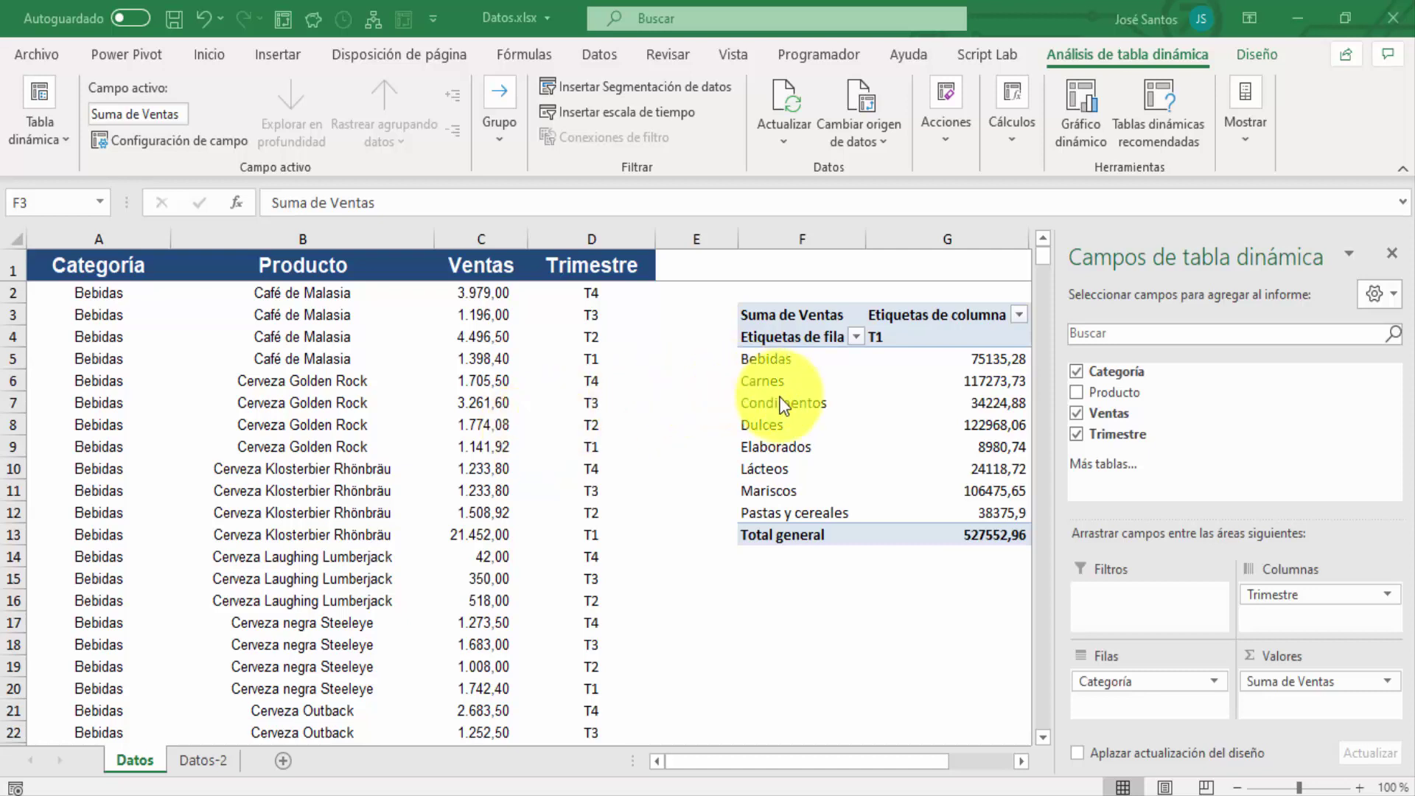
- Display the pivot table's Suma de Ventas values as "% del total de columnas"
key("Right")
key("Right")
key("Right")
key("Right")
key("Right")
key("Right")
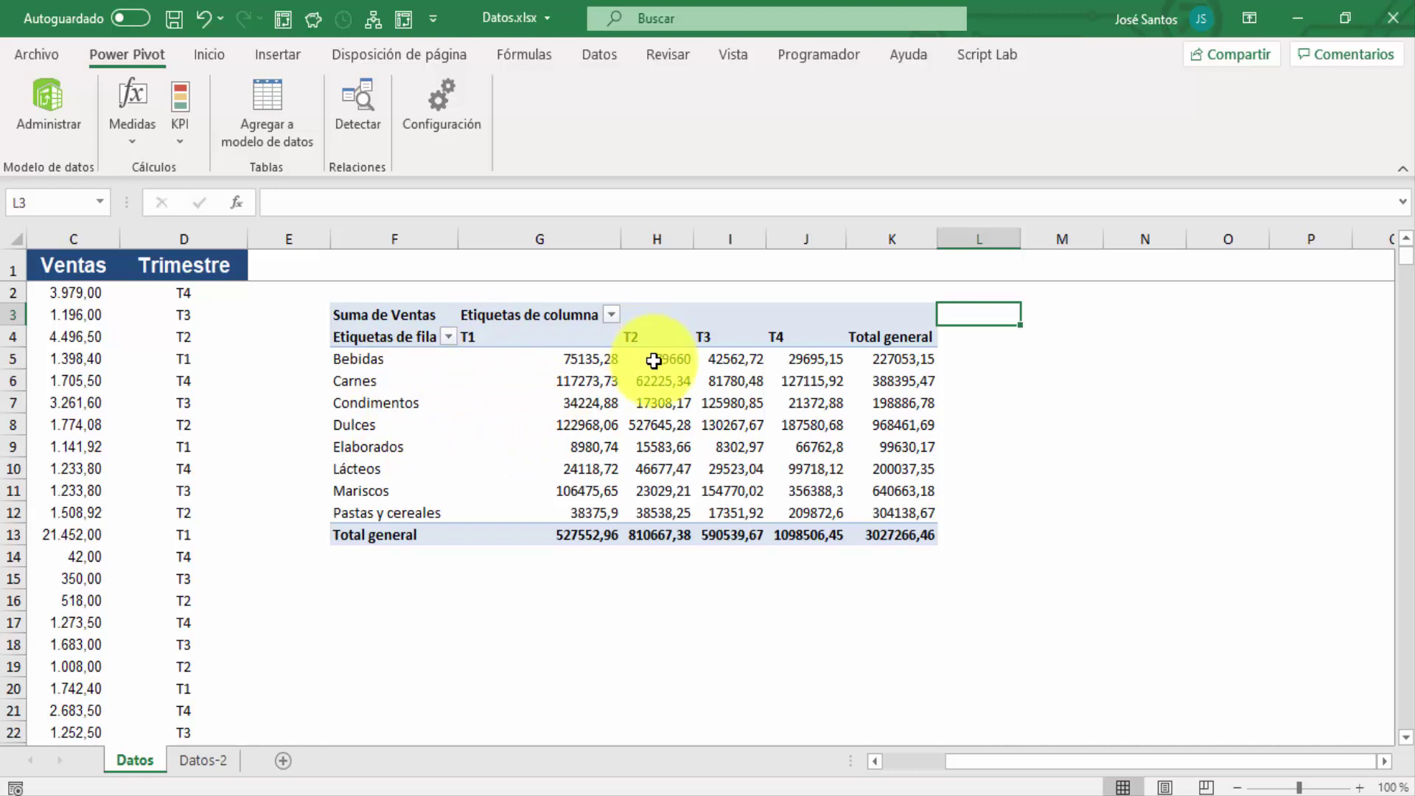
left_click(657, 376)
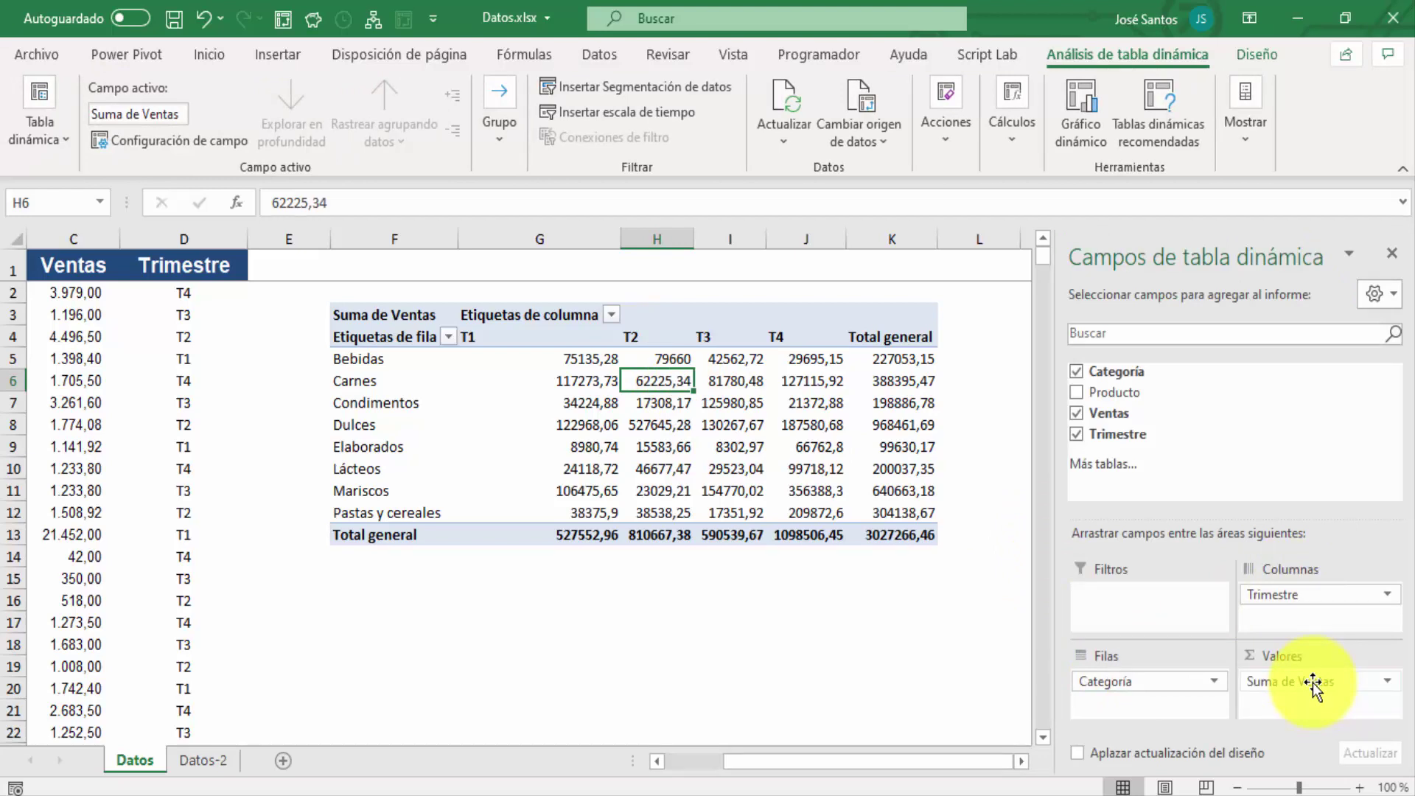
mouse_move(1314, 684)
left_mouse_down()
mouse_move(1282, 603)
mouse_move(1113, 405)
mouse_move(1298, 677)
left_mouse_up()
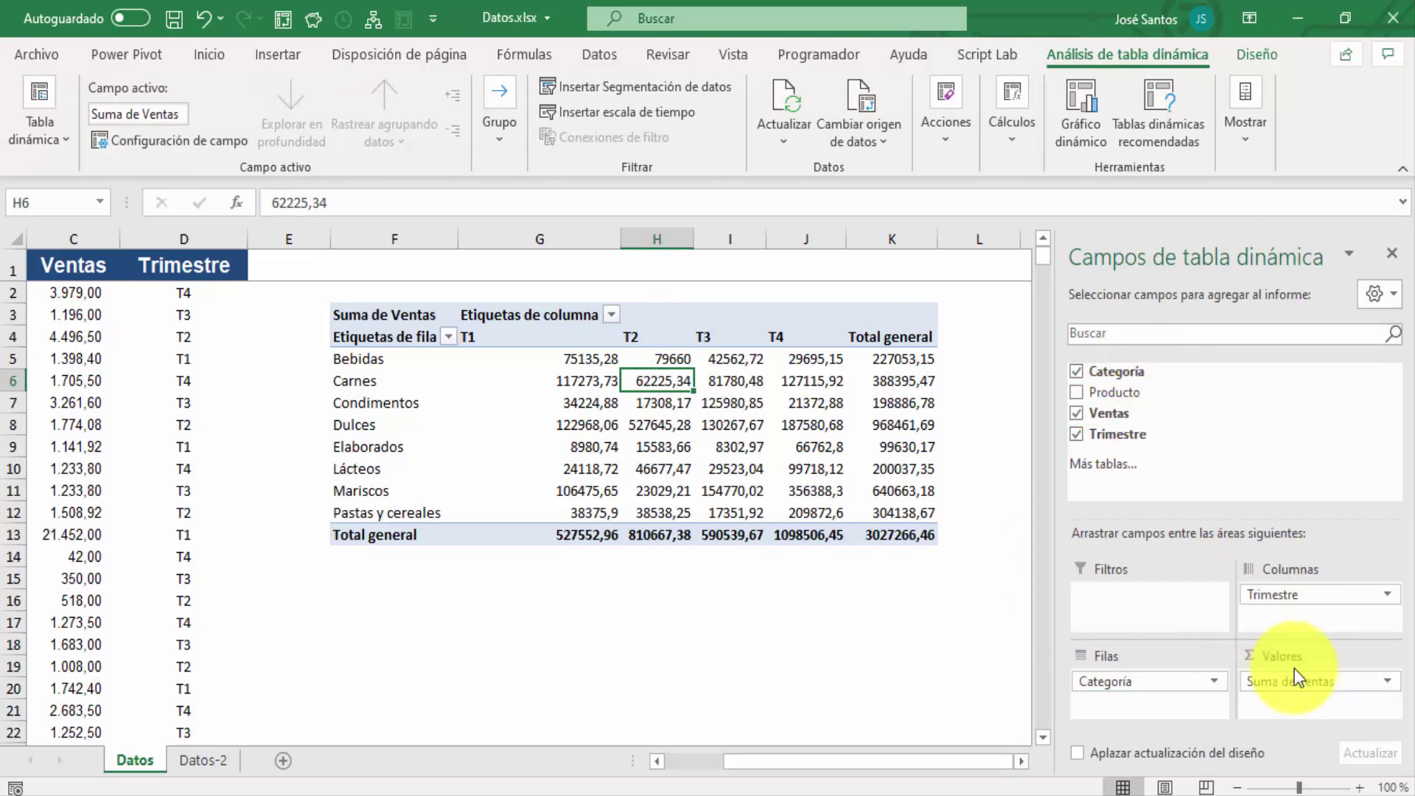
left_click(1305, 682)
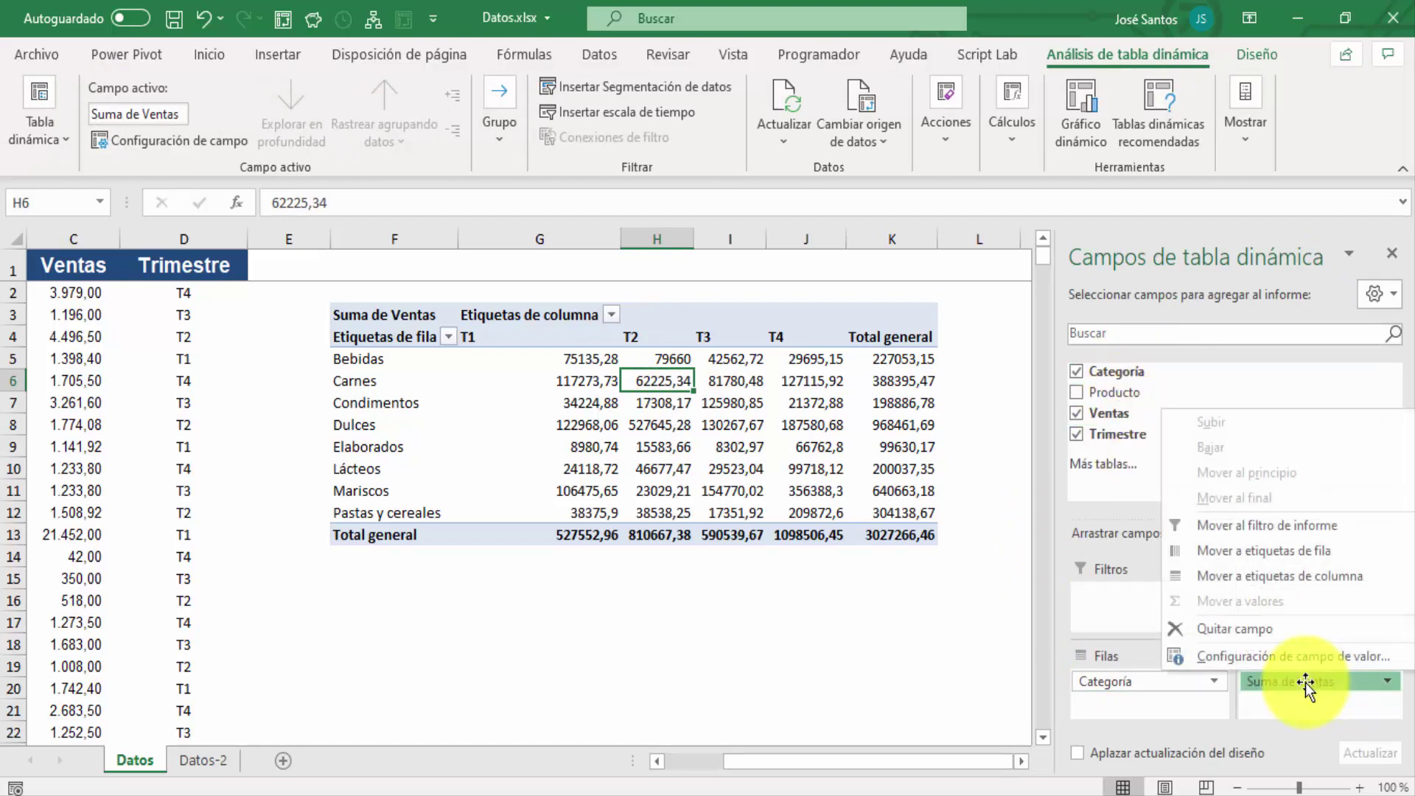
left_click(1263, 657)
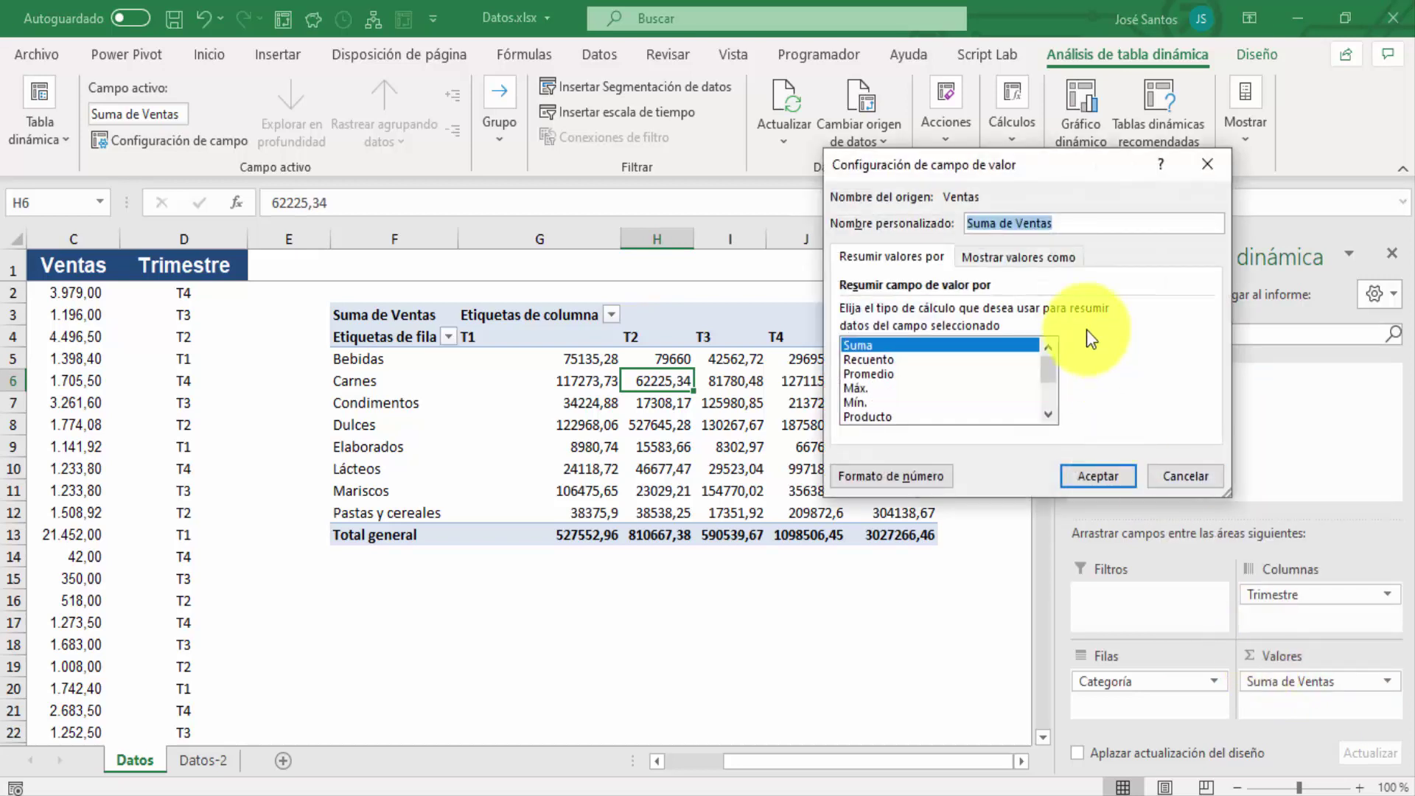
left_click(1034, 255)
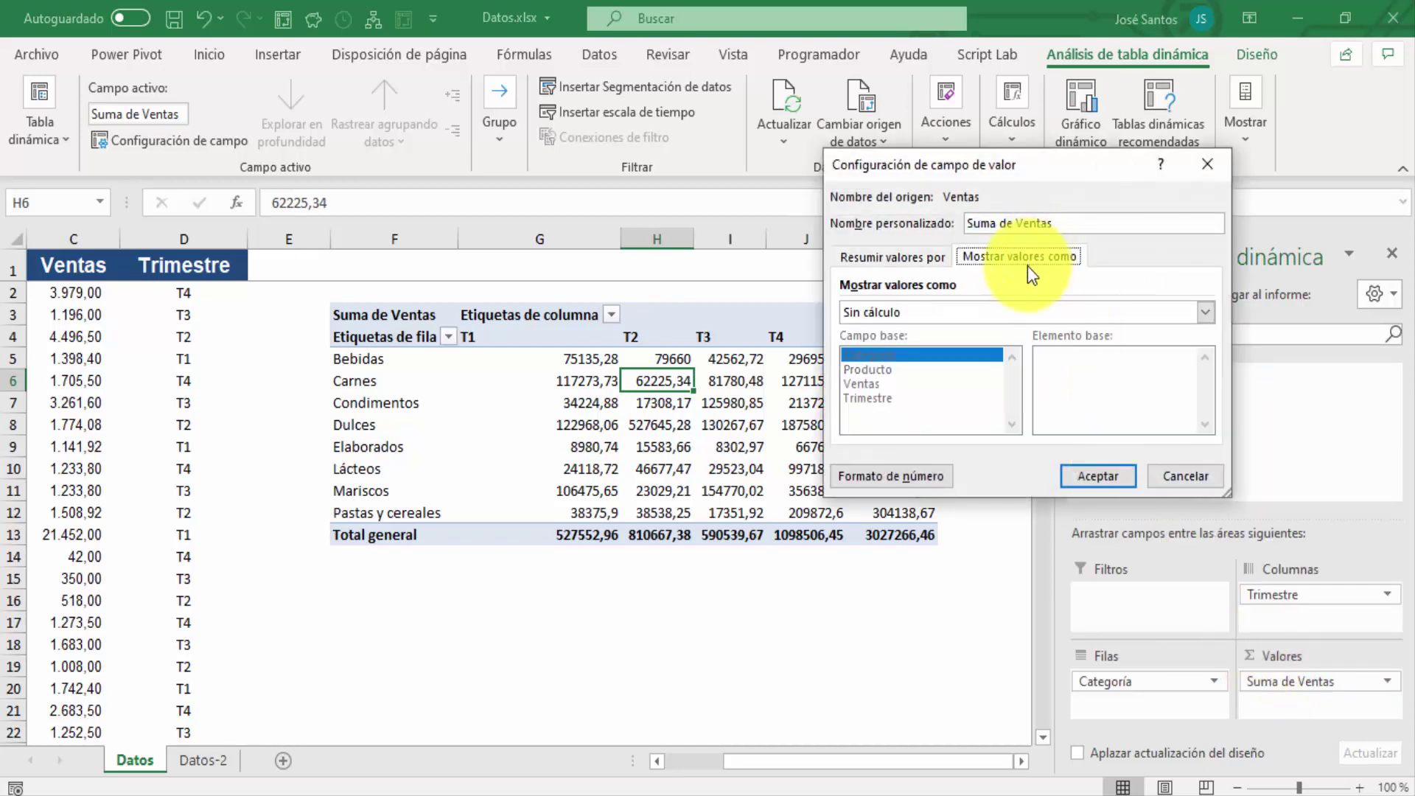
left_click(1206, 312)
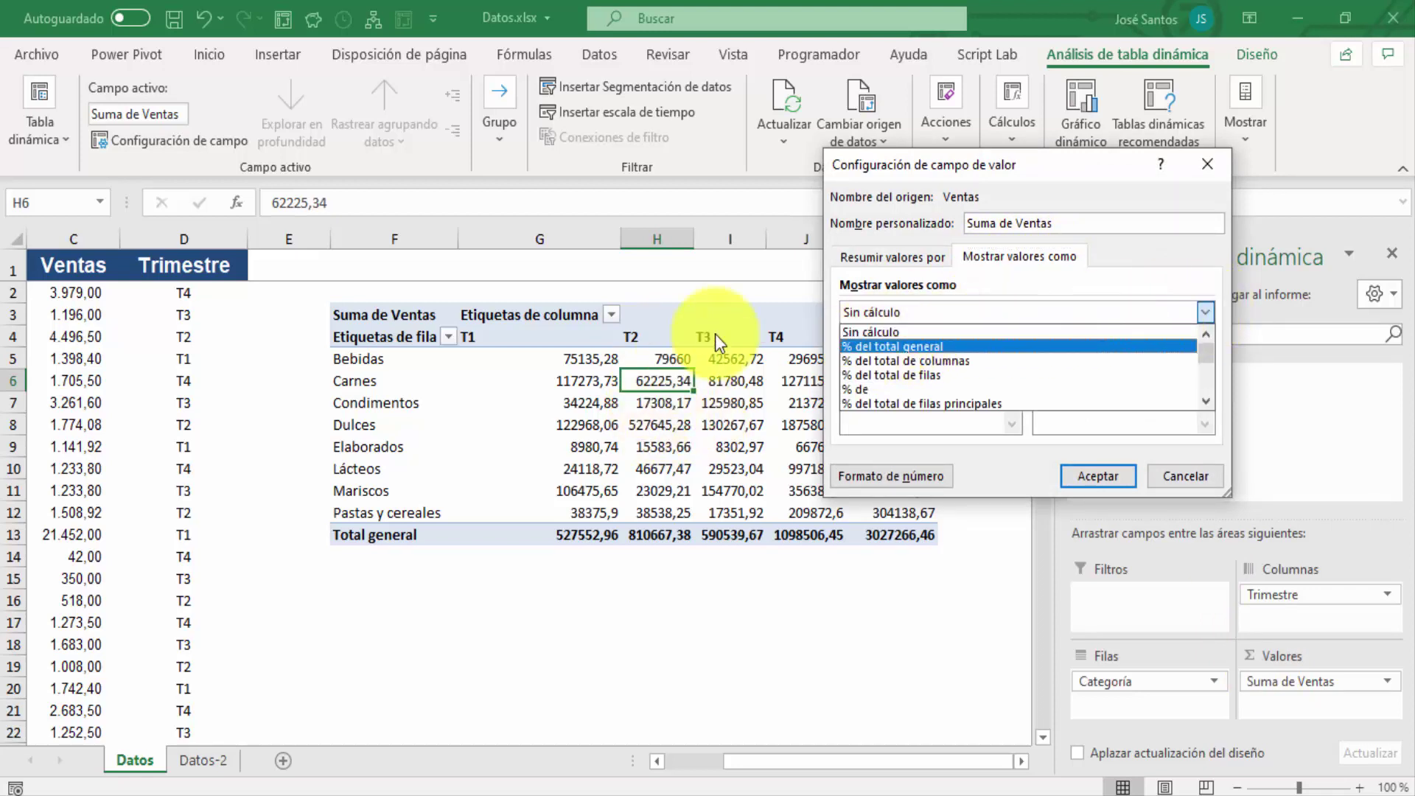
left_click(917, 360)
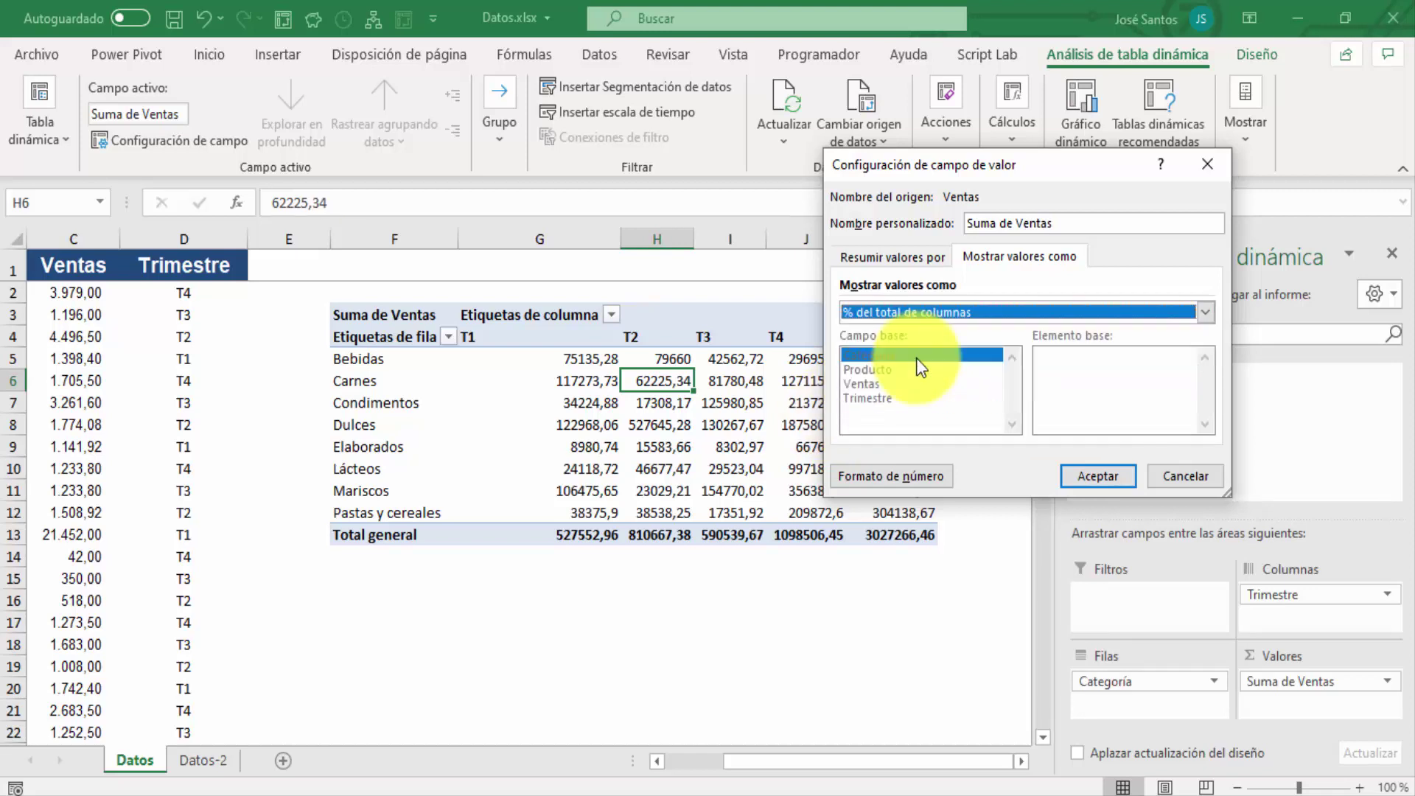
left_click(1078, 474)
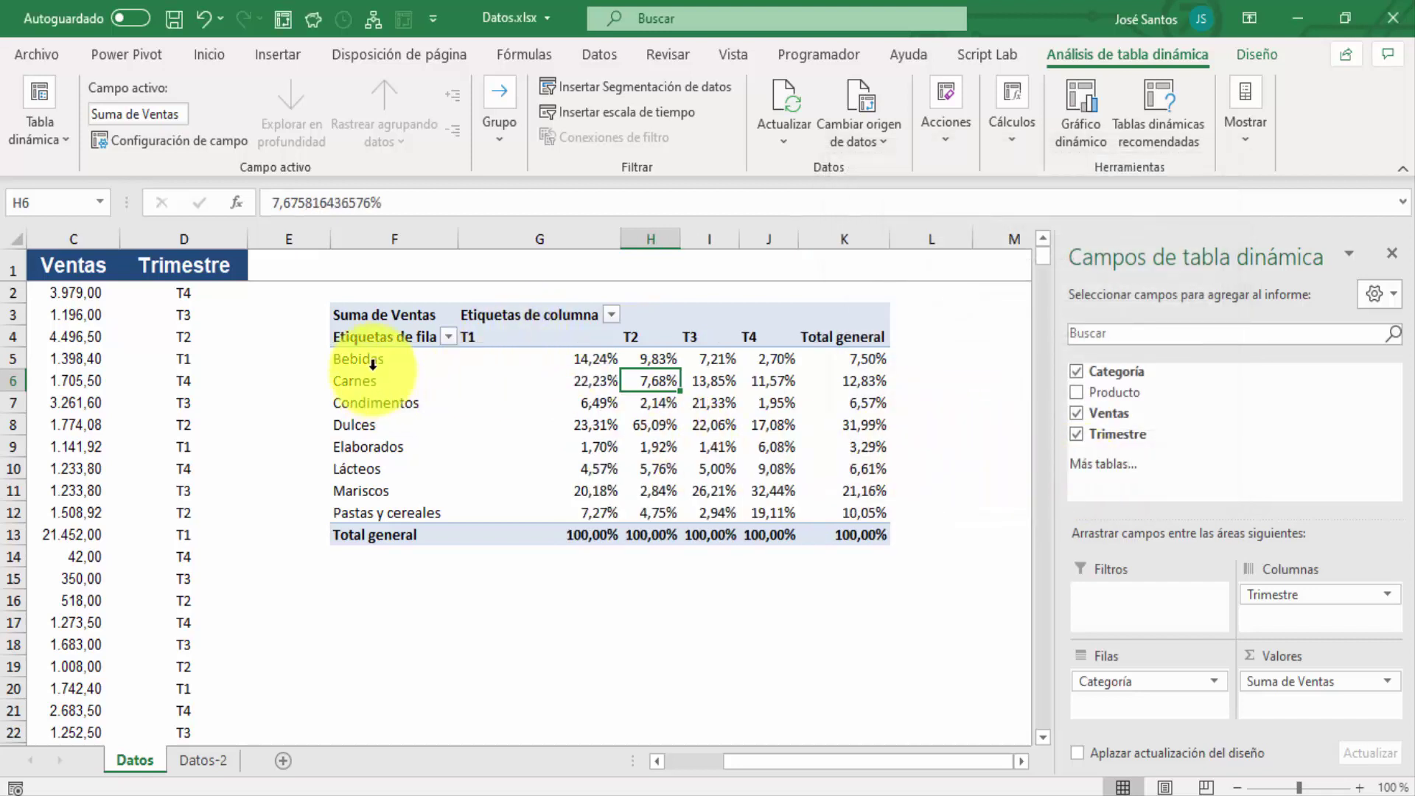
- Check the Bebidas share in T1, and change the Suma de Ventas display to "% del total de filas"
left_click(536, 359)
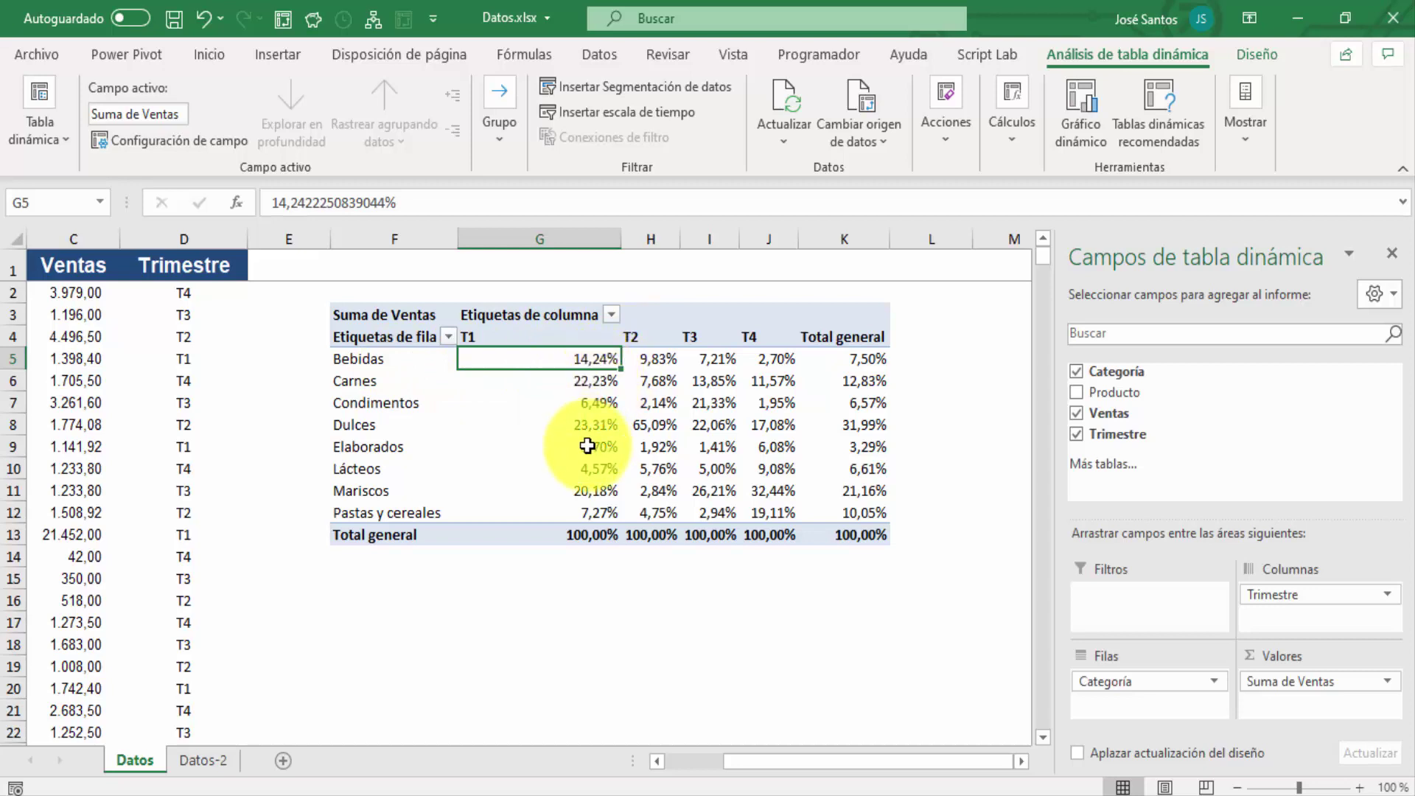
mouse_move(582, 440)
mouse_move(484, 357)
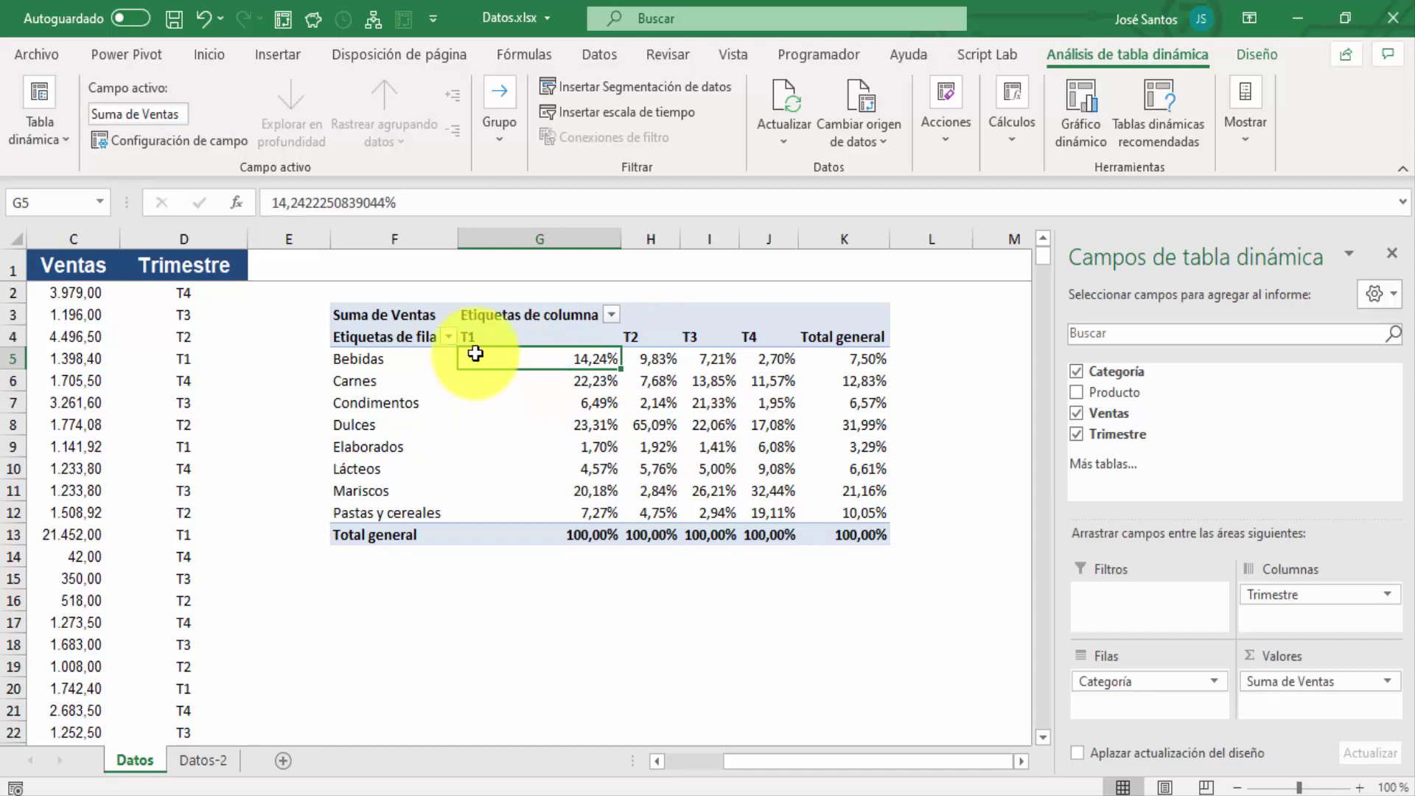
mouse_move(827, 481)
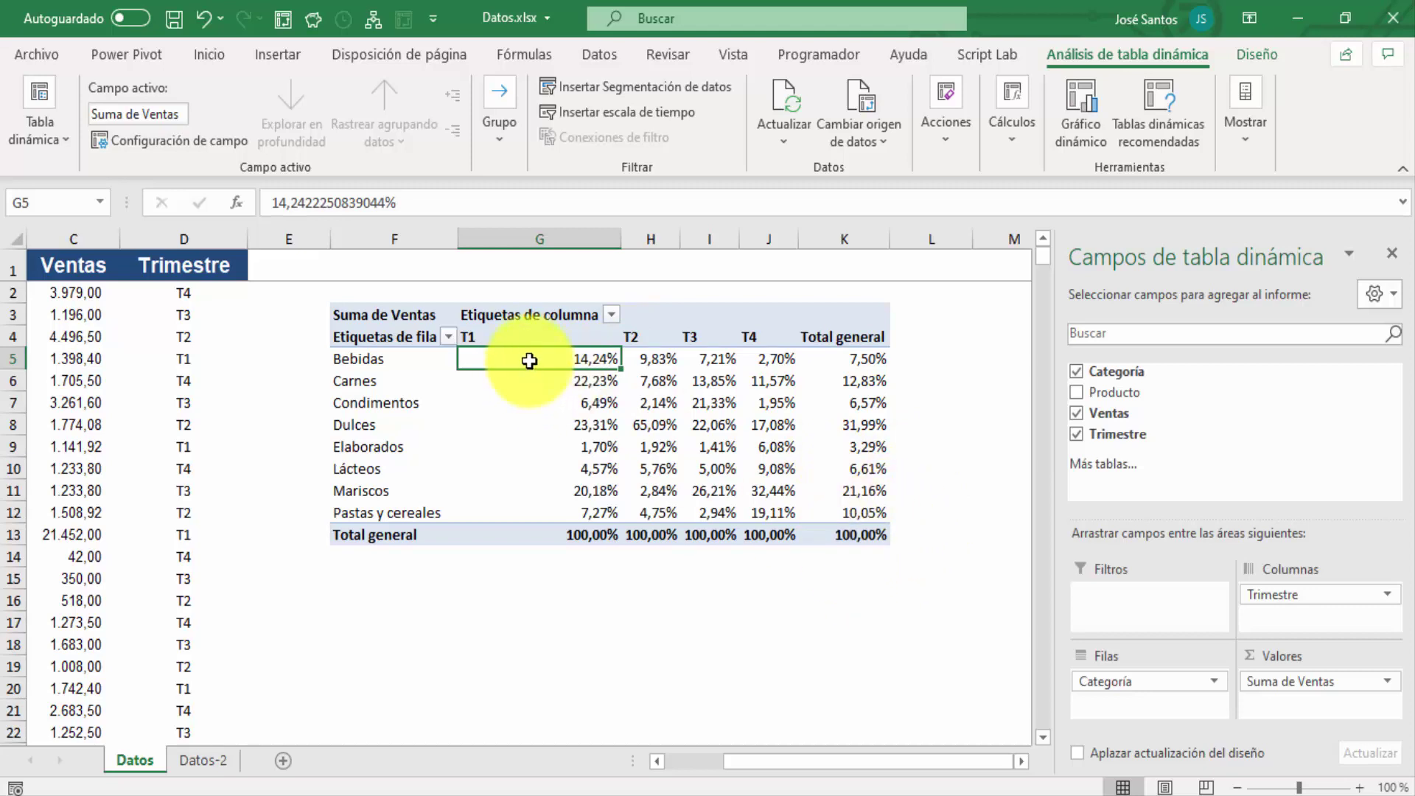
mouse_move(543, 359)
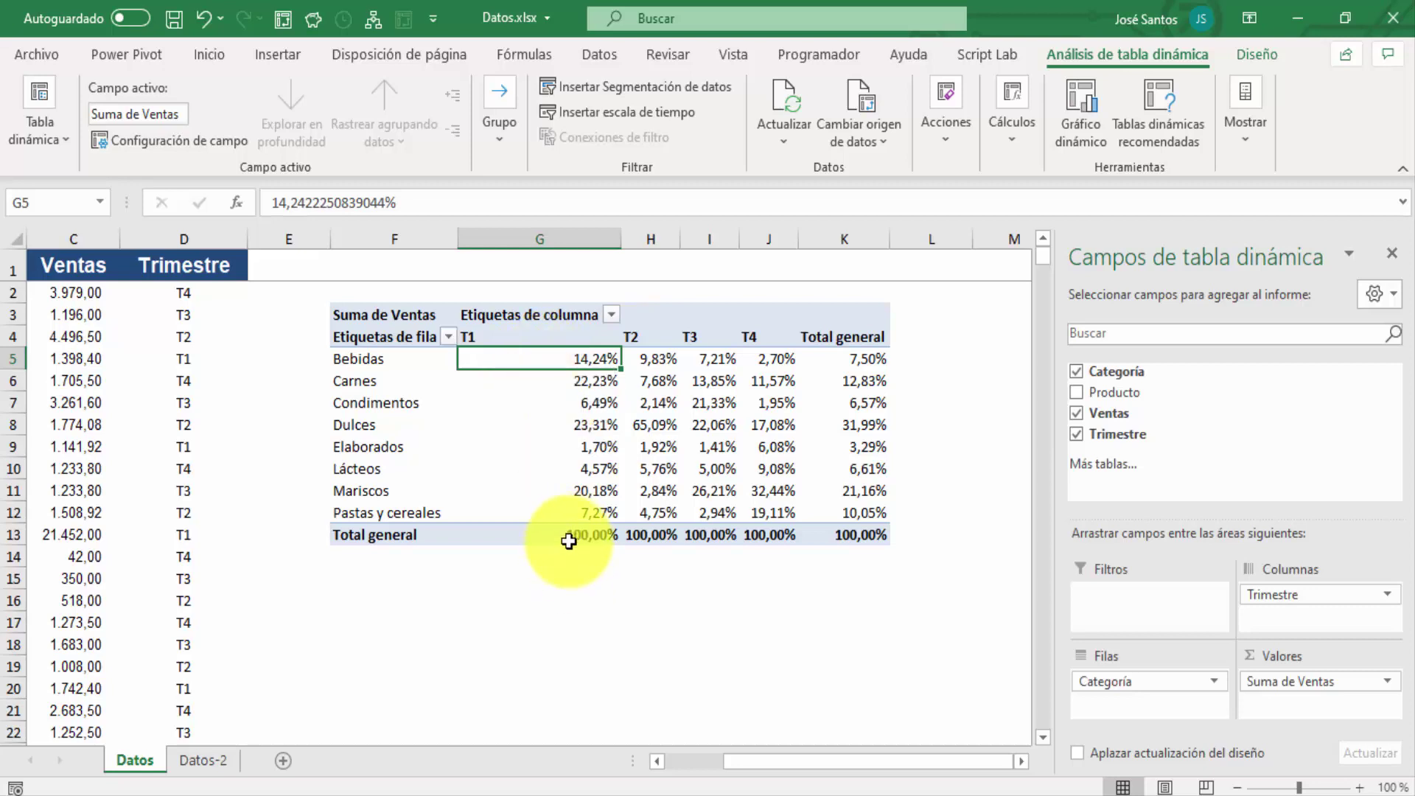
left_click(1316, 680)
left_click(1319, 658)
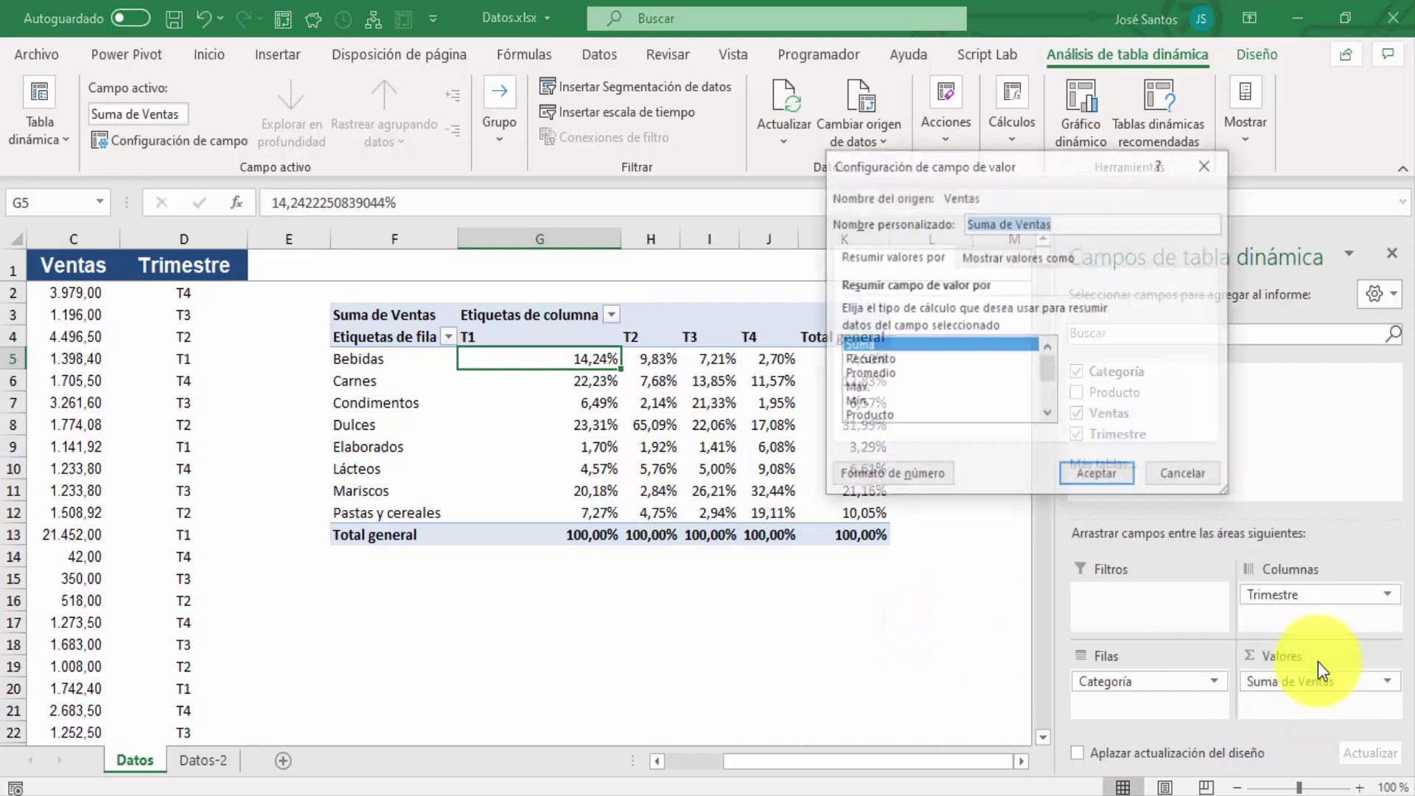
left_click(1002, 257)
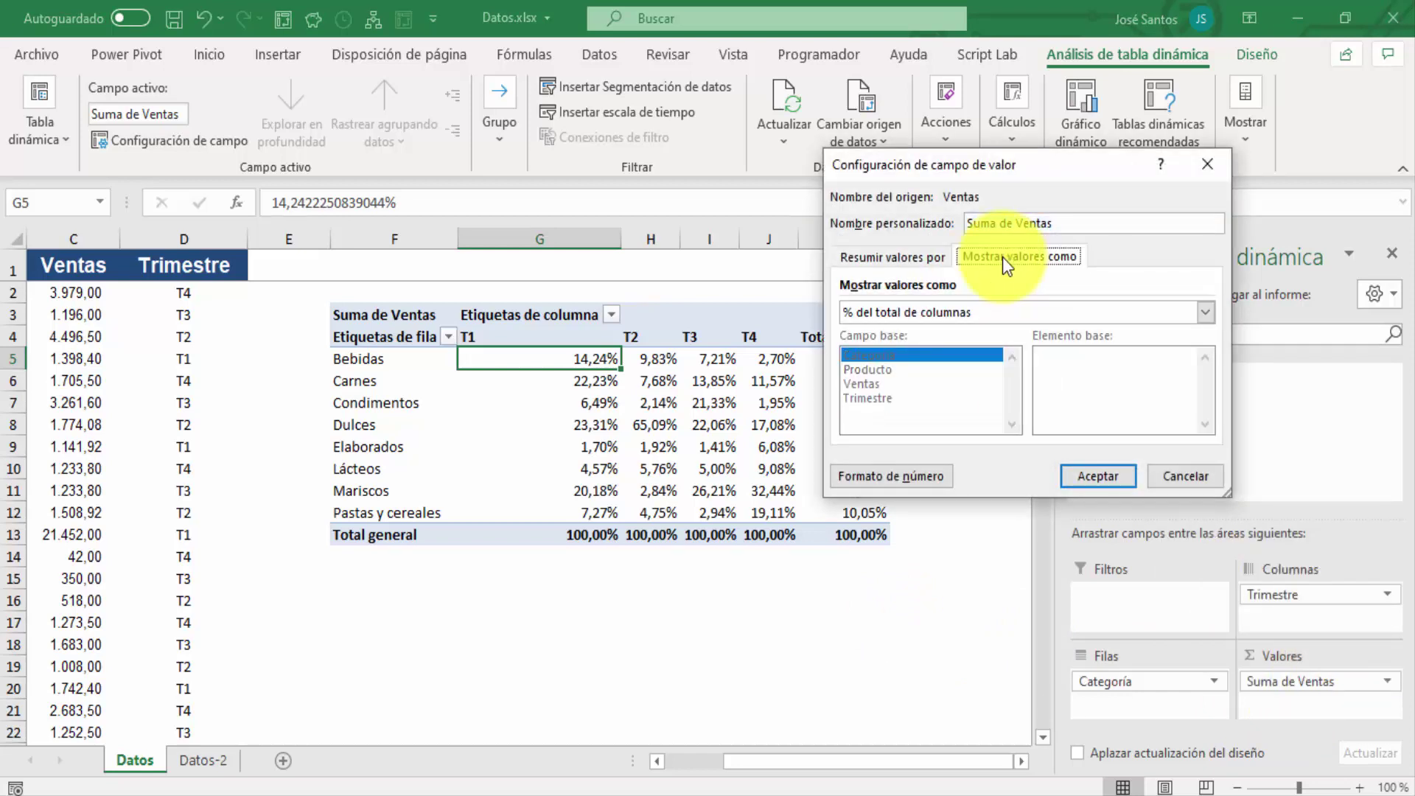
left_click(1013, 312)
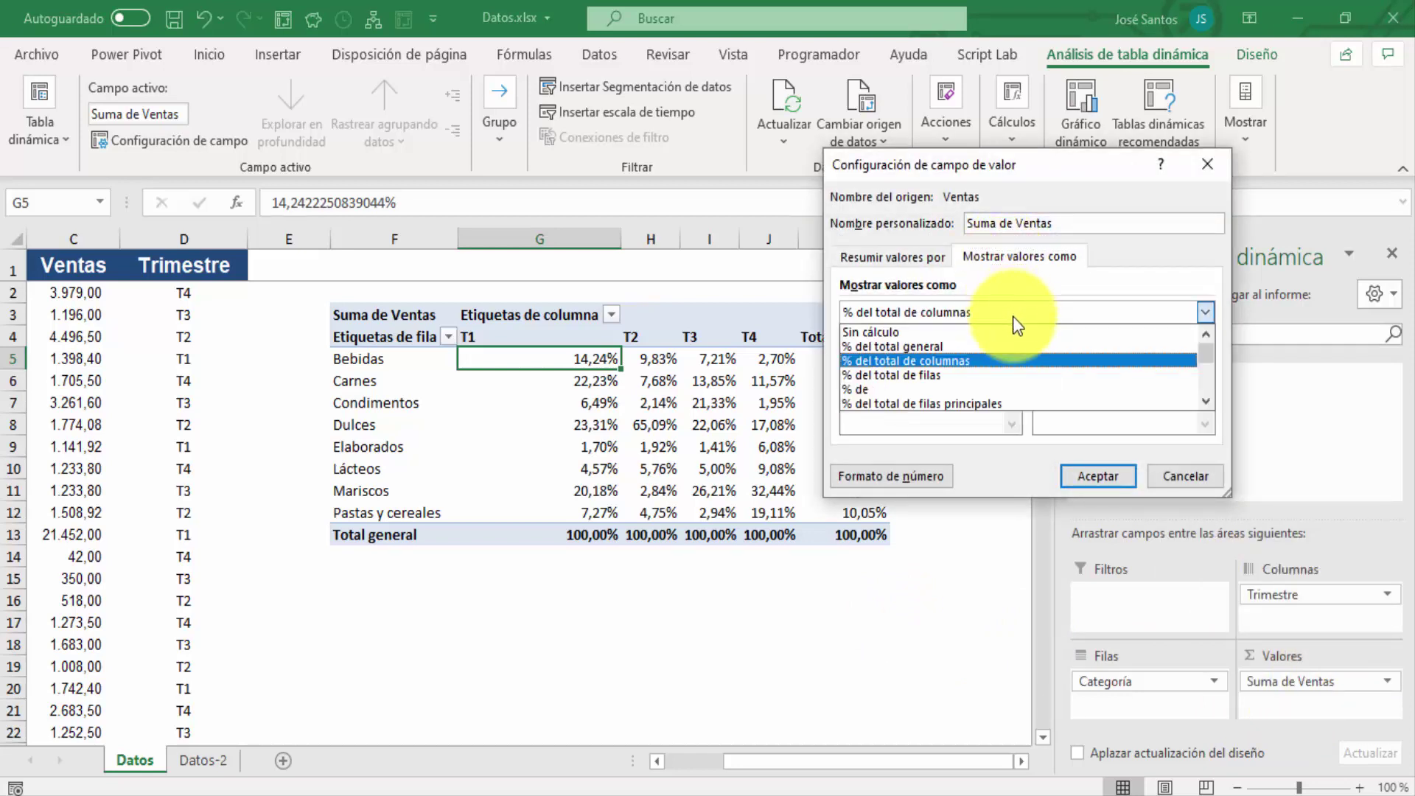
left_click(1002, 375)
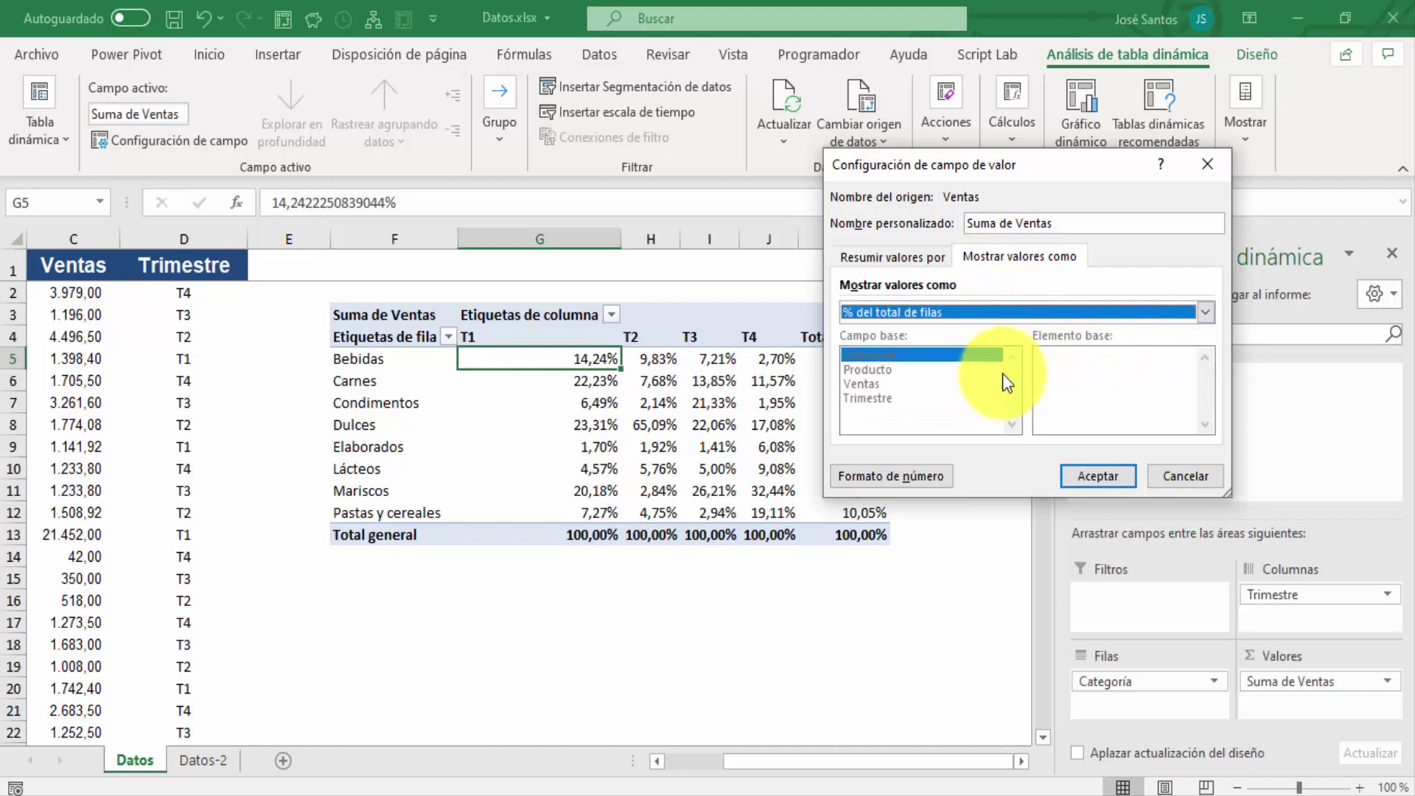
left_click(1103, 478)
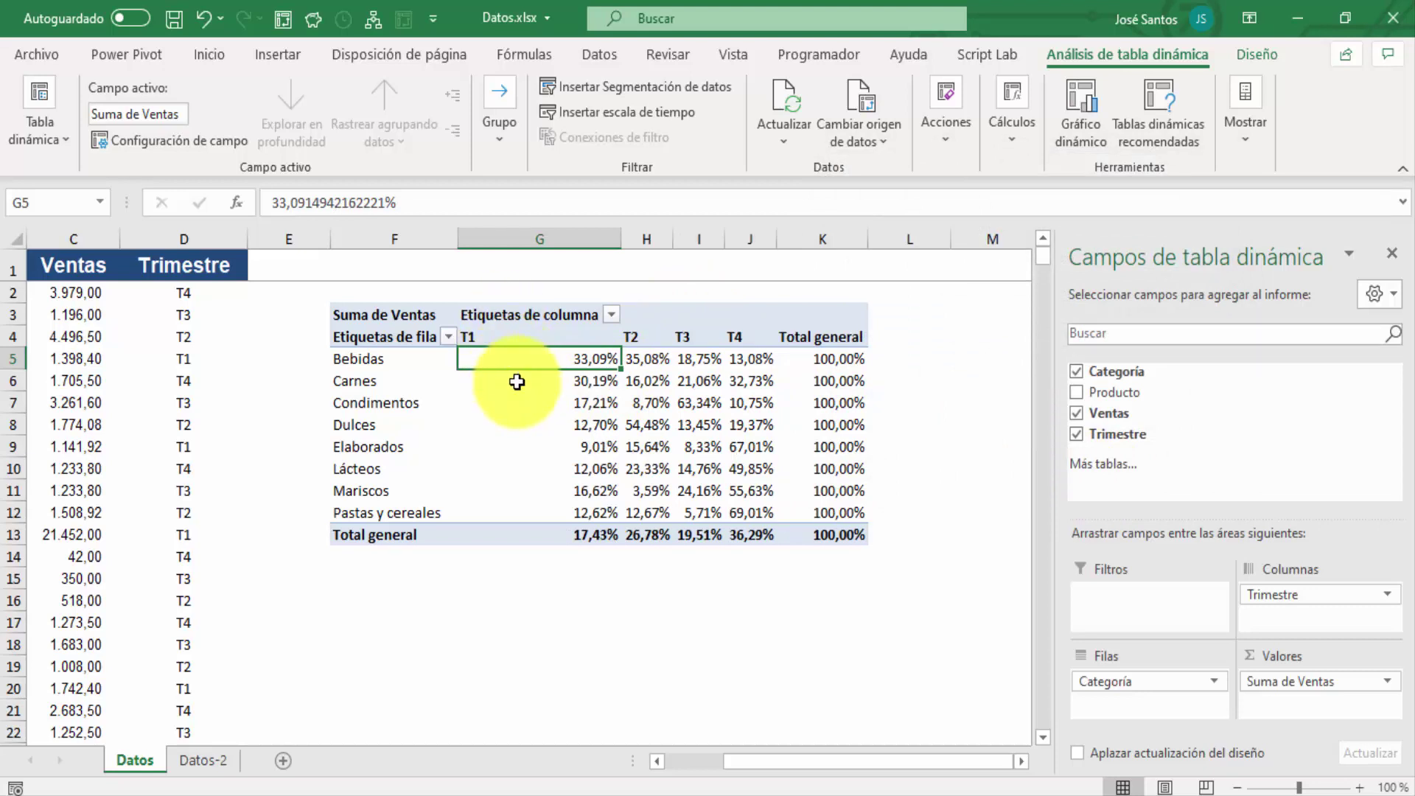
- Review the Bebidas row shares, and display Suma de Ventas as "% de" with base field Categoría and base item Condimentos
mouse_move(563, 358)
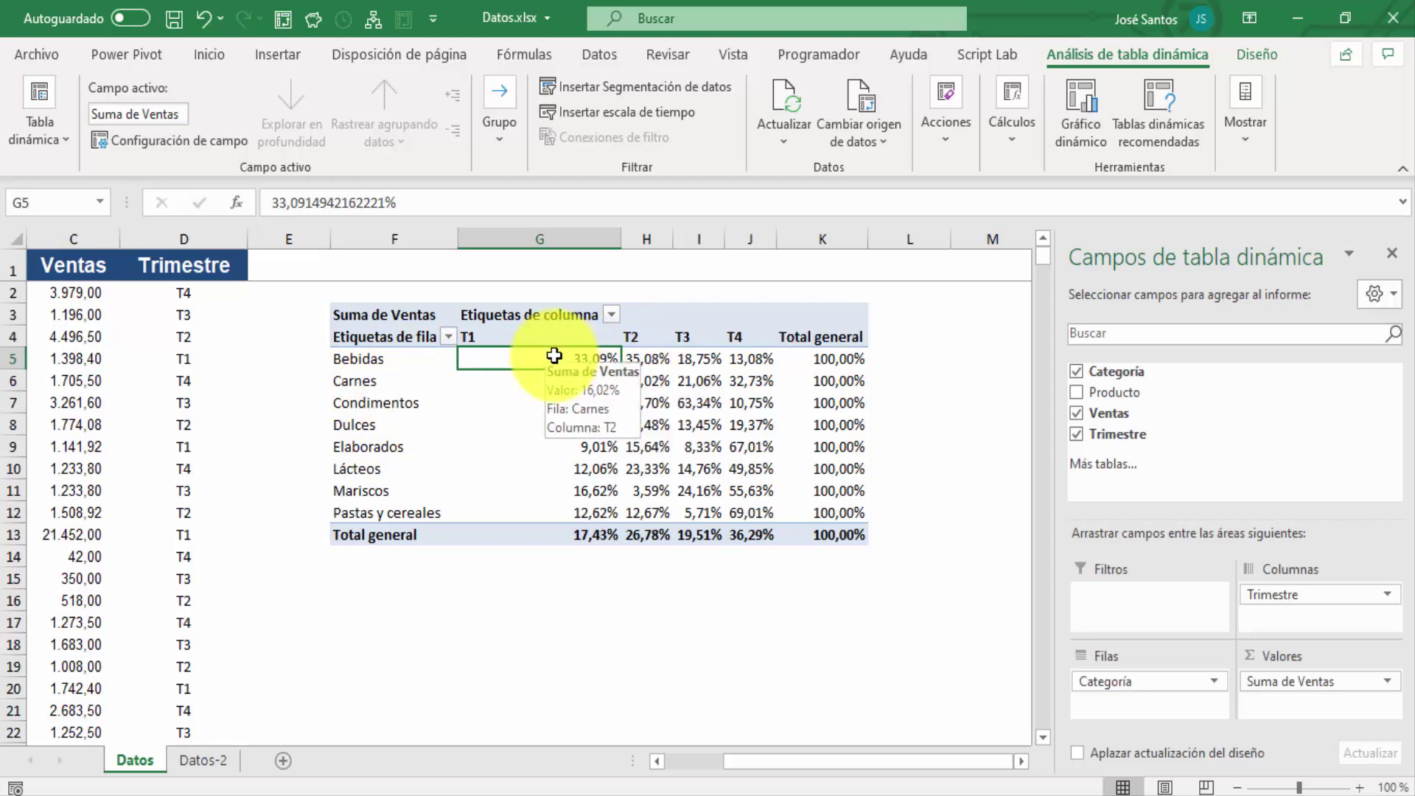
left_click(647, 357)
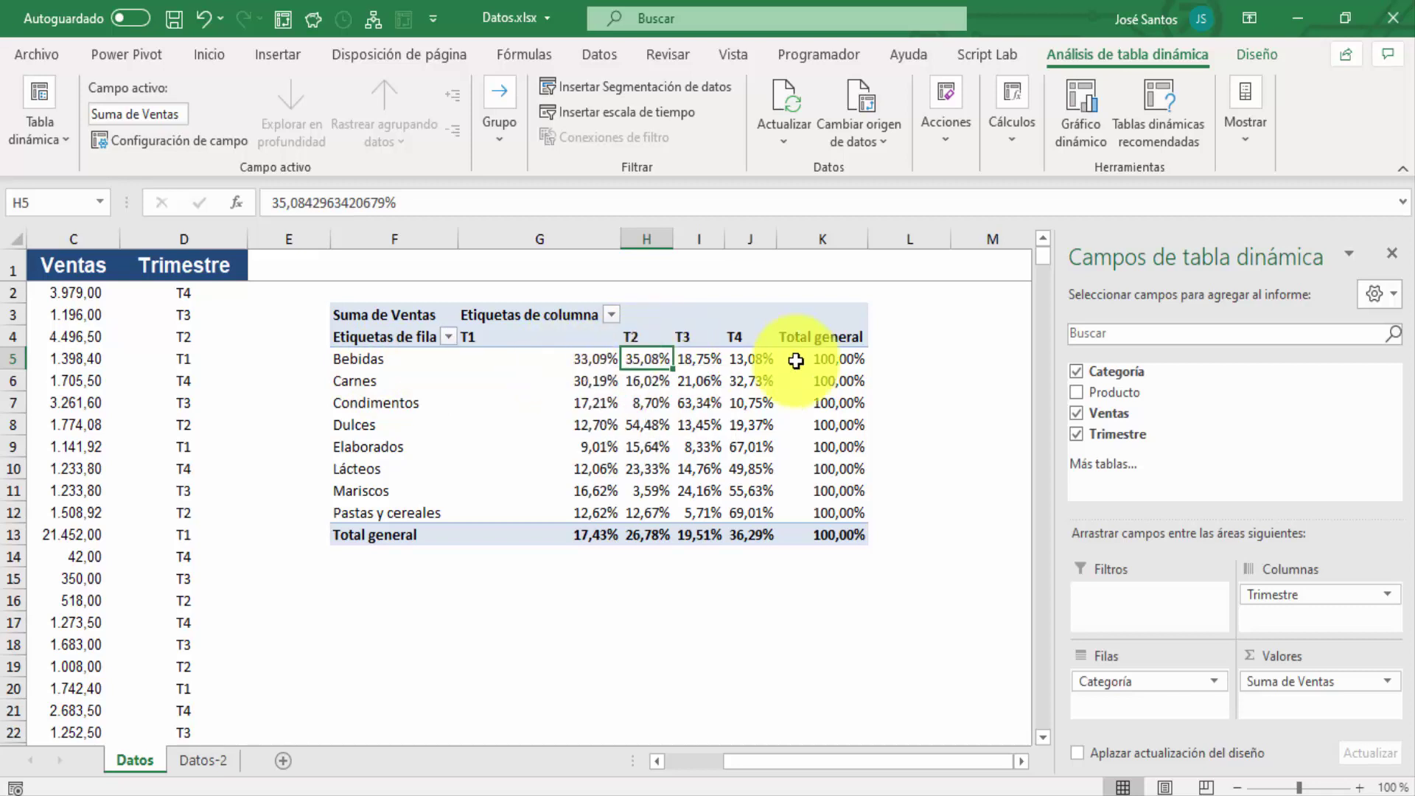
left_click_drag(559, 358, 697, 360)
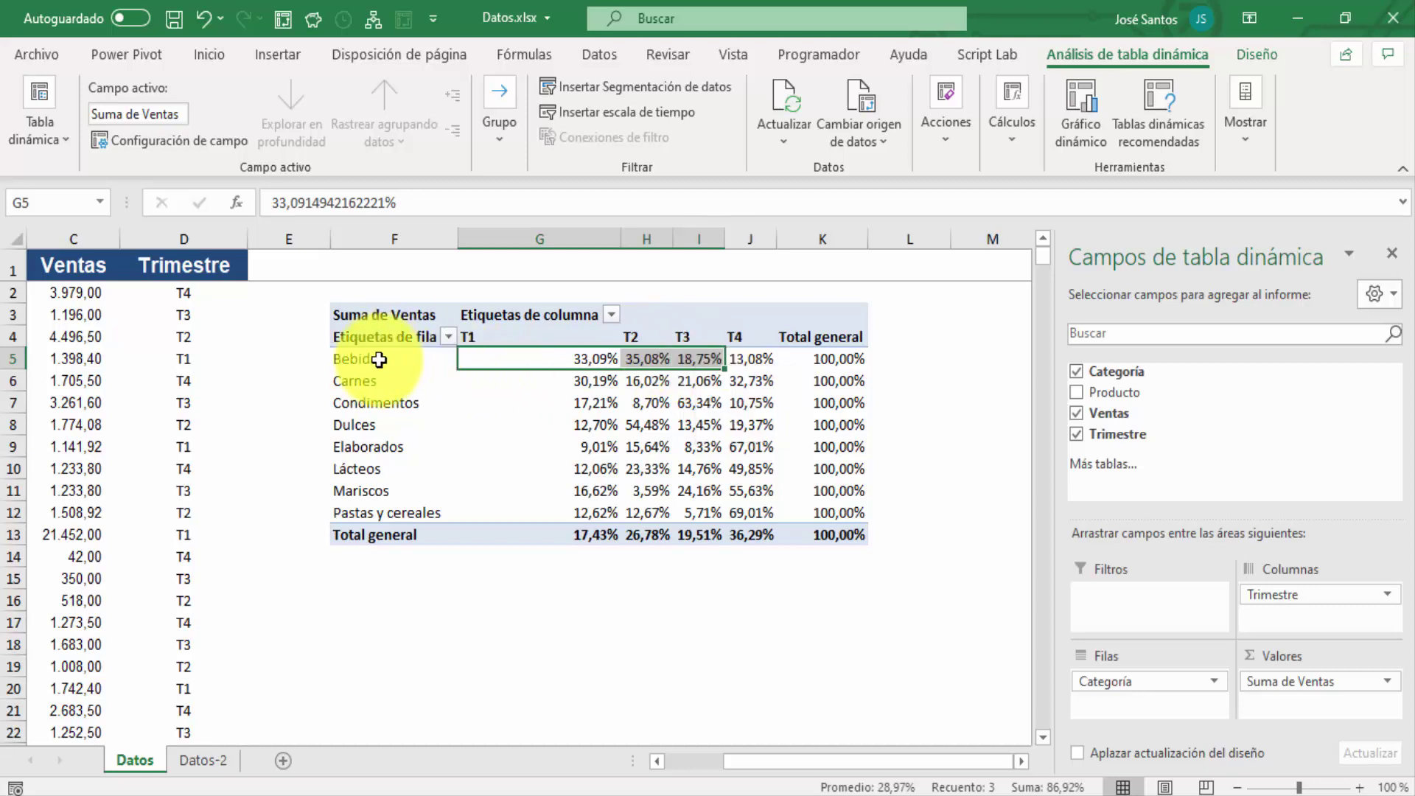
left_click(838, 358)
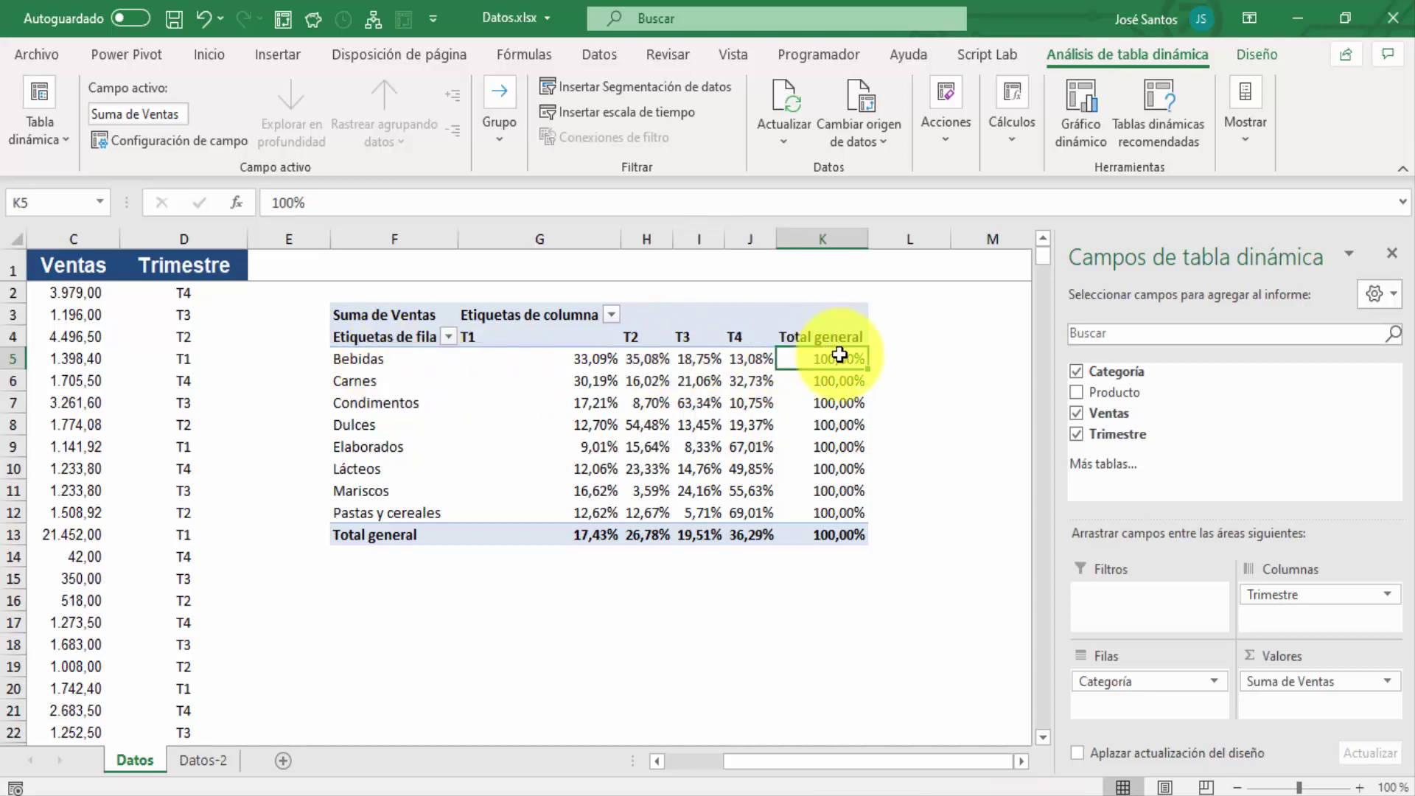
left_click(839, 395)
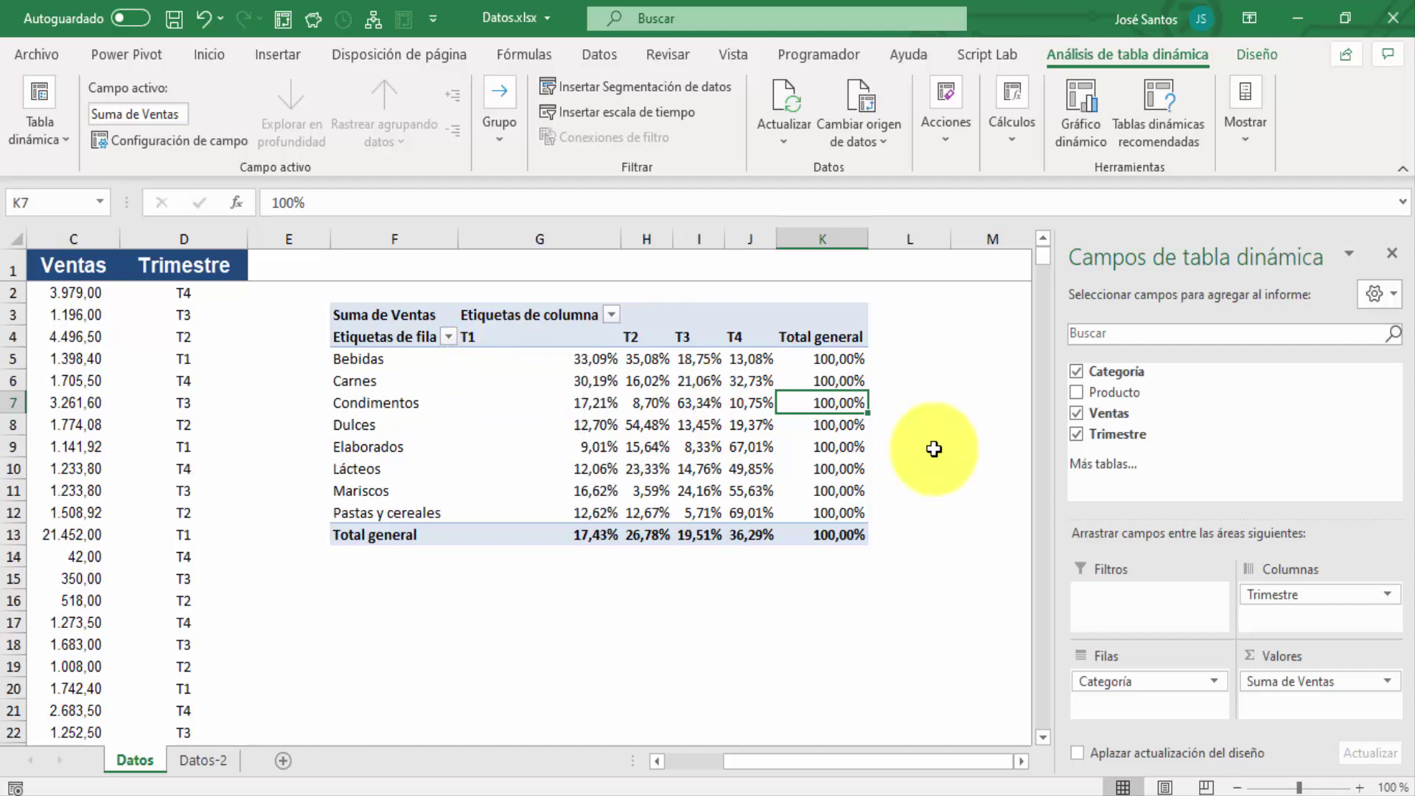
left_click(1314, 682)
left_click(1264, 657)
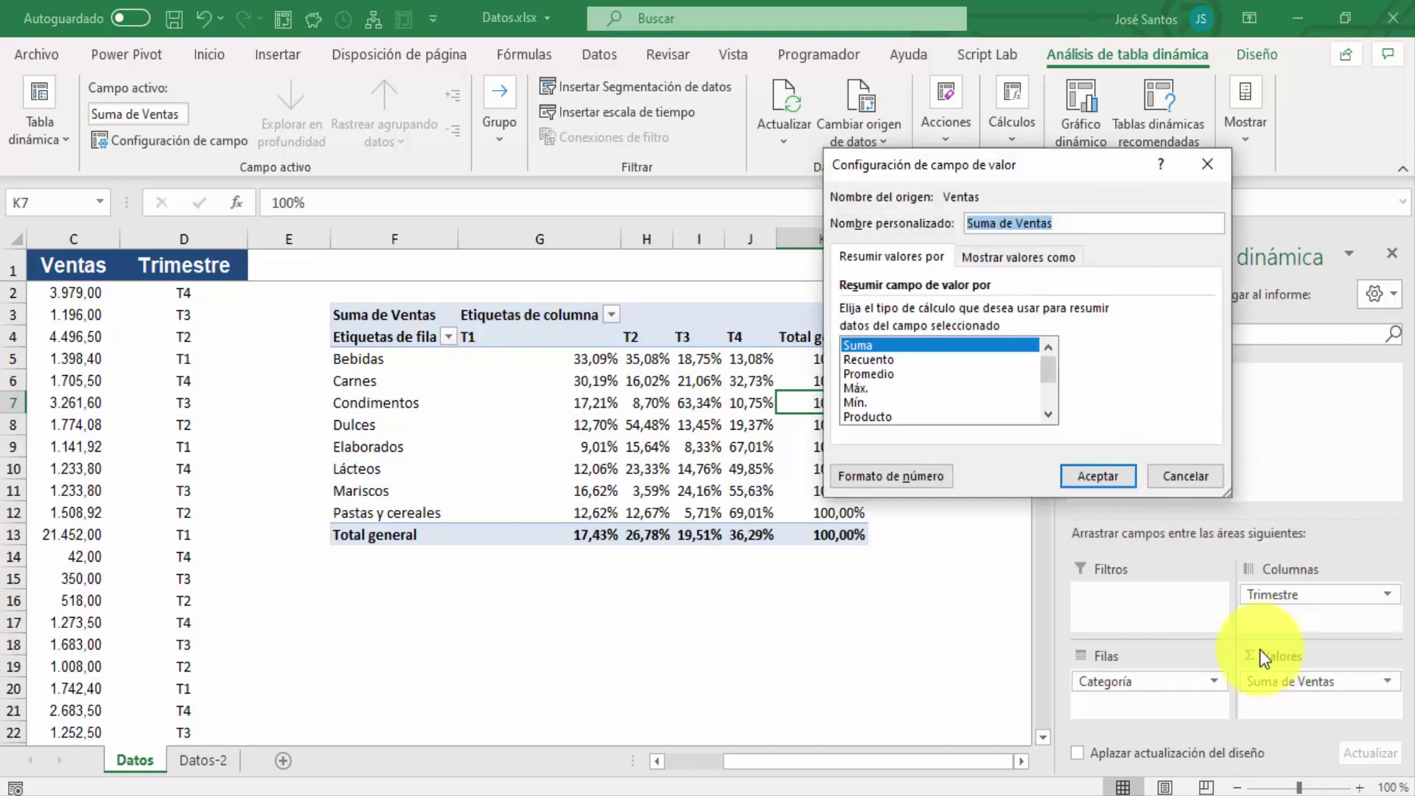
left_click(1042, 256)
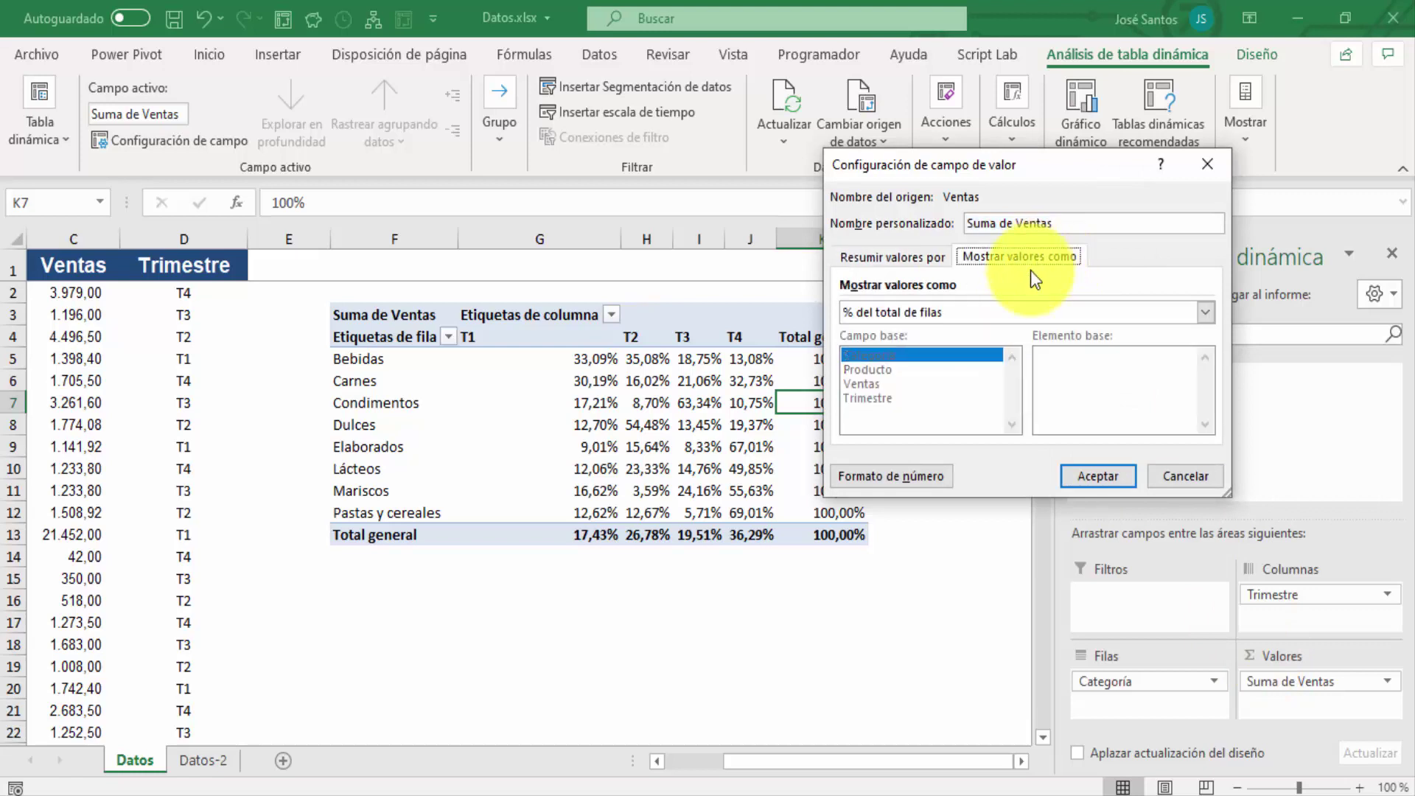
left_click(1024, 315)
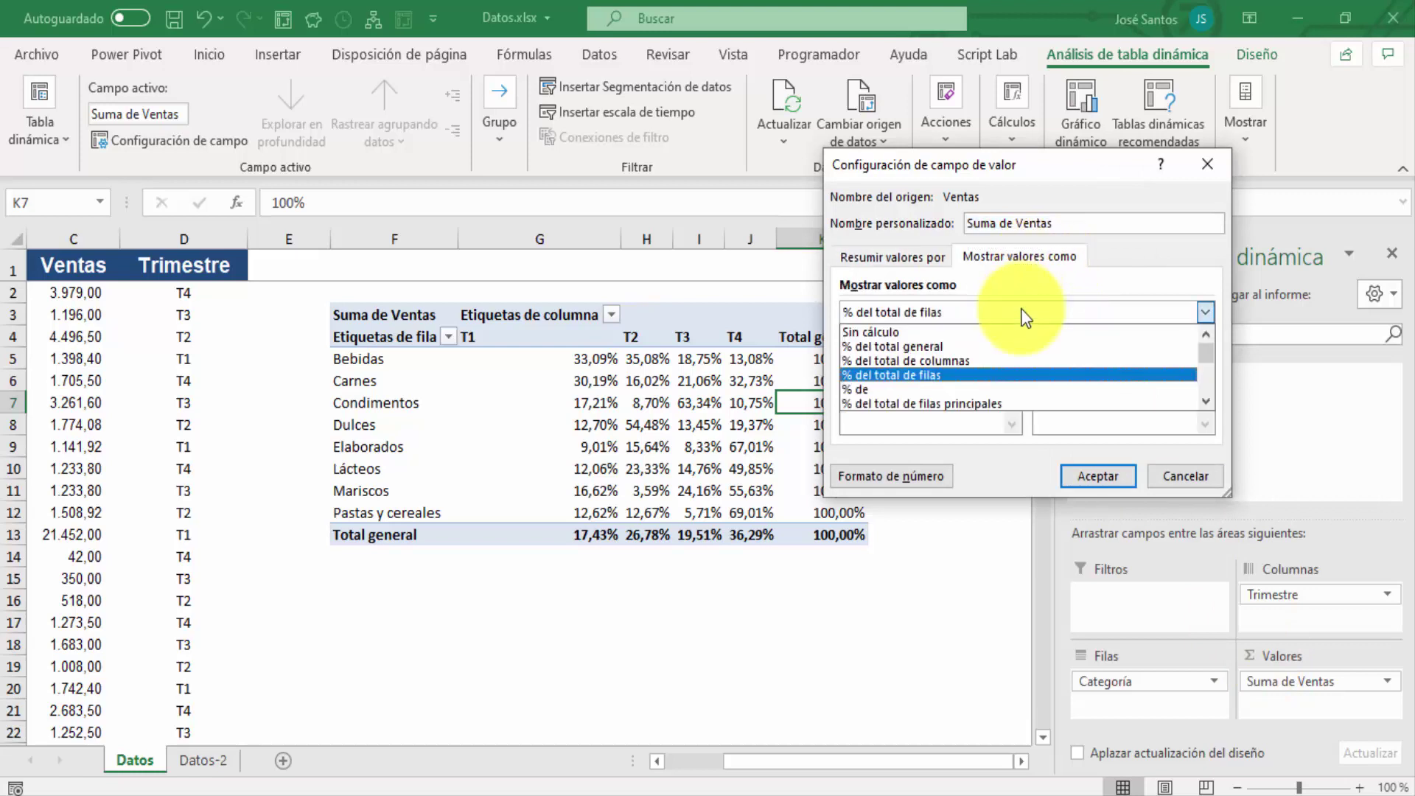
left_click(969, 390)
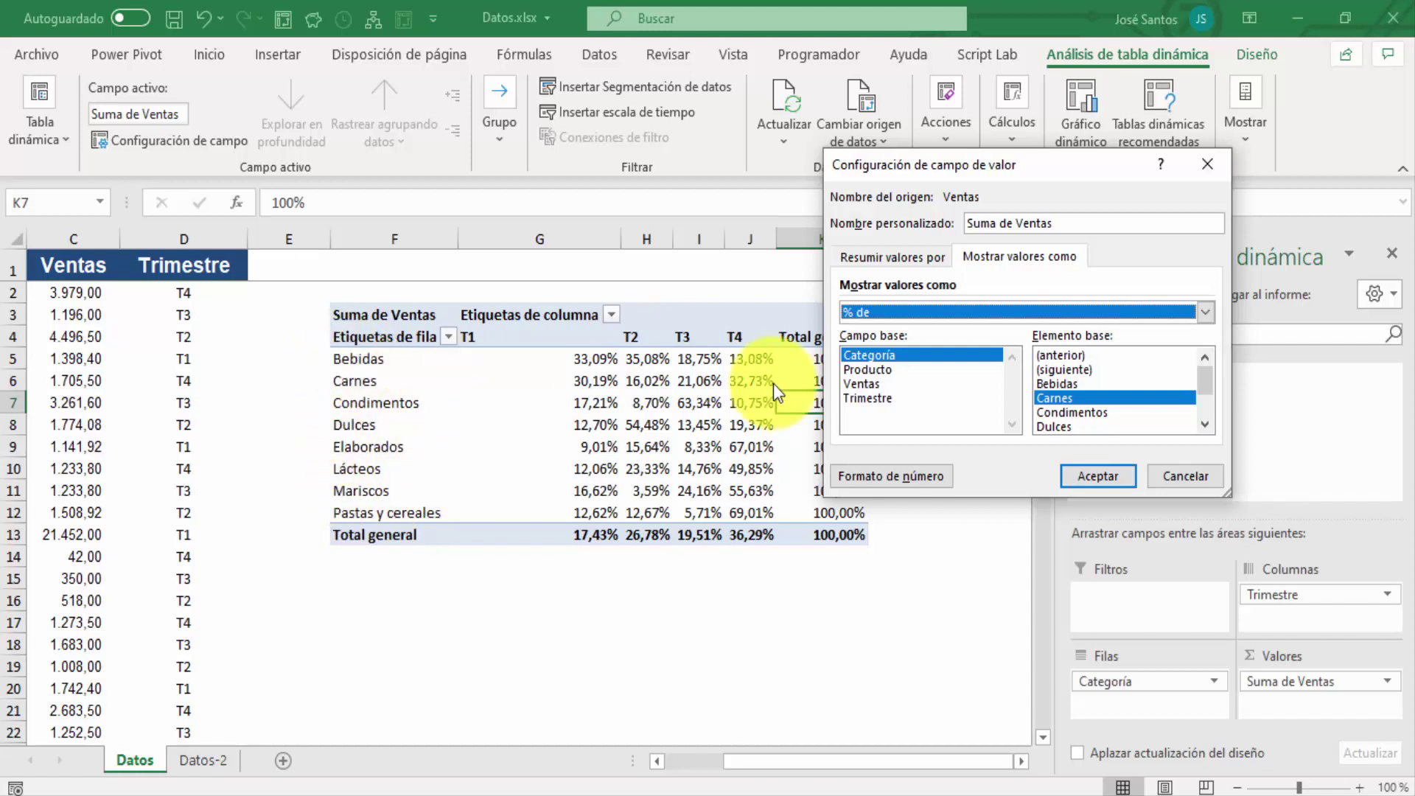
left_click(1066, 383)
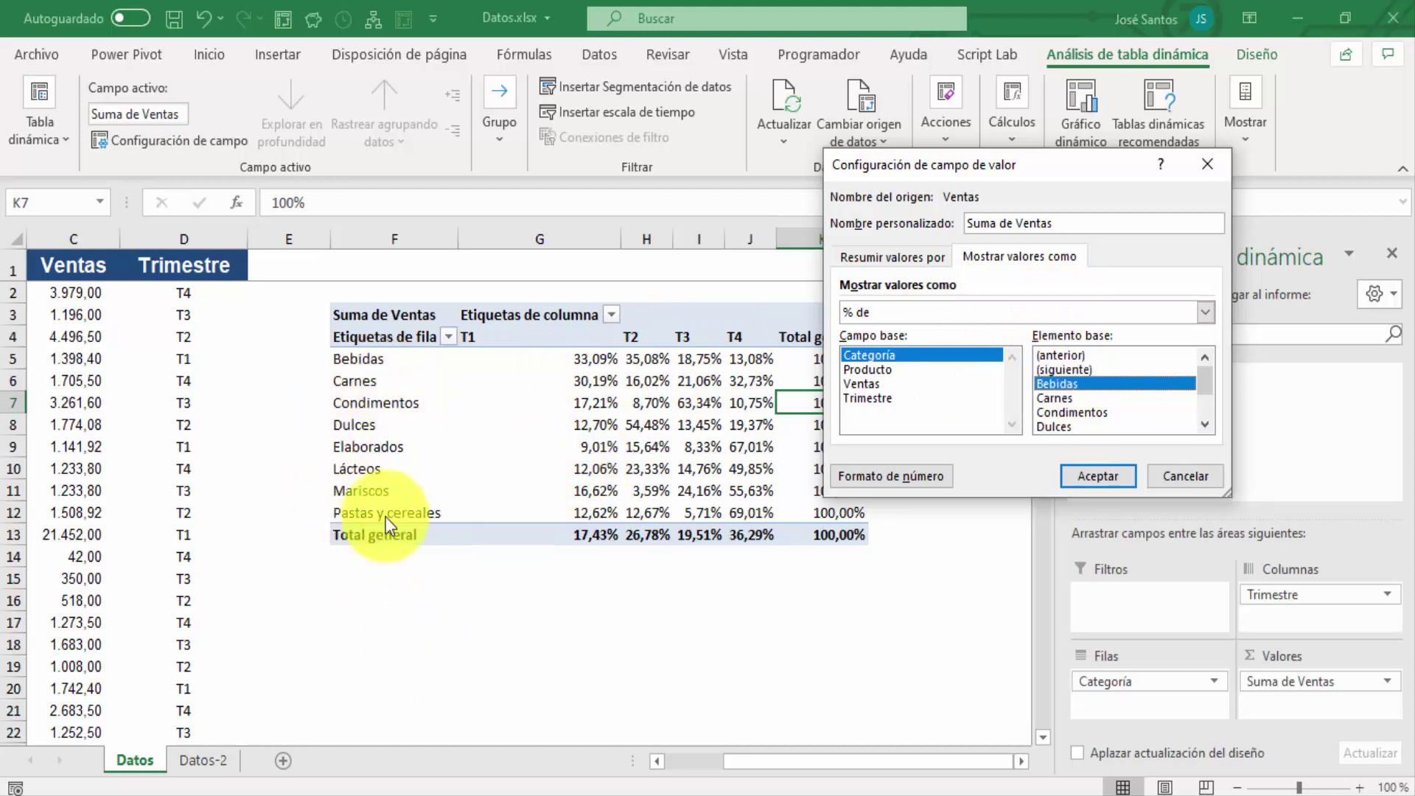
left_click(1078, 402)
left_click(1086, 415)
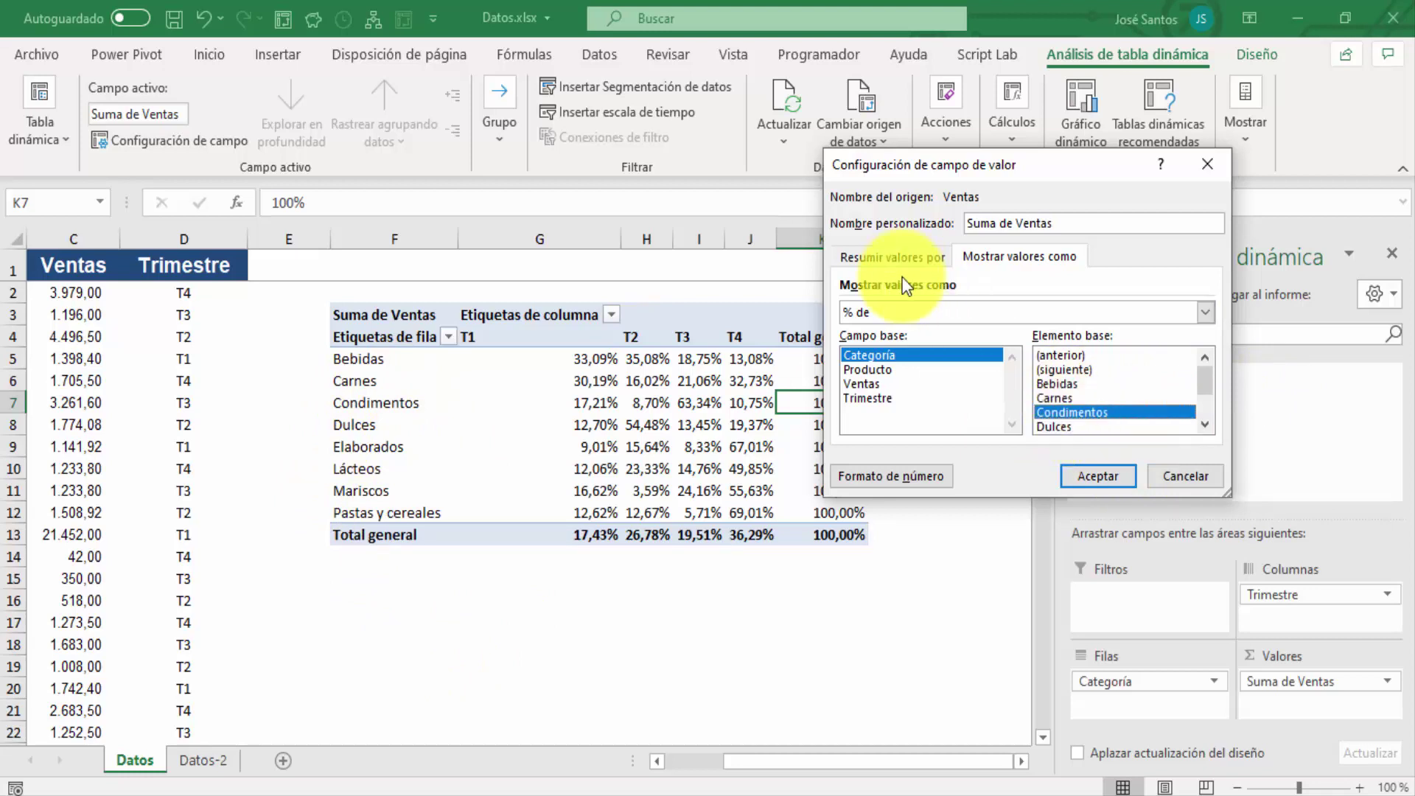
left_click(1099, 472)
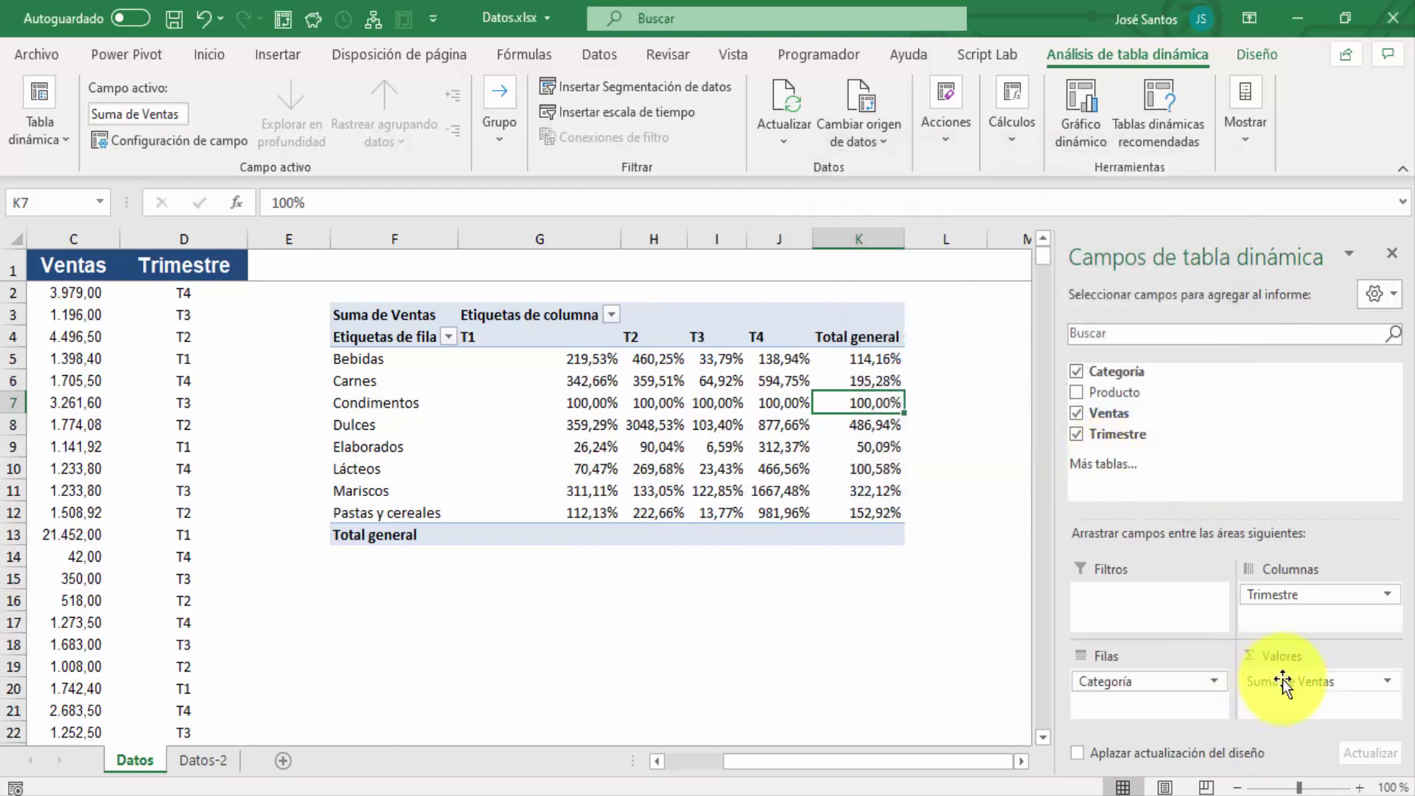
- Remove Trimestre from the pivot table's columns and add Ventas a second time as a value field ahead of Suma de Ventas
left_click(1288, 596)
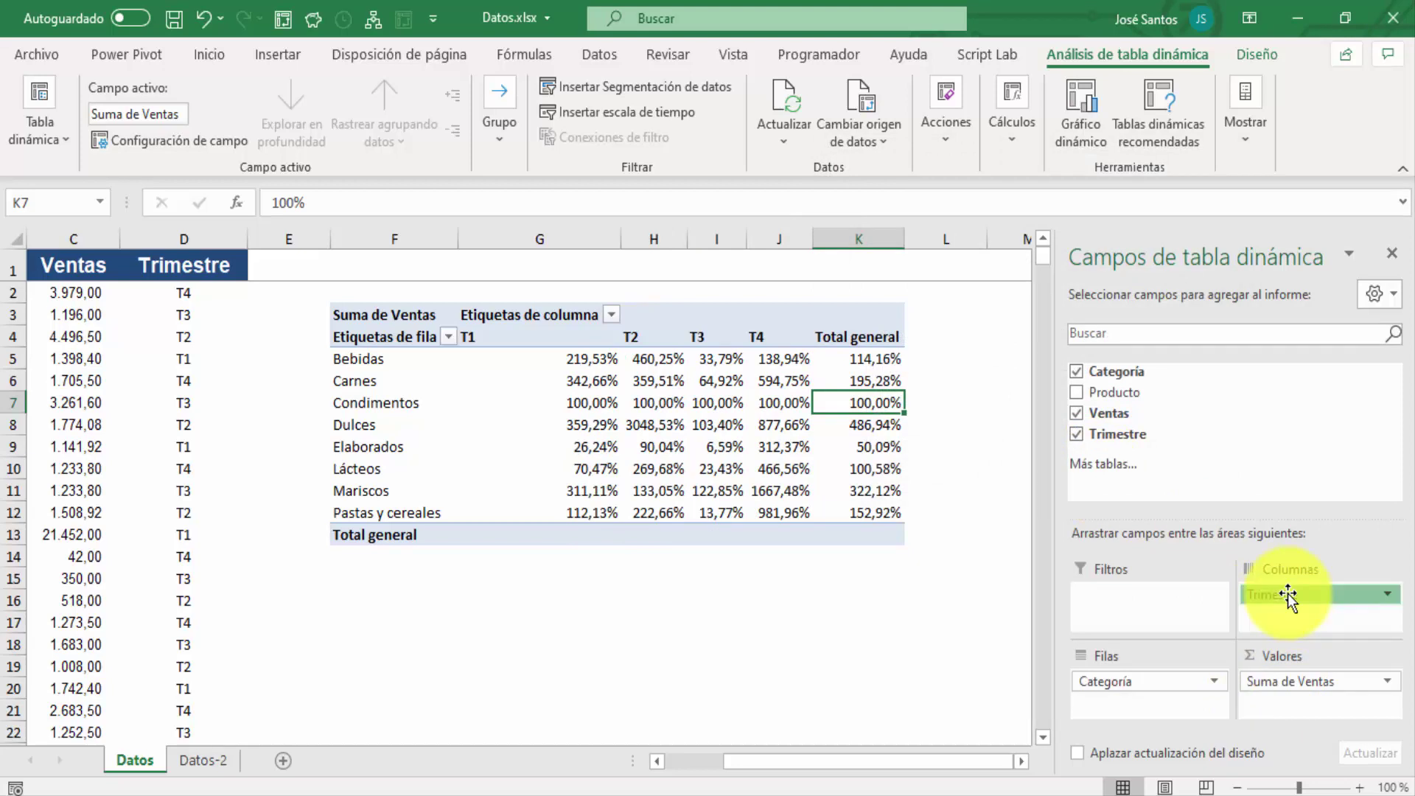
left_click_drag(1289, 595, 899, 675)
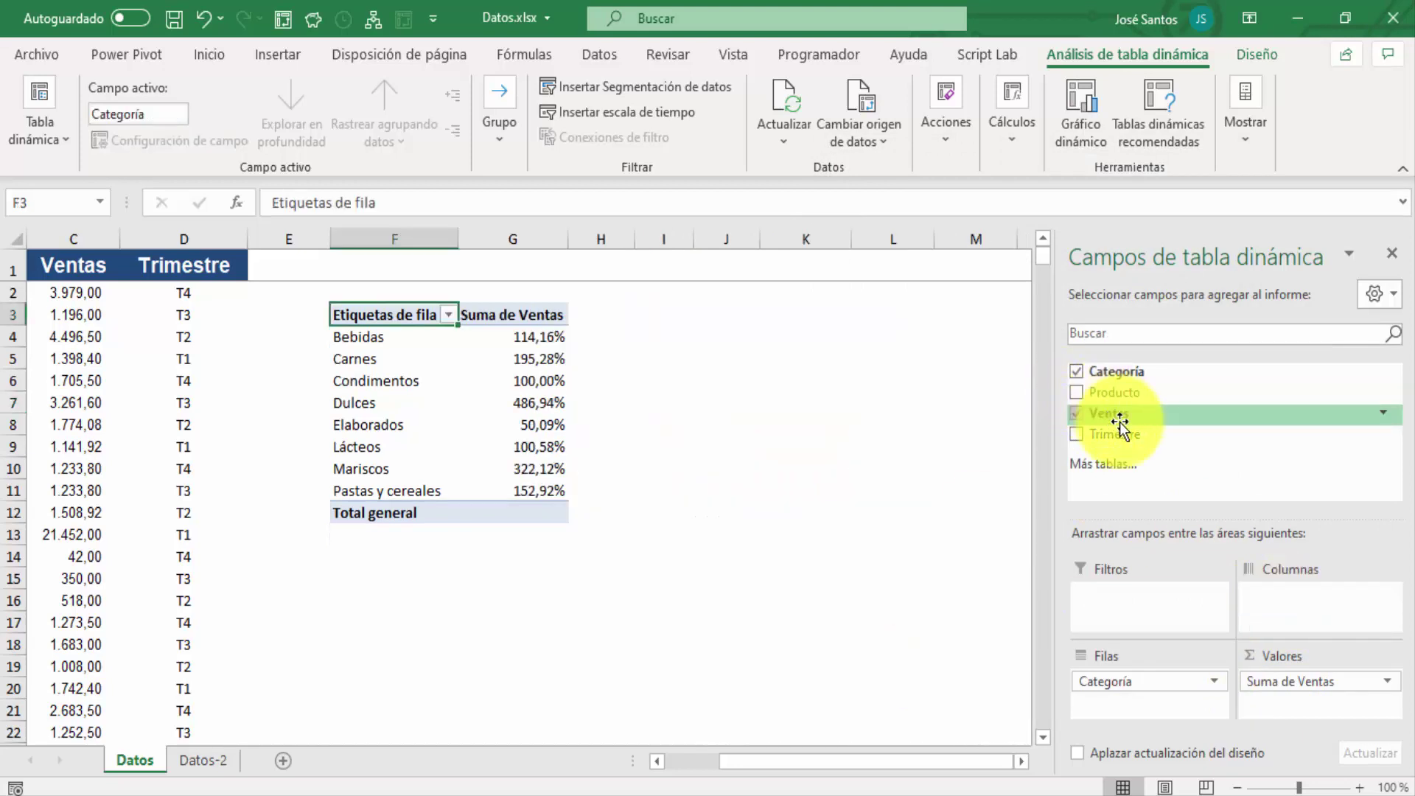
left_click_drag(1120, 422, 1303, 677)
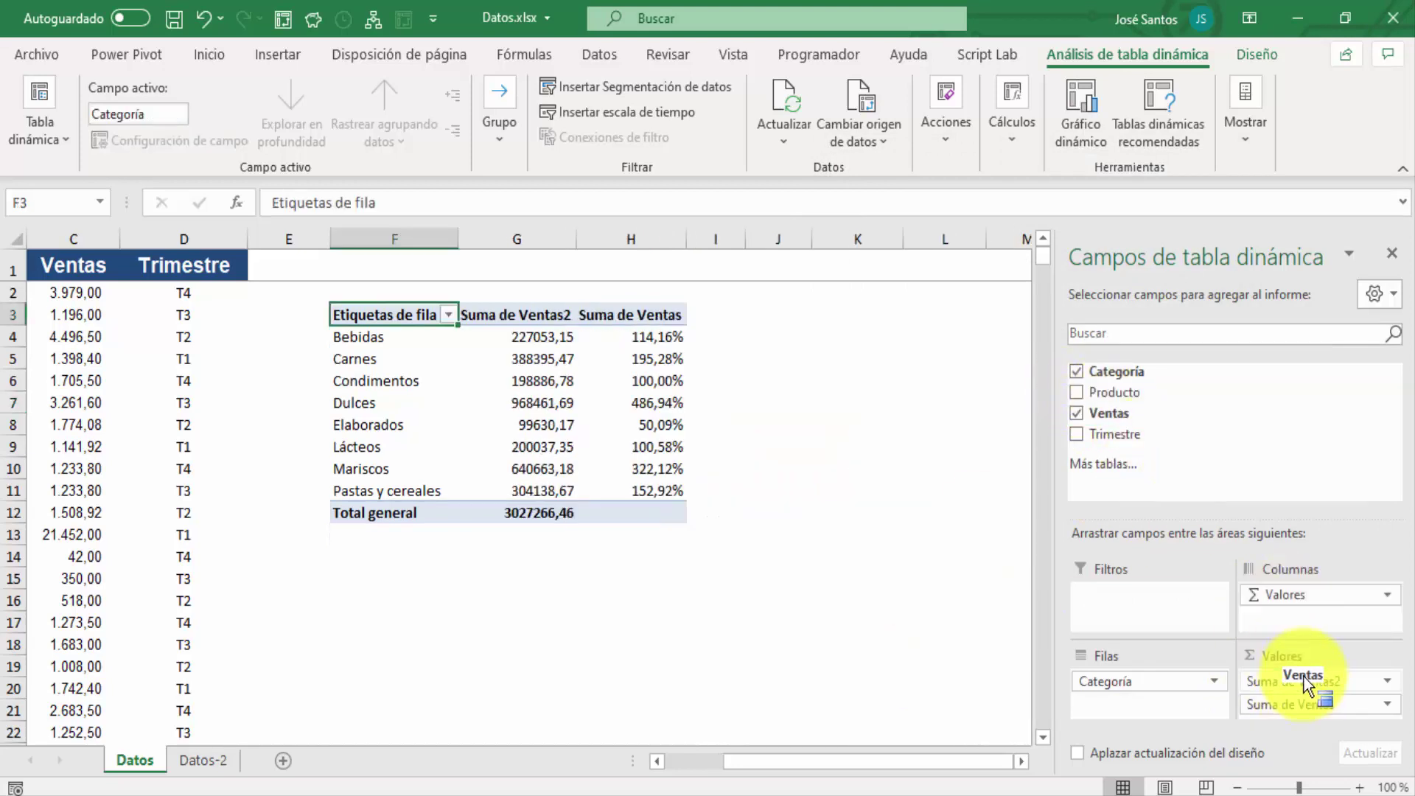
left_click(527, 354)
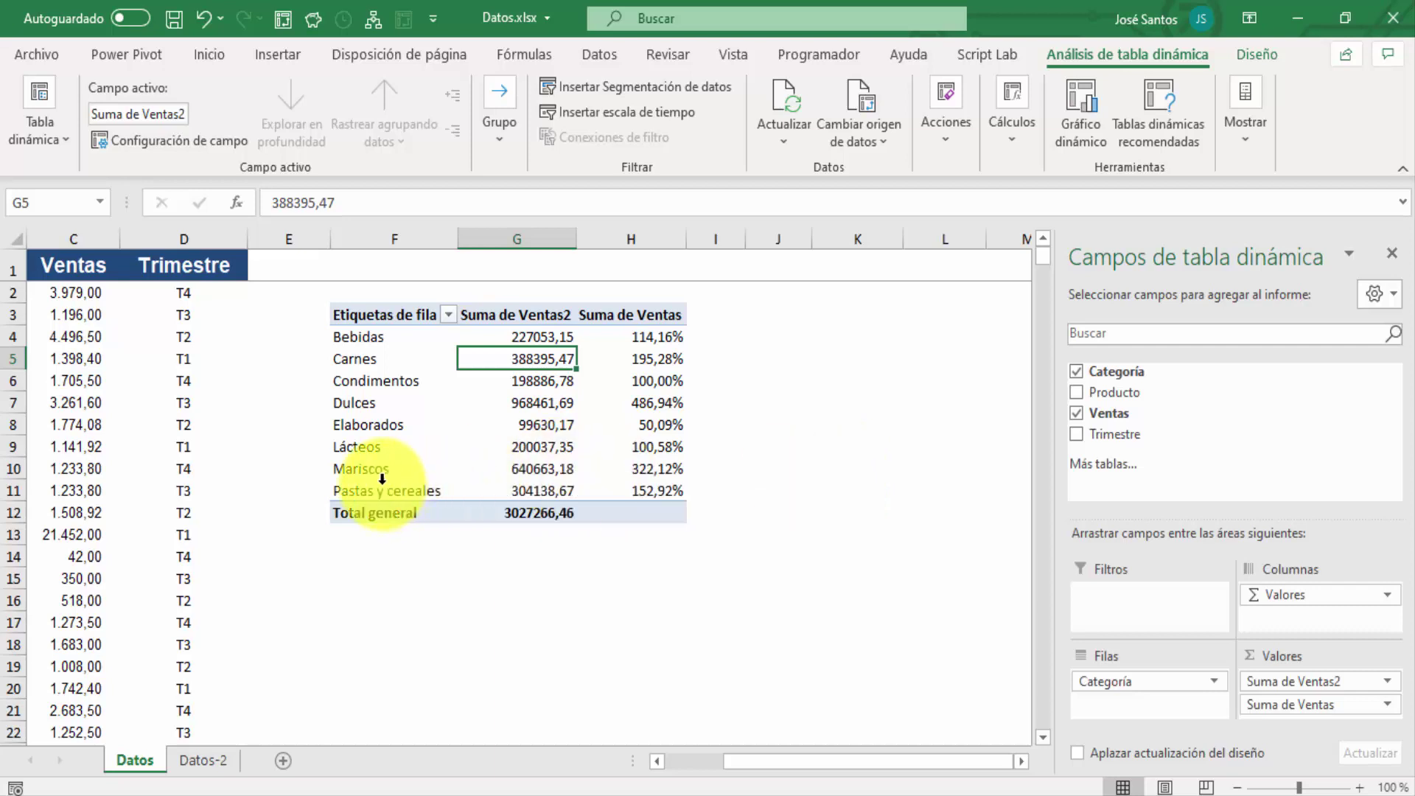
left_click(368, 446)
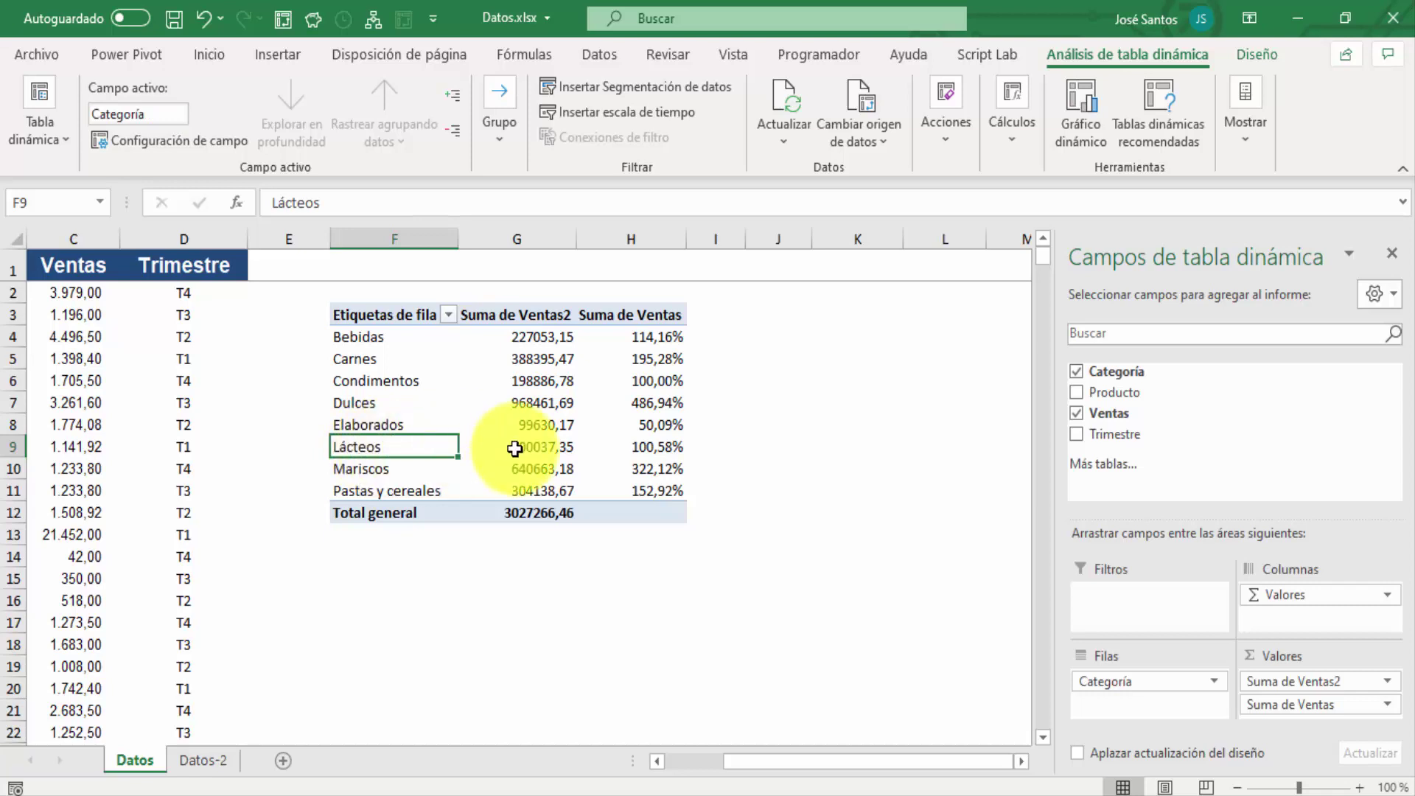
- Compare the sales amounts and percentages for Lácteos and Condimentos in the pivot table
left_click(546, 444)
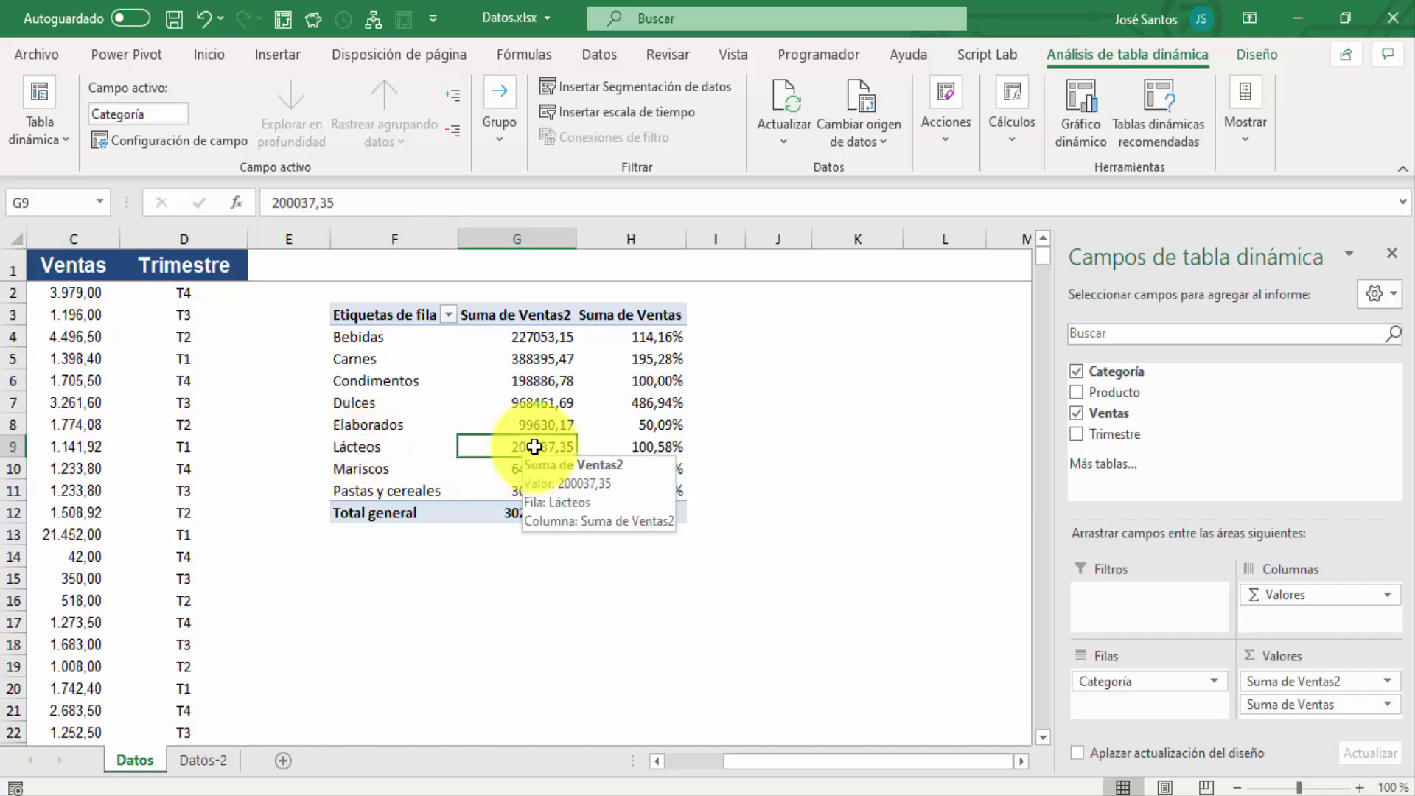
left_click(667, 448)
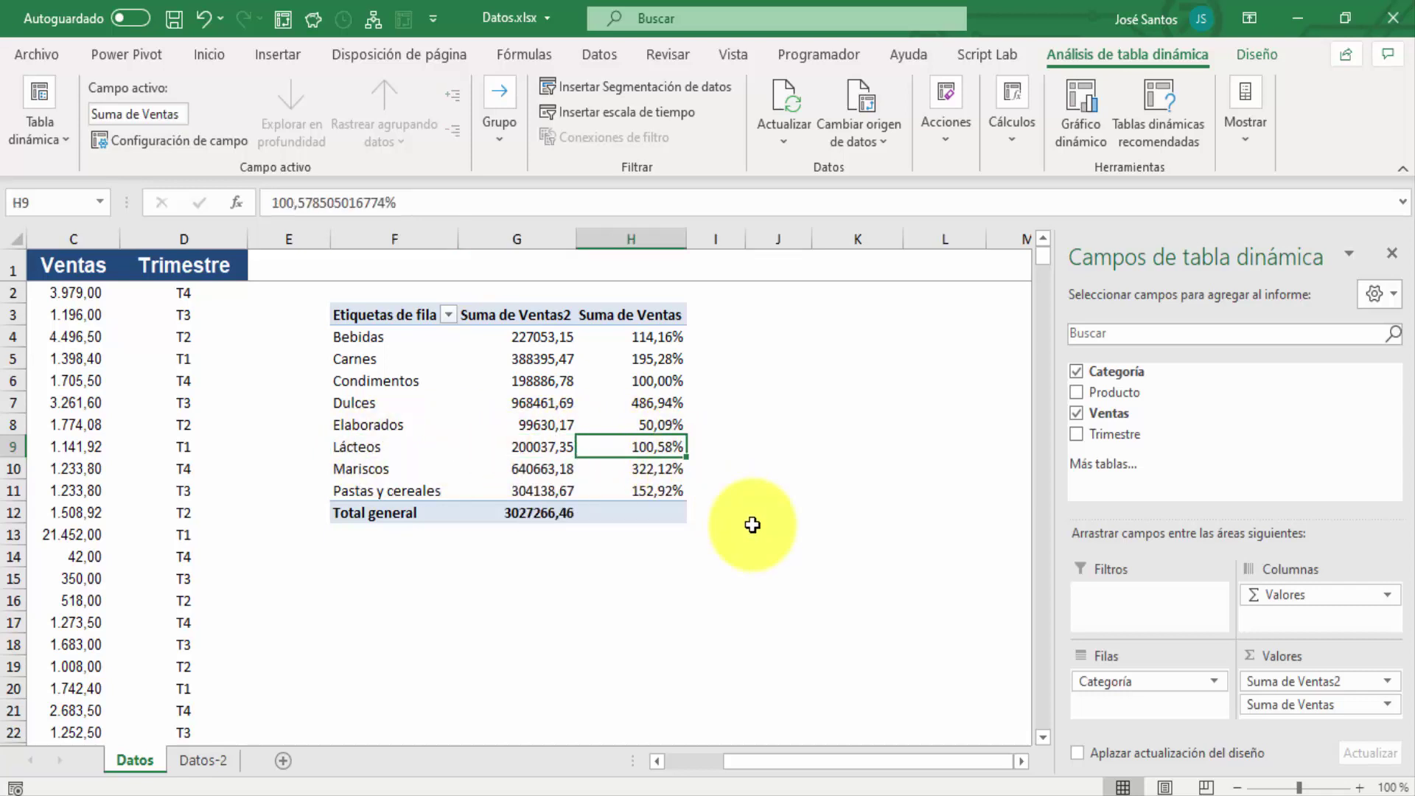
left_click(422, 379)
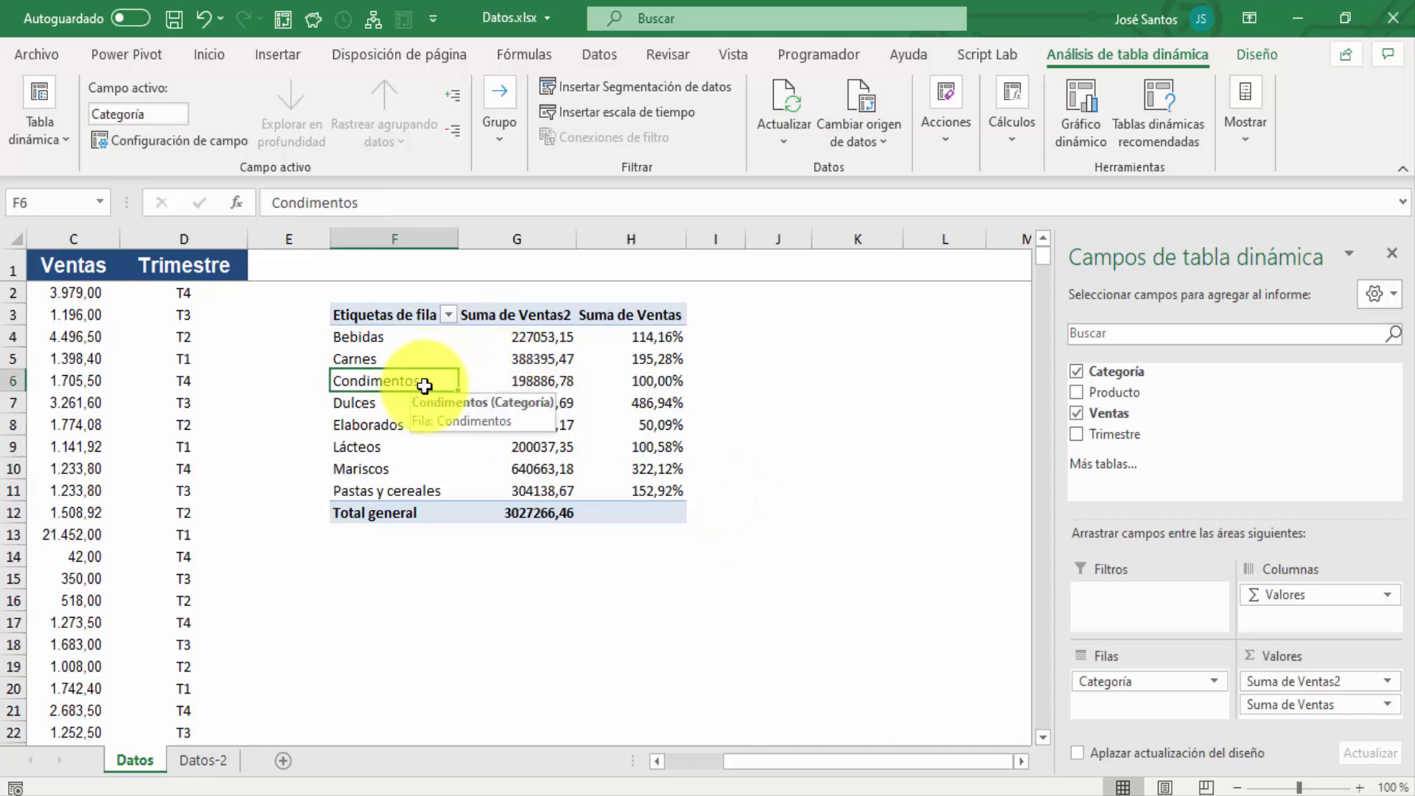
left_click(654, 380)
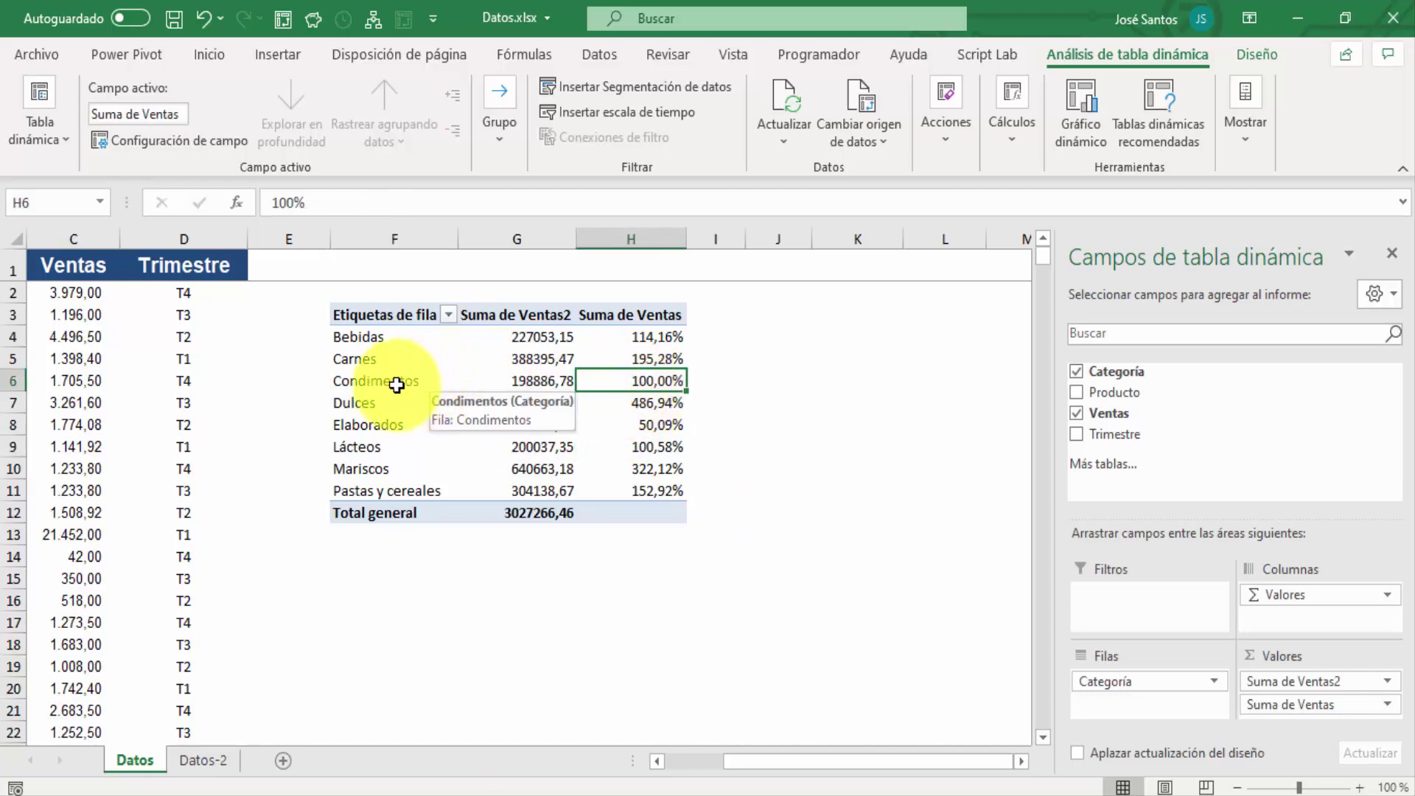
left_click(402, 384)
left_click(526, 380)
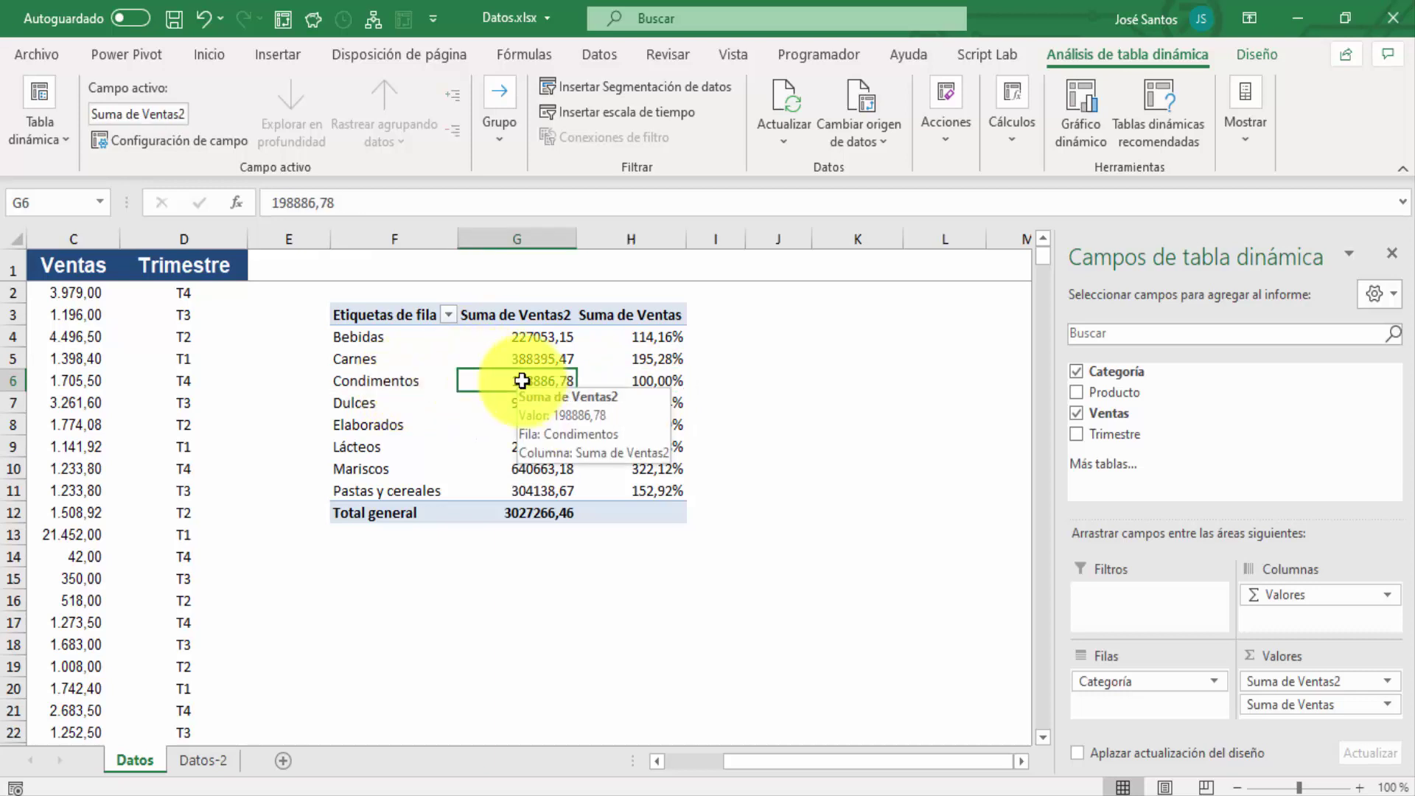
left_click(671, 379)
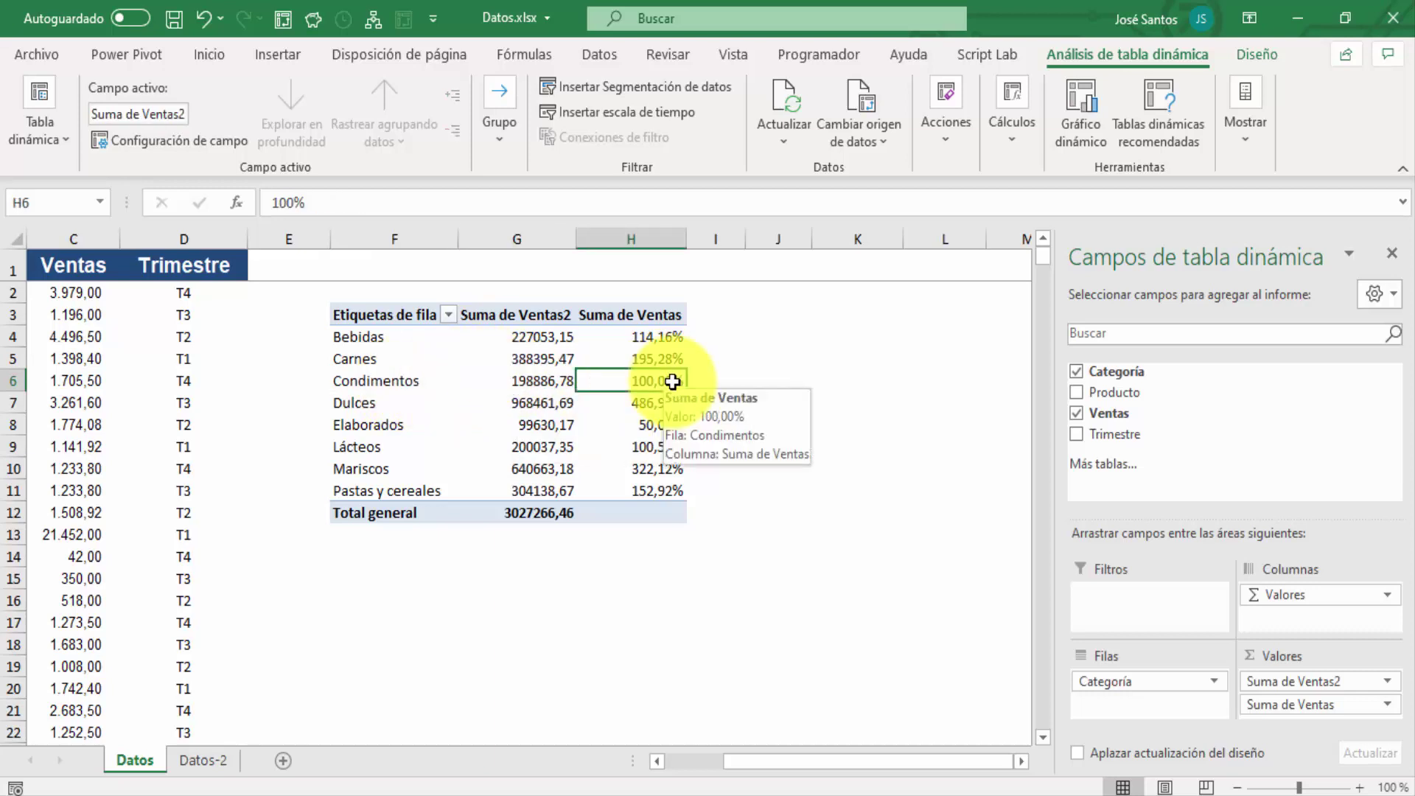
- In I4, enter a check formula dividing the Bebidas Suma de Ventas2 amount by the Condimentos amount
left_click(717, 337)
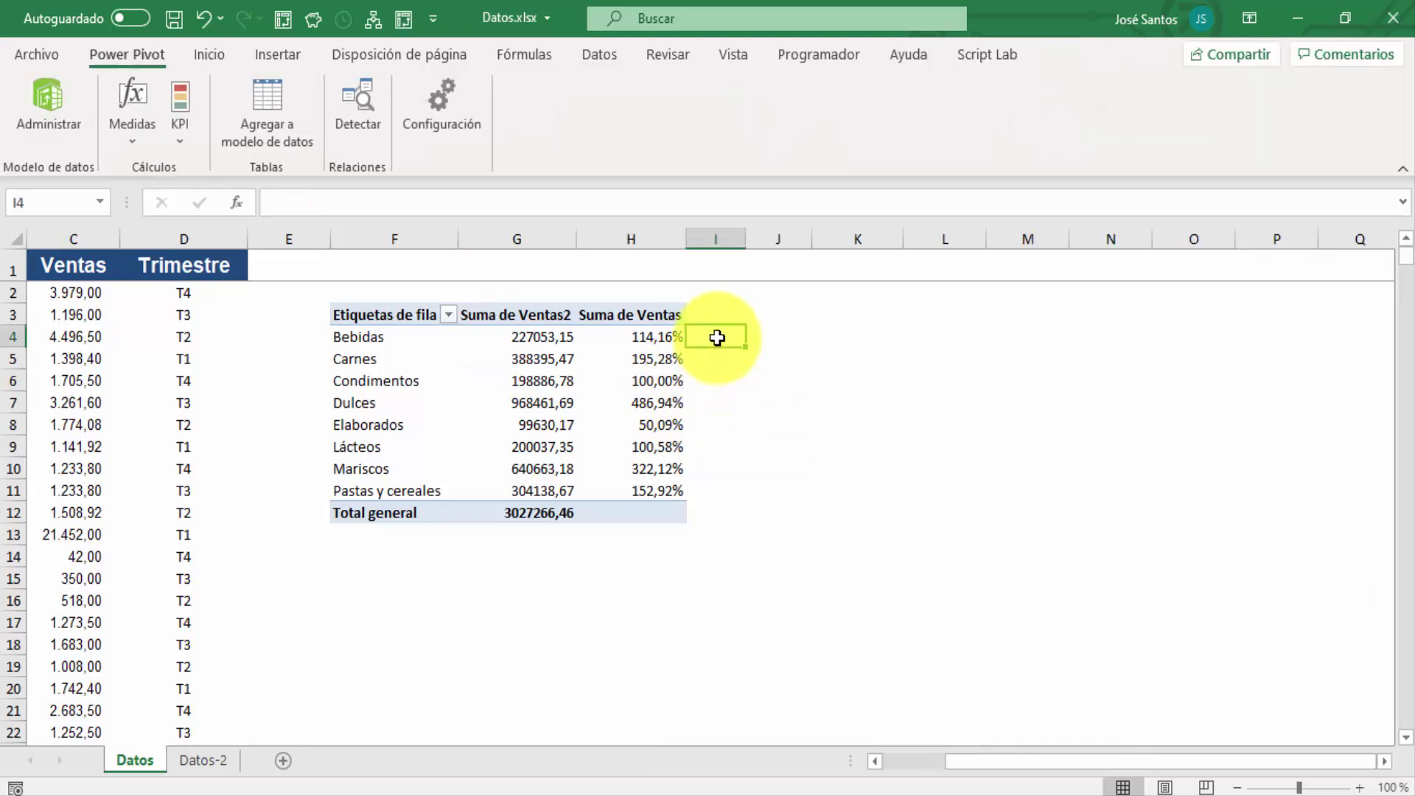
type("+")
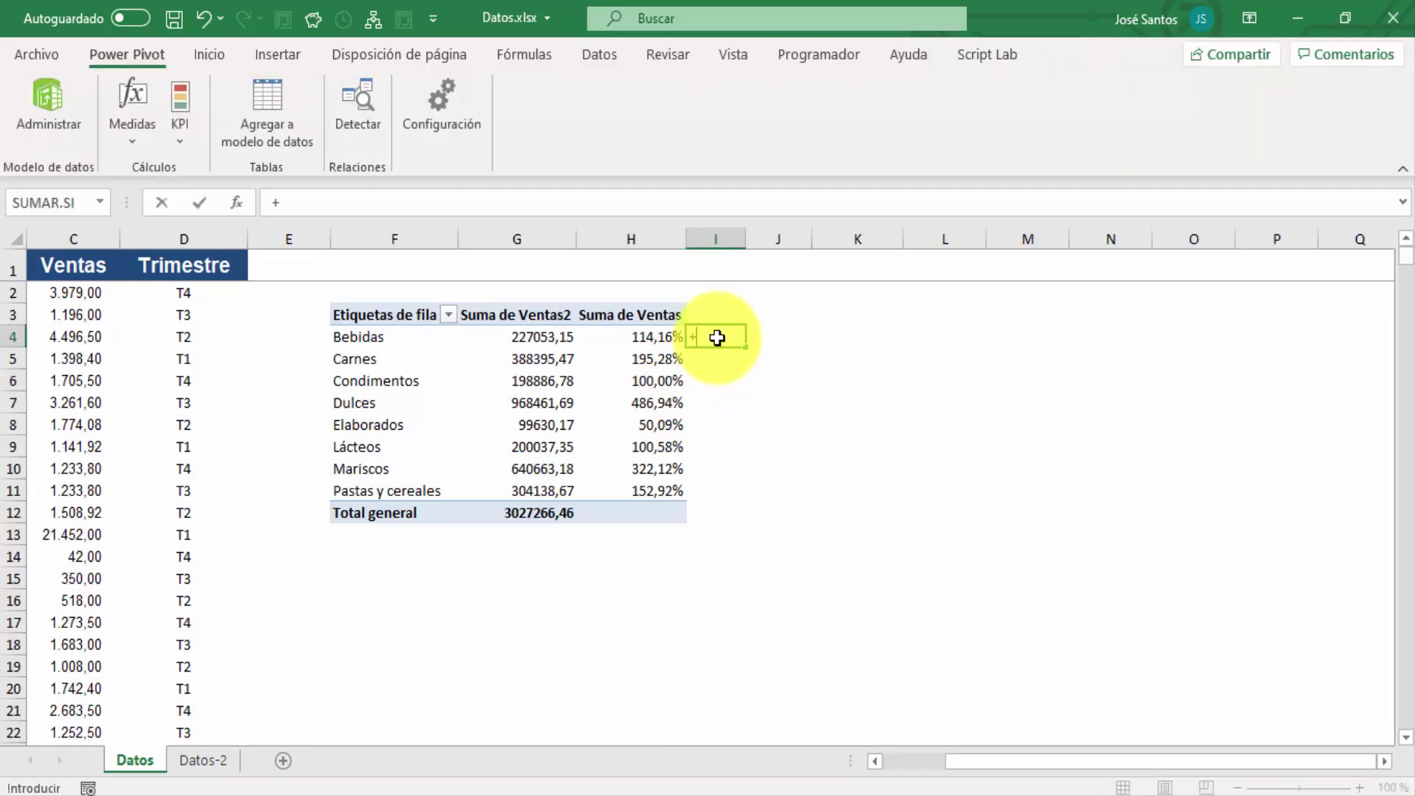
key("Left")
key("Left")
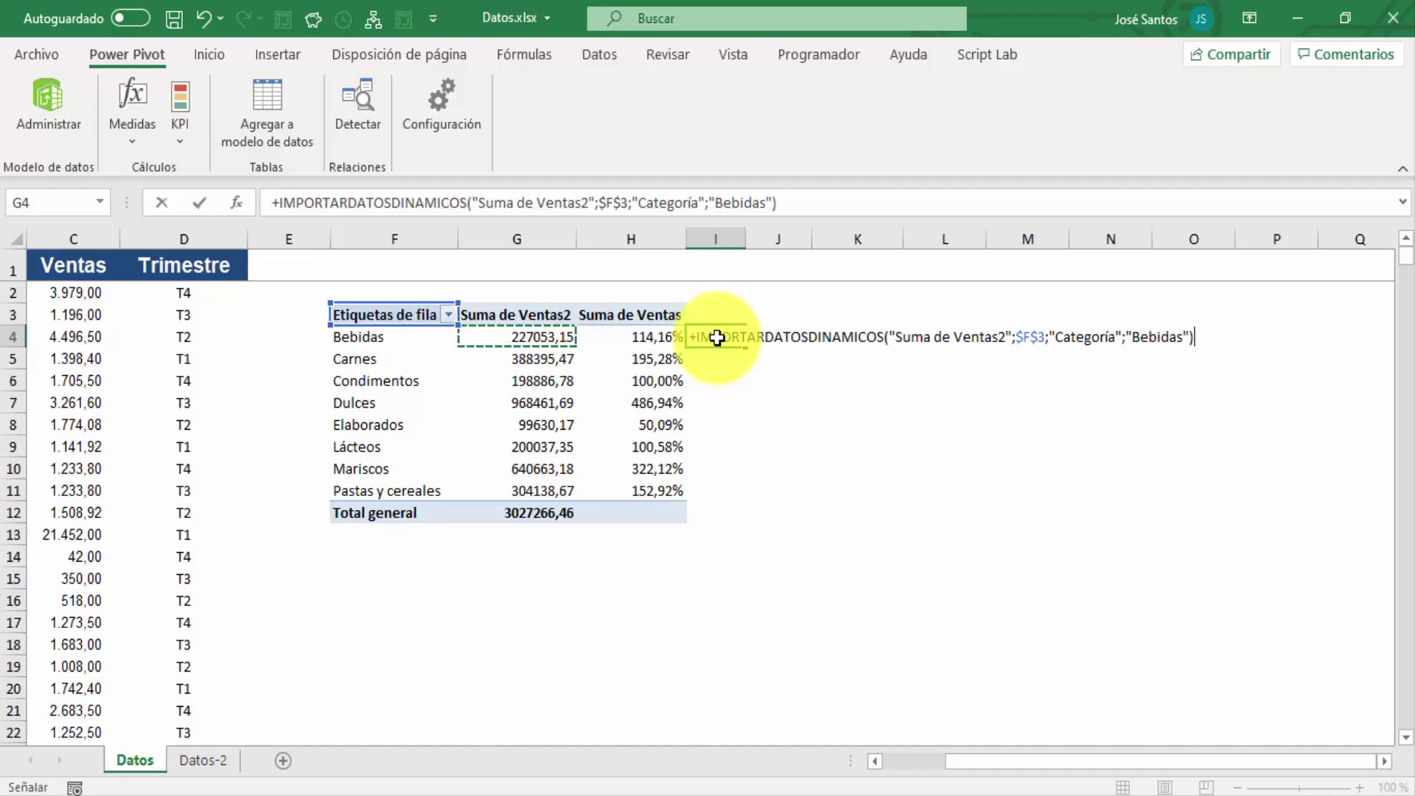
type("(")
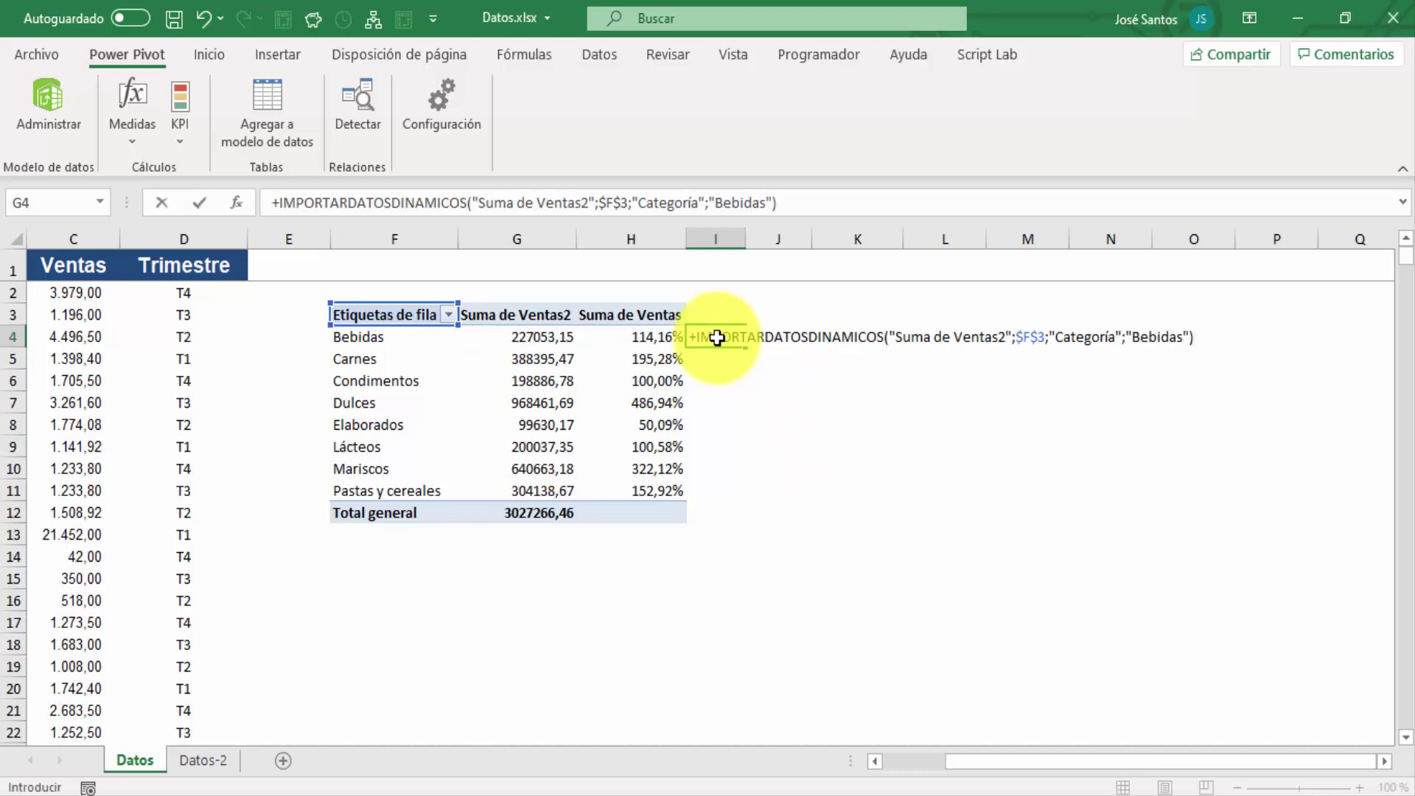
key("Left")
key("Down")
key("Down")
key("Down")
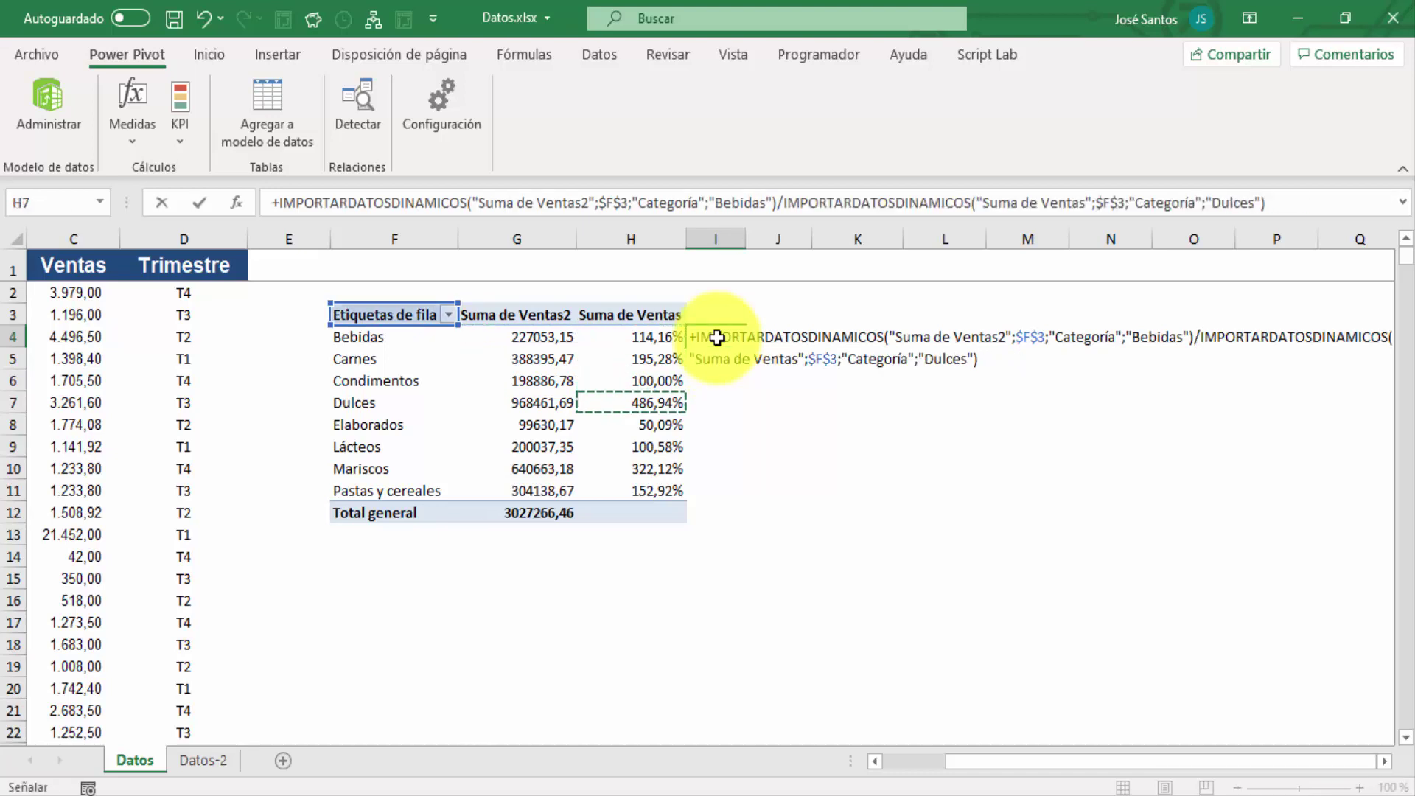
key("Up")
key("Left")
key("Return")
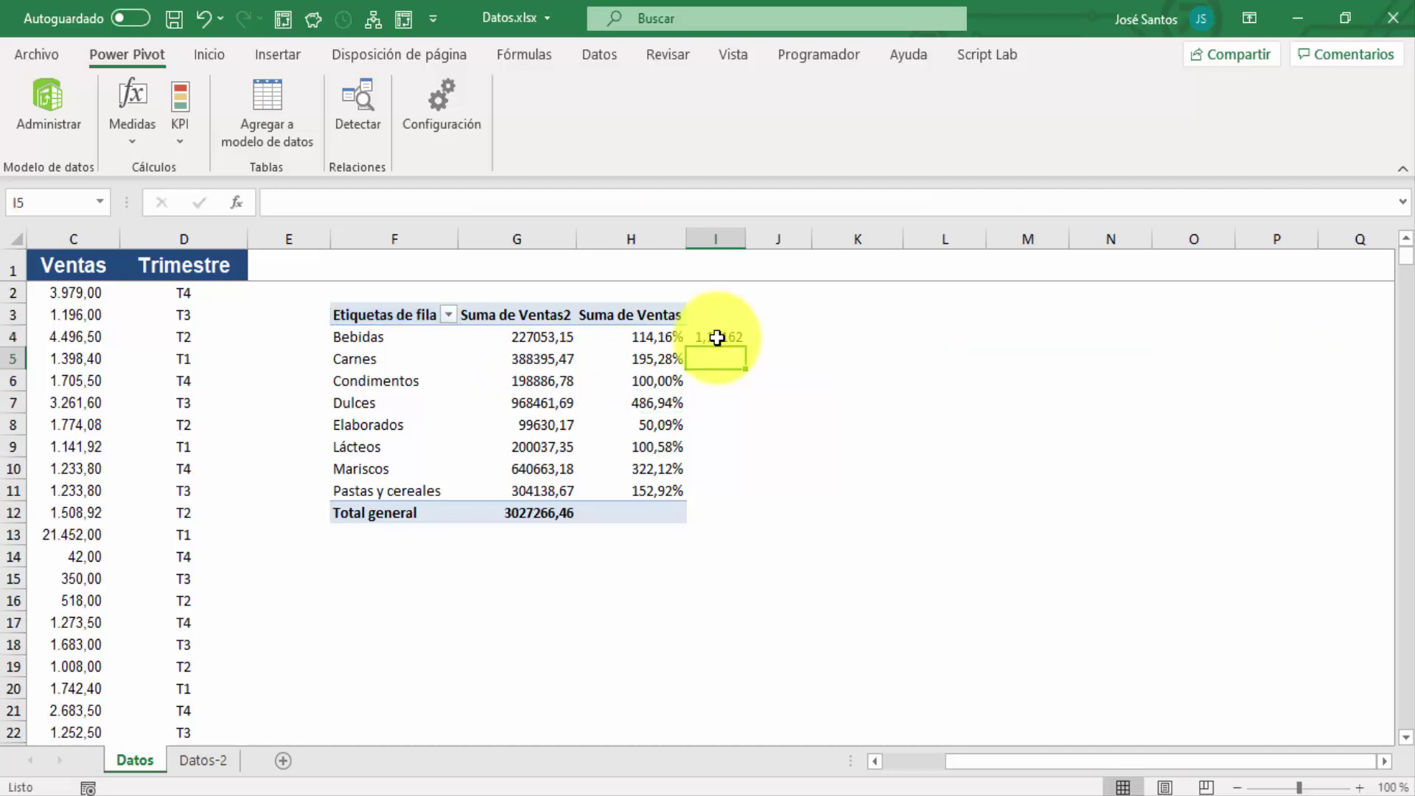
- Format cells I4:I11 as percentages with two decimal places
left_click(719, 340)
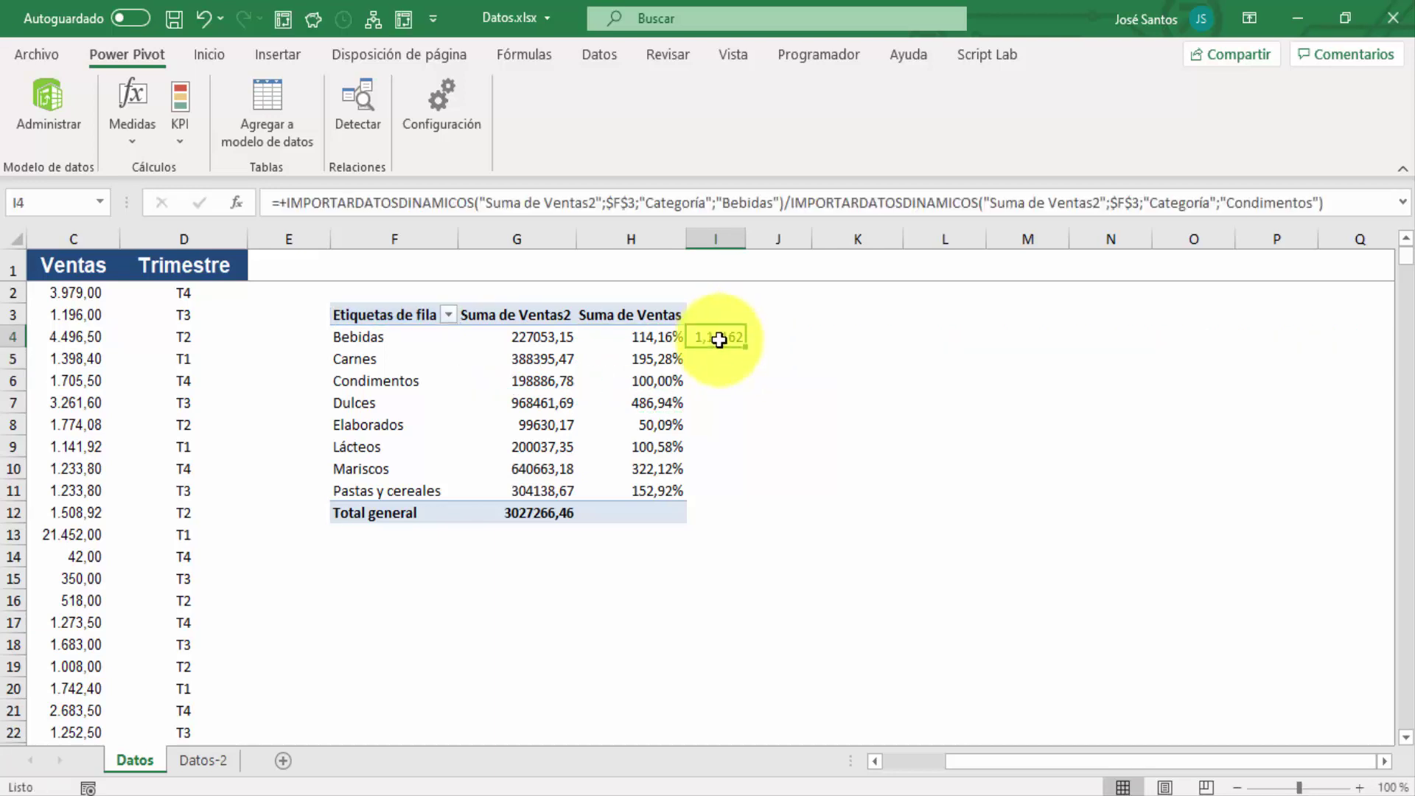
left_click_drag(719, 339, 722, 488)
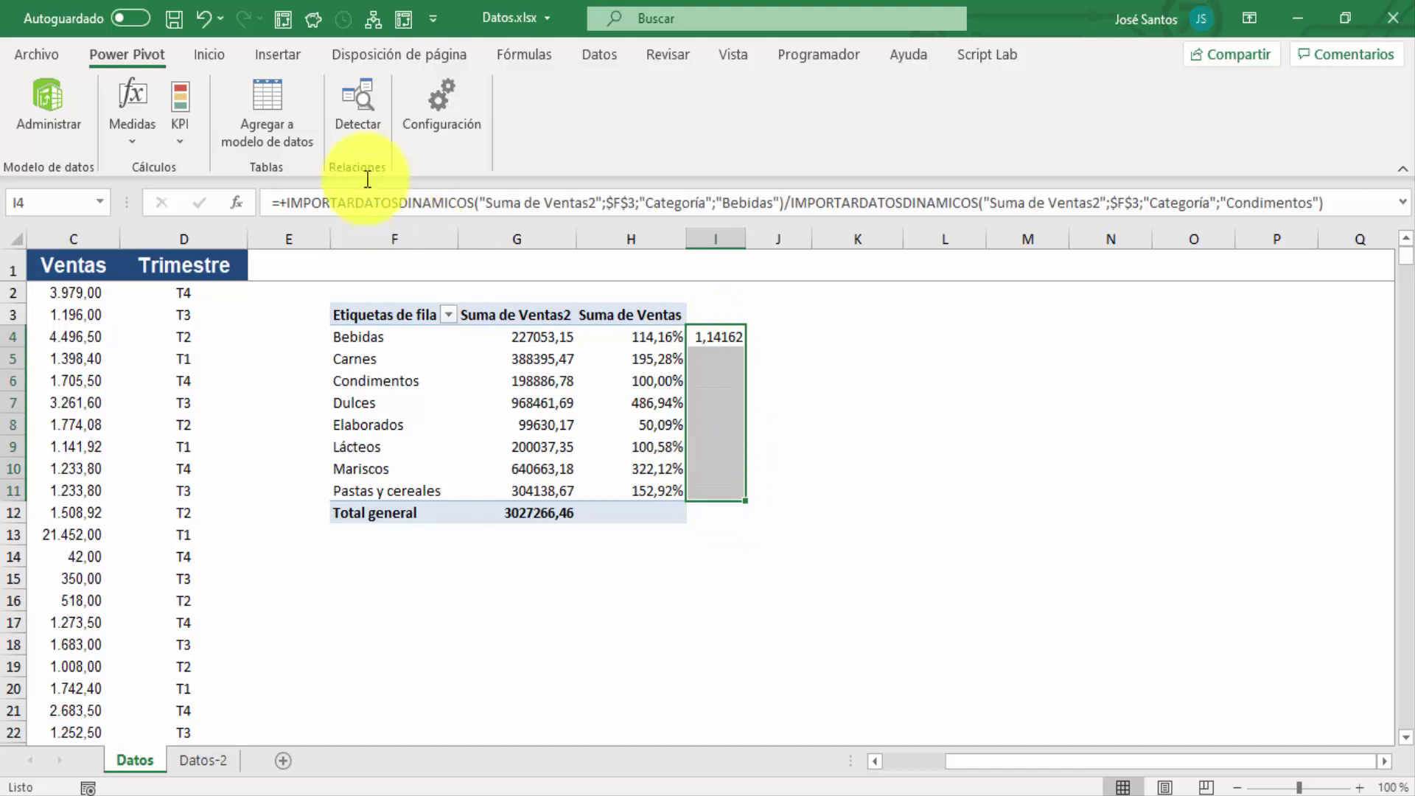
left_click(218, 62)
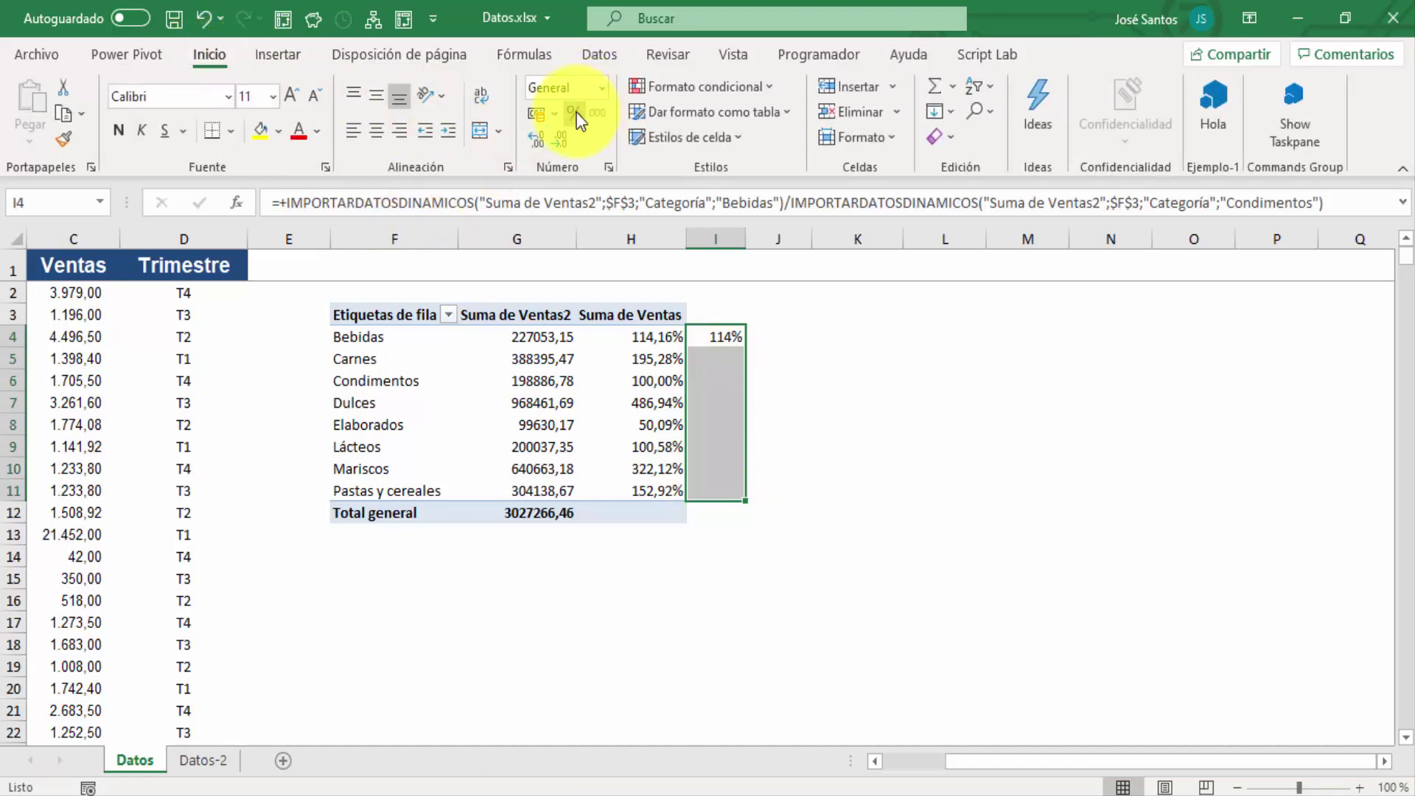
left_click(538, 140)
key("Return")
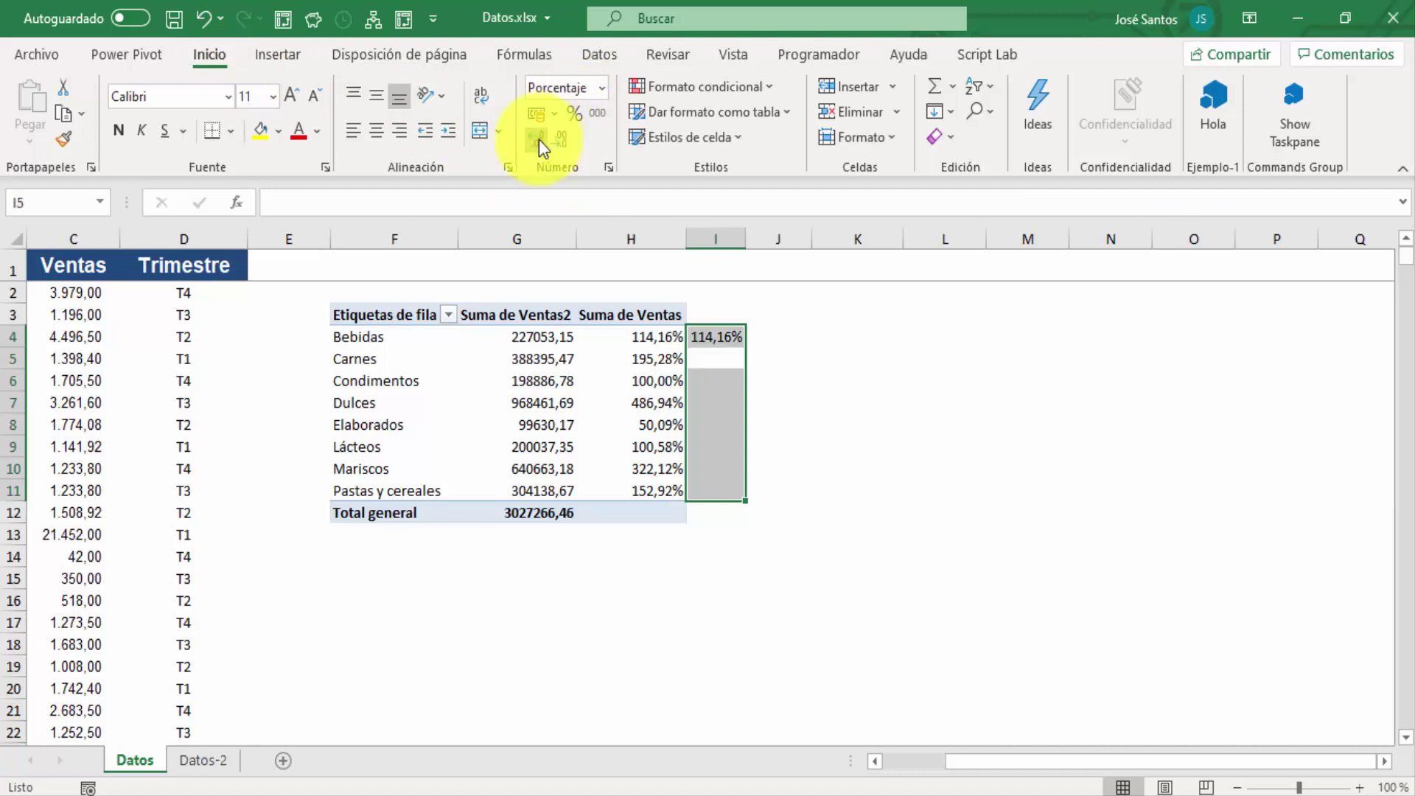
left_click(869, 403)
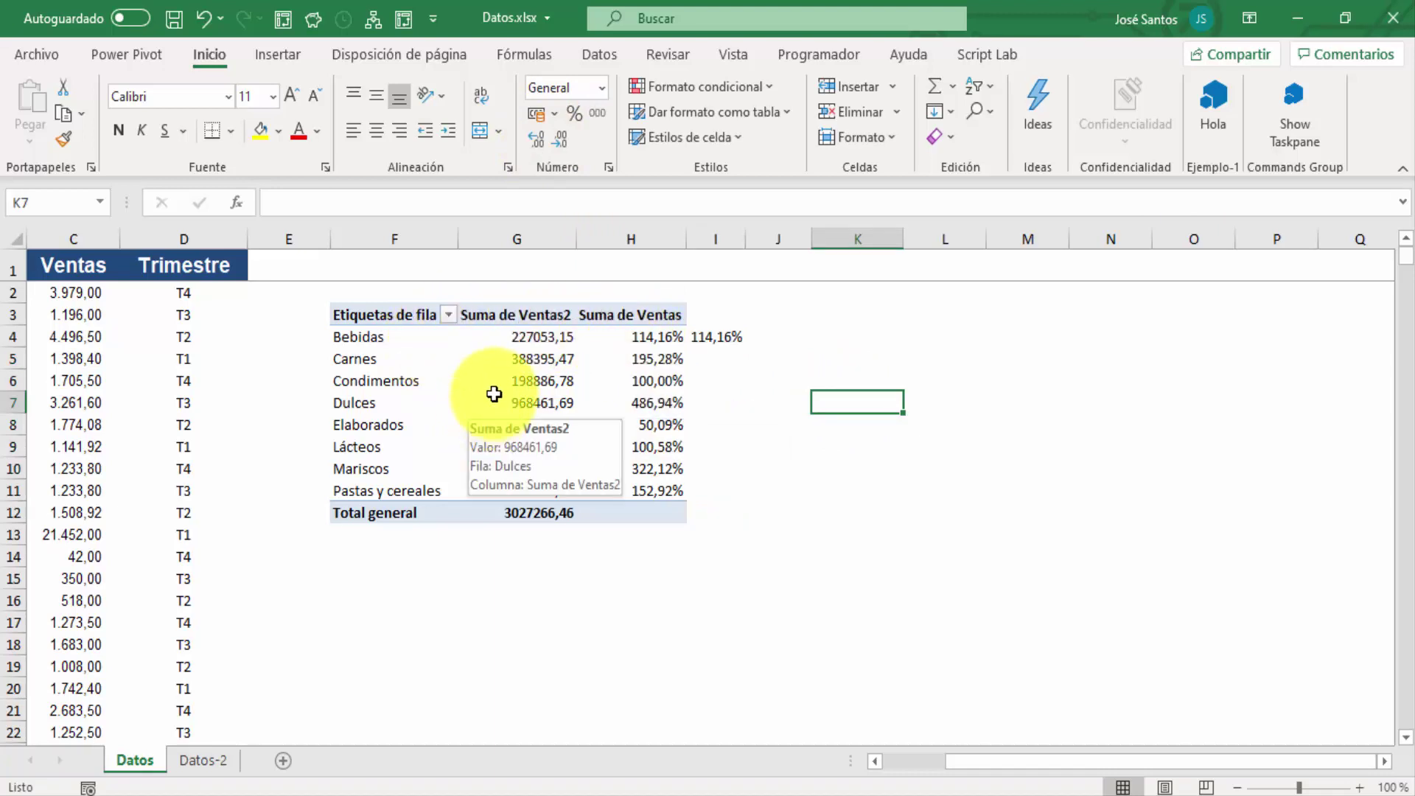
- Review the Condimentos amount and the I4 formula, and enter a check formula in I8 dividing the Elaborados amount by the Condimentos amount
left_click(525, 381)
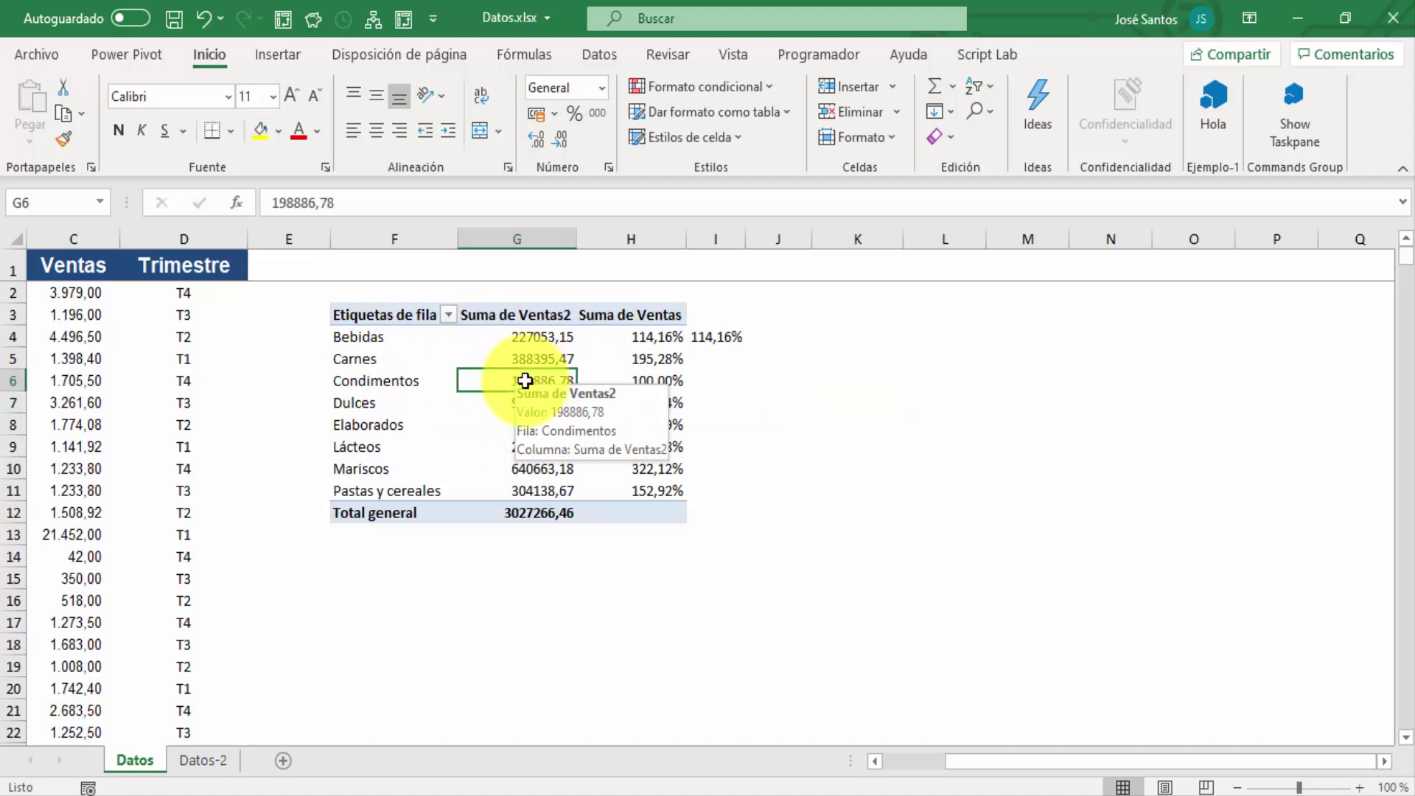
left_click(705, 336)
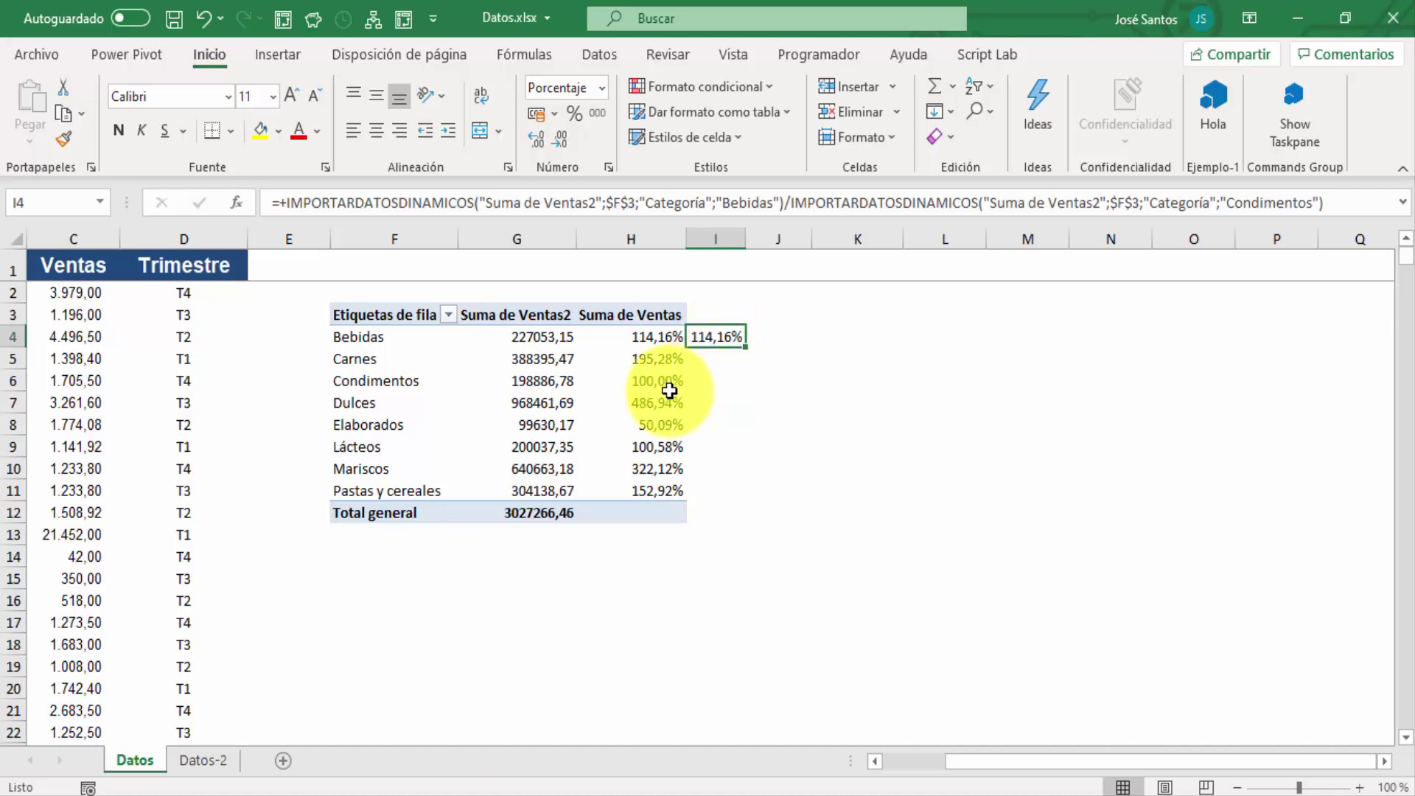
mouse_move(669, 390)
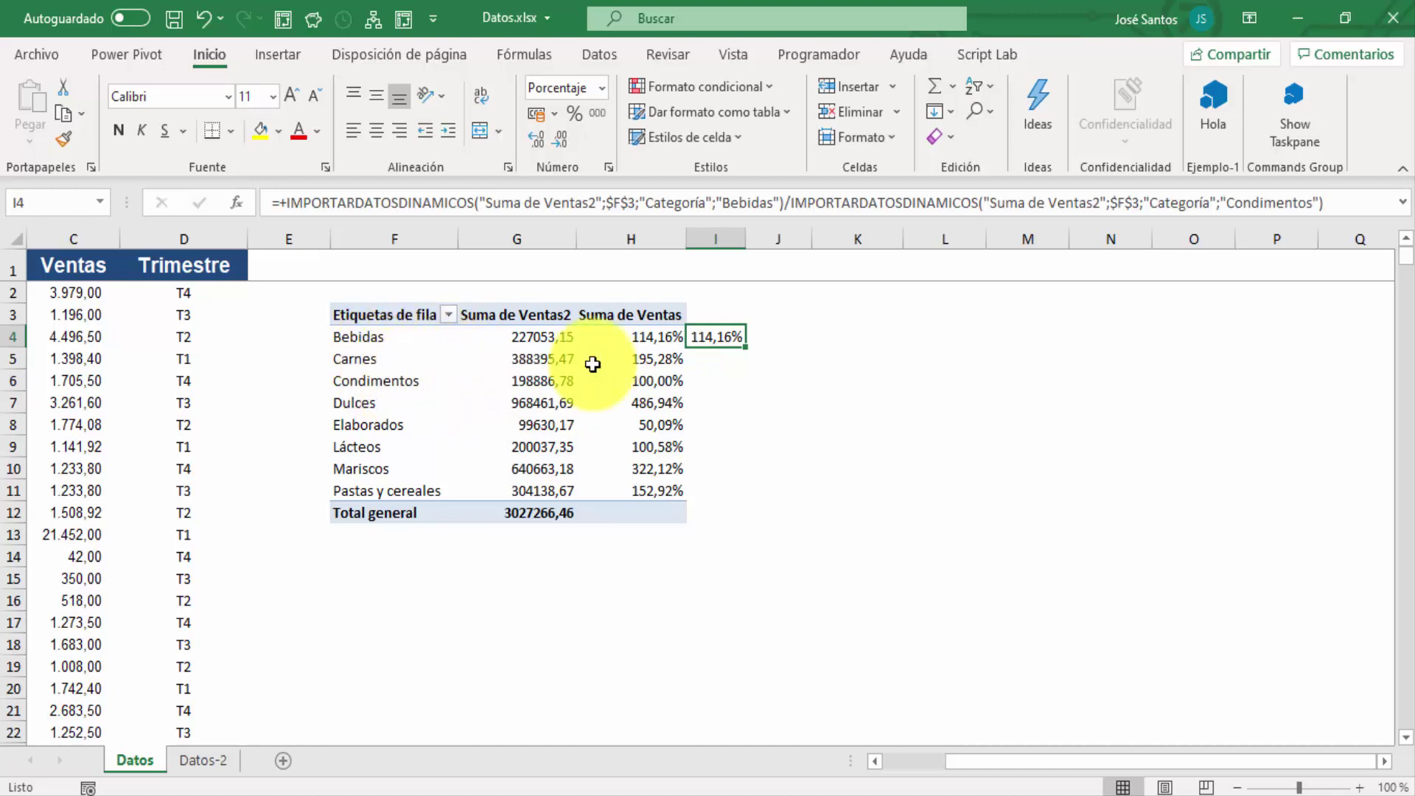
left_click(706, 427)
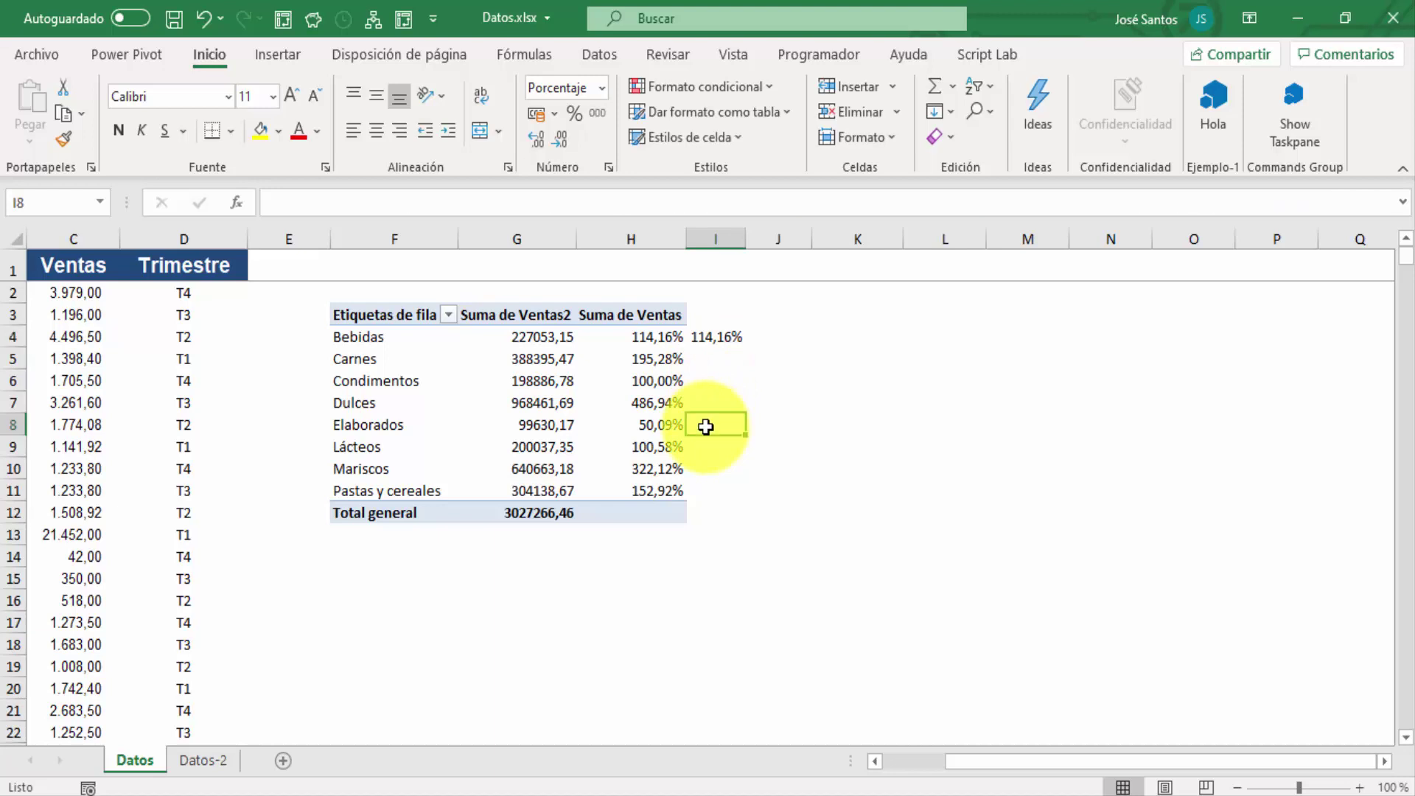
type("+")
key("Left")
key("Left")
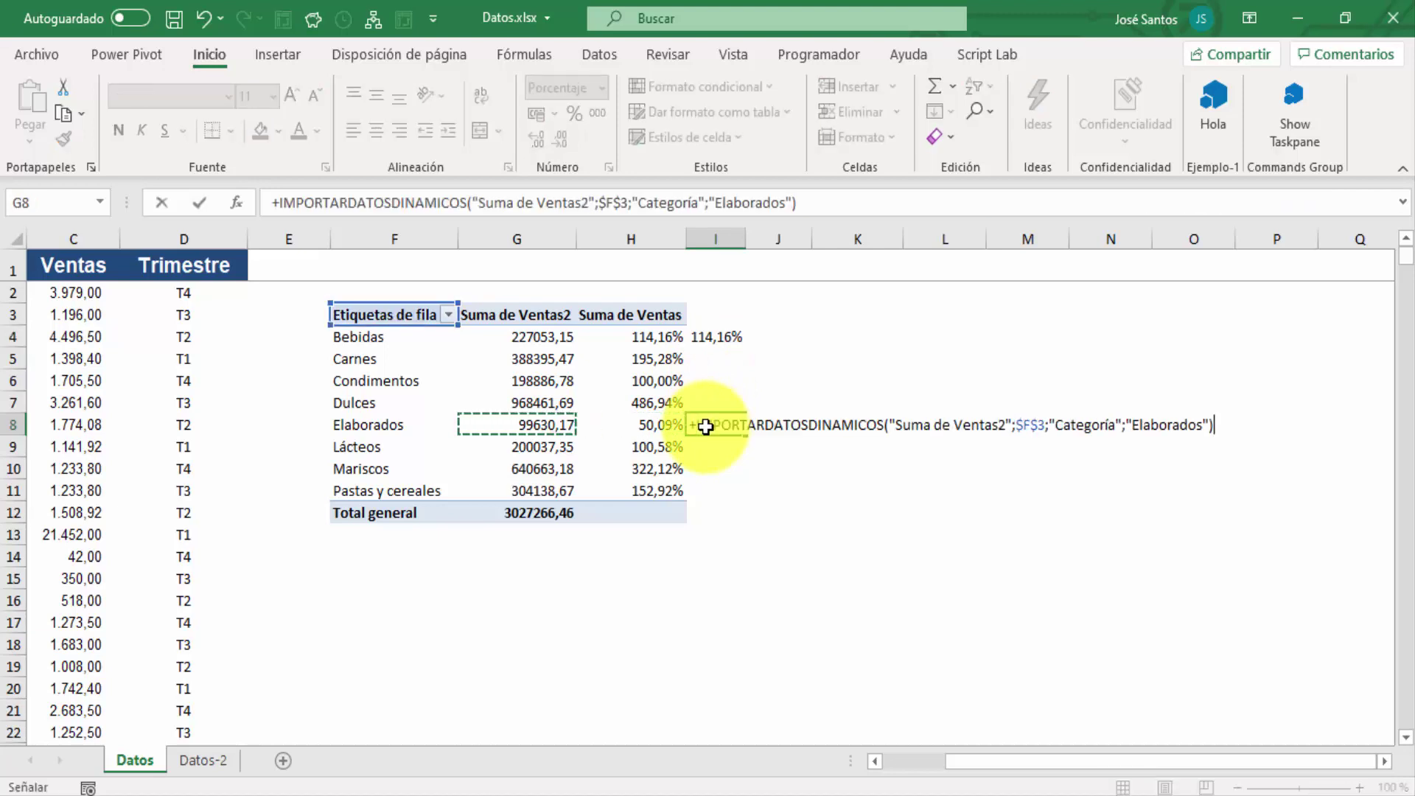
type("/")
key("Up")
key("Up")
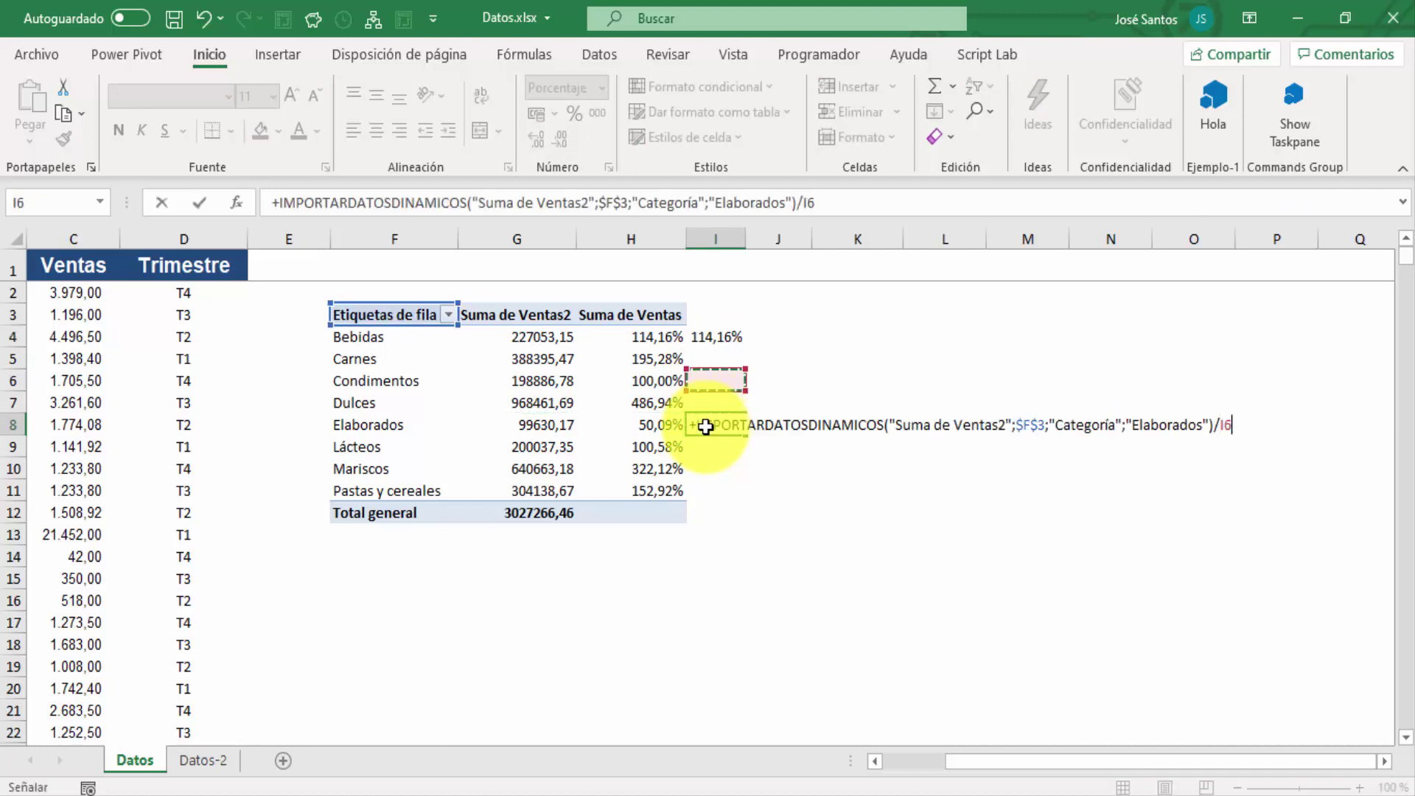
key("Left")
key("Return")
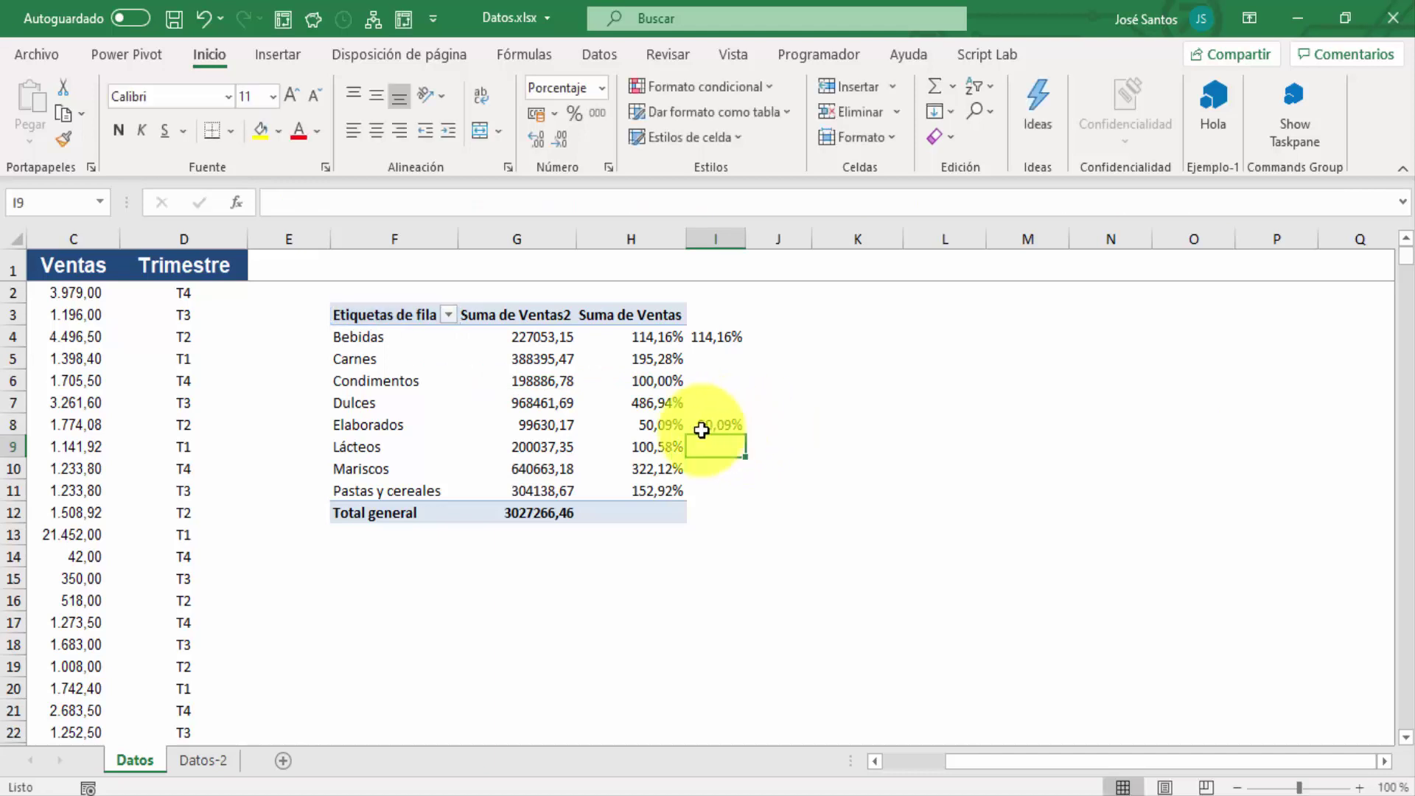
- Change the base item of the Suma de Ventas "% de" calculation to (siguiente), keeping Categoría as the base field
left_click(662, 425)
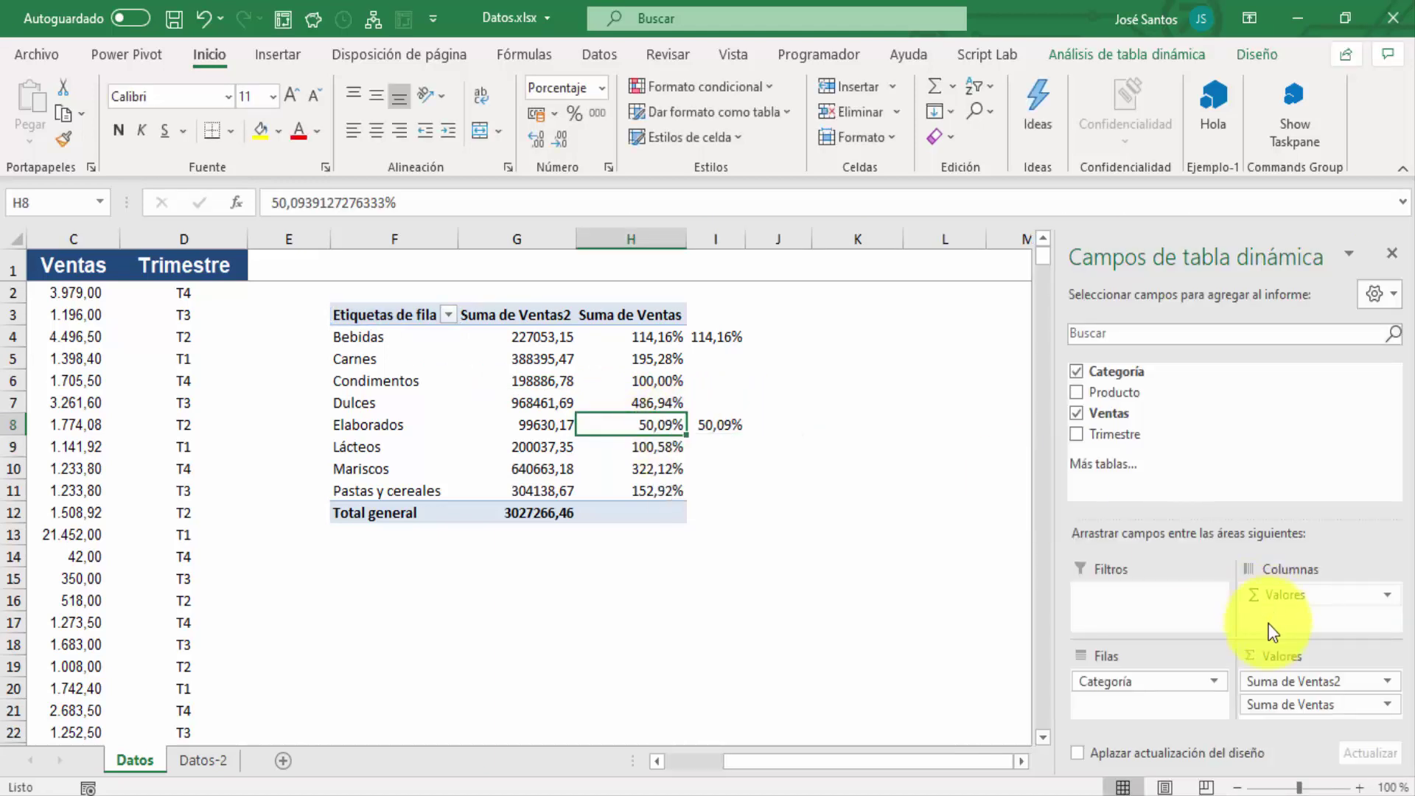
left_click(1316, 705)
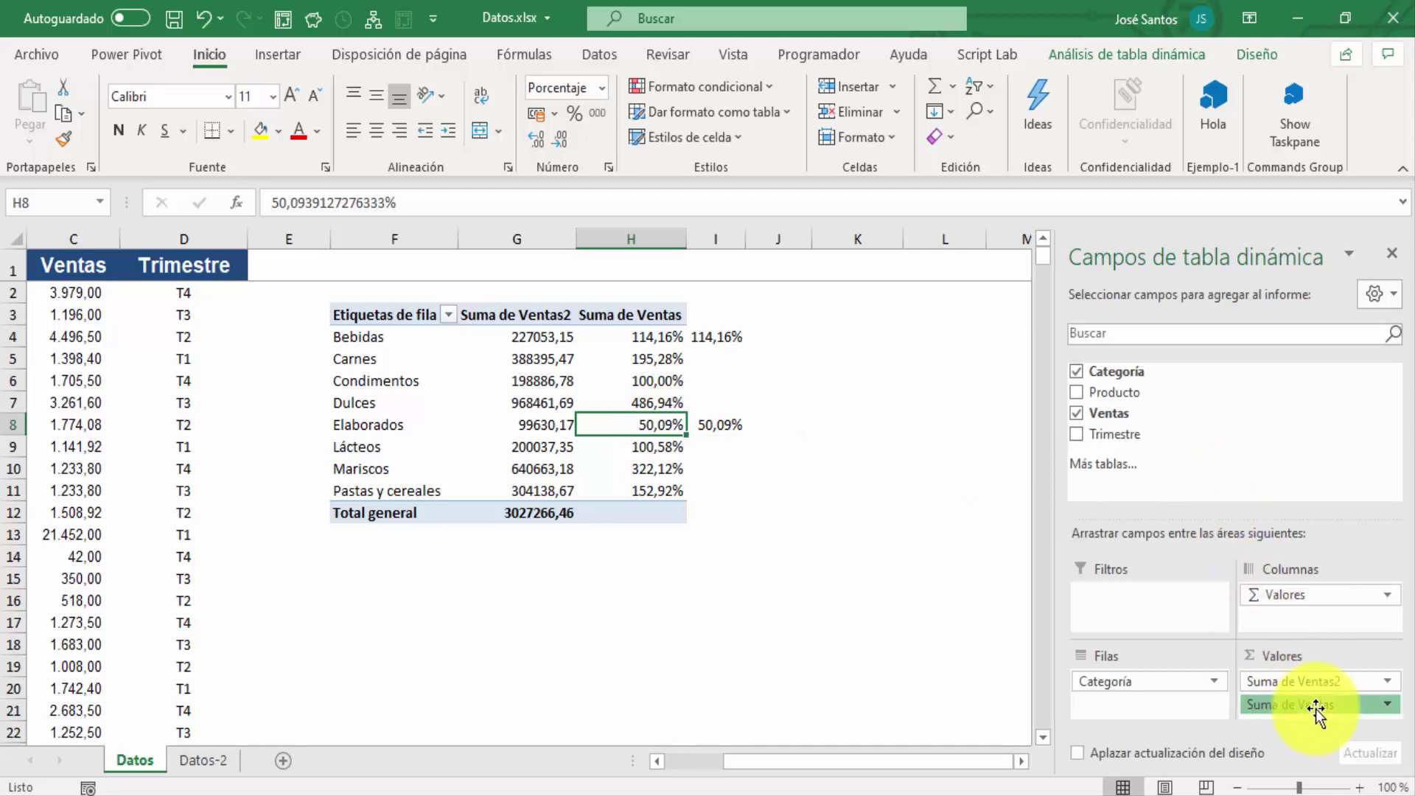
left_click(1280, 679)
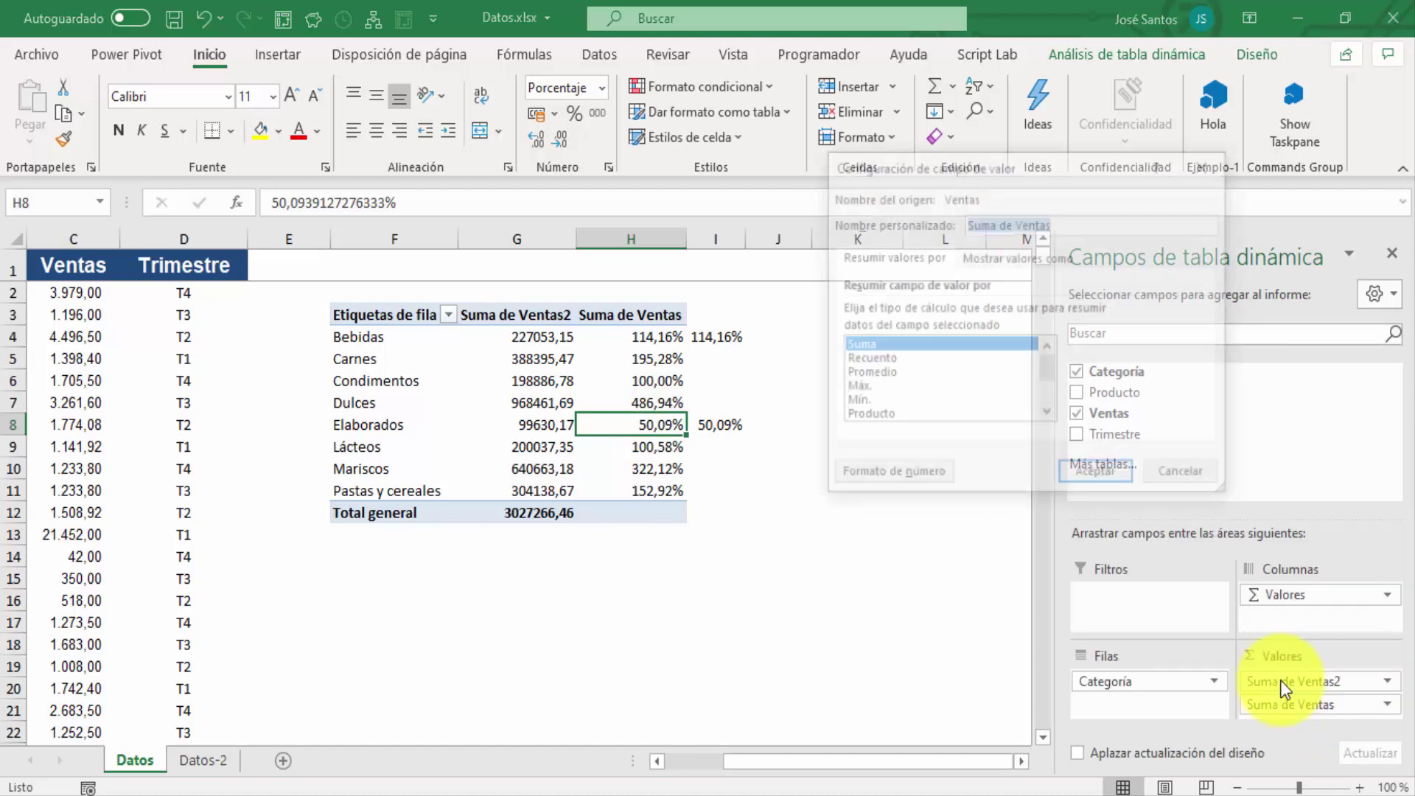
left_click(1047, 262)
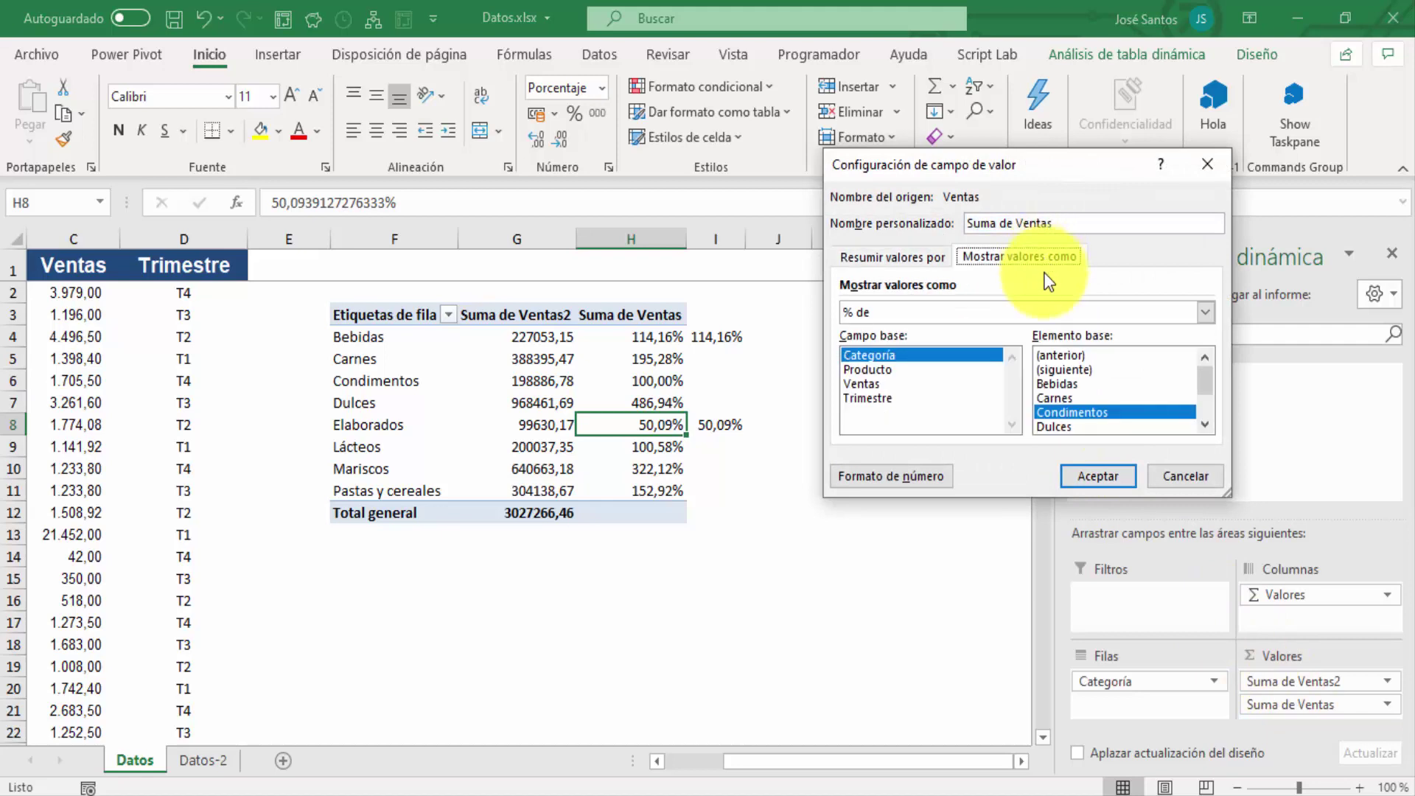
left_click(1070, 369)
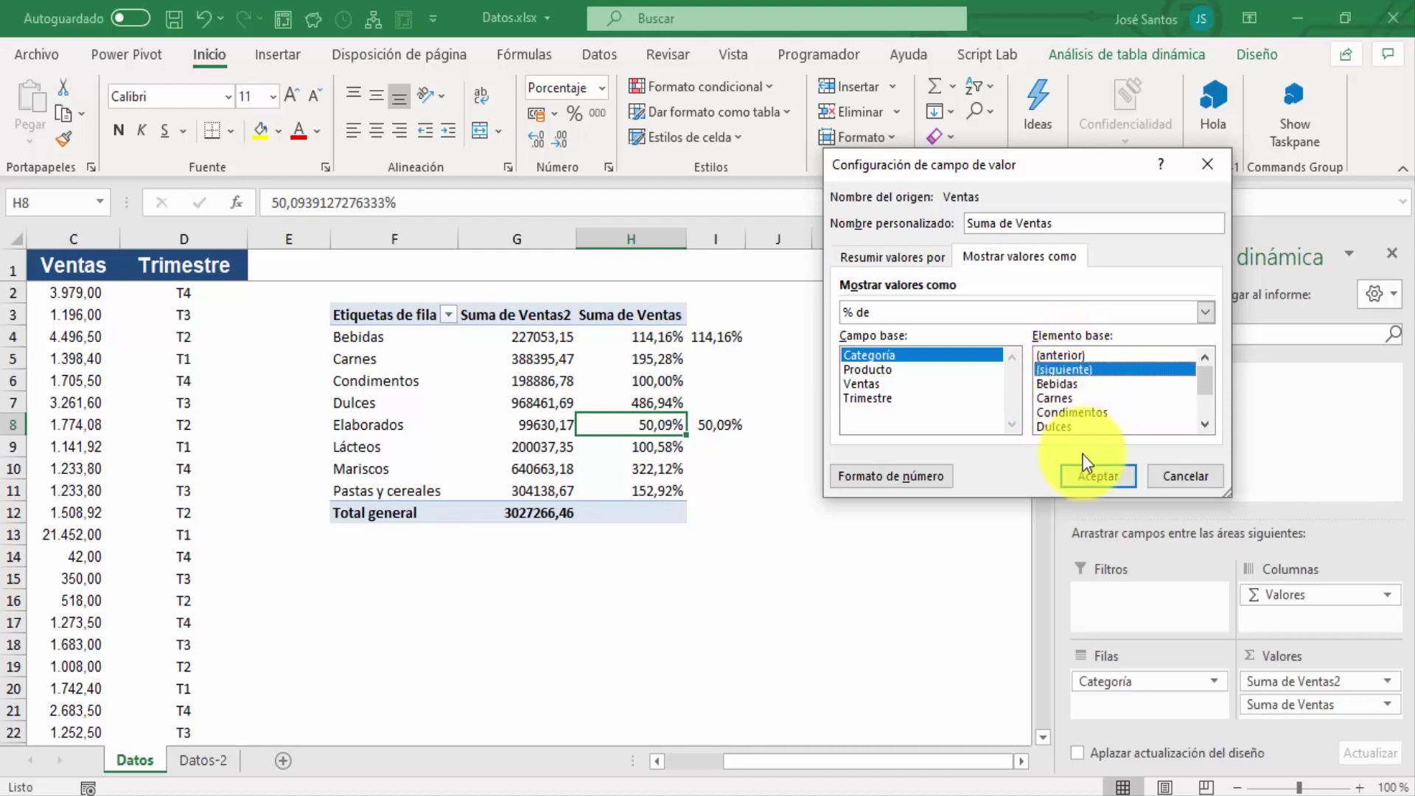
left_click(1094, 473)
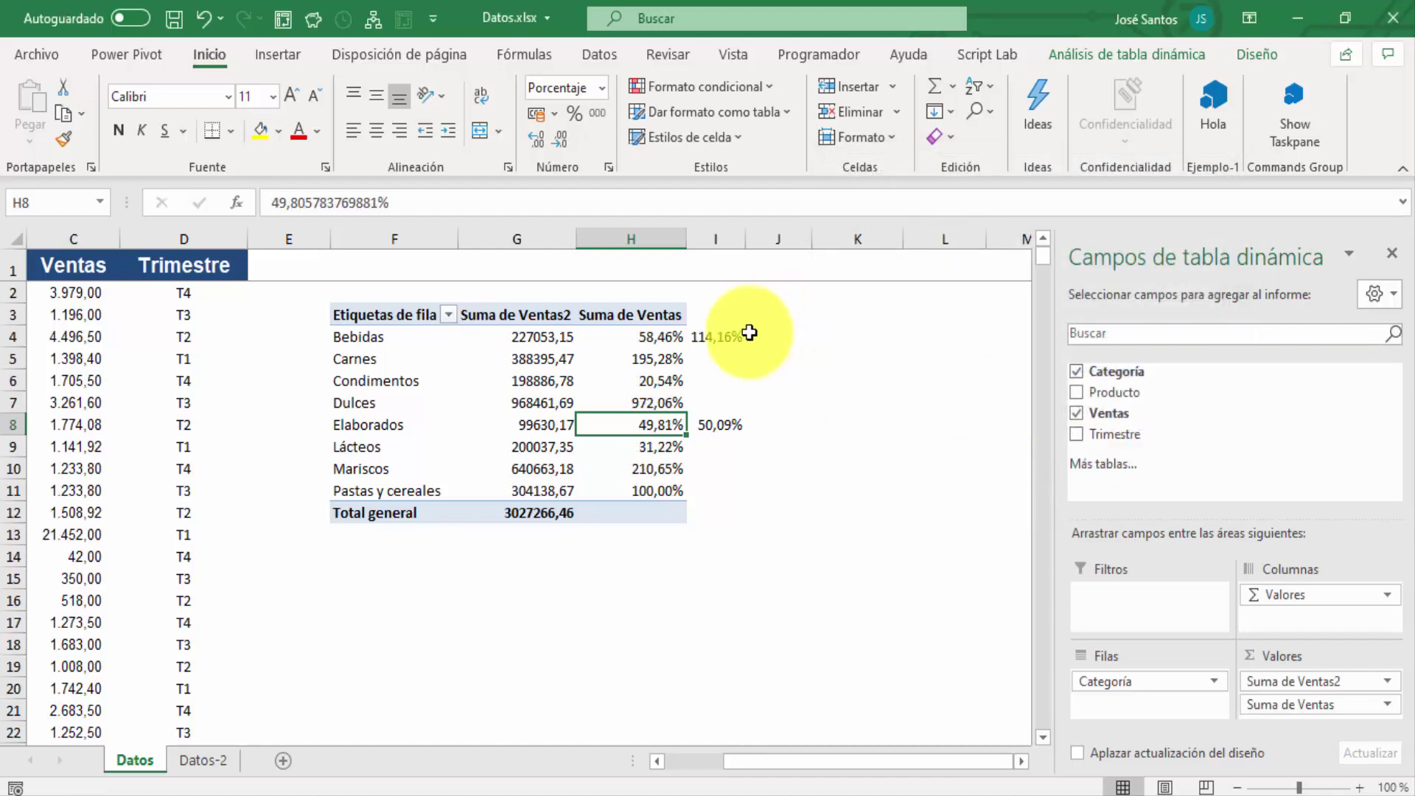
- Clear the check formulas beside the pivot table in the range I4:J11
left_click_drag(719, 337, 756, 486)
key("Delete")
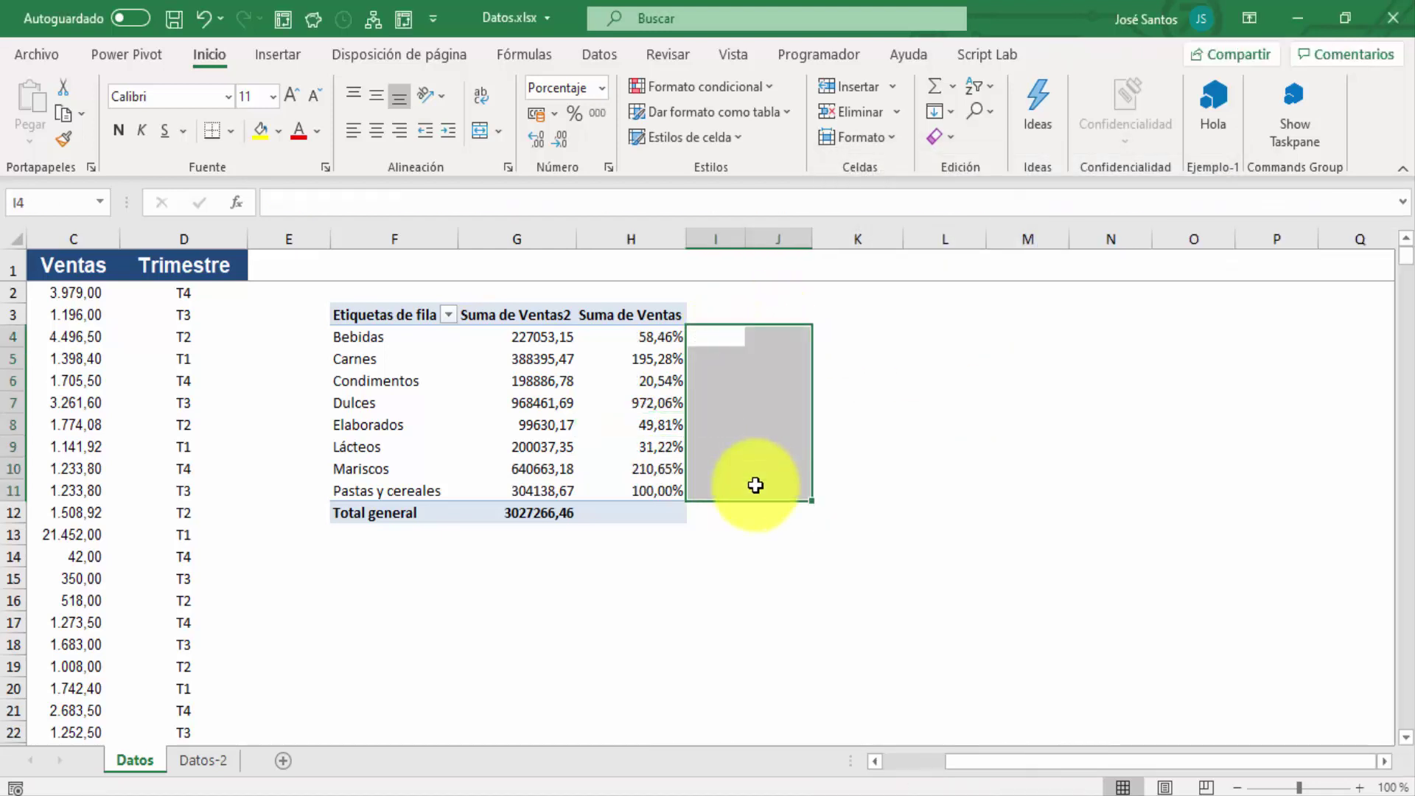
left_click(584, 418)
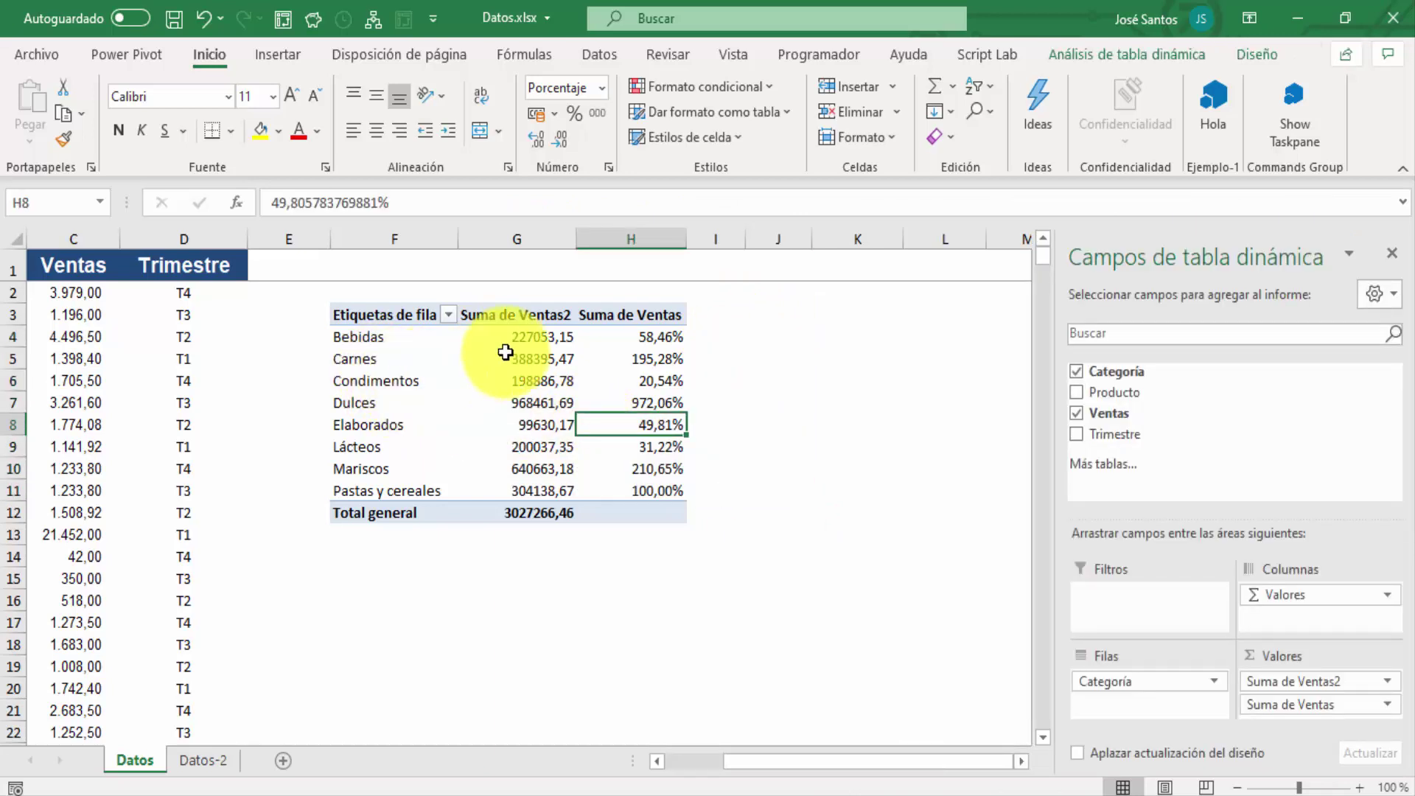
- Review the Bebidas, Carnes and Condimentos rows to compare each category's sales with the following category
left_click(344, 333)
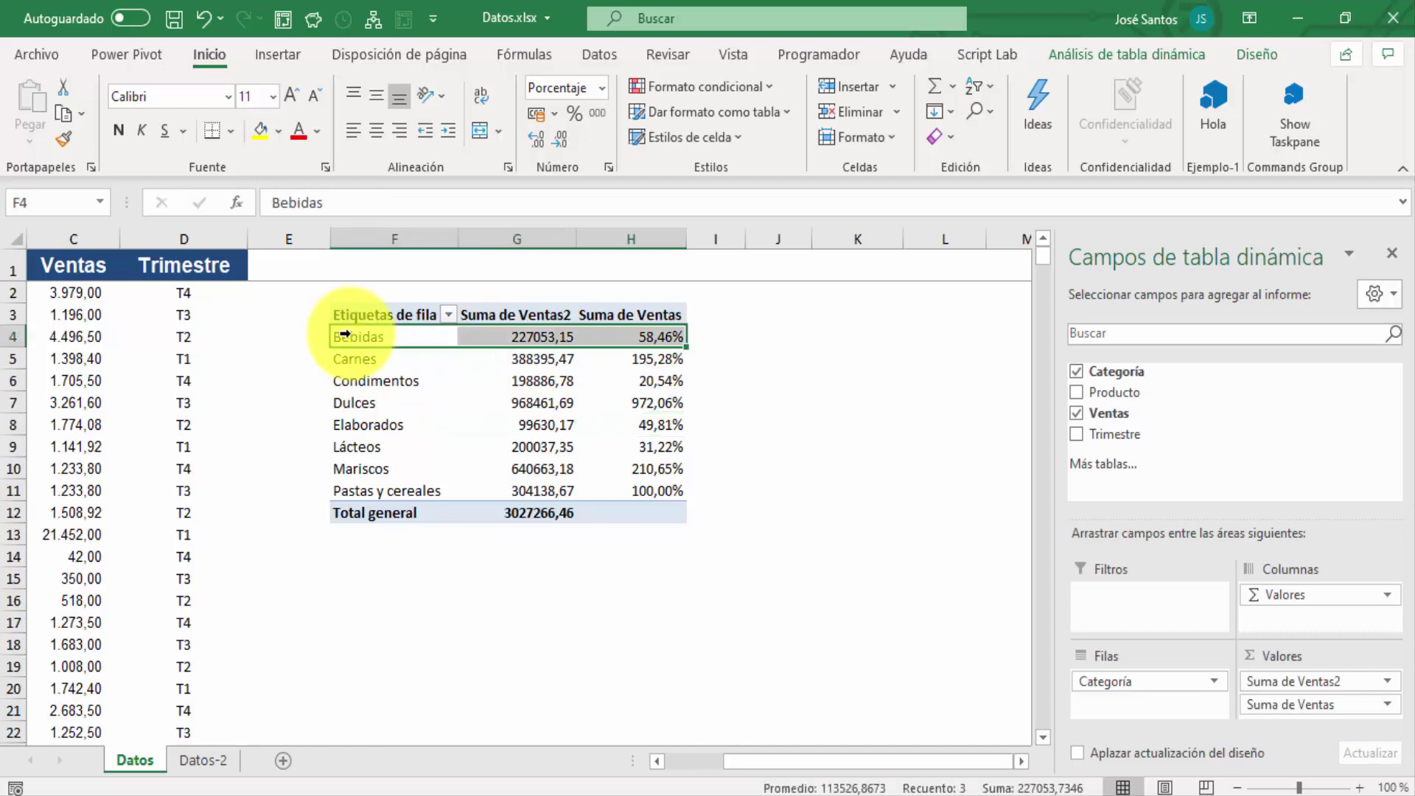
left_click(356, 356)
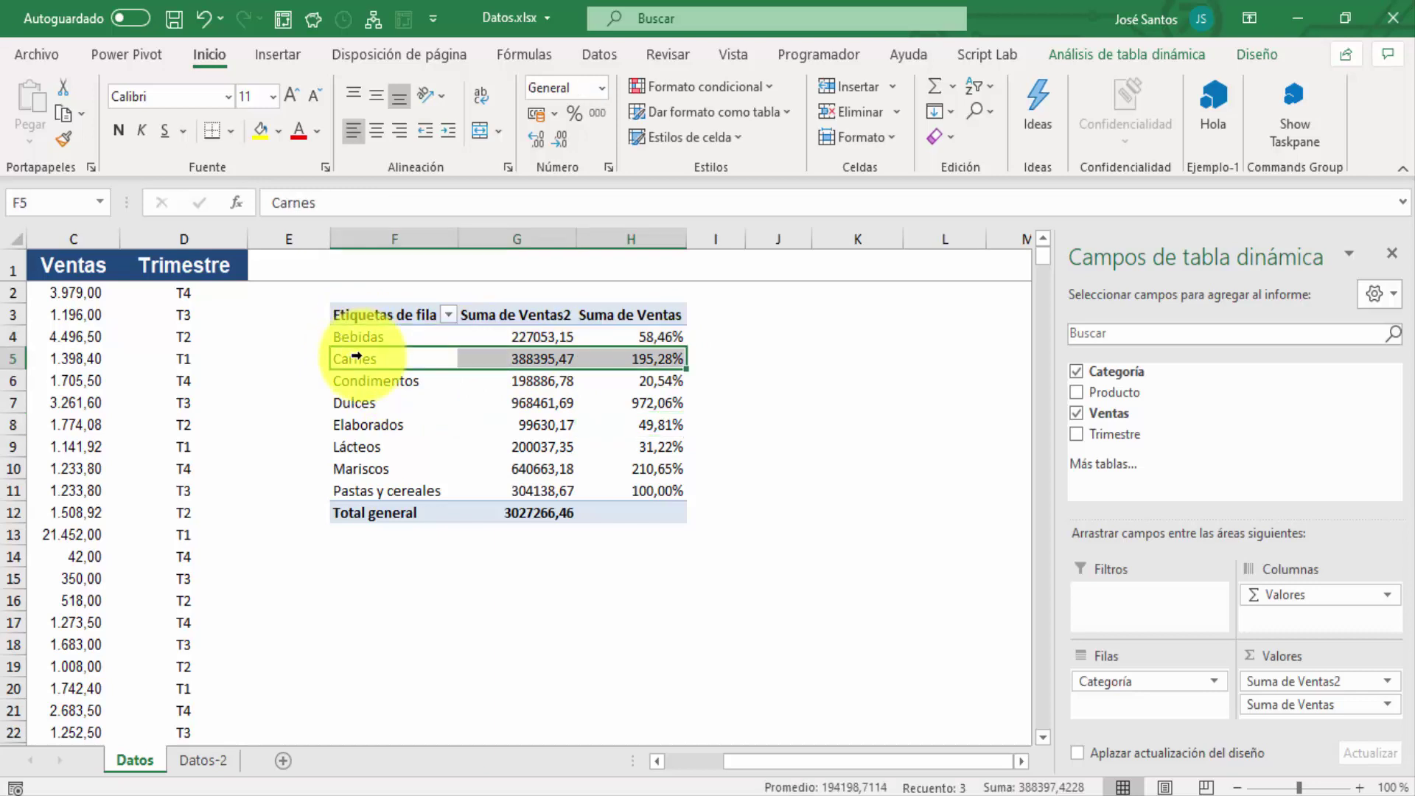
left_click(365, 380)
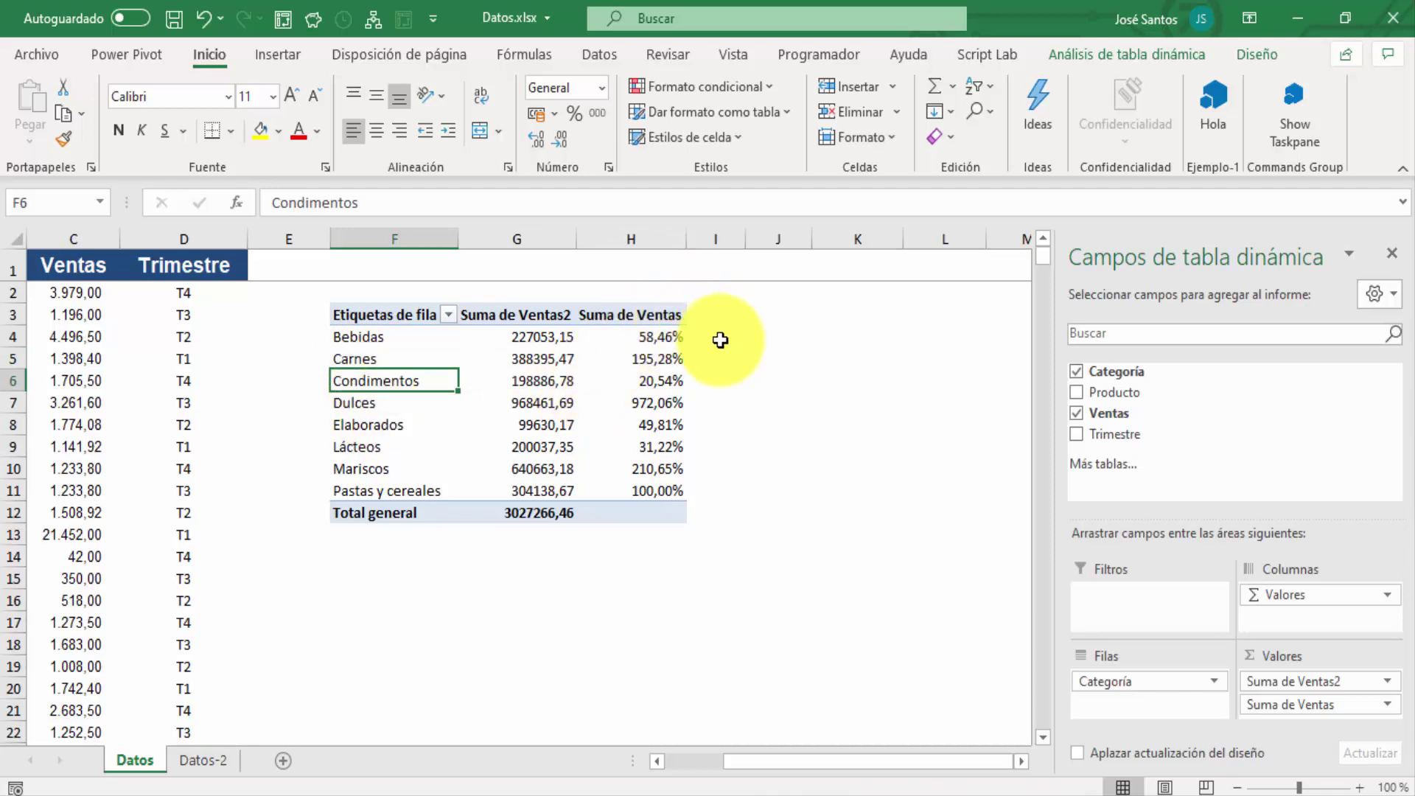
- Check the Carnes percentage with a formula in I5 dividing the Carnes amount by the Condimentos amount, and clear the formula
left_click(704, 356)
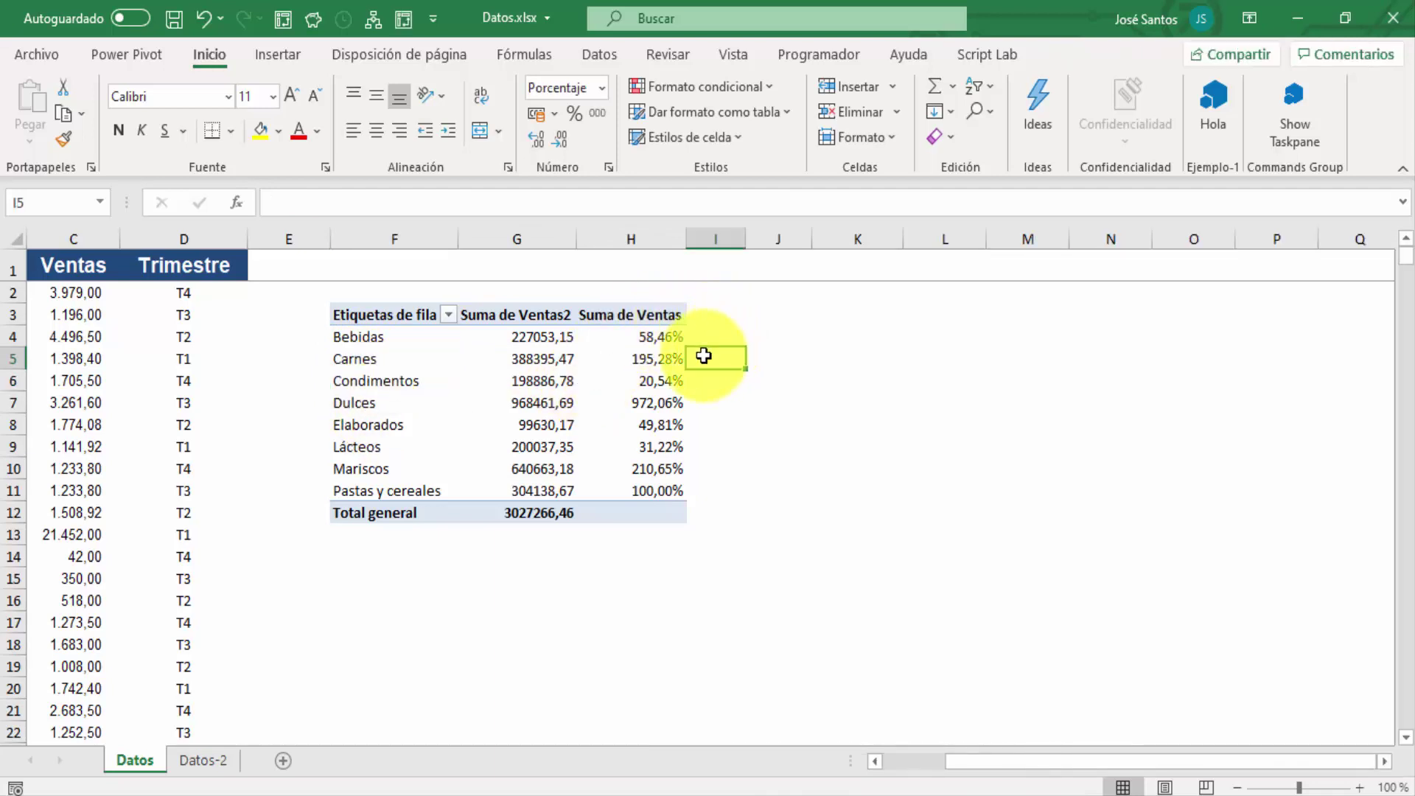
type("+")
key("Left")
key("Left")
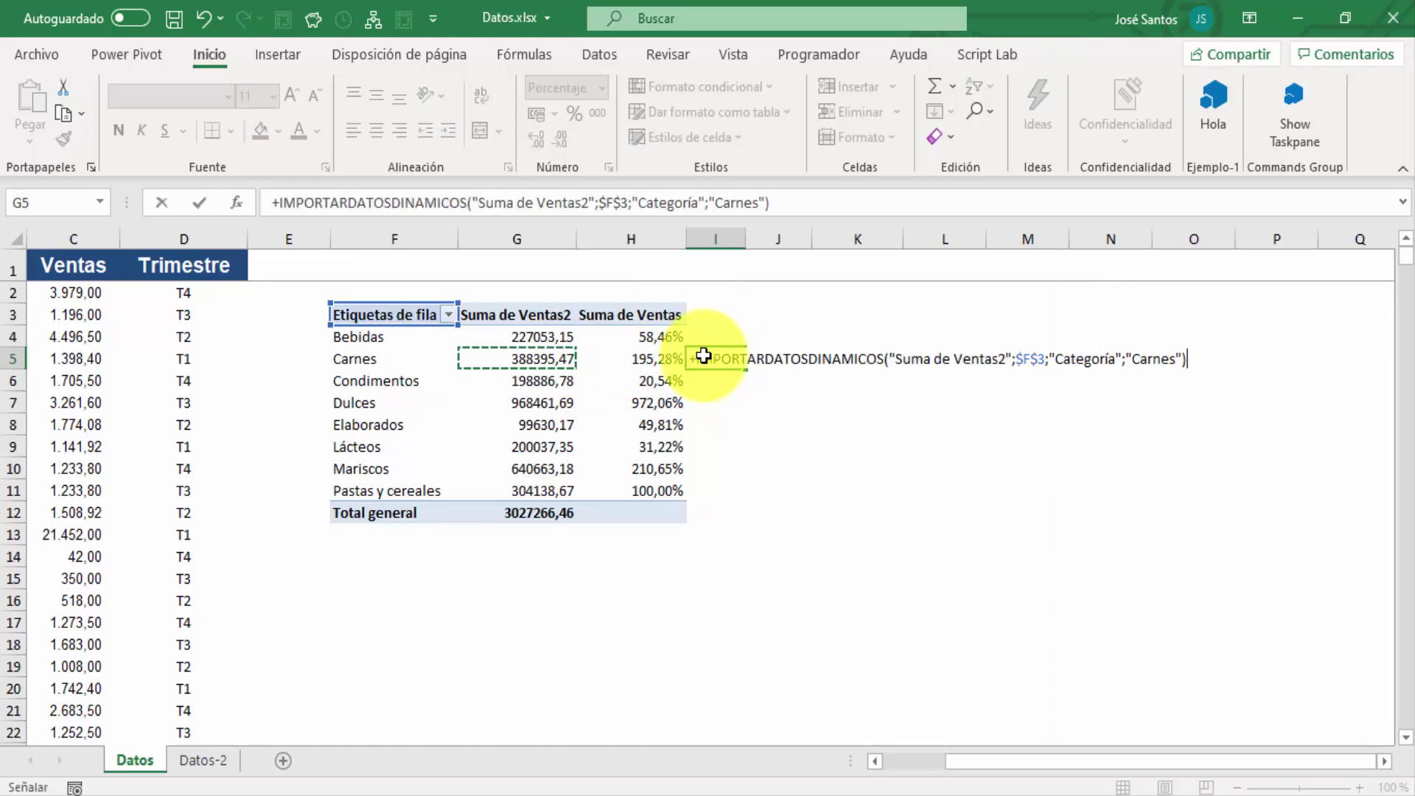
type("/")
key("Left")
key("Left")
key("Left")
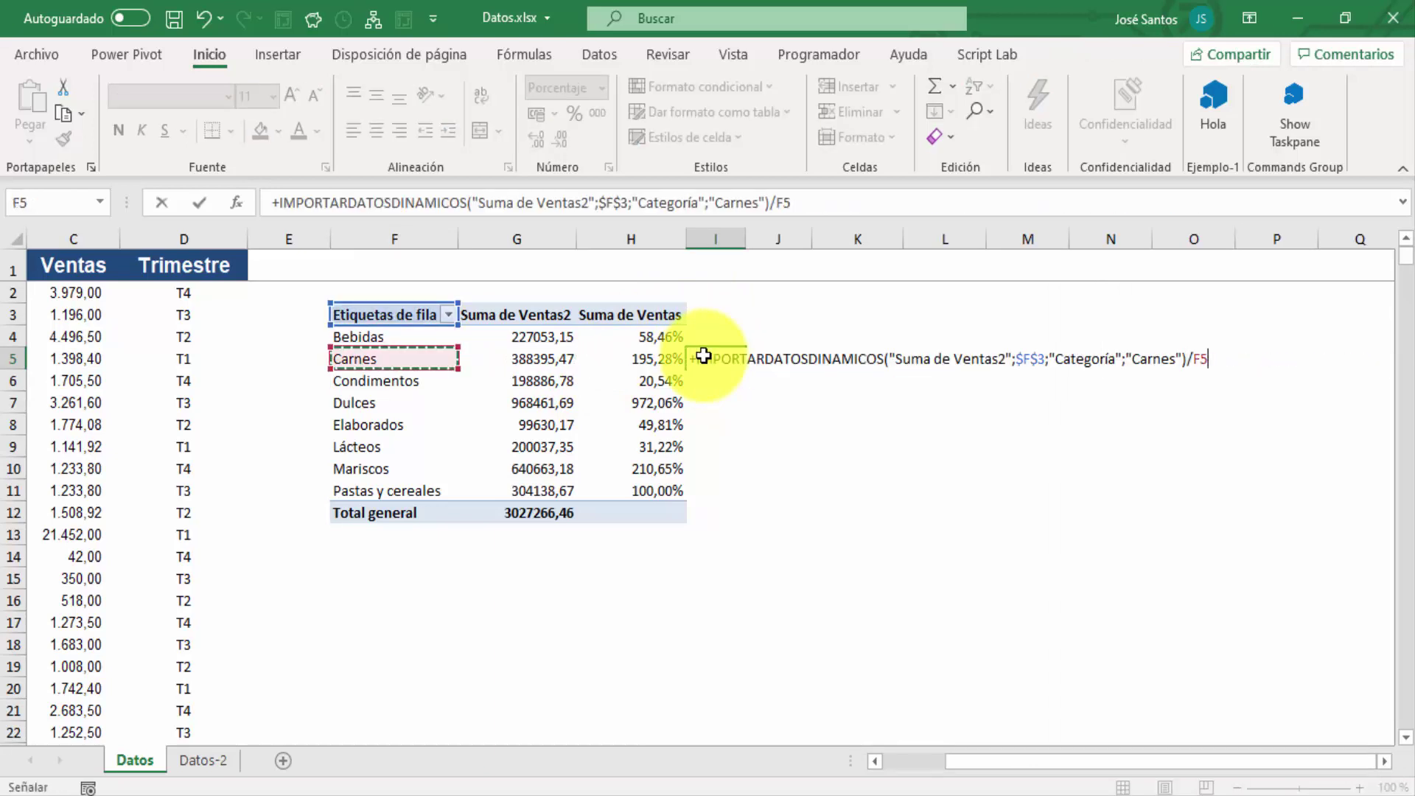
key("Right")
key("Down")
key("Return")
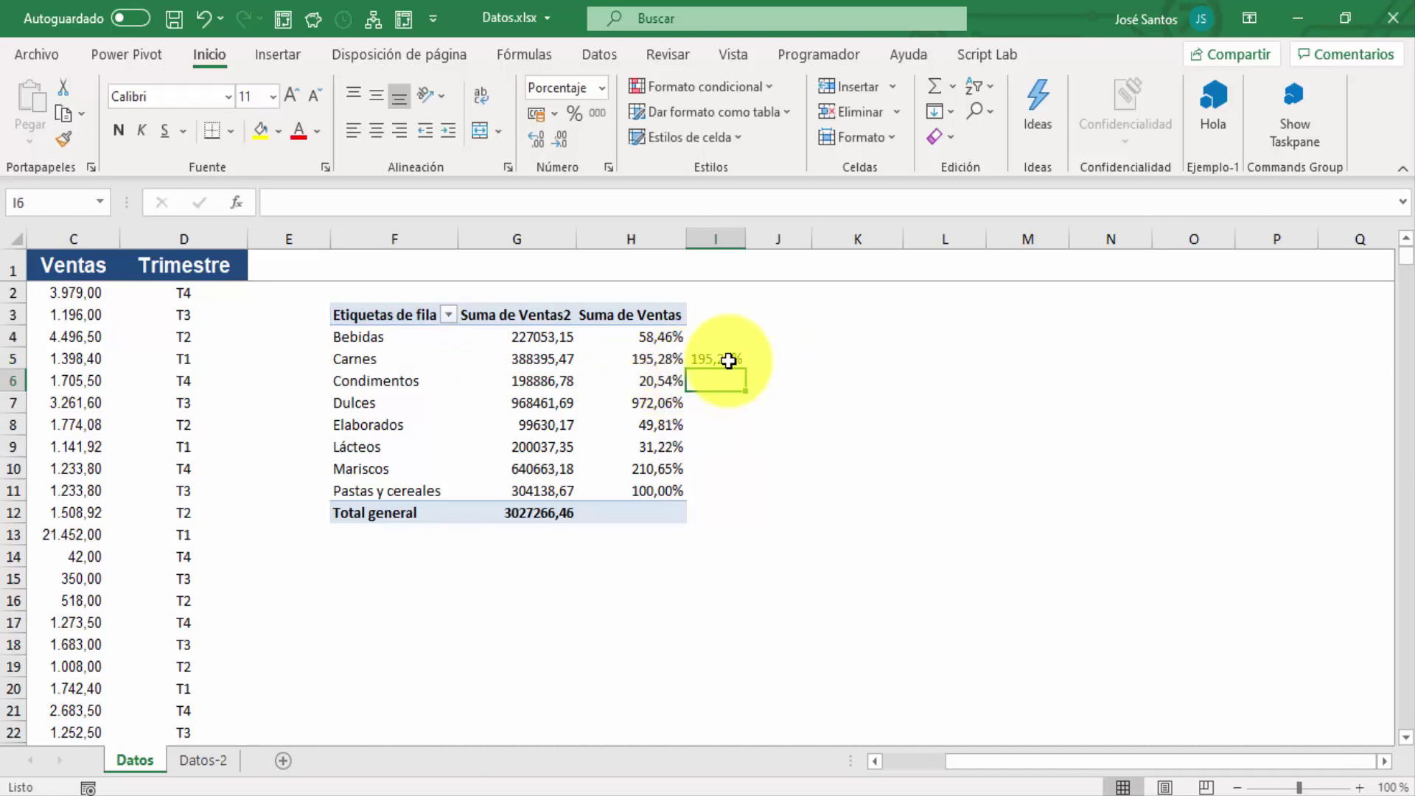
left_click(730, 358)
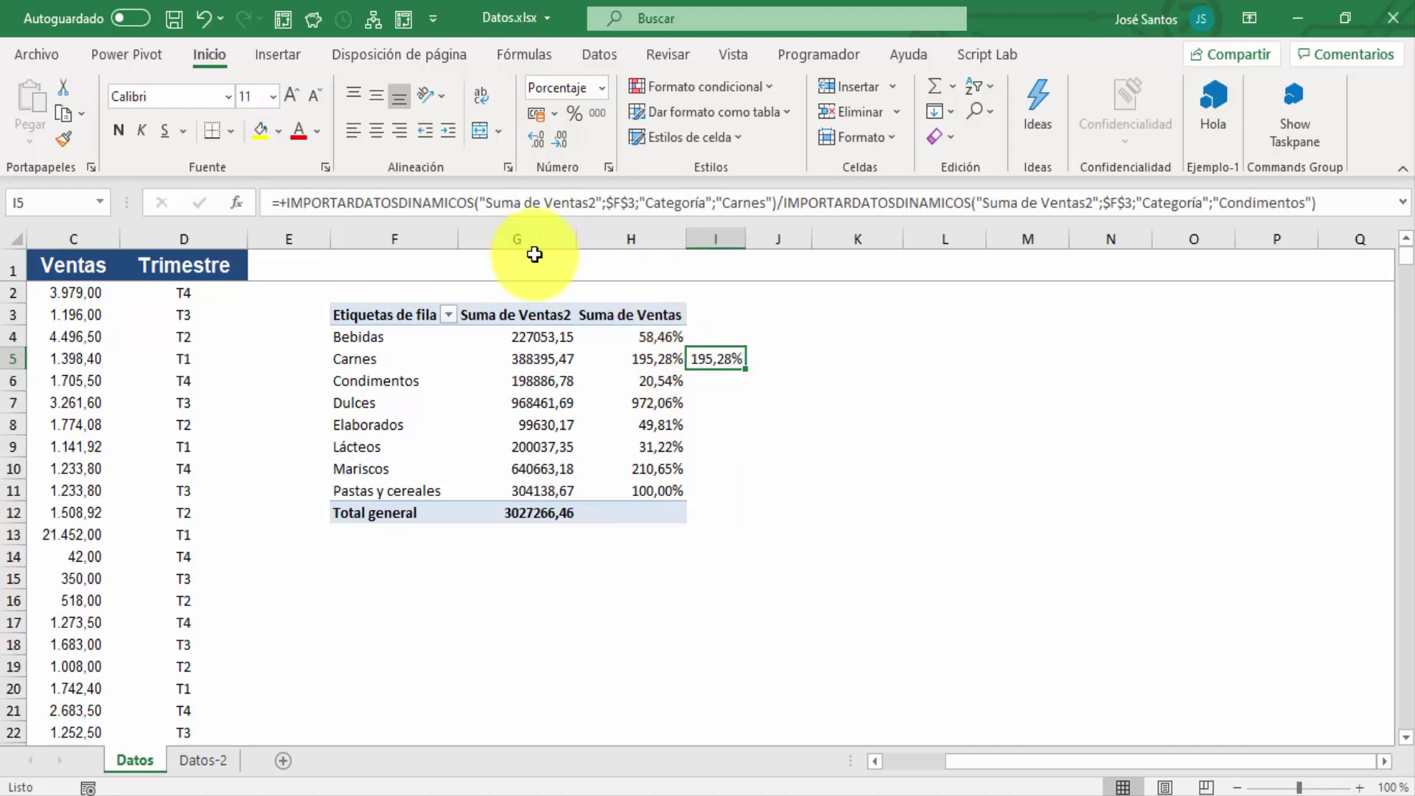
key("Delete")
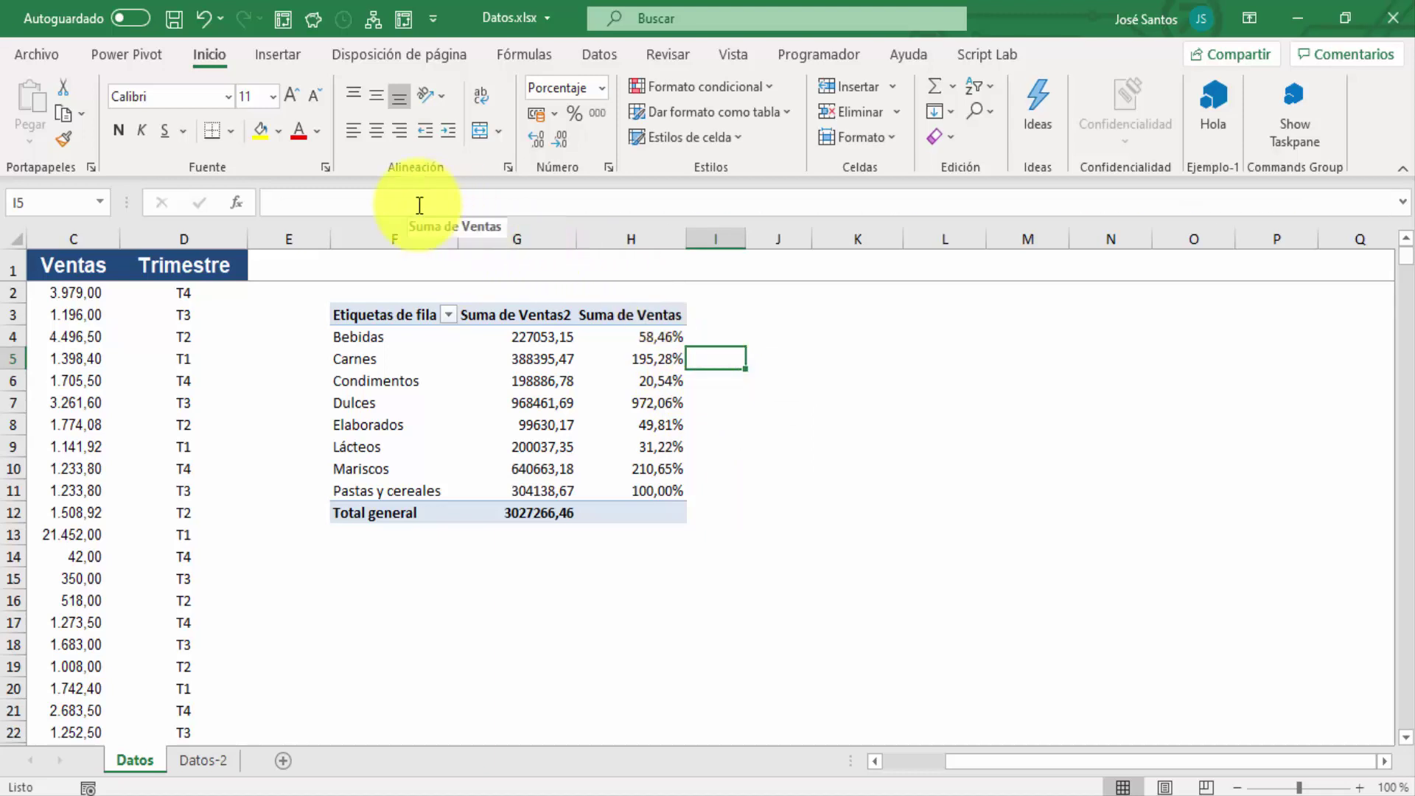
- Change the base item of the Suma de Ventas "% de" calculation to (anterior), keeping Categoría as the base field
left_click(366, 468)
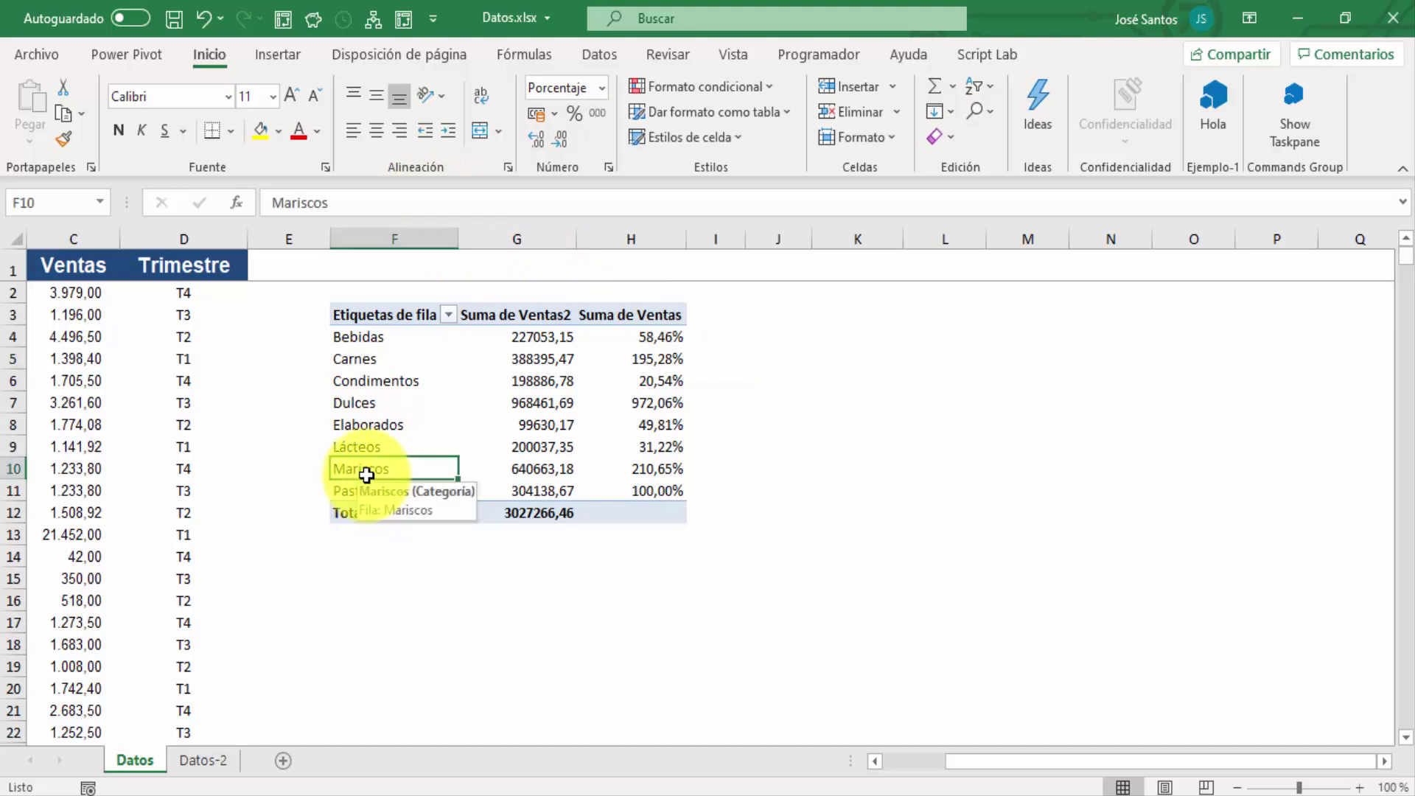
left_click(335, 446)
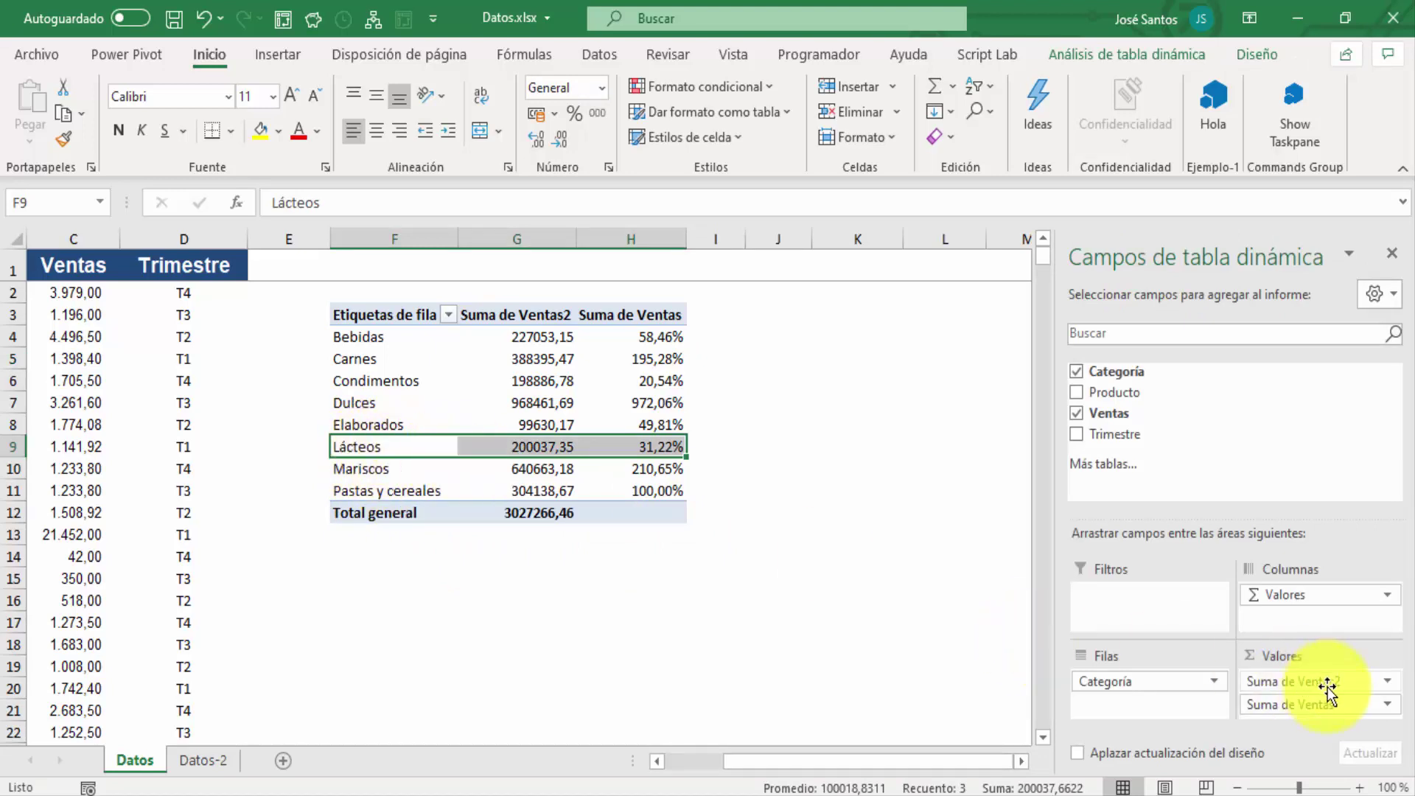
left_click(1327, 706)
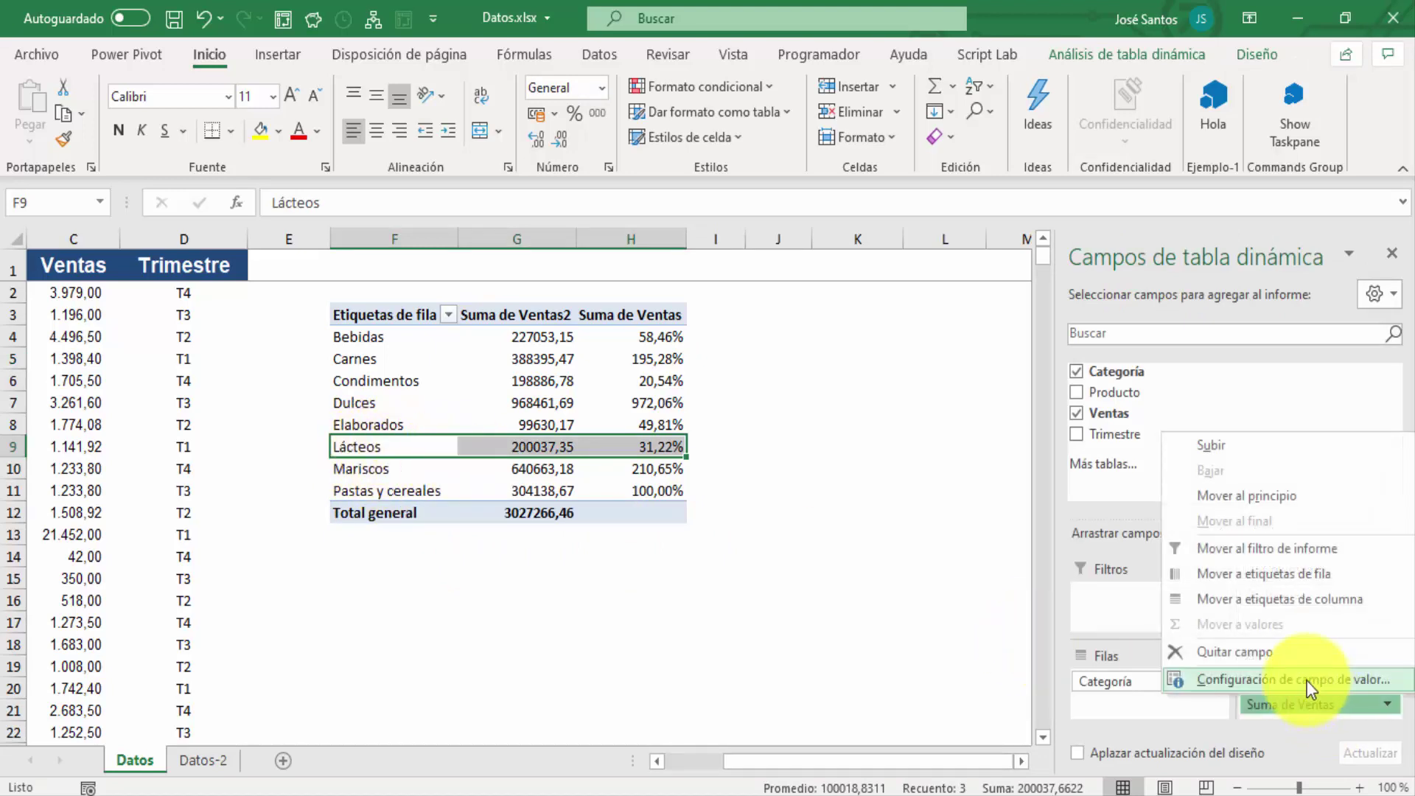
left_click(1307, 680)
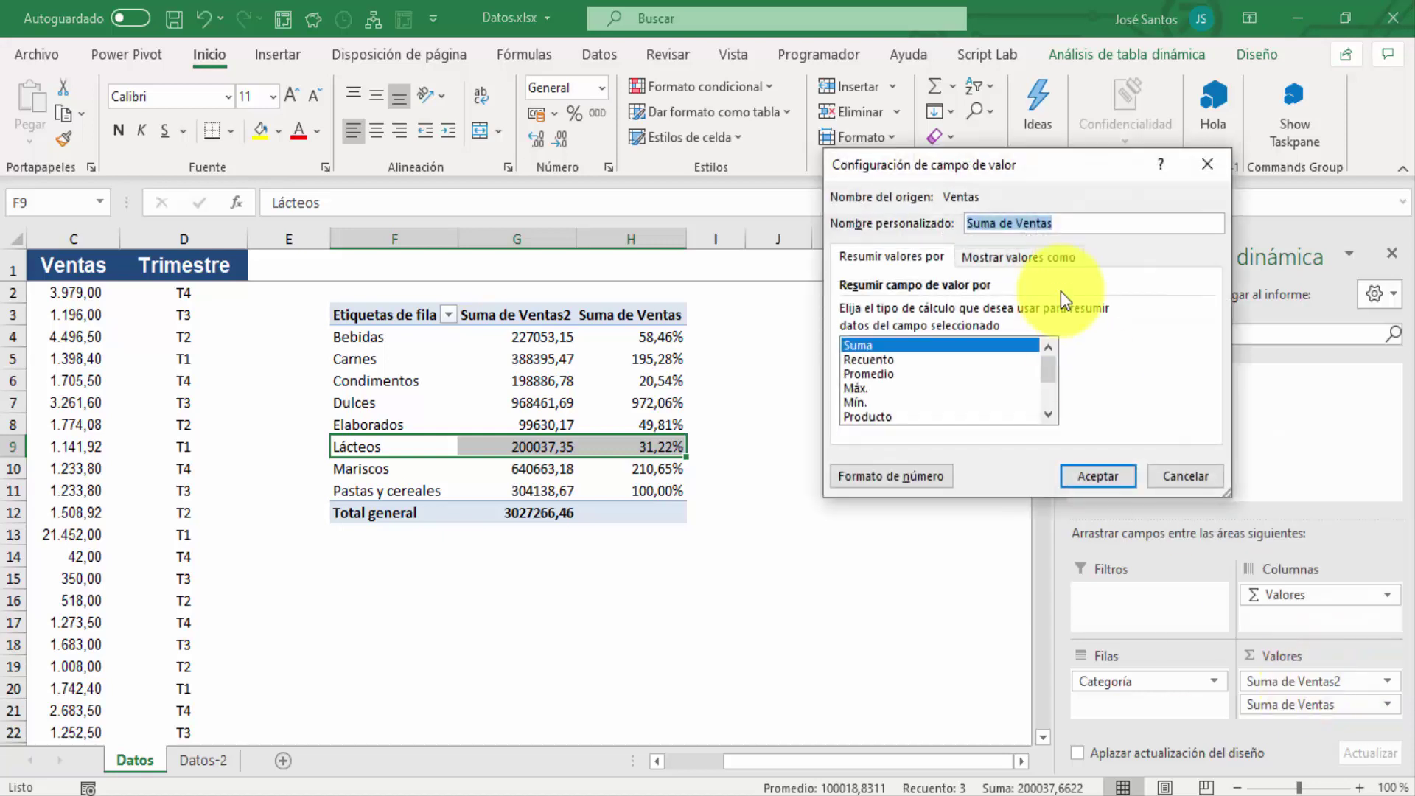
left_click(1038, 258)
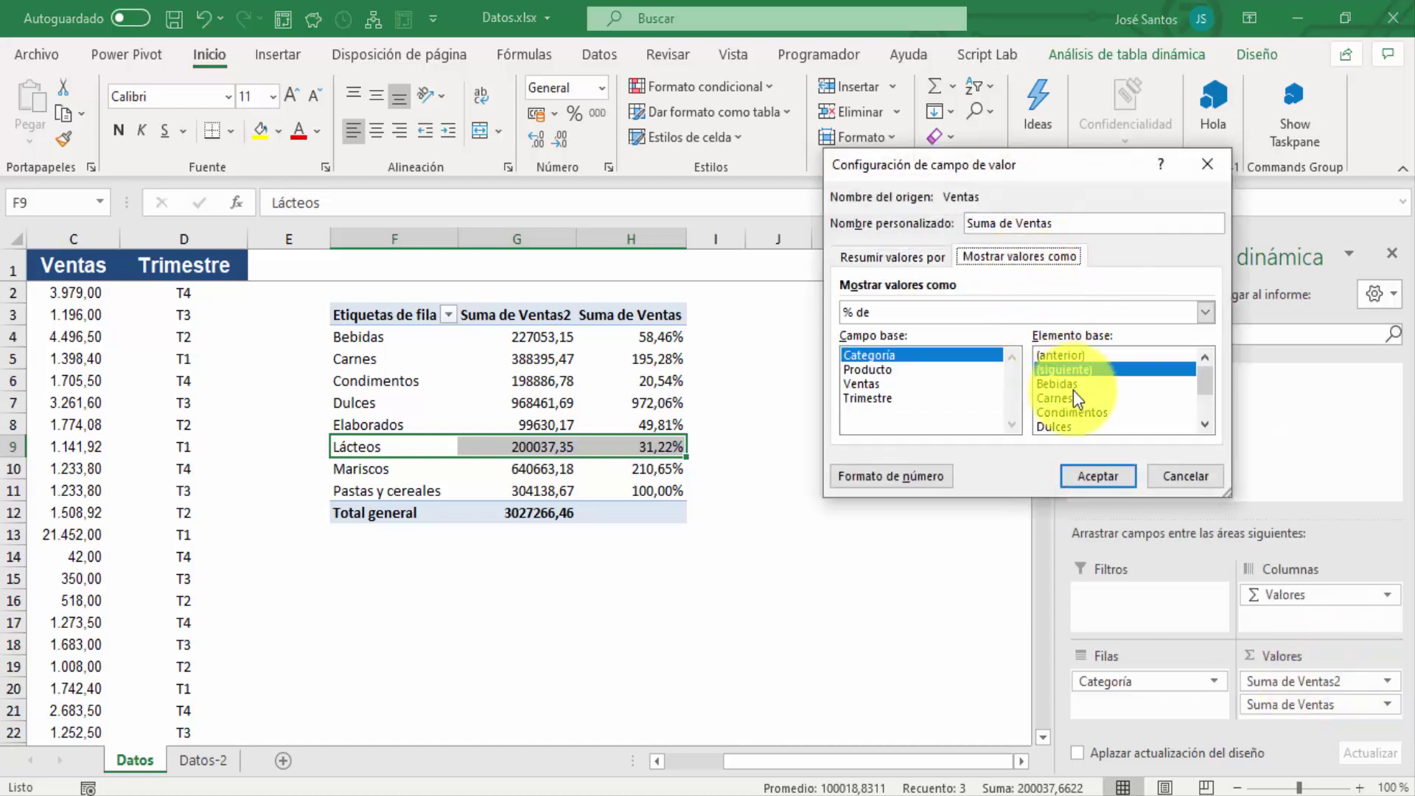
left_click(1063, 355)
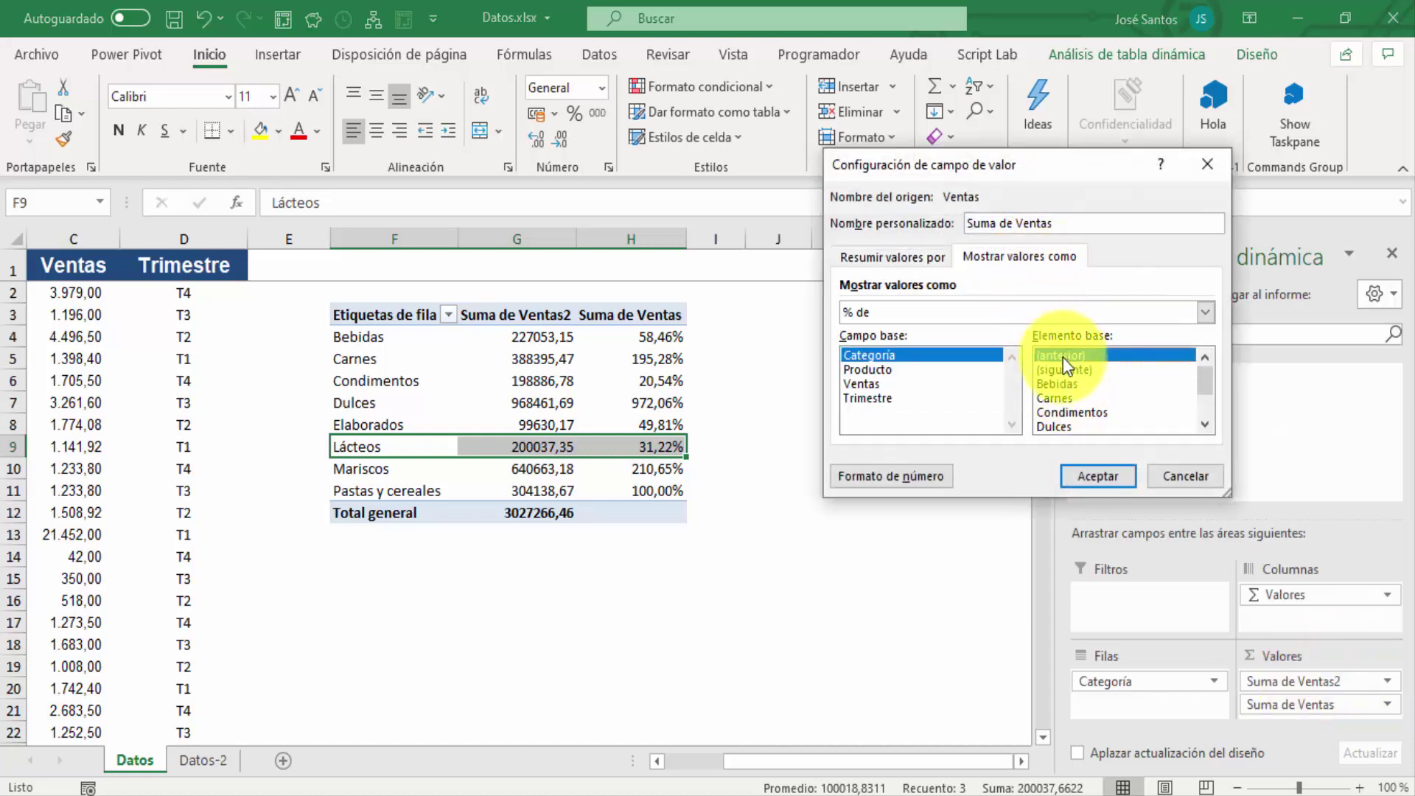
left_click(1099, 473)
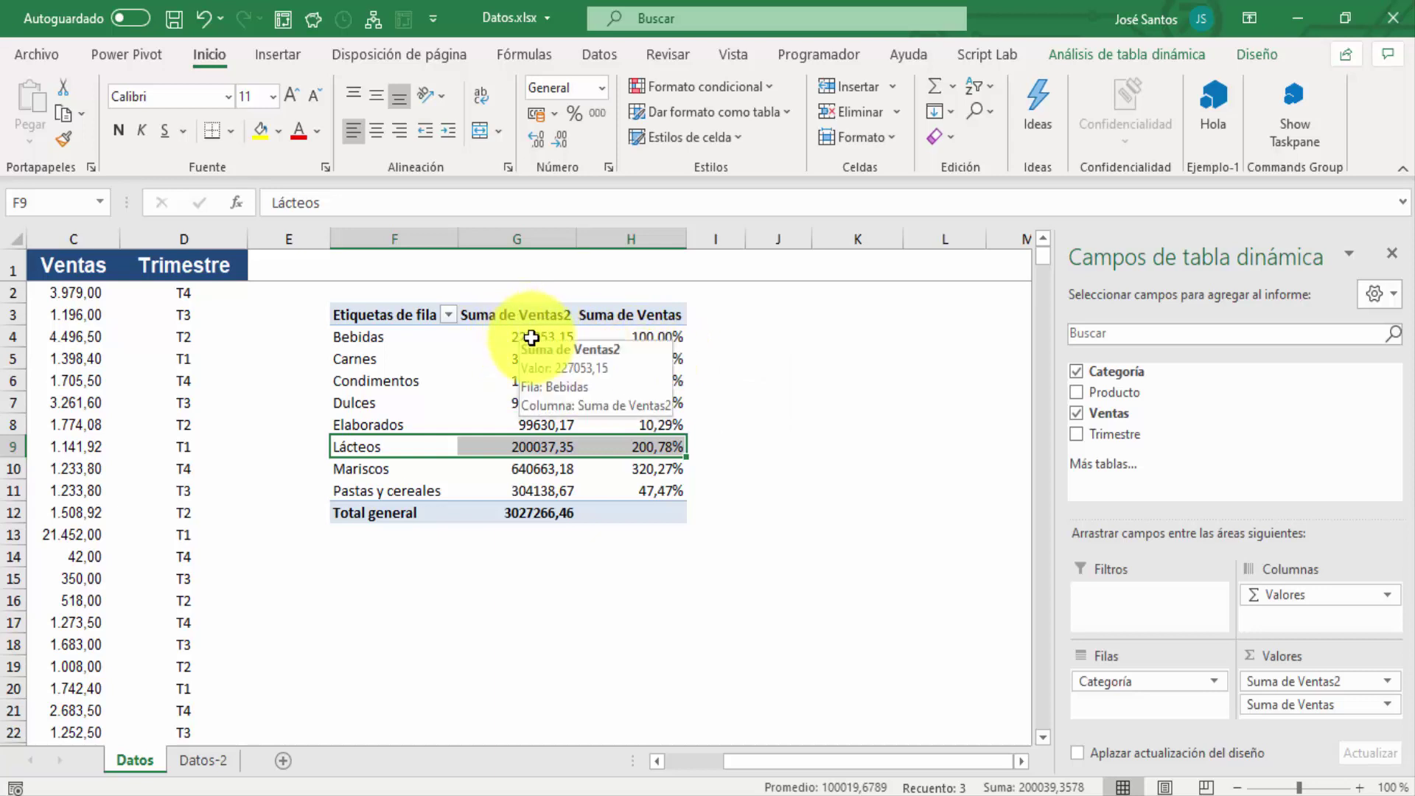
- Enter a check formula in I5 dividing the Carnes amount by the Bebidas amount from Suma de Ventas2
left_click(708, 358)
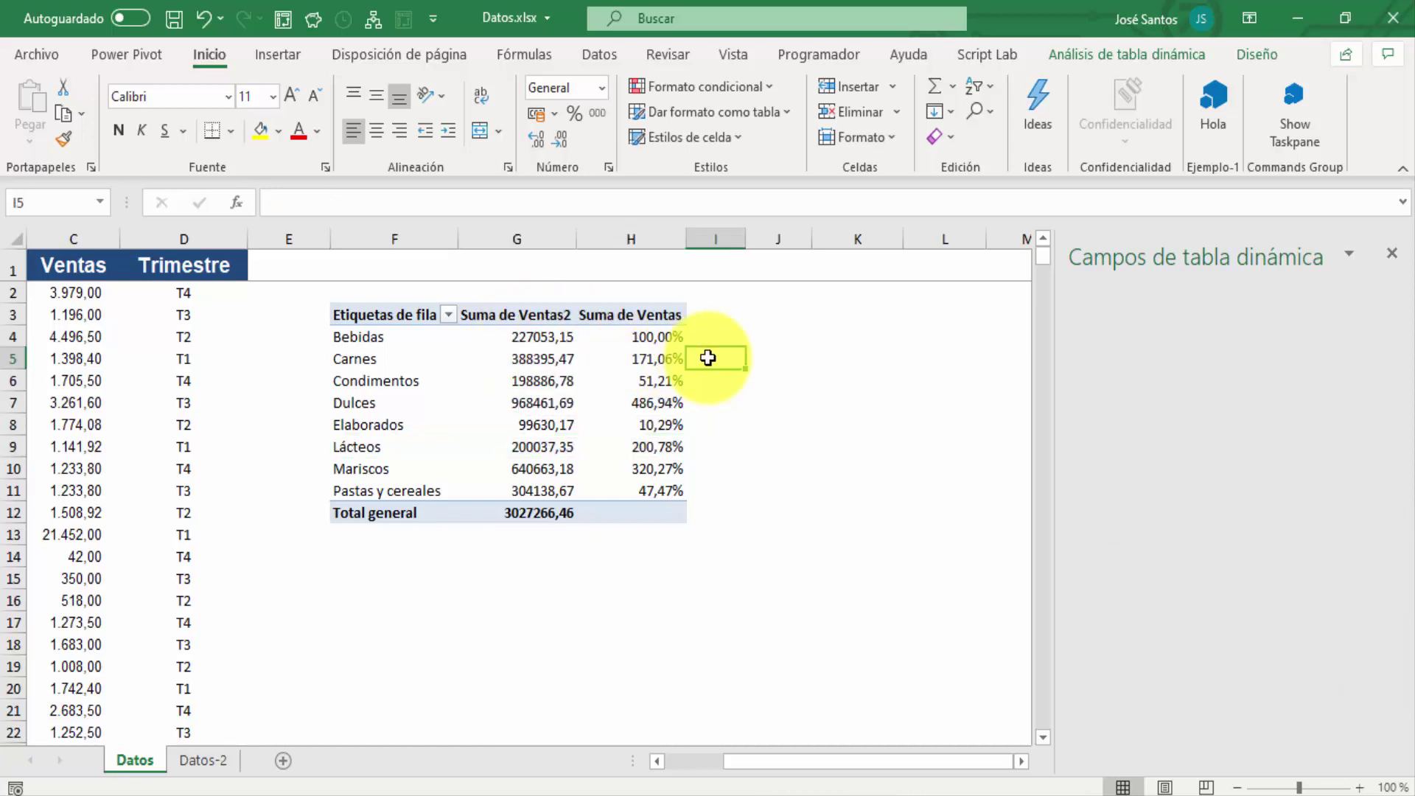
type("+")
key("Left")
key("Left")
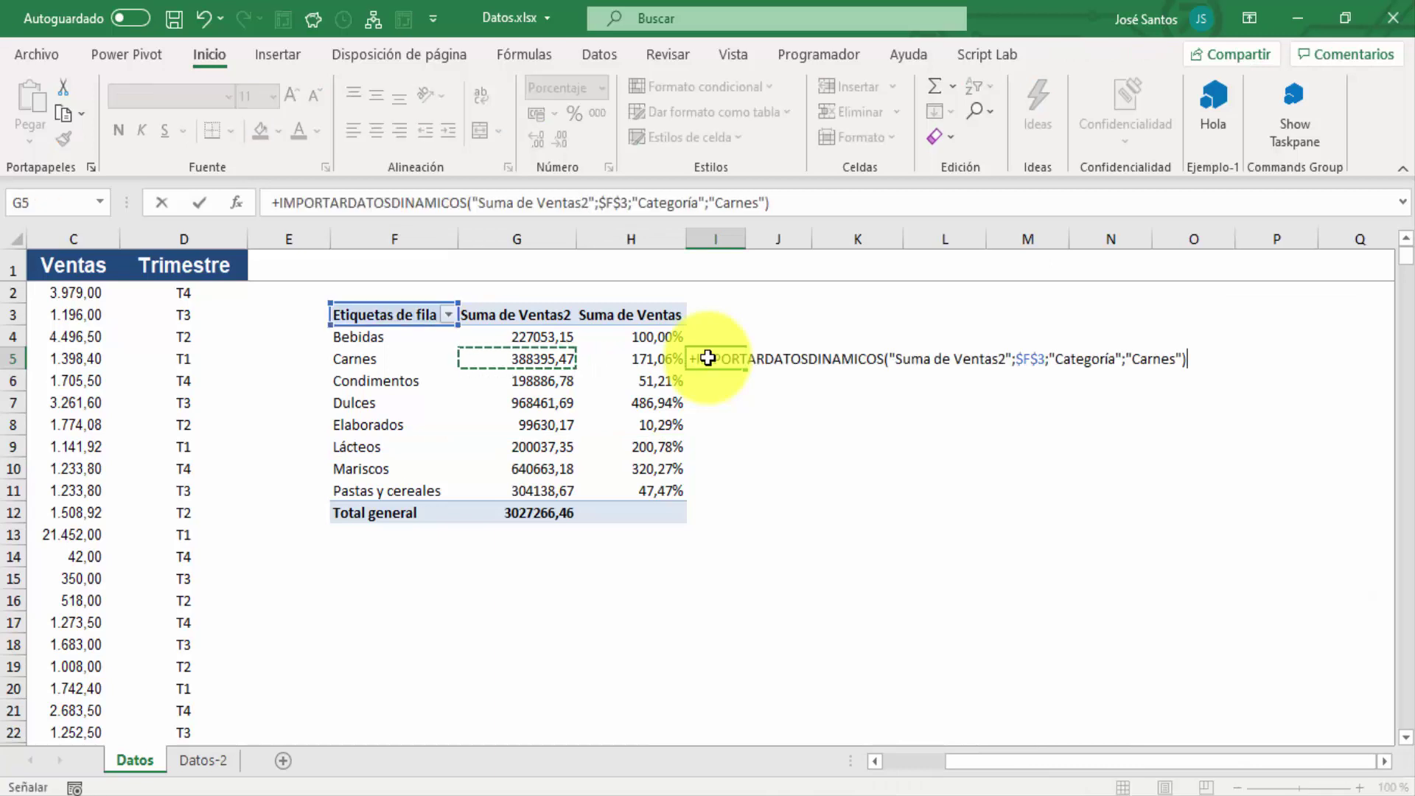
type("/")
key("Left")
key("Left")
key("Up")
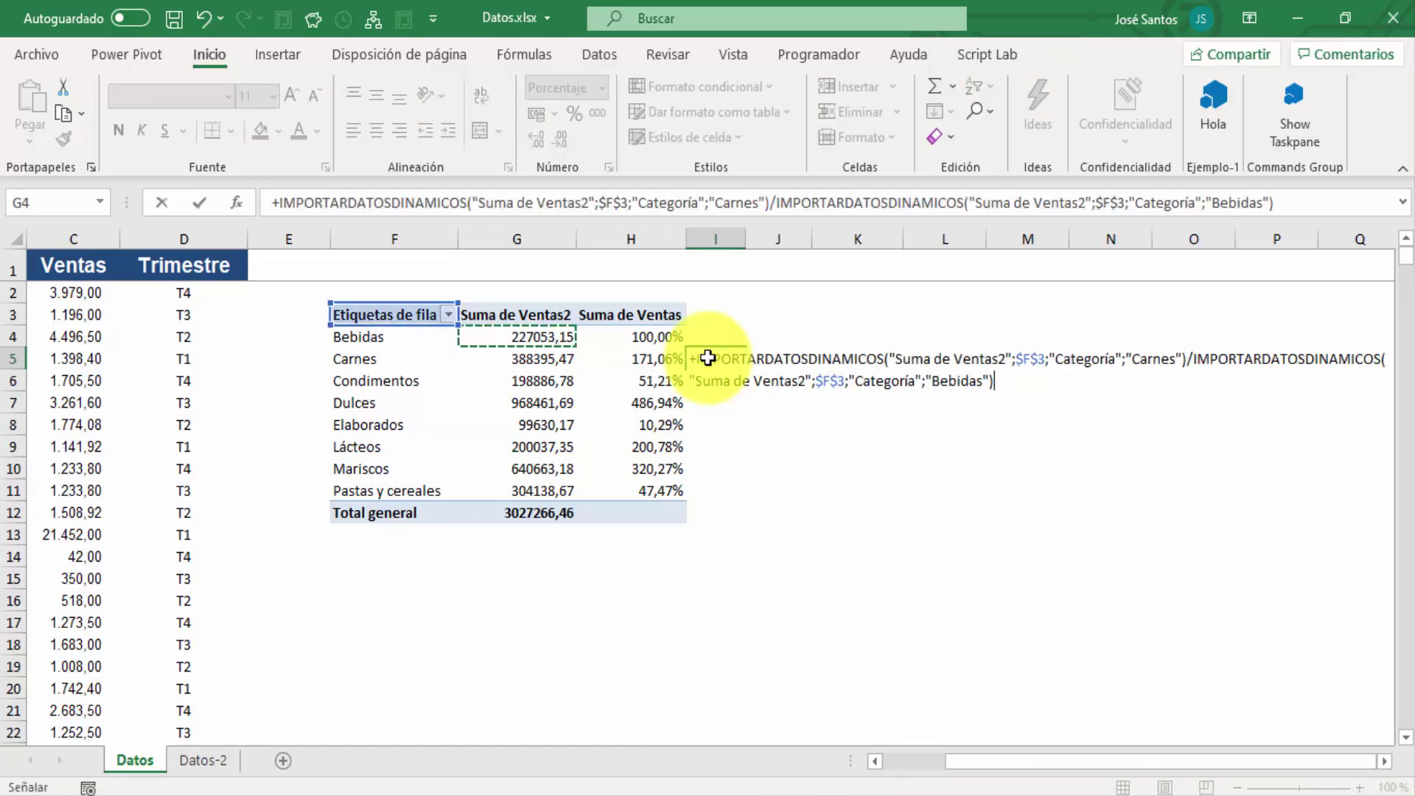
key("Return")
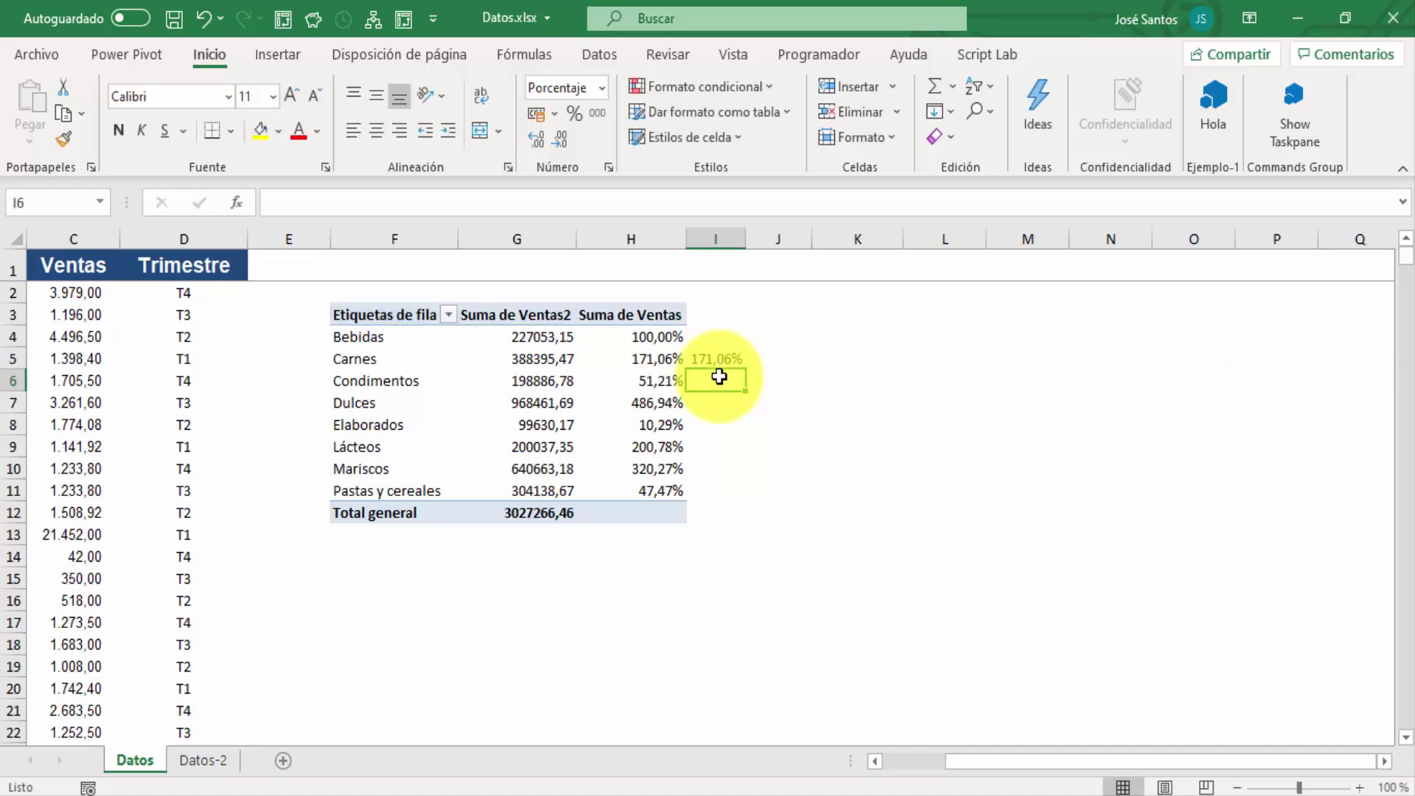
- Change the Suma de Ventas "% de" calculation to base field Producto with base item Aceite de jerez
left_click(601, 410)
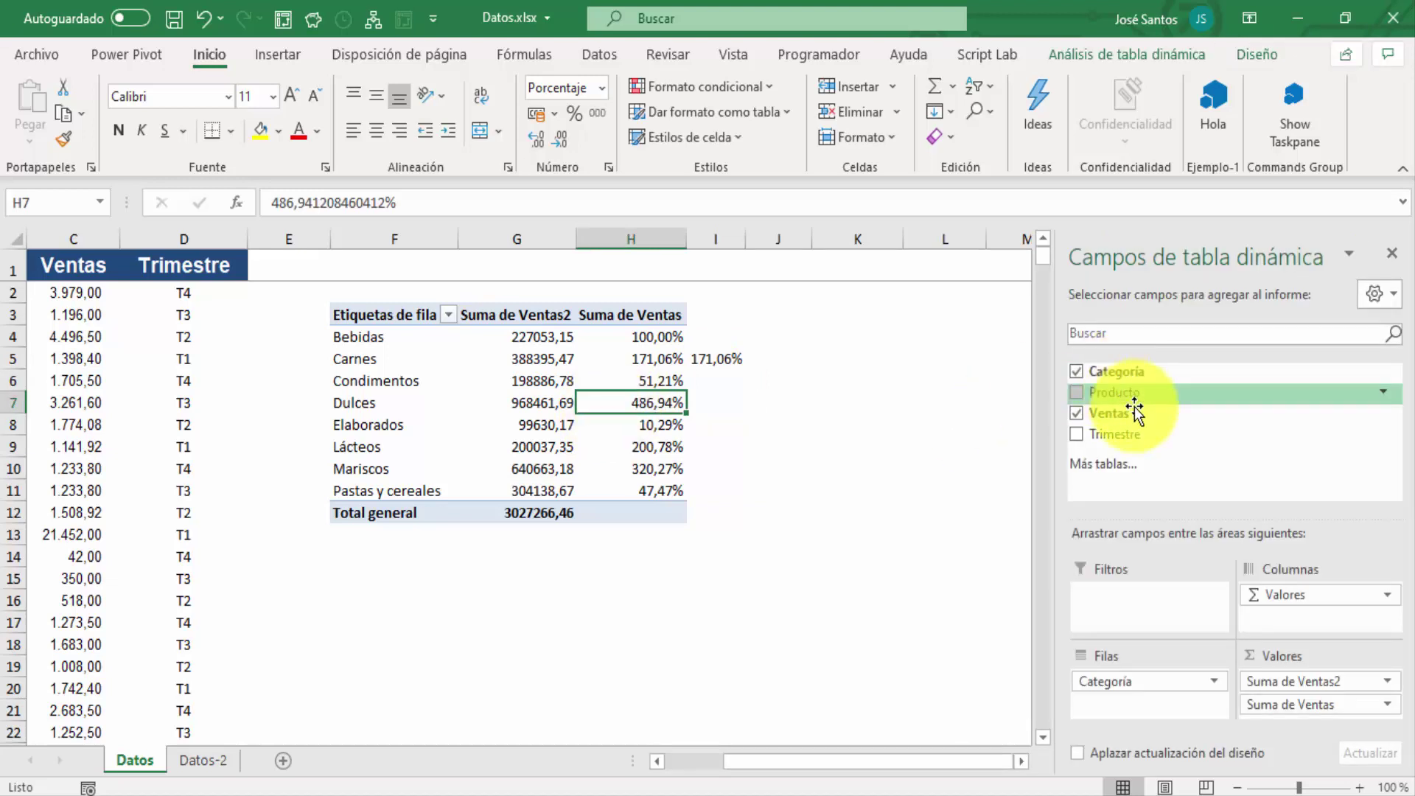
left_click(1327, 707)
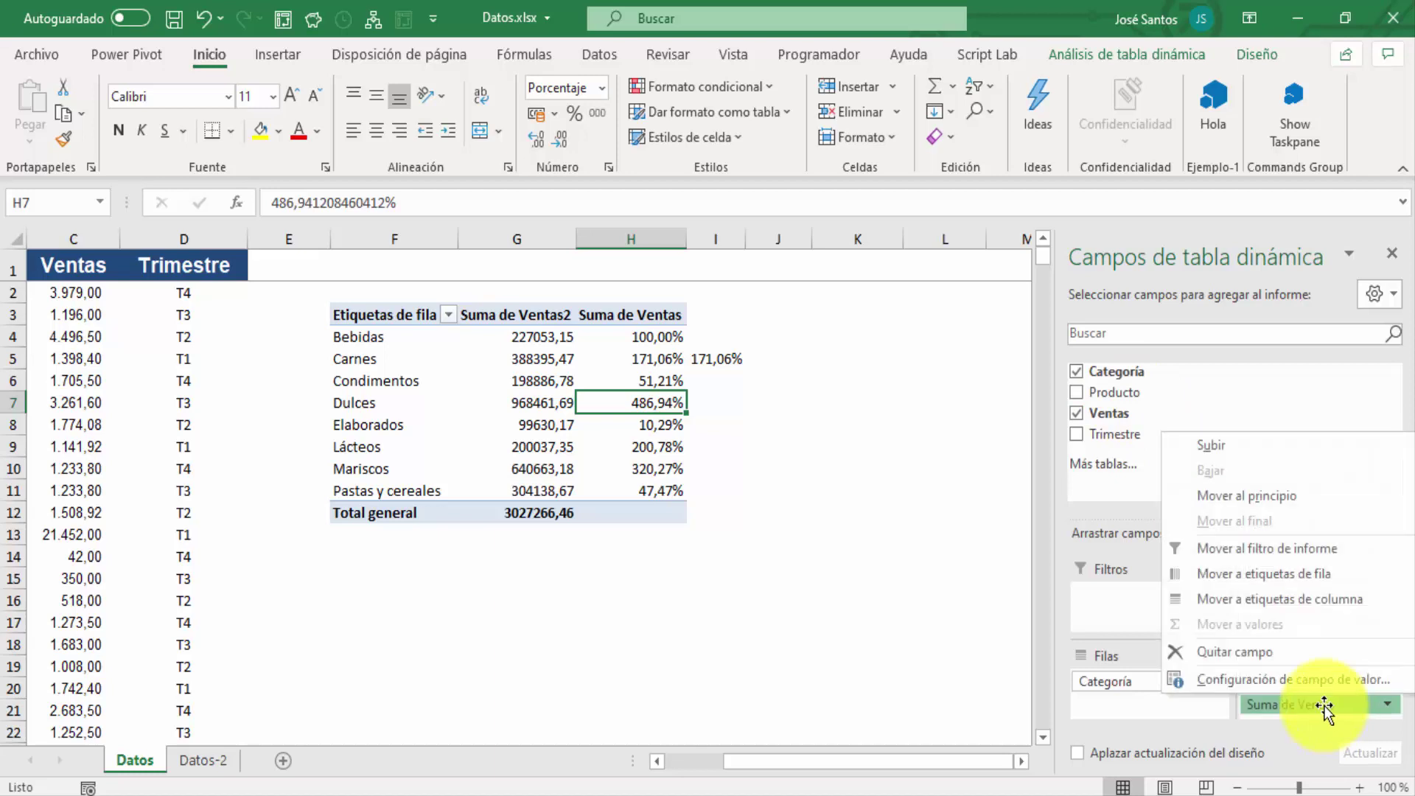
left_click(1262, 676)
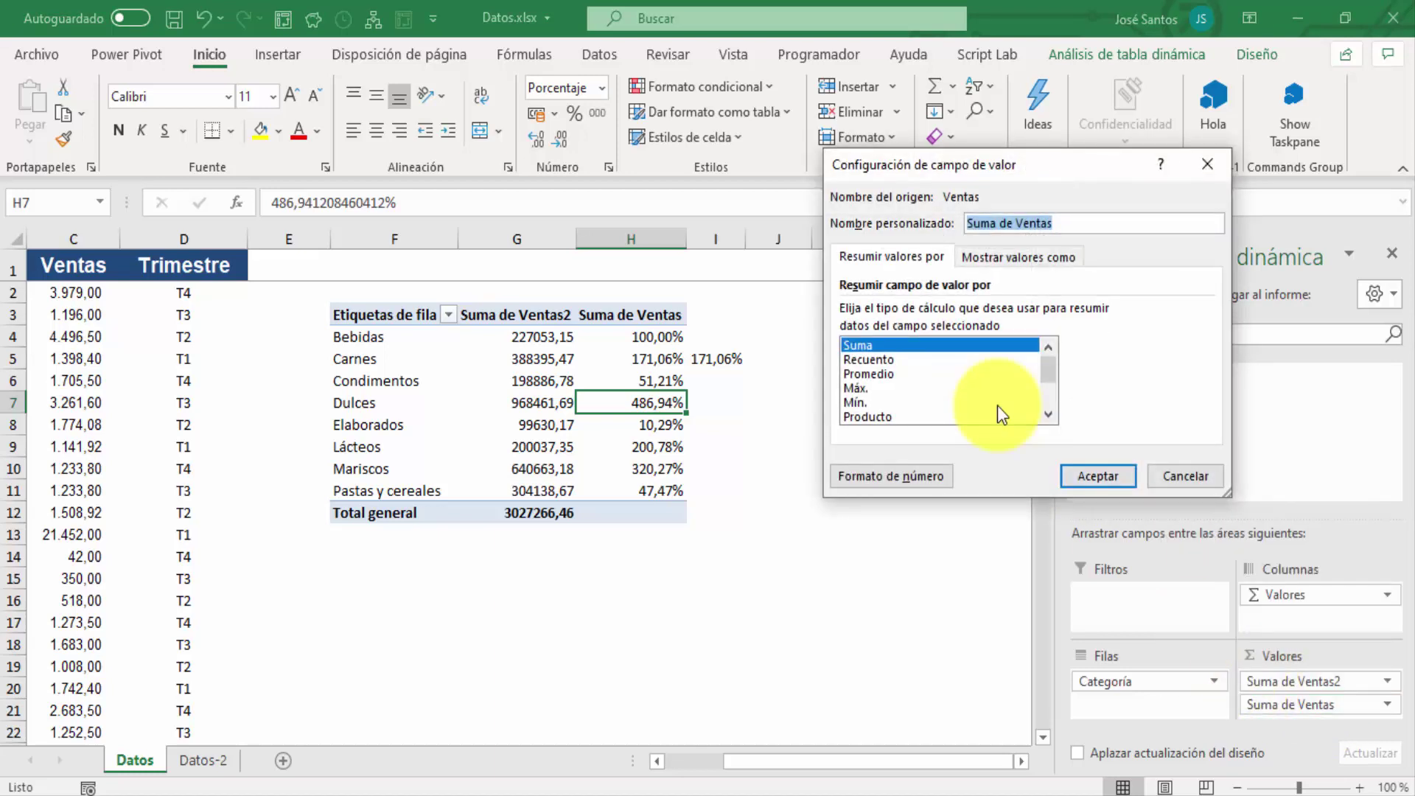
left_click(1023, 258)
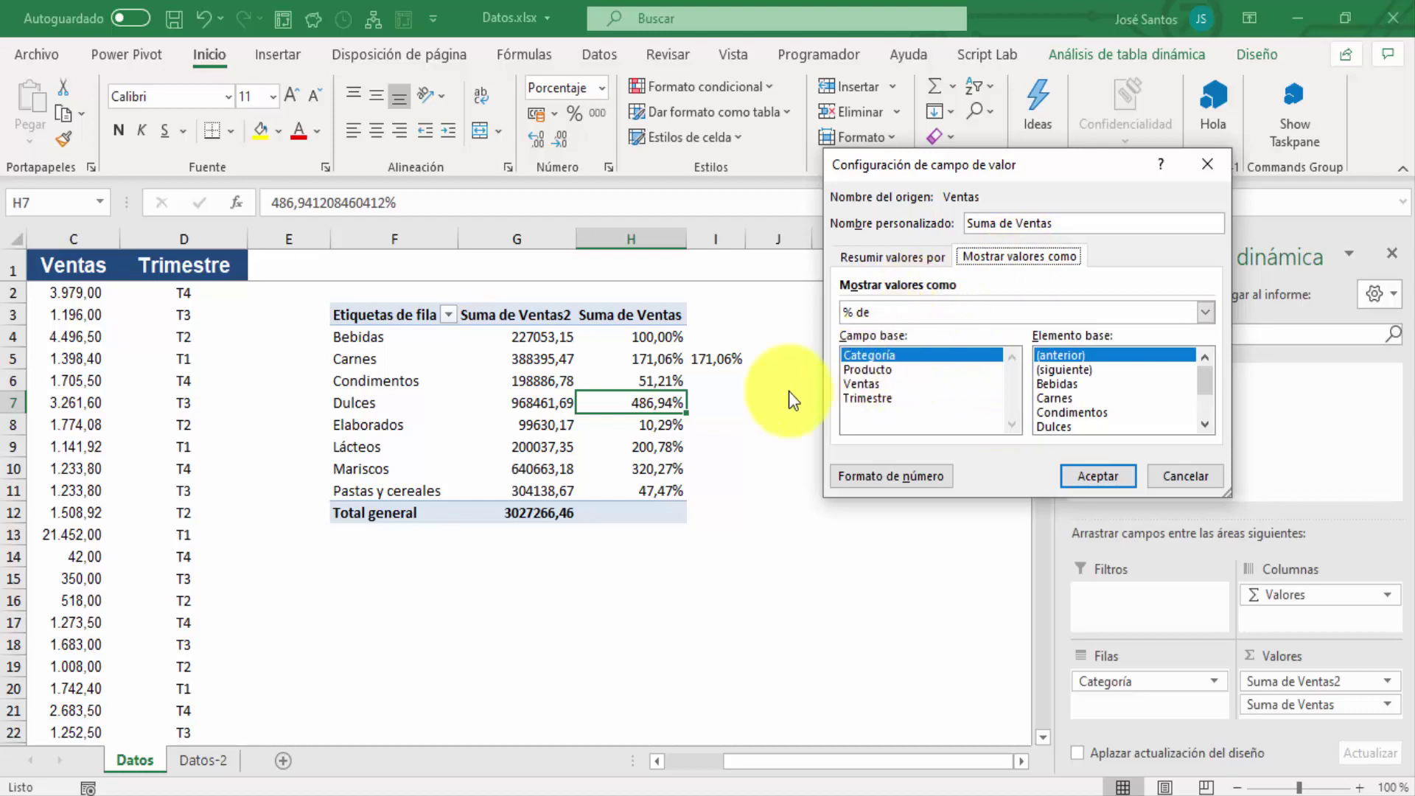
left_click(873, 369)
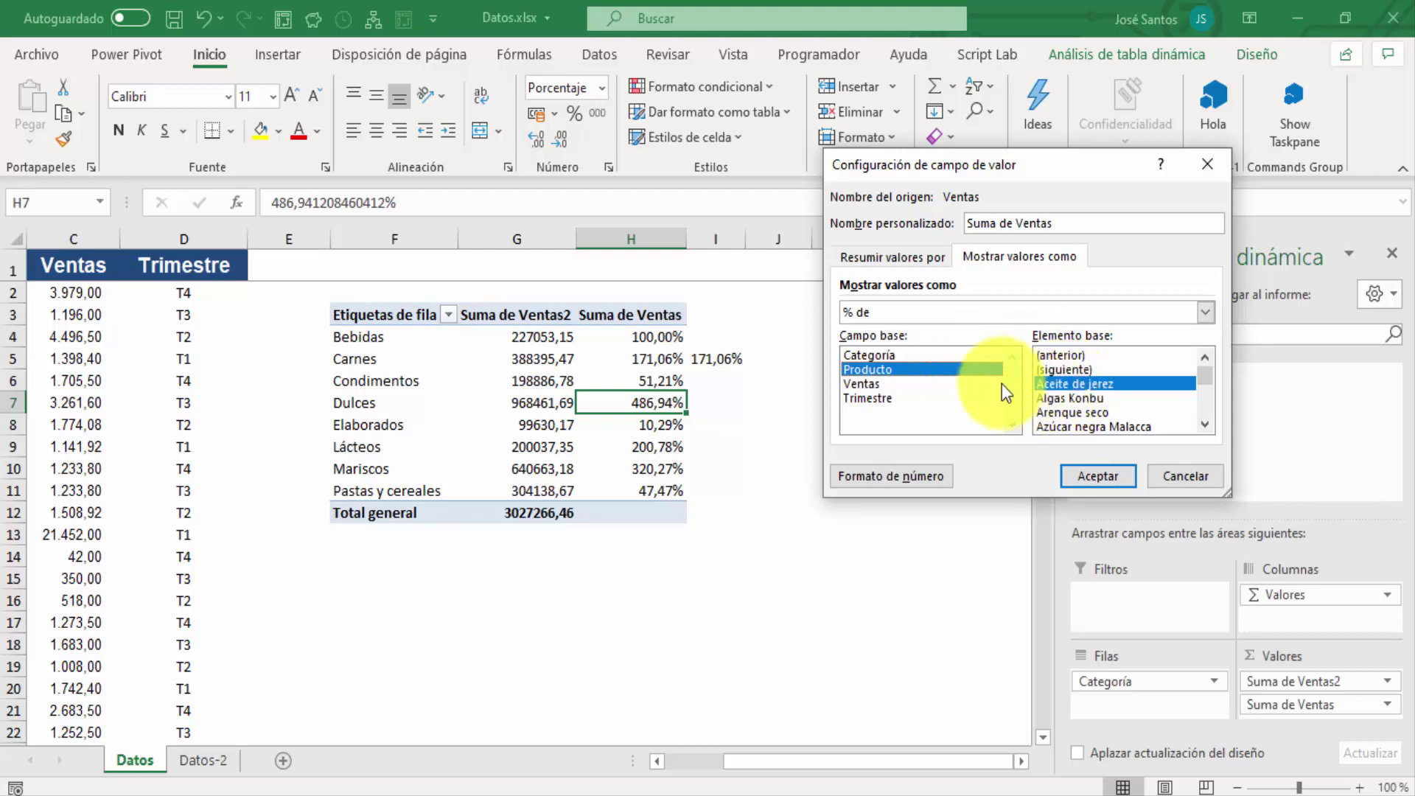
left_click(1100, 475)
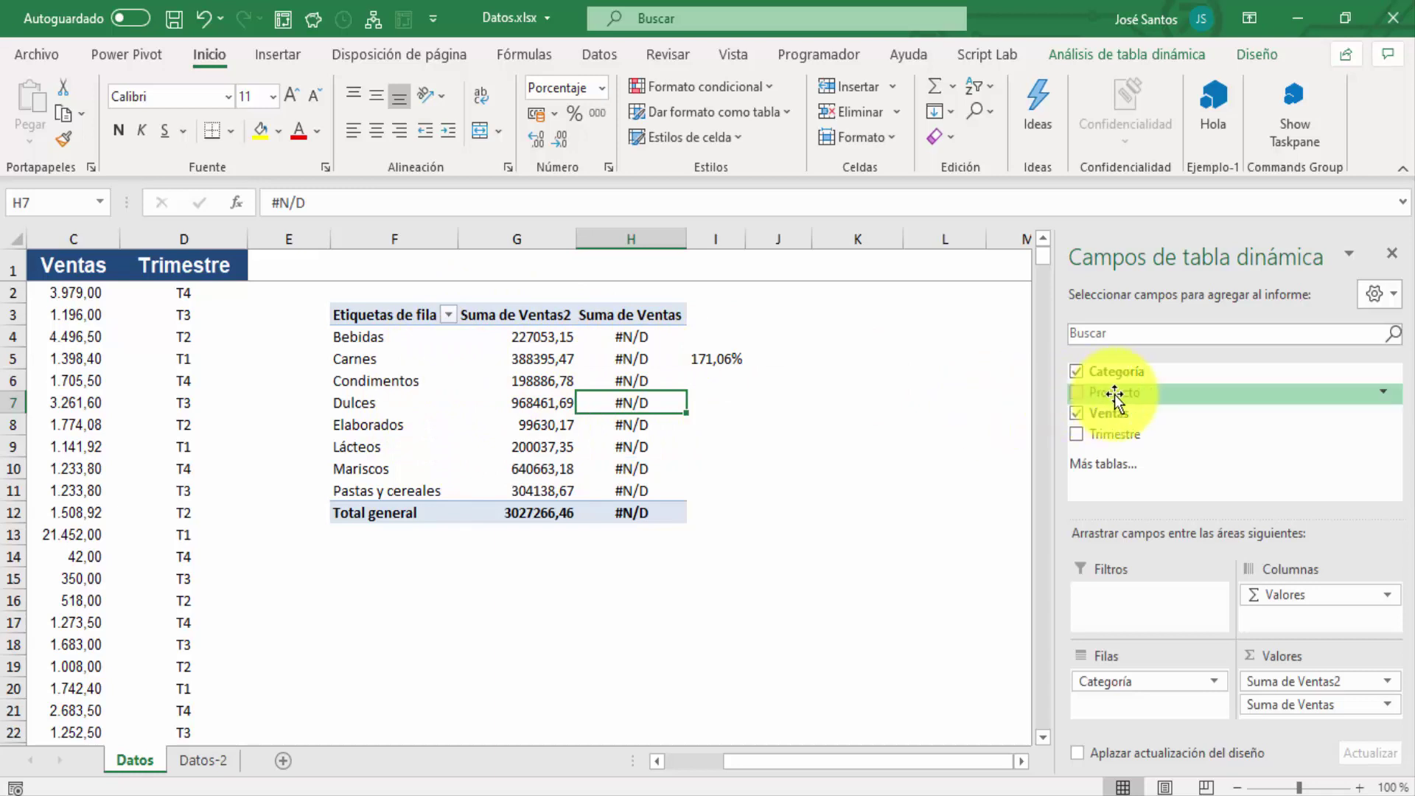
- Add the Producto field to the rows below Categoría and review the Aceite de jerez amount and percentage within Condimentos
left_click_drag(1117, 398, 1121, 709)
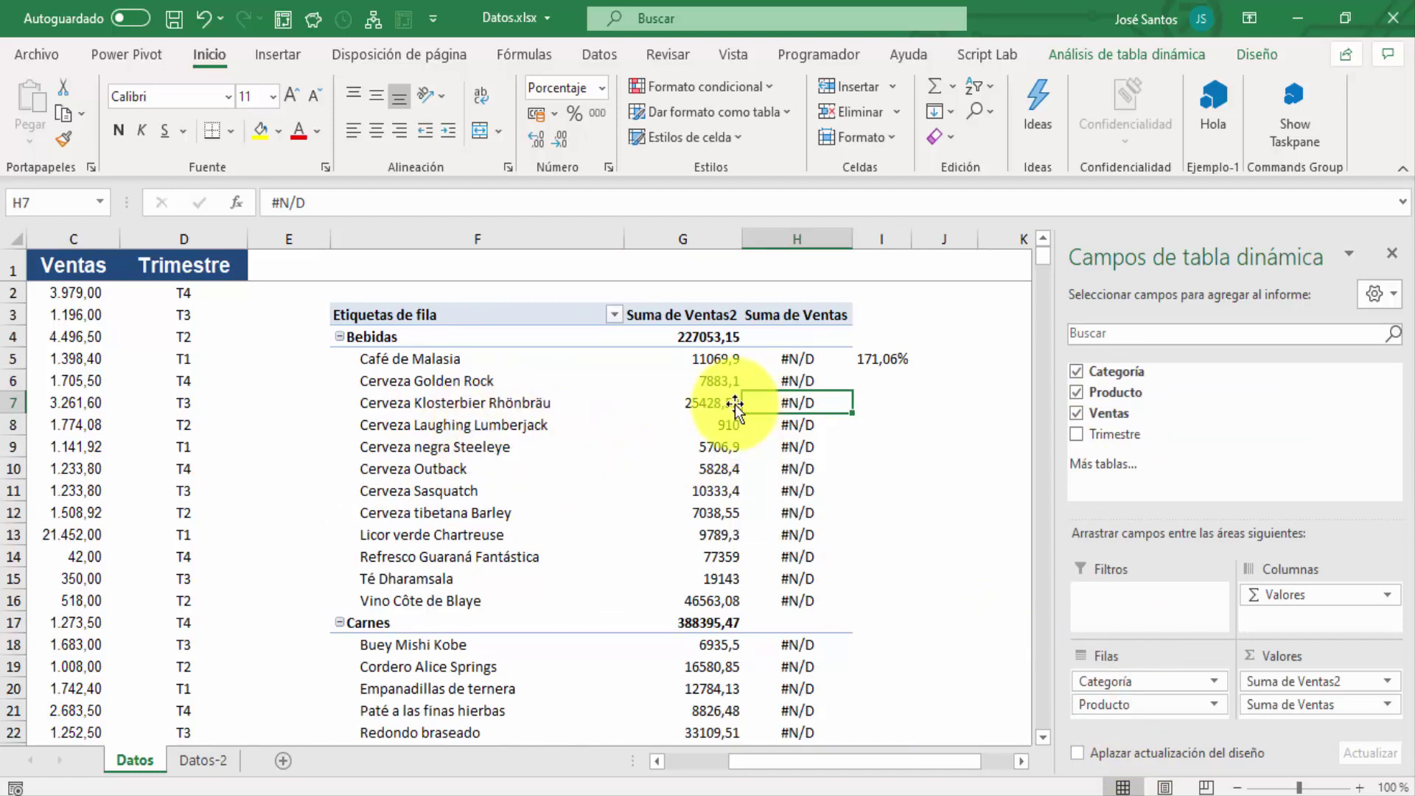
left_click(484, 432)
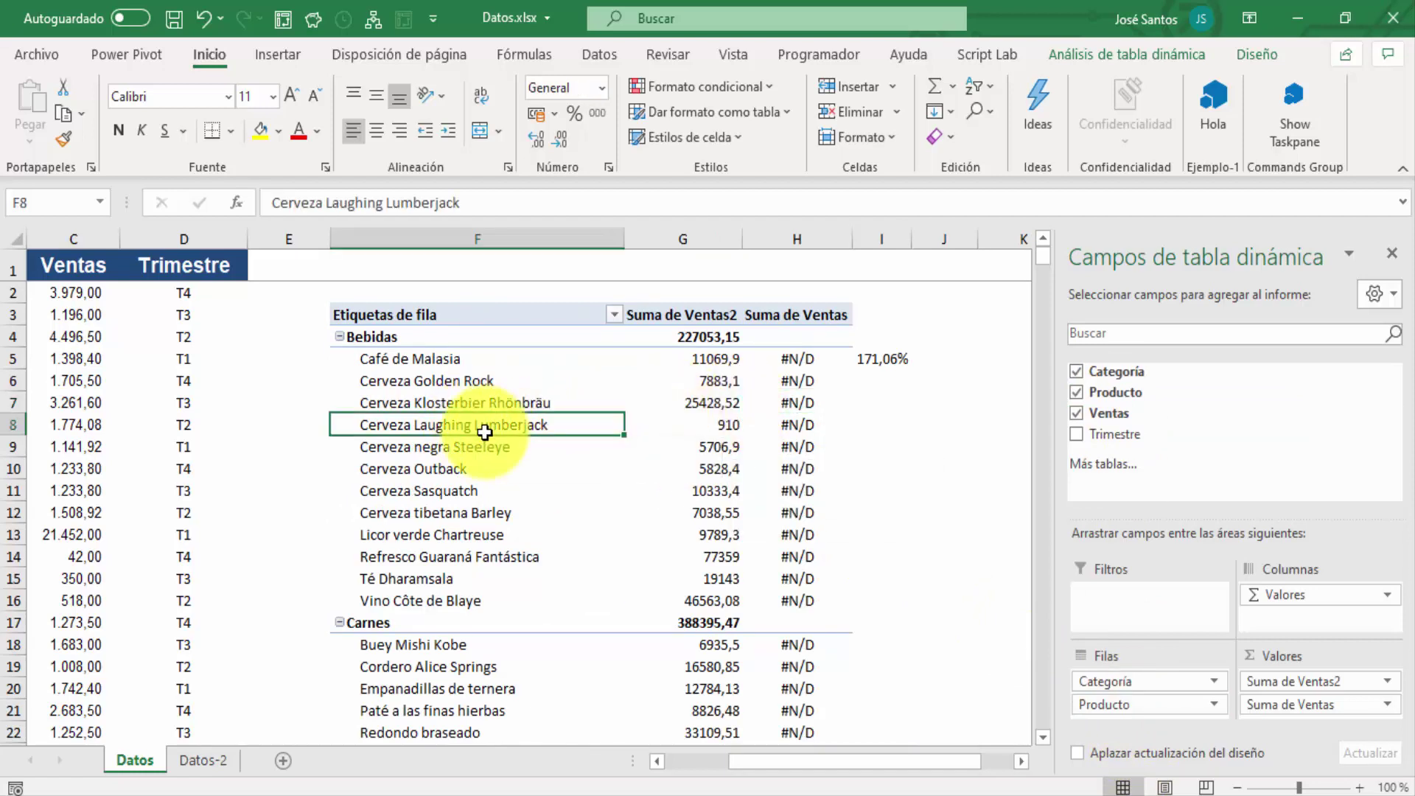
key("Page_Down")
key("Page_Down")
key("Page_Up")
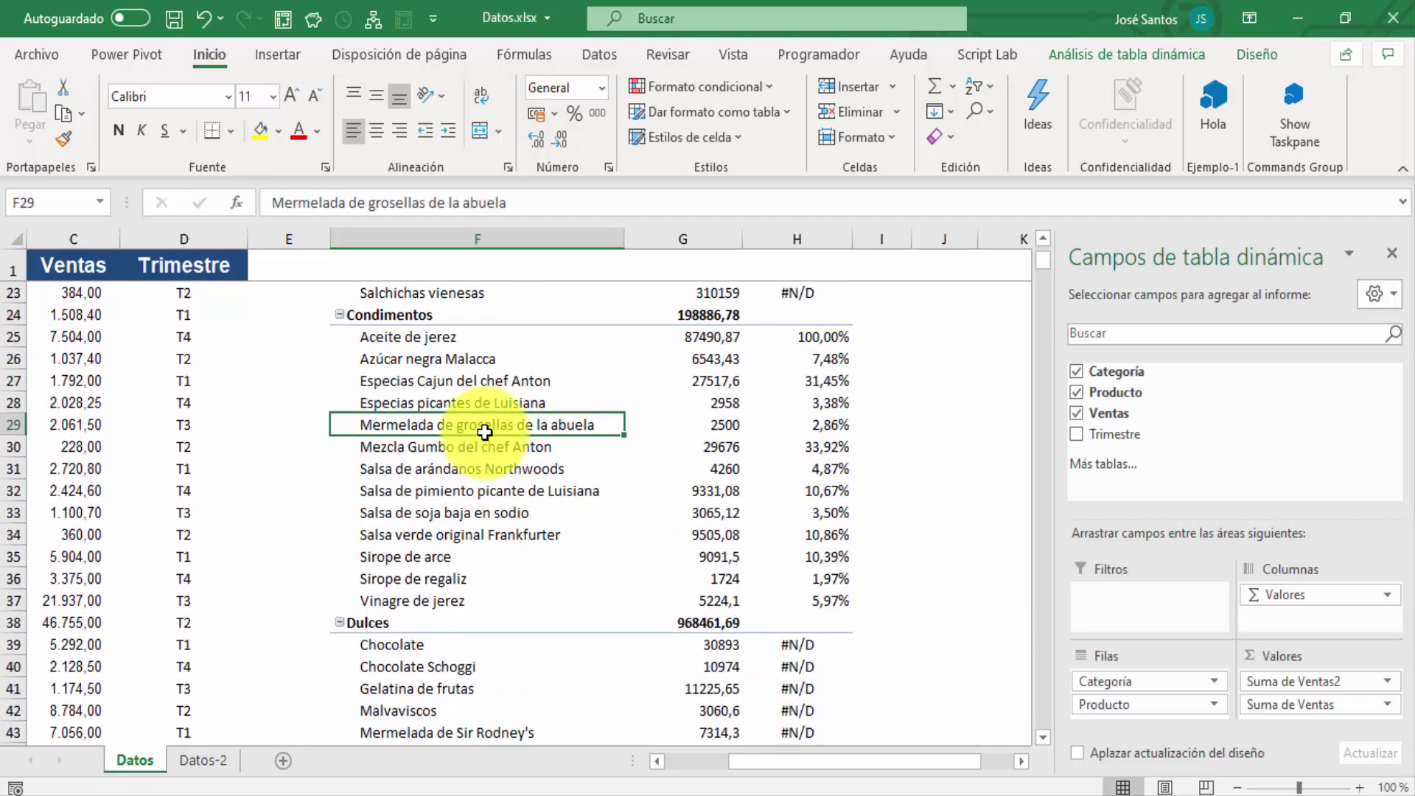
left_click(429, 336)
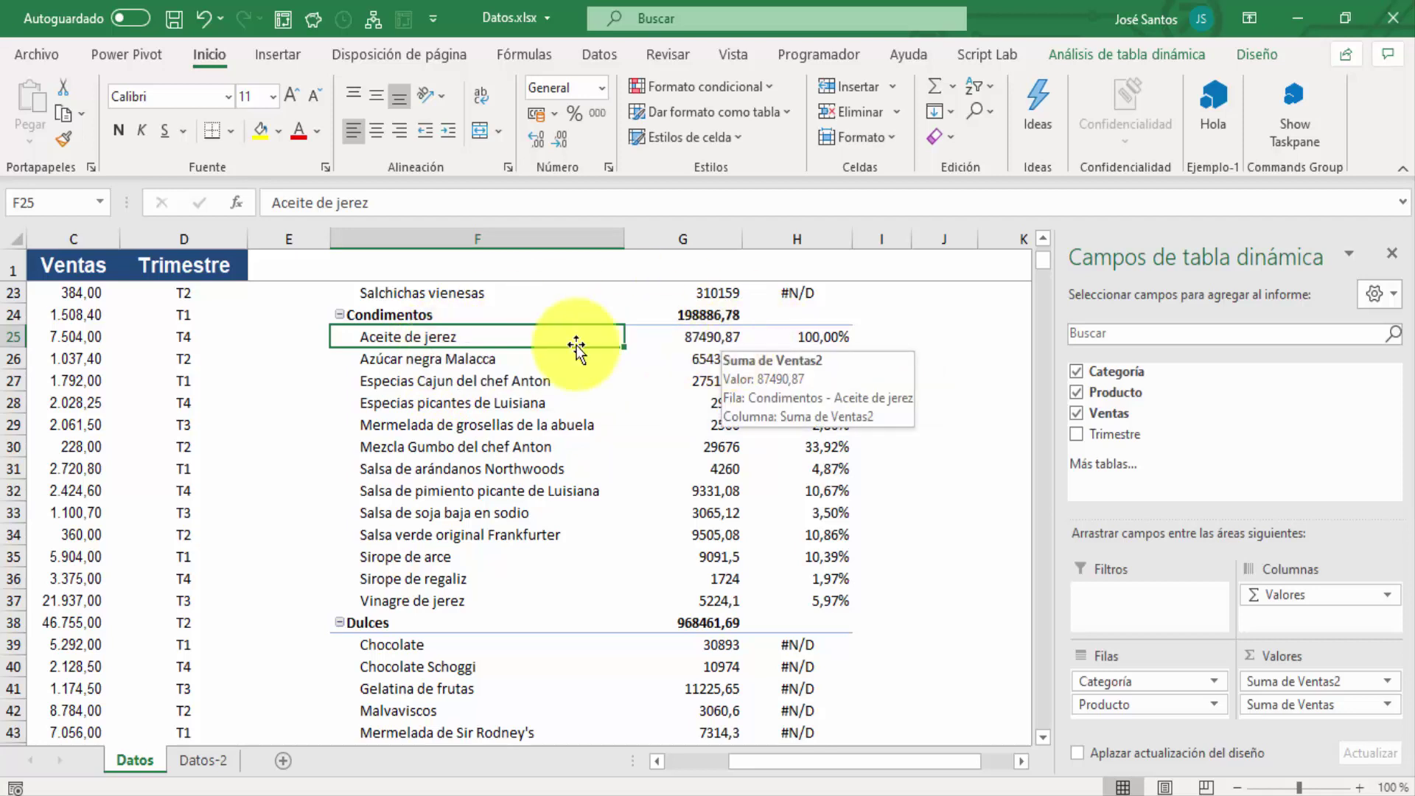
left_click(716, 340)
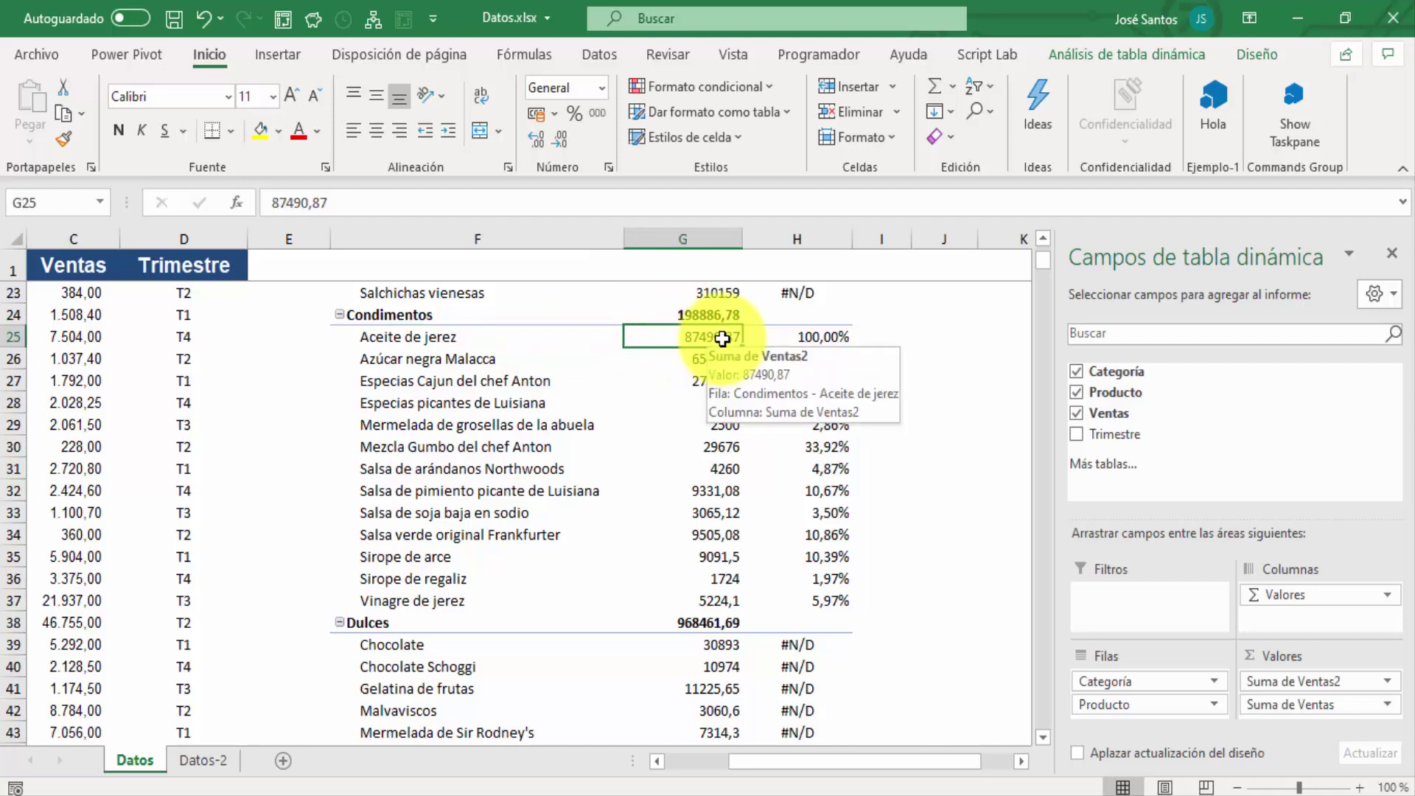
left_click(829, 339)
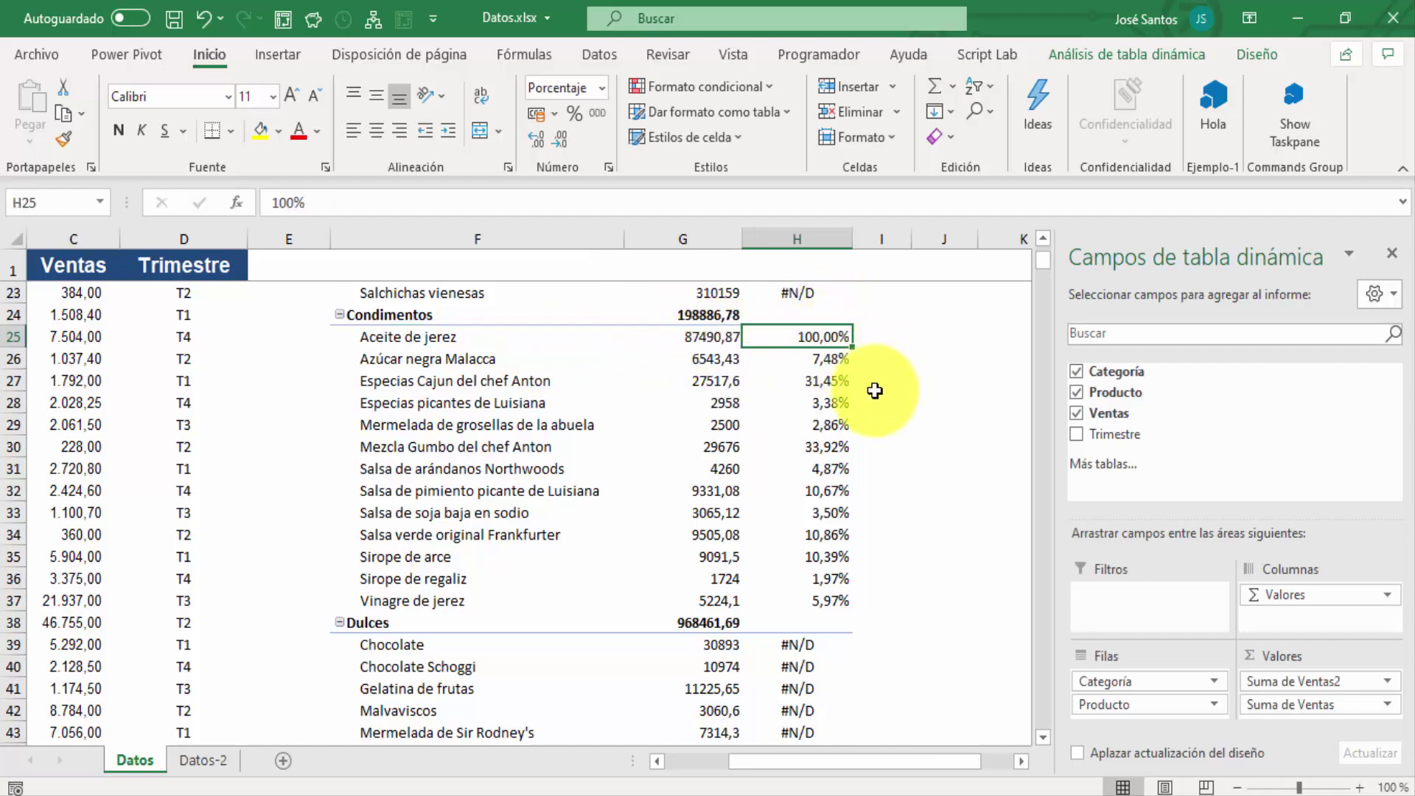
- Enter a formula in I29 dividing the Mermelada de grosellas de la abuela amount by Aceite de jerez's and format it as a percentage with two decimals
left_click(875, 429)
type("+")
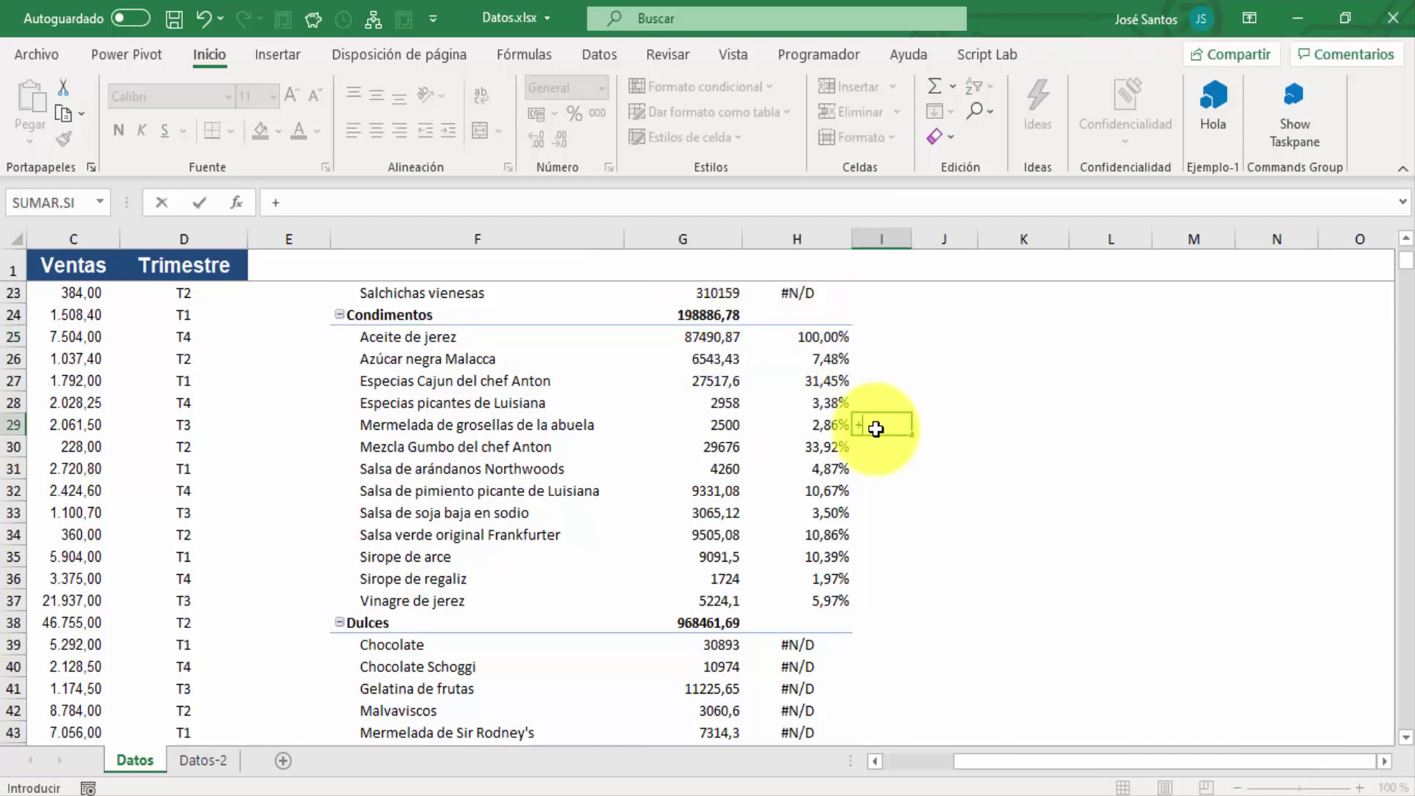
key("Left")
key("Left")
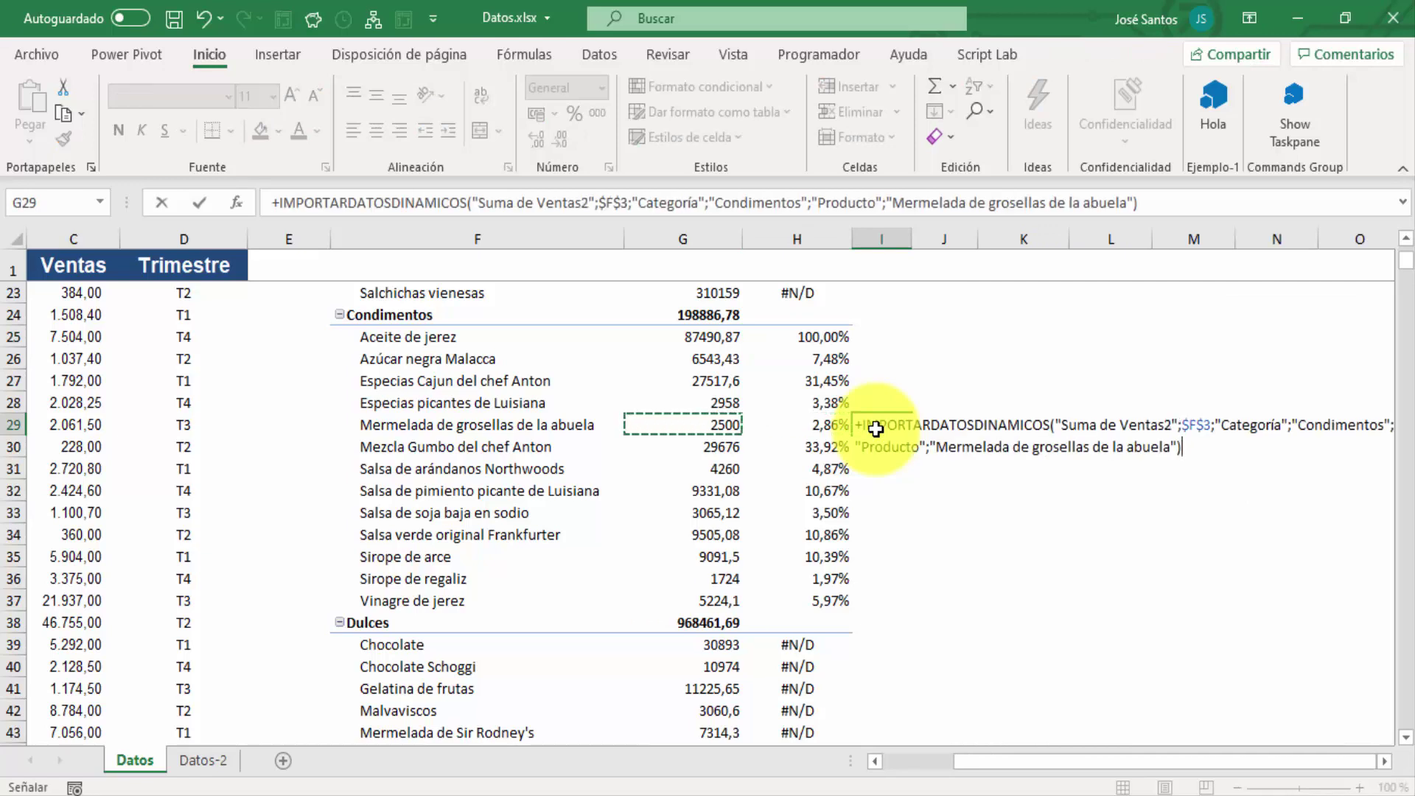
type("/")
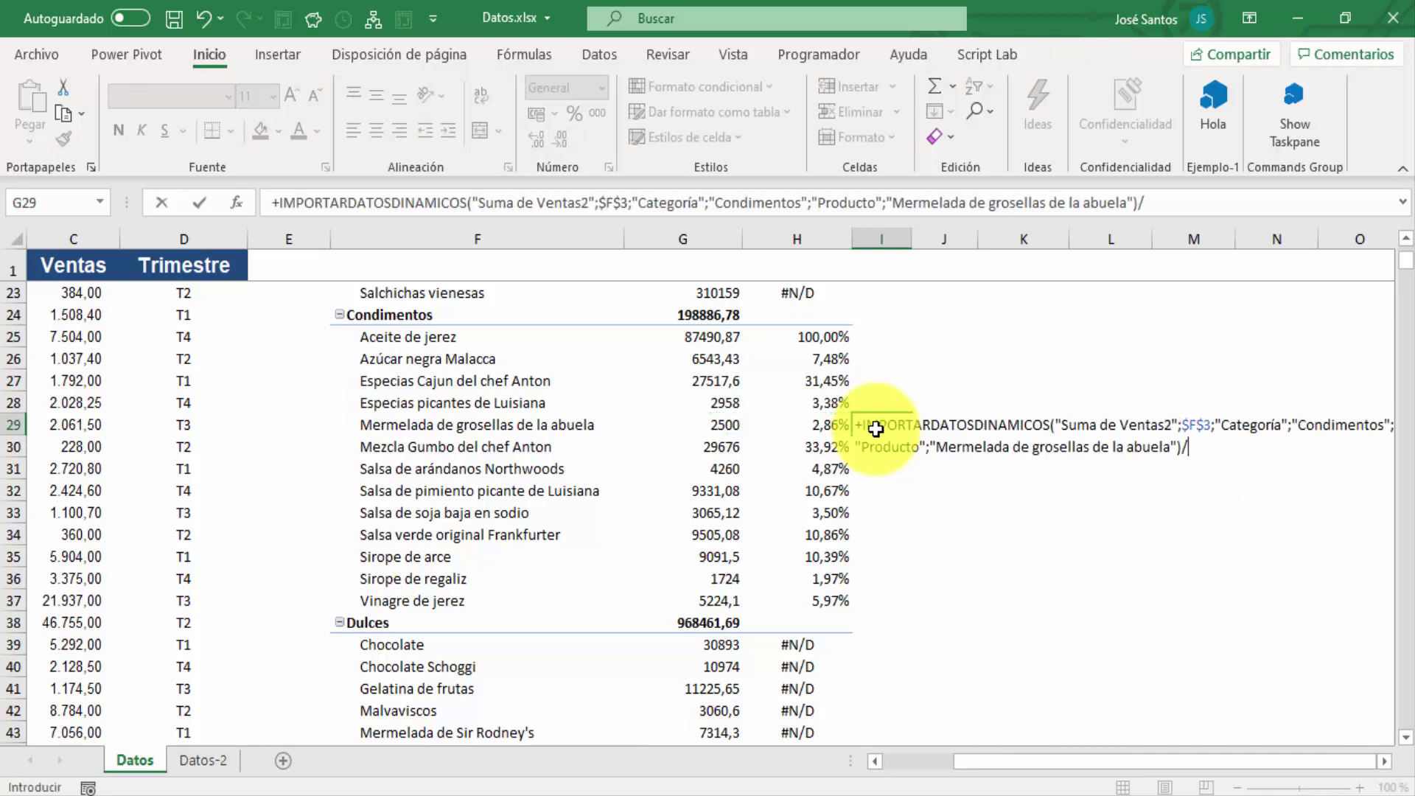
left_click(718, 337)
key("Return")
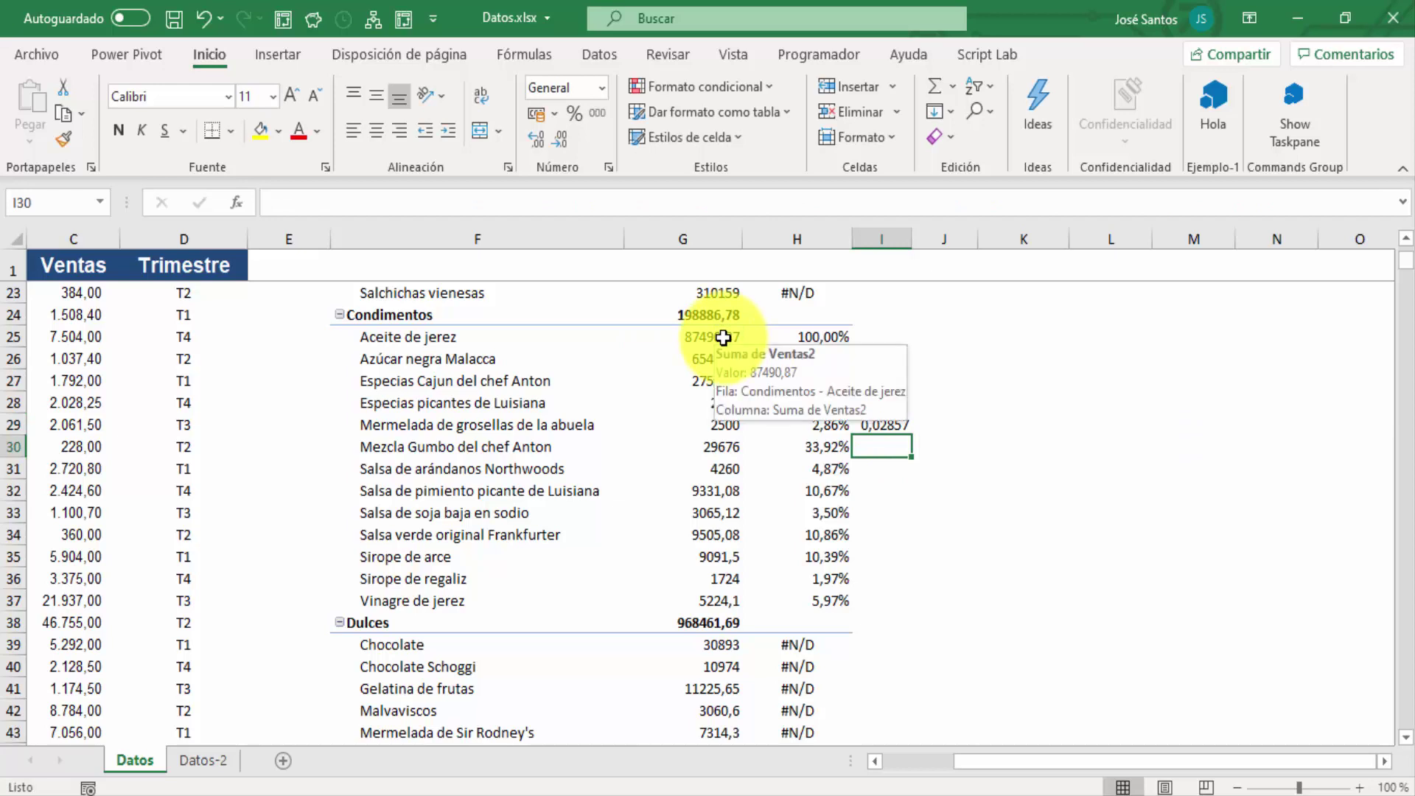
left_click(878, 424)
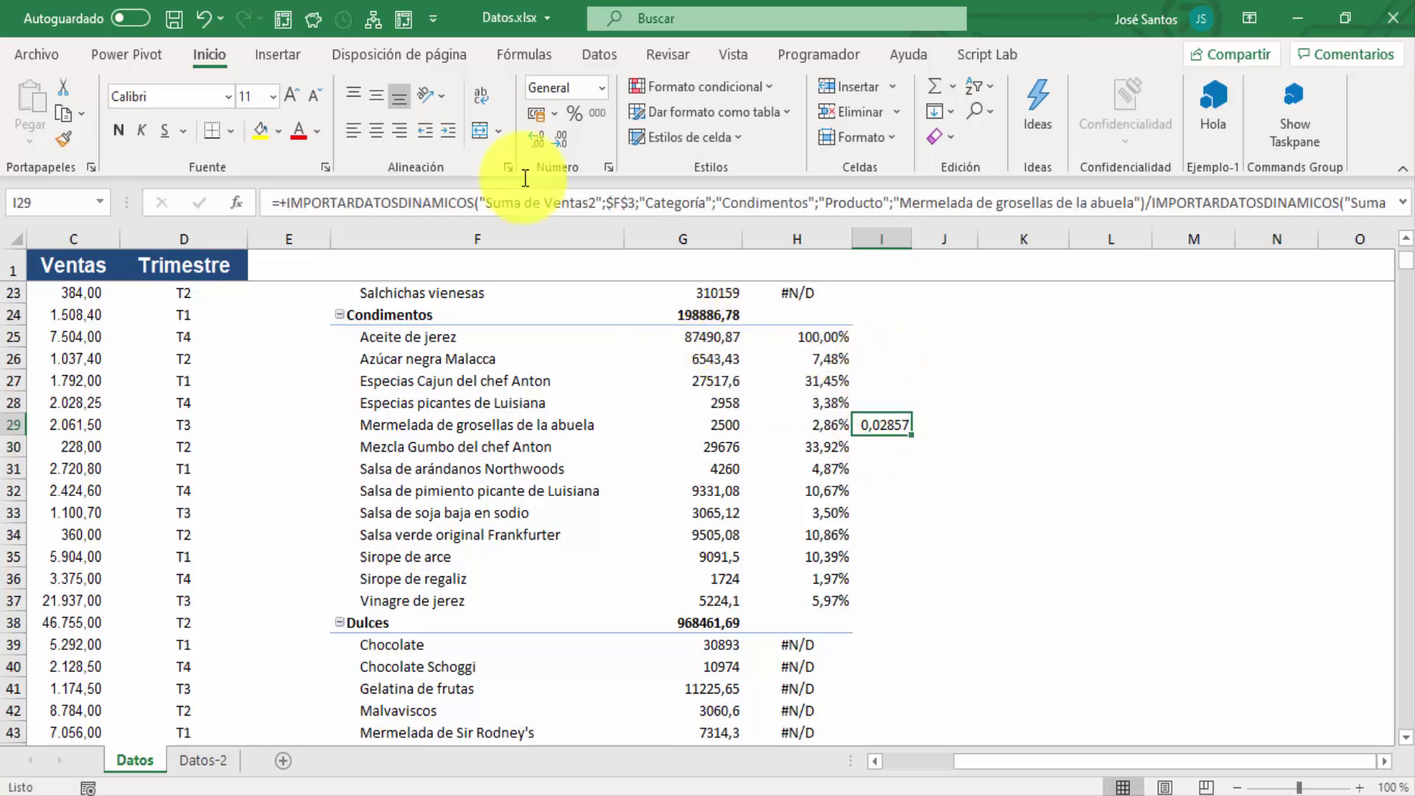
left_click(573, 113)
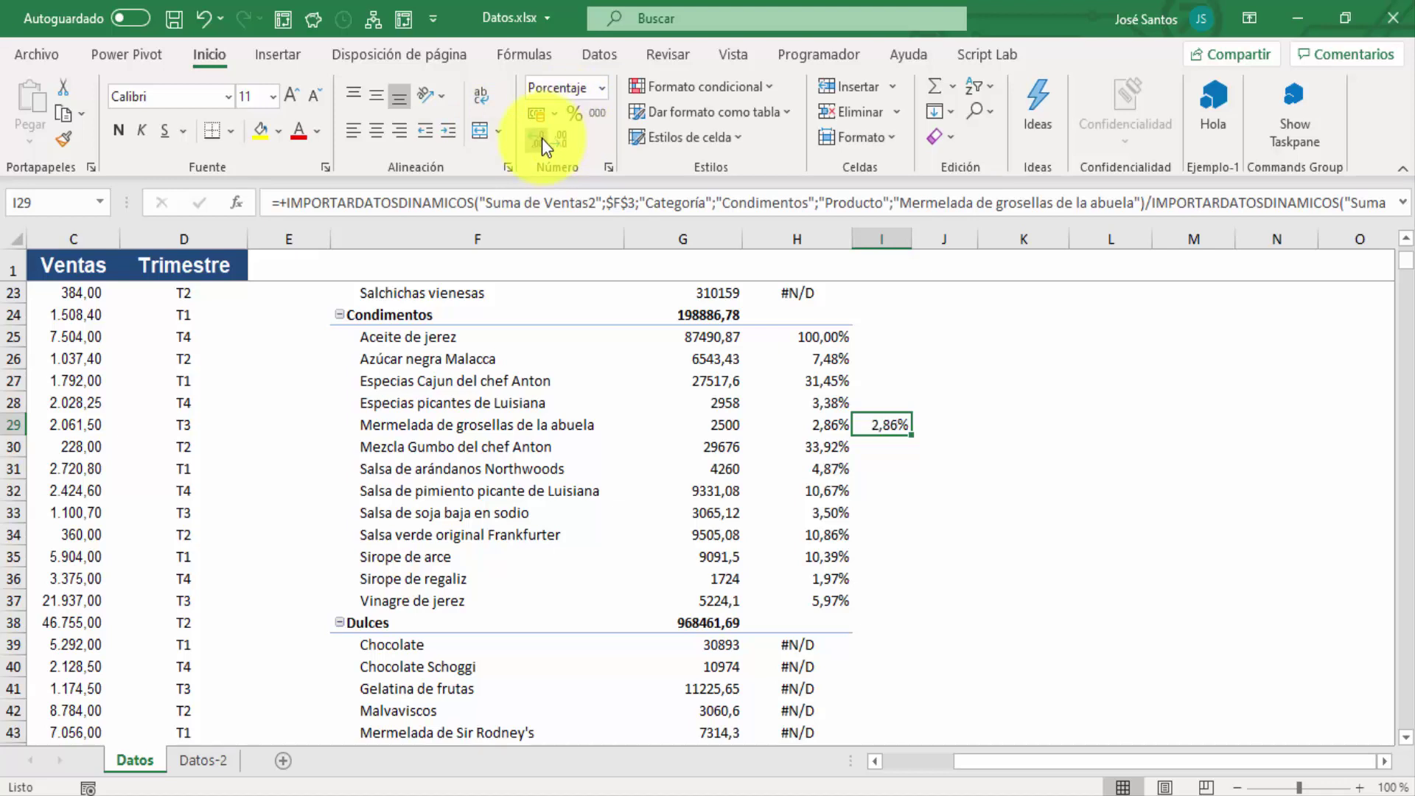
- Remove the Categoría field from the pivot table rows, leaving only Producto
key("Return")
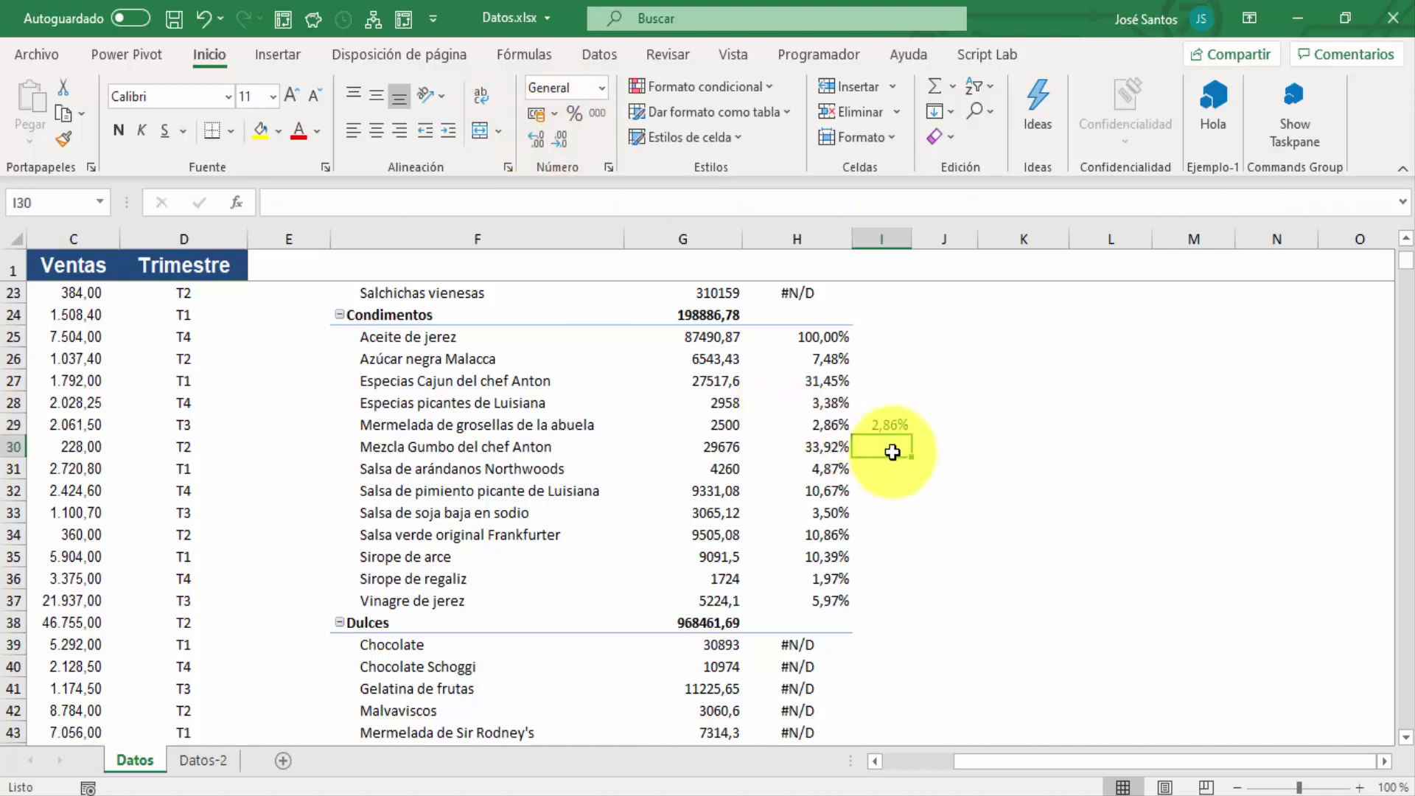
left_click(813, 426)
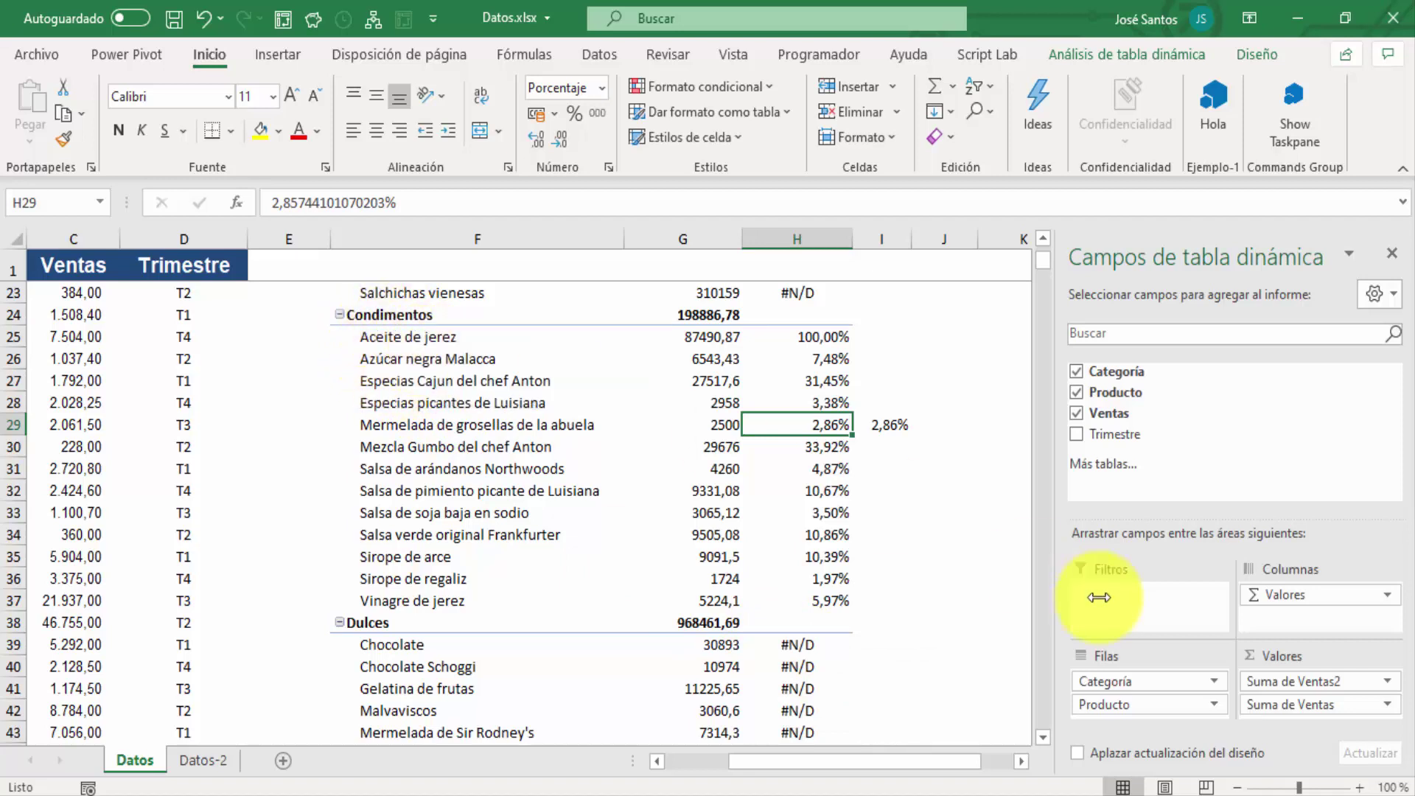
left_click_drag(1125, 681, 839, 678)
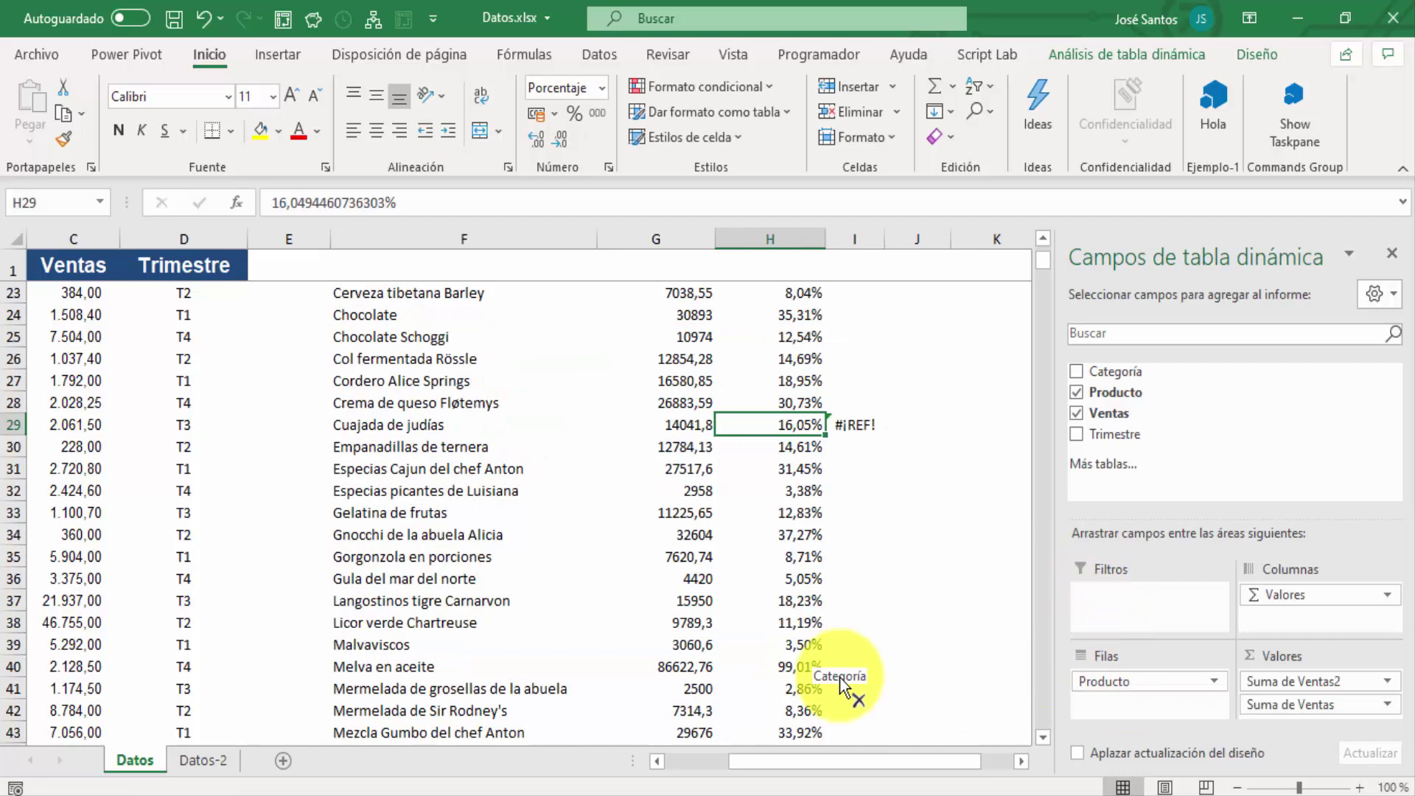
- Delete the old check formulas in cells I29 and I5
left_click(863, 428)
key("Delete")
scroll(862, 426, "up", 7)
left_click(862, 426)
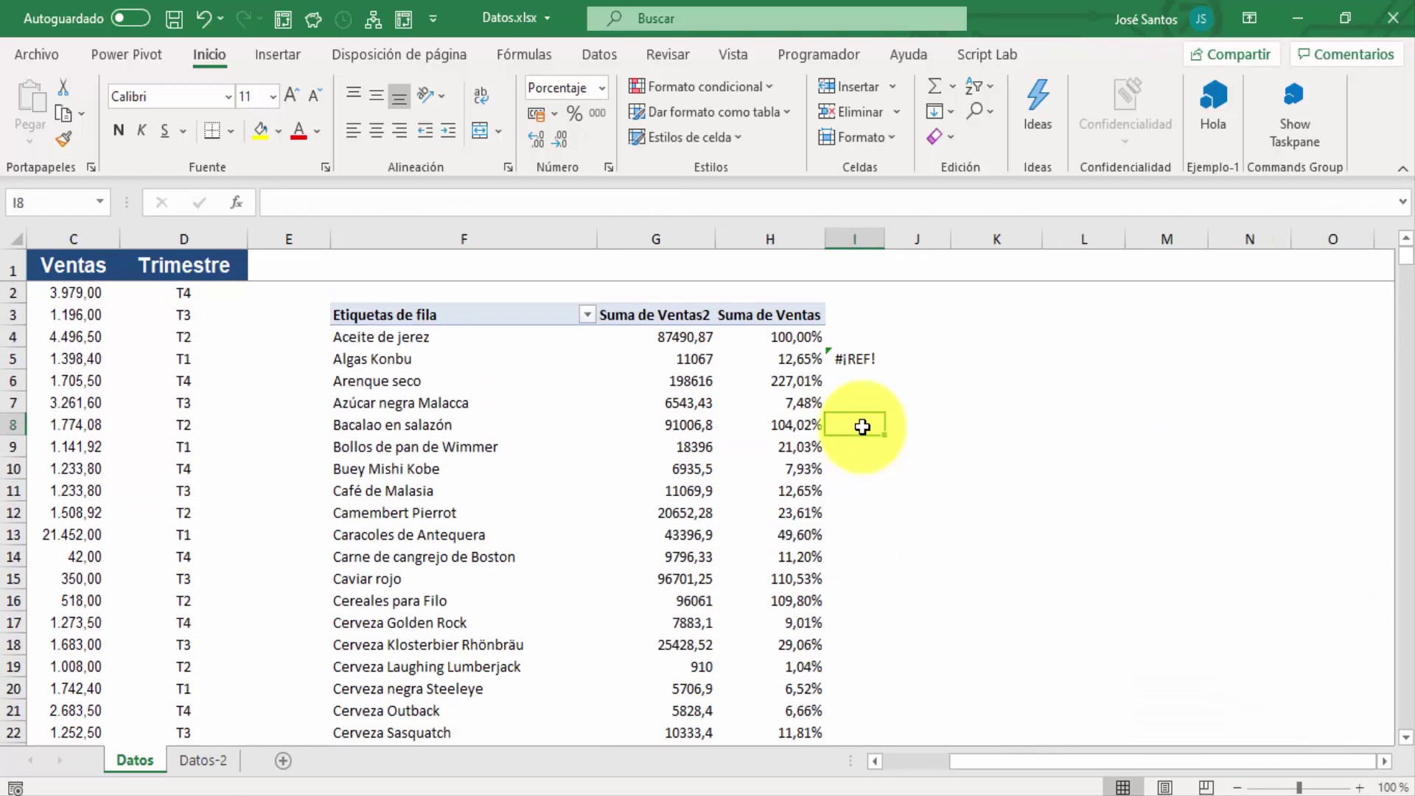
left_click(866, 360)
key("Delete")
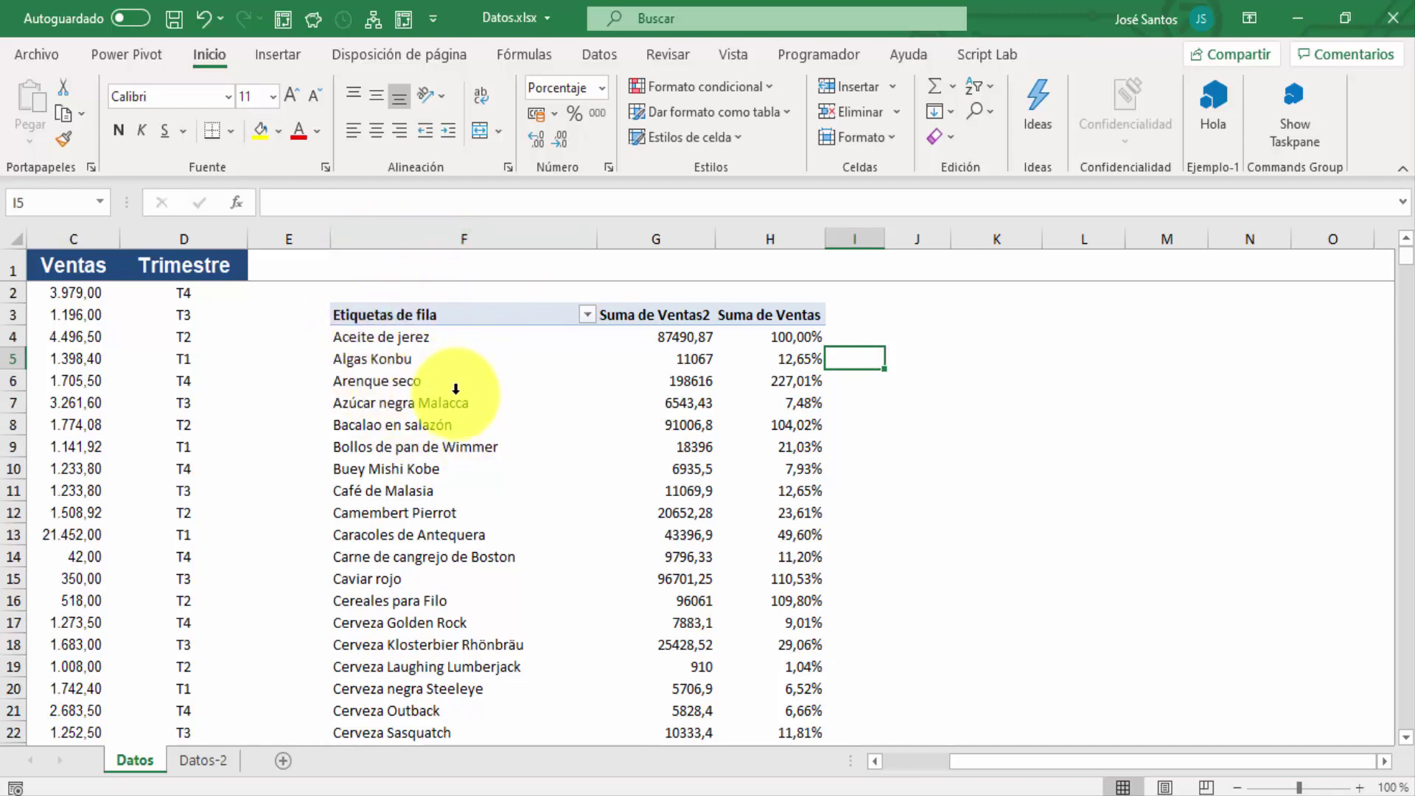
- Enter a check formula in I8 dividing the Bacalao en salazón amount by the Aceite de jerez amount from Suma de Ventas2
left_click(789, 400)
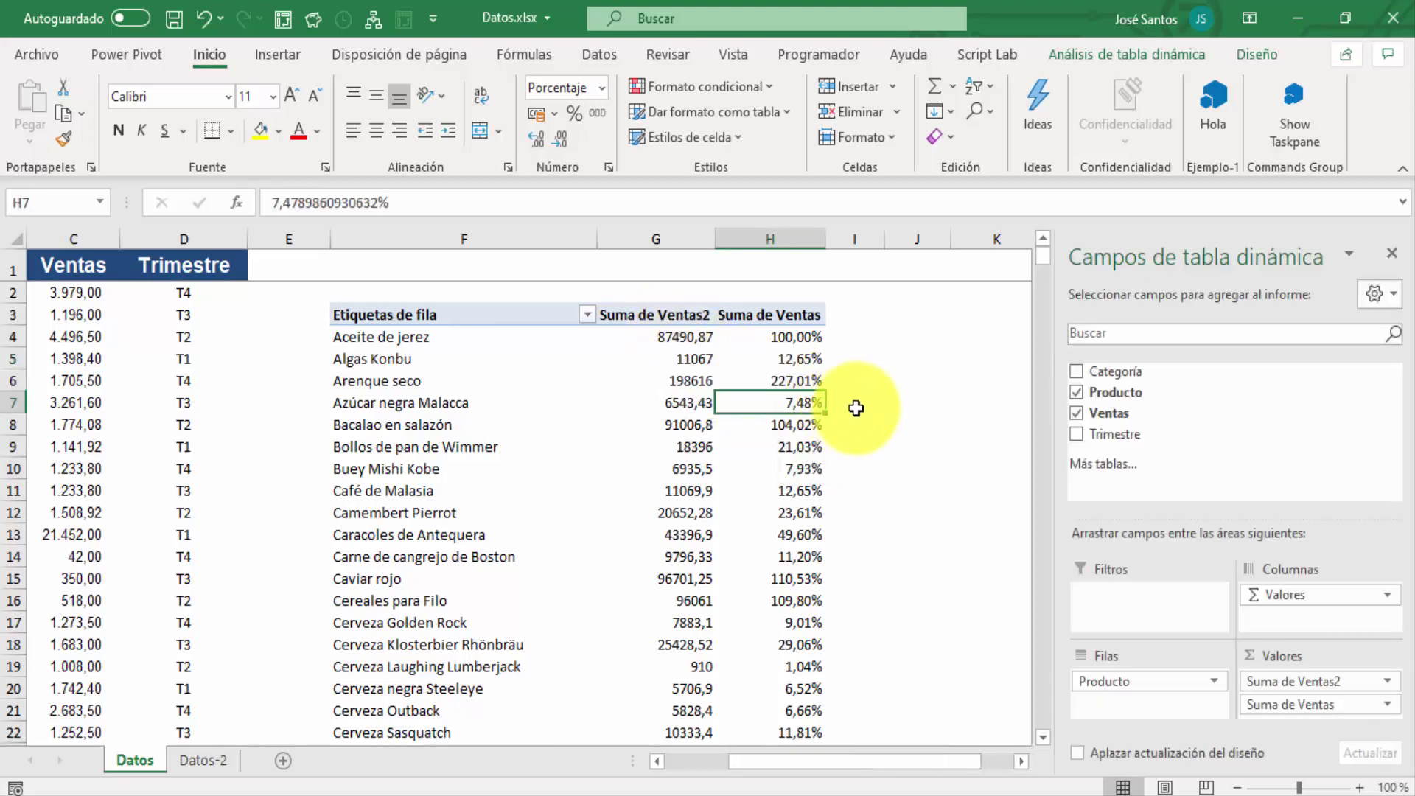
left_click(855, 424)
type("+")
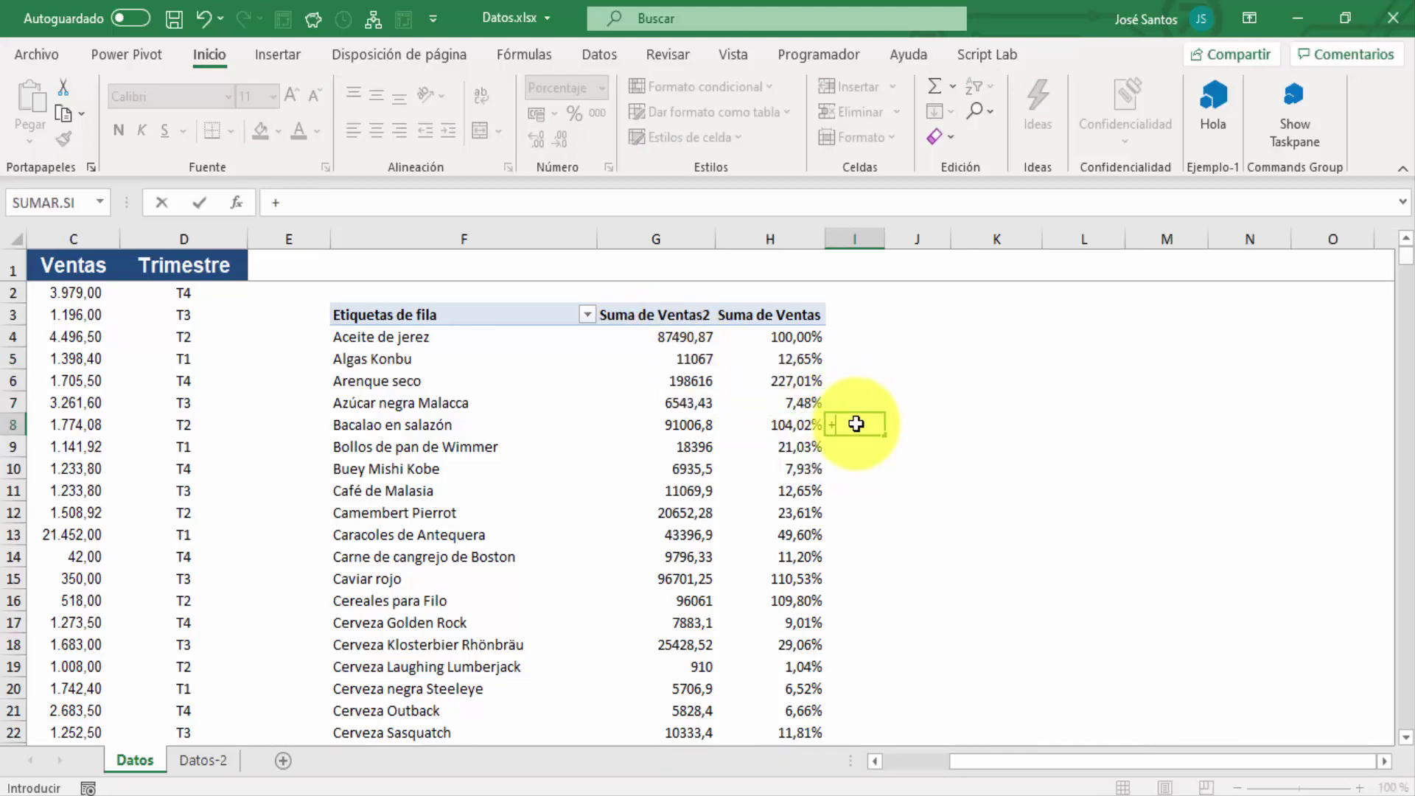
key("Left")
key("Left")
type("/")
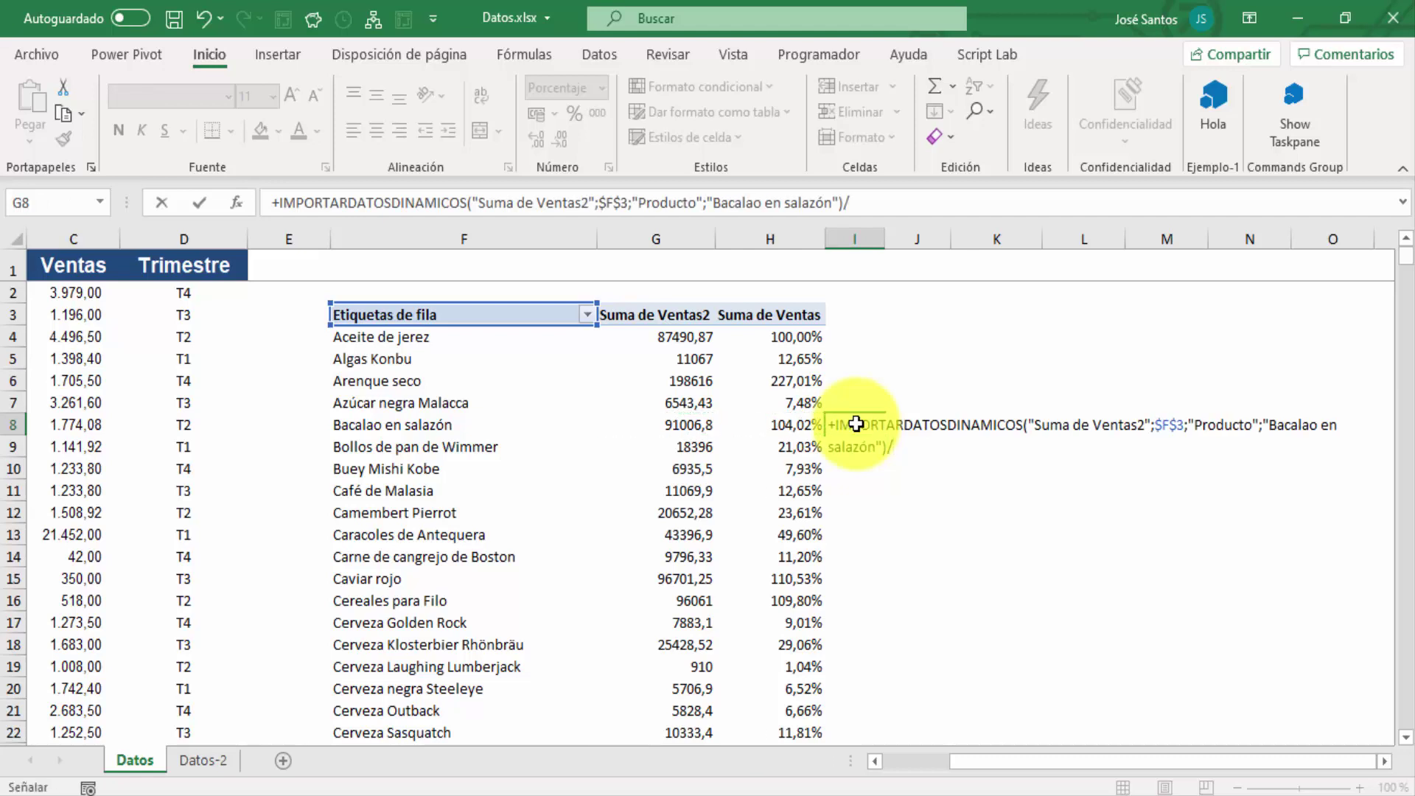
key("Up")
key("Up")
key("Up")
key("Up")
key("Left")
key("Left")
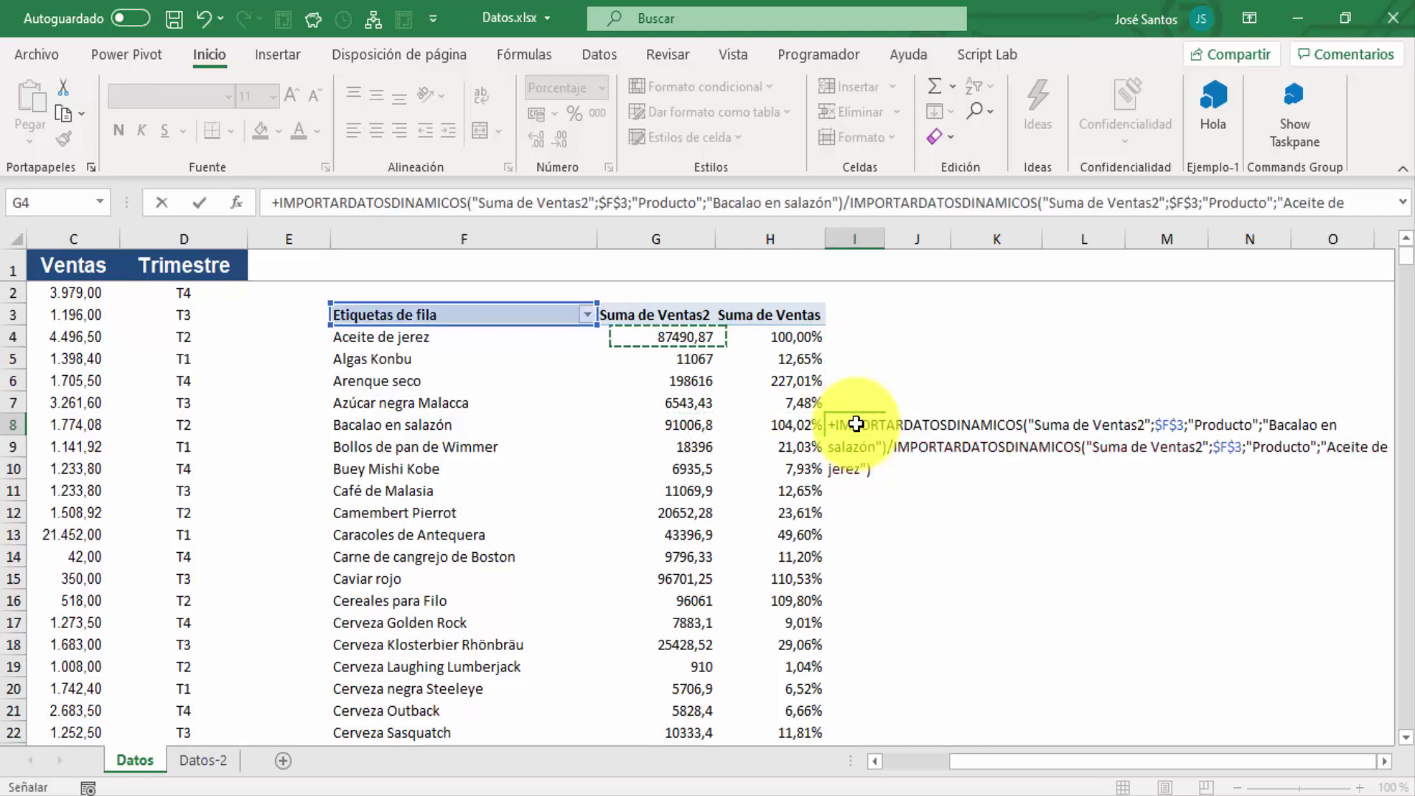
key("Return")
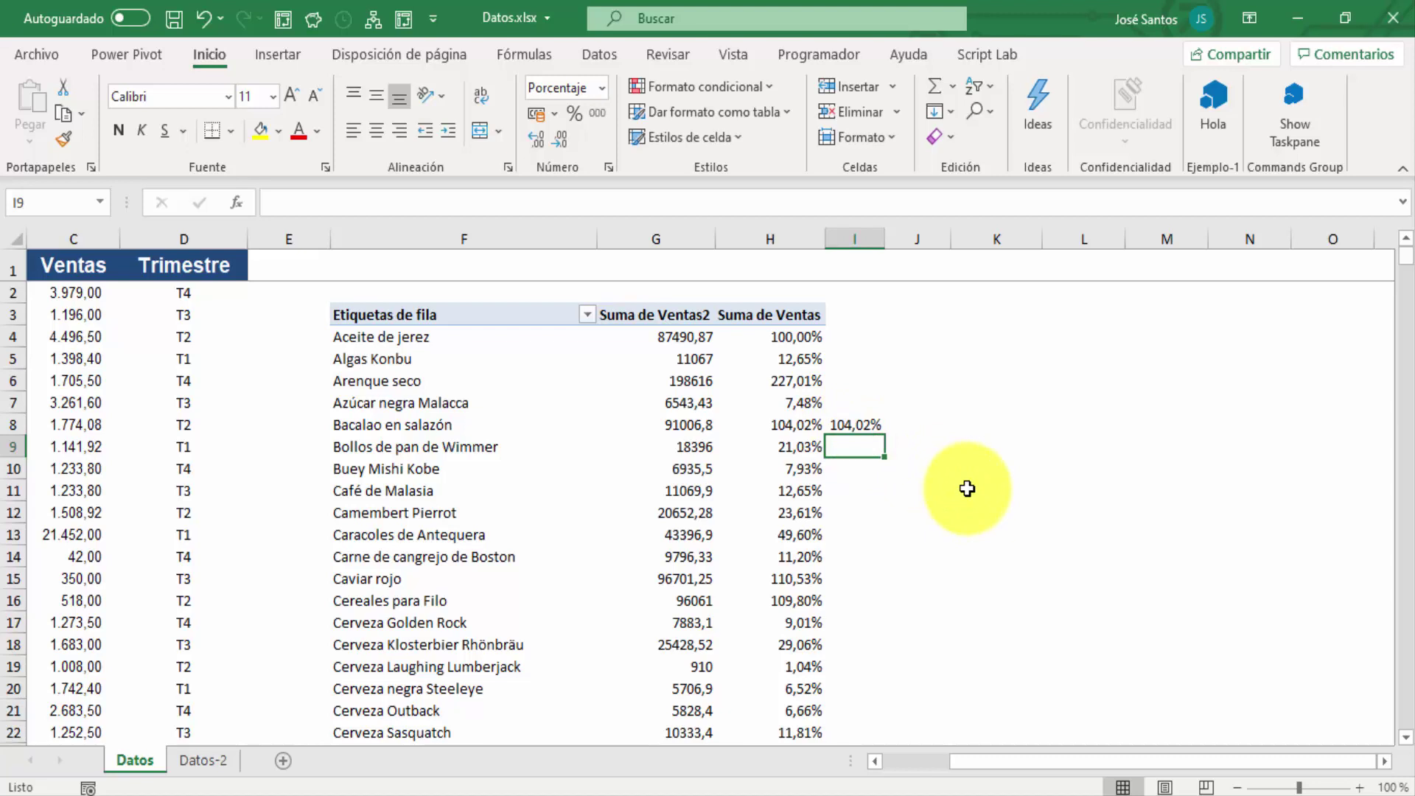
- Review the "Mostrar valores como" settings of Suma de Ventas and close them without changes
left_click(671, 490)
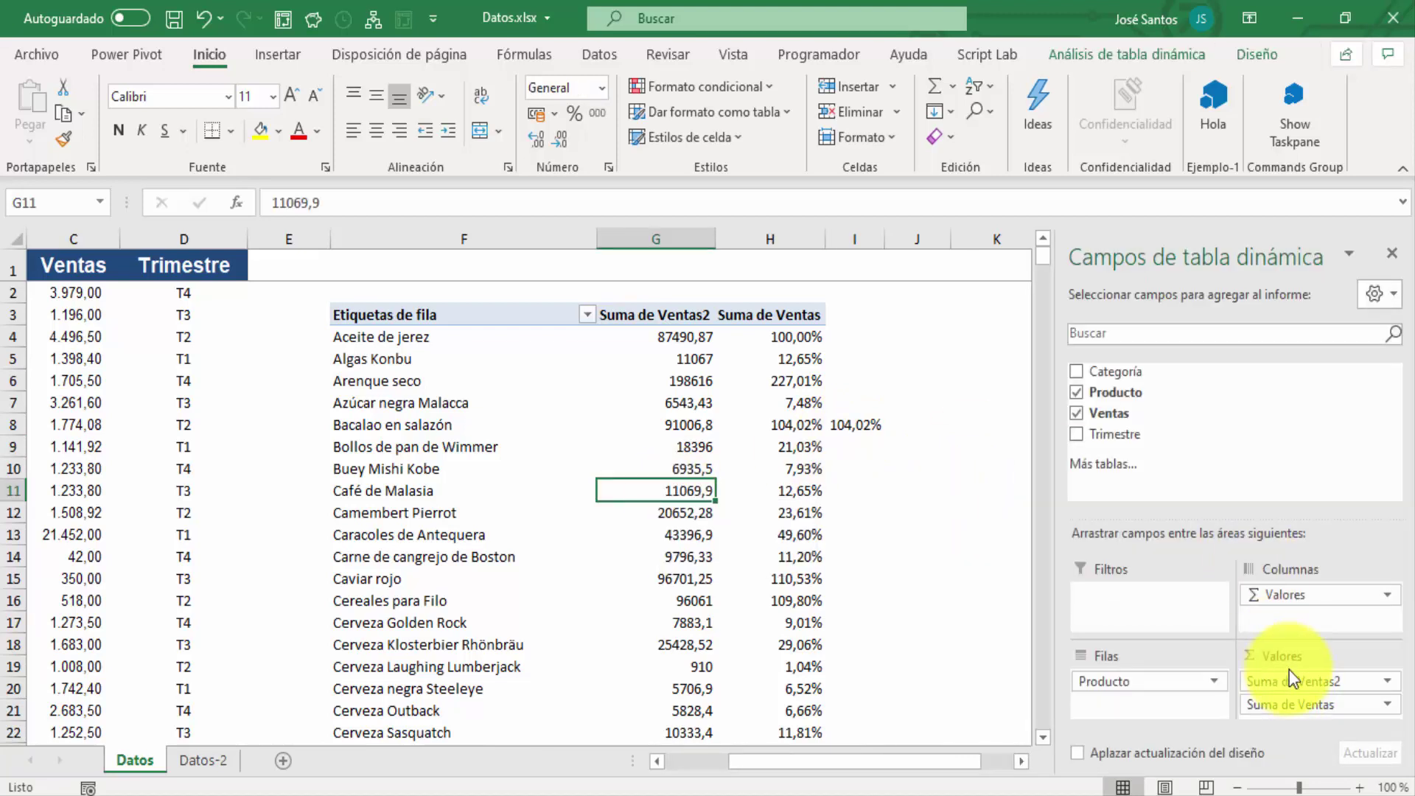
left_click(1306, 710)
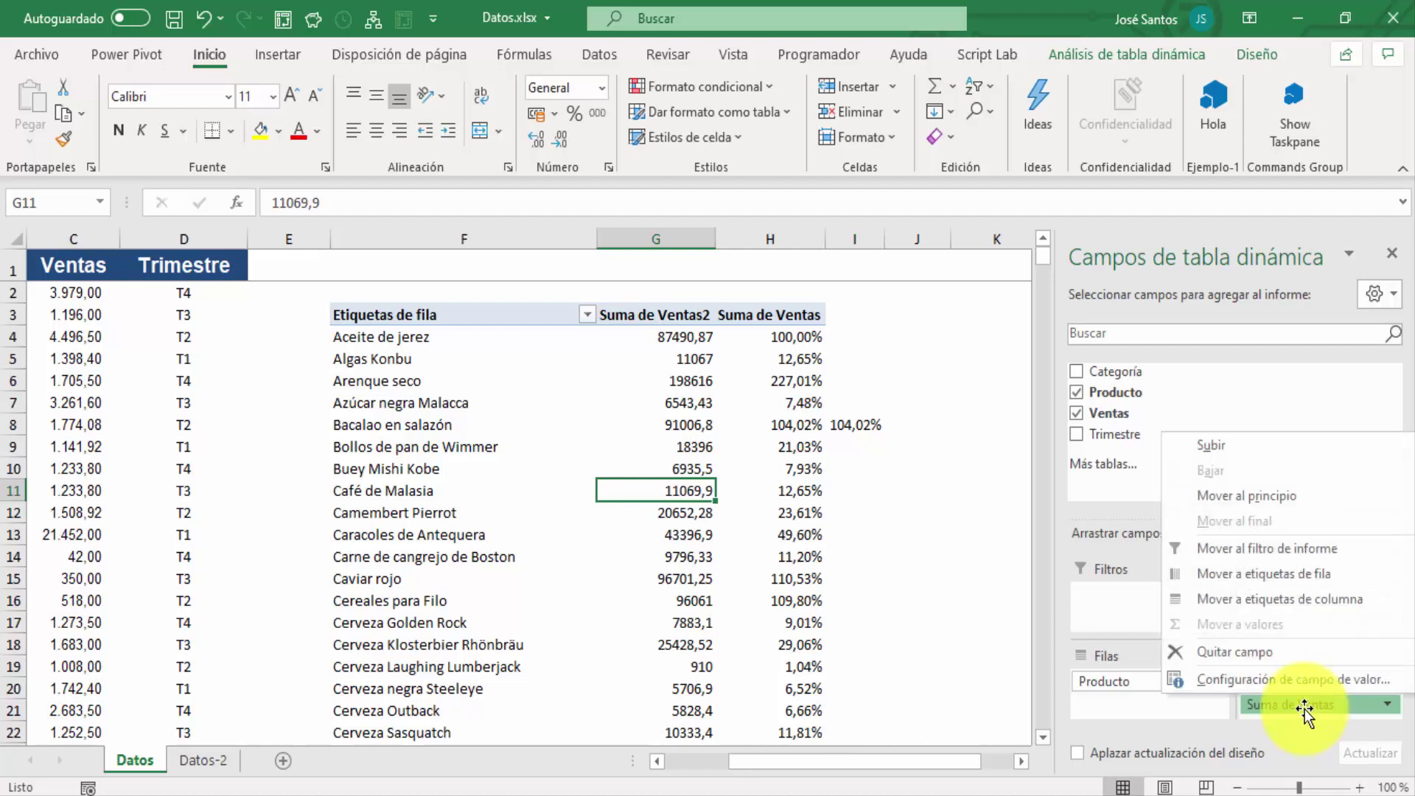
left_click(1245, 679)
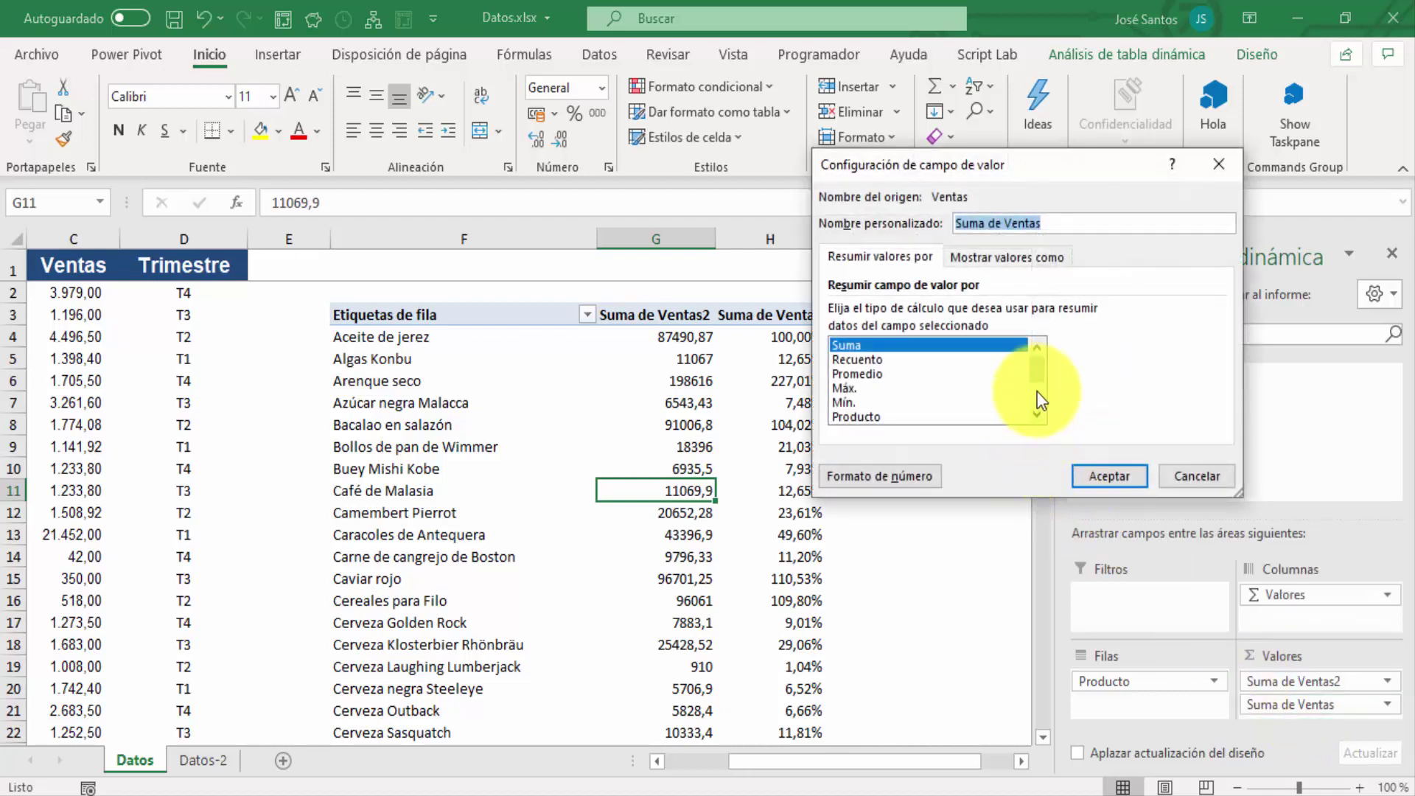
left_click(979, 260)
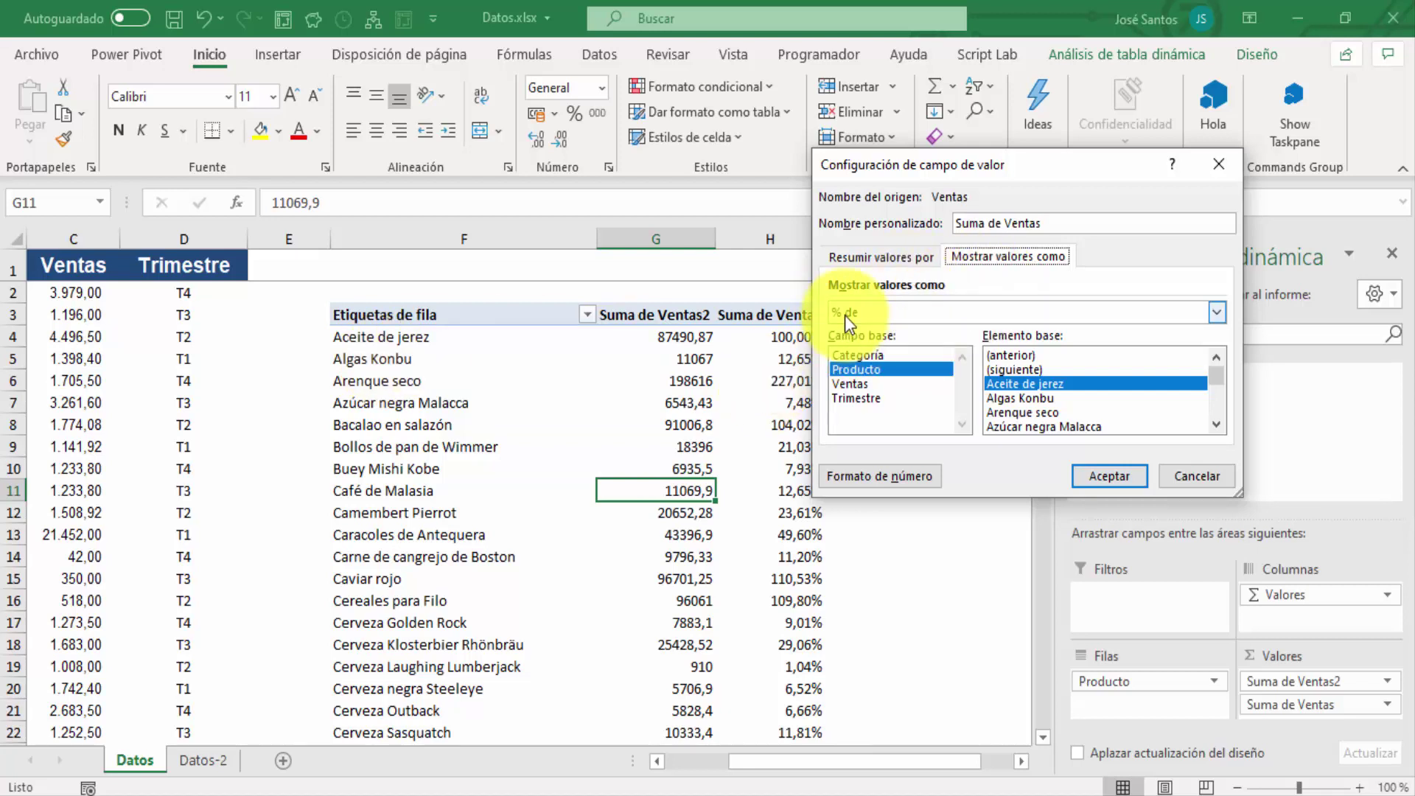
key("Escape")
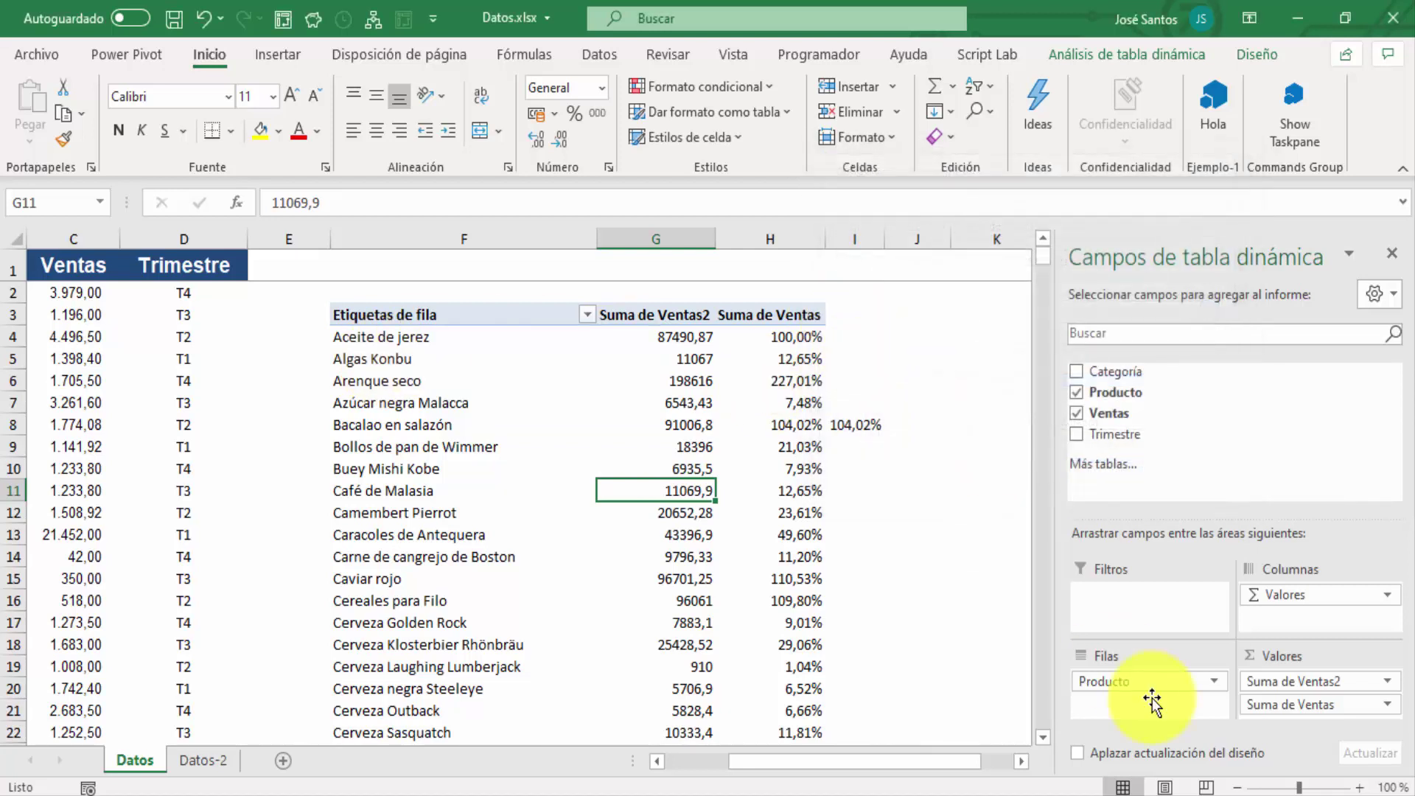
- Show Suma de Ventas as "% del total de filas principales" and add Categoría above Producto in the pivot table rows
left_click(1327, 704)
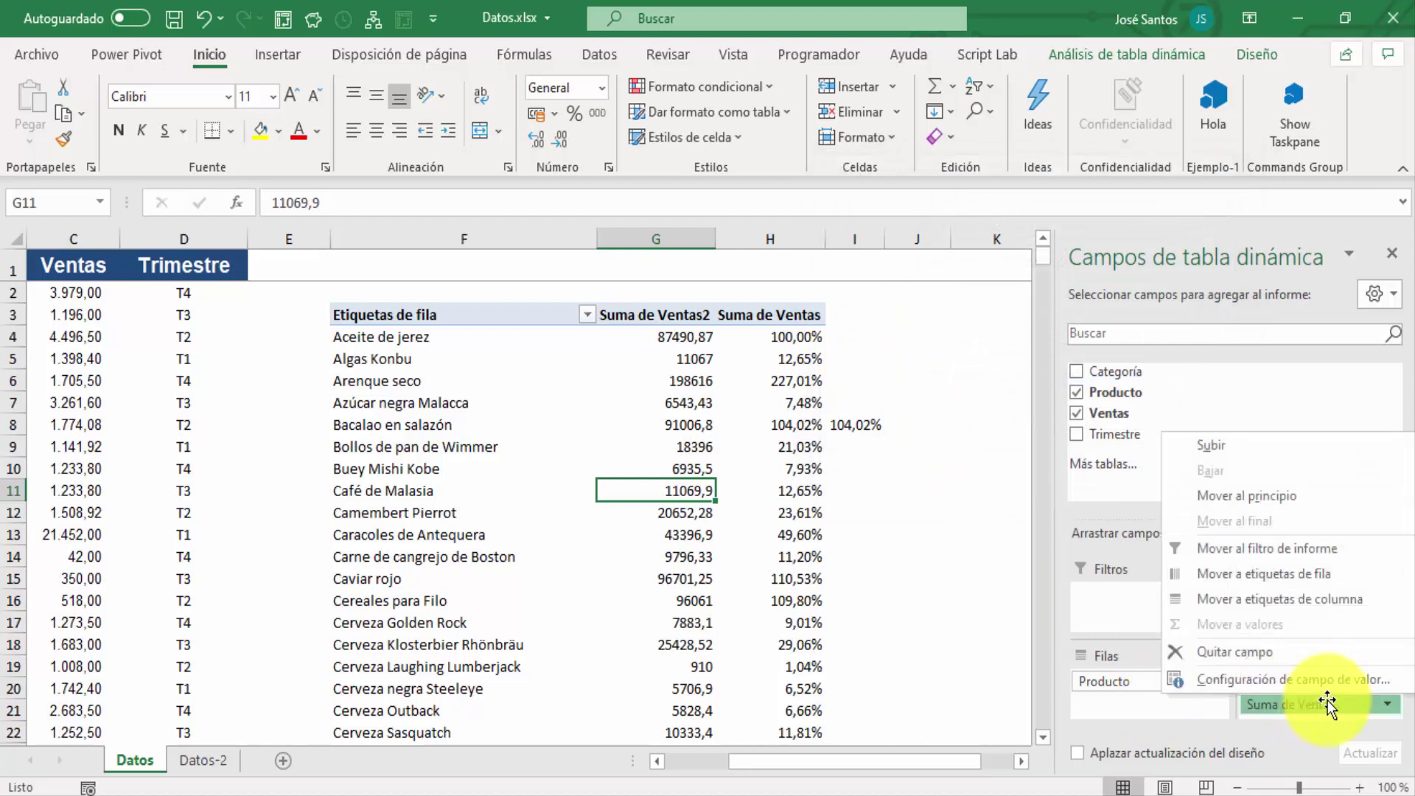
left_click(1299, 680)
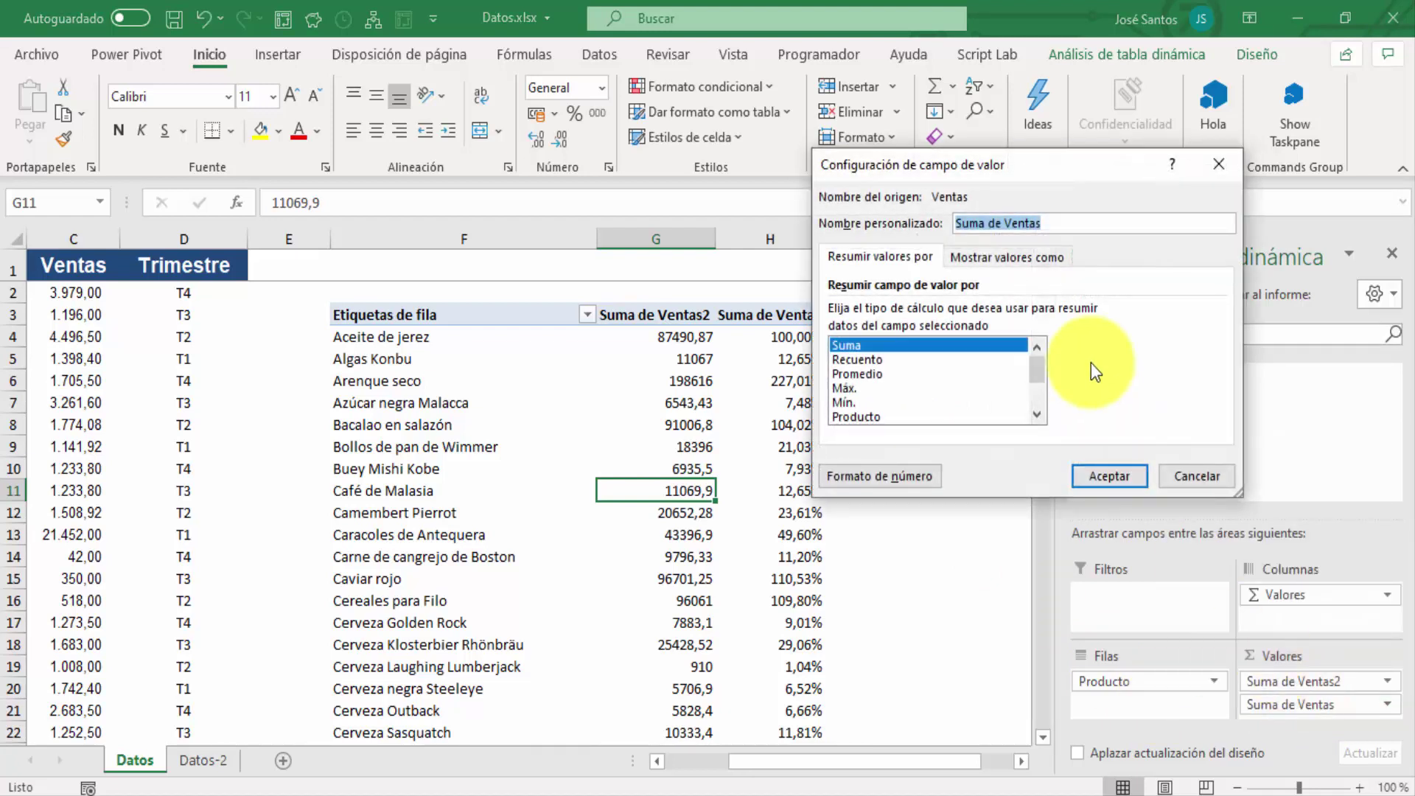
left_click(1016, 258)
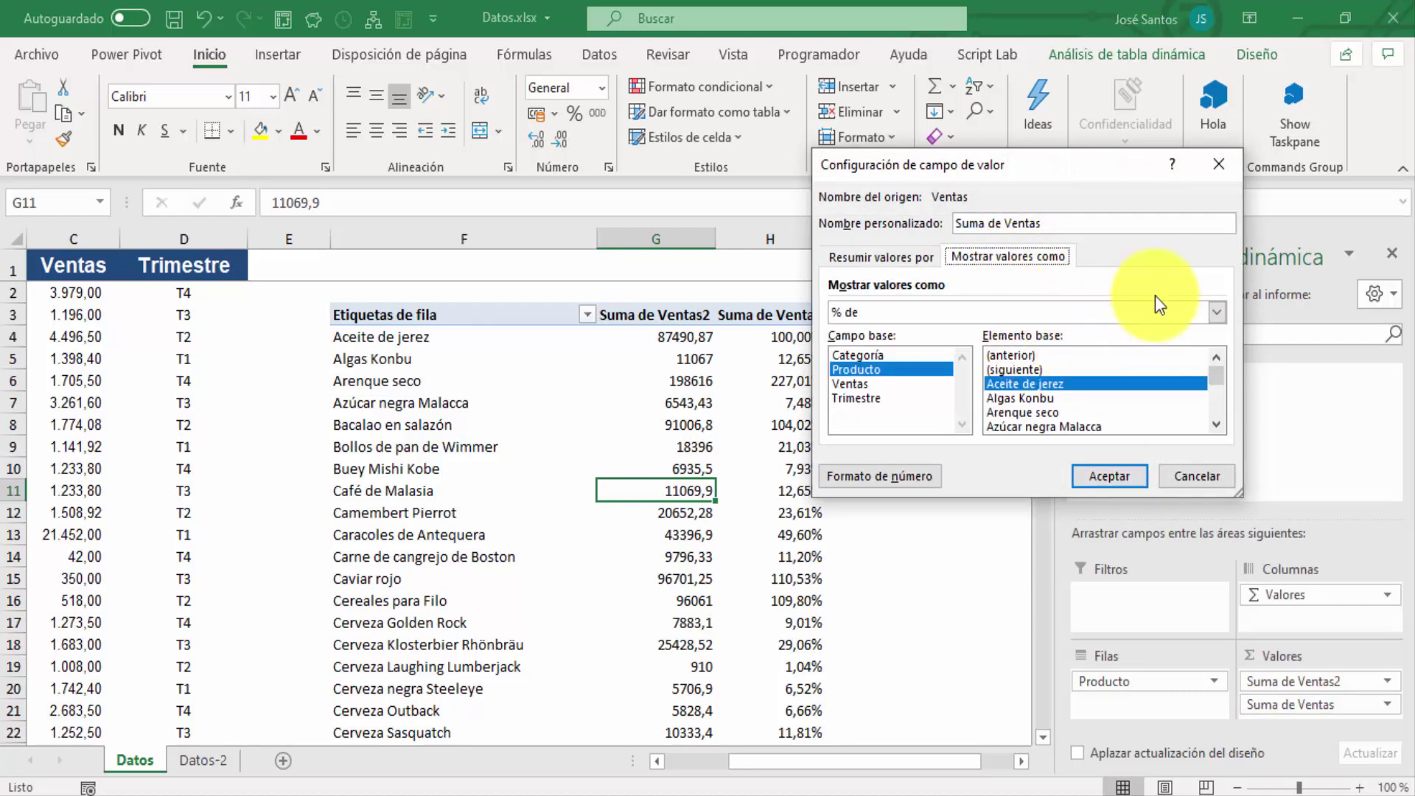
left_click(1217, 312)
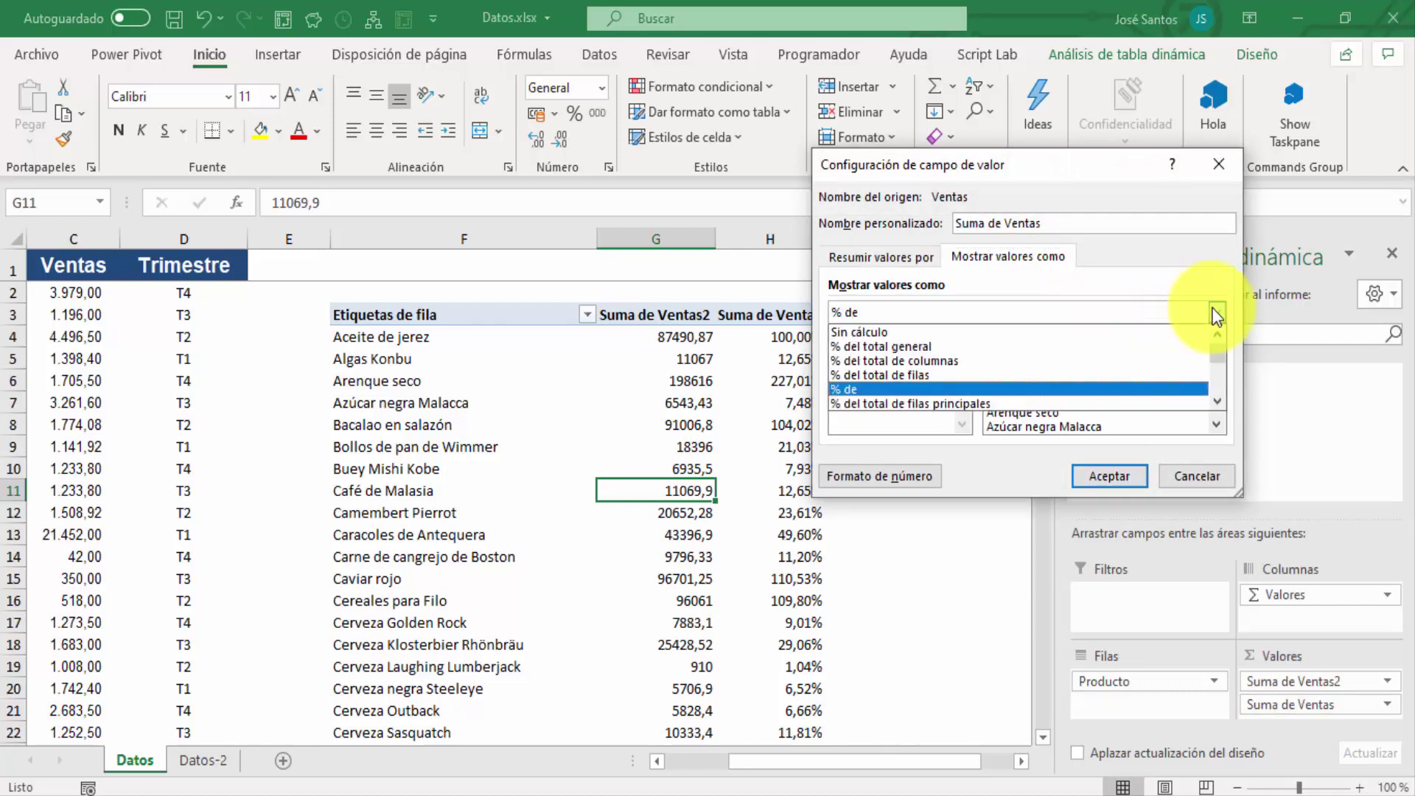
left_click(1003, 403)
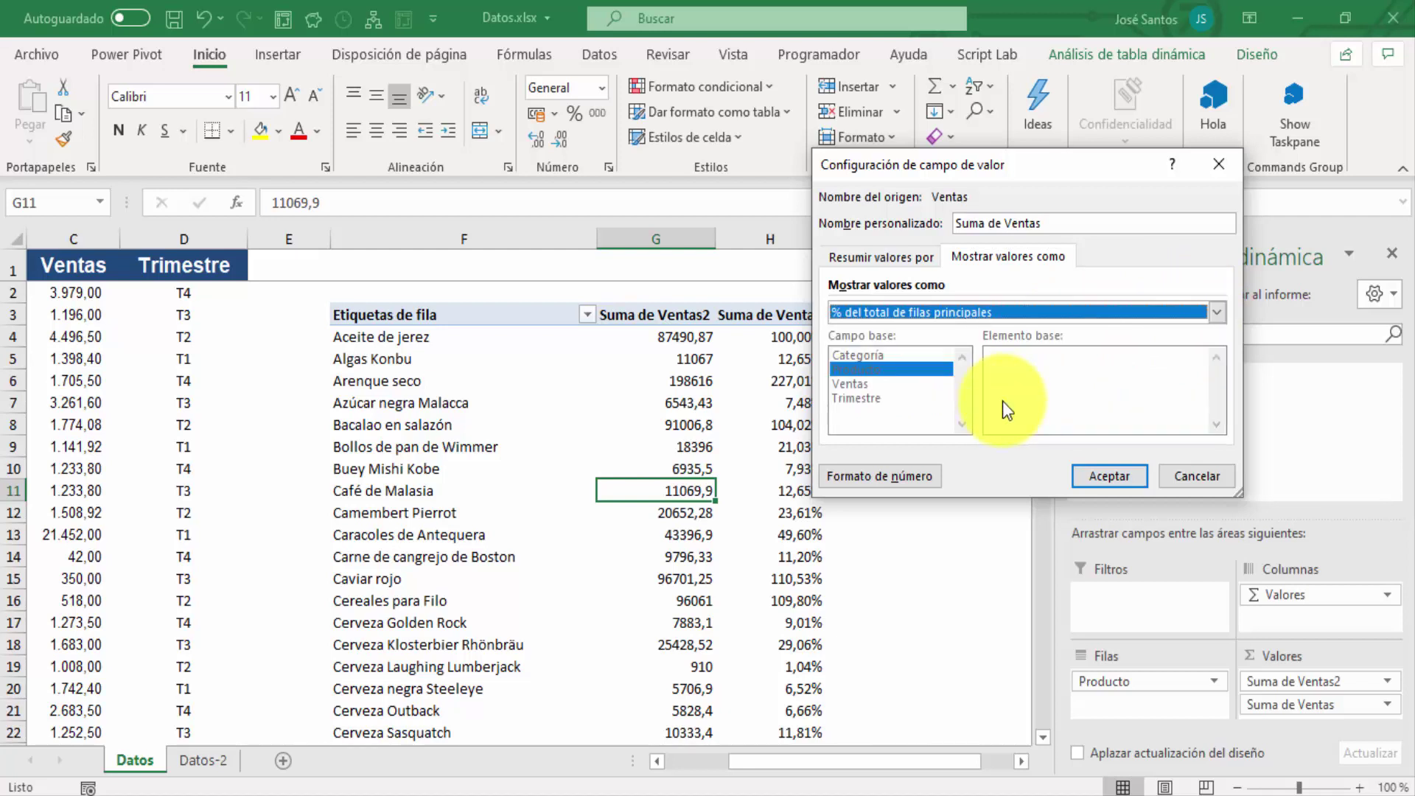
left_click(1108, 475)
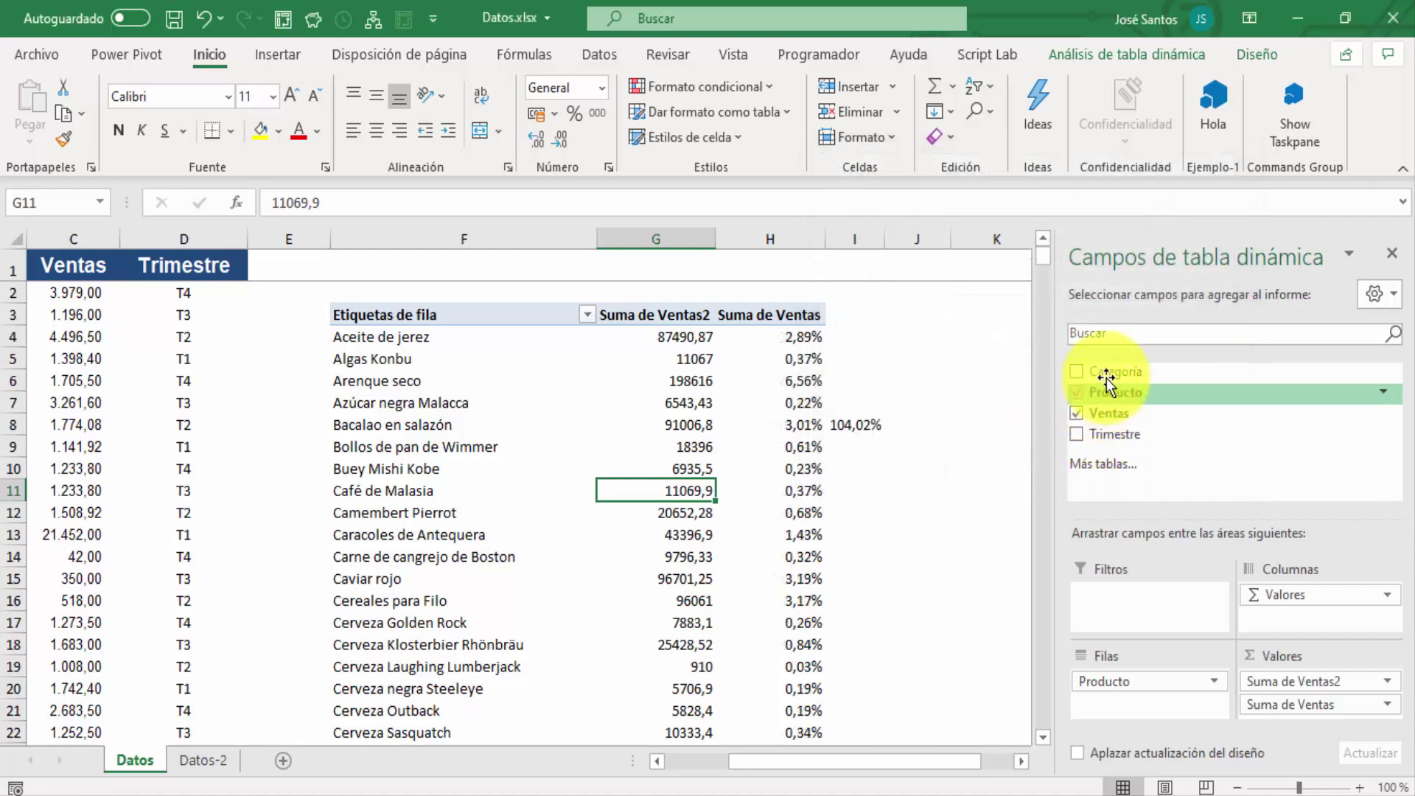
left_click_drag(1113, 369, 1118, 673)
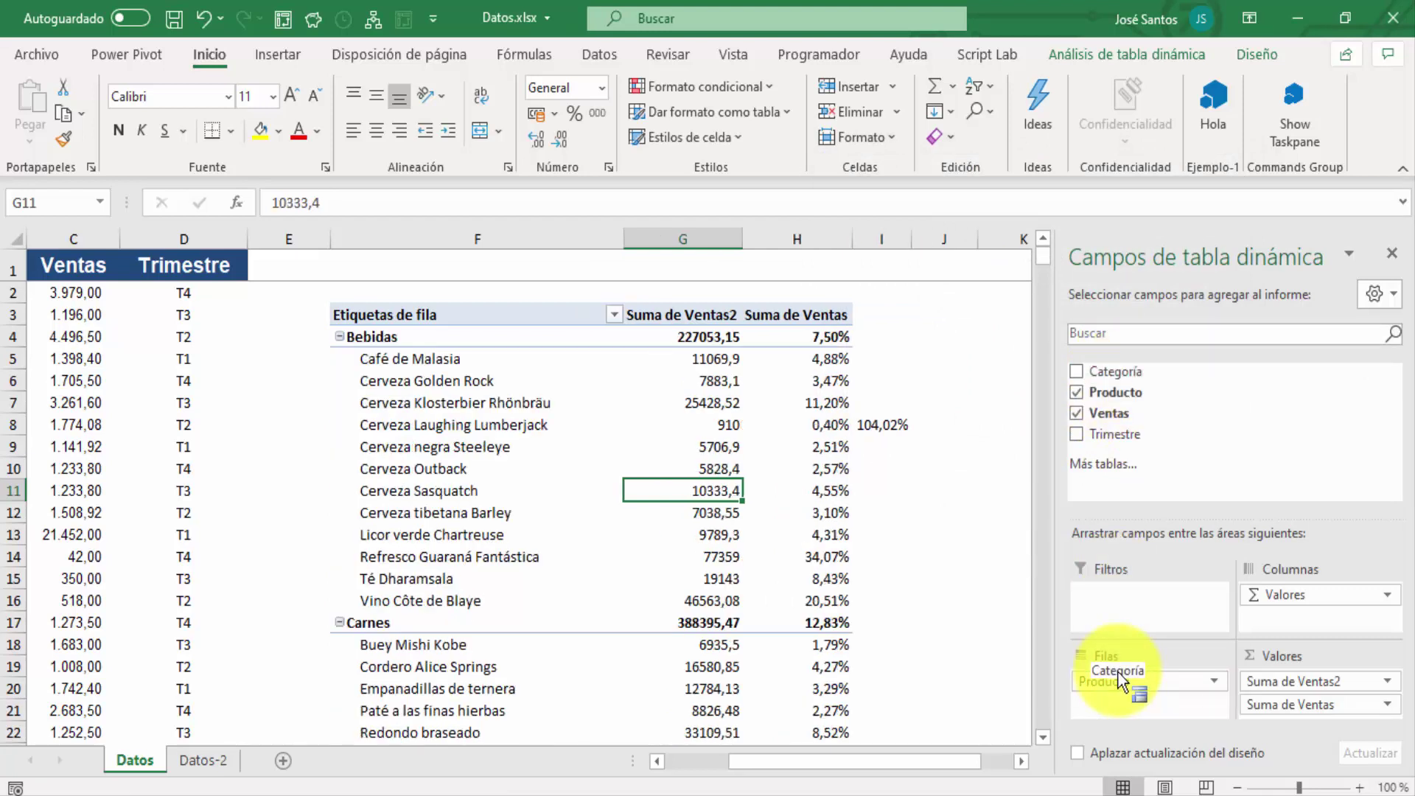
- Clear the leftover check formula from column I beside the pivot table, from I4 downward
left_click(888, 341)
key("ctrl+shift+Down")
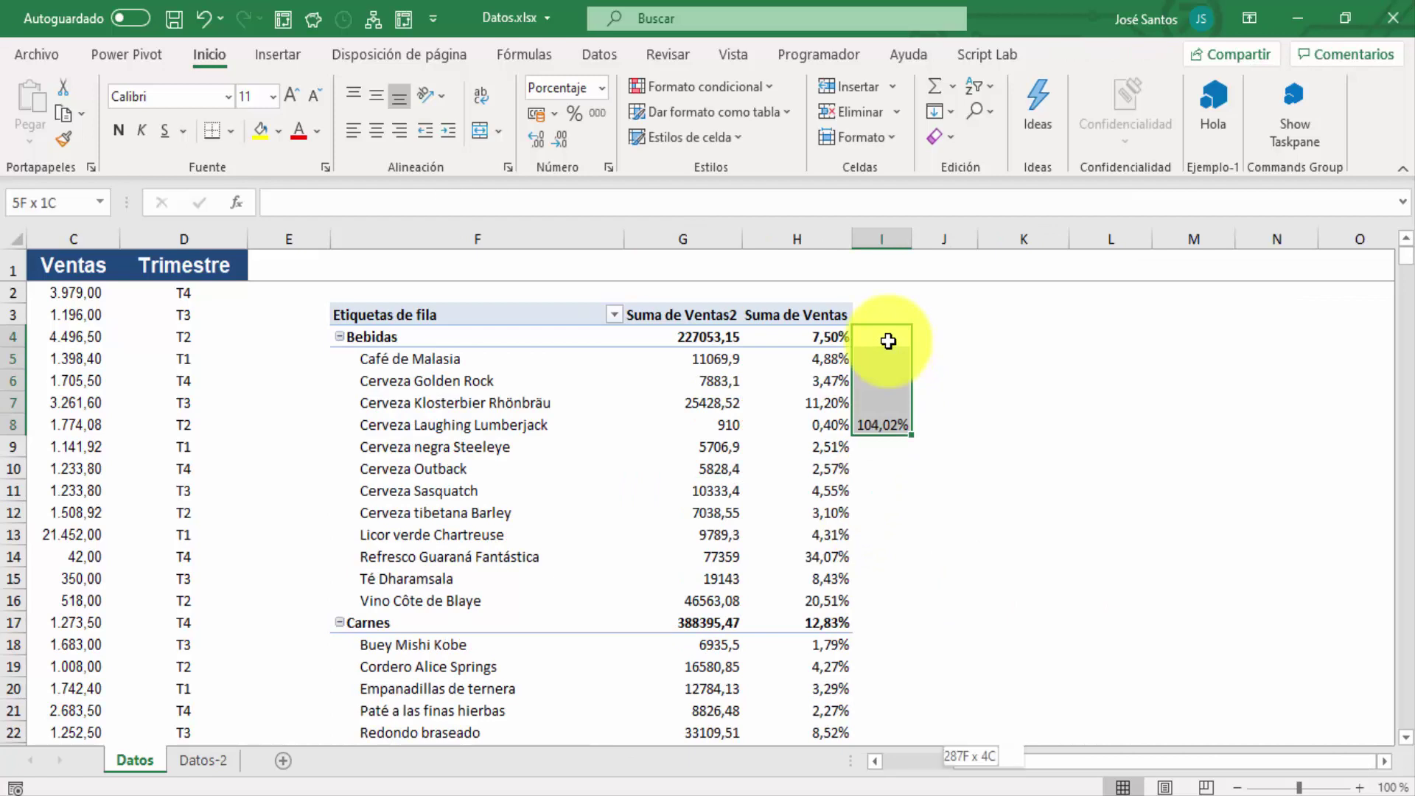
key("ctrl+shift+Down")
key("Up")
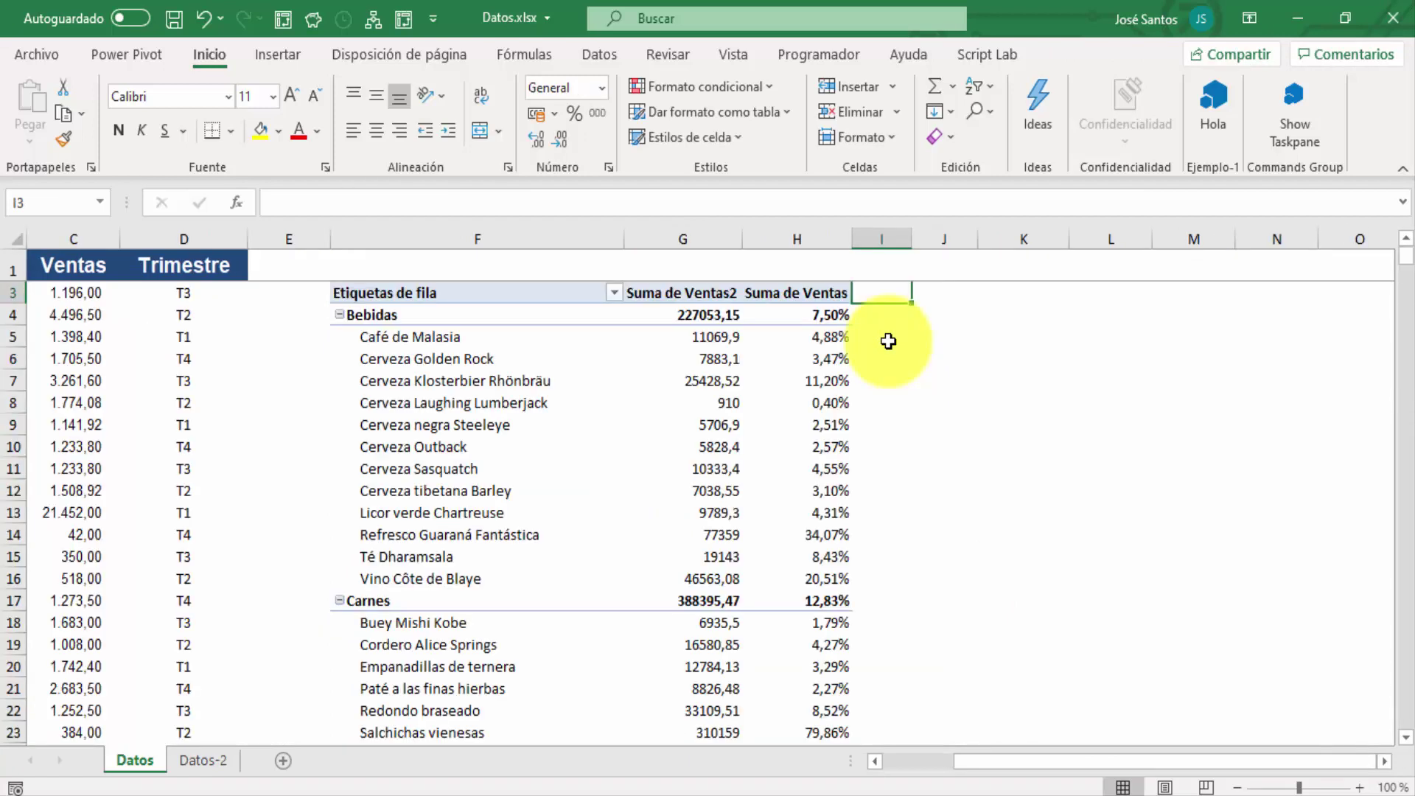
key("Down")
key("Down")
key("Down")
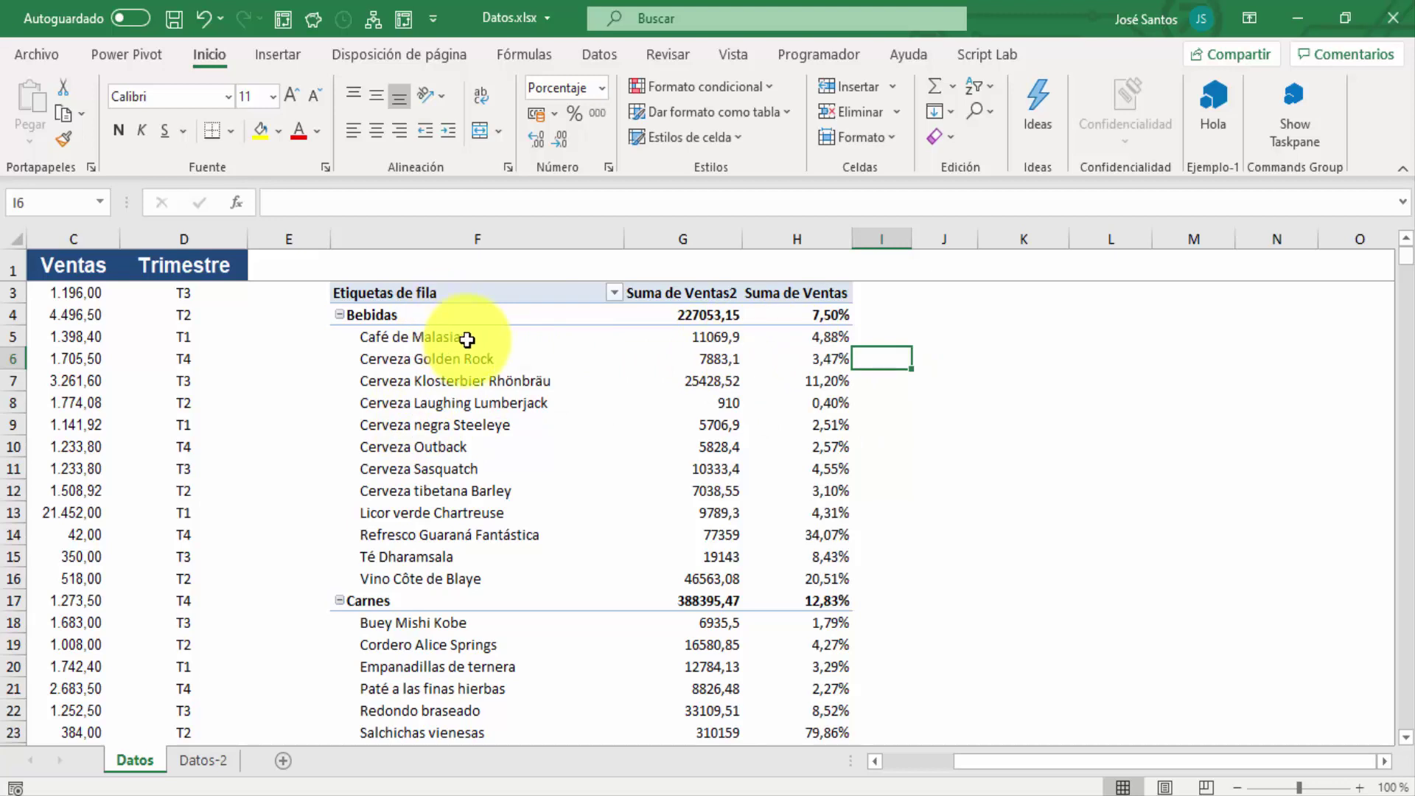
- Check the sum of the Suma de Ventas percentages for the Bebidas products in H5:H16
mouse_move(819, 340)
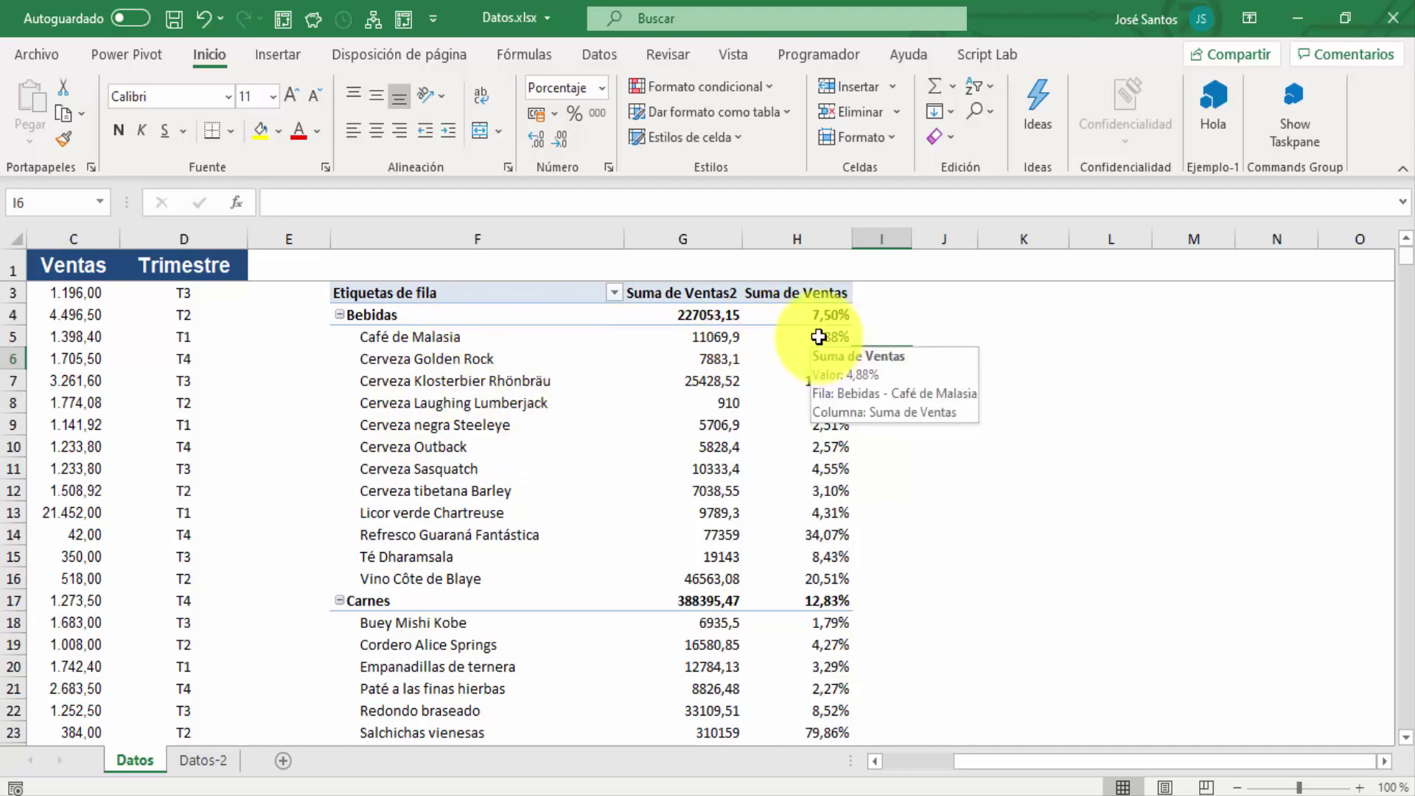
left_click(825, 338)
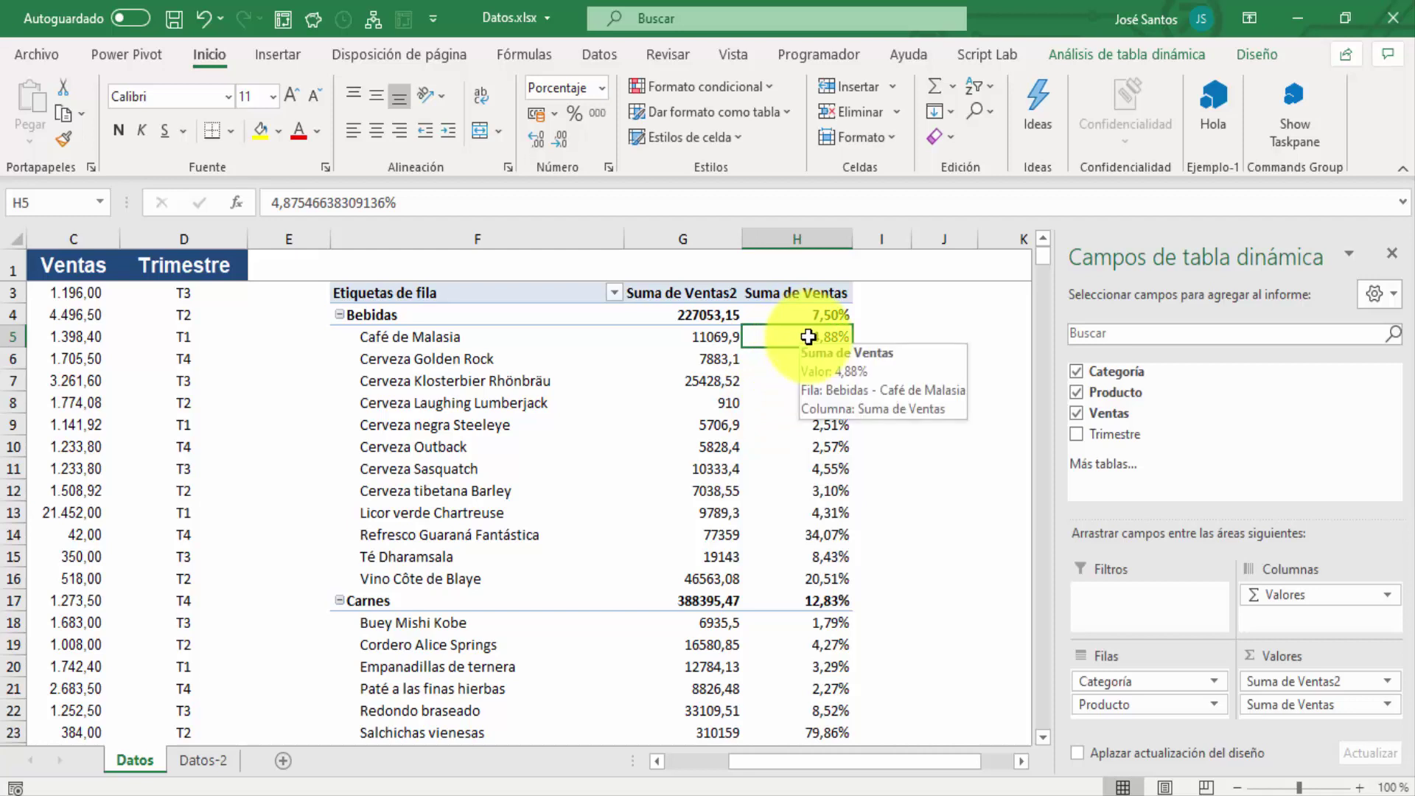
left_click_drag(808, 337, 850, 574)
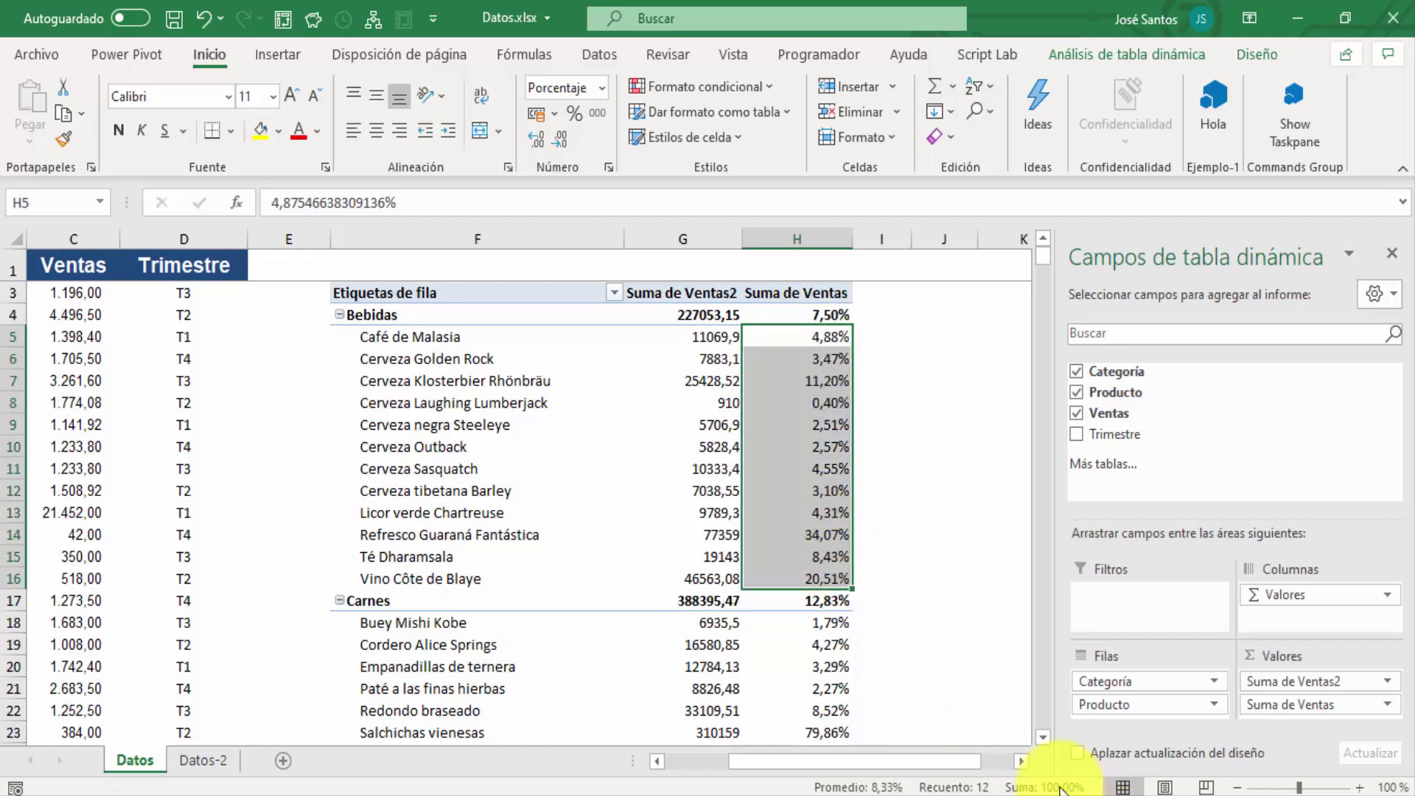
- Check the sum of the Suma de Ventas percentages for the Carnes products in H18:H23
left_click(812, 622)
key("shift+Down")
key("shift+Down")
key("shift+Down")
key("shift+Down")
key("shift+Down")
key("shift+Down")
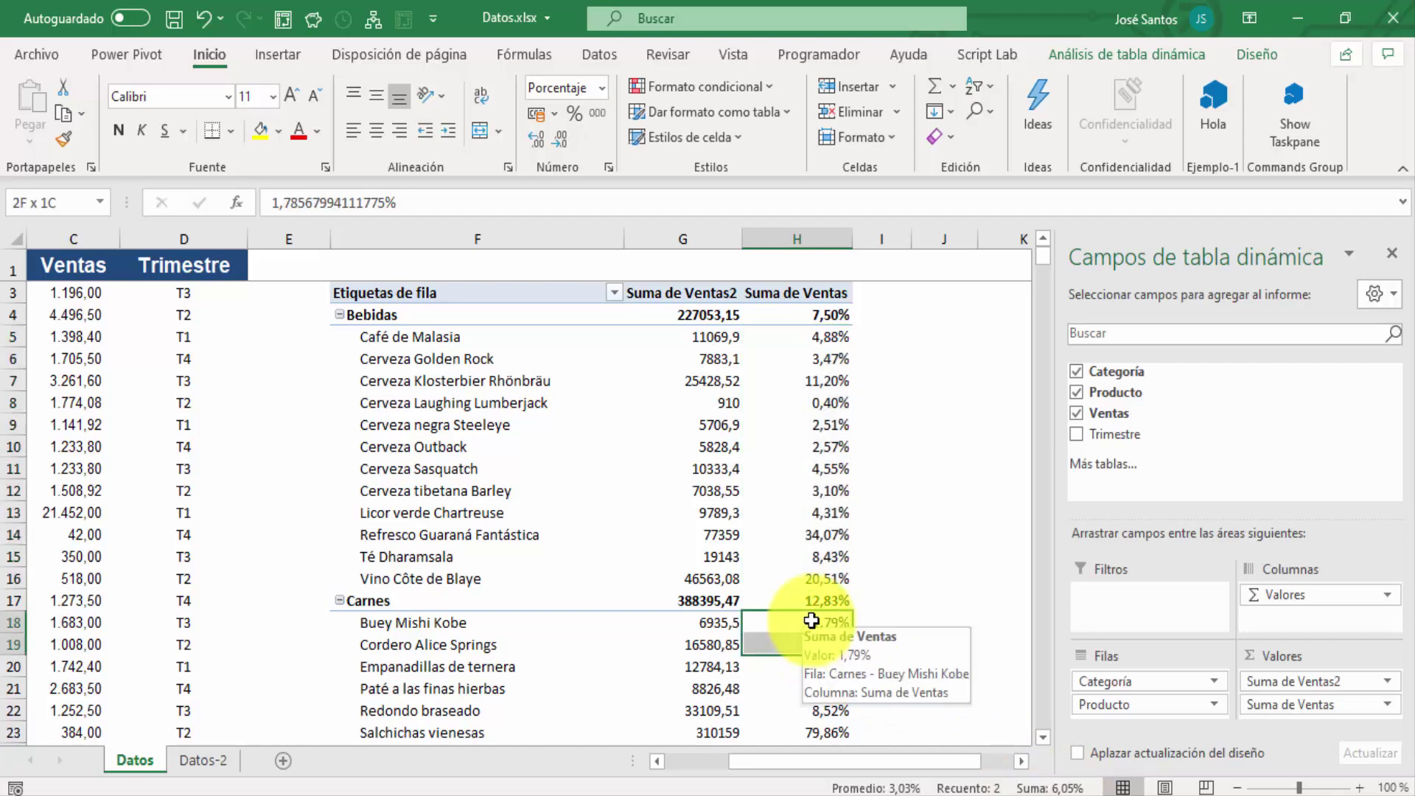
key("shift+Up")
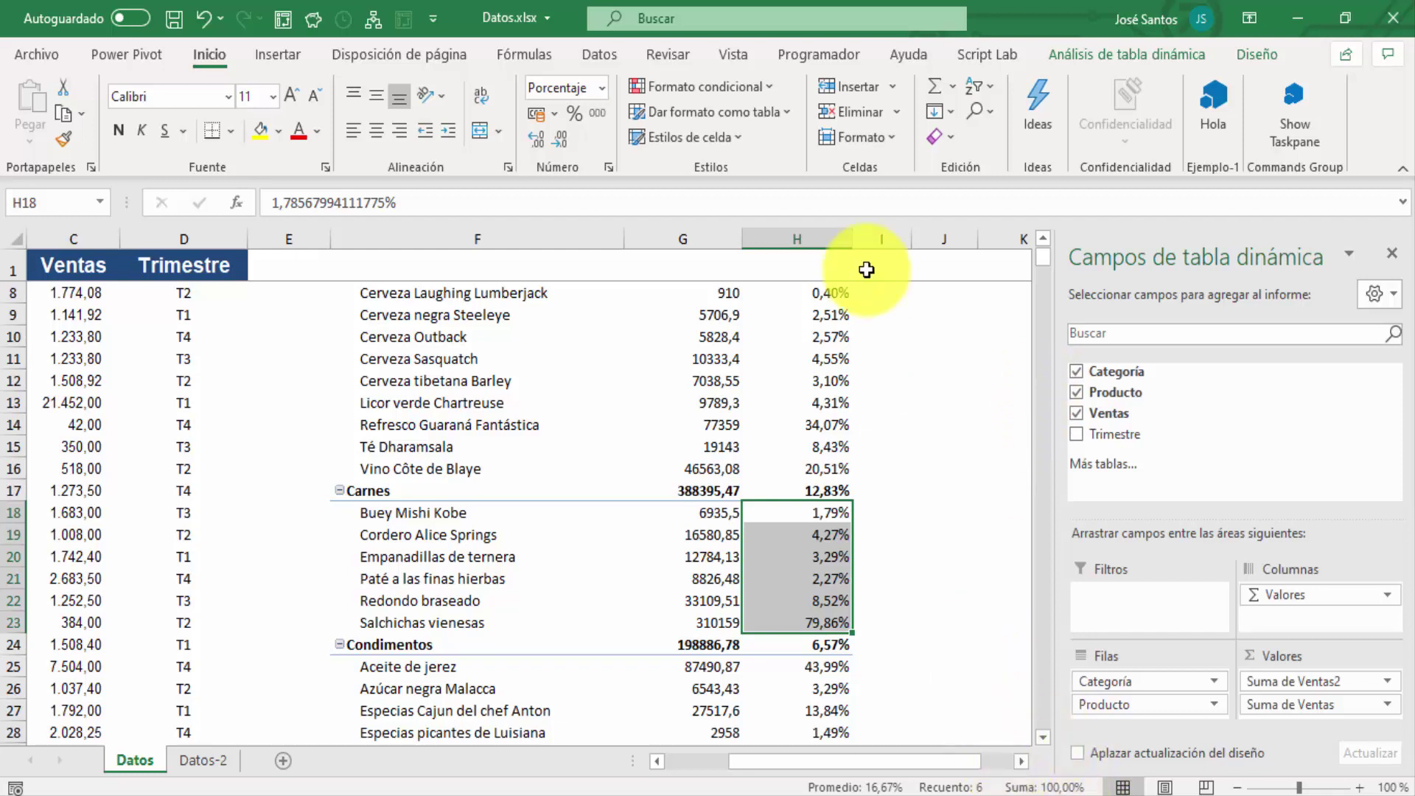
- Review the Bebidas percentage and the Café de Malasia percentage at the start of the pivot table
key("Up")
key("Up")
key("Up")
key("Up")
key("Up")
key("Up")
key("Up")
key("Up")
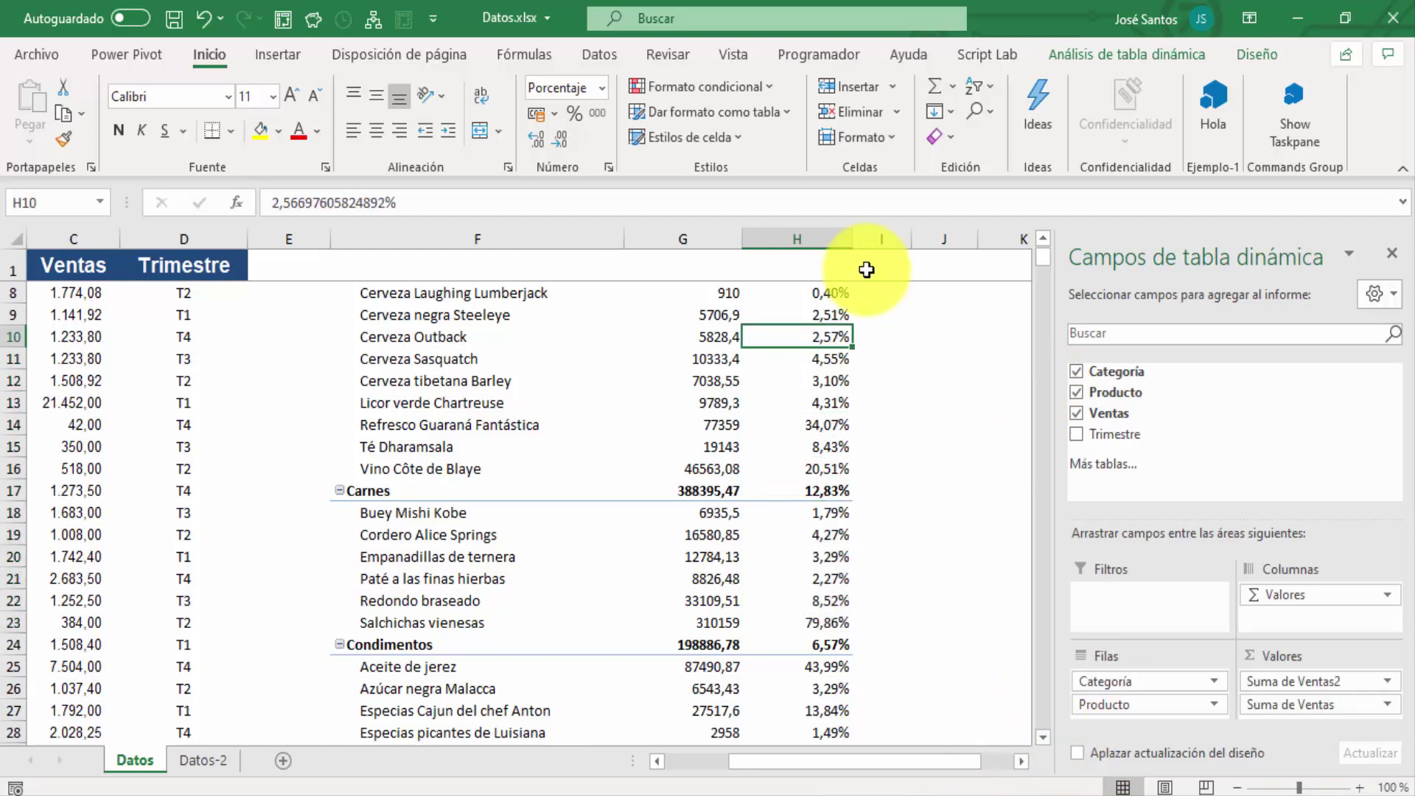
key("Up")
key("Up")
key("Up")
key("Up")
key("Up")
key("Up")
key("Up")
key("Up")
key("Up")
key("Down")
key("Down")
key("Down")
key("Down")
key("Down")
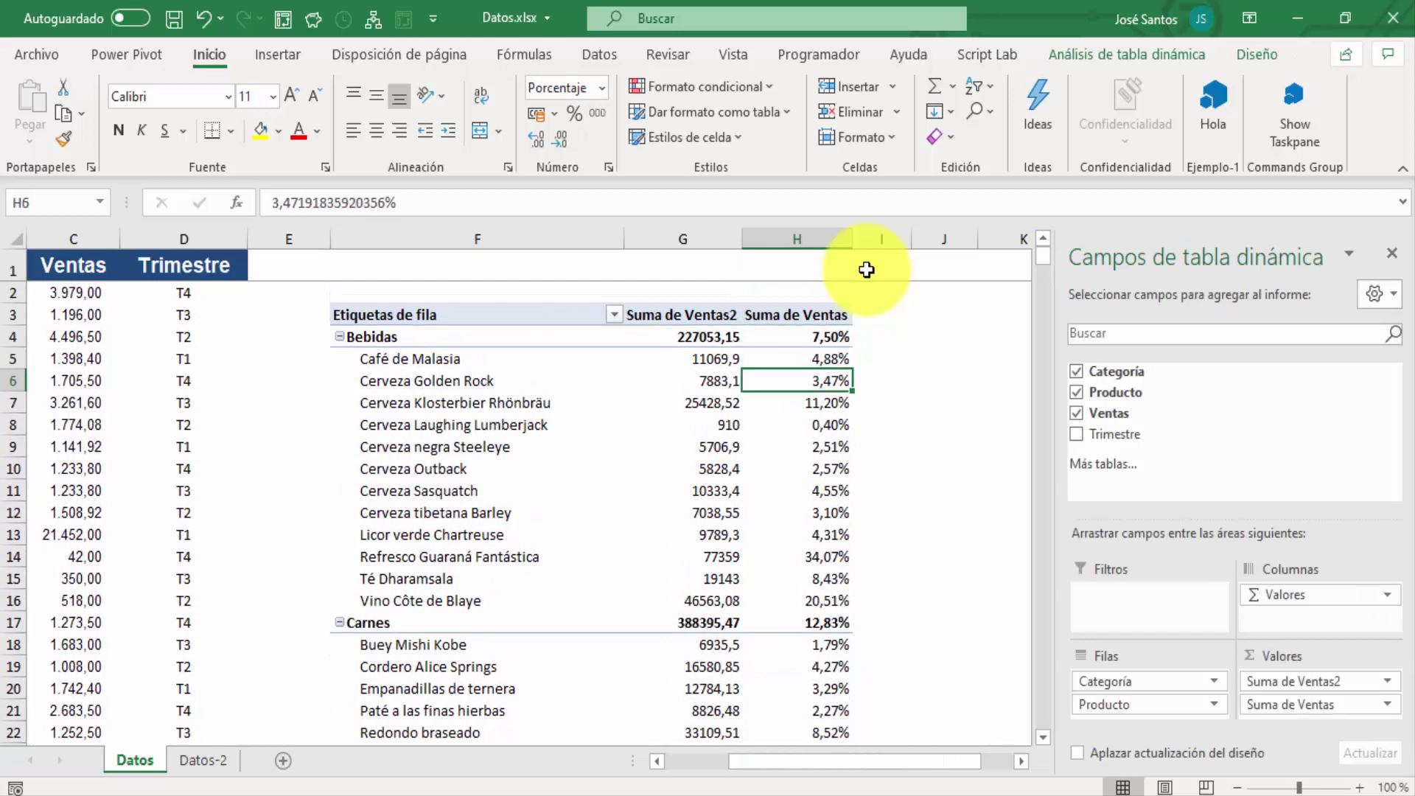
mouse_move(827, 359)
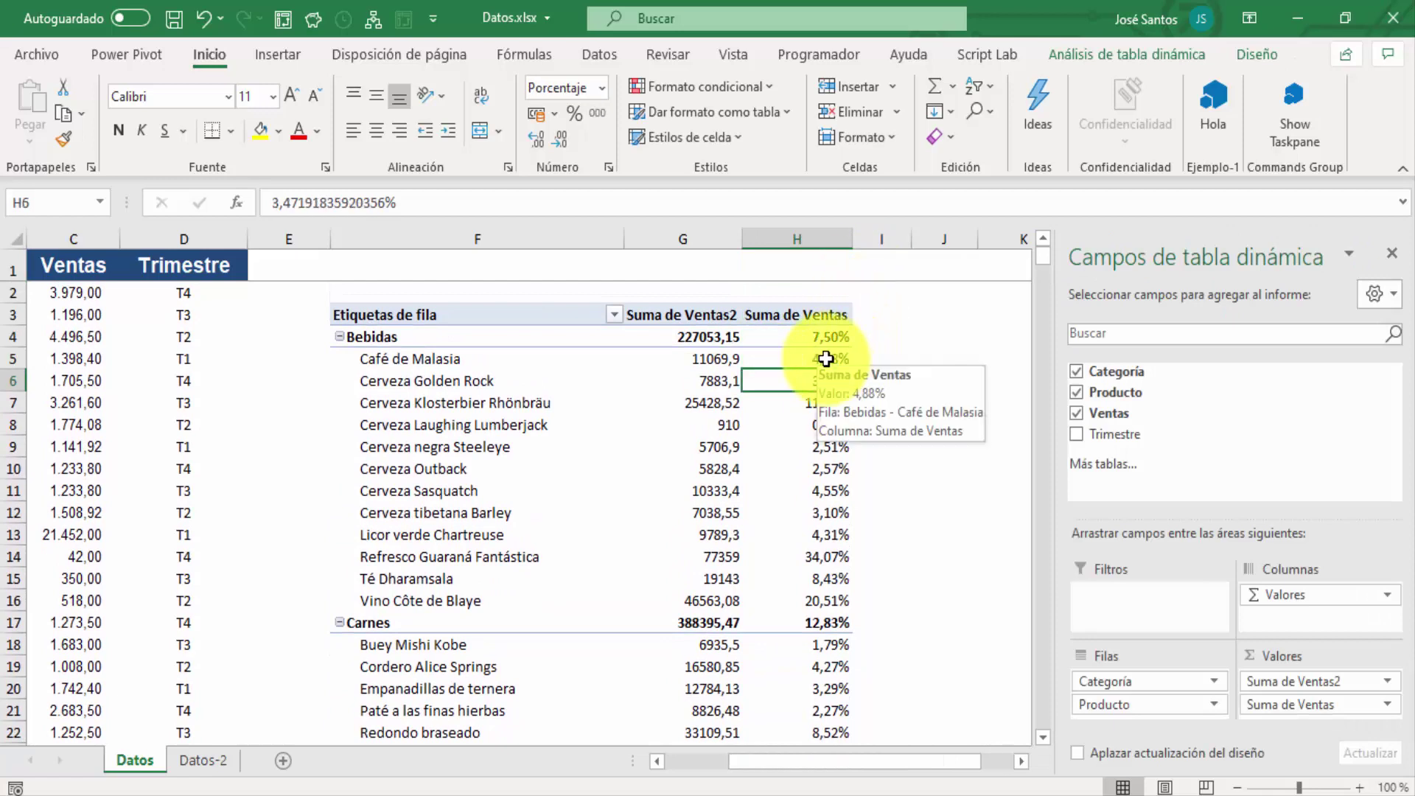
- Collapse all the categories in the pivot table's row field, starting from Bebidas, and select the Bebidas percentage
left_click(468, 338)
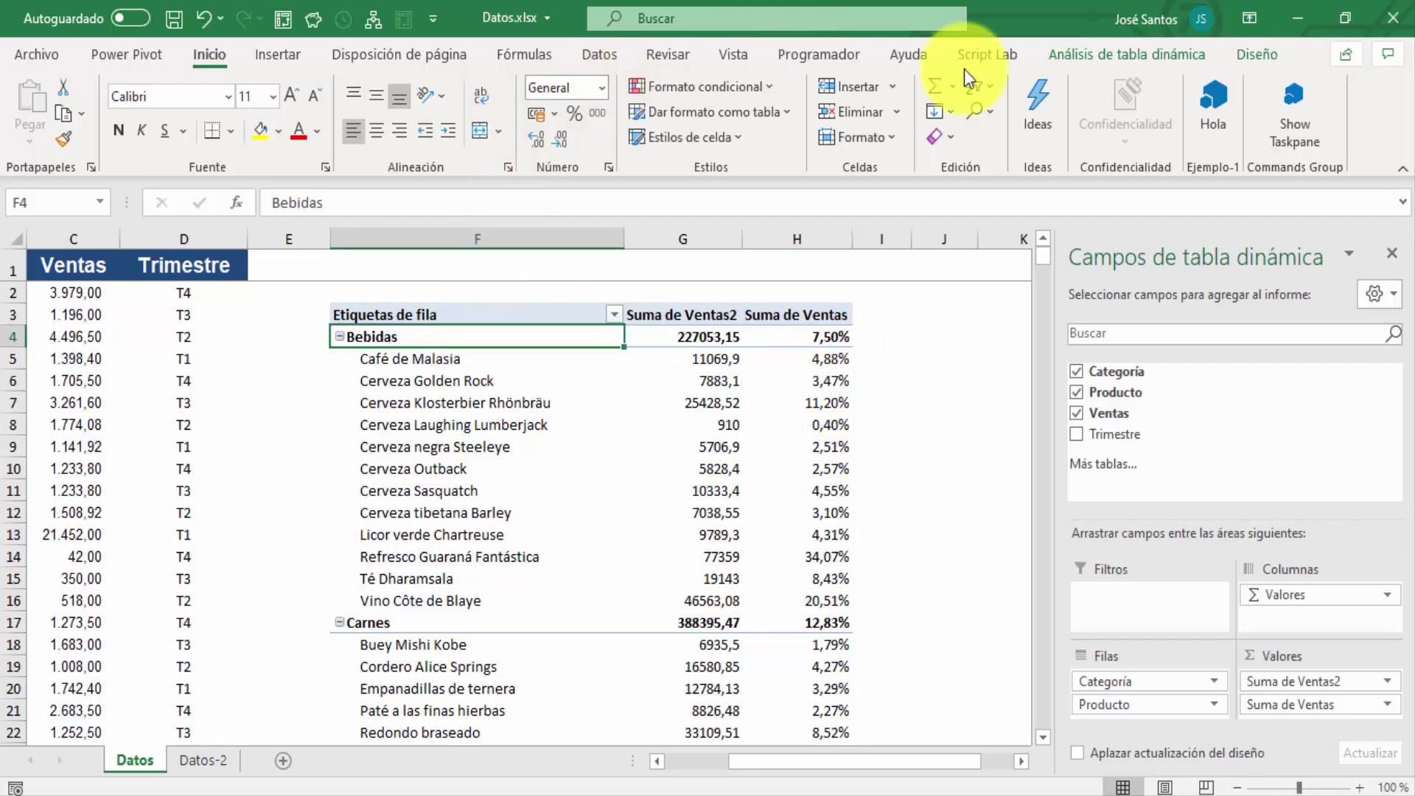
left_click(1132, 56)
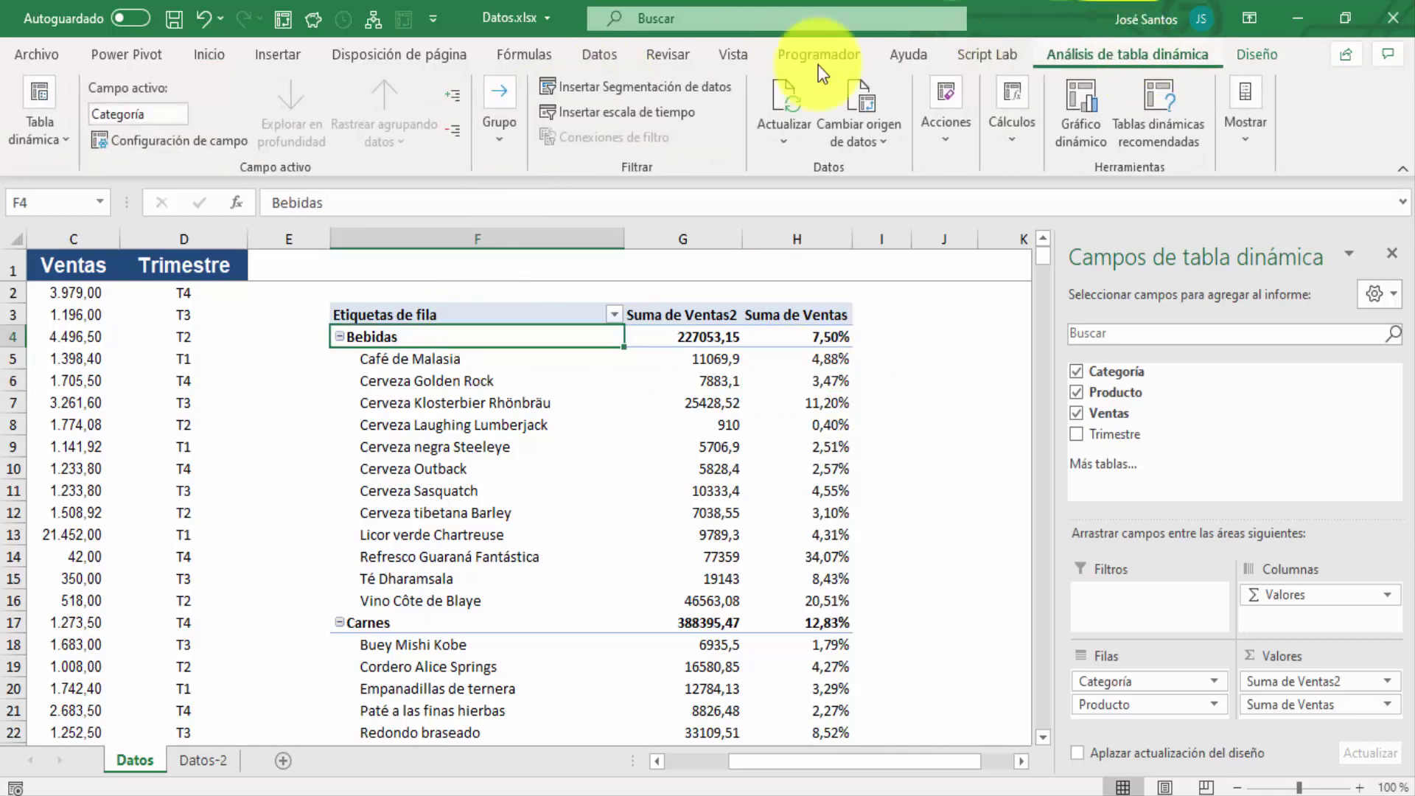
left_click(457, 133)
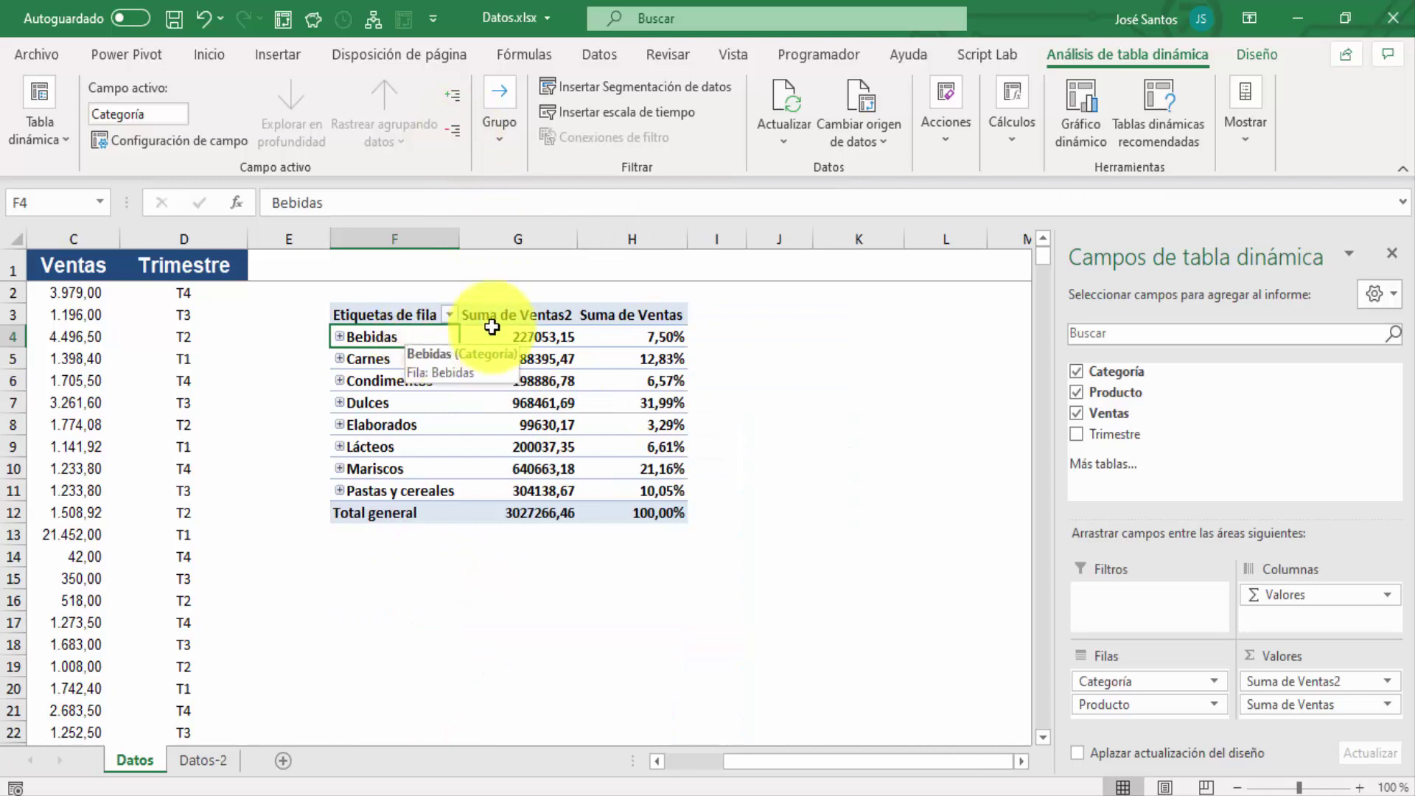
left_click(643, 332)
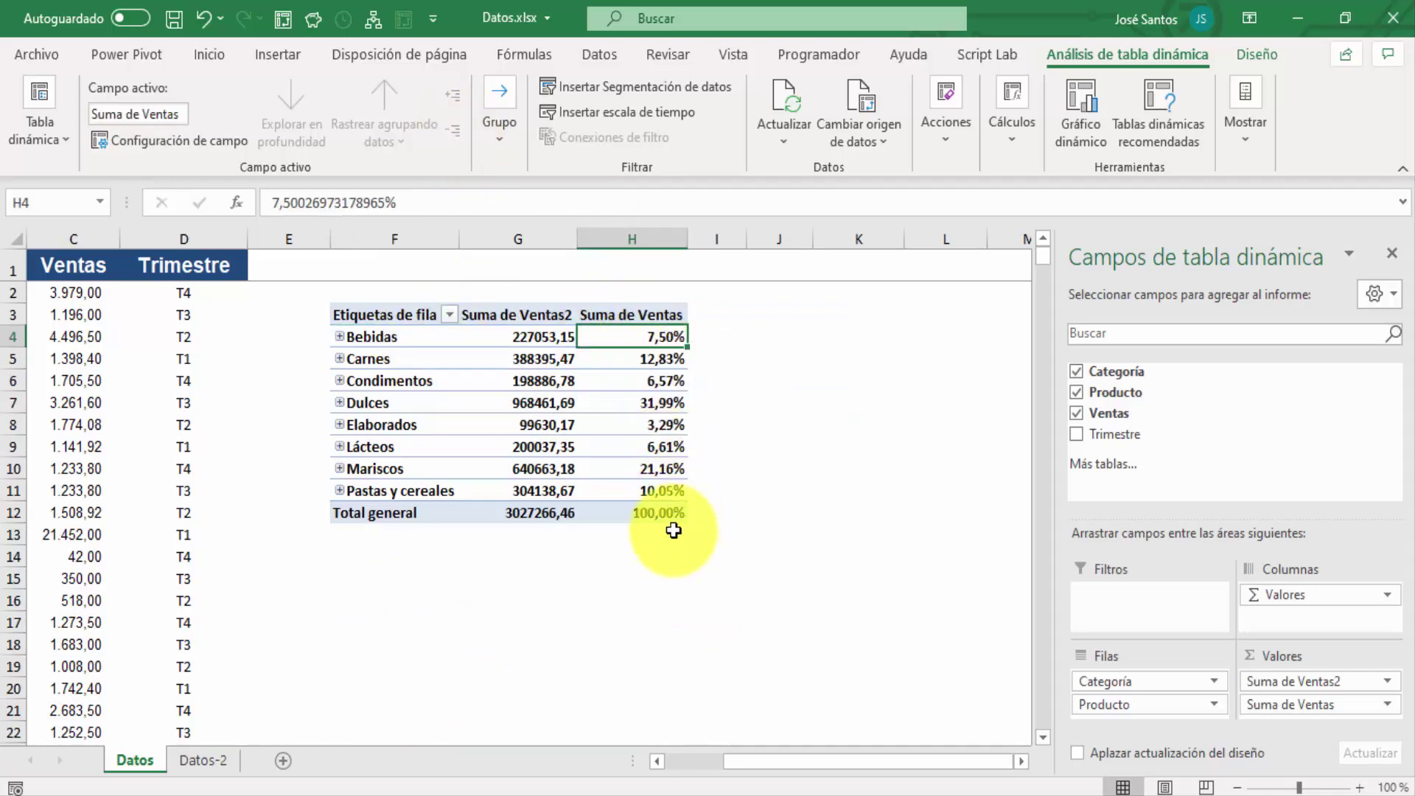
- Expand Condimentos, check the sum of its products' Suma de Ventas percentages in H7:H19, and collapse the category again
left_click(340, 381)
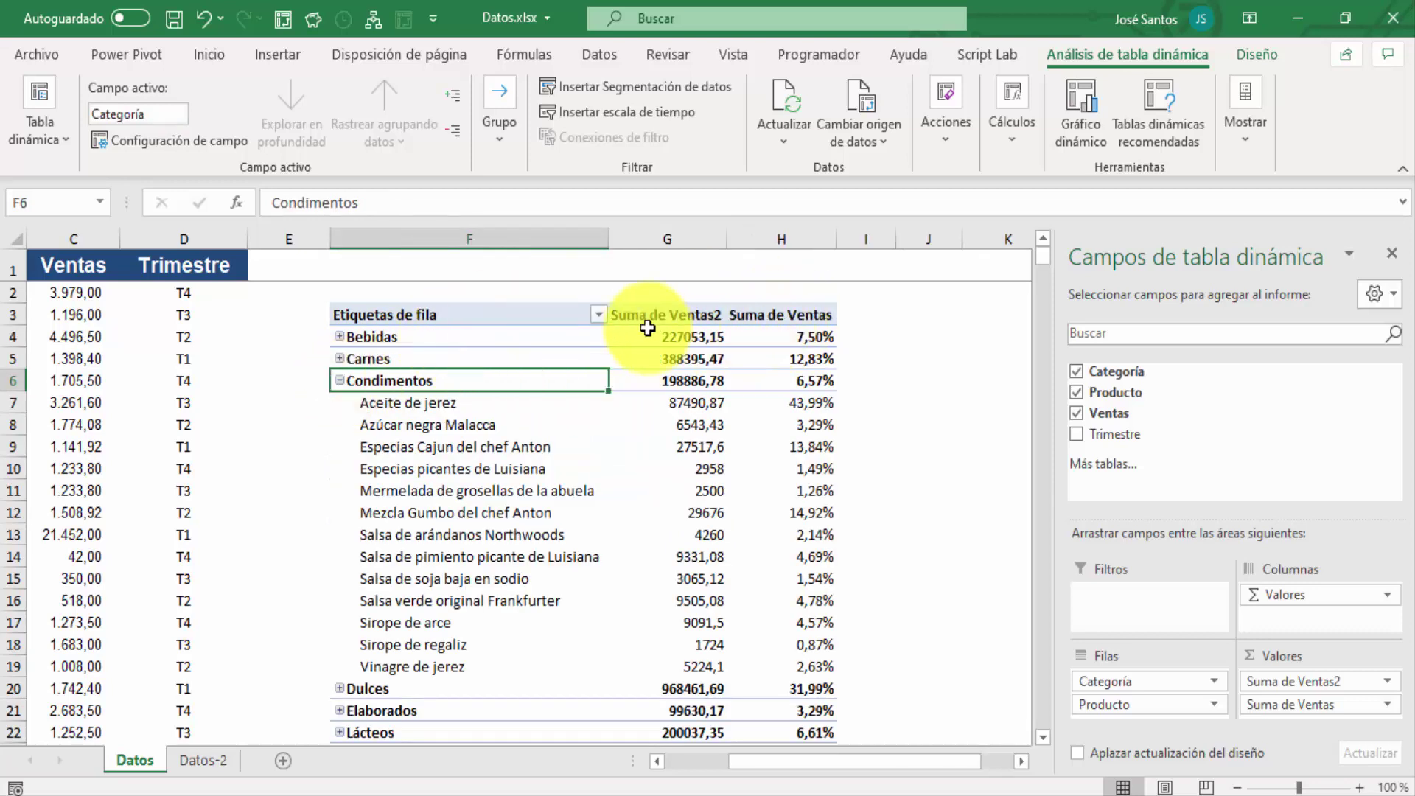
left_click(791, 330)
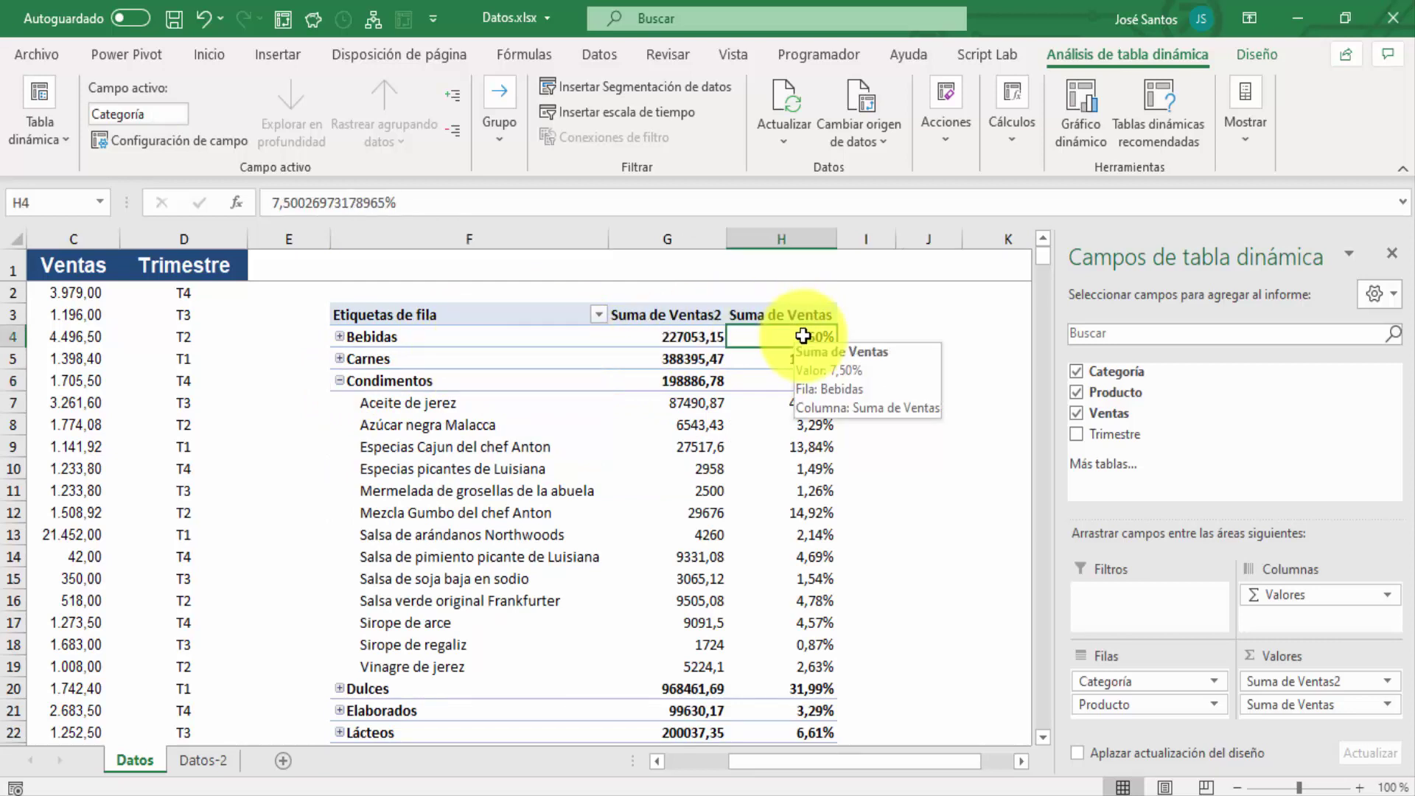
left_click(807, 359)
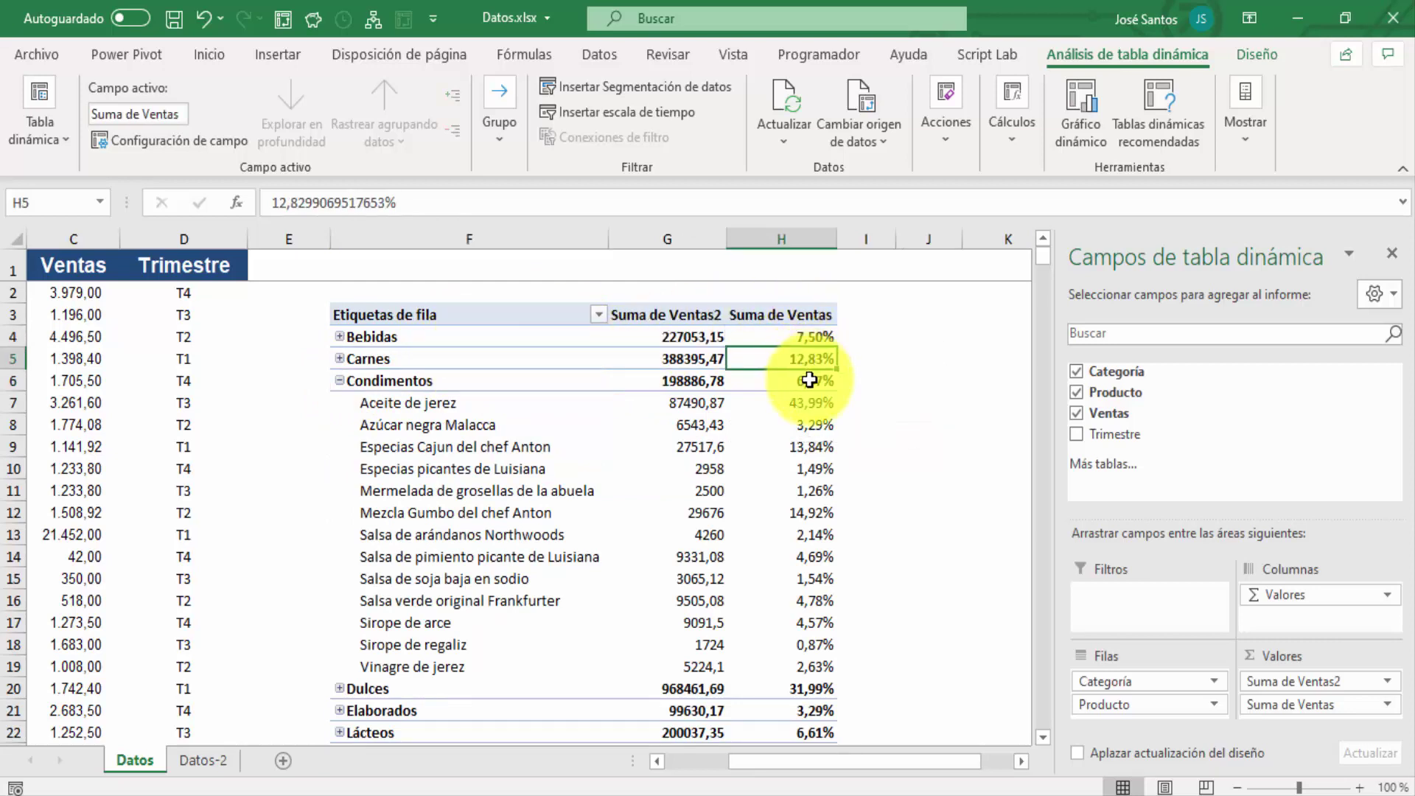
left_click(810, 380)
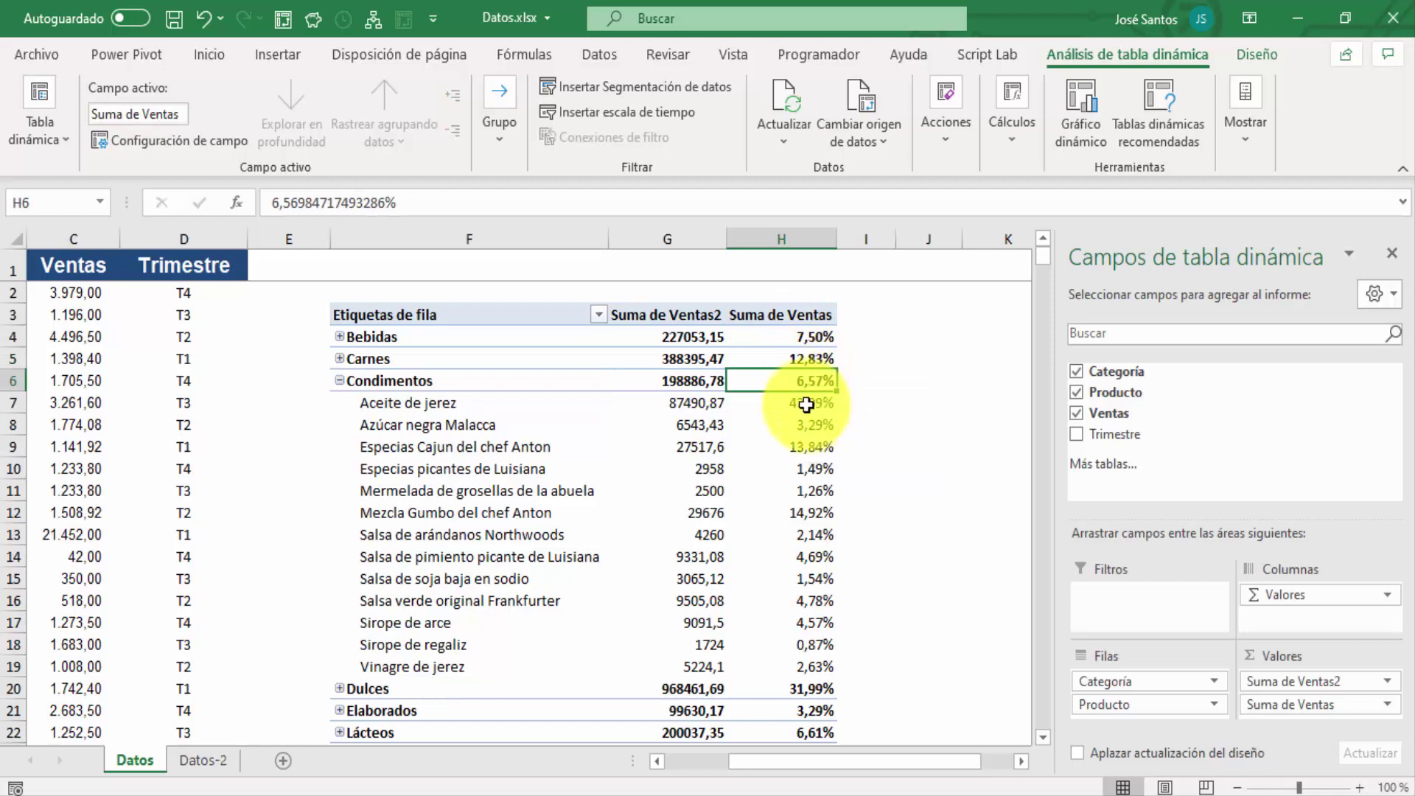
left_click_drag(814, 402, 815, 665)
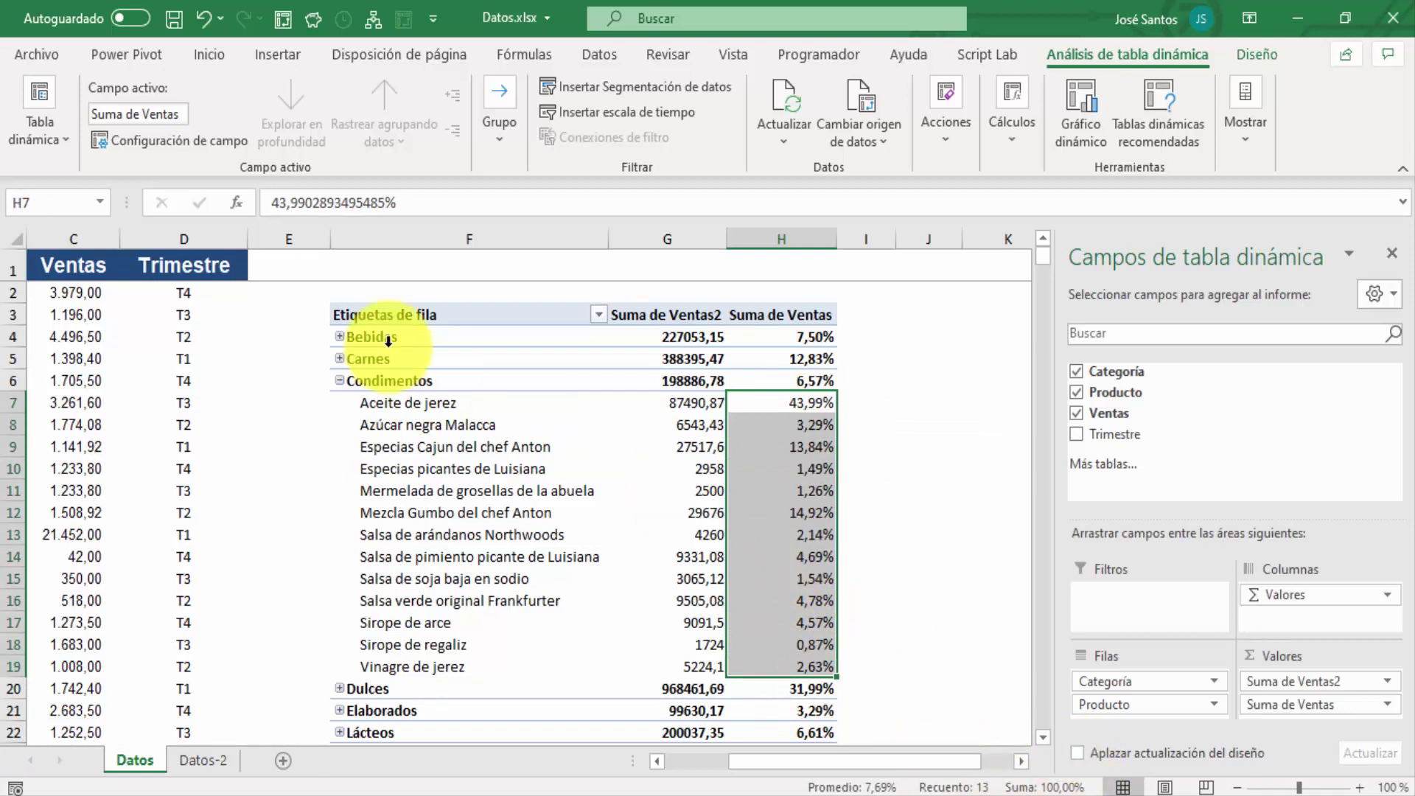
left_click(340, 382)
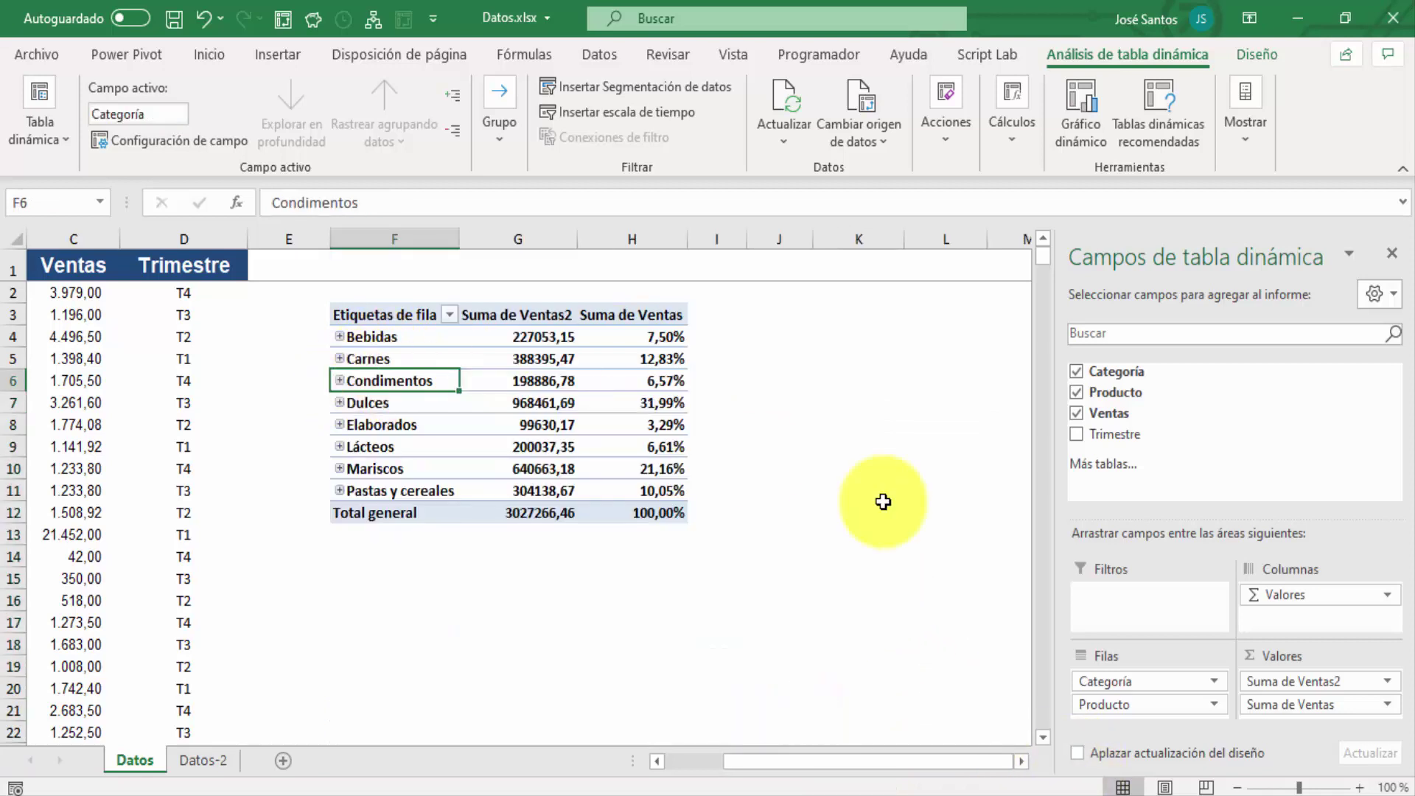
- Show the Suma de Ventas values as "% del total principal" with Producto as the base field
left_click(1294, 706)
left_click(1242, 674)
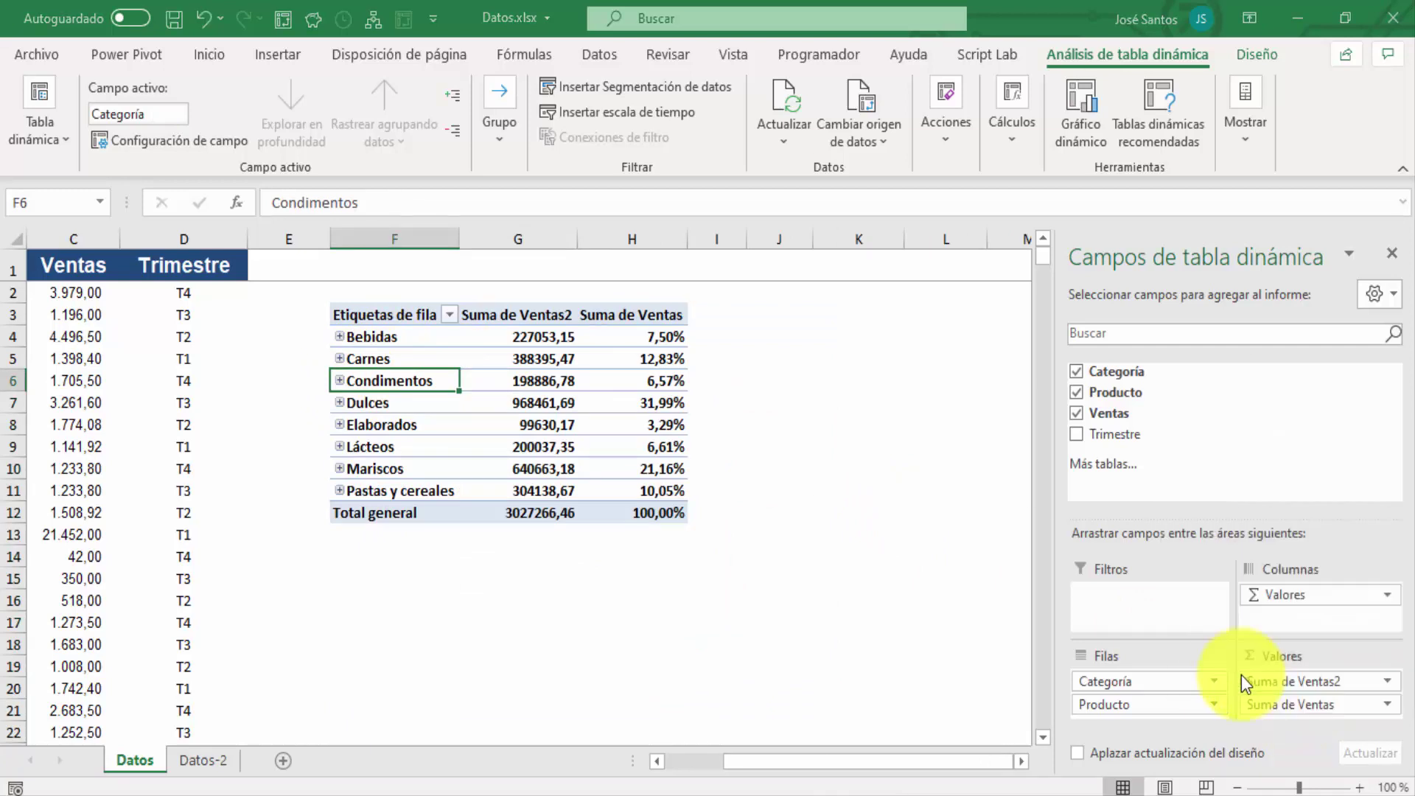
left_click(1024, 256)
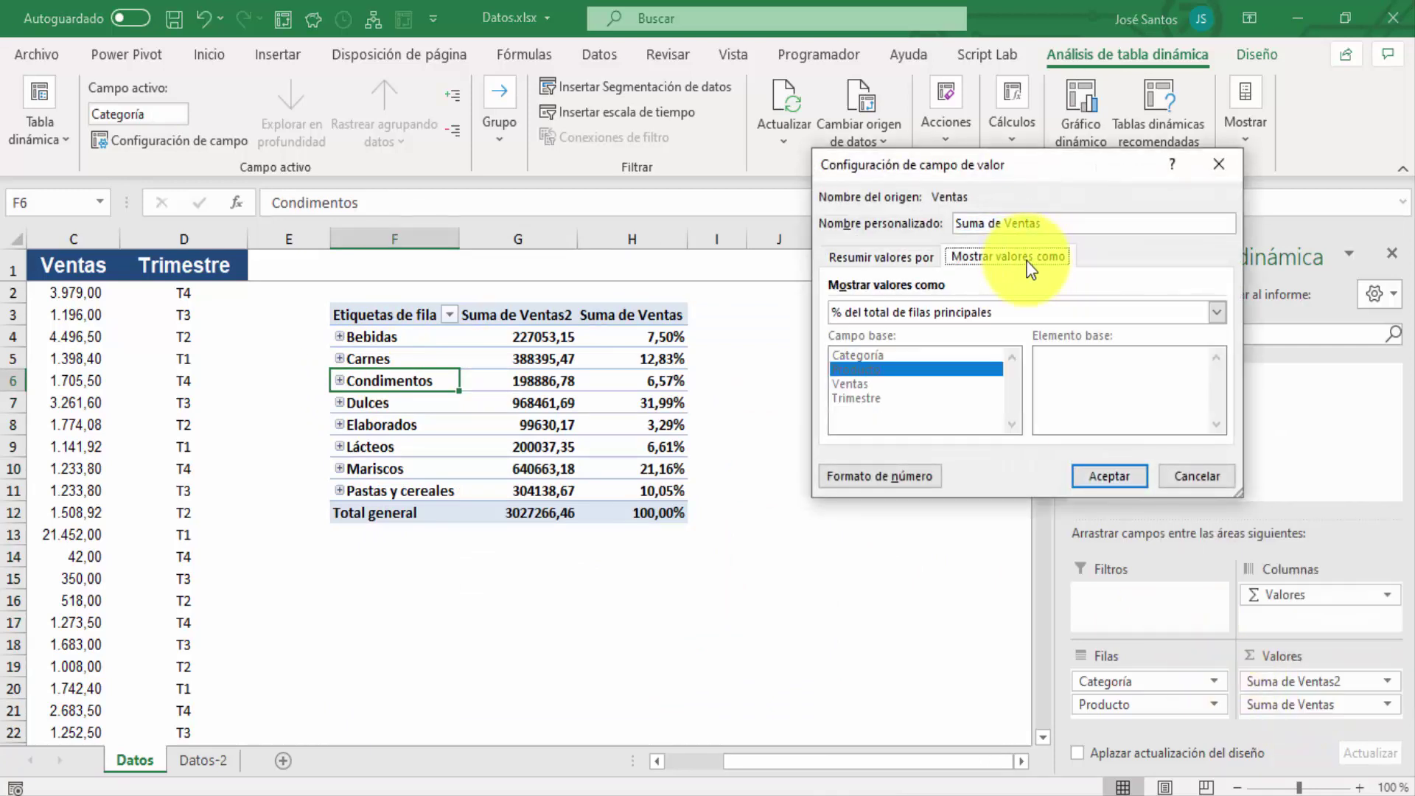
left_click(1074, 311)
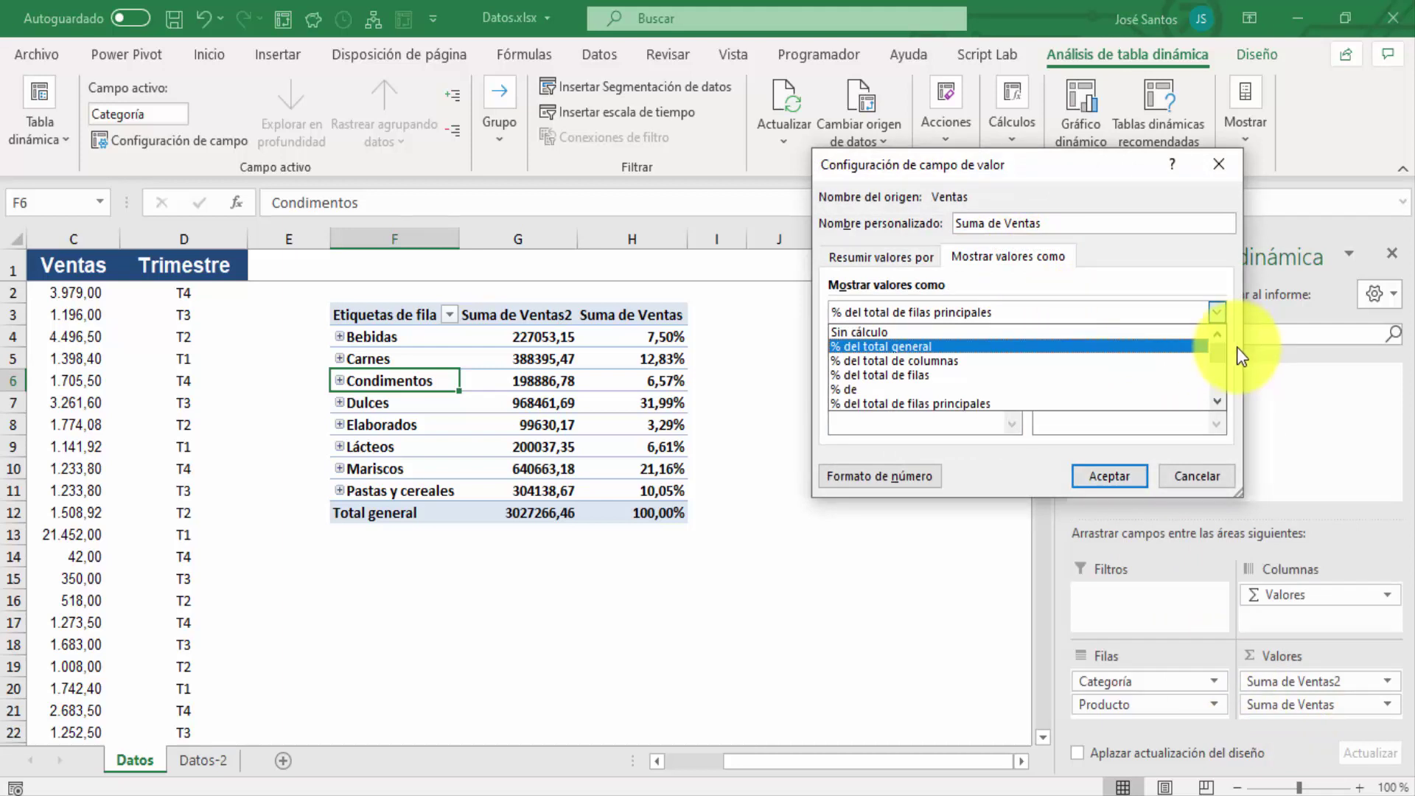
left_click(1223, 406)
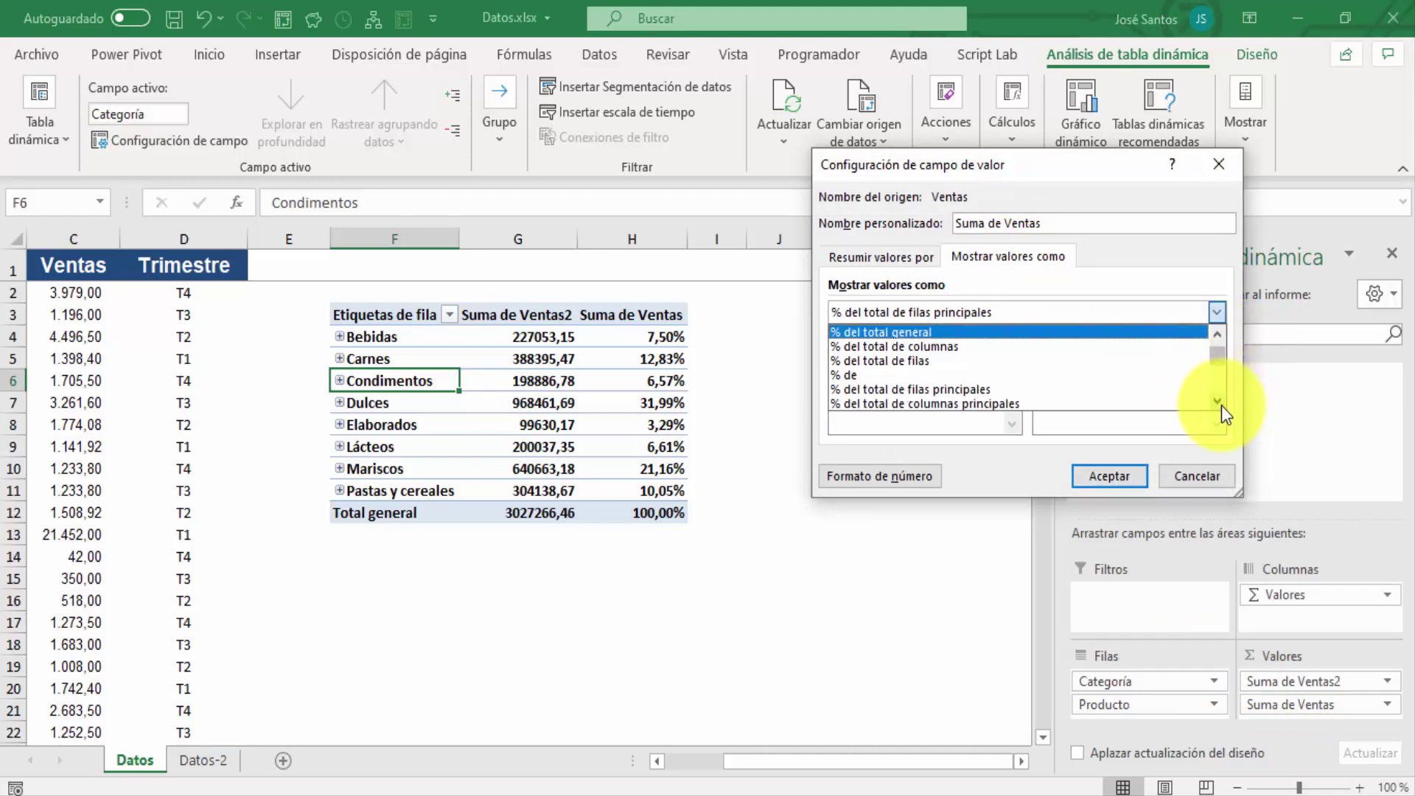
left_click(1222, 405)
left_click(1222, 405)
left_click(1222, 405)
left_click(1222, 405)
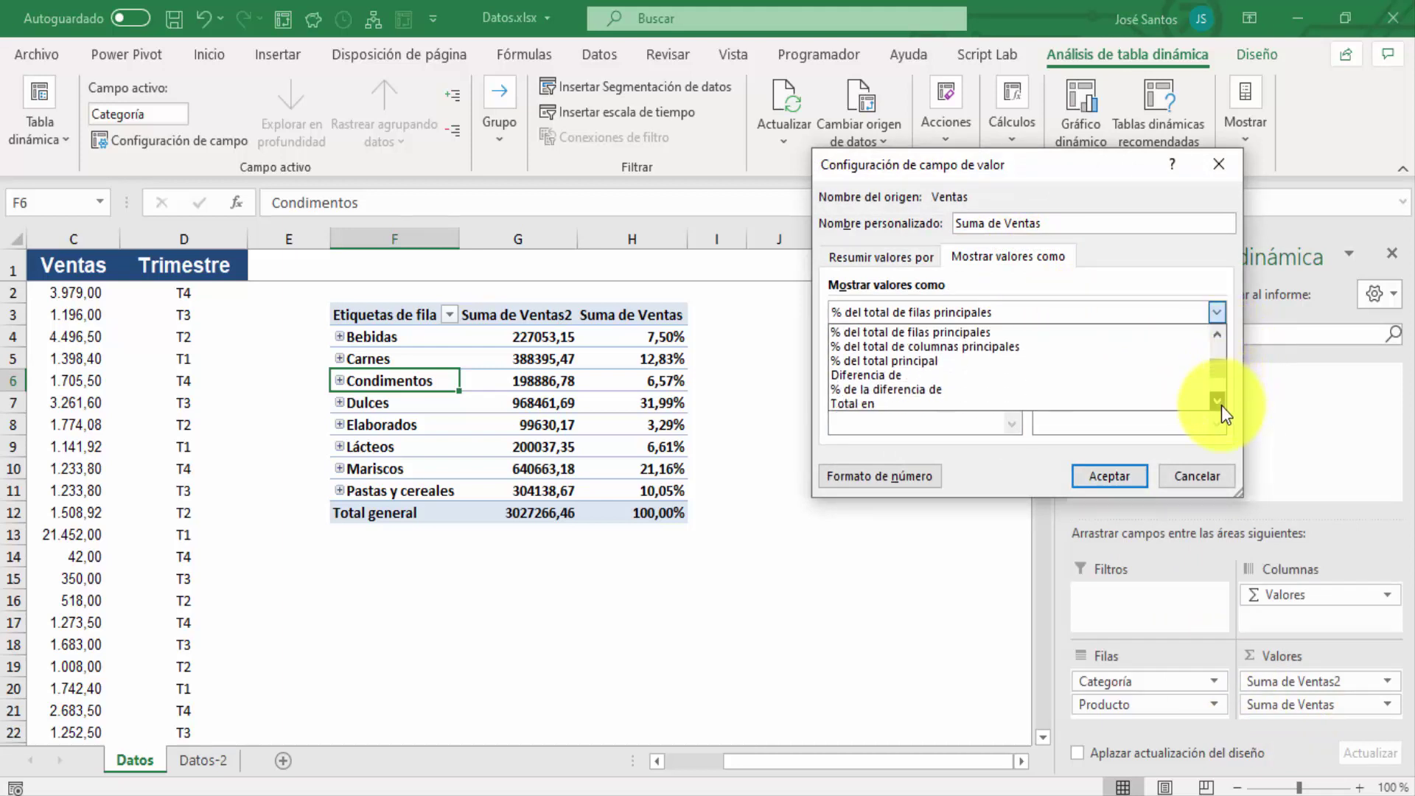
left_click(935, 360)
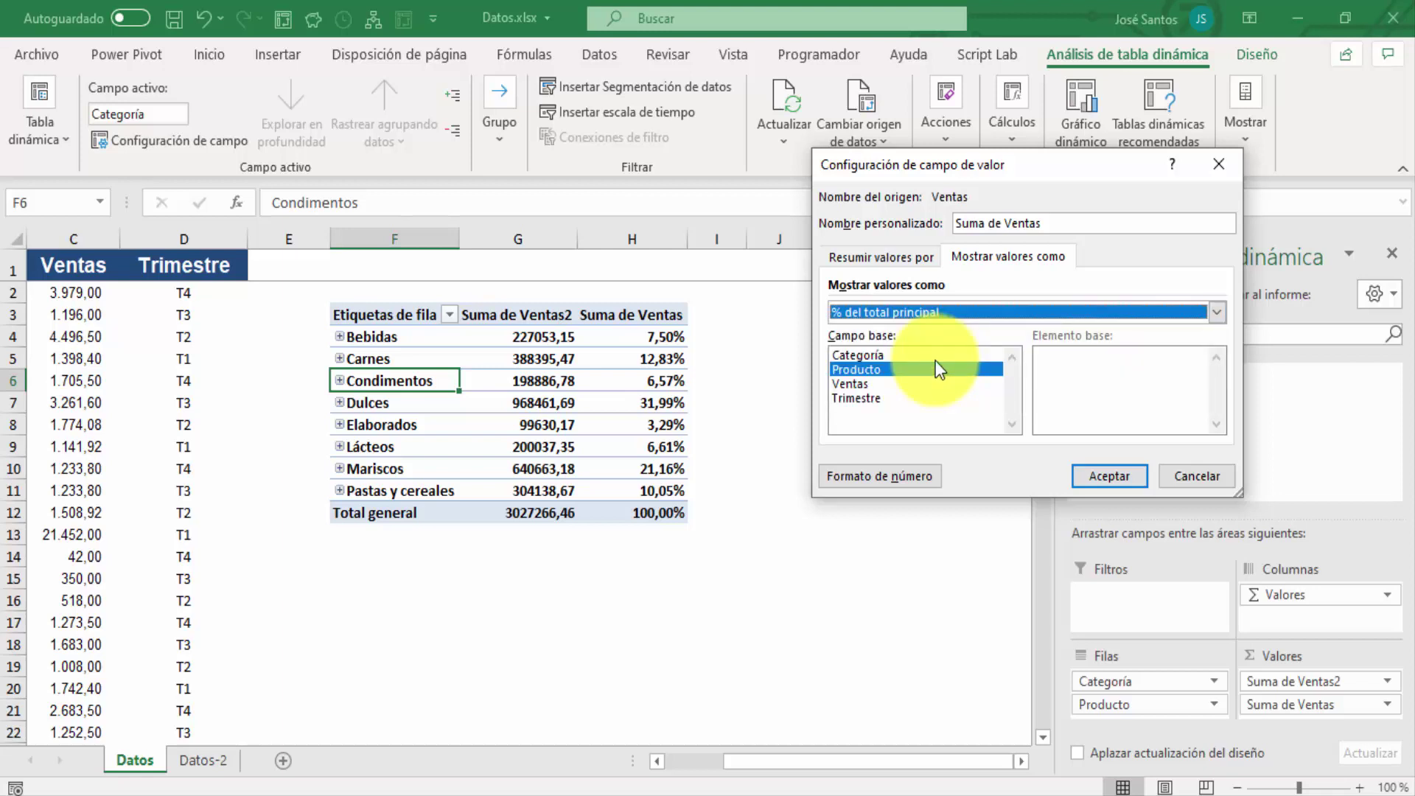
left_click(1113, 479)
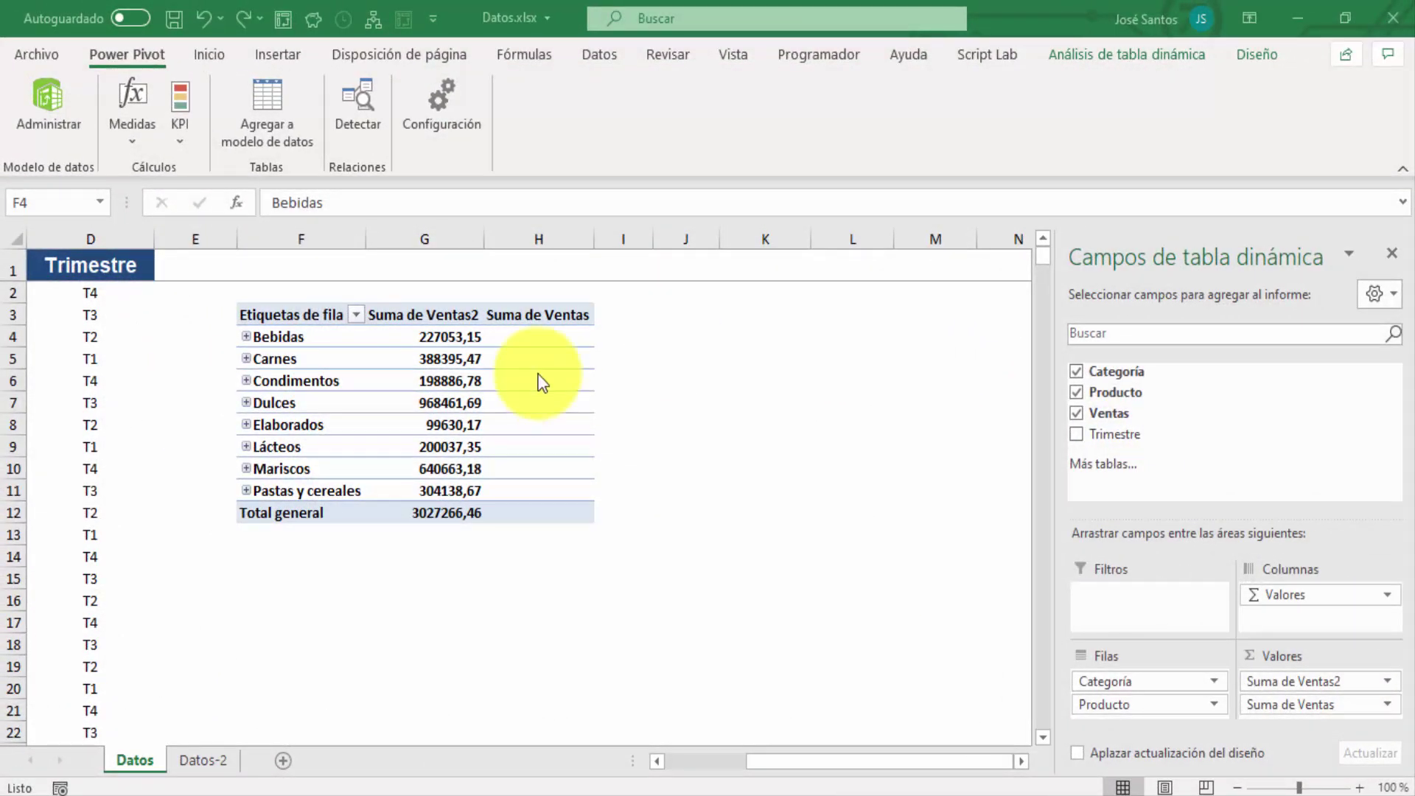
- Show Suma de Ventas as "Diferencia de" with base field Categoría and base item Bebidas, and remove Producto from the pivot table rows
left_click(1354, 705)
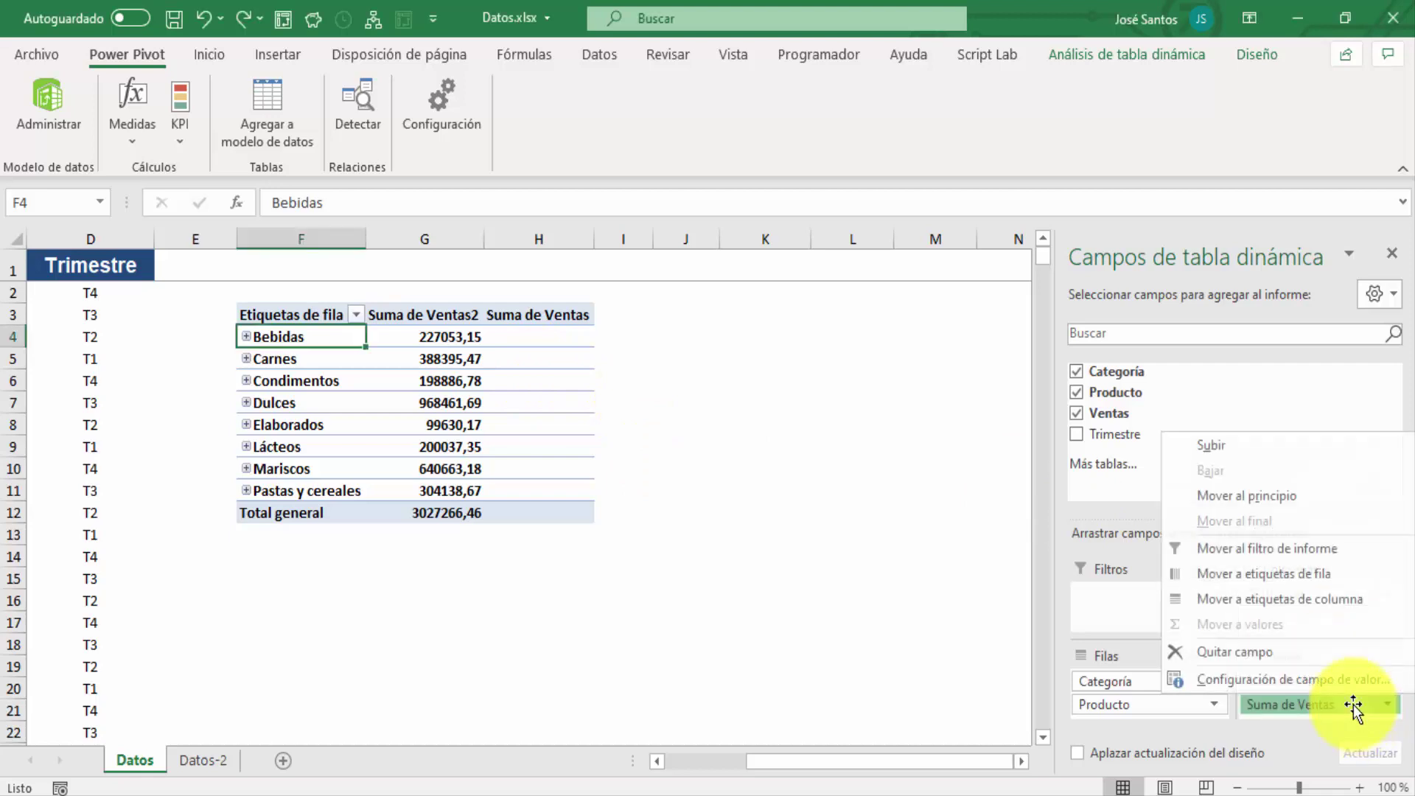
left_click(1293, 678)
left_click(1035, 259)
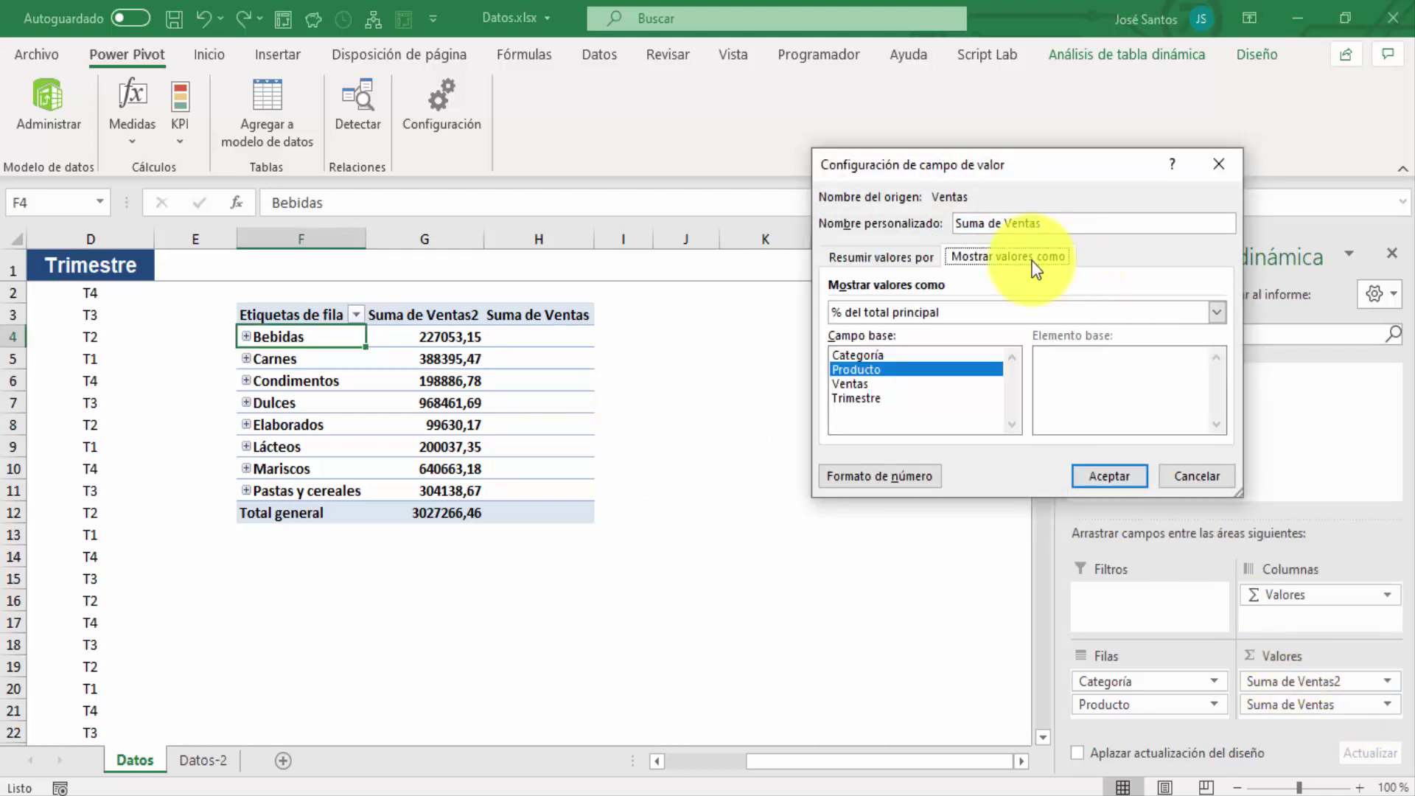
left_click(1055, 316)
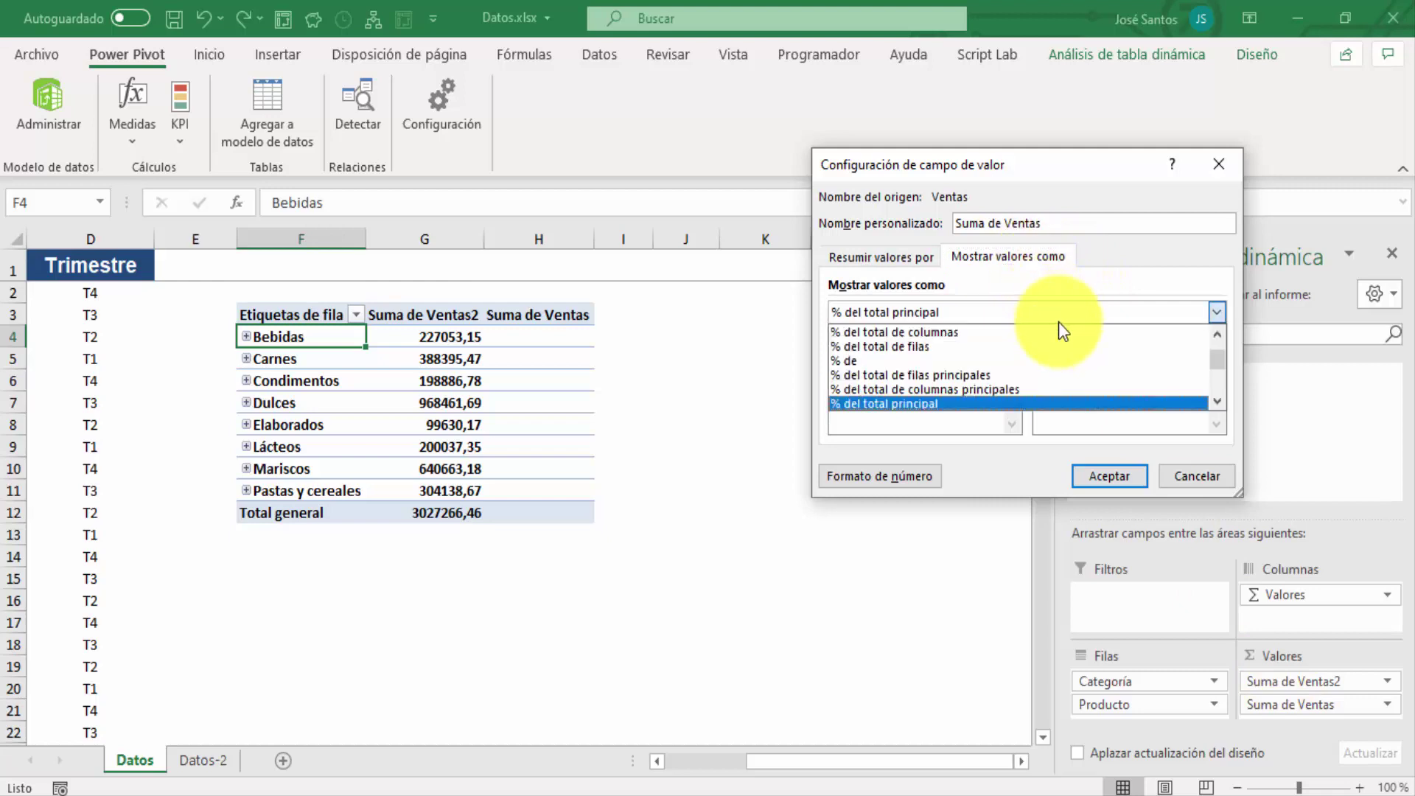
left_click(1218, 402)
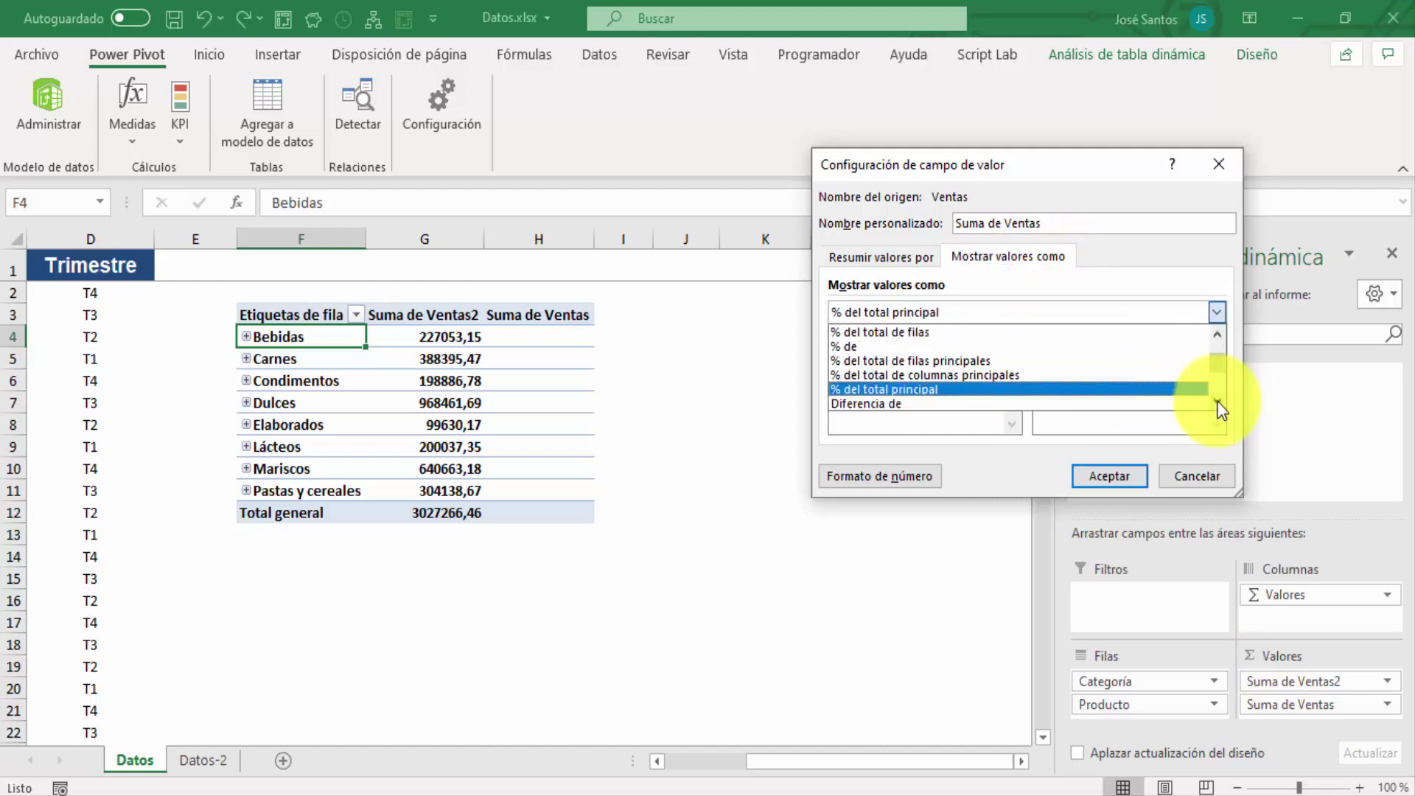
left_click(1217, 401)
left_click(1218, 402)
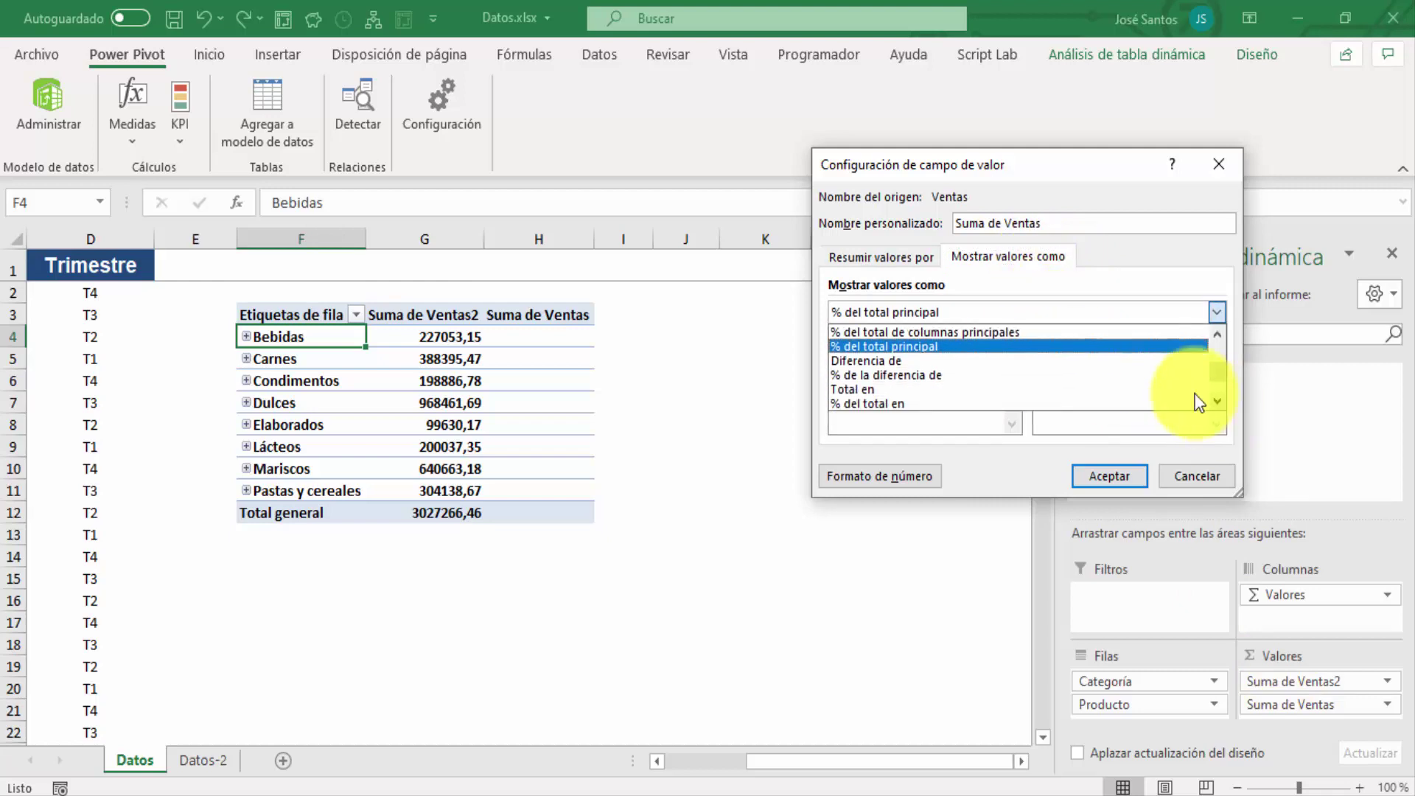
left_click(904, 361)
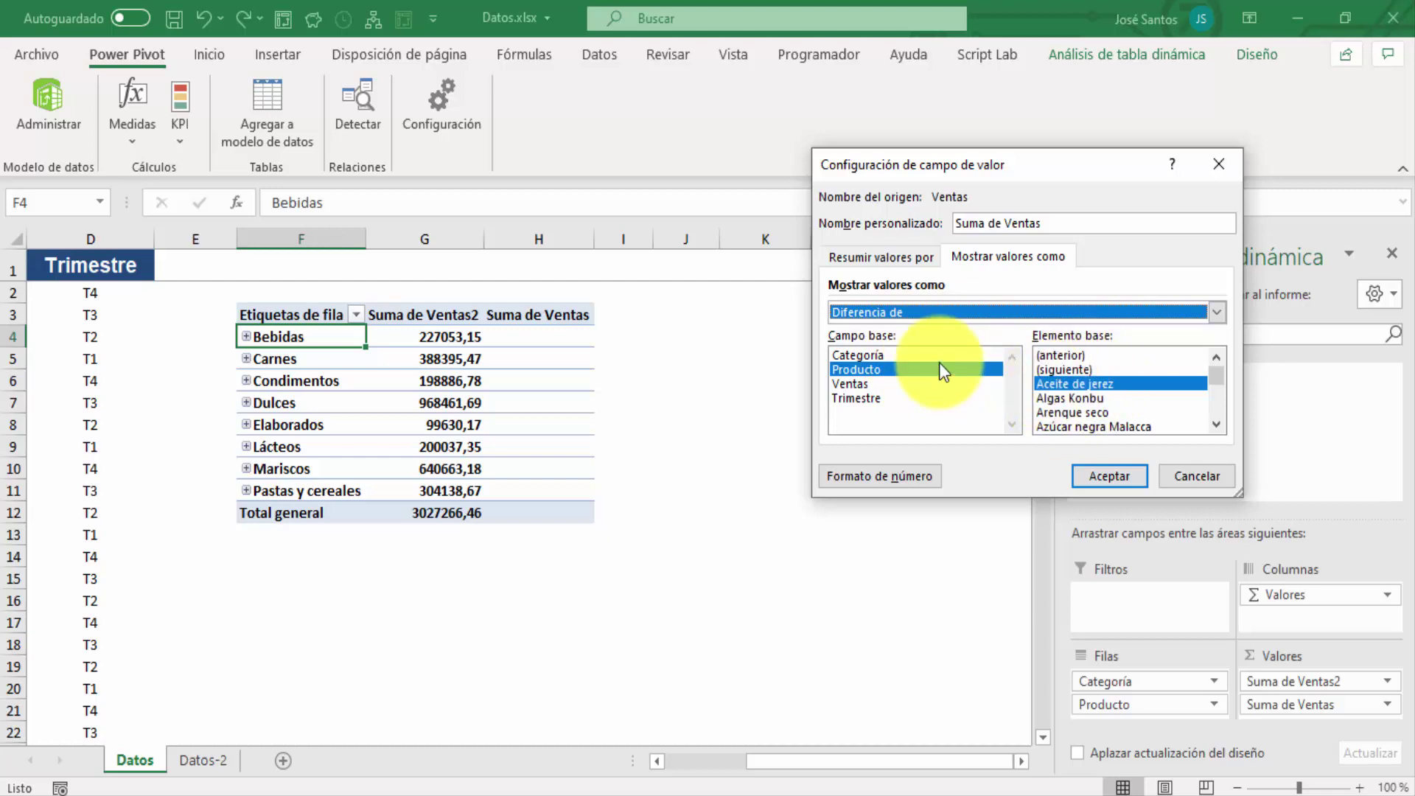
left_click(881, 349)
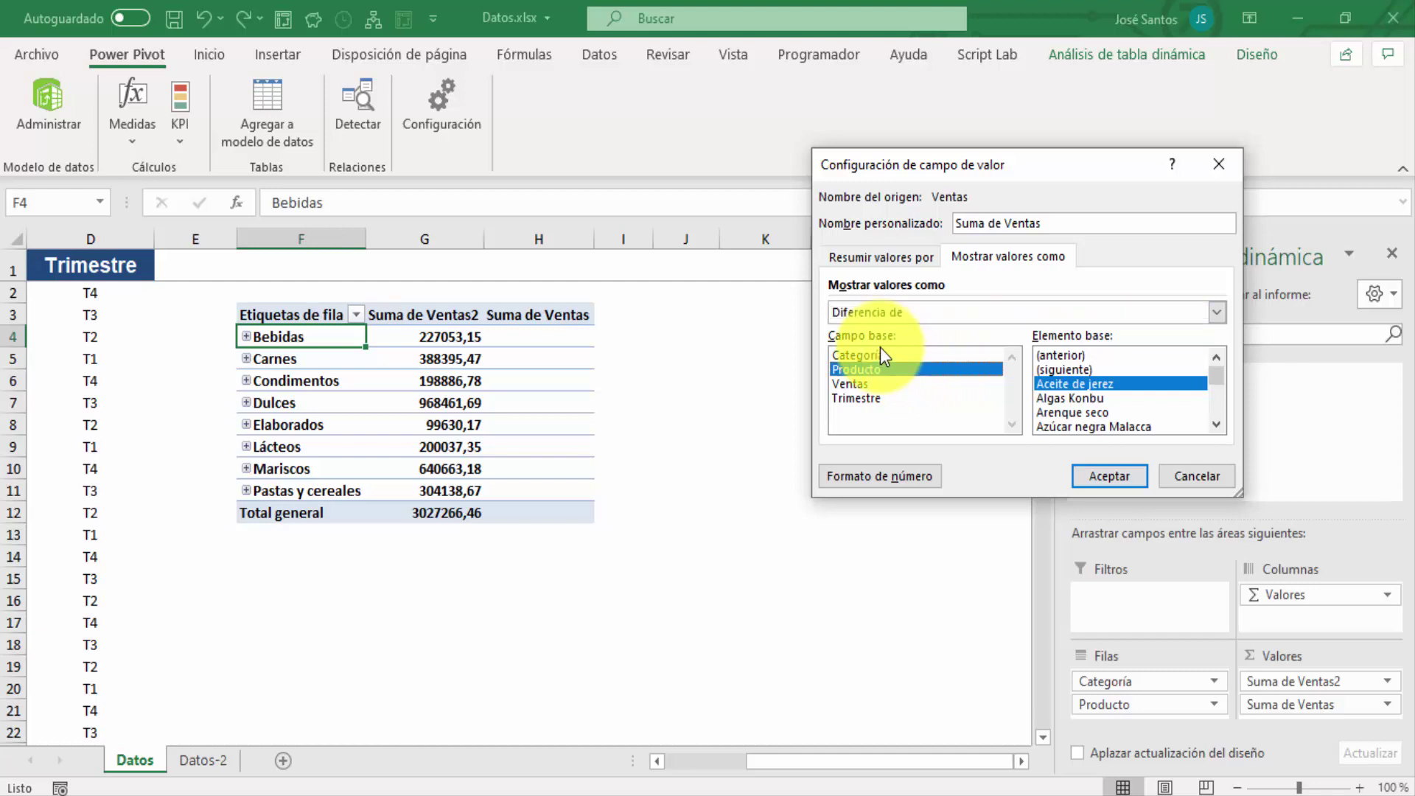
left_click(882, 355)
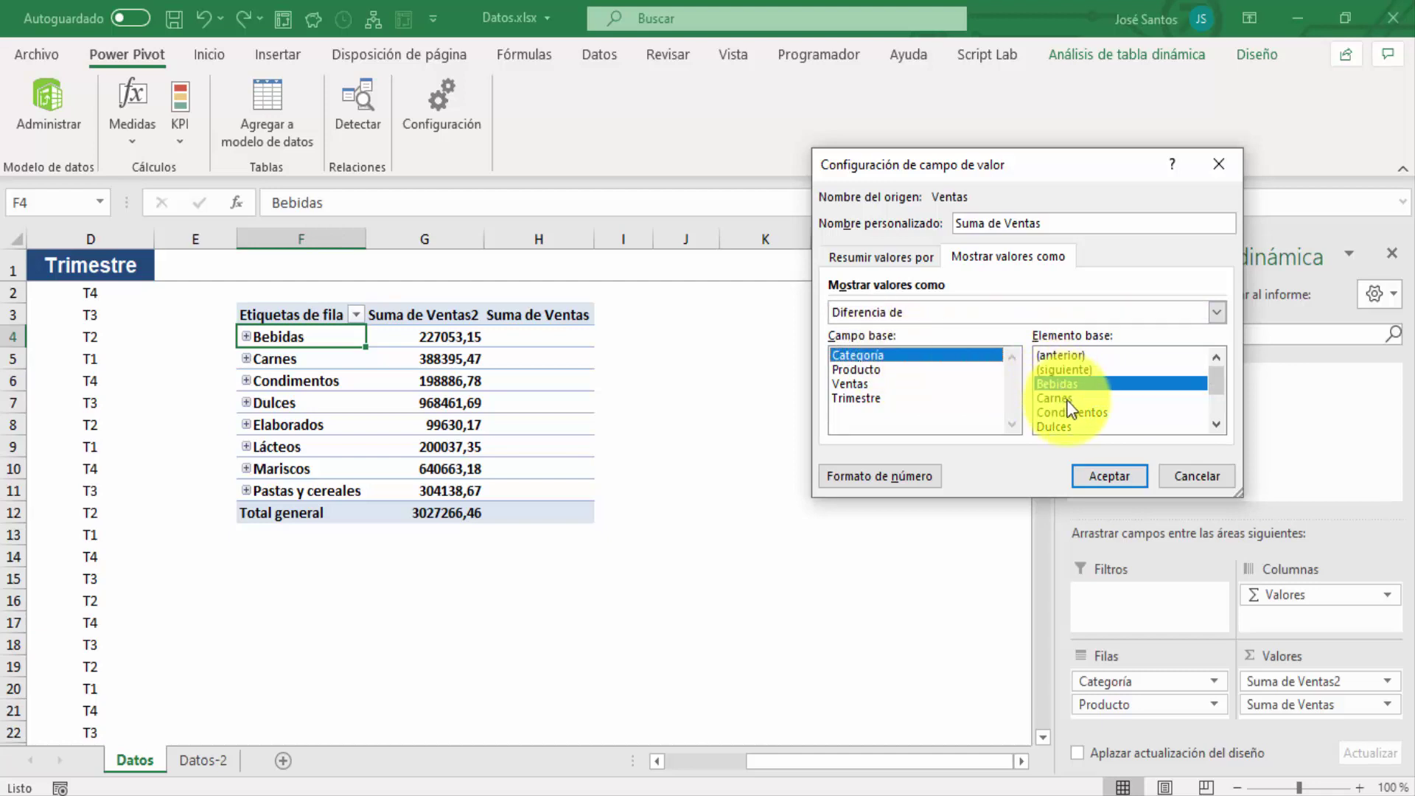
left_click(1109, 478)
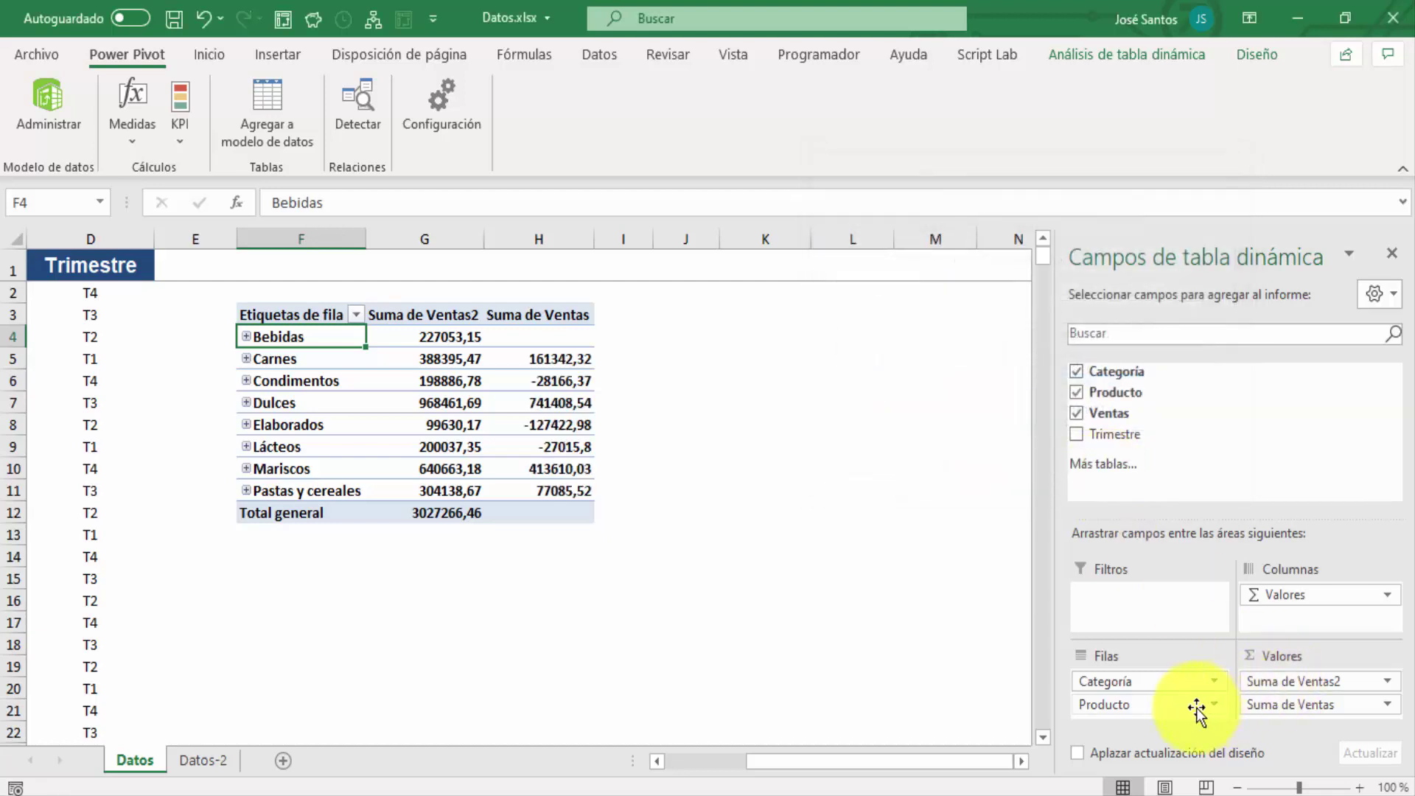
left_click_drag(1170, 708, 827, 653)
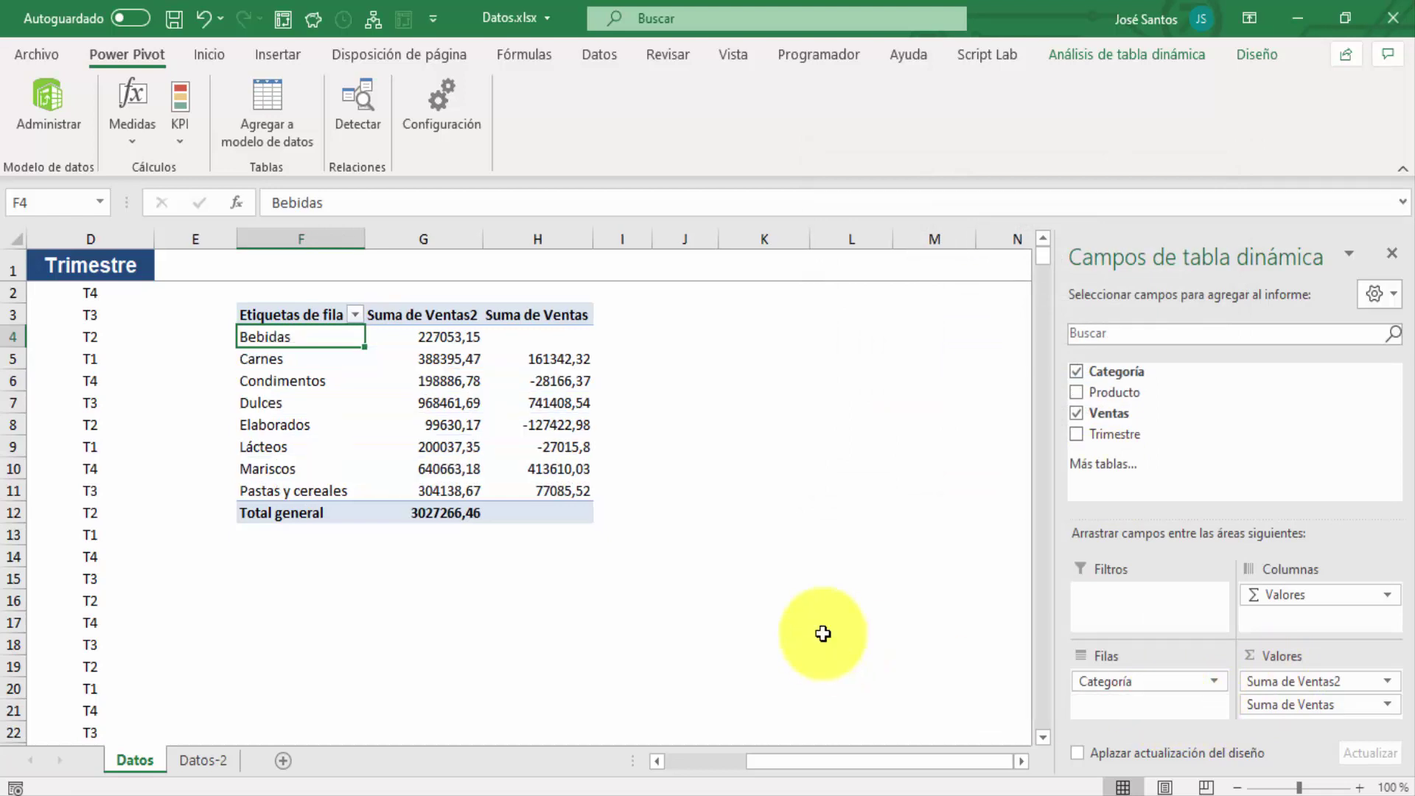
- Enter a check formula in I5 that subtracts the Bebidas Suma de Ventas2 amount in G4 from the Carnes amount in G5
left_click(615, 362)
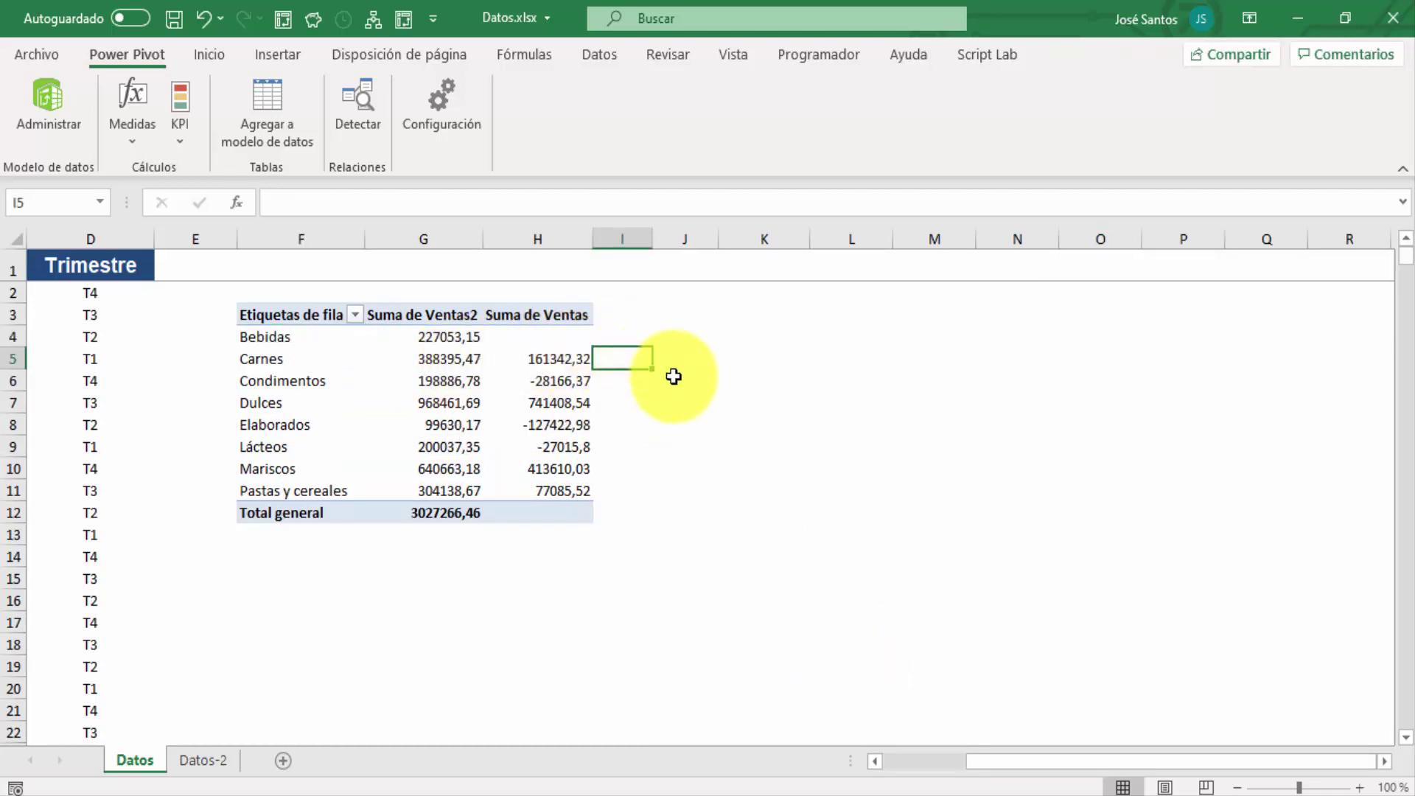
type("+")
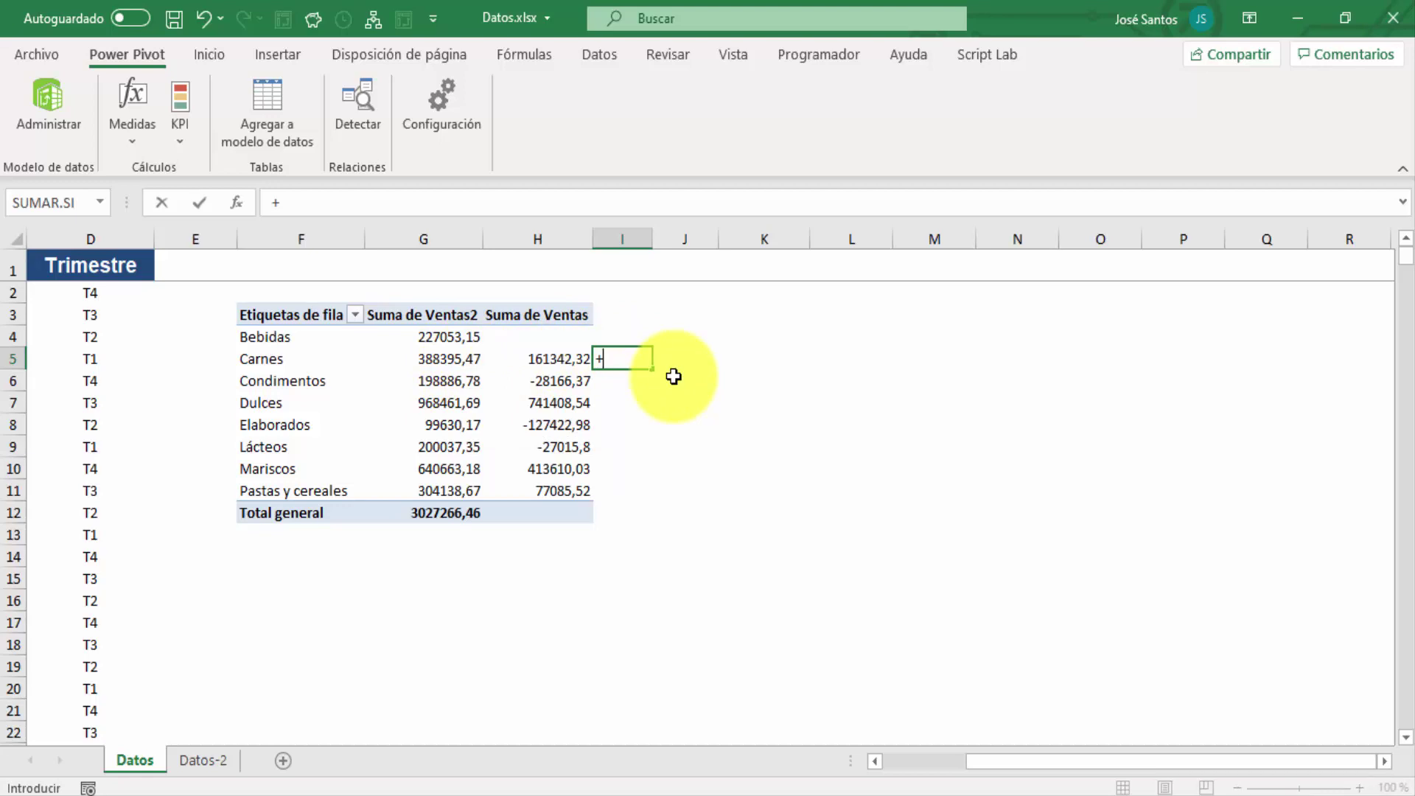
key("Left")
key("Left")
type("-")
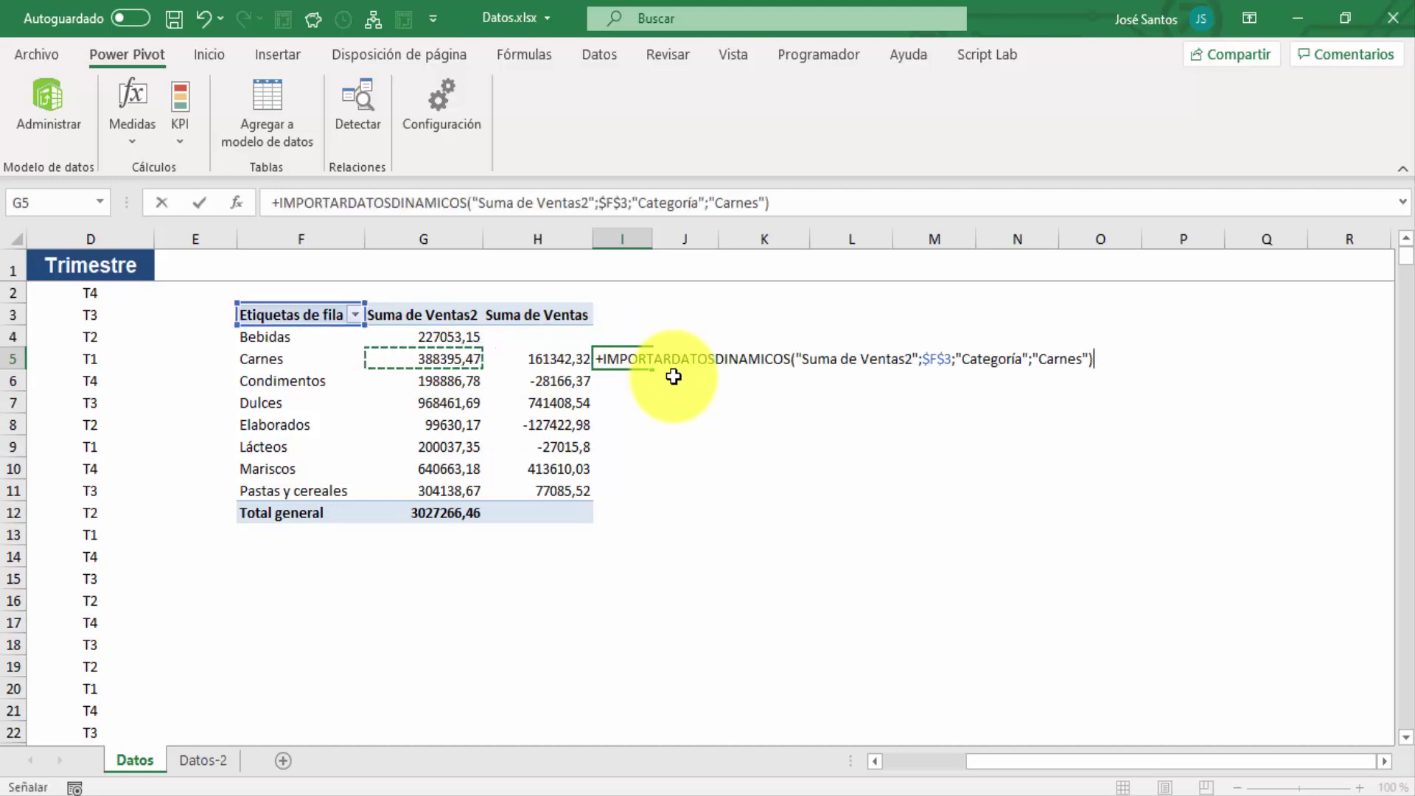
key("Left")
key("Left")
key("Up")
key("Return")
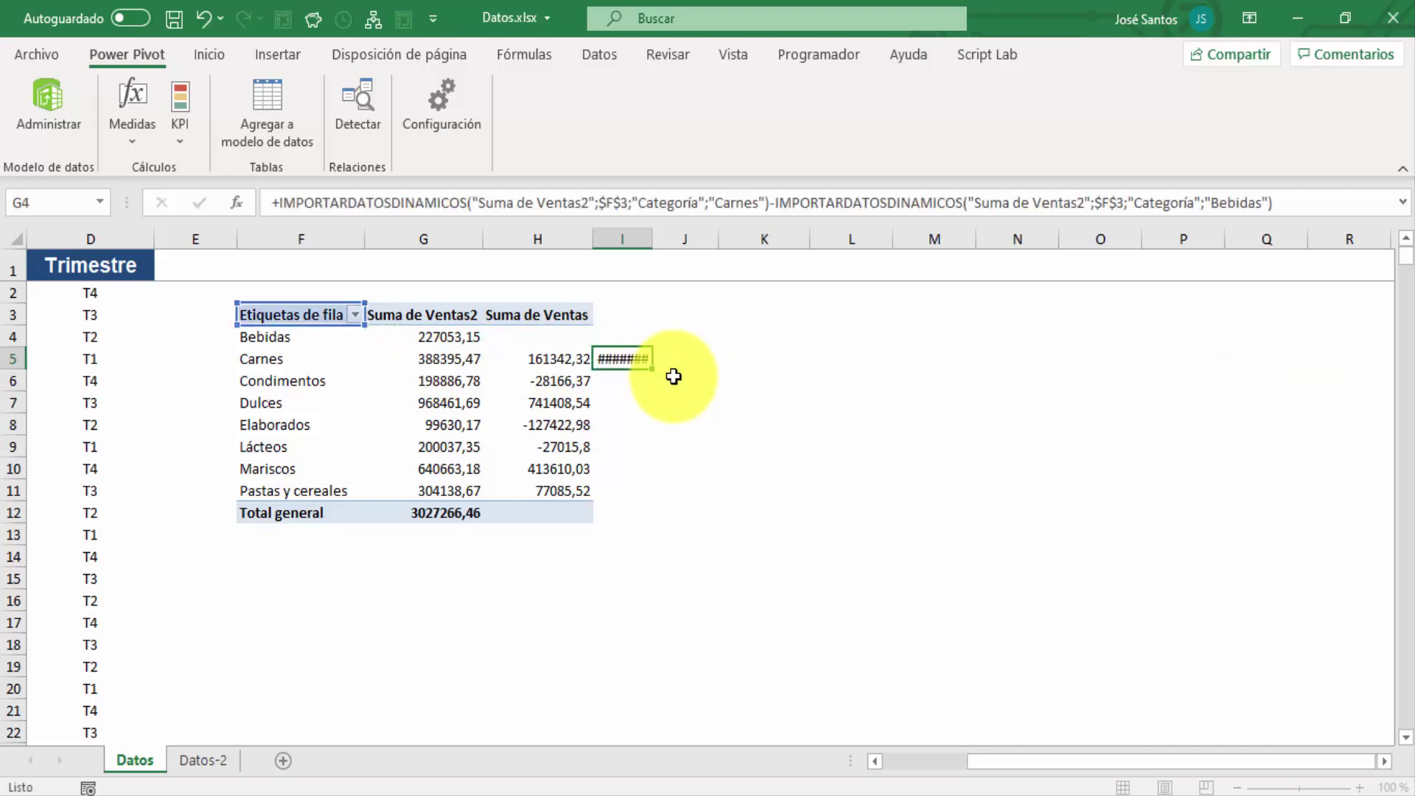
- Format the amounts in G4:I11 as Número with two decimal places and a thousands separator
left_click(650, 337)
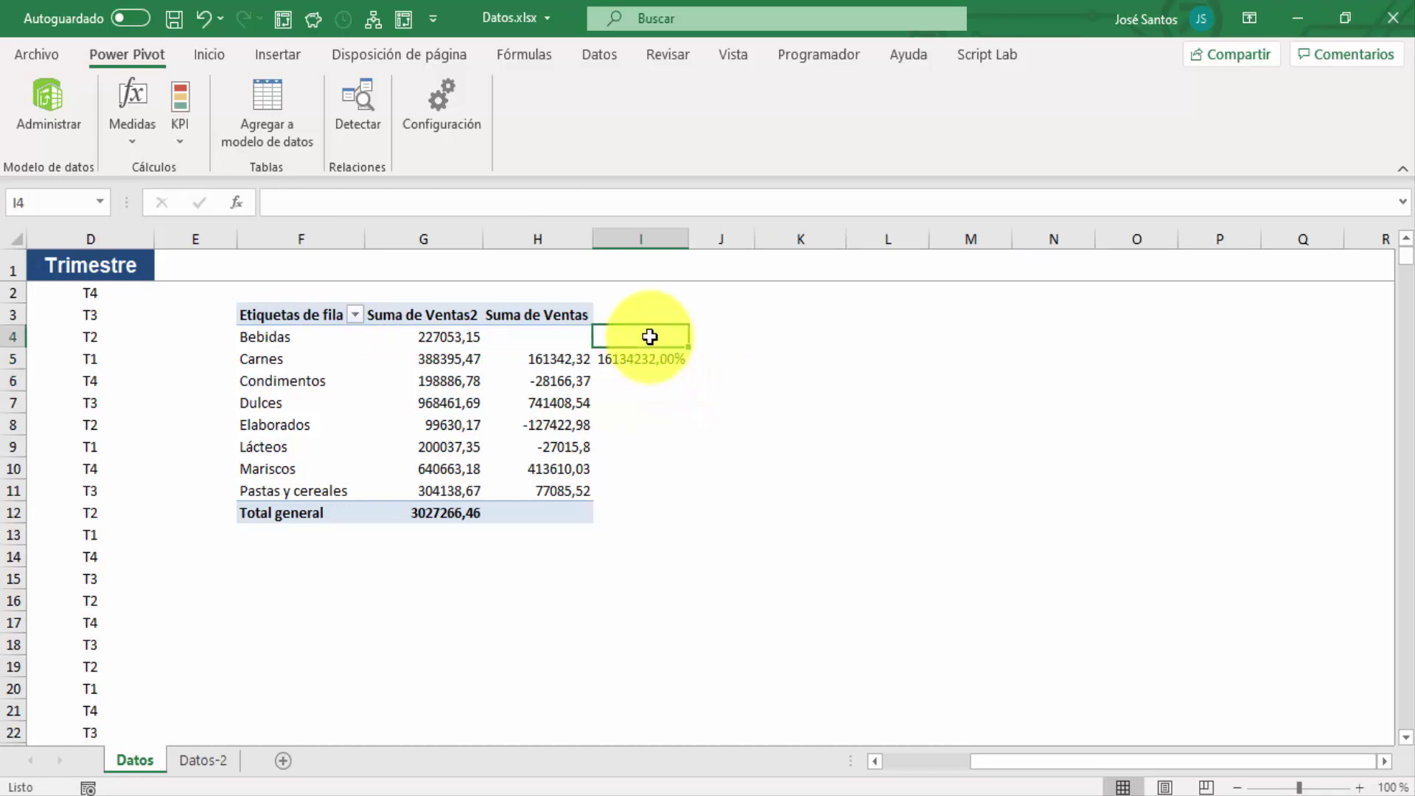
left_click_drag(649, 336, 670, 488)
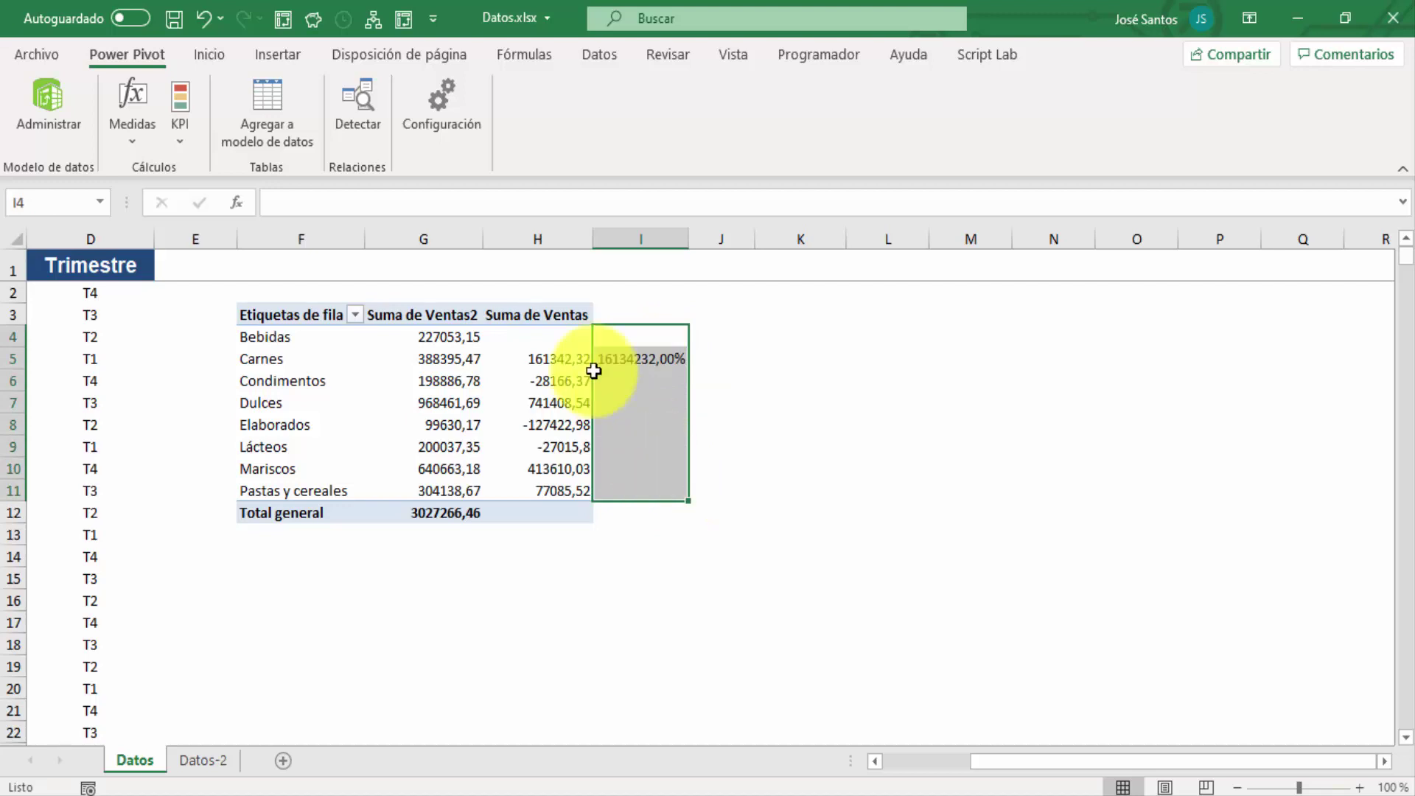
left_click(225, 56)
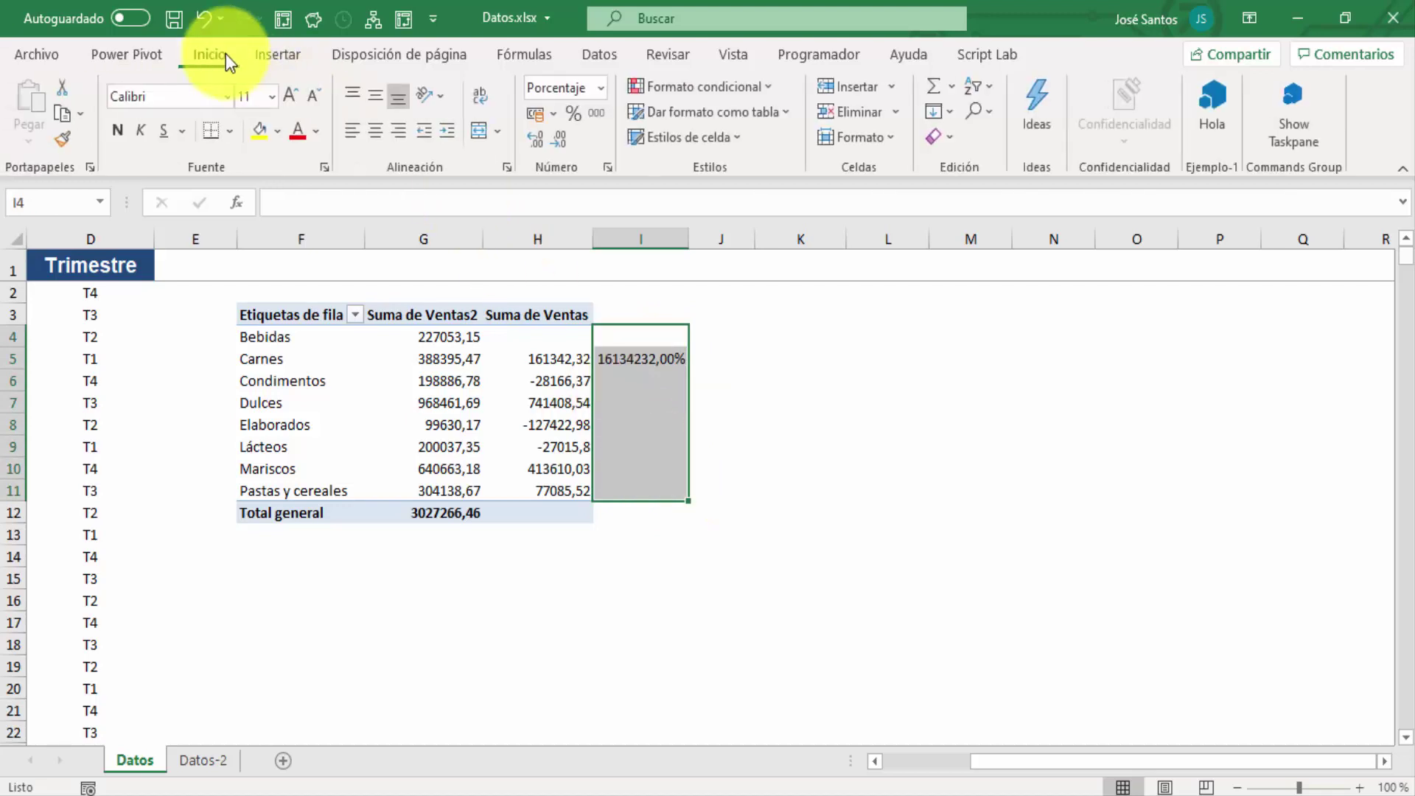
left_click(598, 94)
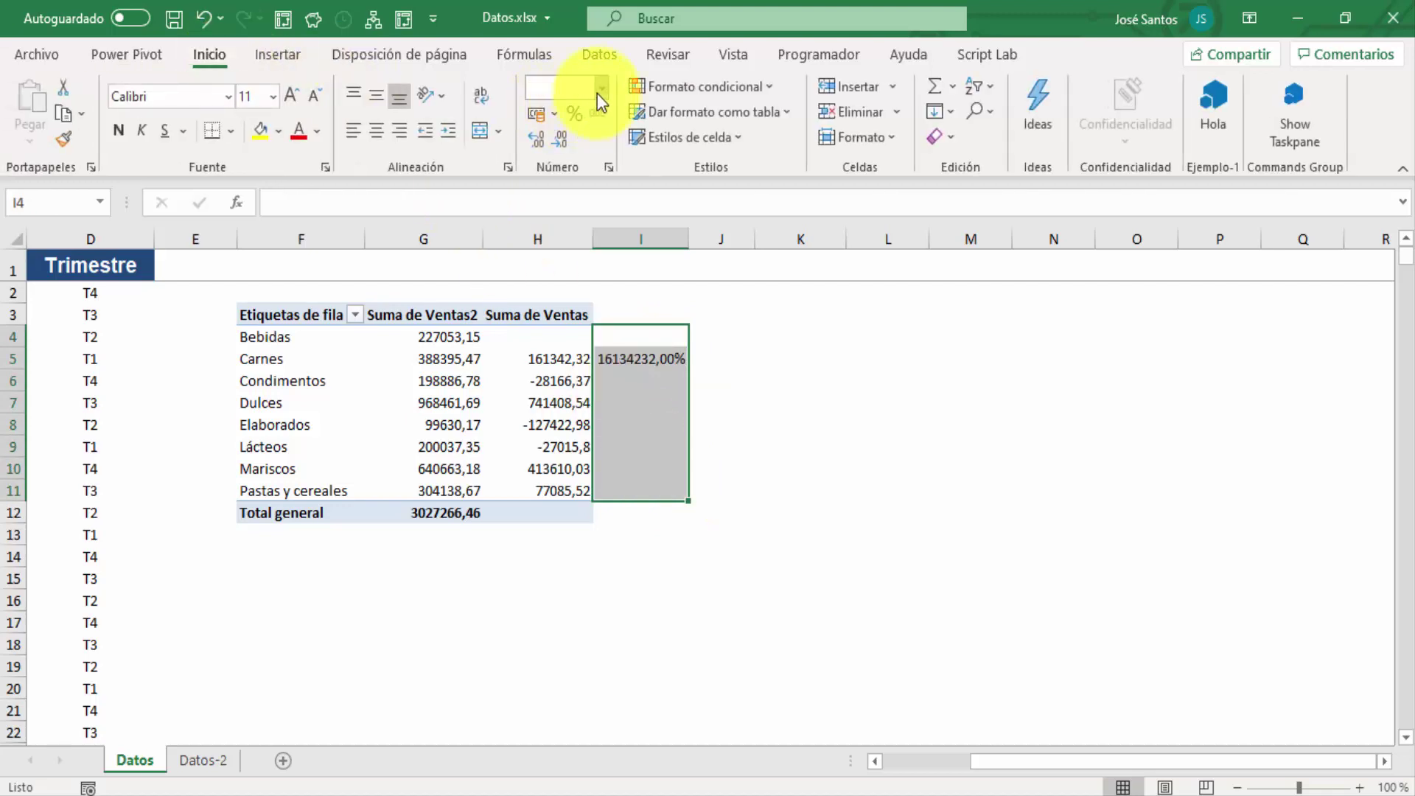
left_click(480, 291)
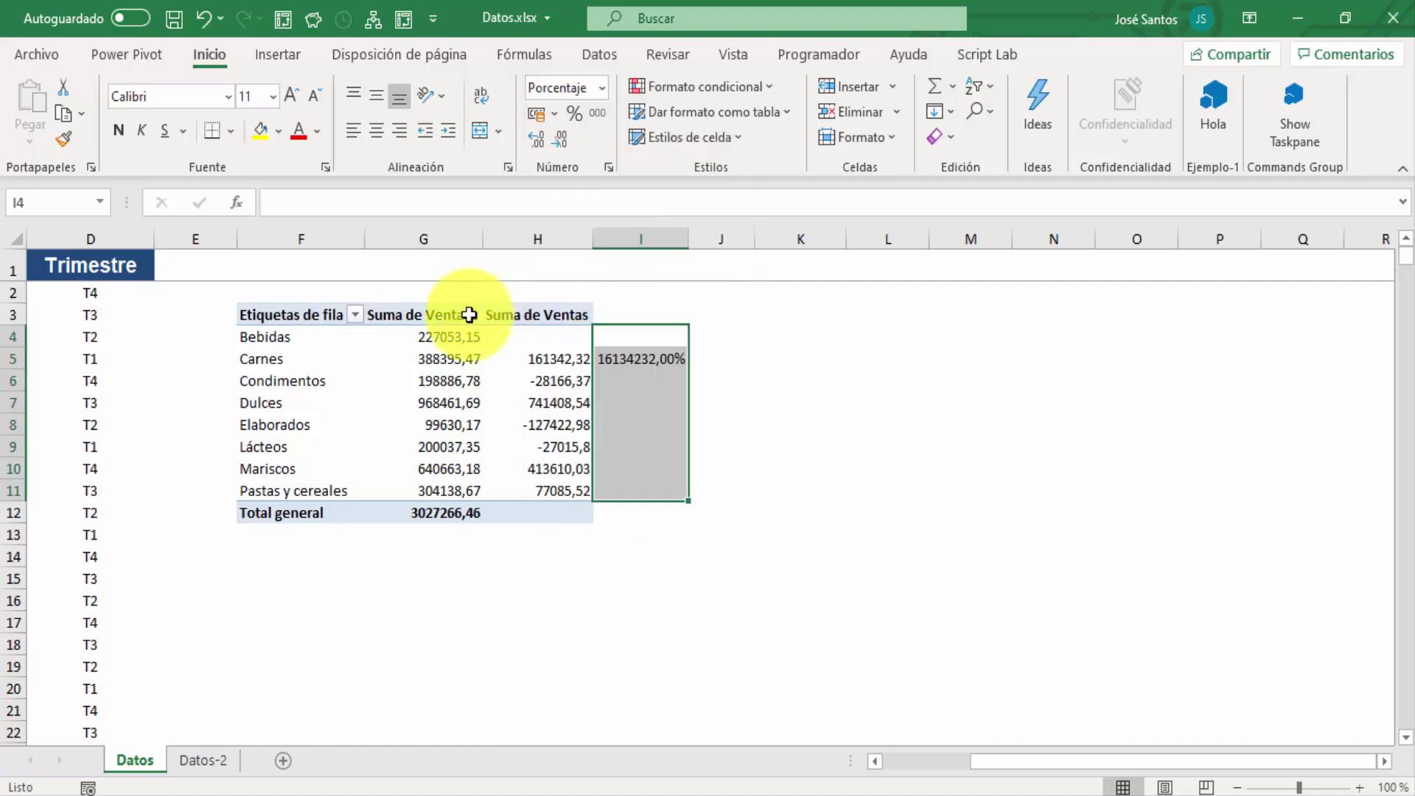
left_click_drag(461, 336, 649, 480)
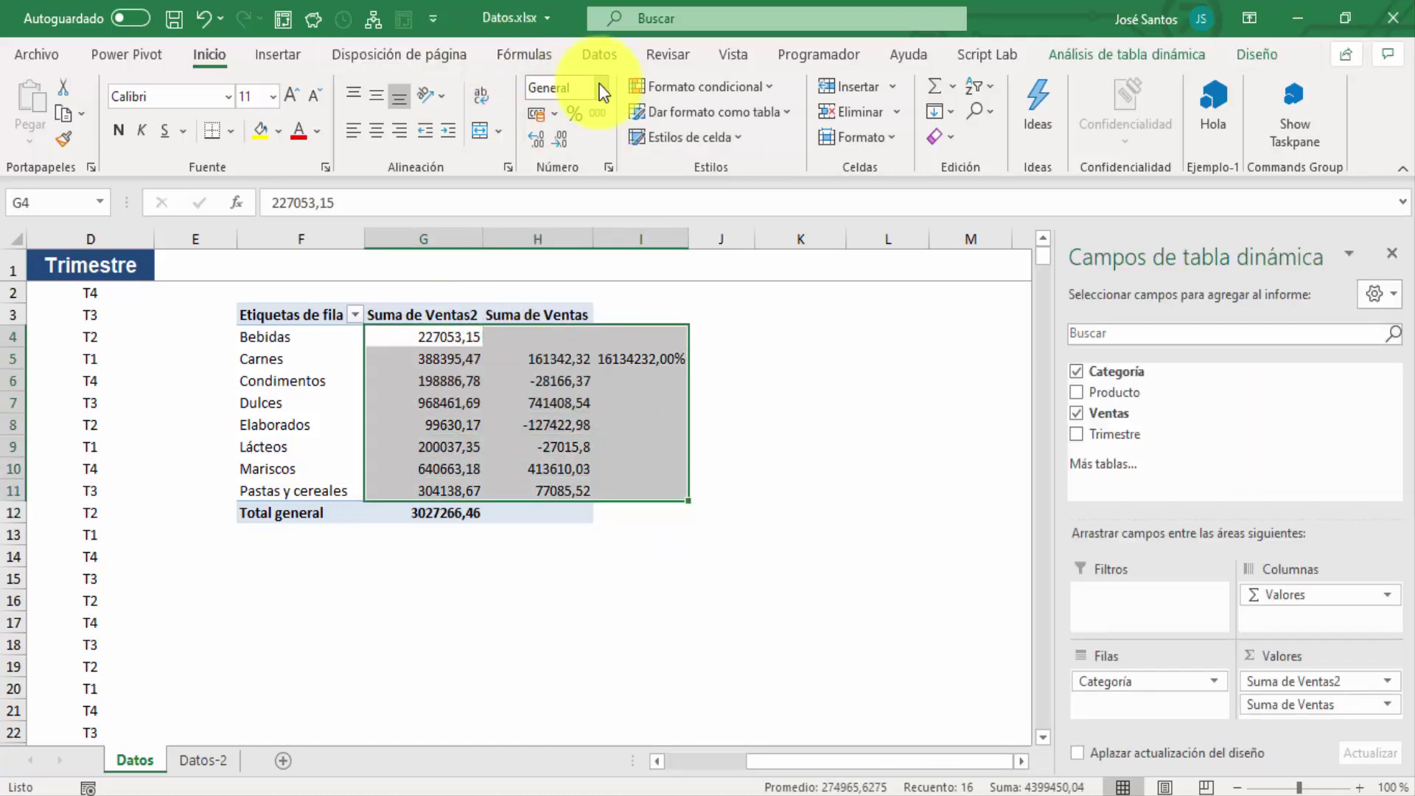
left_click(601, 87)
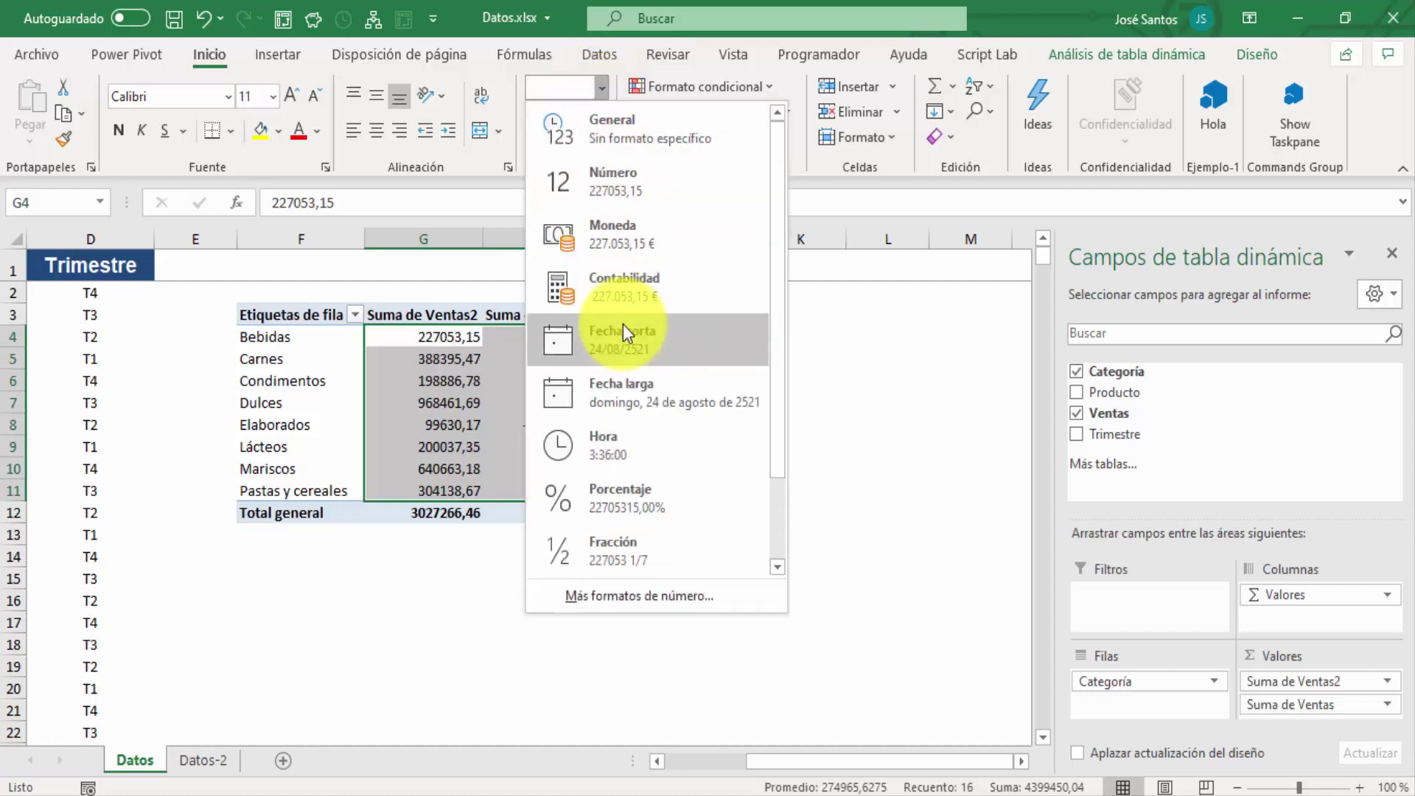
left_click(644, 599)
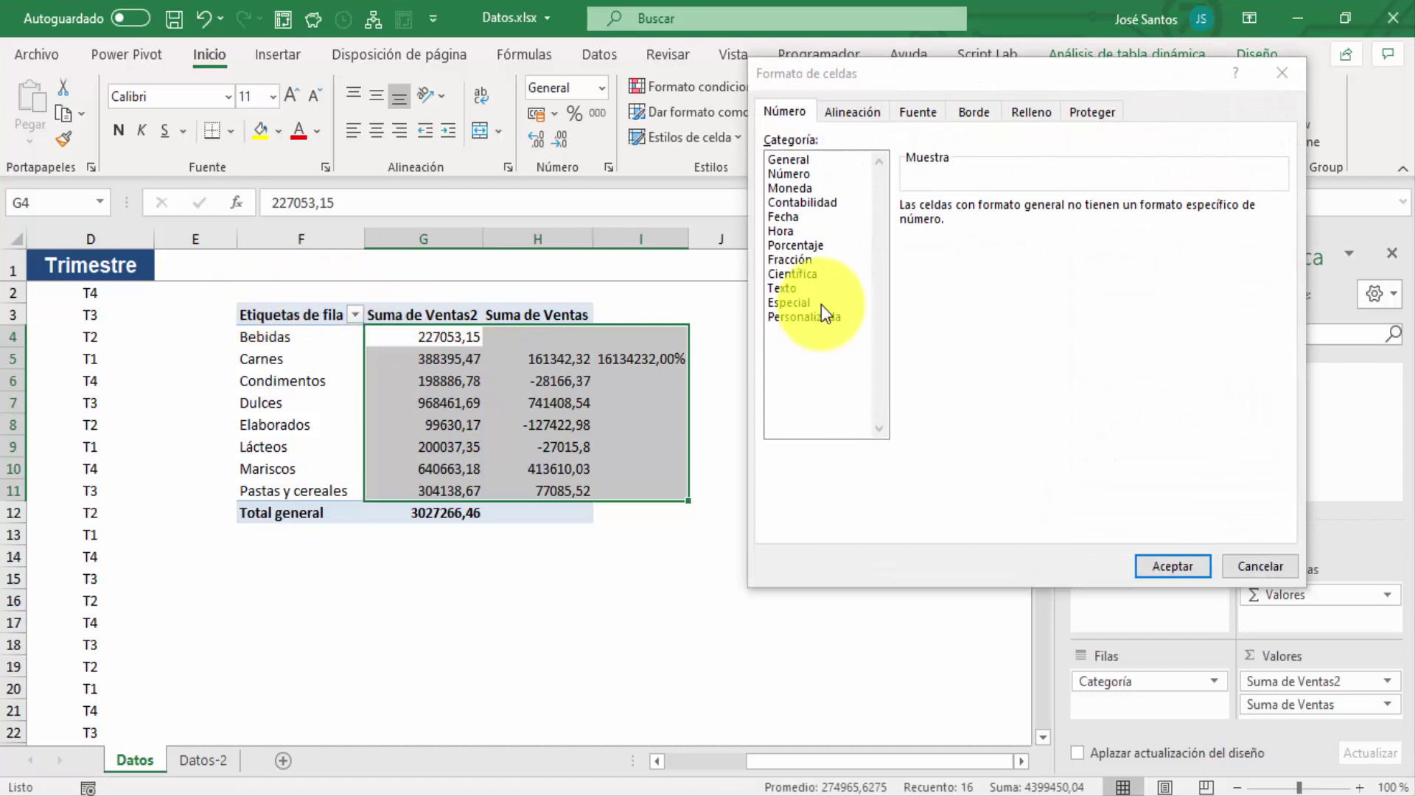
left_click(804, 173)
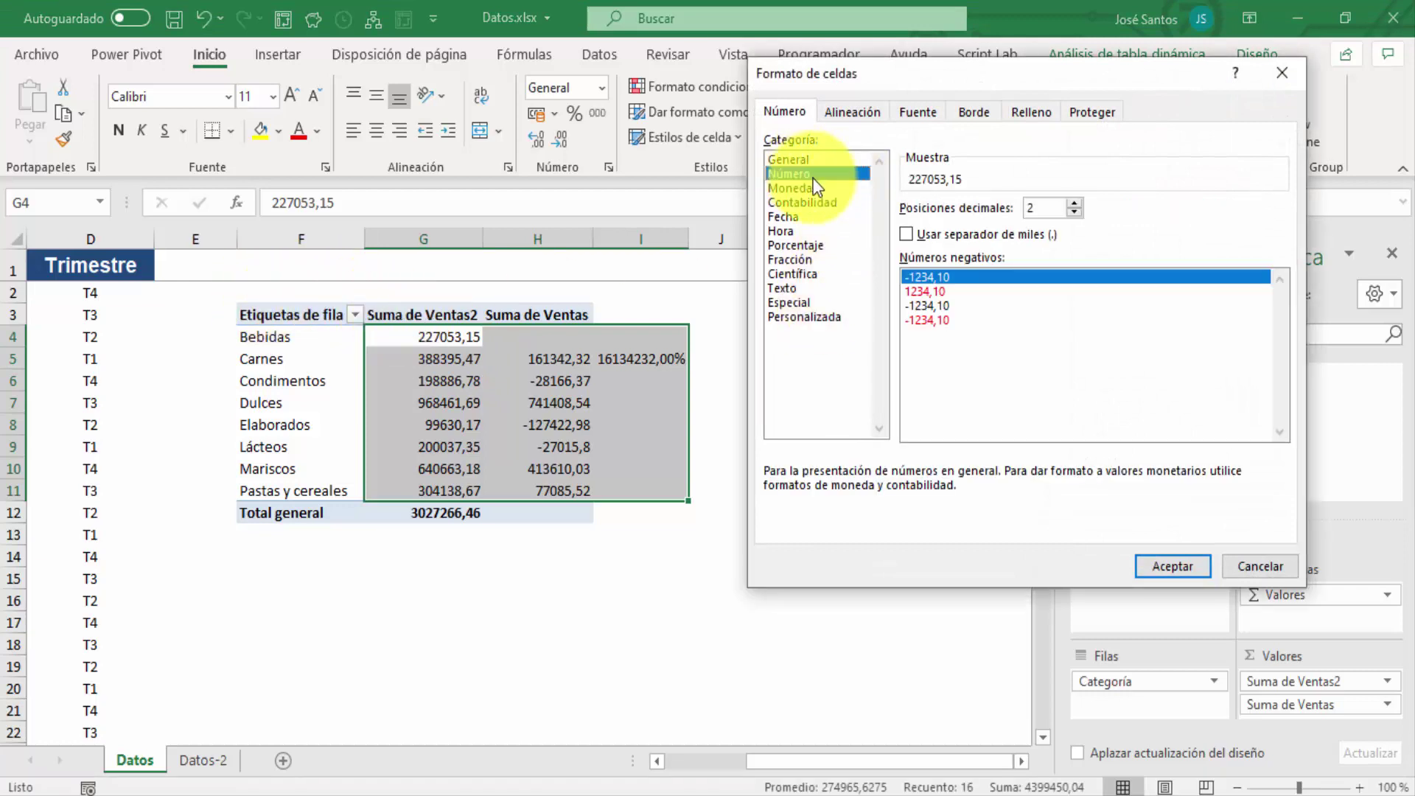
left_click(908, 237)
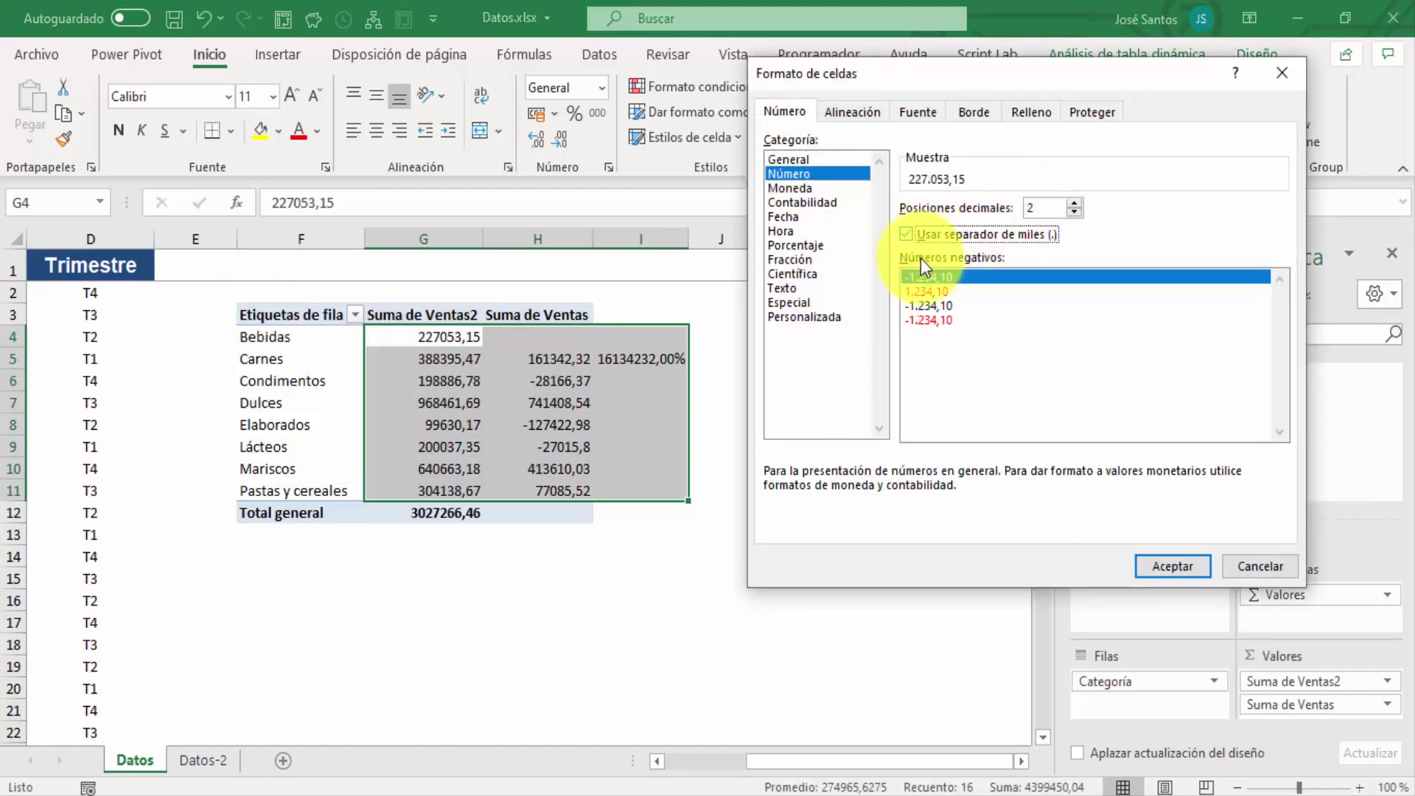
left_click(1178, 564)
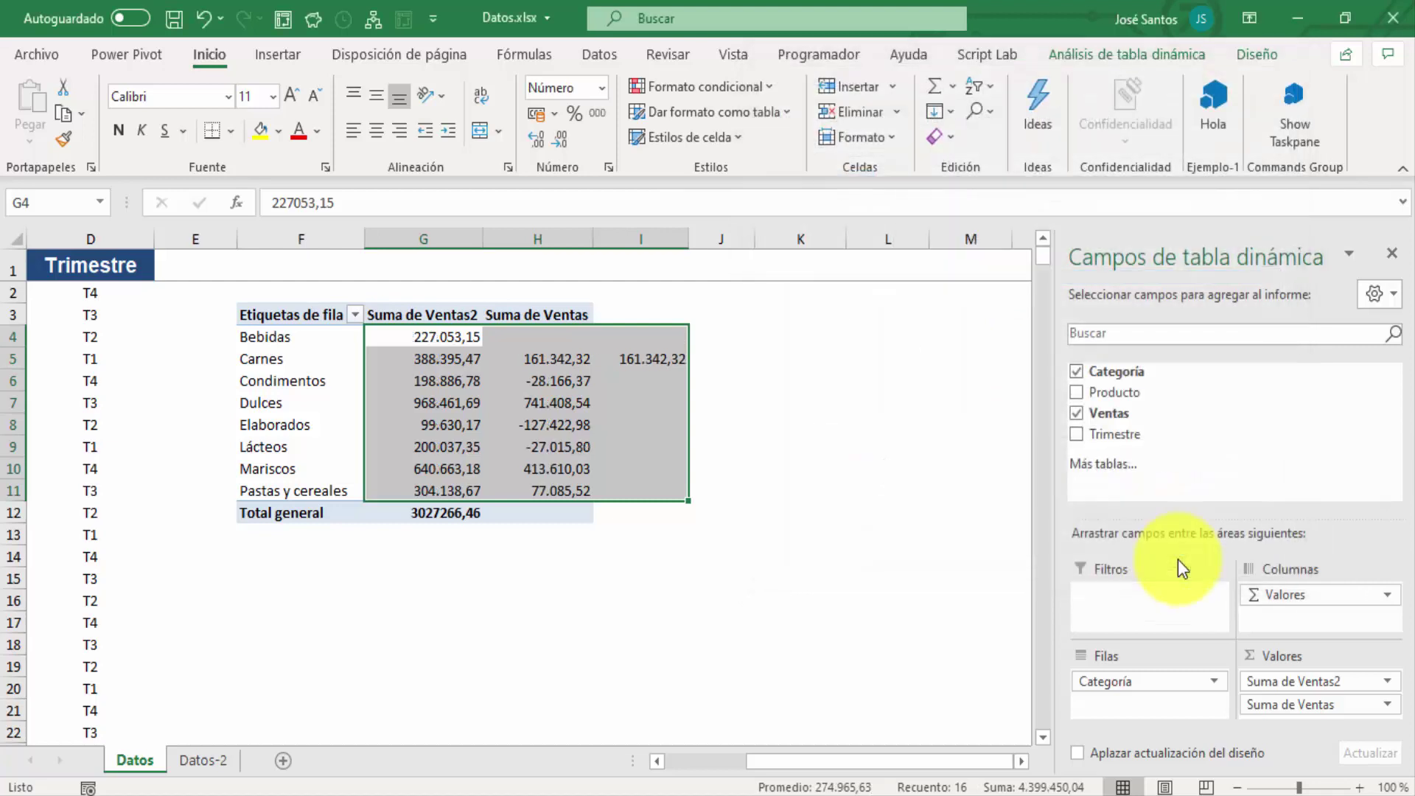
left_click(734, 594)
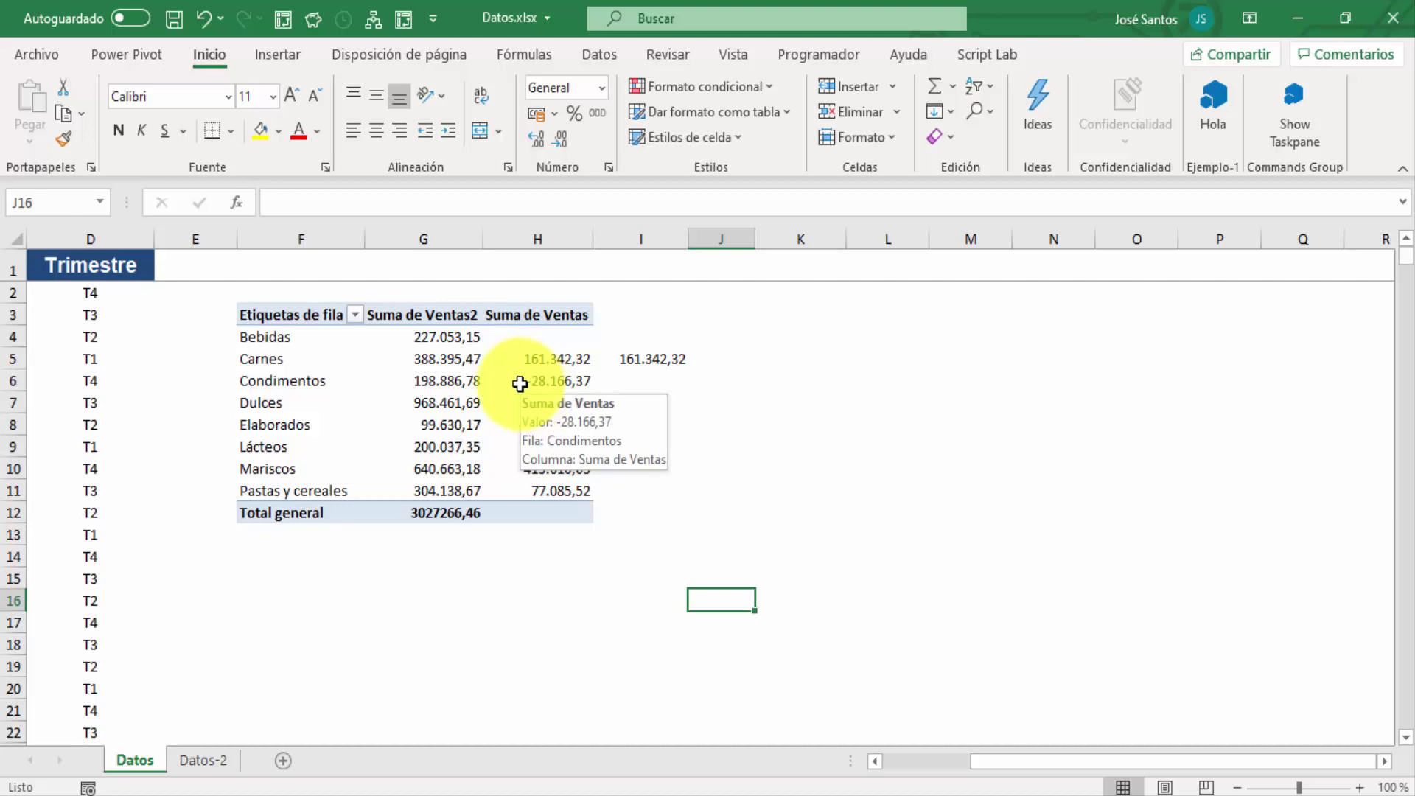
- Show Suma de Ventas as "% de la diferencia de" with base field Categoría and base item Bebidas
mouse_move(438, 364)
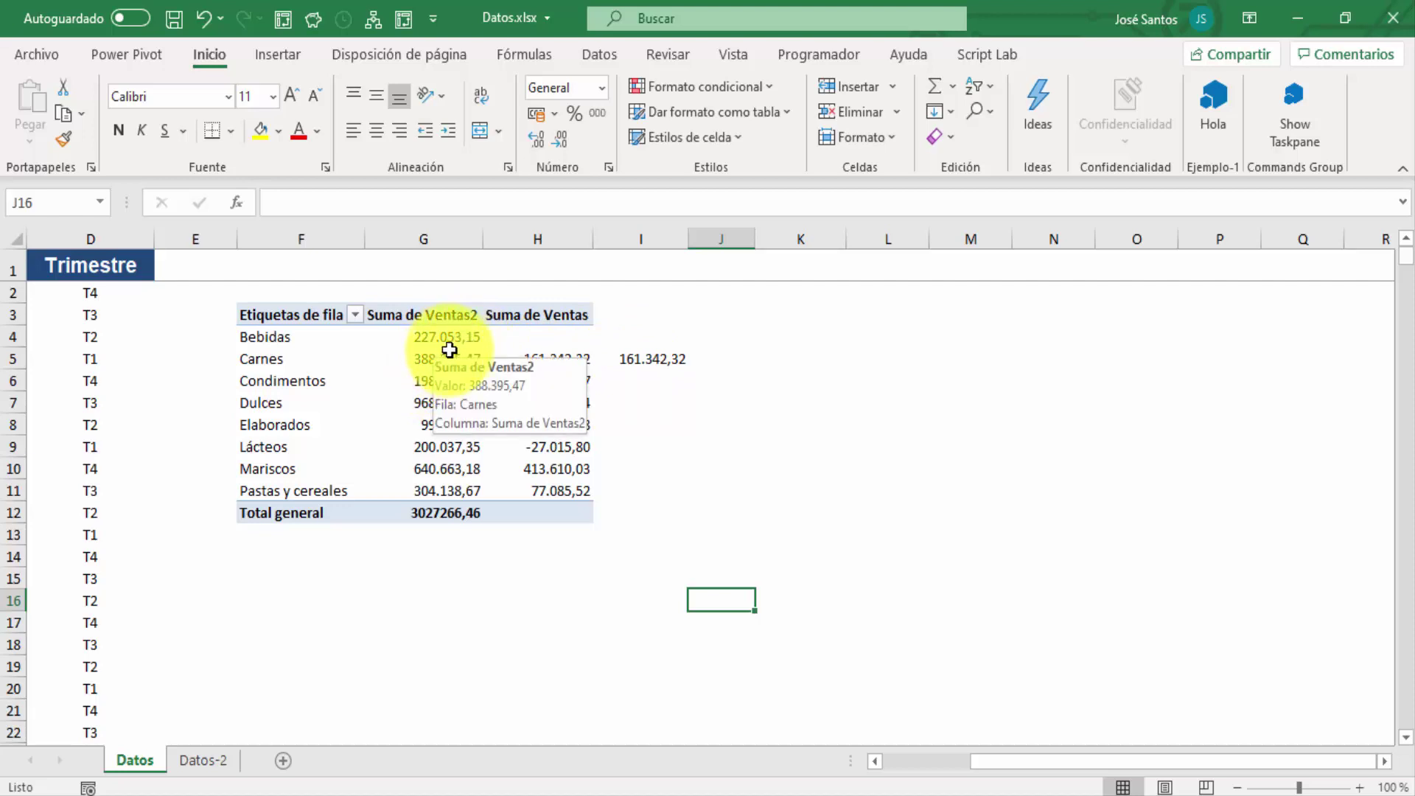
mouse_move(503, 417)
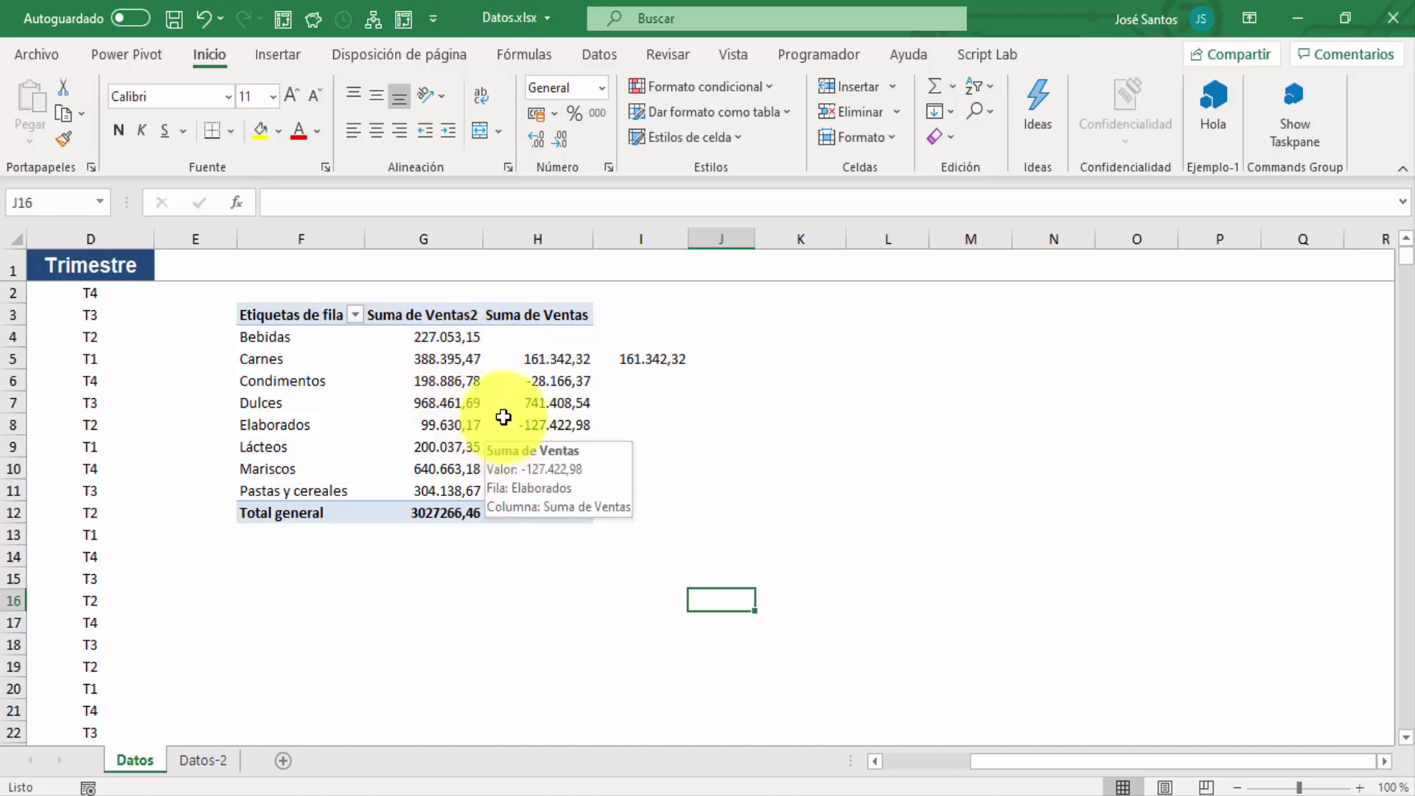
left_click(435, 394)
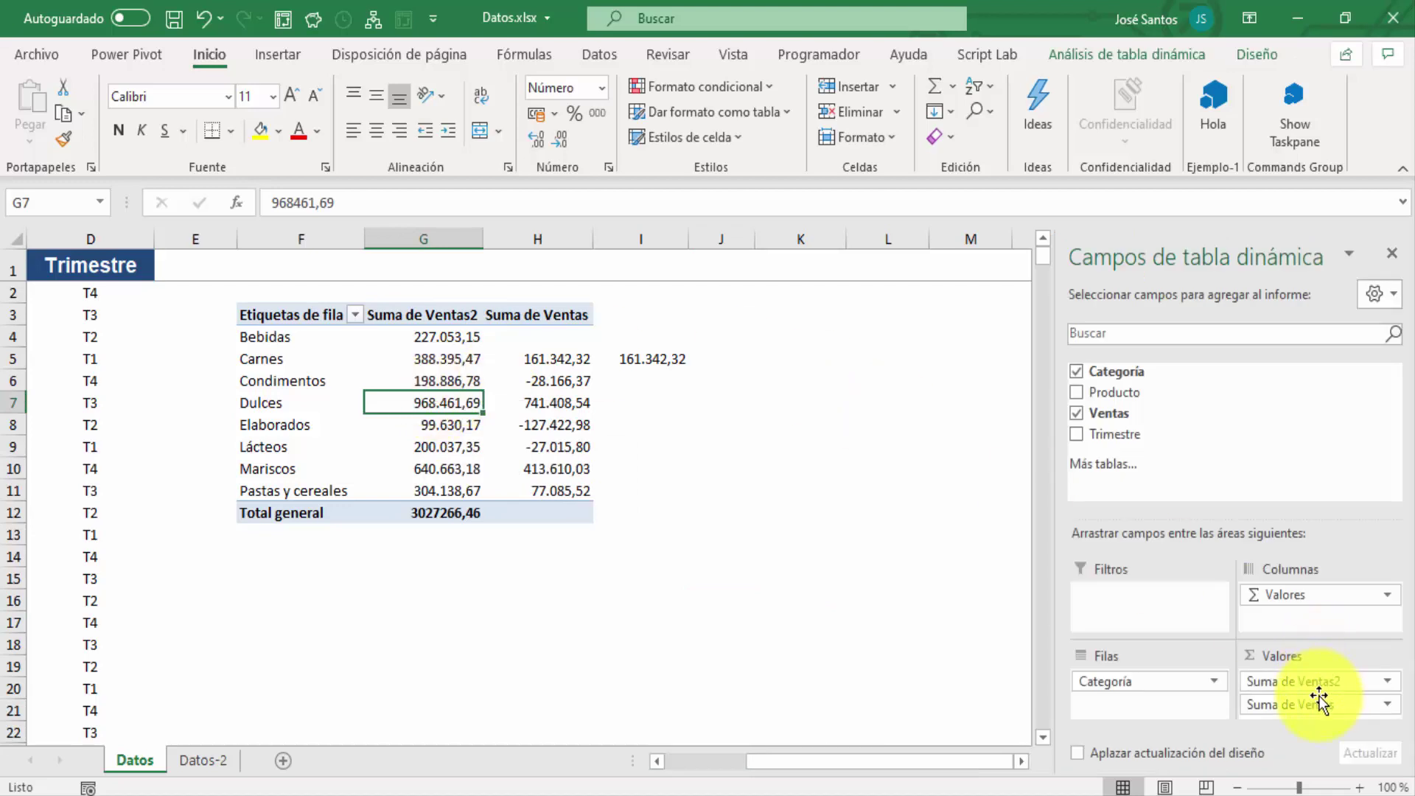
left_click(1319, 707)
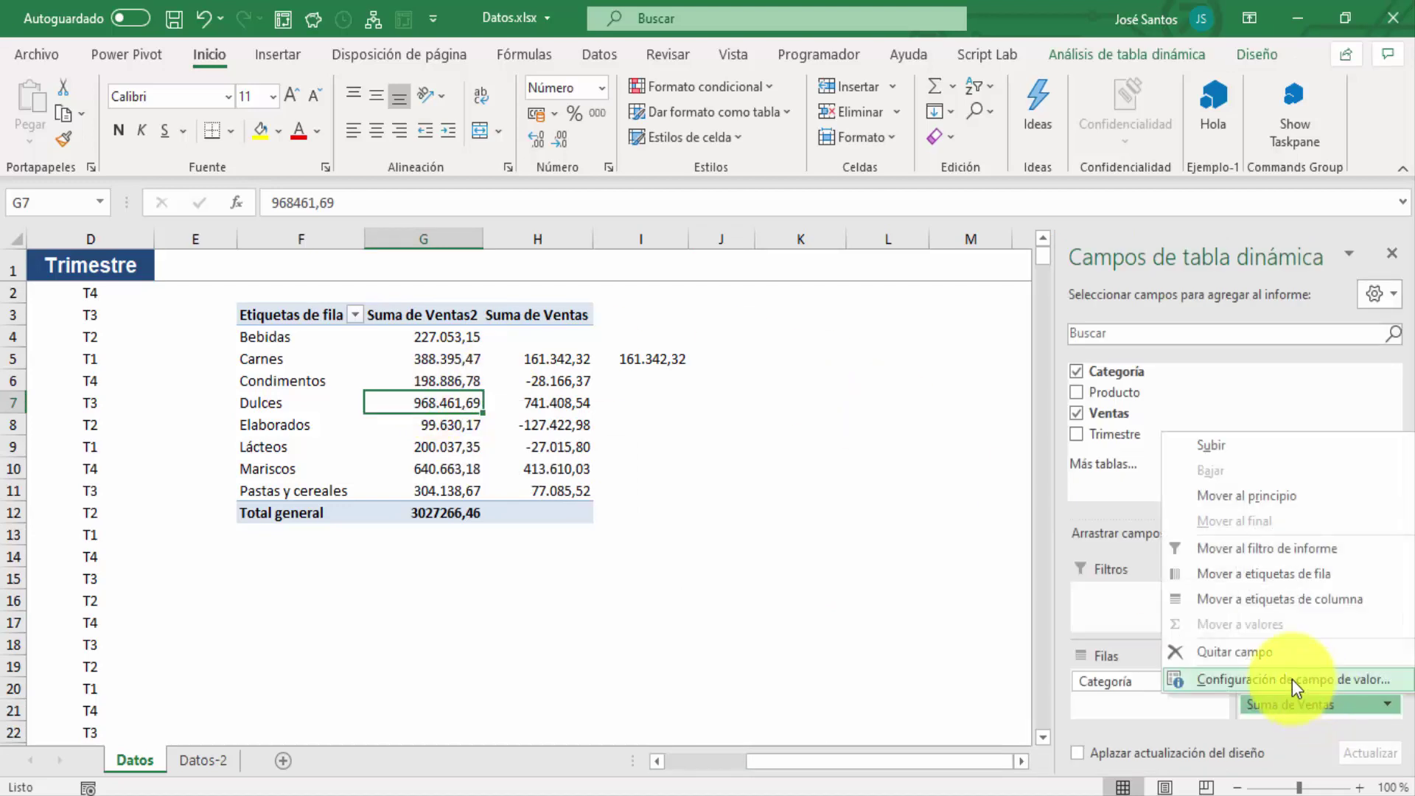
left_click(1293, 679)
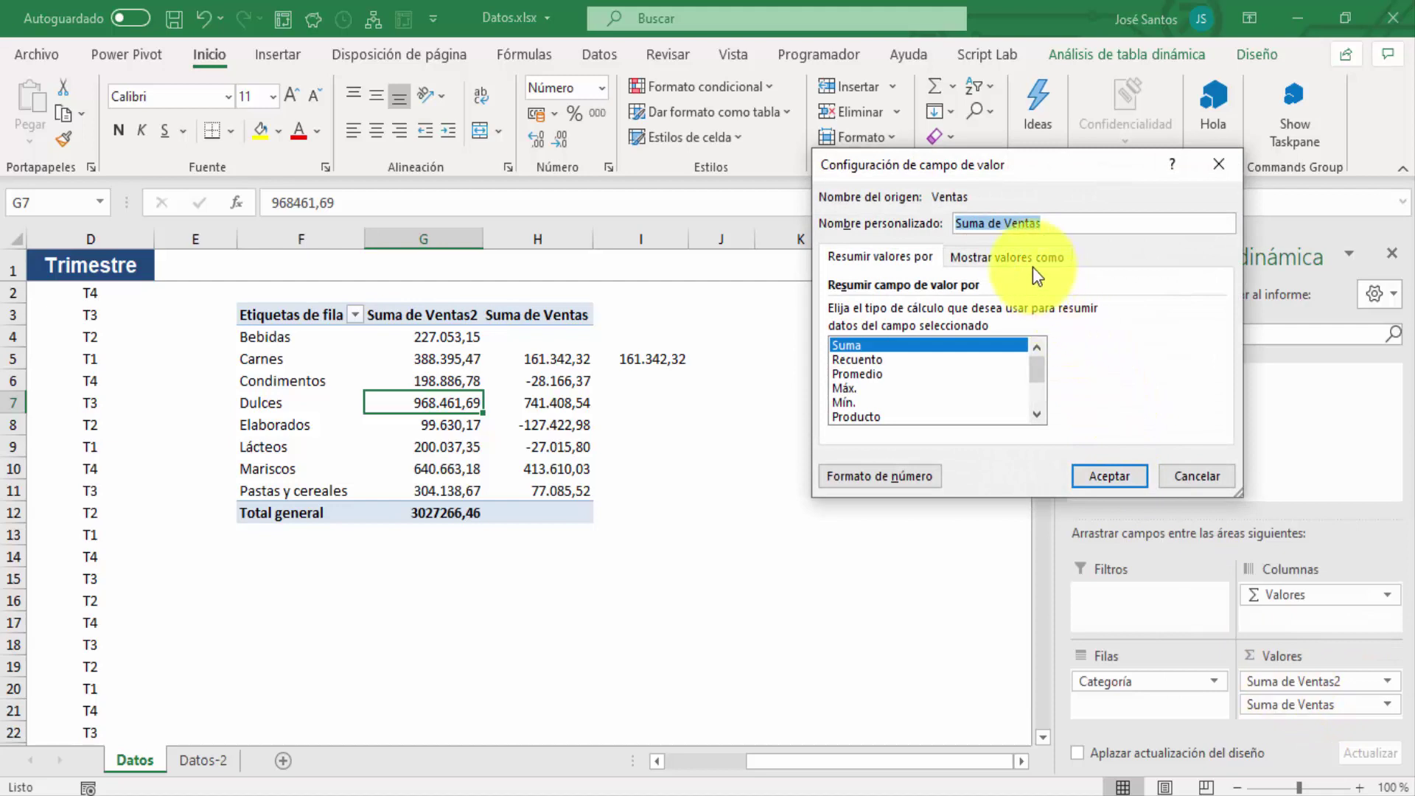
left_click(1030, 258)
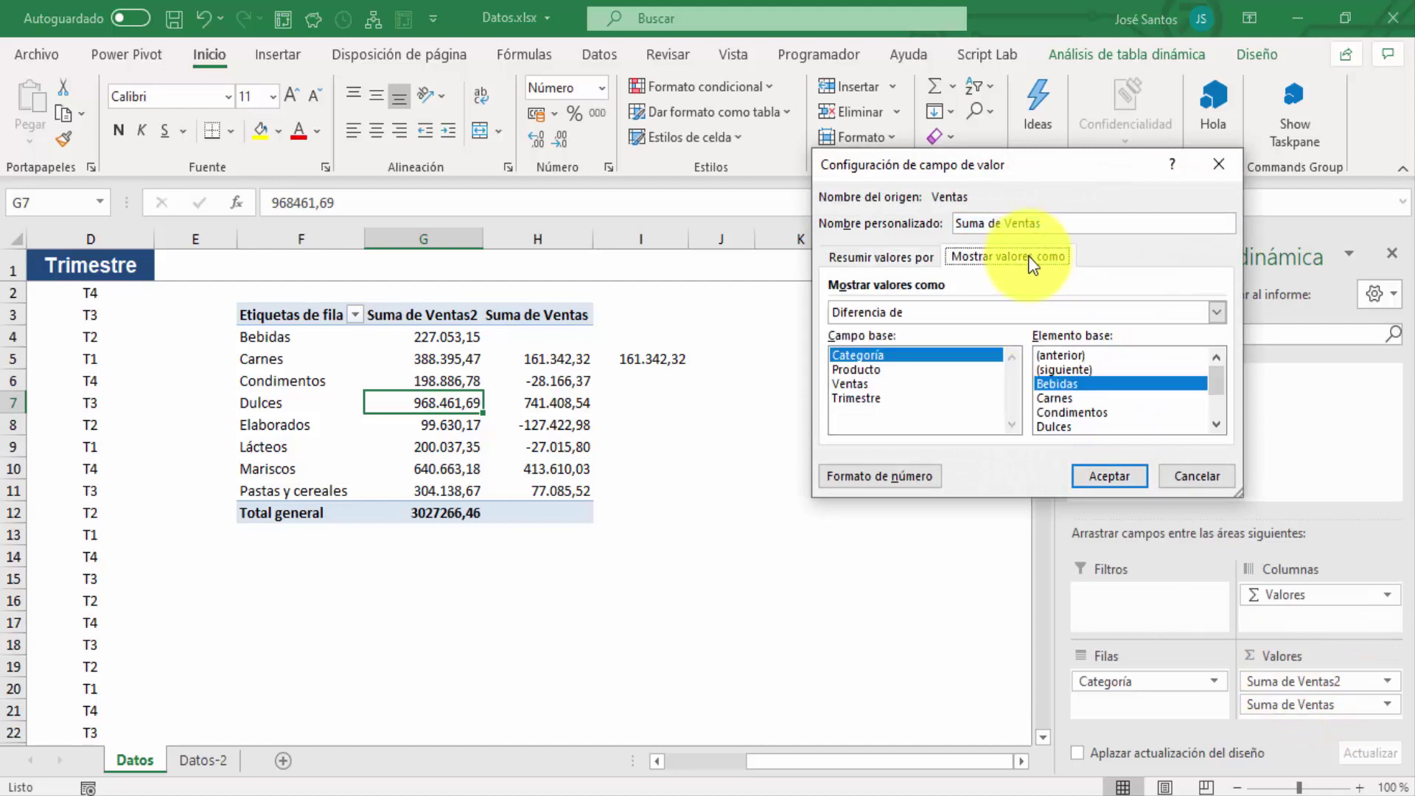
left_click(1028, 303)
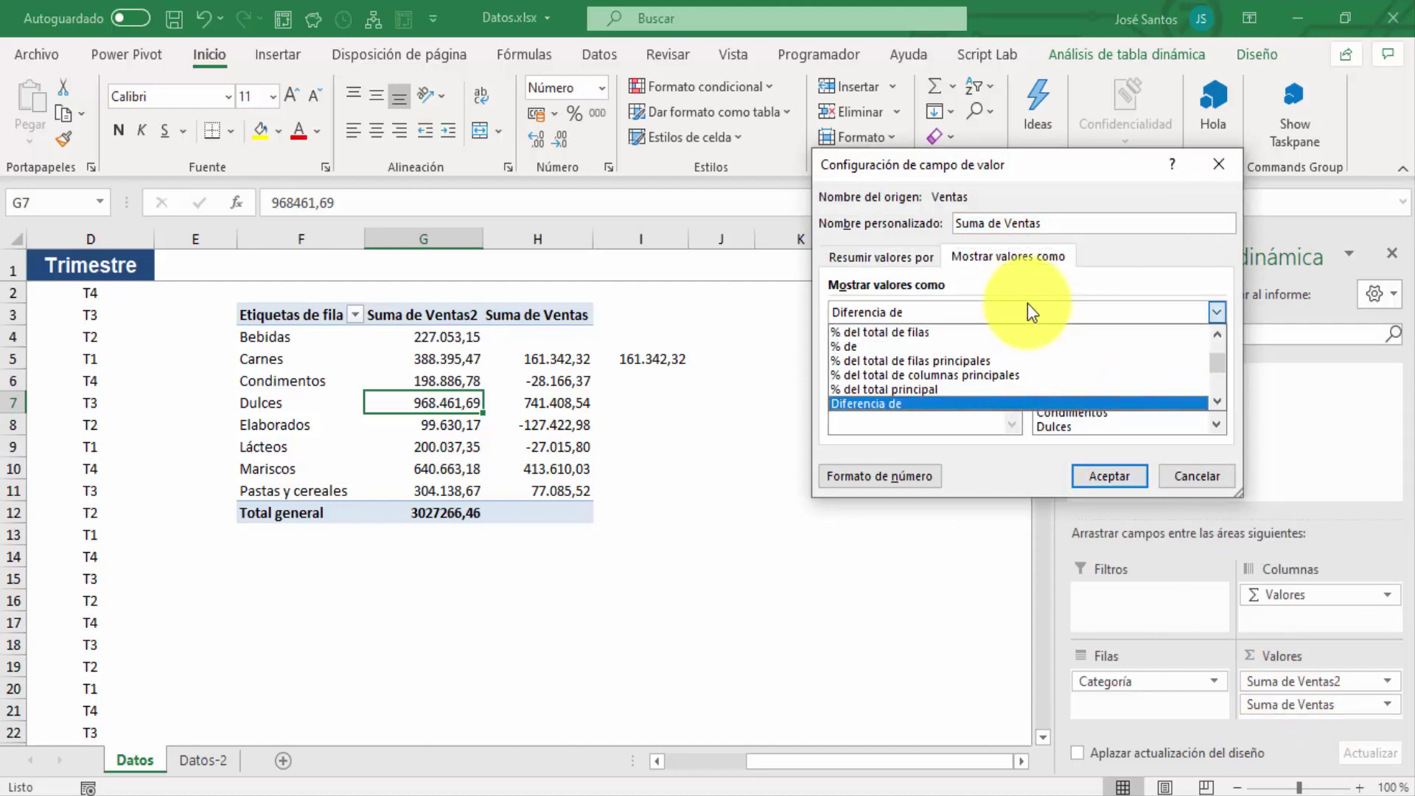
left_click(1218, 401)
left_click(1218, 401)
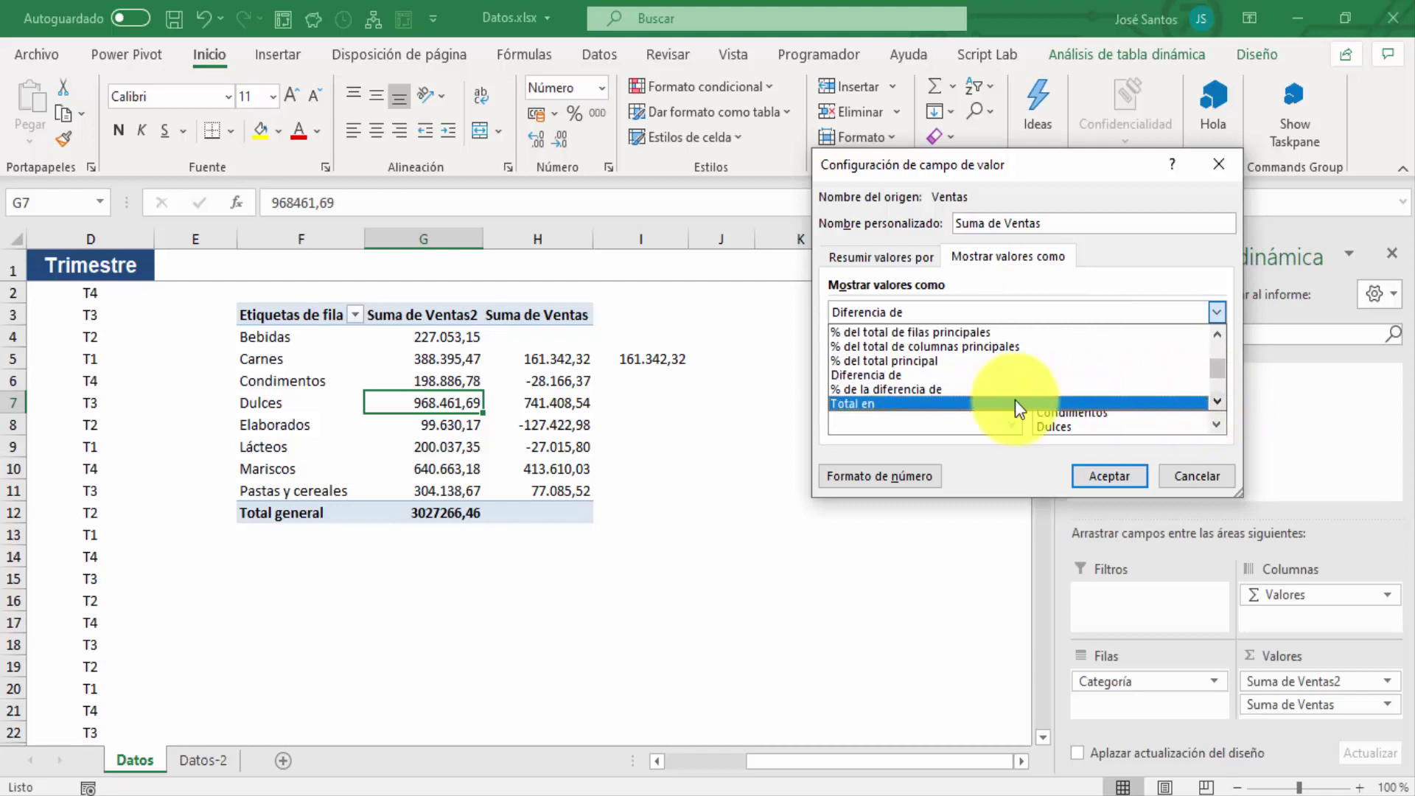
left_click(951, 389)
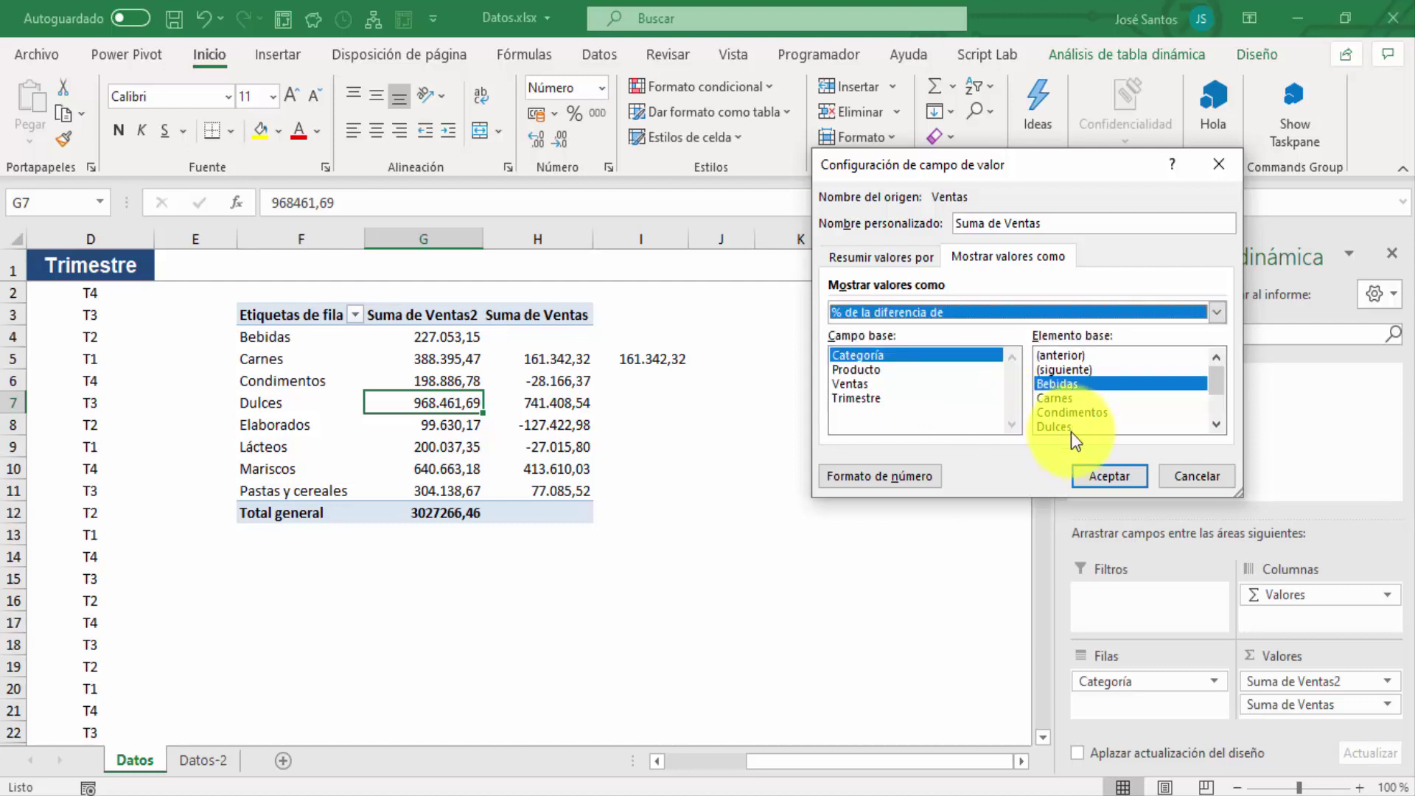
left_click(1120, 476)
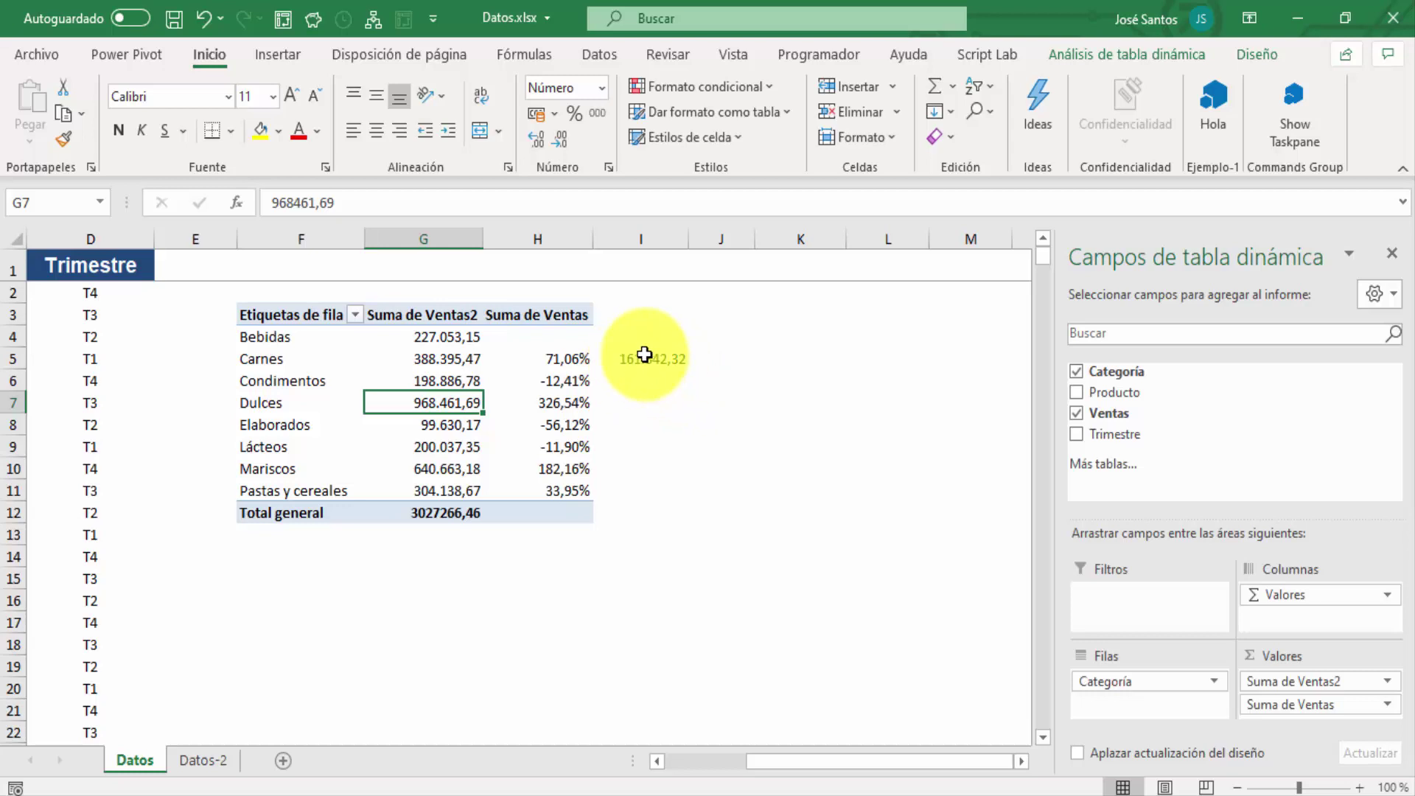
- Try a check formula in J5 dividing the difference in I5 by the Carnes amount in G5, and clear the cell
left_click(723, 360)
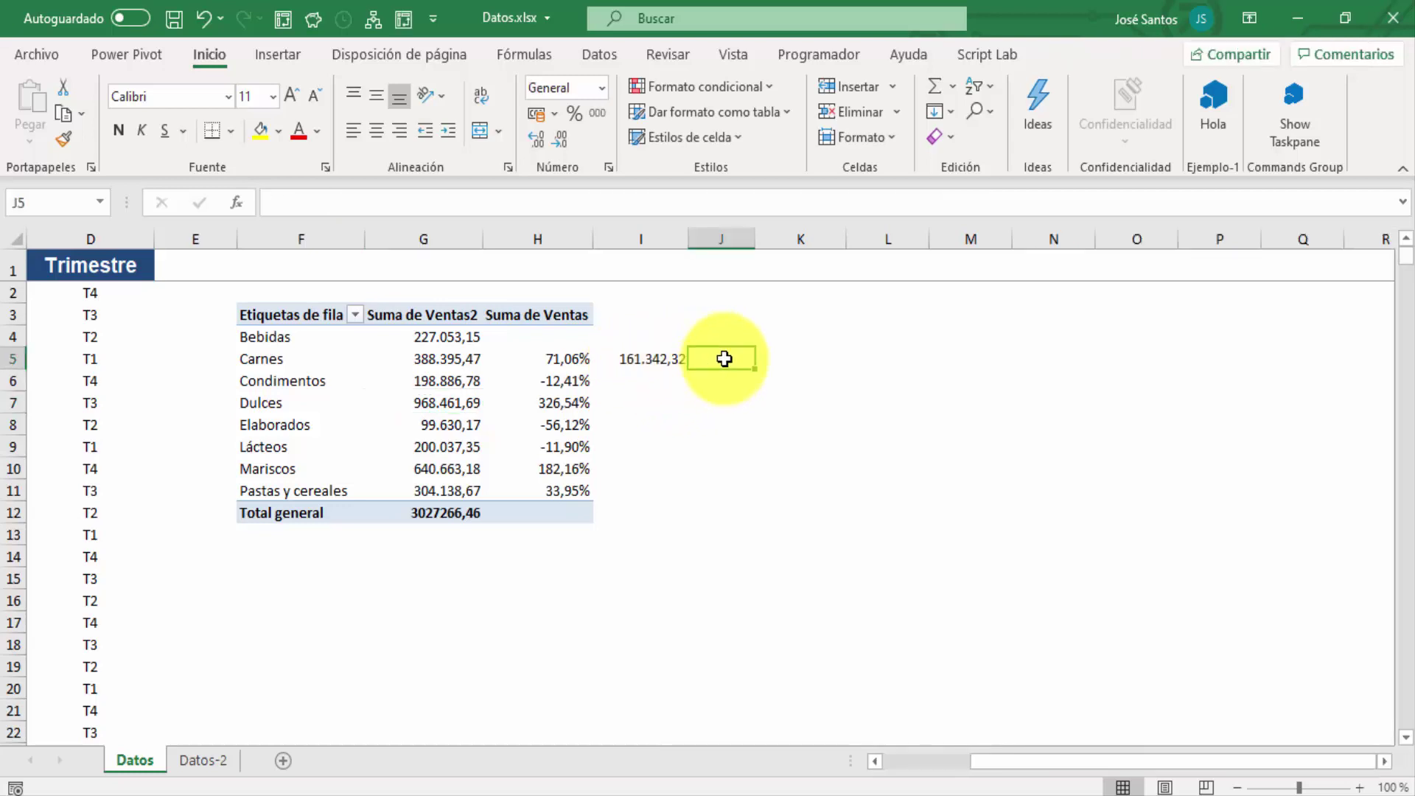
type("+")
key("Left")
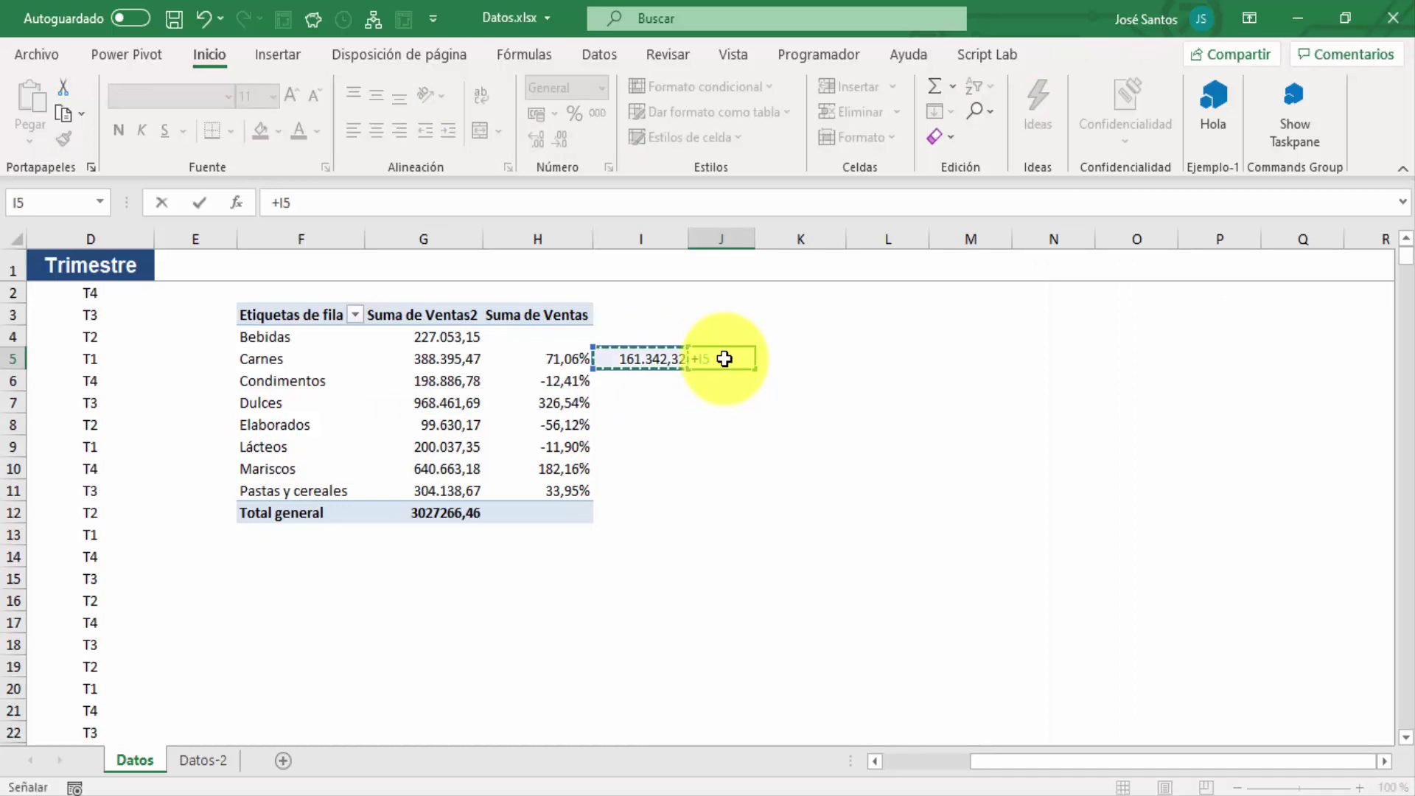
type("/")
key("Left")
key("Left")
key("Left")
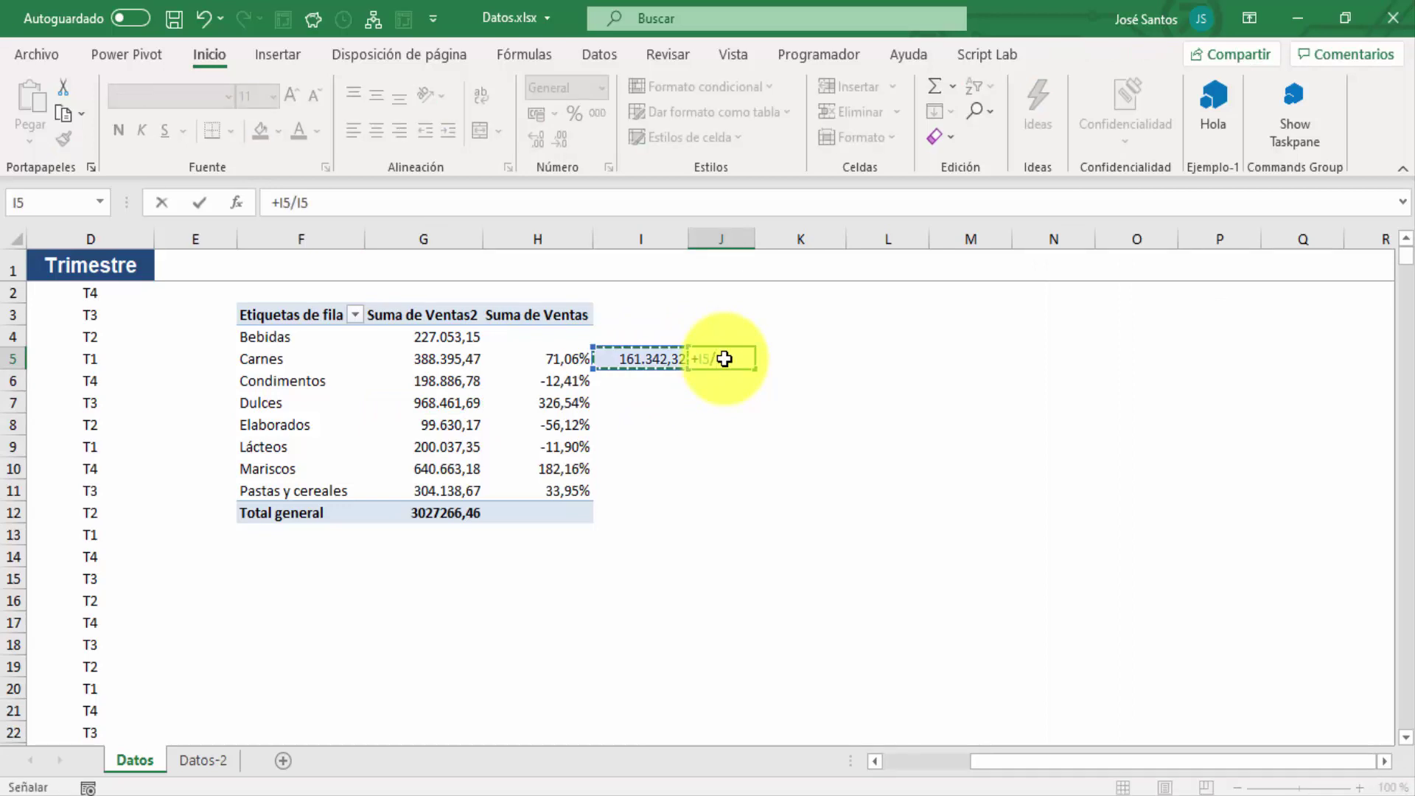
key("Return")
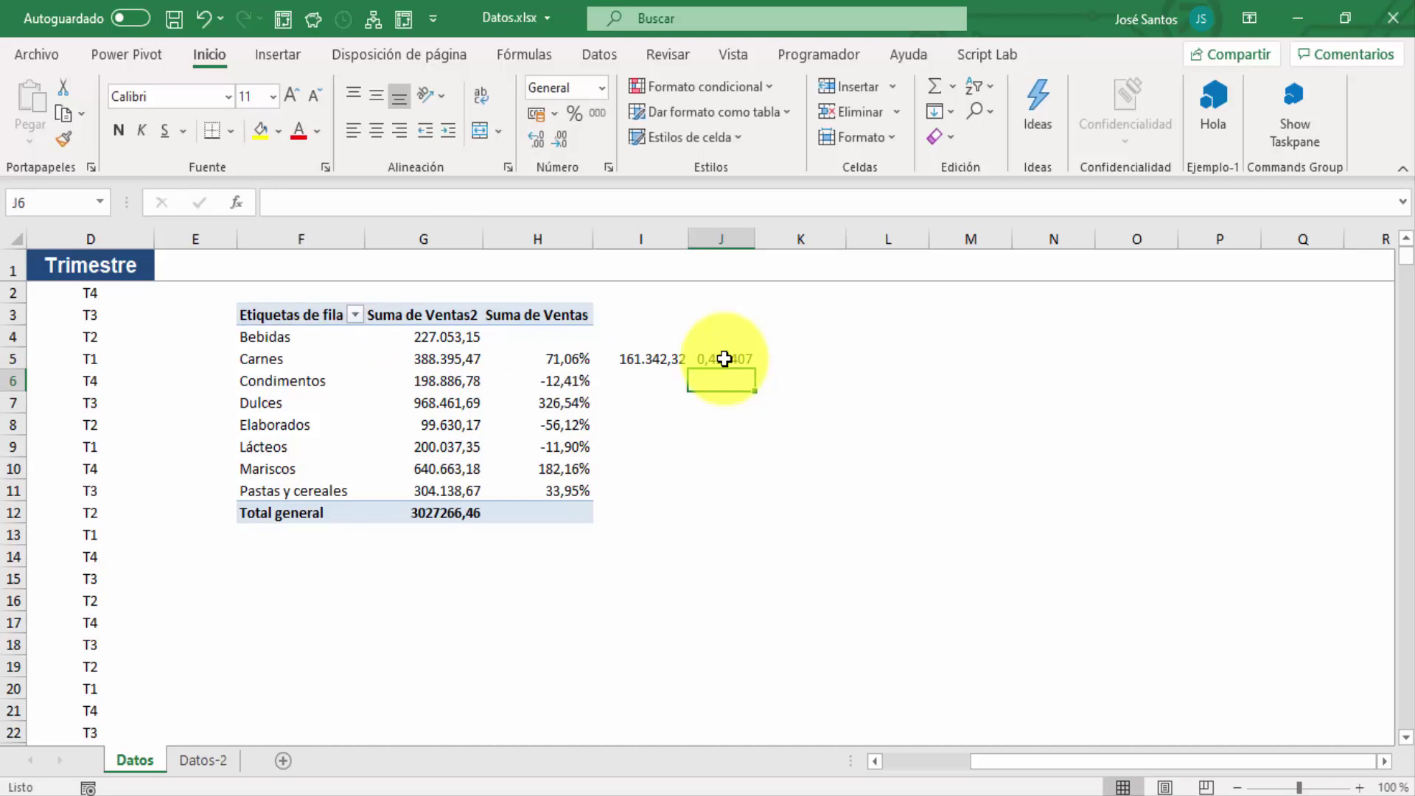
key("Up")
key("Down")
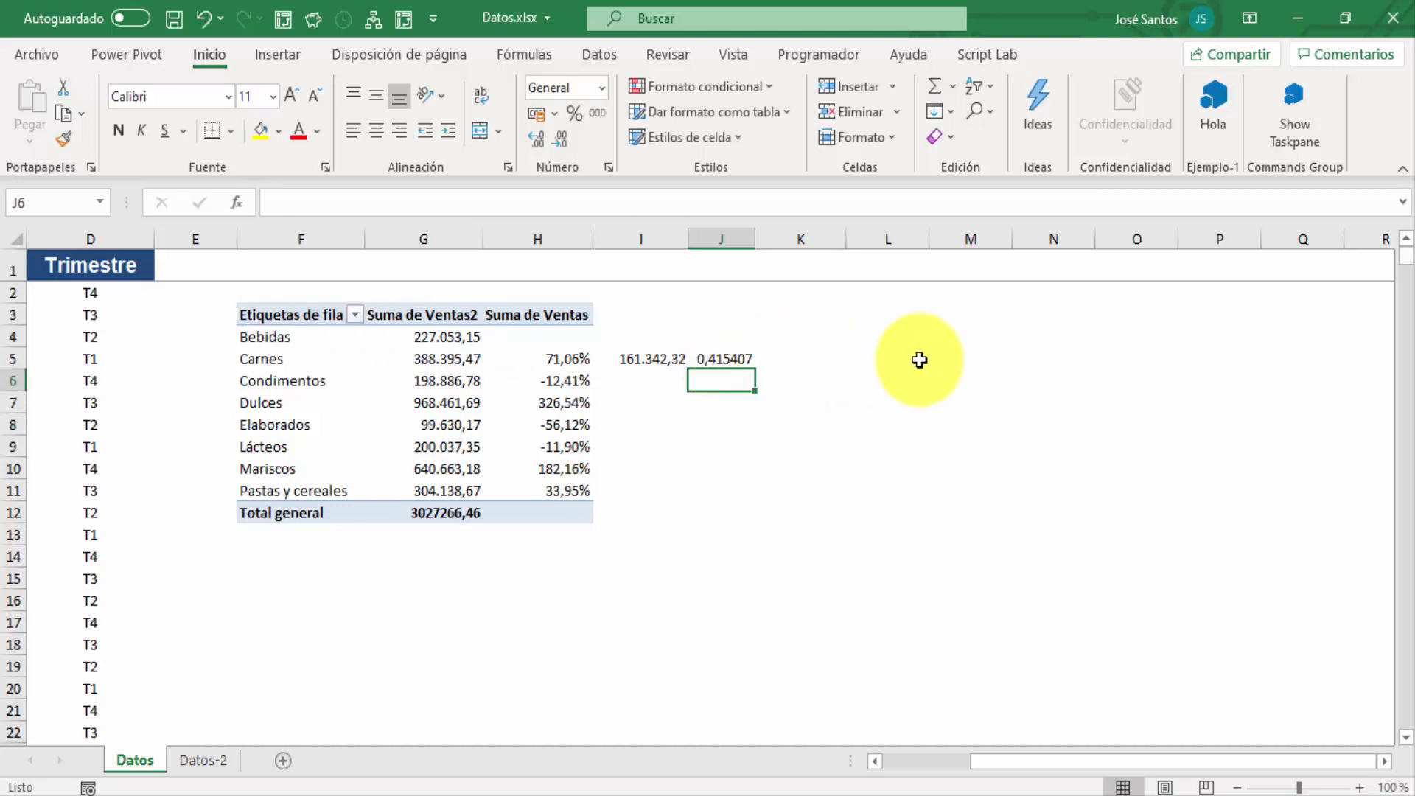
left_click(730, 358)
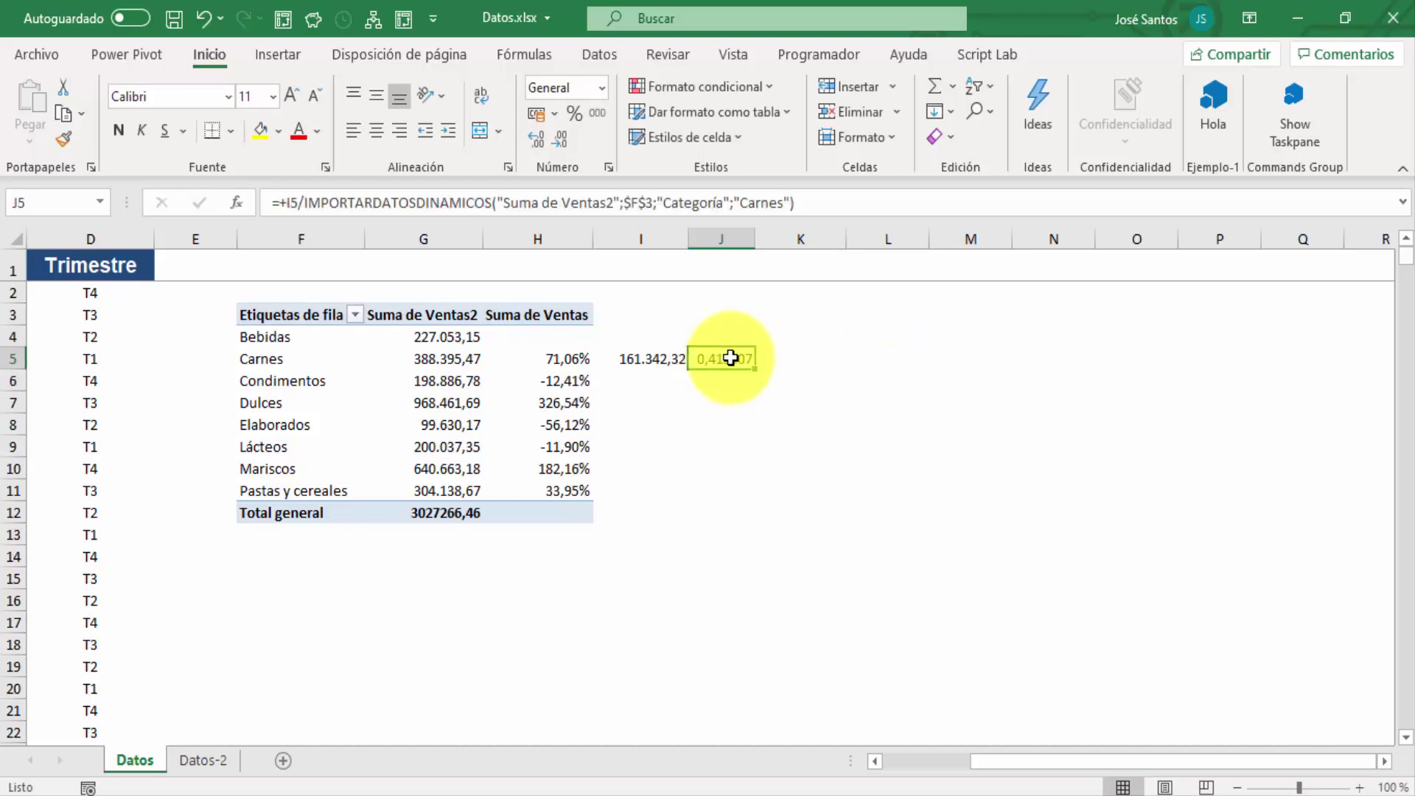
key("Delete")
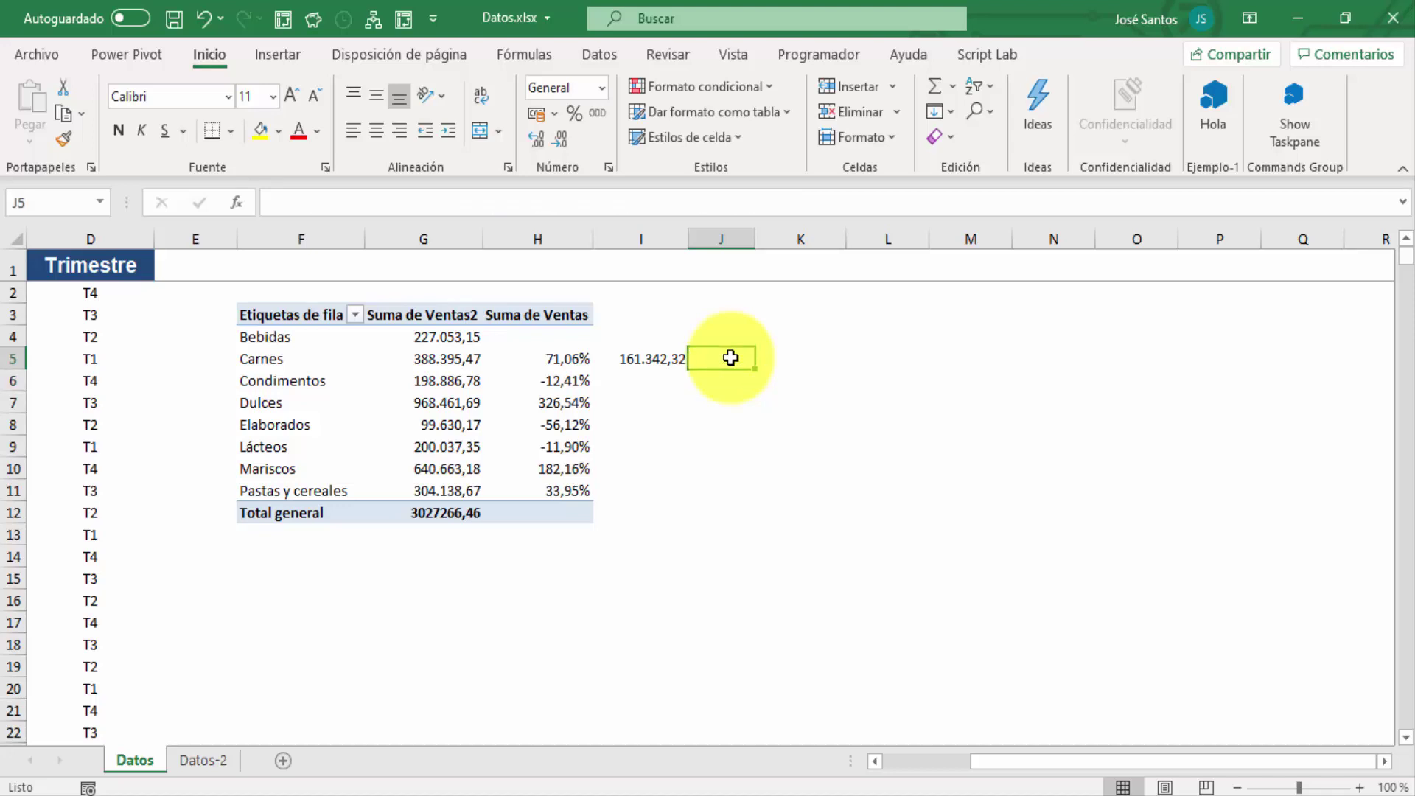
- Enter a check formula in J5 that divides the difference in I5 by the Bebidas Suma de Ventas2 amount in G4
type("=")
key("Left")
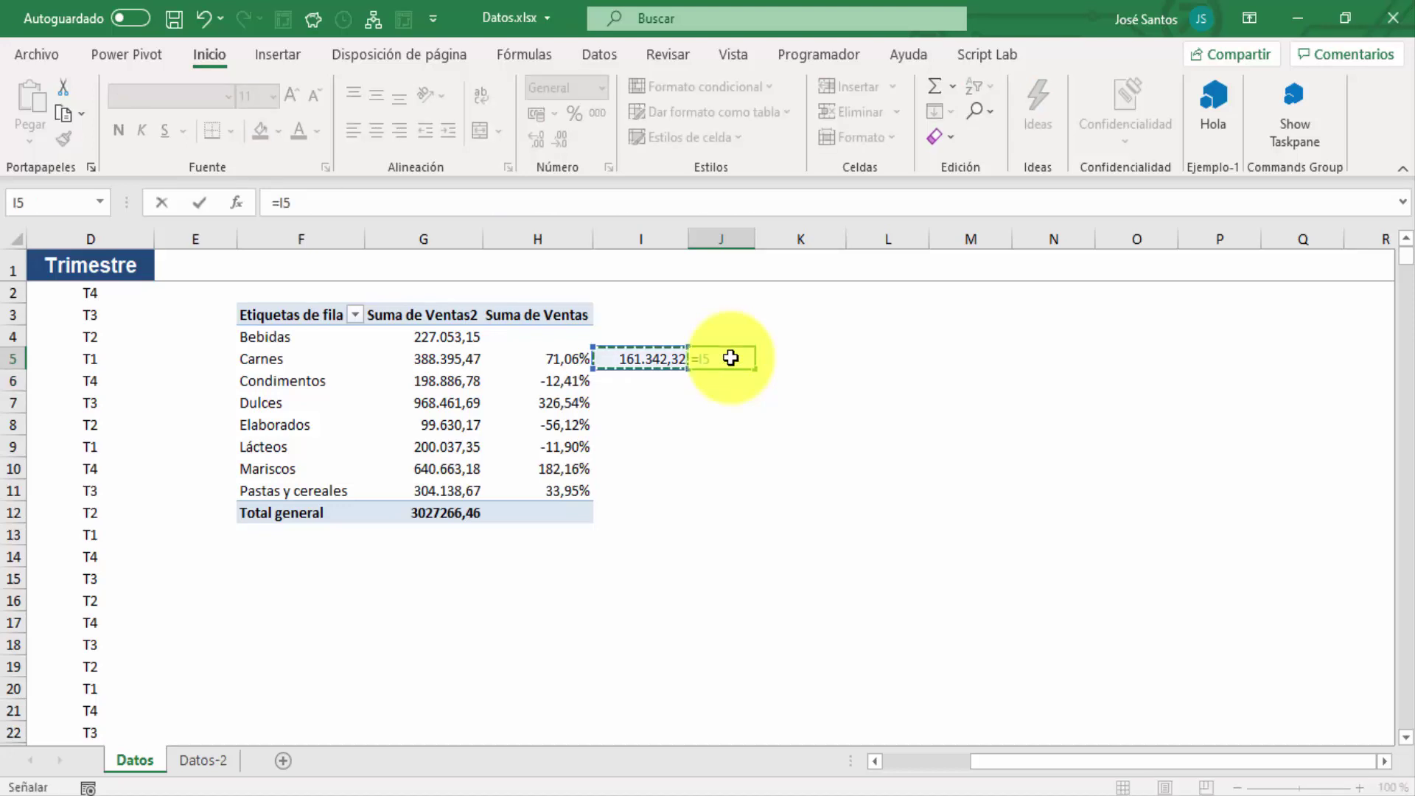
type("/")
key("Left")
key("Left")
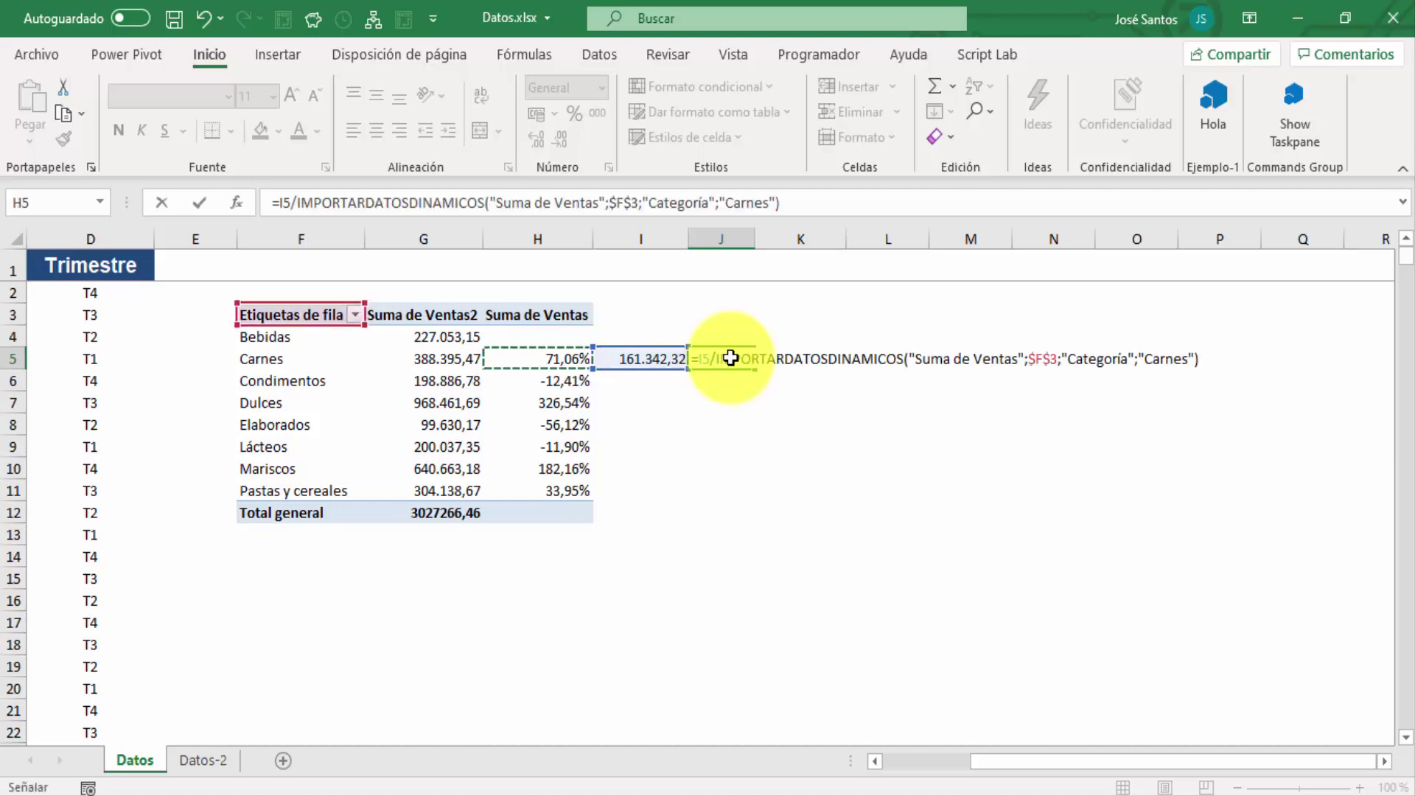
key("Up")
key("Return")
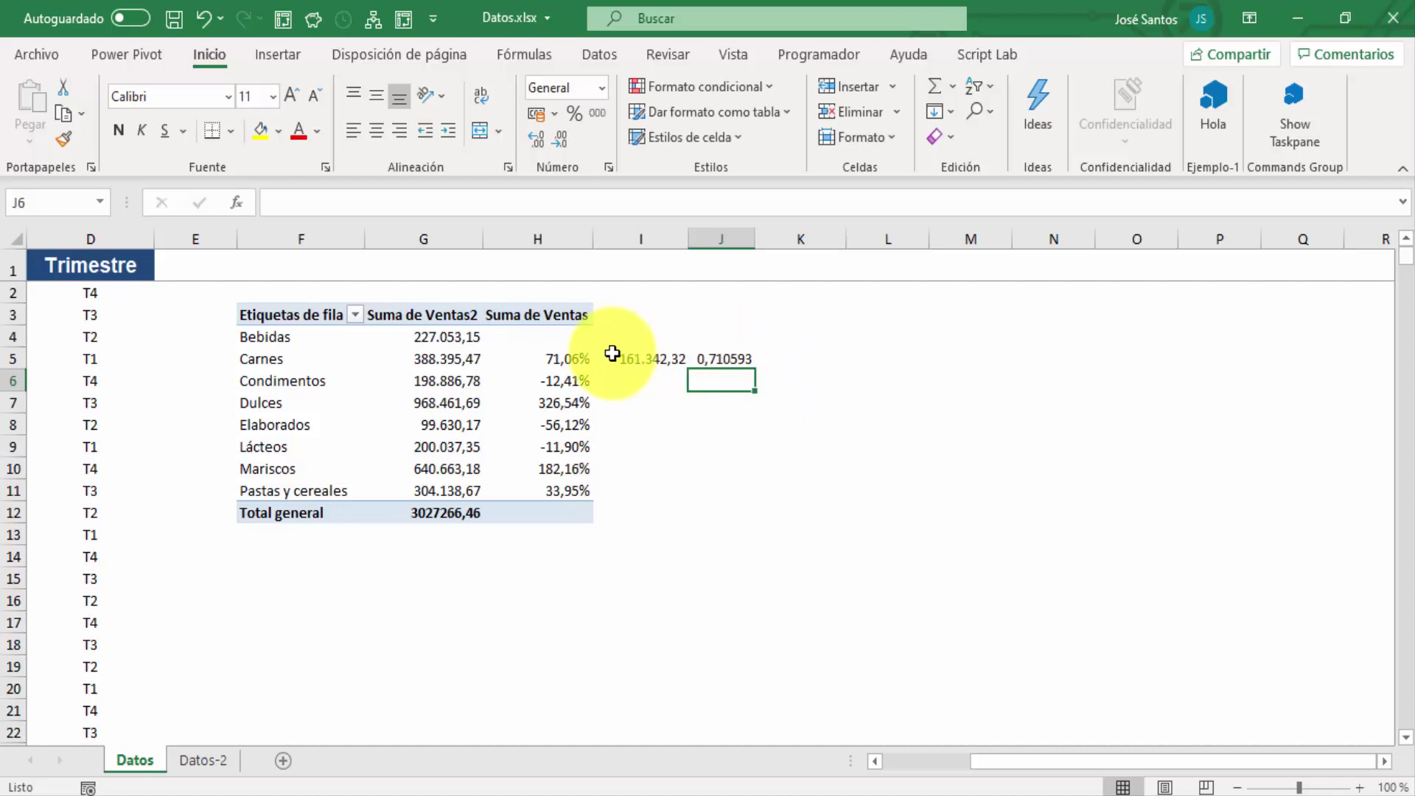
- Format the check cells J4:J11 as percentages
left_click(721, 354)
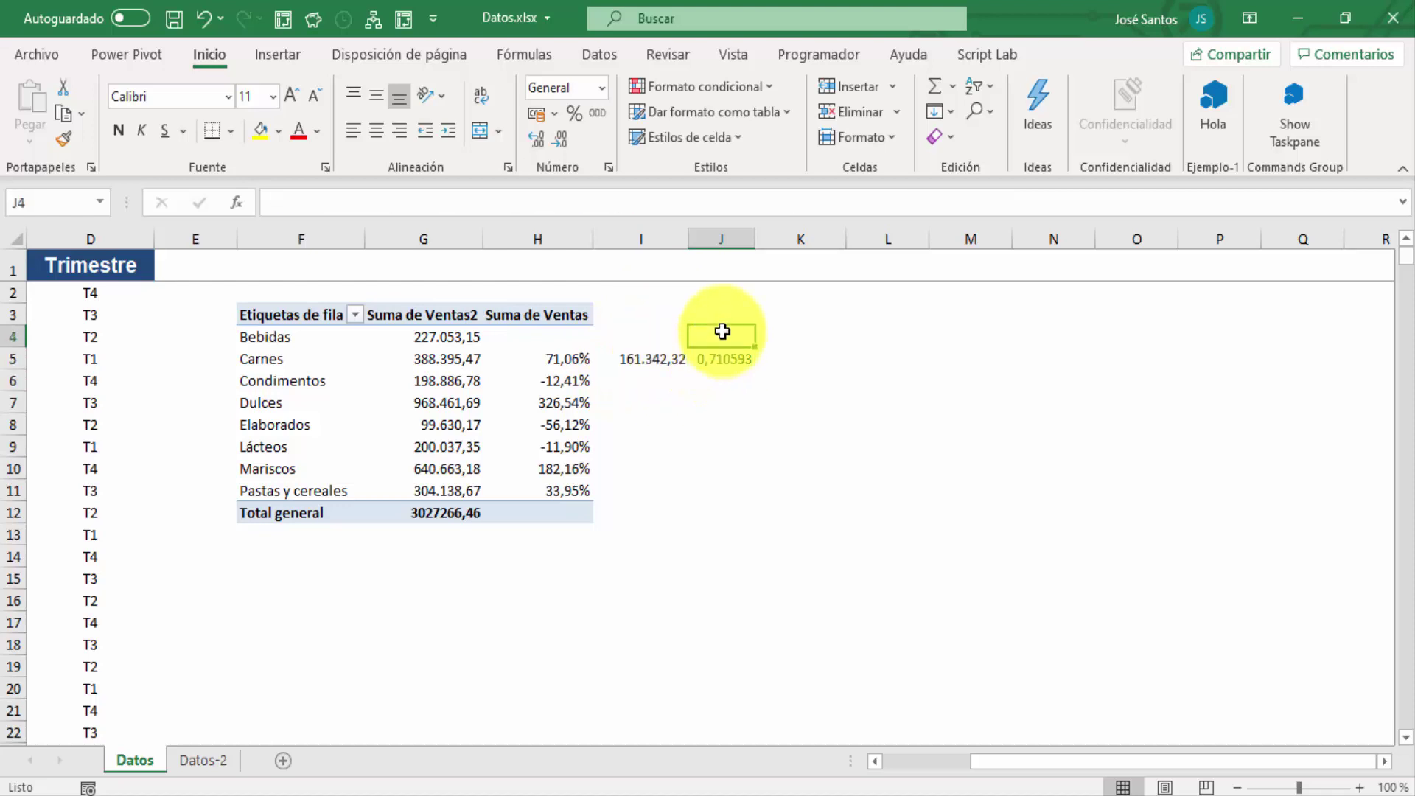
left_click_drag(723, 329, 737, 479)
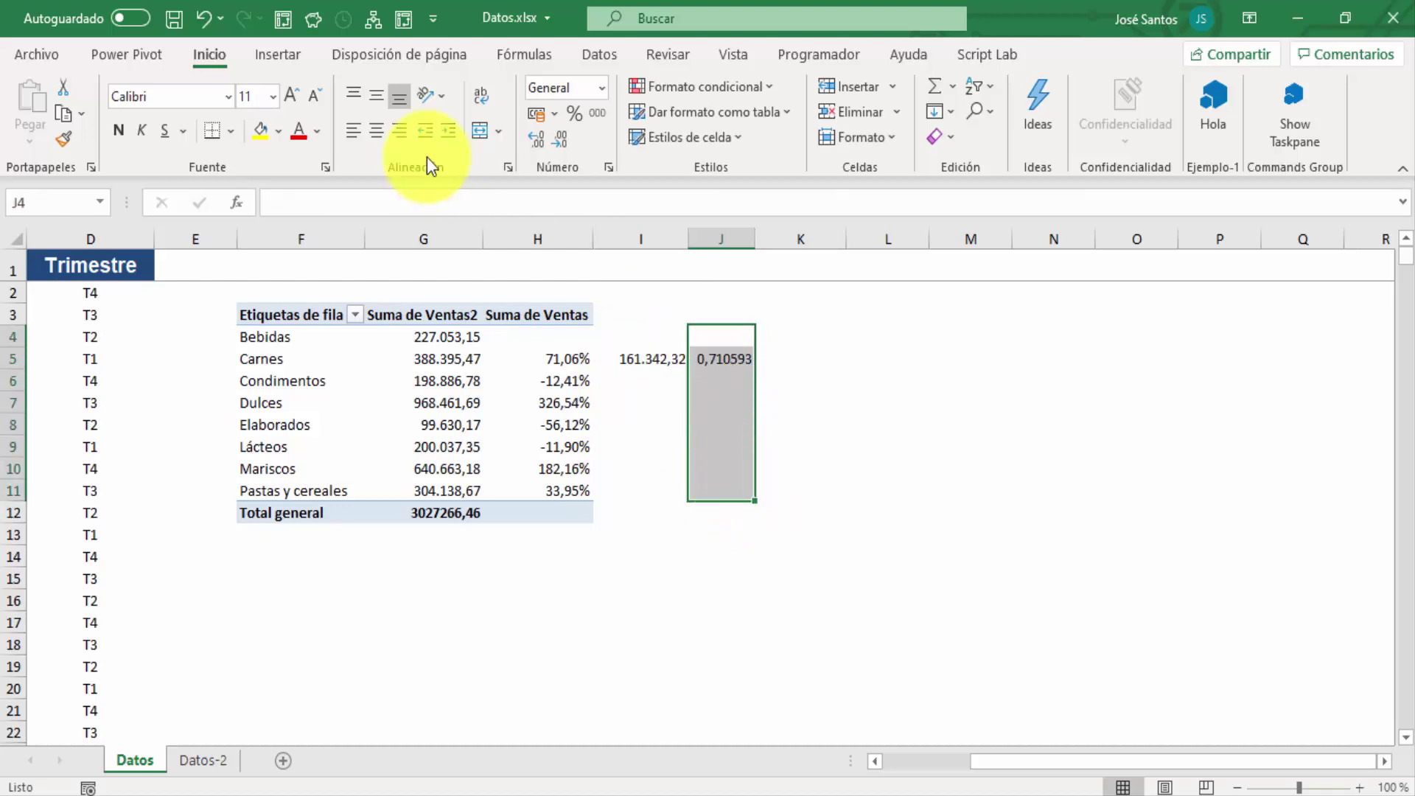
left_click(576, 114)
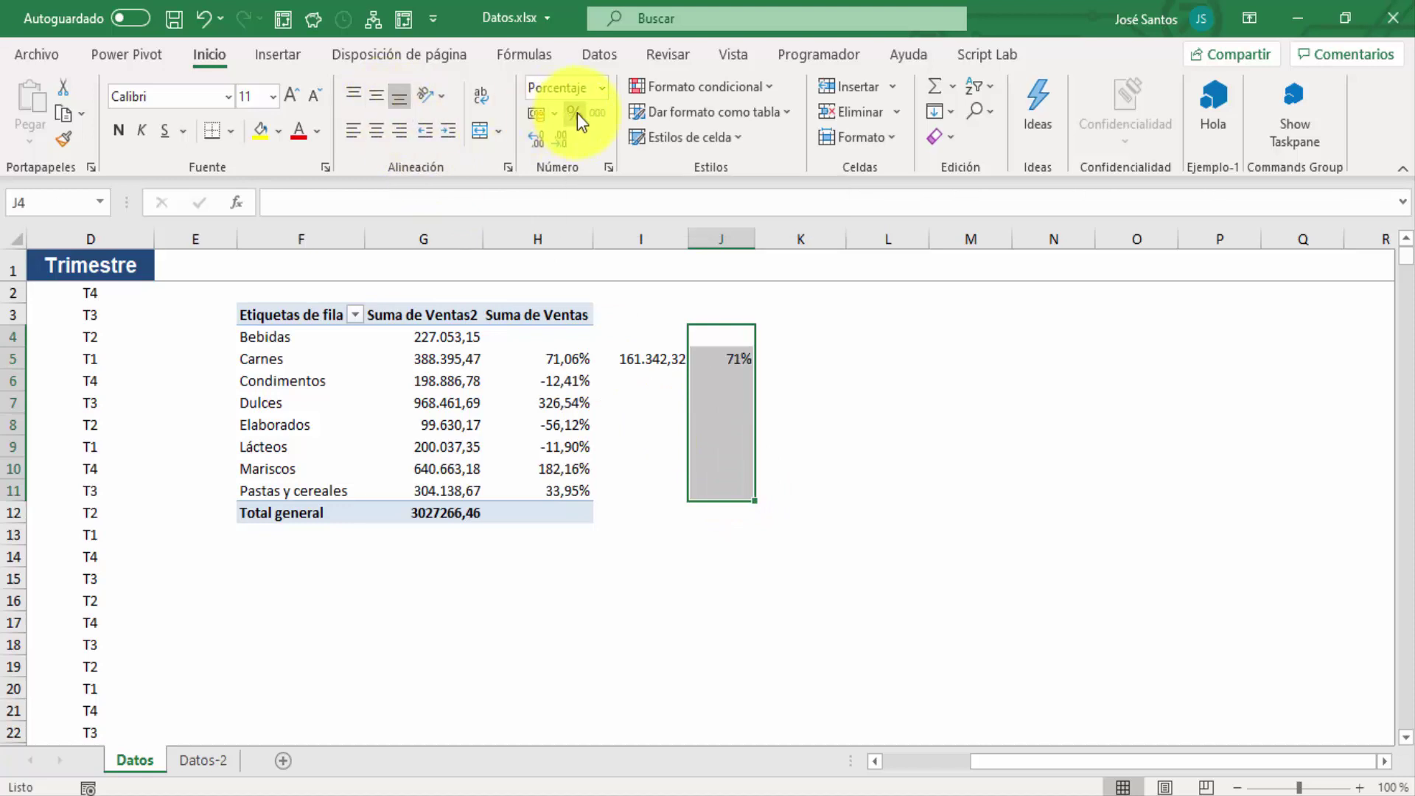
- Show the check percentages in J4:J11 with two decimal places
left_click(538, 140)
key("Return")
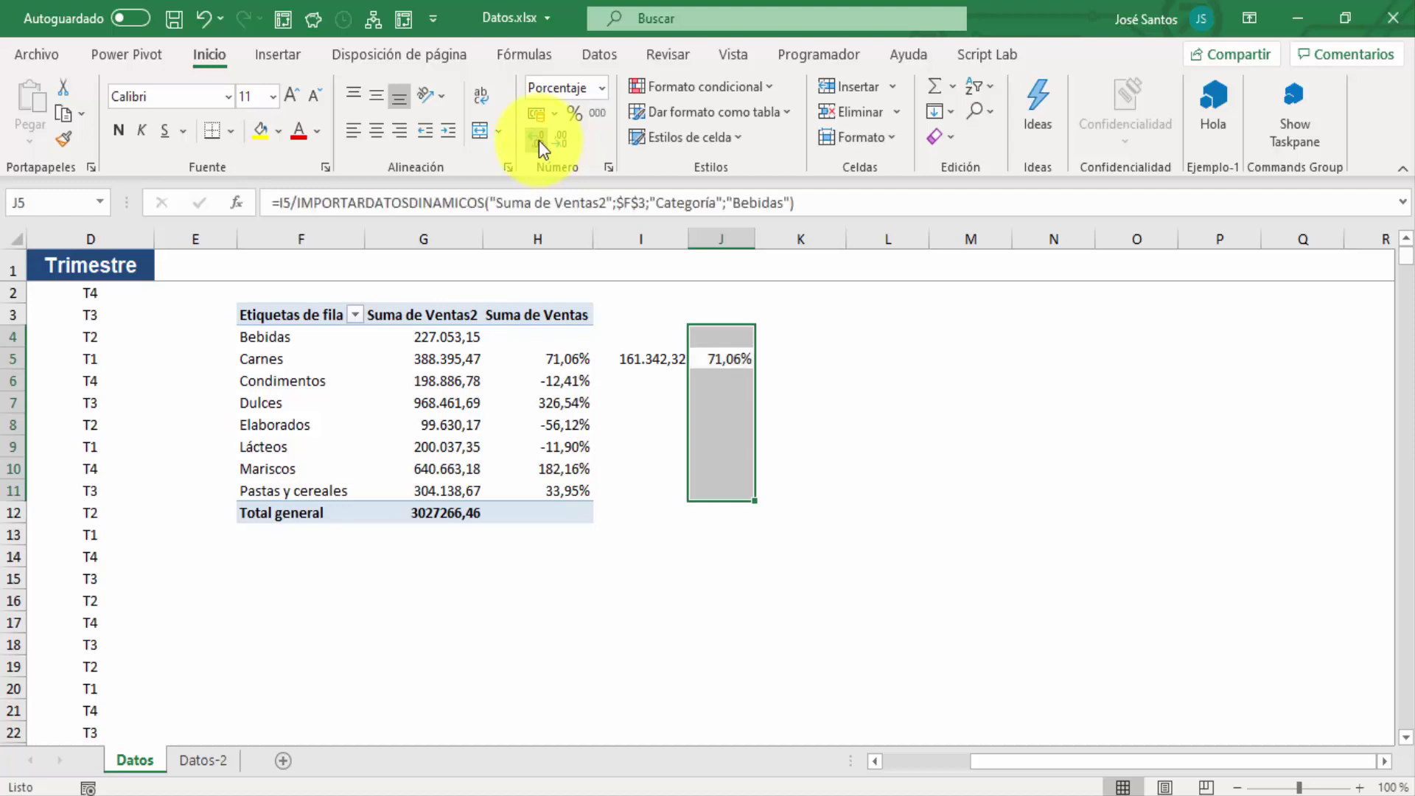
left_click(693, 401)
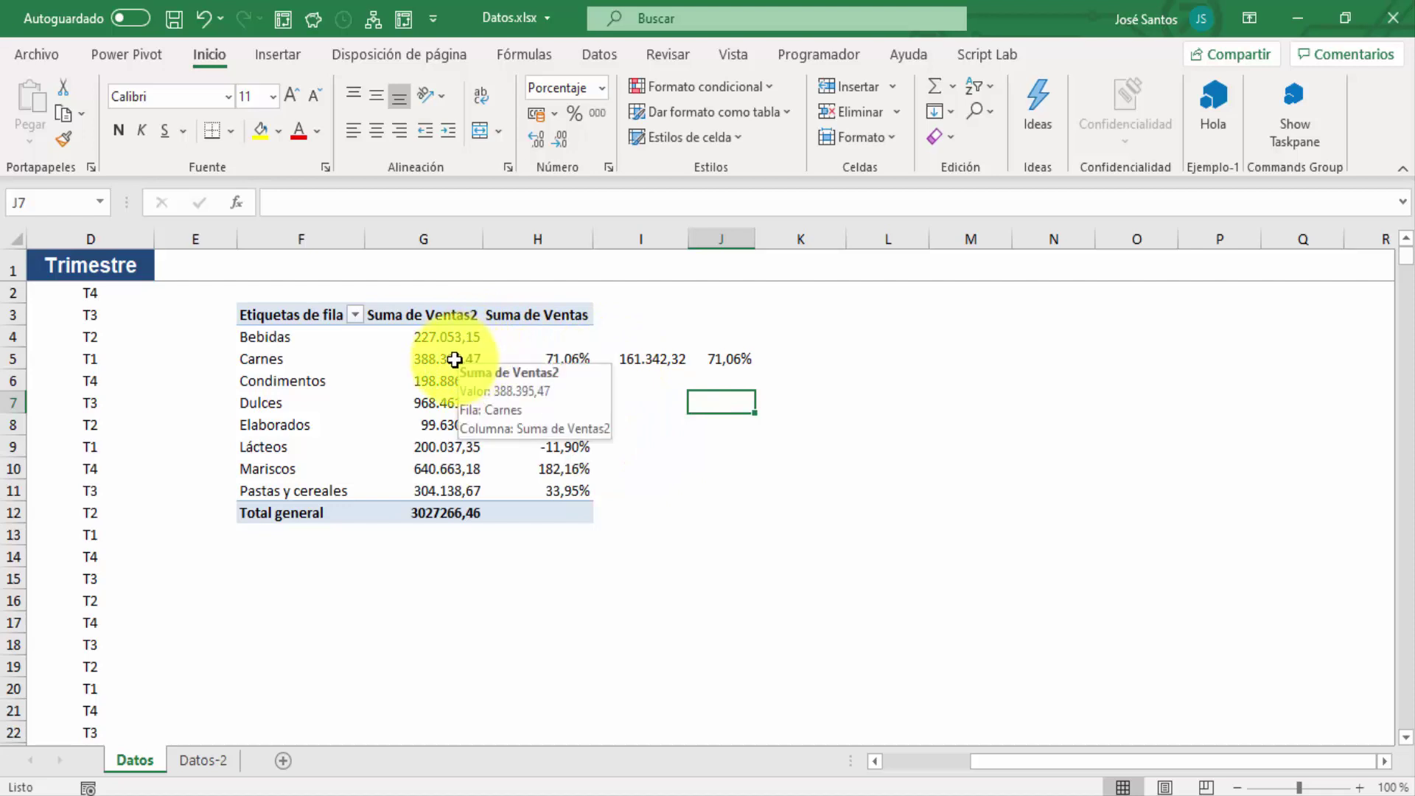
- Clear J5 and re-enter its check formula, dividing the difference in I5 by the Bebidas Suma de Ventas2 amount in G4
left_click(640, 359)
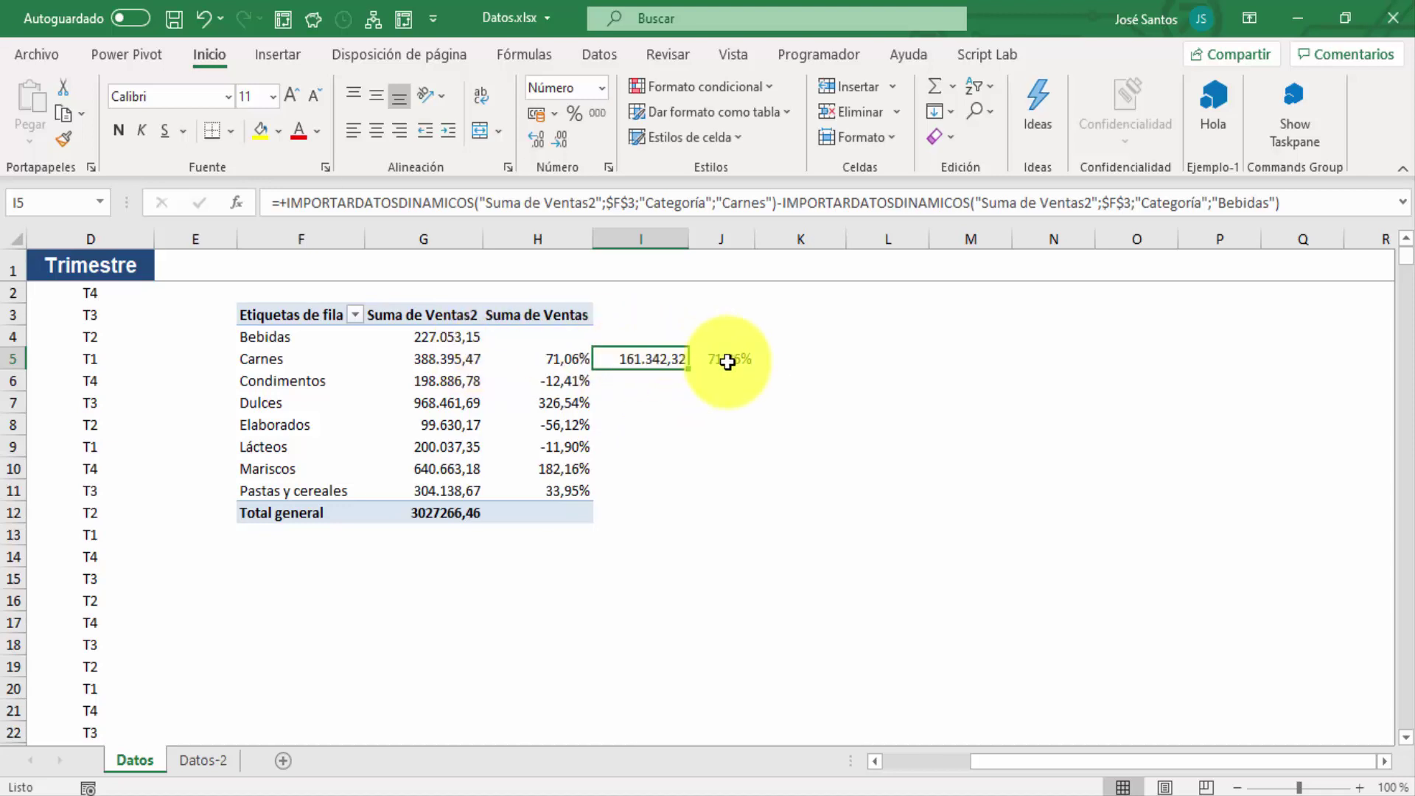
left_click(577, 356)
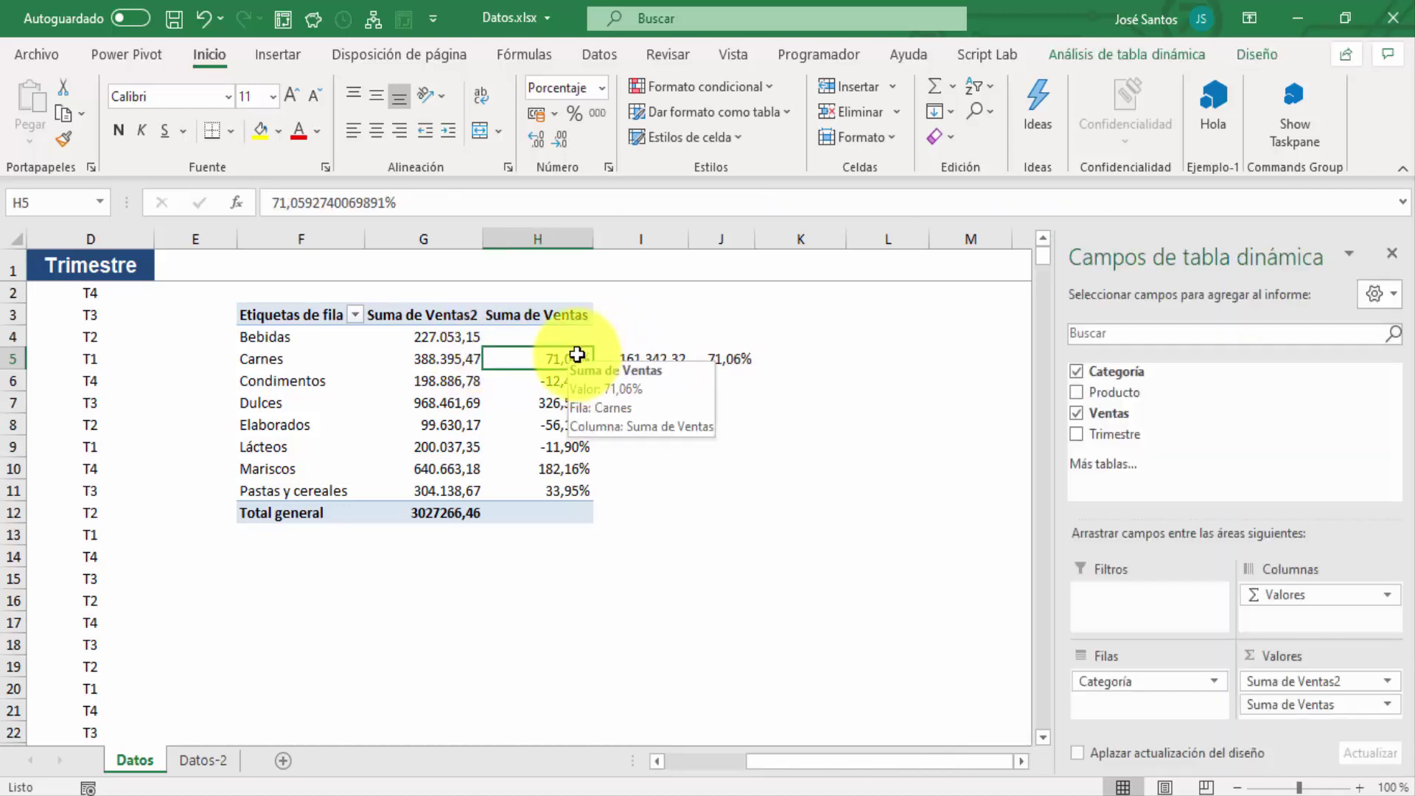
left_click(445, 340)
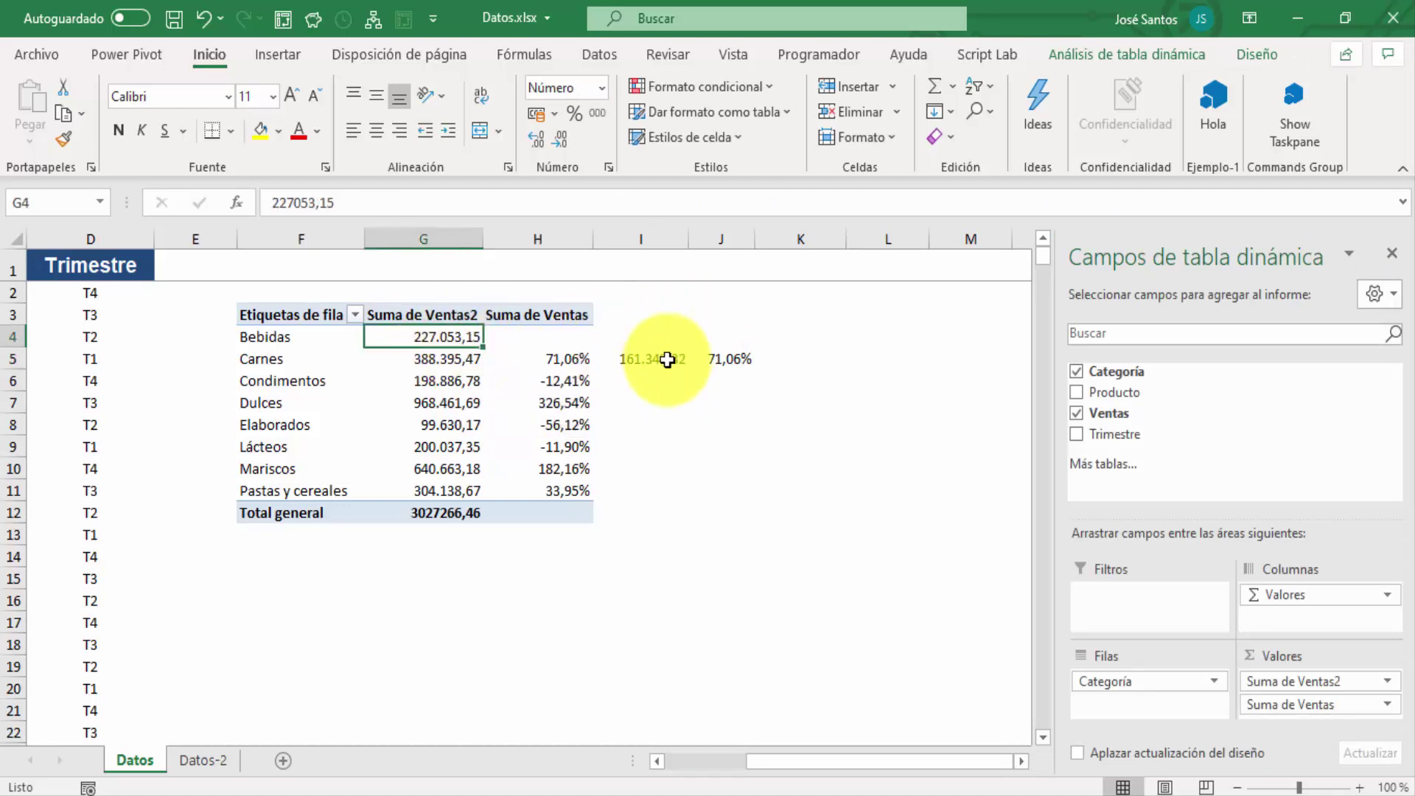
left_click(730, 360)
key("Delete")
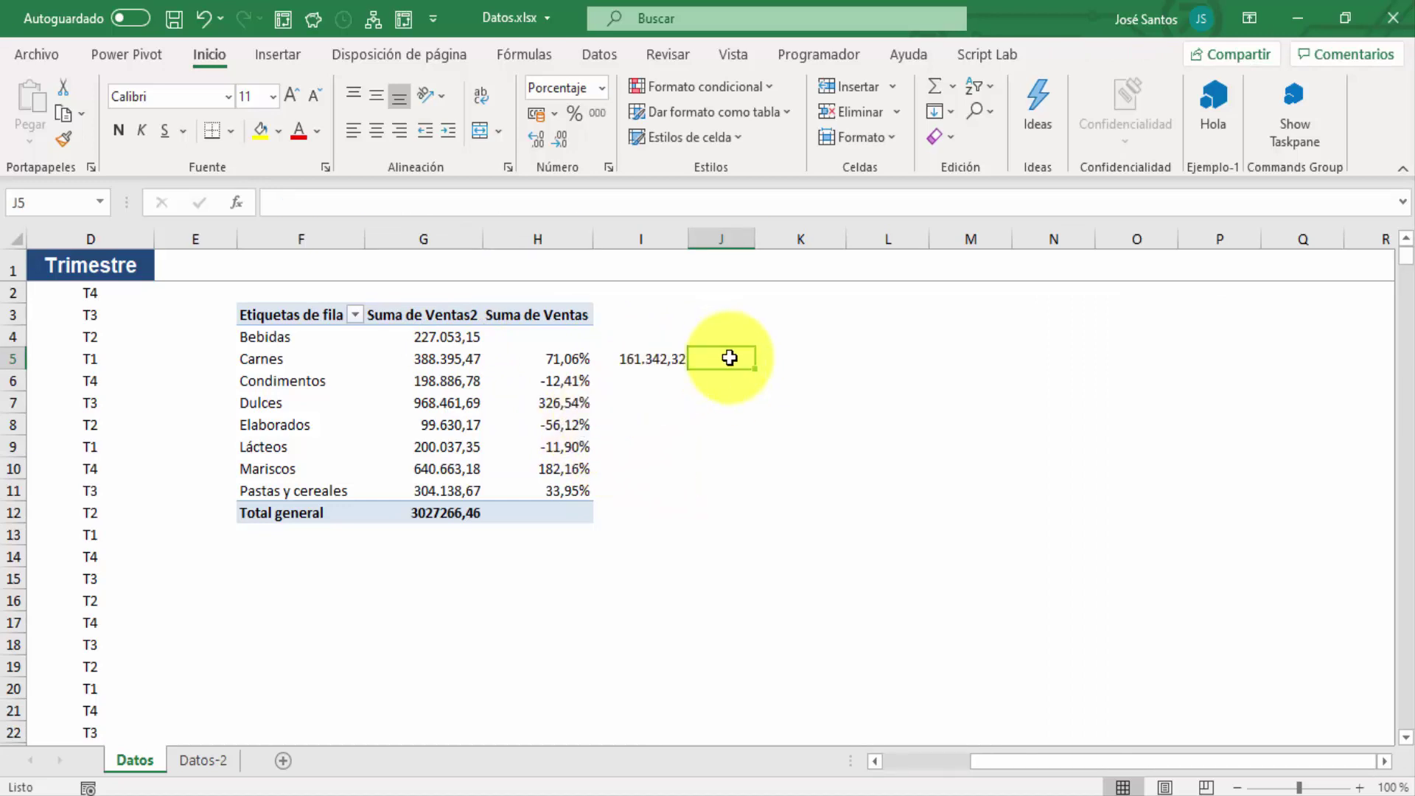
type("+")
key("Left")
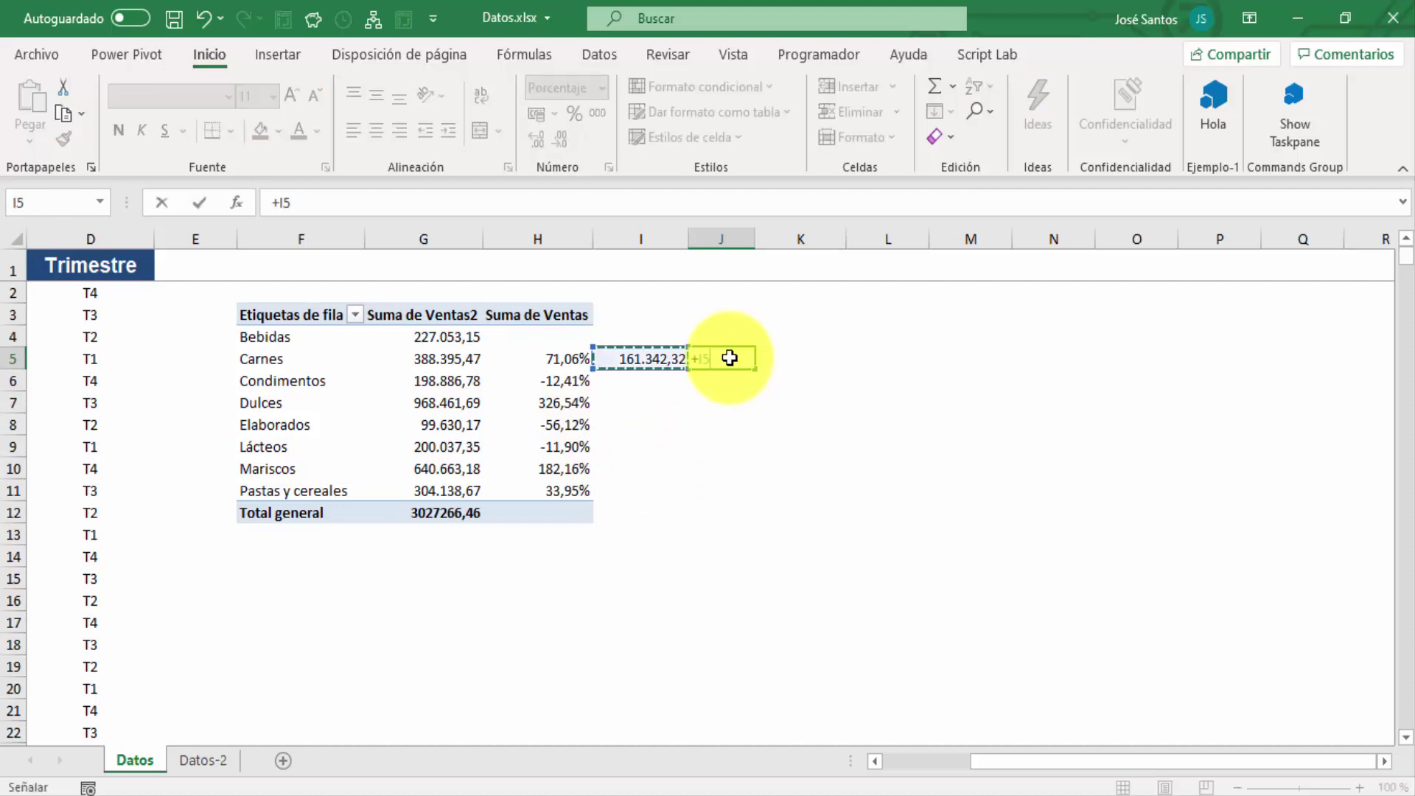
type("/")
key("Left")
key("Left")
key("Left")
key("Up")
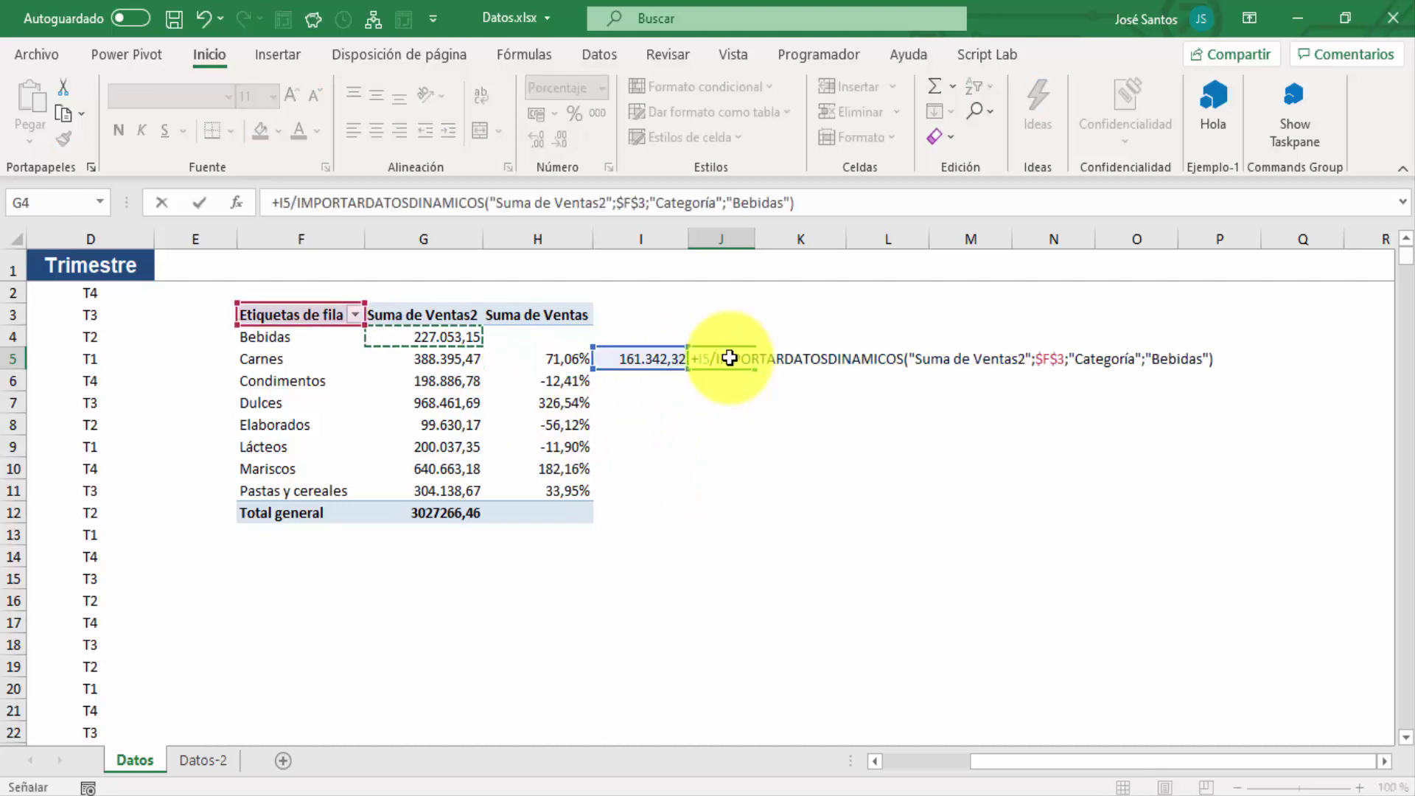
key("Return")
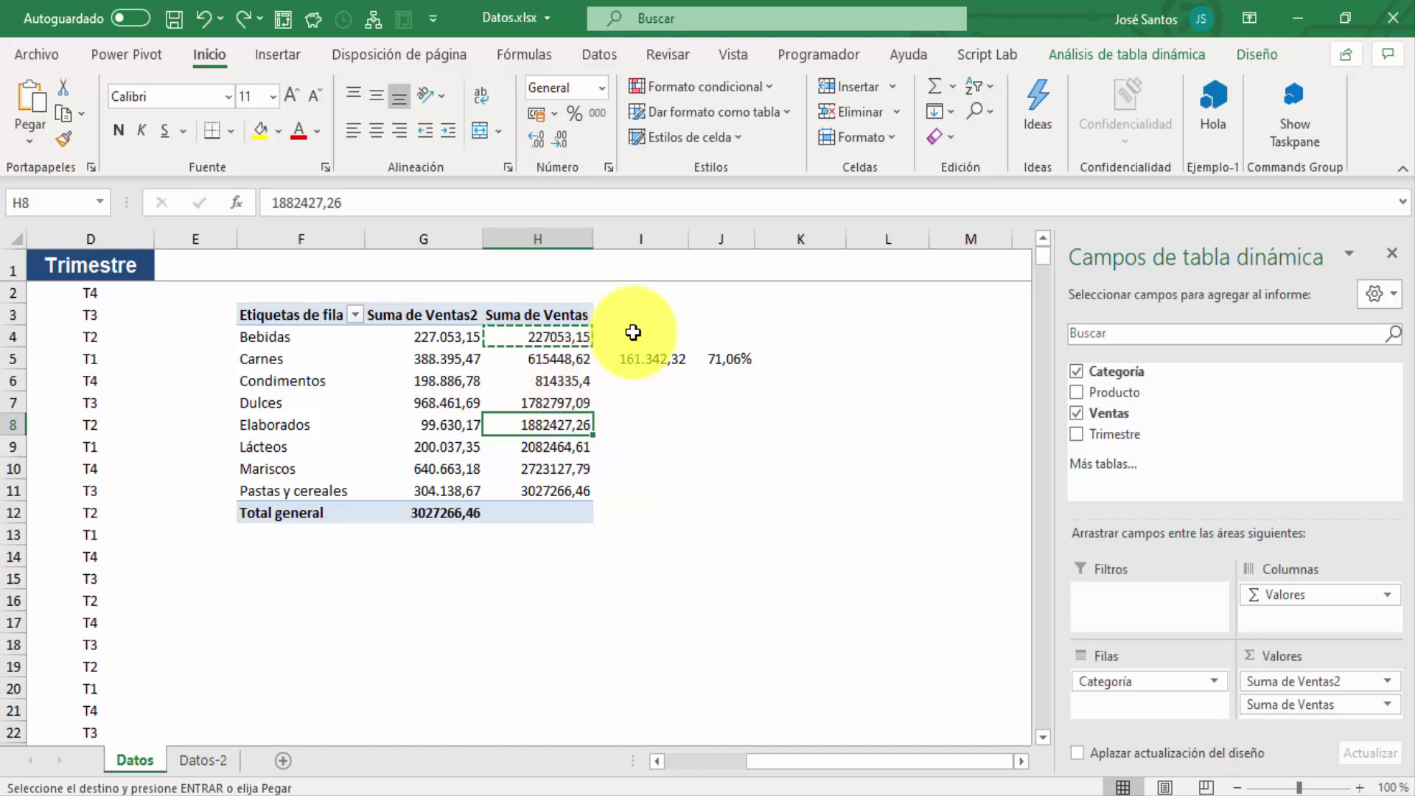
- Clear the check formulas in I4:J11 beside the pivot table
left_click_drag(635, 329, 732, 496)
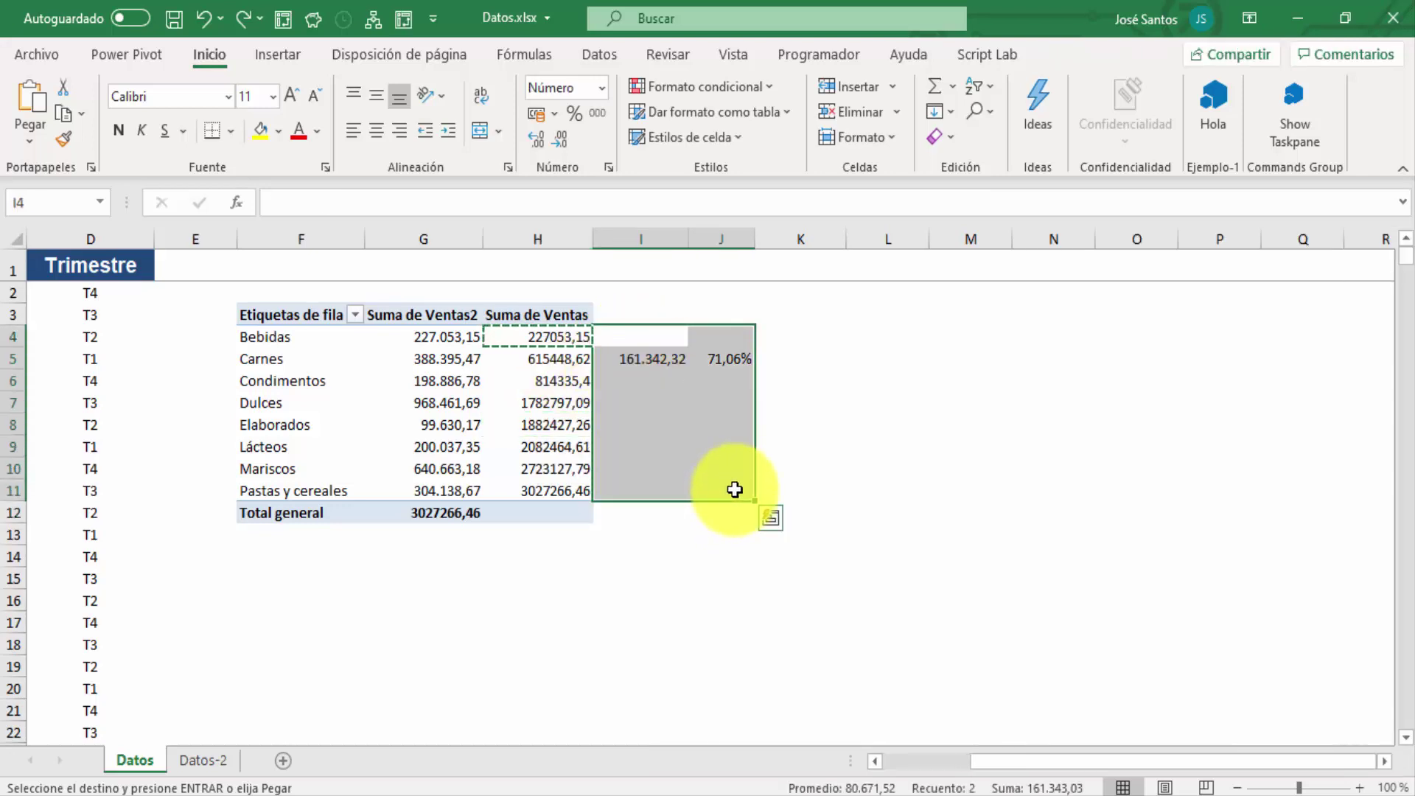
key("Delete")
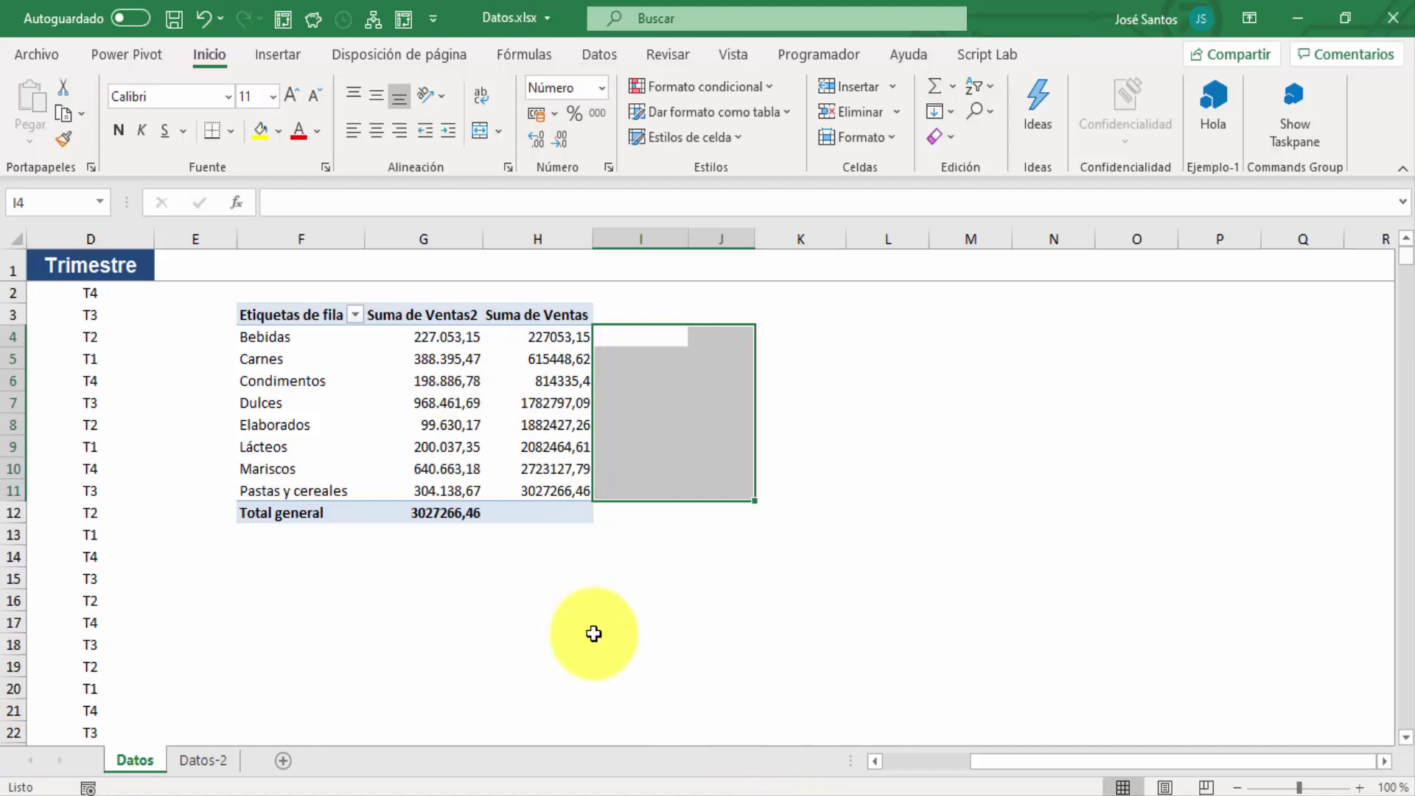
- Show Suma de Ventas as "Total en" with base field Categoría
left_click(496, 421)
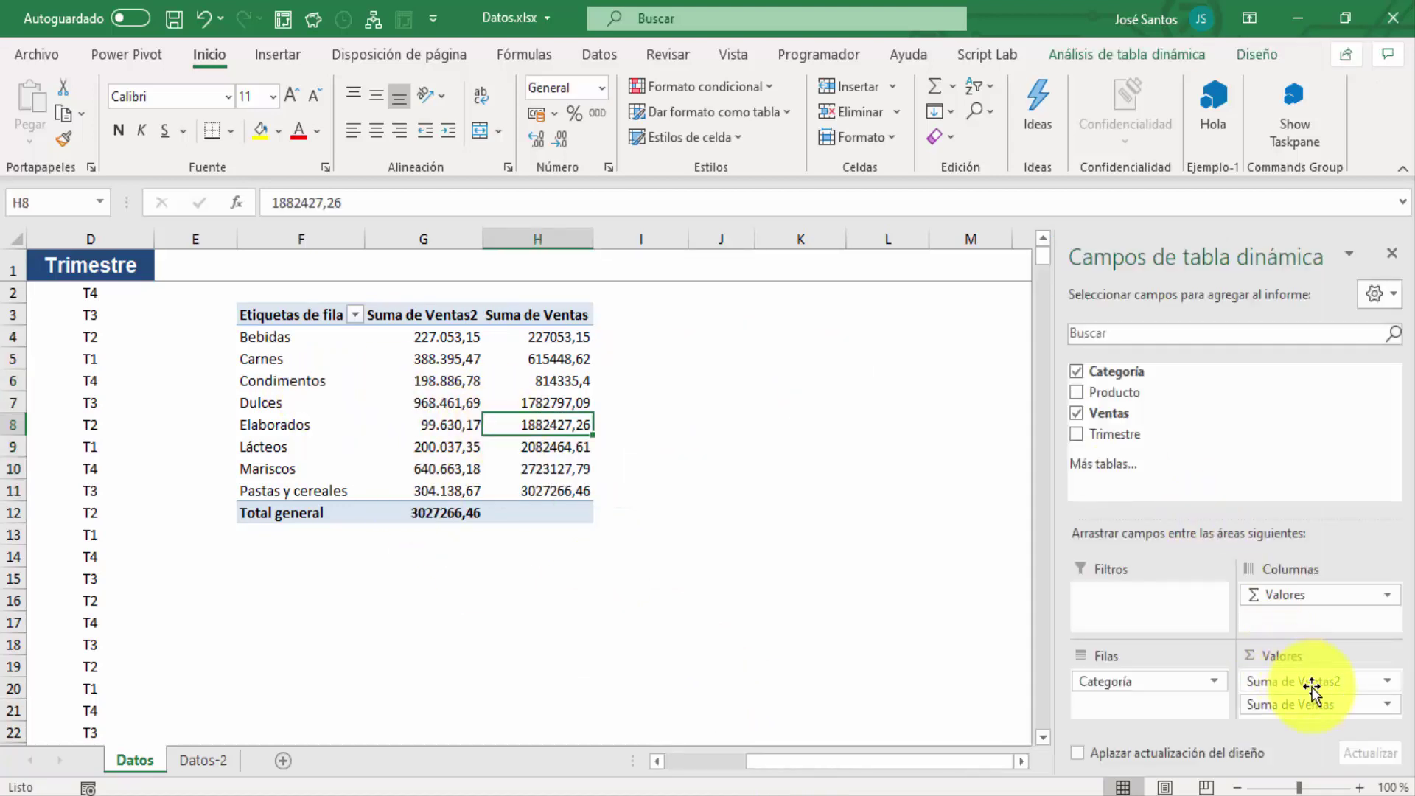
left_click(1336, 702)
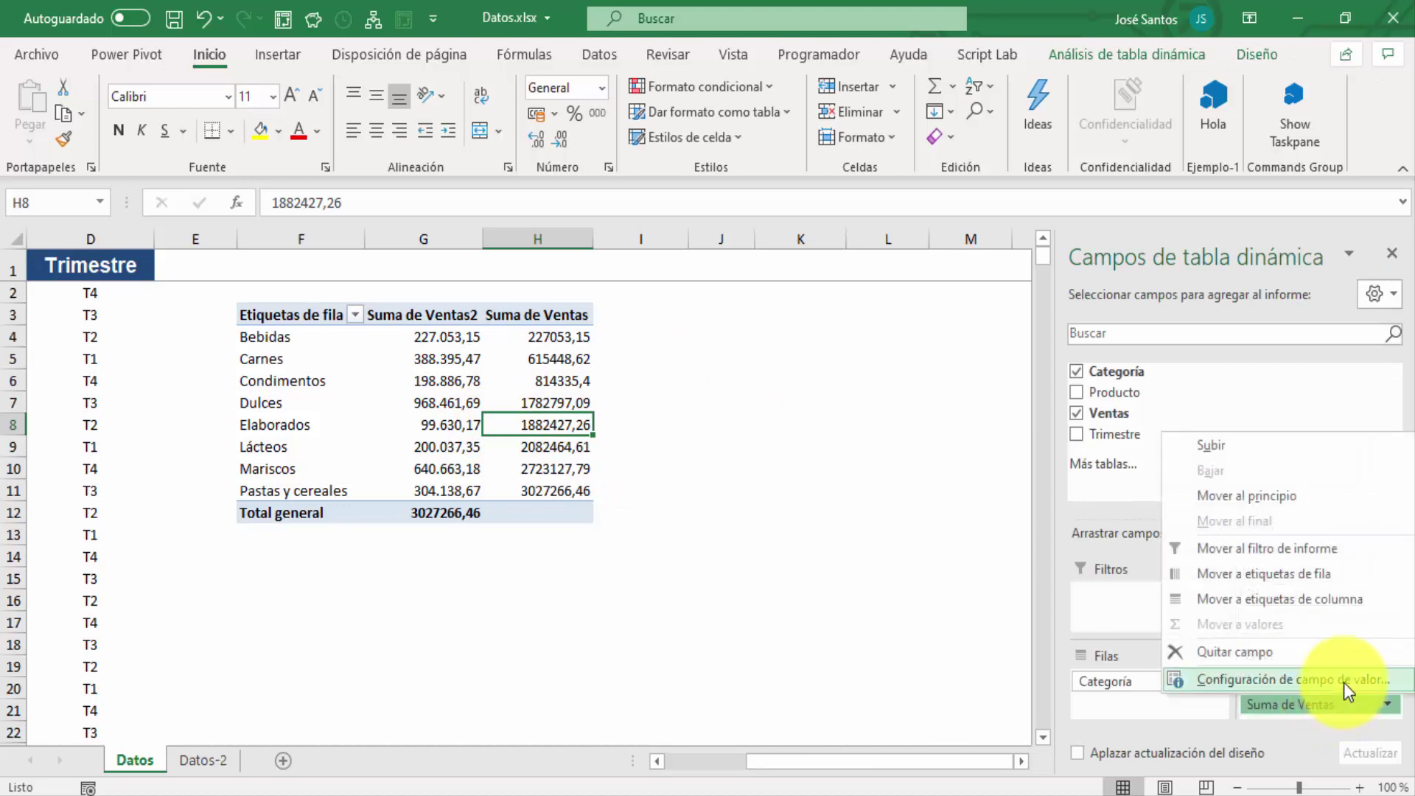
left_click(1343, 682)
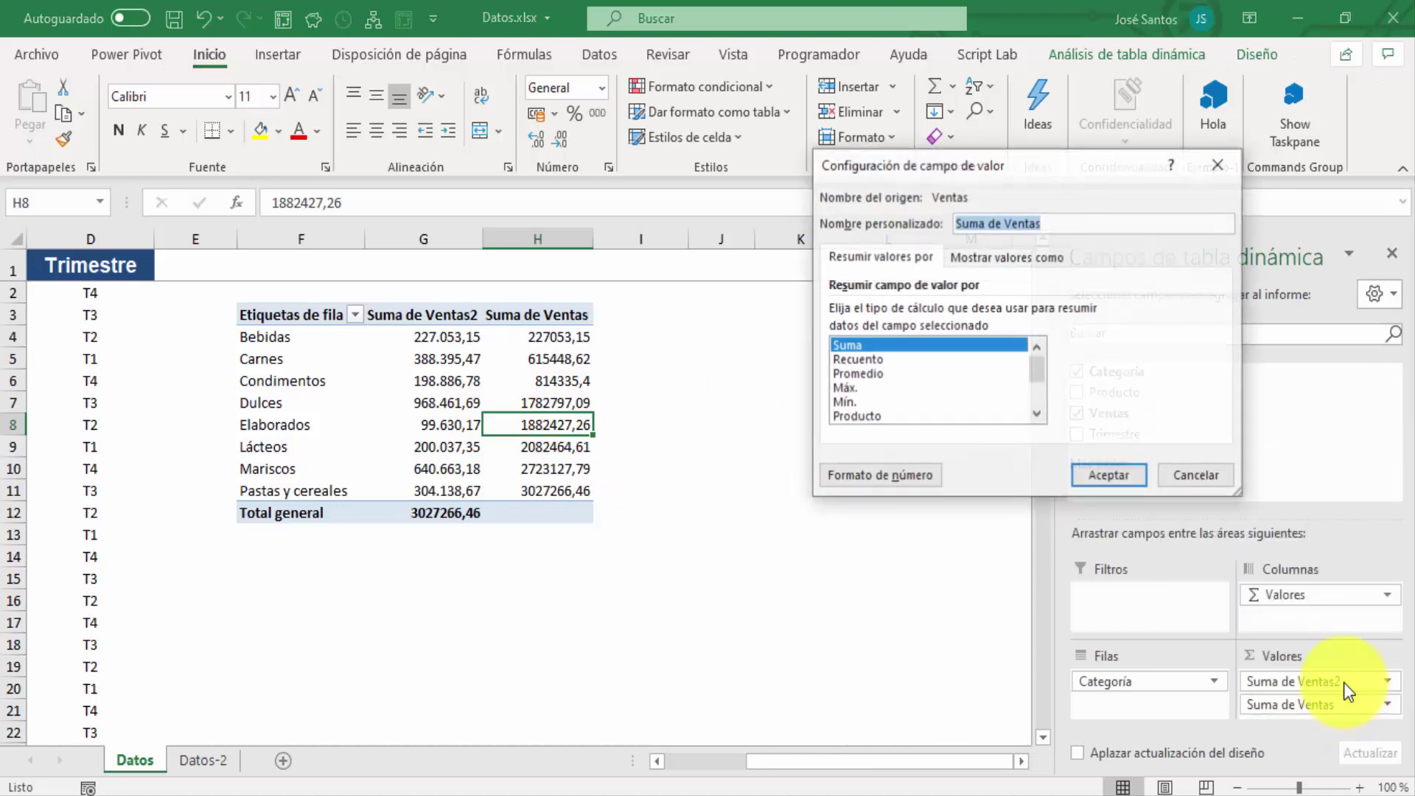
left_click(1019, 256)
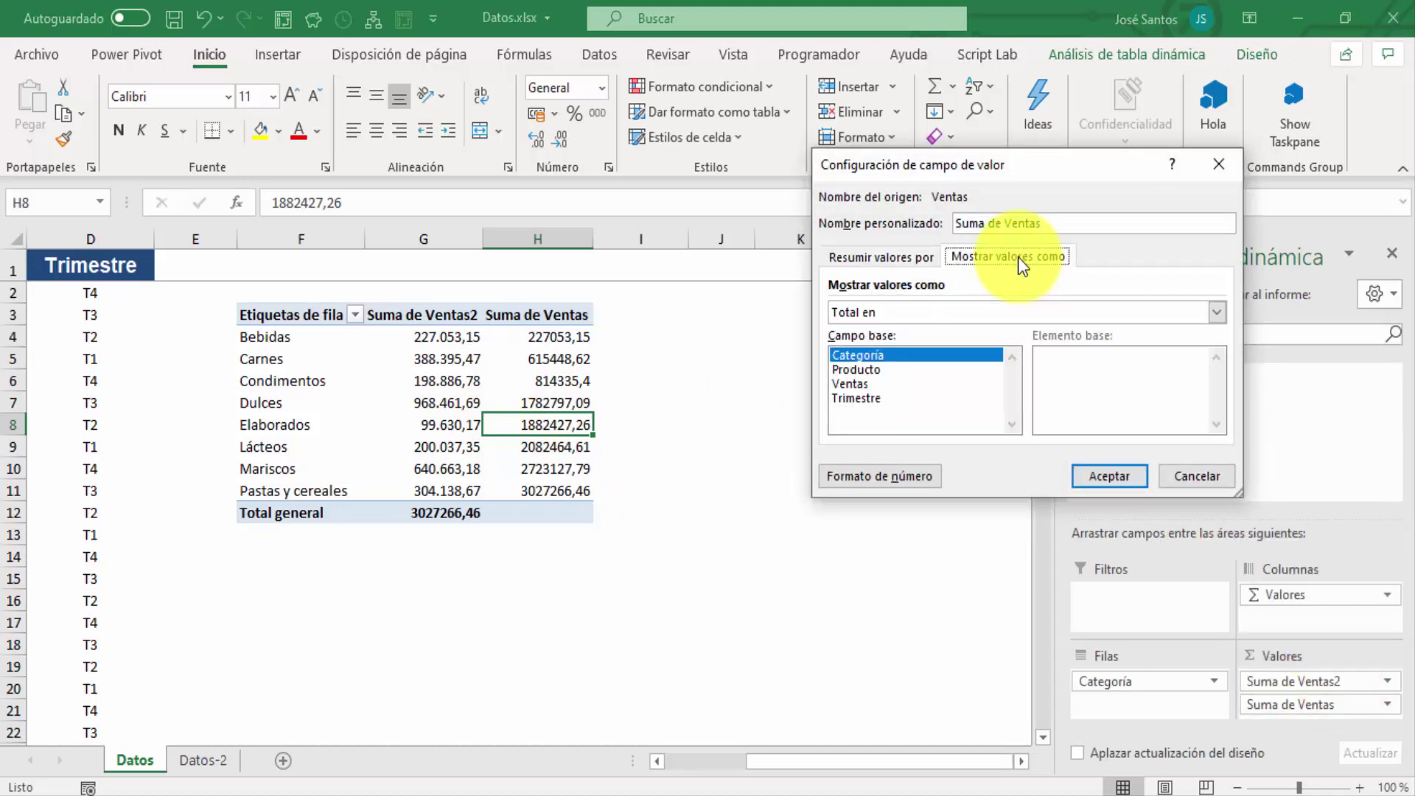
left_click(1038, 316)
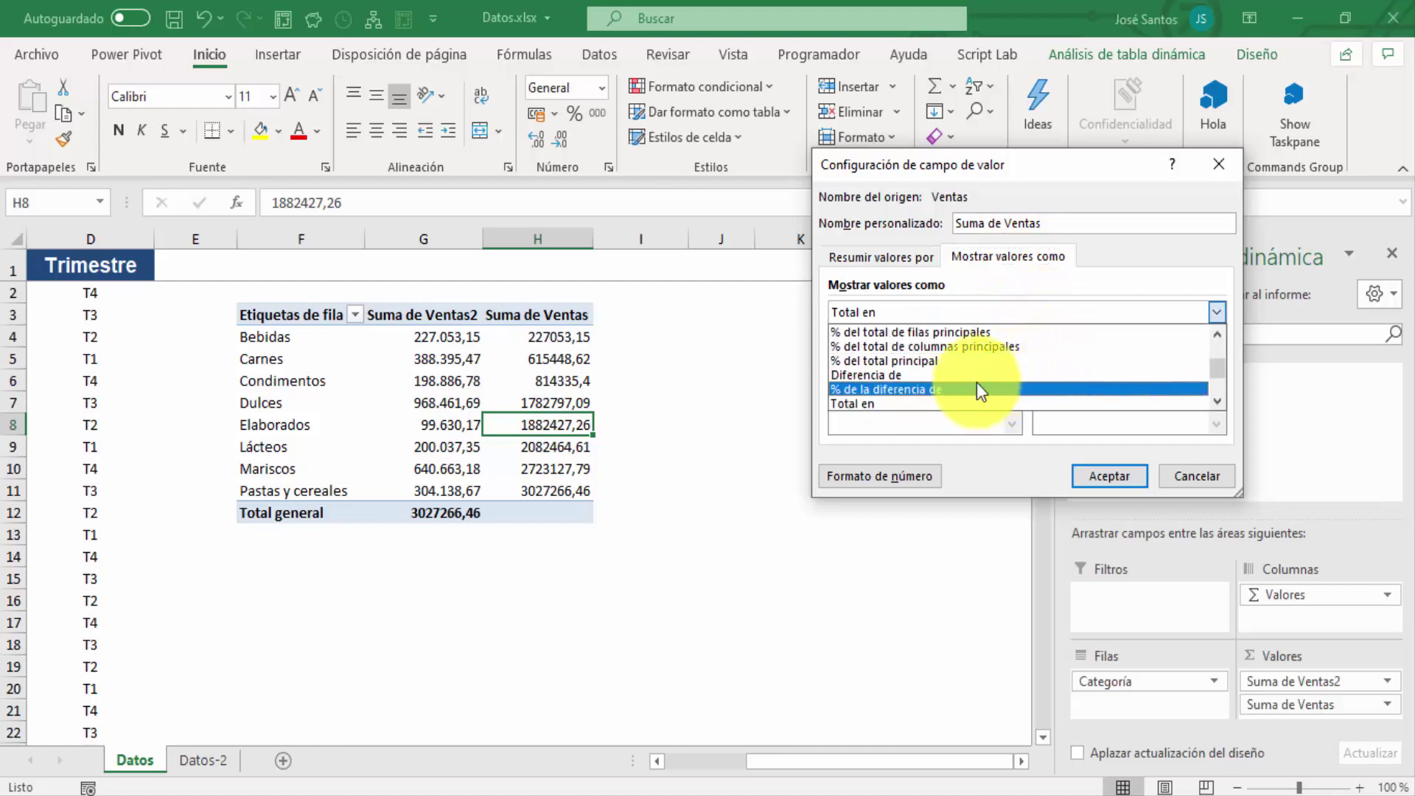
left_click(870, 405)
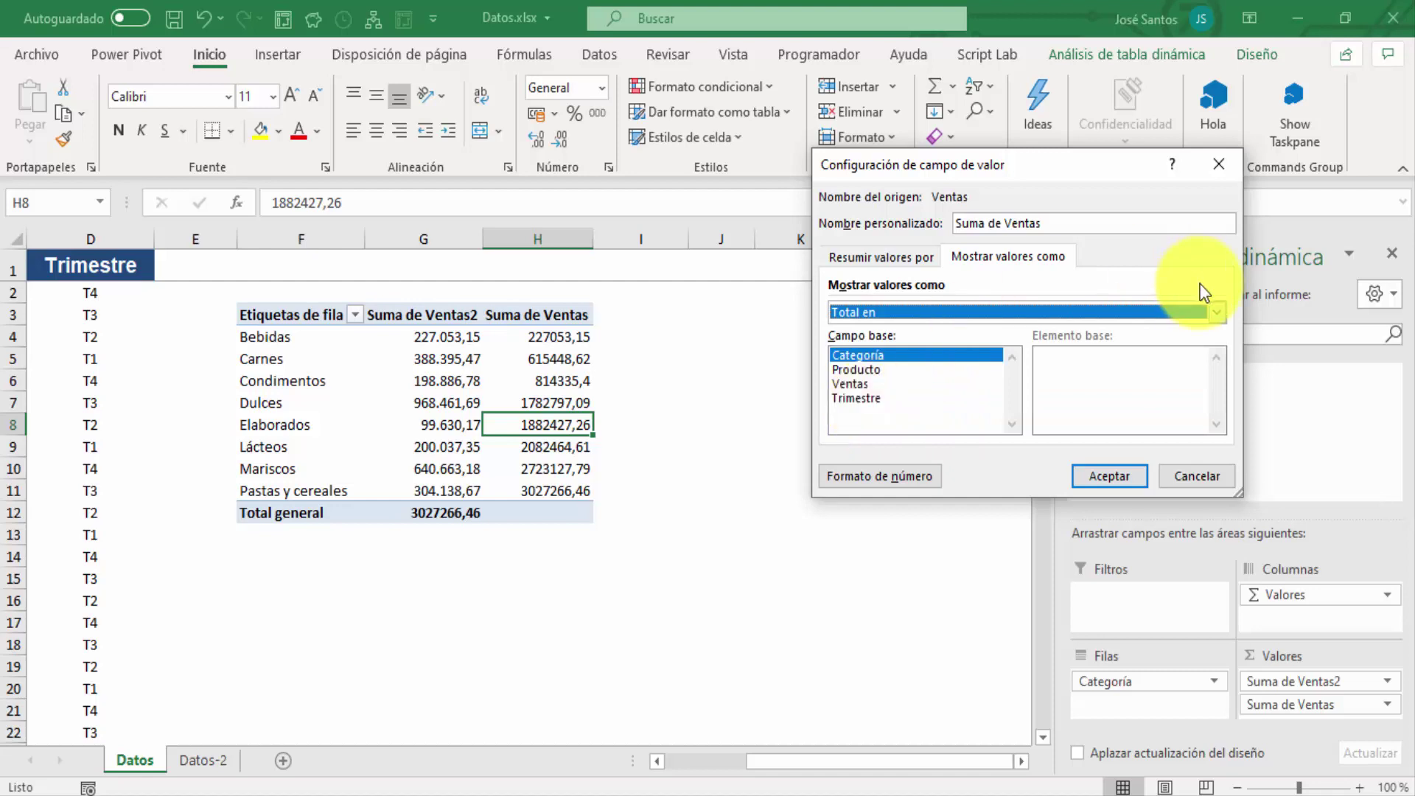
left_click(1220, 313)
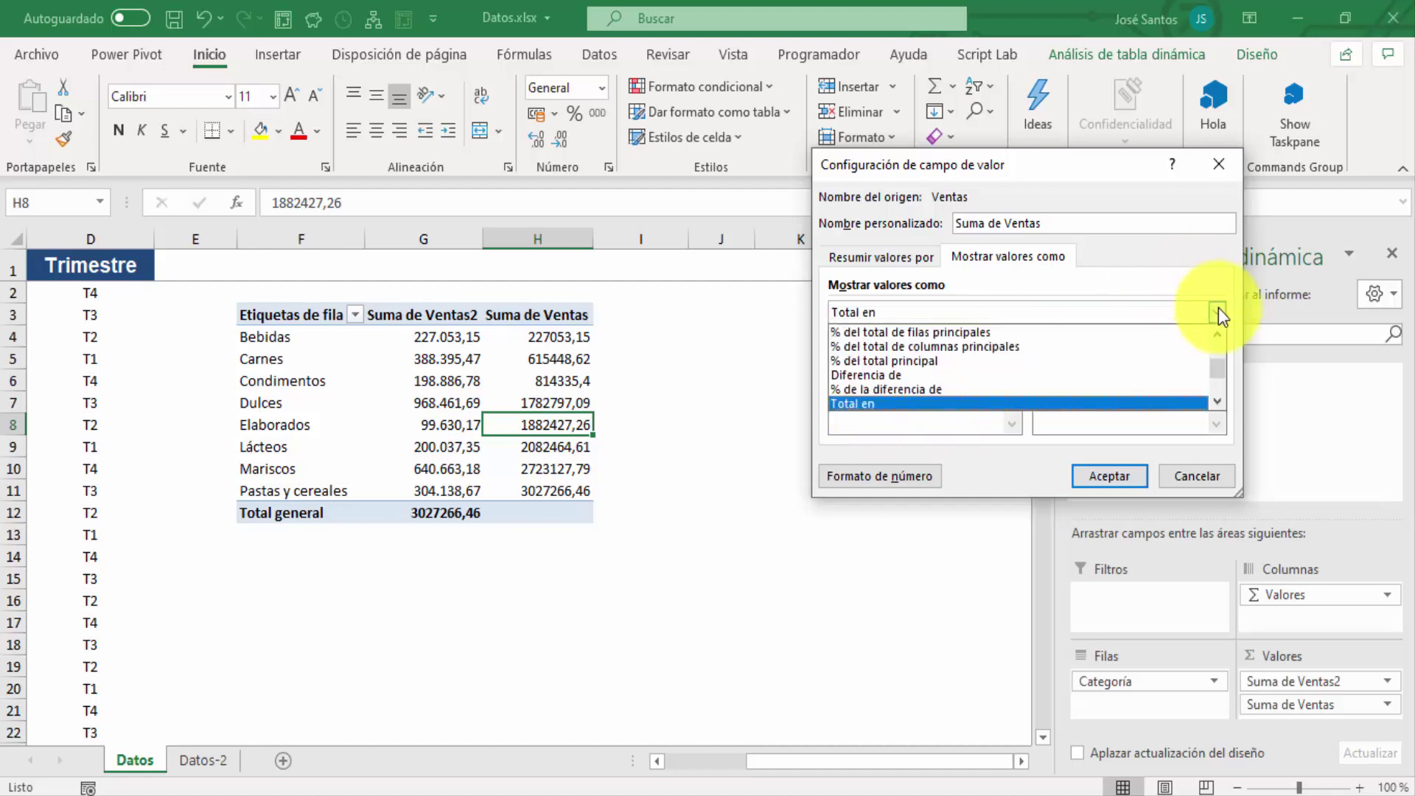
left_click(1219, 402)
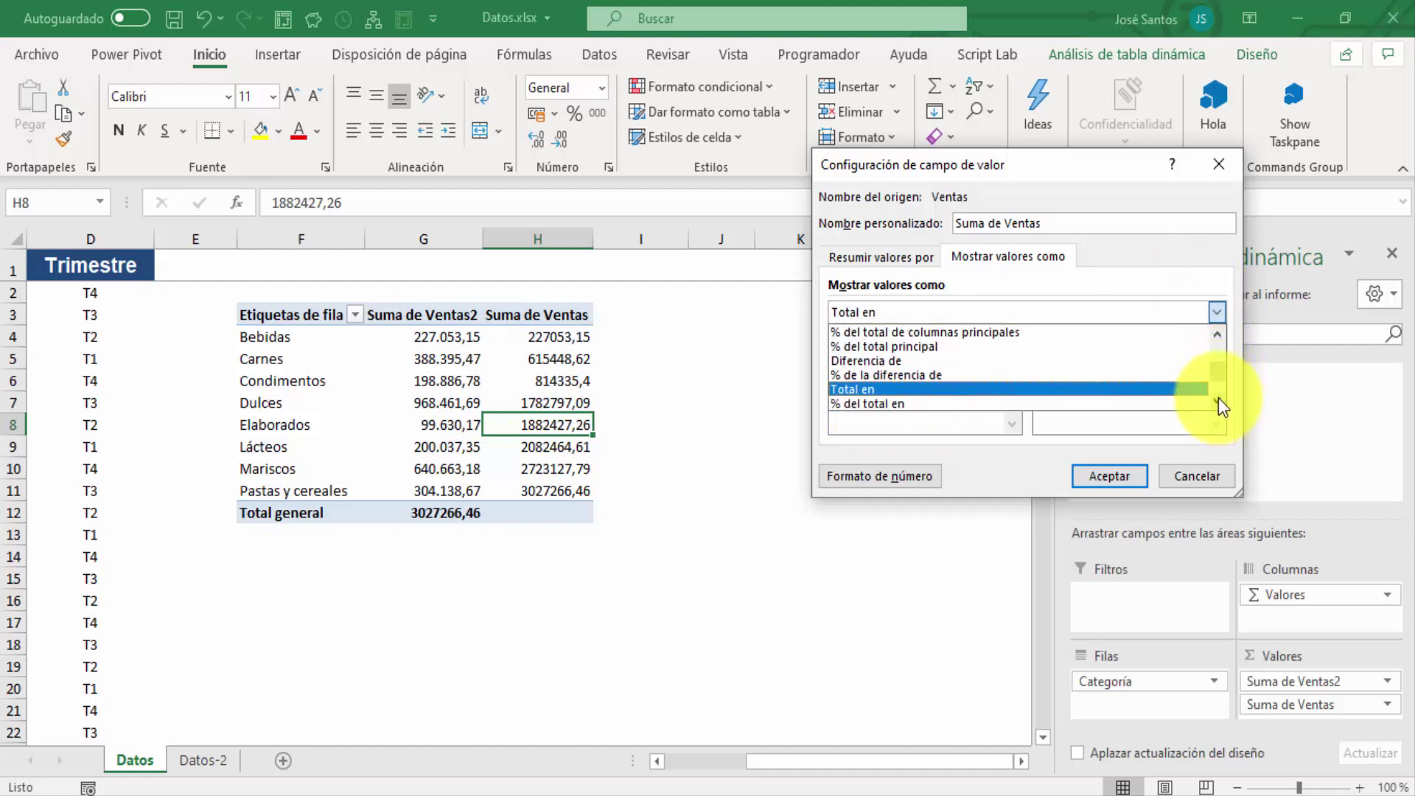
left_click(1218, 402)
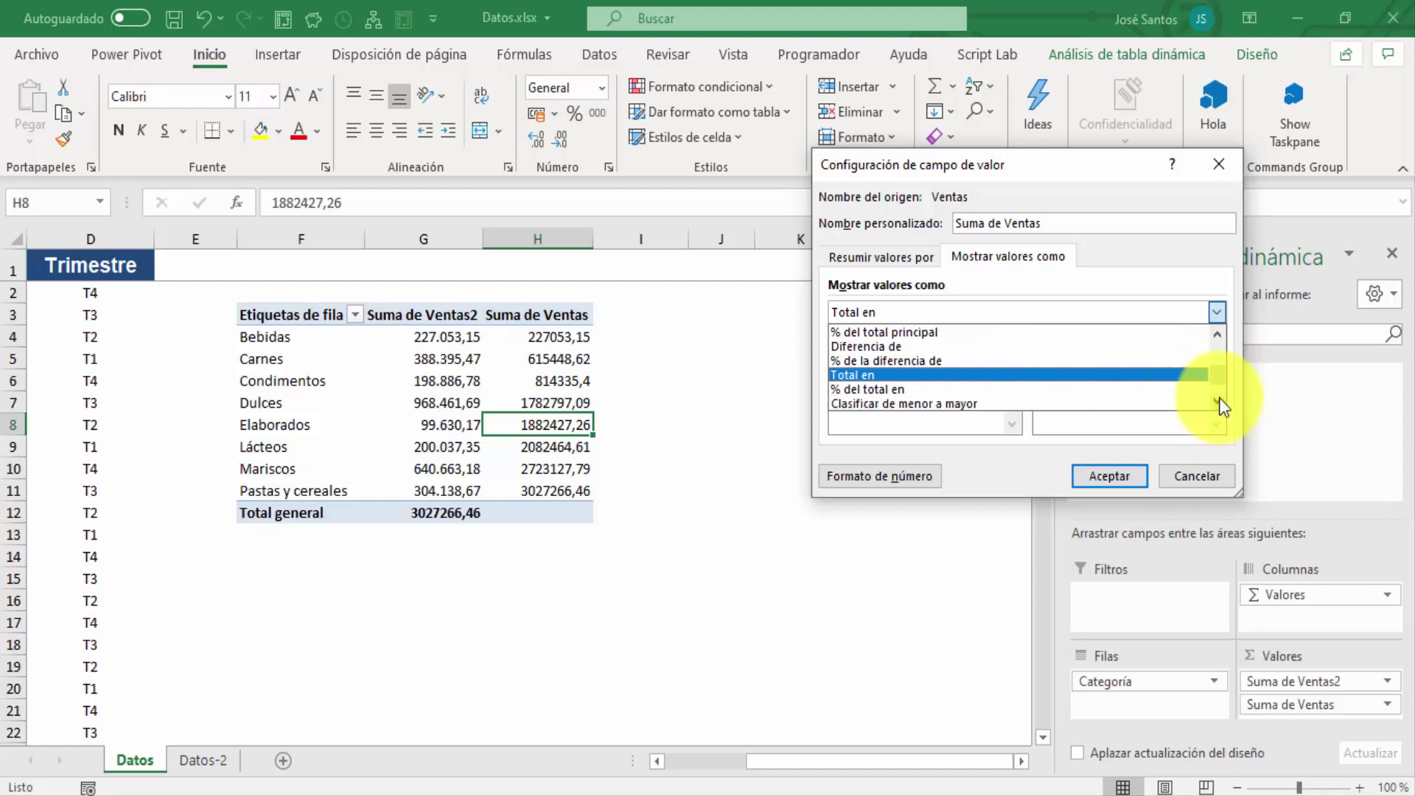
left_click(1119, 478)
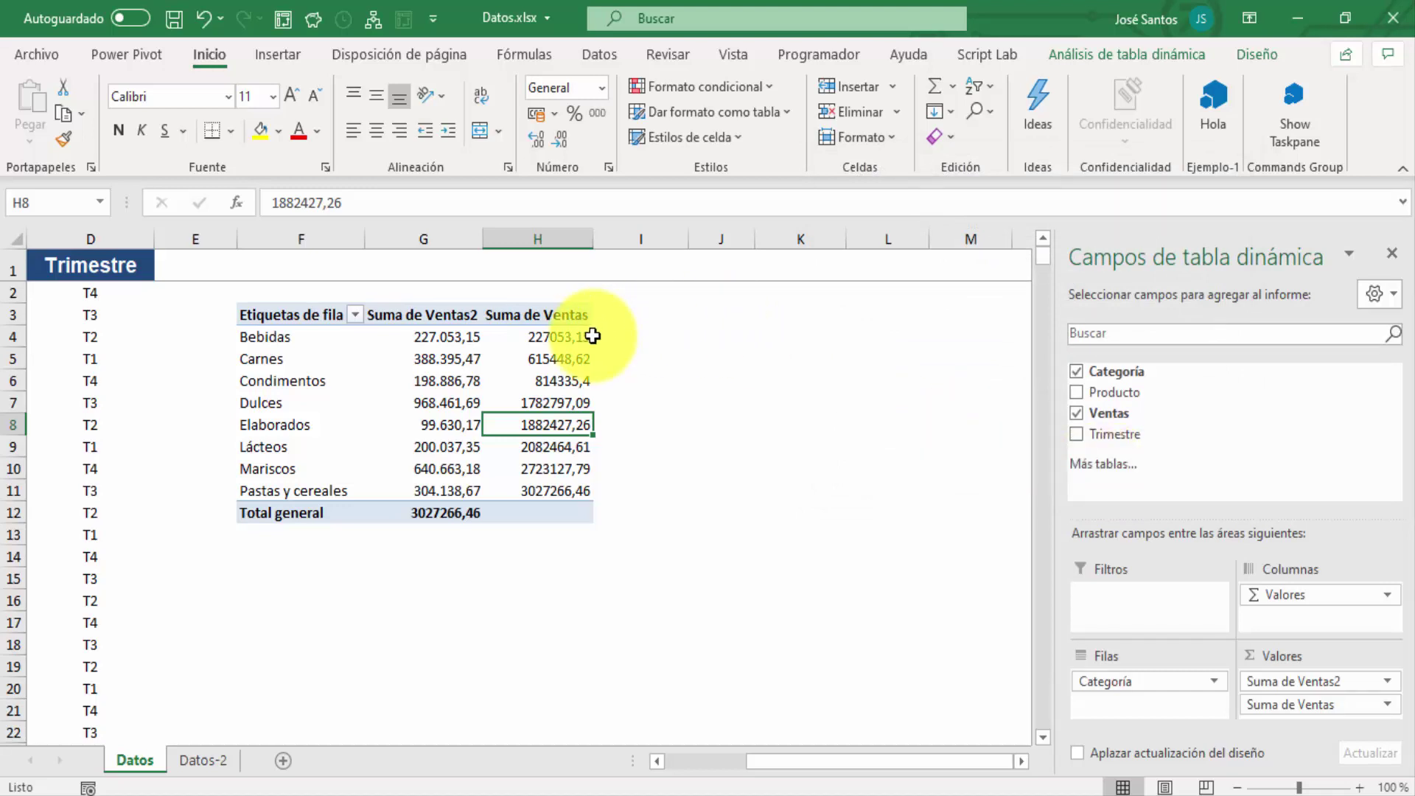
left_click_drag(566, 341, 585, 480)
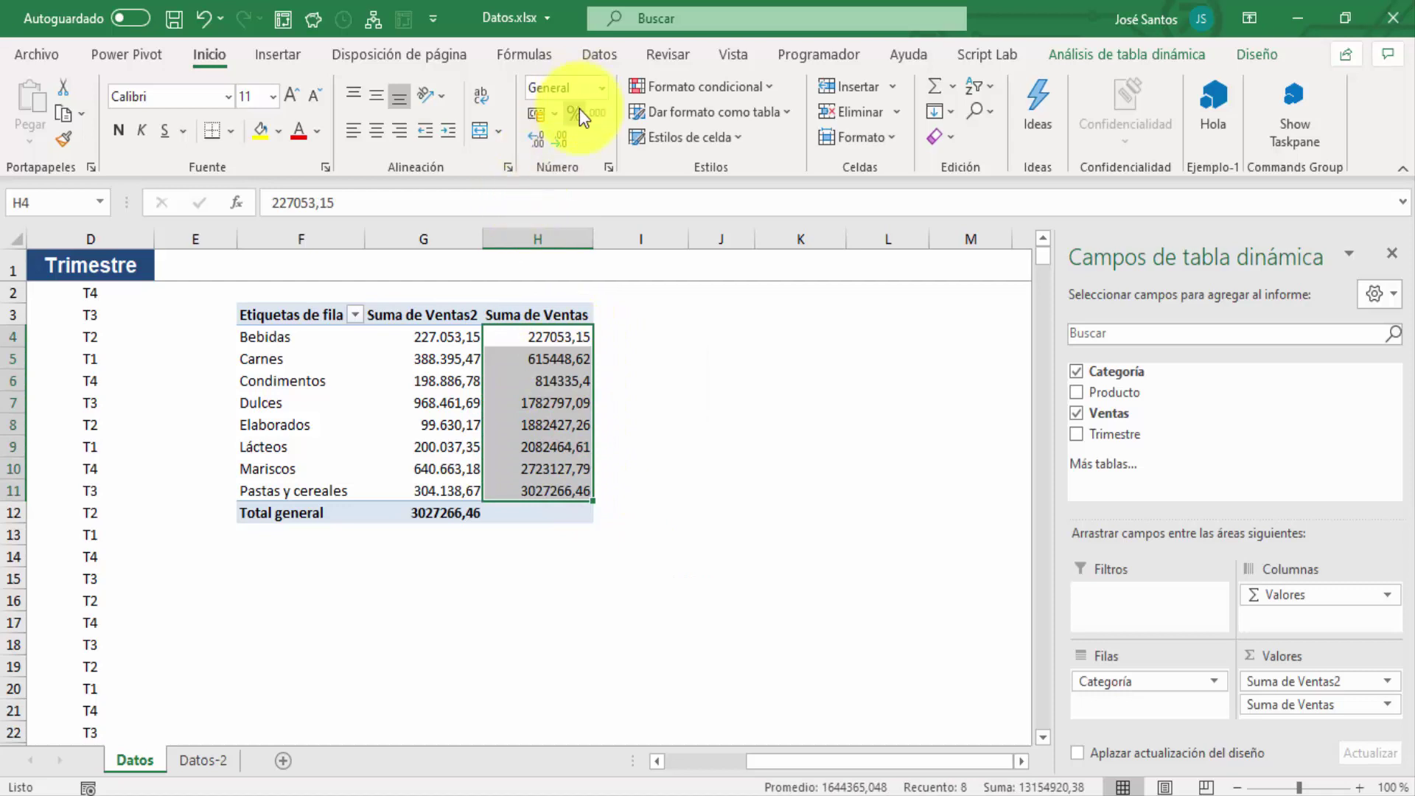
left_click(608, 85)
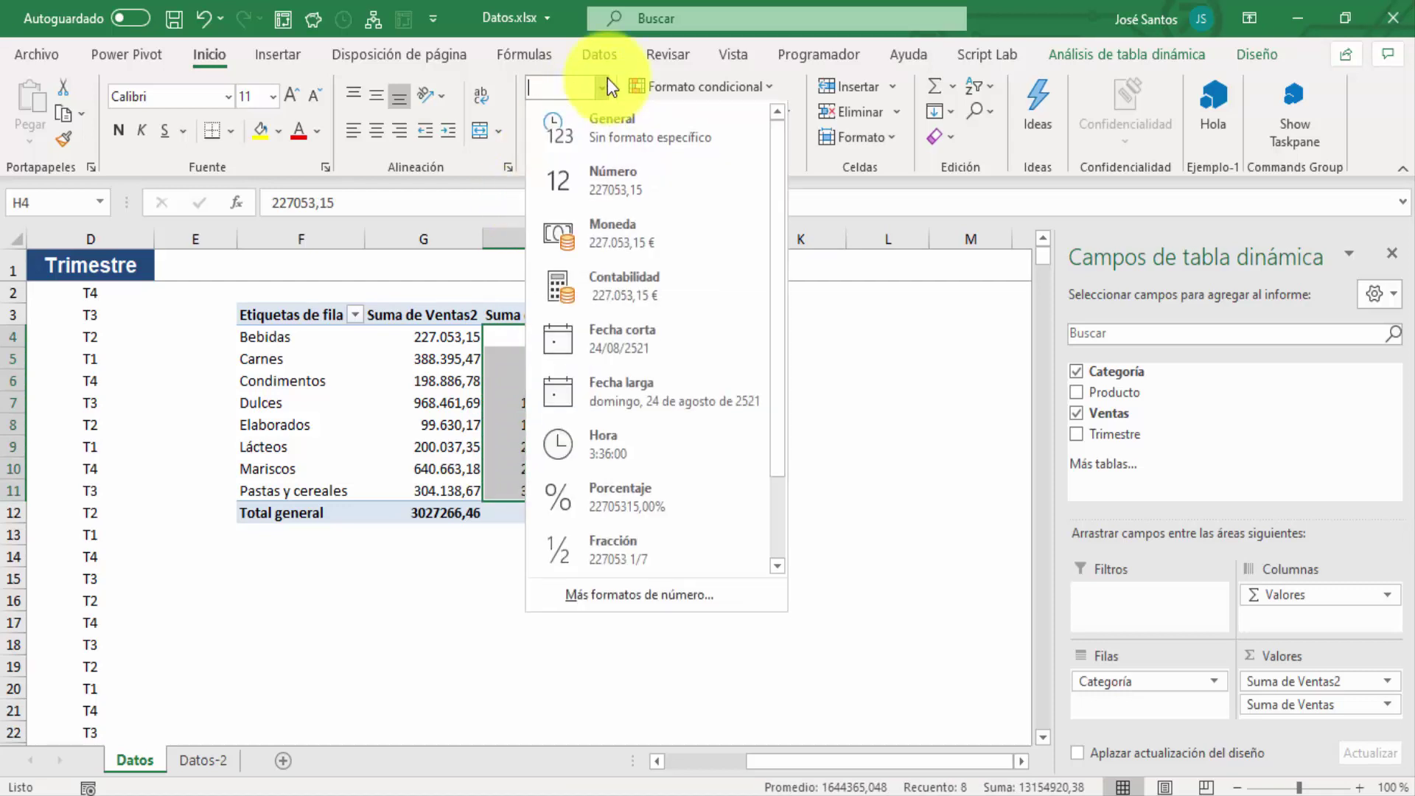
left_click(652, 596)
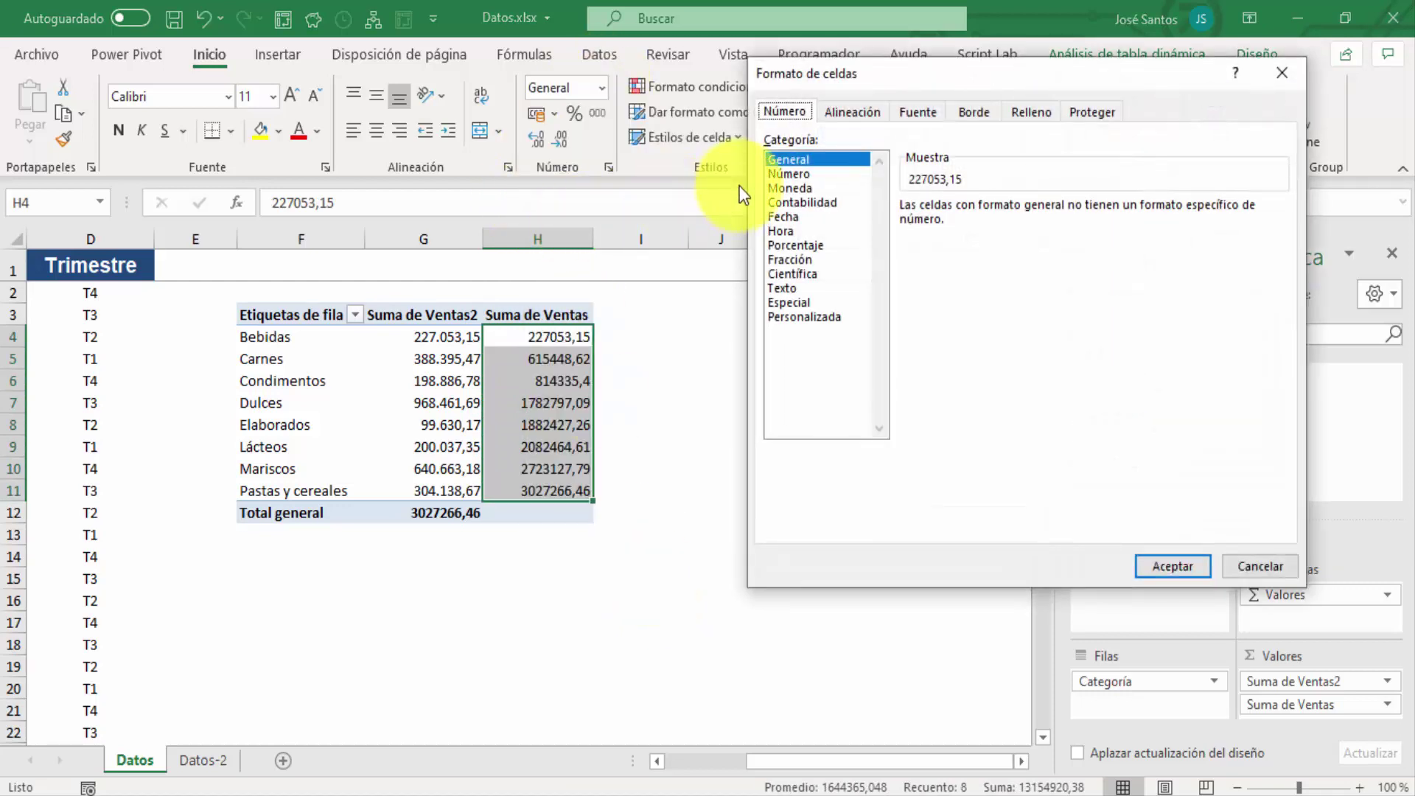
left_click(783, 173)
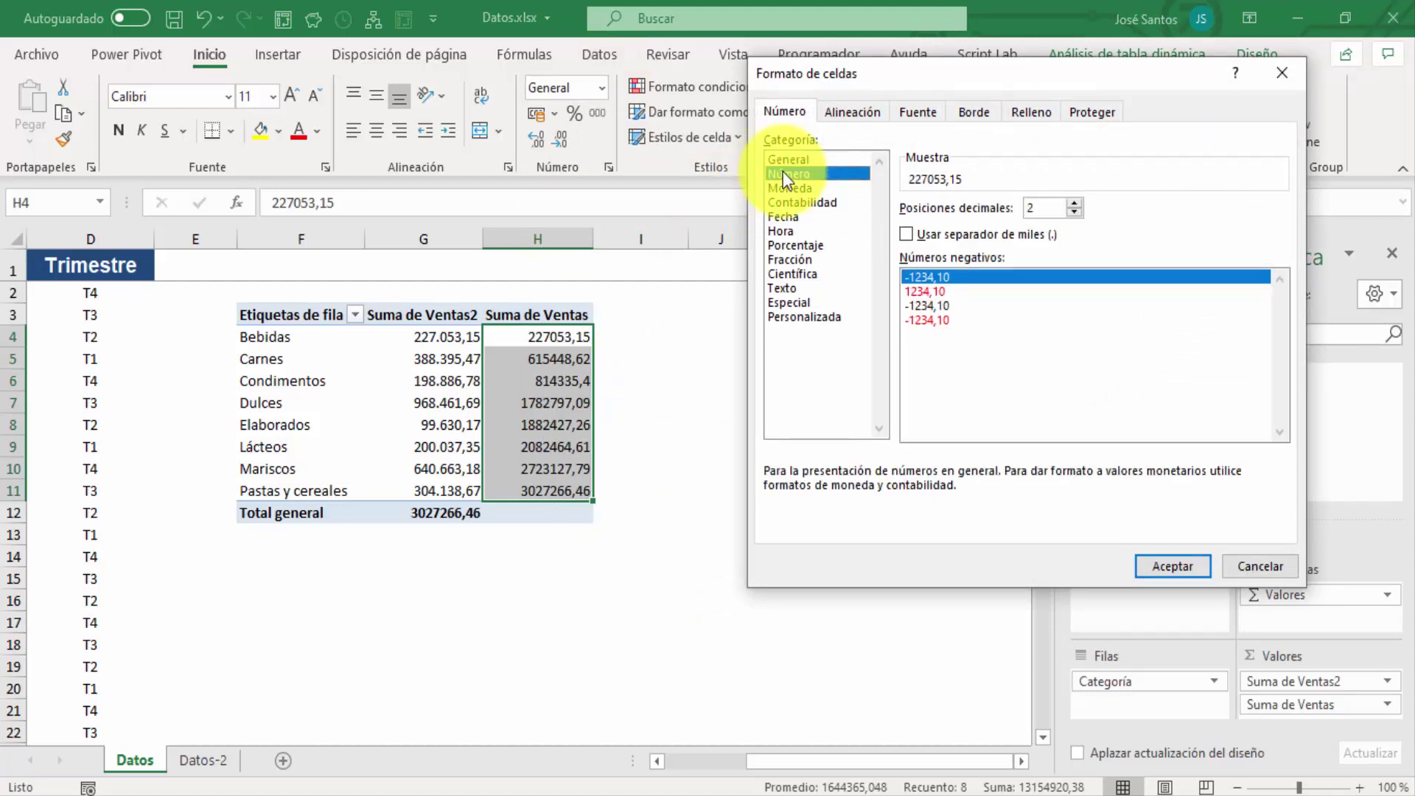
key("Escape")
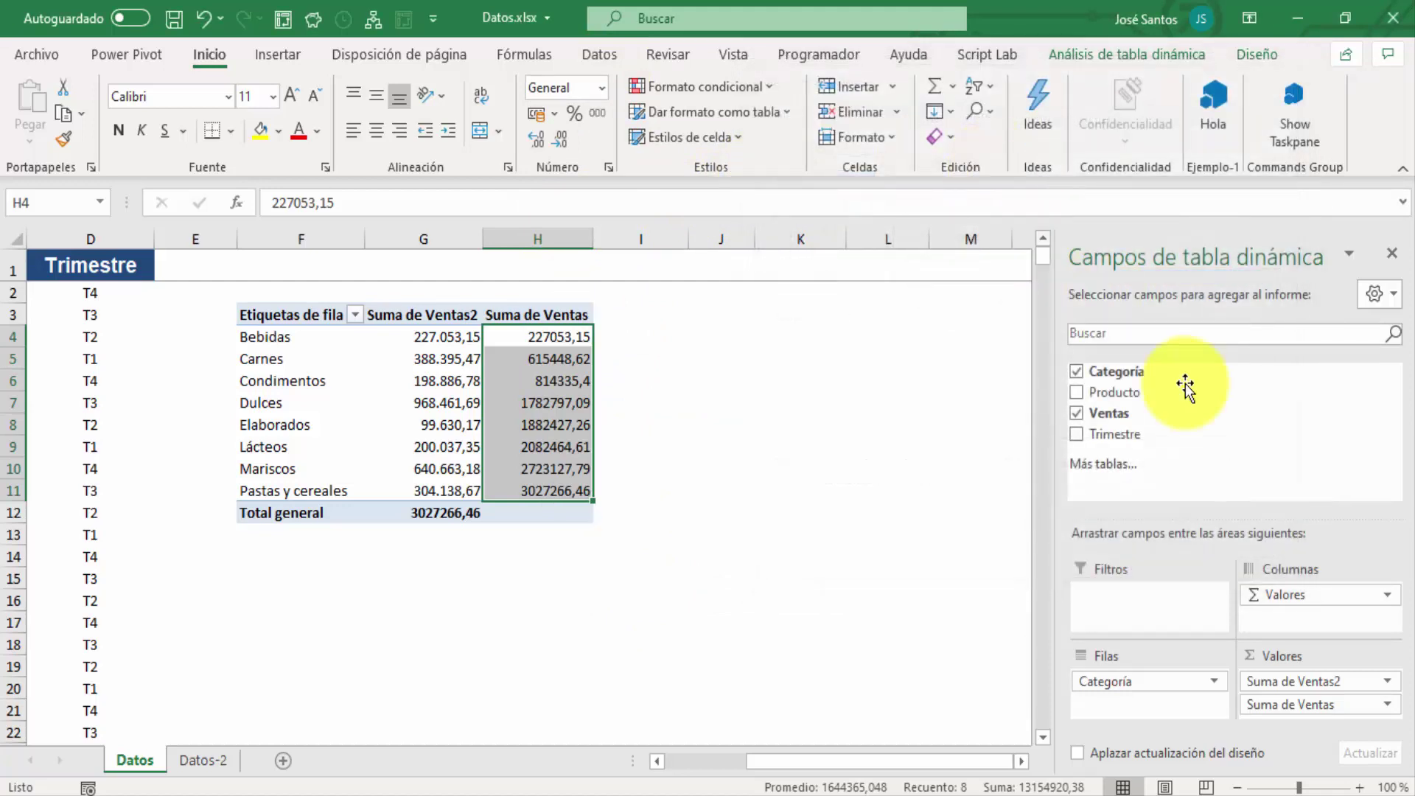
- Format the Suma de Ventas value field as Número with two decimals and a thousands separator
left_click(1290, 704)
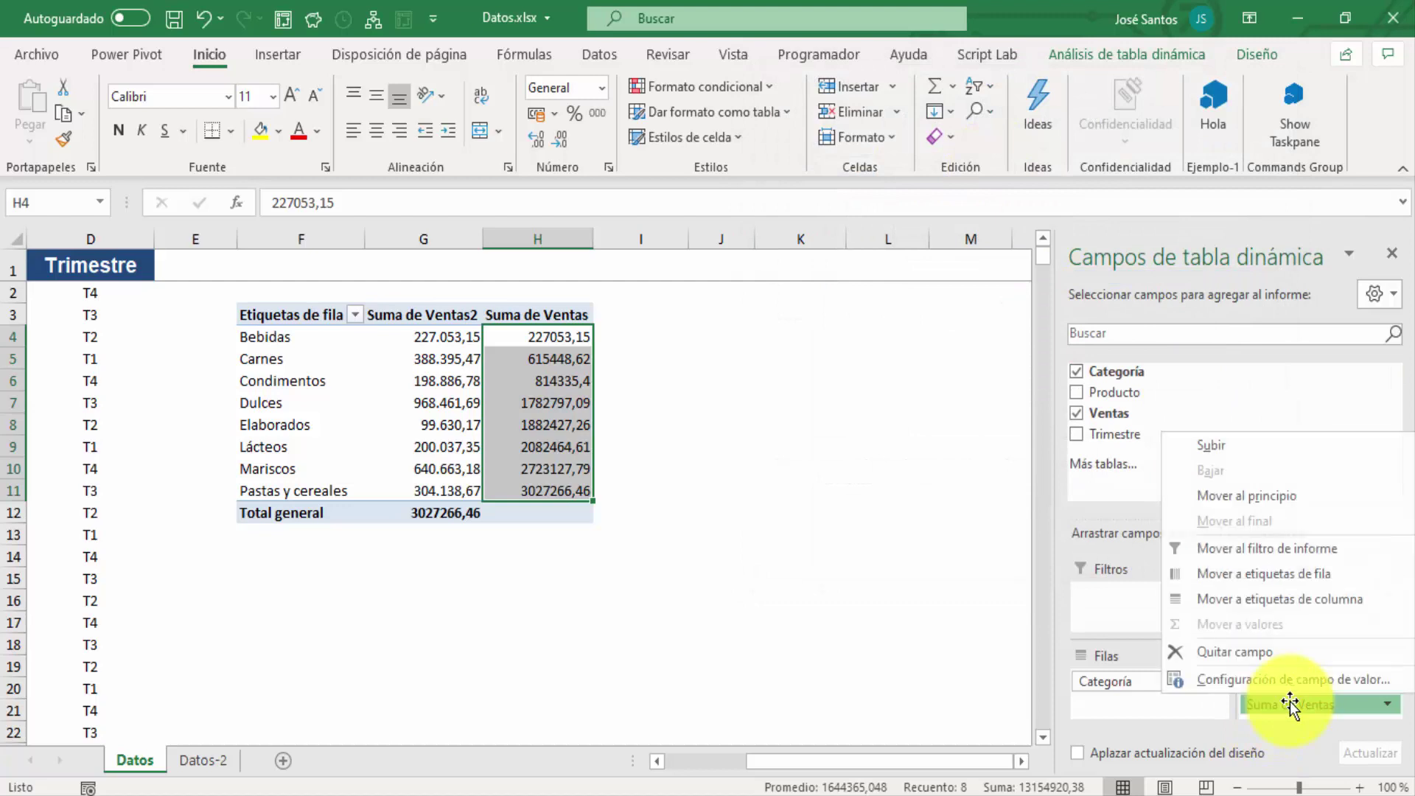
left_click(1281, 680)
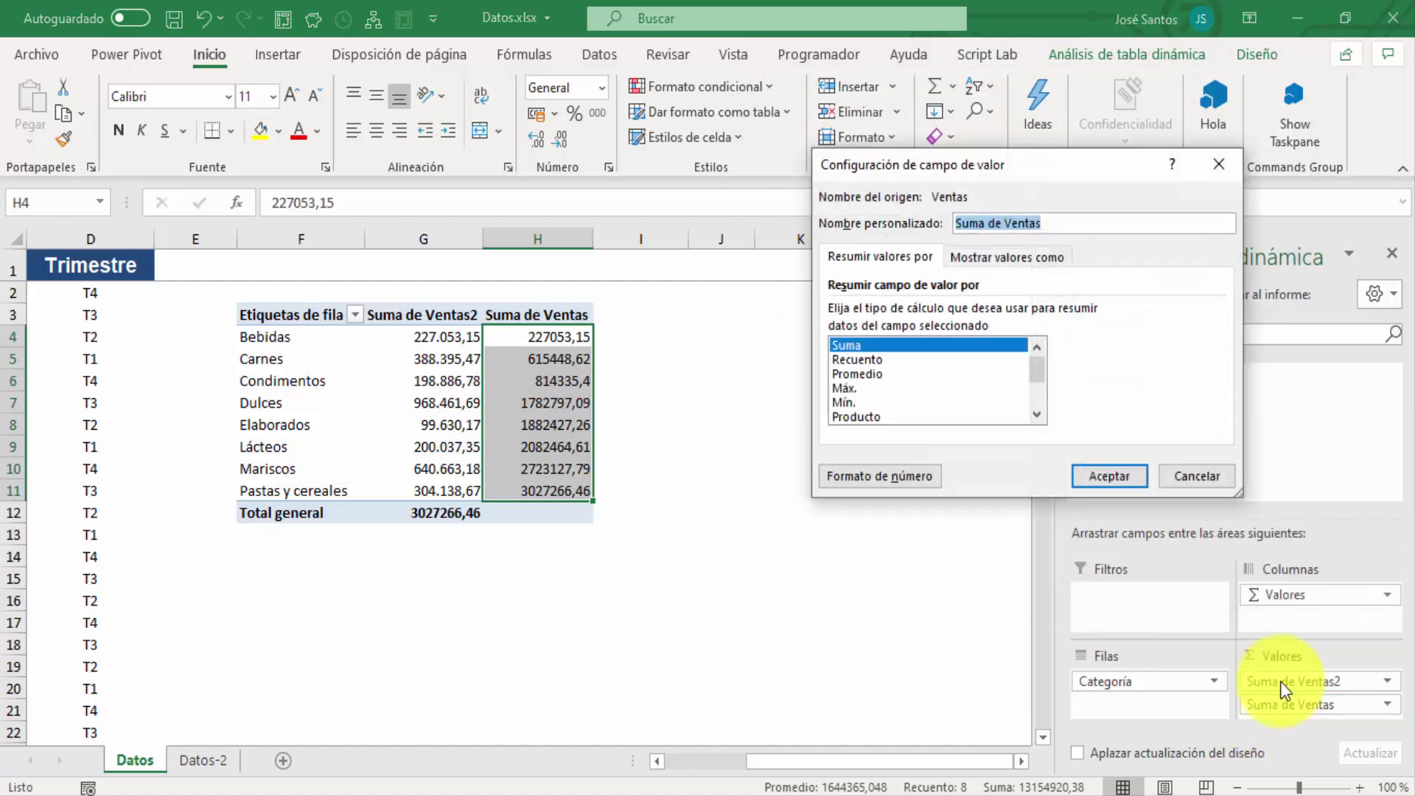
left_click(901, 478)
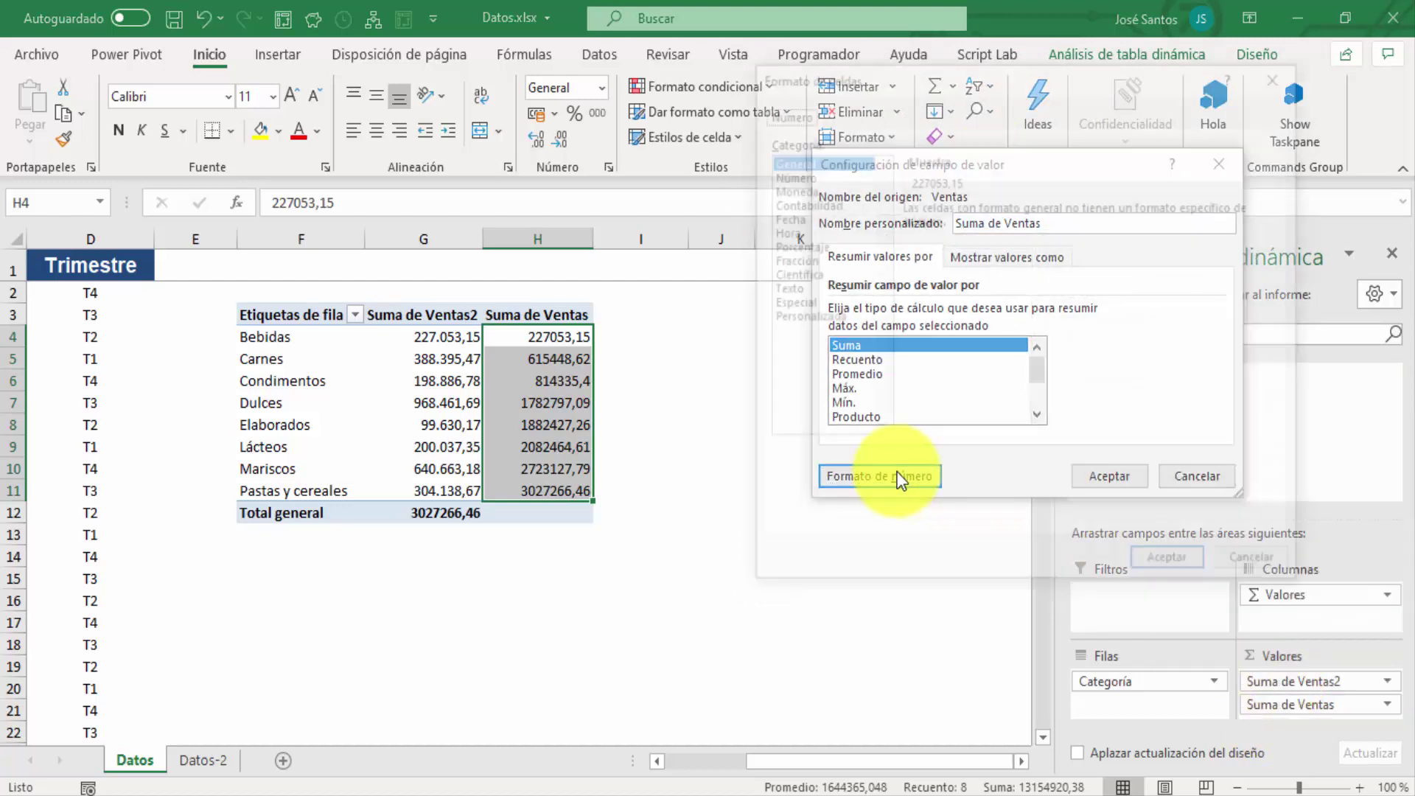
left_click(806, 174)
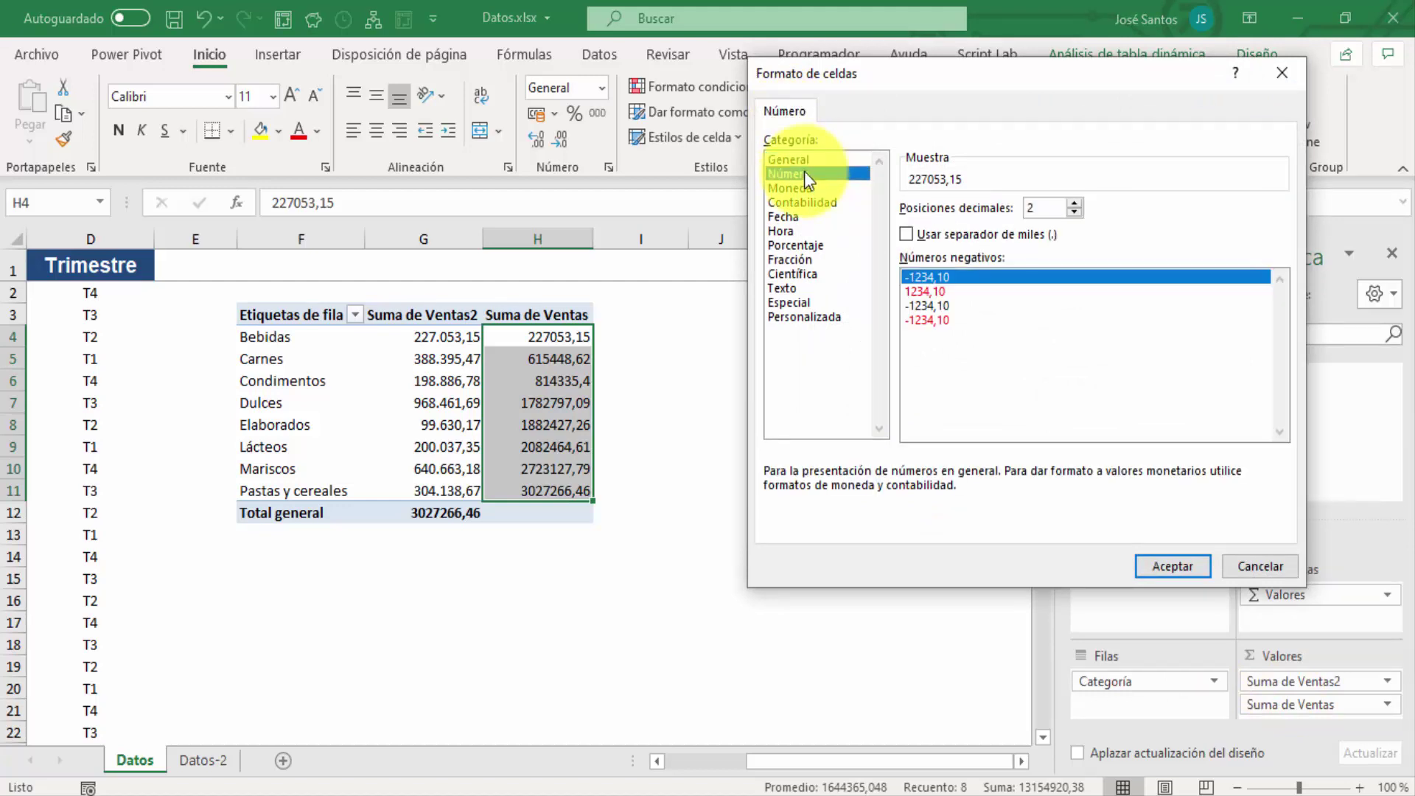
left_click(909, 230)
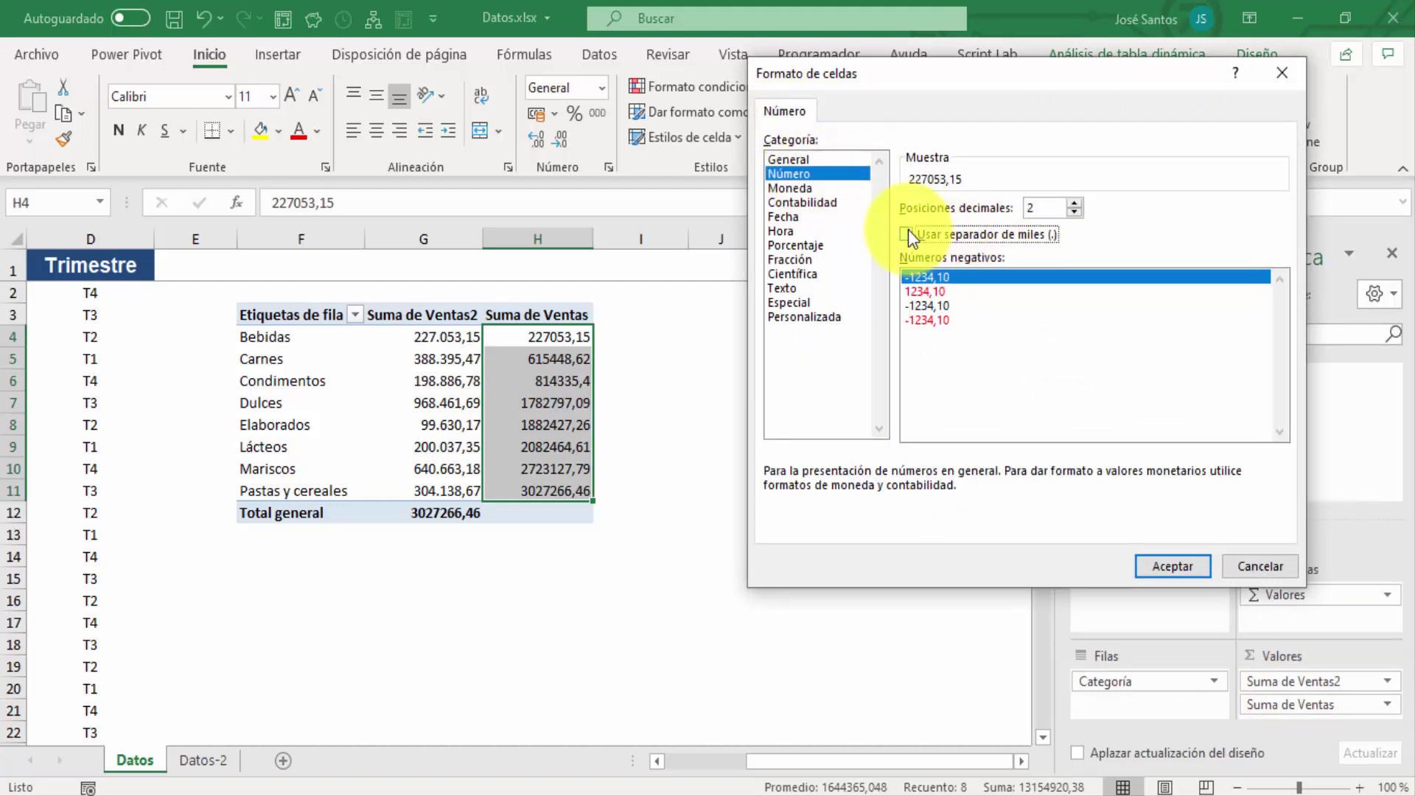
left_click(1183, 560)
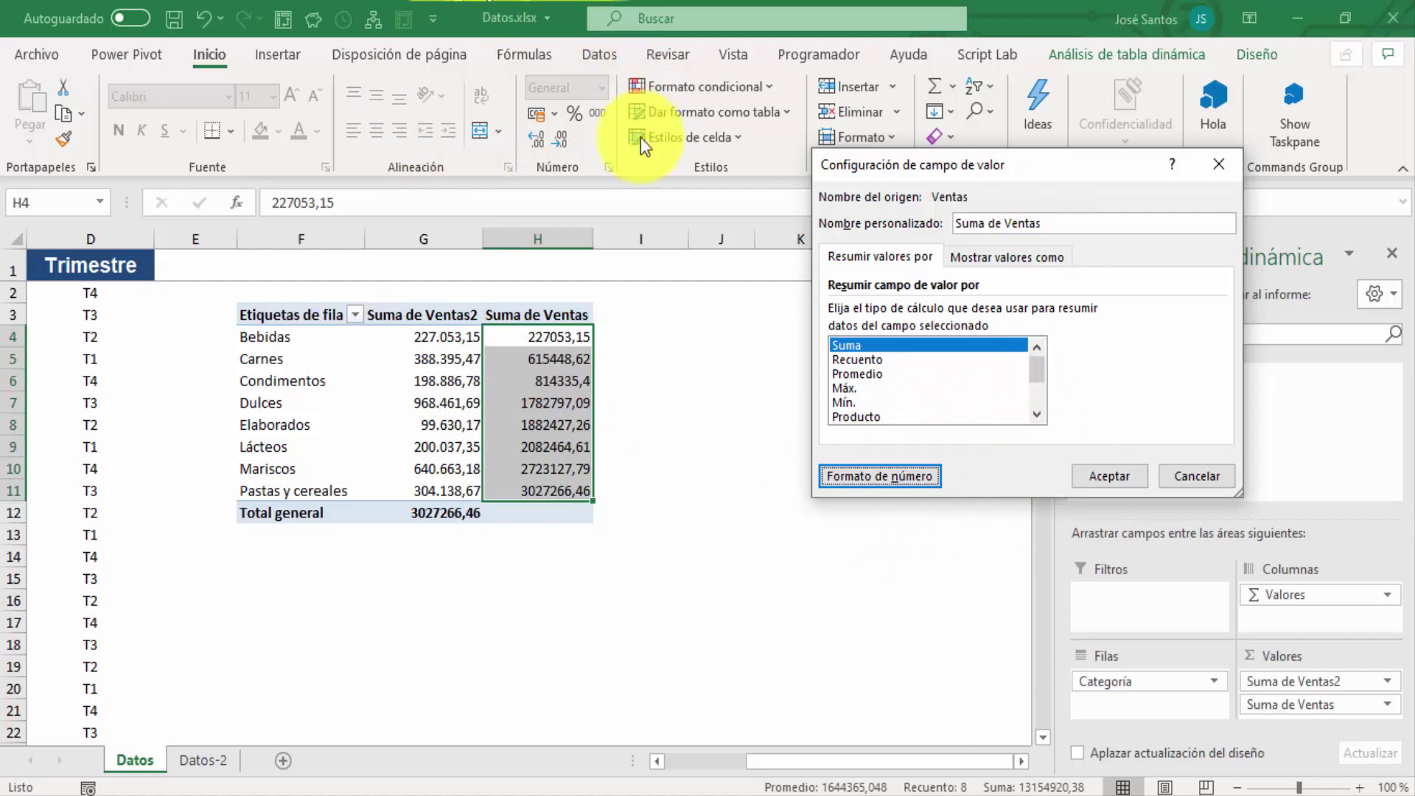
left_click(1114, 475)
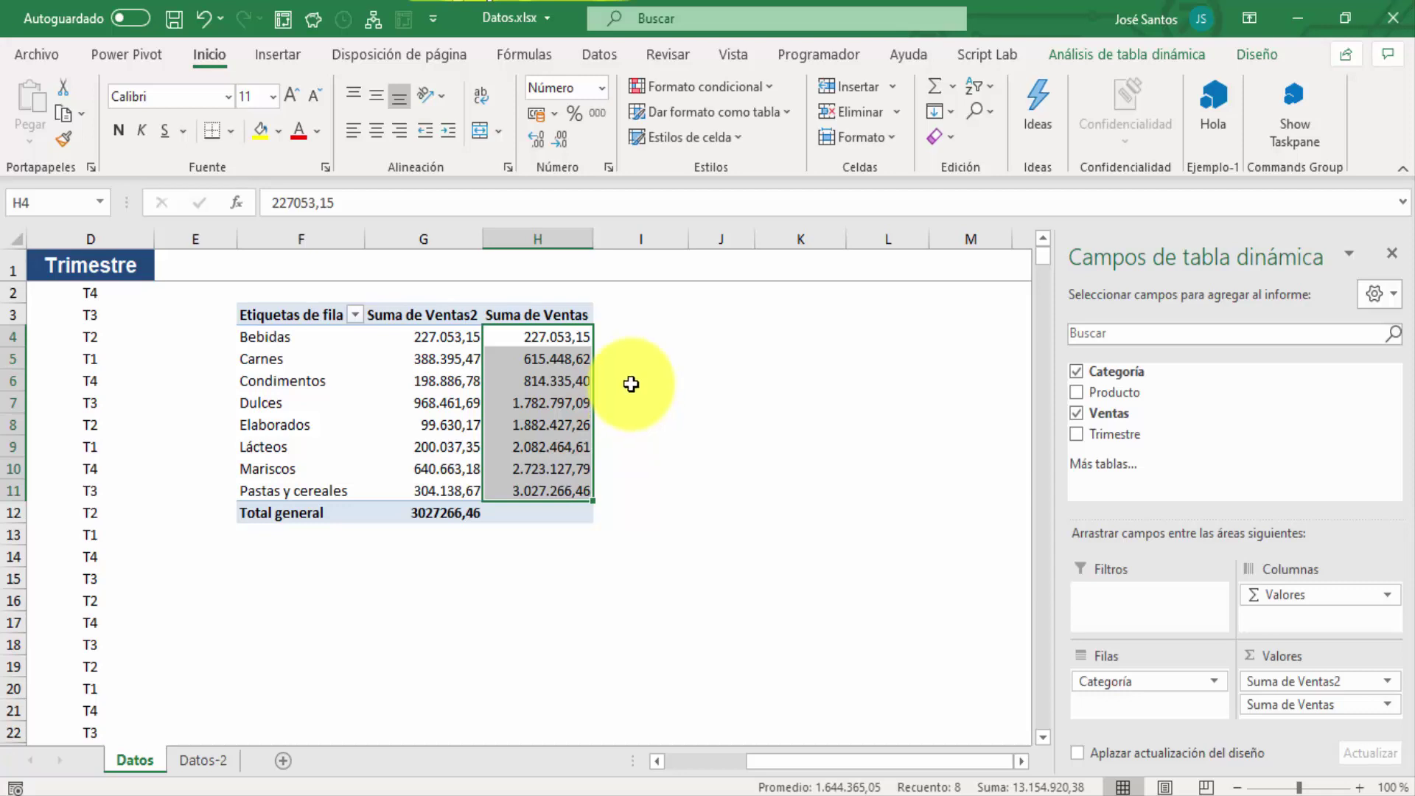
- Enter a check formula in I5 adding the Bebidas and Carnes amounts of Suma de Ventas2 from G4 and G5
left_click(633, 337)
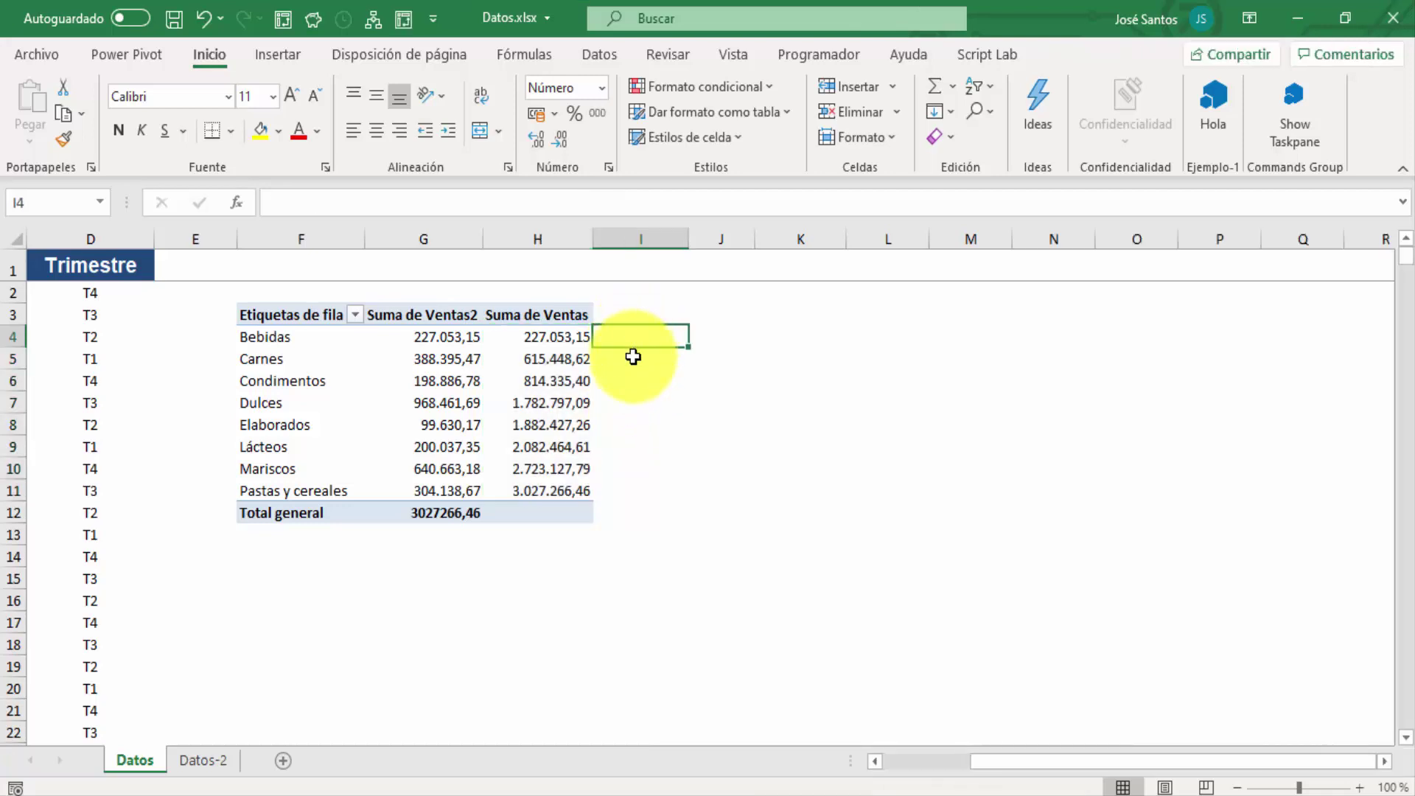
left_click(633, 359)
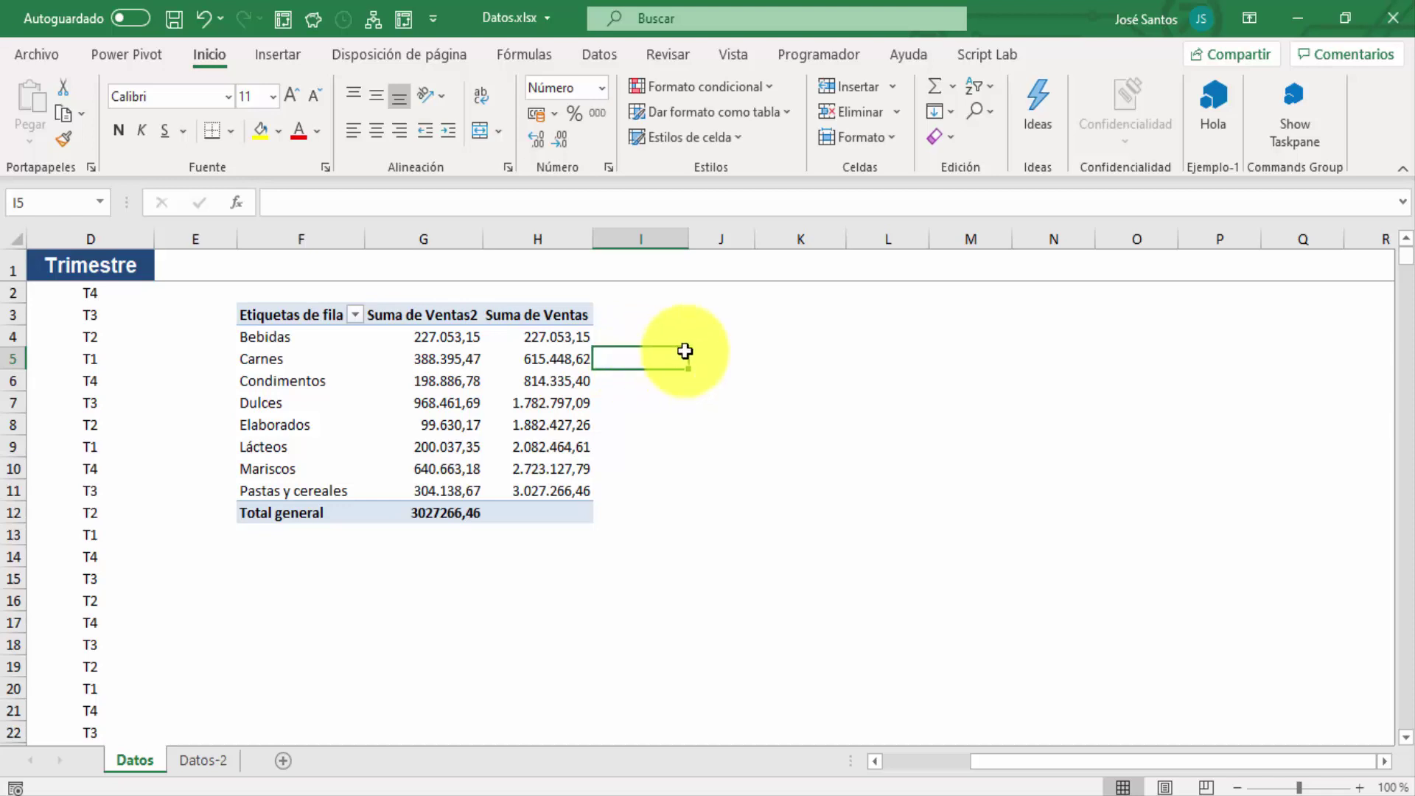
type("+")
key("Left")
key("Left")
key("Up")
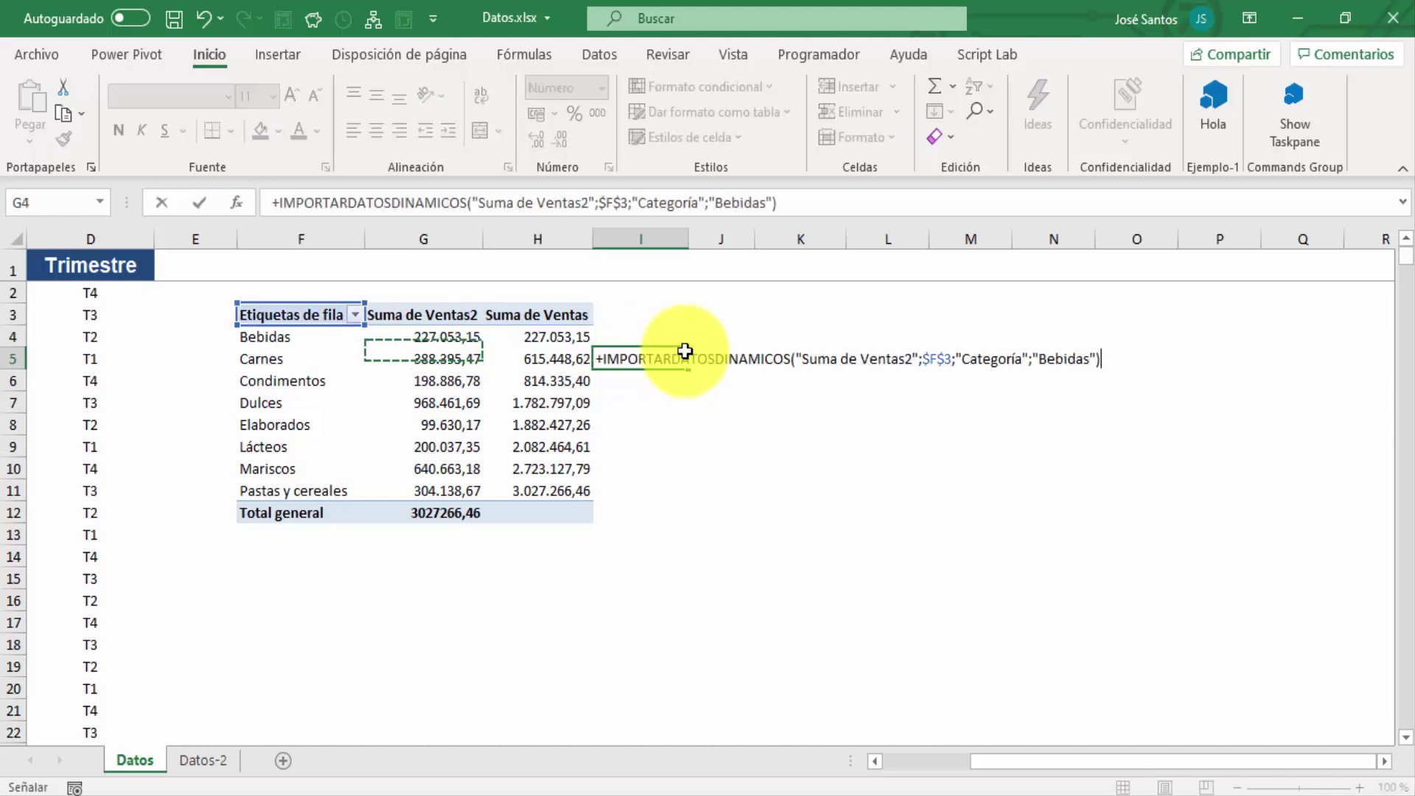
type("+")
key("Left")
key("Left")
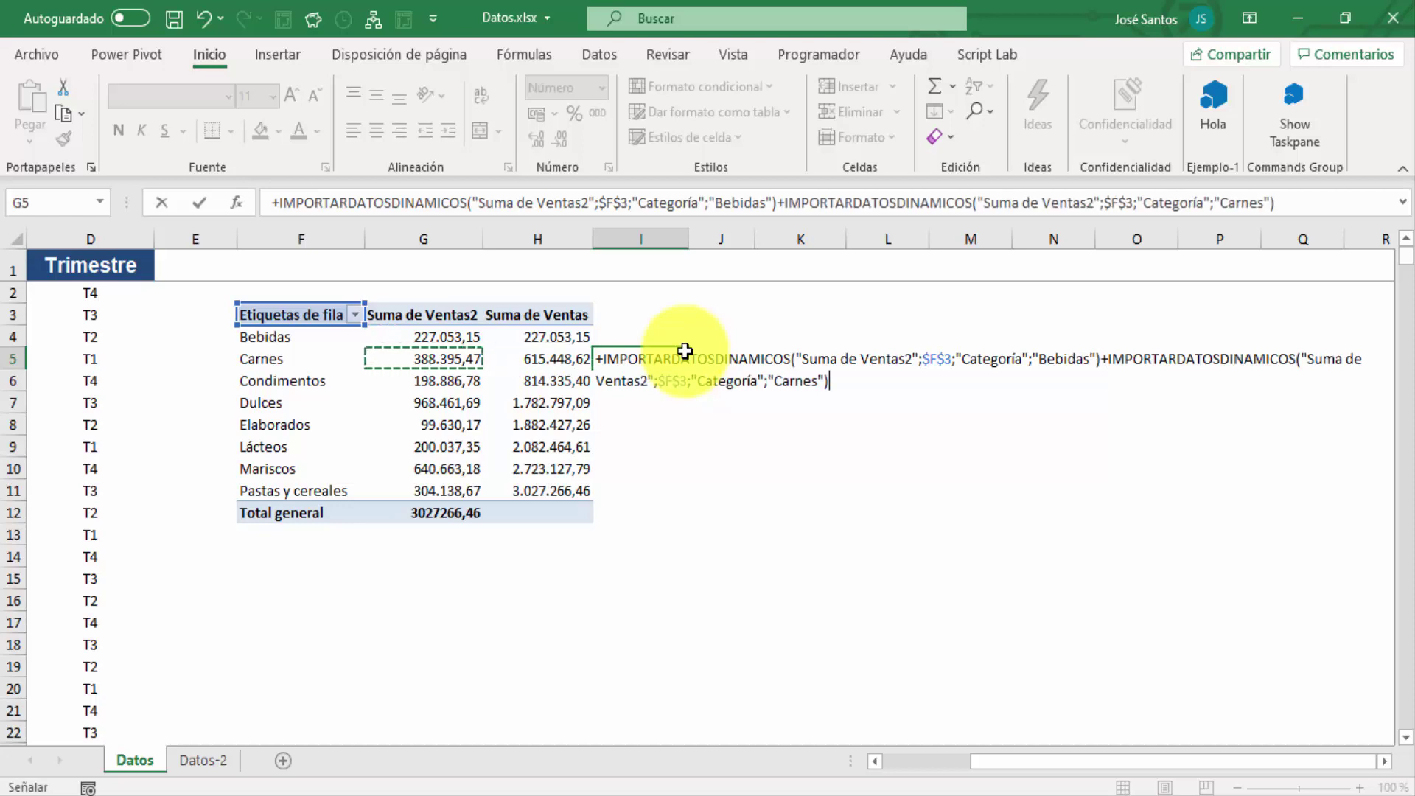
key("Return")
- Enter a check formula in I10 adding the Lácteos running total in H9 to the Mariscos Suma de Ventas2 amount in G10
key("Down")
key("Down")
key("Down")
key("Down")
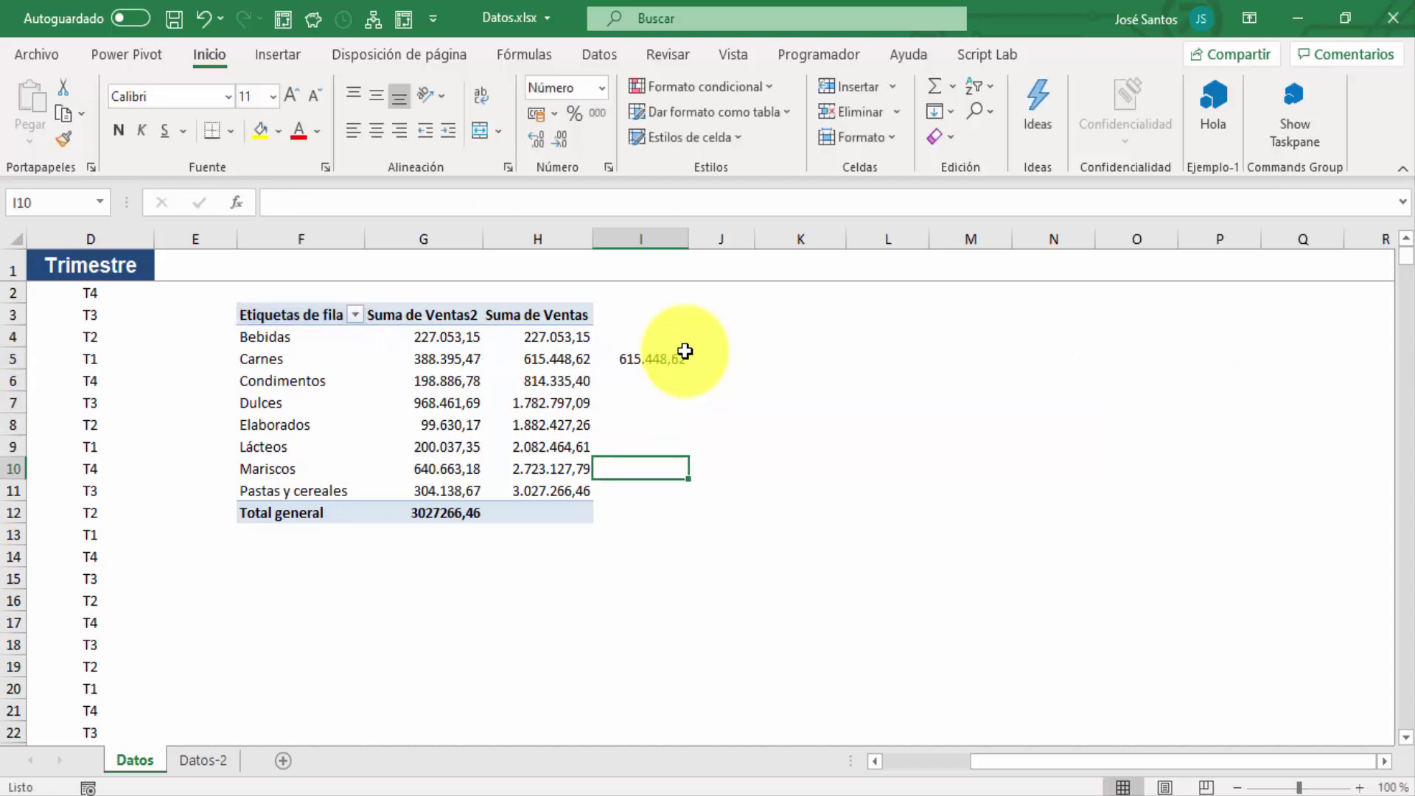
type("+")
key("Left")
key("Up")
type("+")
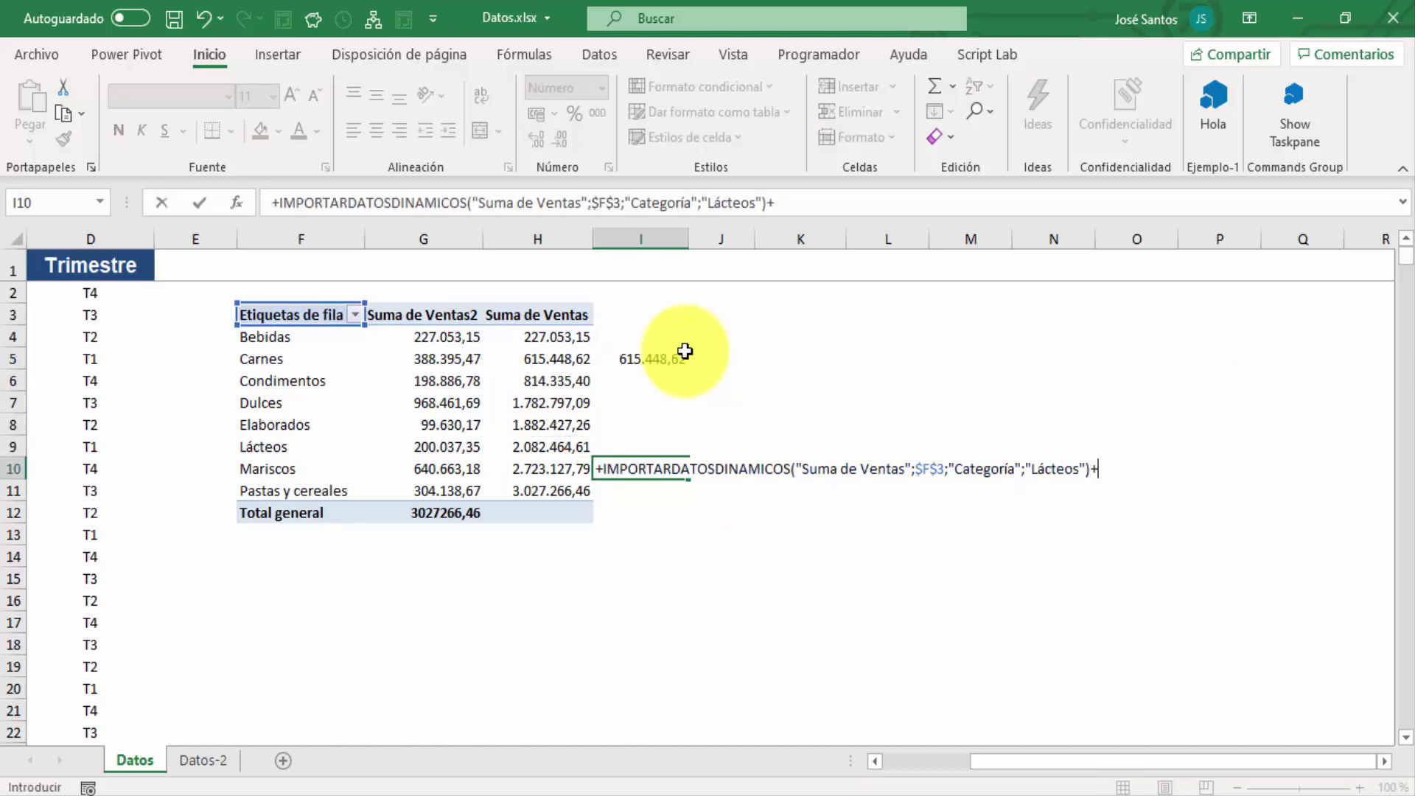
key("Left")
key("Return")
key("Up")
key("Up")
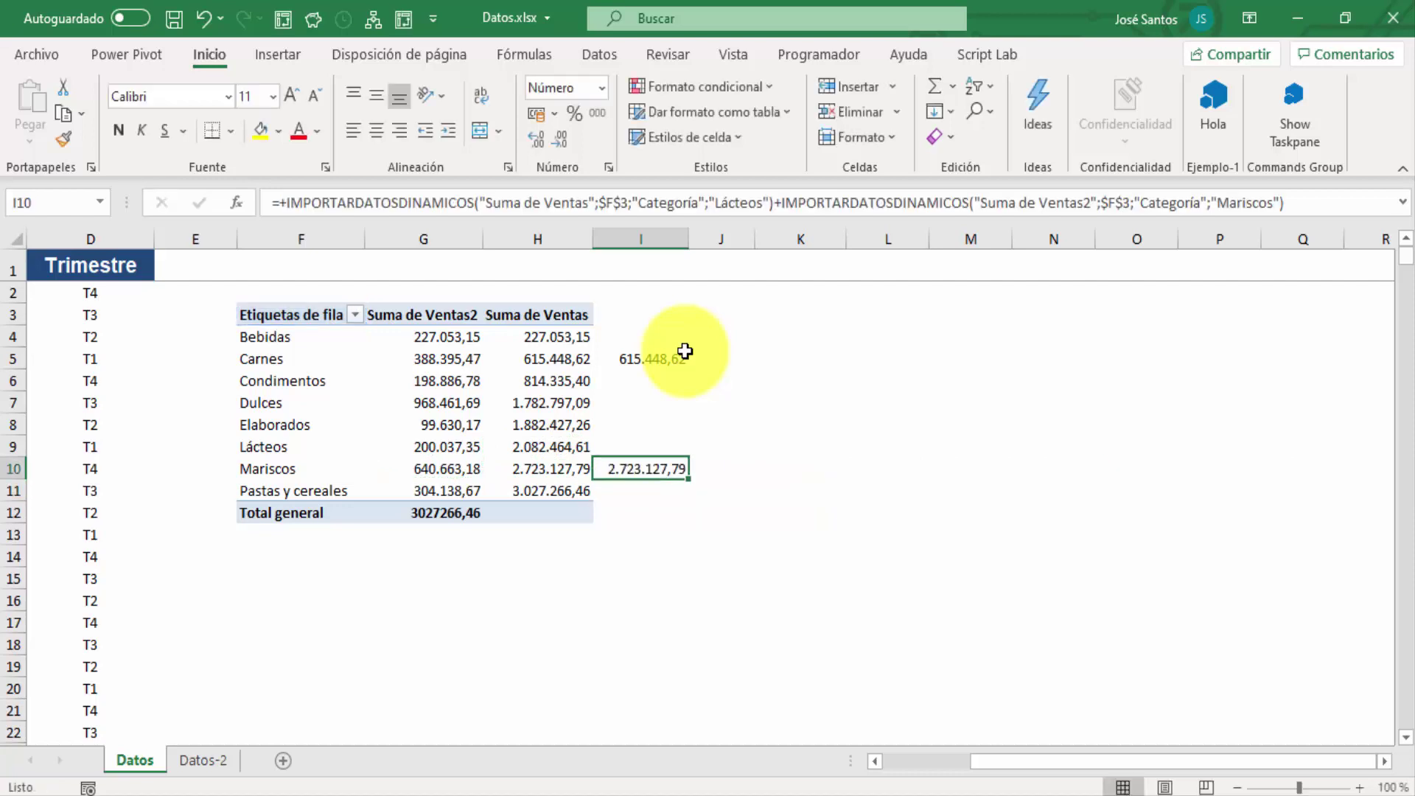
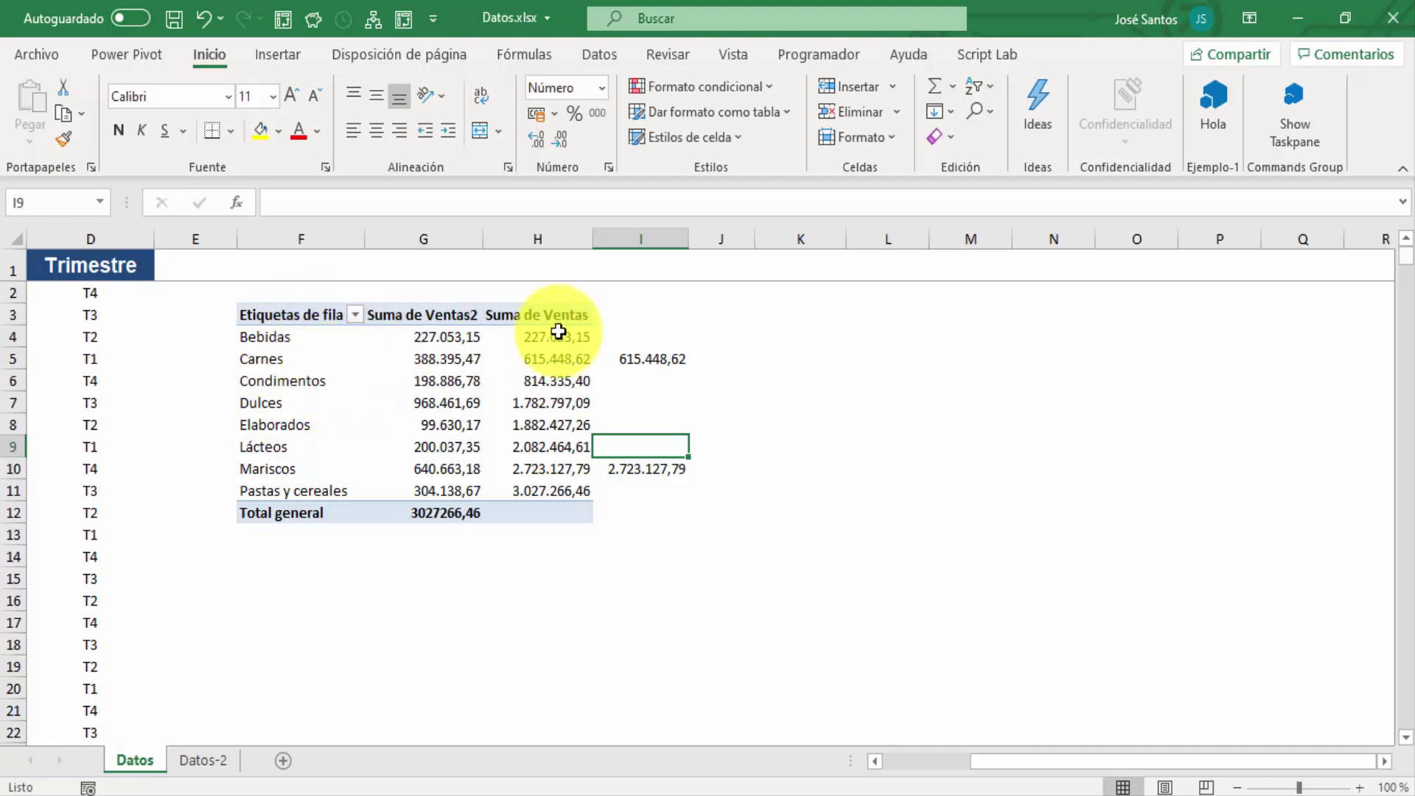
- Change the base field of the "Total en" calculation for Suma de Ventas to Producto
left_click(542, 401)
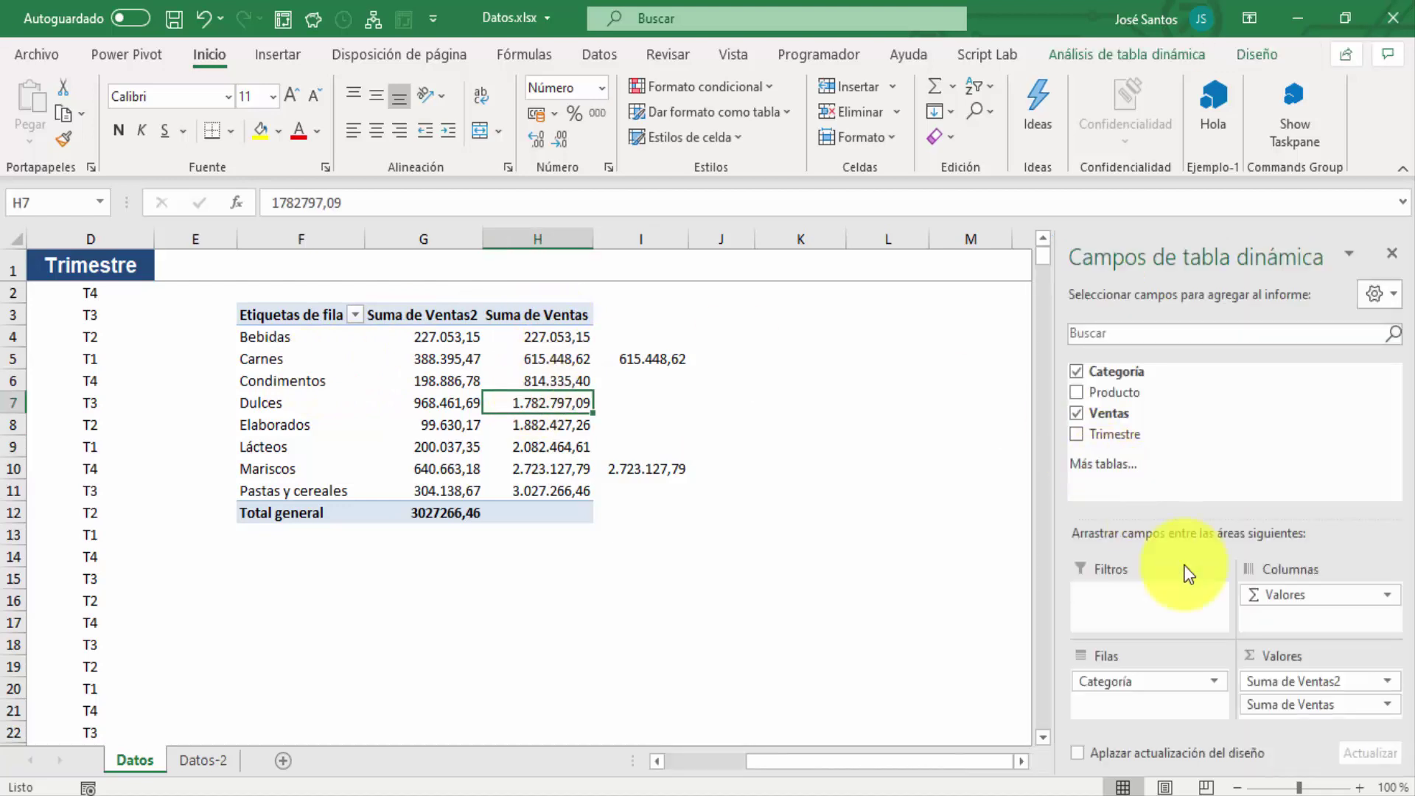
left_click(1310, 704)
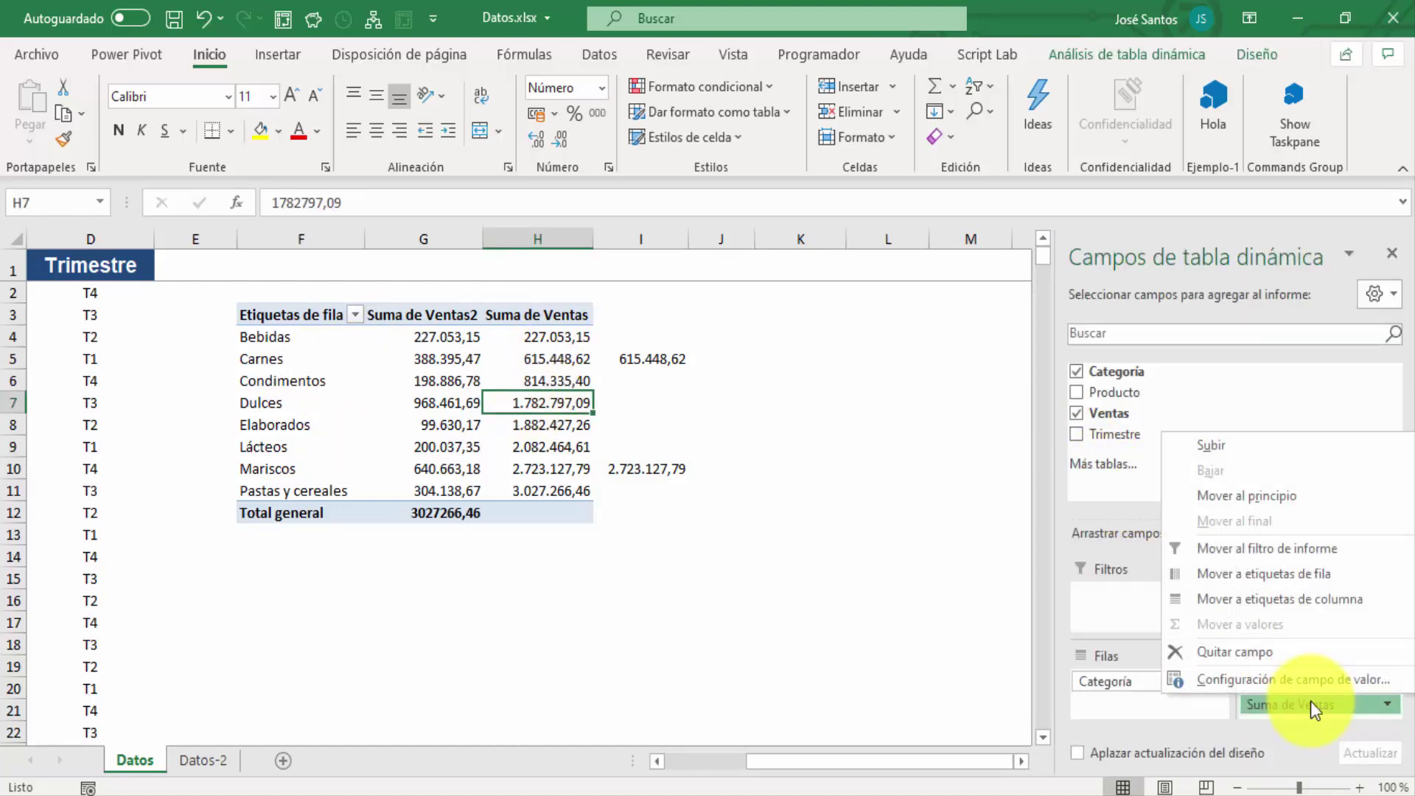
left_click(1269, 679)
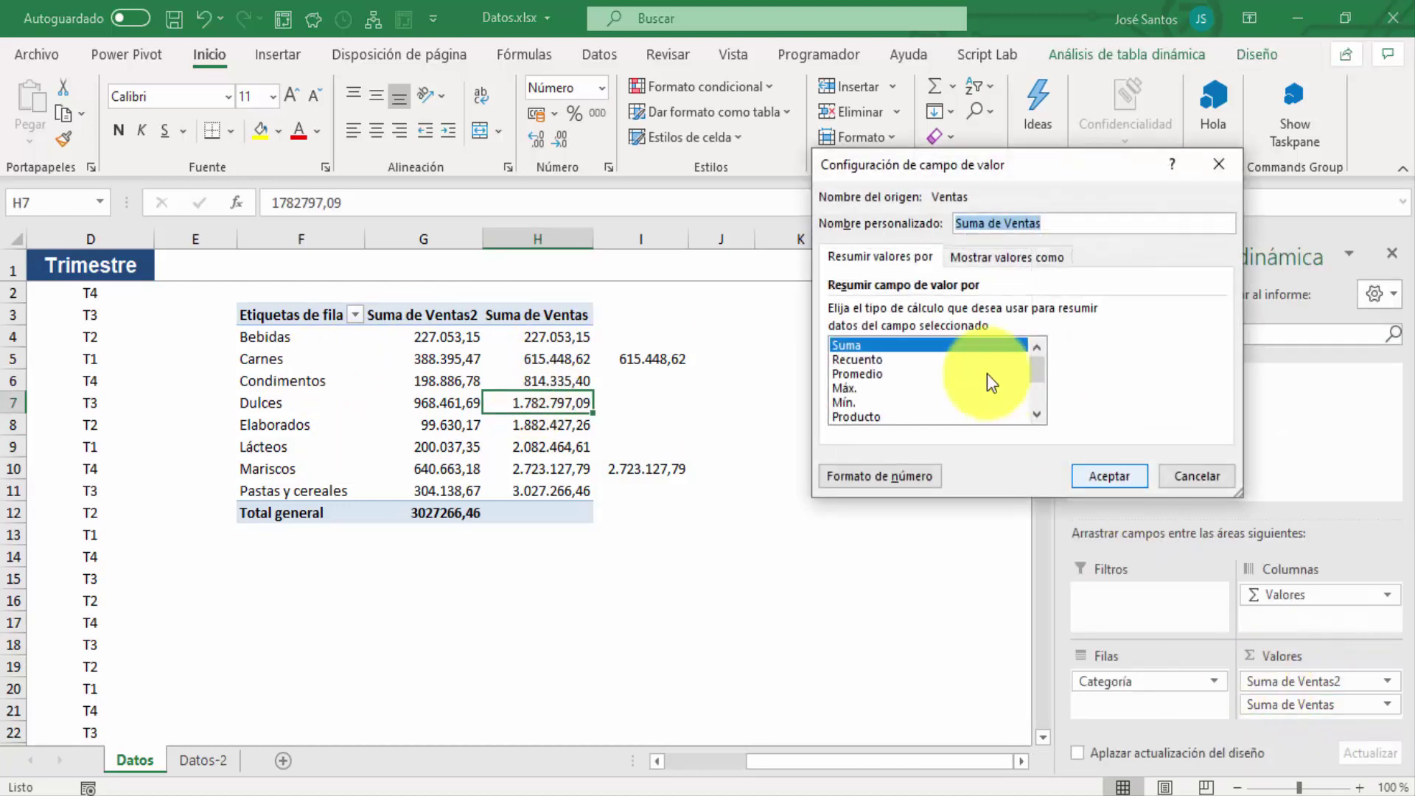
left_click(1002, 258)
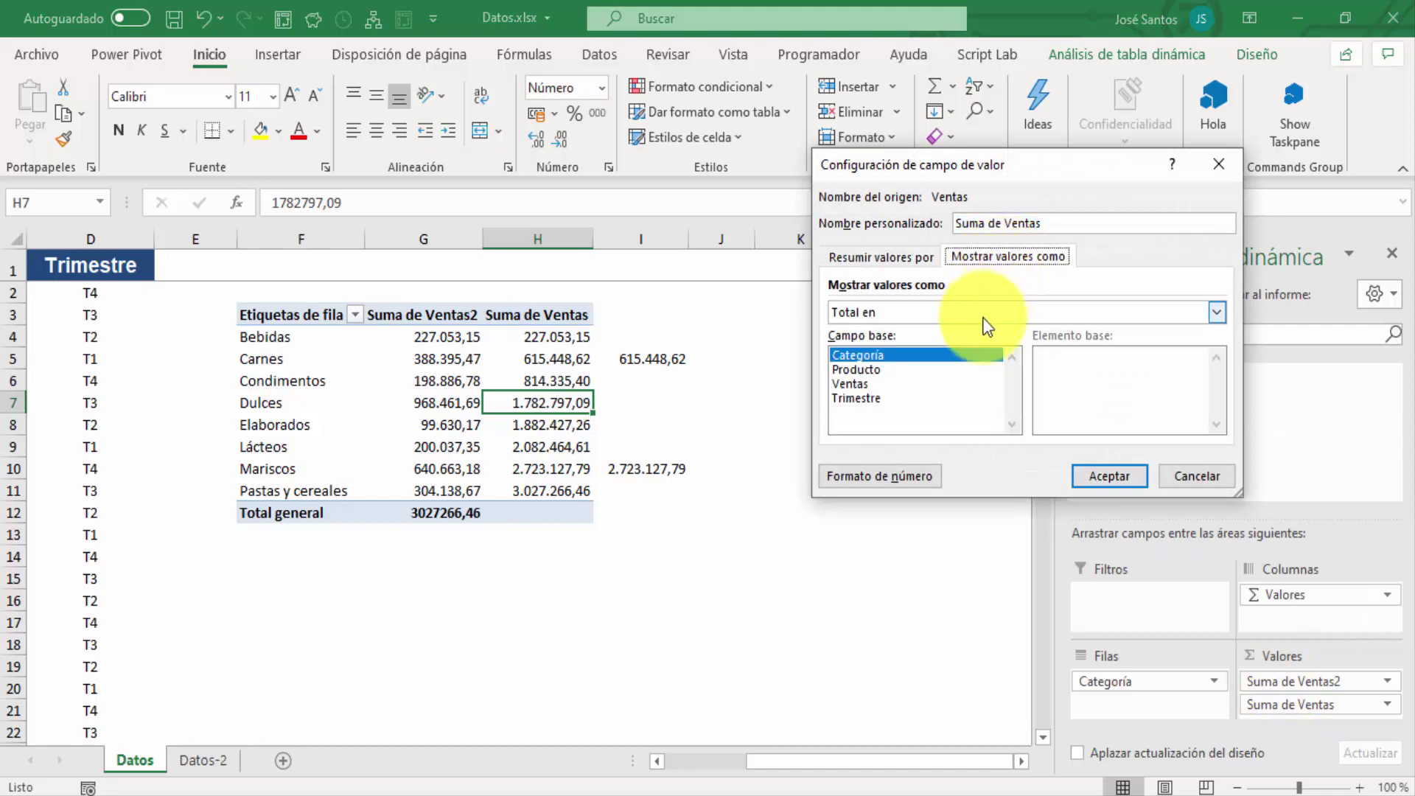
left_click(890, 370)
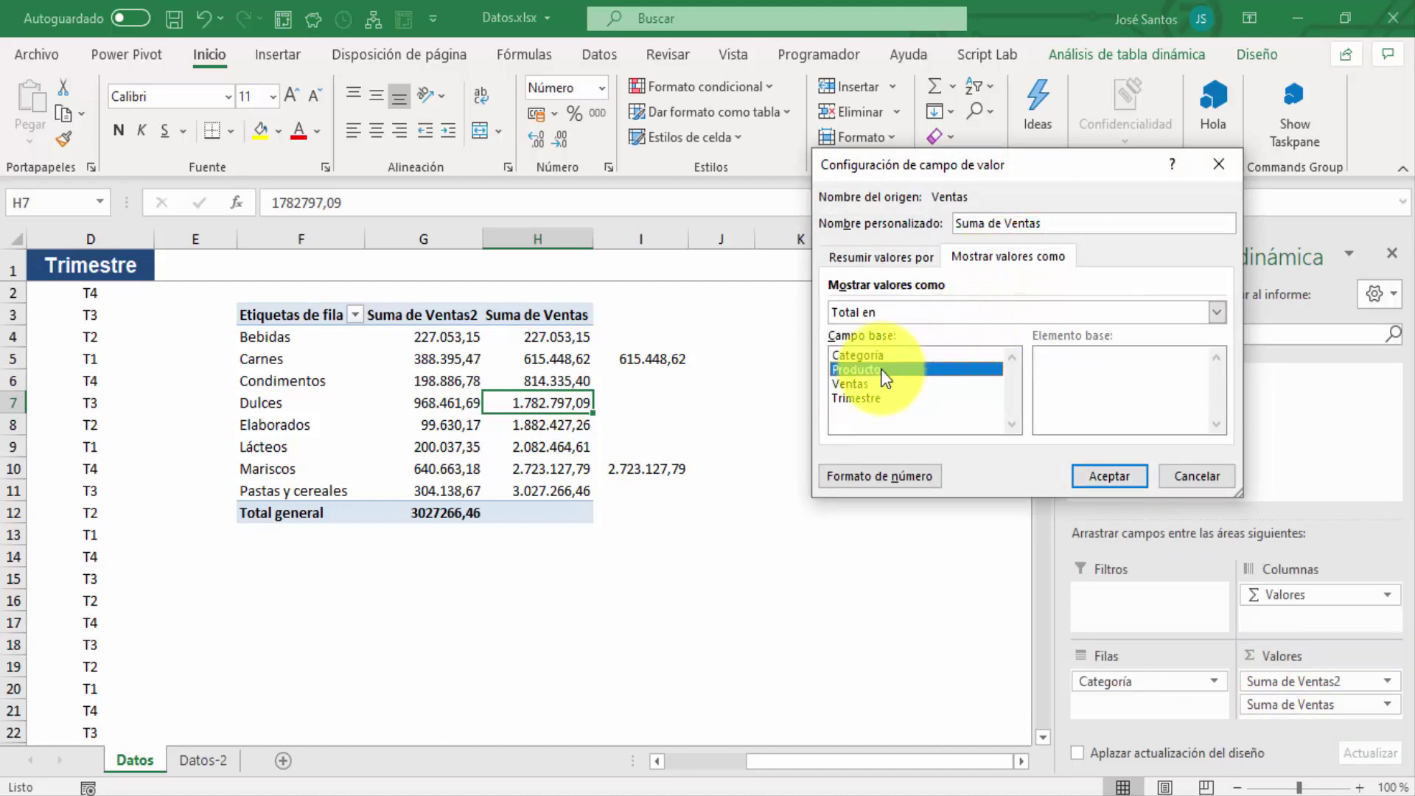
left_click(1091, 476)
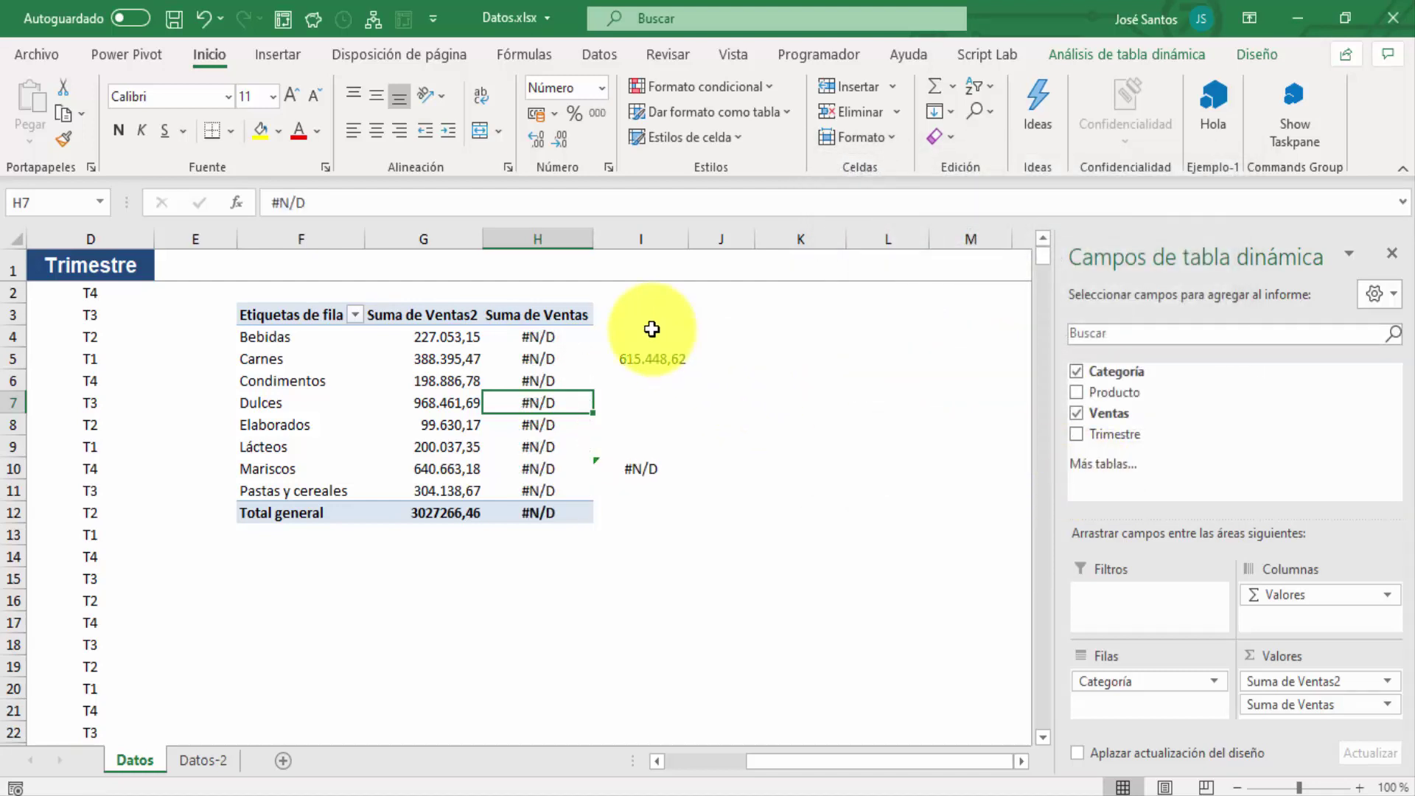
- Clear the check formulas in I4:I13 beside the pivot table
left_click_drag(651, 328, 674, 544)
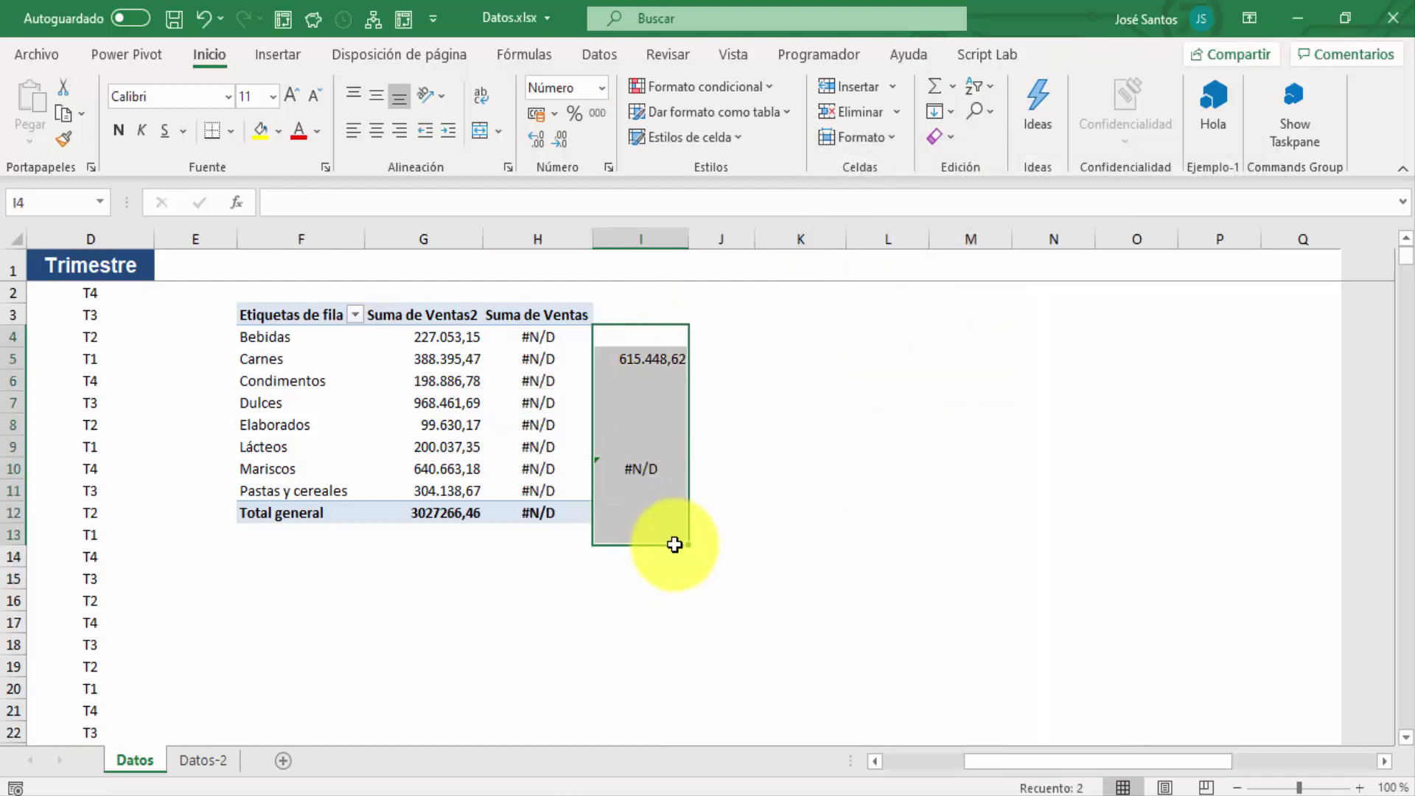
key("Delete")
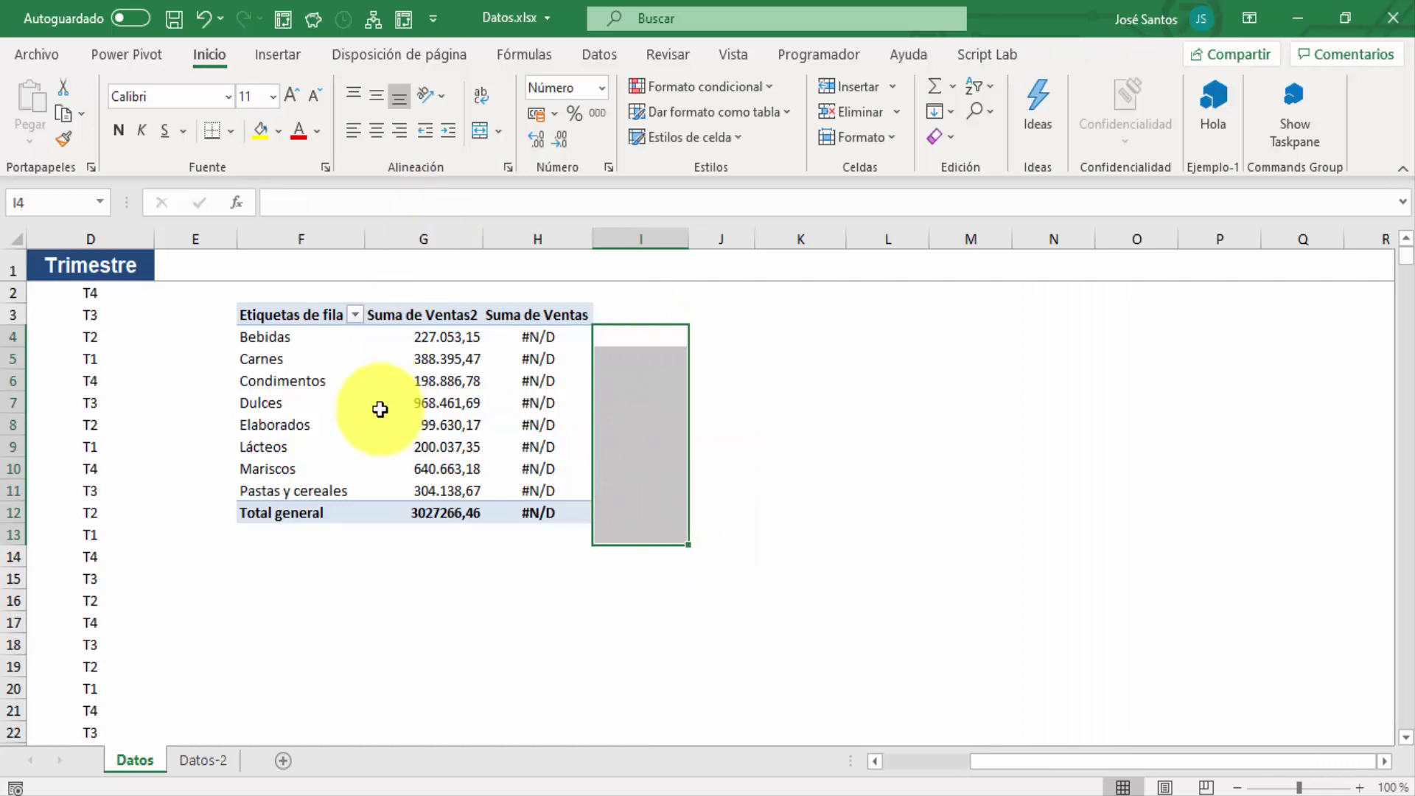
- Rearrange the pivot table rows by removing Categoría, adding Producto, and placing Categoría back above Producto
left_click(538, 424)
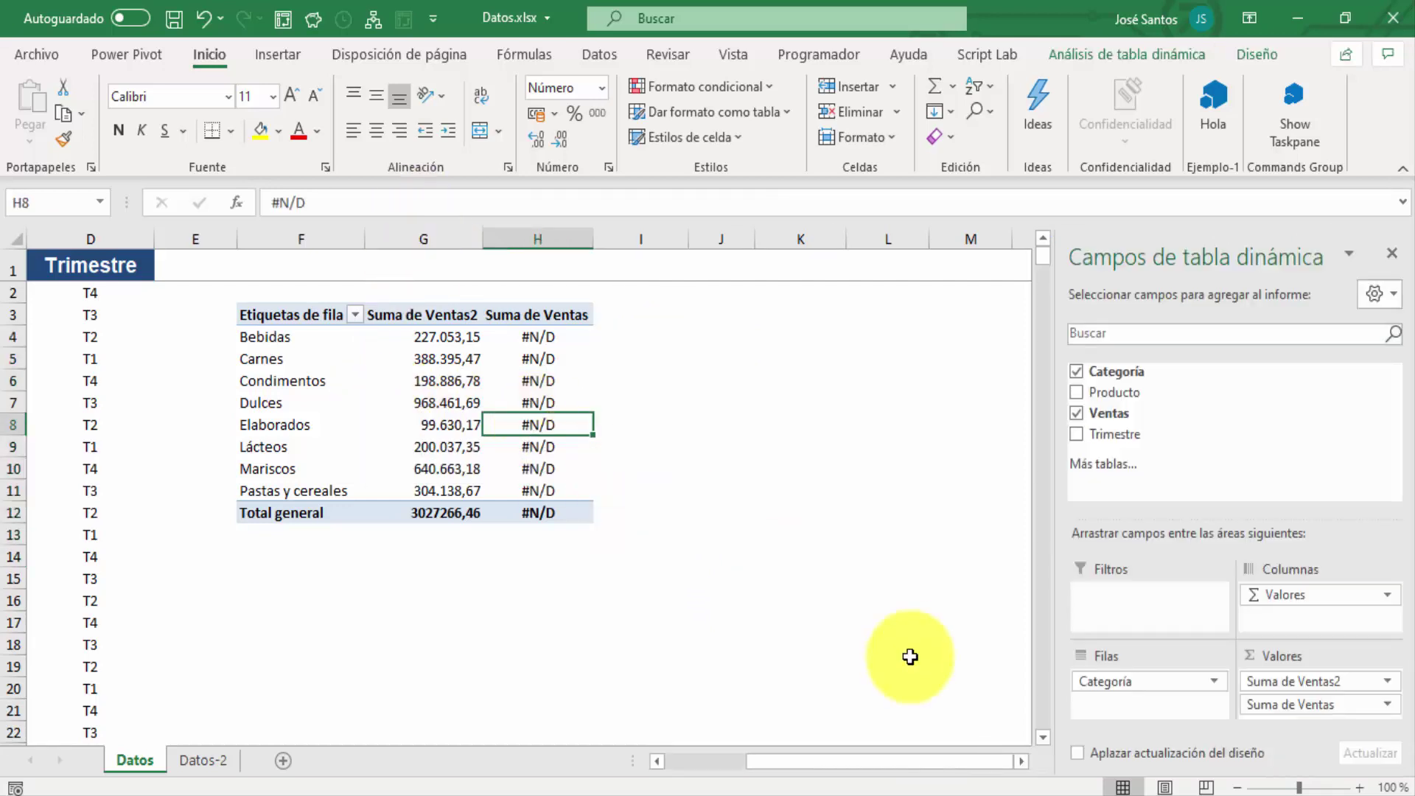
left_click_drag(1111, 678, 867, 593)
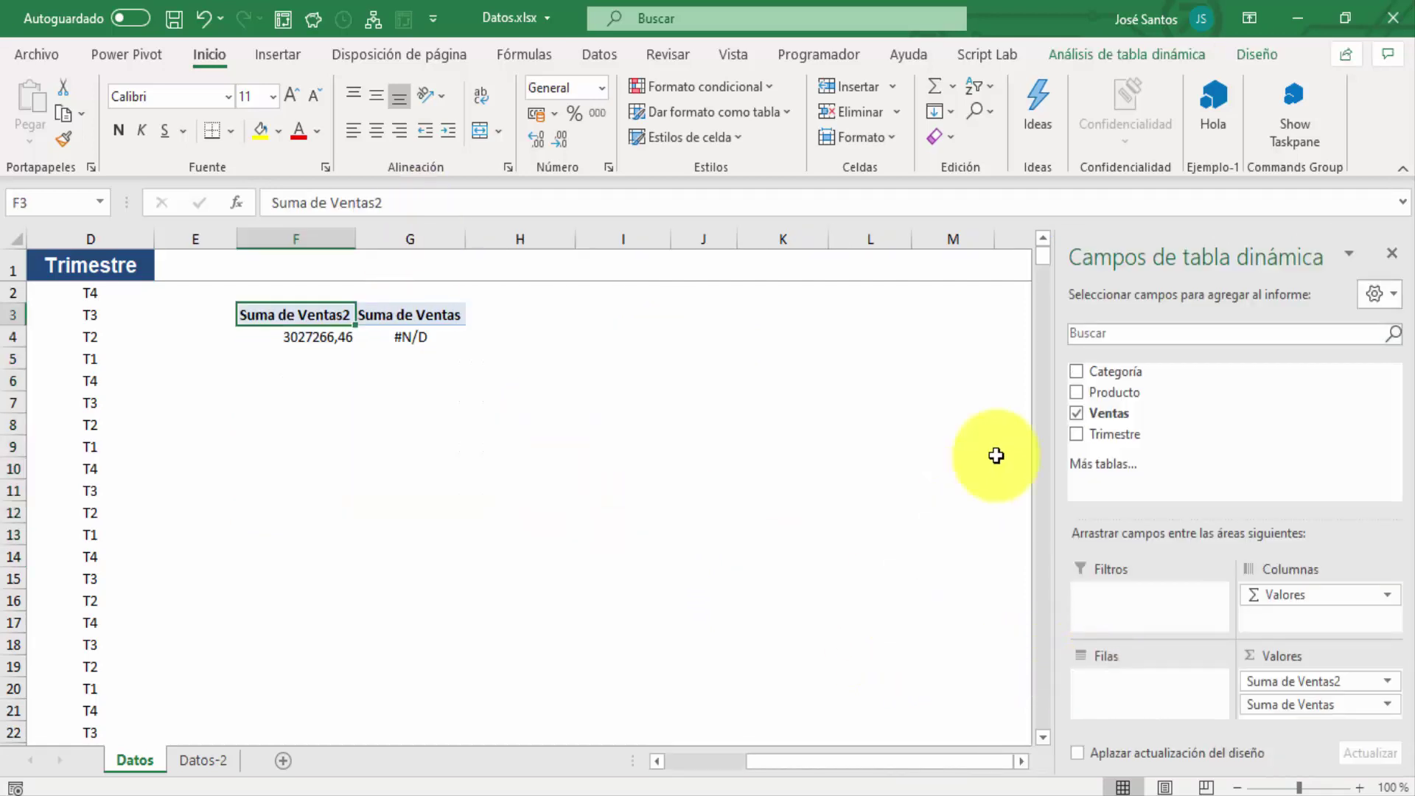
left_click_drag(1099, 387, 1142, 692)
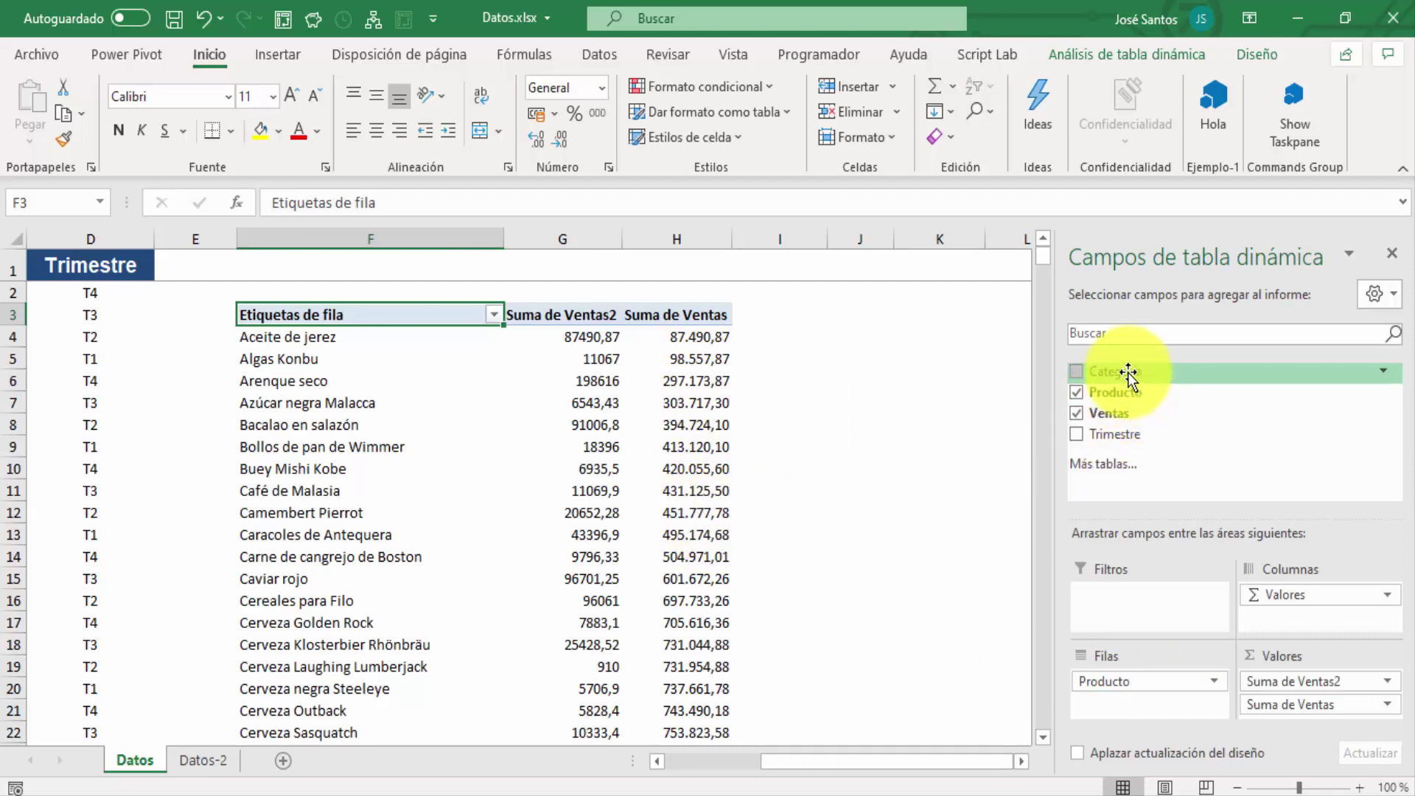
left_click_drag(1129, 374, 1129, 680)
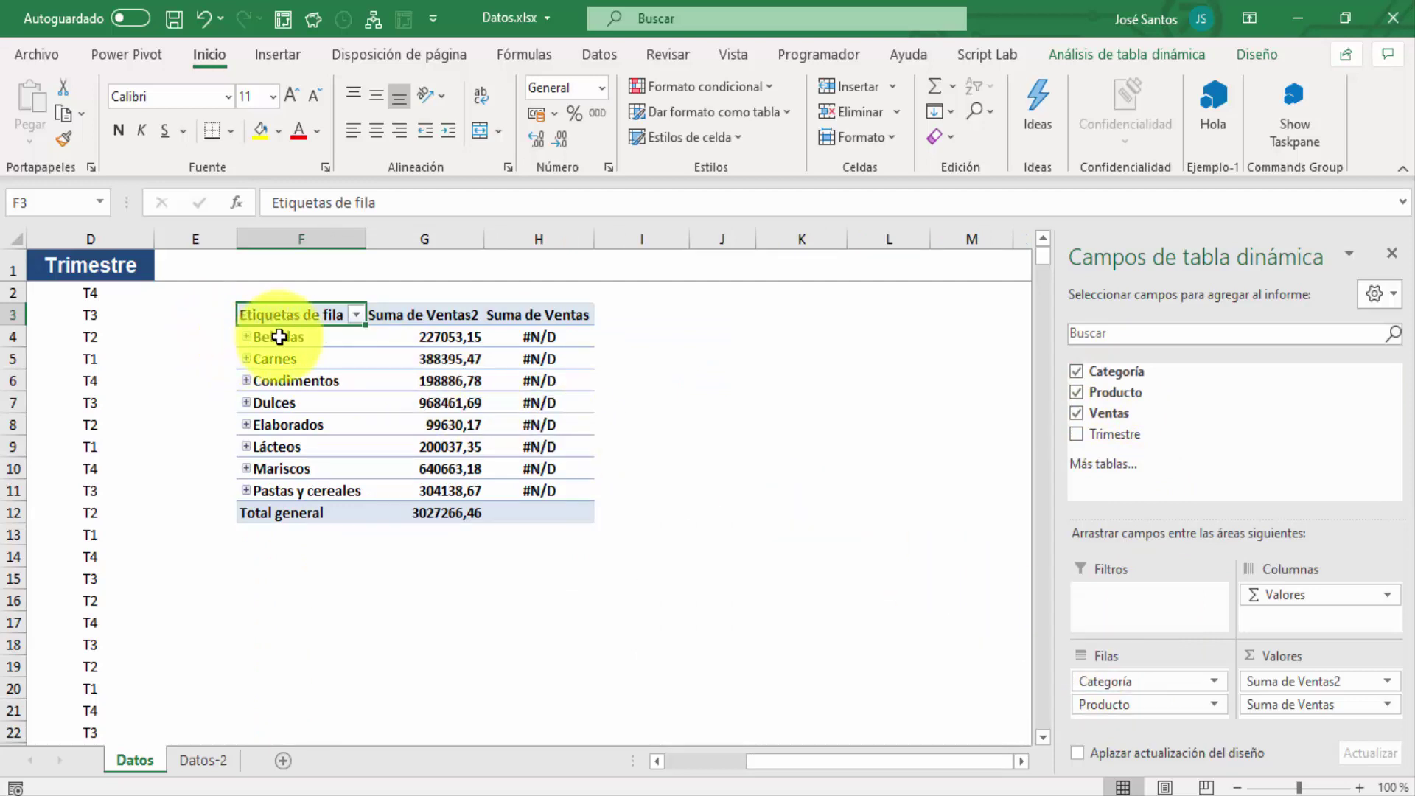
- Expand the whole Categoría field in the pivot table so each category lists its products
left_click(279, 337)
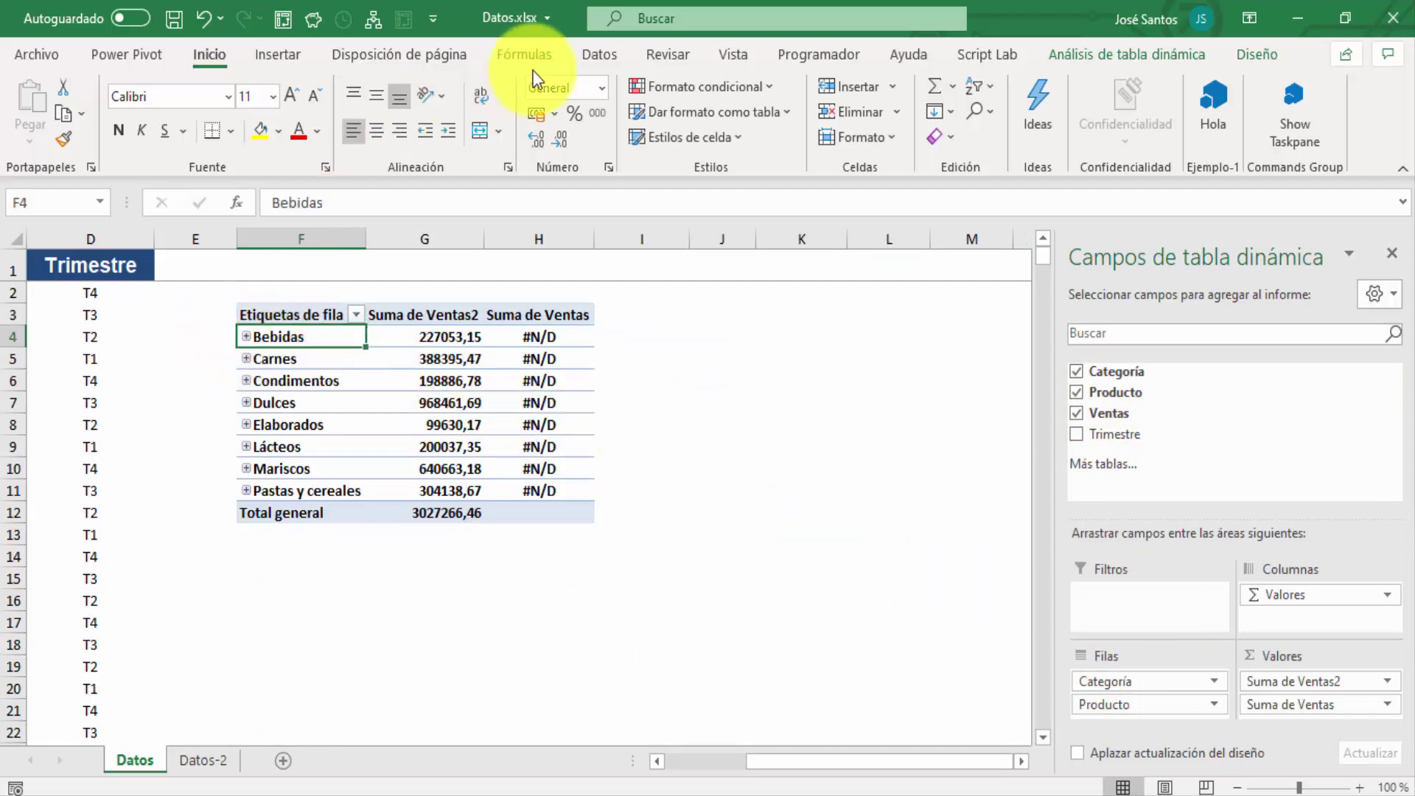
left_click(1086, 65)
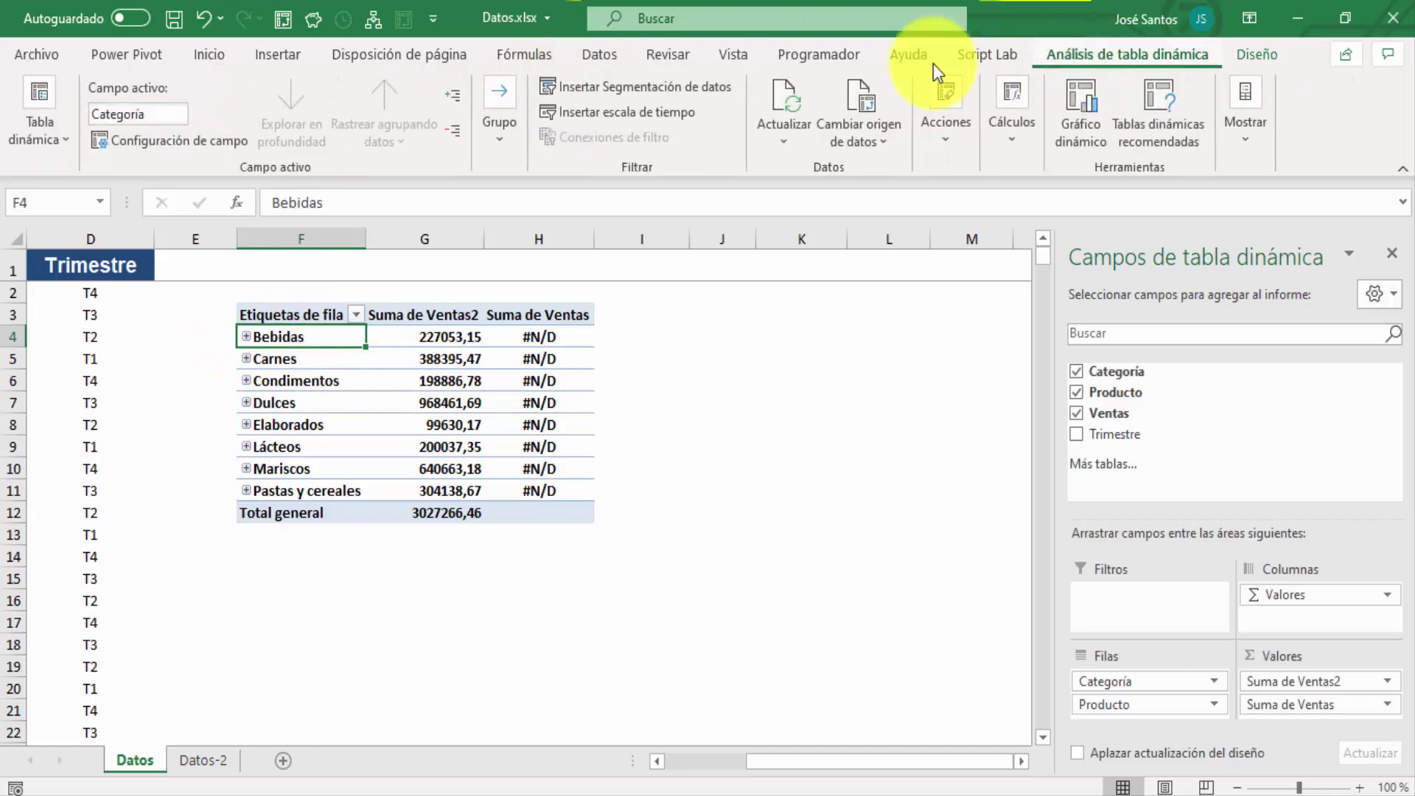
left_click(456, 100)
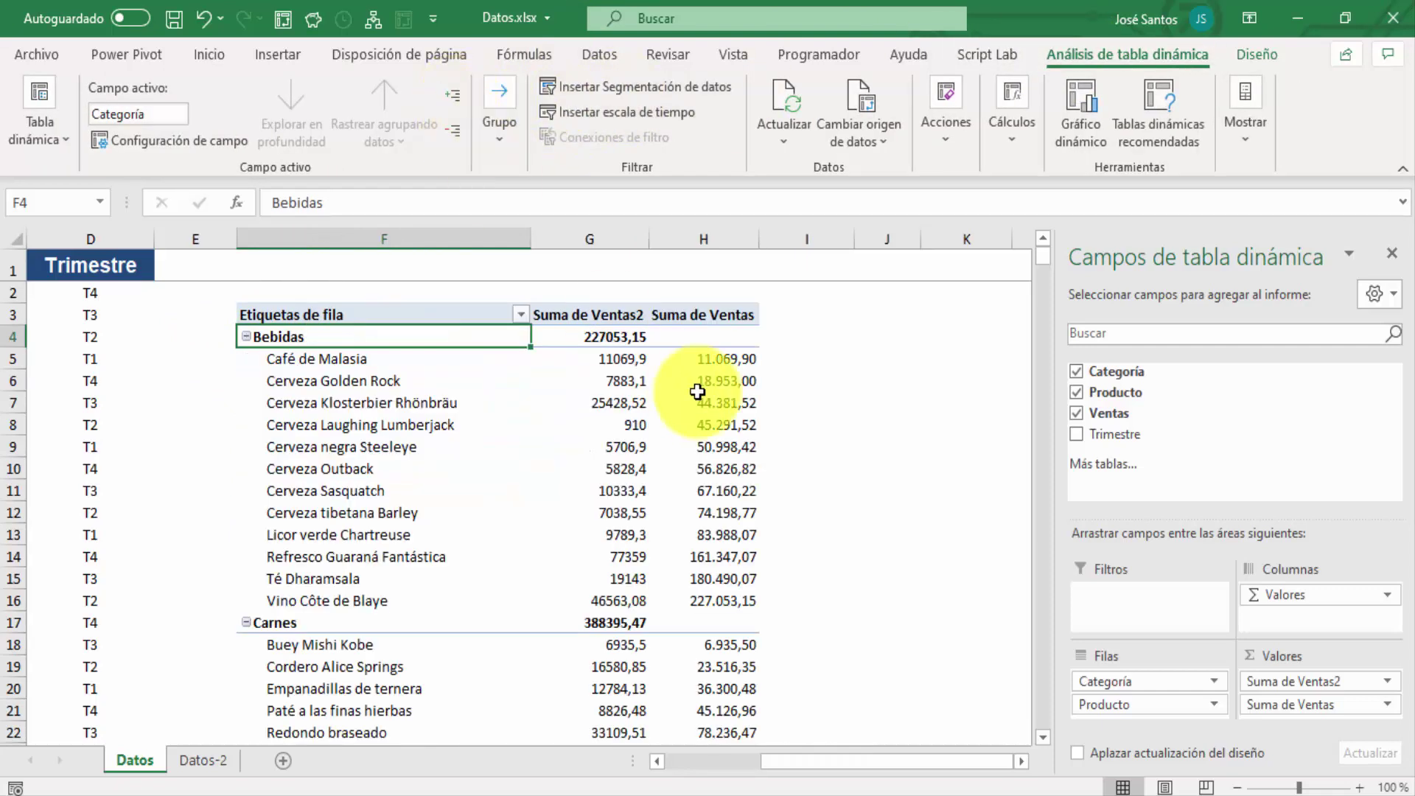
- Examine the running totals by Producto in Bebidas and Carnes, comparing both sales columns for Buey Mishi Kobe
mouse_move(698, 391)
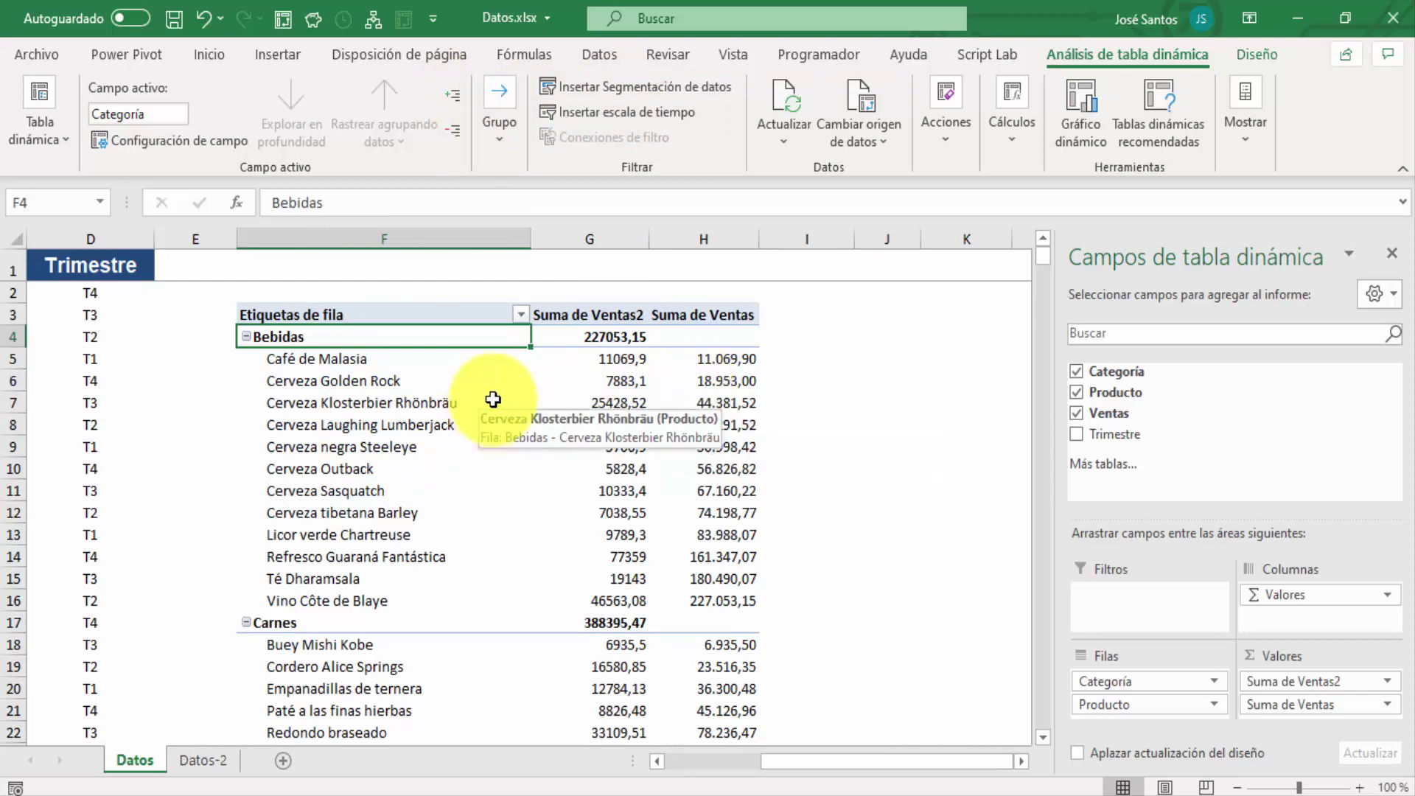
mouse_move(726, 357)
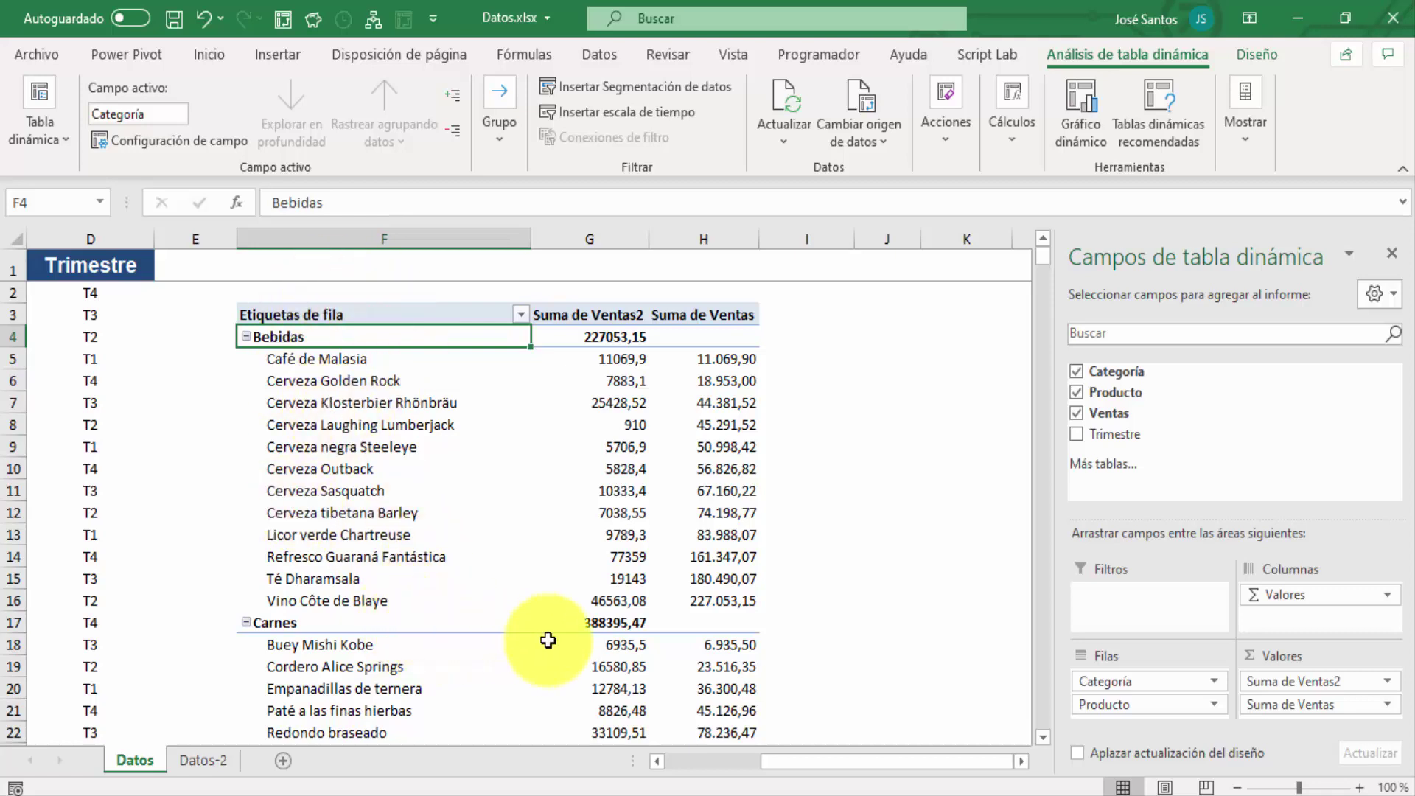
mouse_move(711, 642)
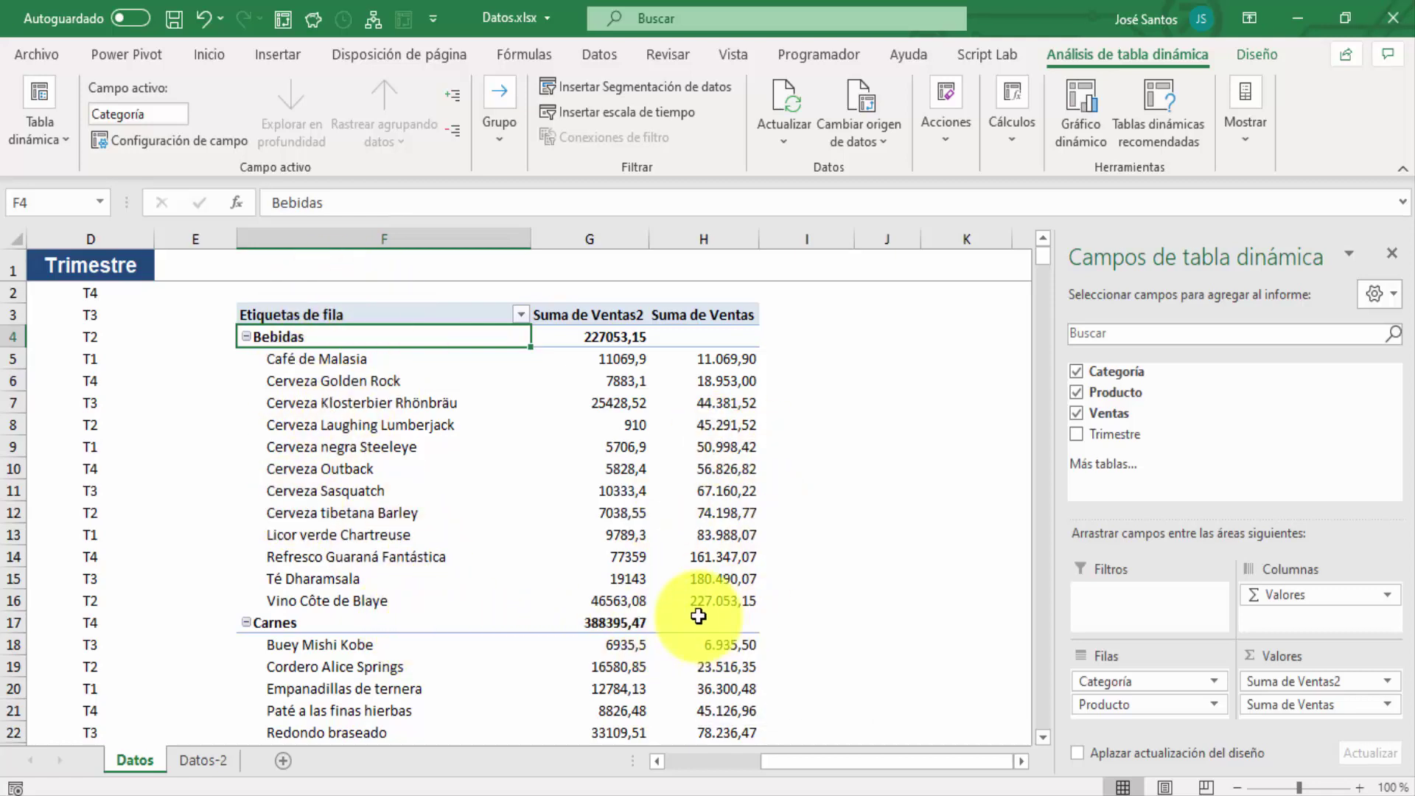
left_click(634, 645)
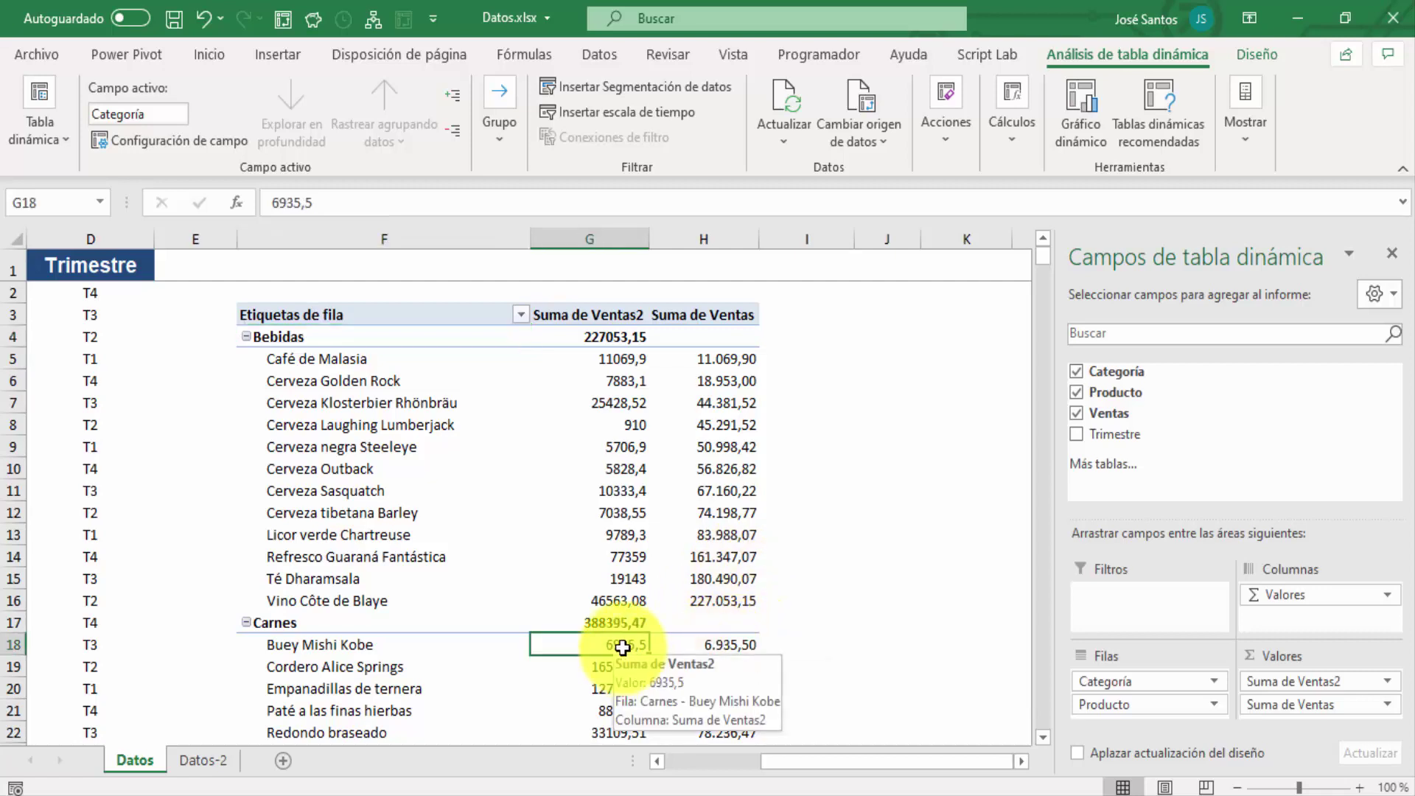
left_click(737, 645)
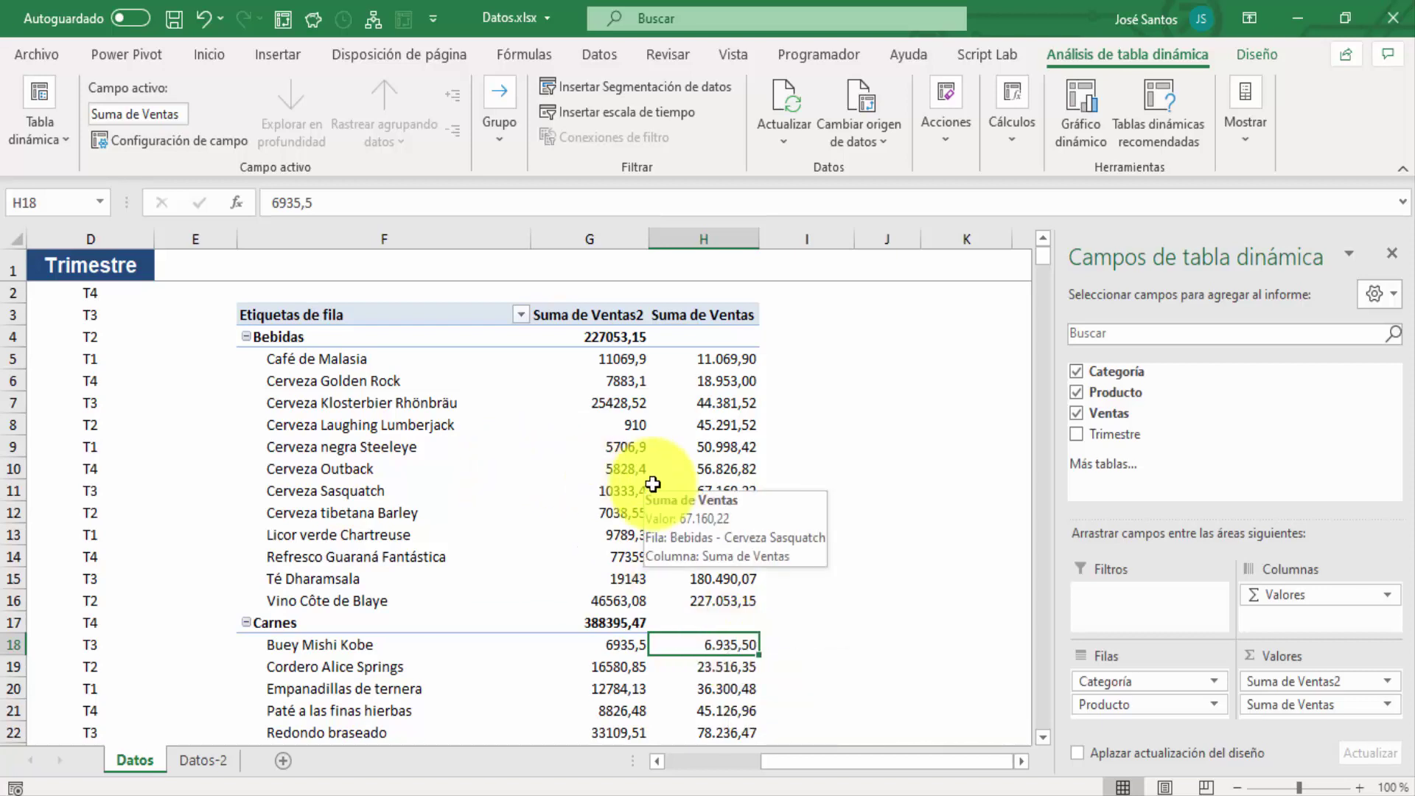
left_click(570, 476)
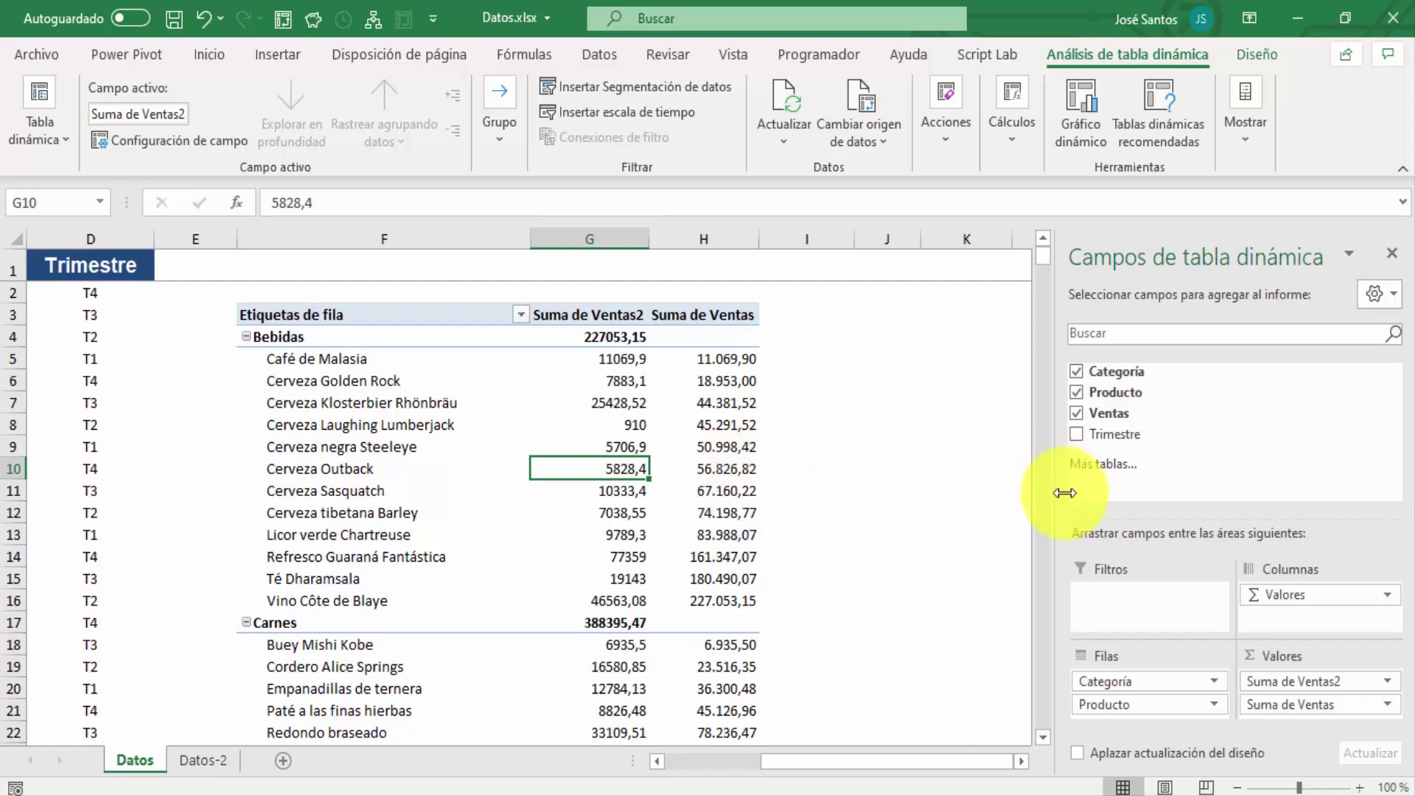
- Show the Suma de Ventas values as "% del total en" with Producto as the base field
left_click(1305, 704)
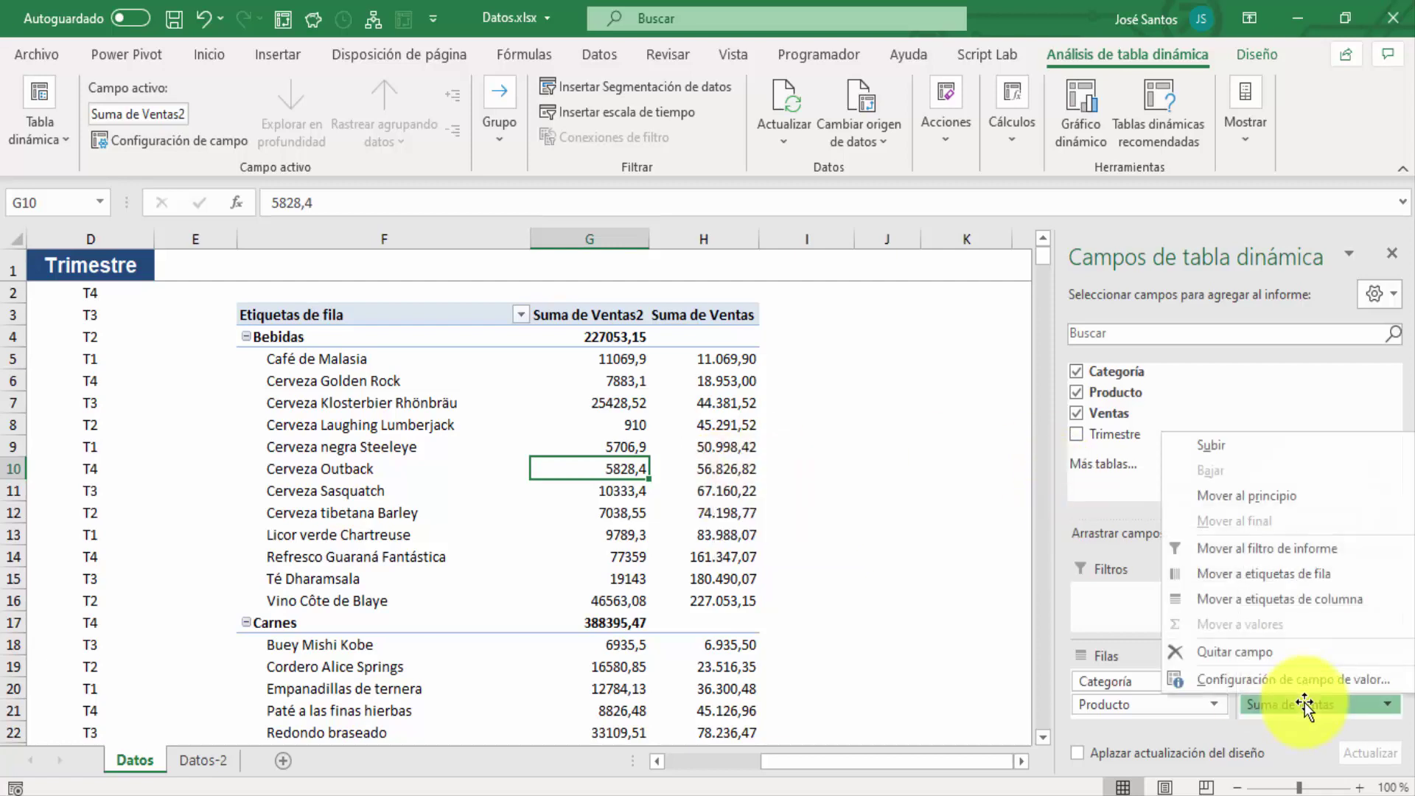
left_click(1263, 679)
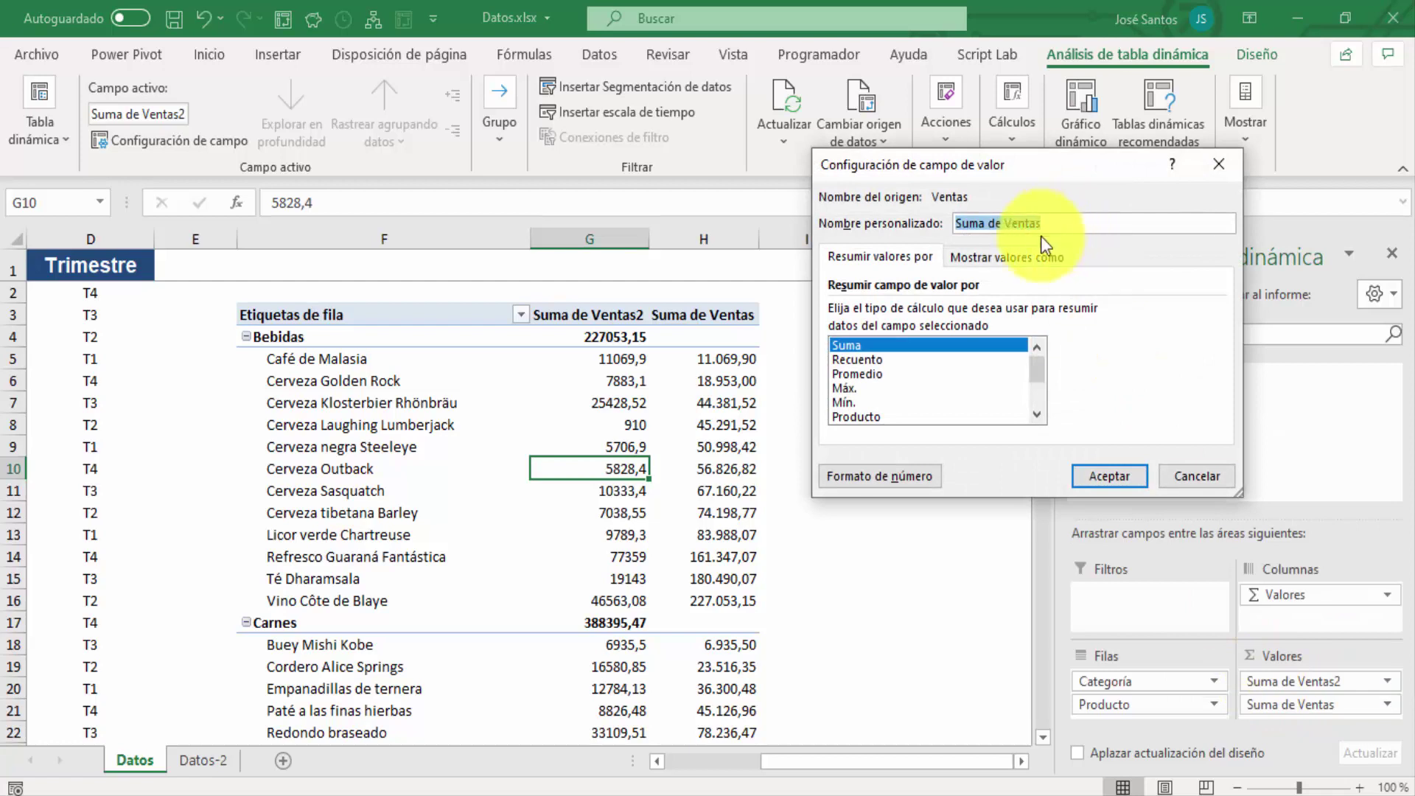
left_click(1020, 256)
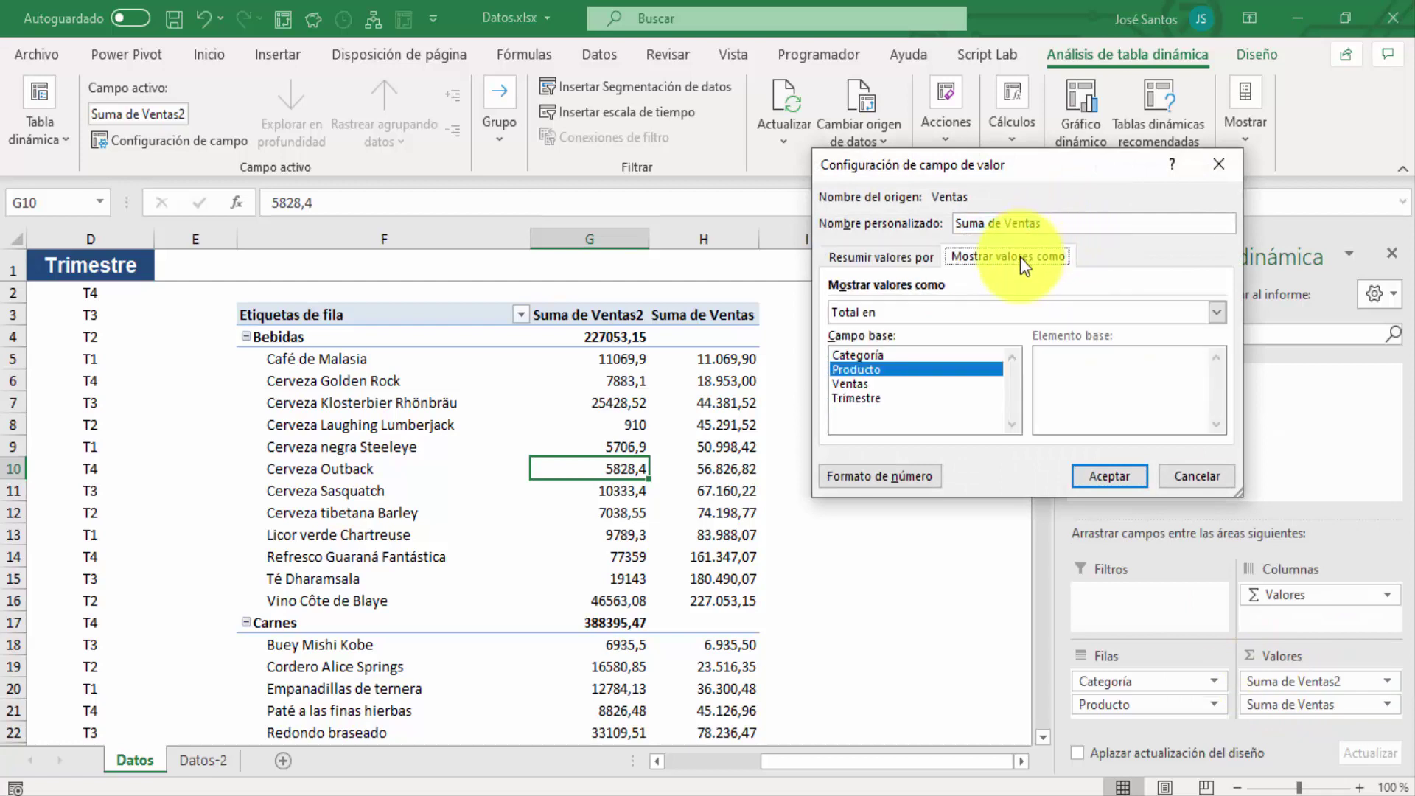
left_click(1042, 311)
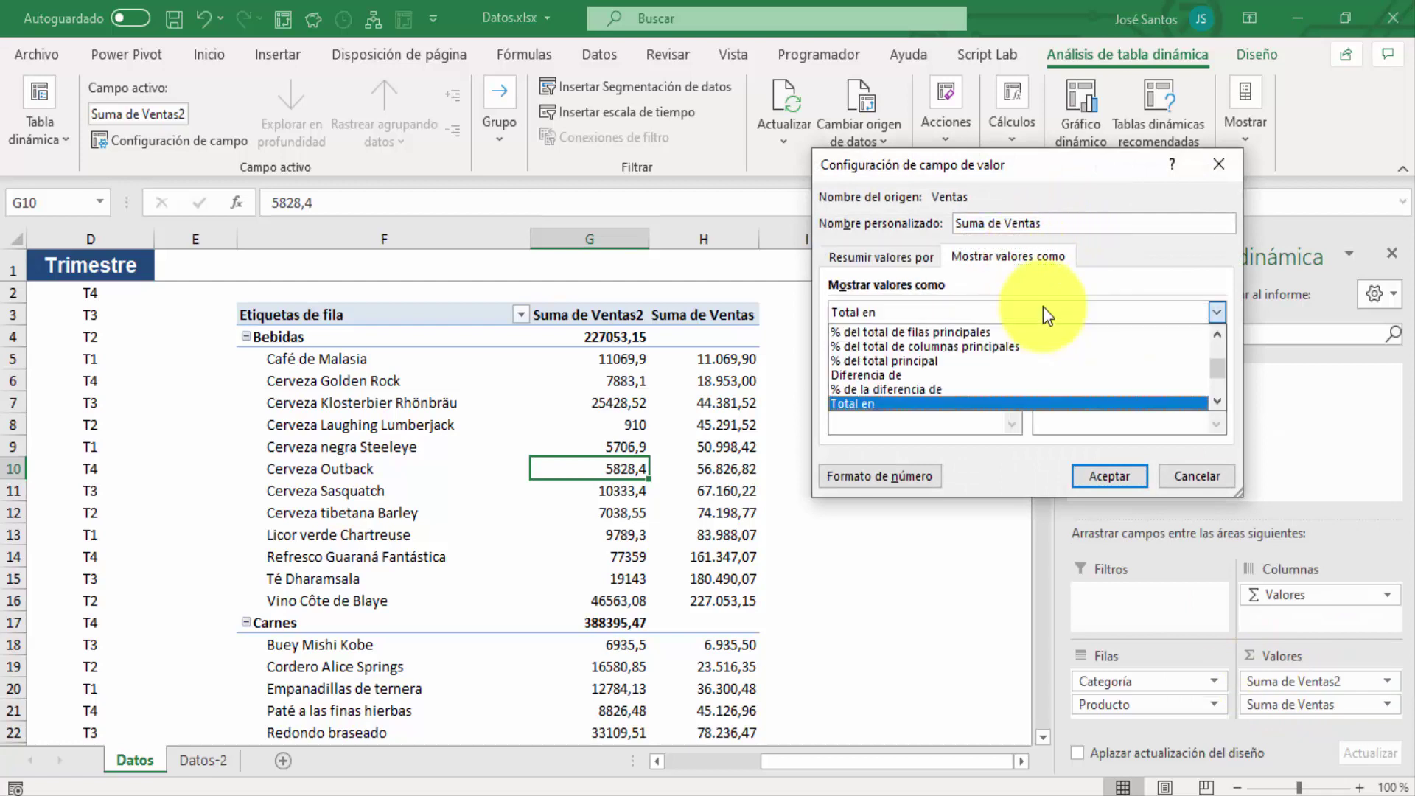
left_click(1214, 401)
left_click(1215, 401)
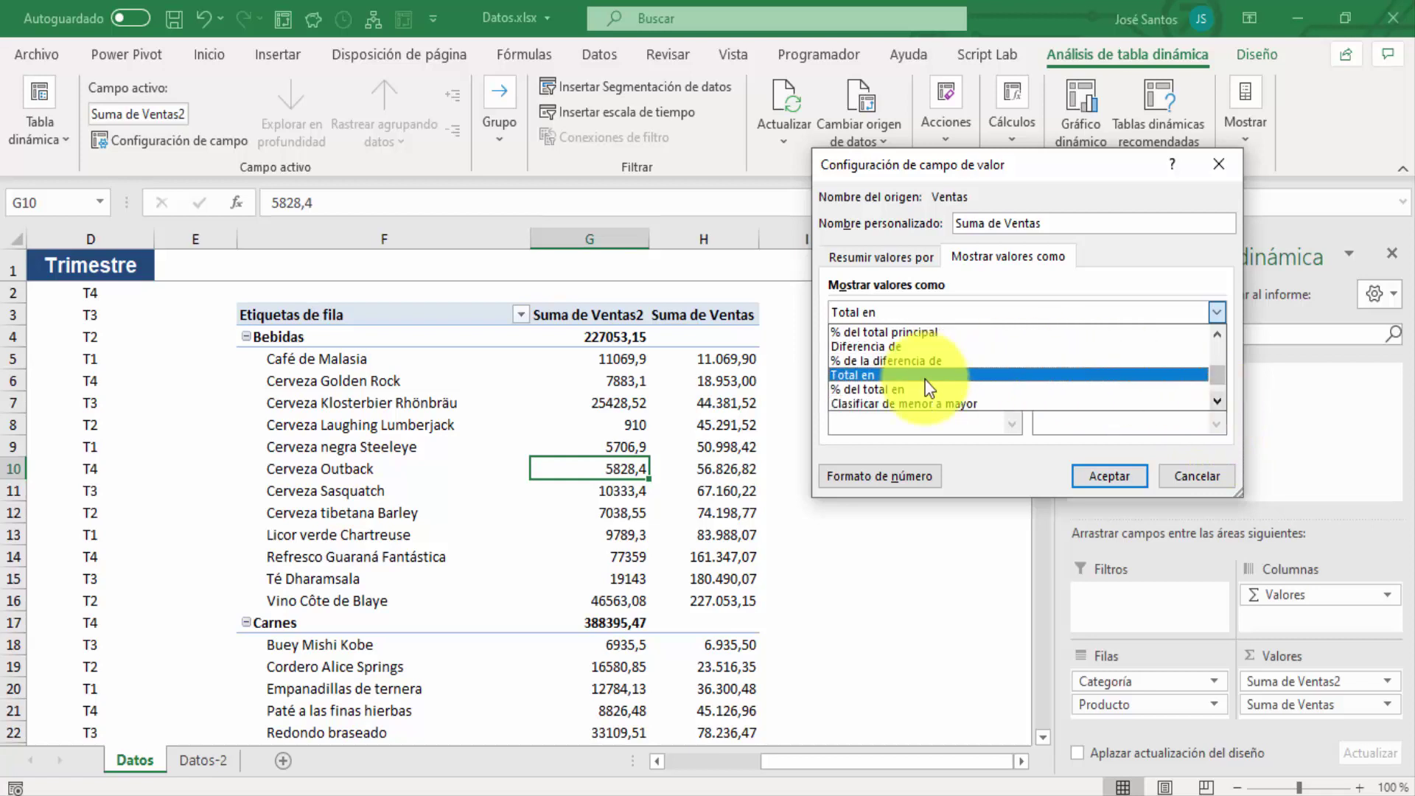
left_click(891, 387)
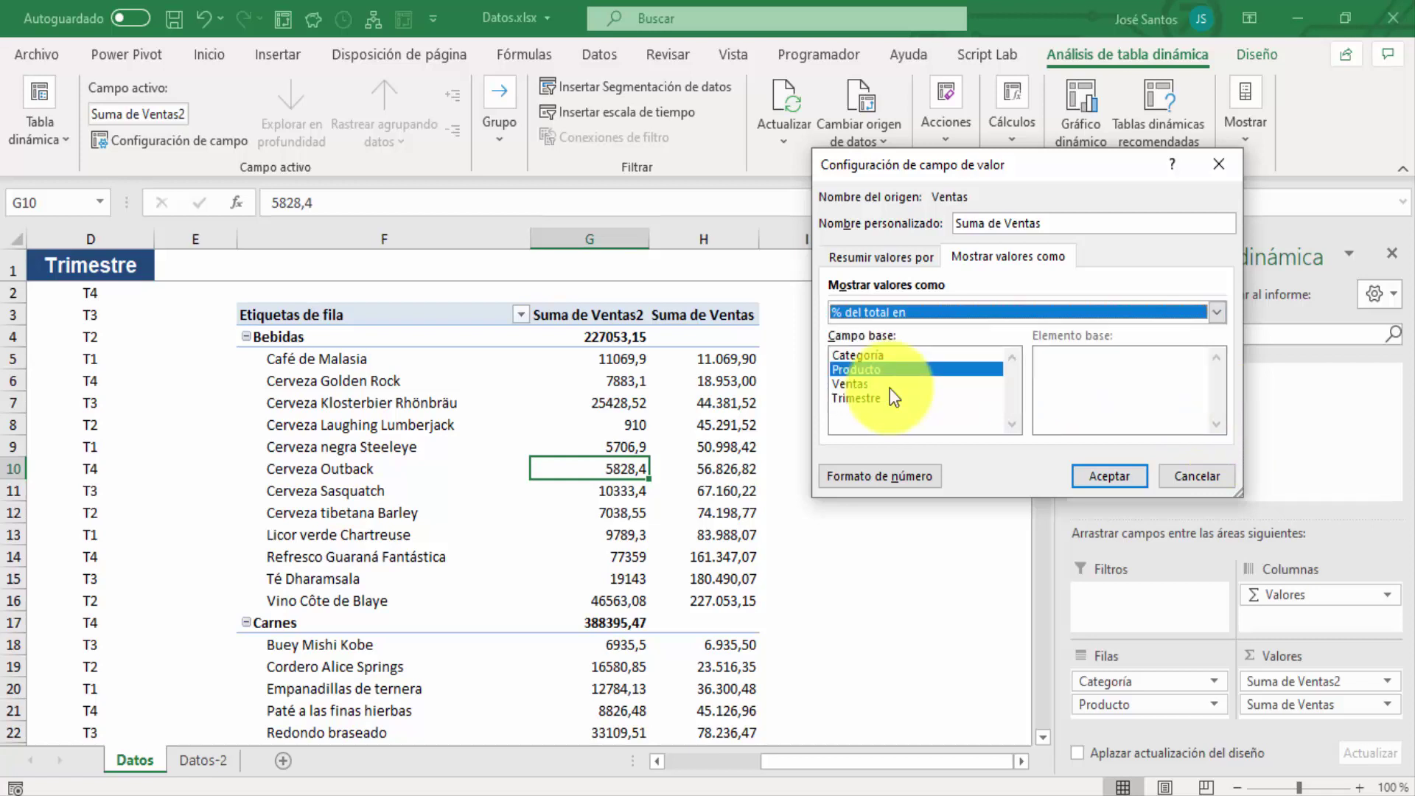
left_click(1112, 479)
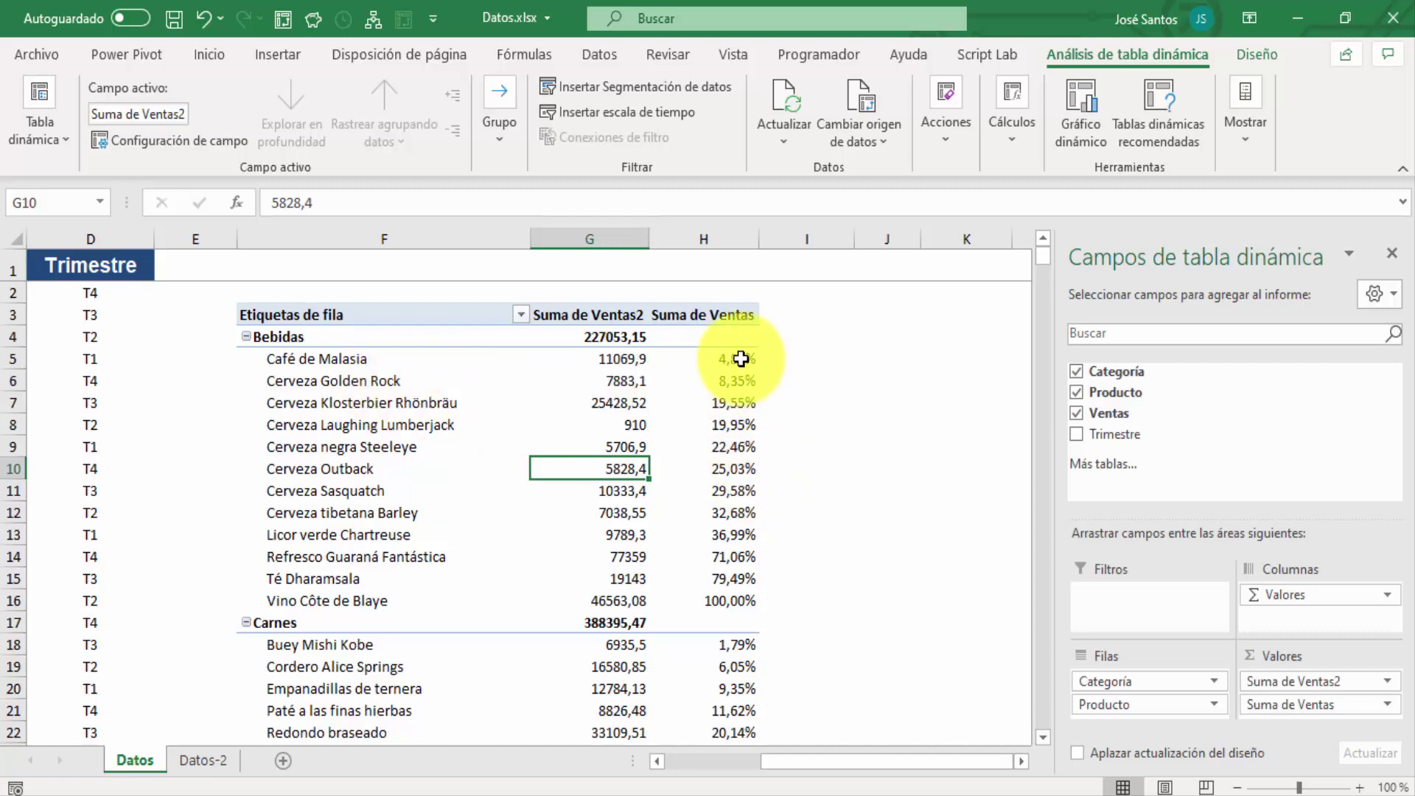
- Examine the cumulative percentages by product in Suma de Ventas through the Bebidas, Carnes and Condimentos categories
left_click(743, 599)
key("Down")
key("Down")
key("Down")
key("Down")
key("Down")
key("Down")
key("Down")
key("Down")
key("Down")
key("Down")
key("Down")
key("Down")
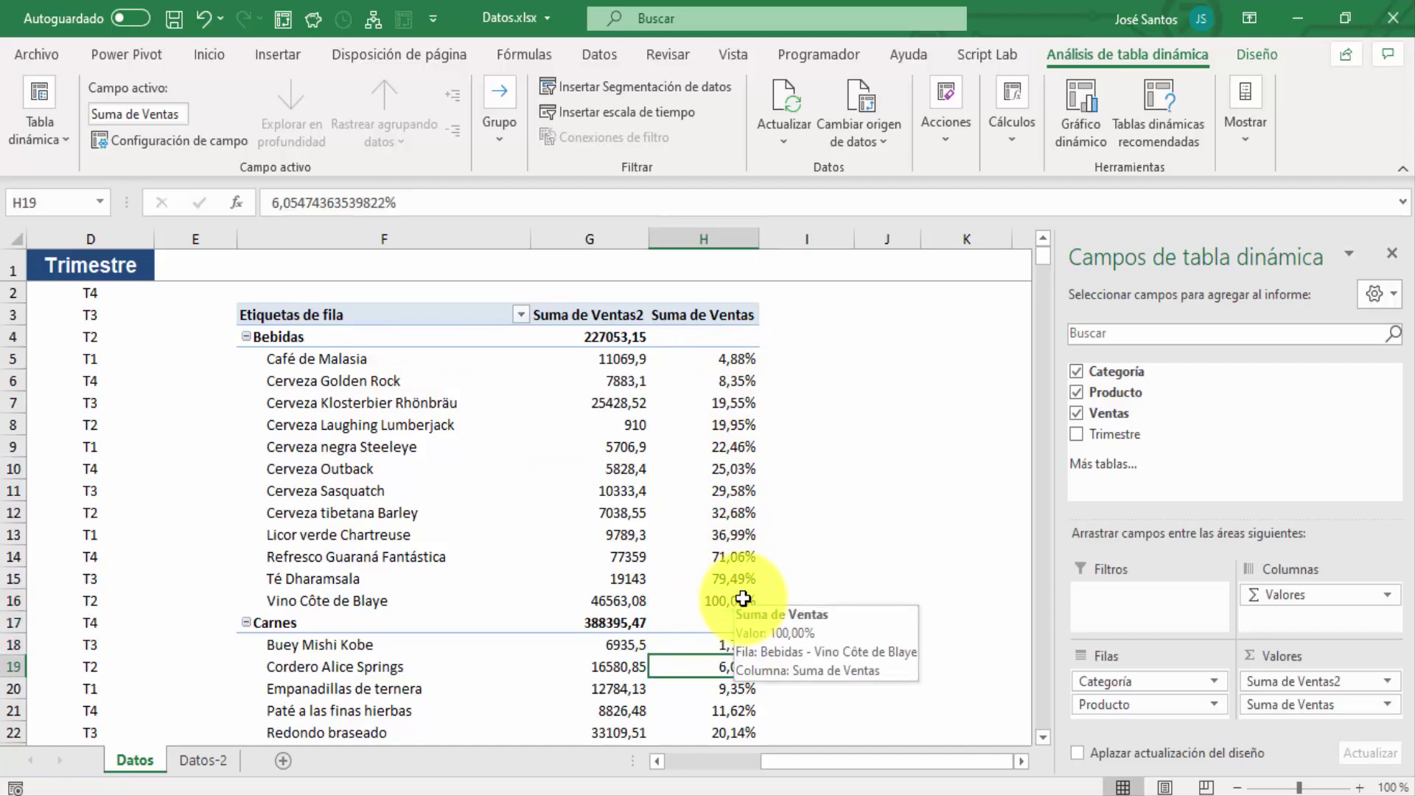
key("Down")
key("Down")
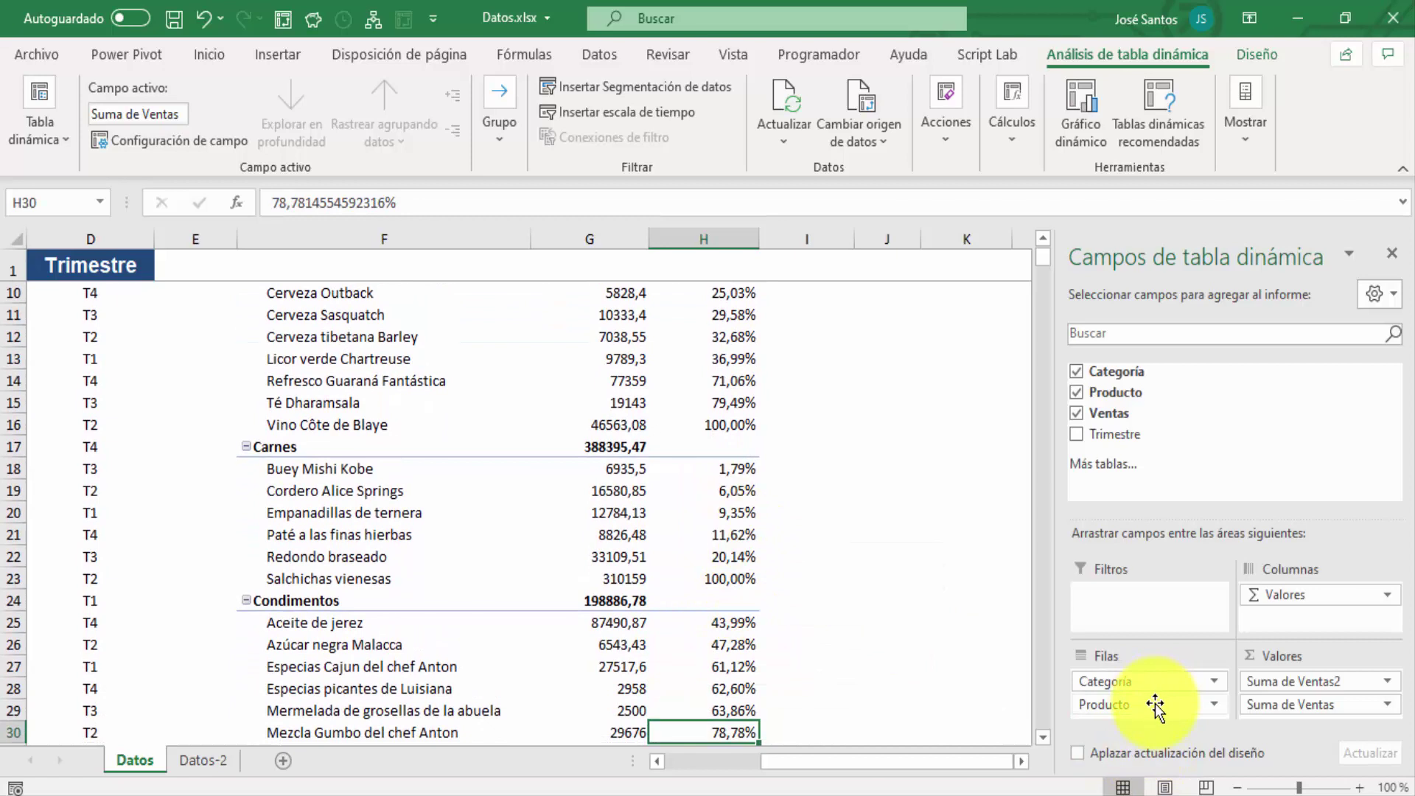
- Remove Producto from the pivot table rows, leaving only Categoría
left_click_drag(1156, 706, 889, 670)
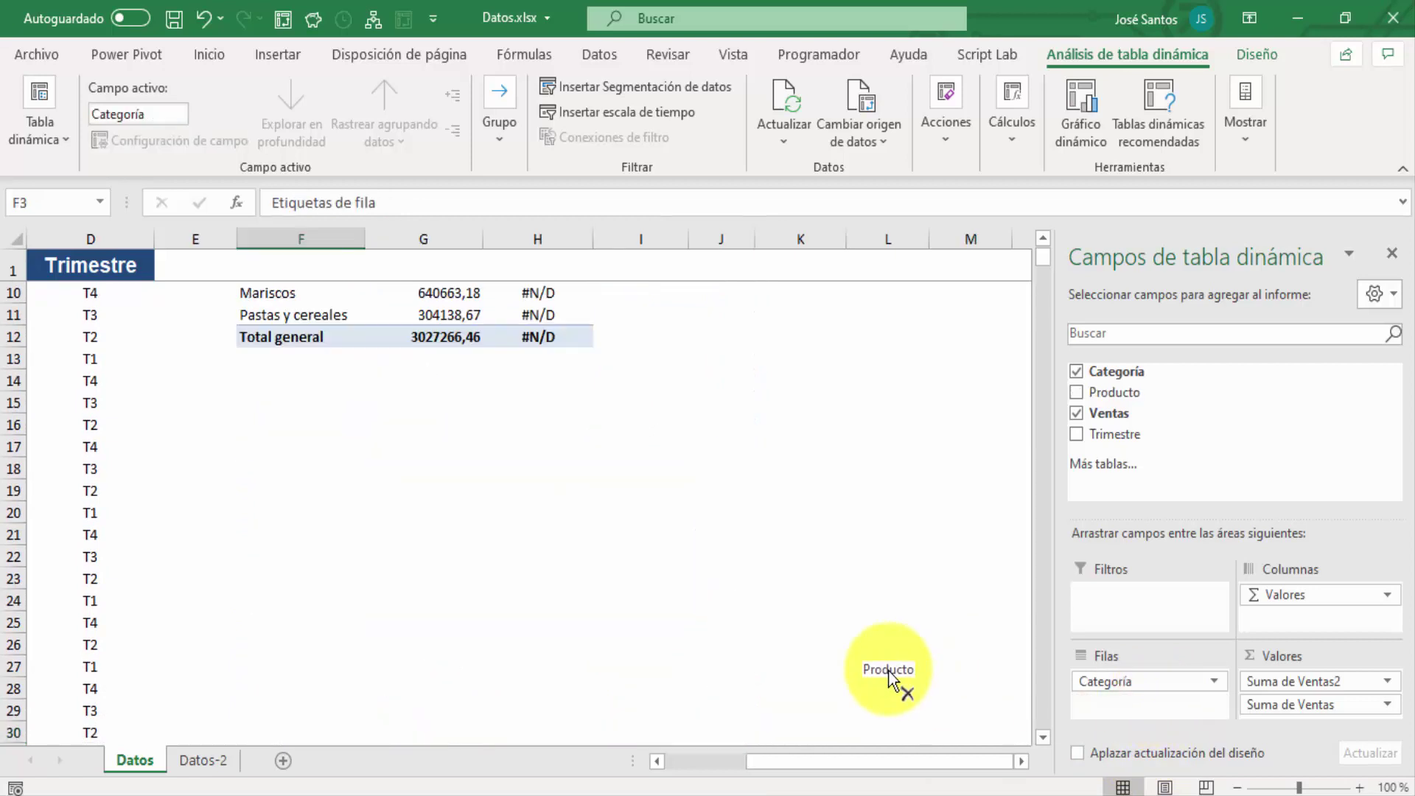
left_click(641, 551)
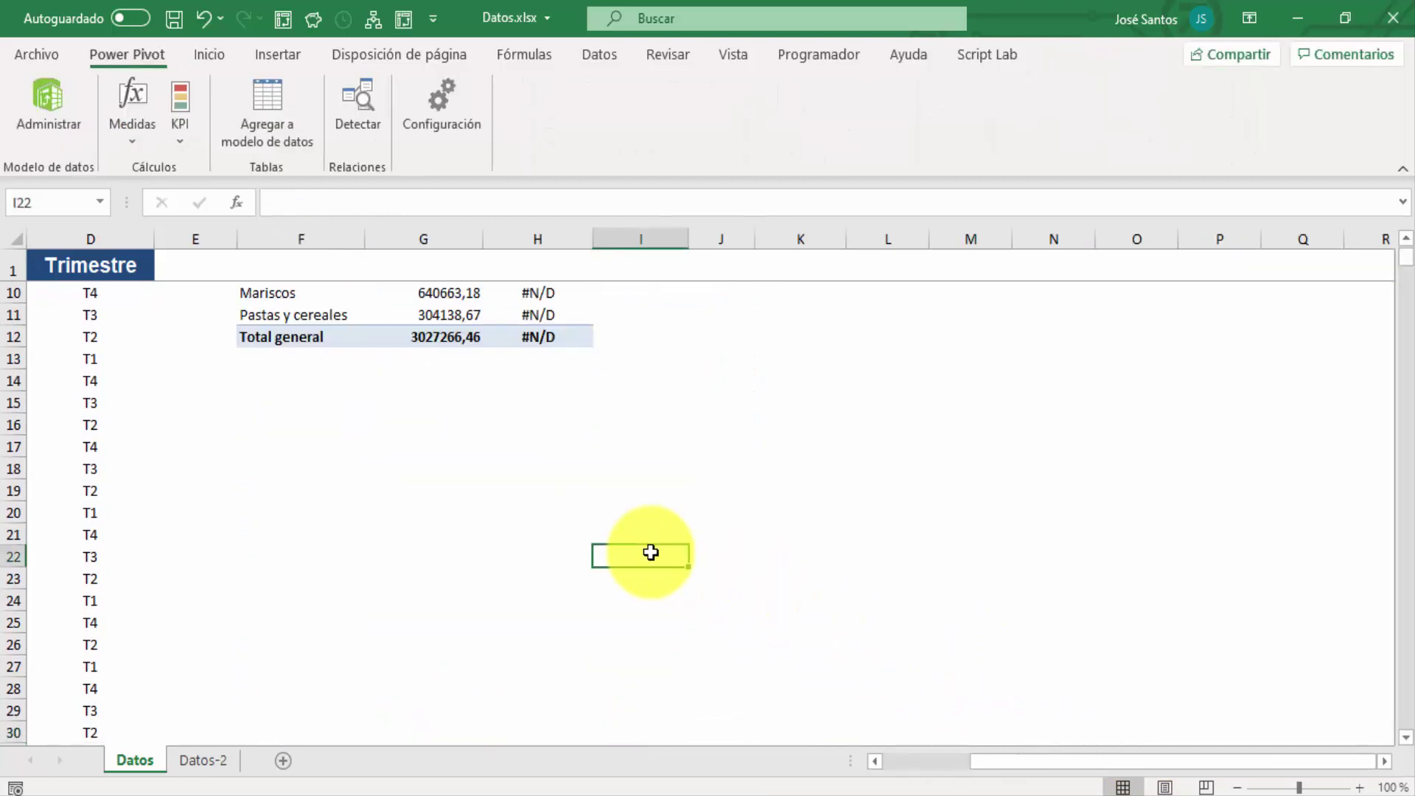
left_click(466, 424)
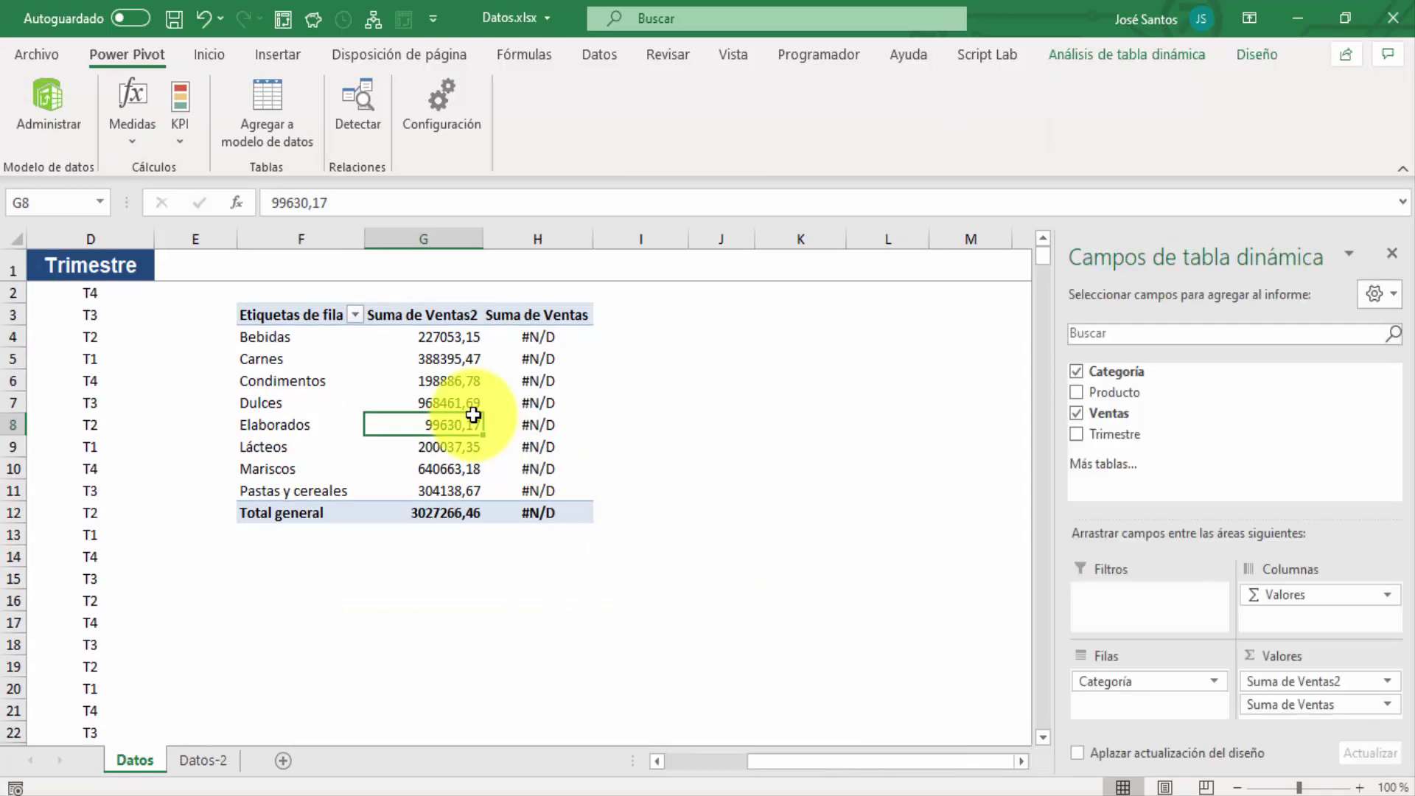
- Change the base field of Suma de Ventas to Categoría and check the cumulative percentage for Pastas y cereales
left_click(1328, 702)
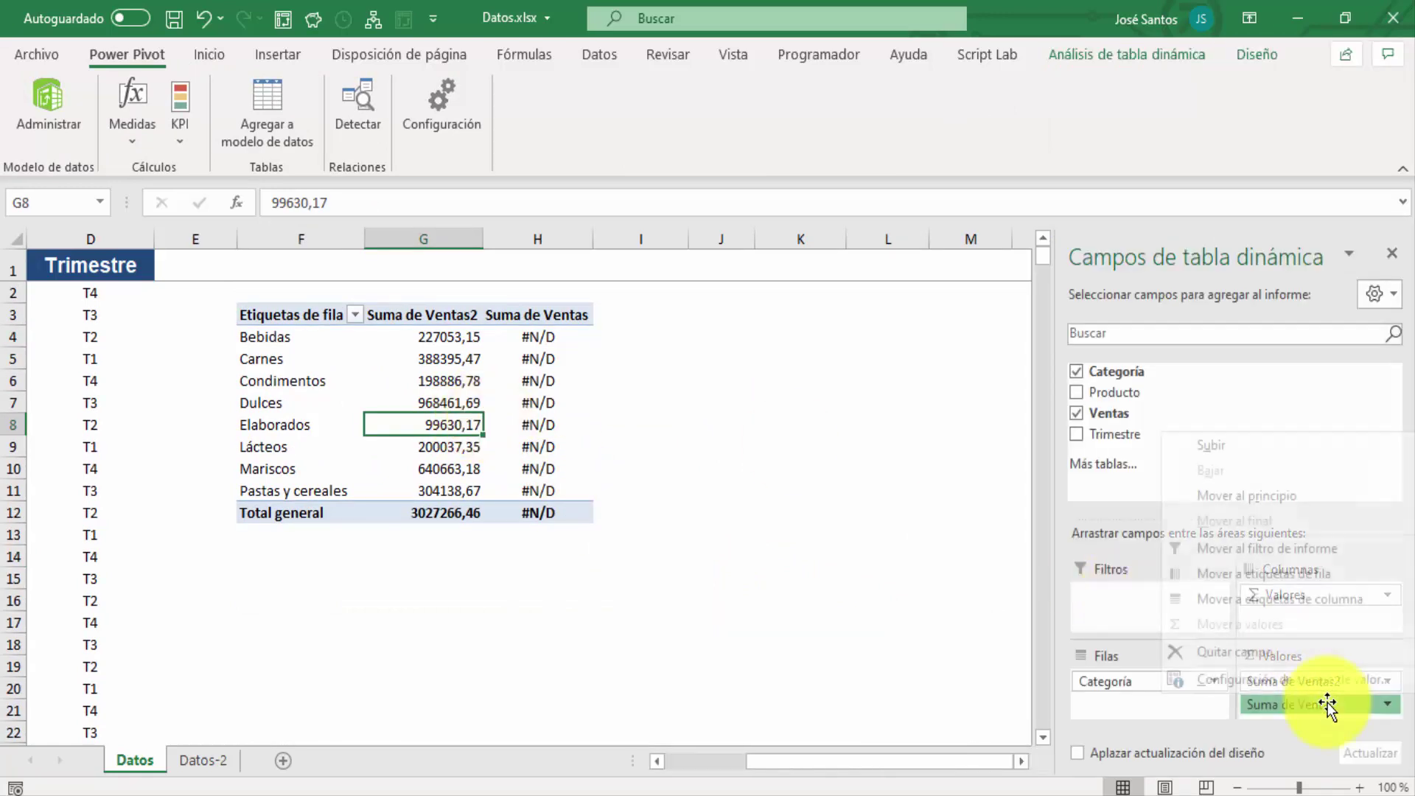
left_click(1289, 678)
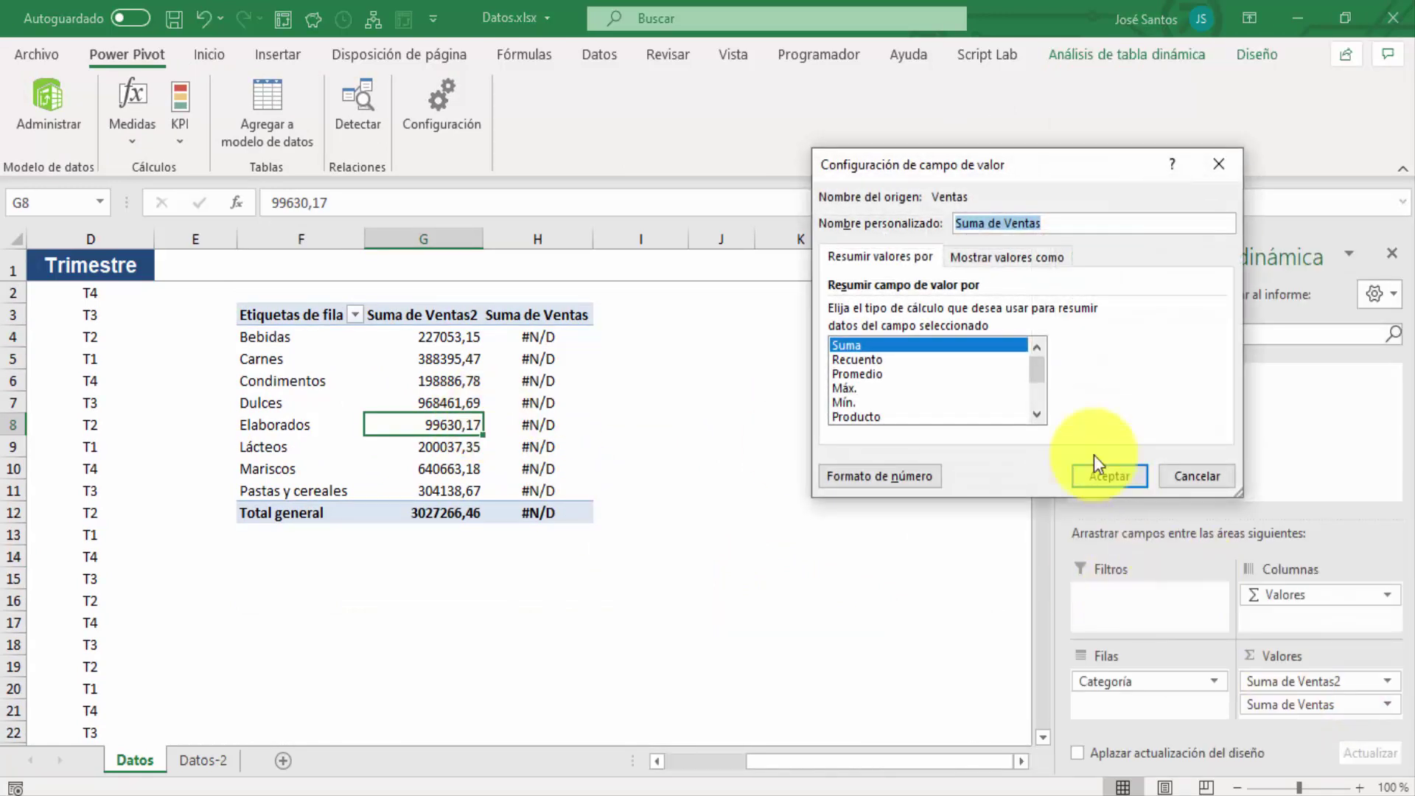
left_click(1005, 257)
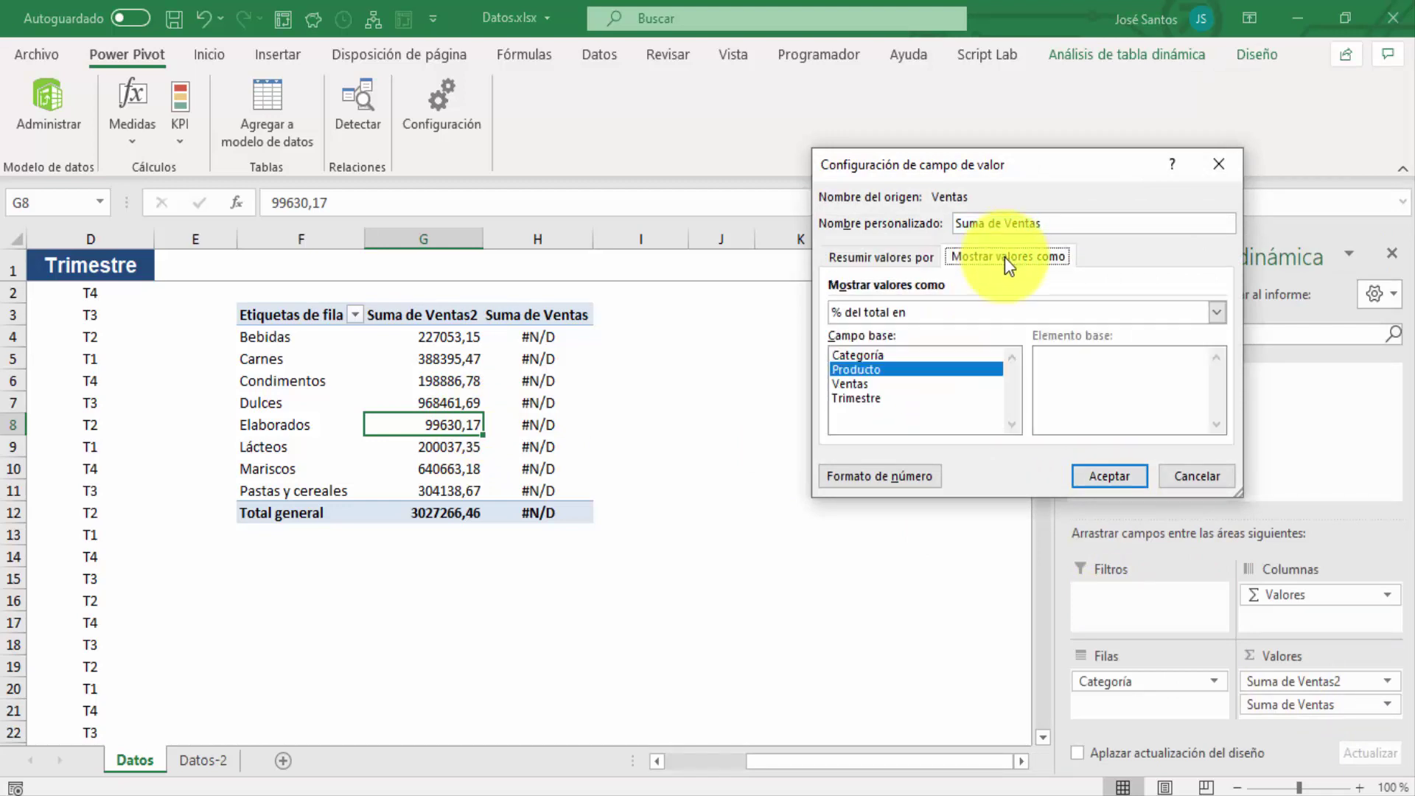
left_click(903, 352)
left_click(1099, 471)
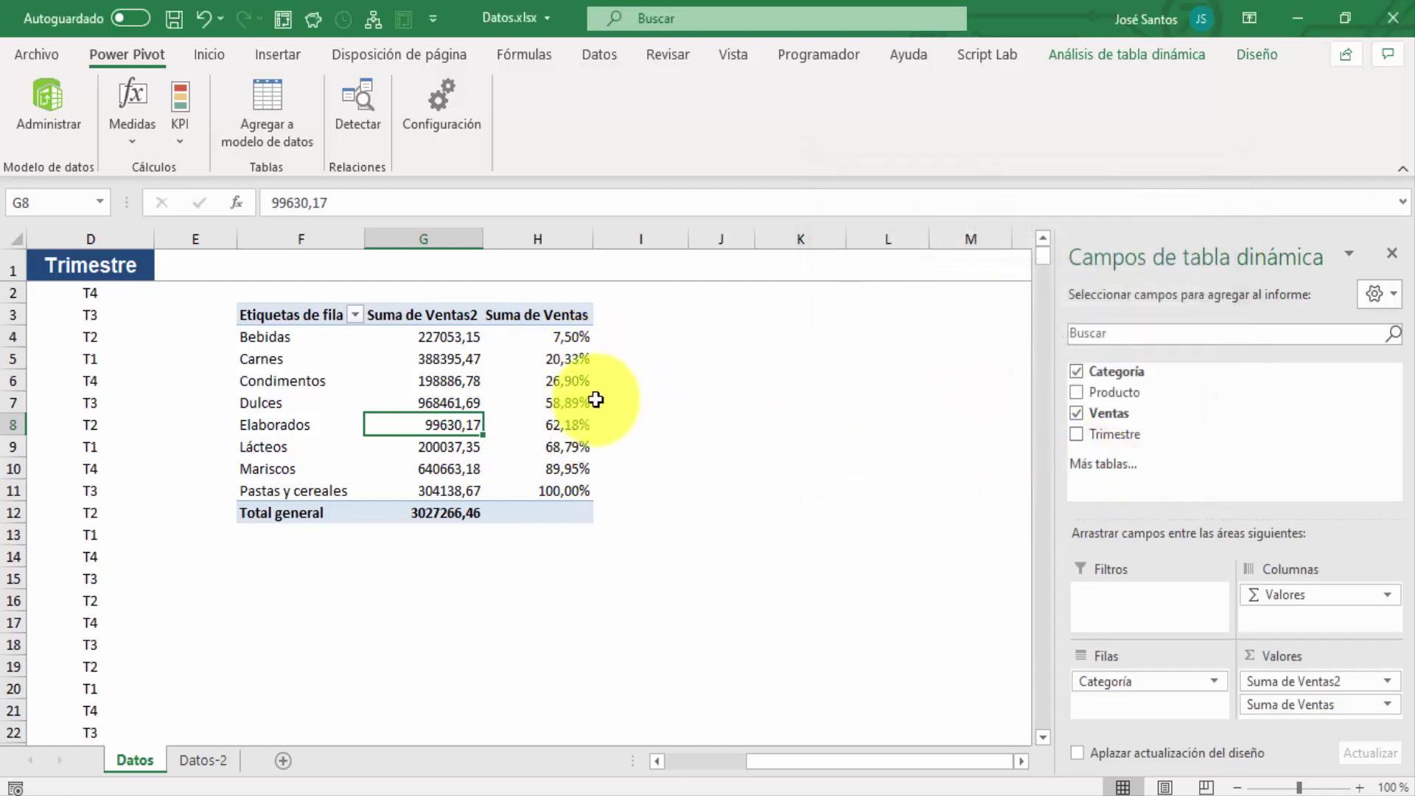
left_click(560, 496)
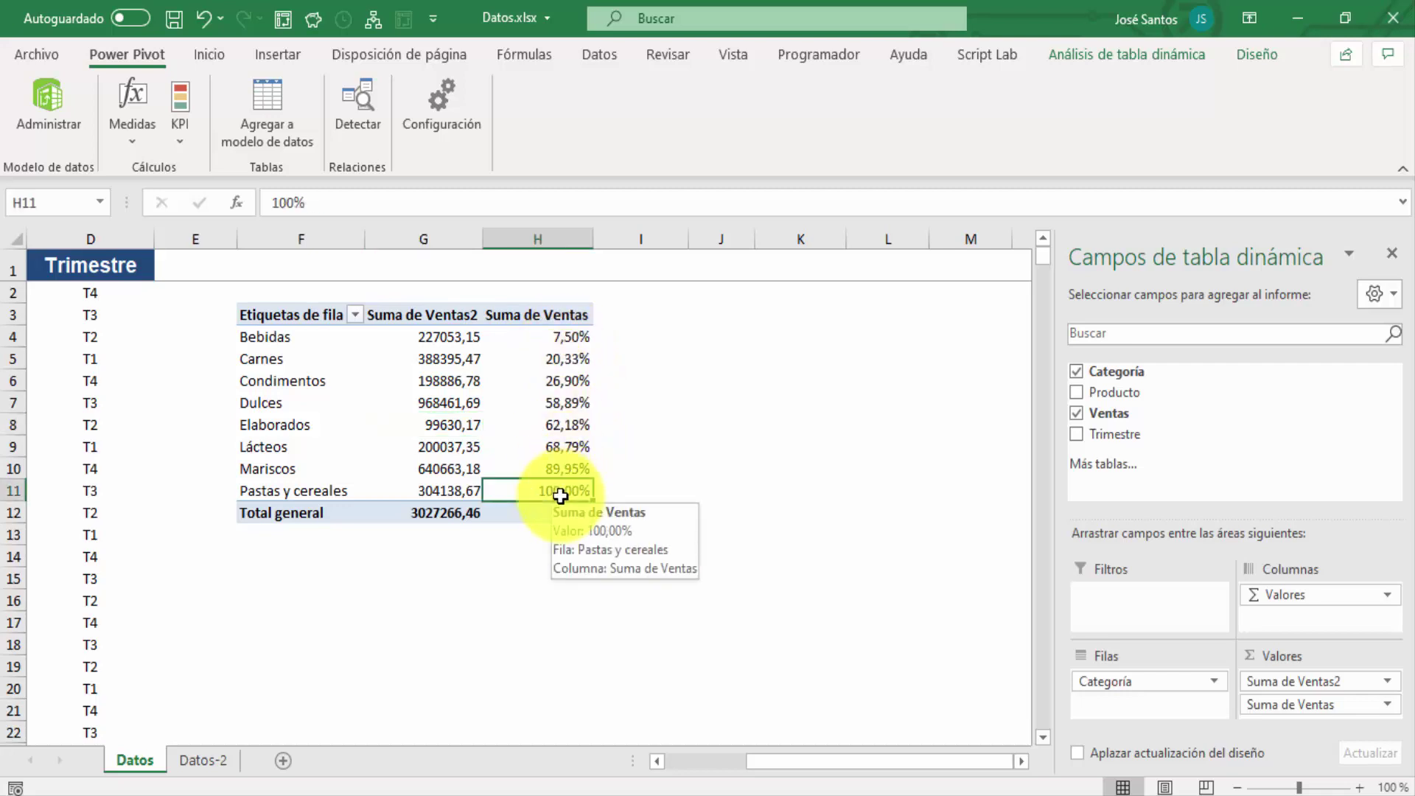
left_click(468, 603)
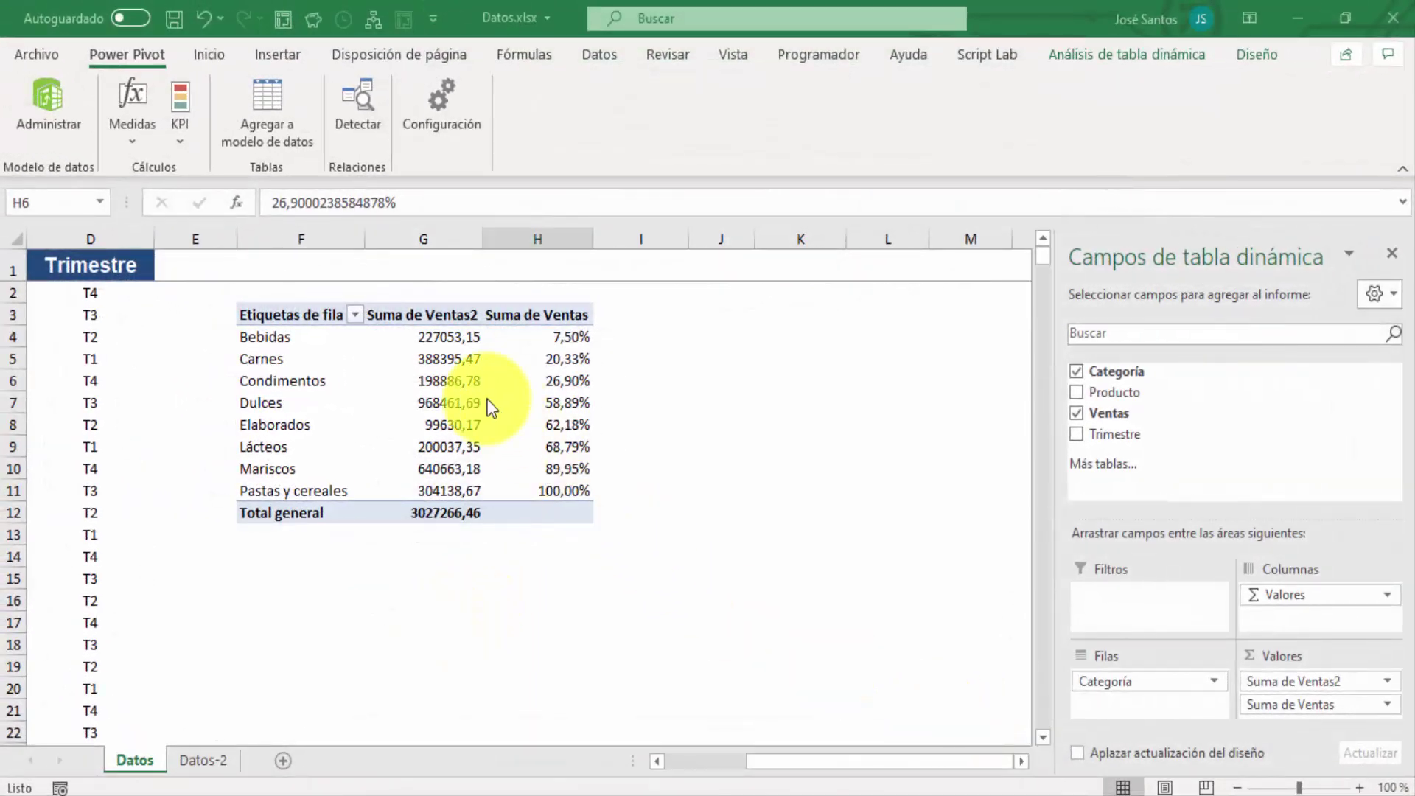
- Show the Suma de Ventas values as "Clasificar de menor a mayor" with Categoría as the base field
left_click(1323, 706)
left_click(1271, 677)
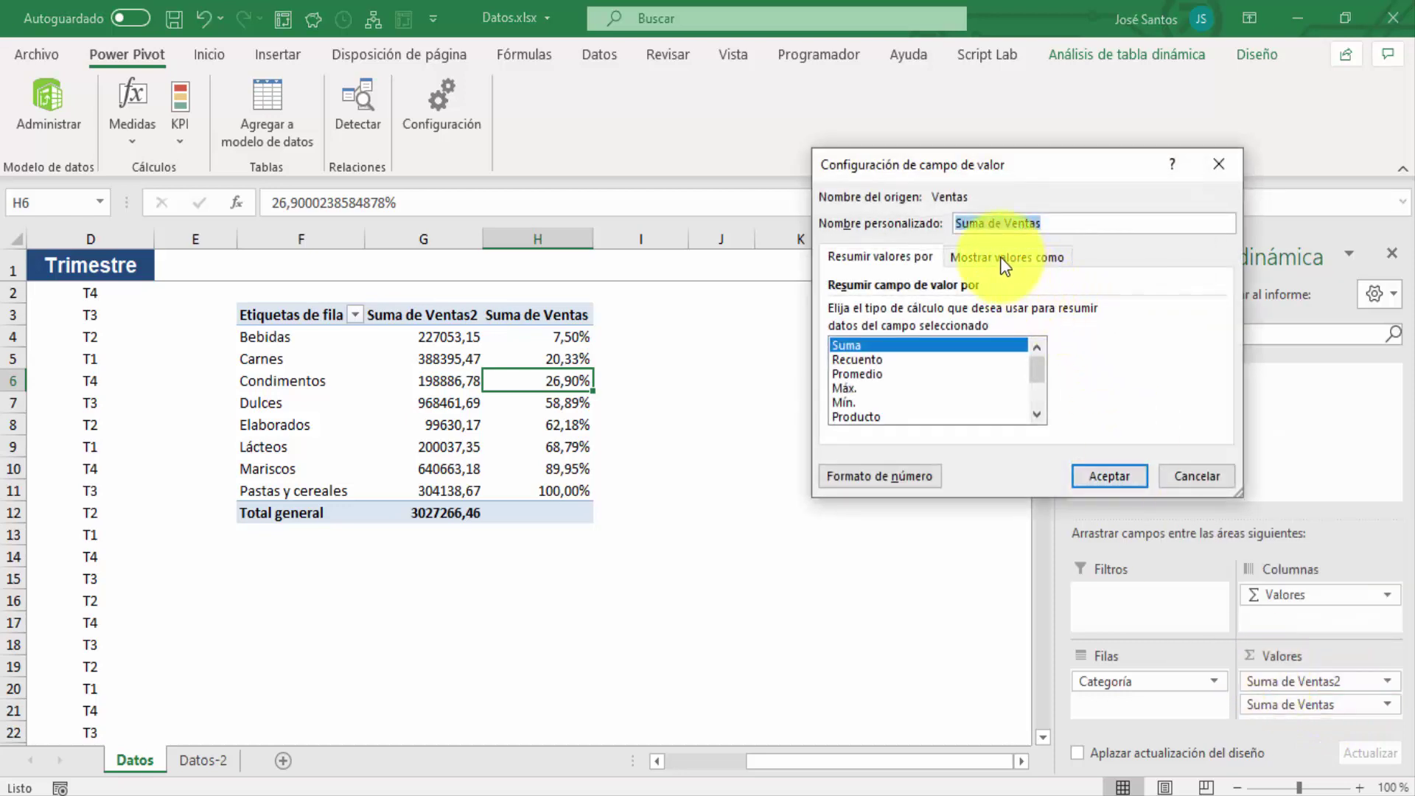
left_click(1001, 256)
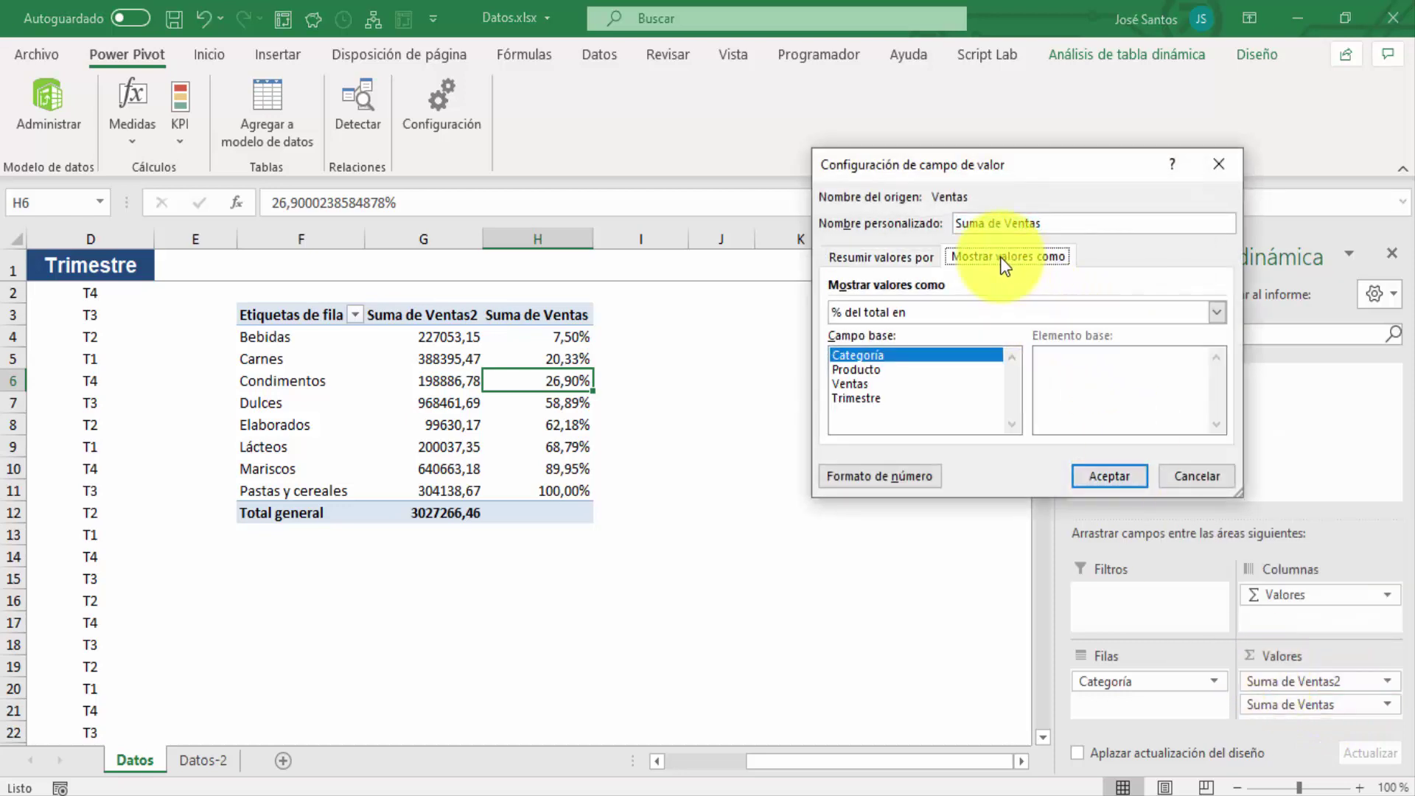
left_click(1019, 318)
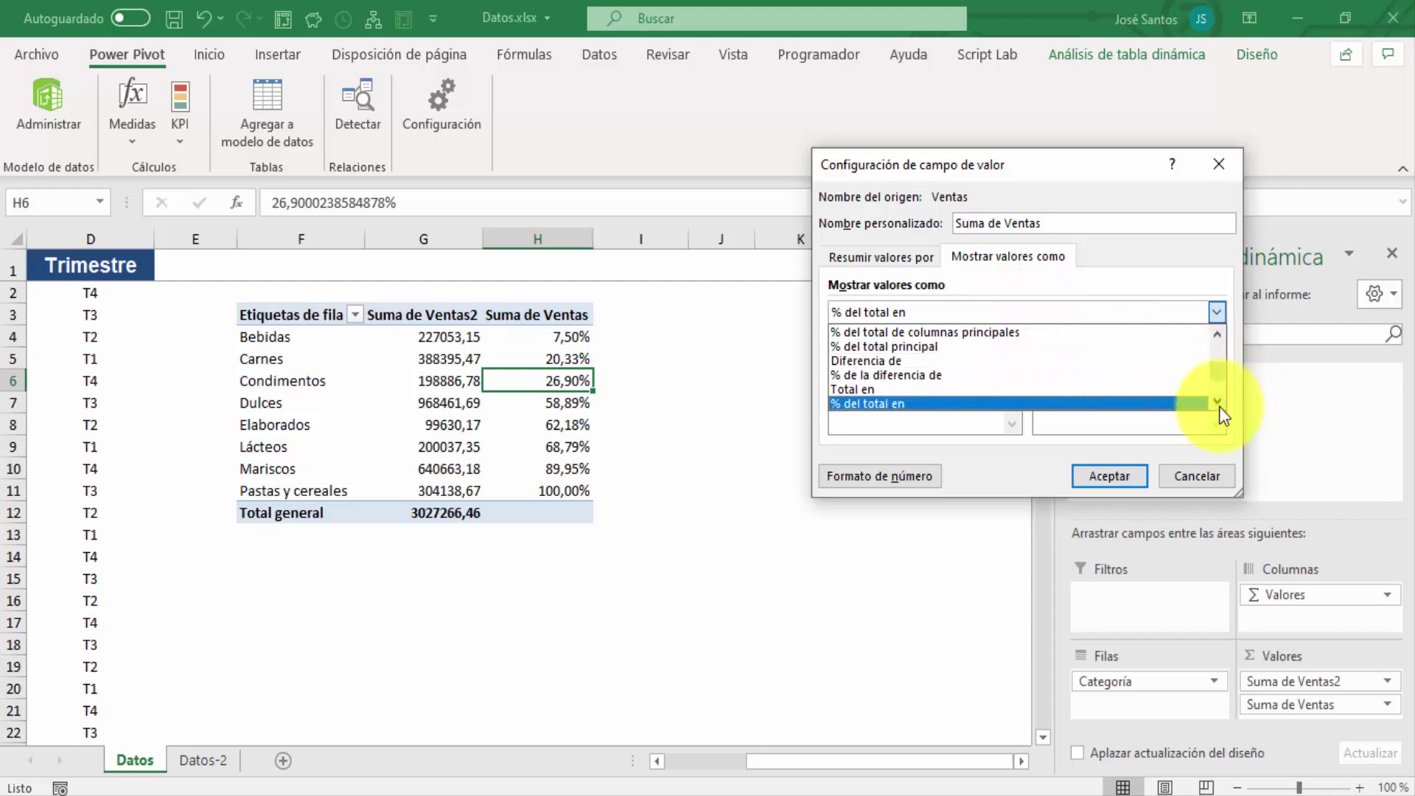
scroll(1220, 405, "down", 1)
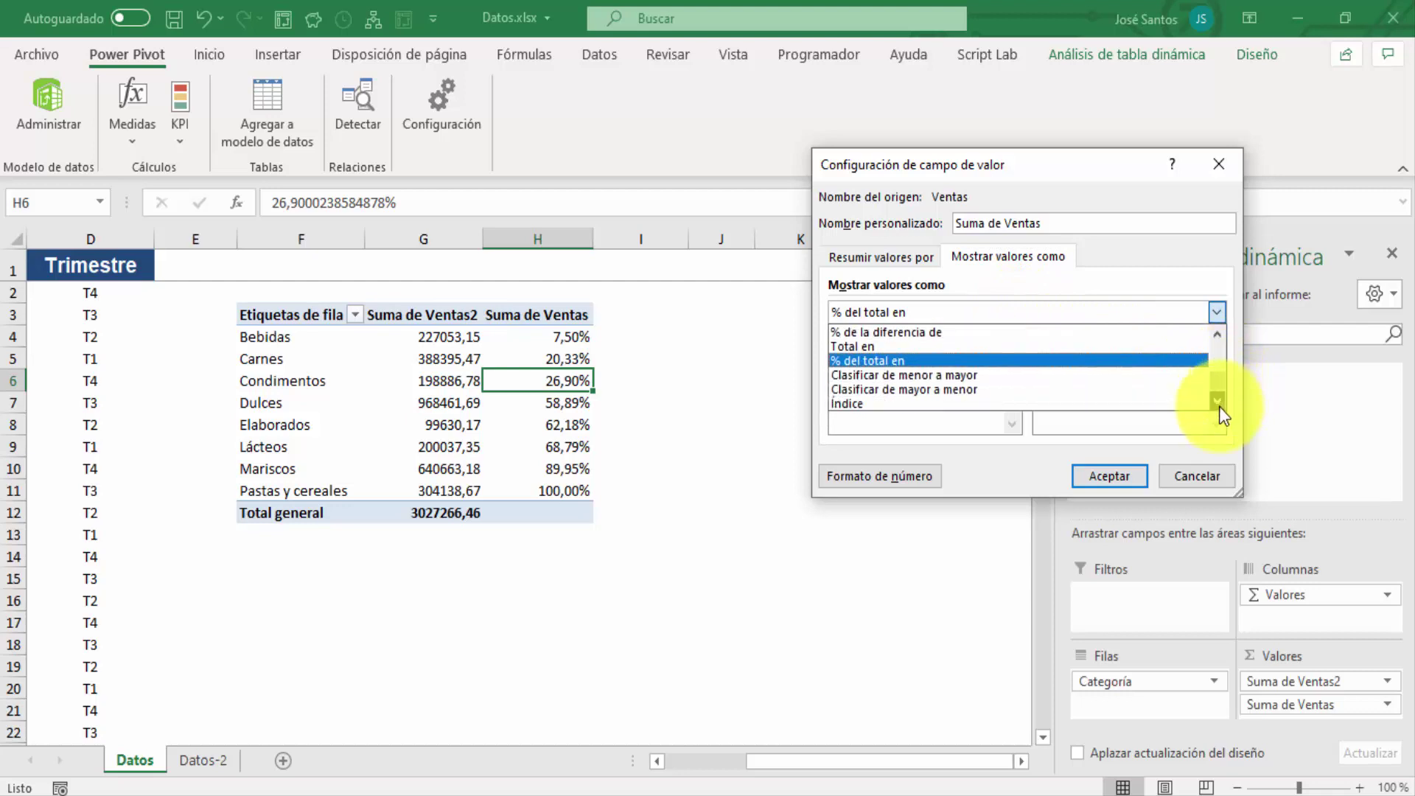
left_click(965, 375)
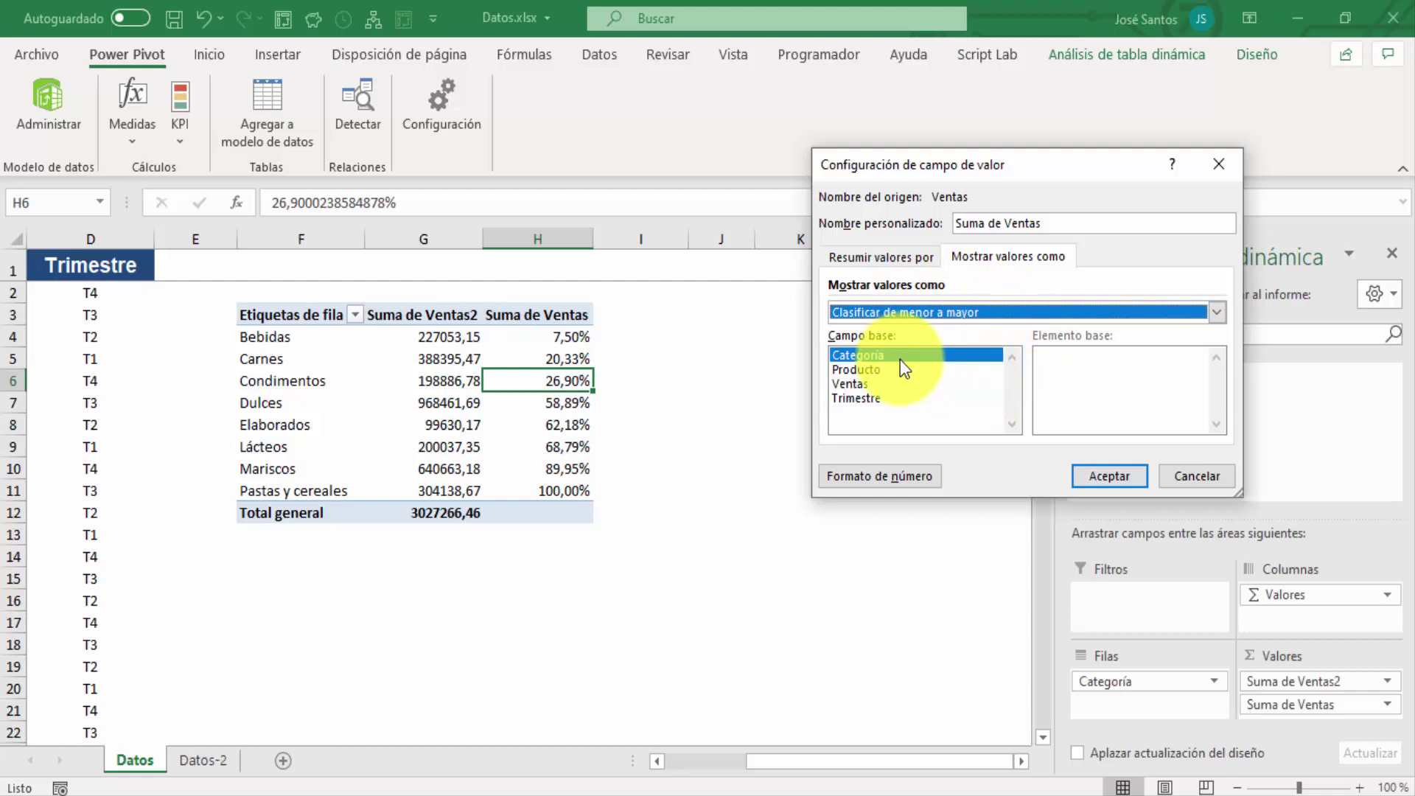
left_click(1115, 476)
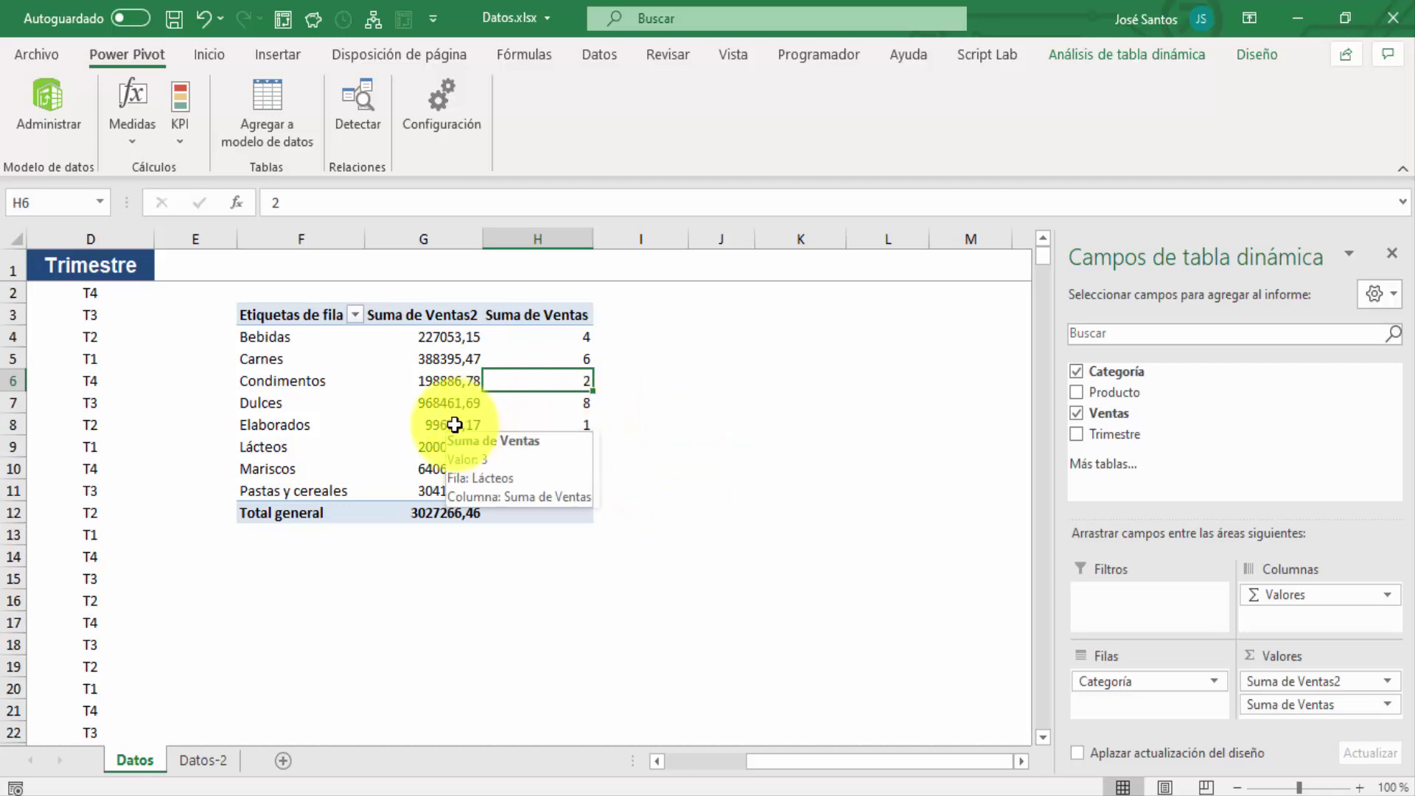
- Compare the ranks of Elaborados, Condimentos and Lácteos with their sales in Suma de Ventas2
left_click(586, 424)
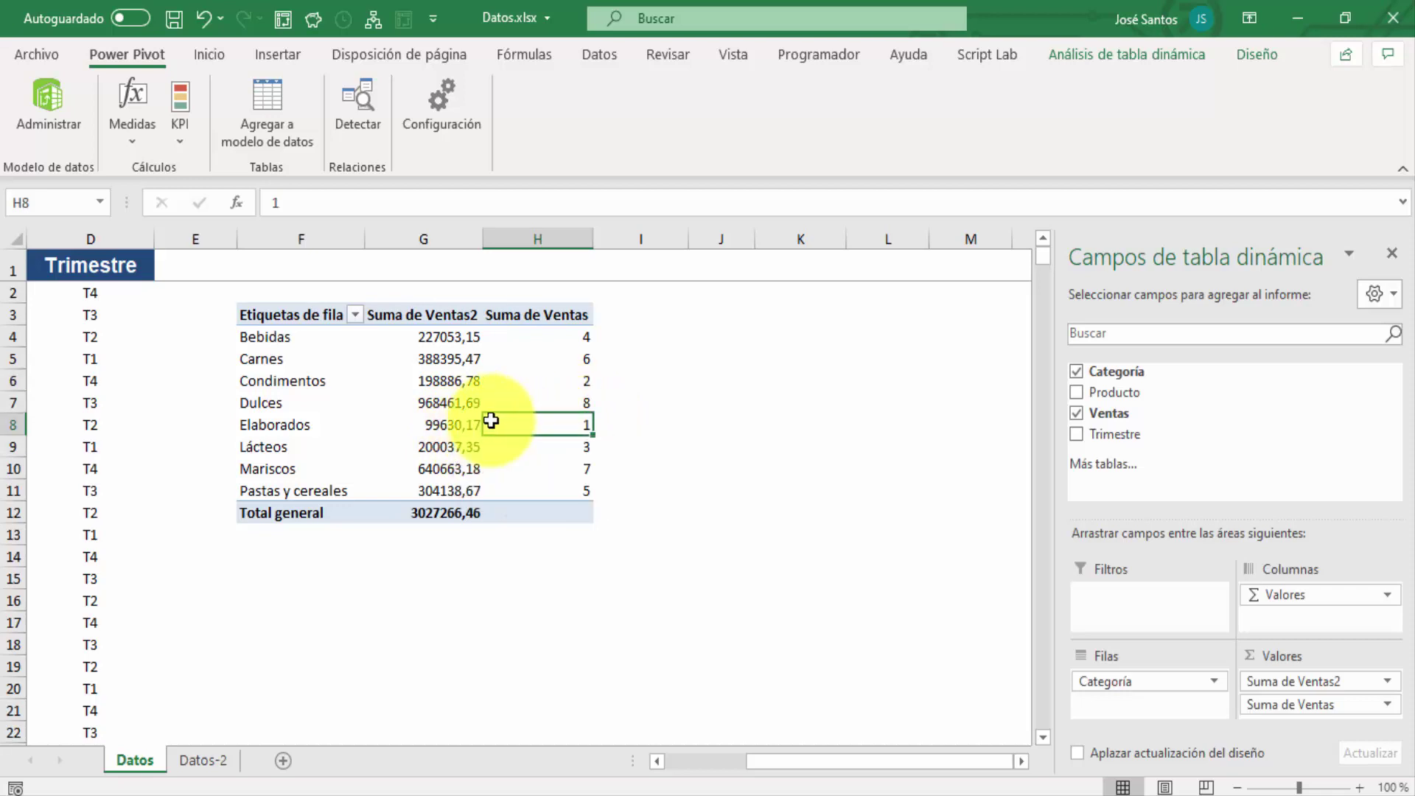
left_click(458, 425)
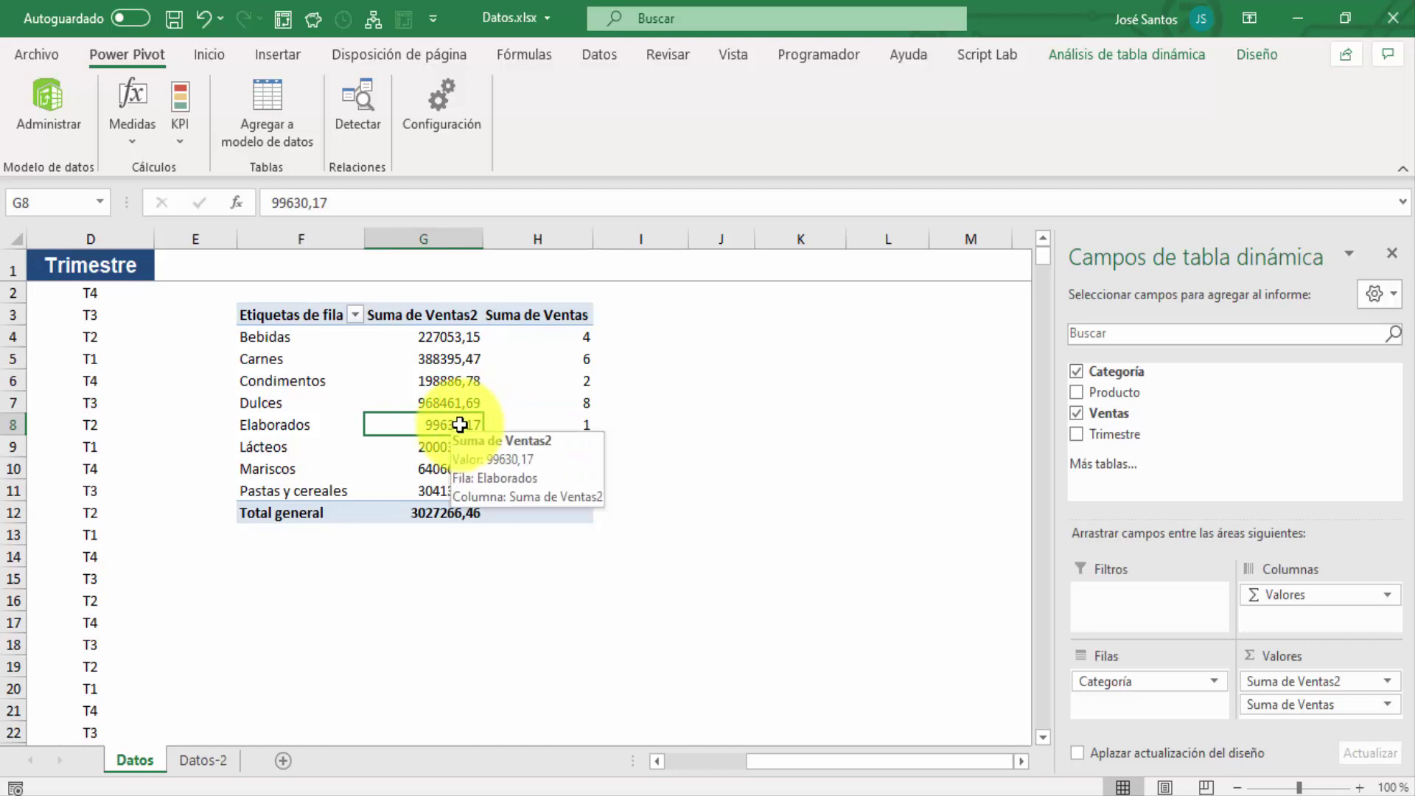
left_click(554, 421)
left_click(445, 381)
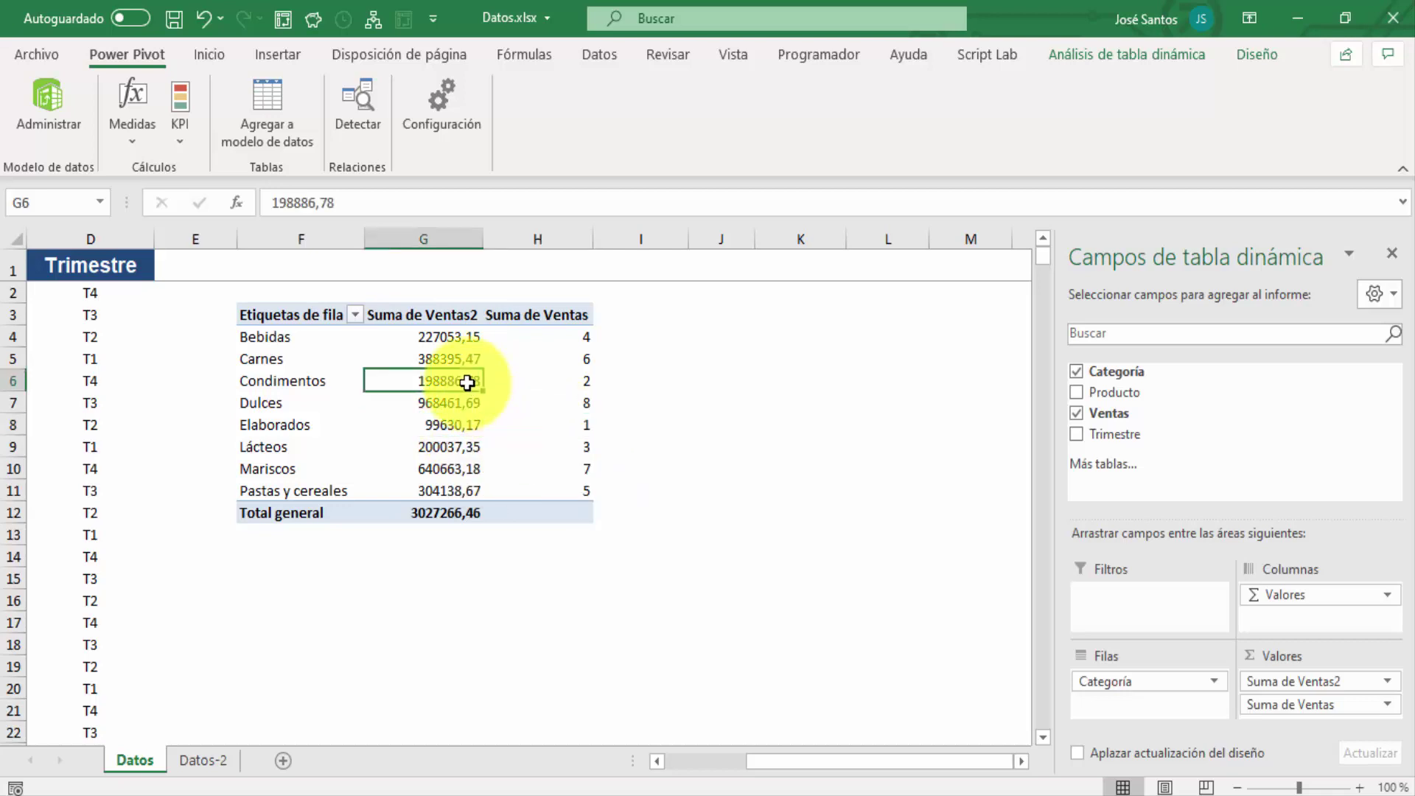
left_click(577, 380)
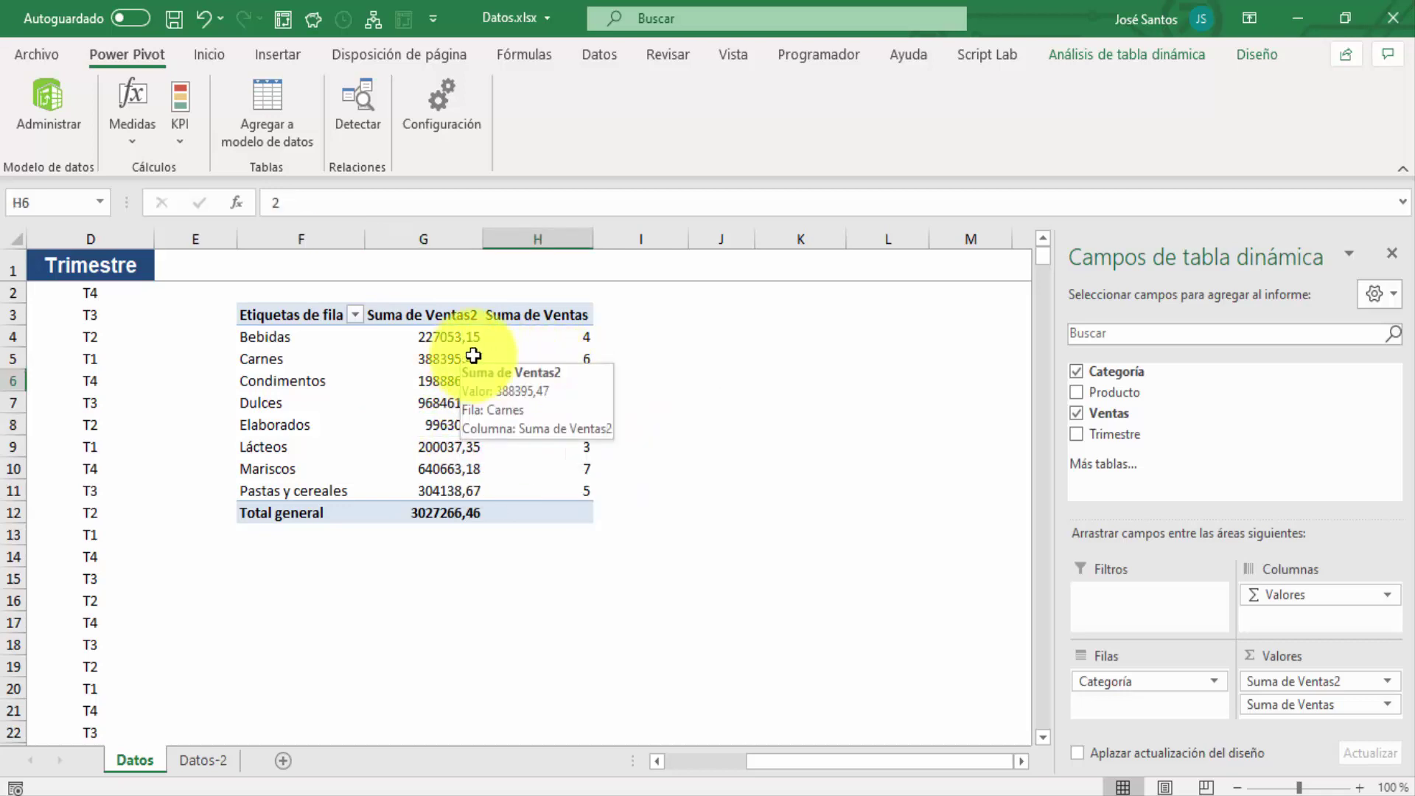
left_click(583, 448)
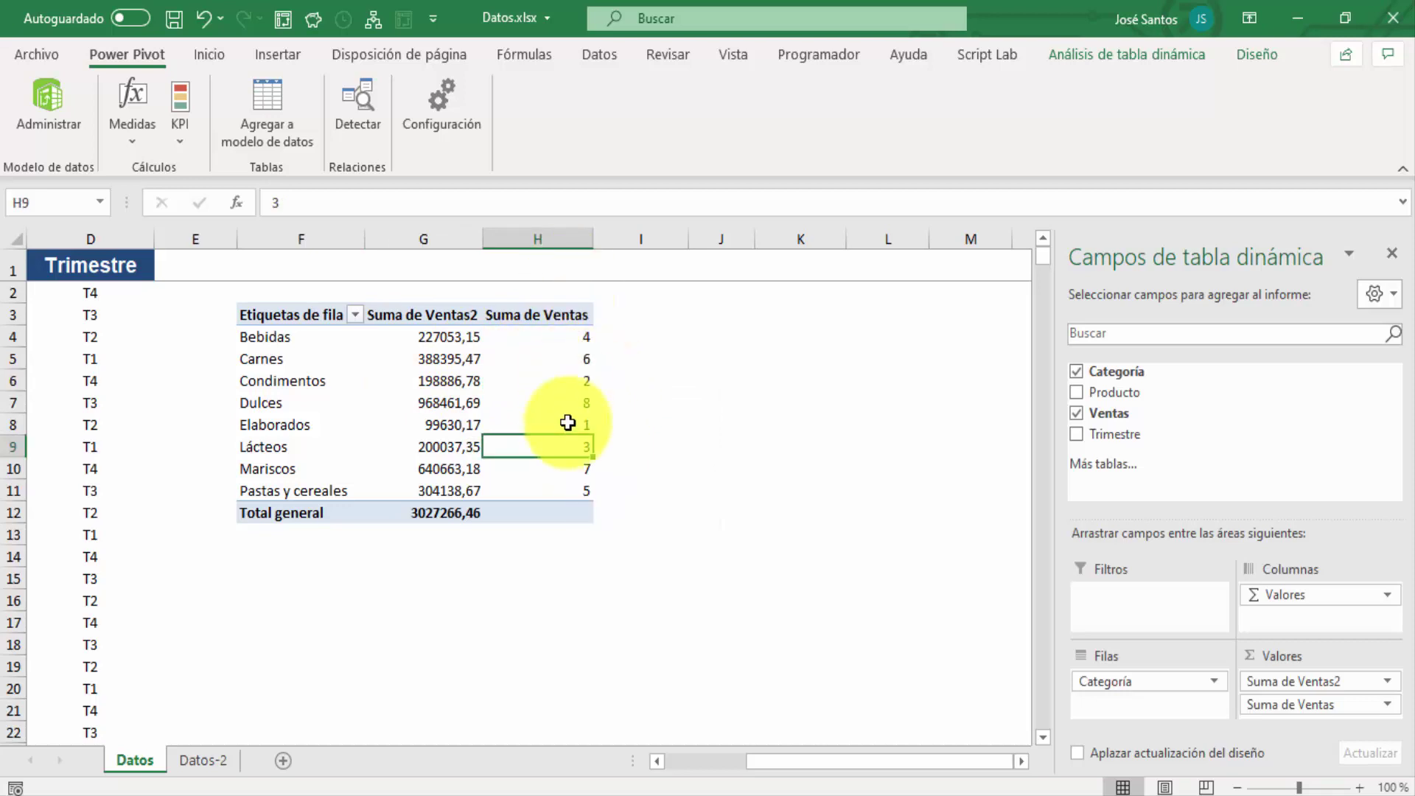
left_click(462, 446)
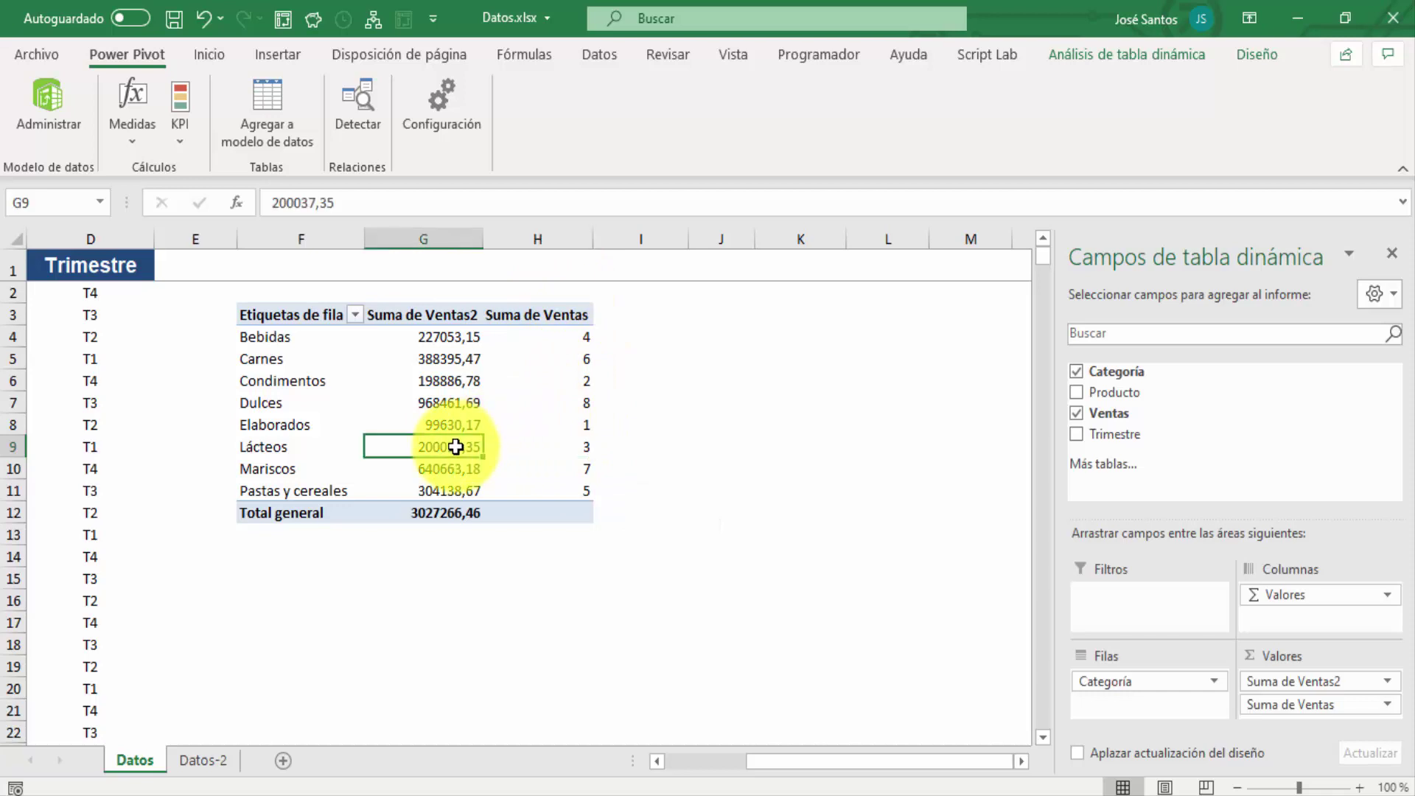
- Sort the pivot table categories by Suma de Ventas2 from smallest to largest and check the first category's rank
right_click(458, 337)
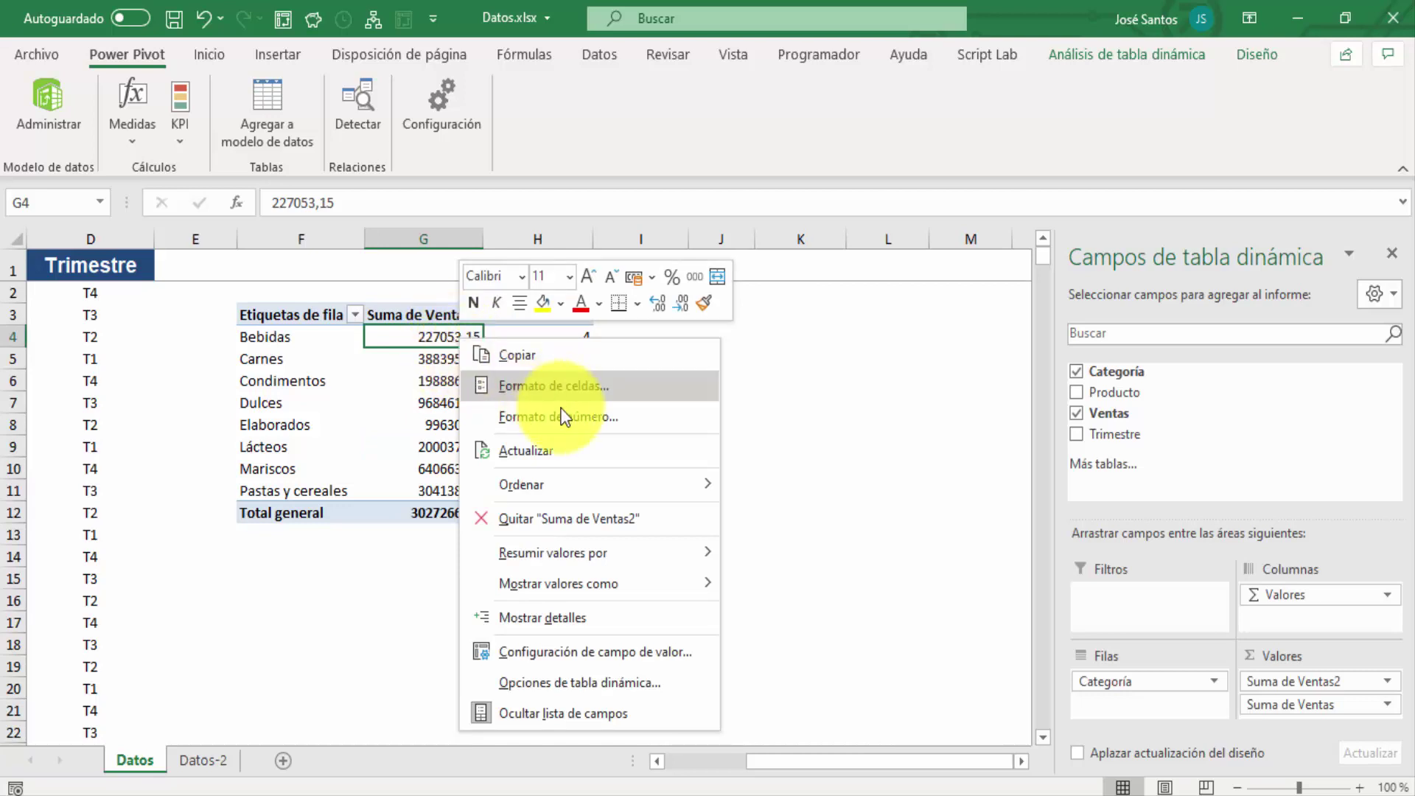
mouse_move(655, 485)
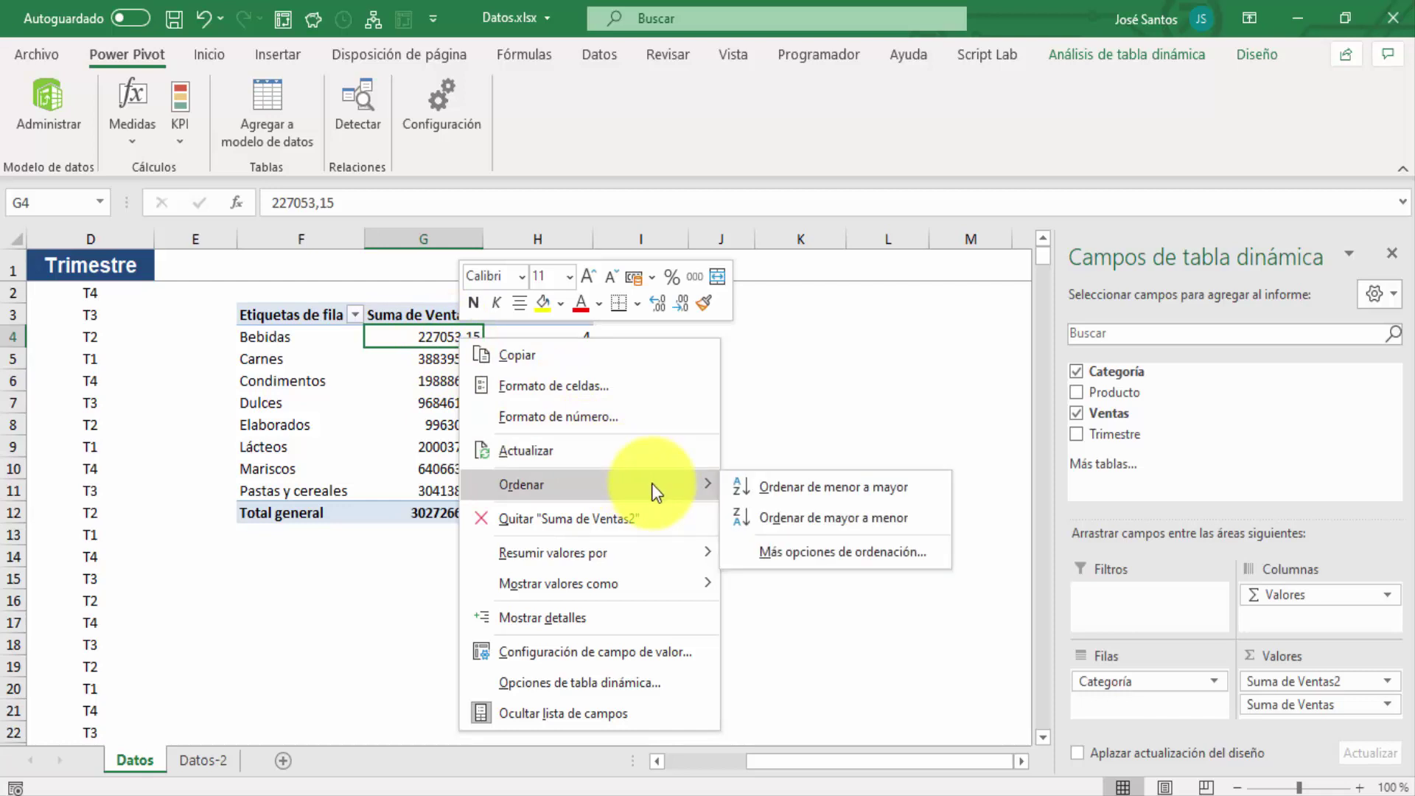
left_click(768, 487)
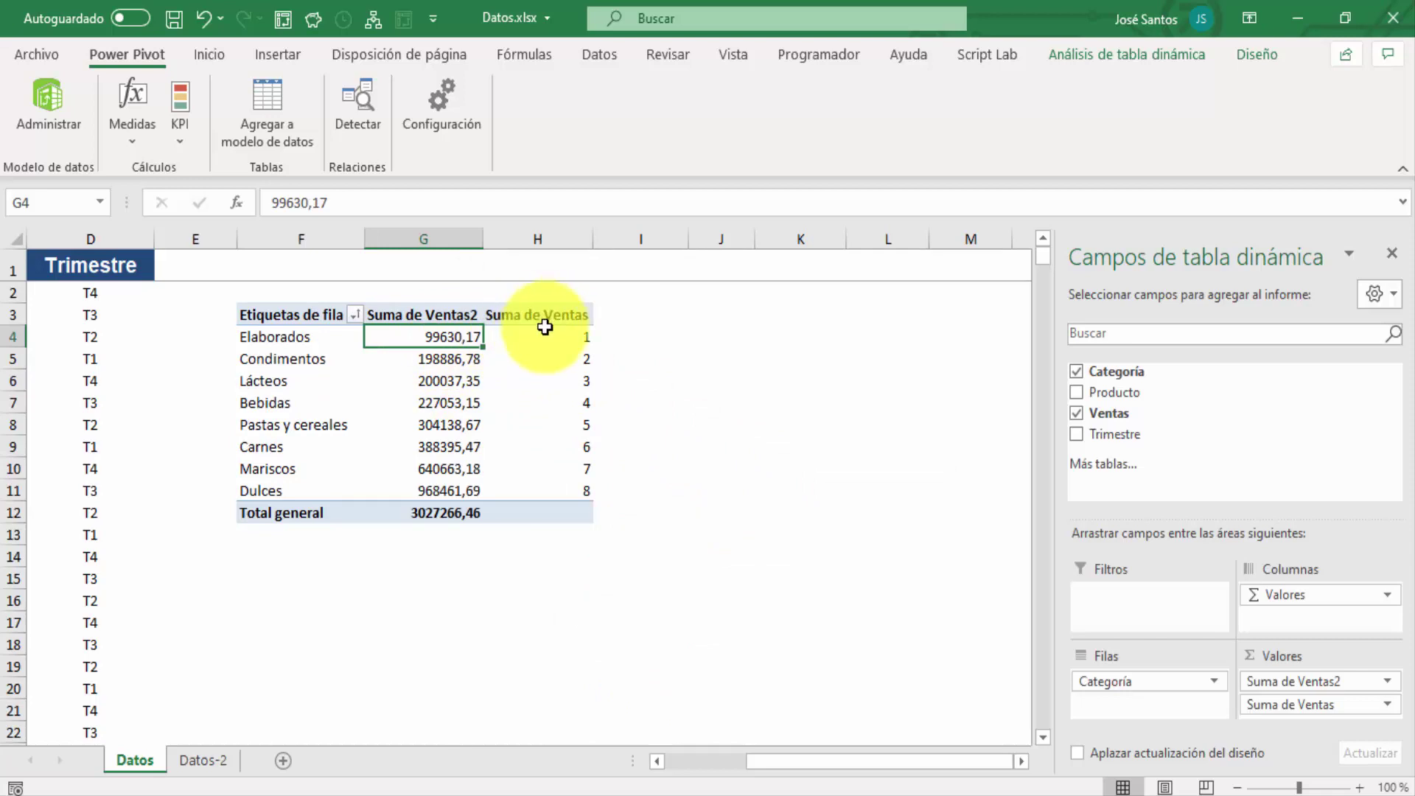
mouse_move(471, 337)
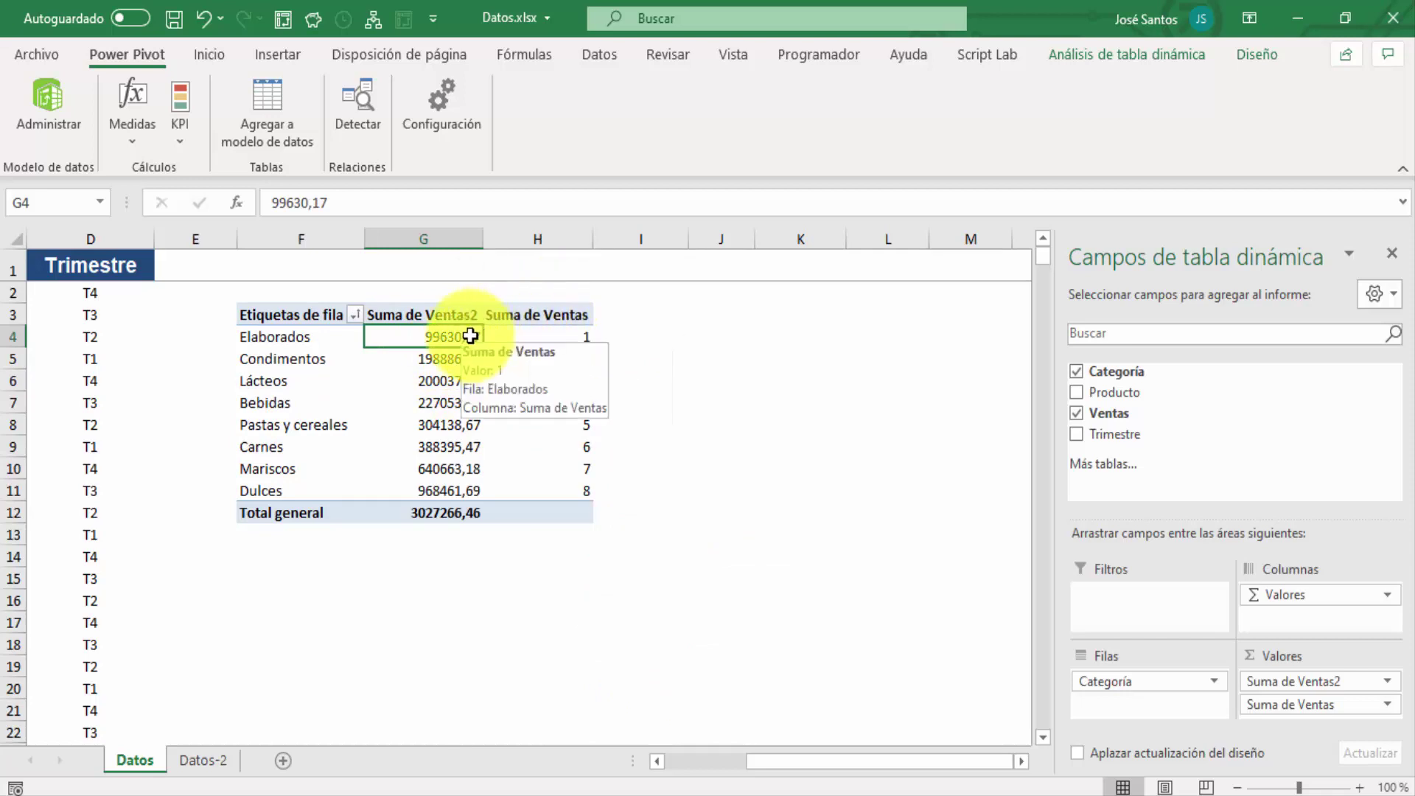
left_click(550, 336)
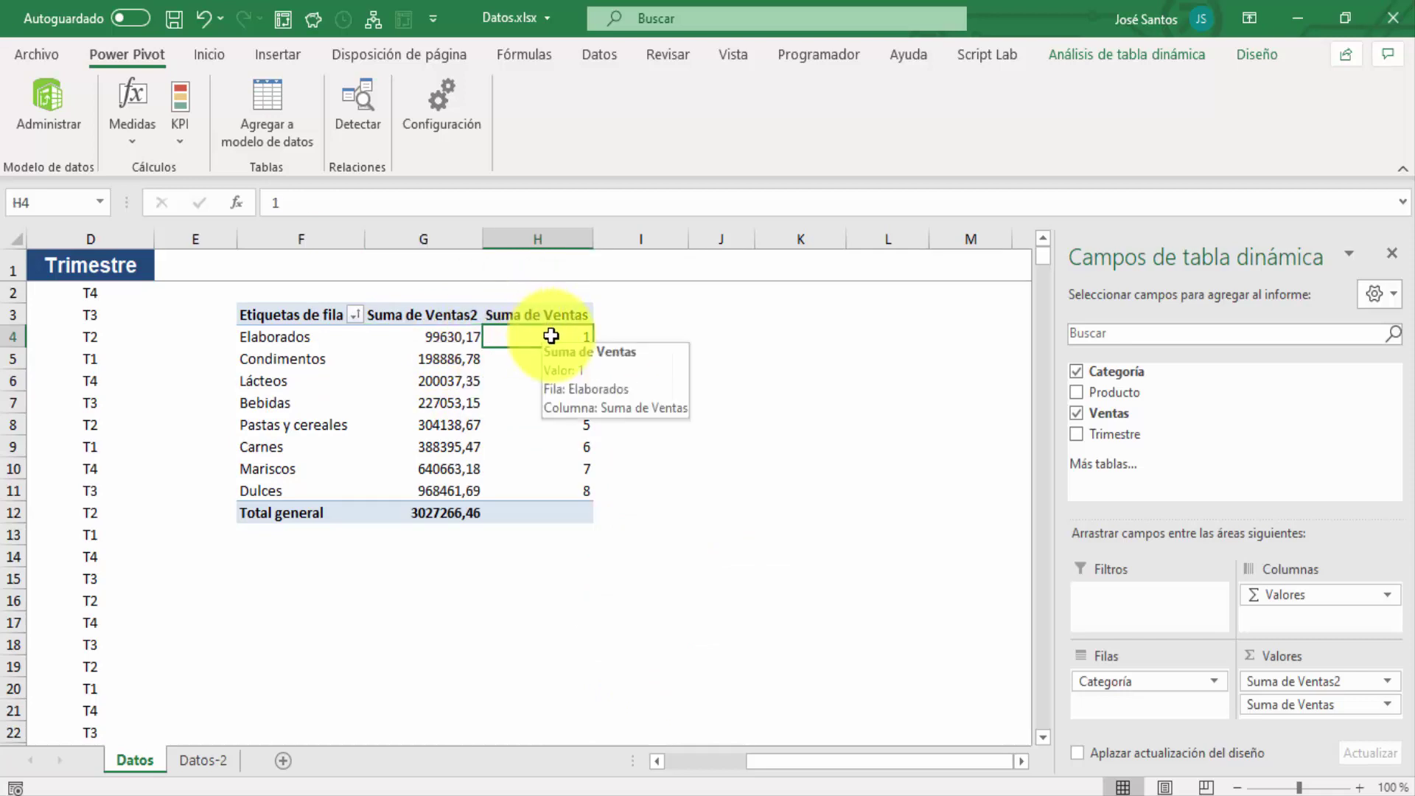
- Compare the ranks of Condimentos, Lácteos and Dulces in Suma de Ventas with their sales in Suma de Ventas2
left_click(473, 362)
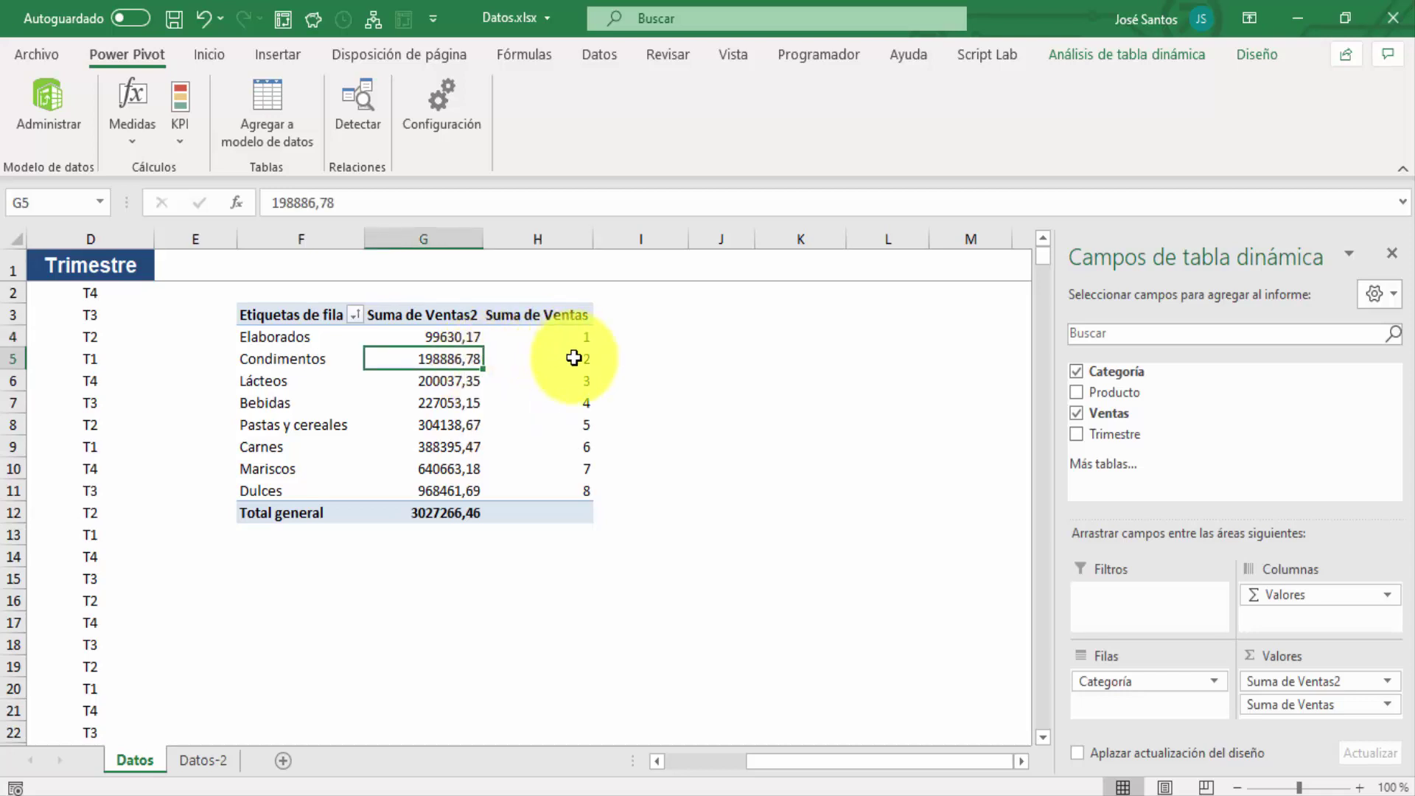
left_click(578, 360)
left_click(463, 380)
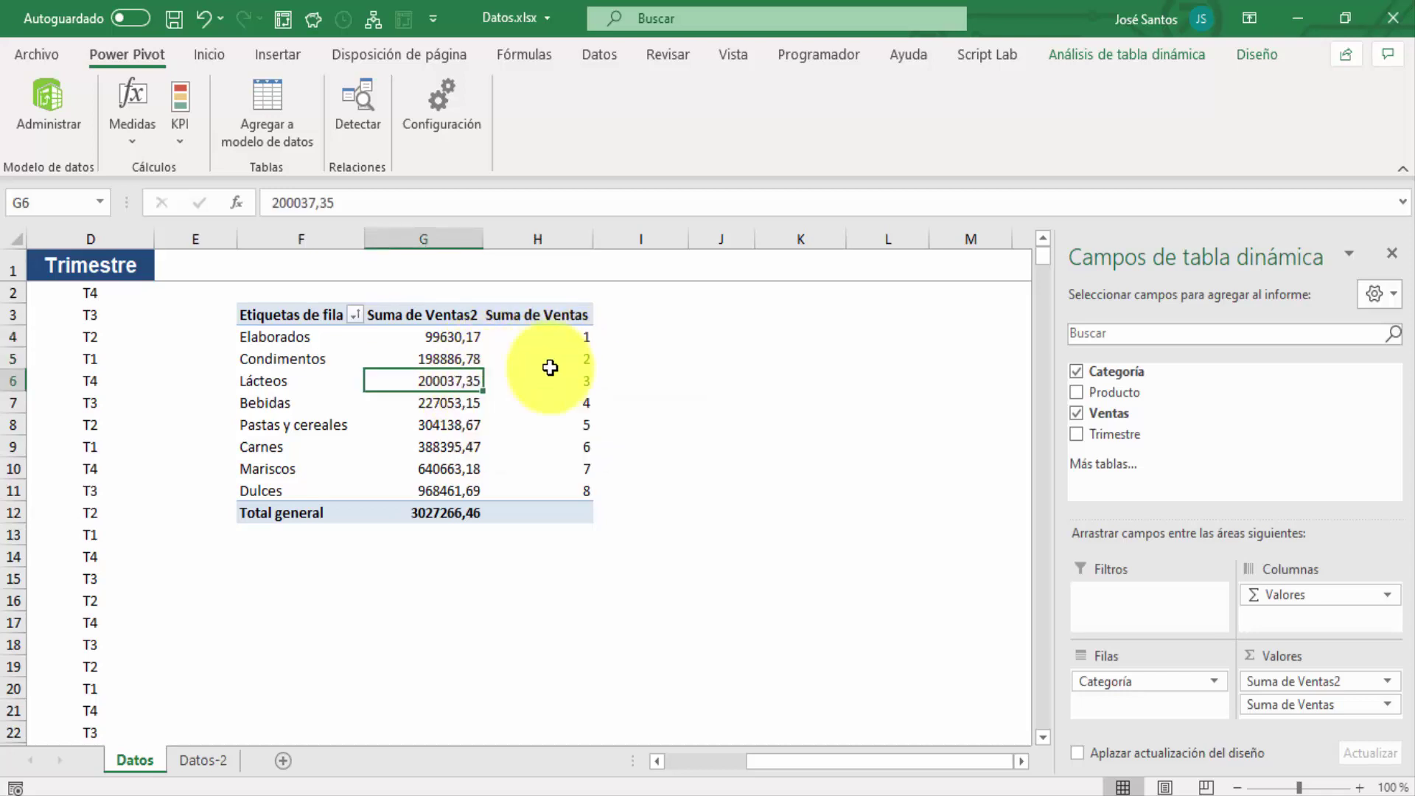
left_click(572, 378)
left_click(580, 494)
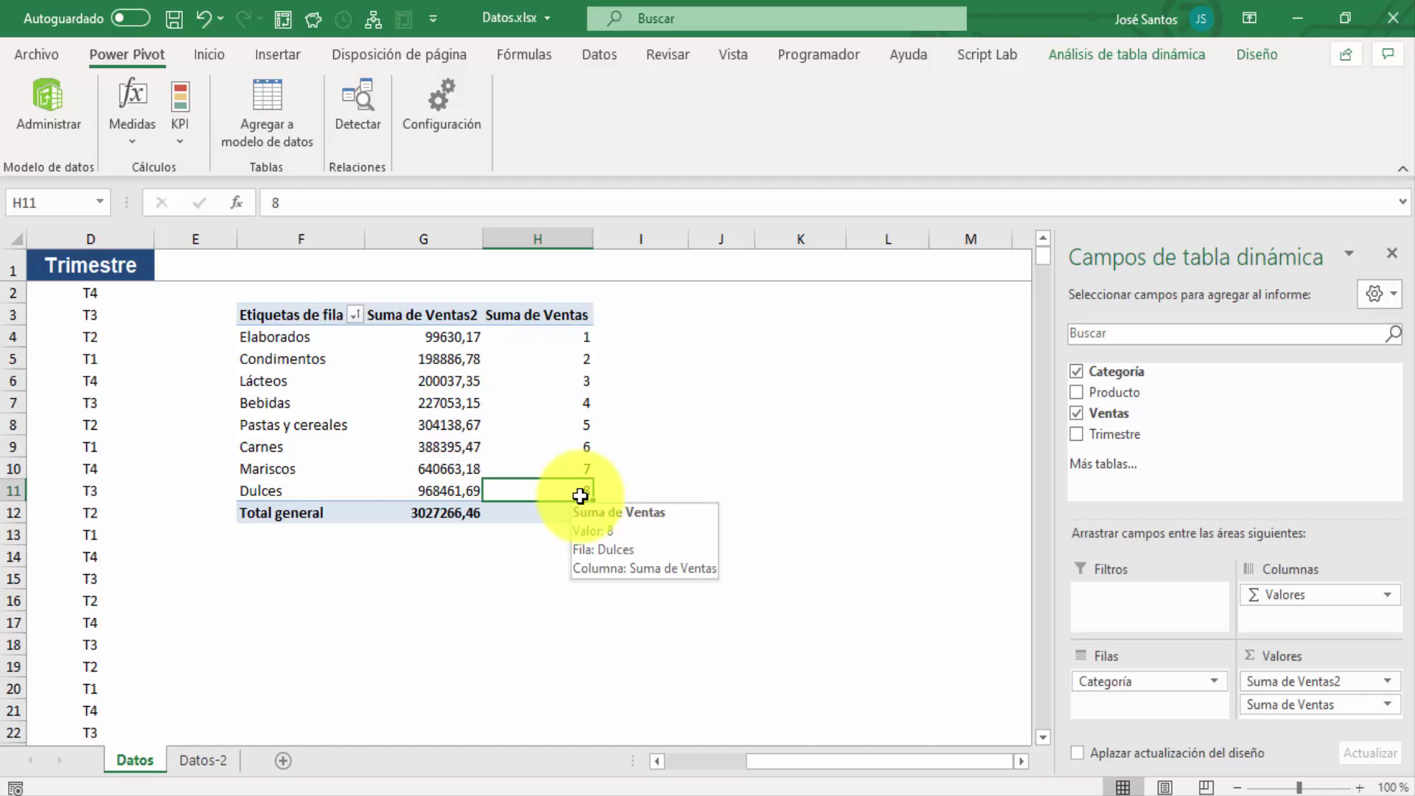
- Show the Suma de Ventas values as "Clasificar de mayor a menor" with Categoría as the base field
left_click(1307, 700)
left_click(1259, 675)
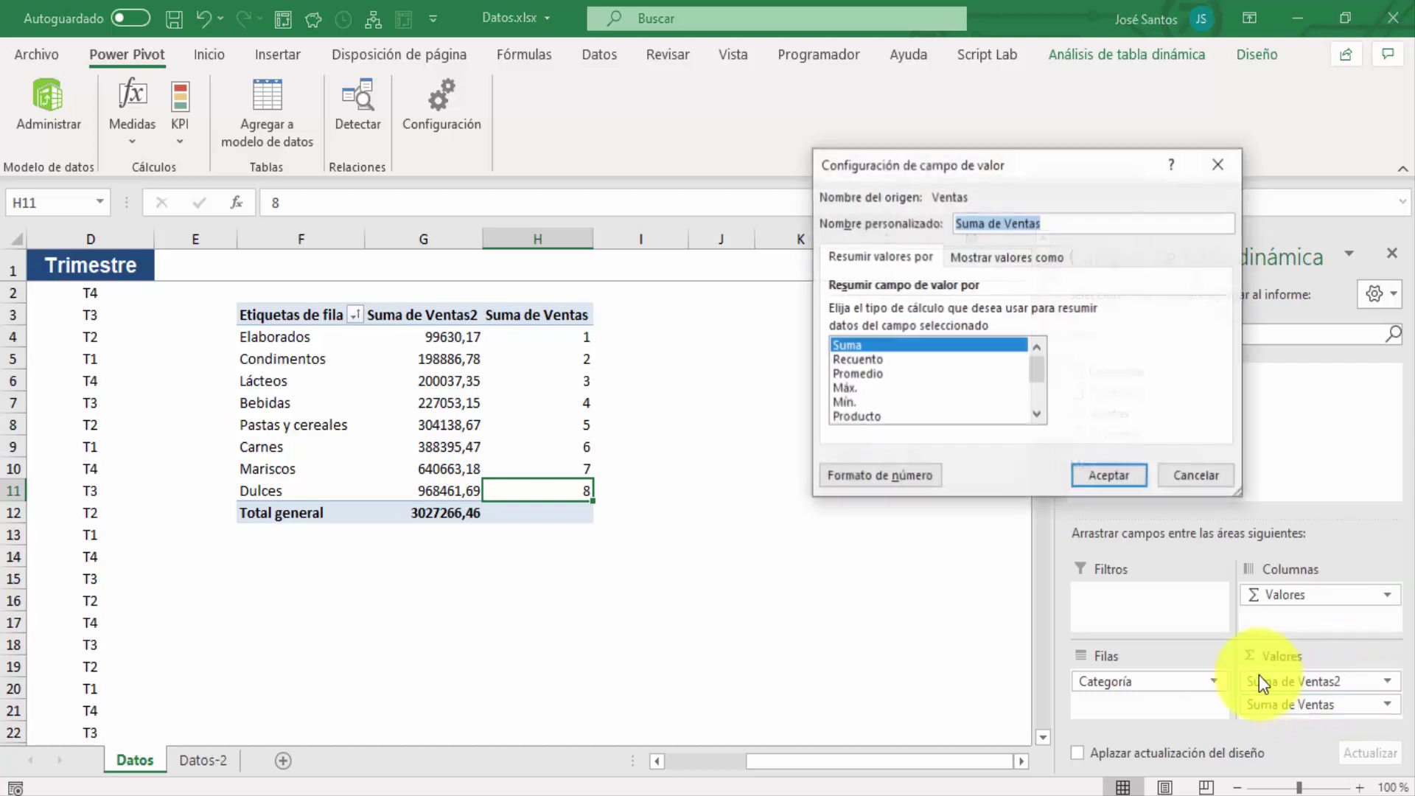
left_click(1012, 261)
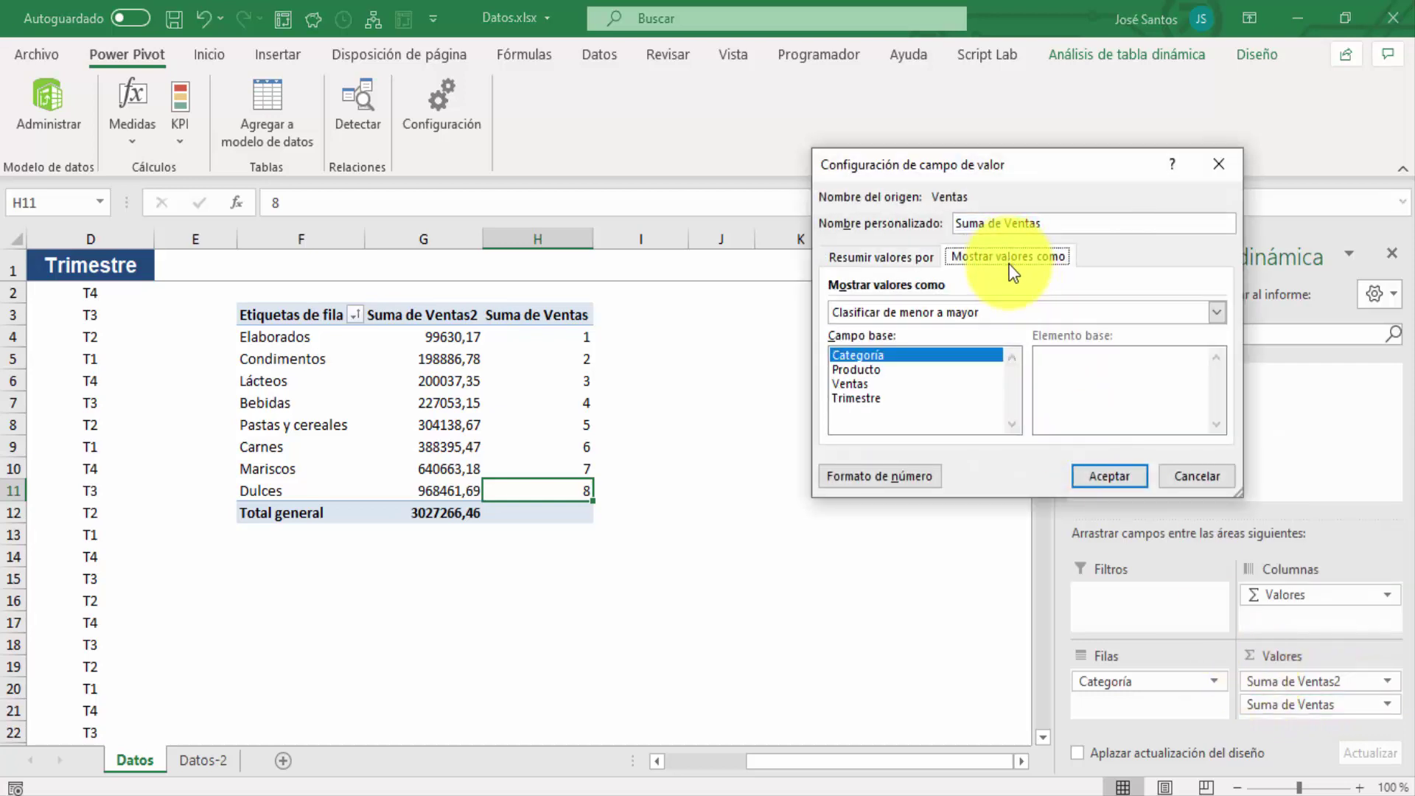
left_click(1043, 312)
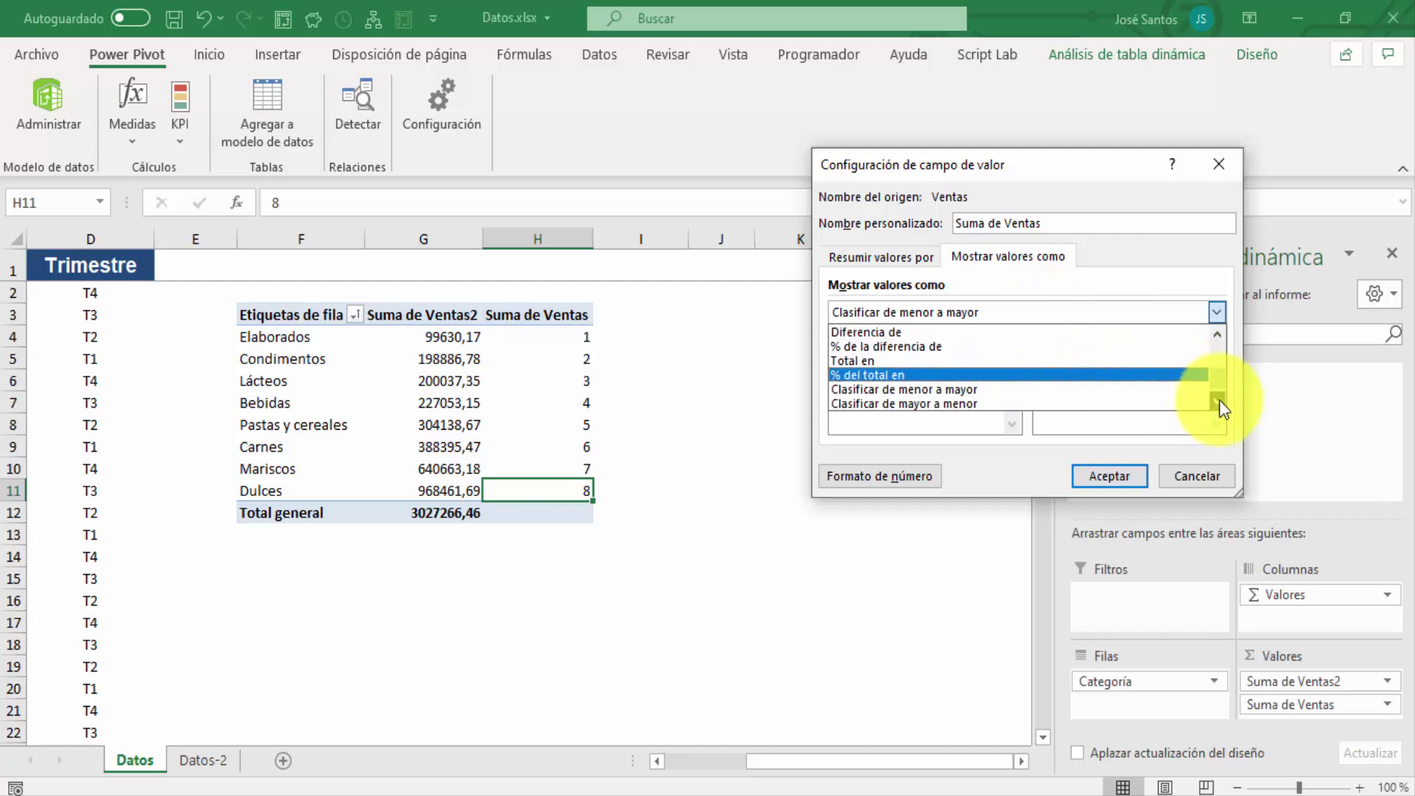
scroll(1219, 399, "down", 1)
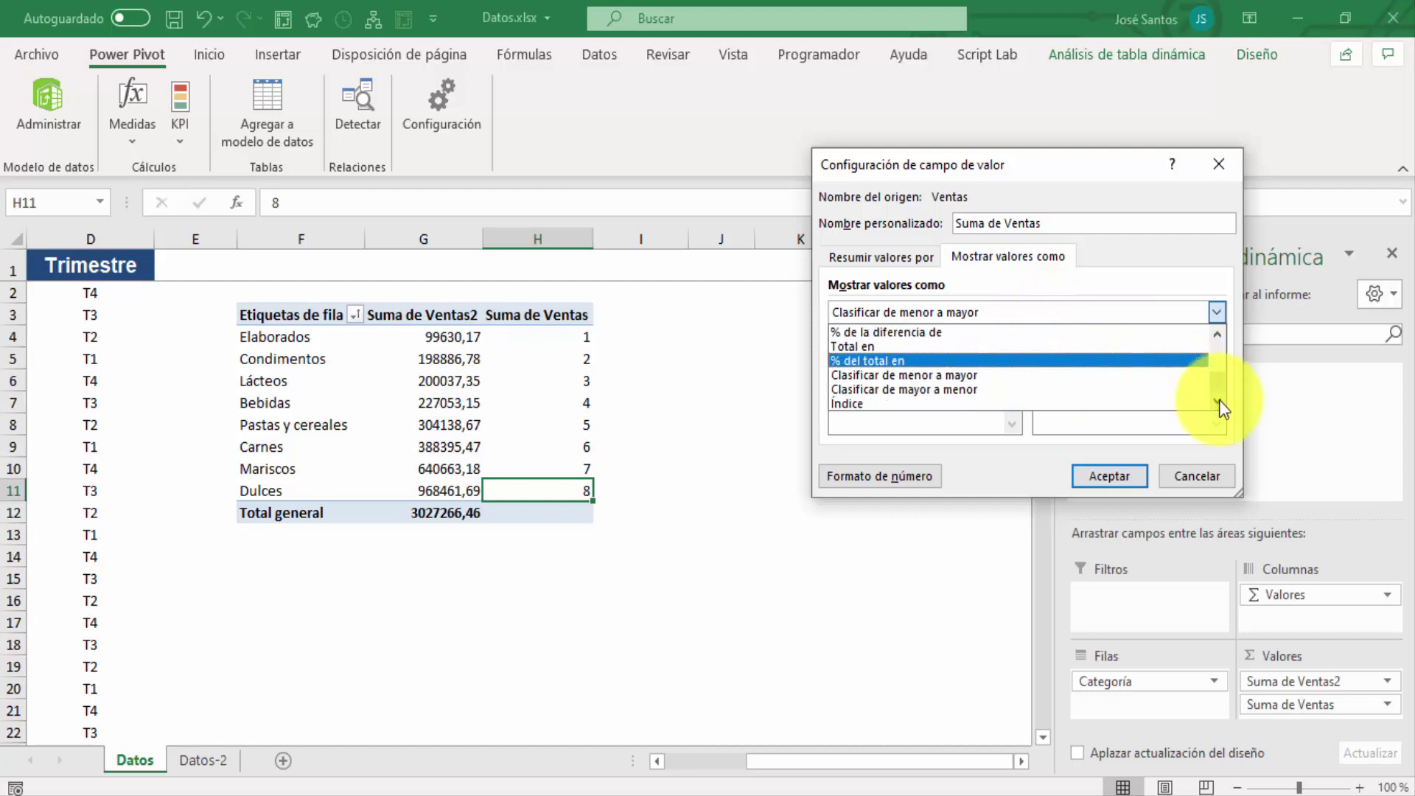
left_click(1006, 391)
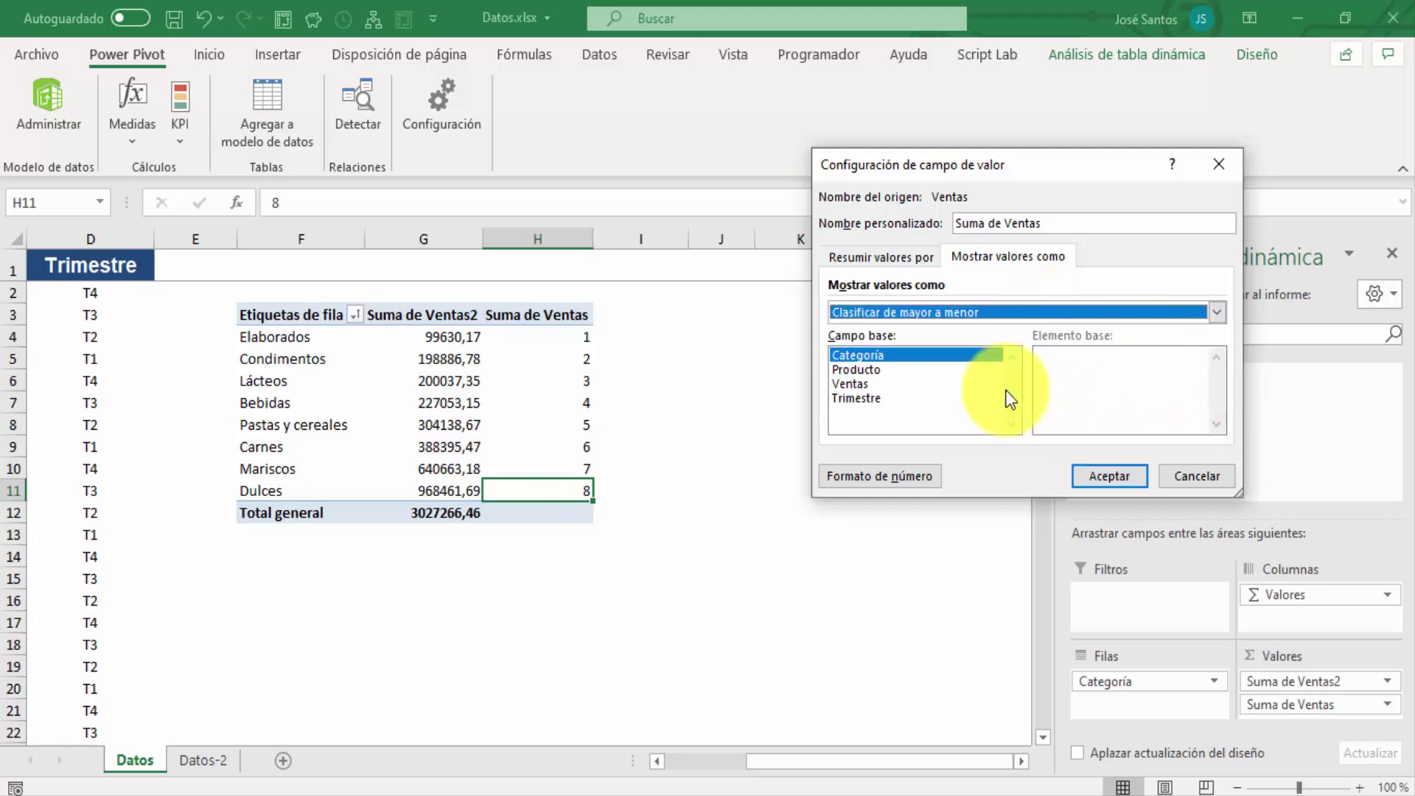
left_click(1104, 476)
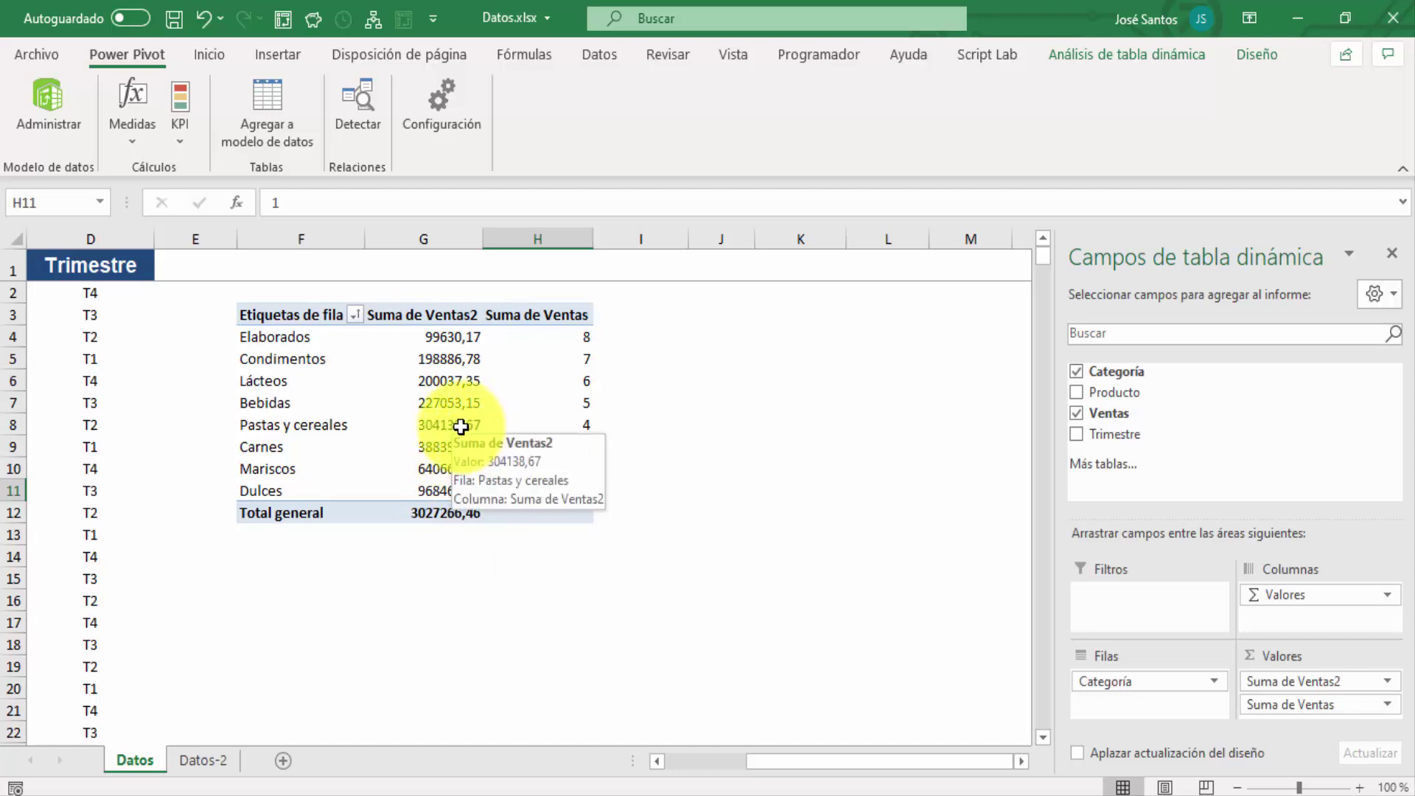
- Sort the pivot table categories by Suma de Ventas2 from largest to smallest
right_click(442, 338)
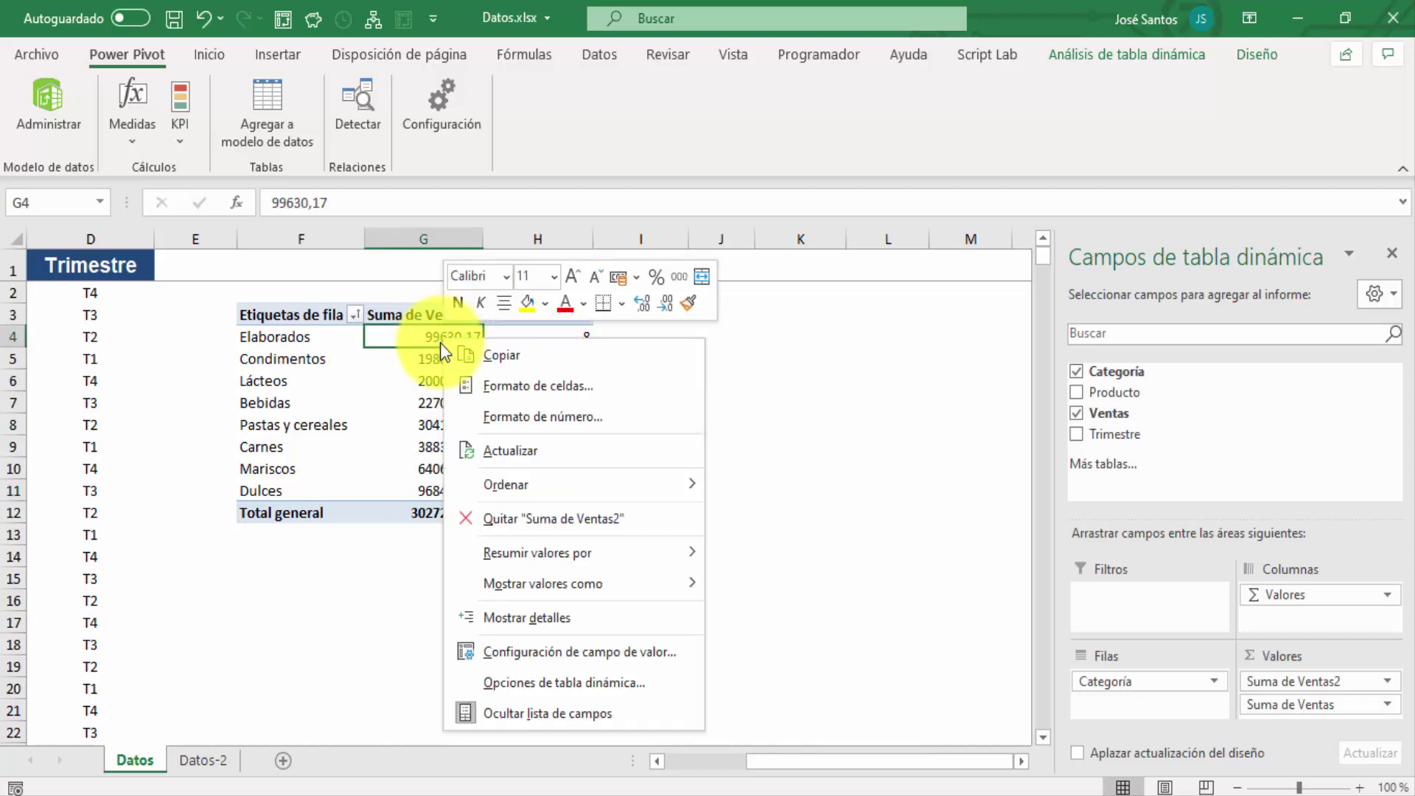
mouse_move(552, 483)
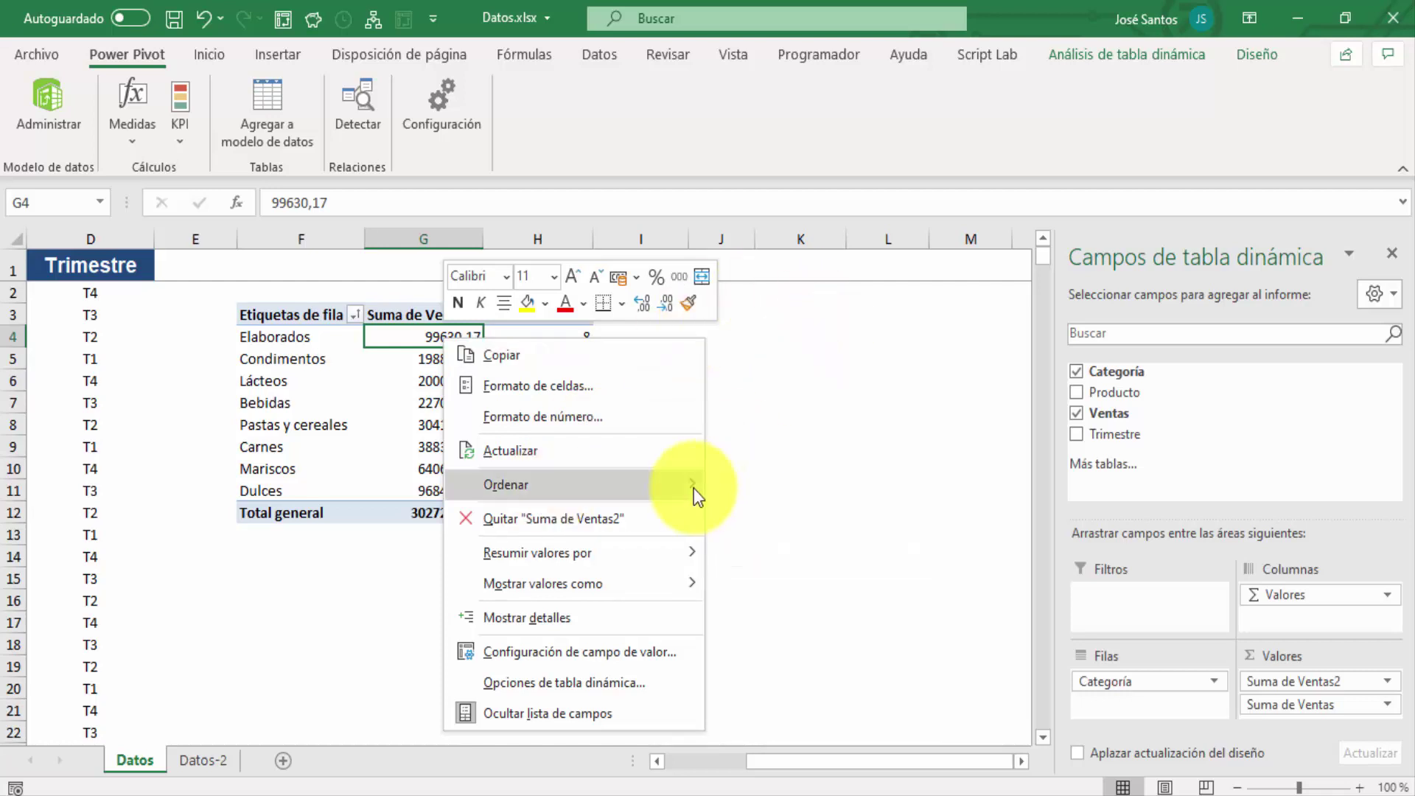
mouse_move(693, 488)
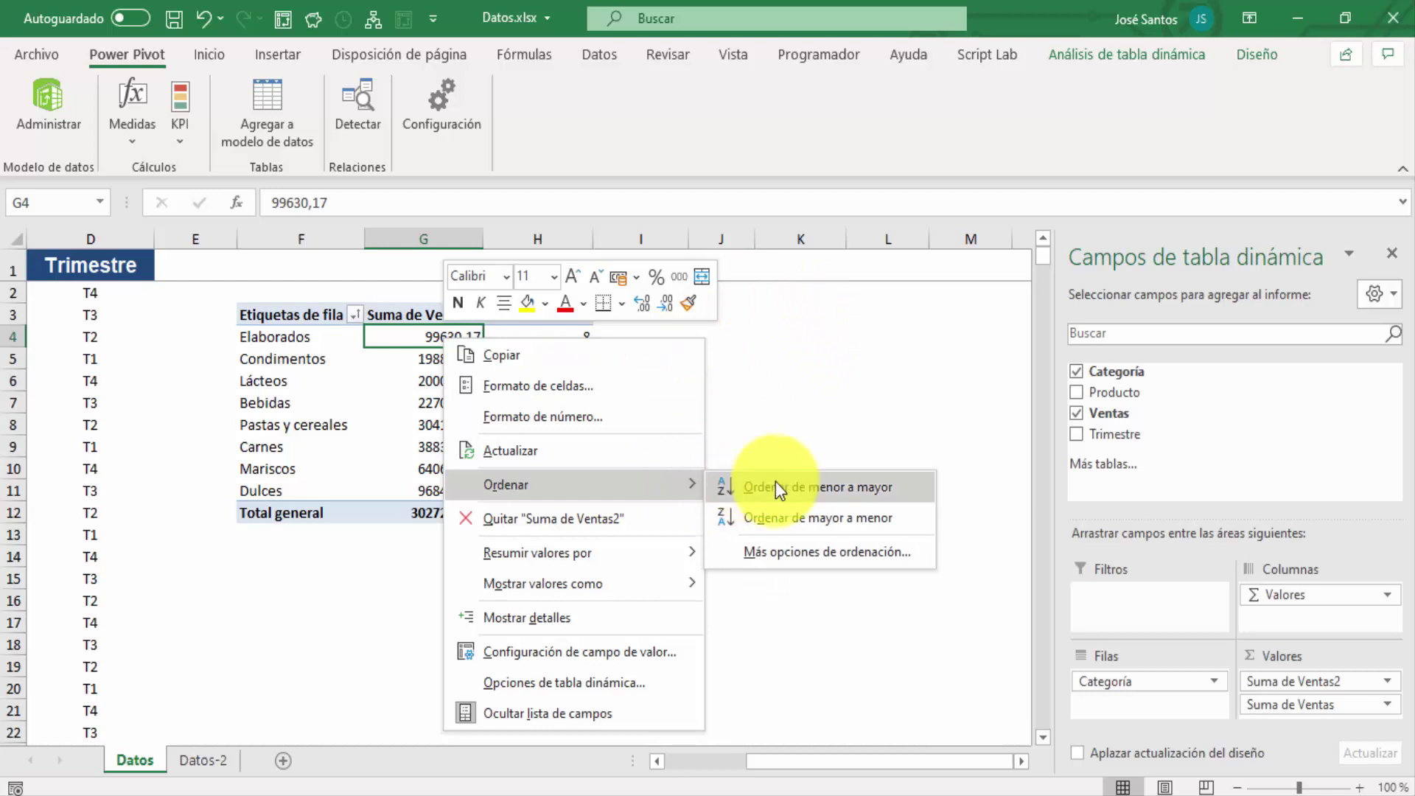
left_click(797, 518)
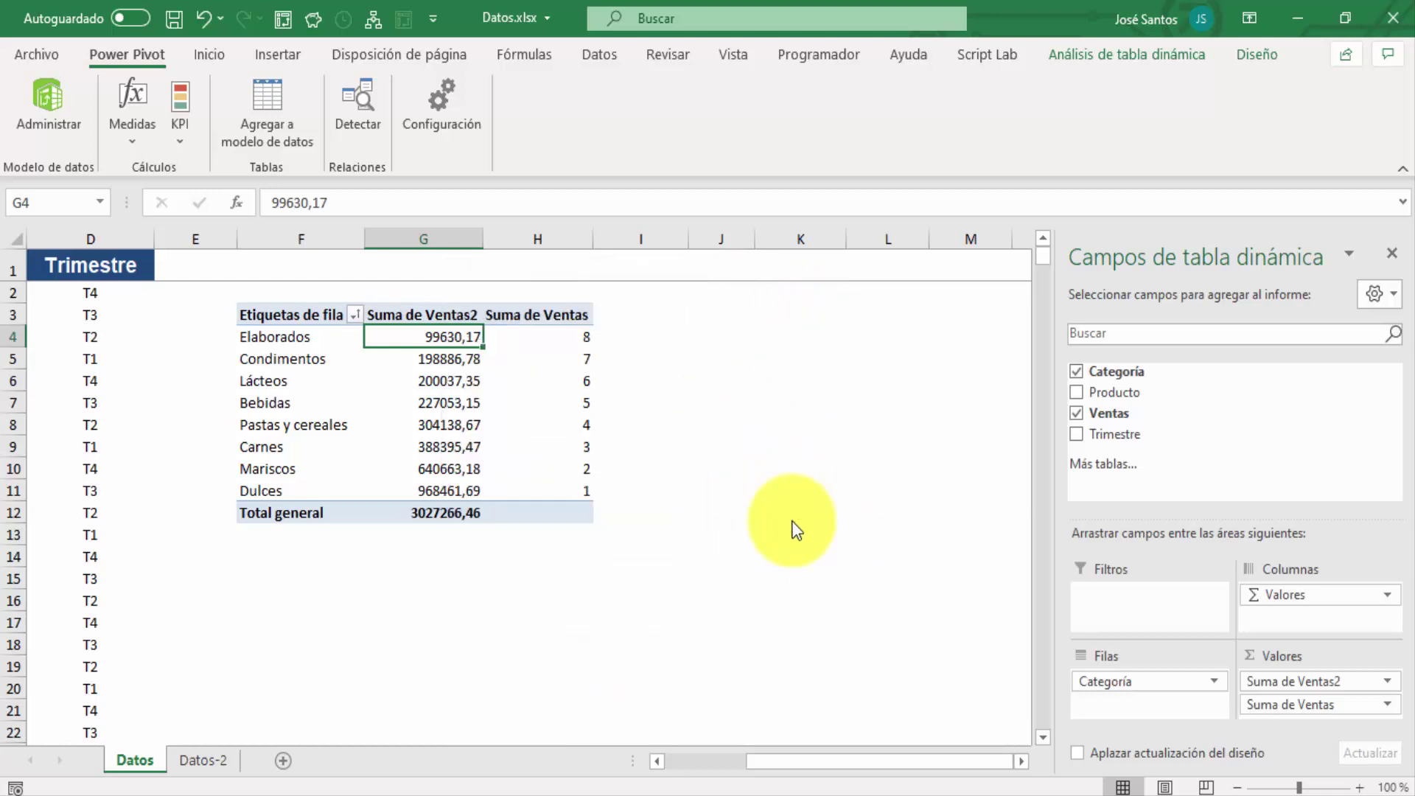
- Check the ranks of Dulces, Mariscos and Carnes against their sales in Suma de Ventas2
left_click(564, 339)
left_click(468, 361)
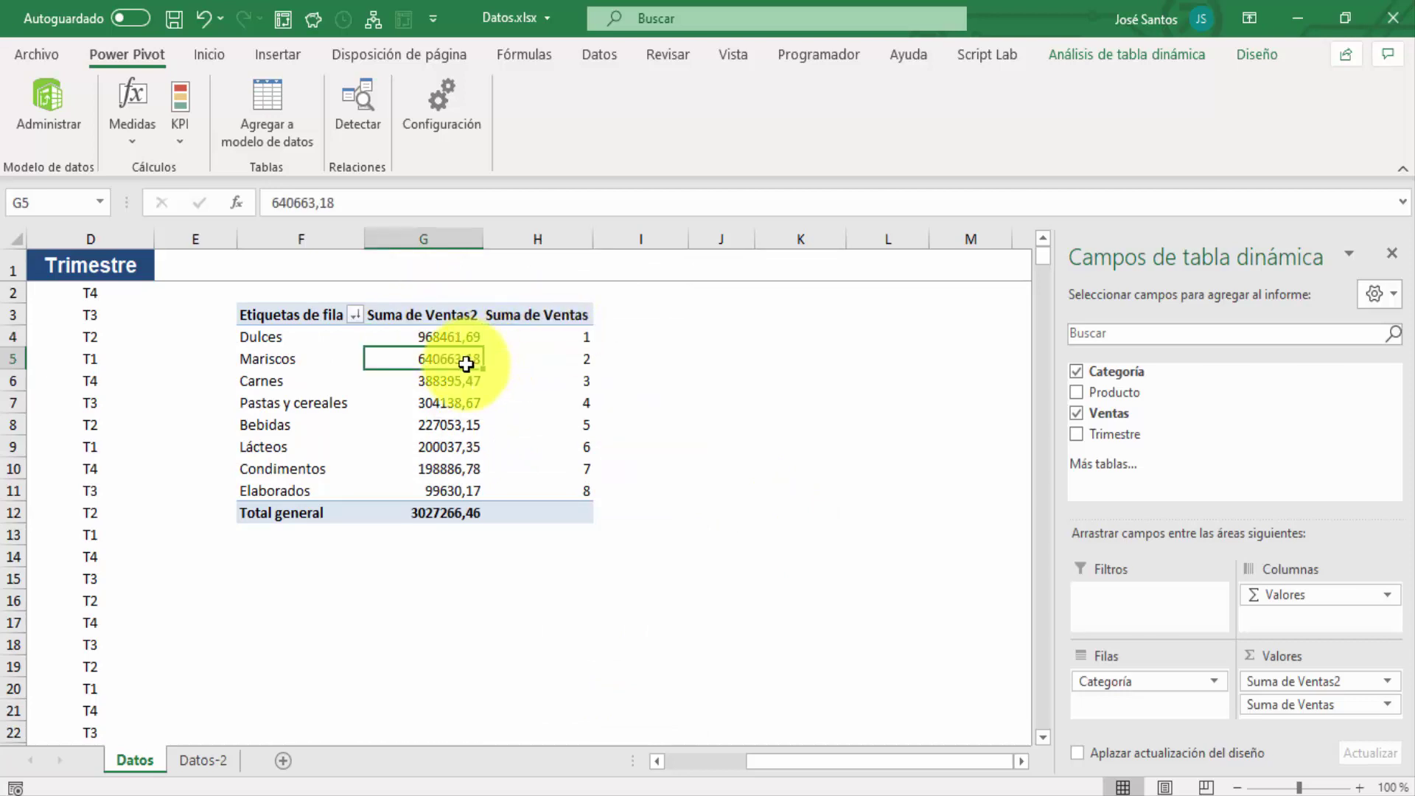
left_click(568, 359)
left_click(475, 382)
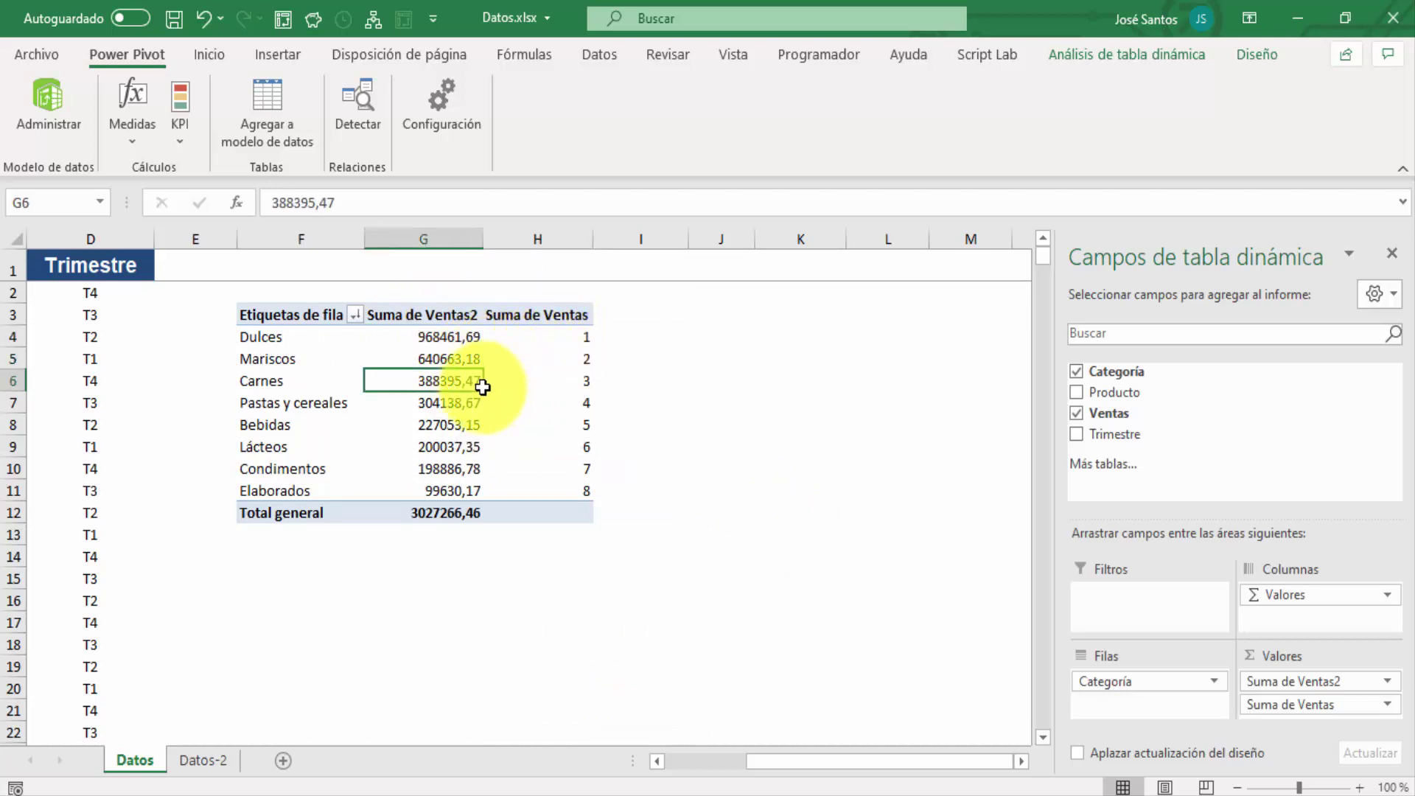
left_click(572, 384)
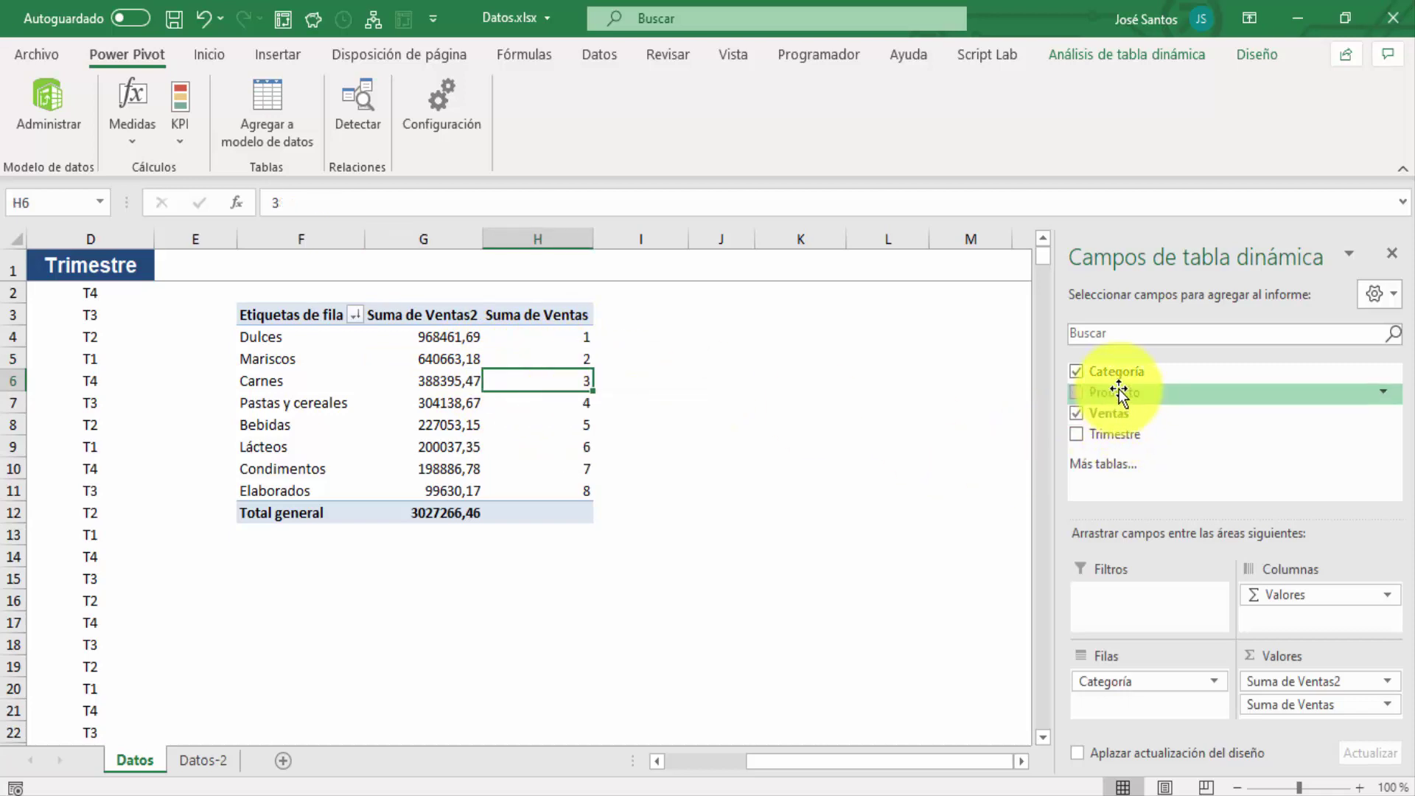
- Add Producto to the rows beneath Categoría and show Suma de Ventas as "Clasificar de mayor a menor" with Producto as the base field
mouse_move(1117, 396)
left_mouse_down()
mouse_move(1180, 662)
mouse_move(1138, 712)
left_mouse_up()
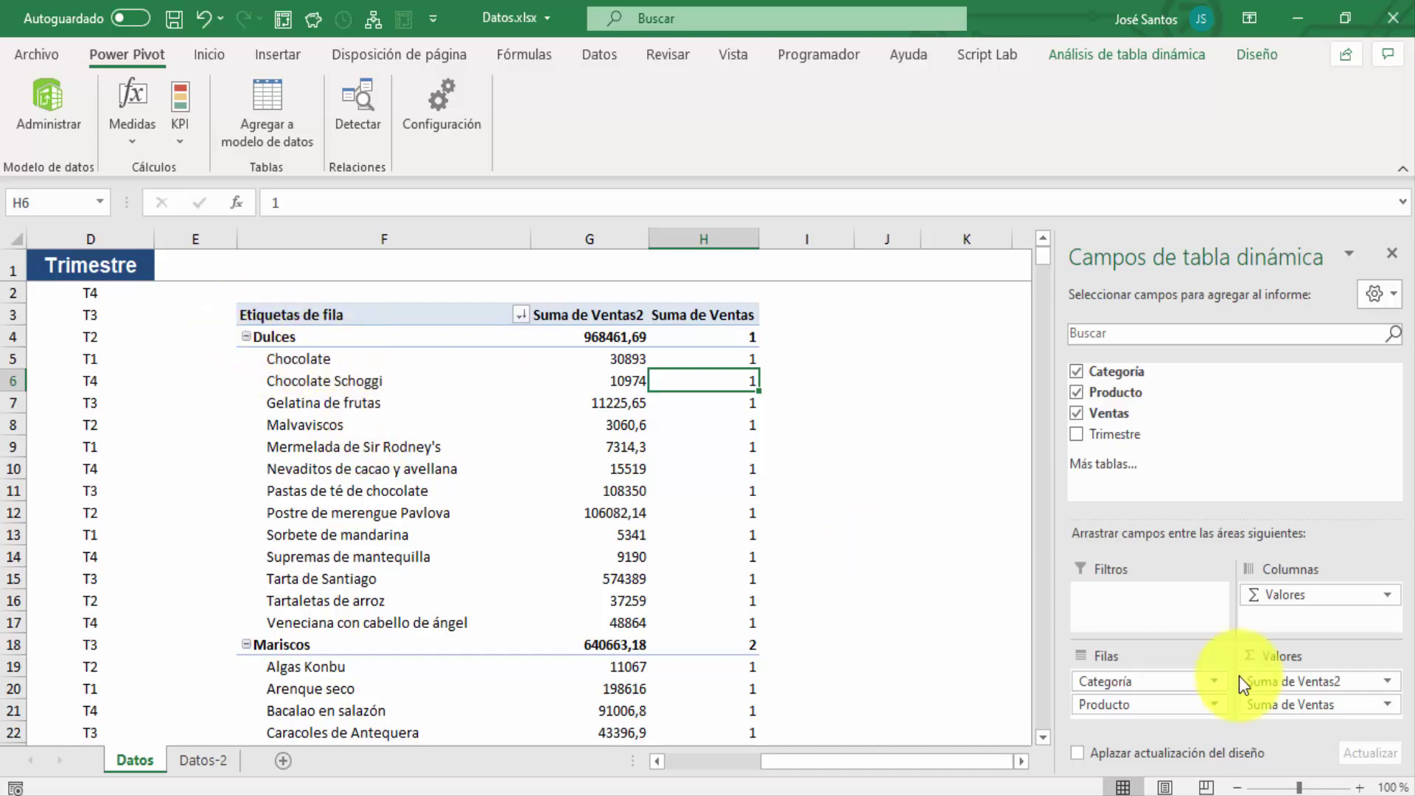
left_click(1277, 705)
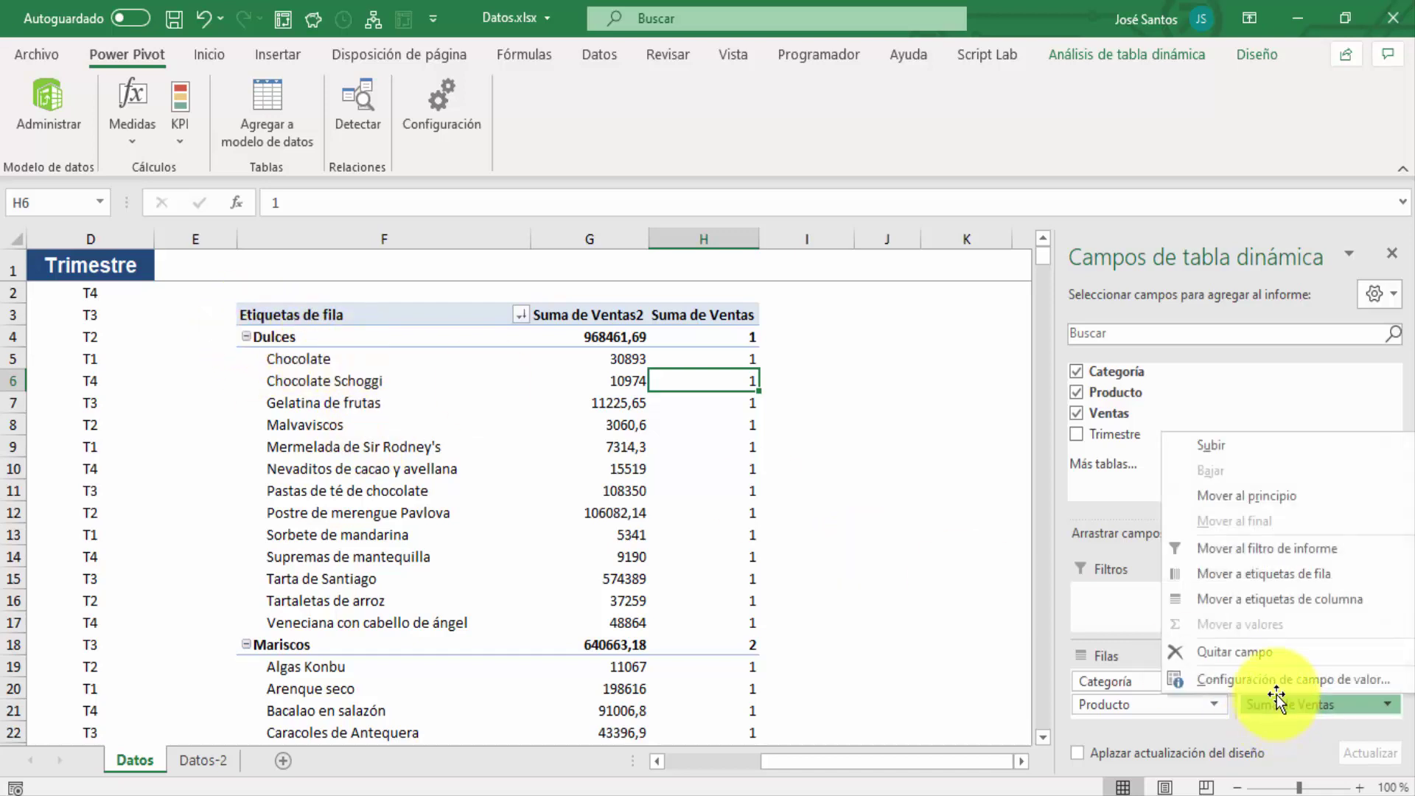
left_click(1281, 681)
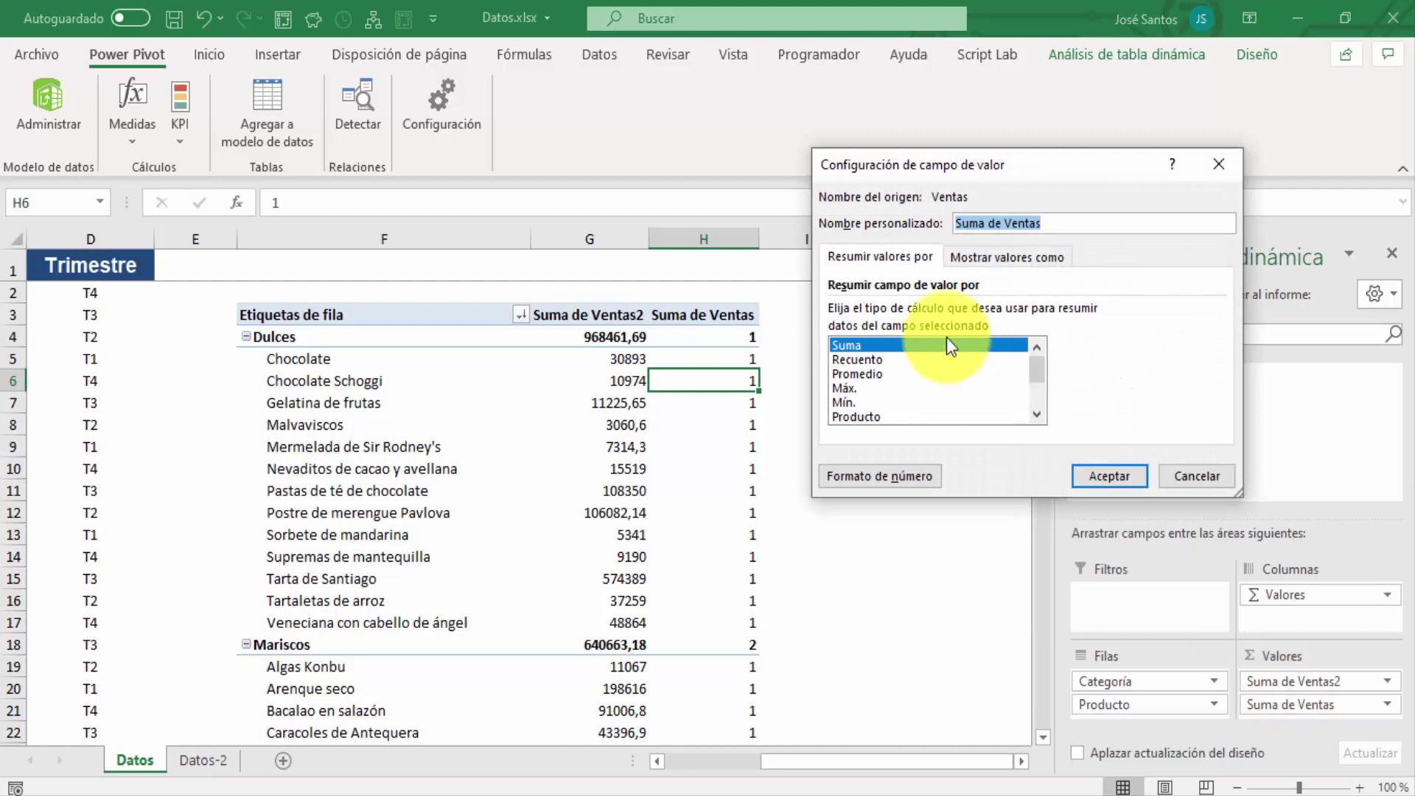
left_click(1000, 255)
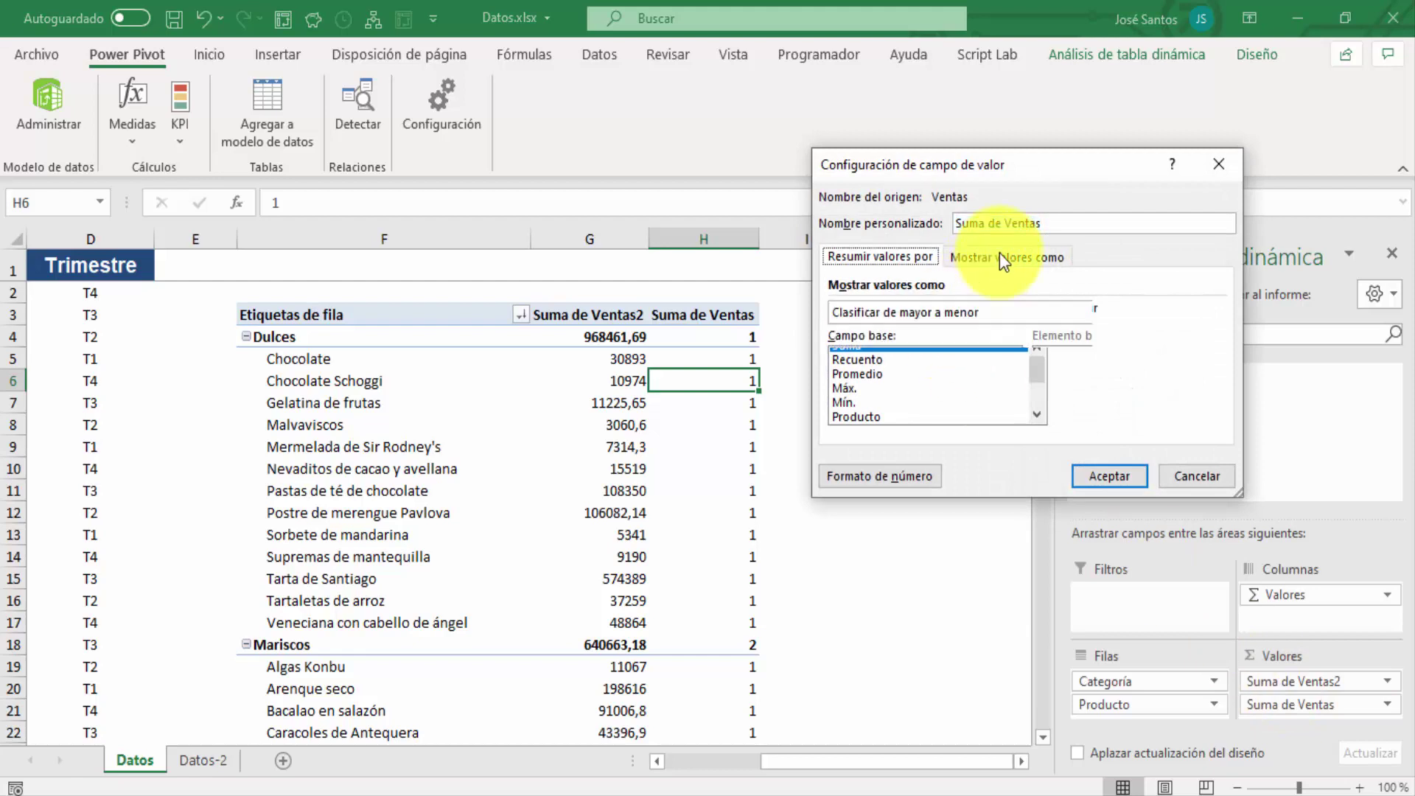
left_click(992, 312)
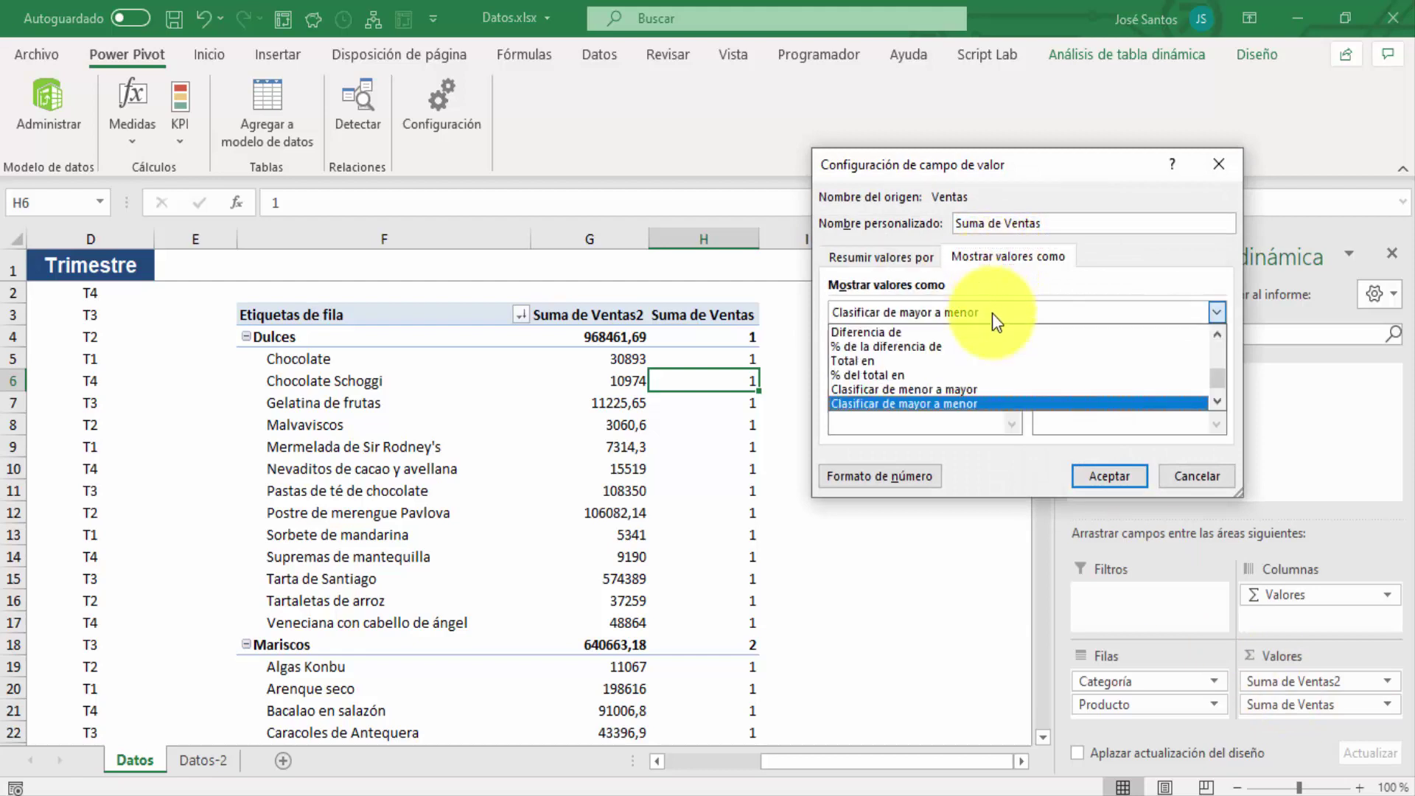
left_click(1218, 402)
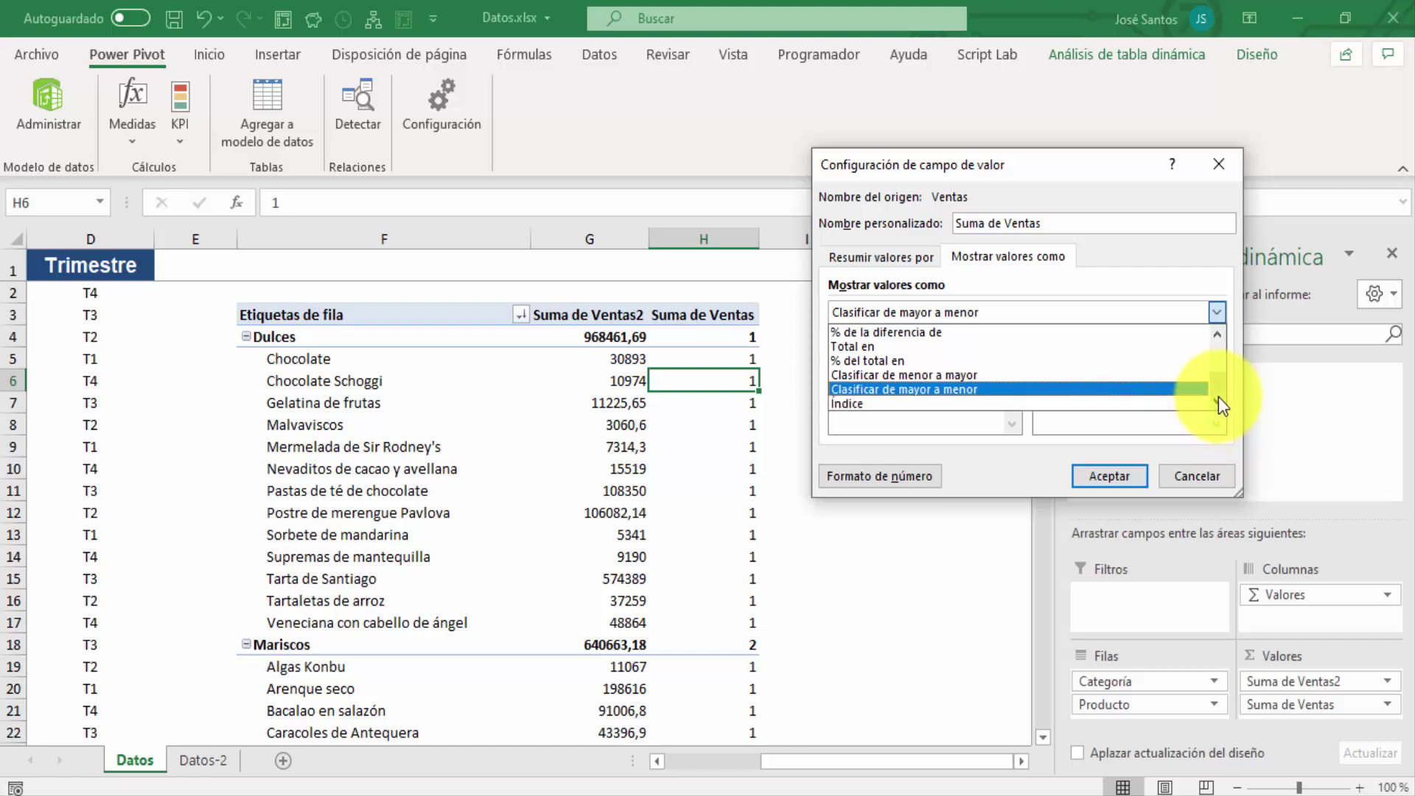
left_click(941, 375)
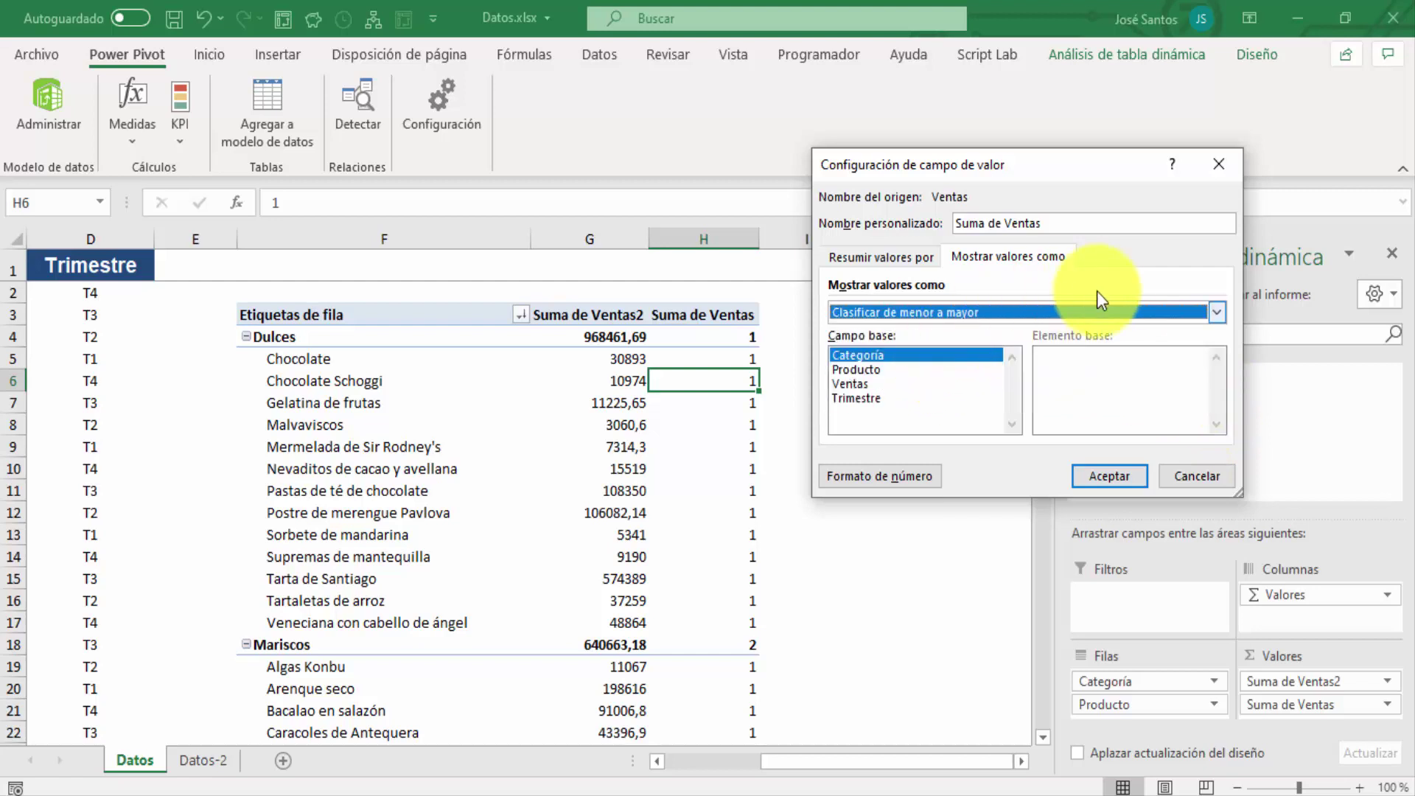
left_click(1217, 313)
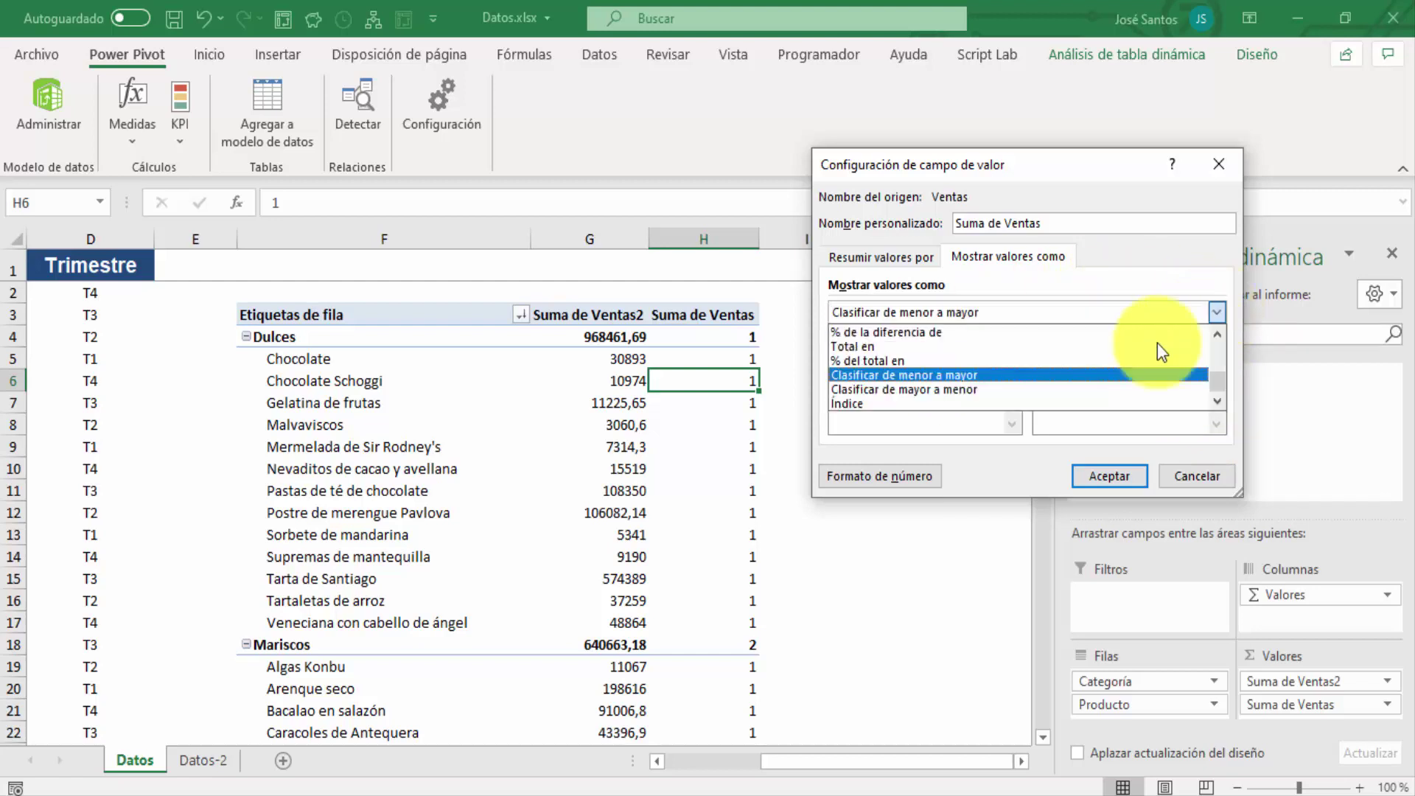
left_click(985, 390)
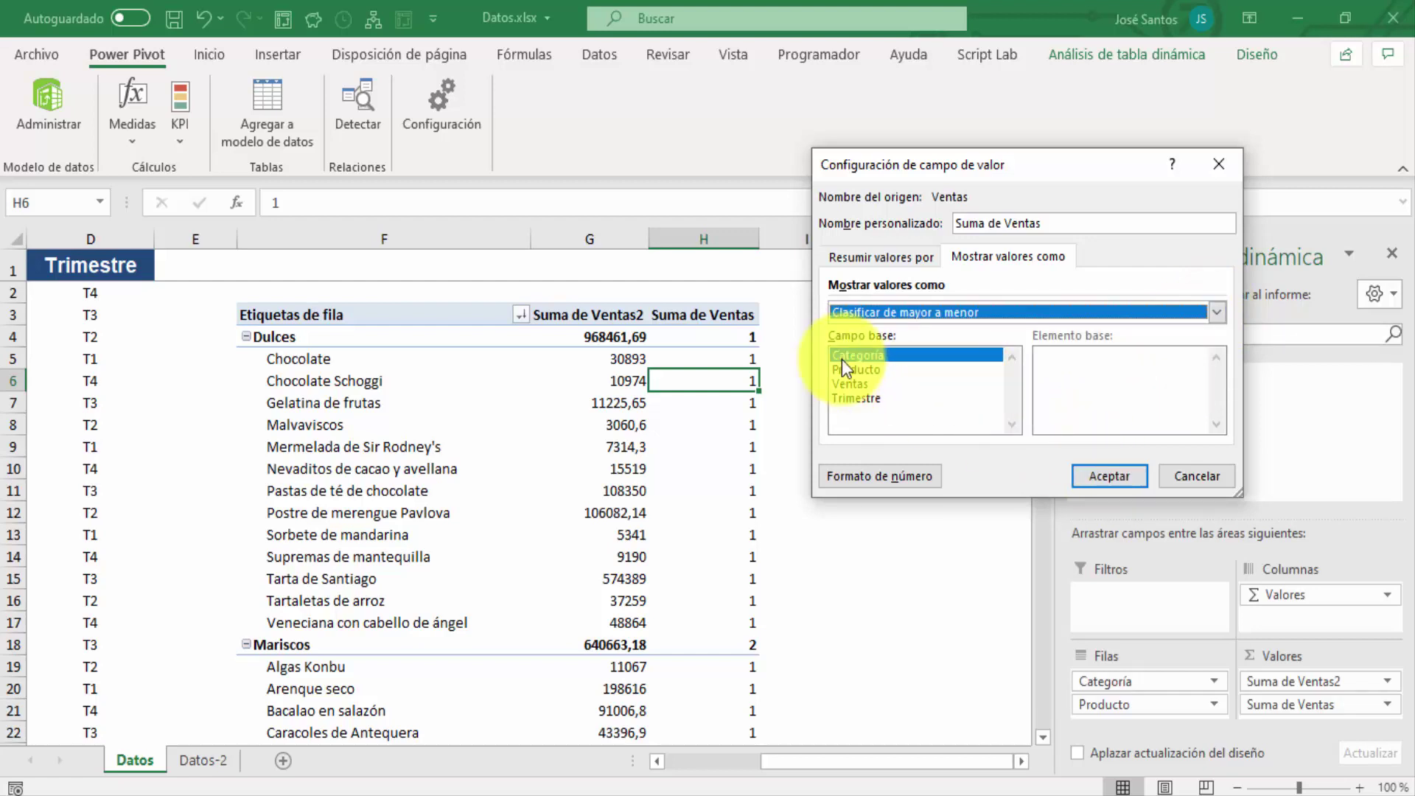
left_click(866, 372)
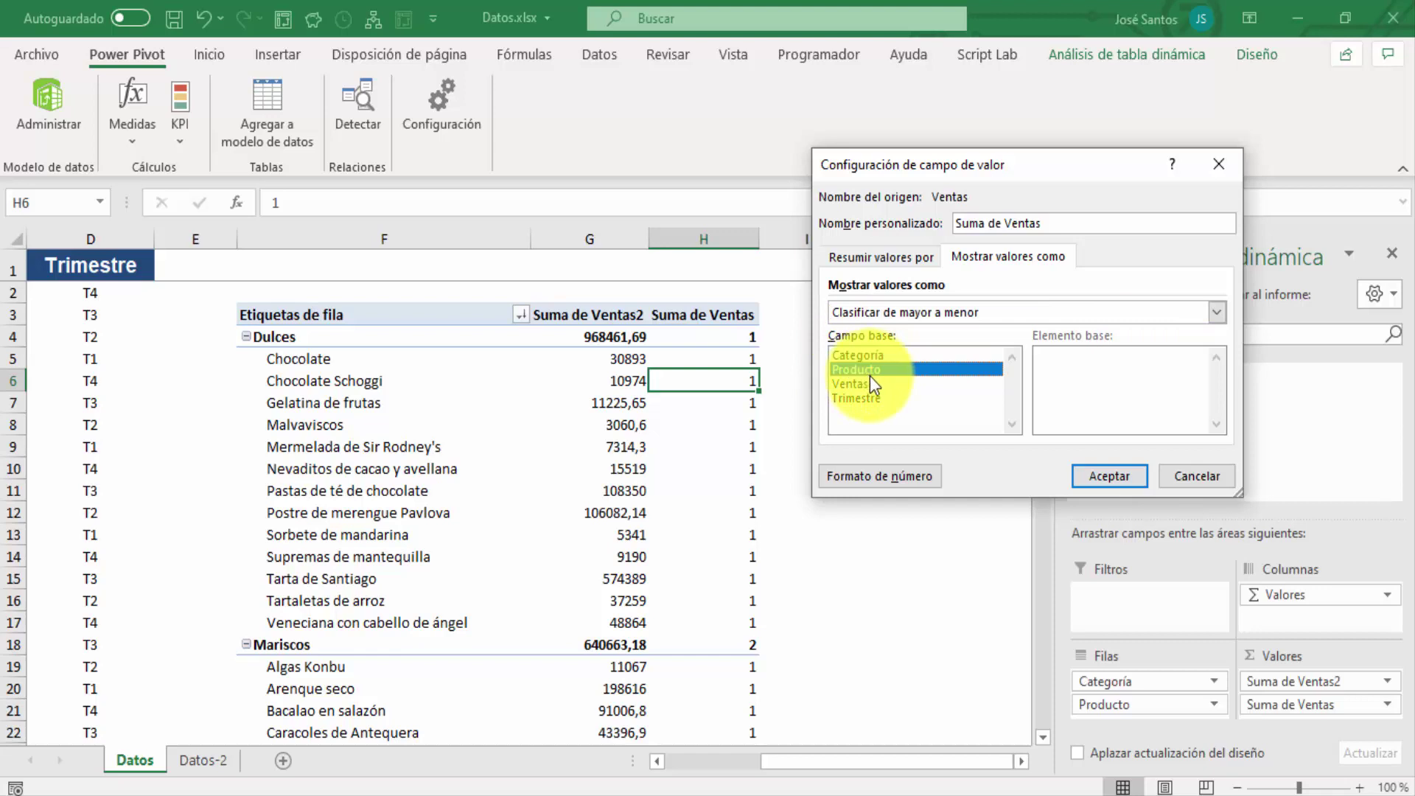
left_click(1093, 479)
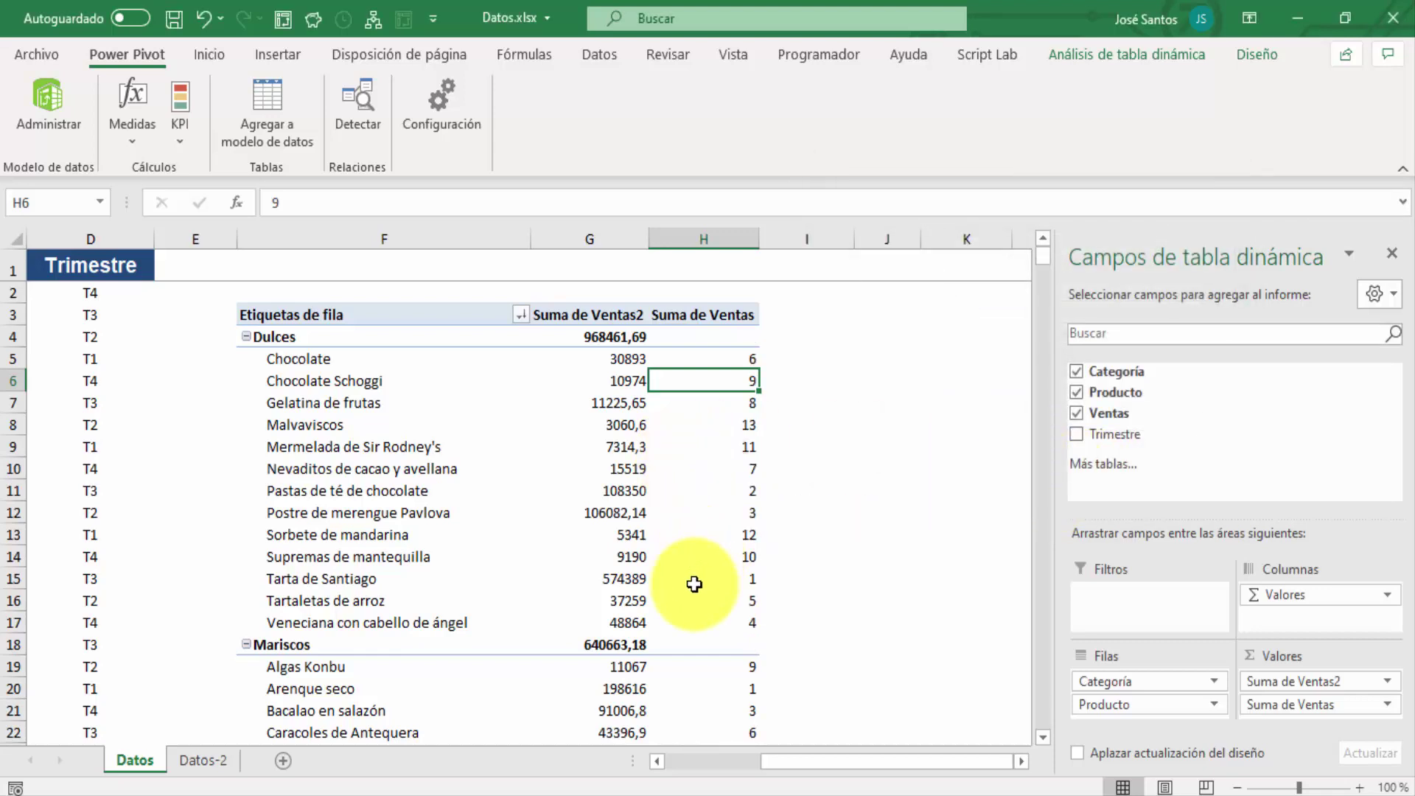
- Compare the sales and ranks of Tarta de Santiago, Pastas de té de chocolate and Postre de merengue Pavlova within Dulces
left_click(636, 580)
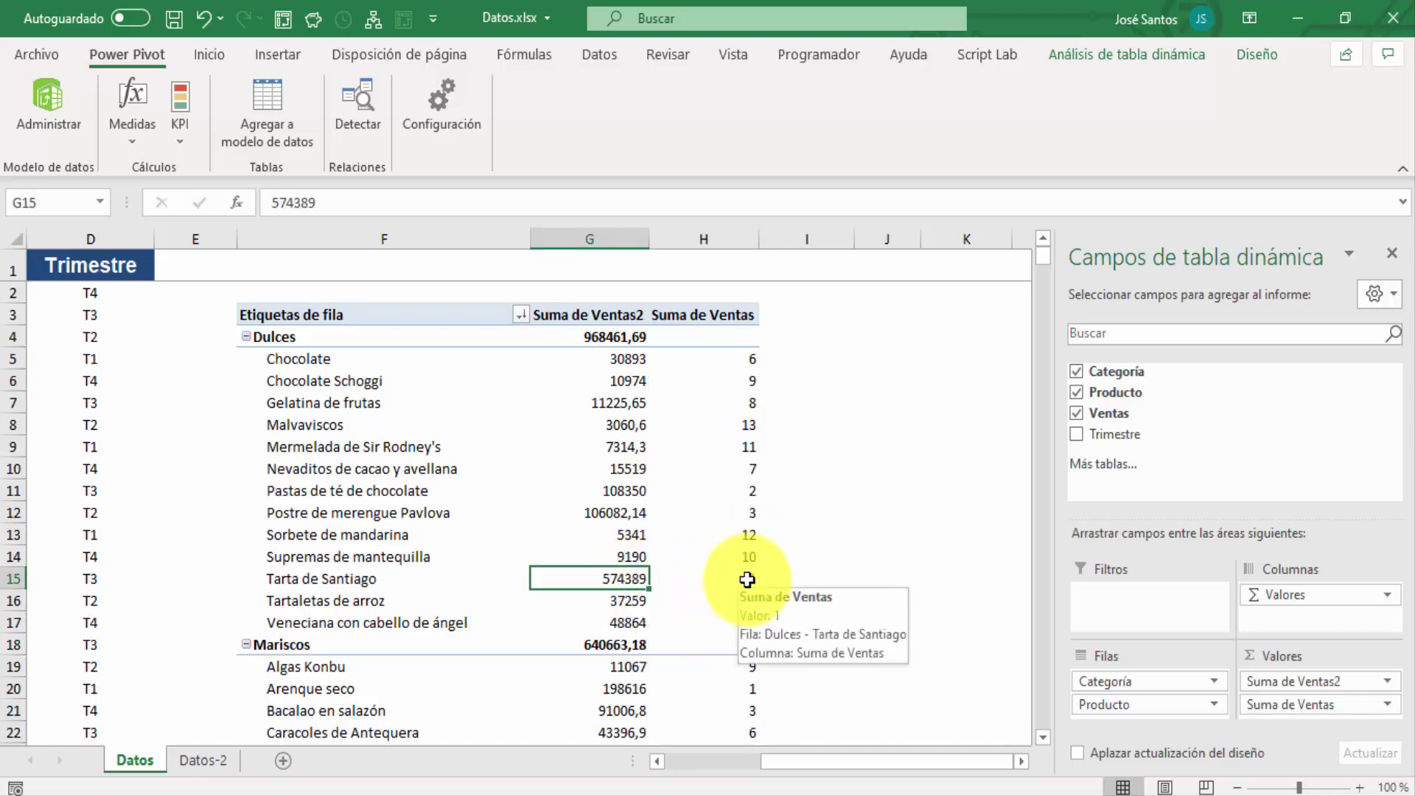
left_click(639, 494)
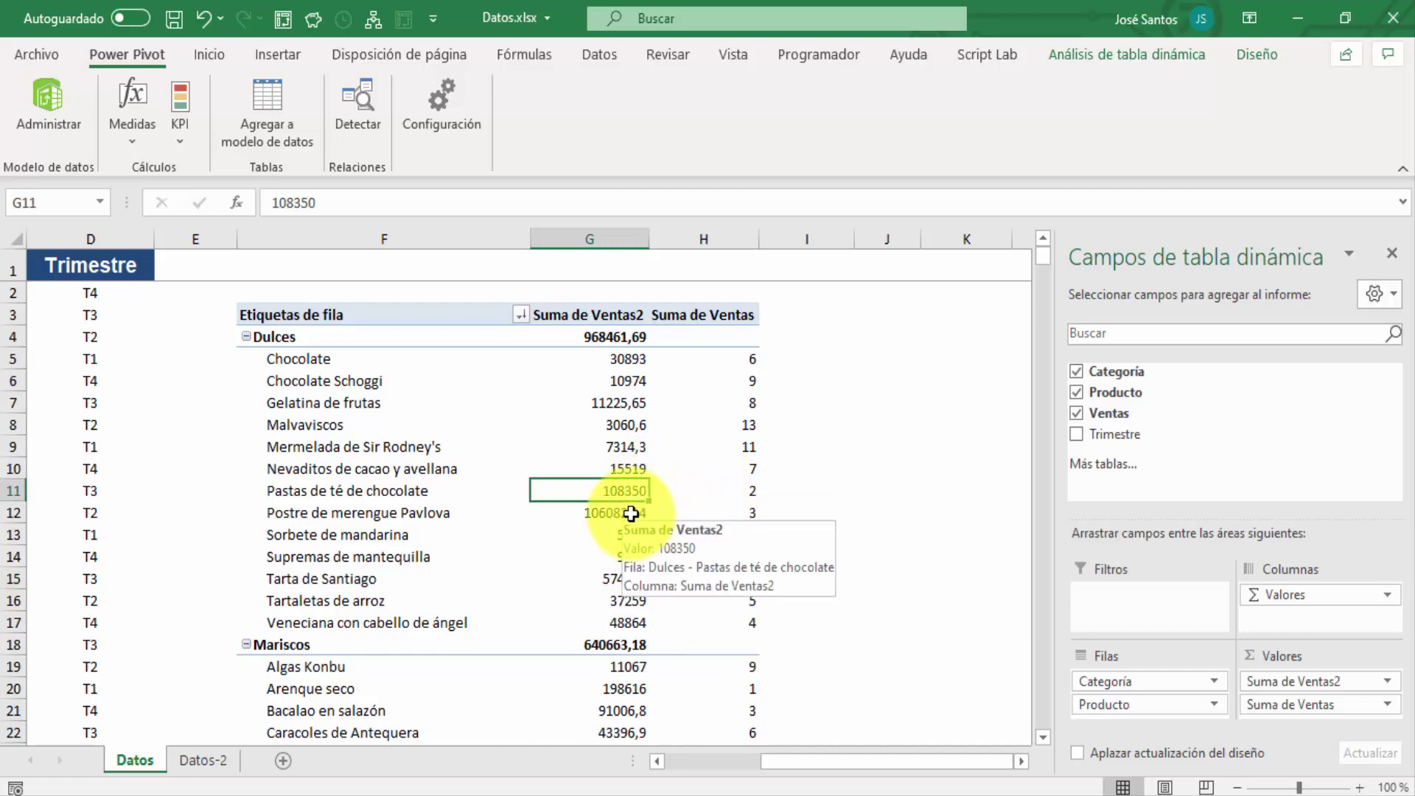
left_click(632, 514)
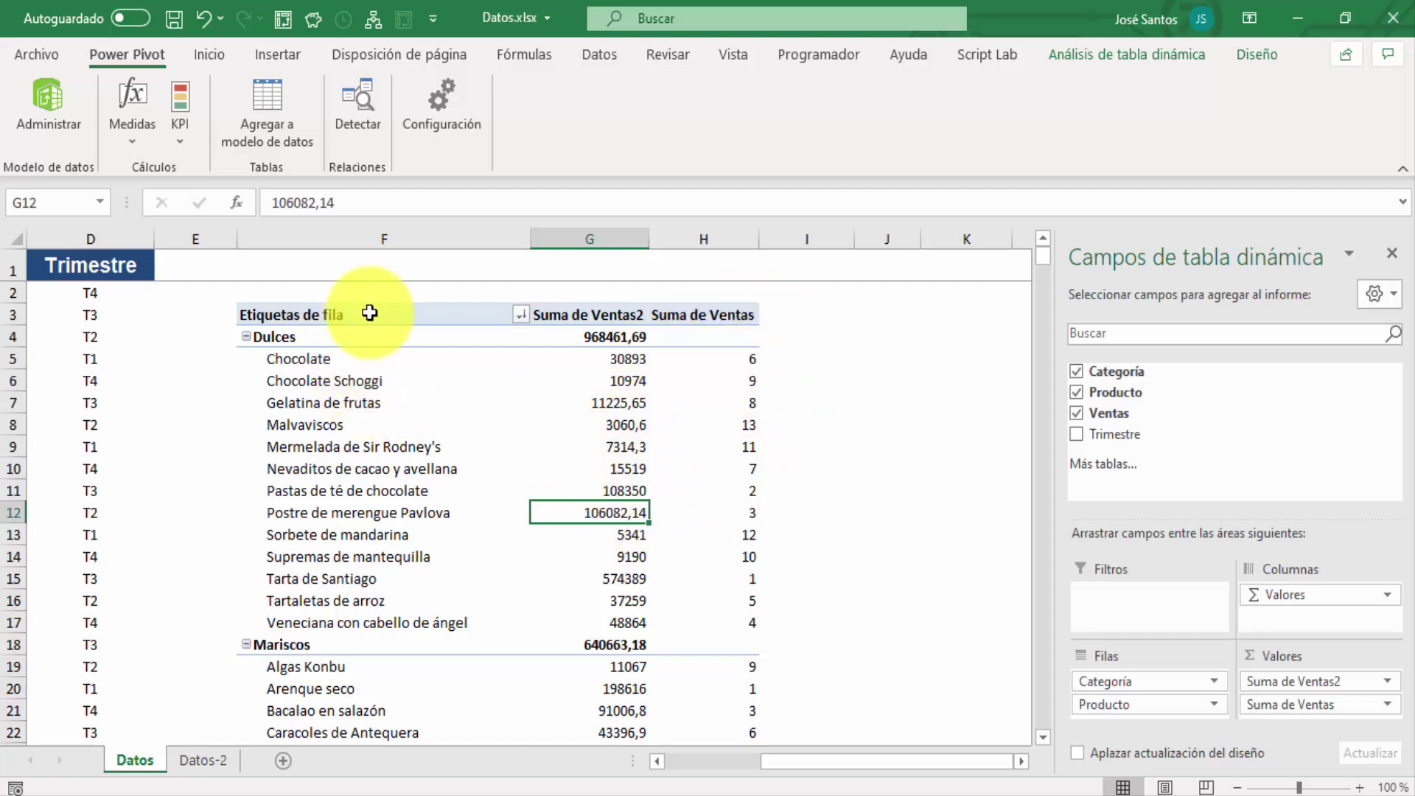
left_click(699, 333)
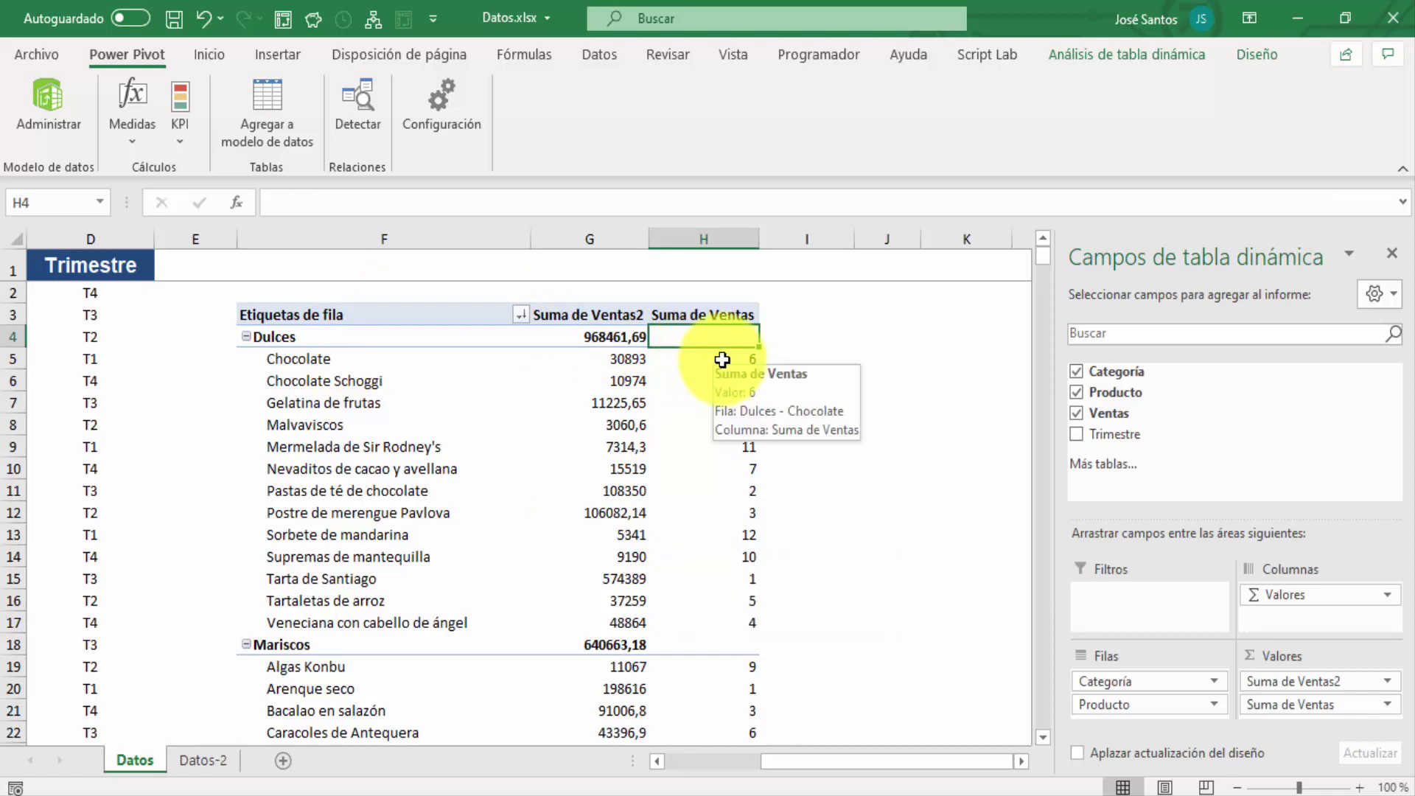
- Go down the row labels from Dulces through Mariscos to Carnes, examining how products are ranked within each category
left_click(417, 415)
key("Down")
key("Down")
key("Down")
key("Down")
key("Down")
key("Down")
key("Down")
key("Down")
key("Down")
key("Down")
key("Down")
key("Down")
key("Down")
key("Down")
key("Down")
key("Down")
key("Down")
key("Down")
key("Down")
key("Down")
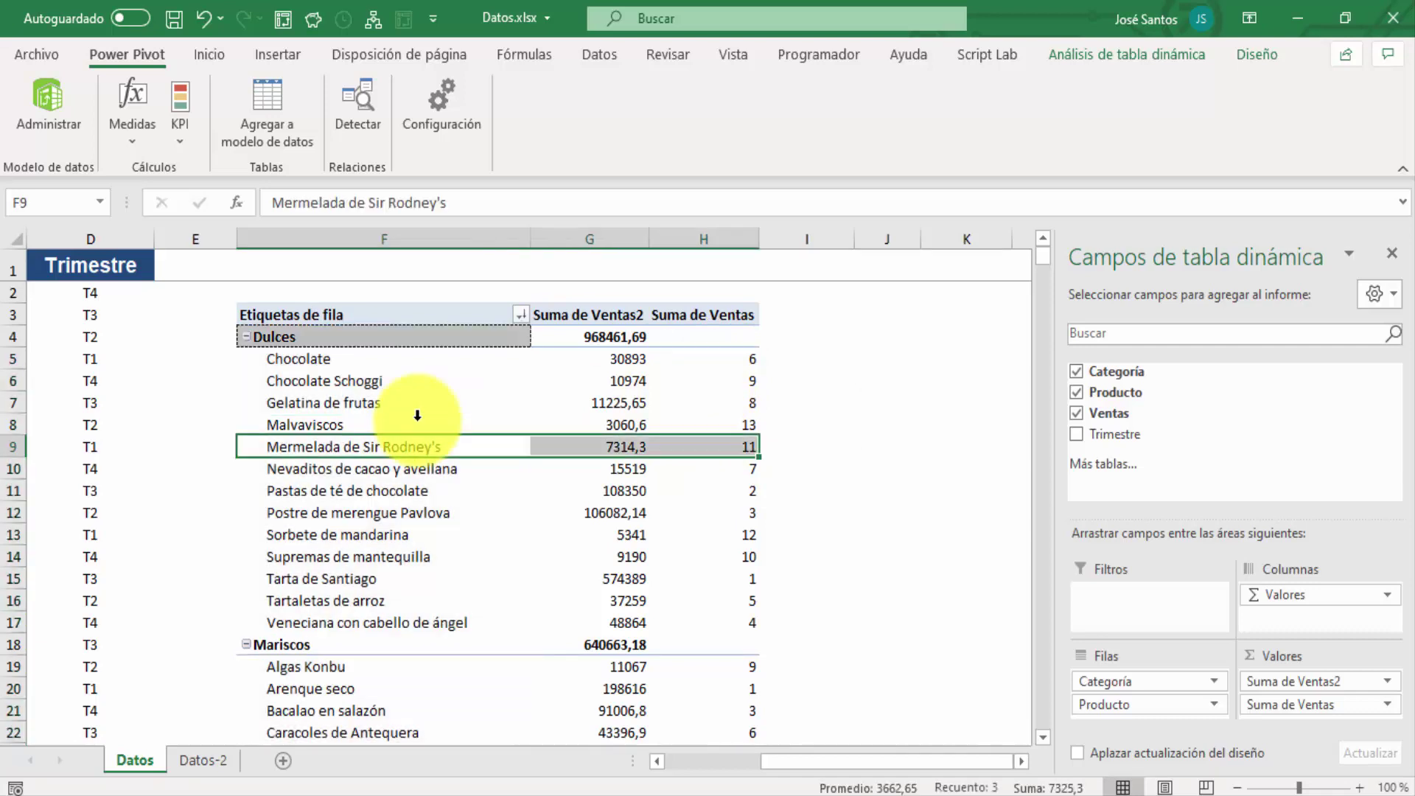
key("Down")
key("Down")
key("Down")
key("Down")
key("Down")
key("Down")
key("Down")
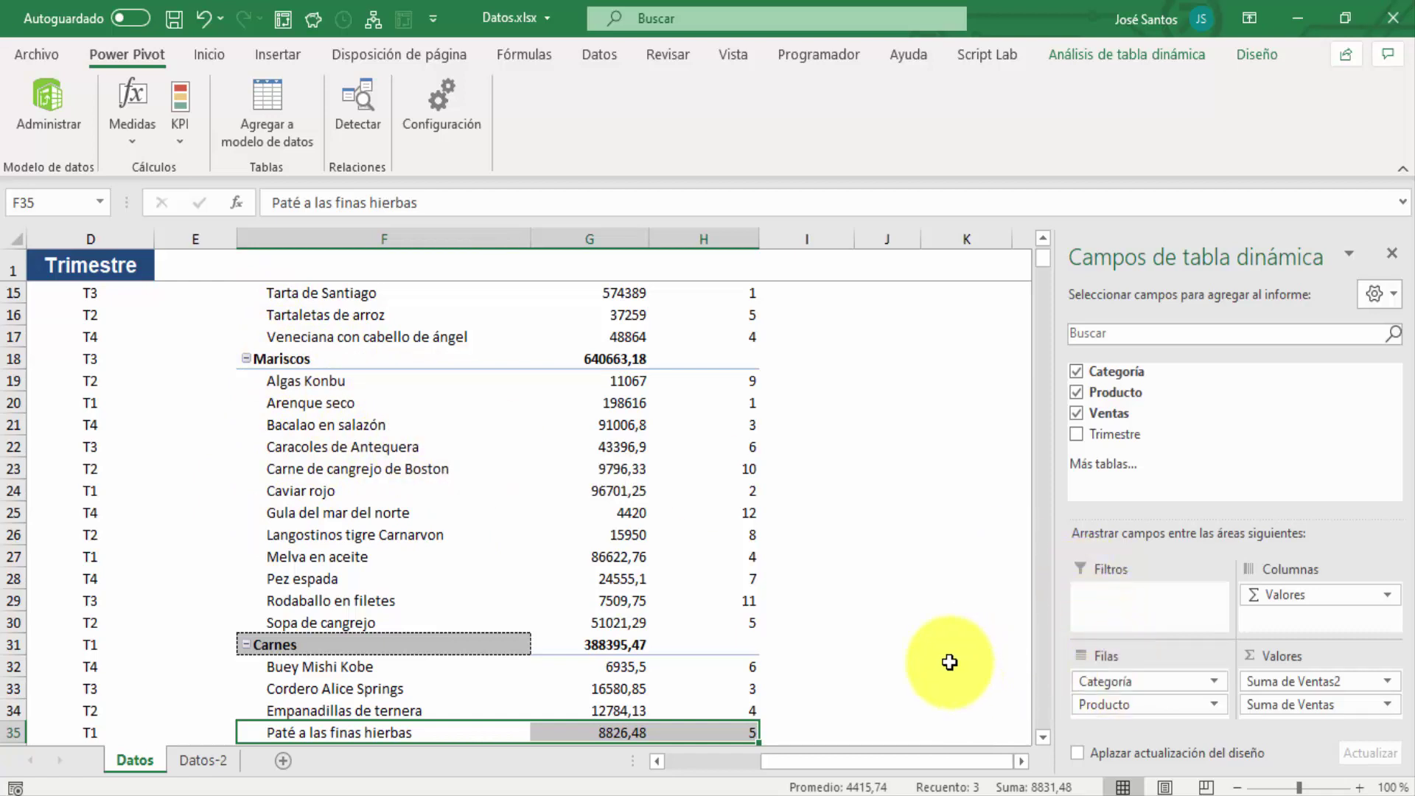
- Remove Categoría from the pivot table rows and check the overall product rank in the Algas Konbu row
left_click_drag(1101, 683, 955, 664)
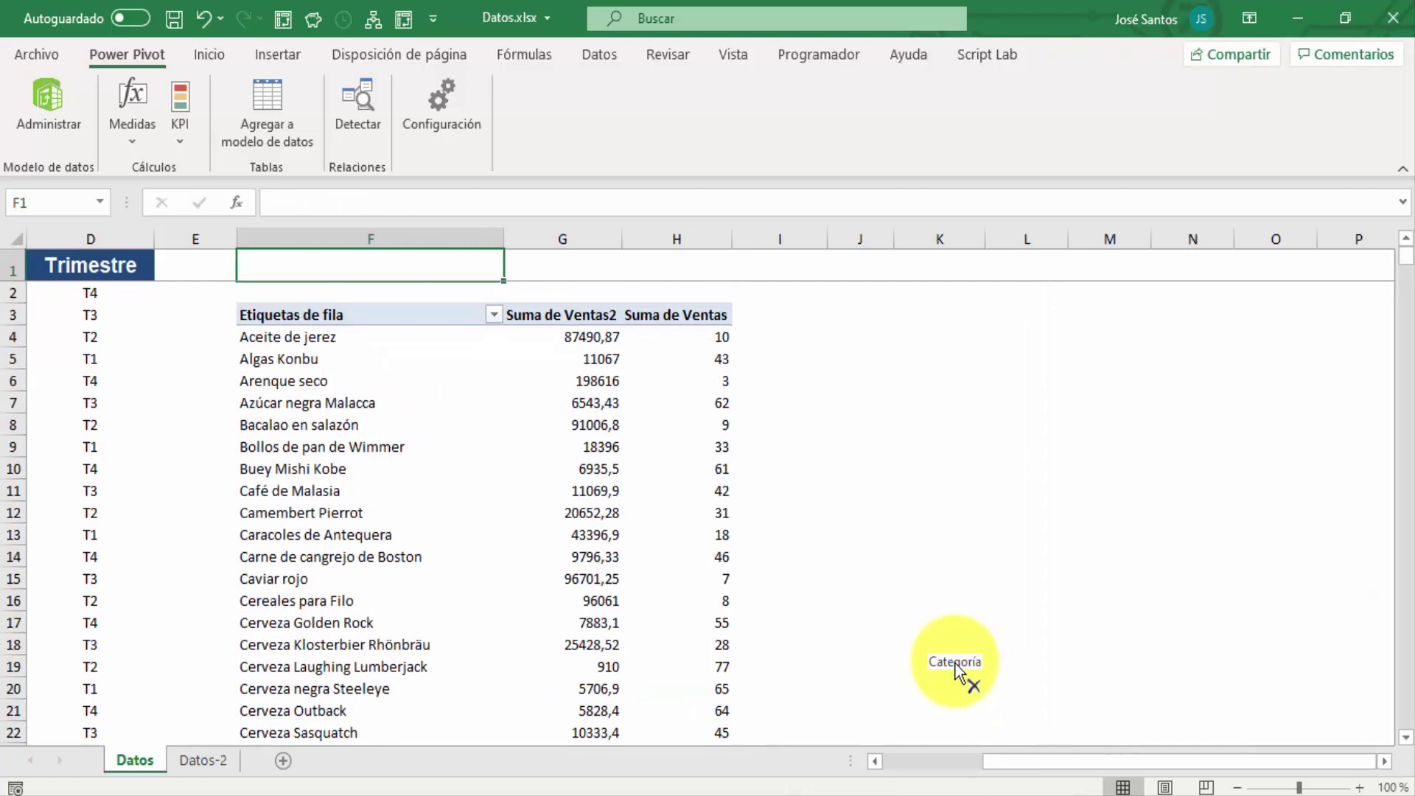
left_click(714, 356)
key("Left")
key("Left")
key("Left")
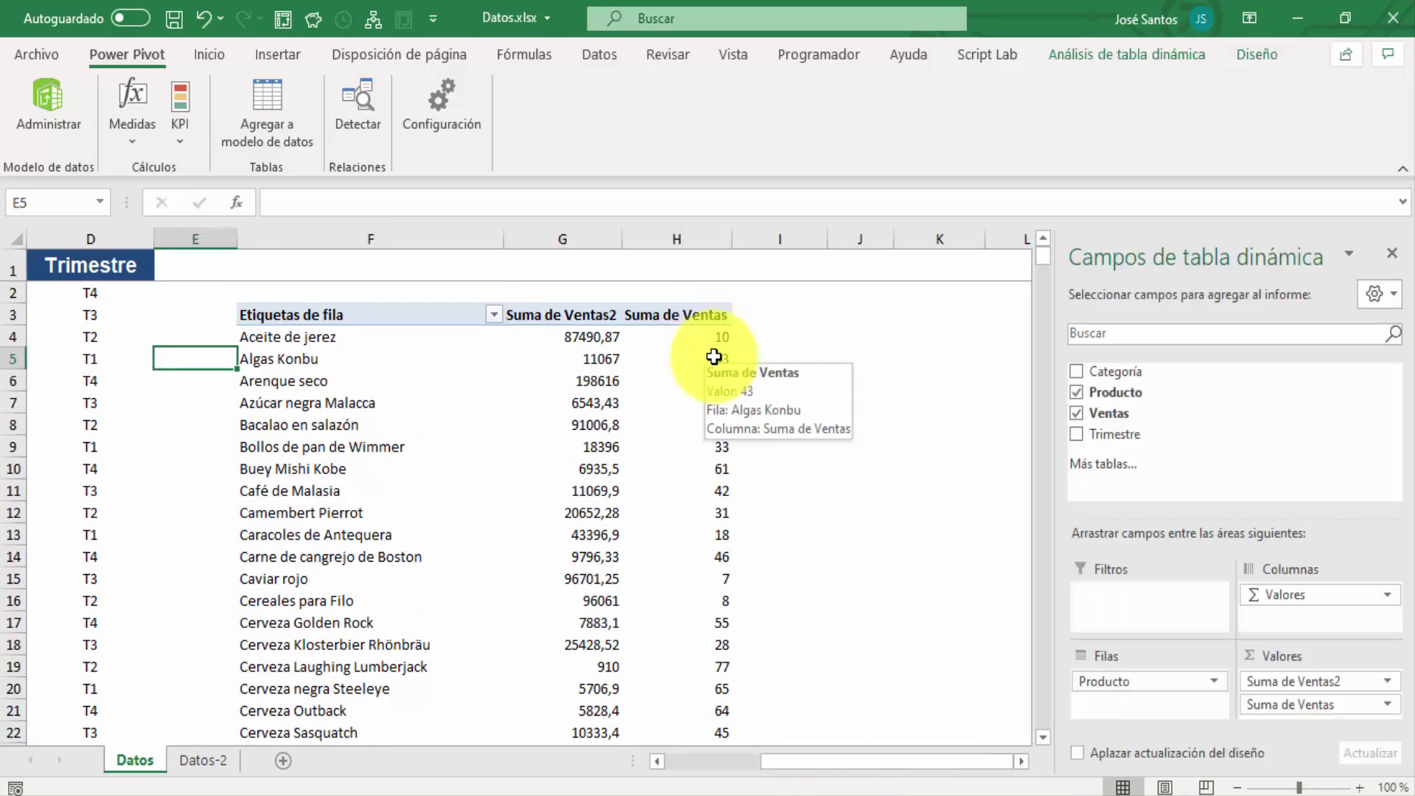
- Go down the product list to Carne de cangrejo de Boston, comparing each product's sales with its overall rank
key("Down")
key("Down")
key("Down")
key("Down")
key("Right")
key("Right")
key("Right")
key("Right")
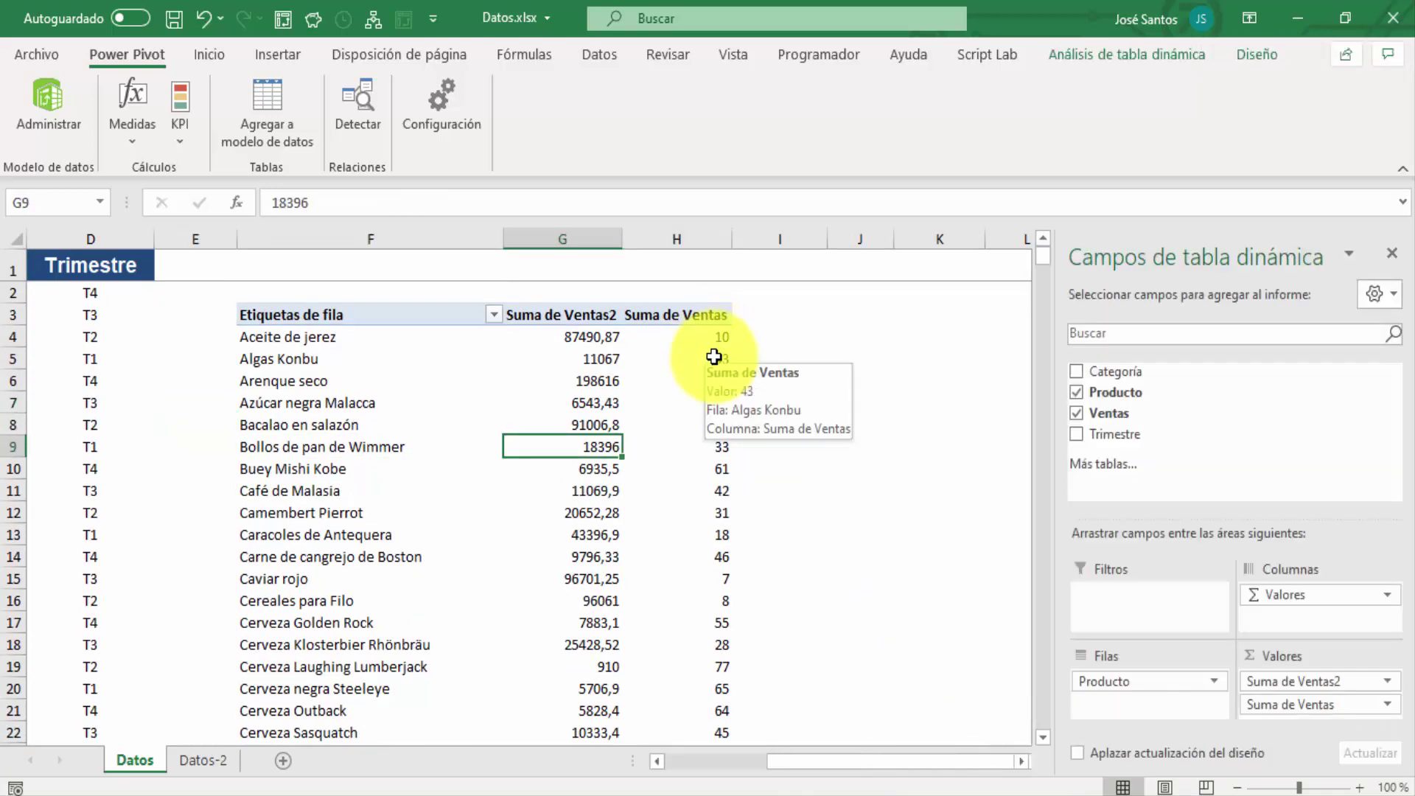
key("Left")
key("Down")
key("Down")
key("Down")
key("Down")
key("Down")
key("Down")
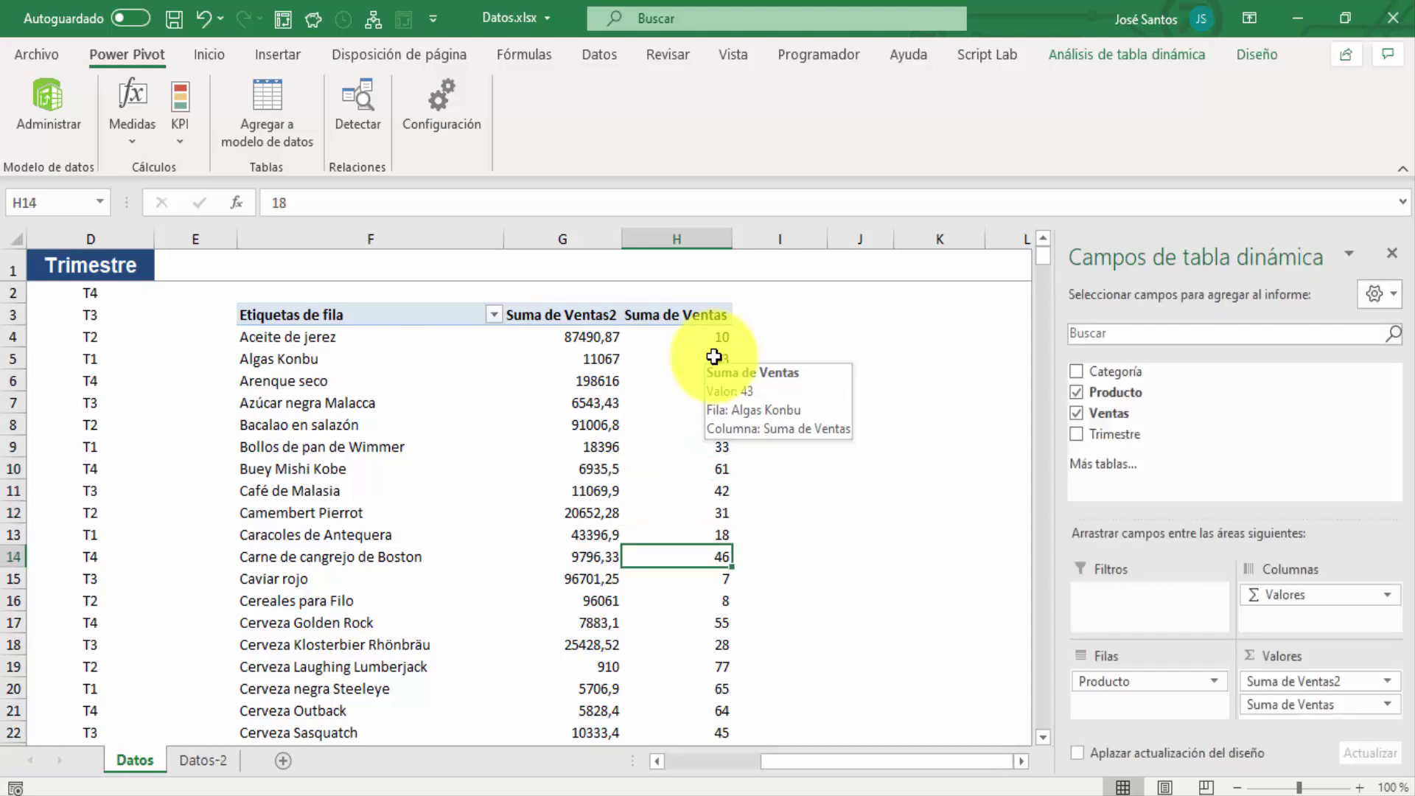
- Check the product ranks at the end of the list down to Total general and return to the Algas Konbu rank
key("ctrl+Down")
key("Down")
key("Down")
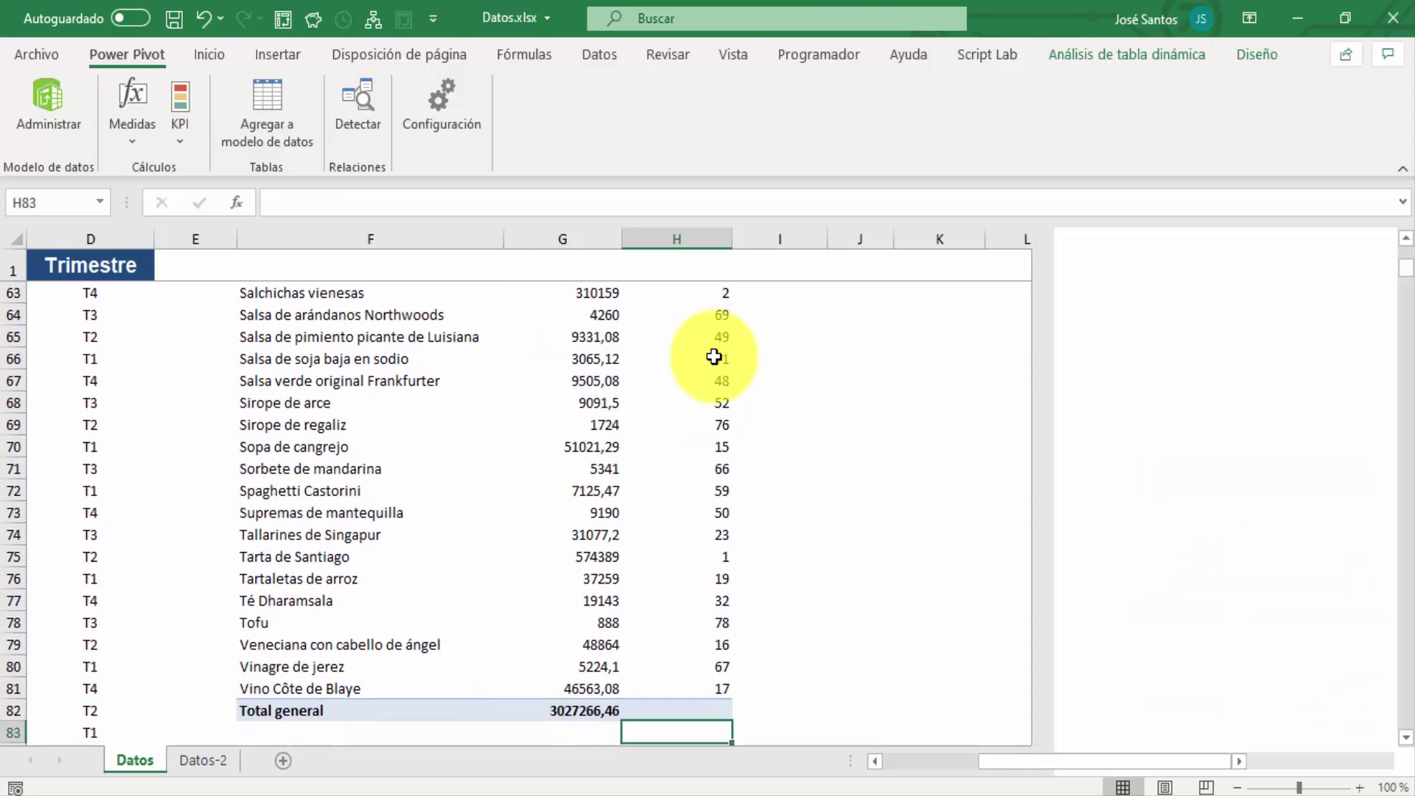
key("Up")
key("Up")
key("Up")
key("Up")
key("Up")
key("ctrl+Up")
key("Up")
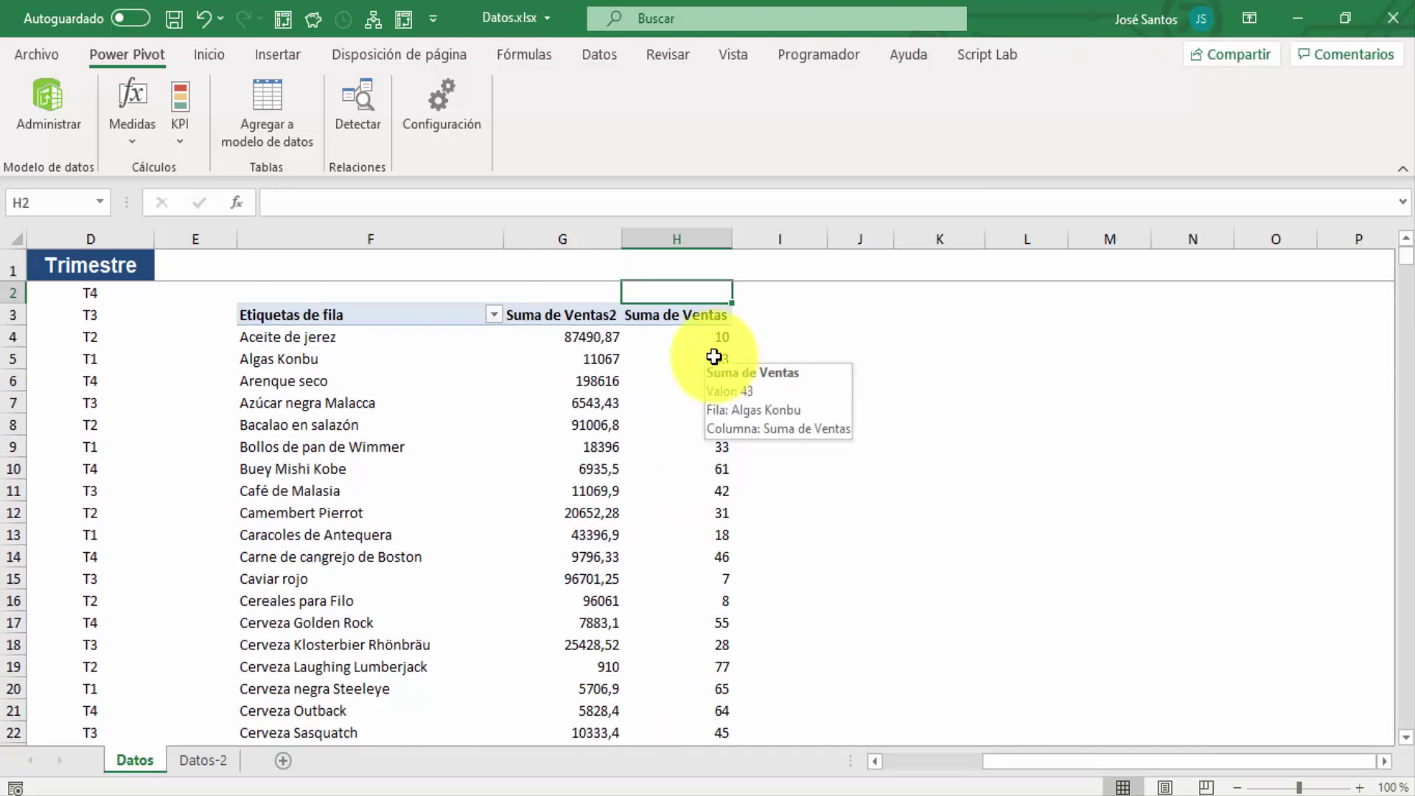
key("Down")
key("Down")
key("Down")
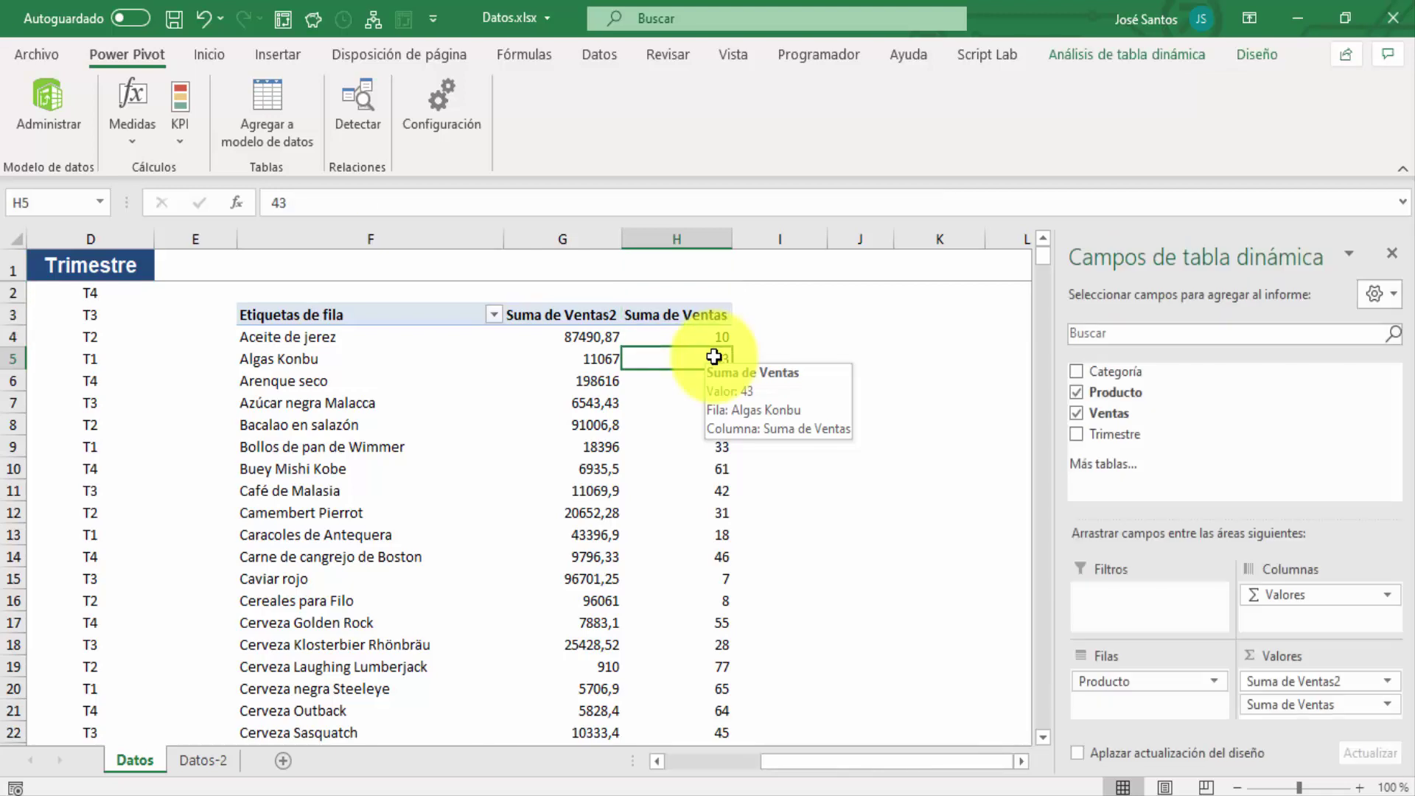
- Show the Suma de Ventas value field as "Índice" instead of a ranking
left_click(1298, 706)
left_click(1262, 682)
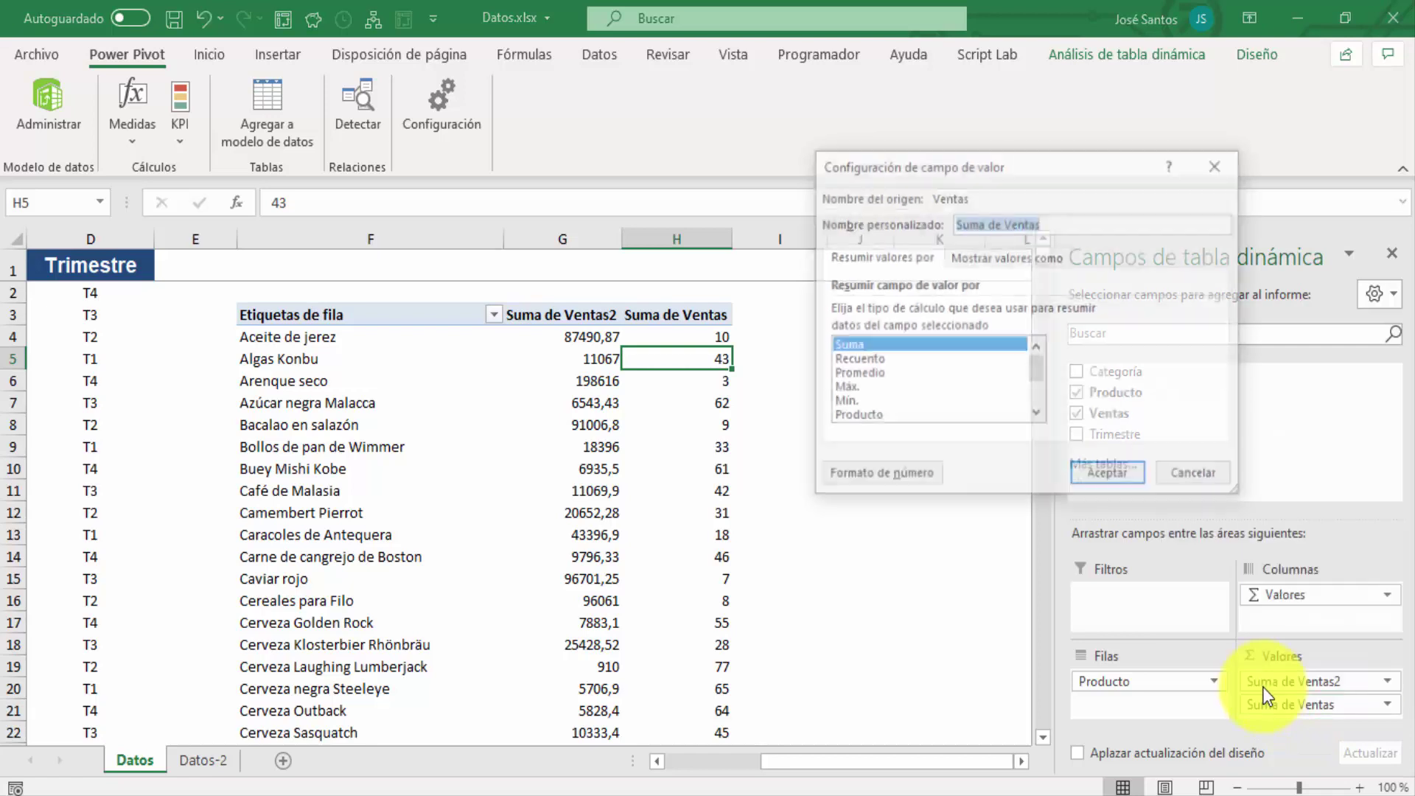
left_click(1015, 259)
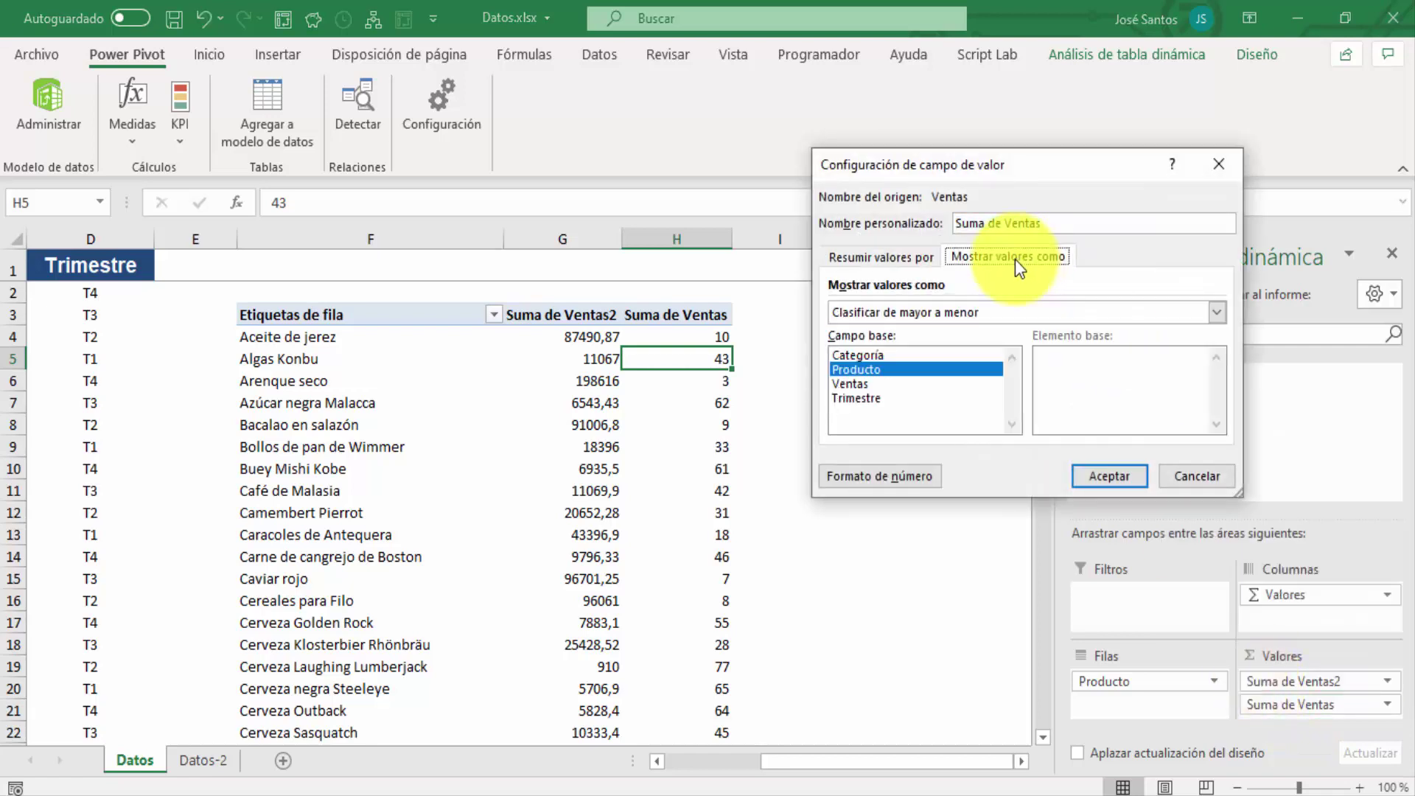
left_click(1217, 314)
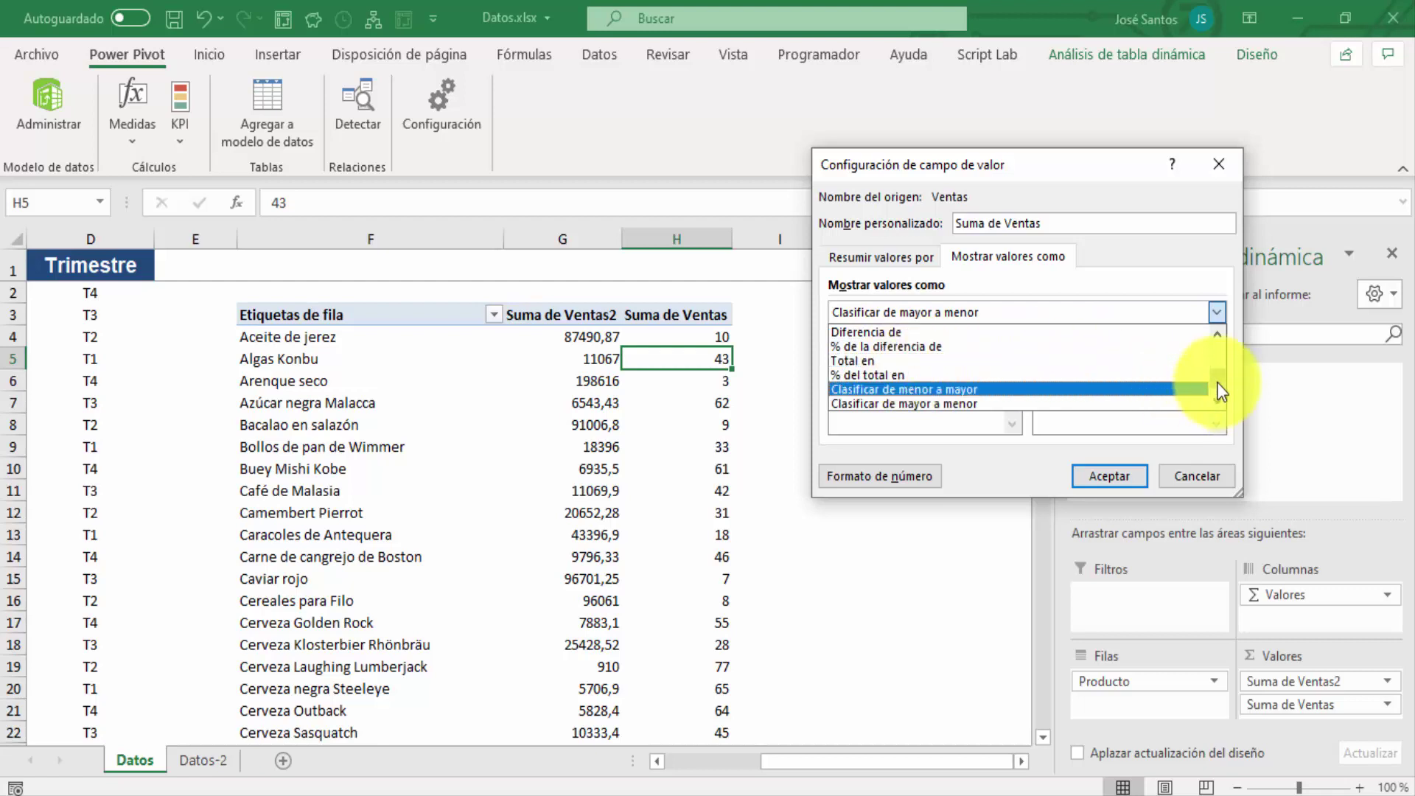
left_click_drag(1218, 374, 1209, 309)
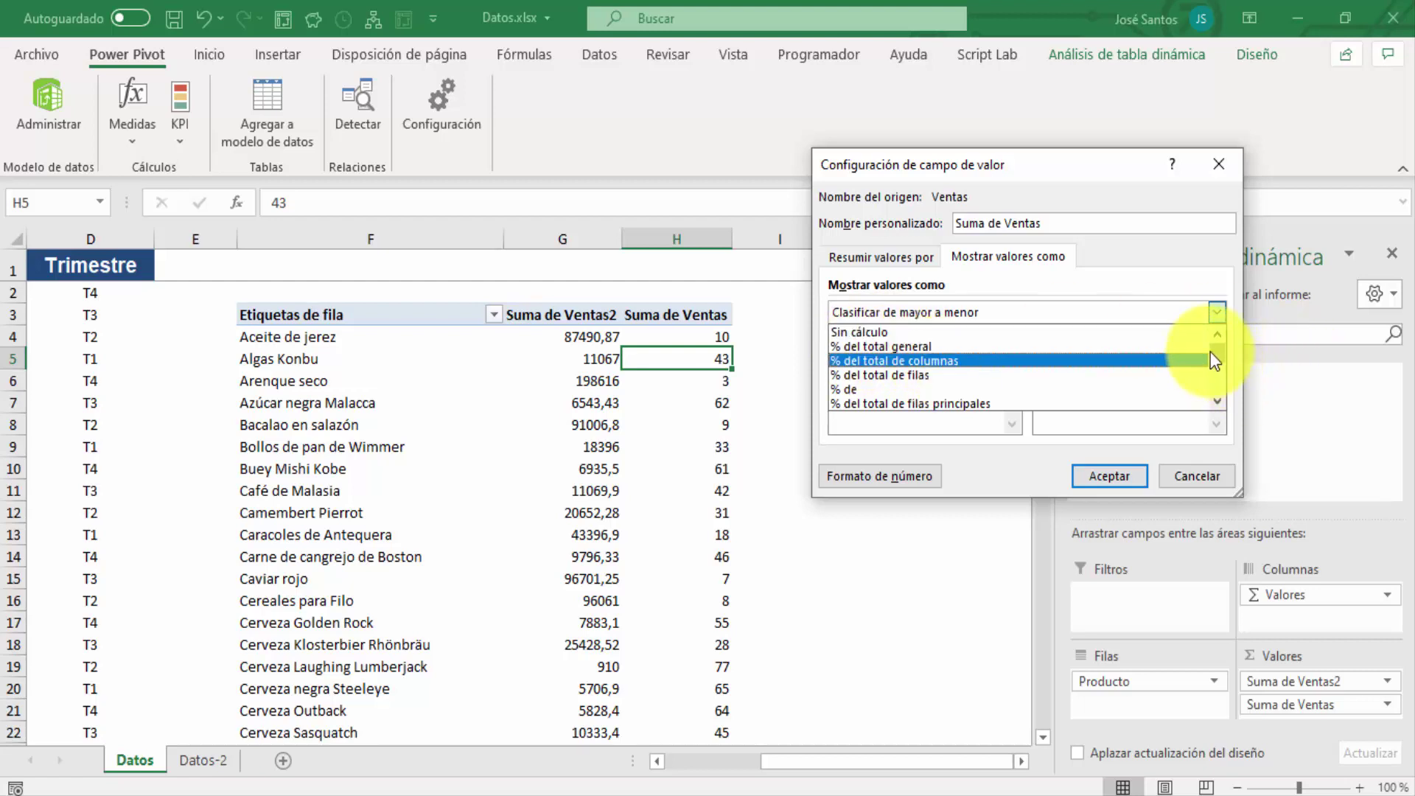
left_click_drag(1216, 352, 1222, 399)
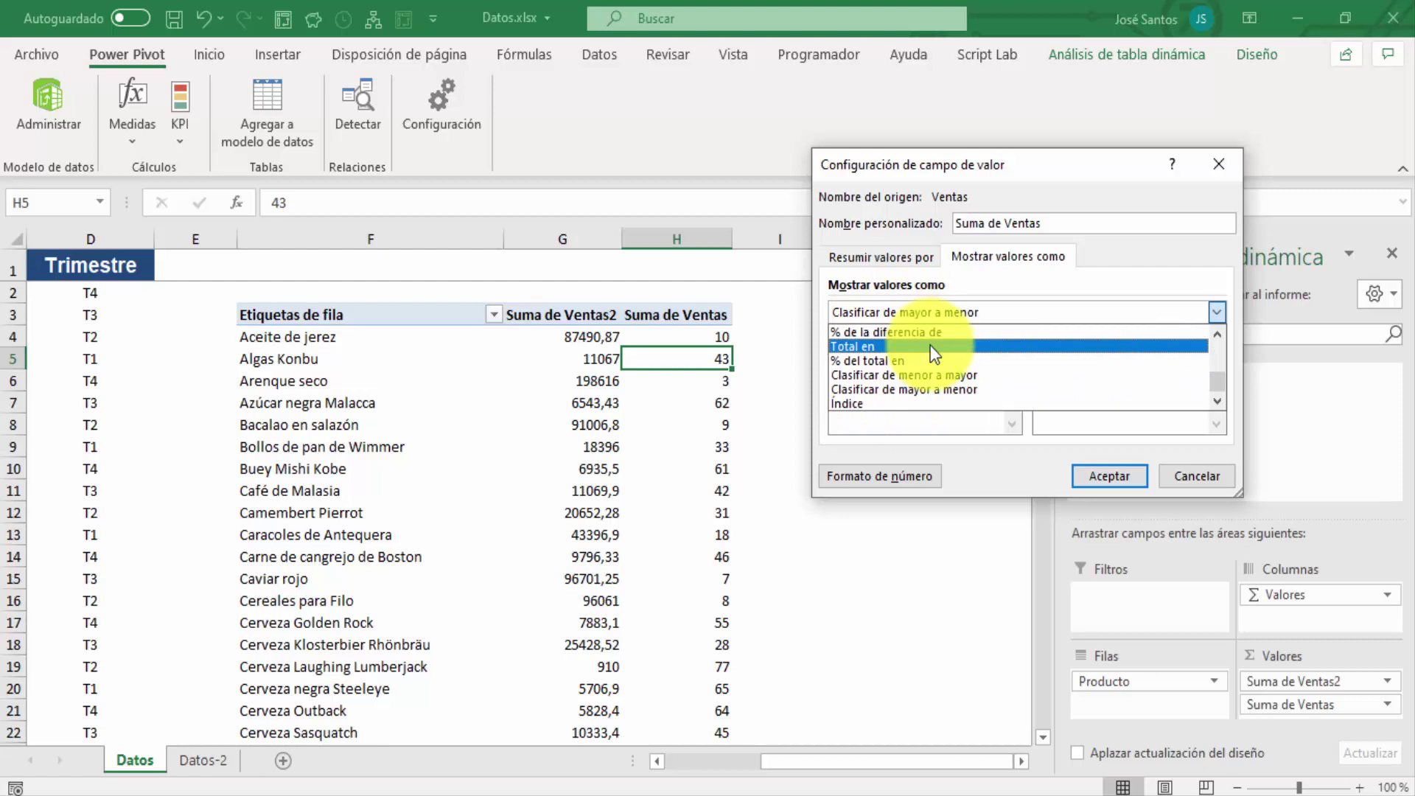
left_click(860, 406)
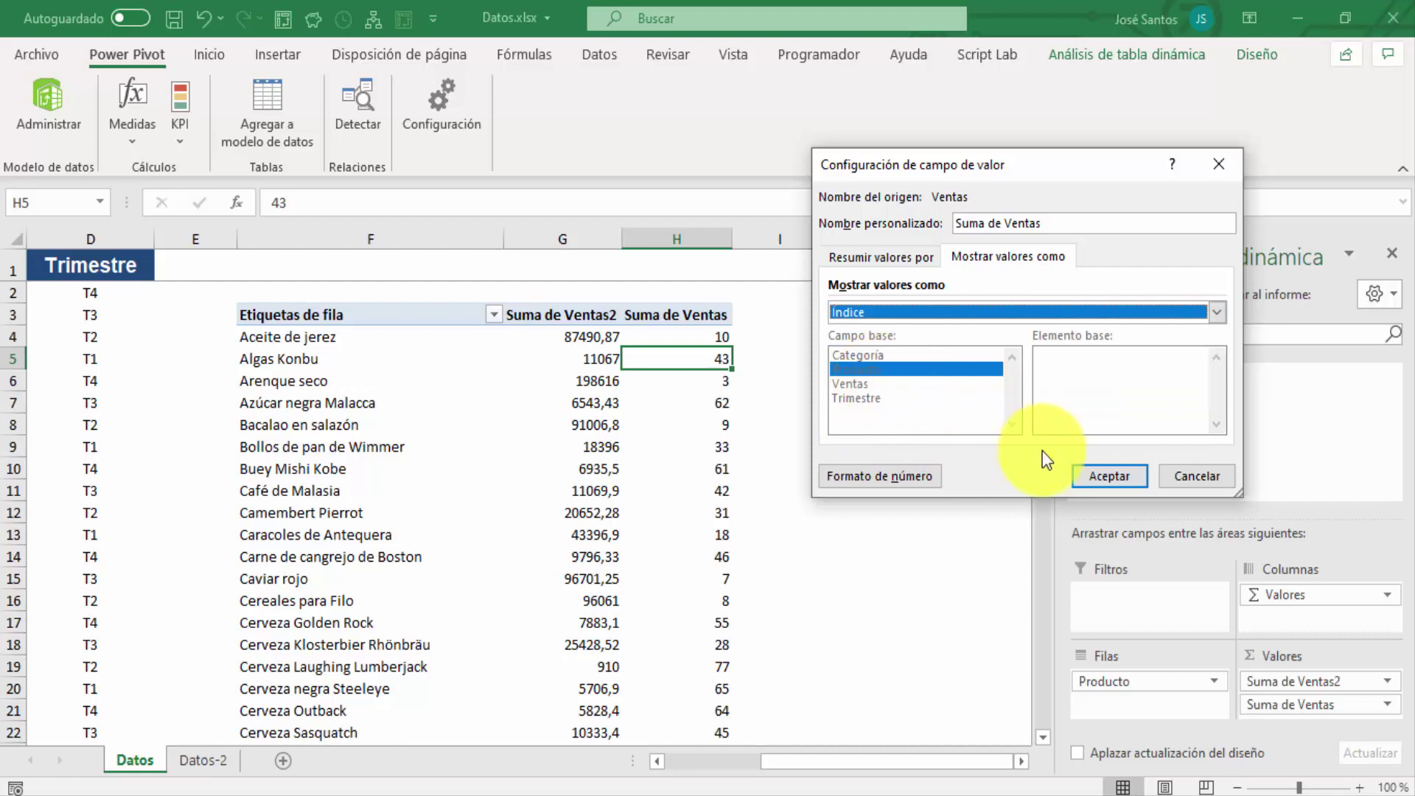
left_click(1103, 477)
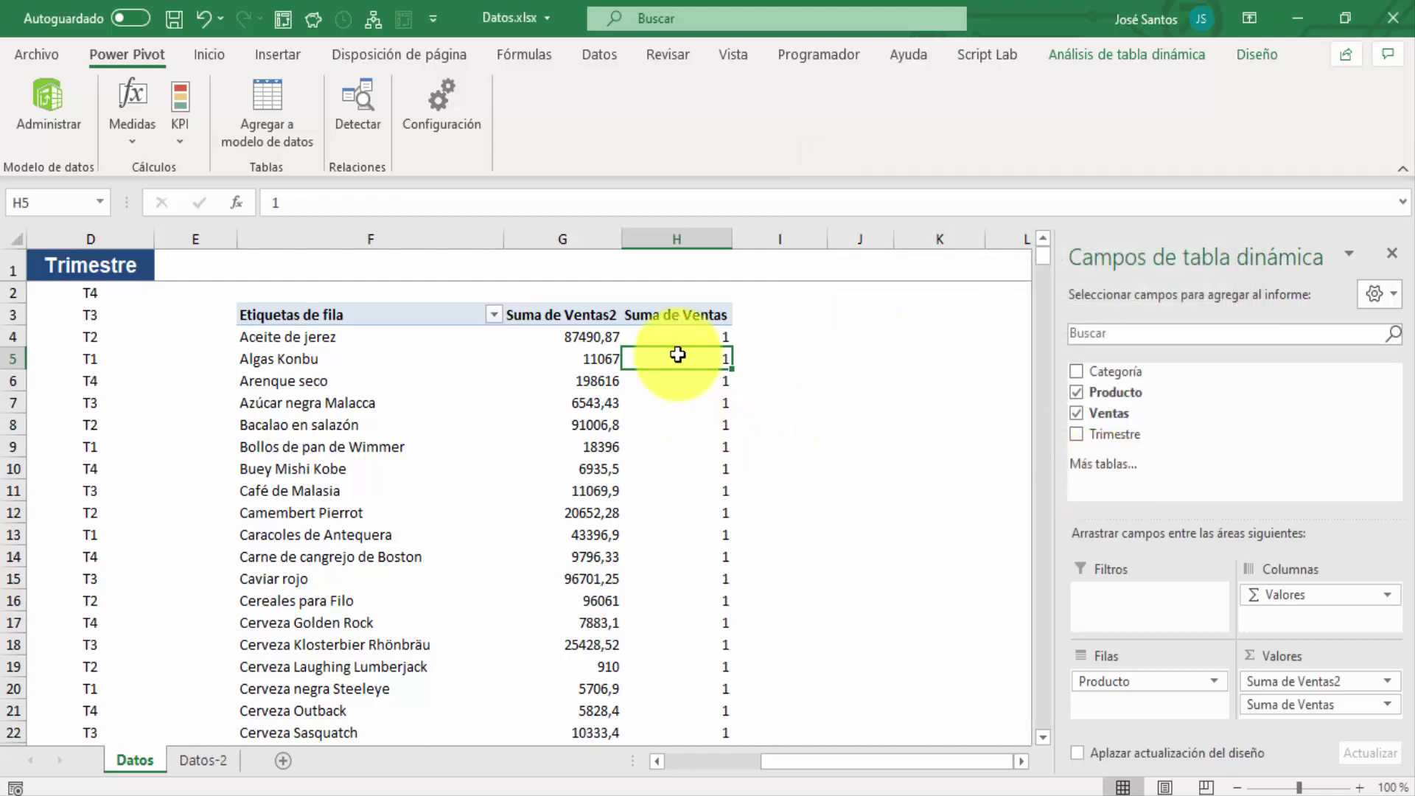
- Add Categoría to the pivot table rows above Producto
mouse_move(704, 400)
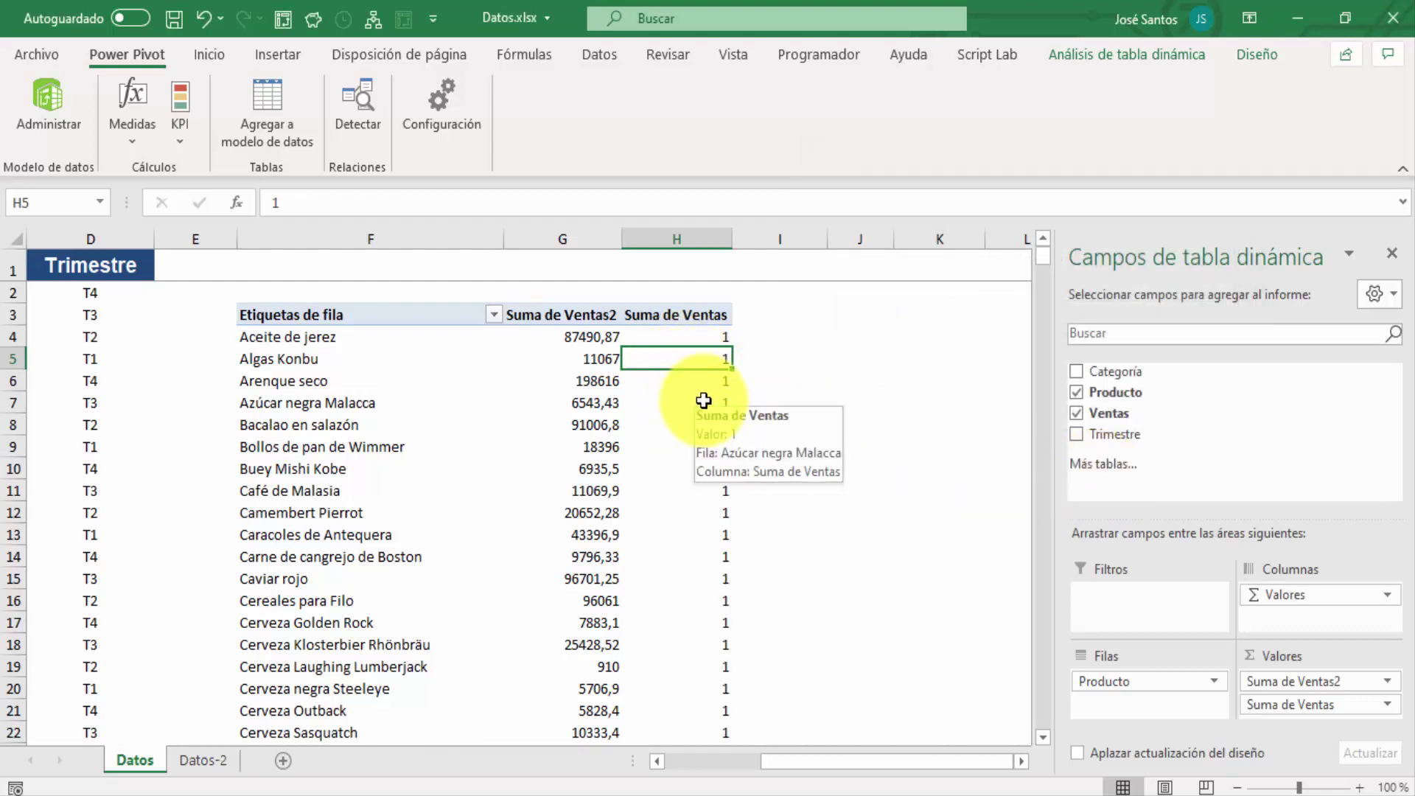
mouse_move(700, 341)
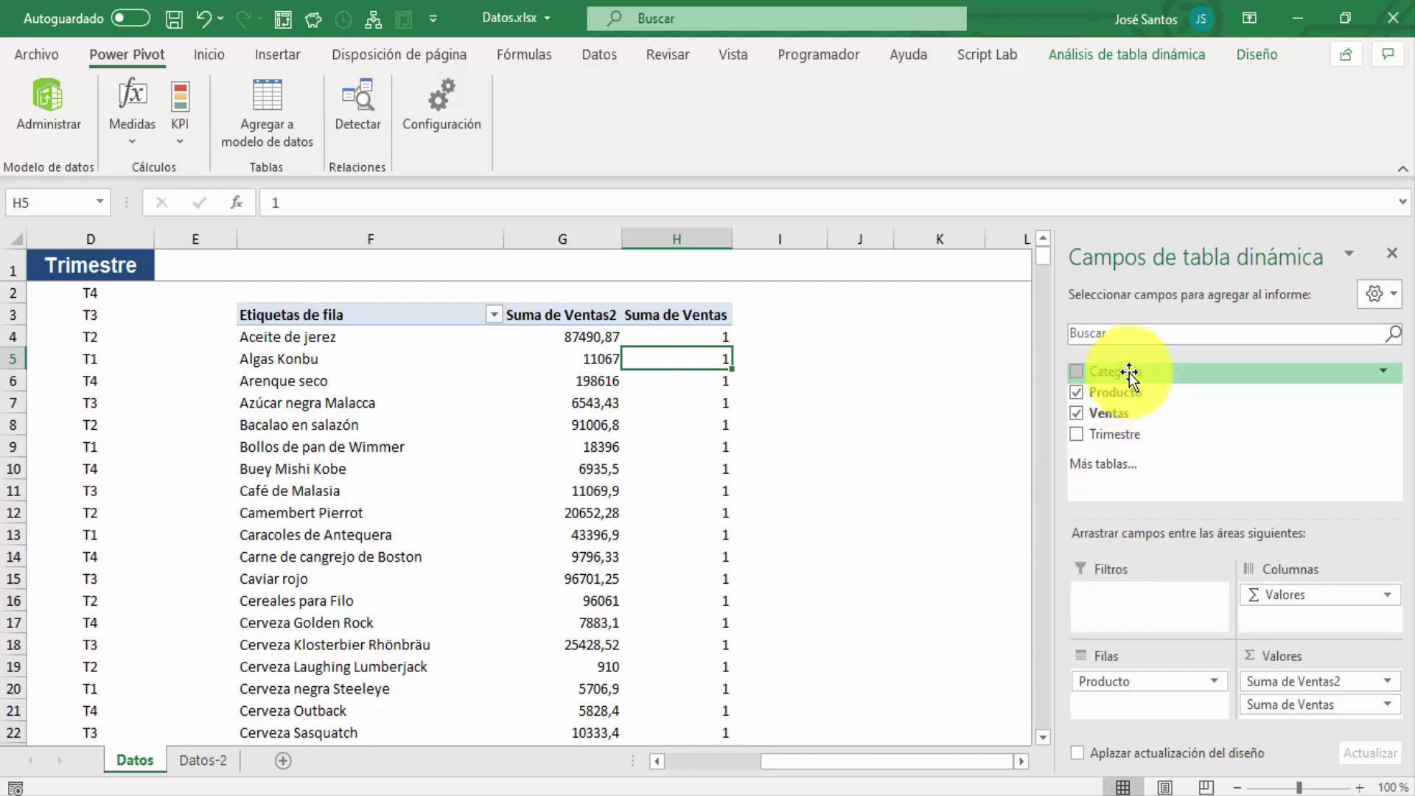
left_click_drag(1128, 371, 1150, 677)
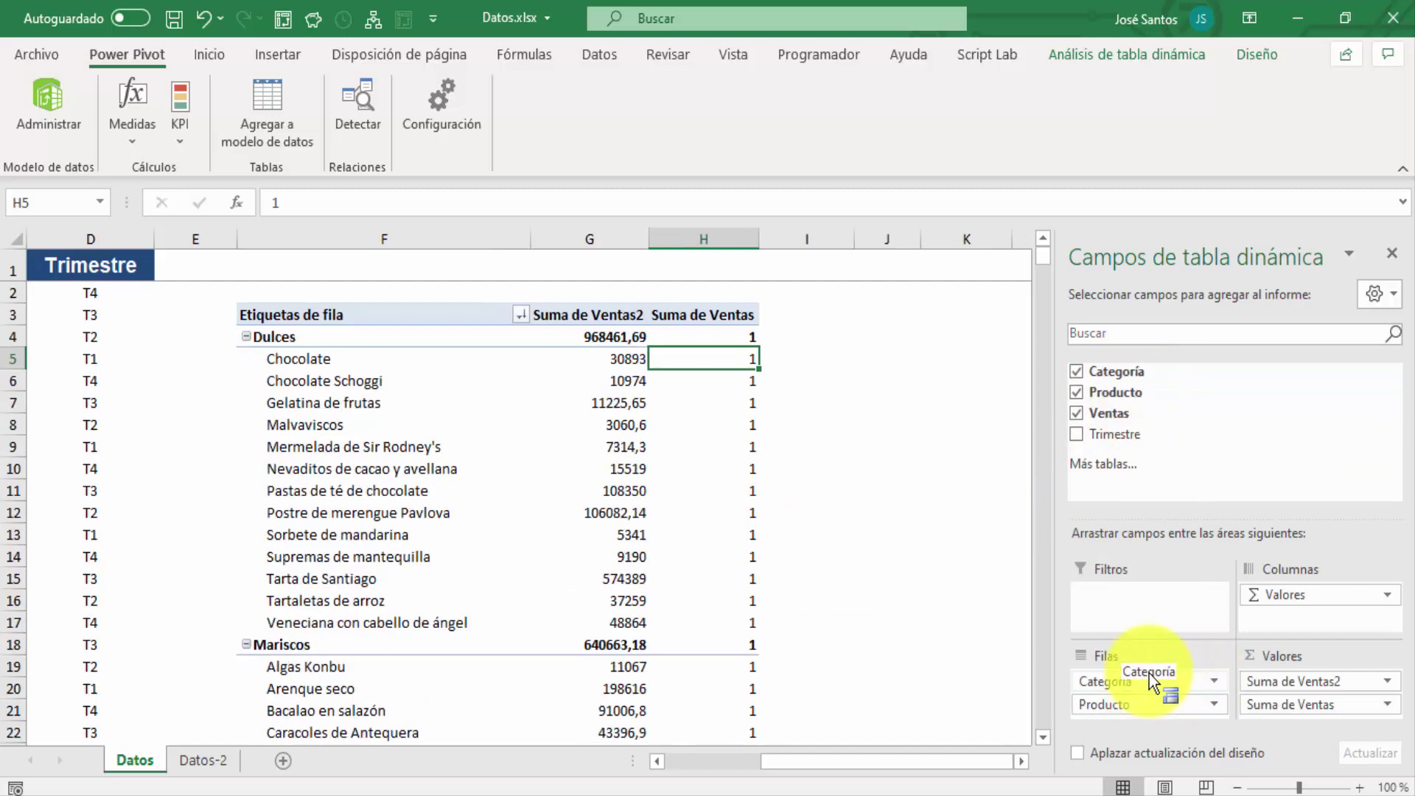
- Examine the Suma de Ventas index values down to Total general and for Chocolate, Gelatina de frutas and Malvaviscos within Dulces
left_click(738, 492)
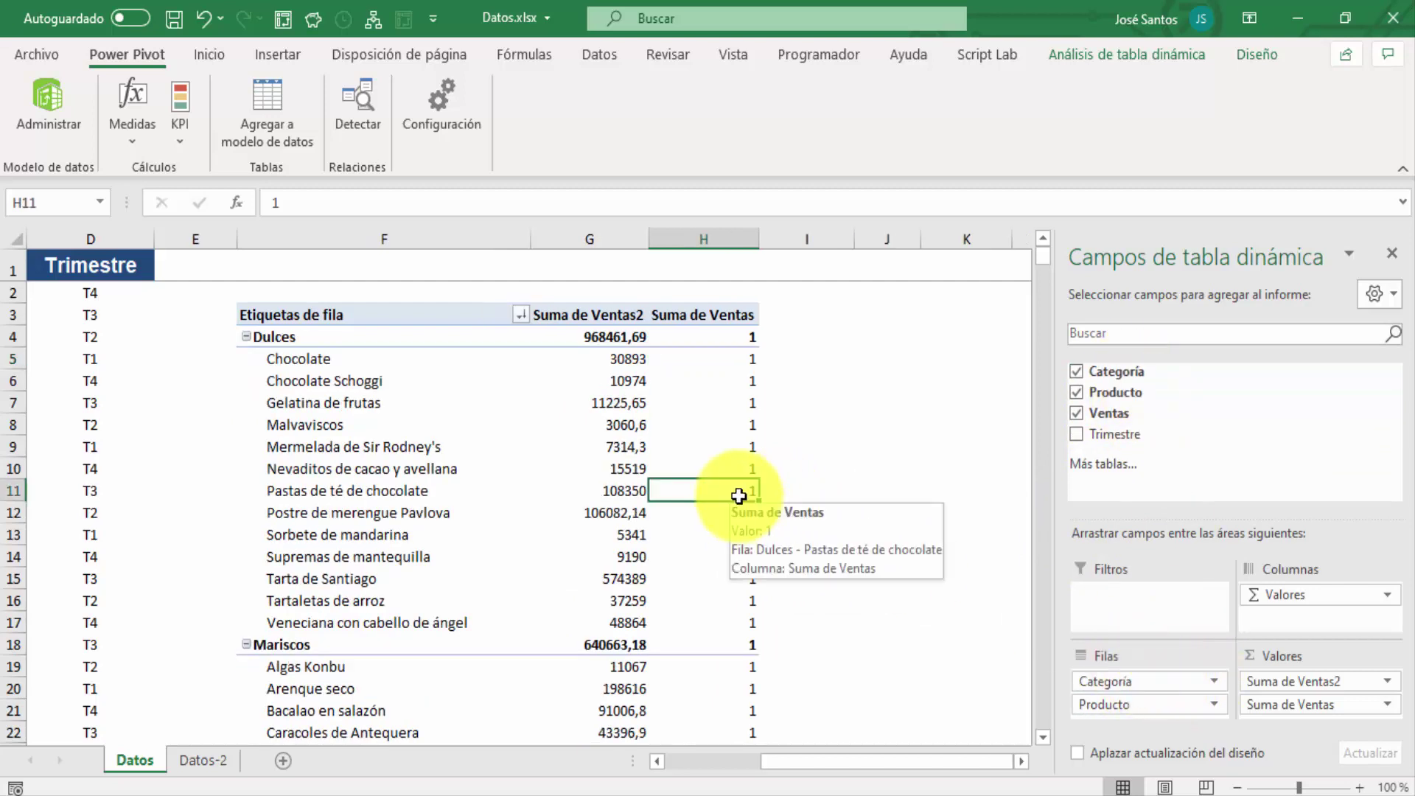
key("ctrl+Down")
key("Down")
key("Down")
key("Down")
key("Down")
key("Up")
key("Up")
key("Up")
key("Up")
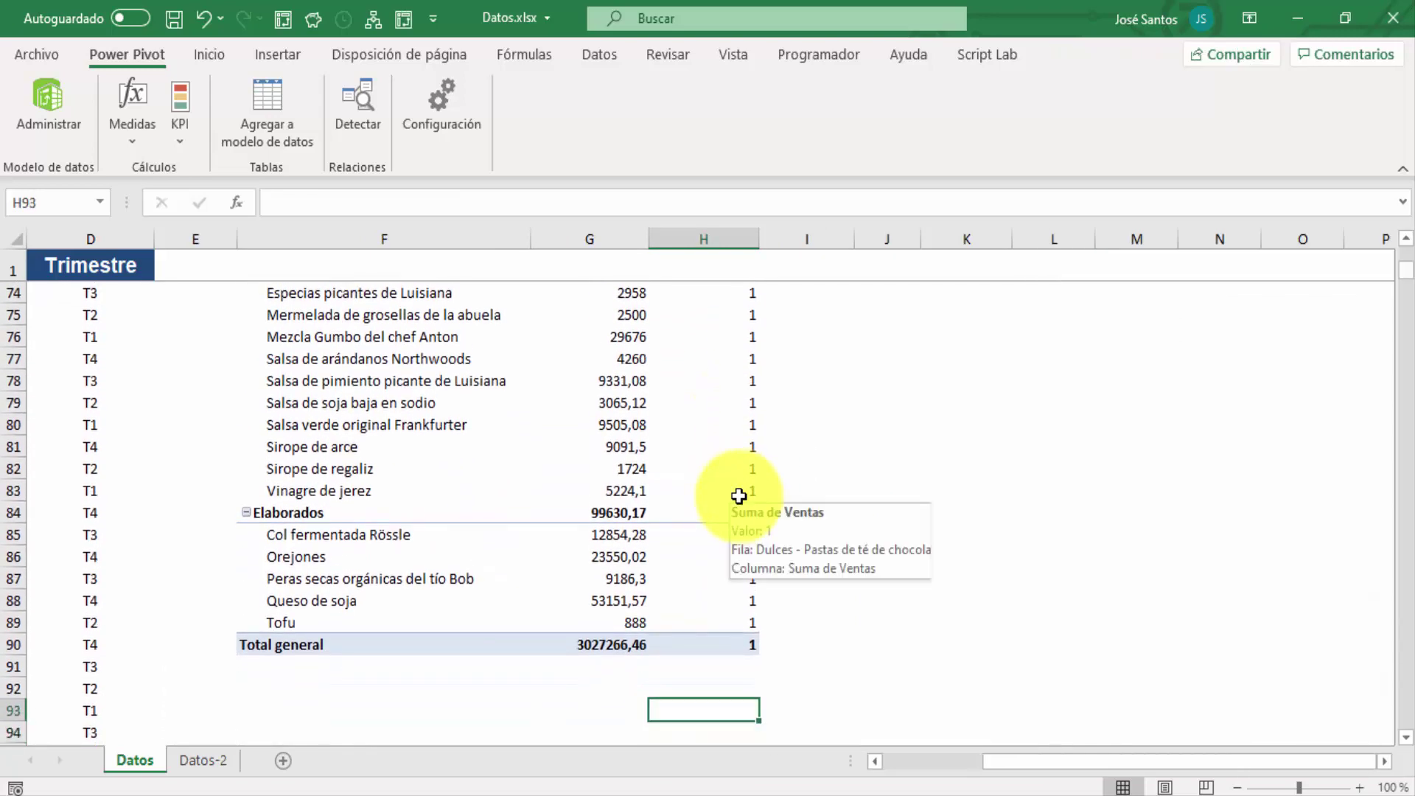
key("ctrl+Up")
key("ctrl+Up")
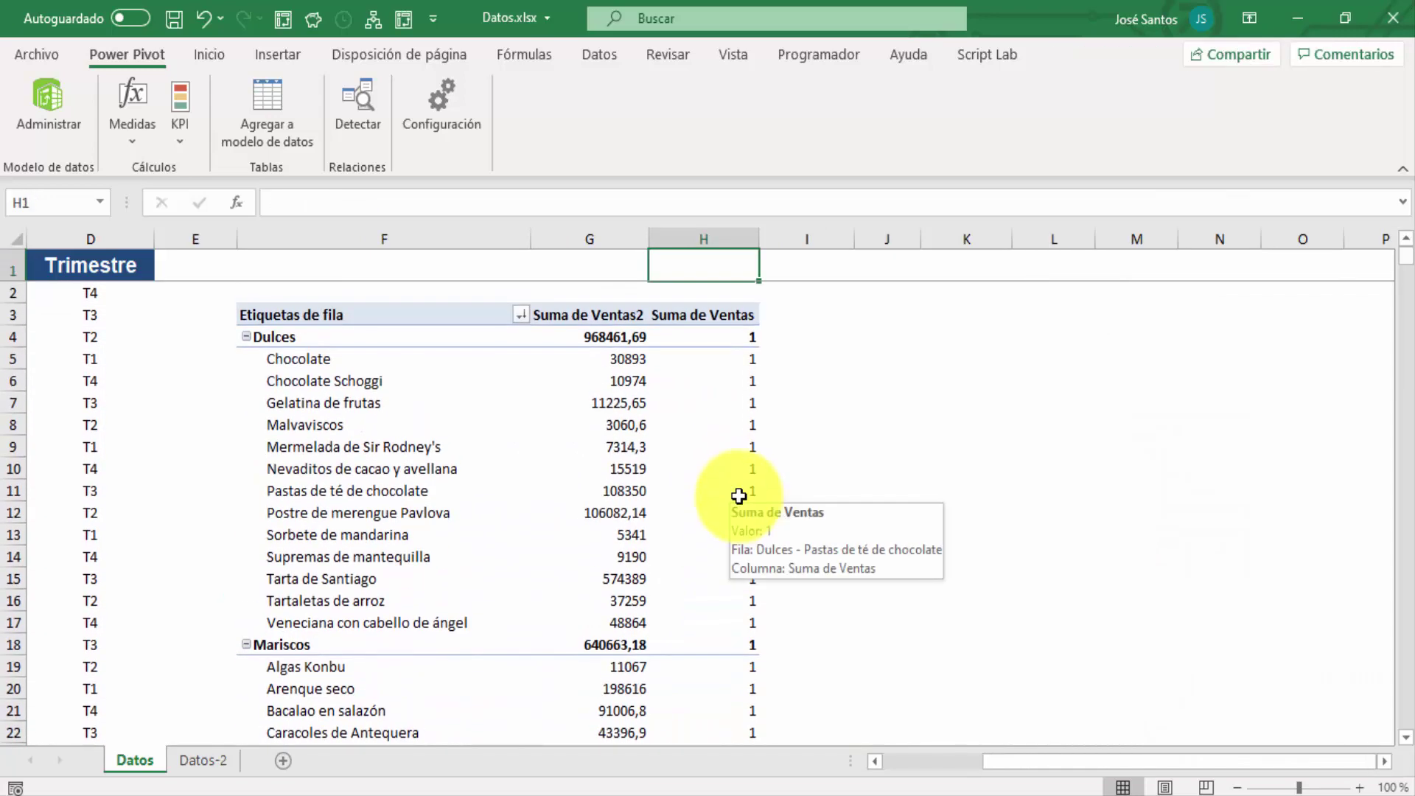
key("Down")
key("Down")
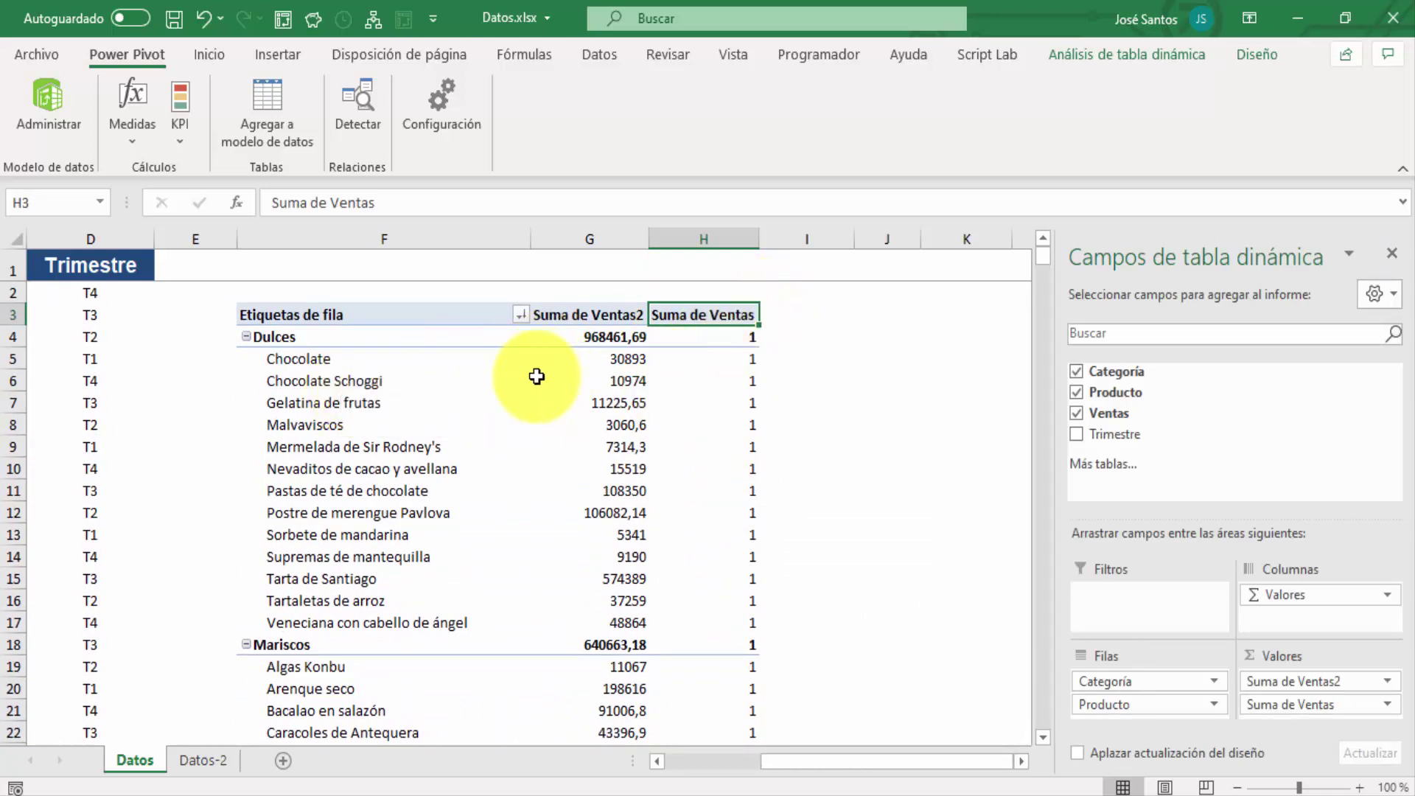
left_click(728, 359)
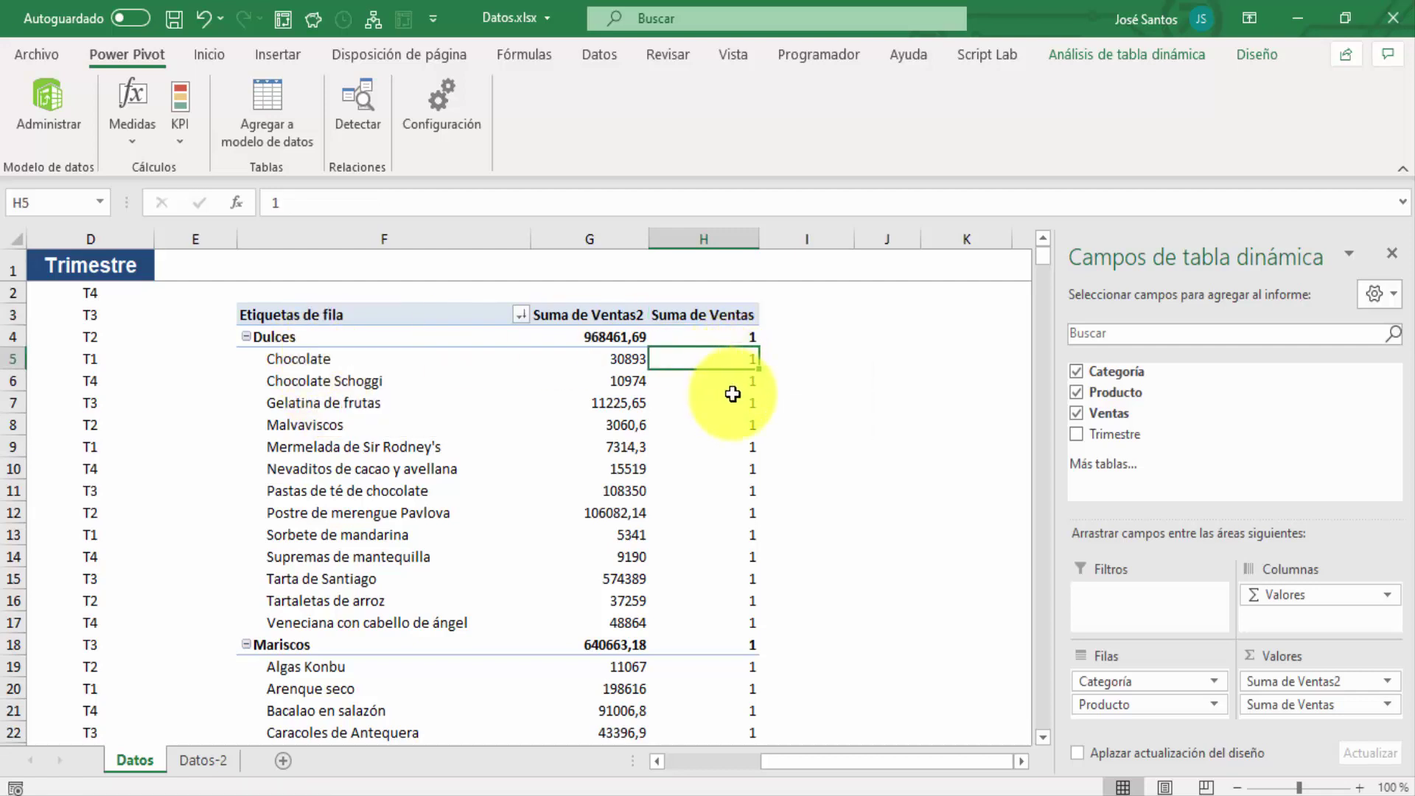
left_click(732, 402)
left_click(733, 425)
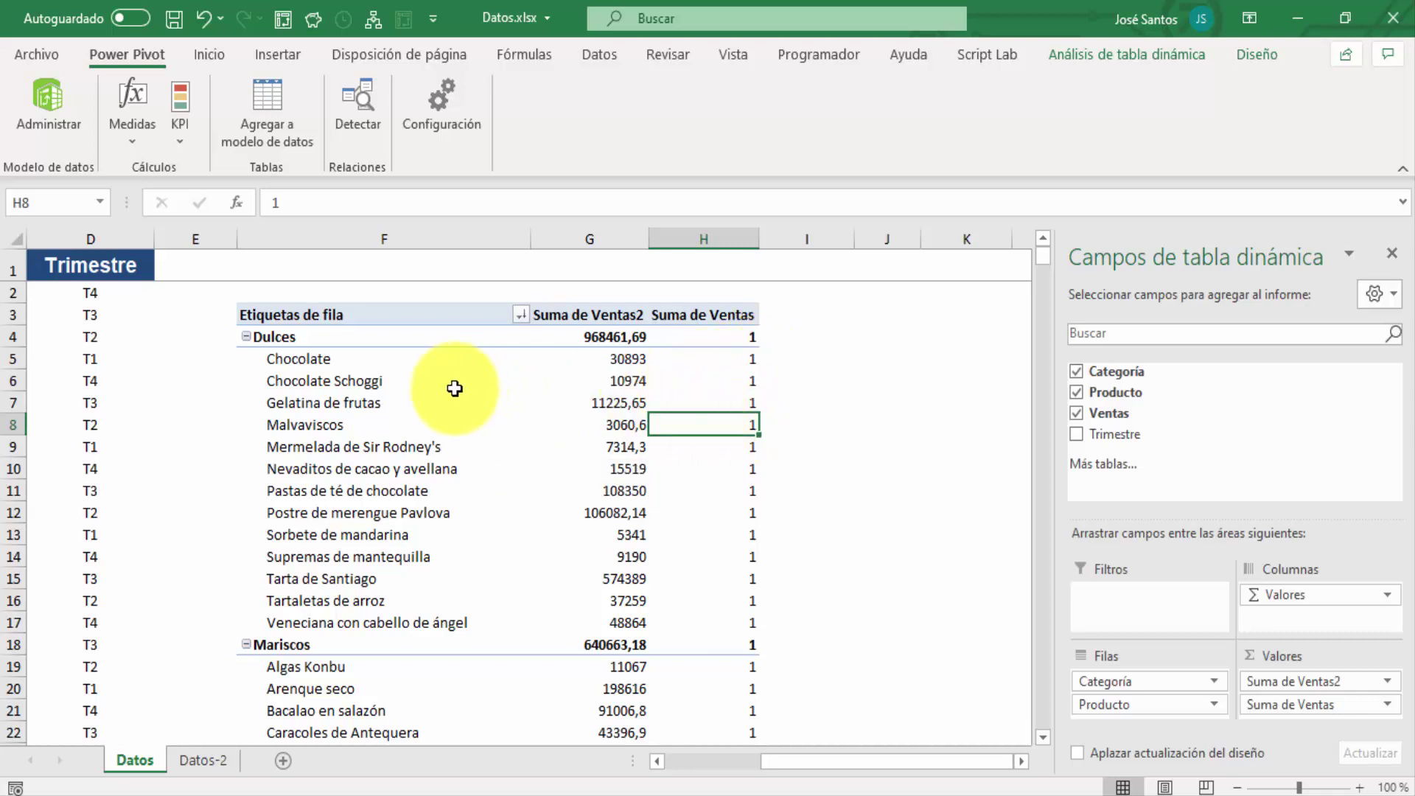
left_click(372, 411)
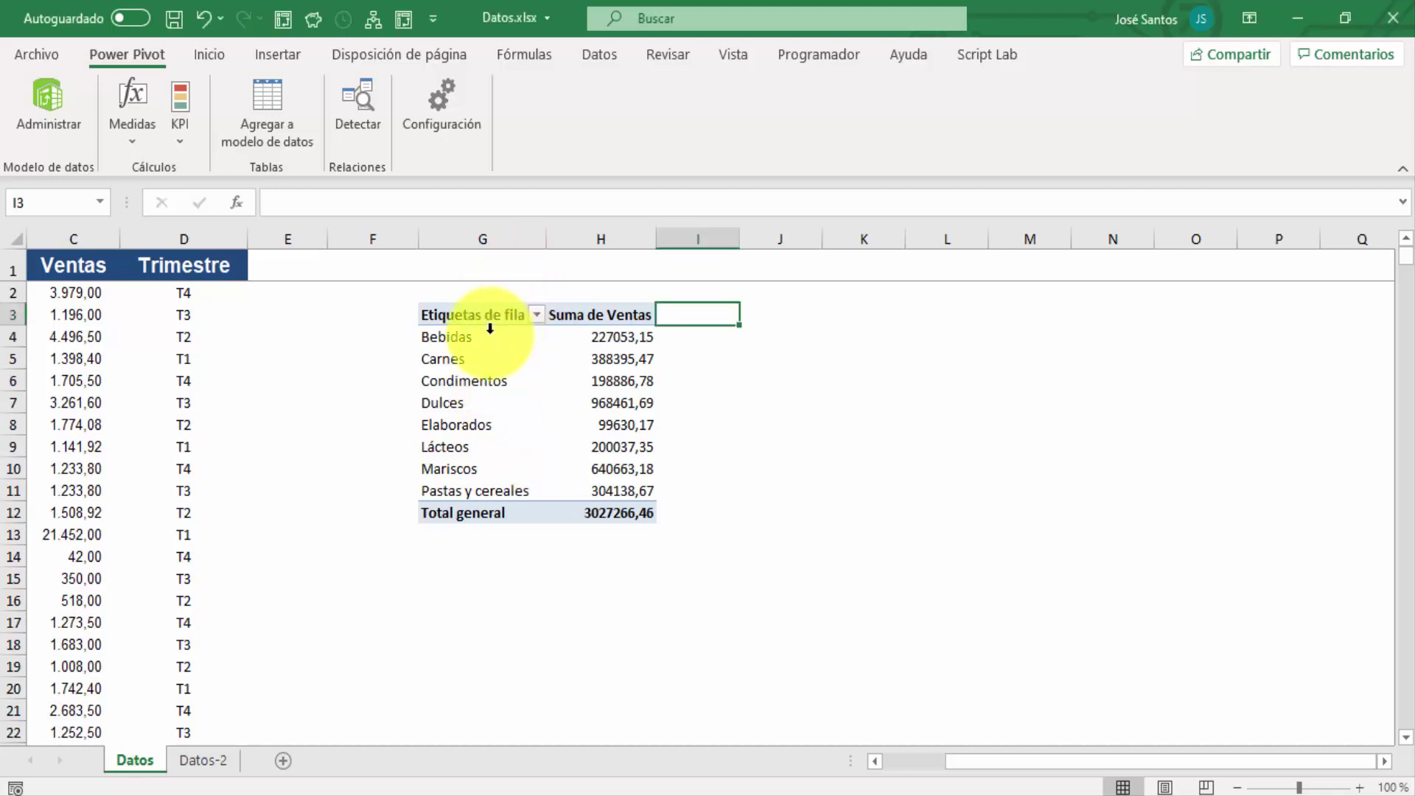
- Center the category labels from Bebidas to Pastas y cereales in the pivot table's row label column
left_click(472, 337)
left_click_drag(472, 337, 506, 491)
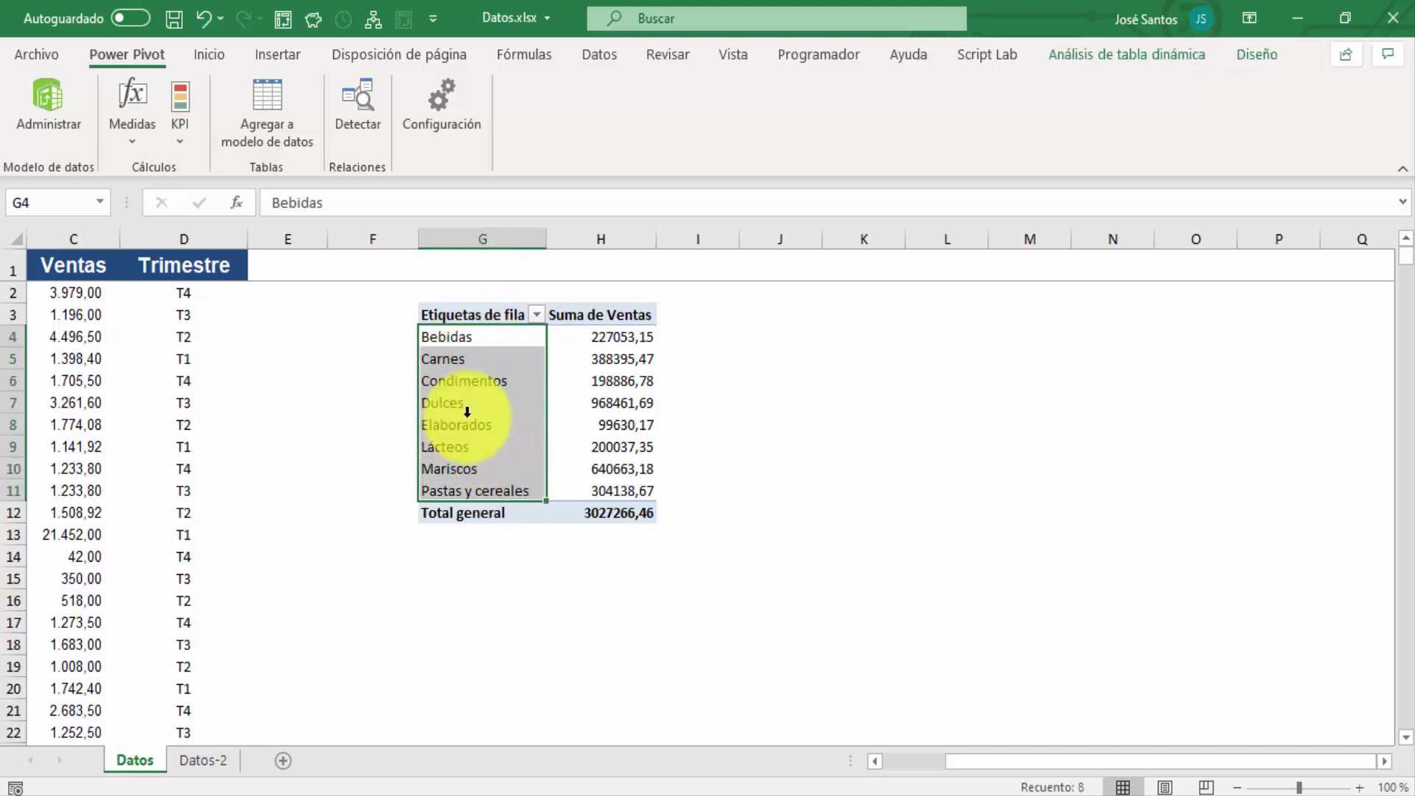
left_click(211, 51)
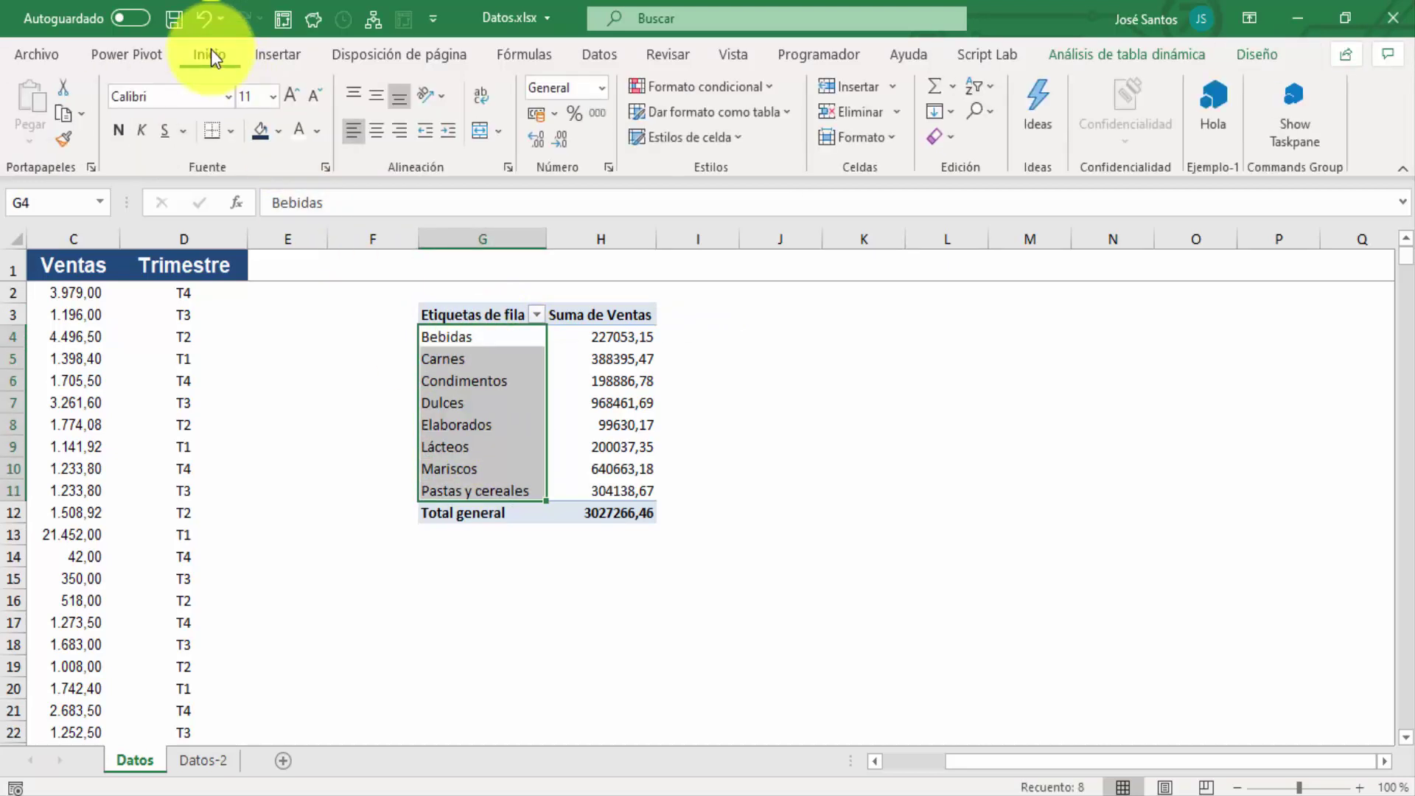
left_click(384, 131)
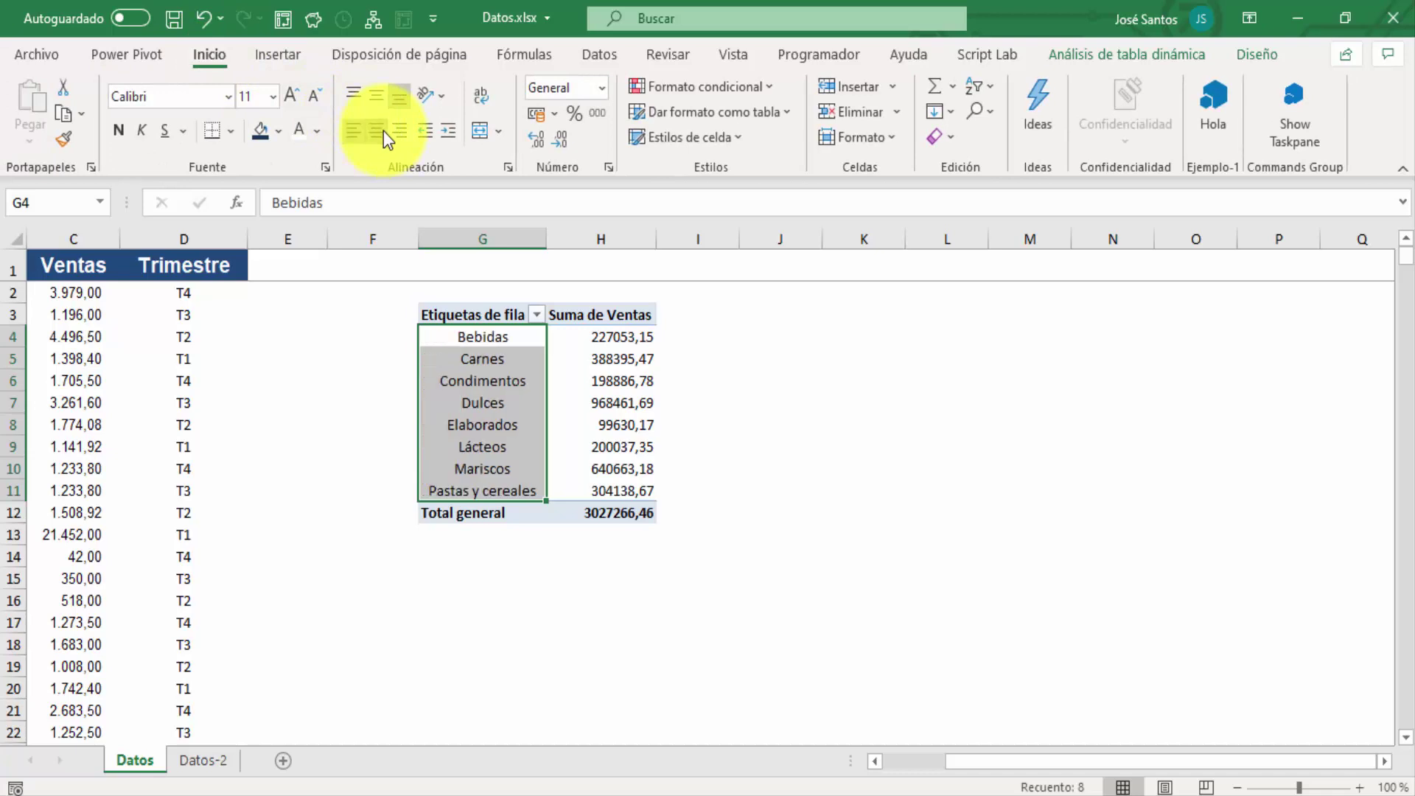
- Give the pivot table's category labels, Bebidas to Pastas y cereales, a light blue fill and a darker orange font
left_click(280, 133)
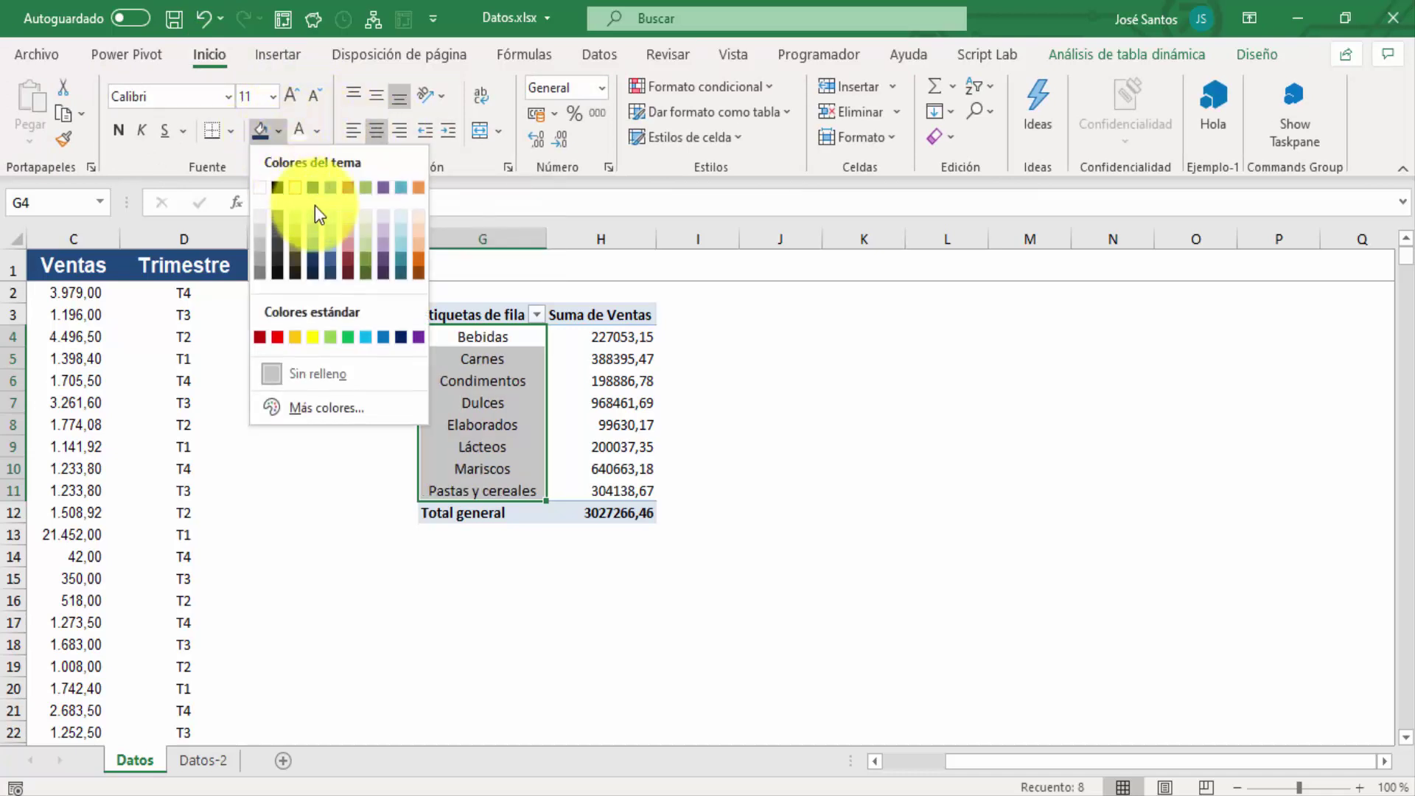
left_click(335, 213)
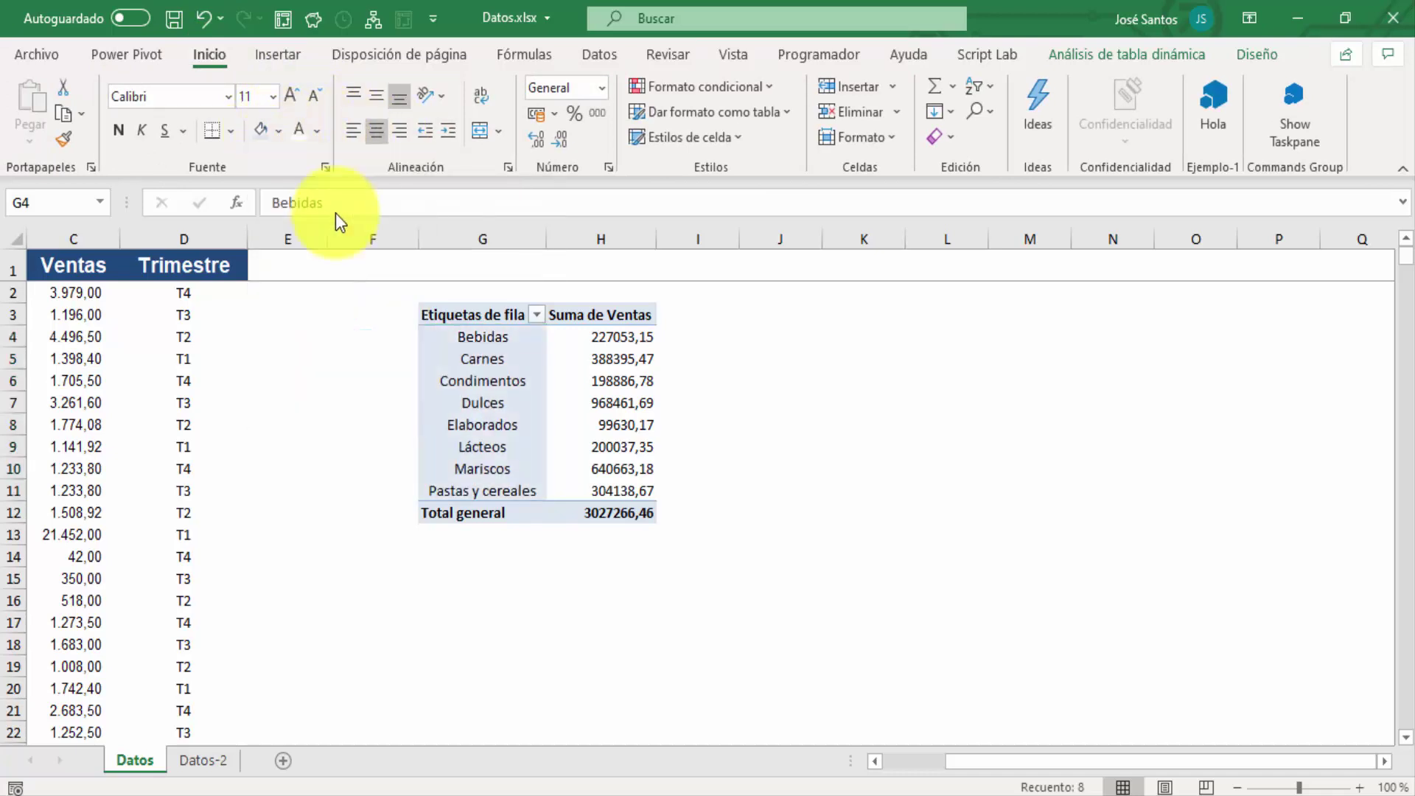
left_click(317, 133)
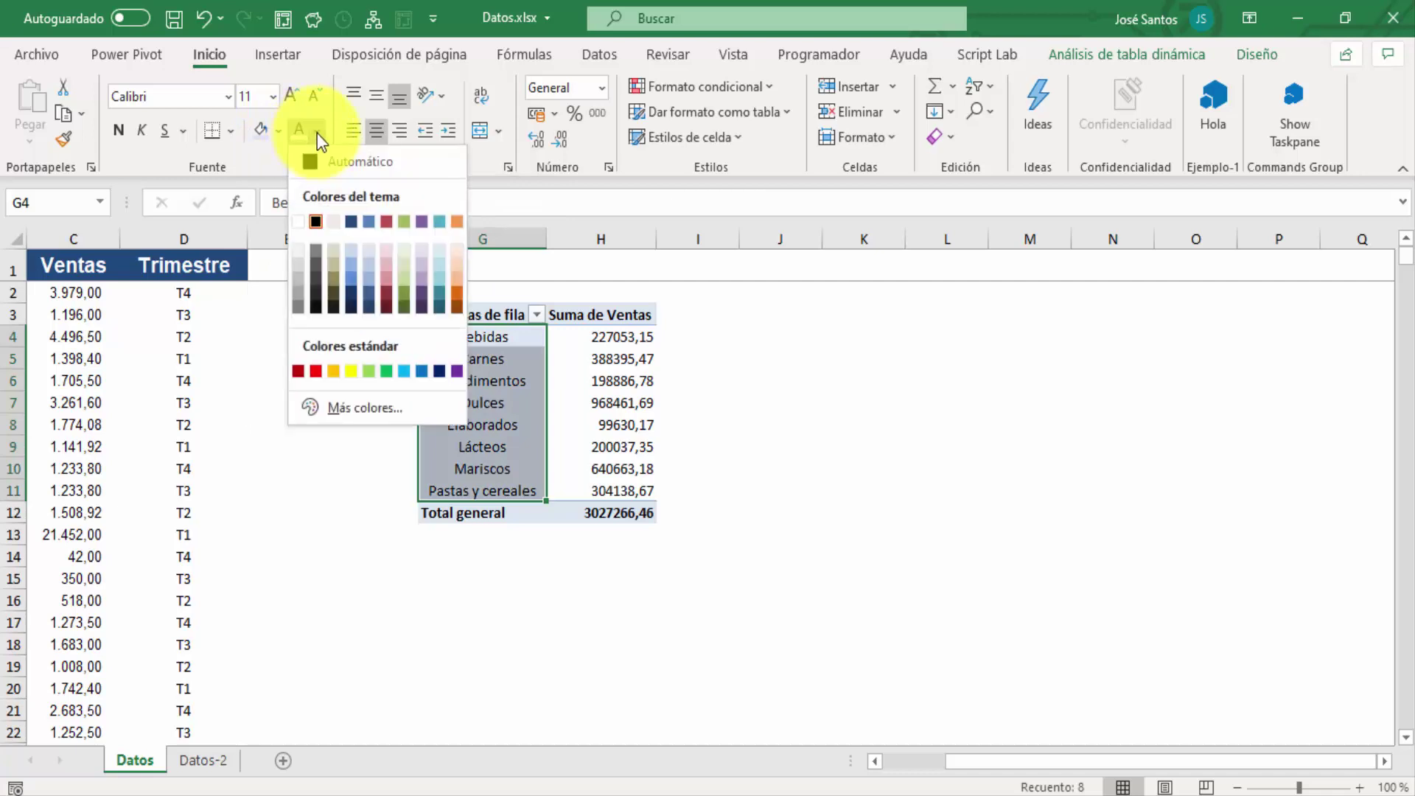
left_click(458, 295)
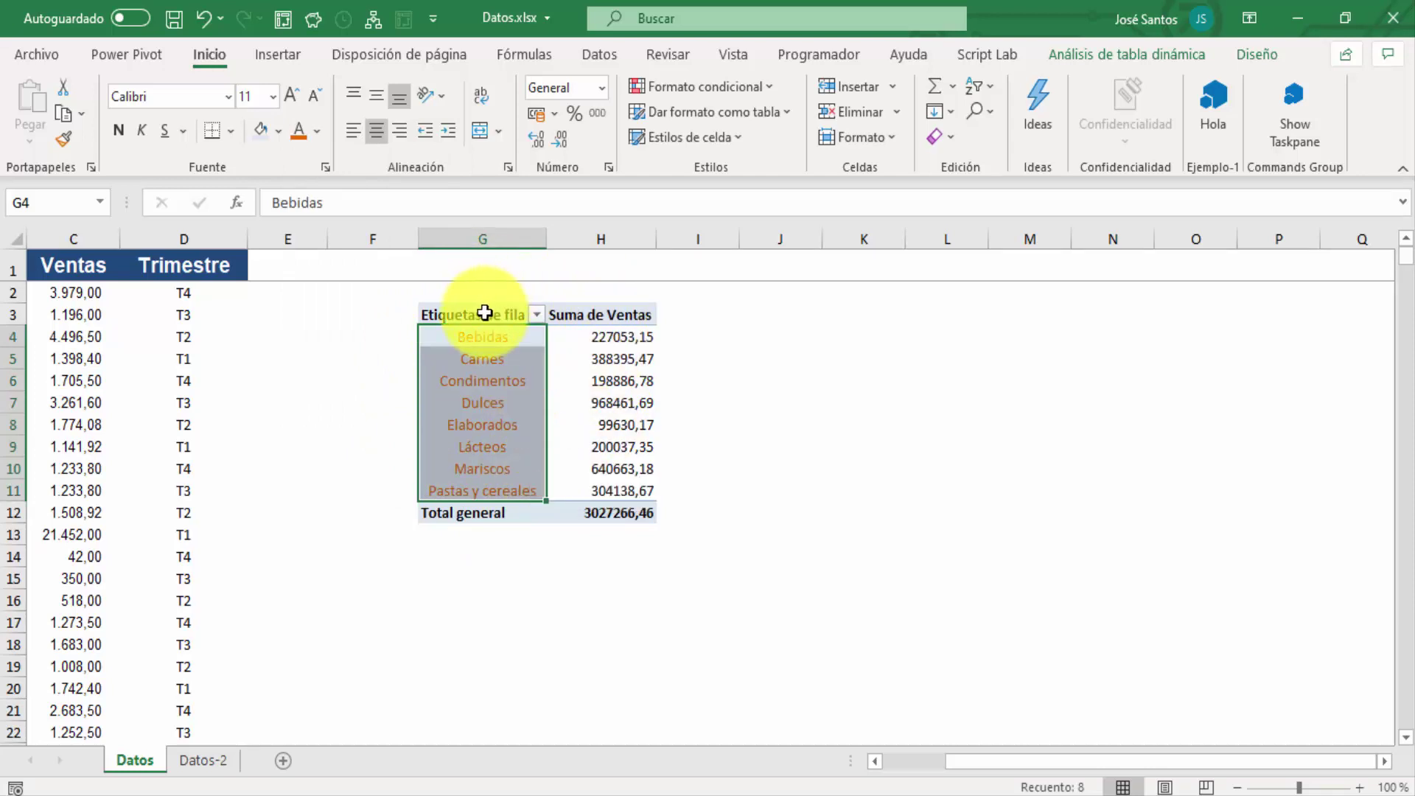
- Format the pivot table's header cells G3:H3 with a very dark blue fill and white italic text
left_click_drag(486, 308, 562, 312)
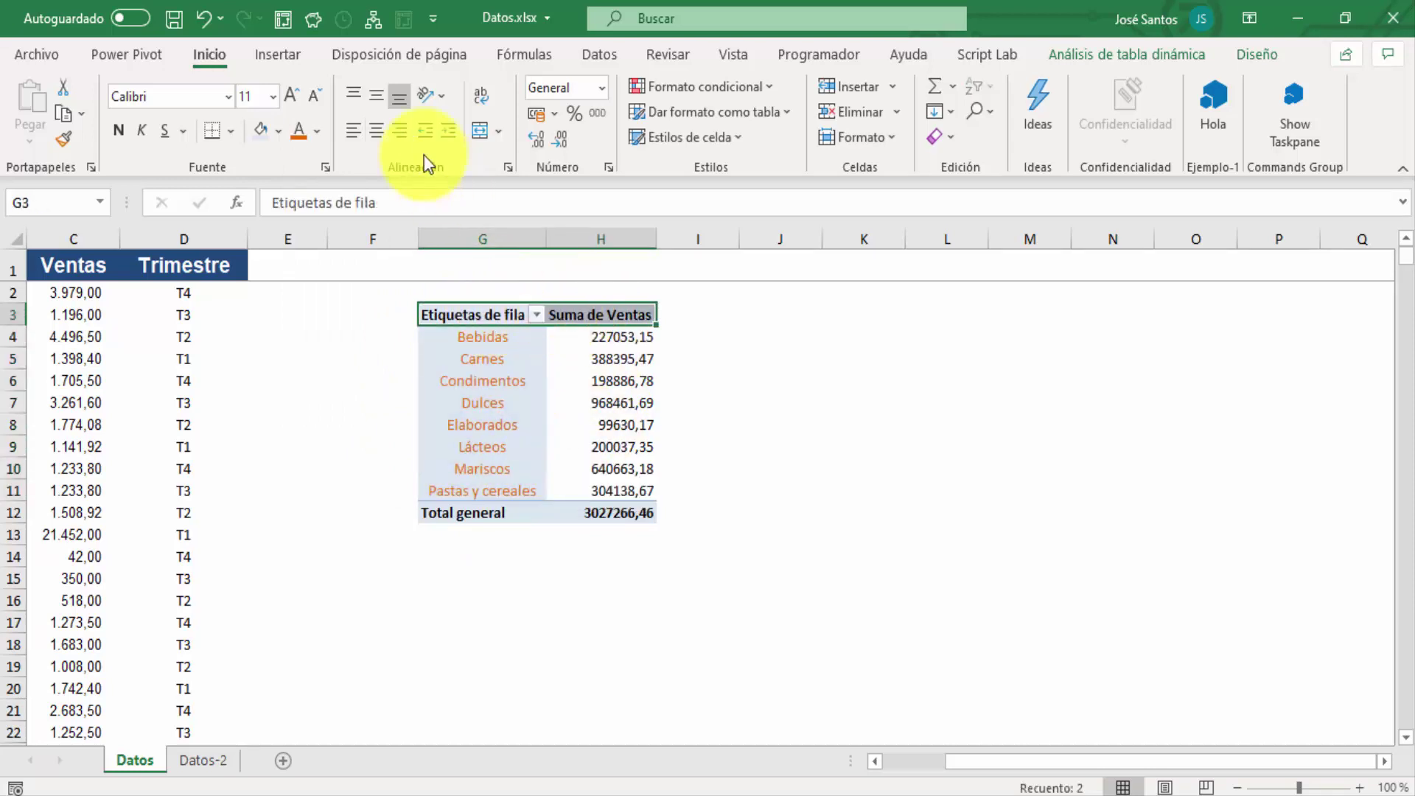
left_click(281, 130)
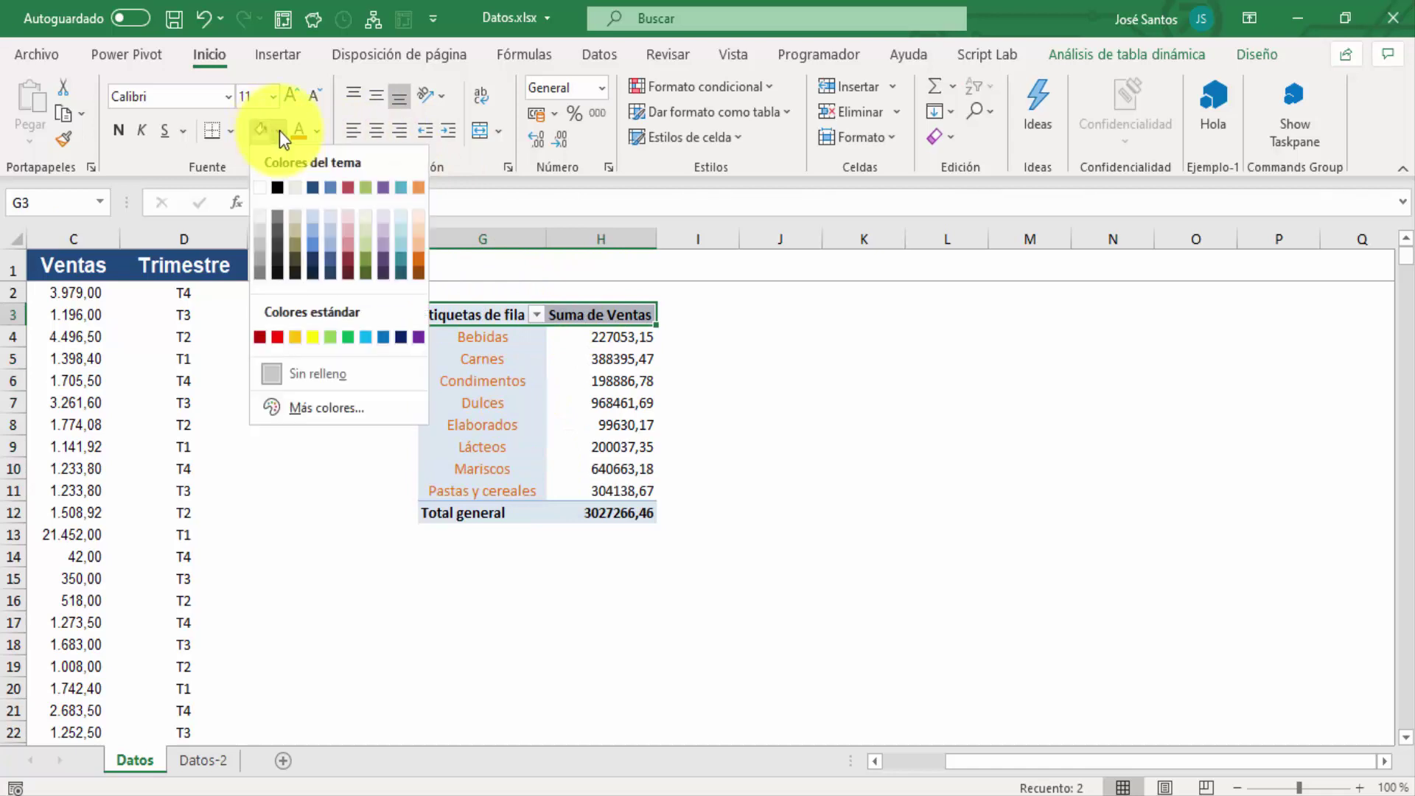
left_click(312, 270)
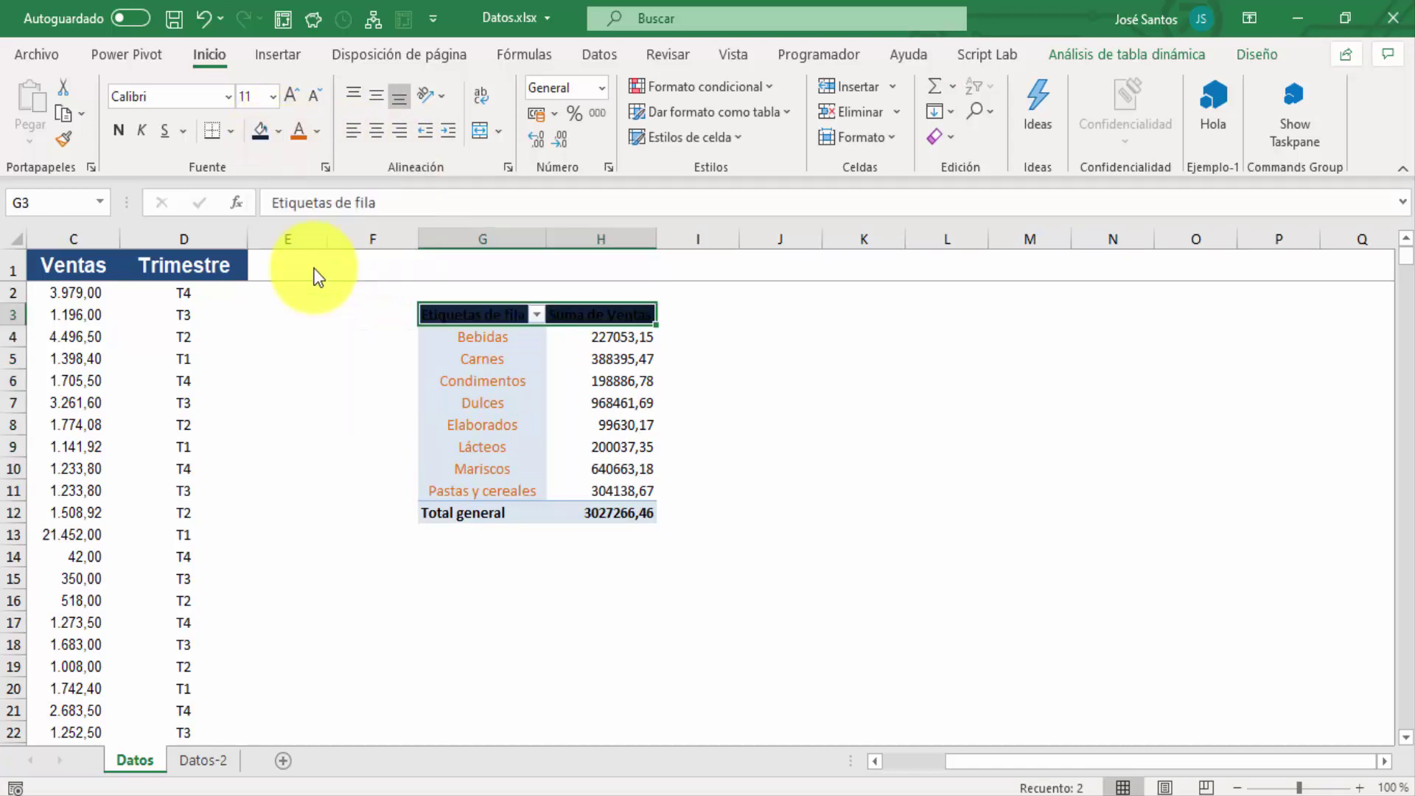
left_click(317, 136)
left_click(303, 221)
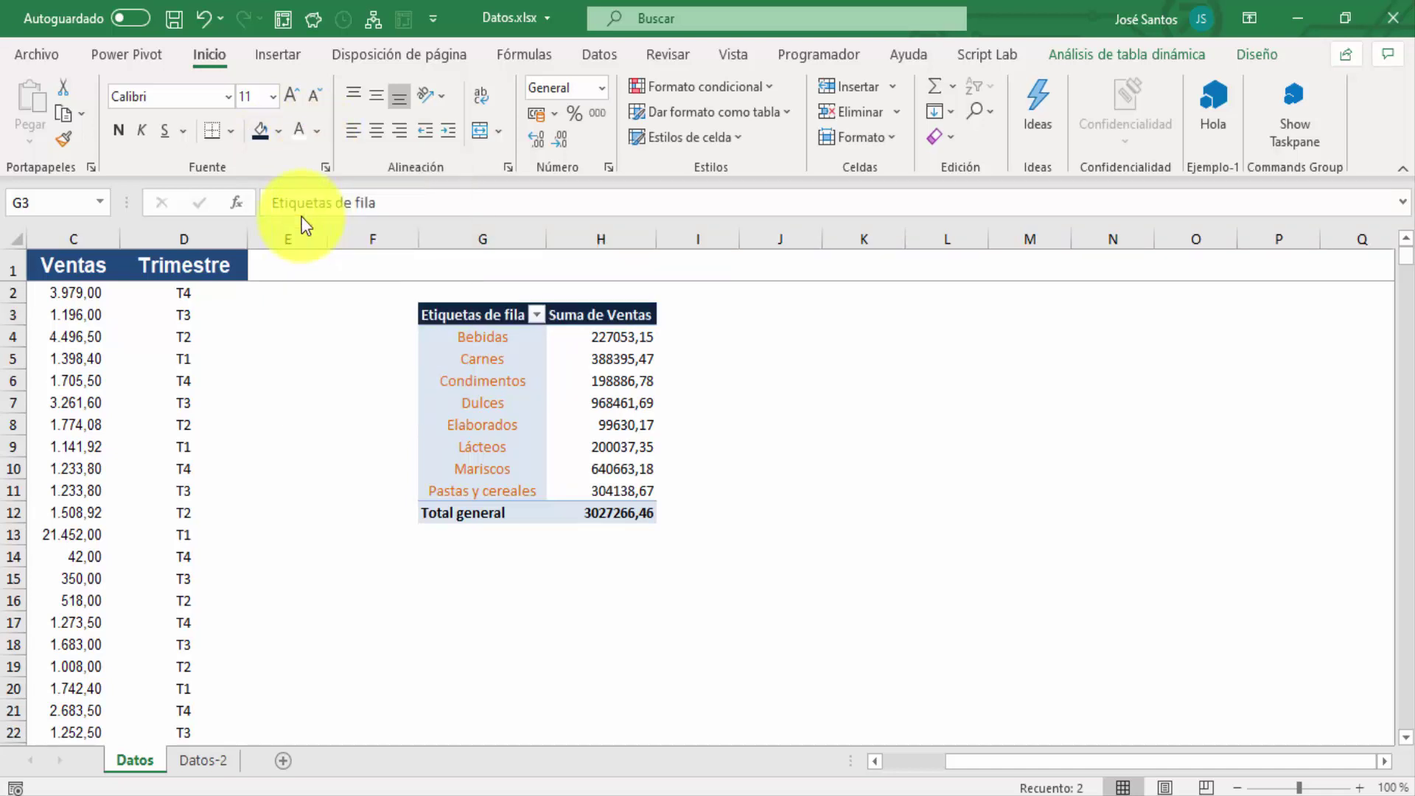
left_click(141, 130)
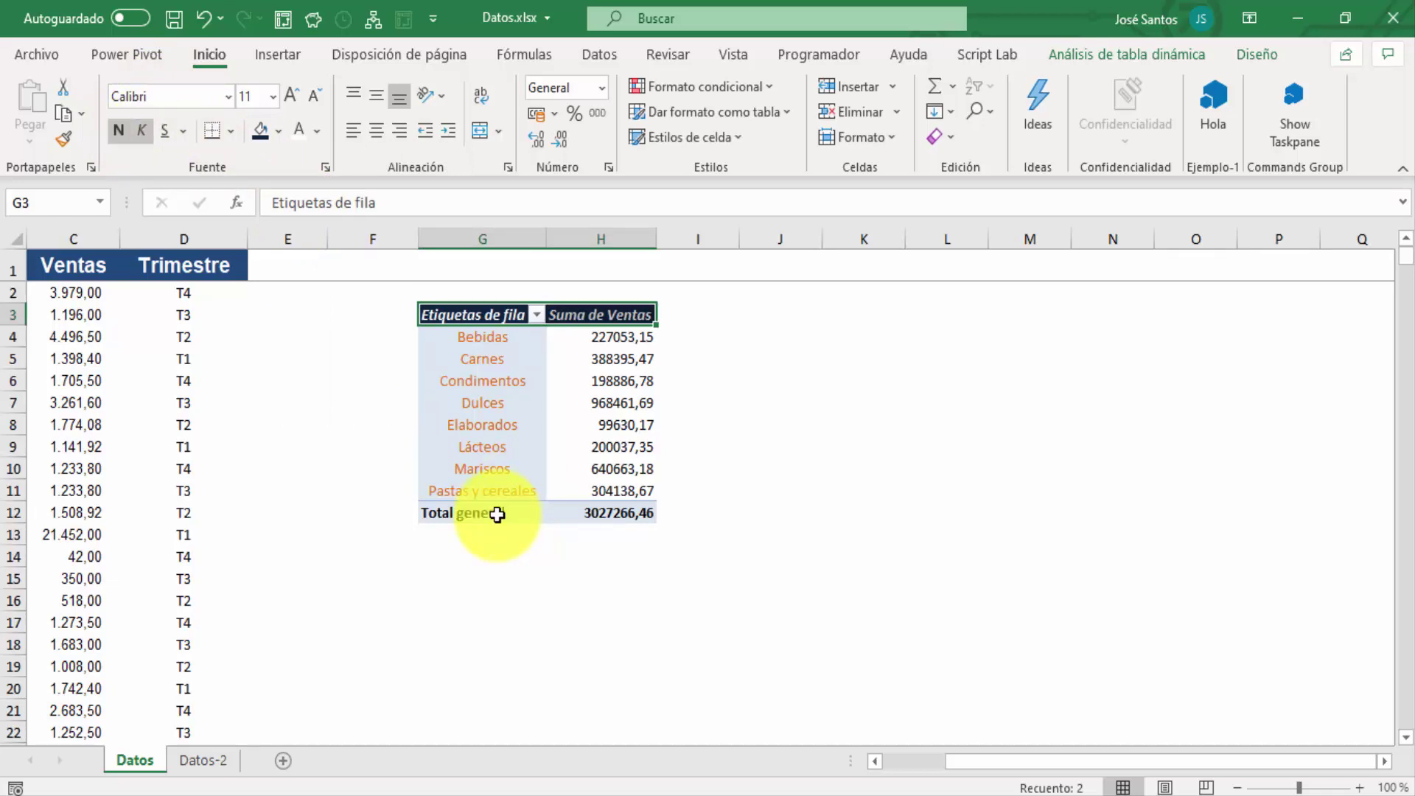
- Format the pivot table's Total general row with a dark red fill and a white font
left_click_drag(498, 514, 569, 516)
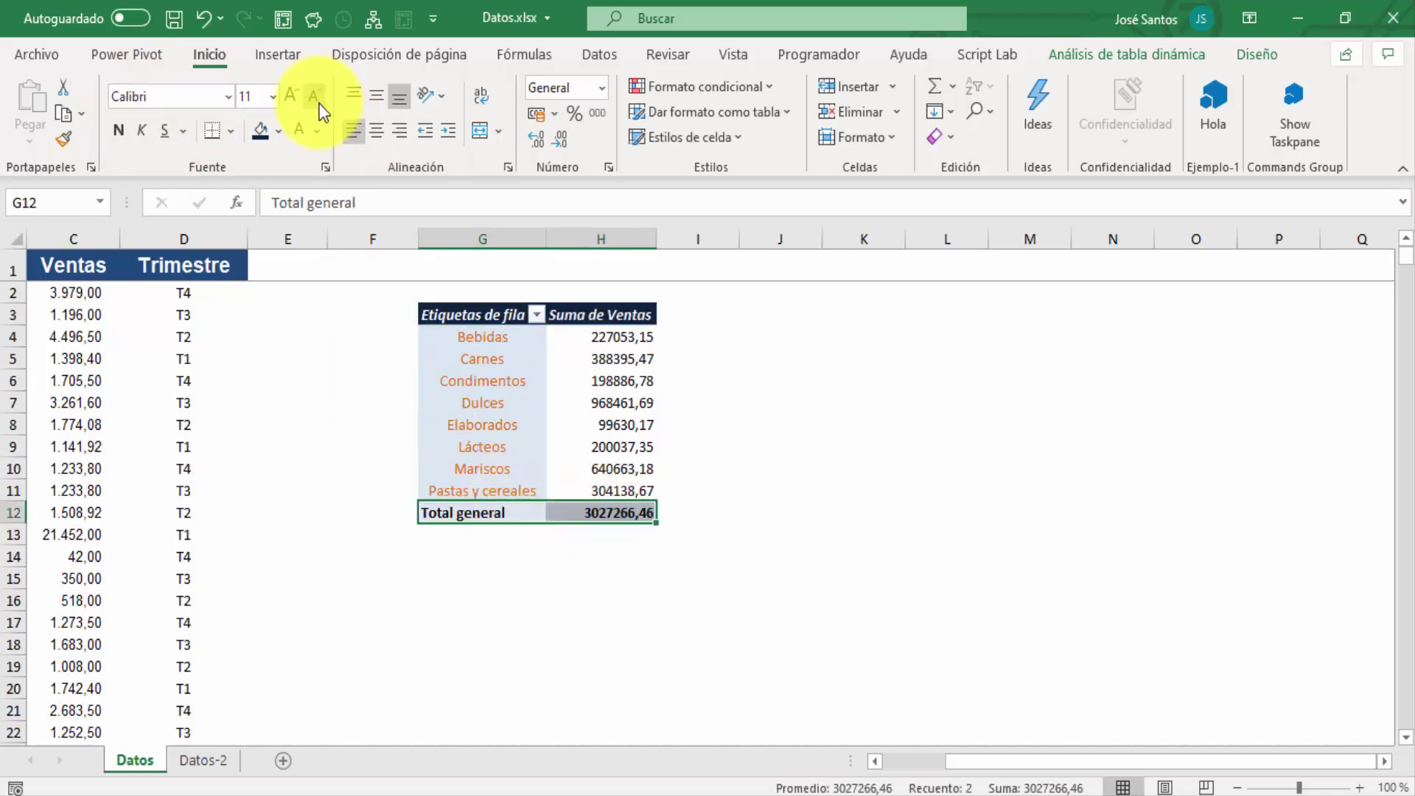
left_click(277, 131)
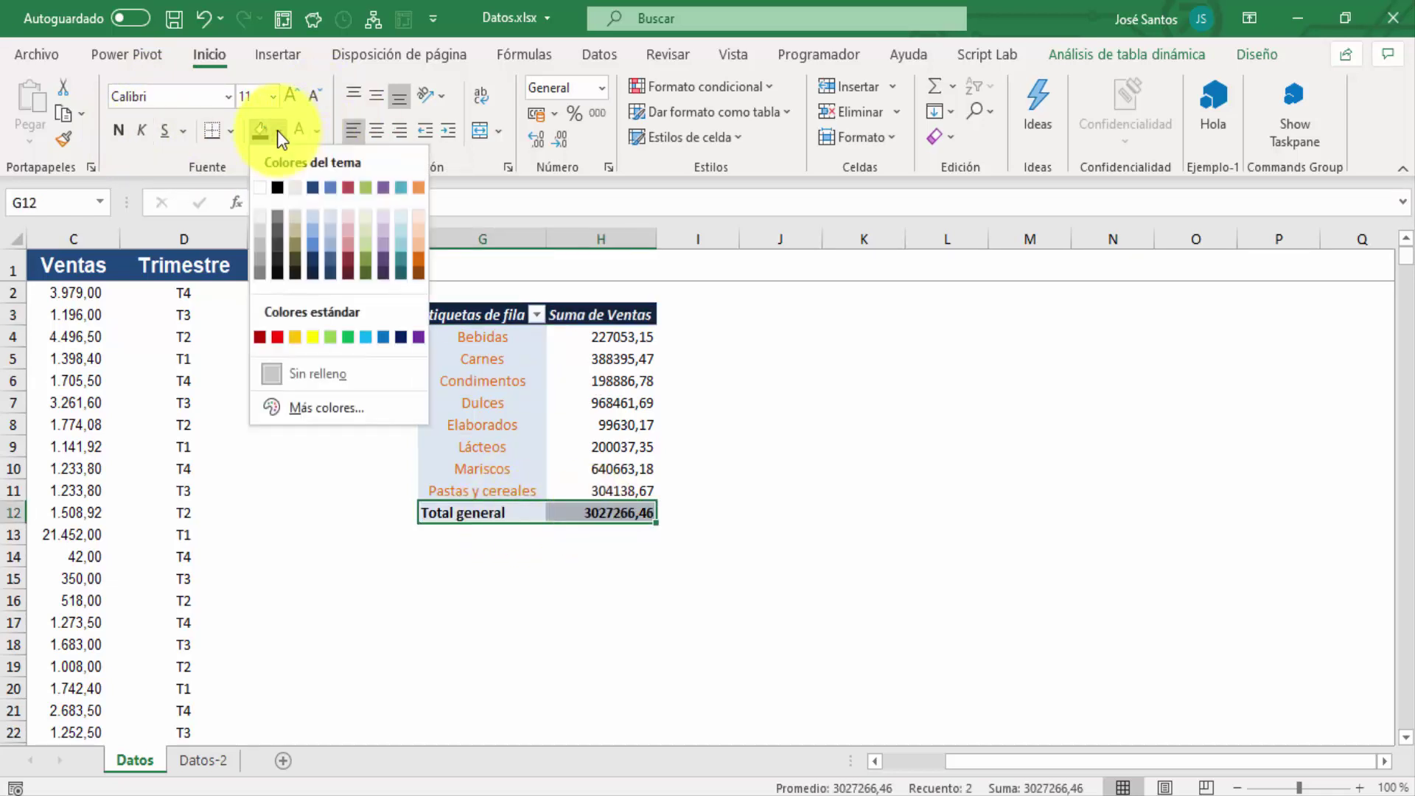
left_click(259, 338)
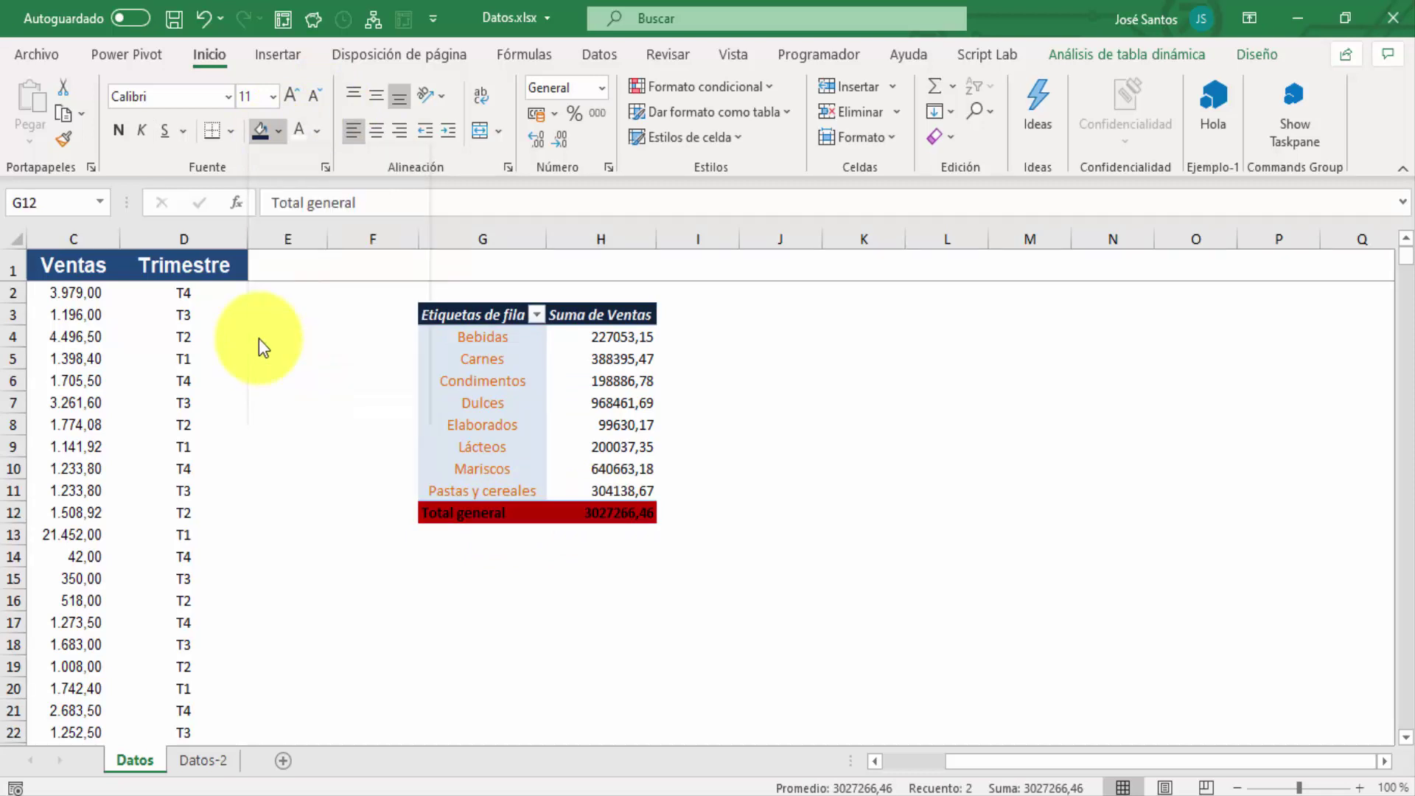
left_click(298, 136)
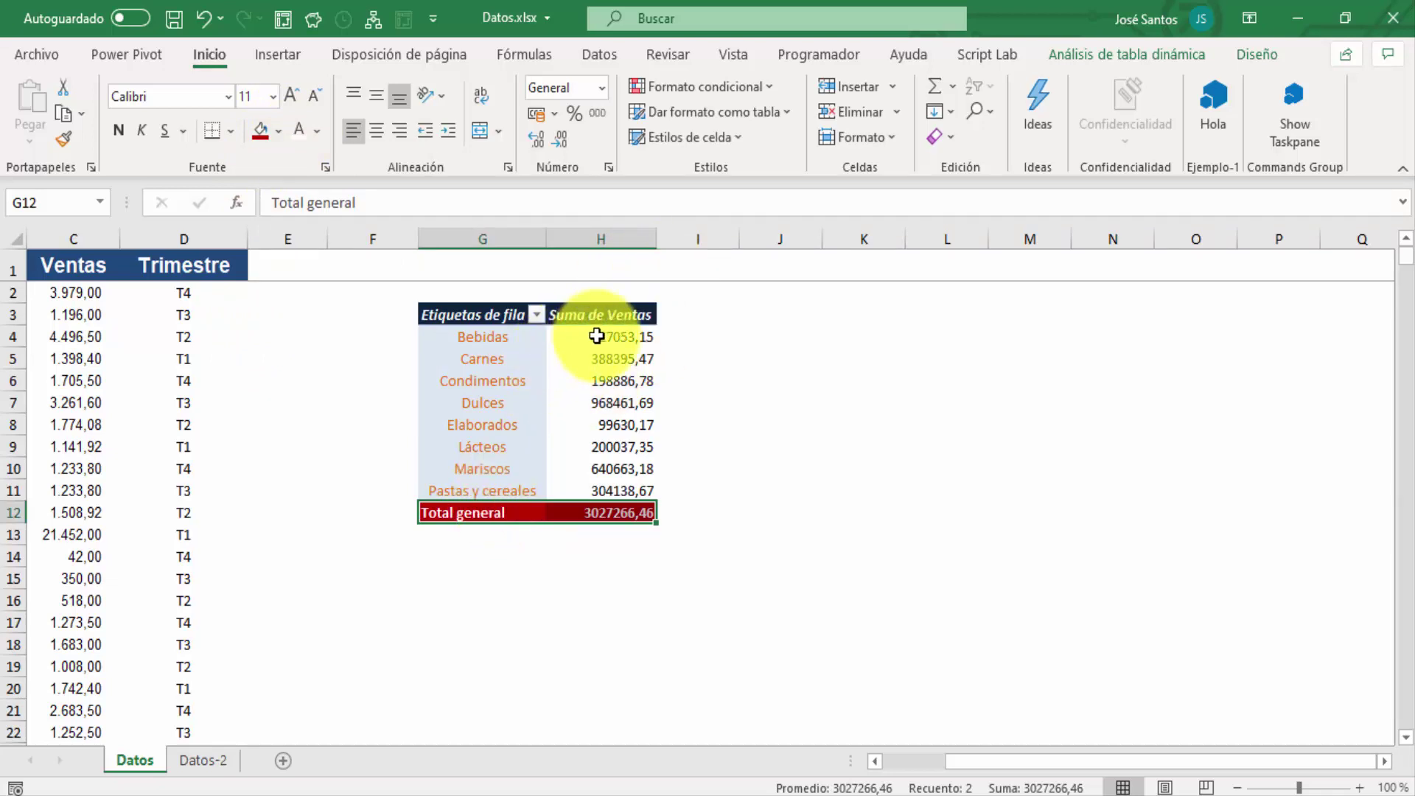
- Apply the Número format with a thousands separator to the Suma de Ventas values in H4:H12
left_click_drag(597, 336, 639, 509)
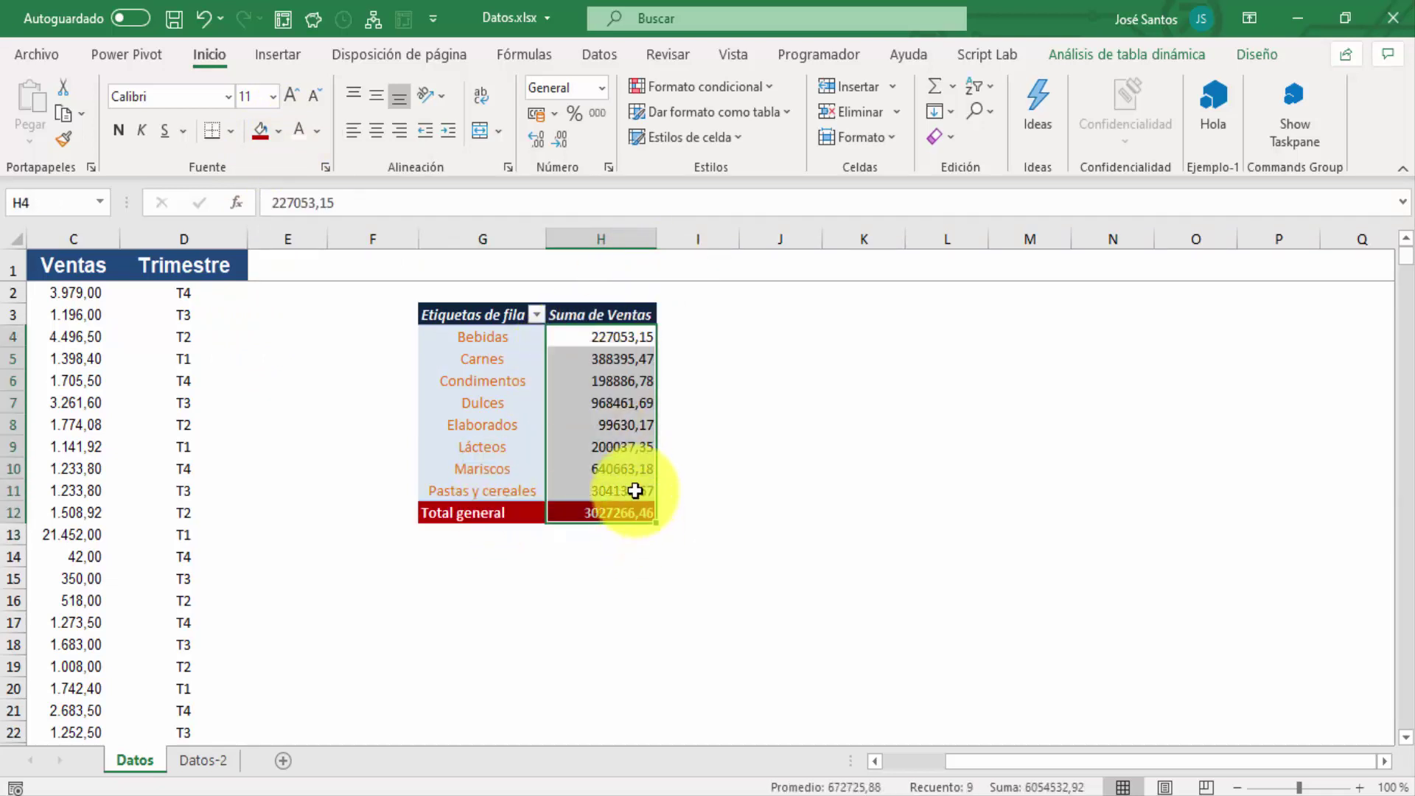
left_click(602, 87)
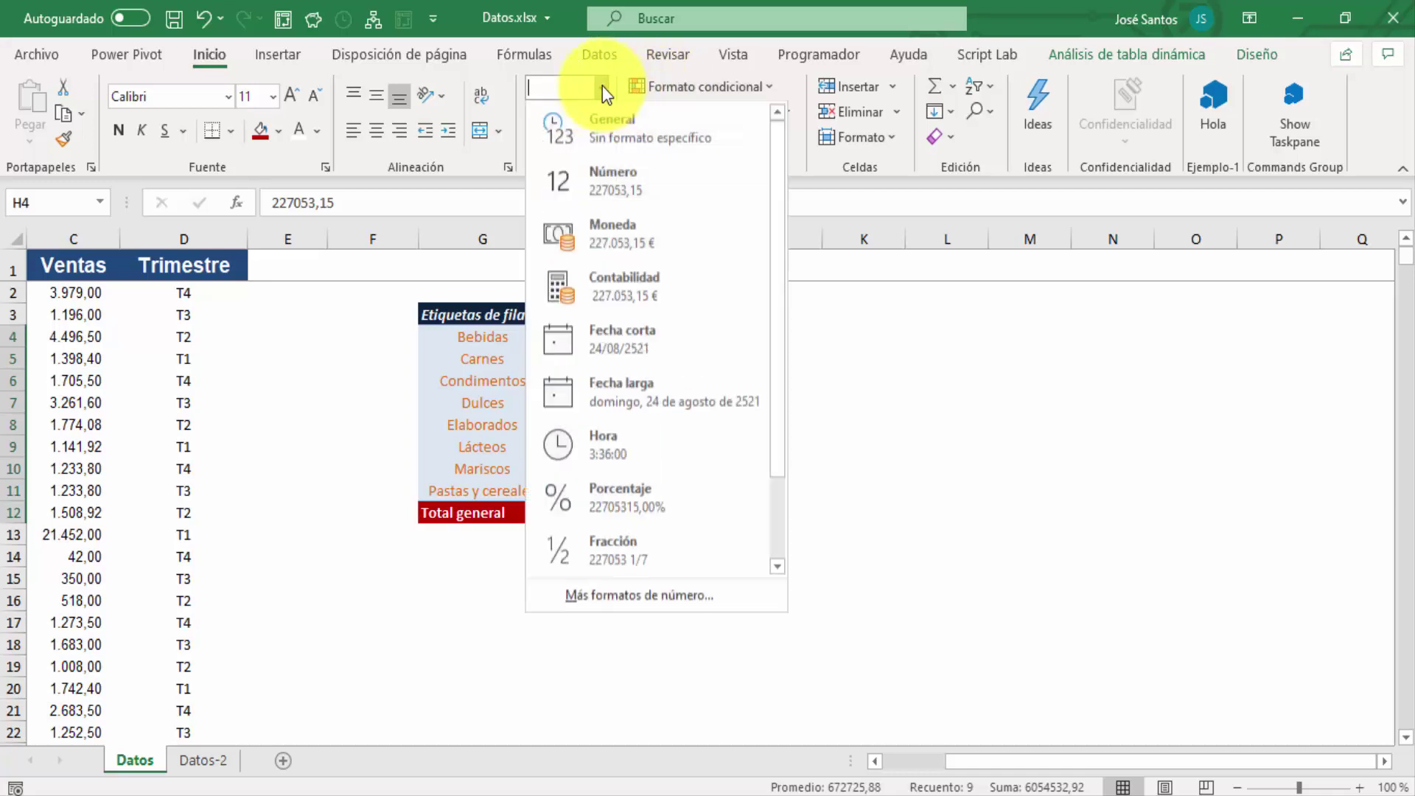
left_click(720, 603)
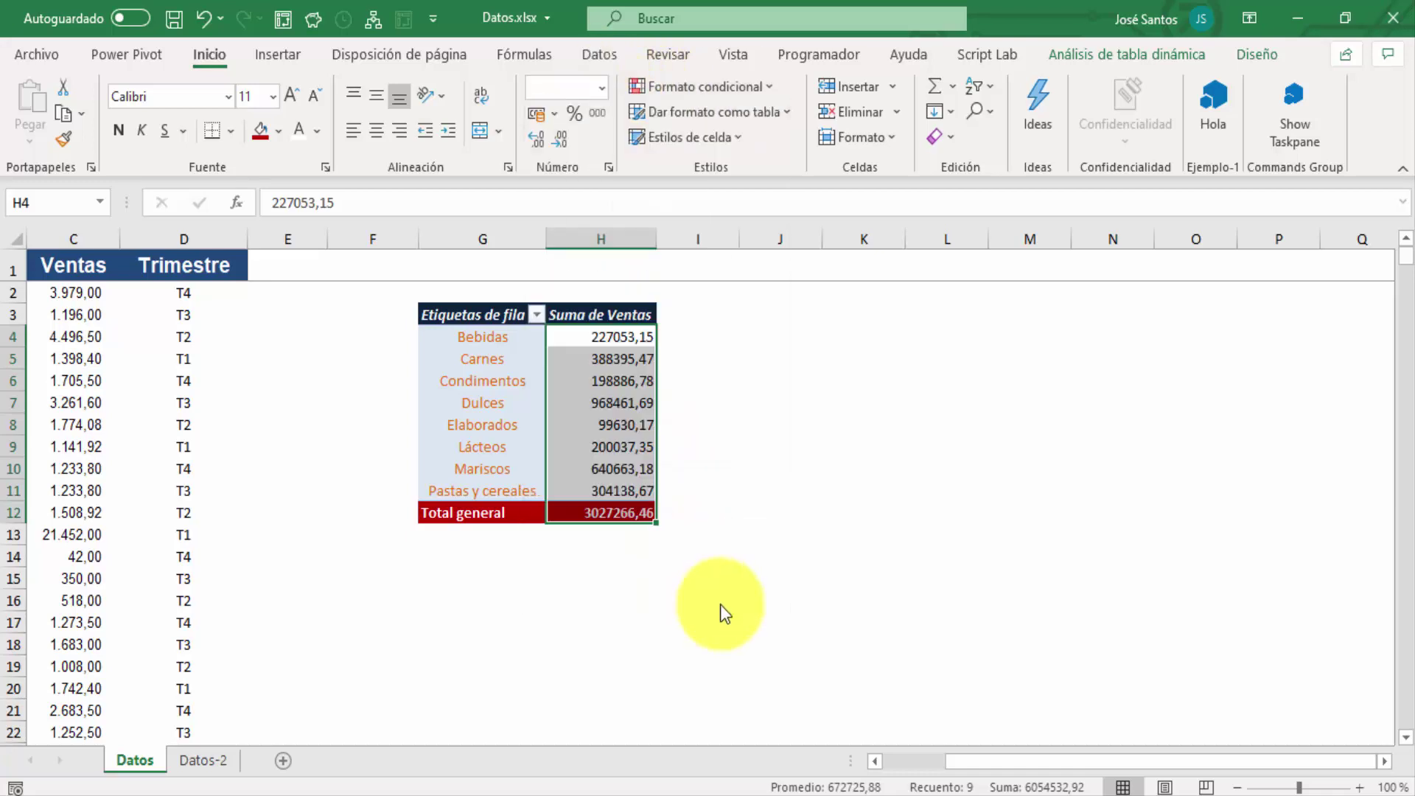
left_click(807, 117)
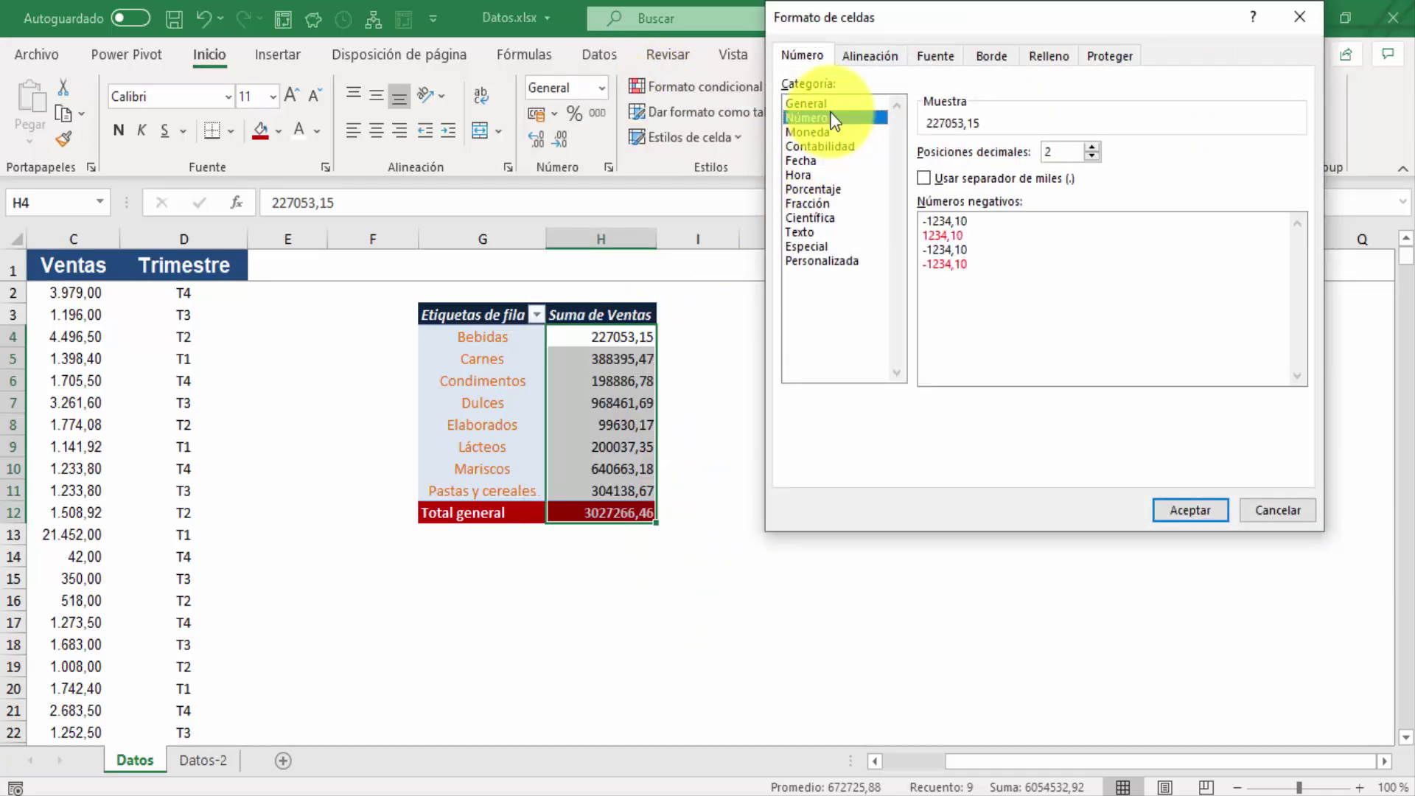
left_click(973, 179)
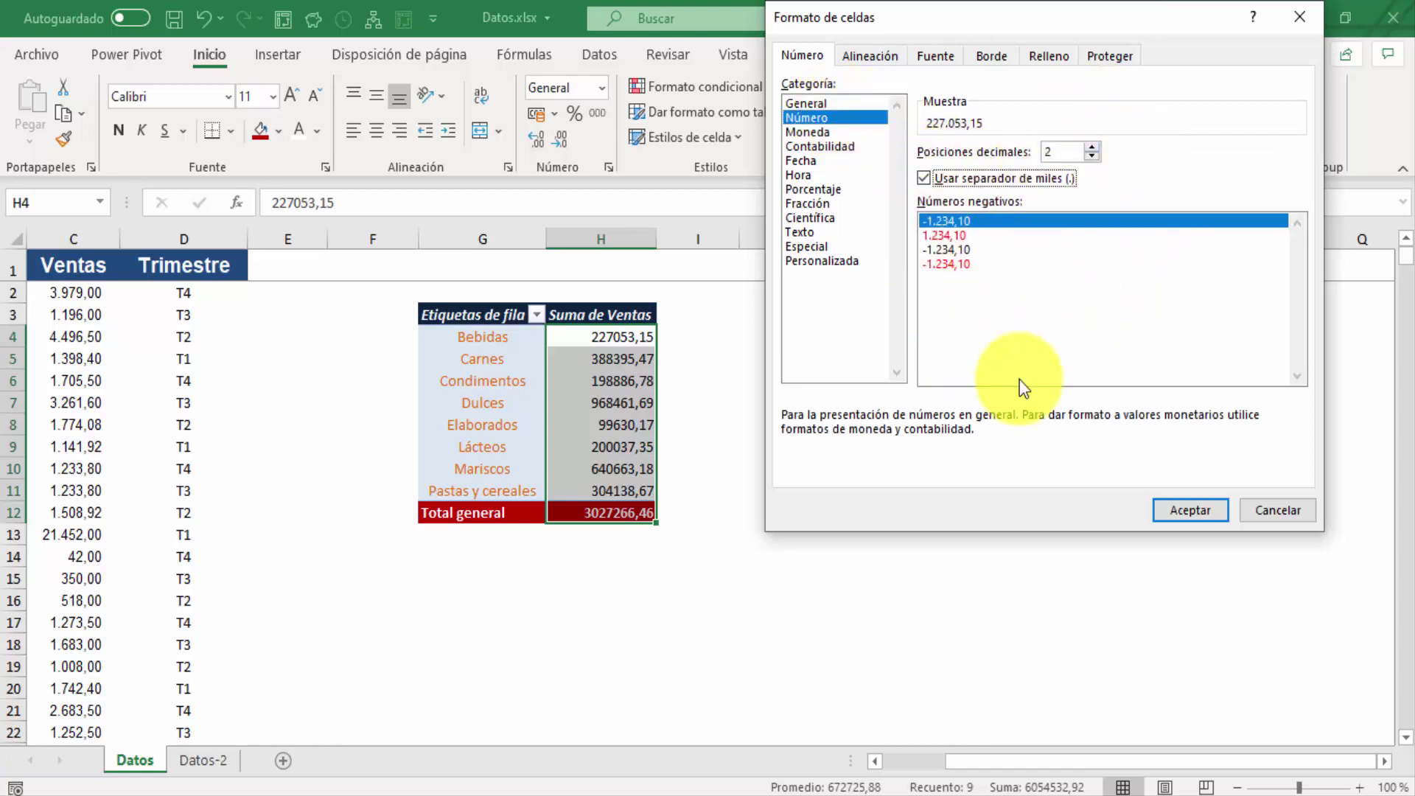
left_click(1189, 513)
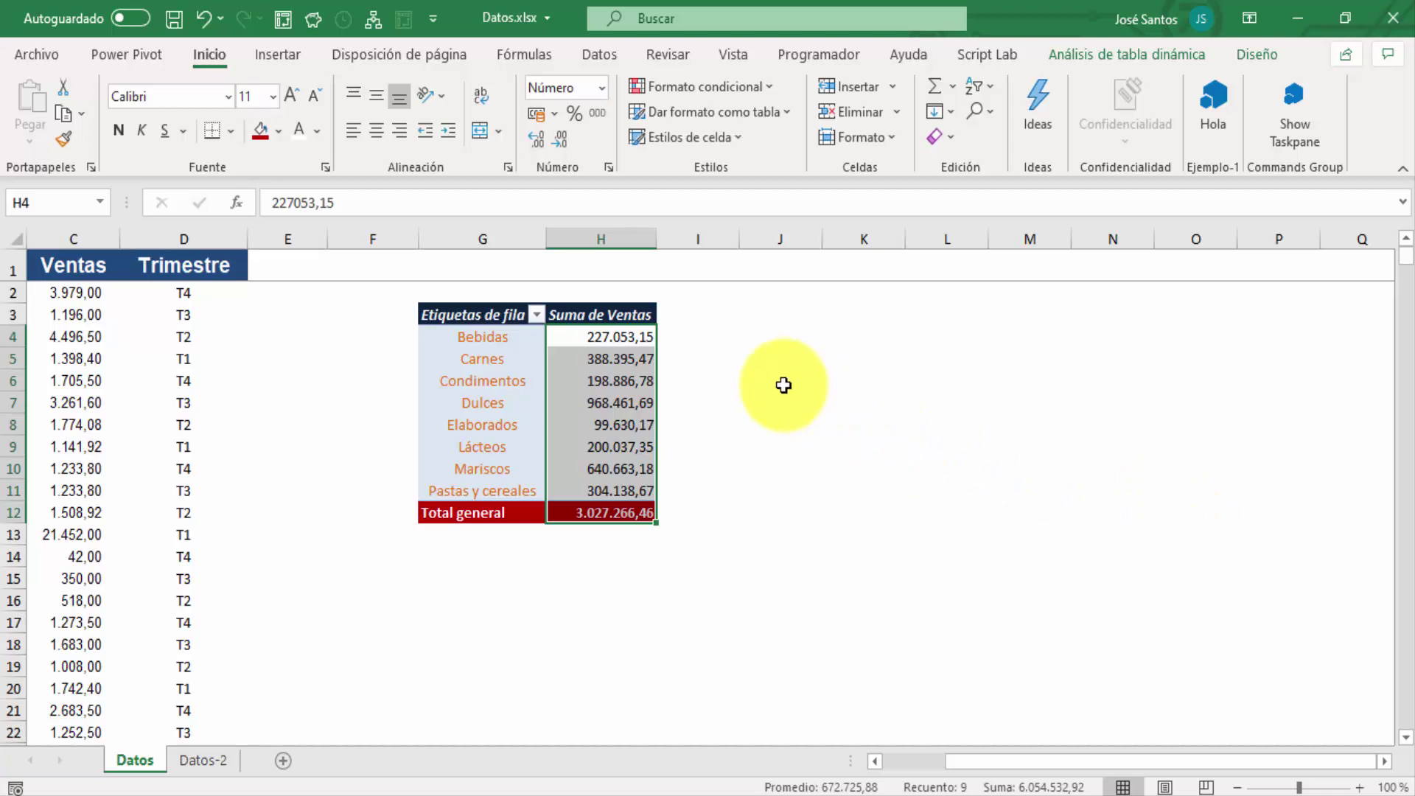
left_click(783, 385)
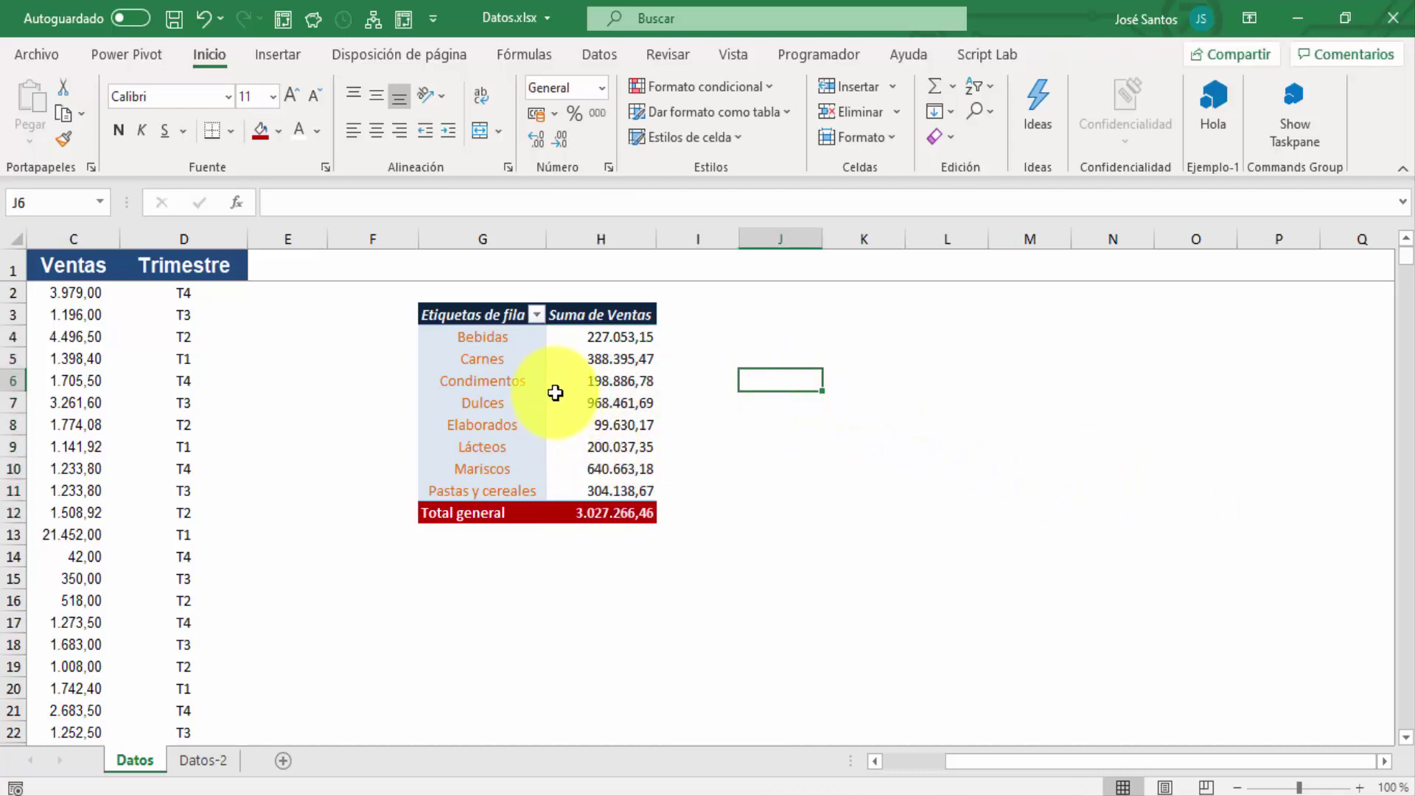
left_click(555, 394)
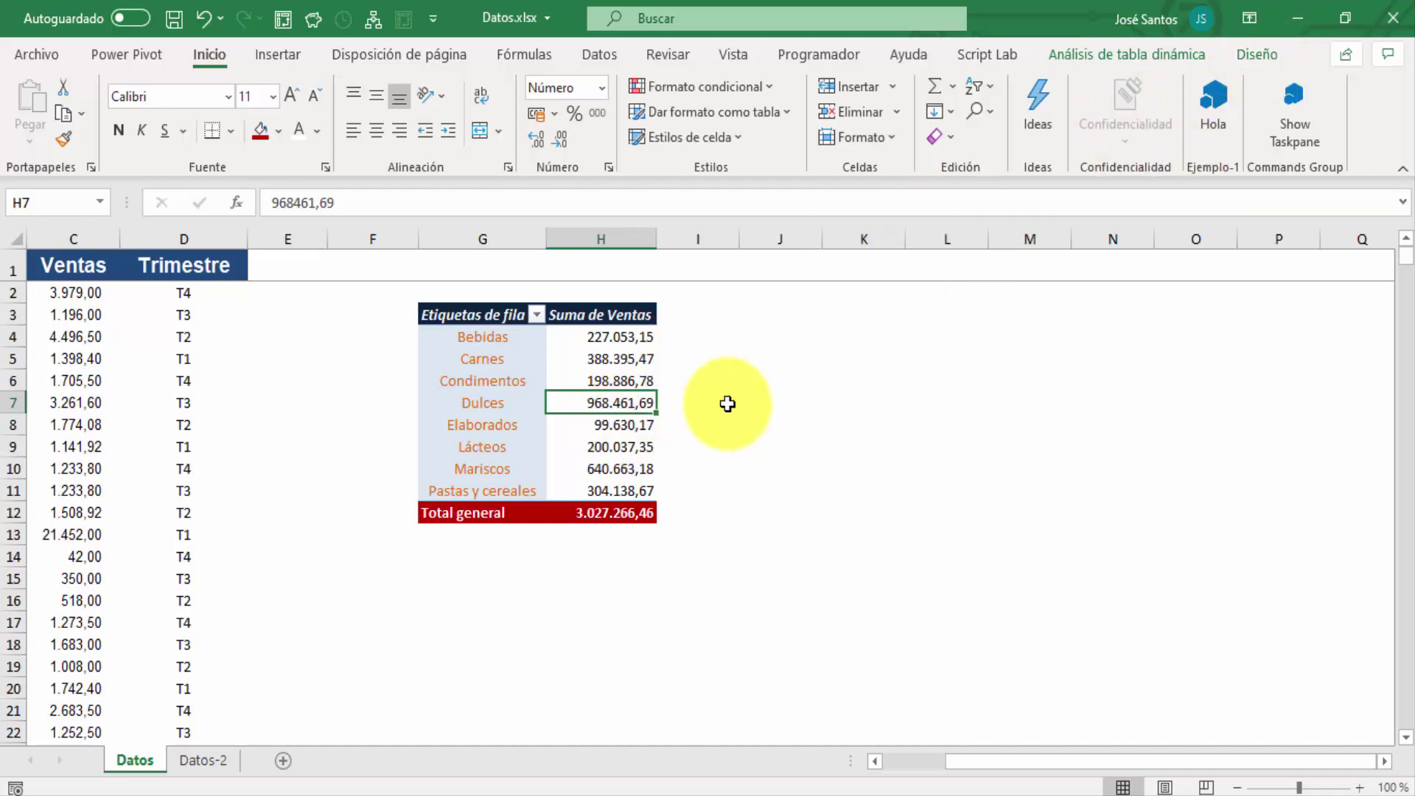
left_click(741, 400)
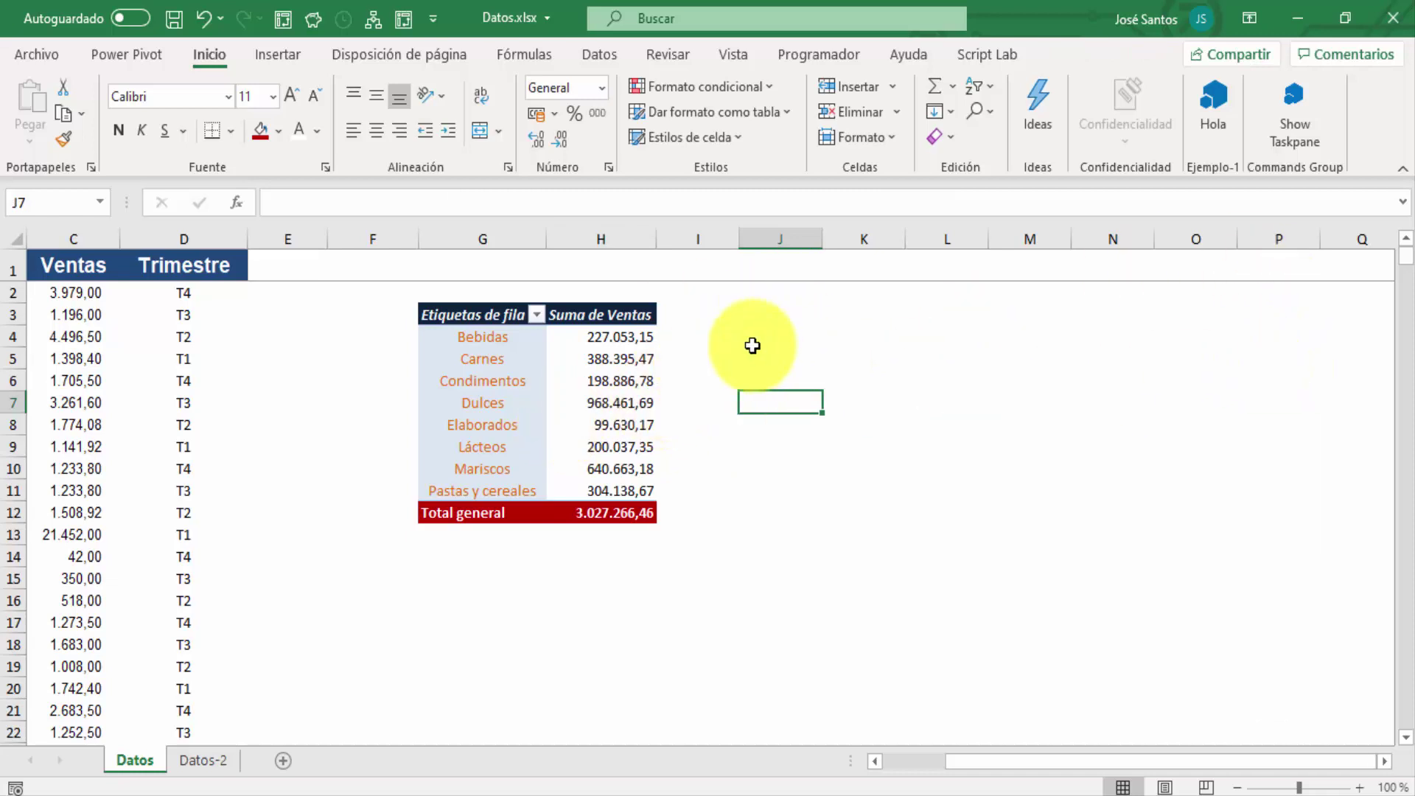
left_click(591, 401)
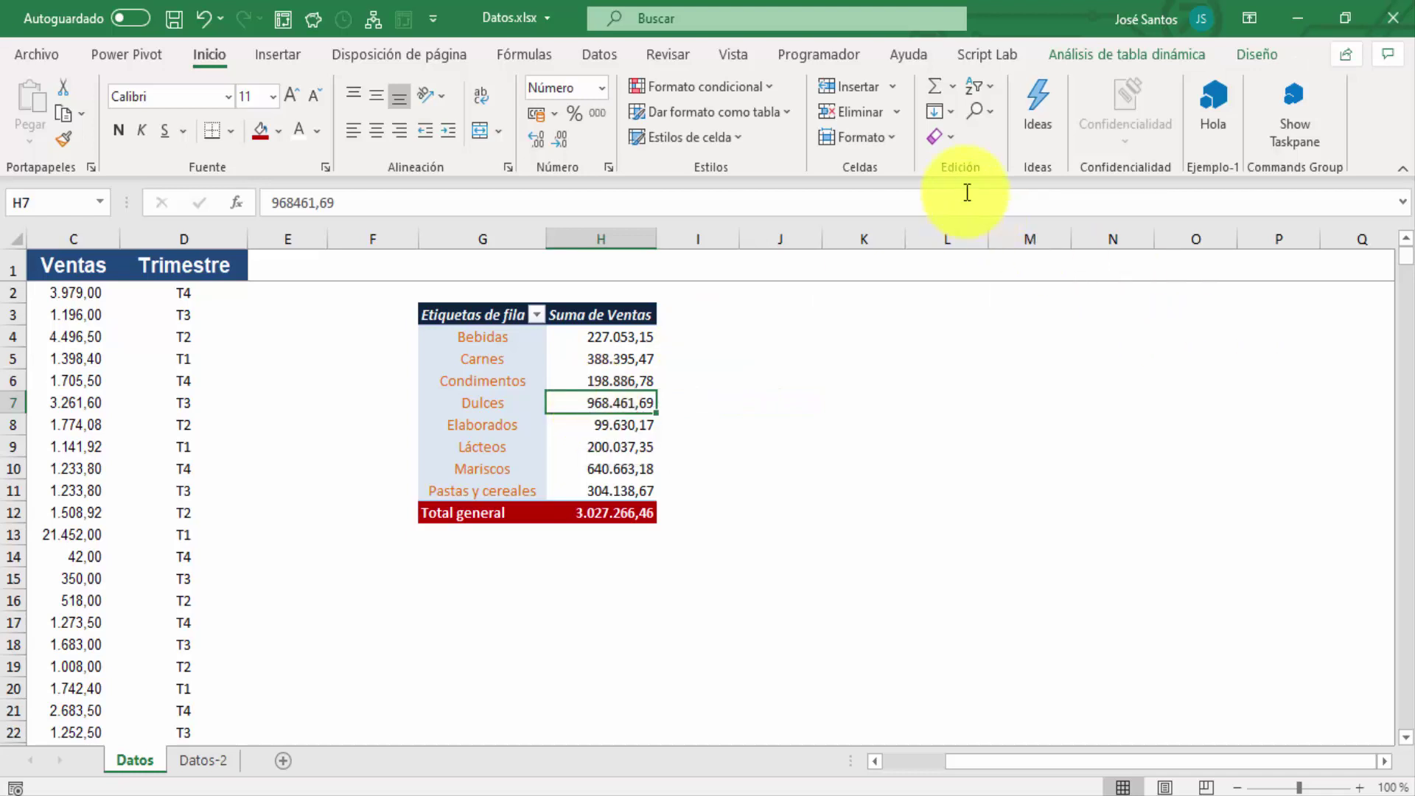
left_click(1112, 55)
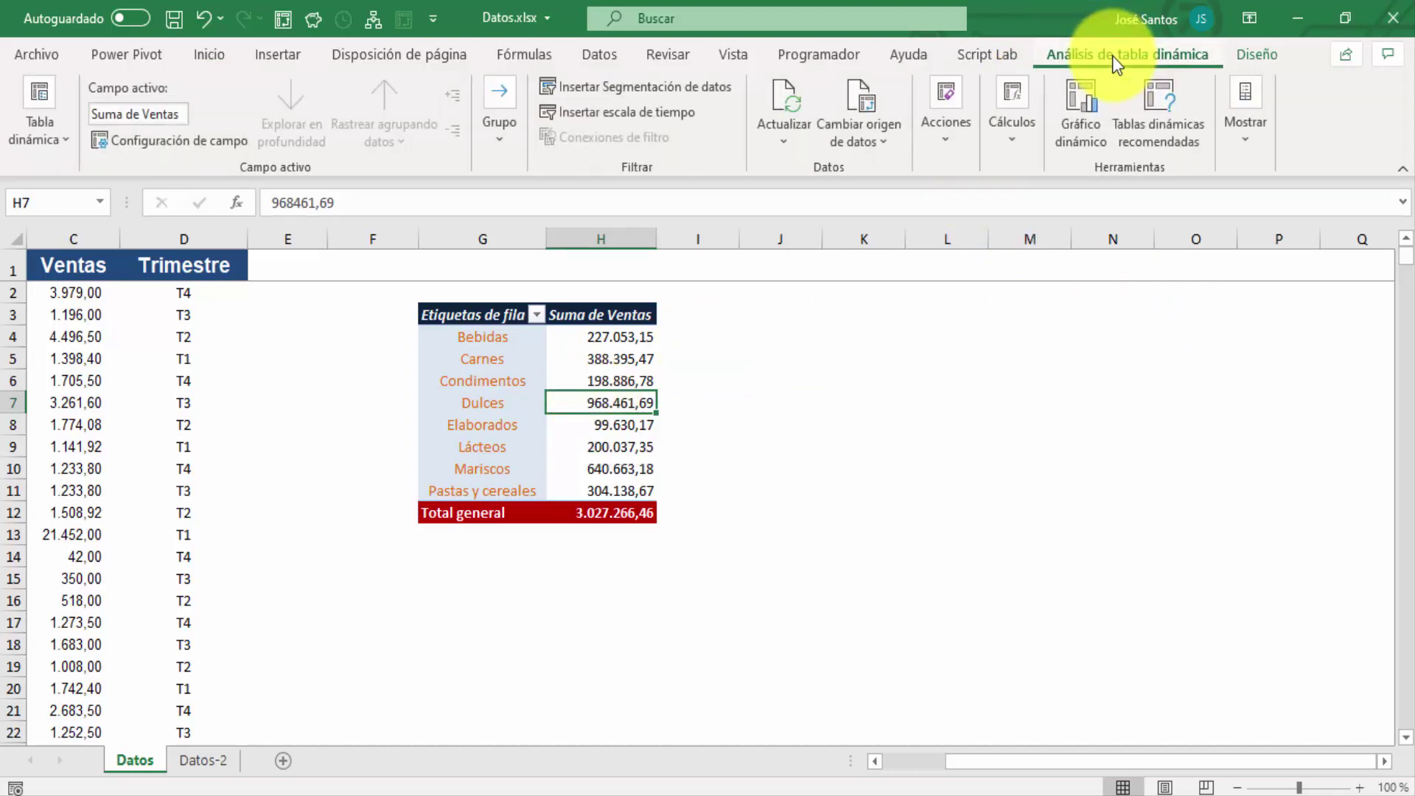
left_click(1241, 152)
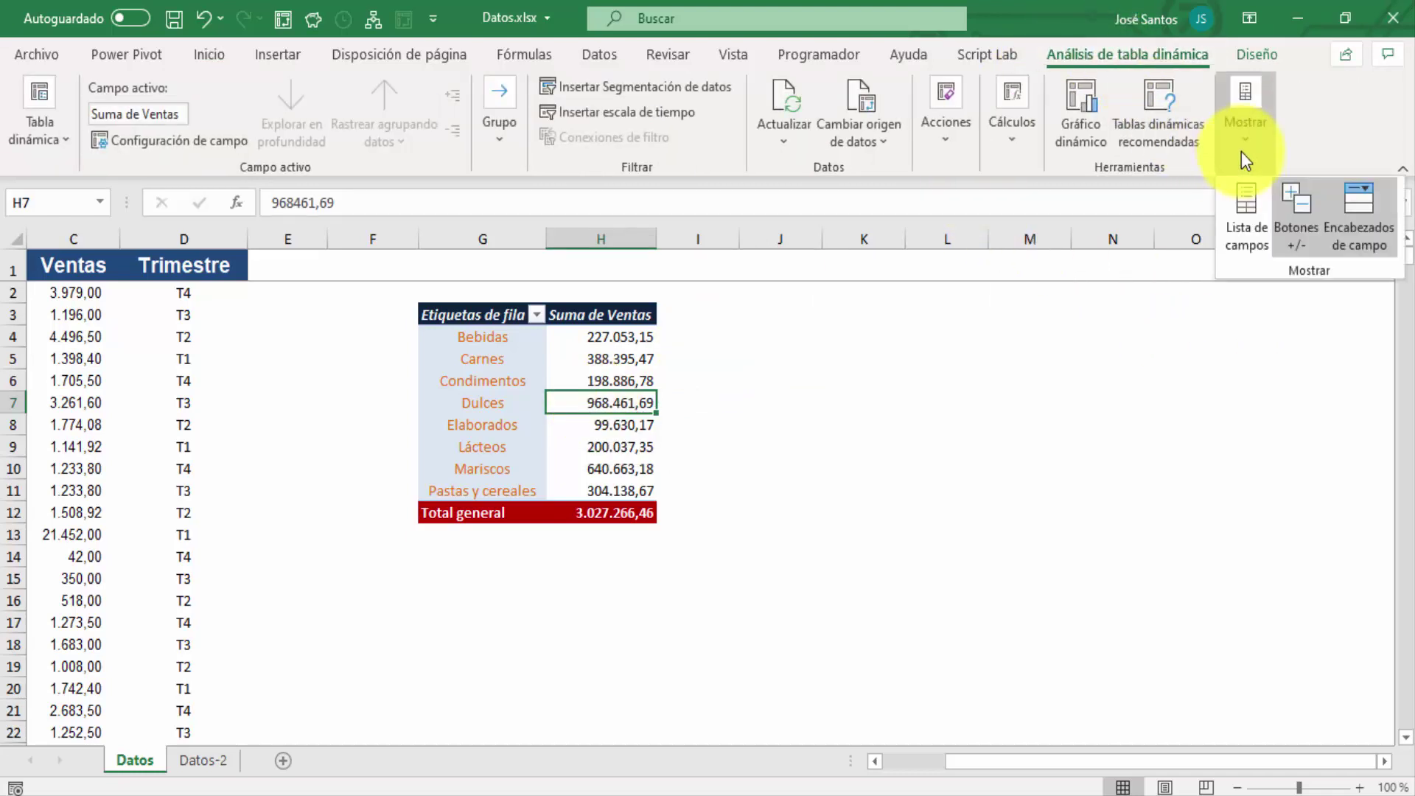
left_click(1247, 218)
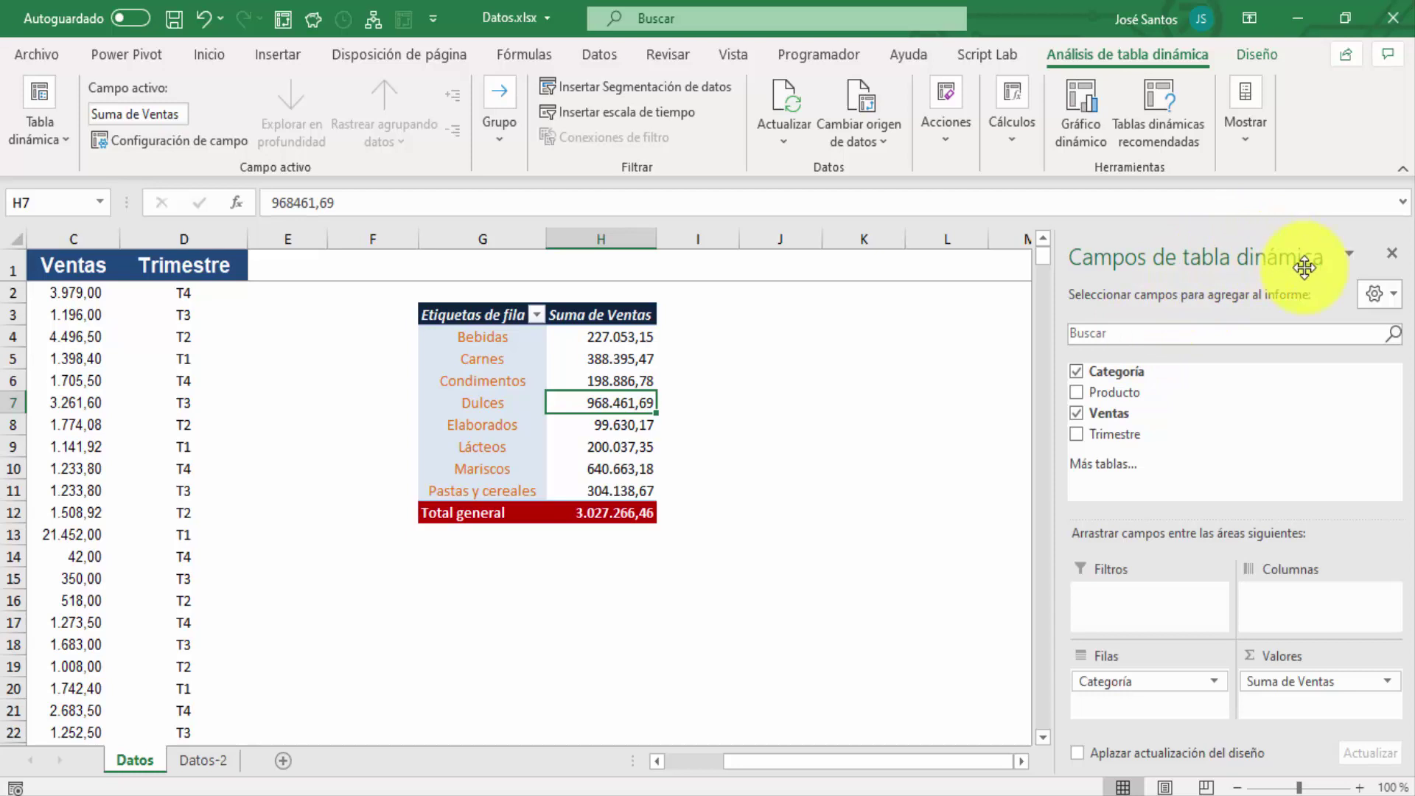
left_click(1396, 257)
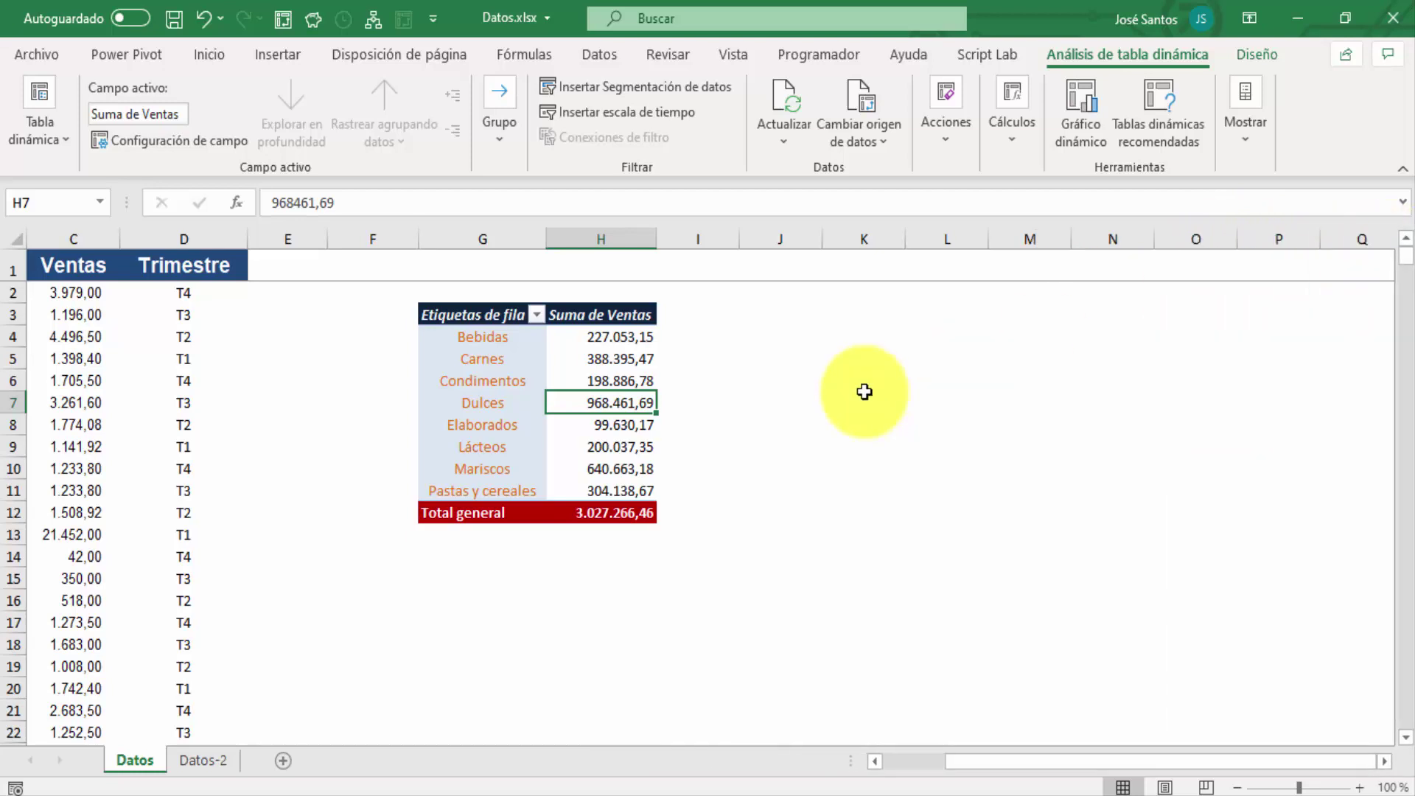
- Display the pivot table's field list and add the Trimestre field to the Columnas area
left_click(782, 424)
left_click(575, 422)
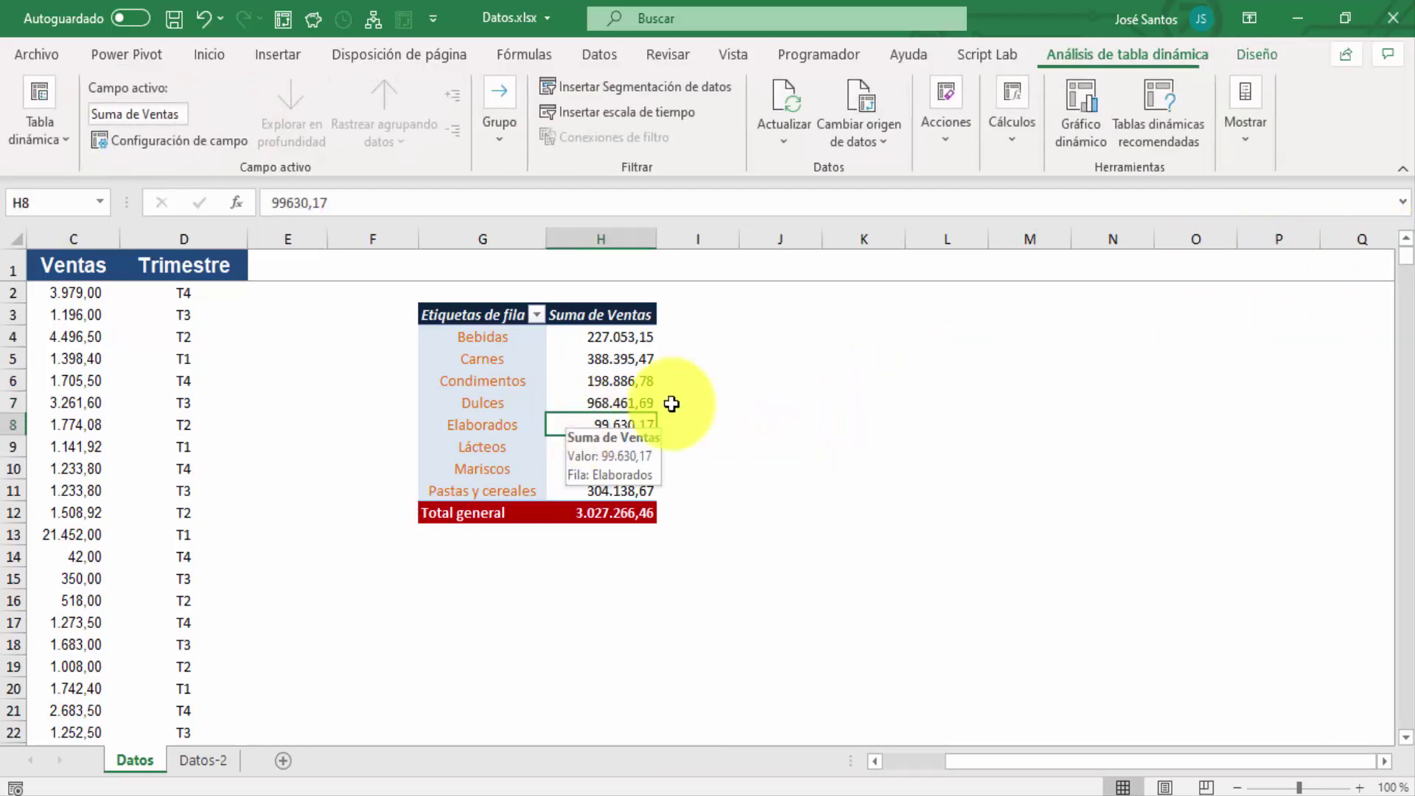
left_click(1235, 146)
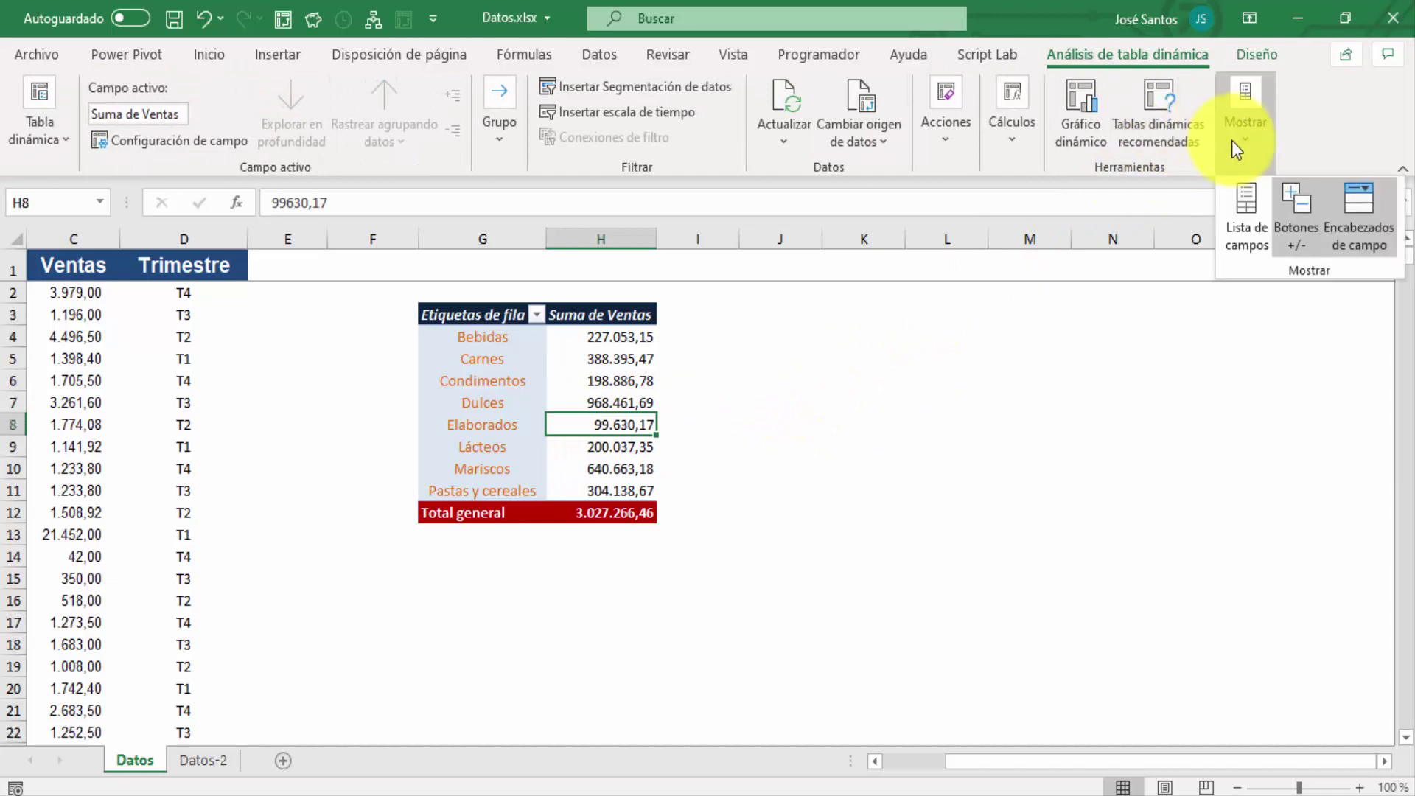
left_click(1240, 214)
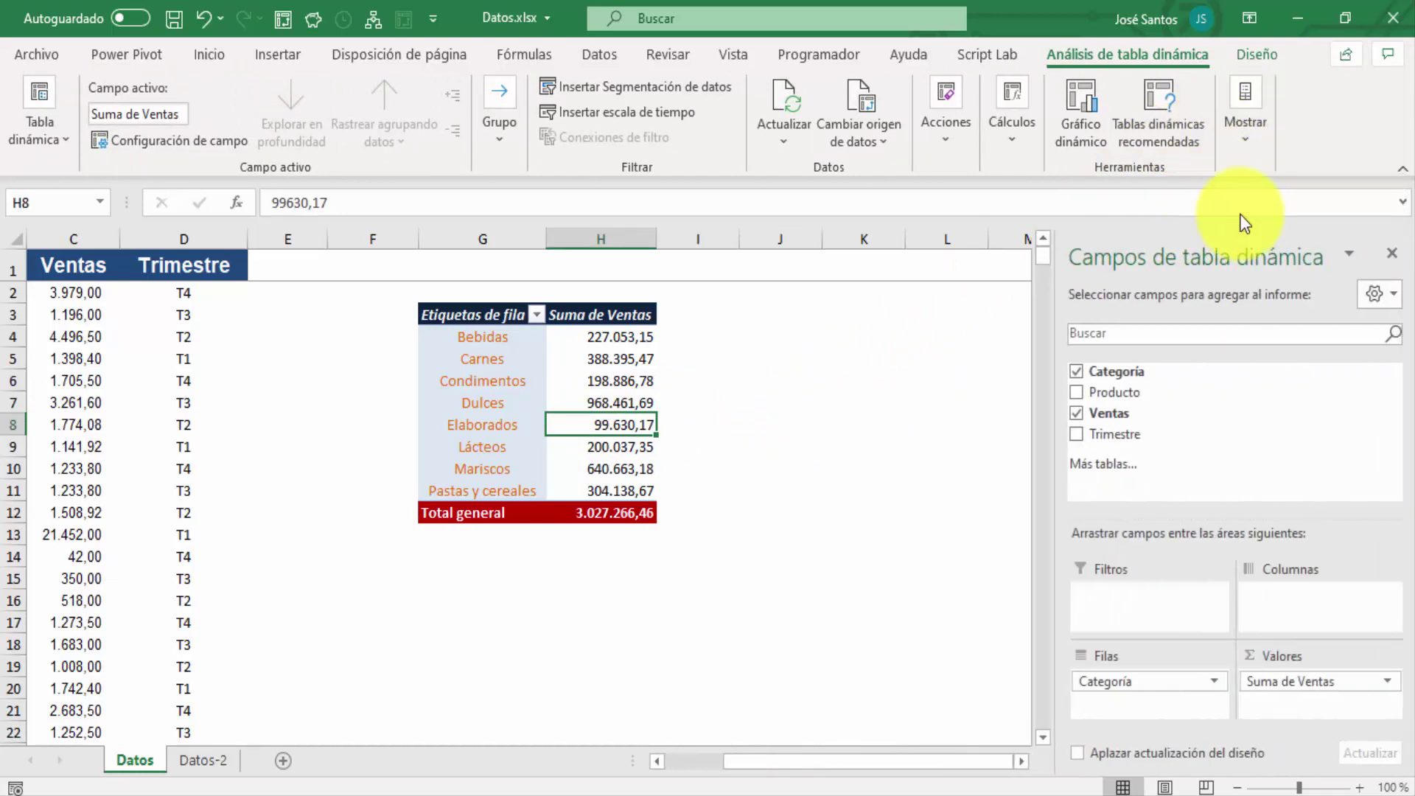
mouse_move(609, 381)
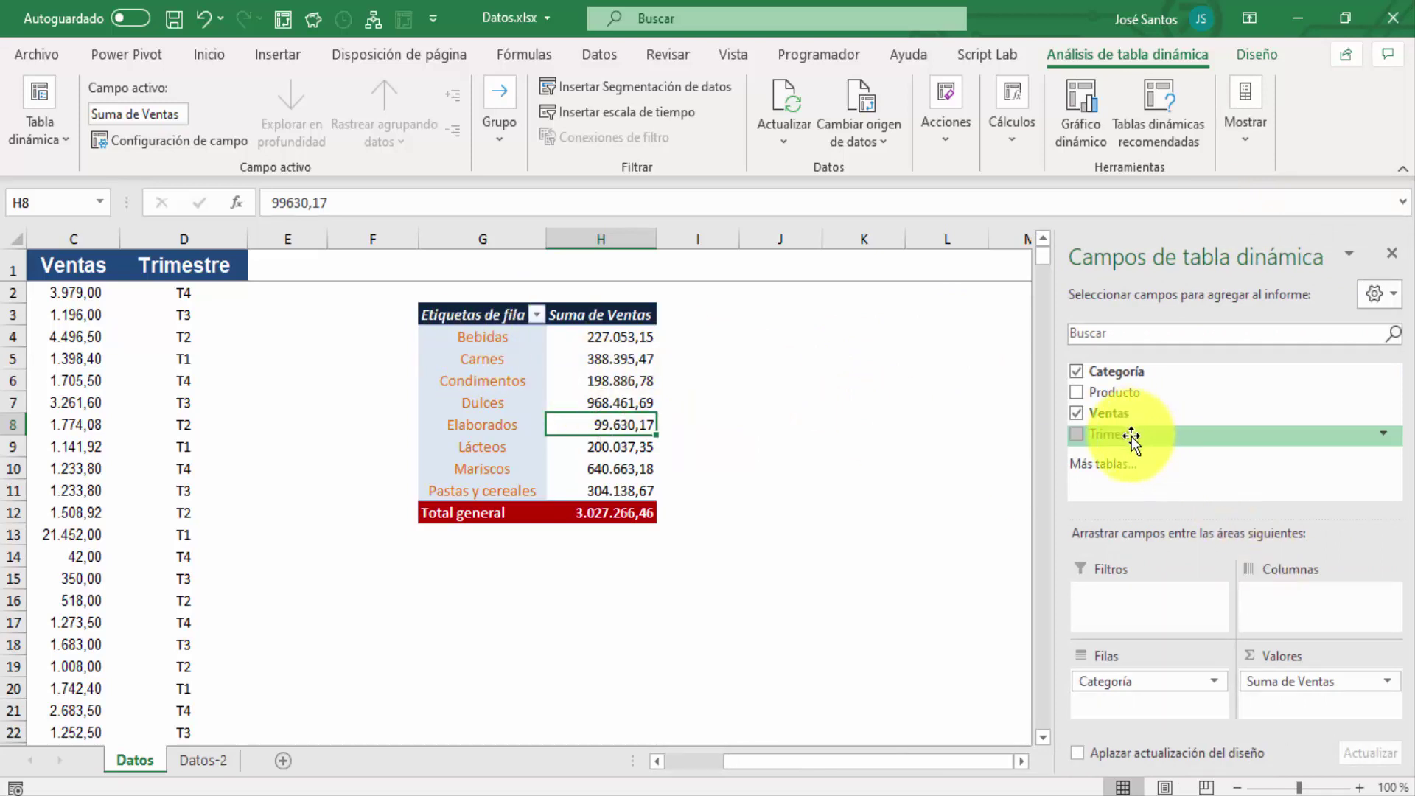
left_click_drag(1131, 438, 1320, 616)
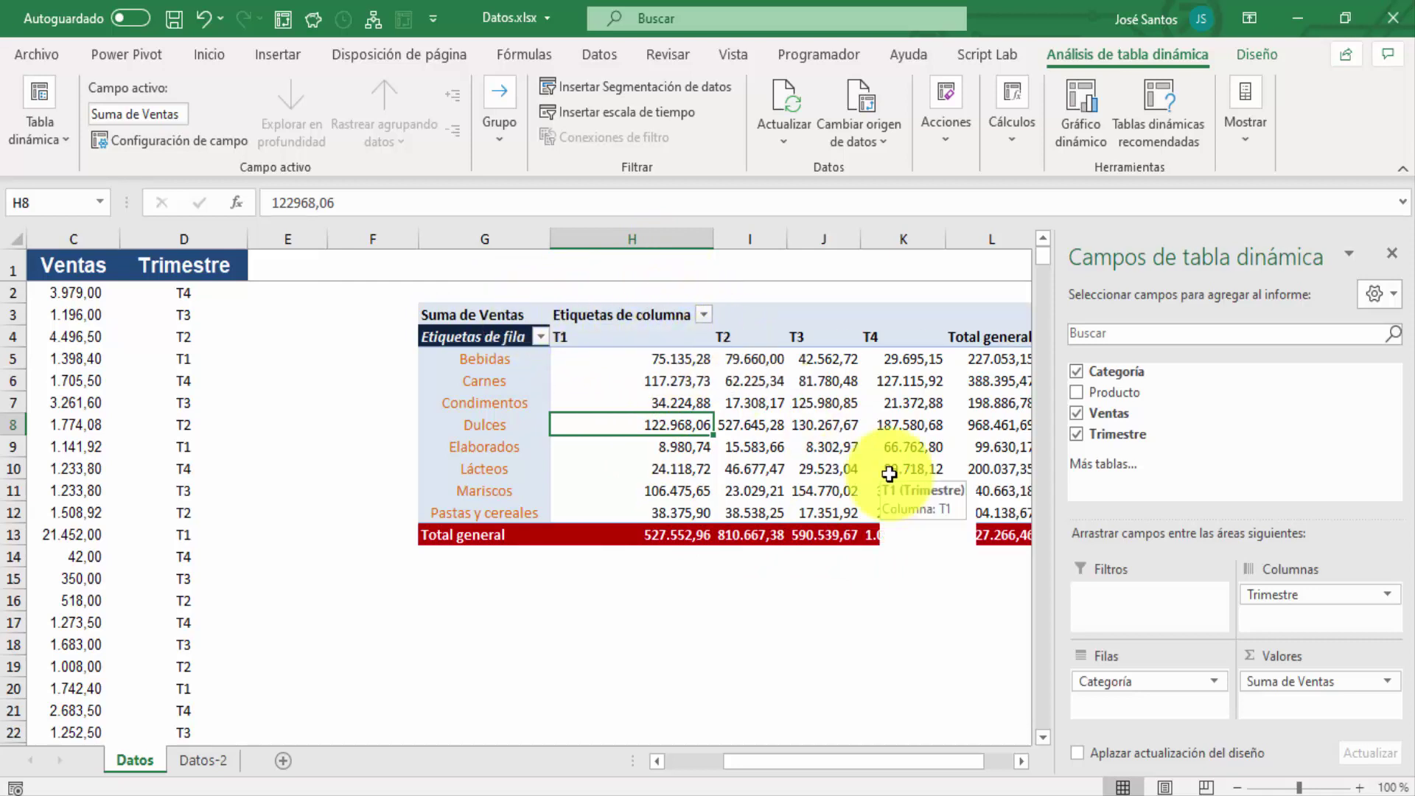
left_click(490, 338)
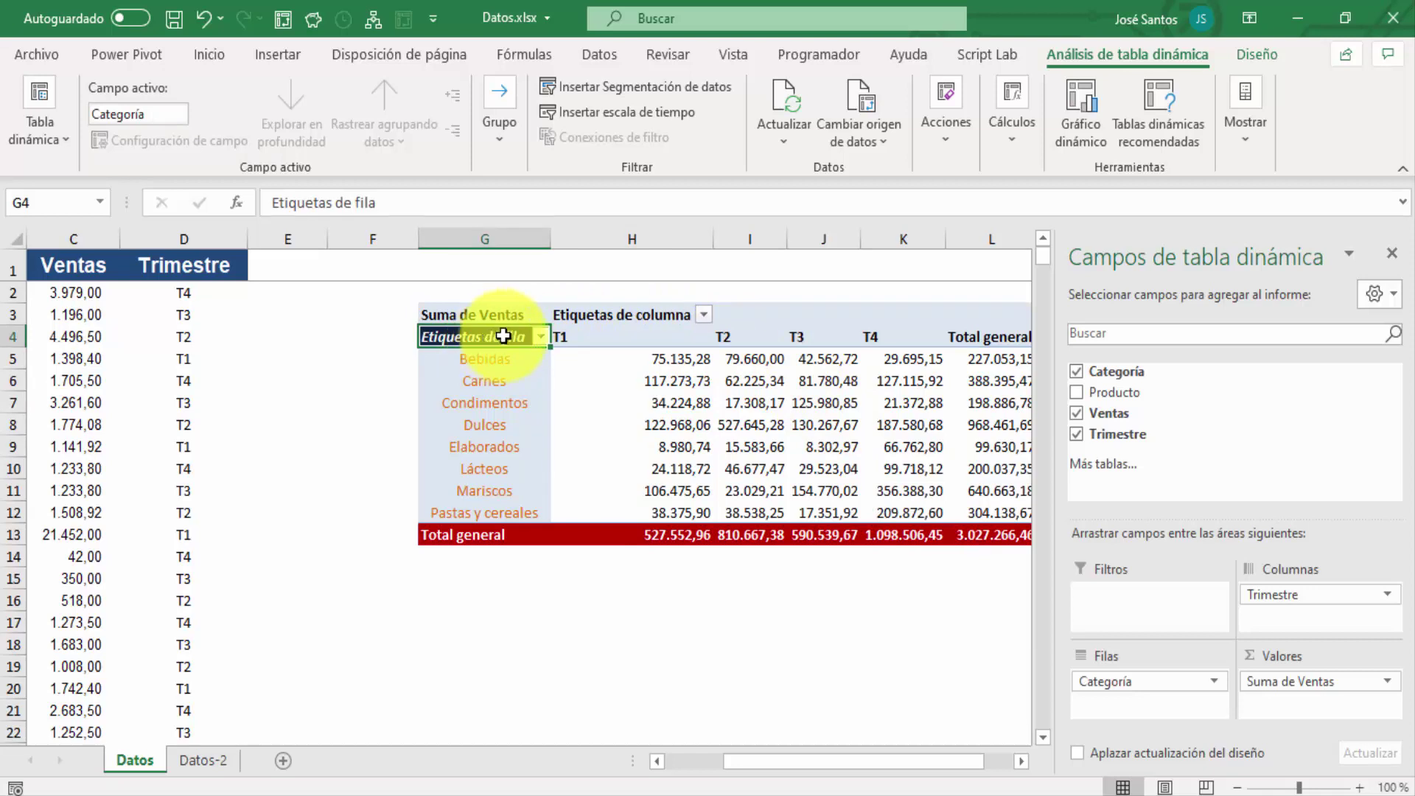
left_click(582, 337)
left_click(765, 340)
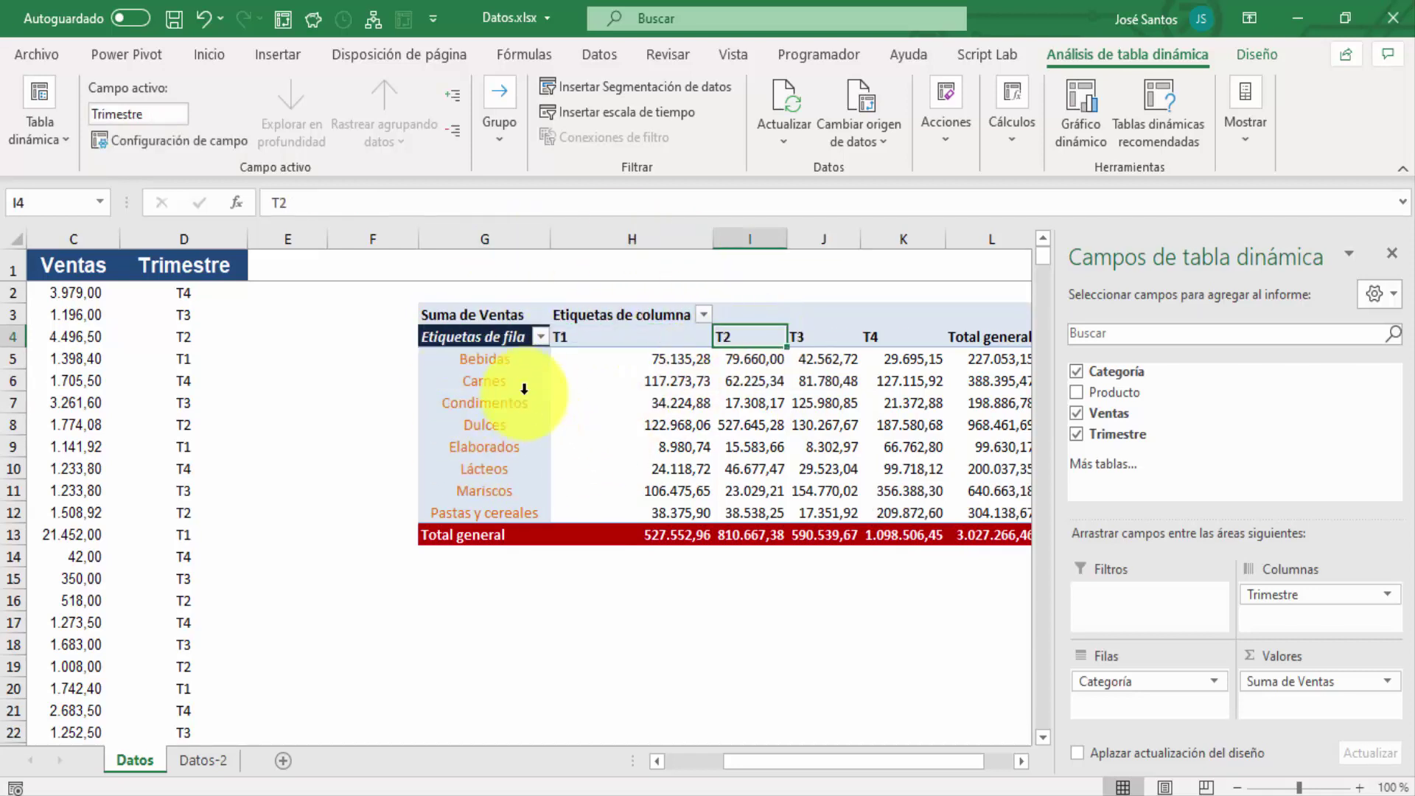
mouse_move(605, 415)
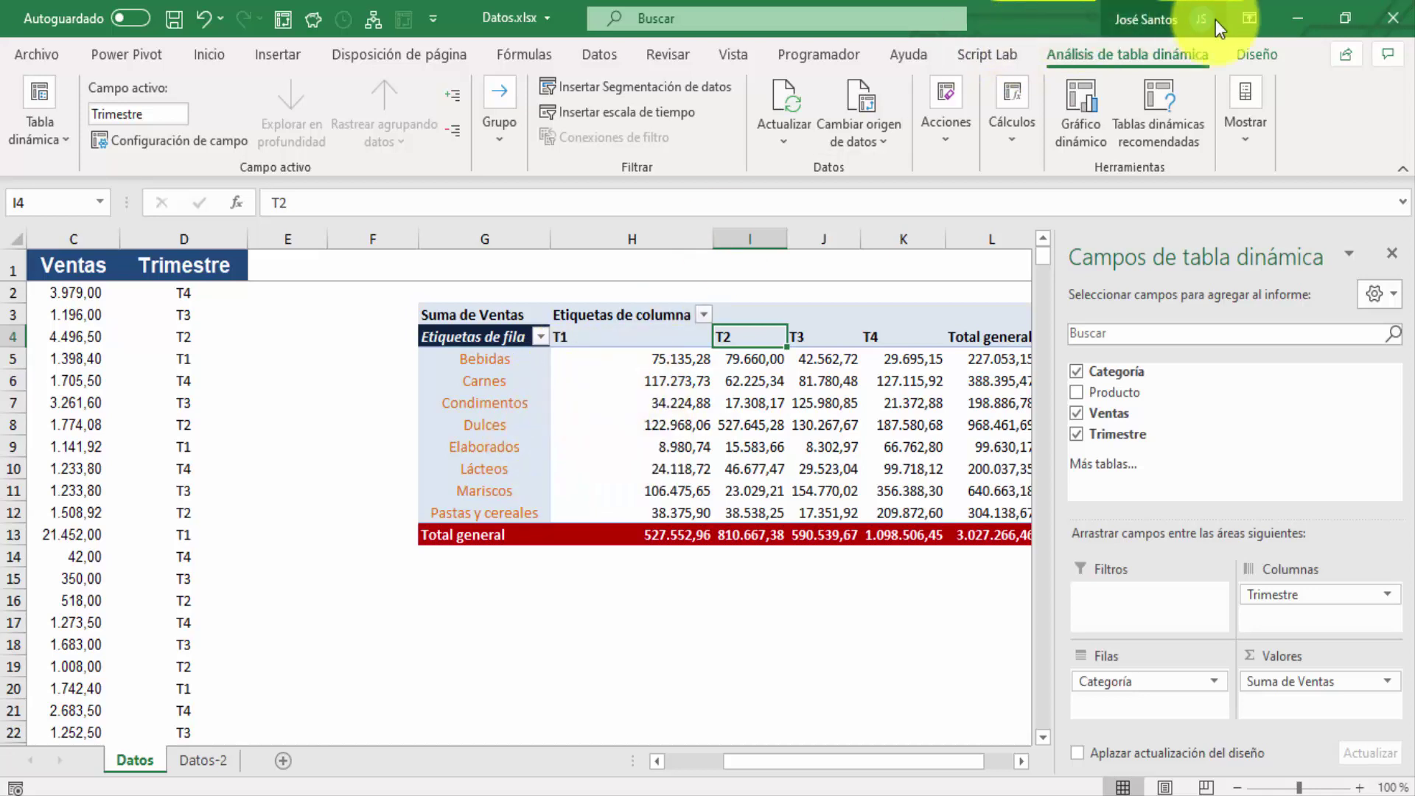
- Preview the built-in pivot table styles on the manually formatted pivot table without applying any of them
left_click(1255, 54)
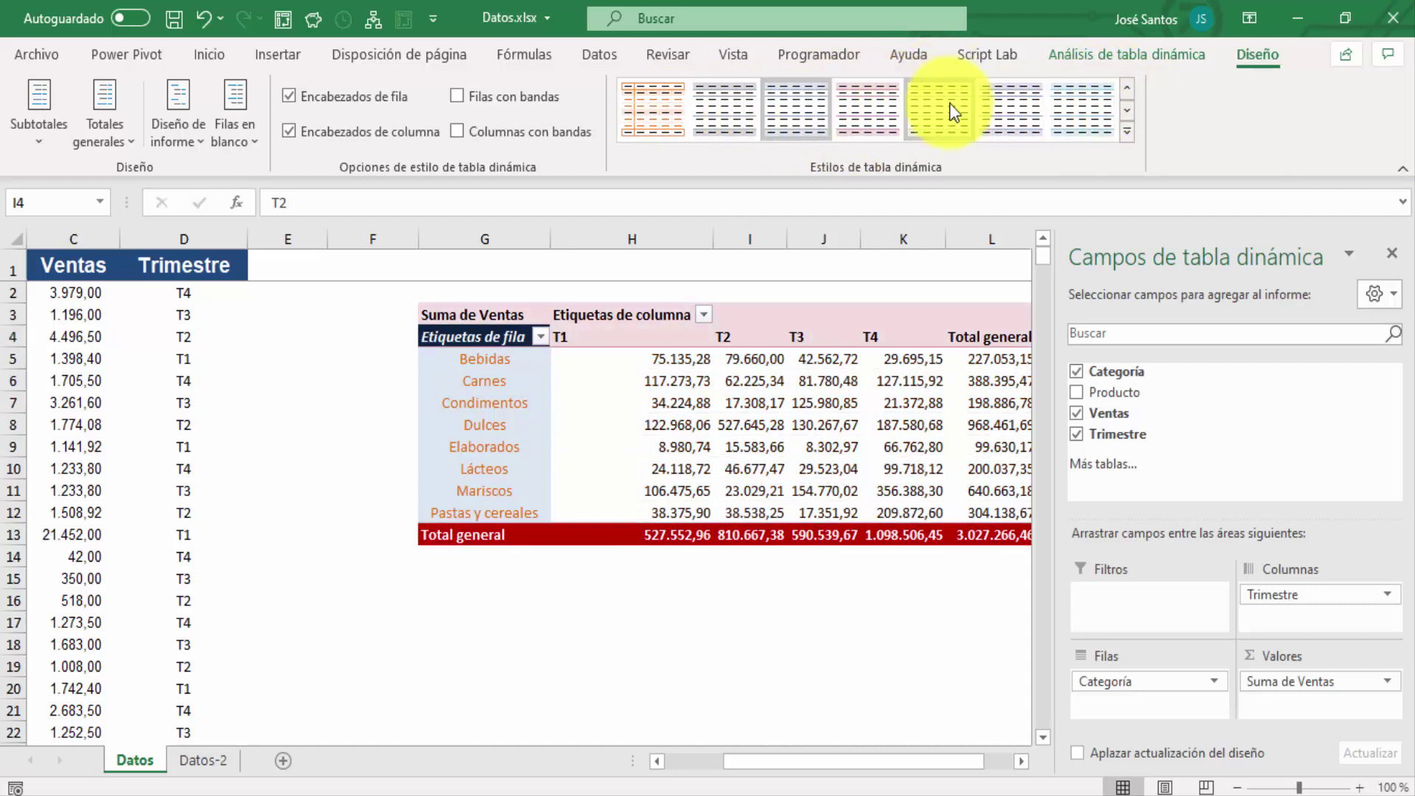
left_click(1127, 109)
left_click(1129, 134)
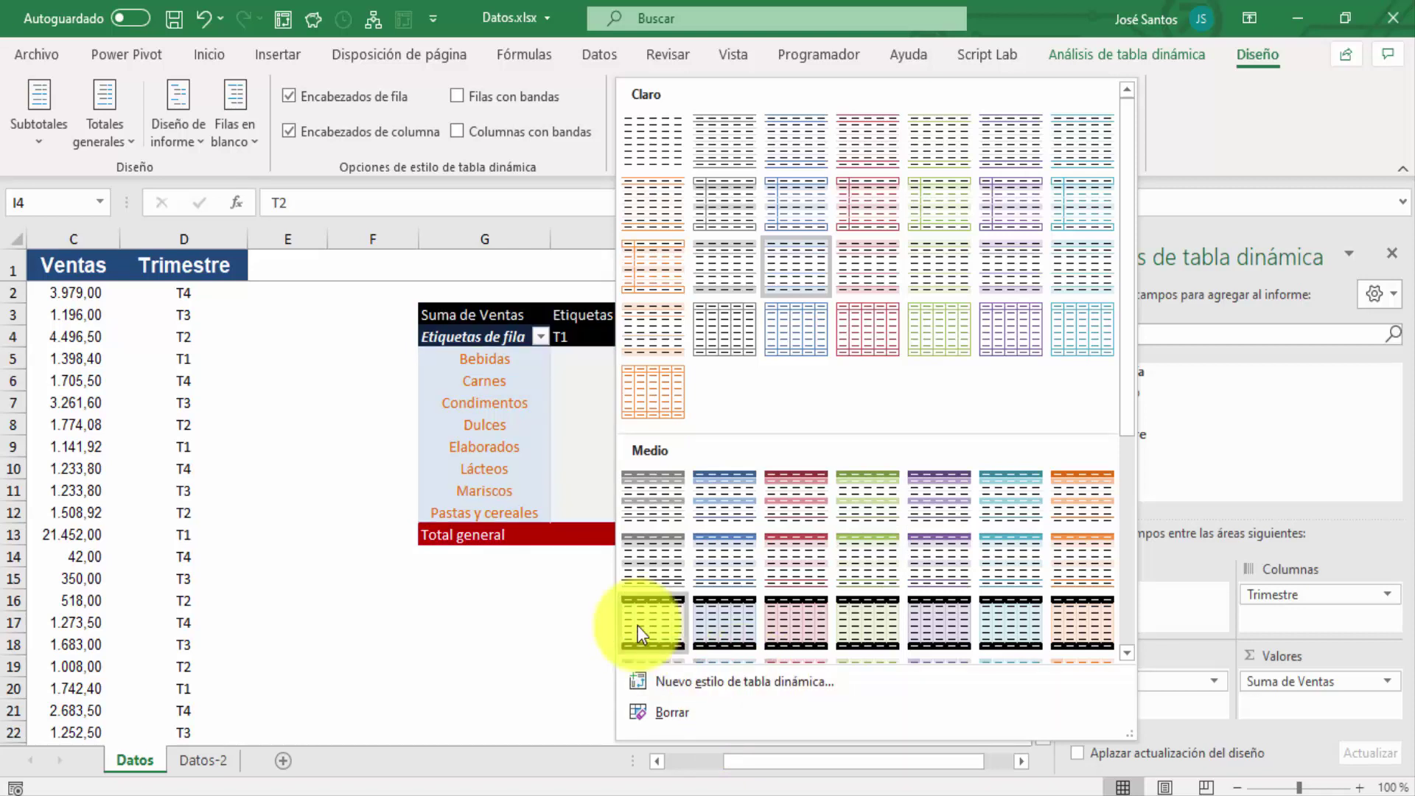
left_click(503, 594)
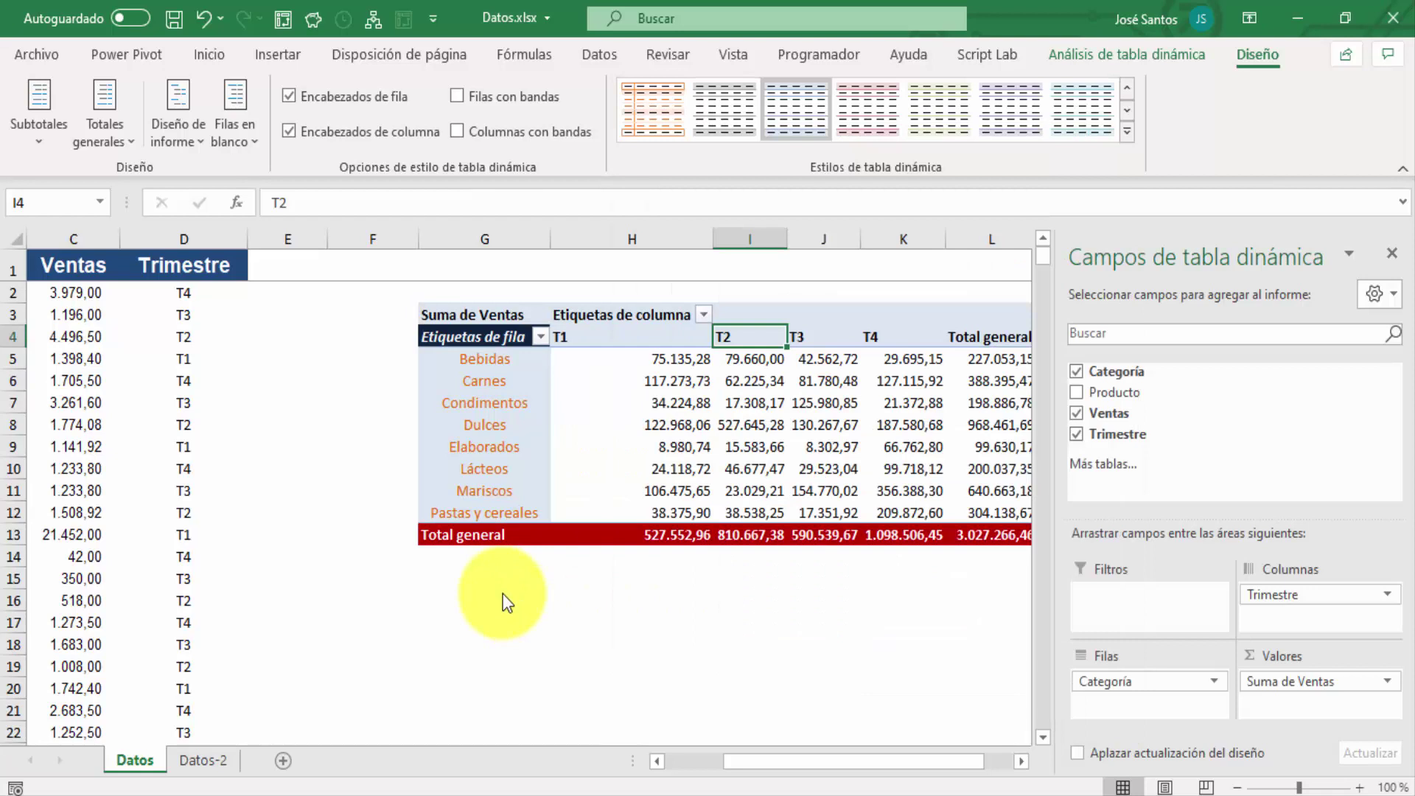
- Undo the Trimestre column field and all manual formatting, and add the Ventas field back to the Valores area
left_click(201, 16)
left_click(201, 16)
left_click(200, 16)
left_click(201, 16)
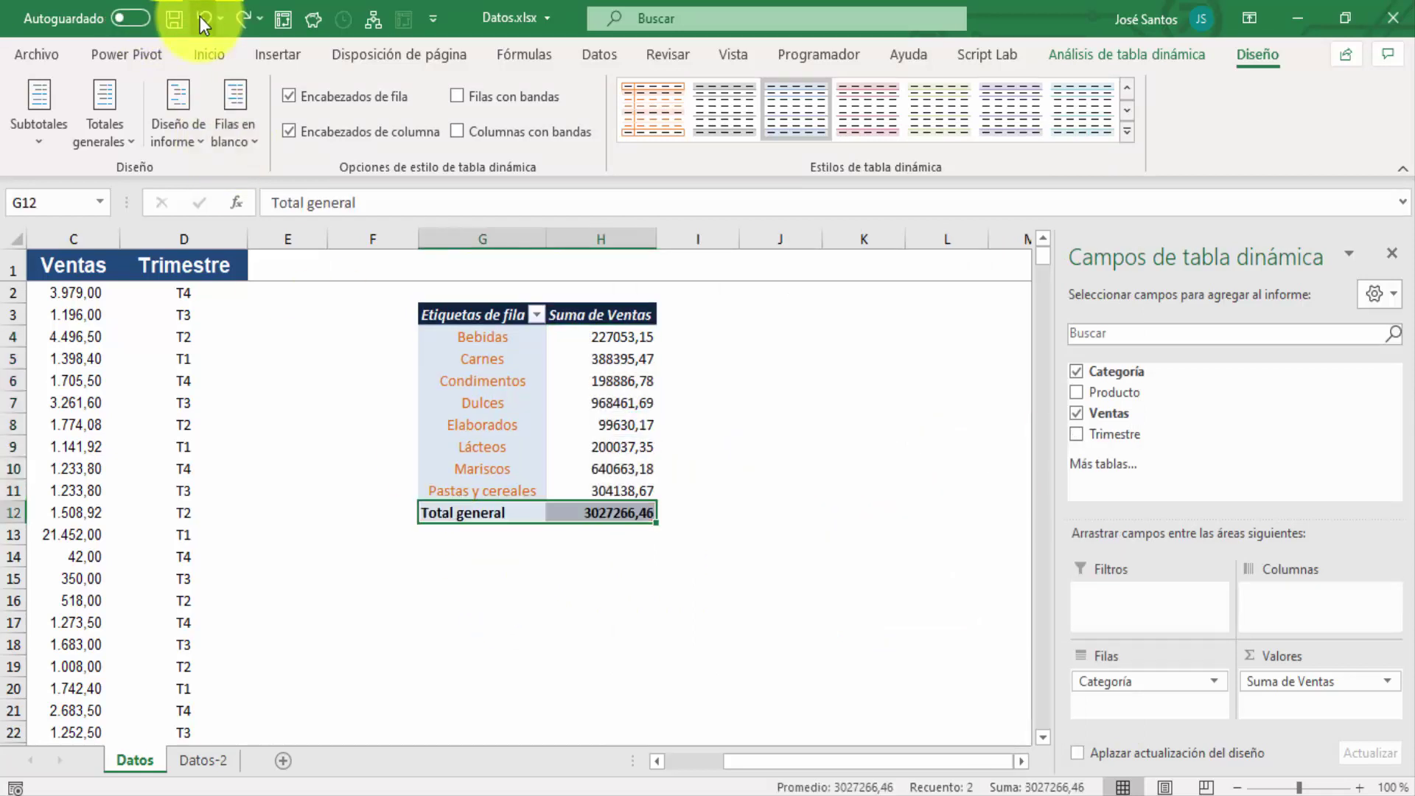
left_click(201, 16)
left_click(200, 16)
left_click(200, 16)
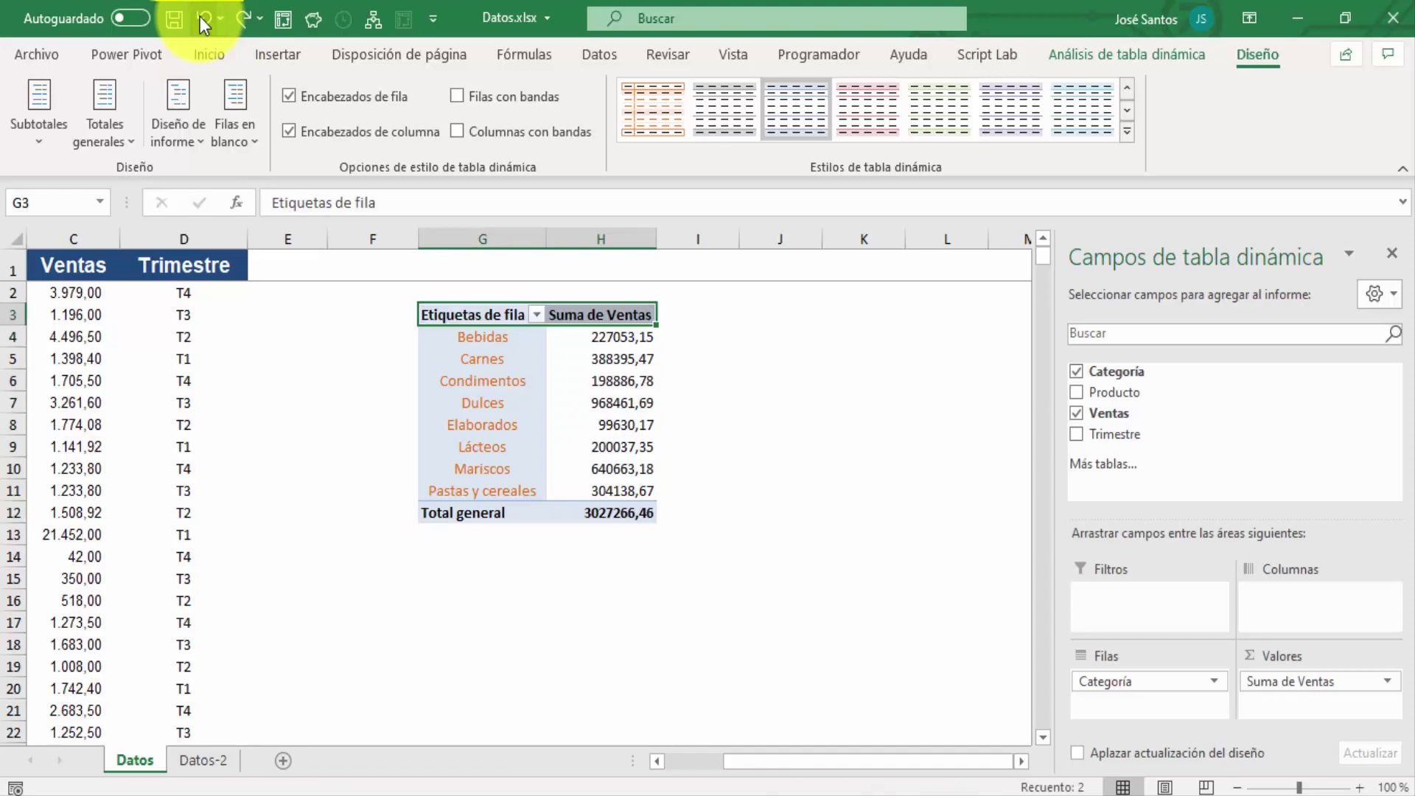
left_click(200, 16)
left_click(200, 16)
left_click(200, 16)
left_click(200, 16)
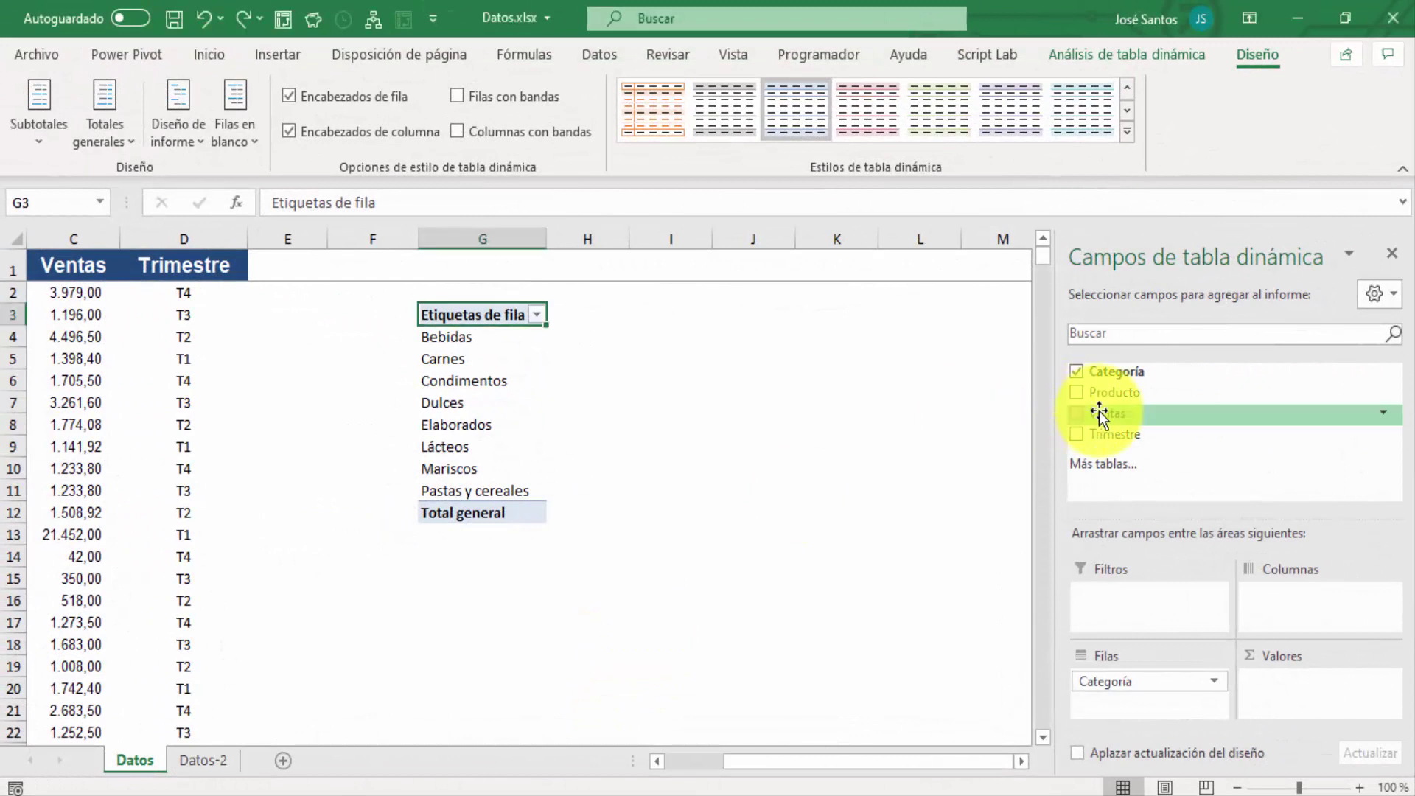
left_click_drag(1099, 410, 1294, 688)
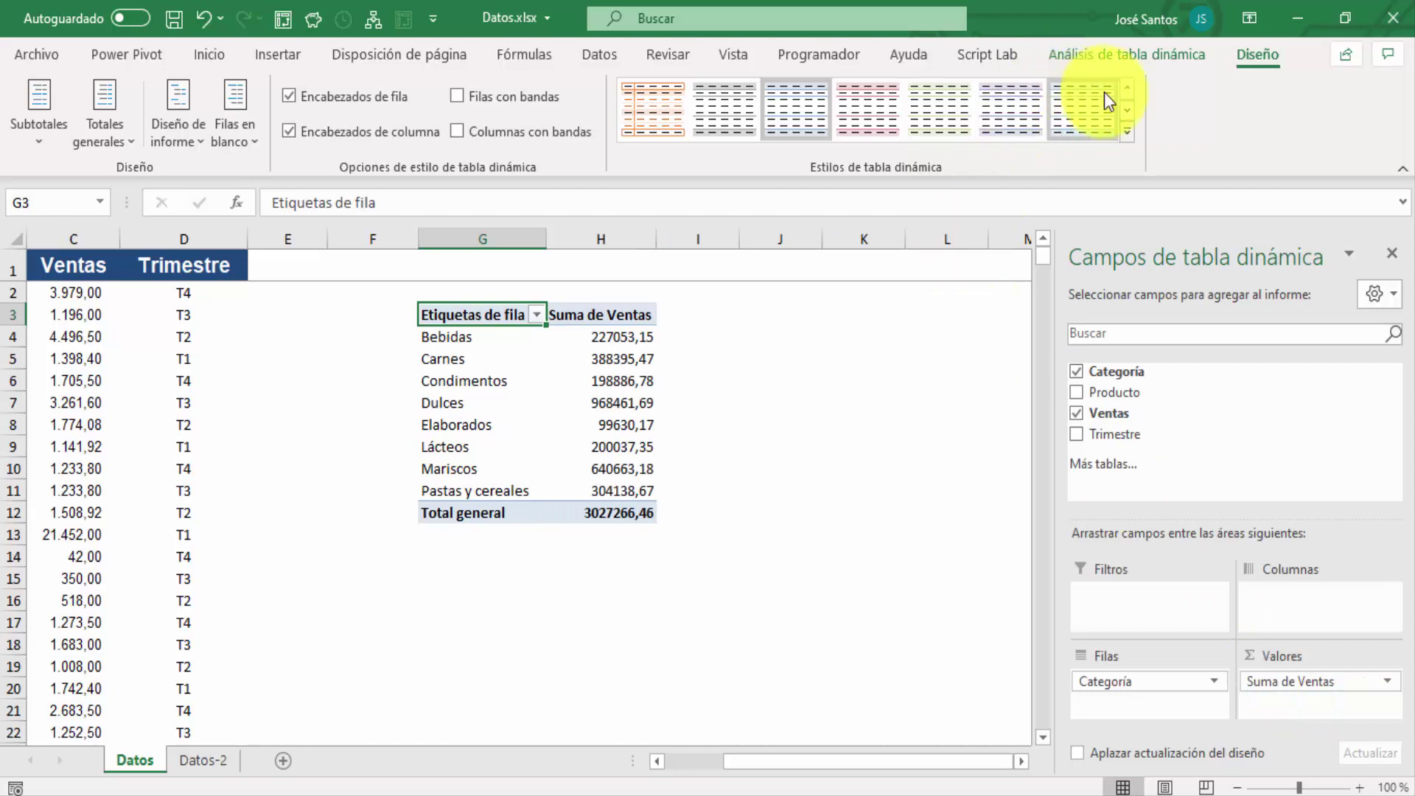
- Try several light pivot table styles, including Rosa claro, Estilo de tabla dinámica claro 17, ending on the light blue one
left_click(1129, 91)
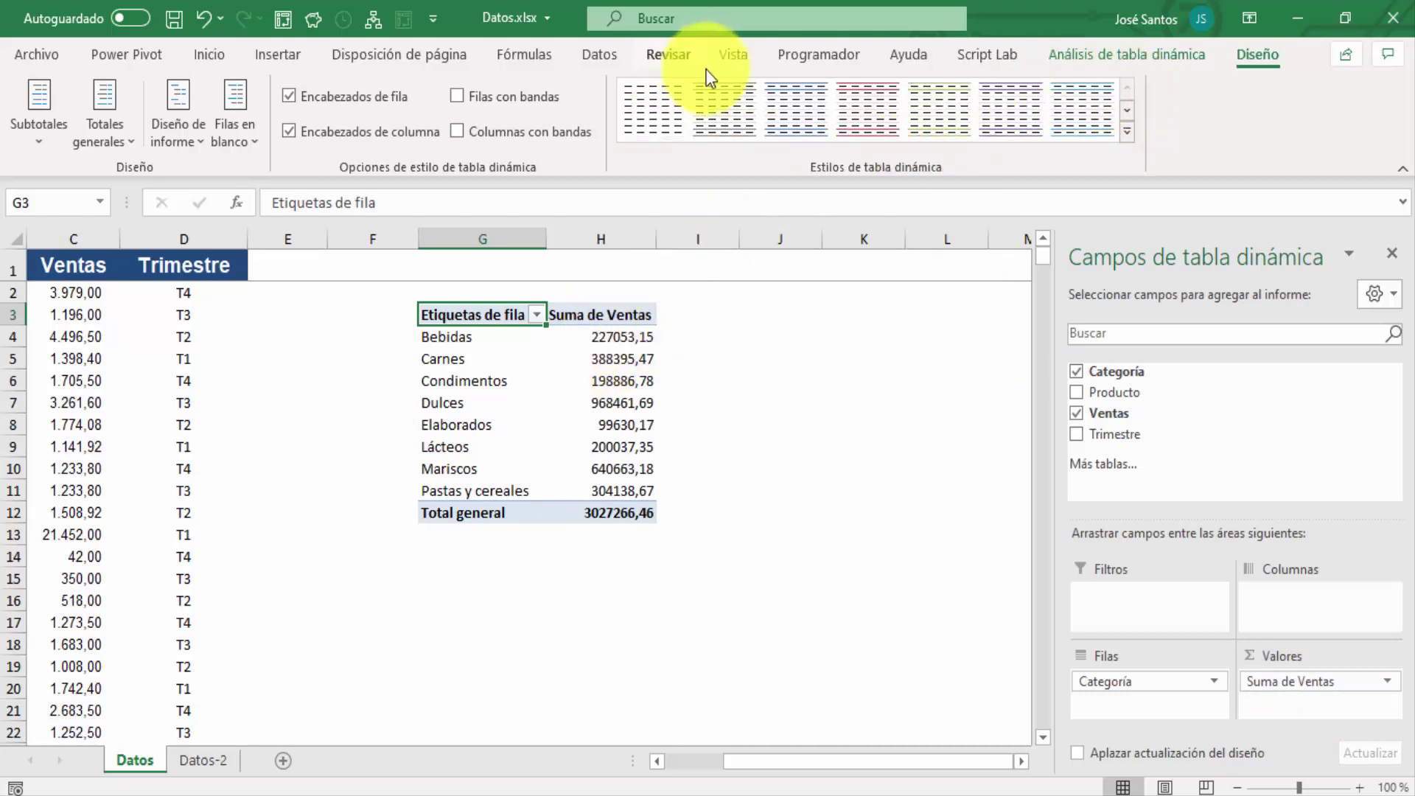
left_click(1130, 133)
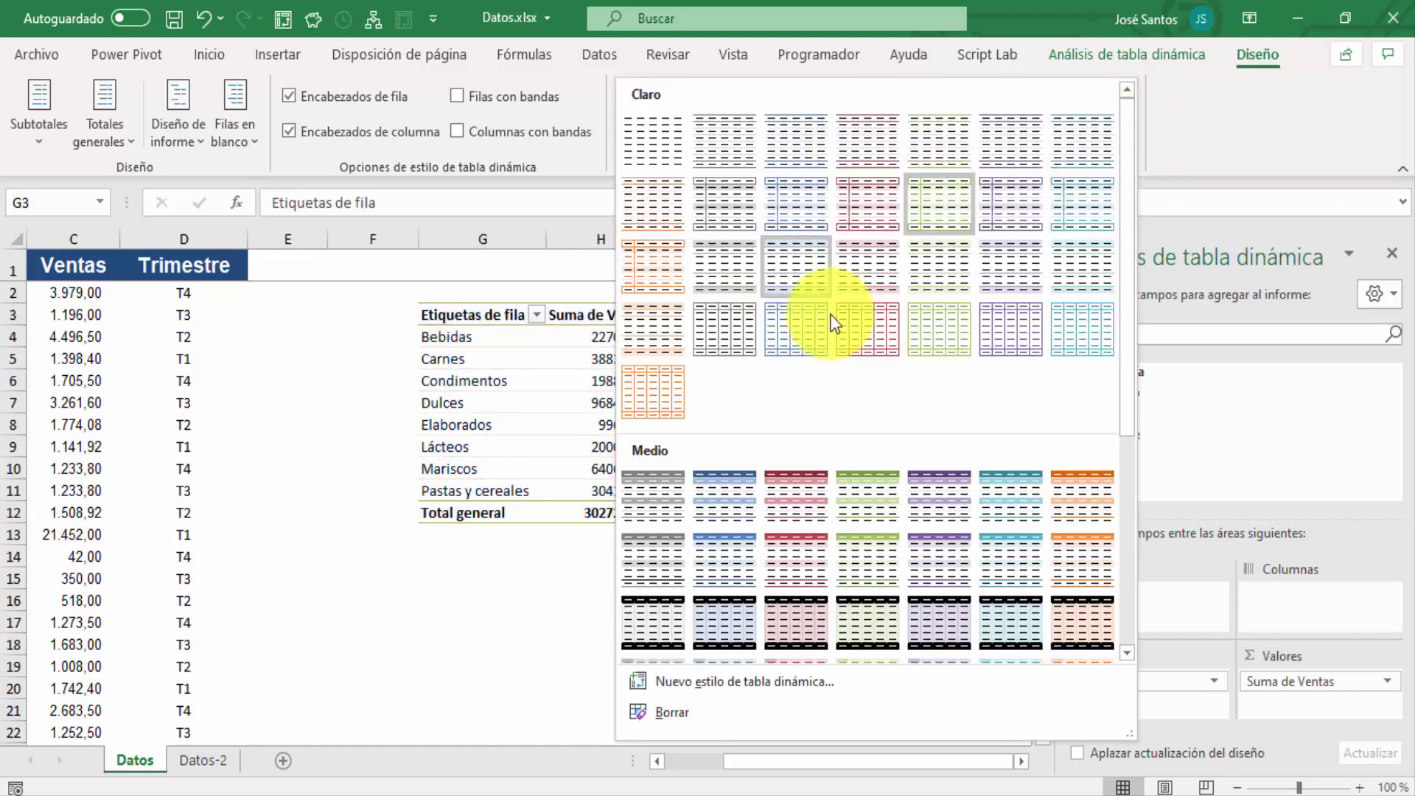
left_click(898, 184)
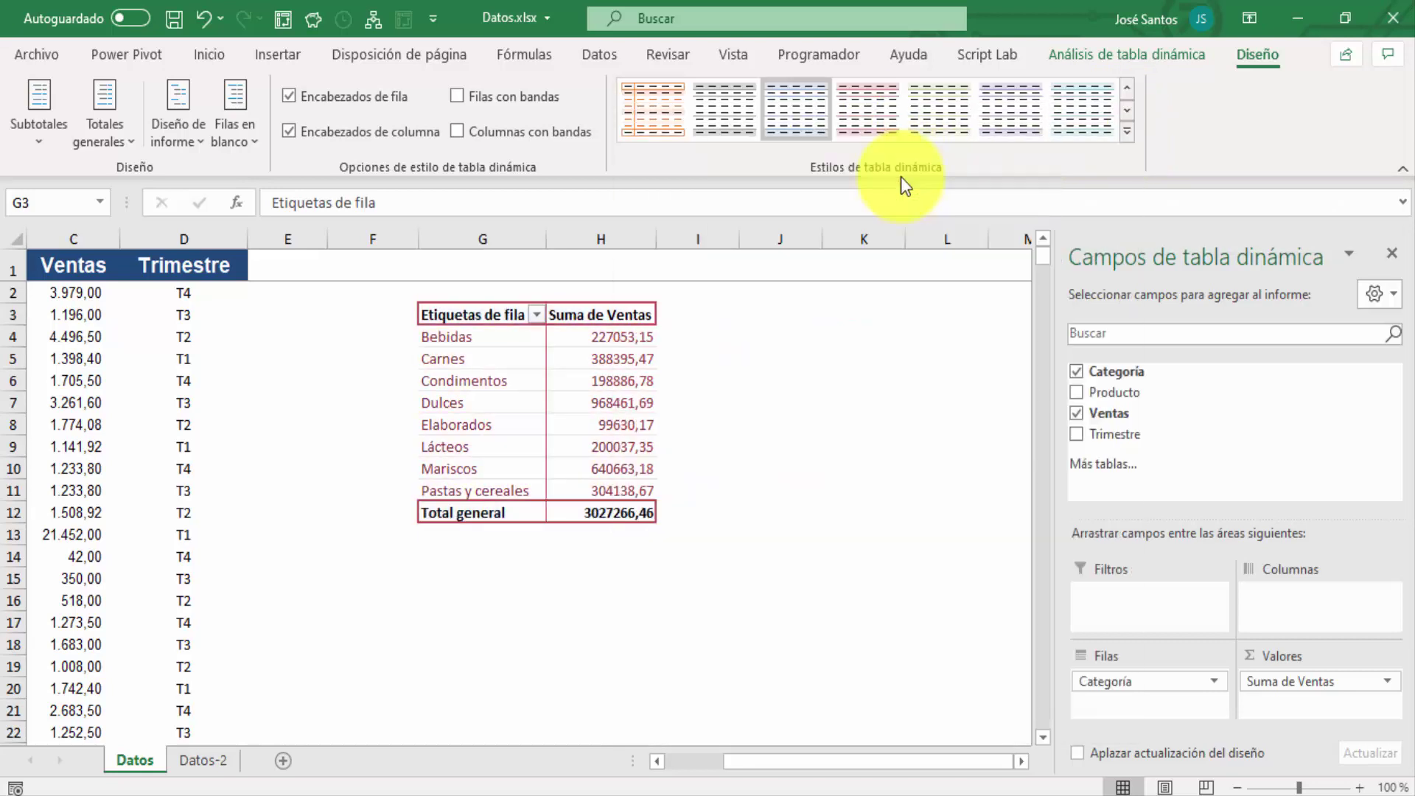
left_click(868, 117)
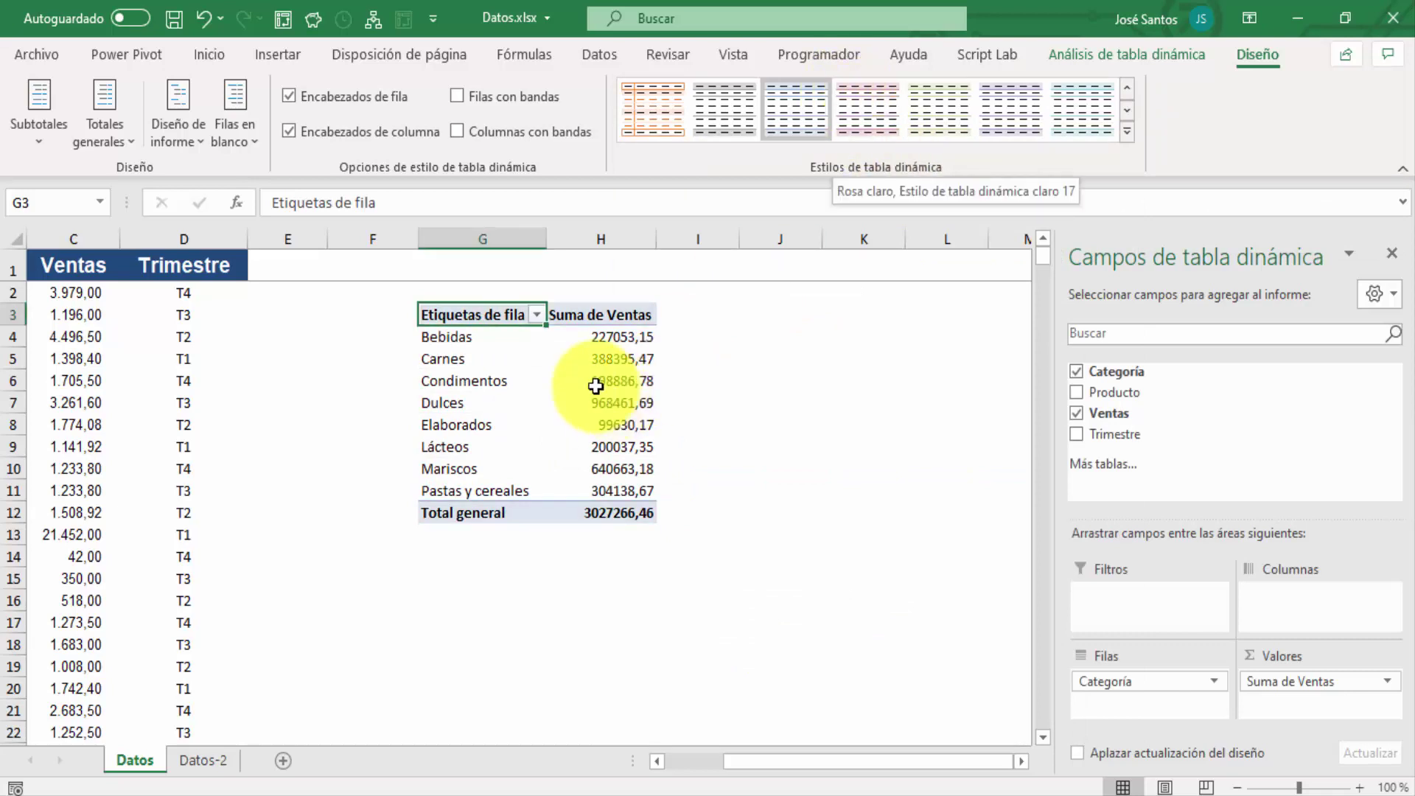
left_click(941, 100)
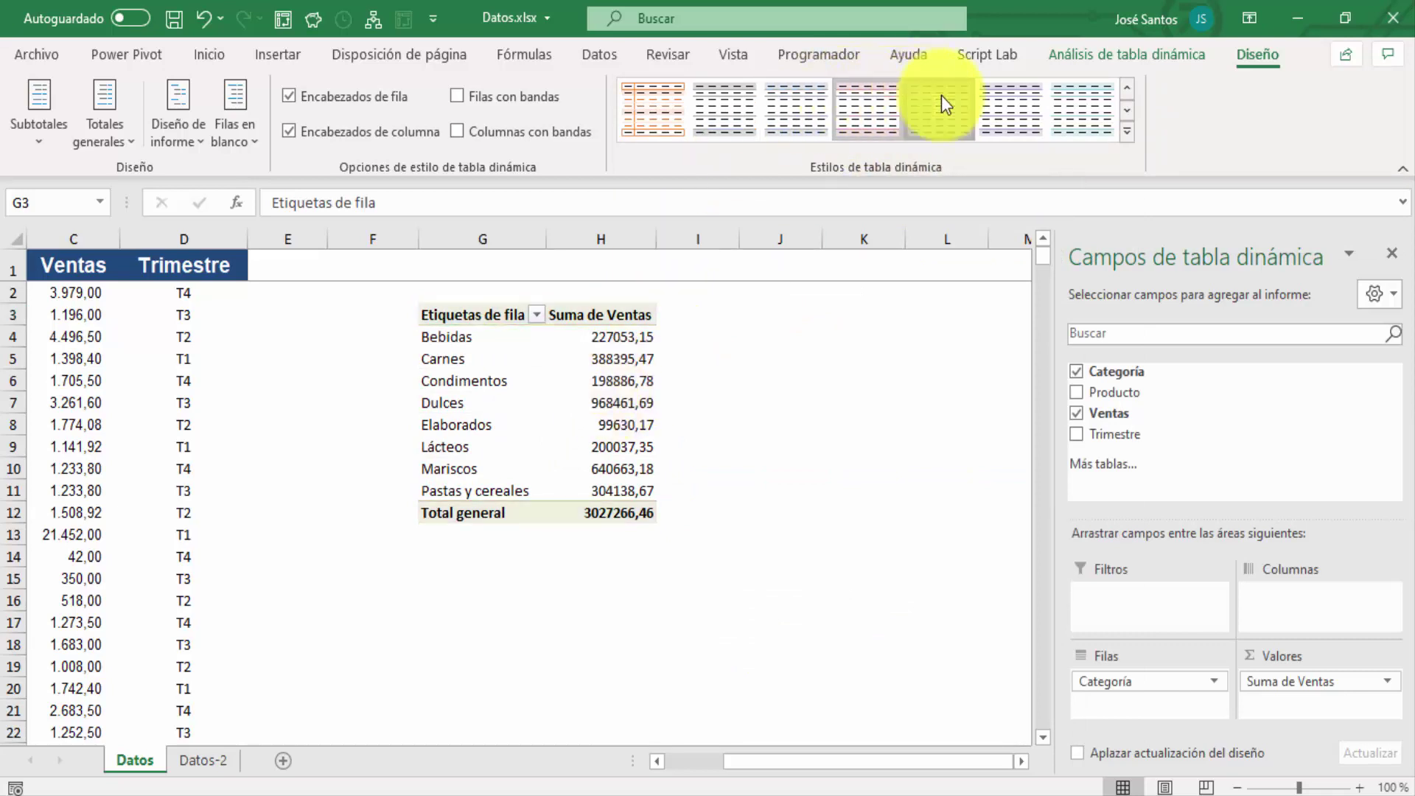
left_click(1011, 96)
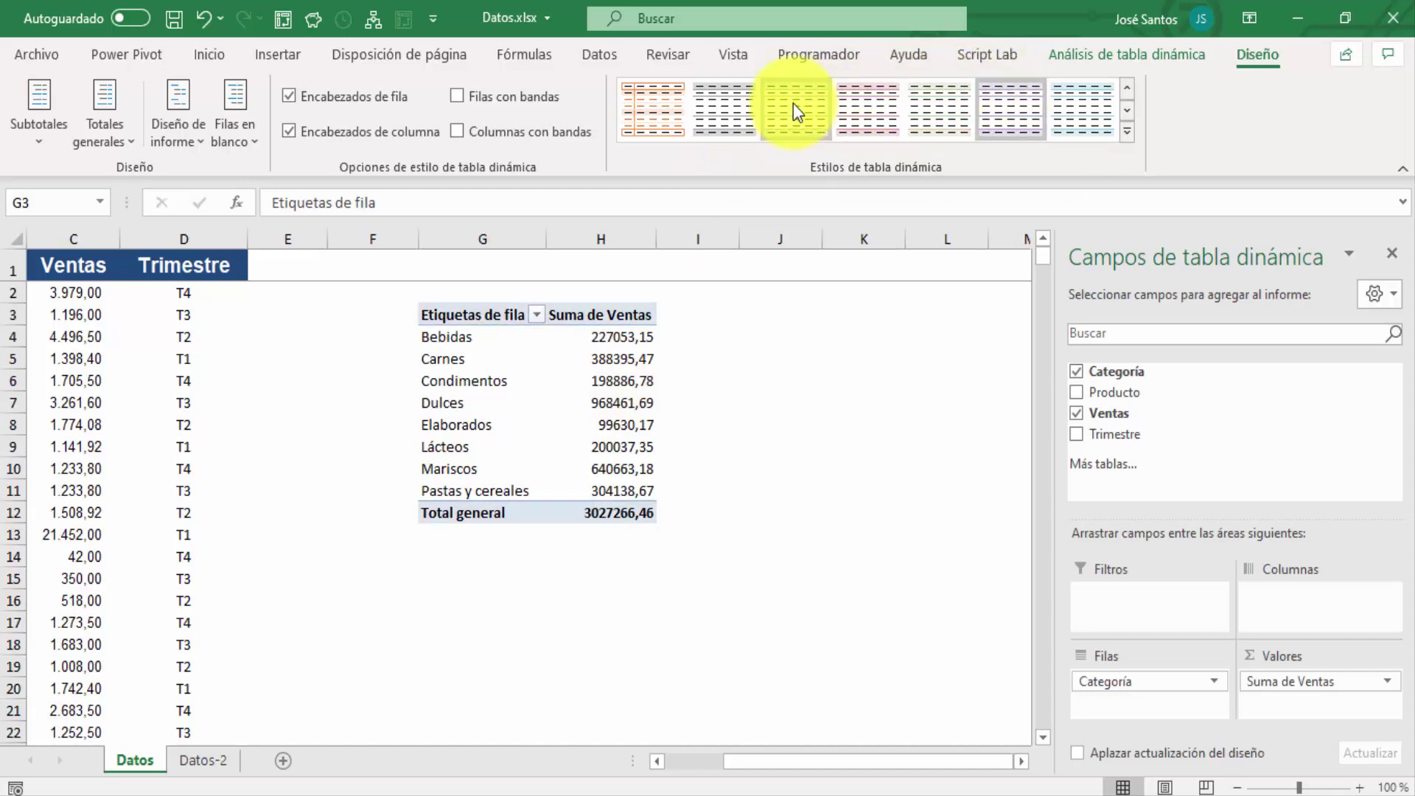
left_click(745, 119)
left_click(794, 118)
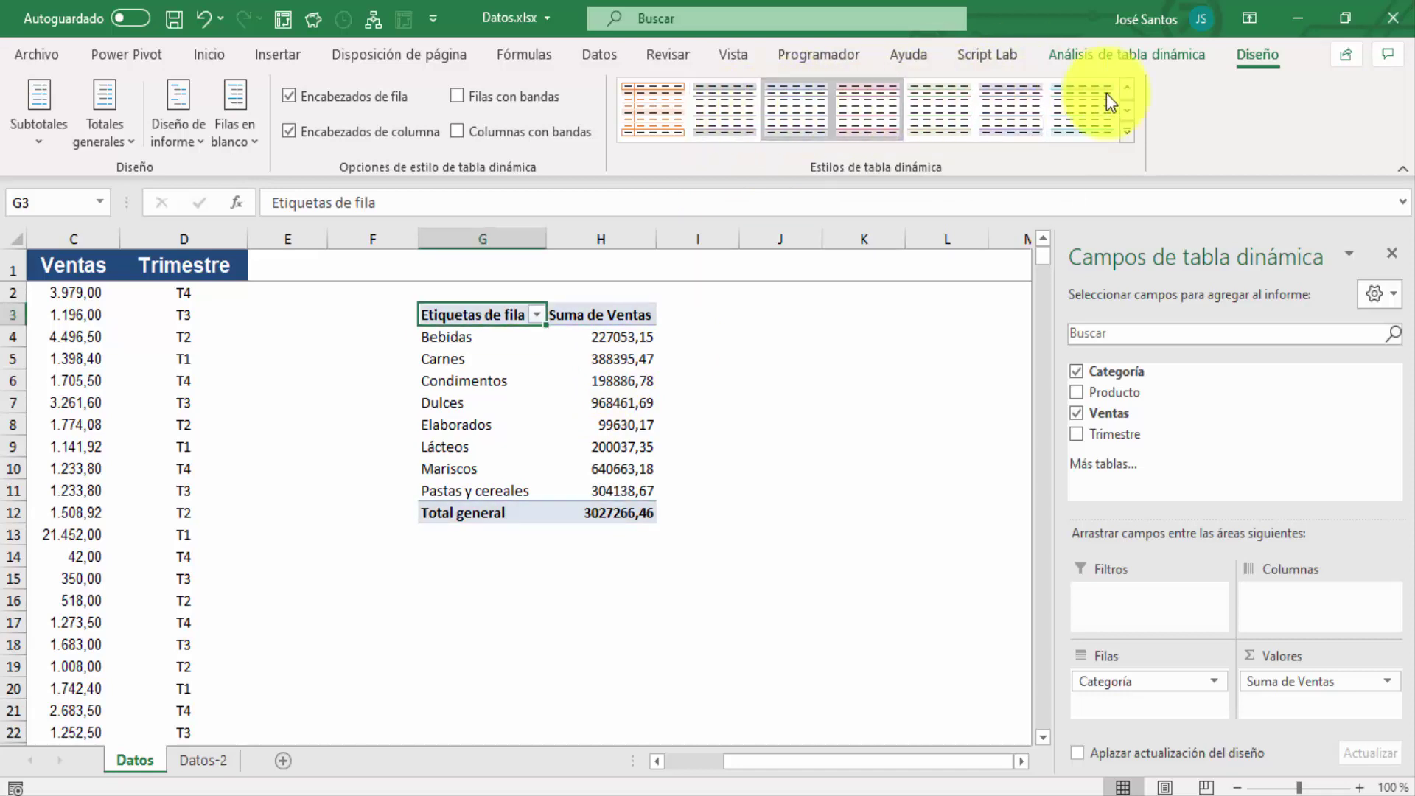
- Apply the Rosa claro, Estilo de tabla dinámica medio 3 style to the pivot table
left_click(1132, 120)
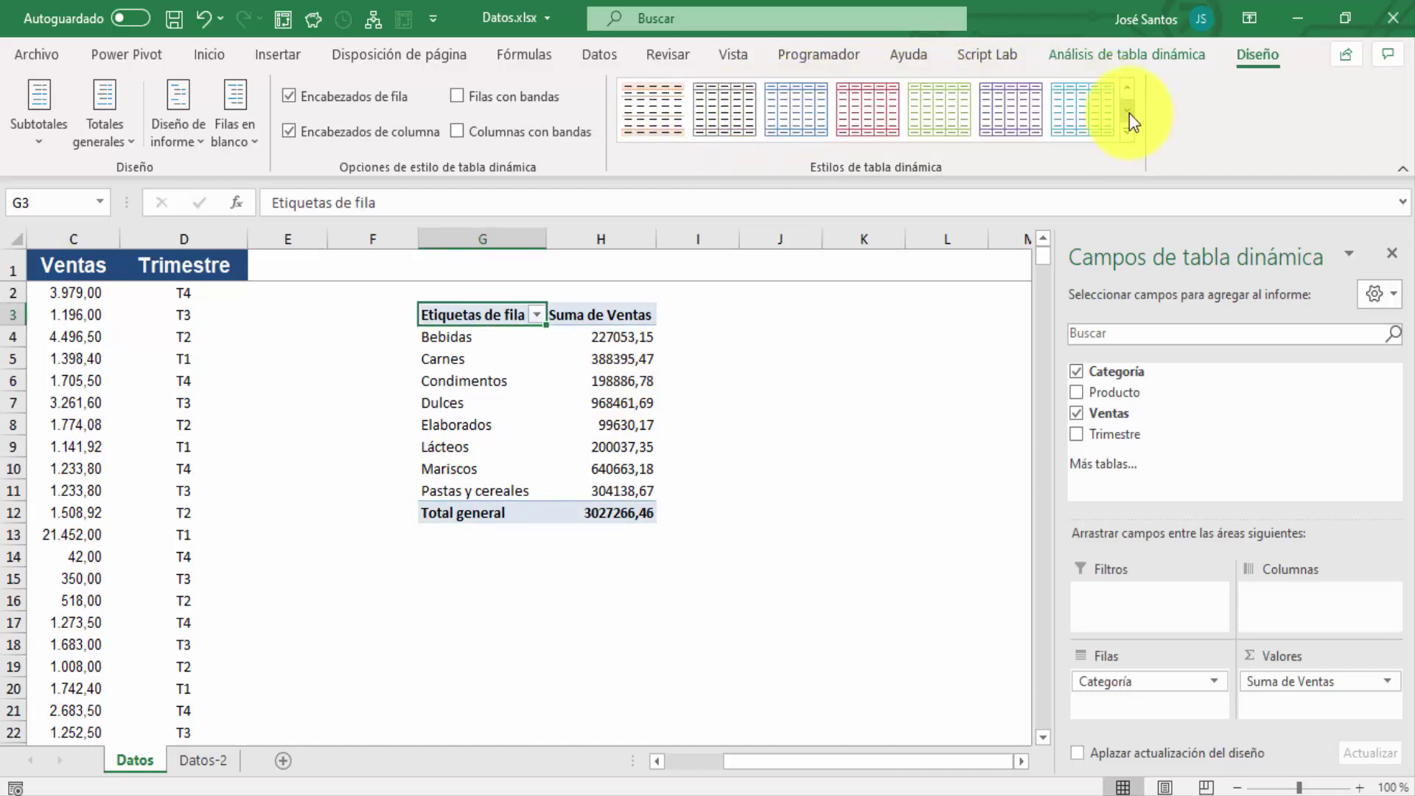
left_click(1129, 132)
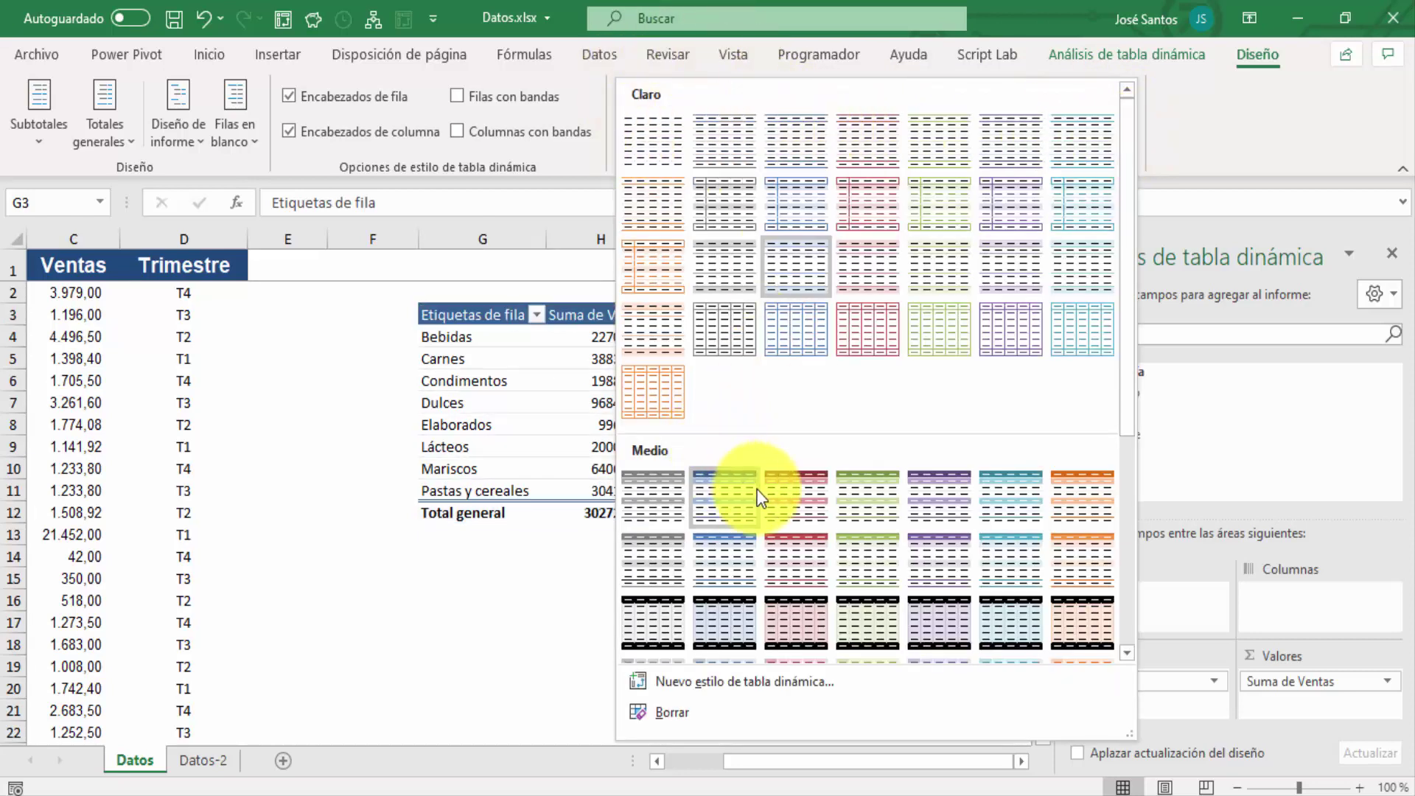
left_click(792, 493)
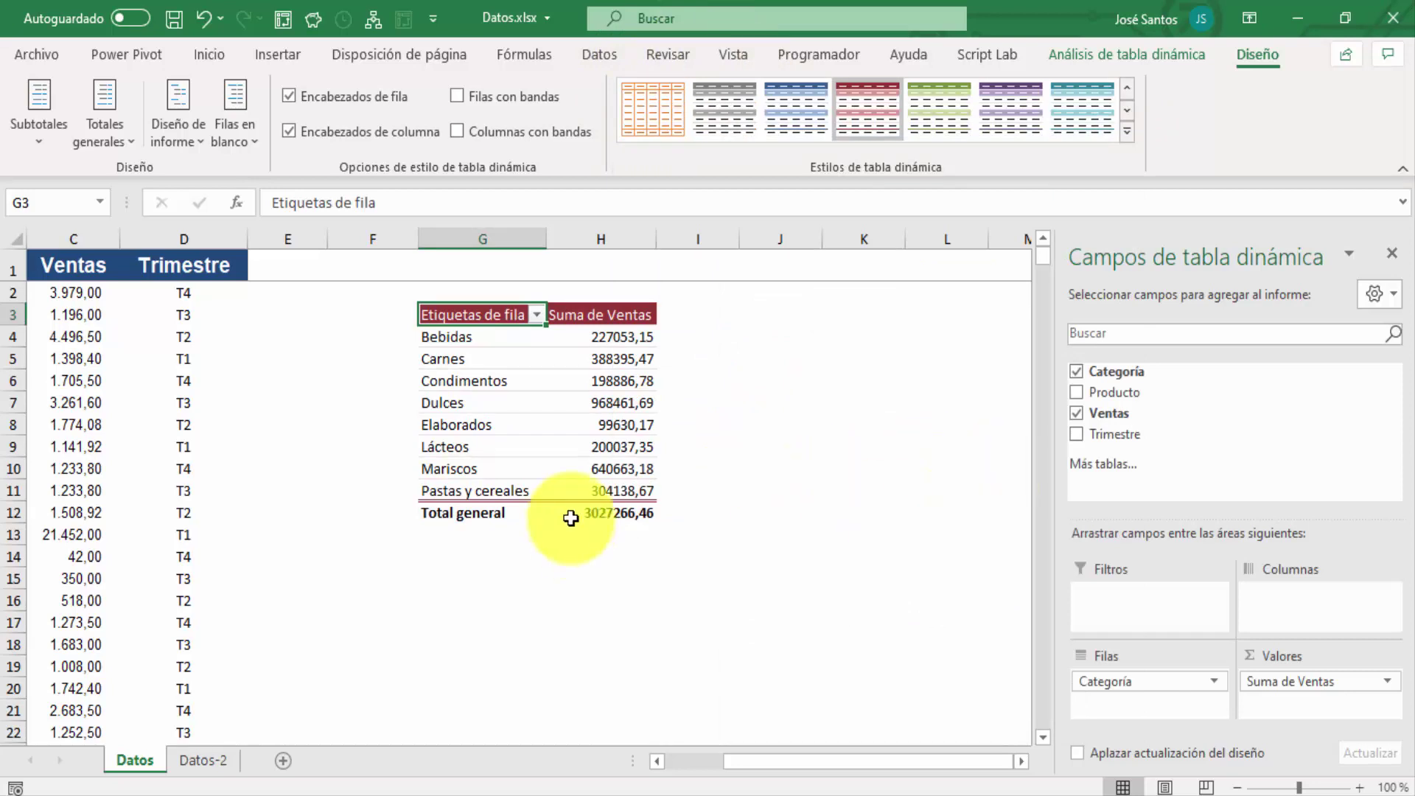
- Add the Trimestre field to the Columnas area and move the cell selection outside the pivot table to cell N11
mouse_move(571, 518)
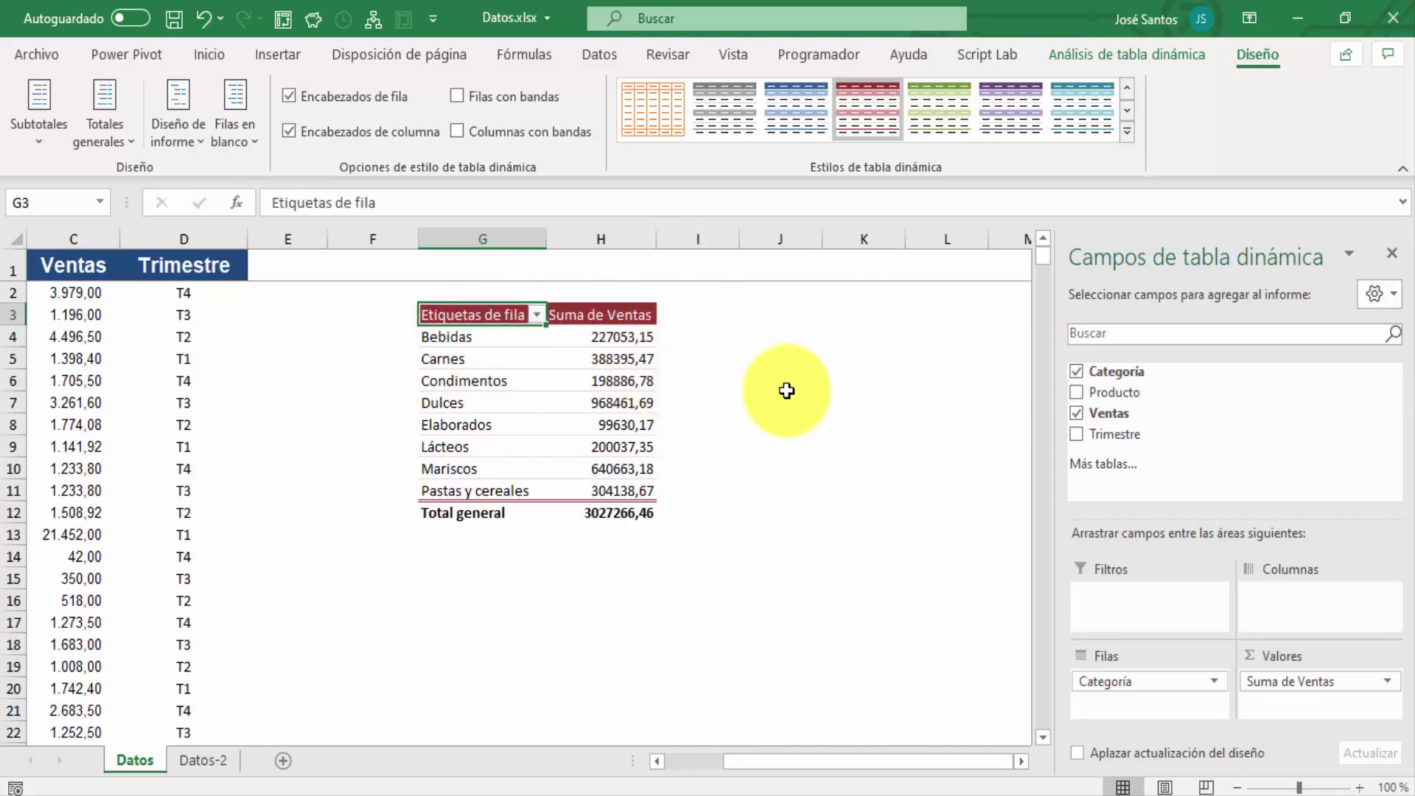
left_click_drag(1102, 435, 1308, 603)
left_click(875, 498)
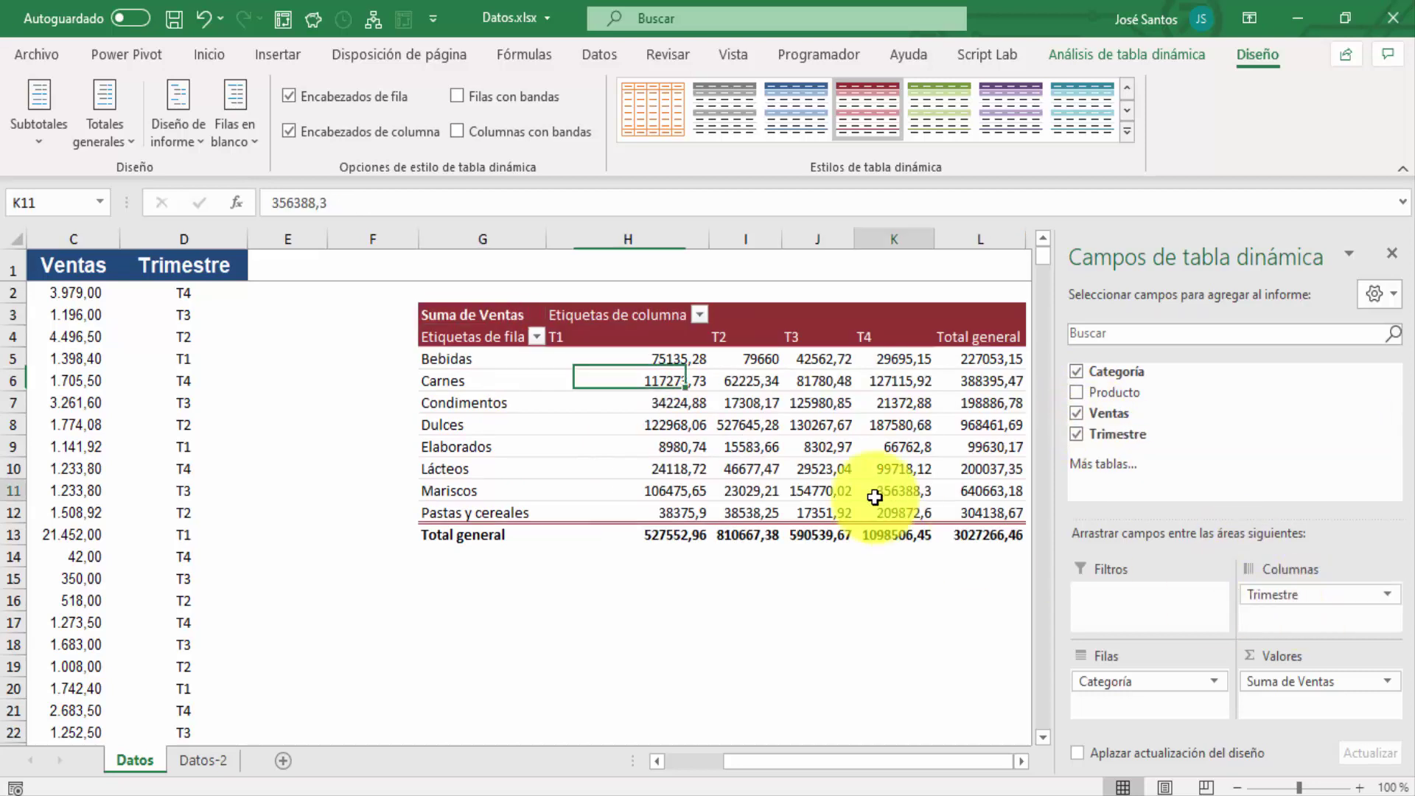
key("Right")
key("Right")
key("Right")
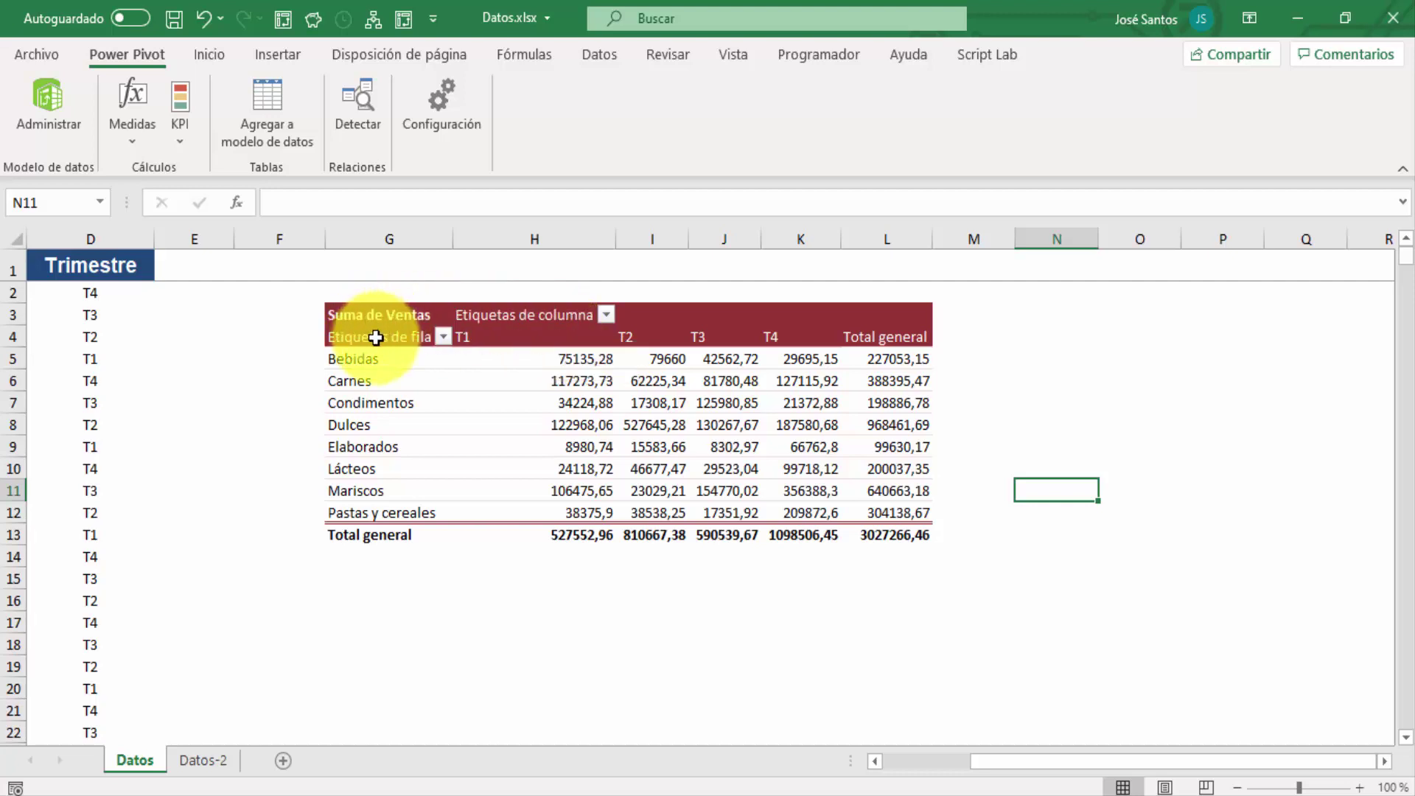
- Apply the first style of the Claro group, without fills or colours, to the pivot table
left_click_drag(381, 337, 494, 336)
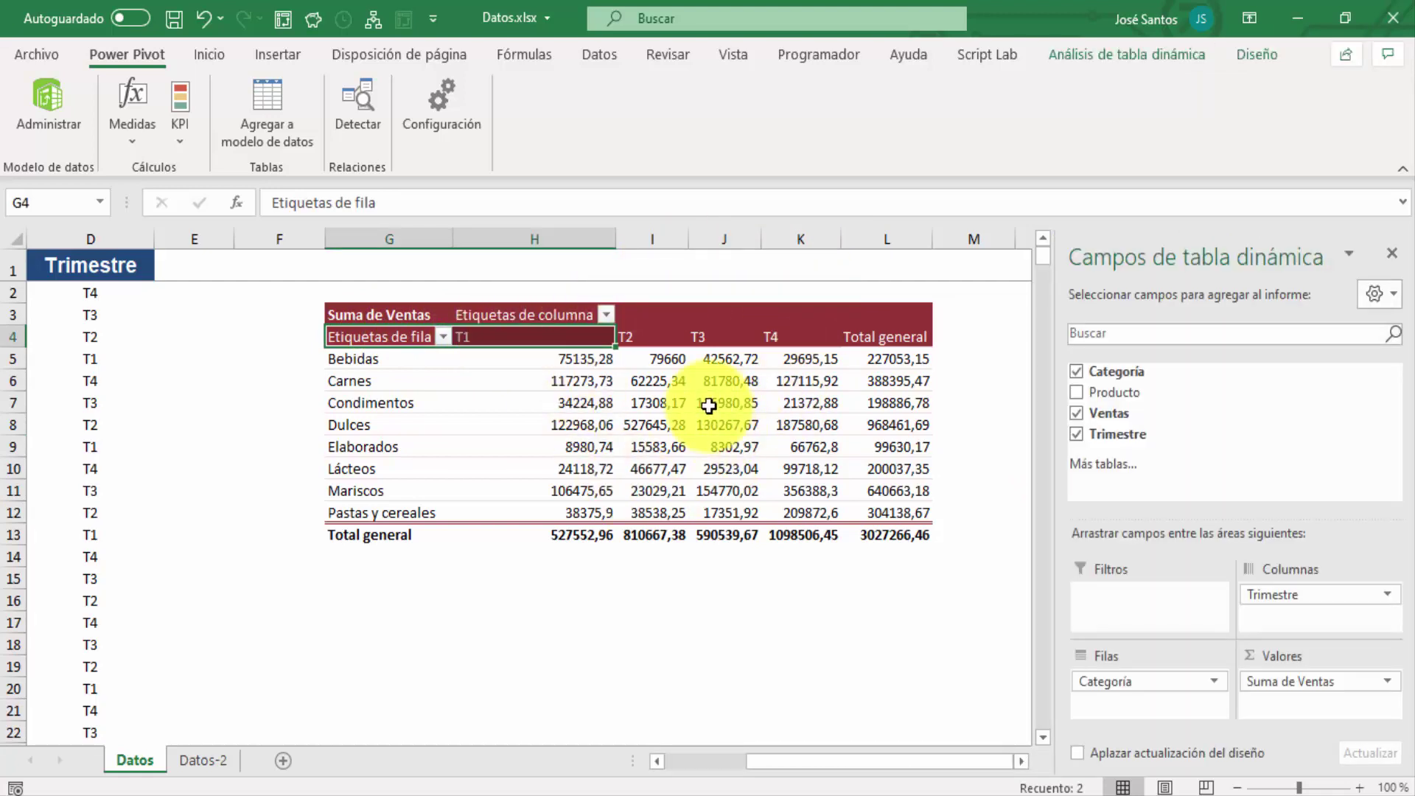
mouse_move(709, 405)
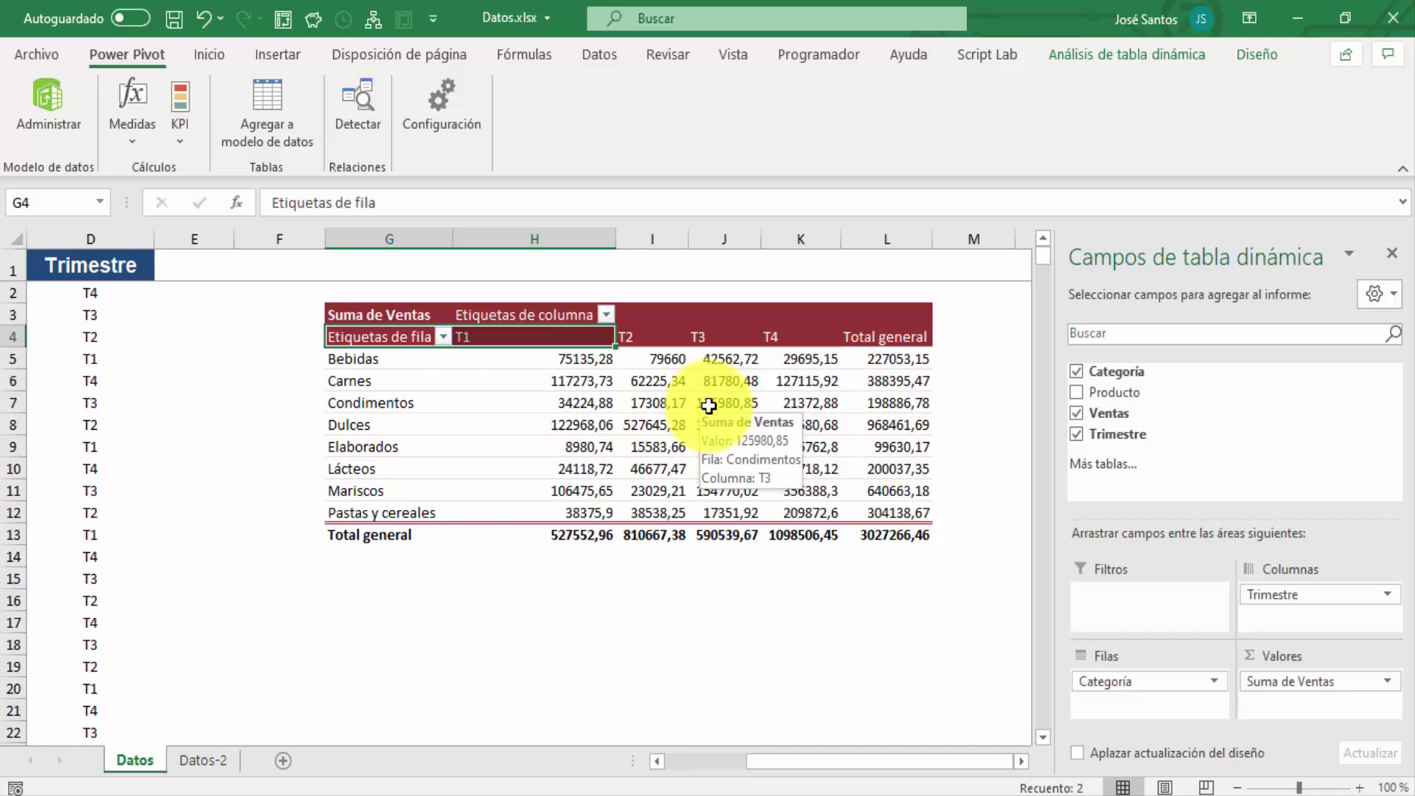
left_click(709, 405)
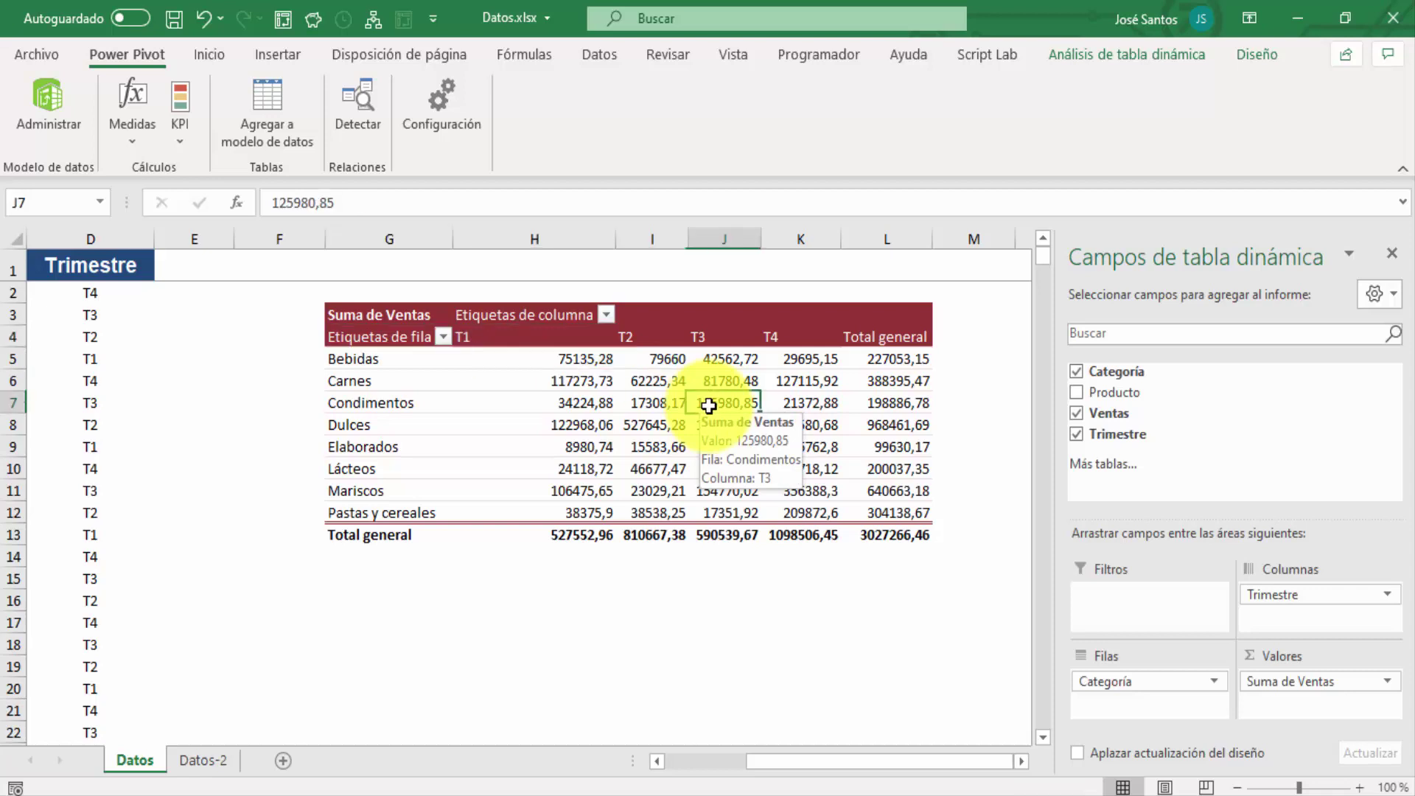
left_click(1107, 54)
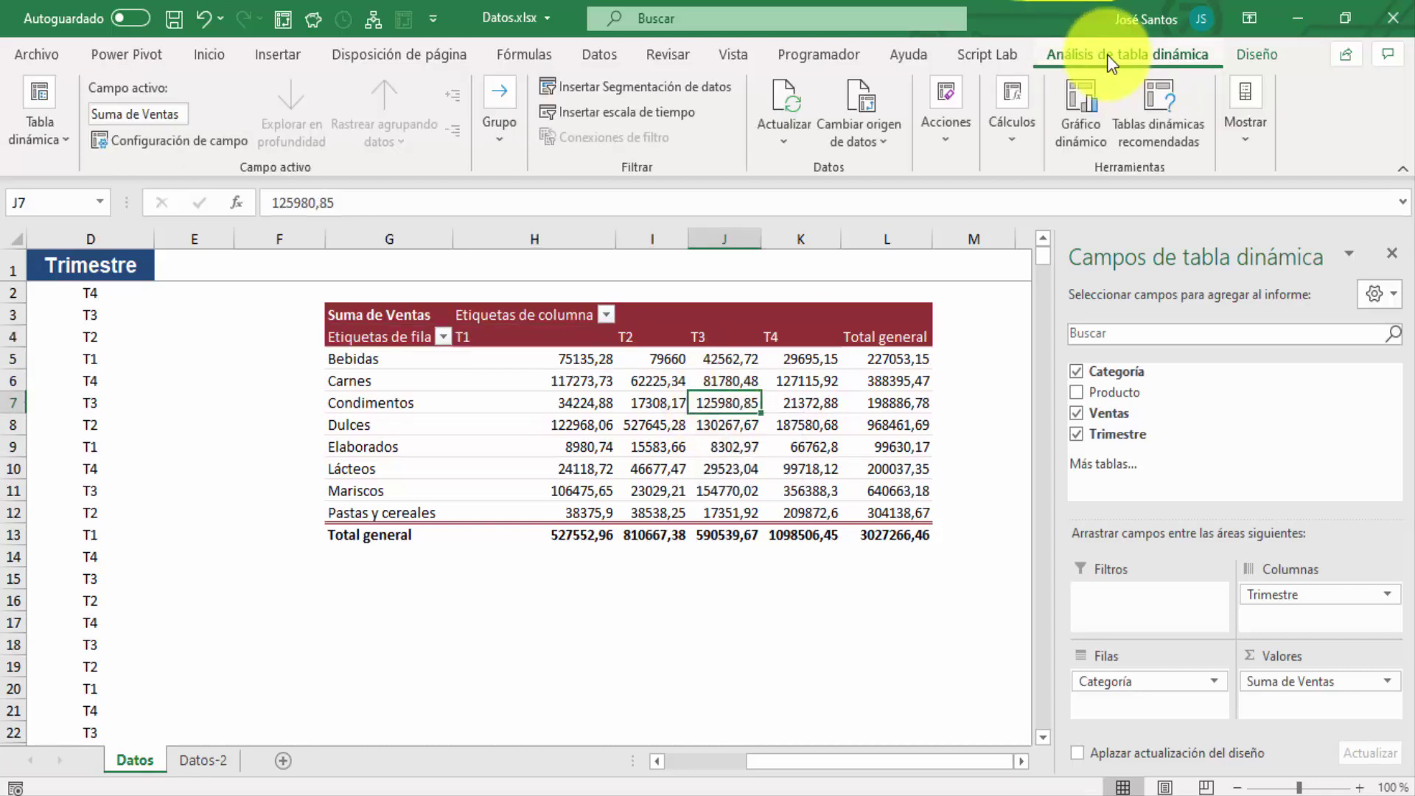
left_click(1266, 50)
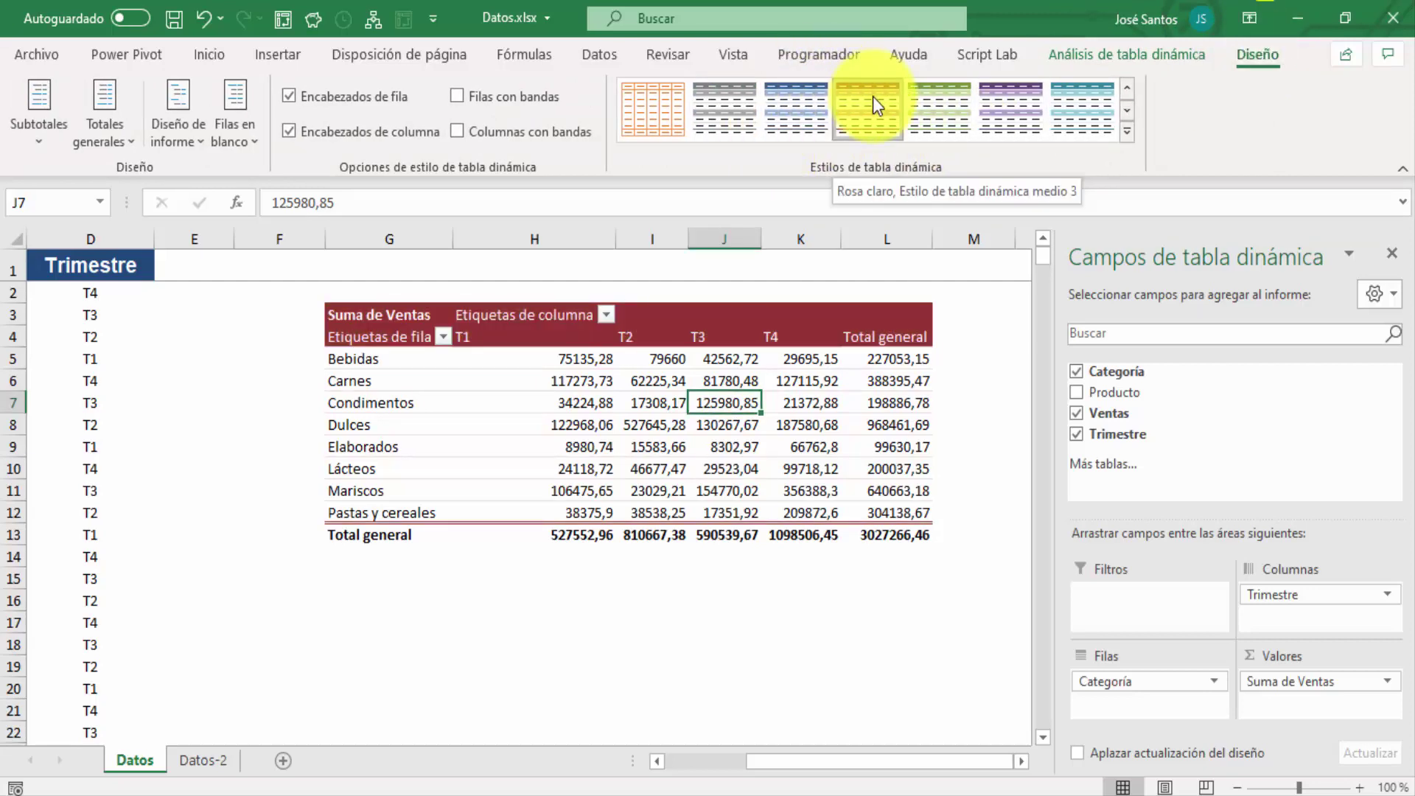
mouse_move(566, 367)
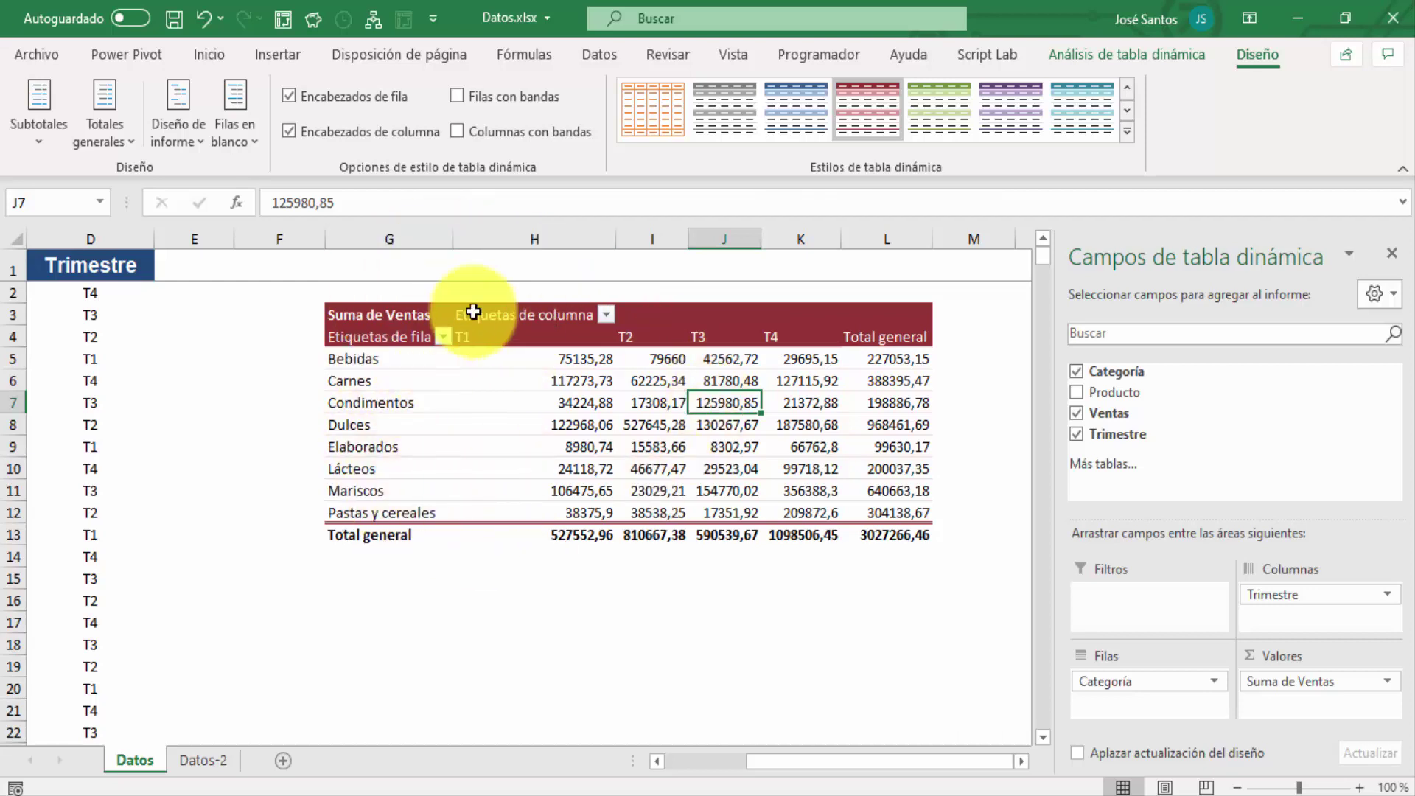
mouse_move(497, 469)
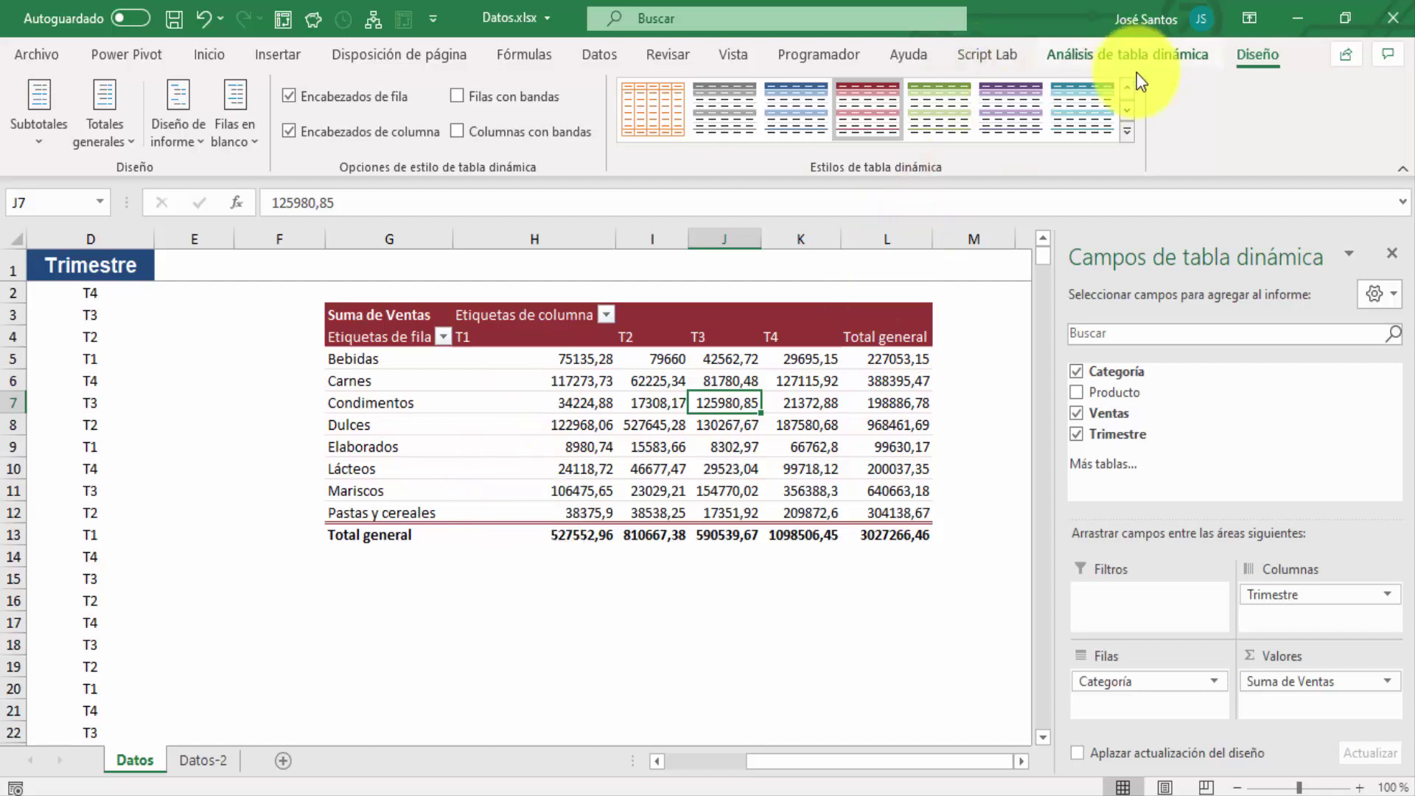
left_click(1129, 90)
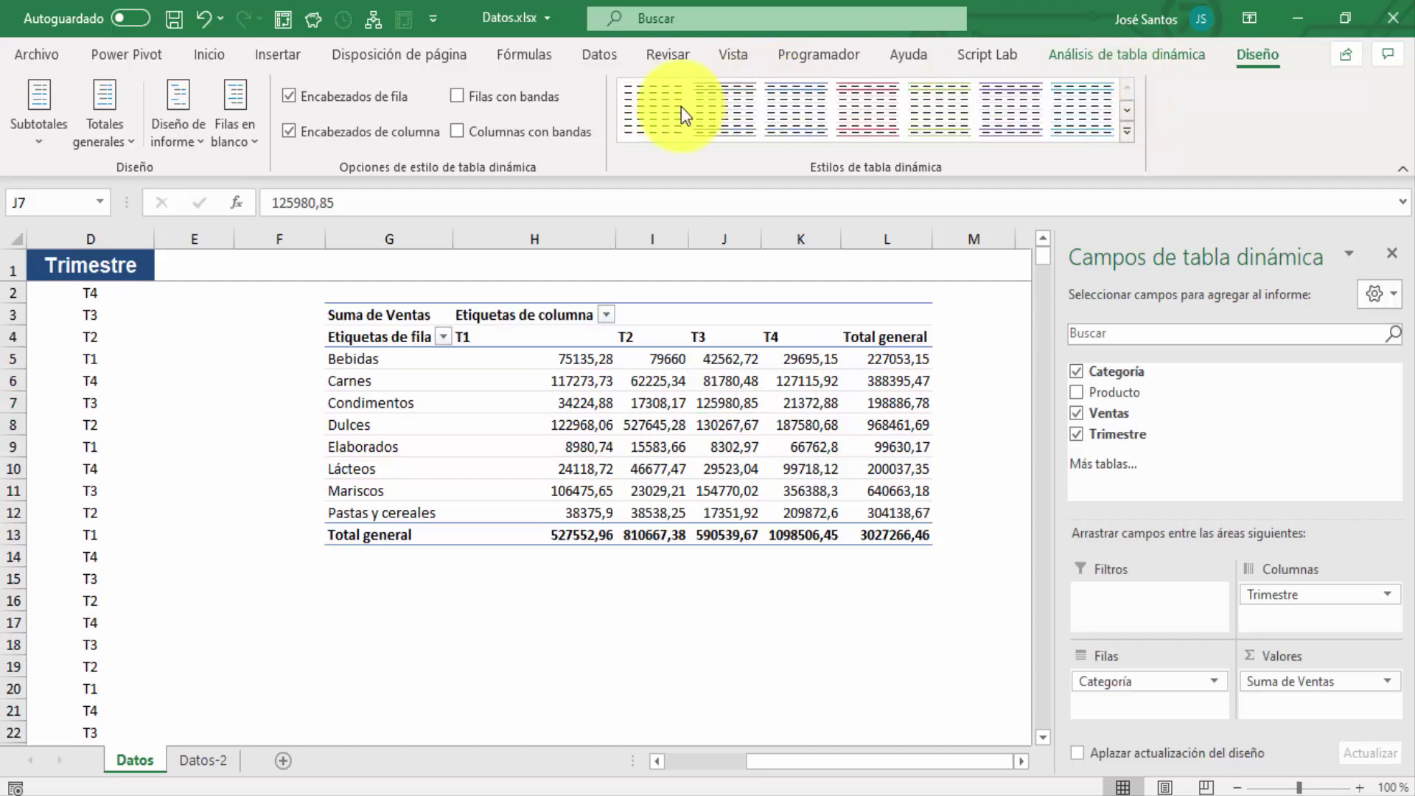
left_click(643, 103)
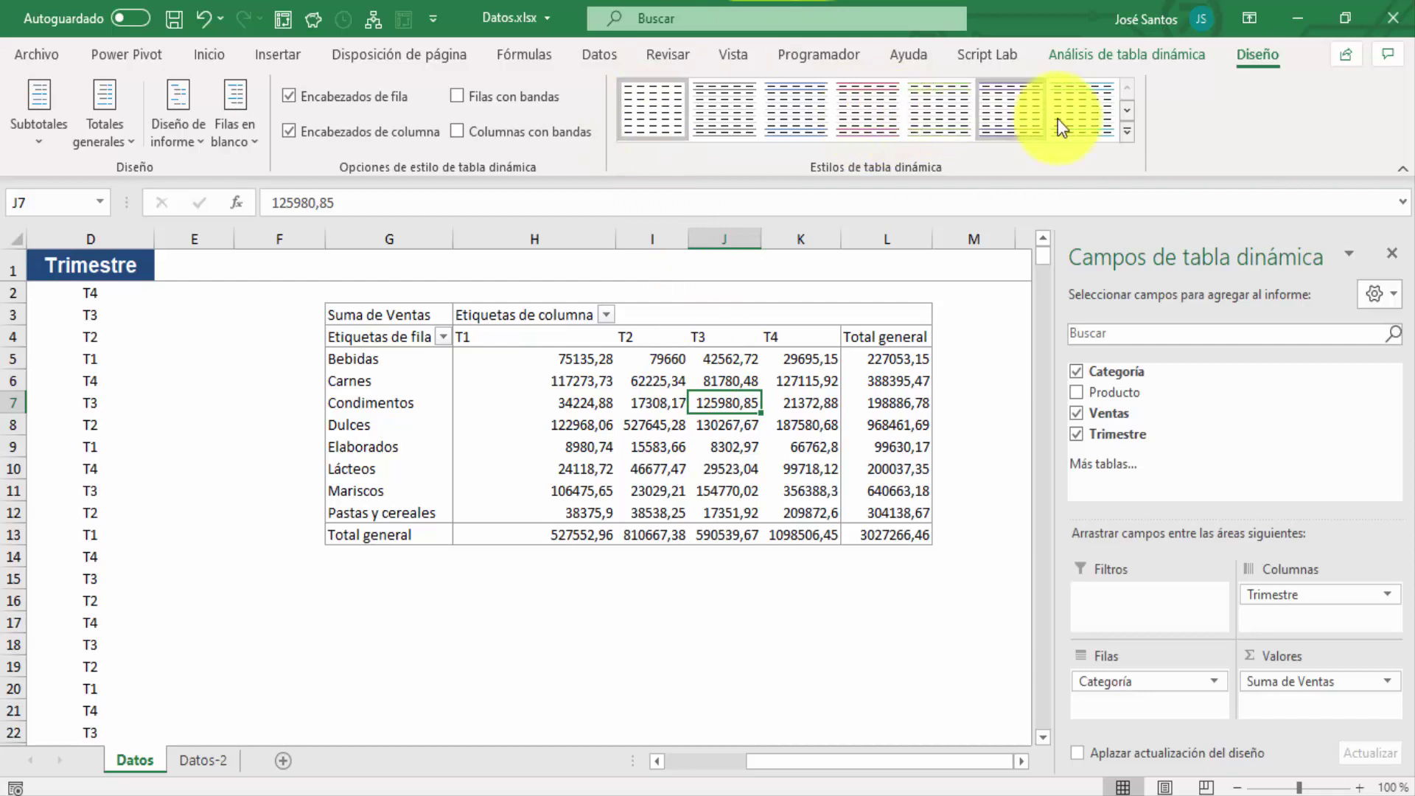
- Start a new pivot table style named Estilo 1 Curso and select its Etiquetas de filtro de informe element
left_click(1127, 131)
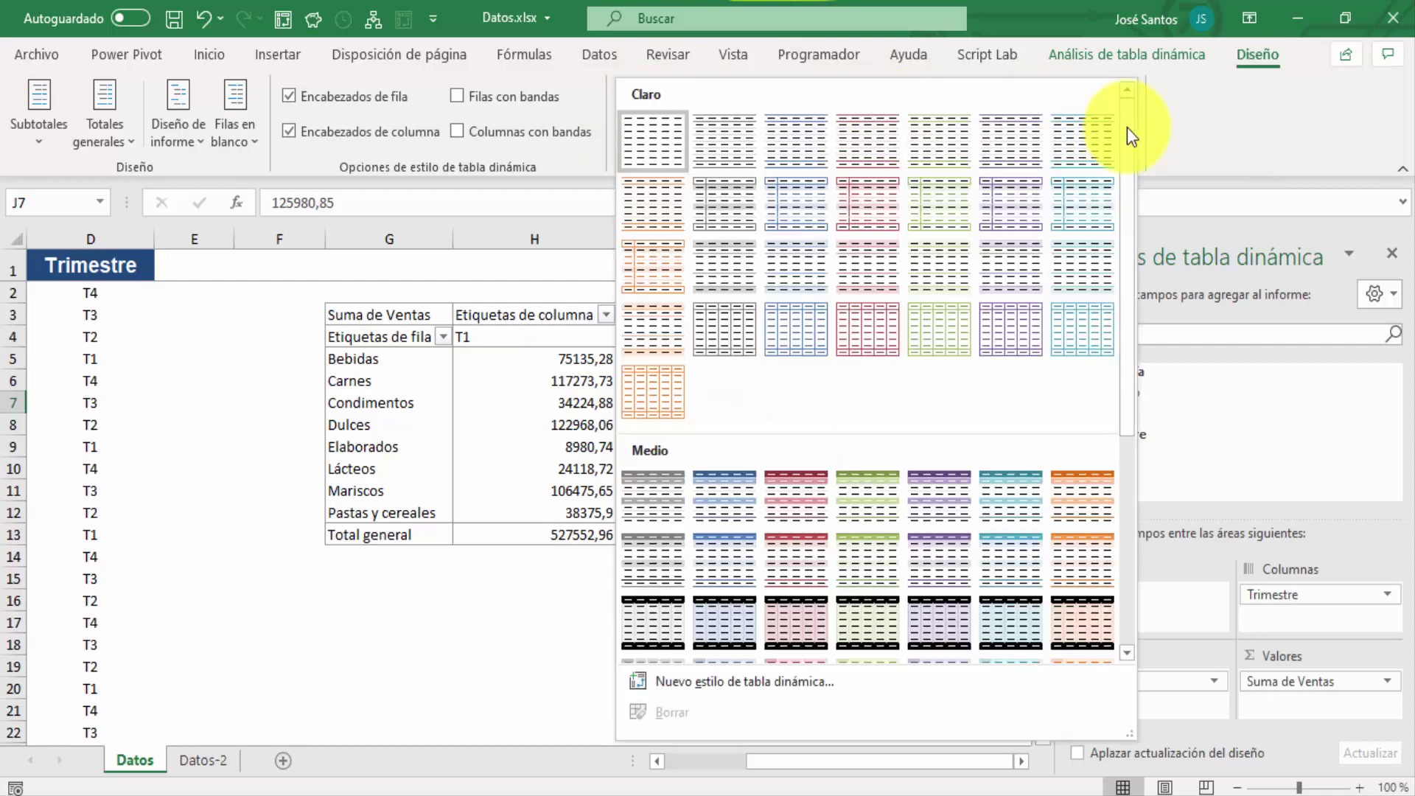
left_click_drag(1132, 185, 1168, 457)
left_click_drag(1150, 380, 1126, 278)
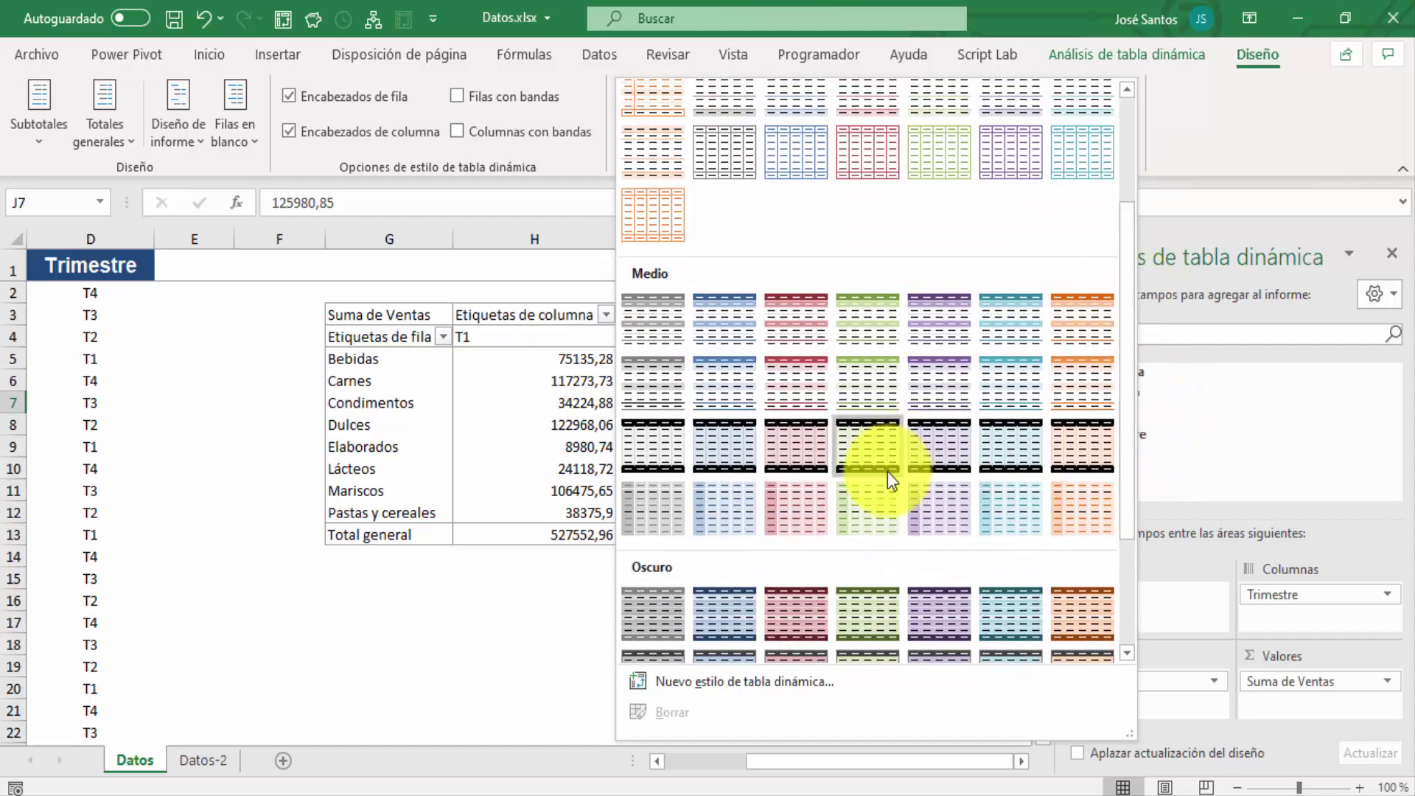
left_click(734, 683)
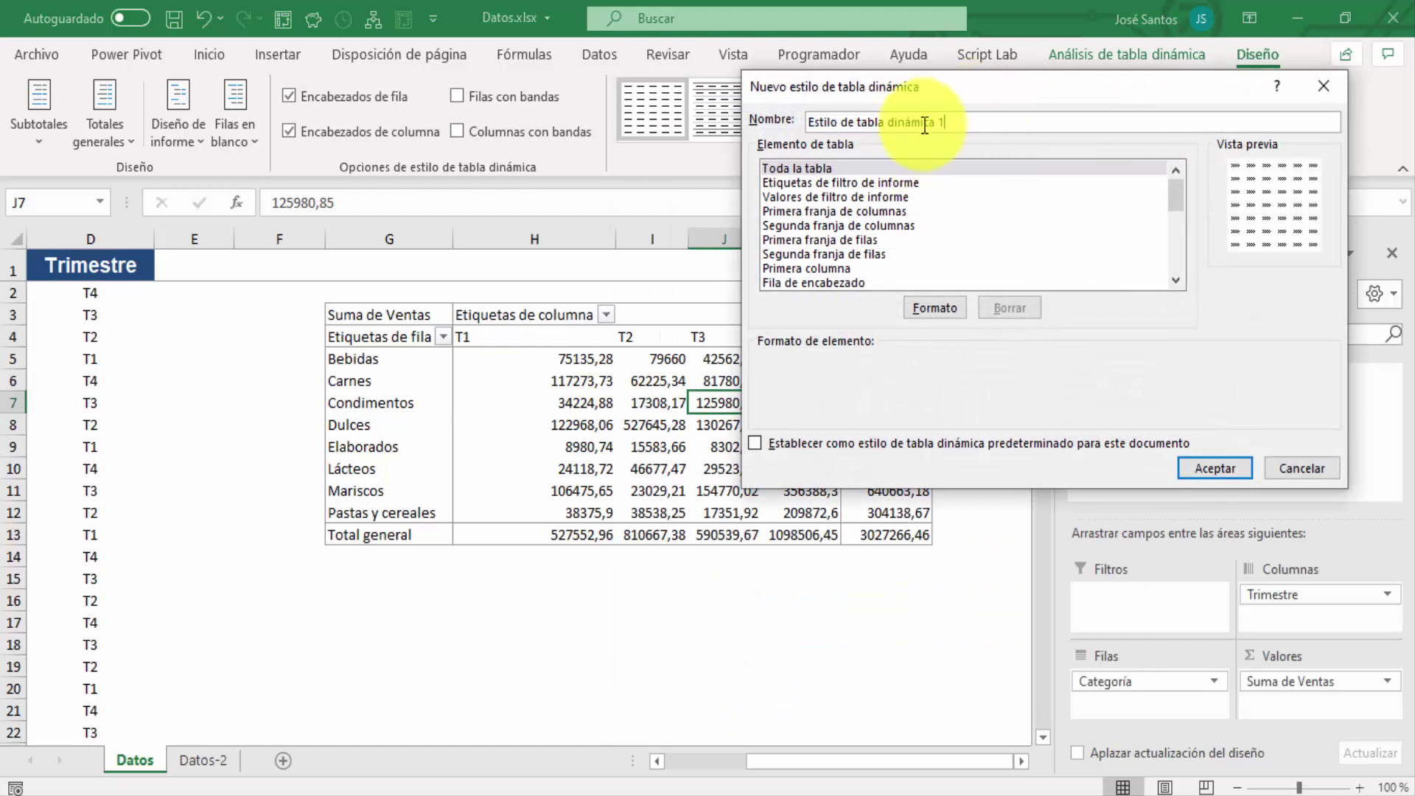
type("Es")
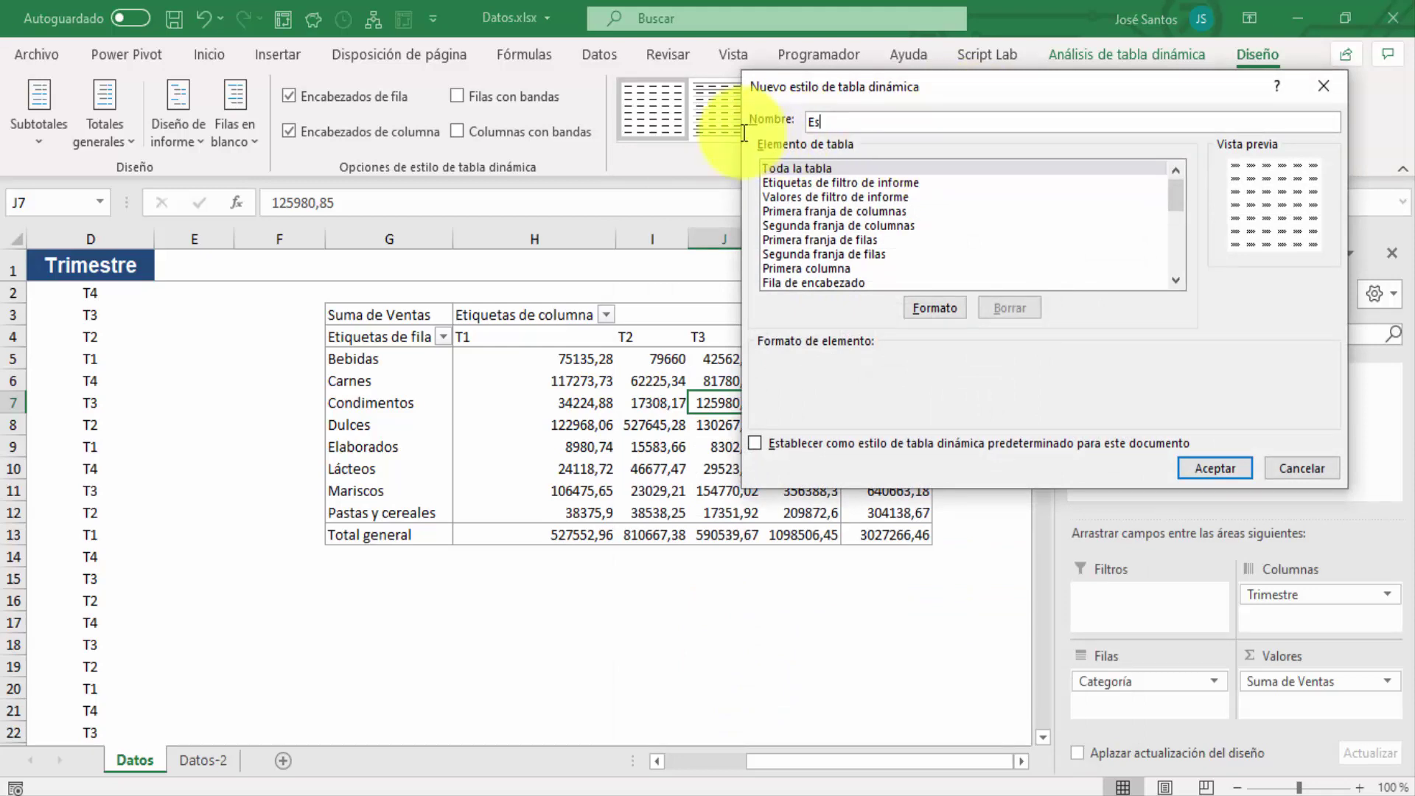
type("tilo 1 Curso")
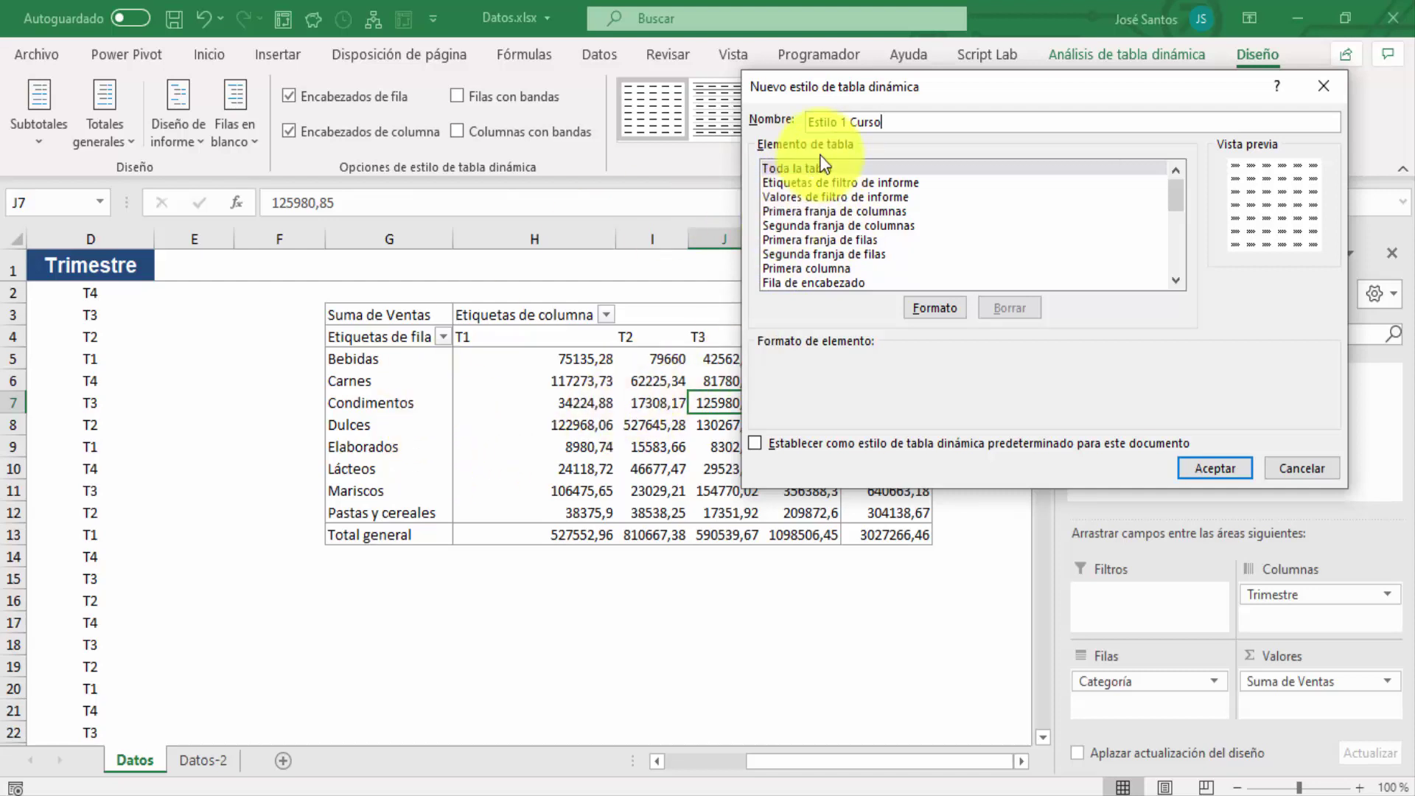
left_click(877, 184)
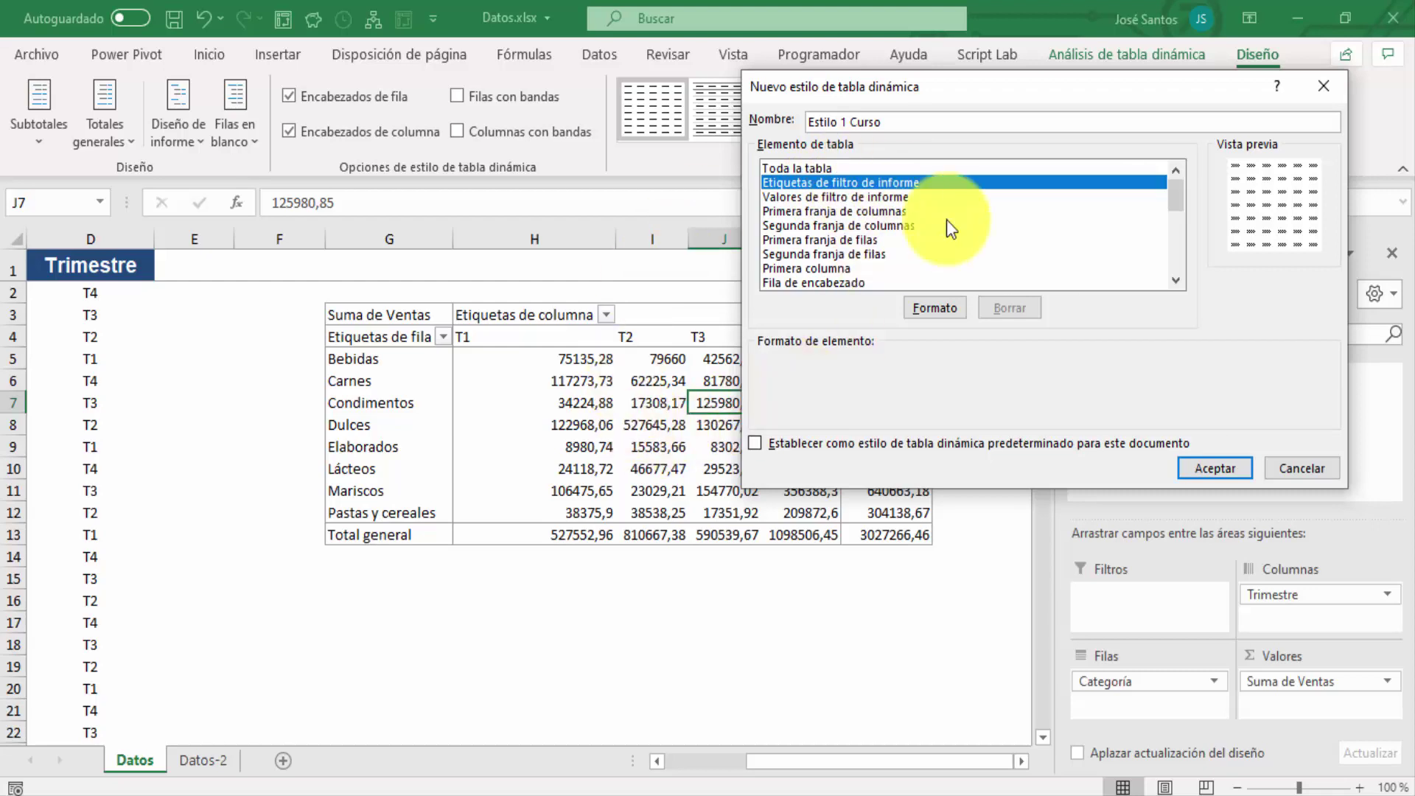
- Examine the new style's table elements and the Fuente, Borde and Relleno format options available for Toda la tabla
left_click(858, 196)
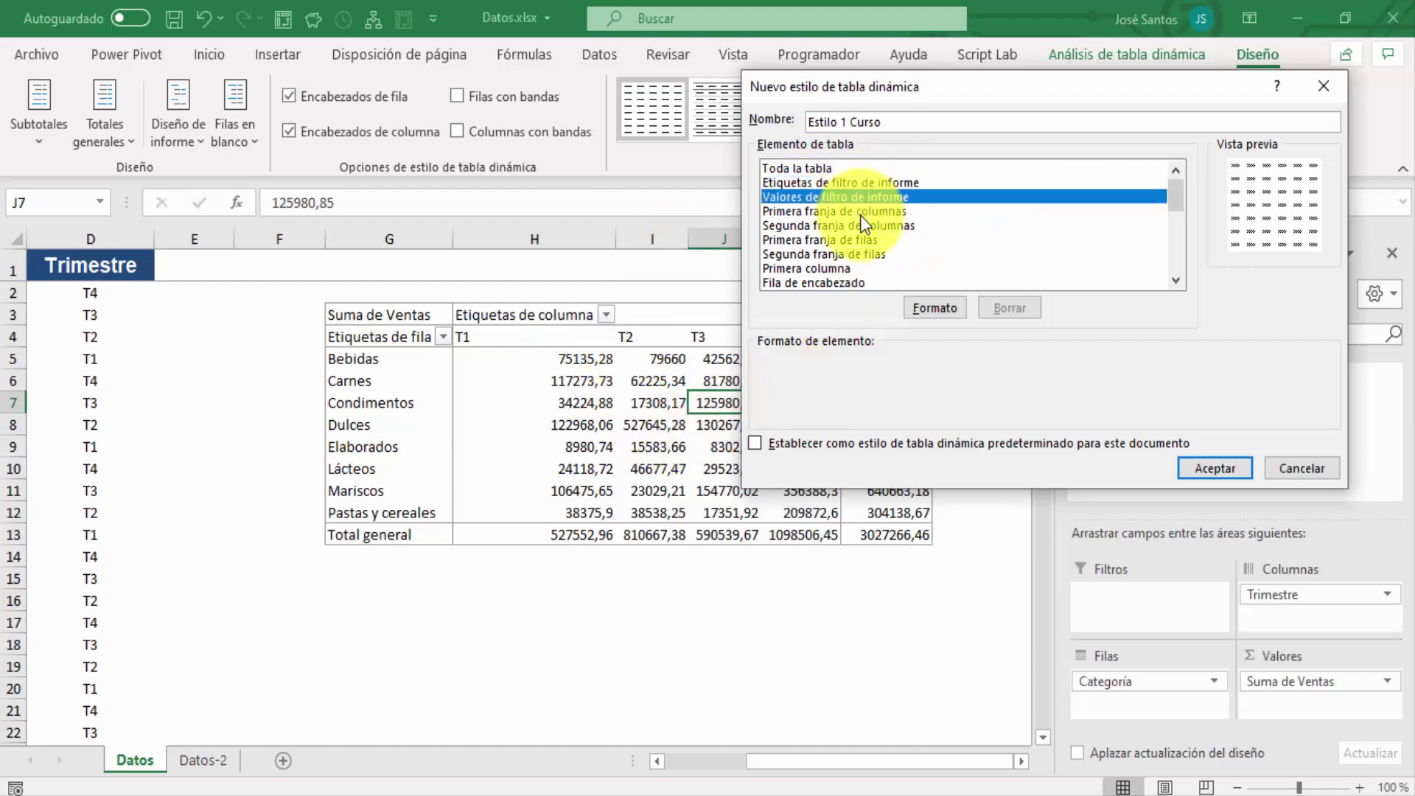
left_click(860, 211)
left_click(865, 229)
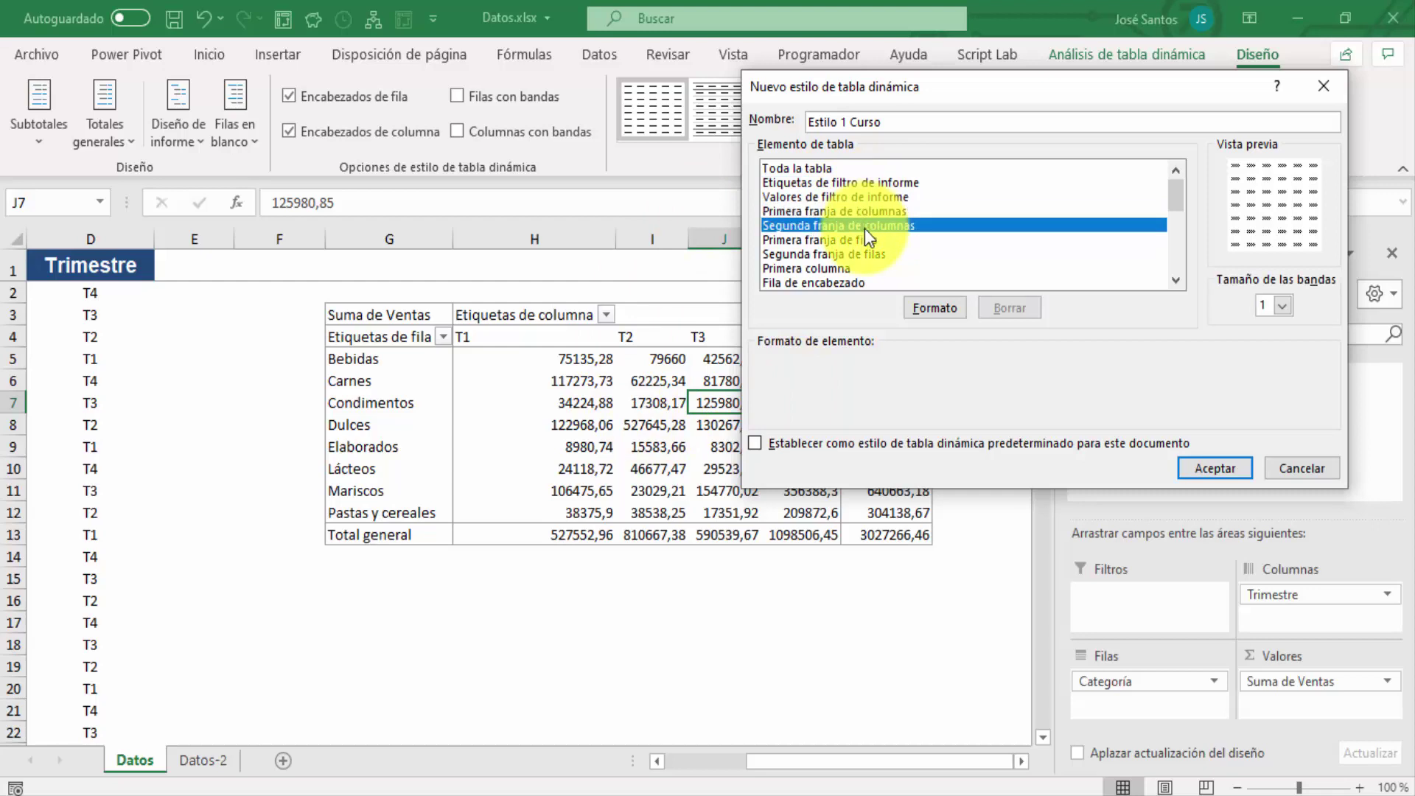
left_click(865, 251)
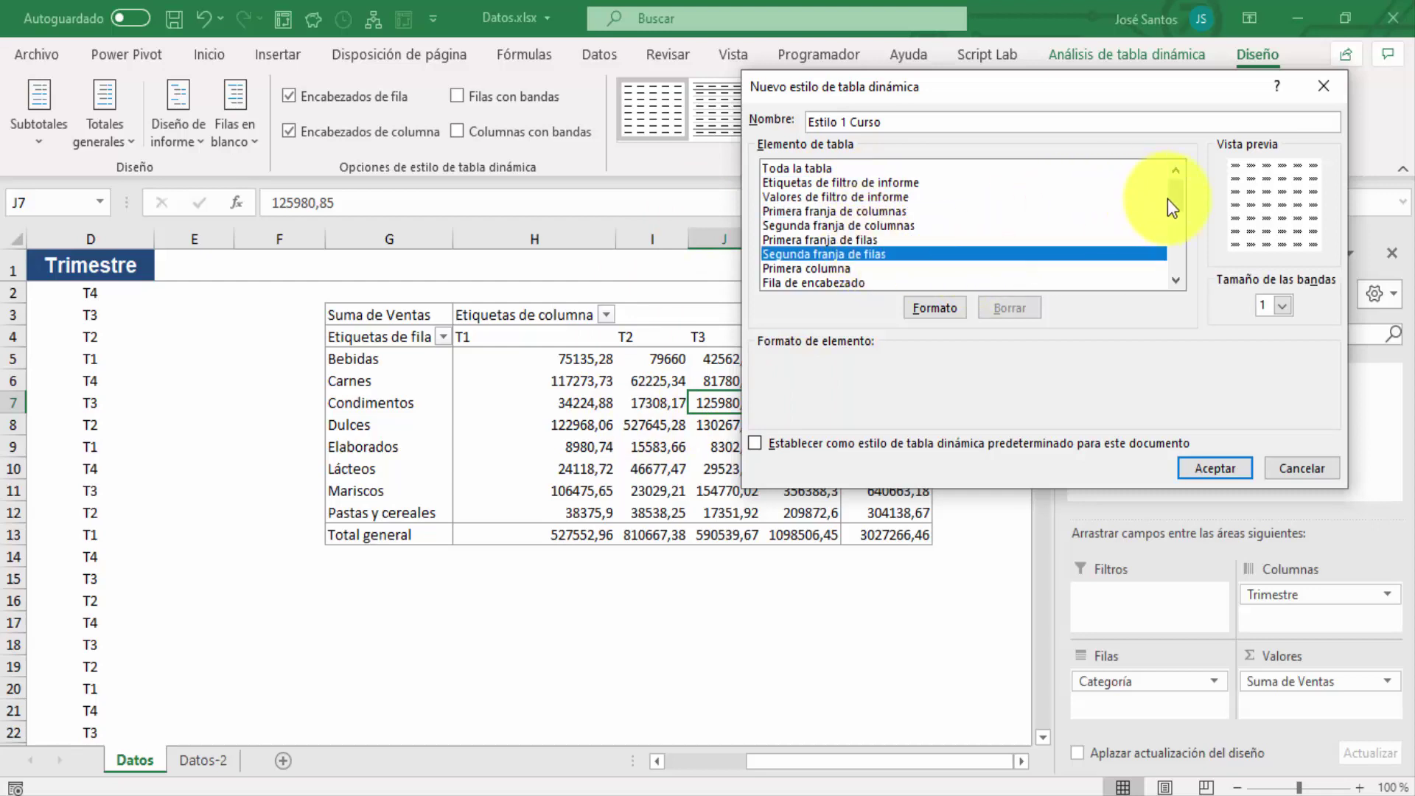
left_click(808, 168)
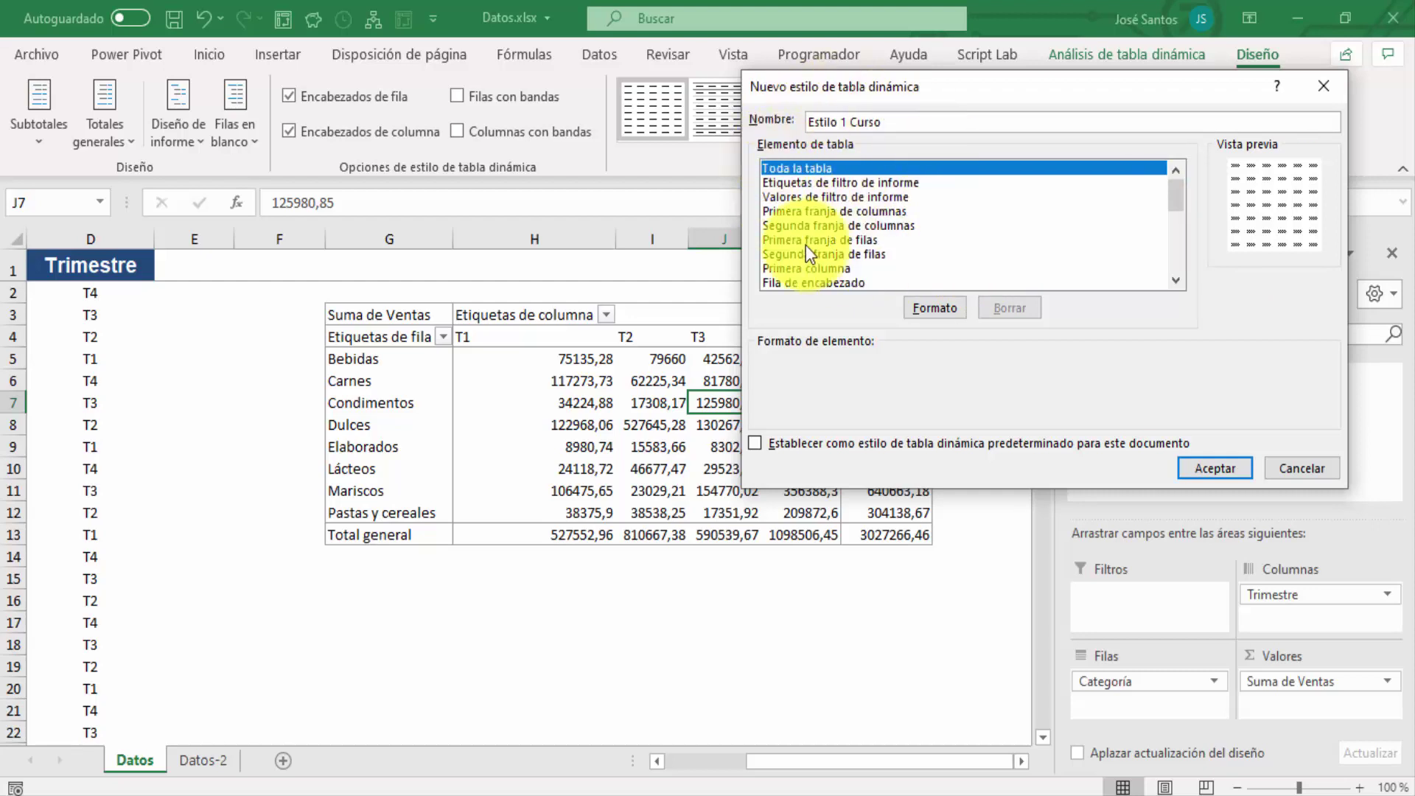
left_click(935, 309)
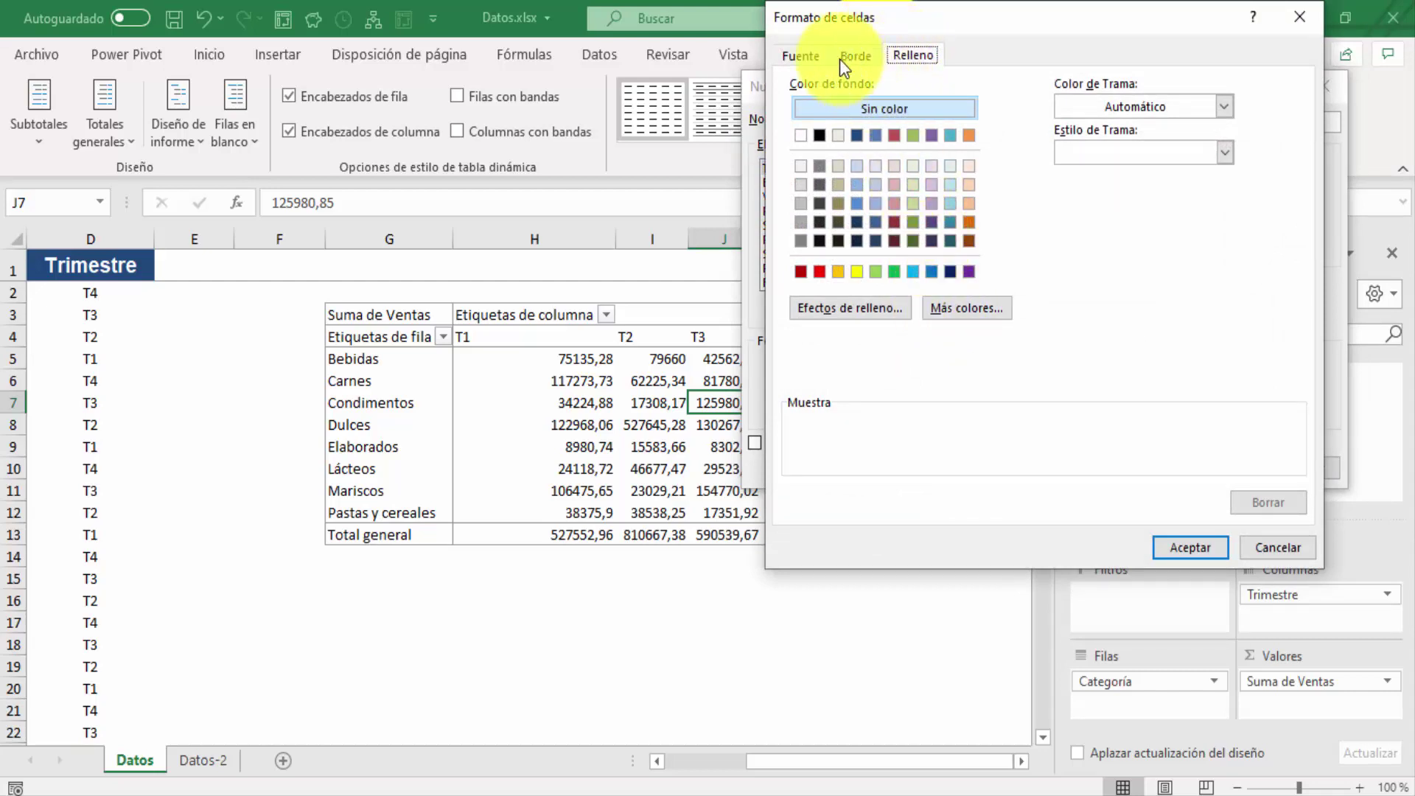
left_click(804, 56)
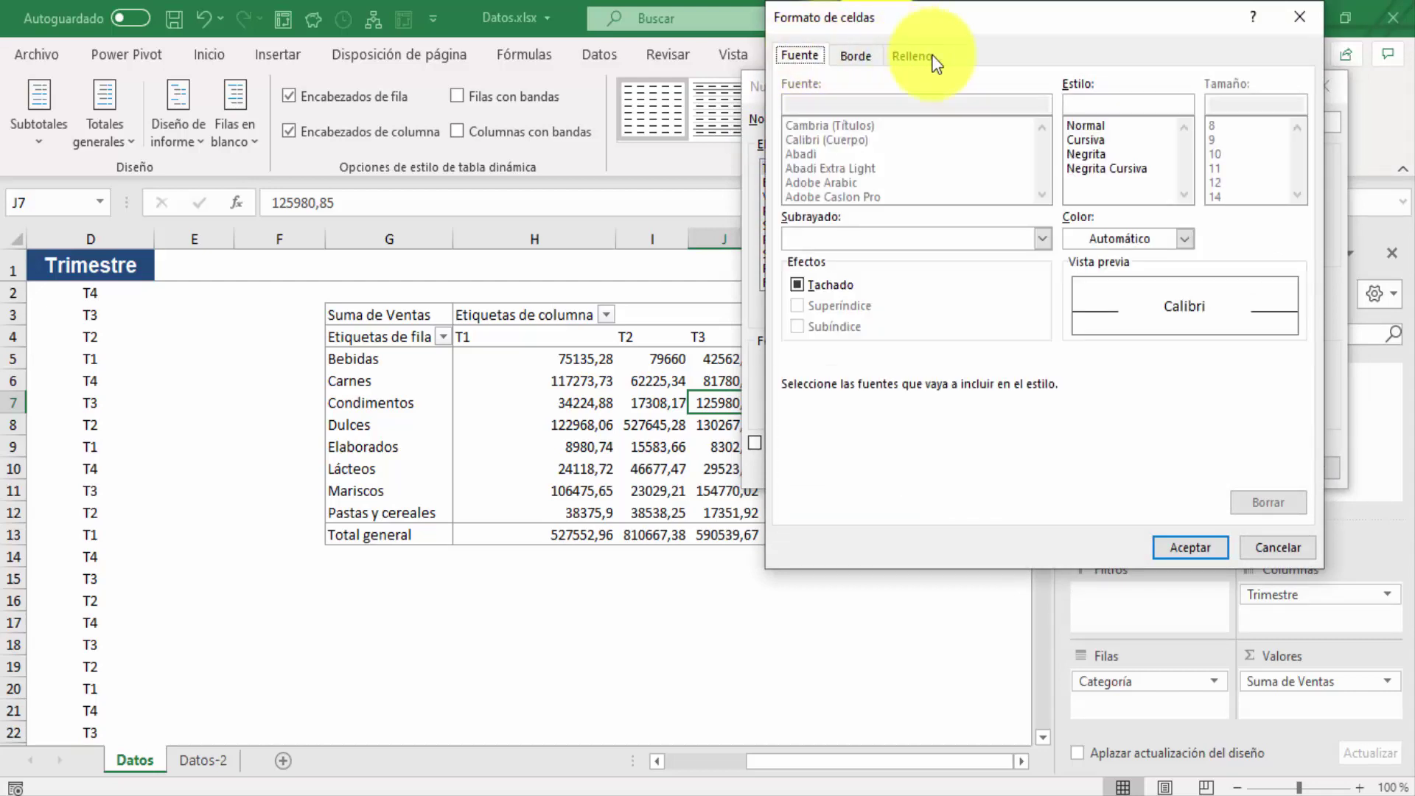
left_click(856, 58)
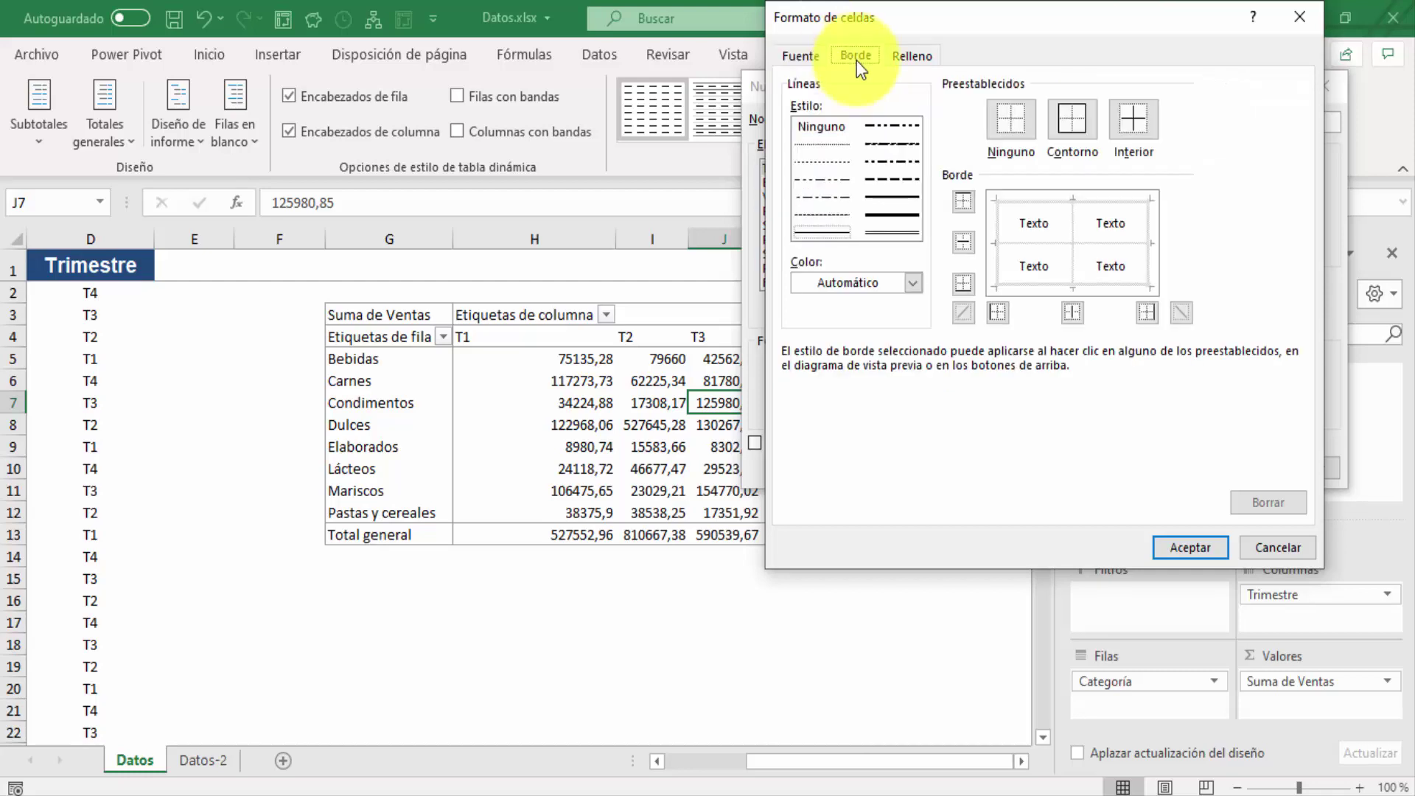
left_click(907, 57)
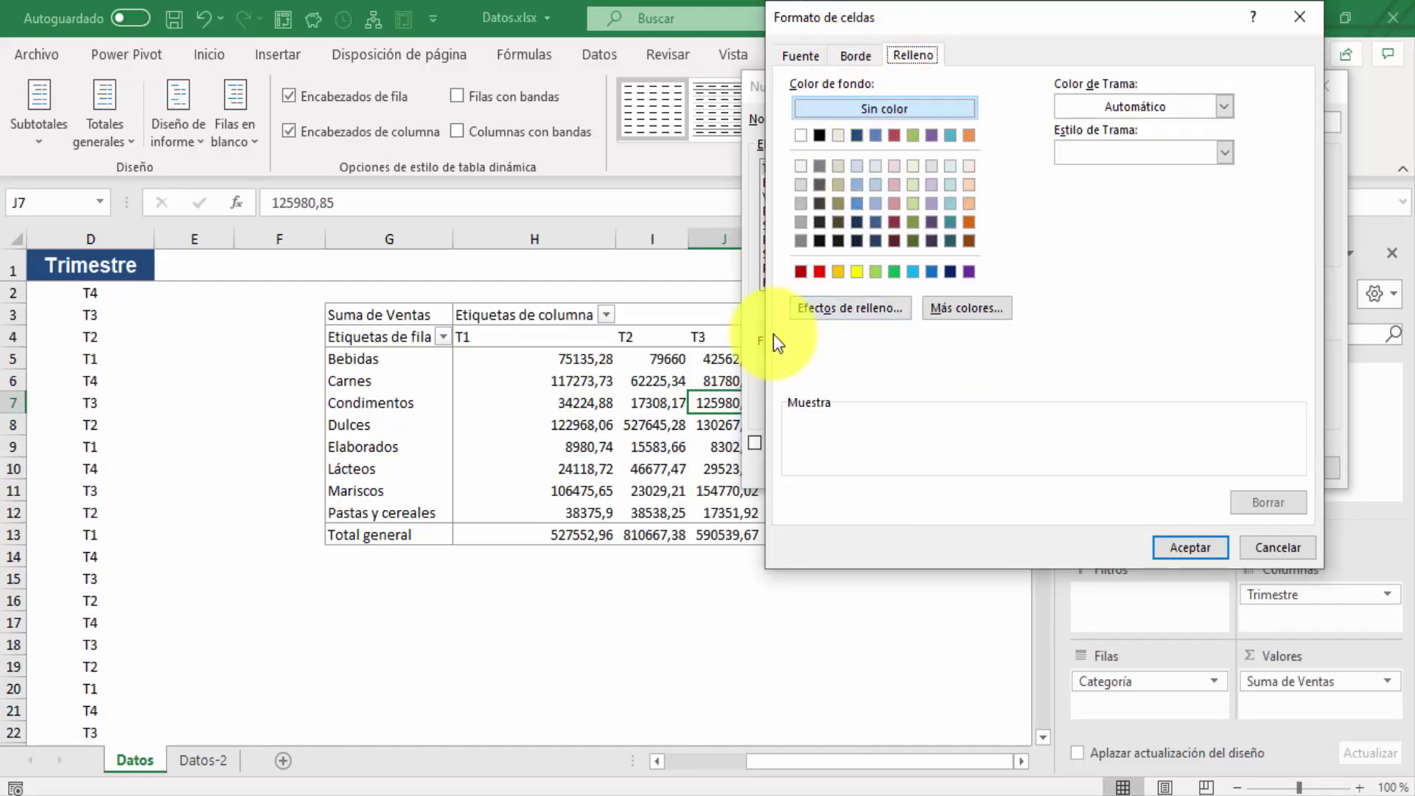
- Format the Toda la tabla element with the Negrita font style and a light grey background fill
left_click(802, 57)
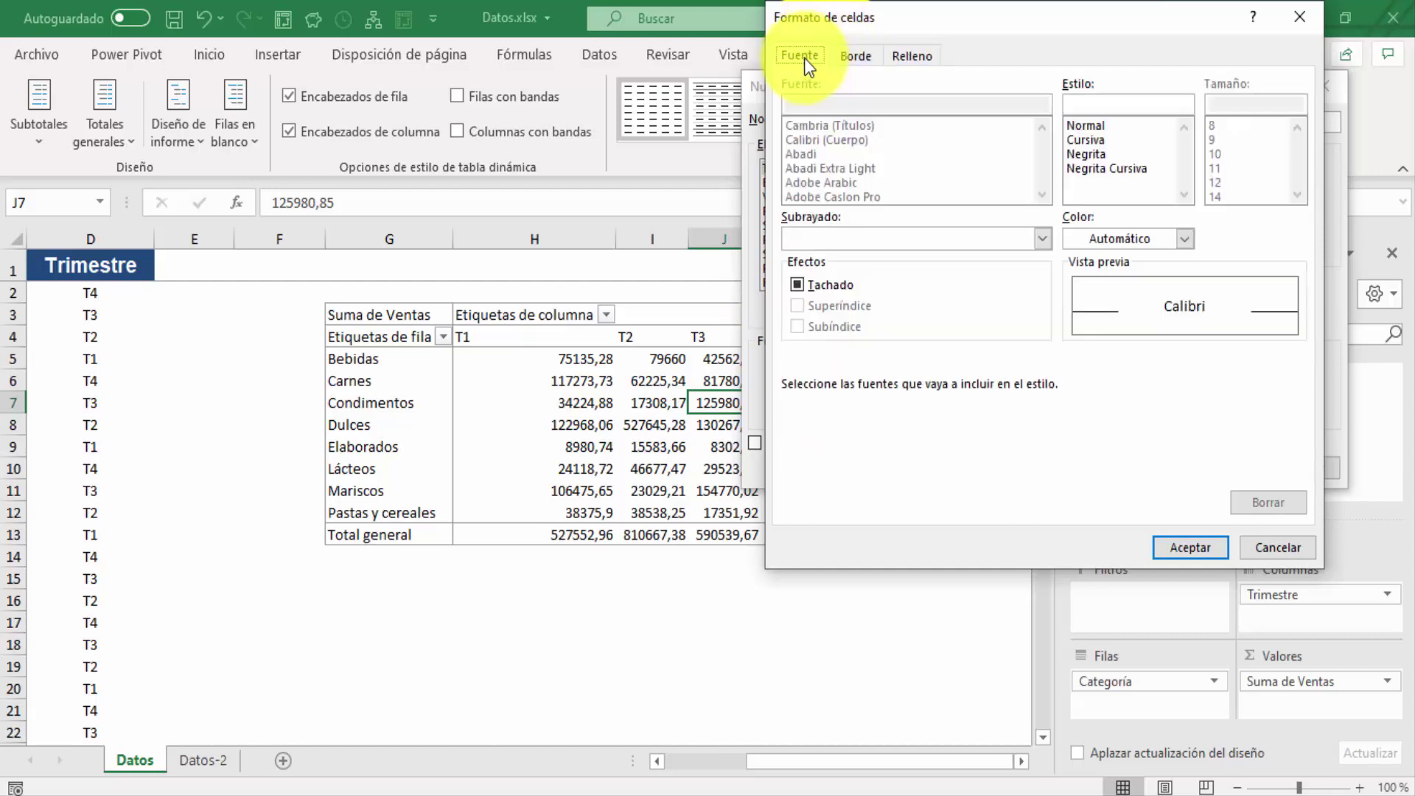
left_click(1095, 147)
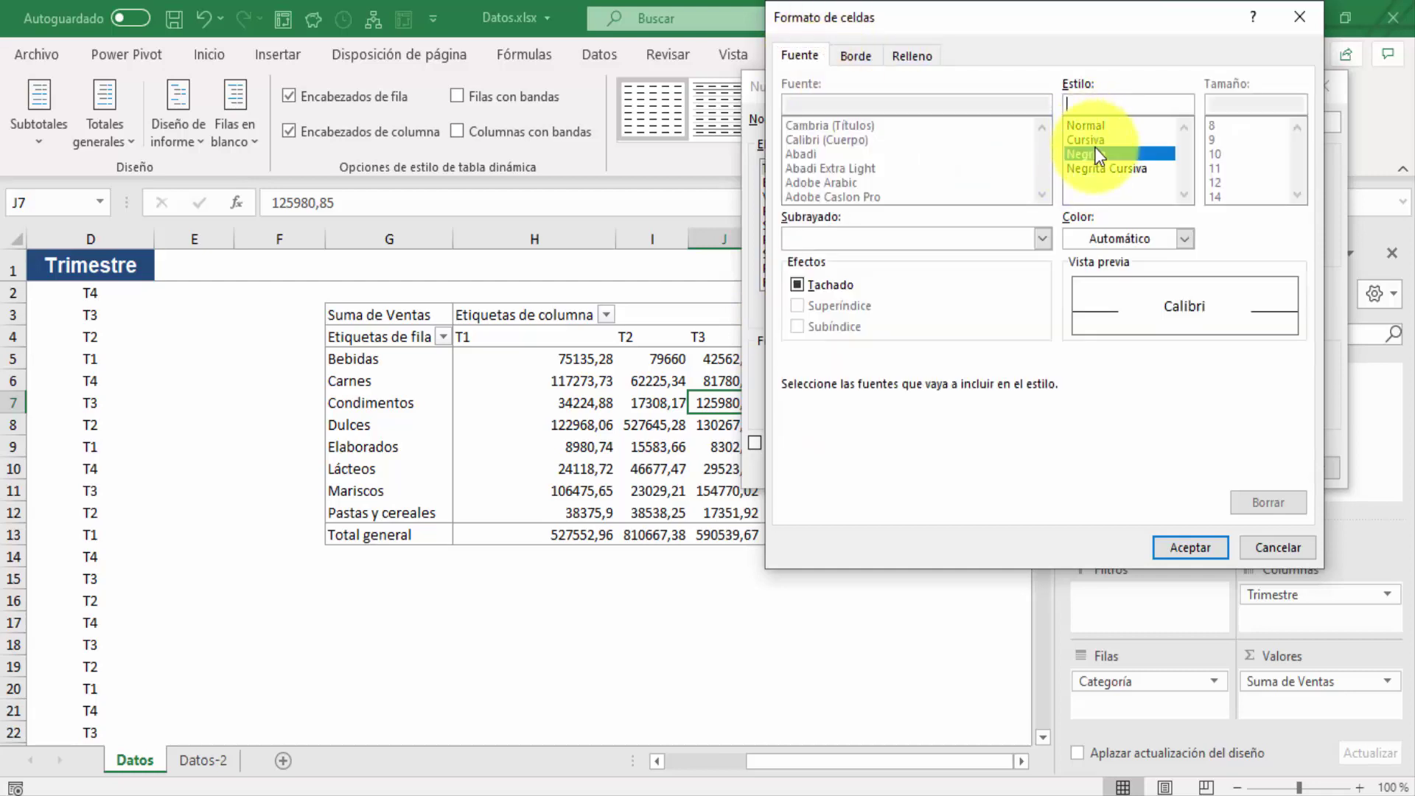
left_click(919, 55)
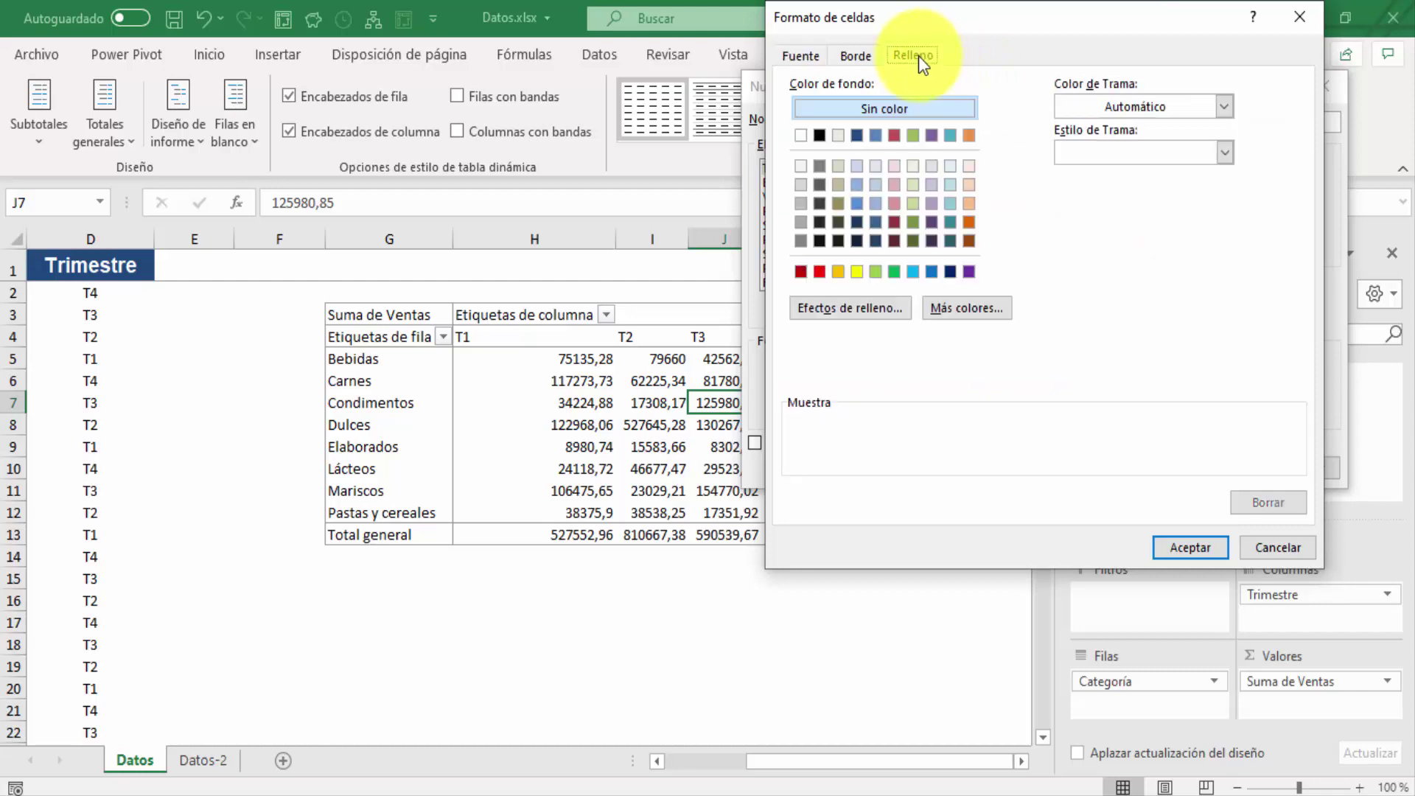
left_click(806, 185)
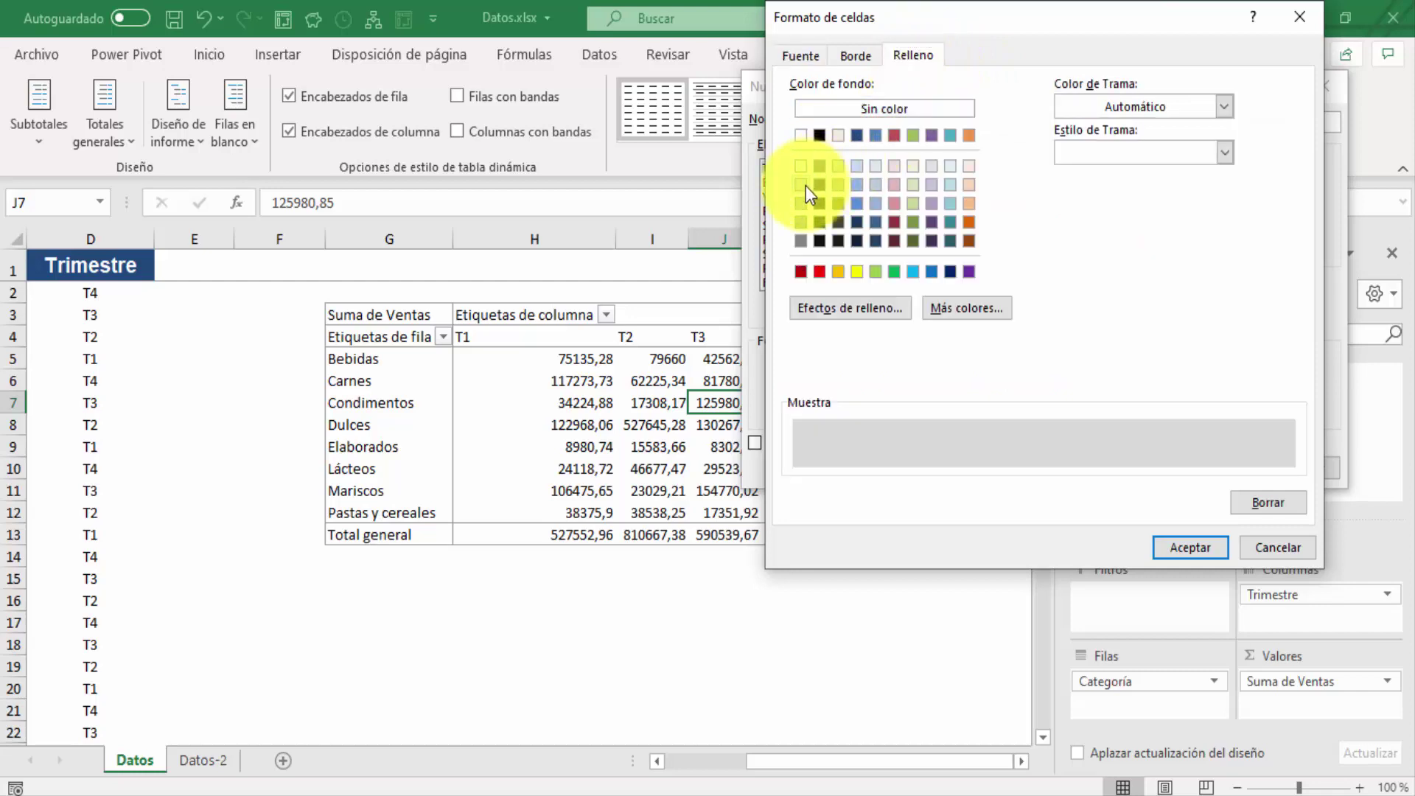
left_click(1189, 547)
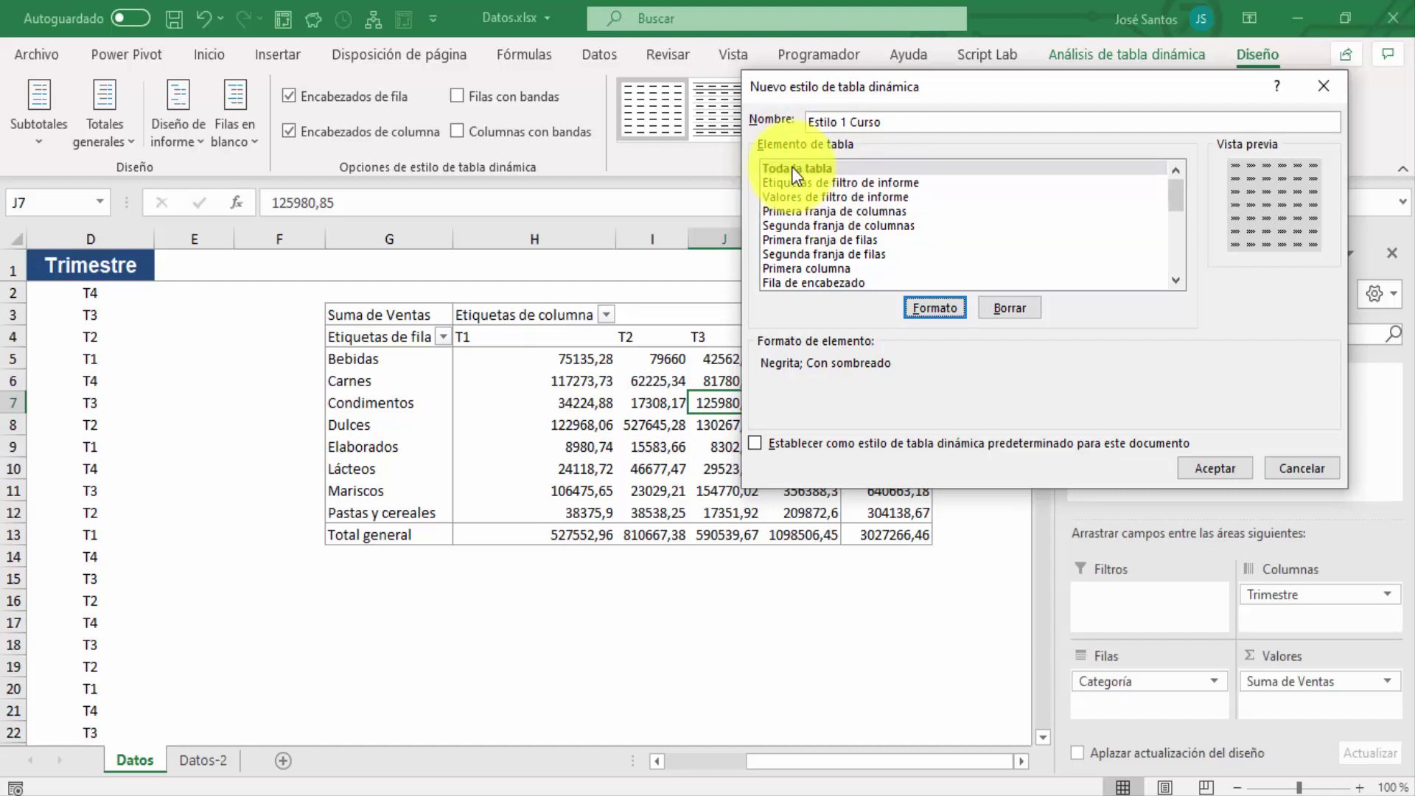
- Format the Etiquetas de filtro de informe element with a red background fill and a white Negrita font
left_click(820, 201)
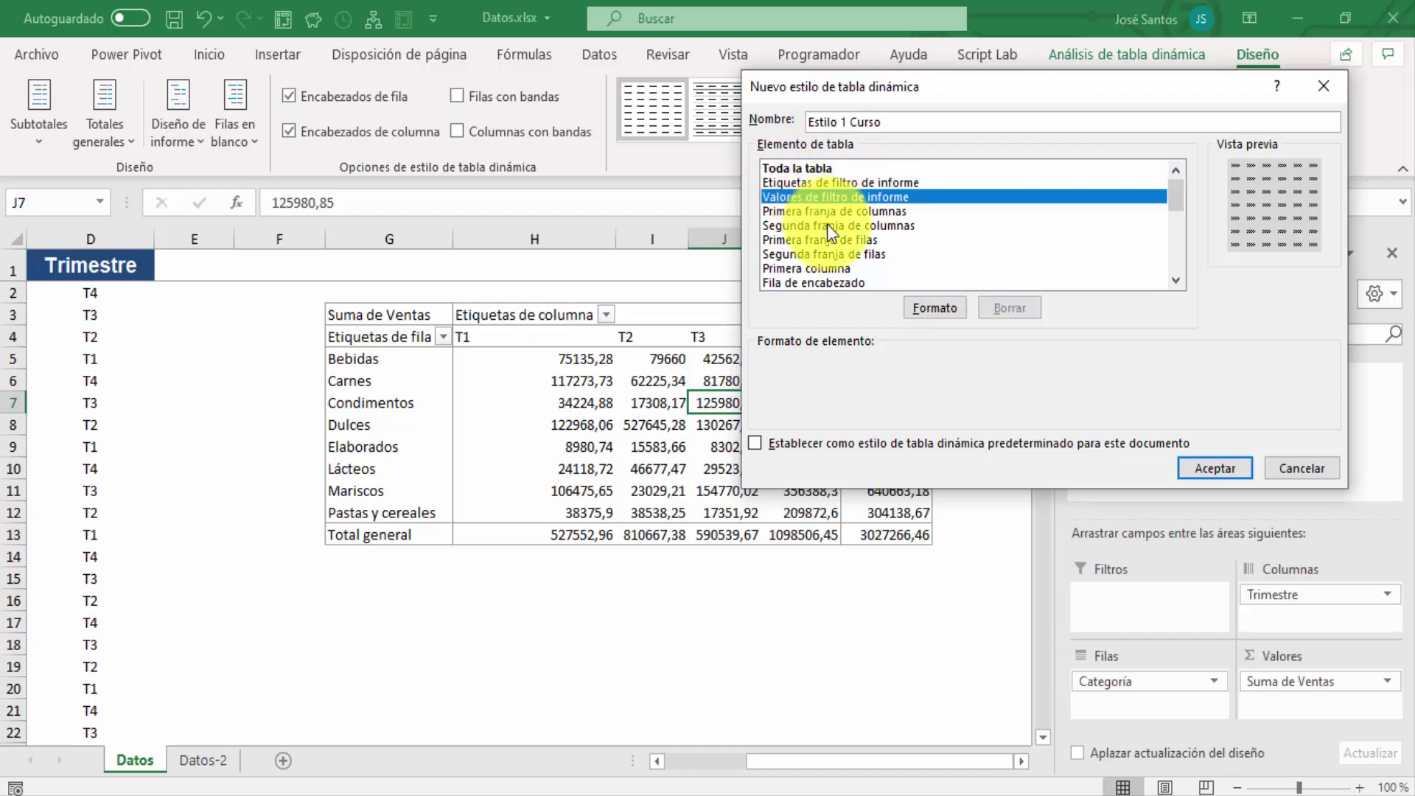
left_click(842, 254)
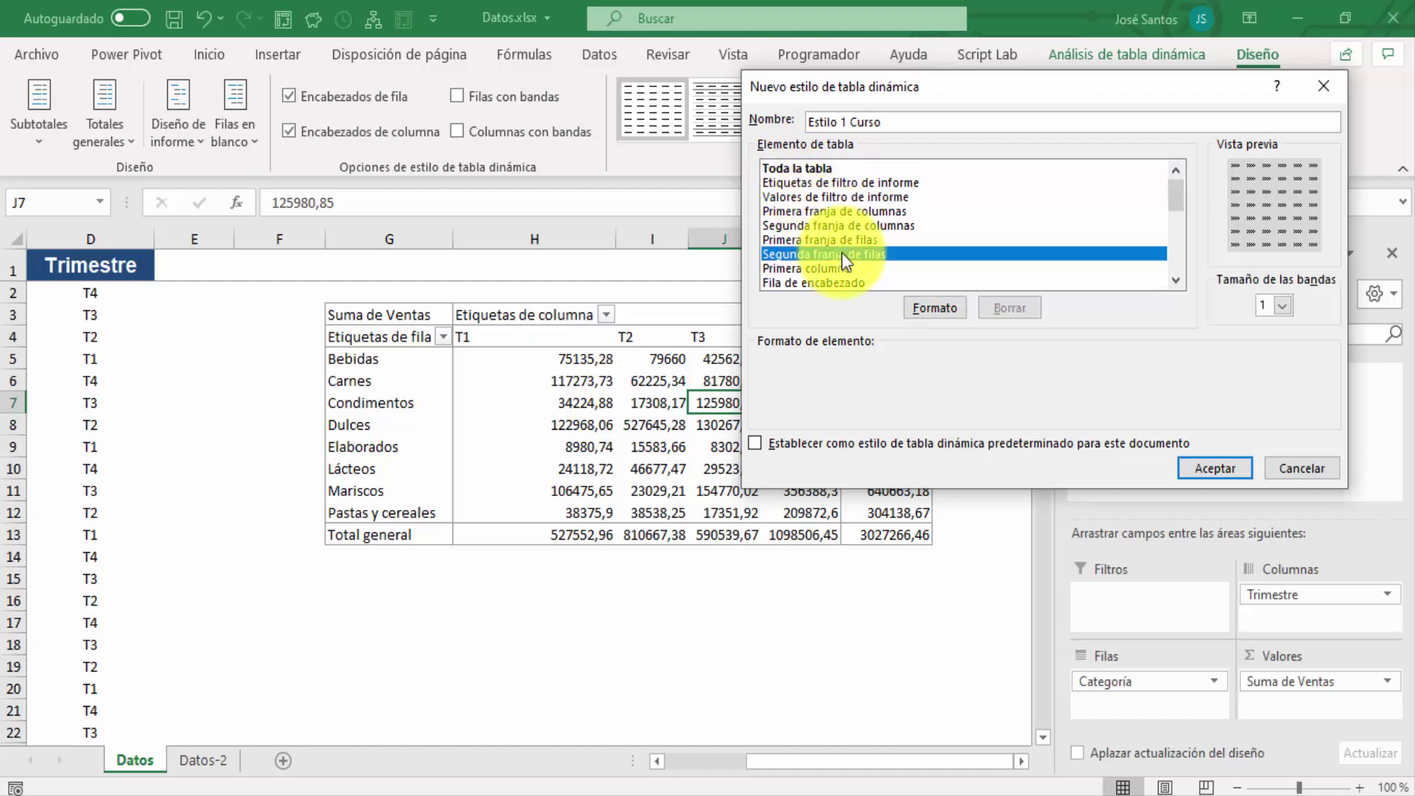
left_click(842, 184)
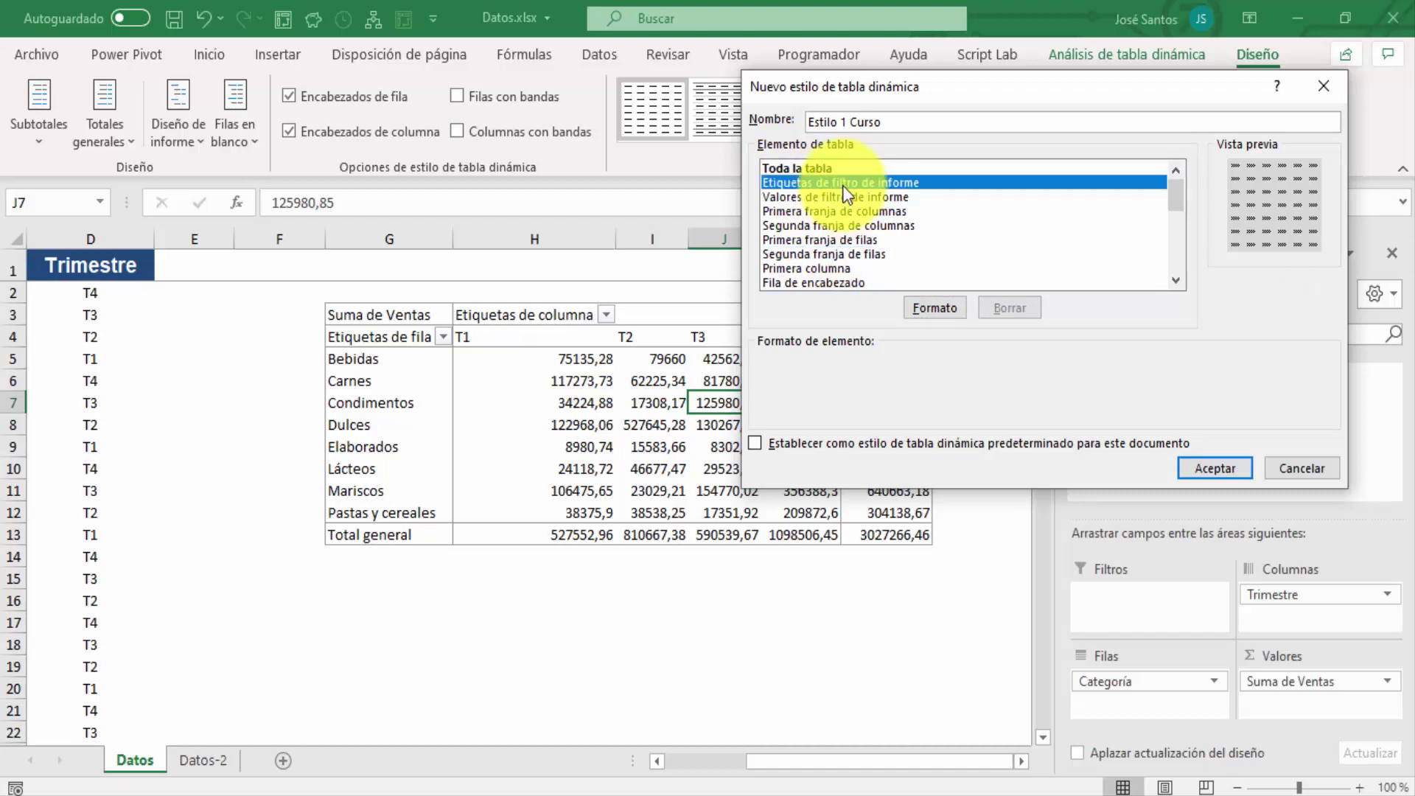
left_click(931, 307)
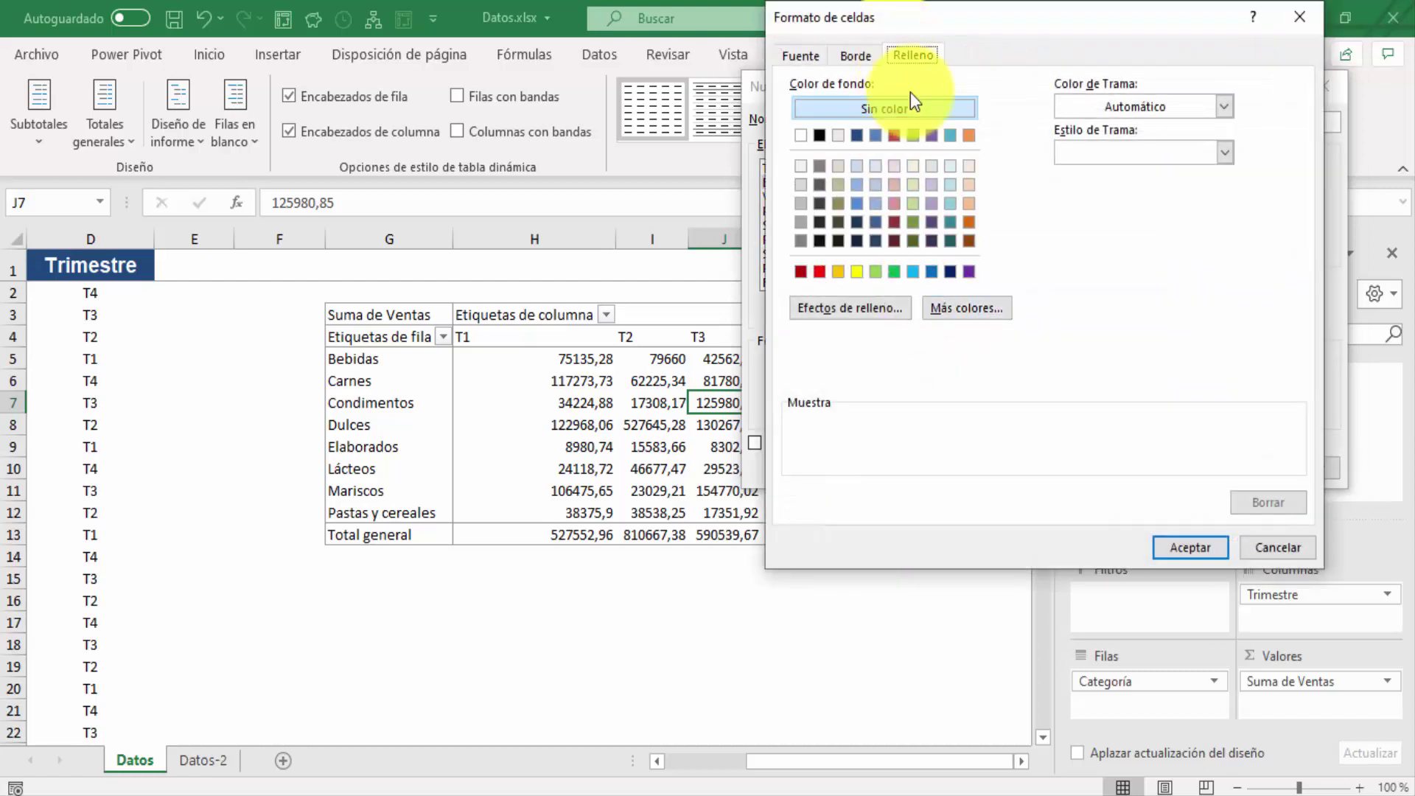
left_click(897, 137)
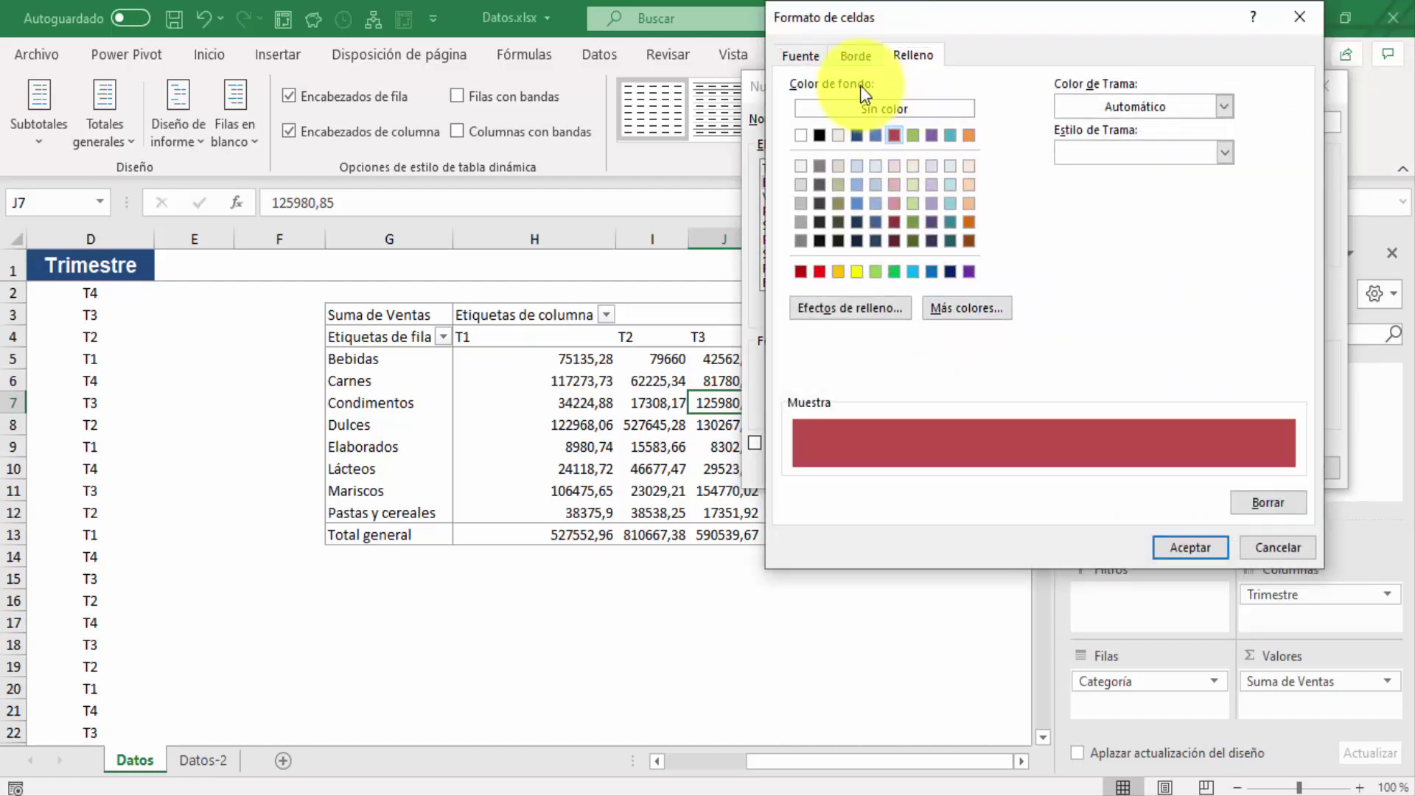
left_click(814, 54)
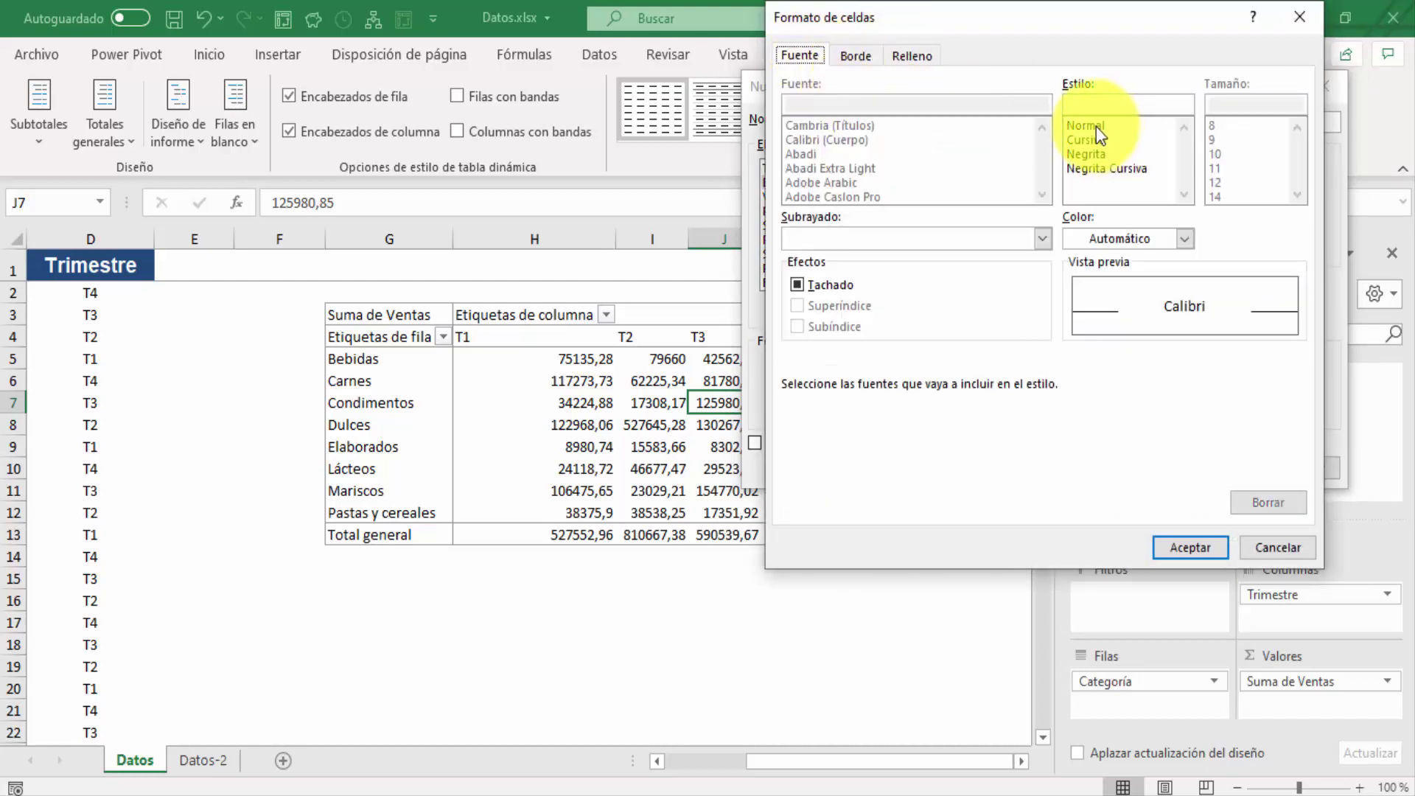
left_click(1102, 155)
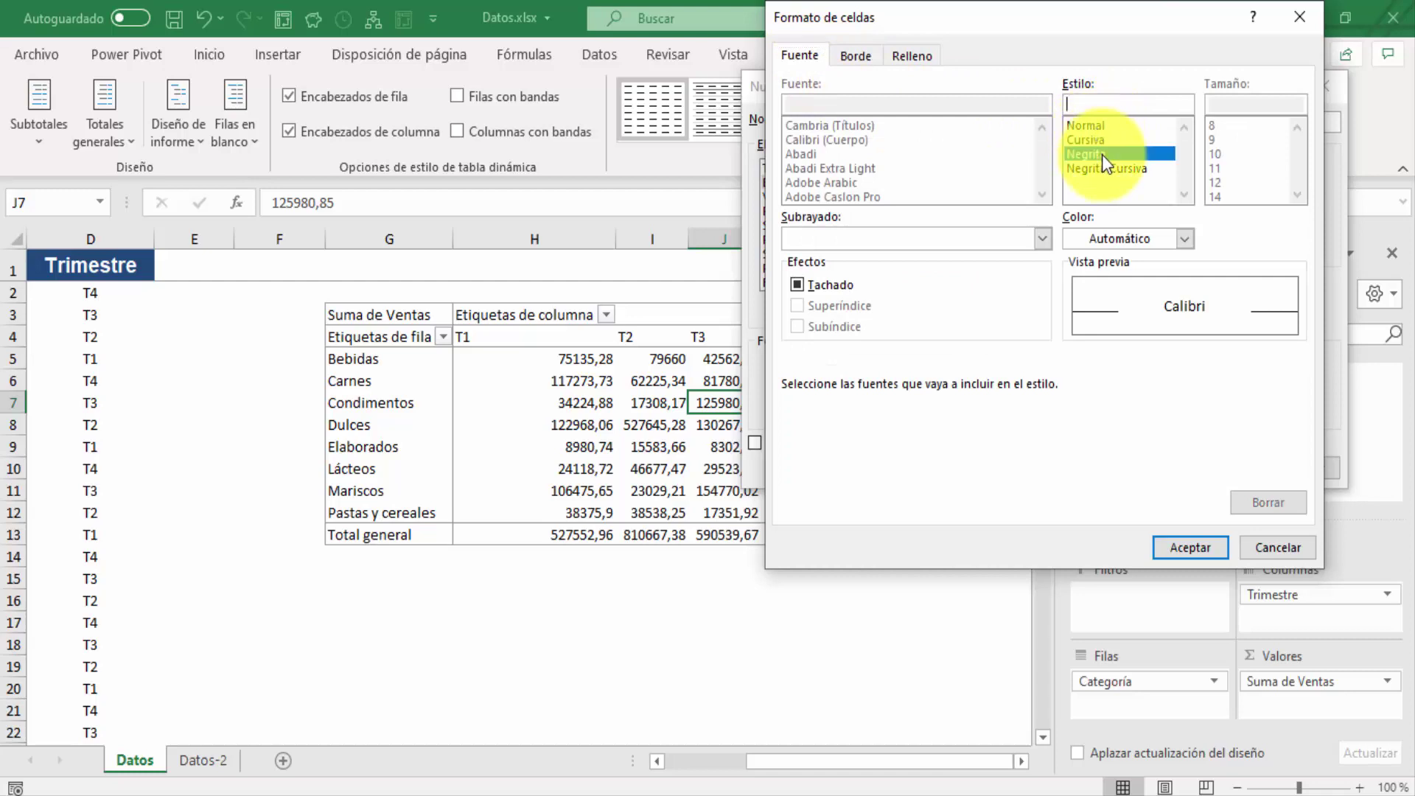
left_click(1188, 241)
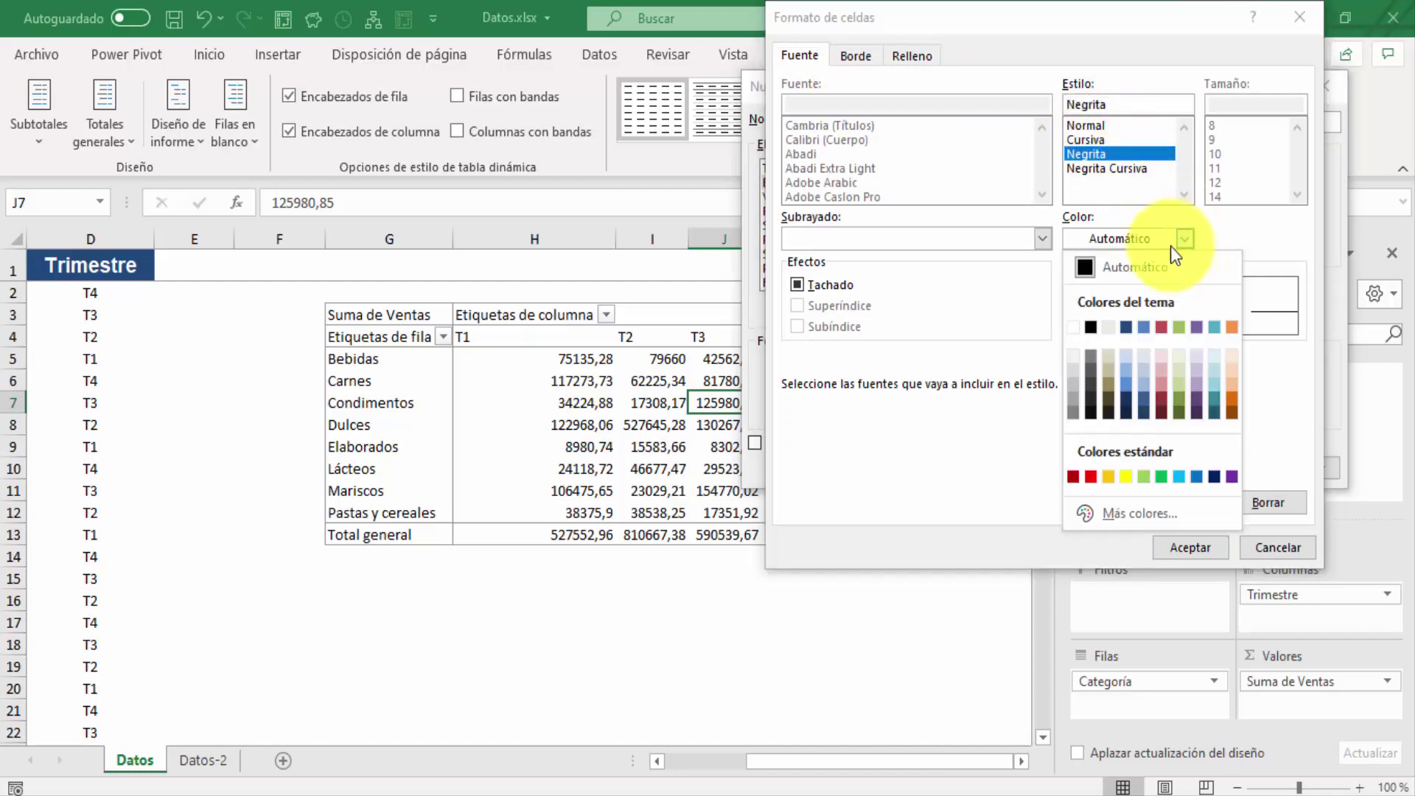
left_click(1073, 328)
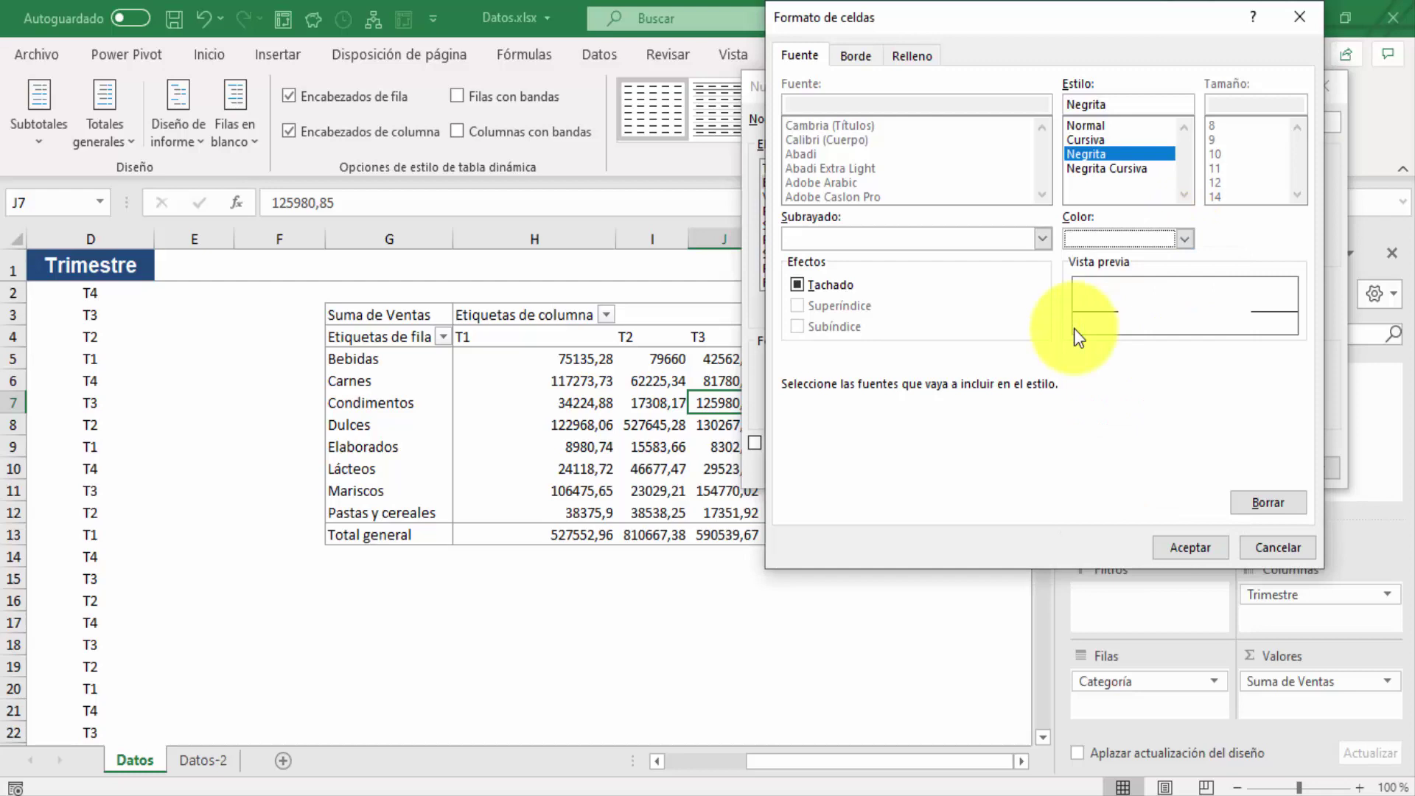
left_click(1205, 548)
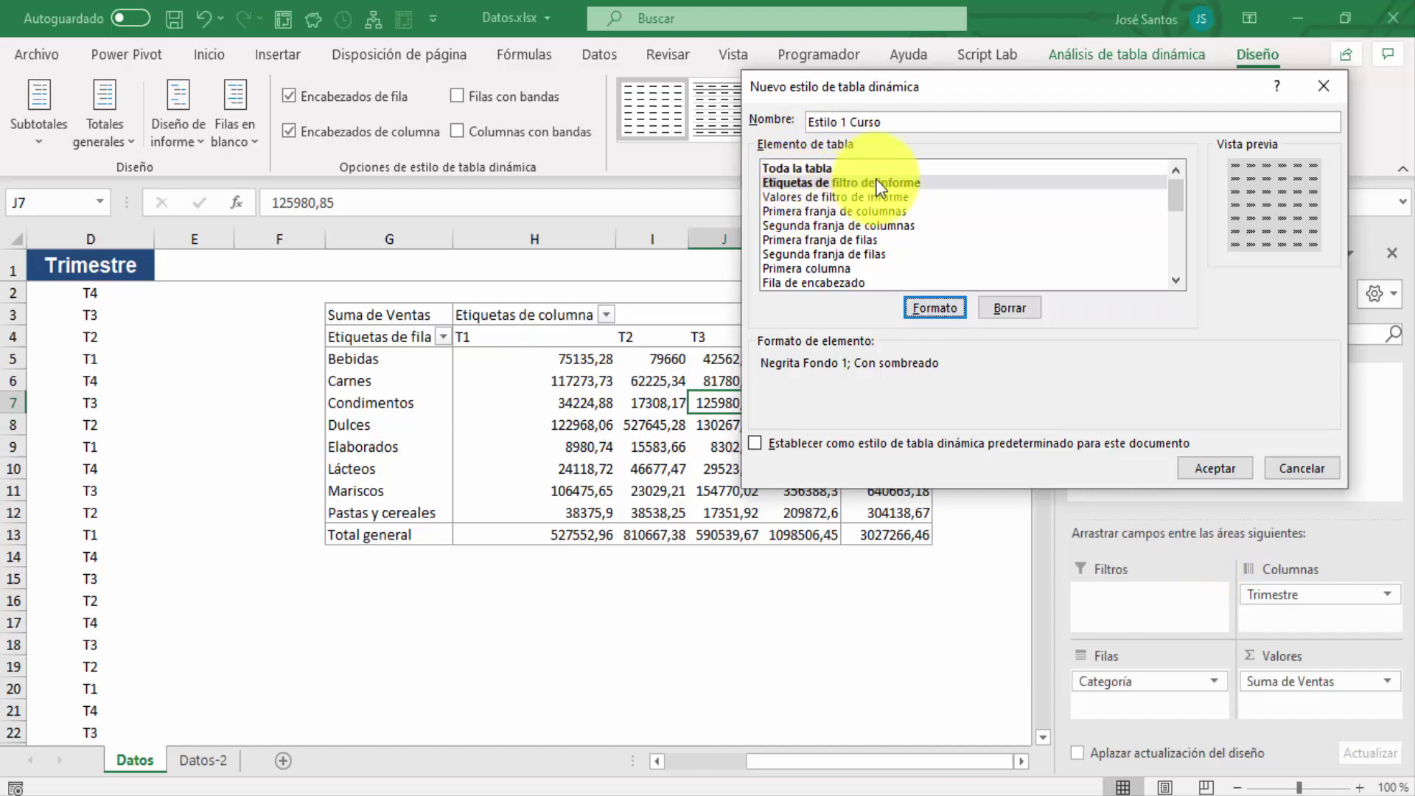
- Finish defining the Estilo 1 Curso pivot table style and save it with the formatted elements
left_click(934, 310)
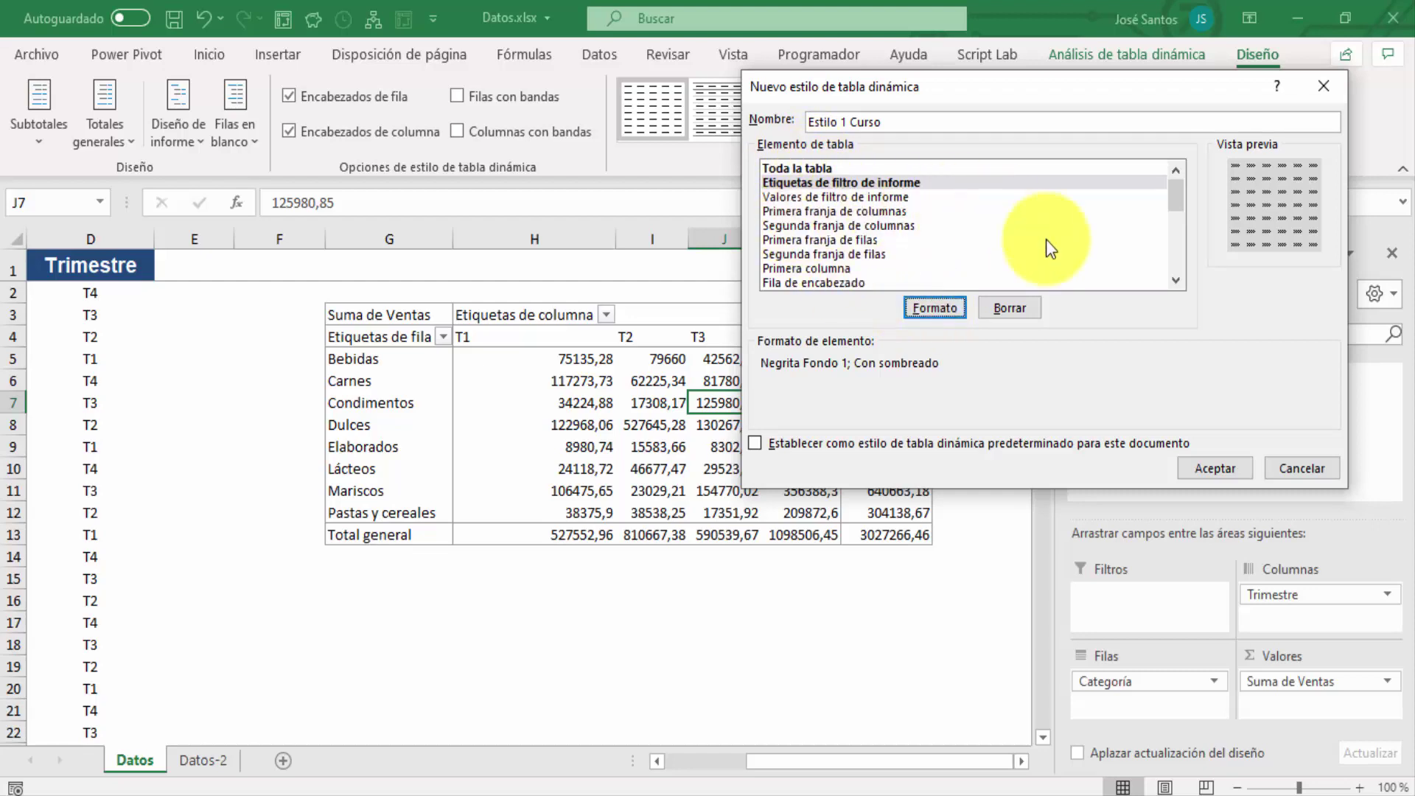
mouse_move(1174, 194)
left_mouse_down()
mouse_move(1186, 264)
mouse_move(1163, 190)
left_mouse_up()
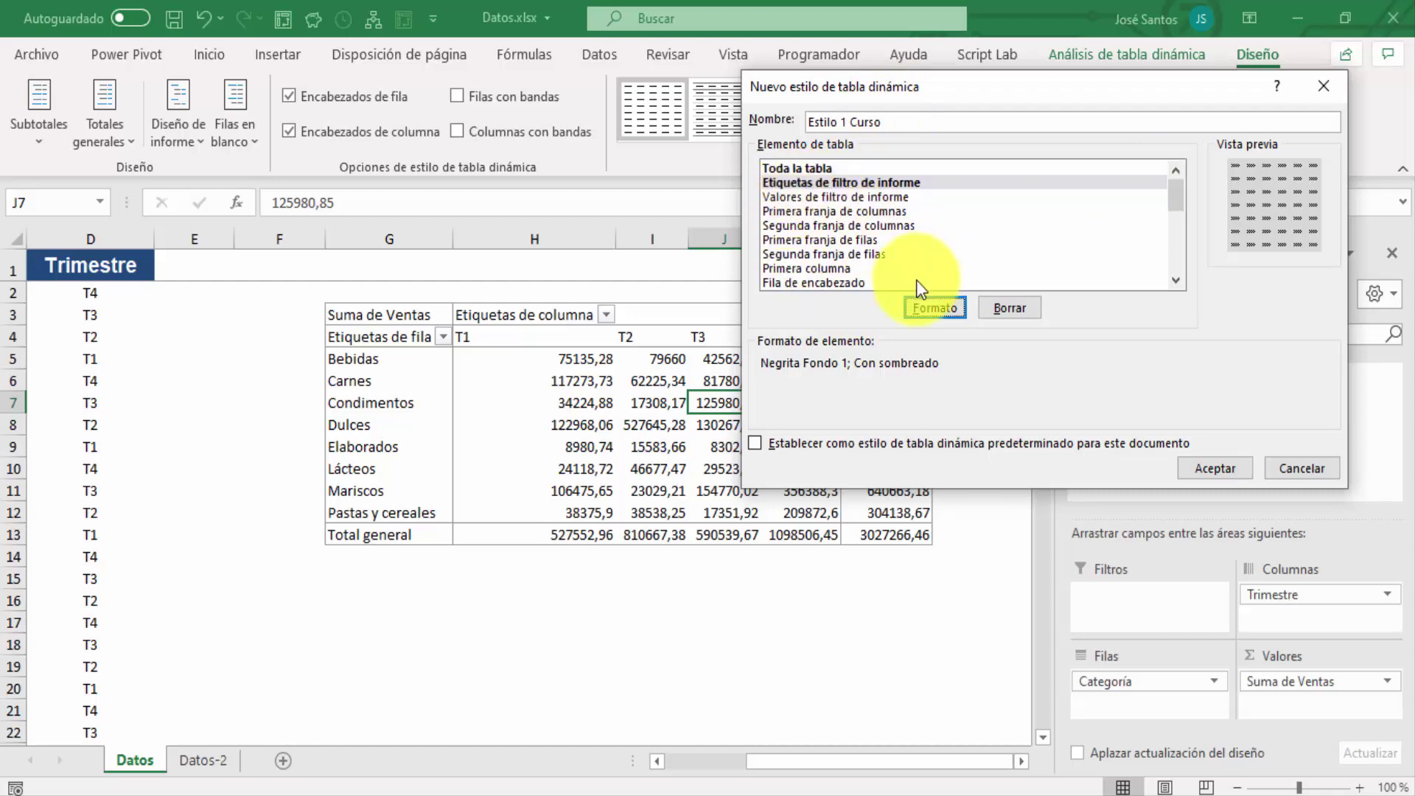
left_click(1222, 467)
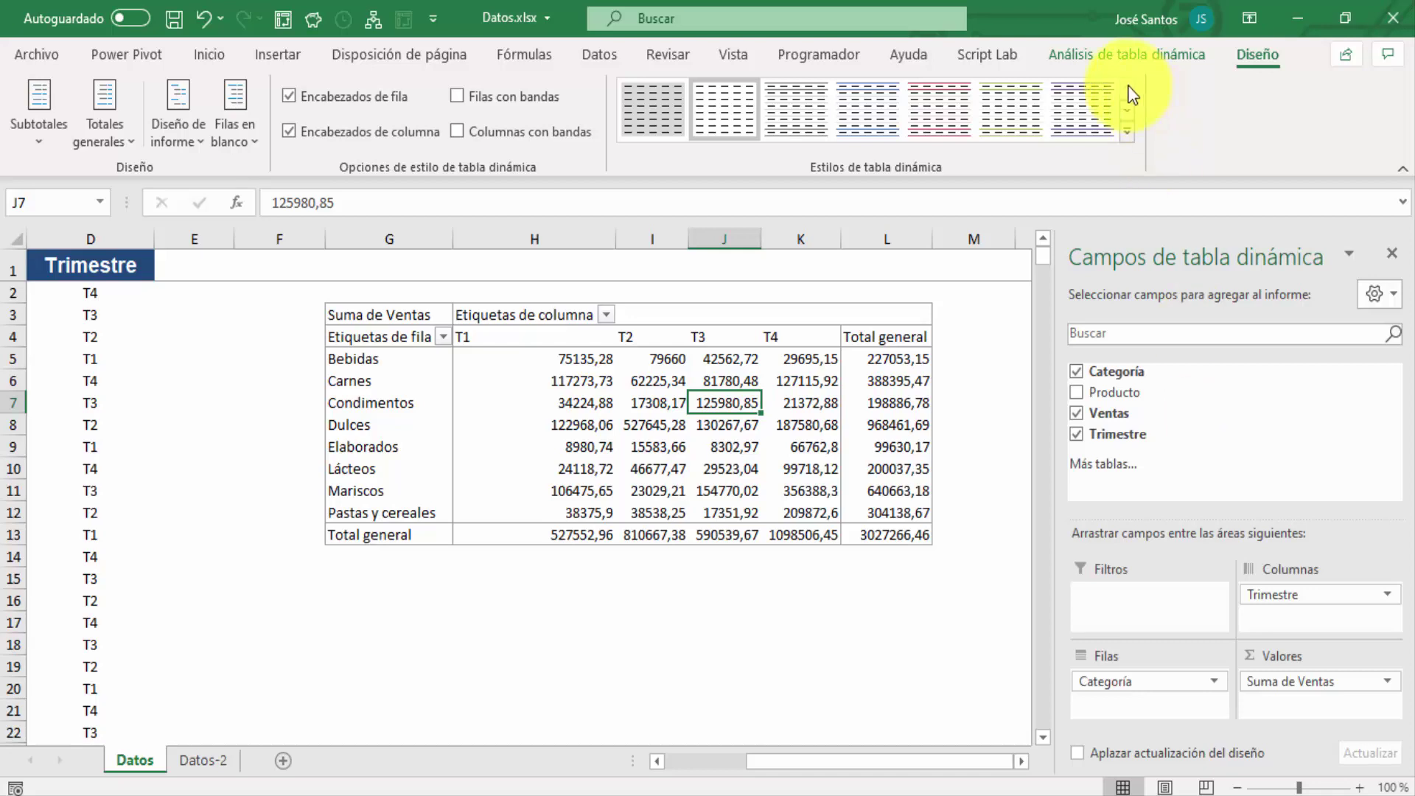
- Apply the custom Estilo 1 Curso style to the pivot table and move the Trimestre field from Columnas to Filtros
left_click(1128, 131)
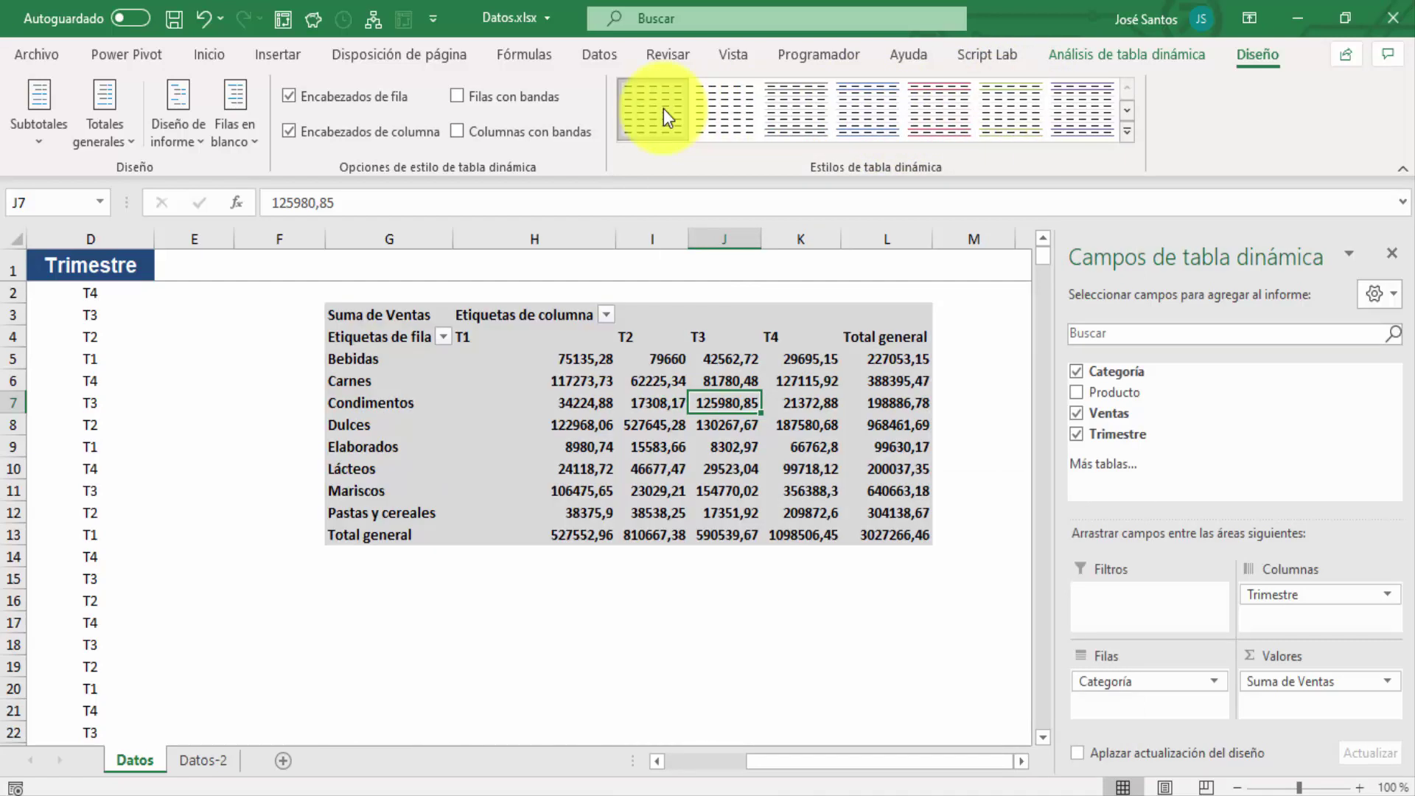
left_click(664, 111)
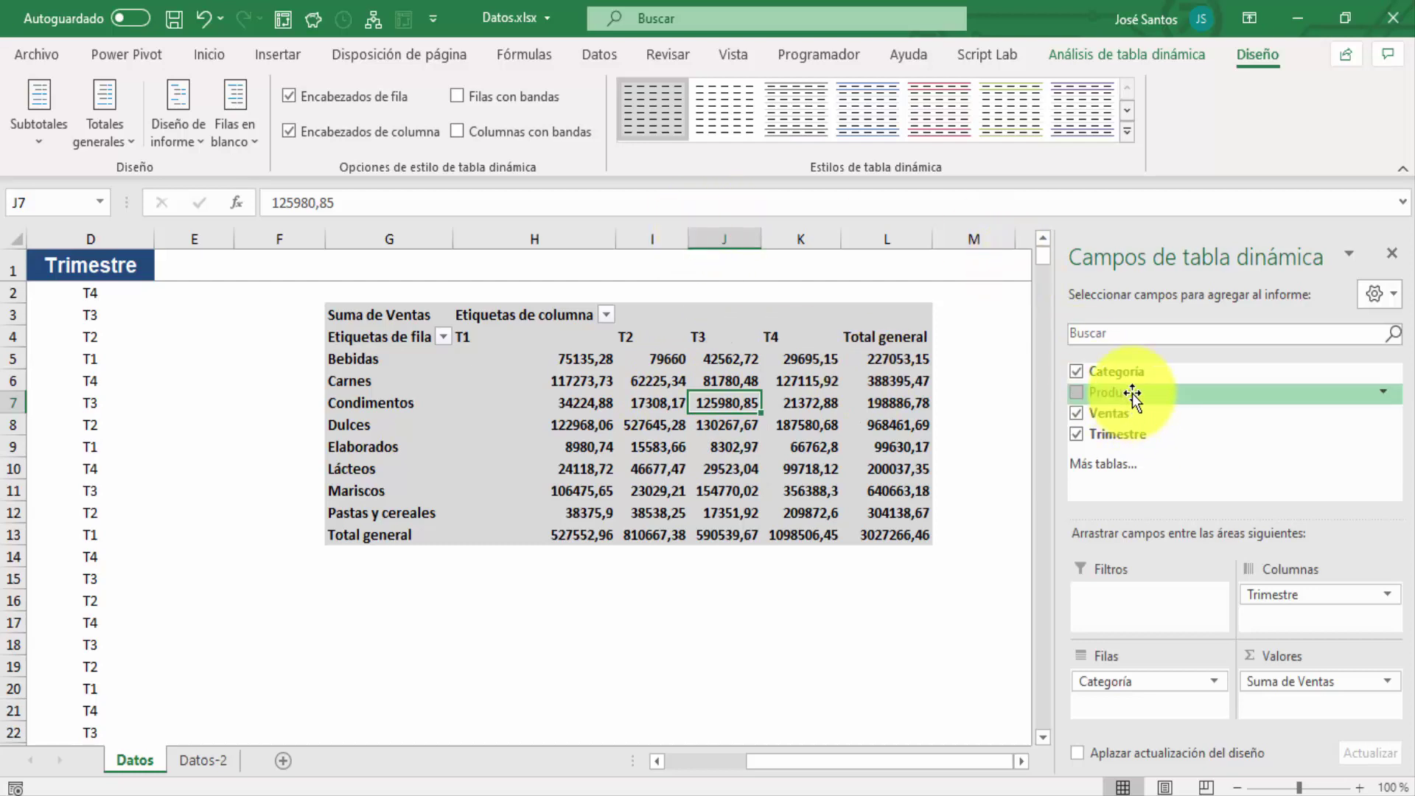
mouse_move(1134, 398)
left_mouse_down()
mouse_move(1149, 481)
mouse_move(1108, 482)
mouse_move(1073, 398)
mouse_move(1134, 402)
left_mouse_up()
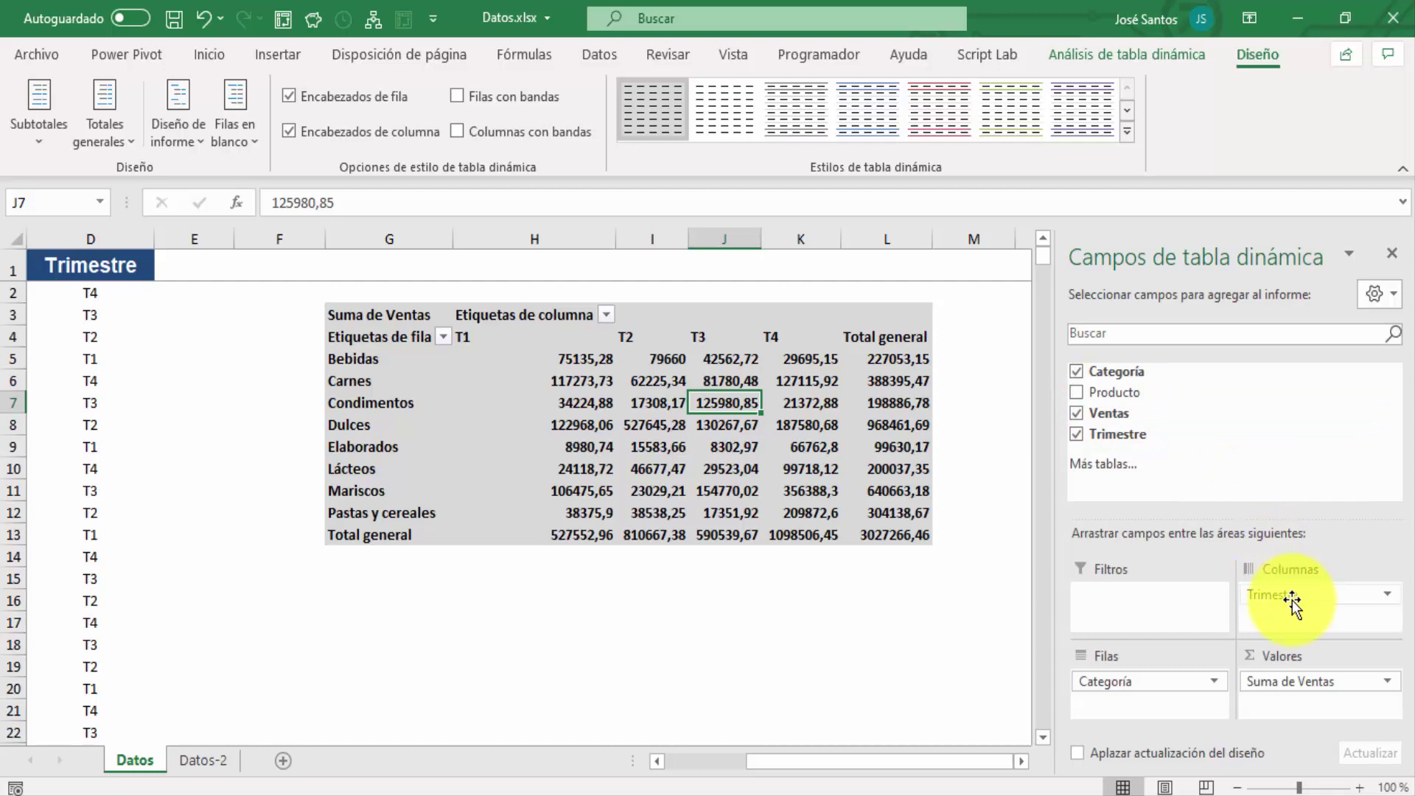
left_click_drag(1290, 599, 1144, 600)
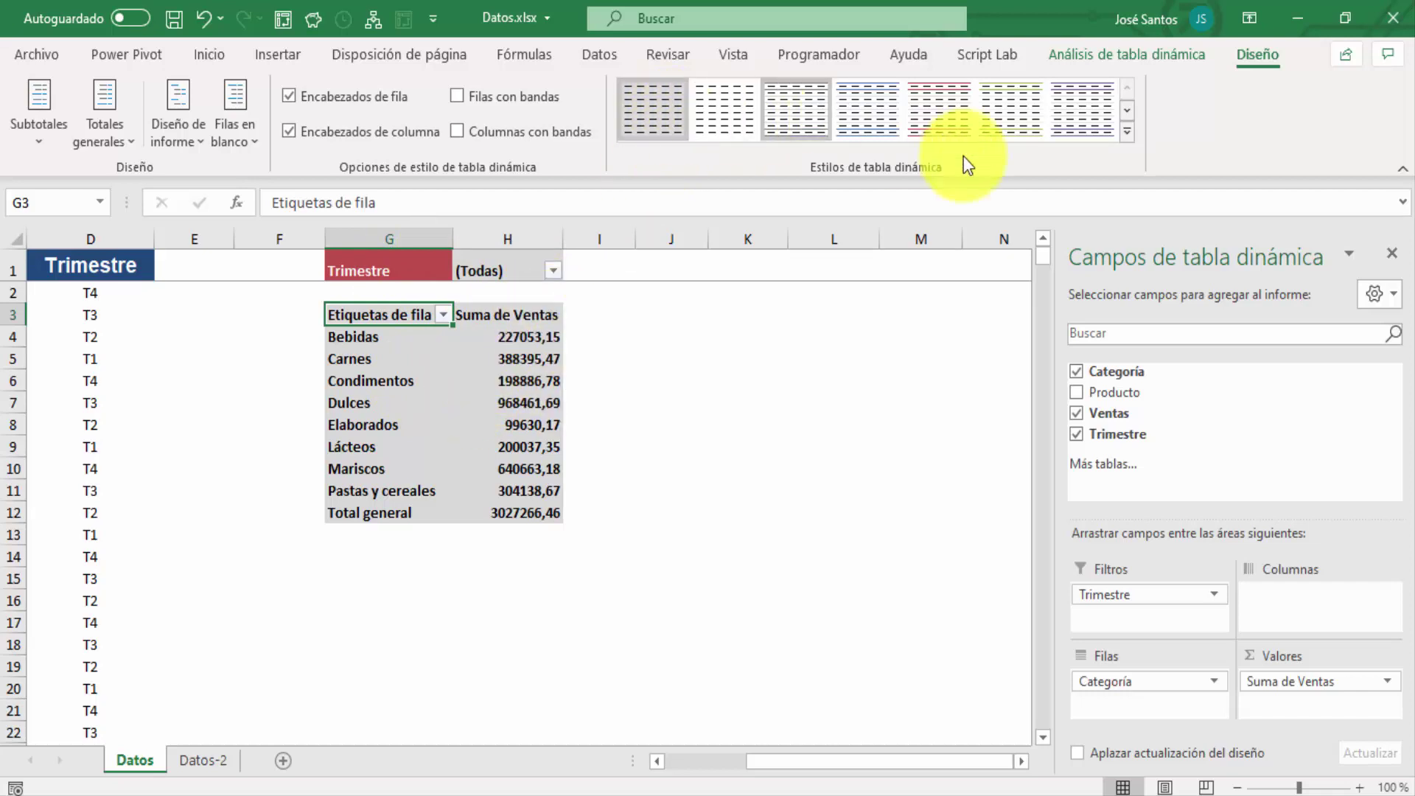
- Delete the custom Estilo 1 Curso style from the pivot table styles
right_click(664, 96)
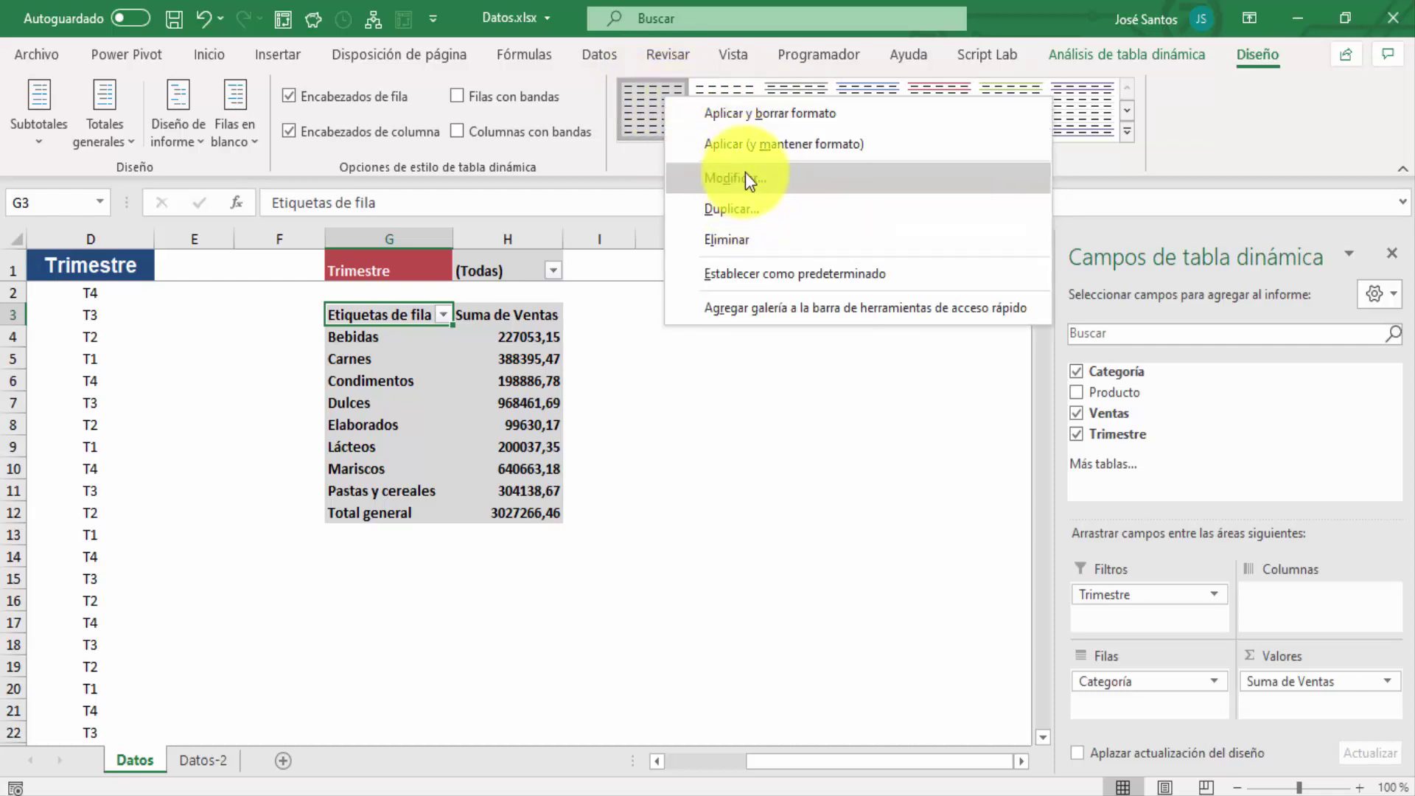
left_click(763, 237)
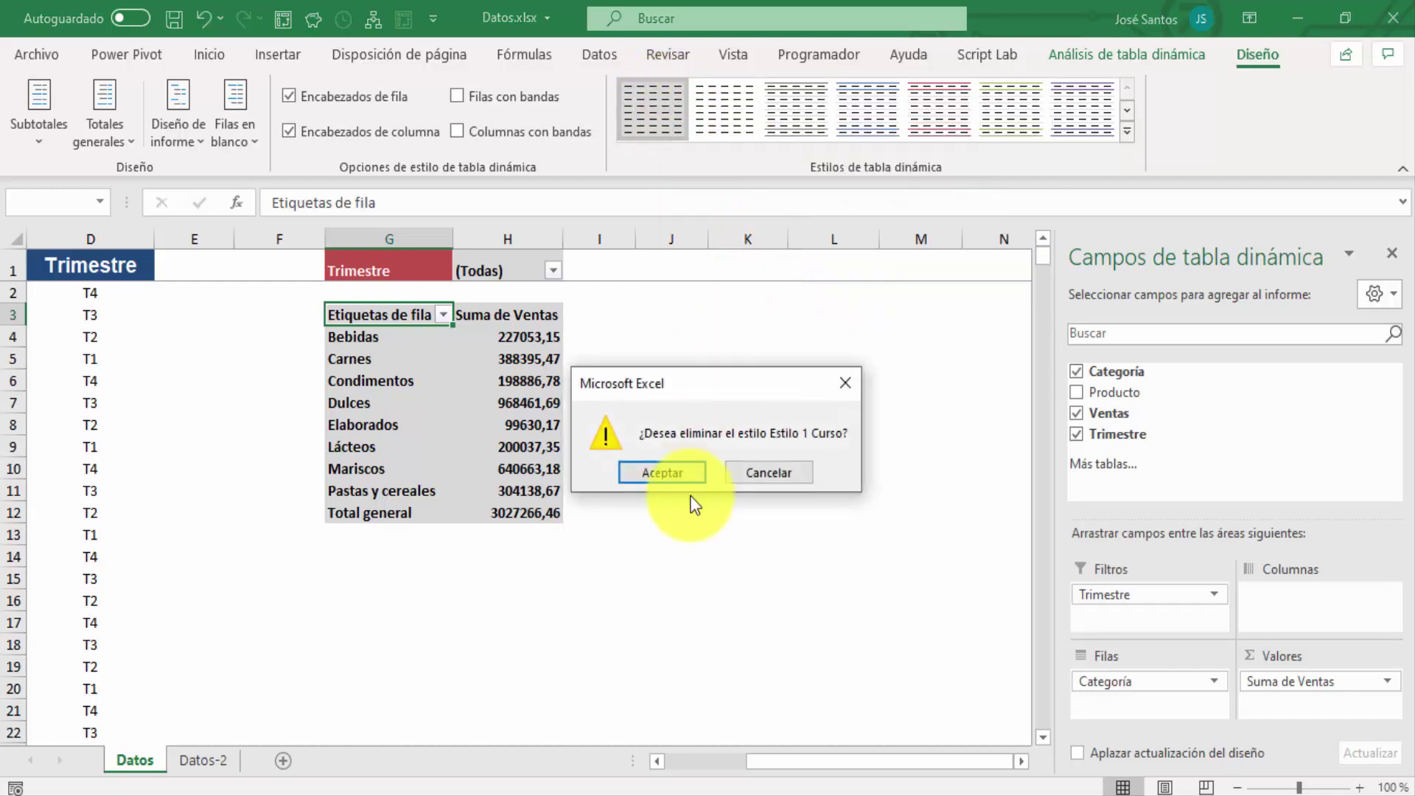
left_click(664, 478)
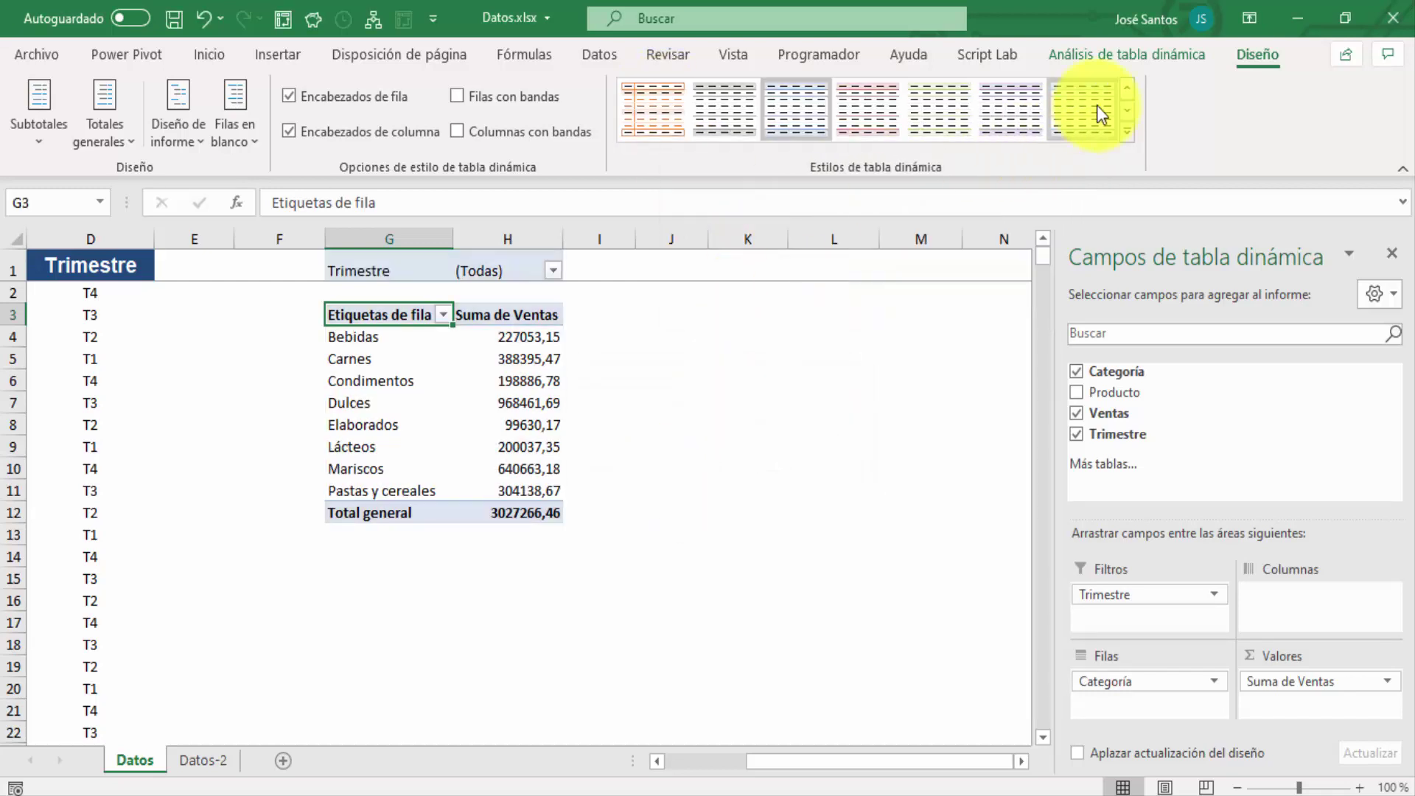
- Start a new pivot table style and give its Fila de encabezado element a dark blue background fill
left_click(1129, 132)
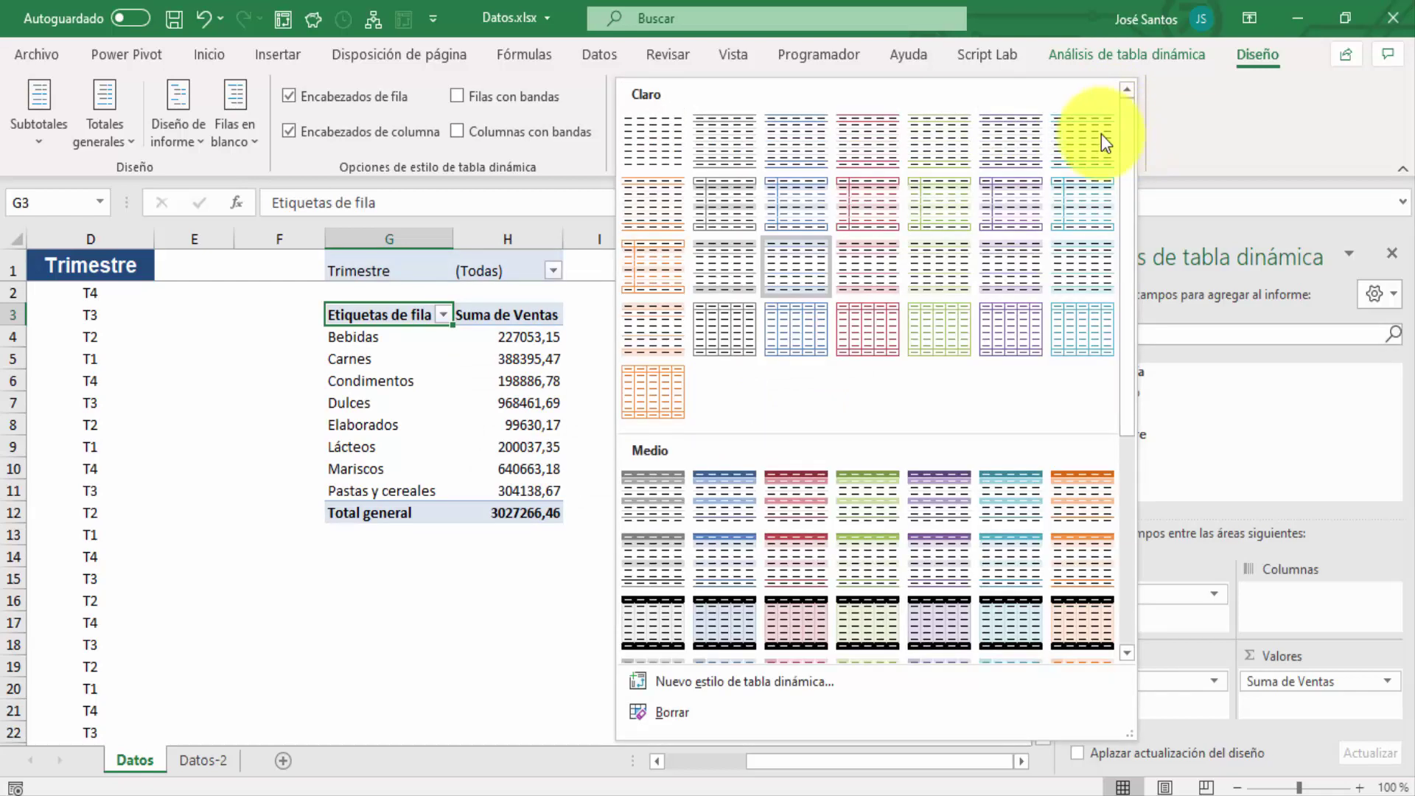
left_click(753, 675)
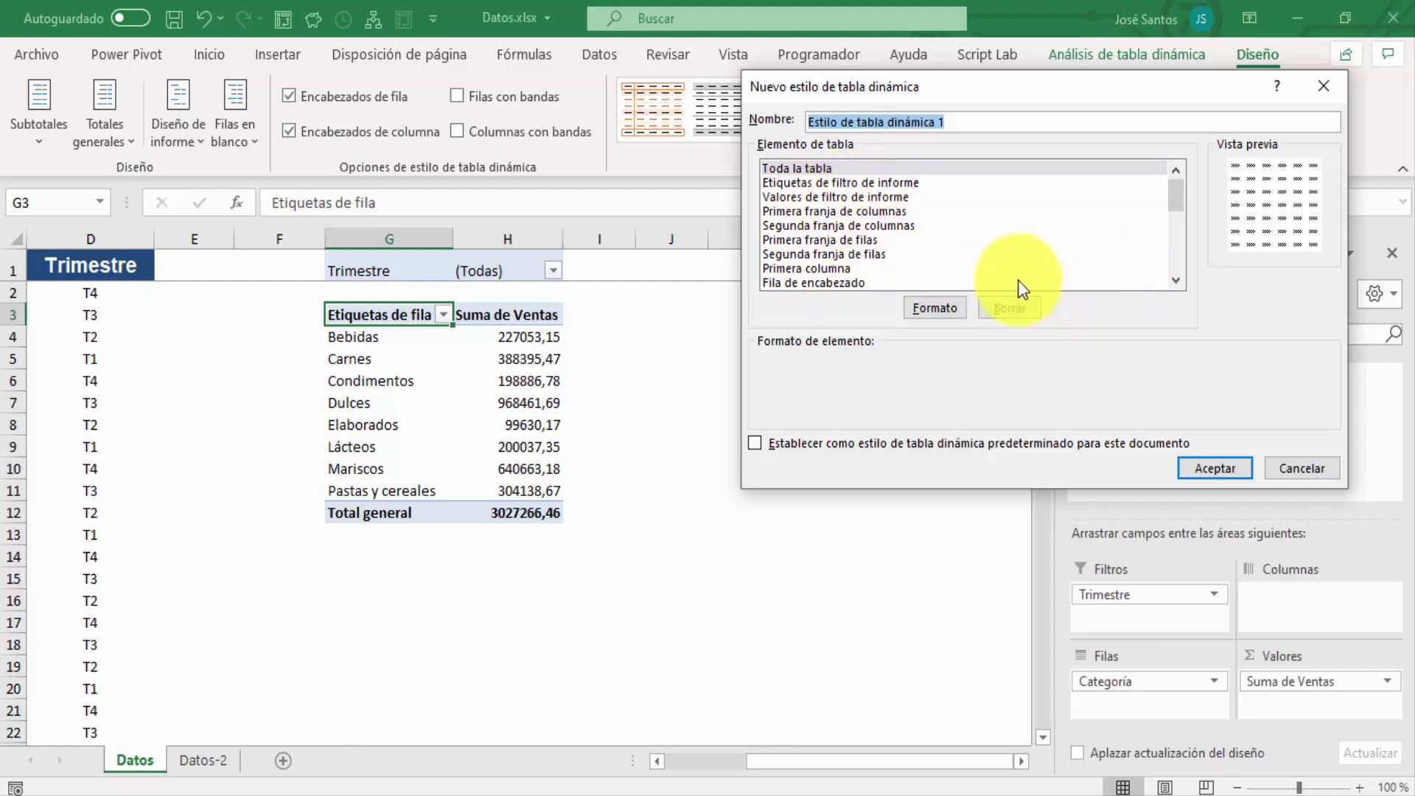
left_click(815, 281)
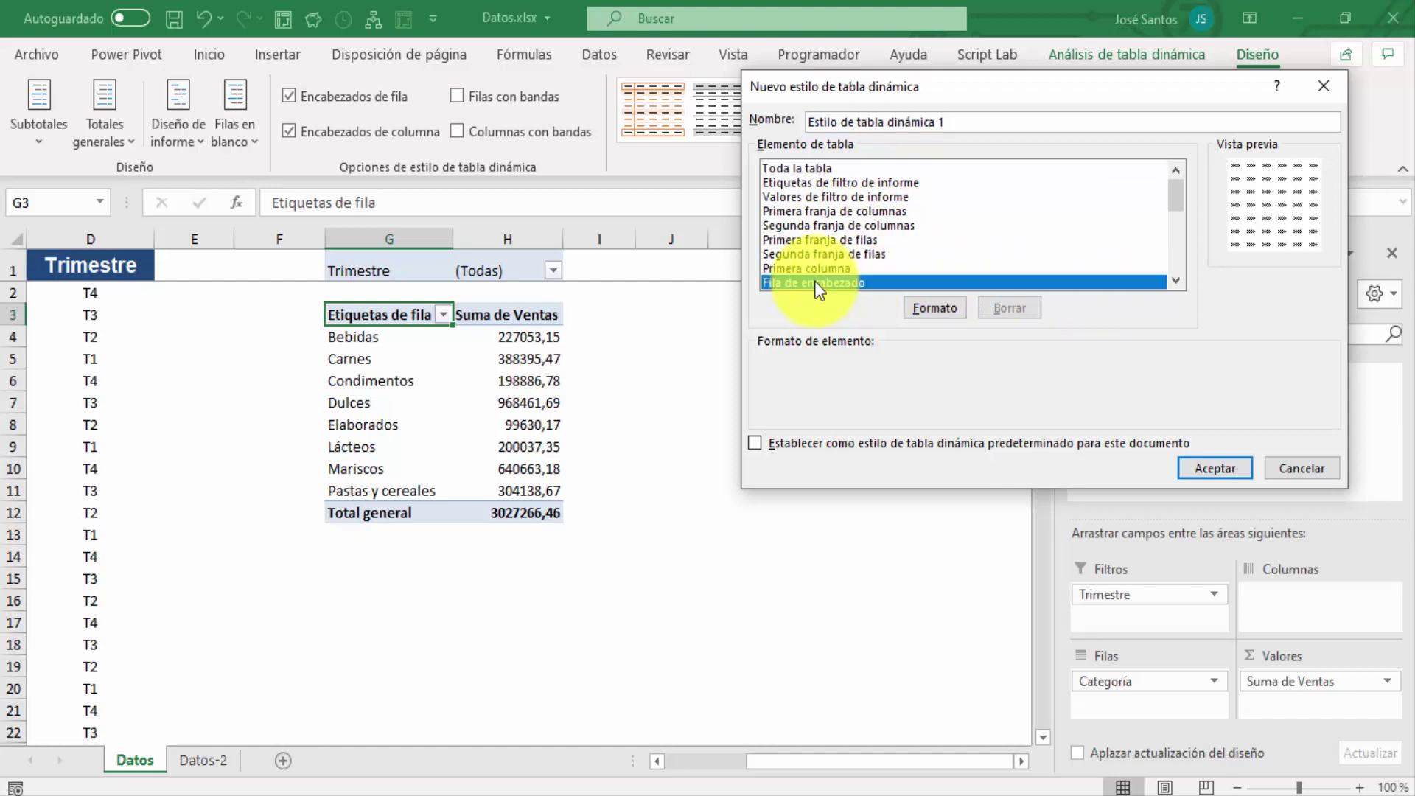
left_click(933, 310)
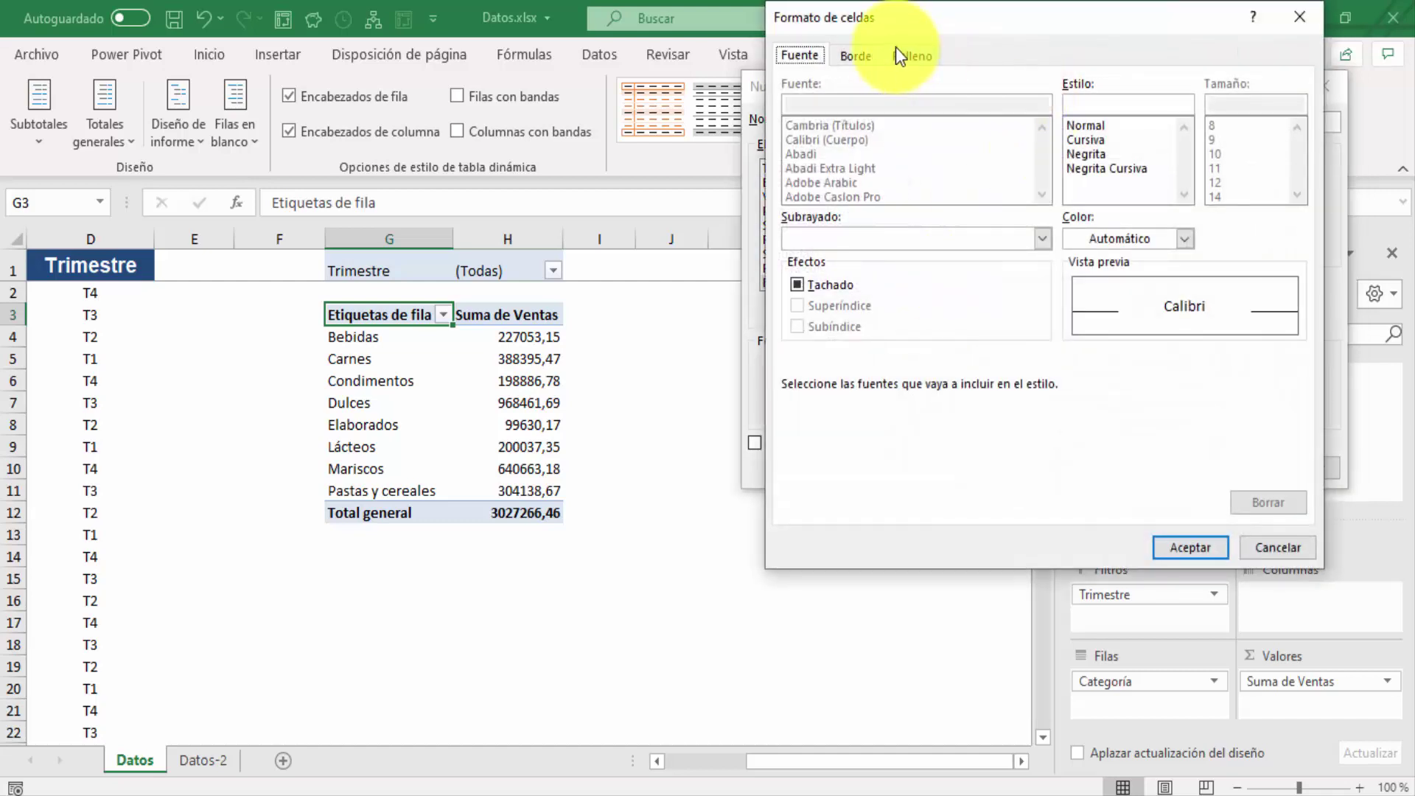
left_click(916, 57)
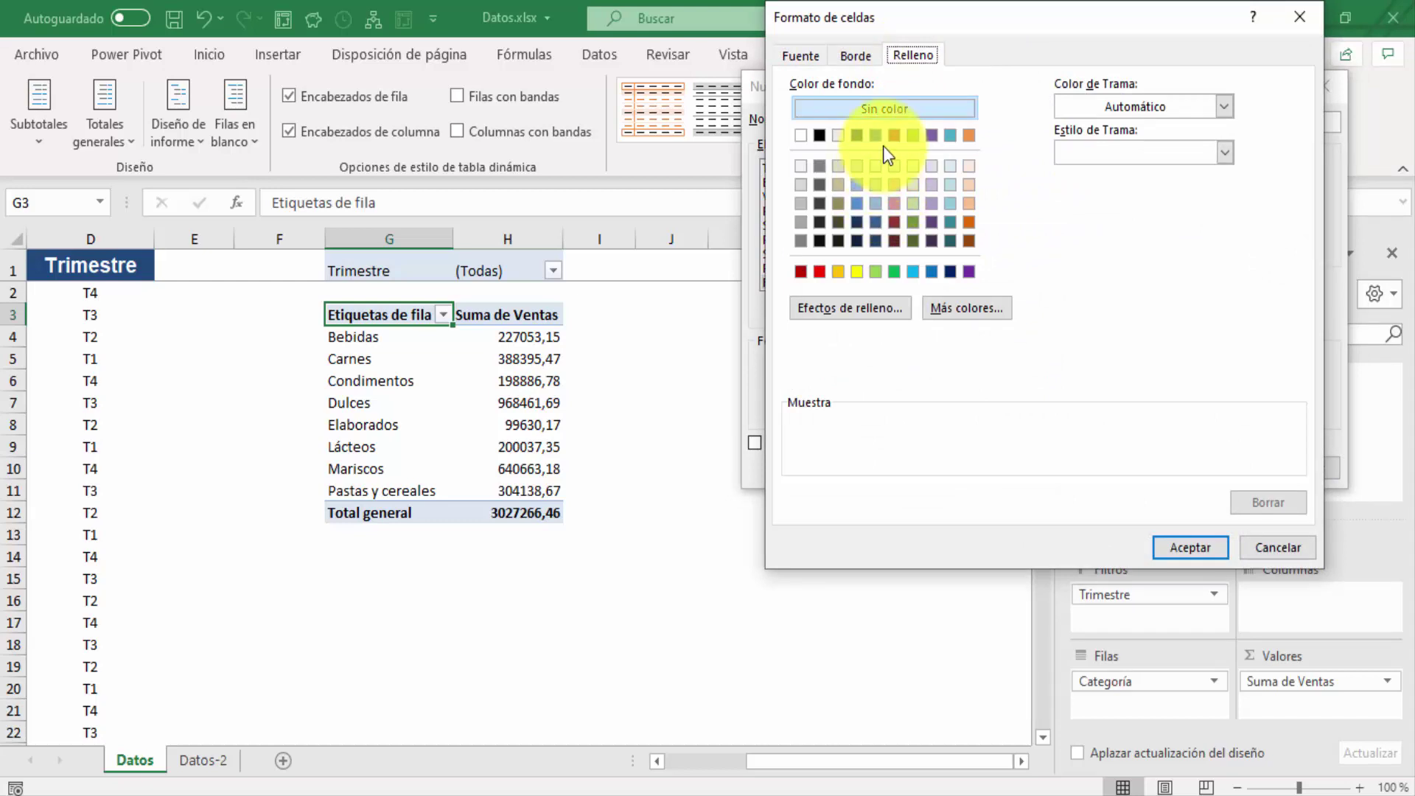
left_click(857, 138)
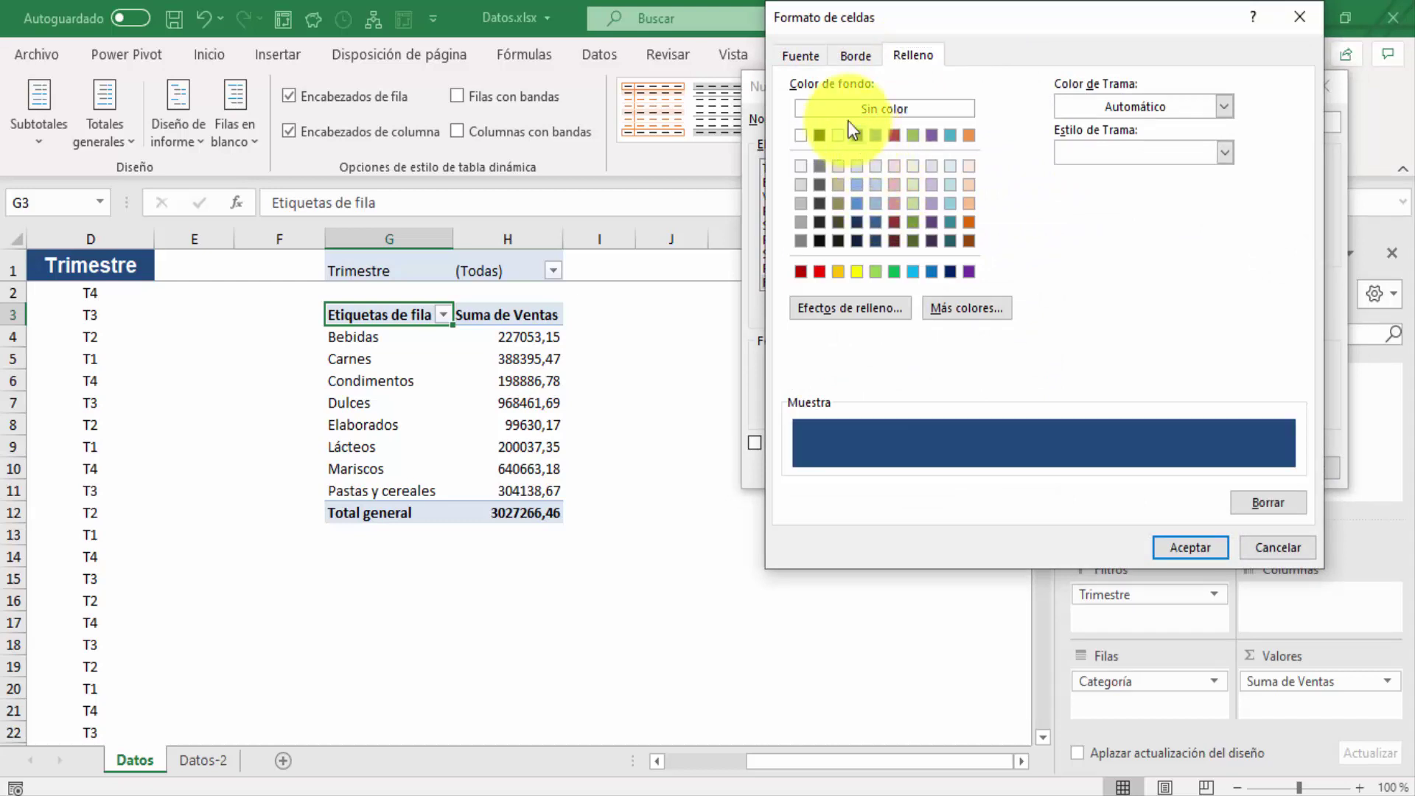
- Set the Fila de encabezado font to Negrita in light blue (Texto 2, Claro 80%) and accept the element format
left_click(810, 53)
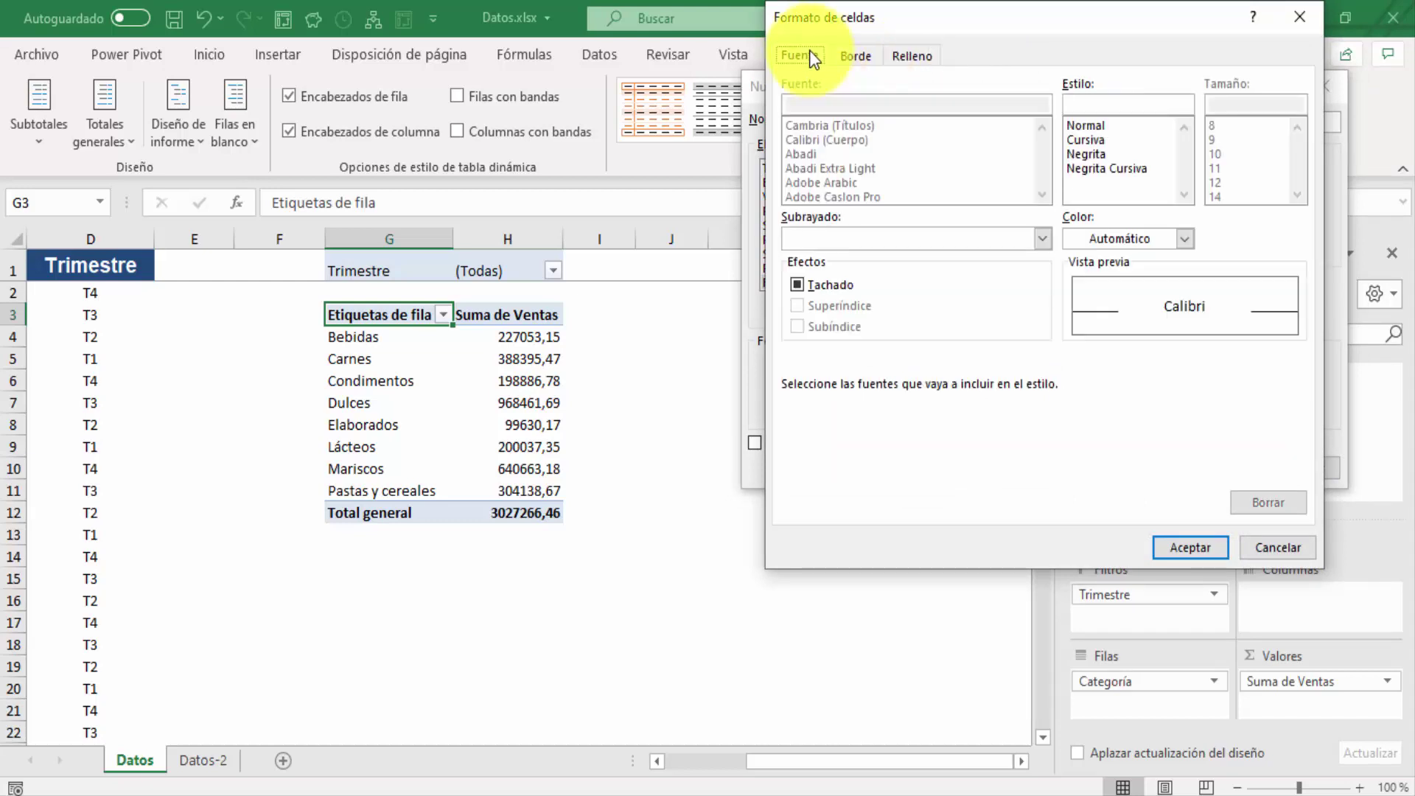
left_click(1099, 155)
left_click(1184, 239)
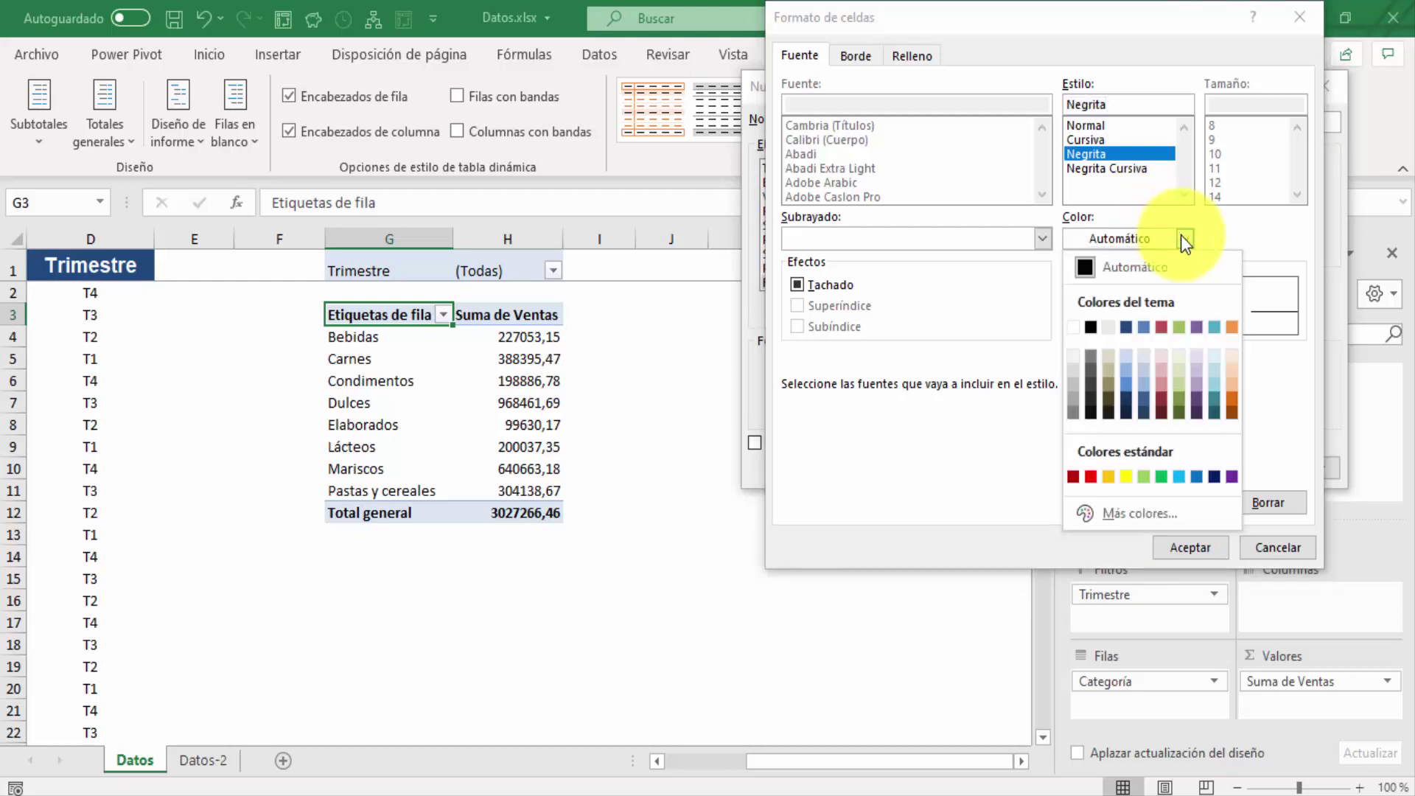
left_click(1122, 355)
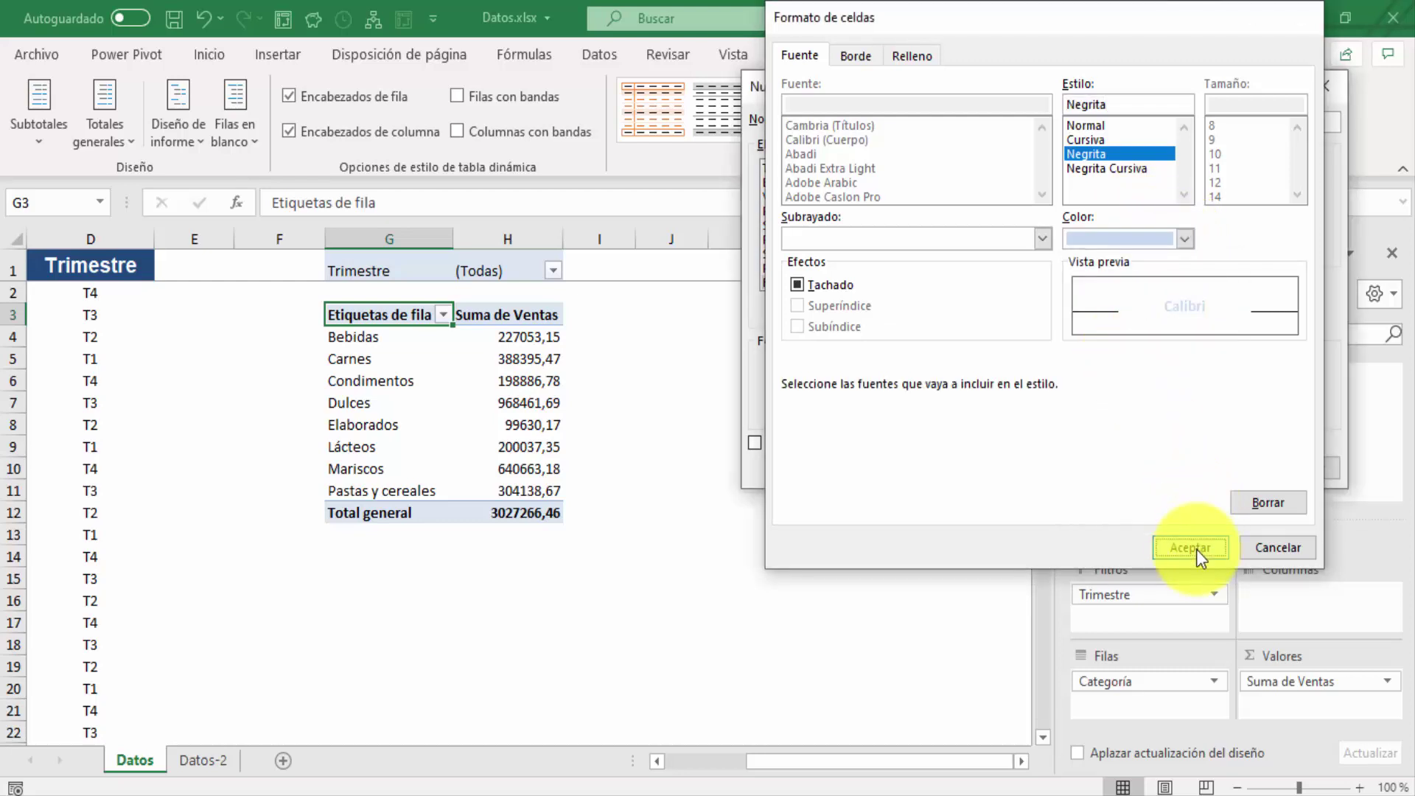
left_click(1192, 547)
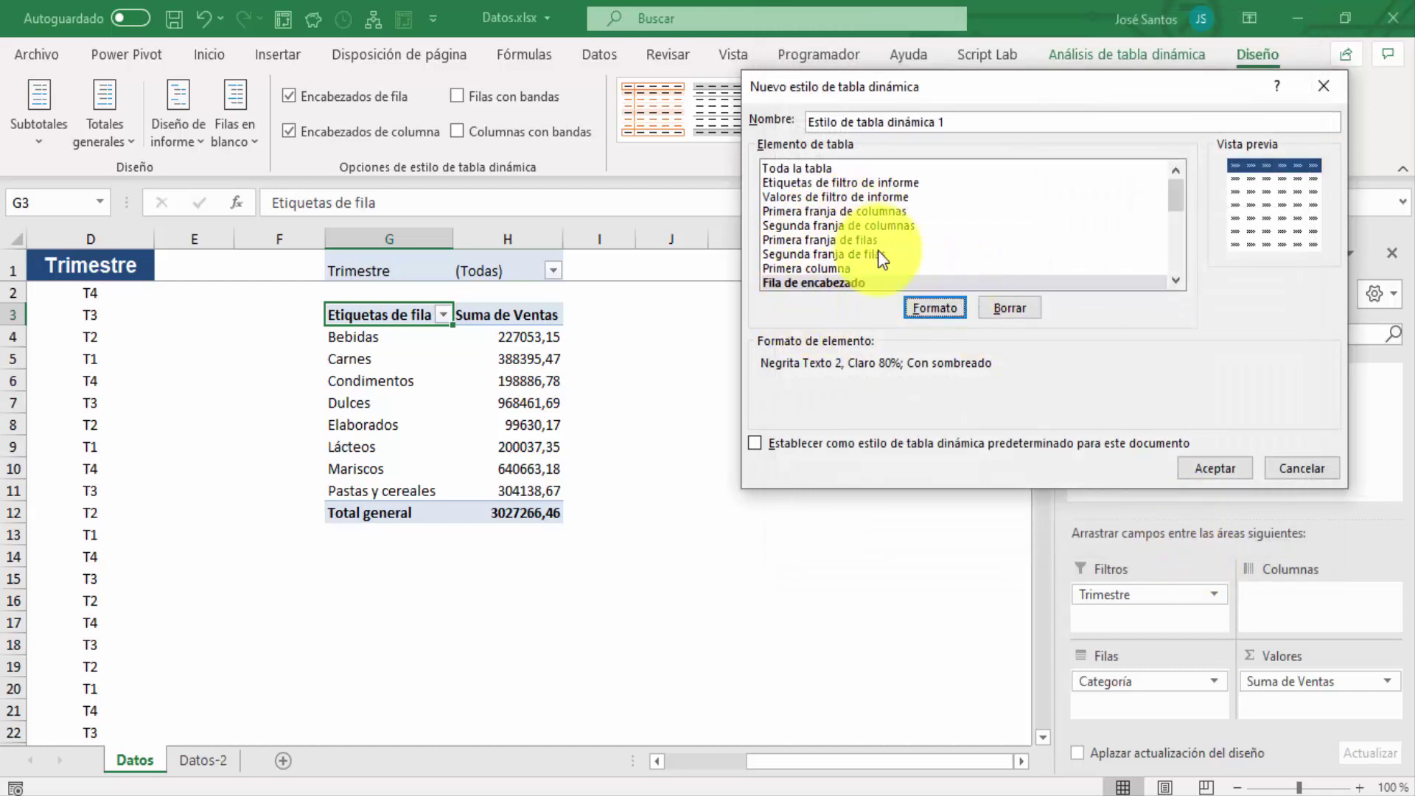
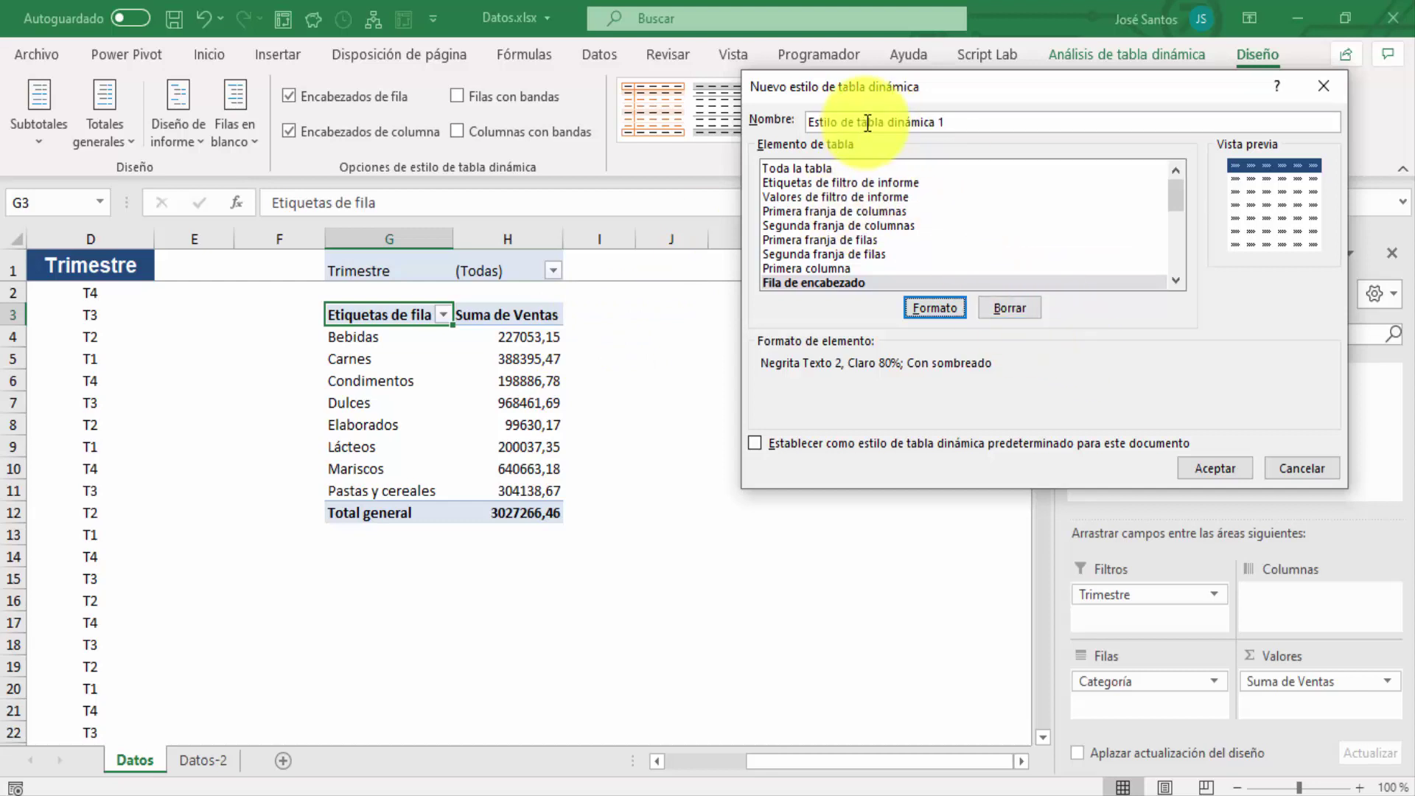
- Save the new style as Estilo de tabla dinámica 1 and apply it to the pivot table
left_click(1222, 468)
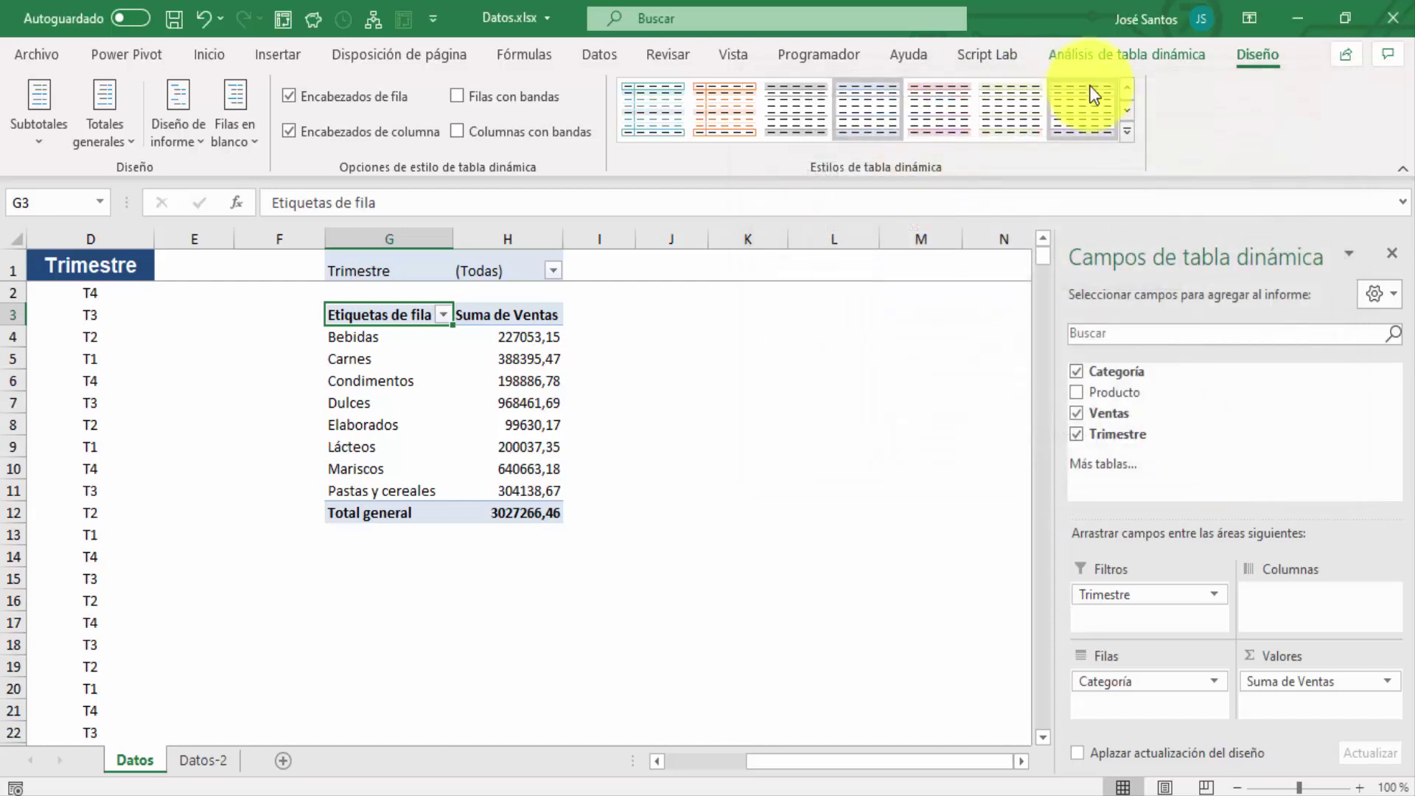
left_click(1126, 87)
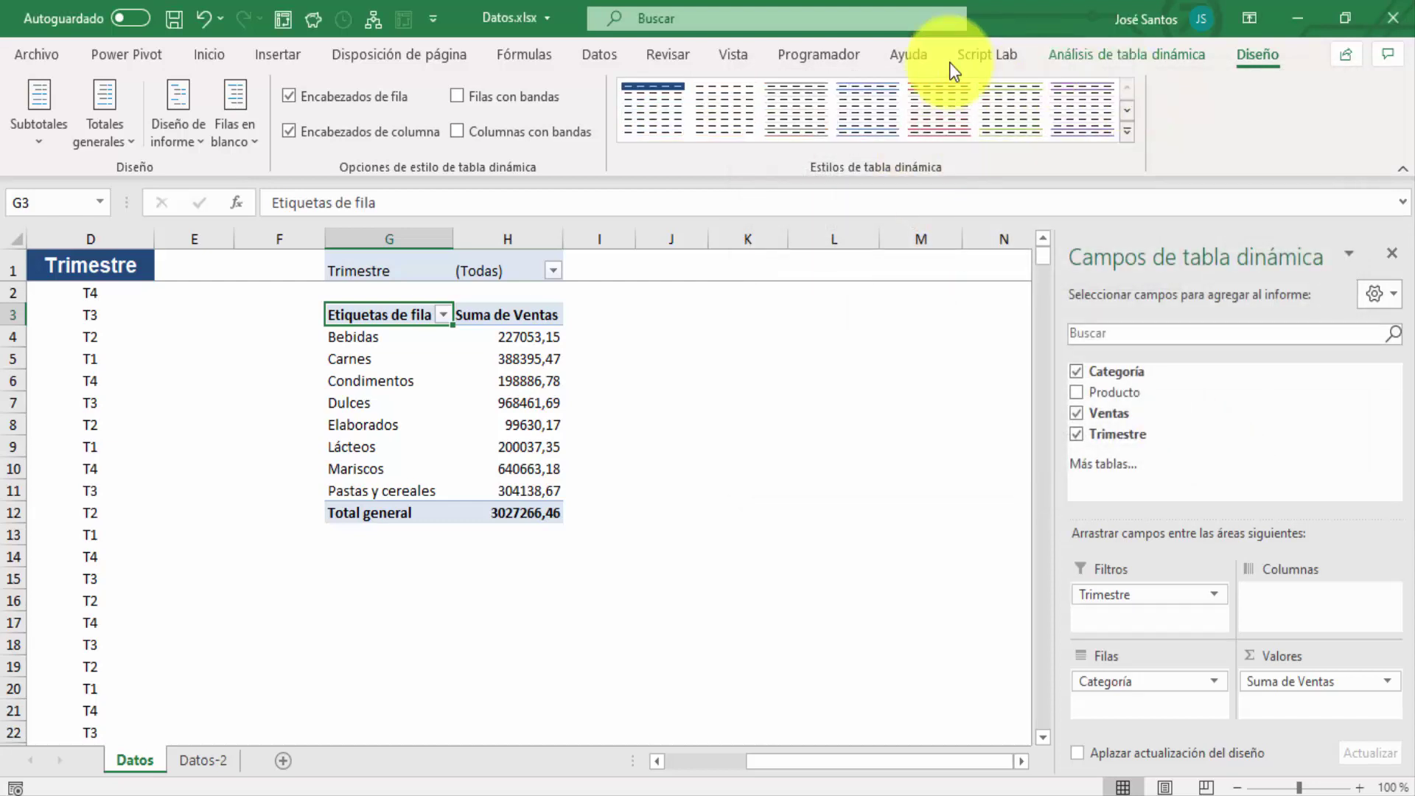
left_click(666, 90)
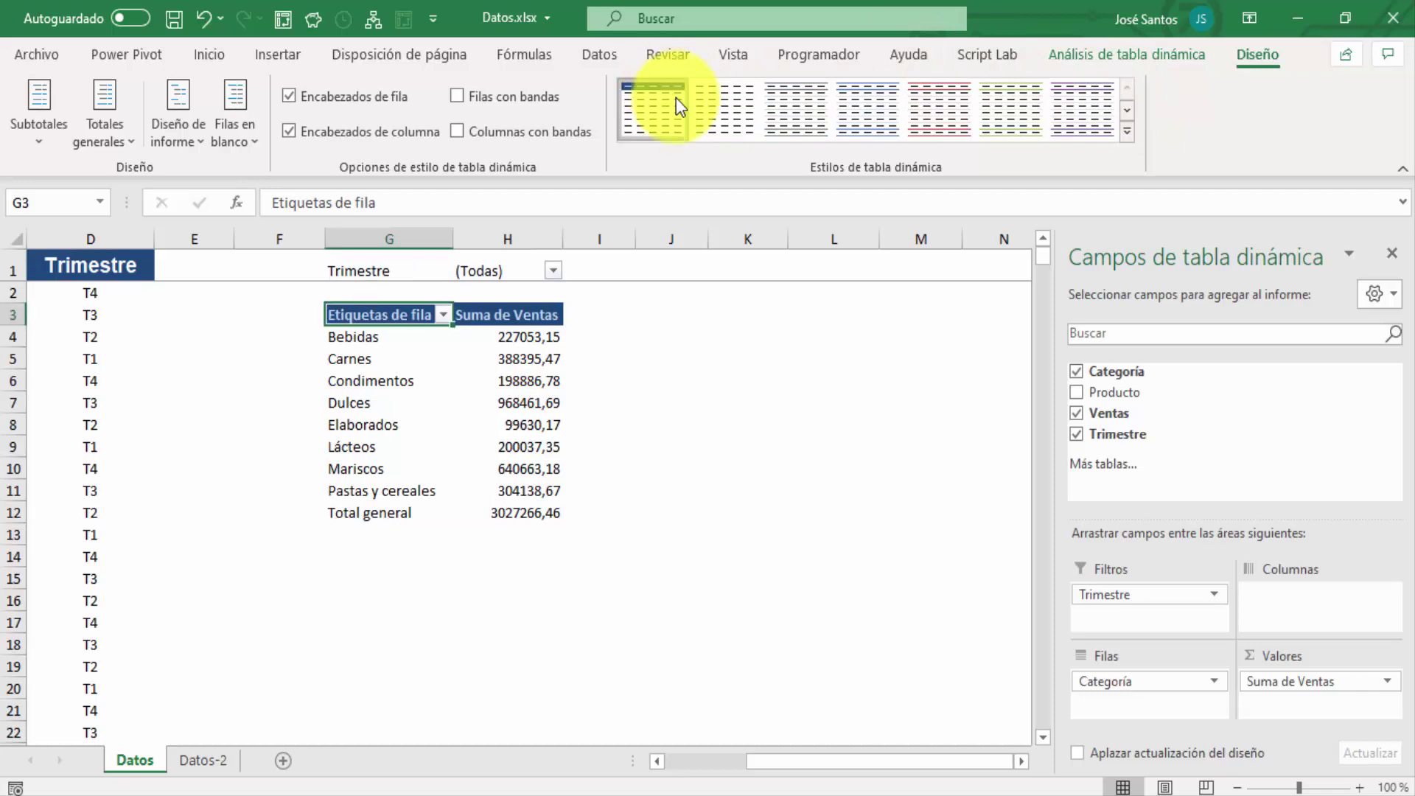
right_click(656, 104)
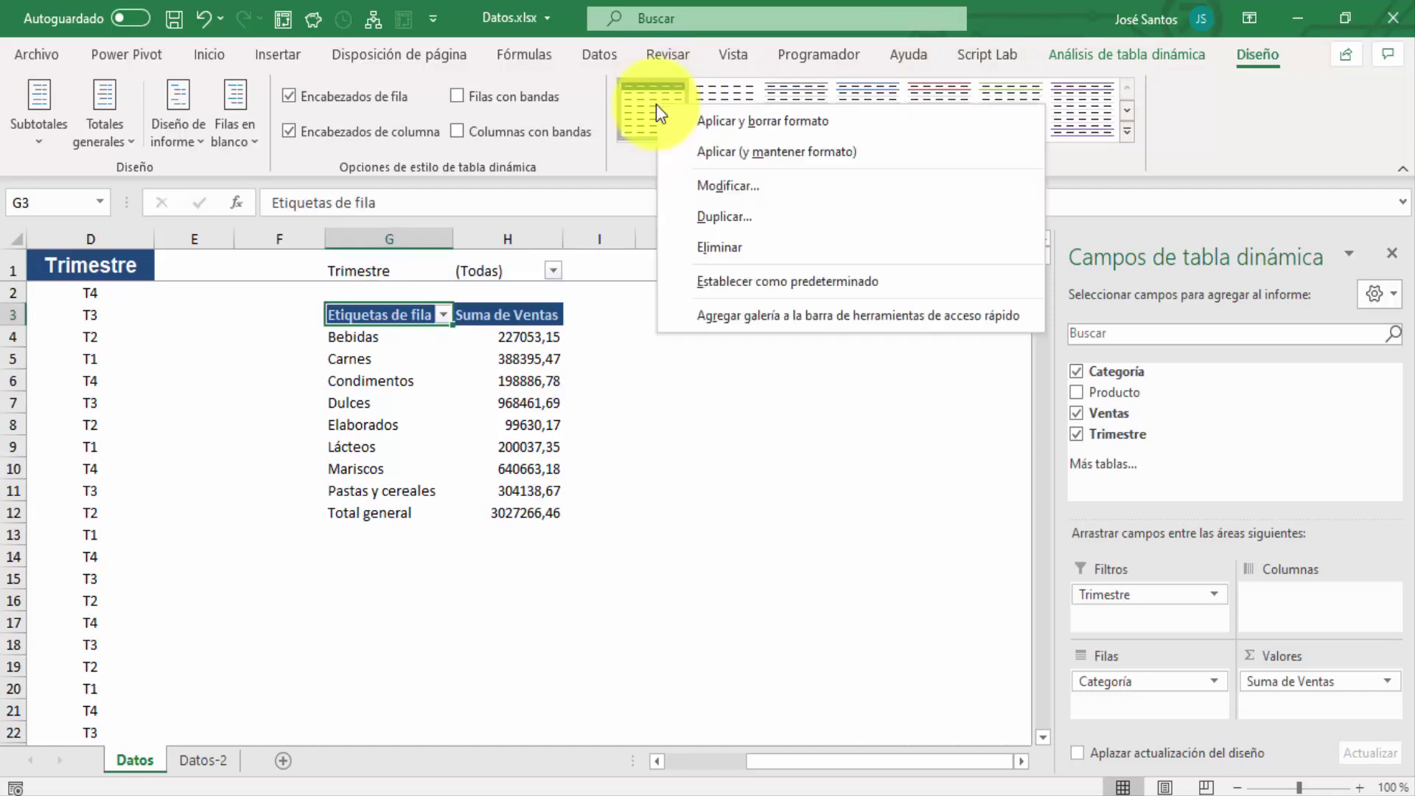
left_click(740, 185)
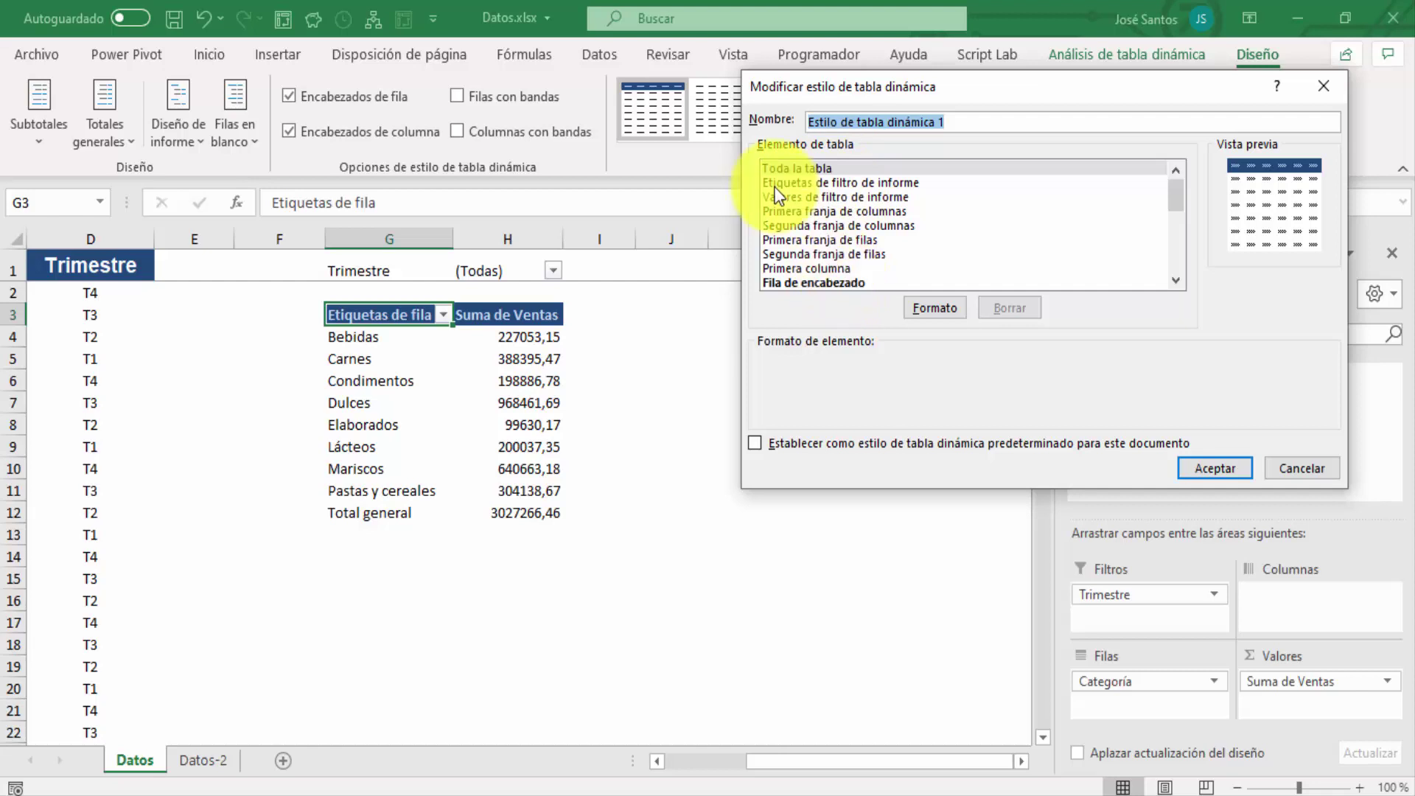
key("Escape")
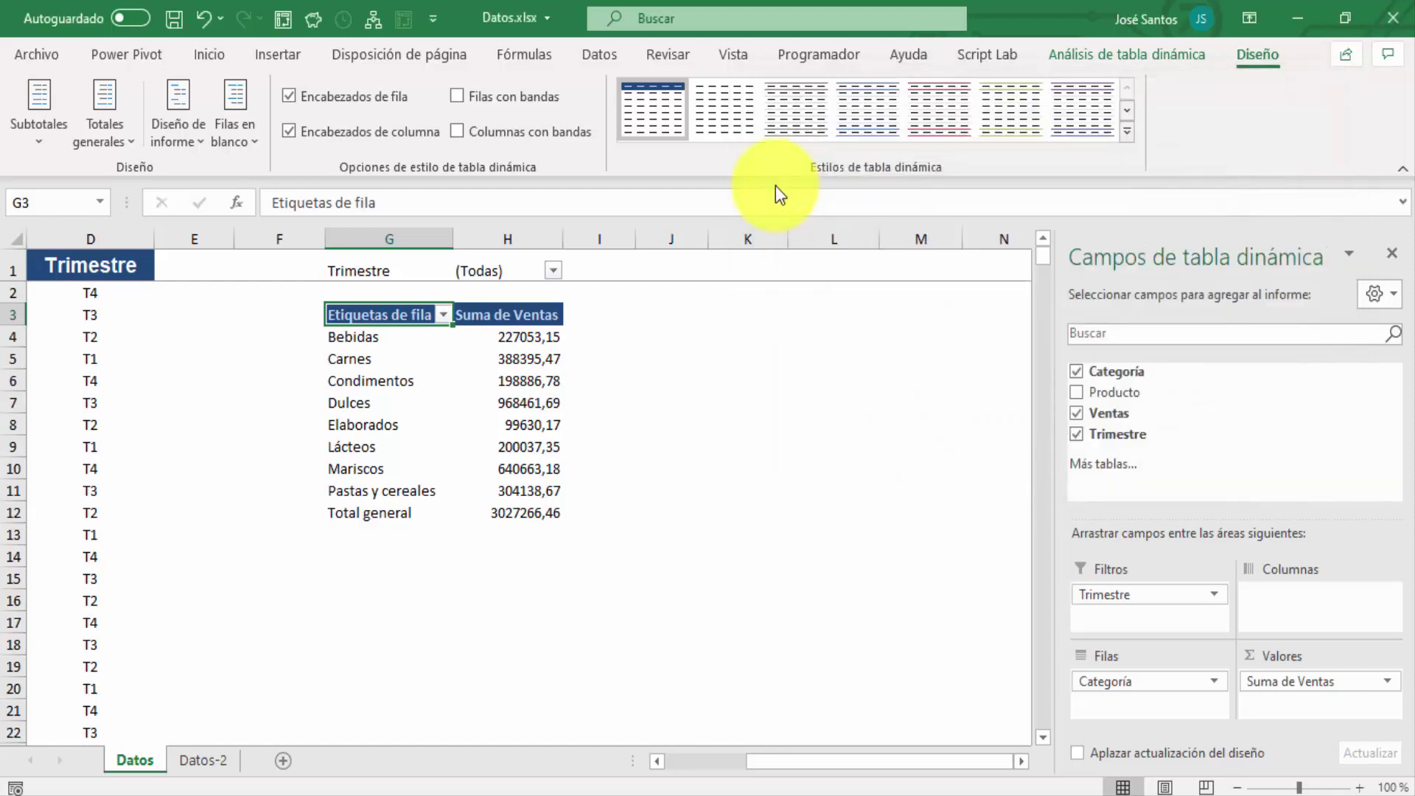
- Duplicate Estilo de tabla dinámica 1 as Estilo de tabla dinámica 1 2, with an orange fill for its Valores de filtro de informe element
right_click(640, 108)
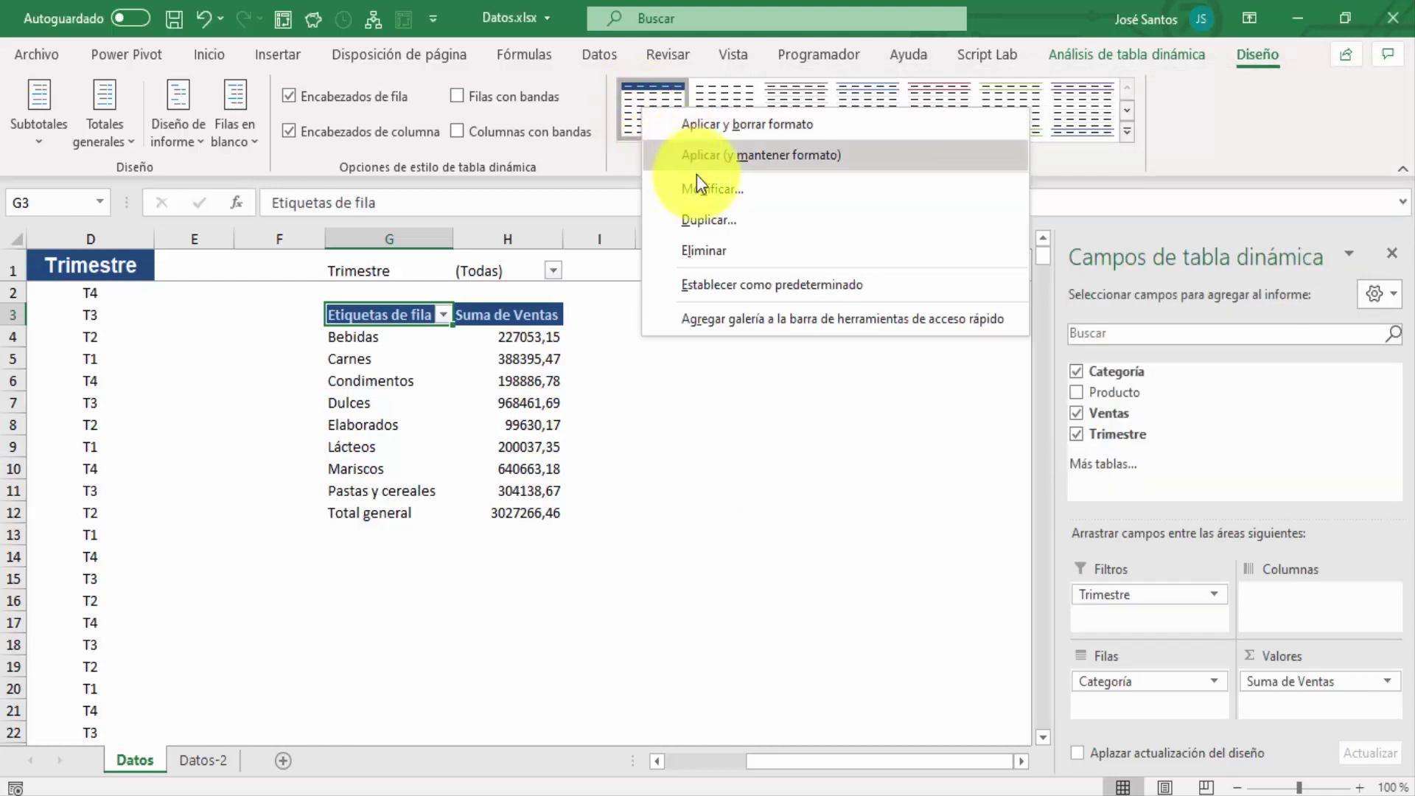
left_click(730, 219)
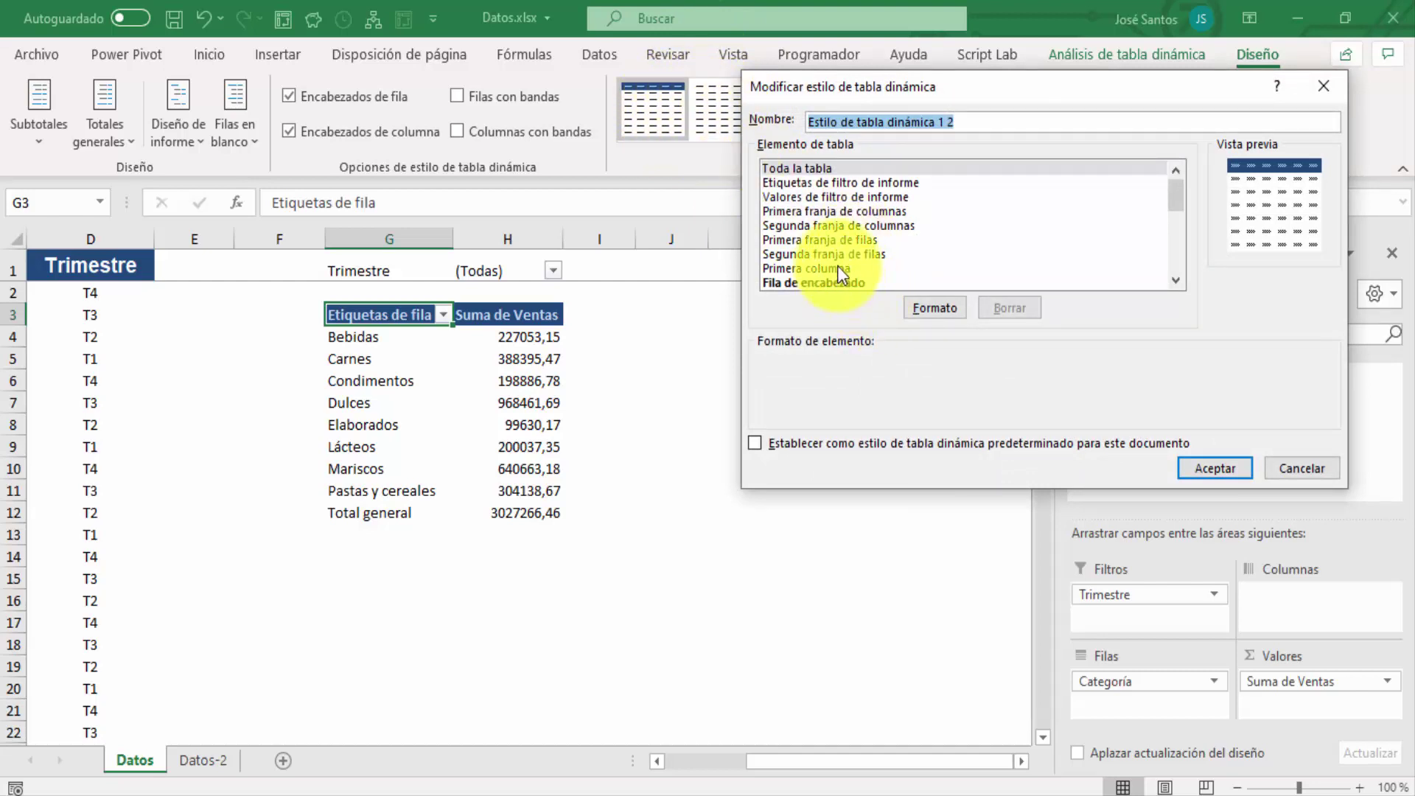
left_click(848, 185)
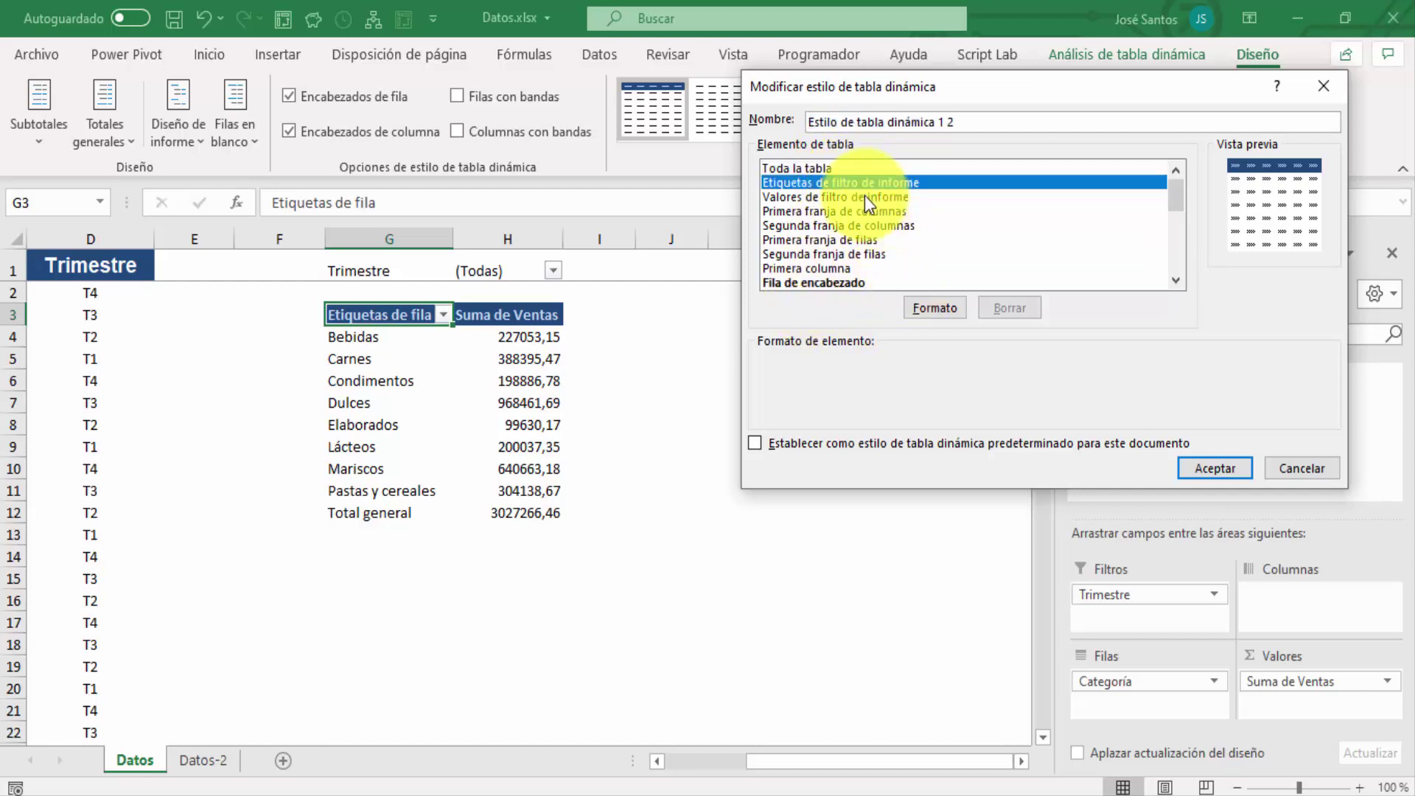
left_click(865, 196)
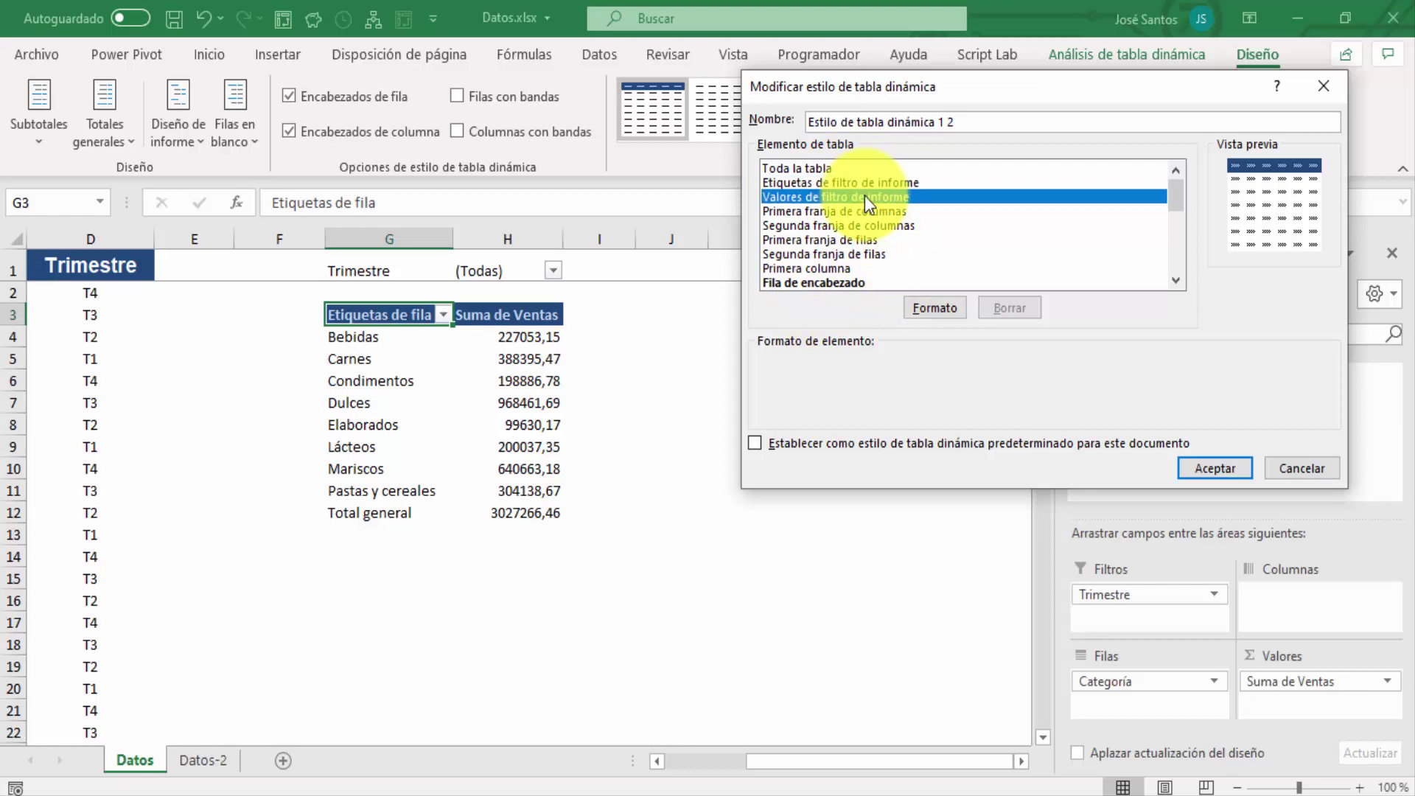
left_click(951, 310)
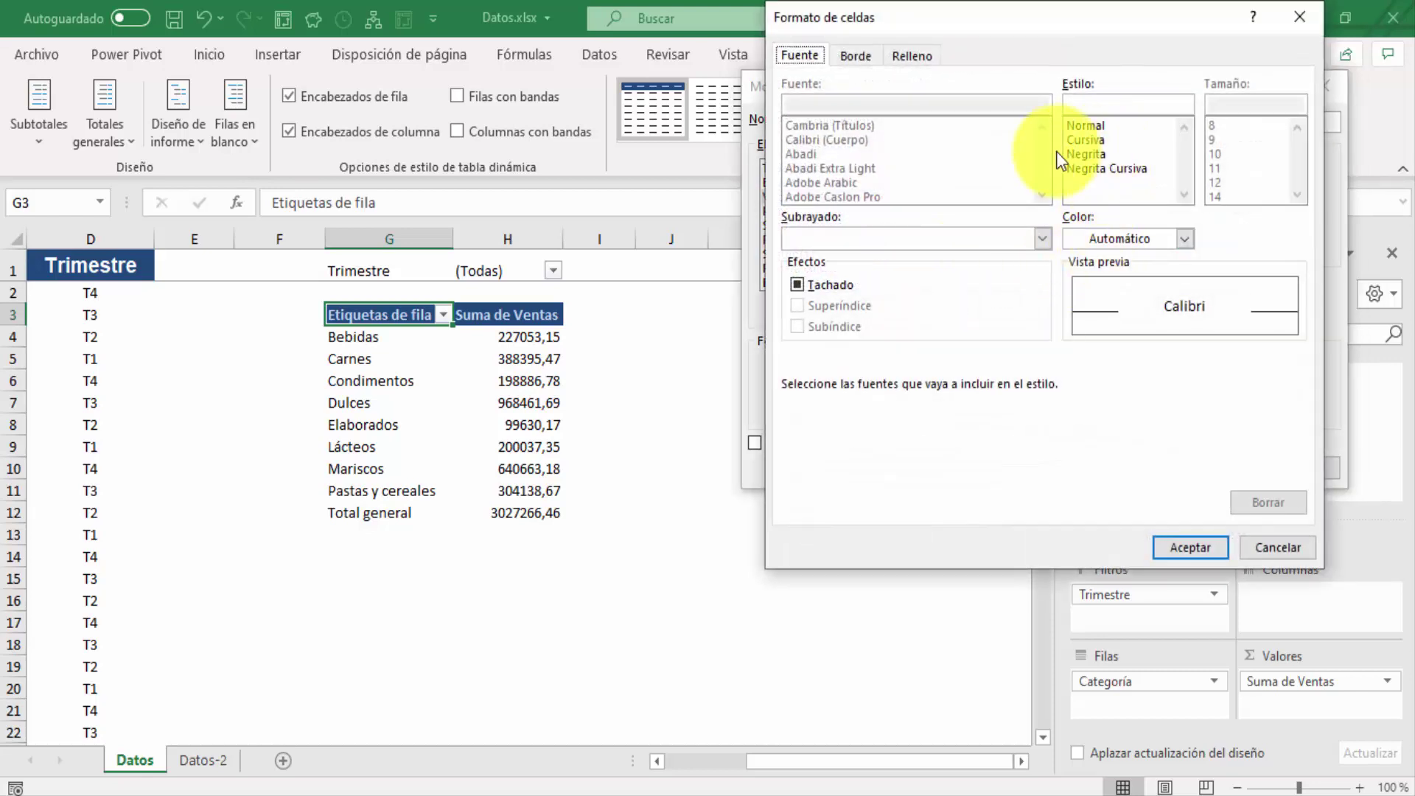
left_click(917, 56)
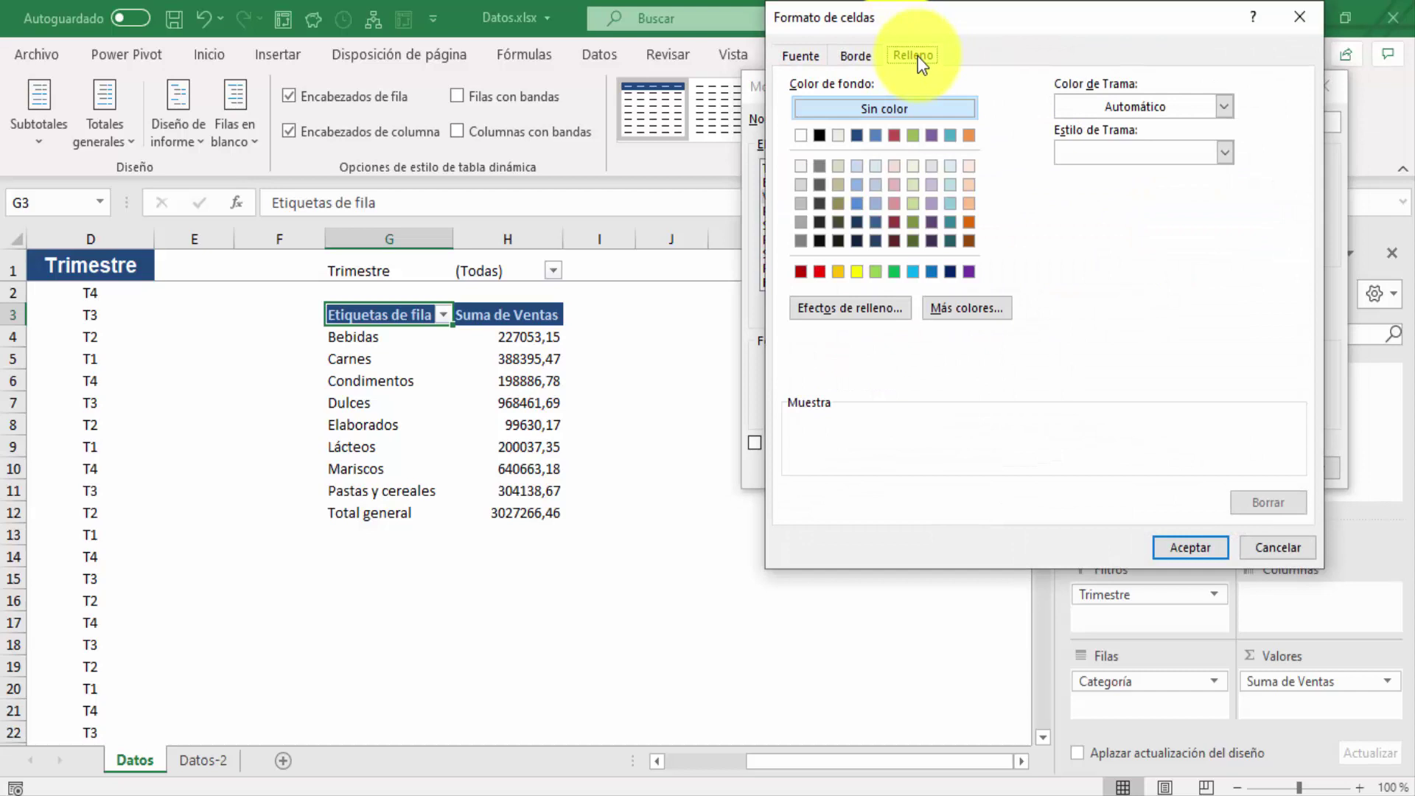
left_click(968, 135)
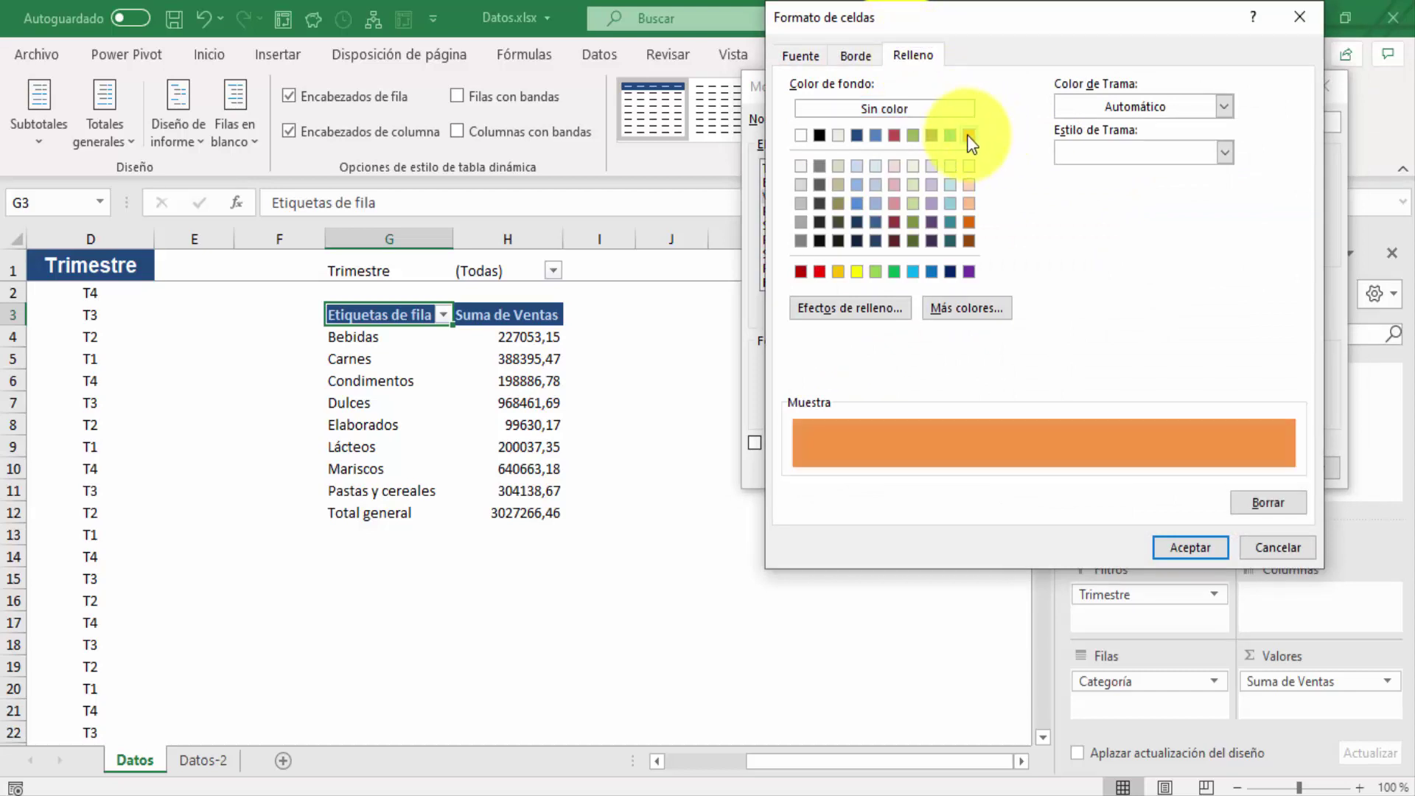
left_click(1182, 551)
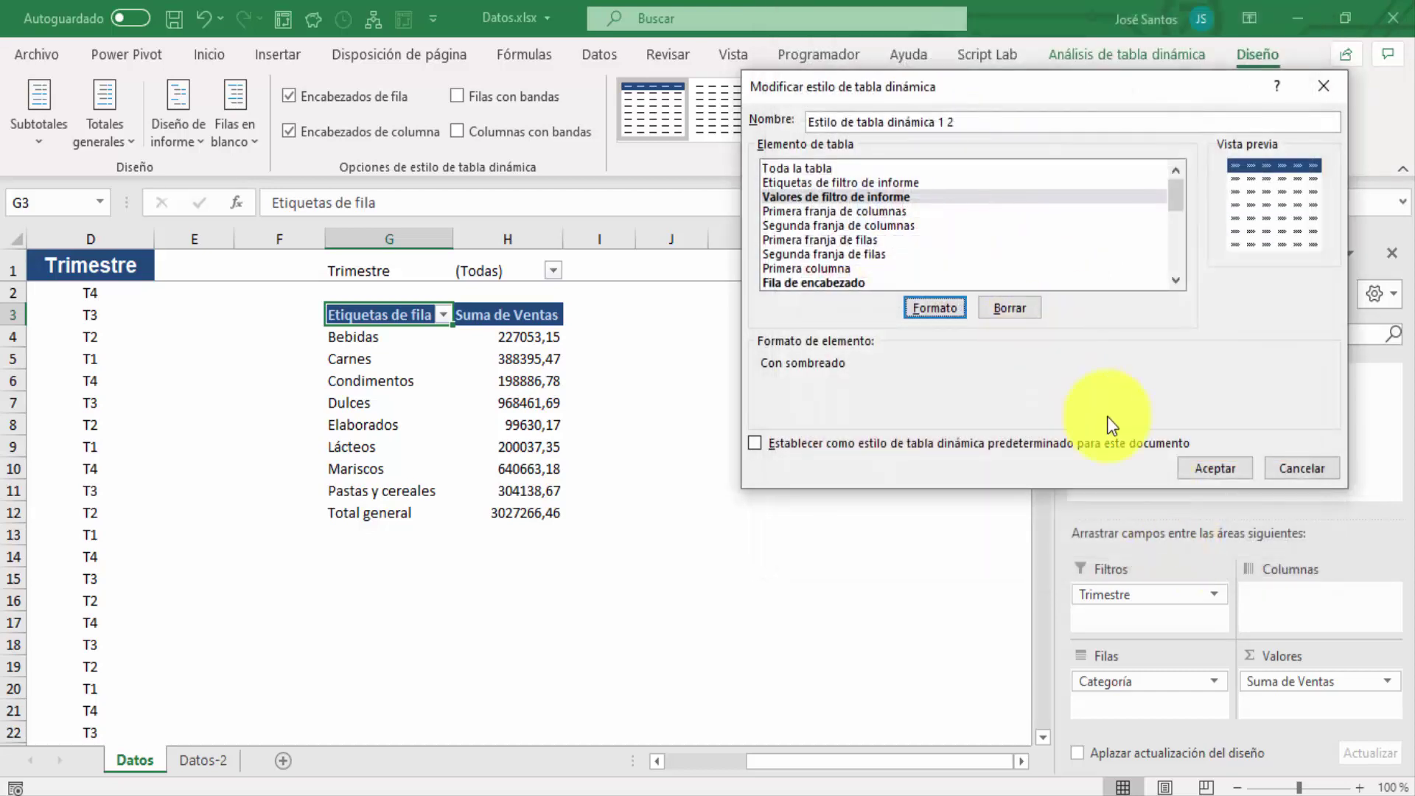
left_click(1209, 469)
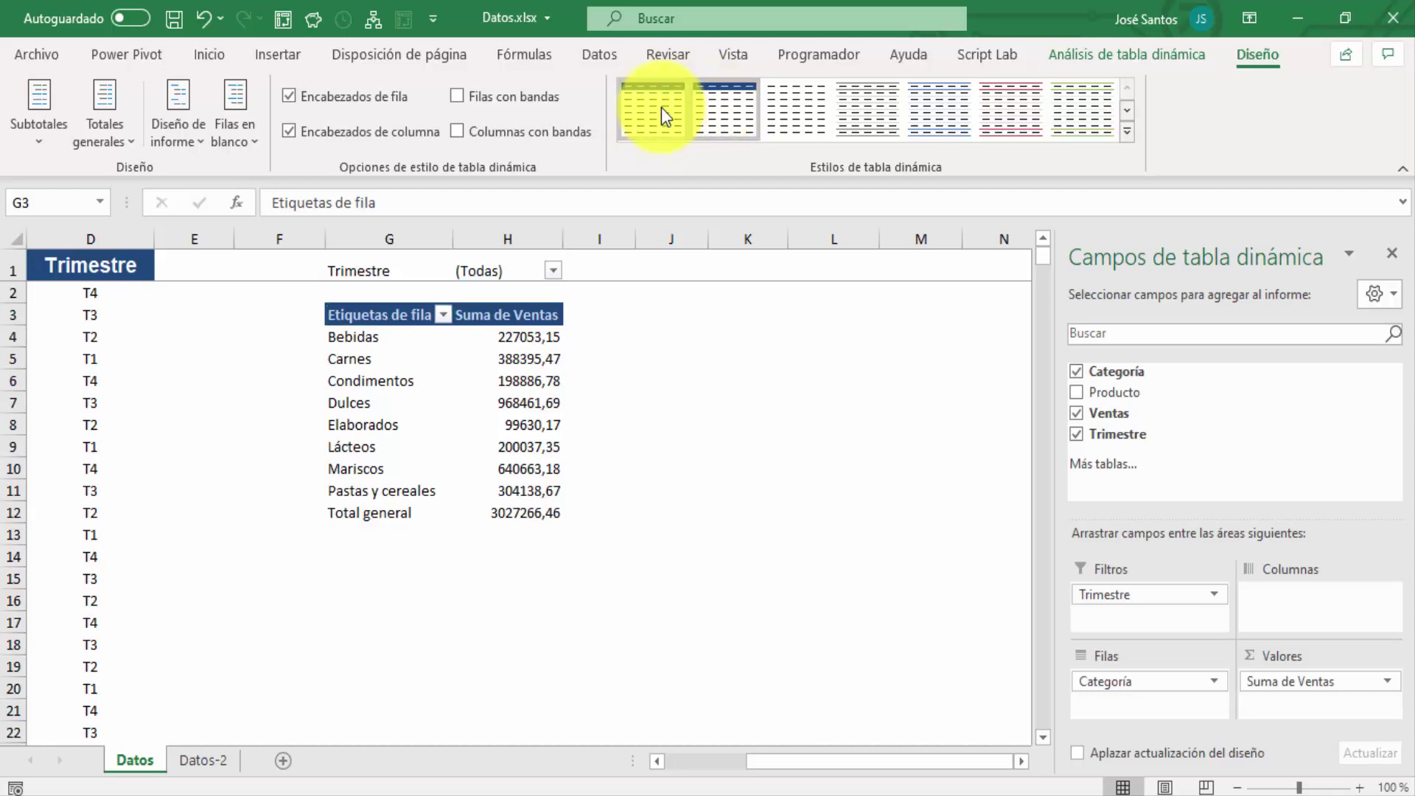
- Apply the duplicated style Estilo de tabla dinámica 1 2 to the pivot table and set it as the default style
left_click(730, 116)
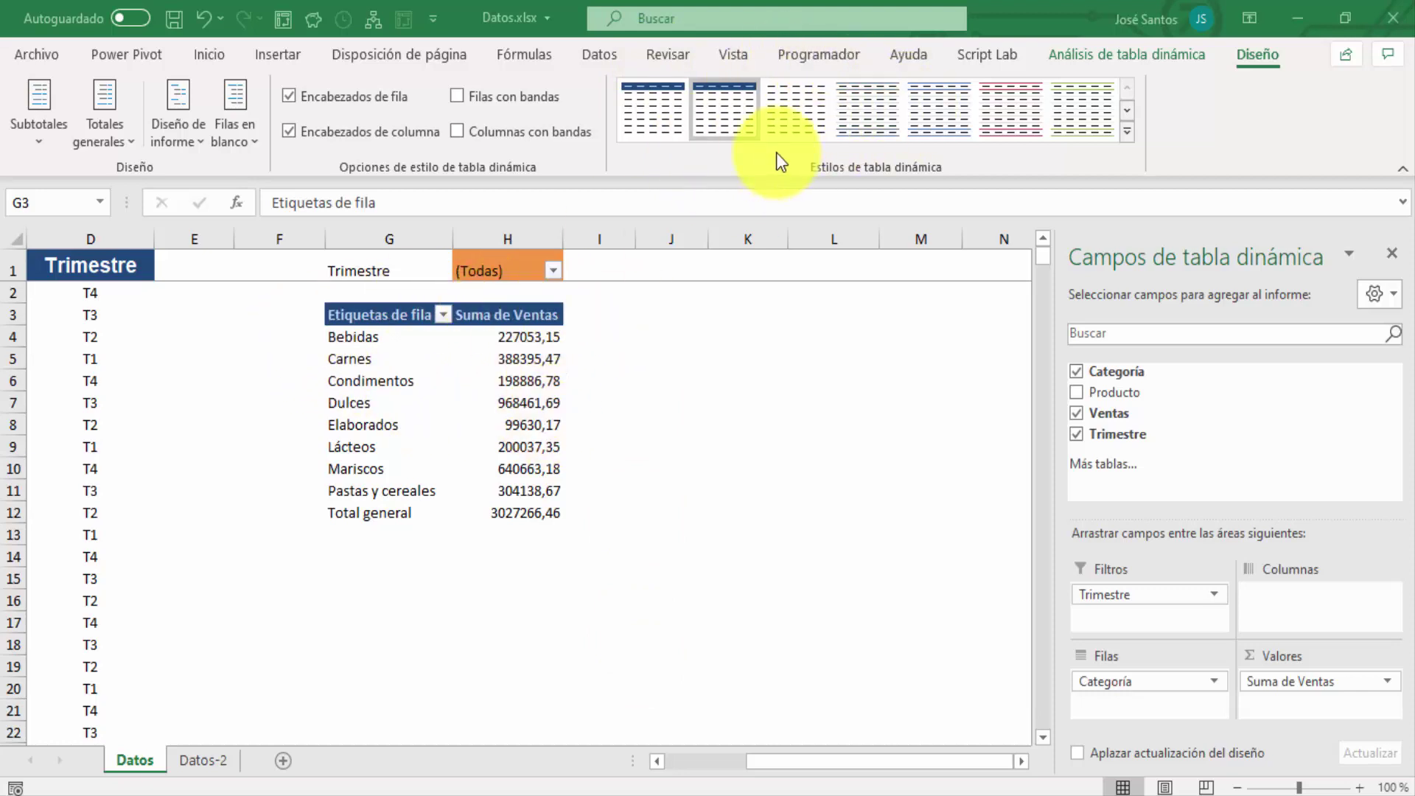
right_click(722, 109)
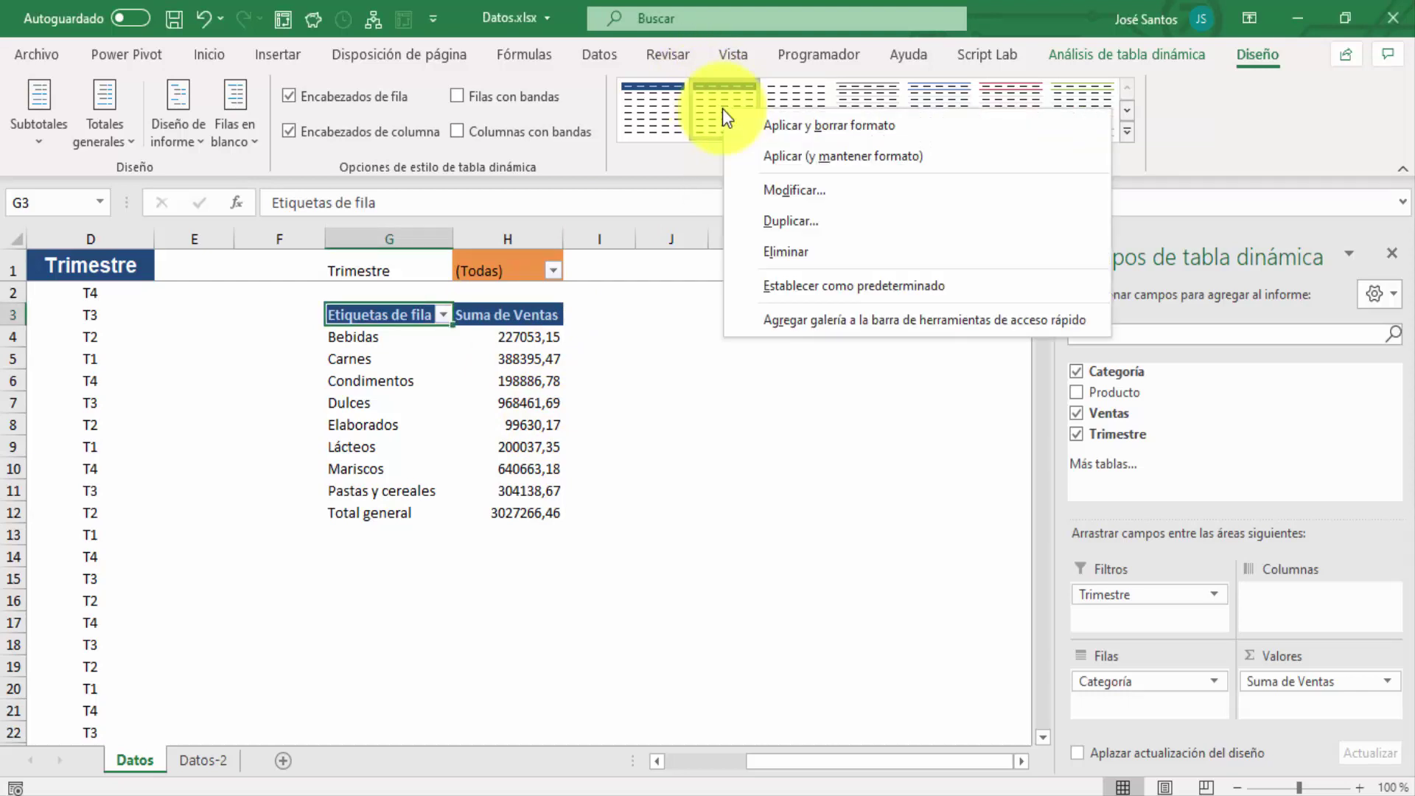
left_click(838, 287)
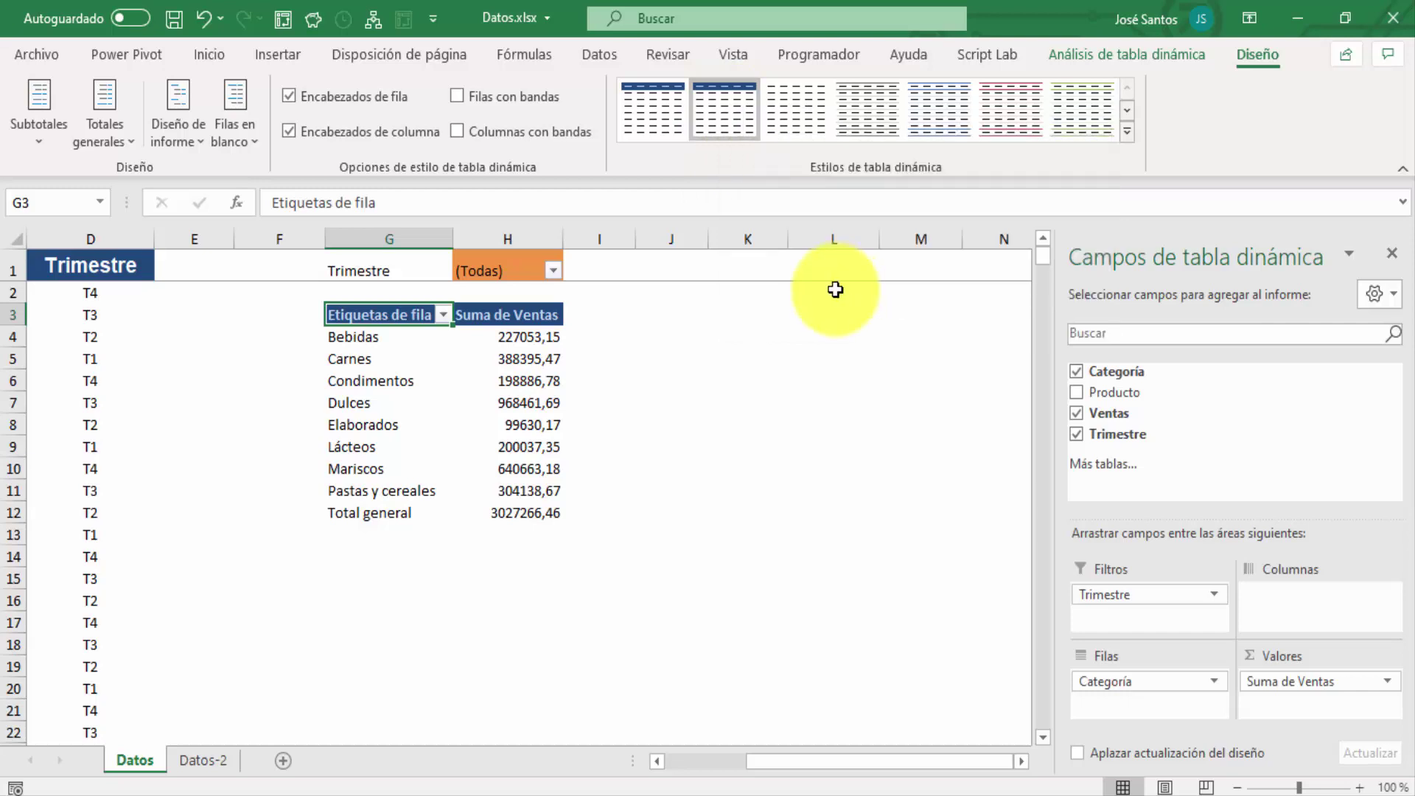
- Insert a pivot table on a new worksheet from the data range A1:D287 of the Datos sheet
left_click(739, 355)
left_click(606, 373)
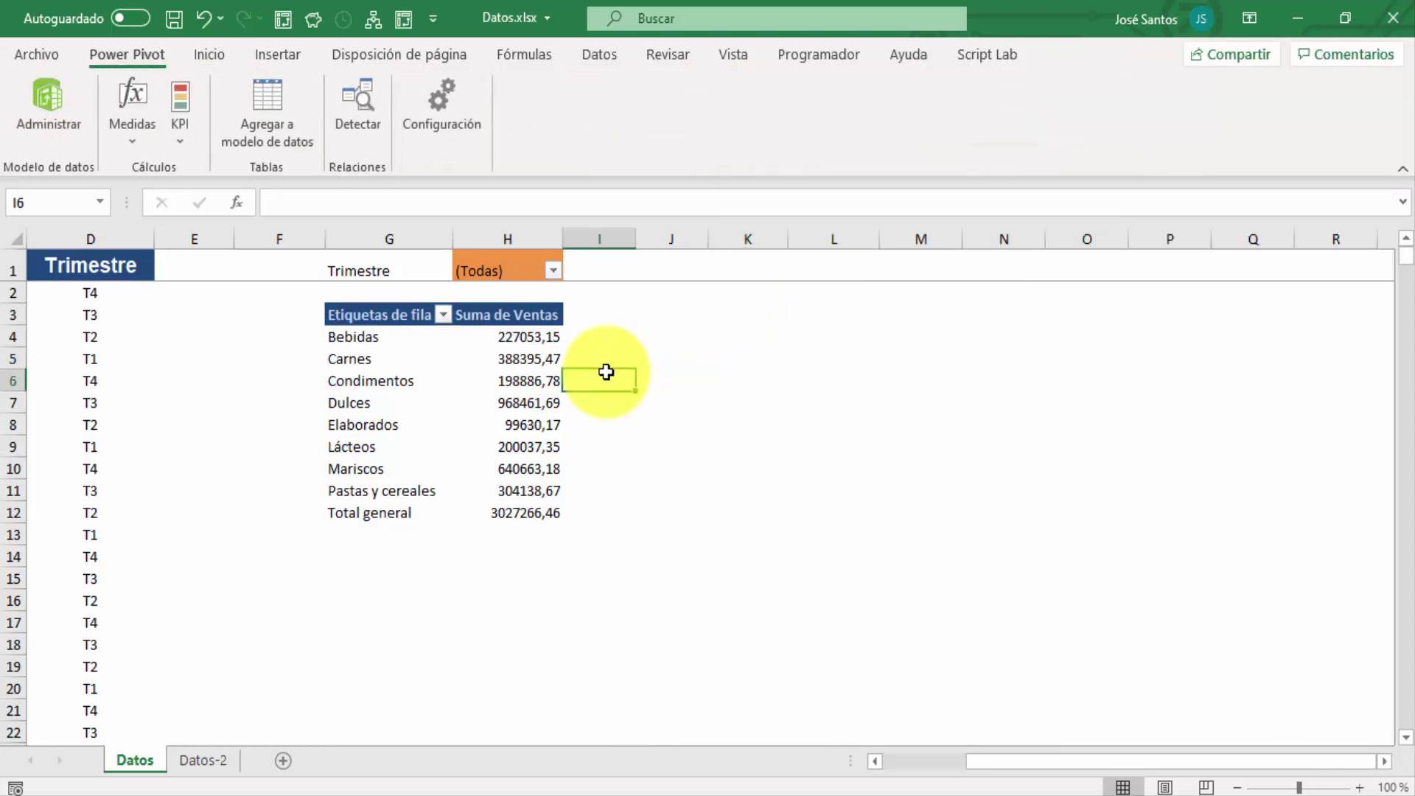
key("ctrl+Left")
key("ctrl+Left")
key("ctrl+Left")
key("ctrl+Left")
key("ctrl+Up")
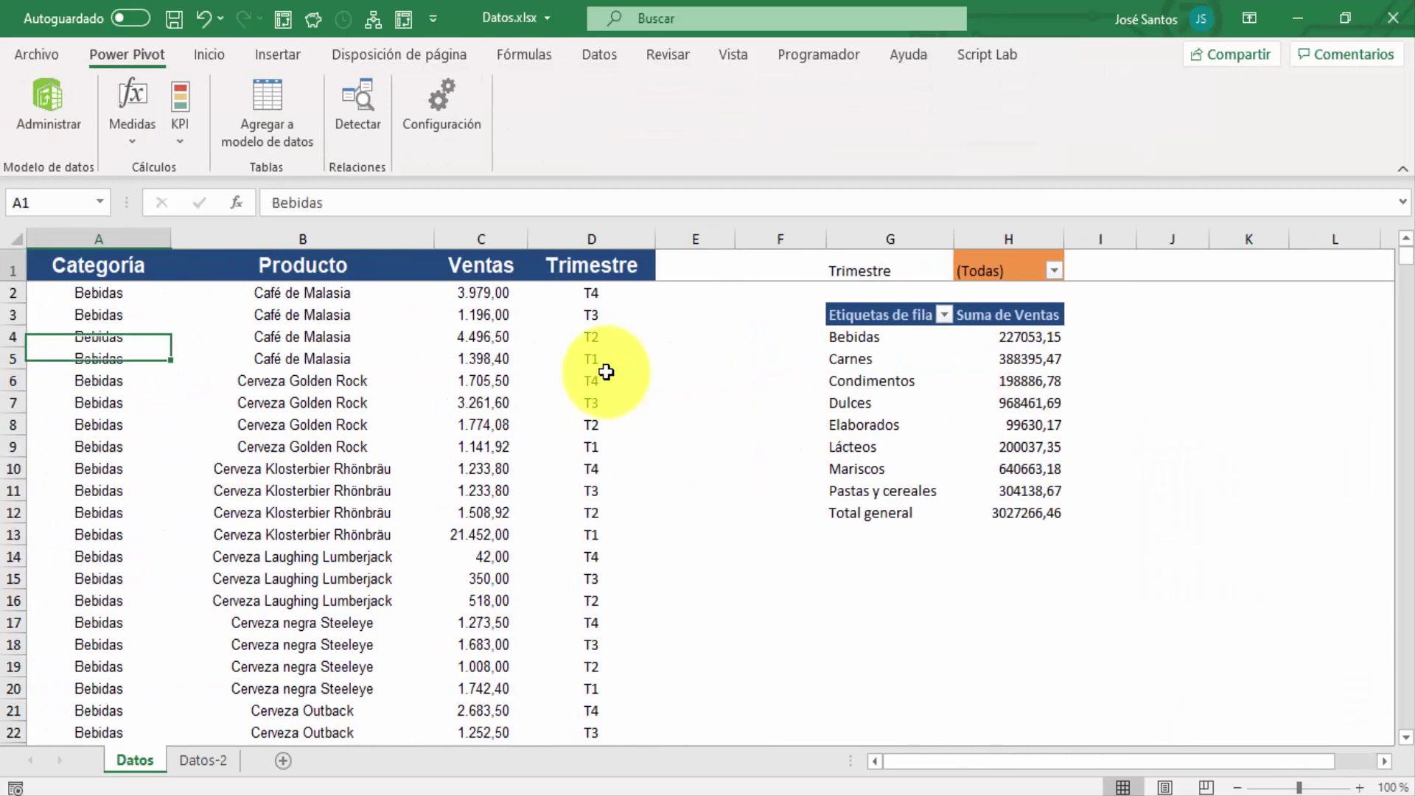
key("ctrl+shift+Right")
key("ctrl+shift+Down")
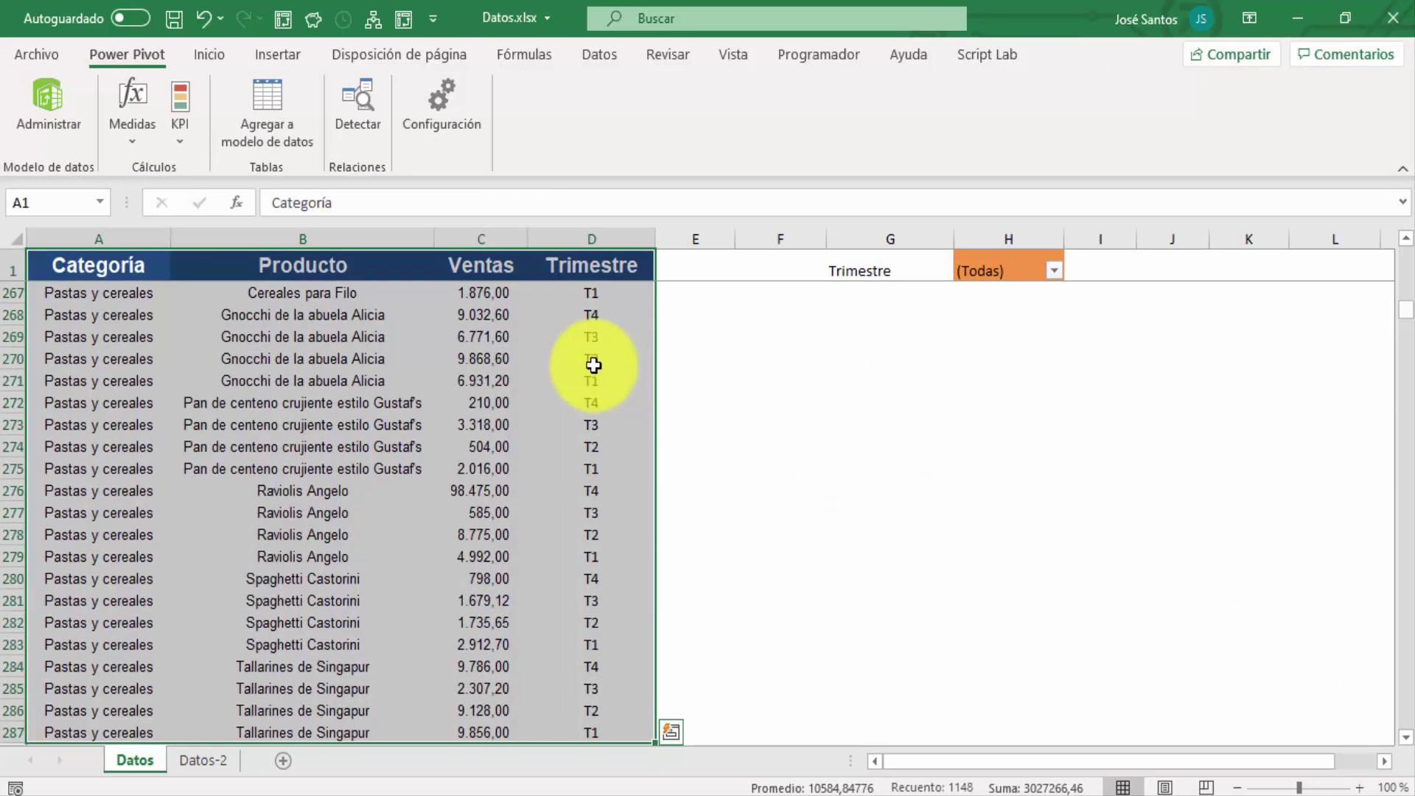
left_click(286, 55)
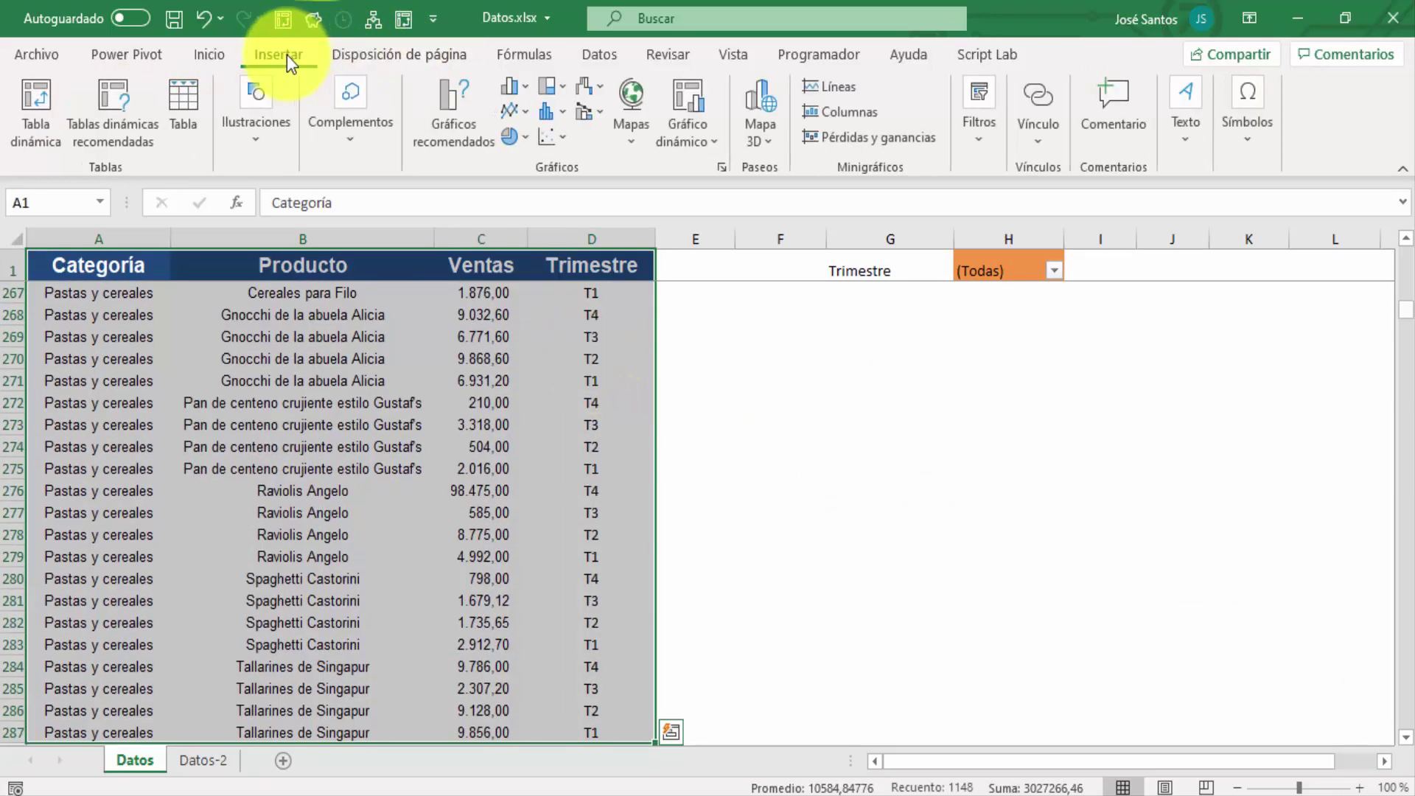
left_click(22, 133)
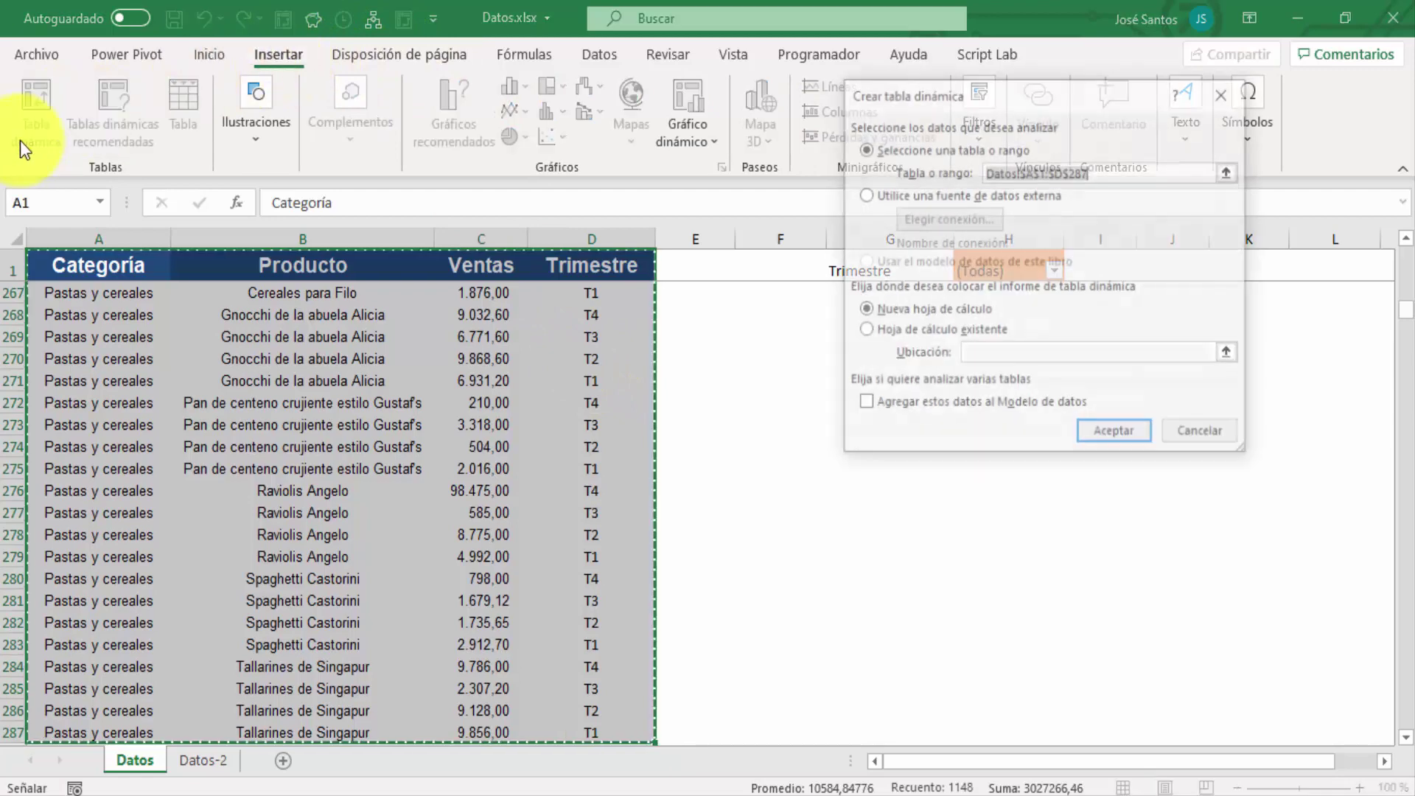
left_click(862, 332)
left_click(861, 315)
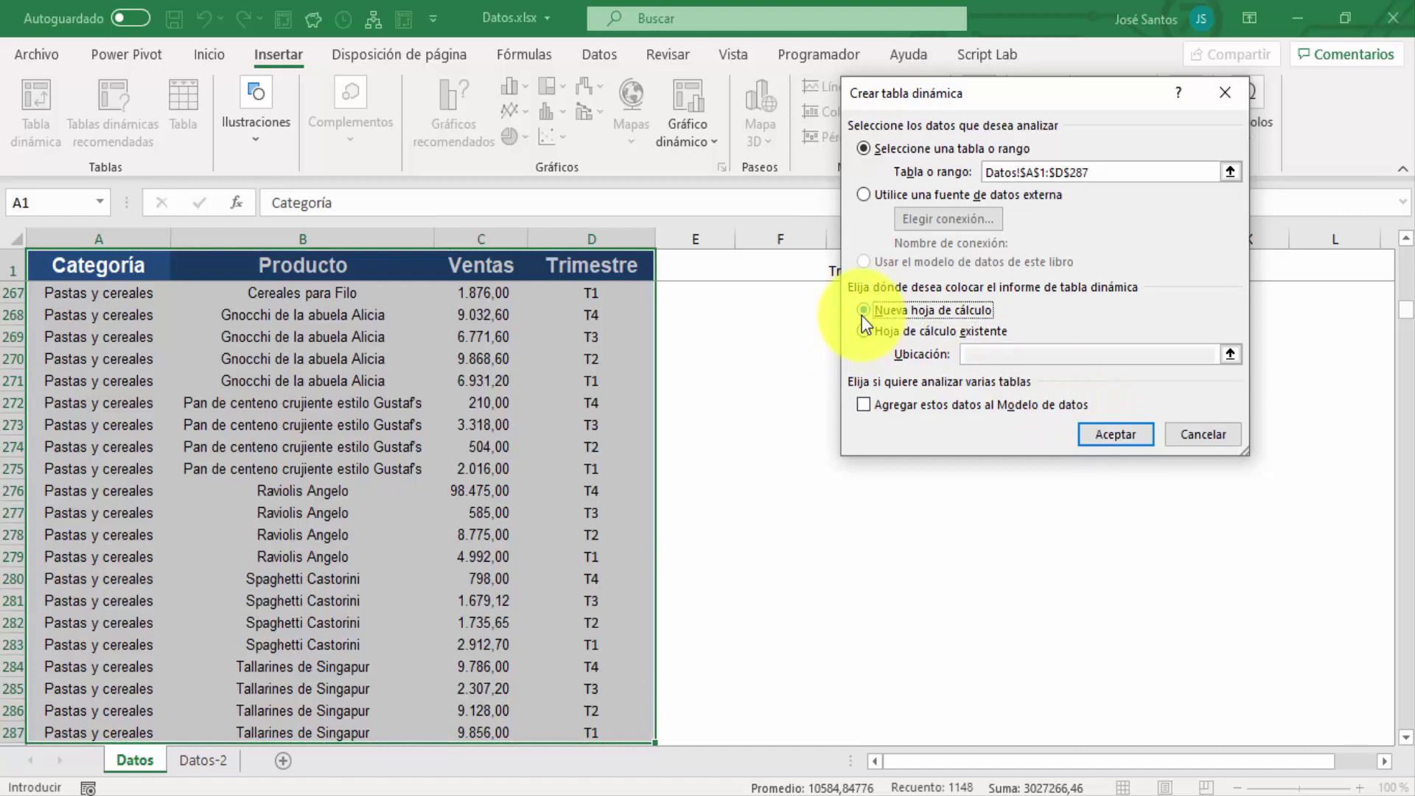
left_click(1109, 431)
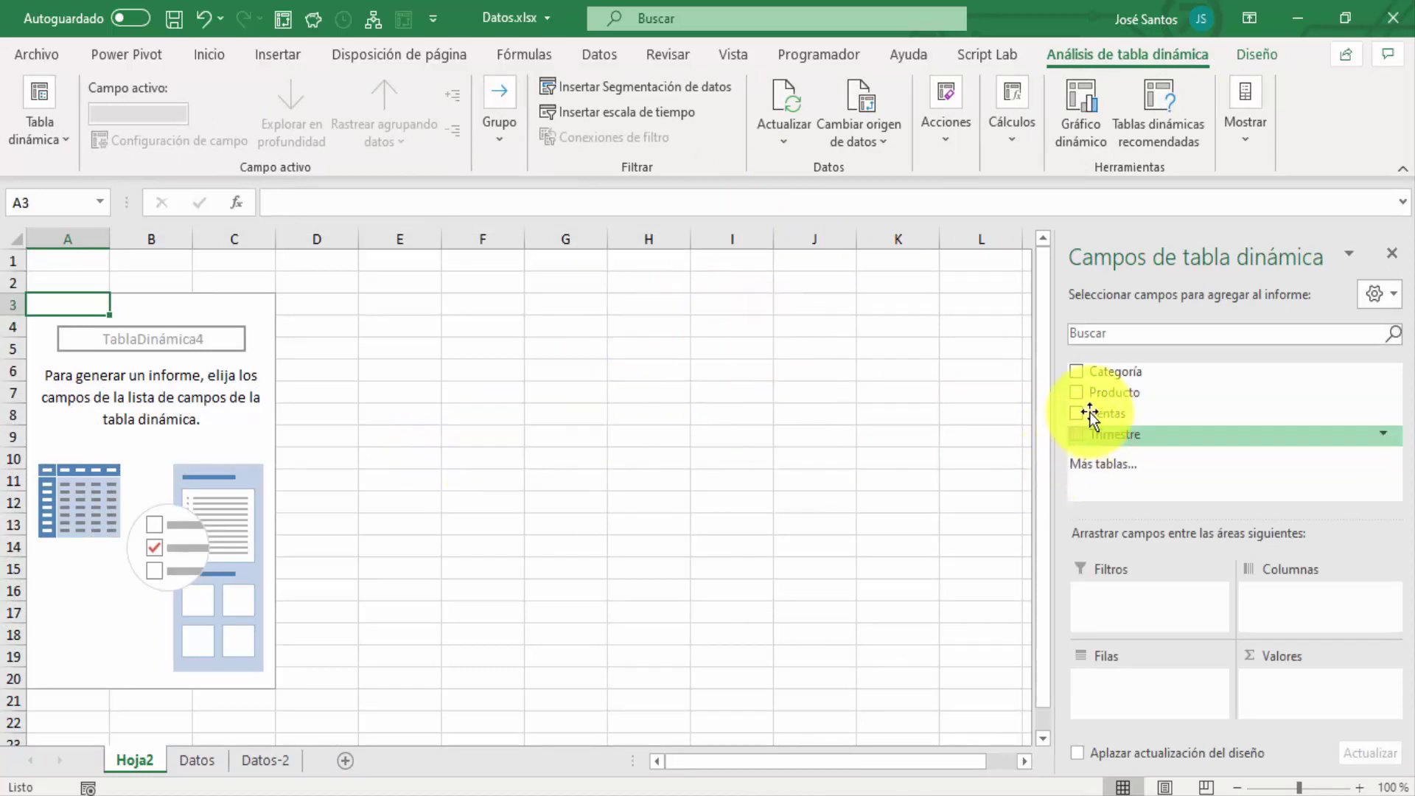
- Lay out the new pivot table with Categoría as rows, Trimestre as report filter and Ventas as values
left_click_drag(1086, 374, 1152, 693)
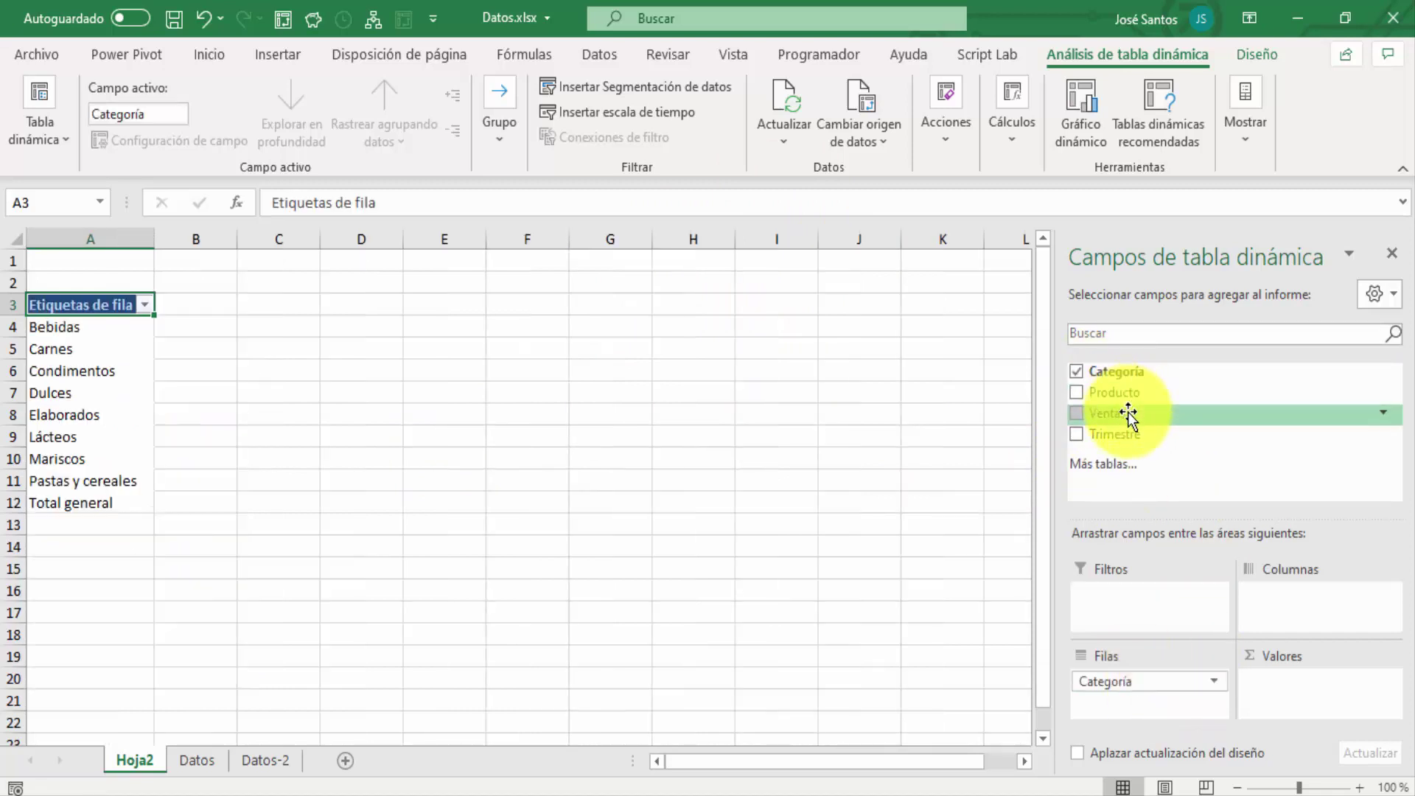
left_click_drag(1137, 436, 1157, 598)
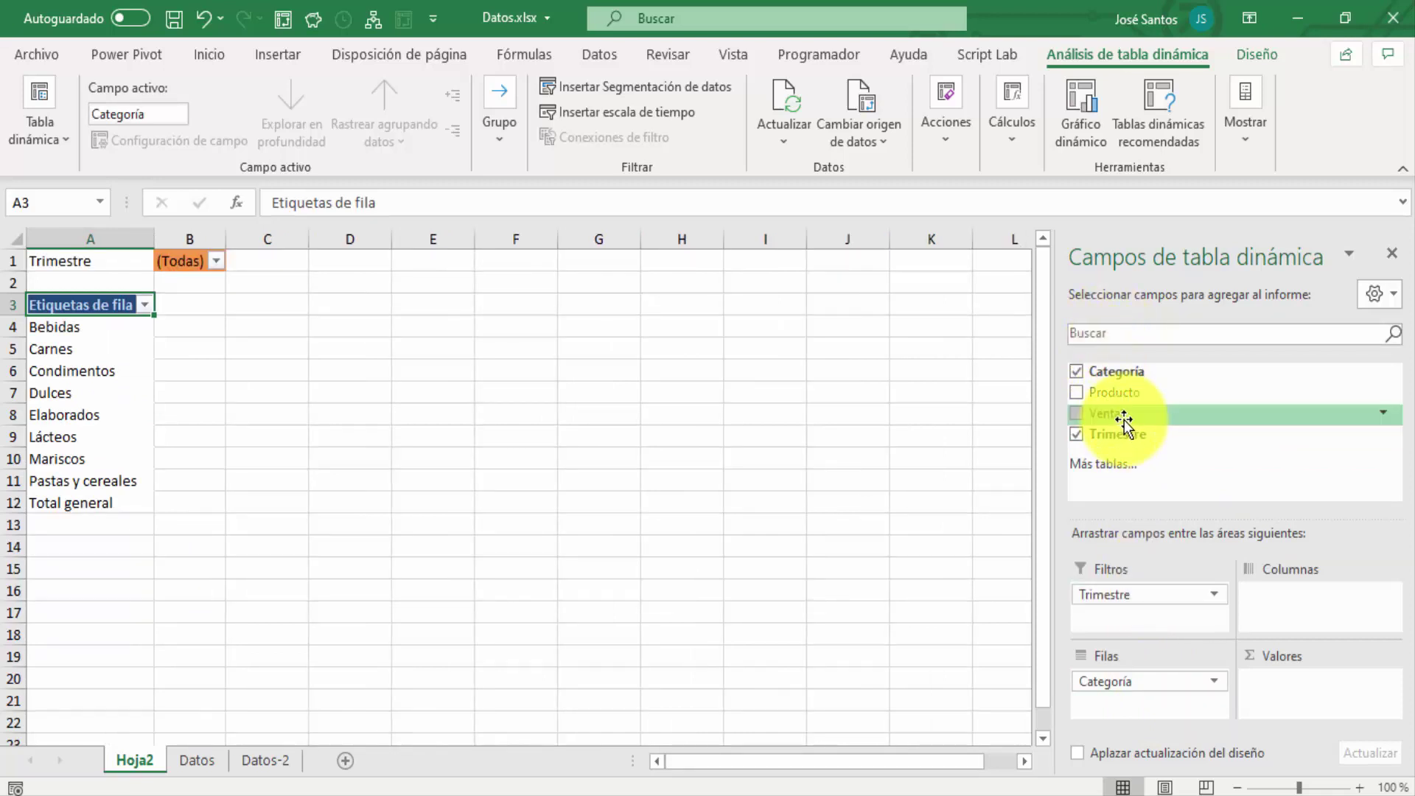
left_click_drag(1122, 414, 1338, 686)
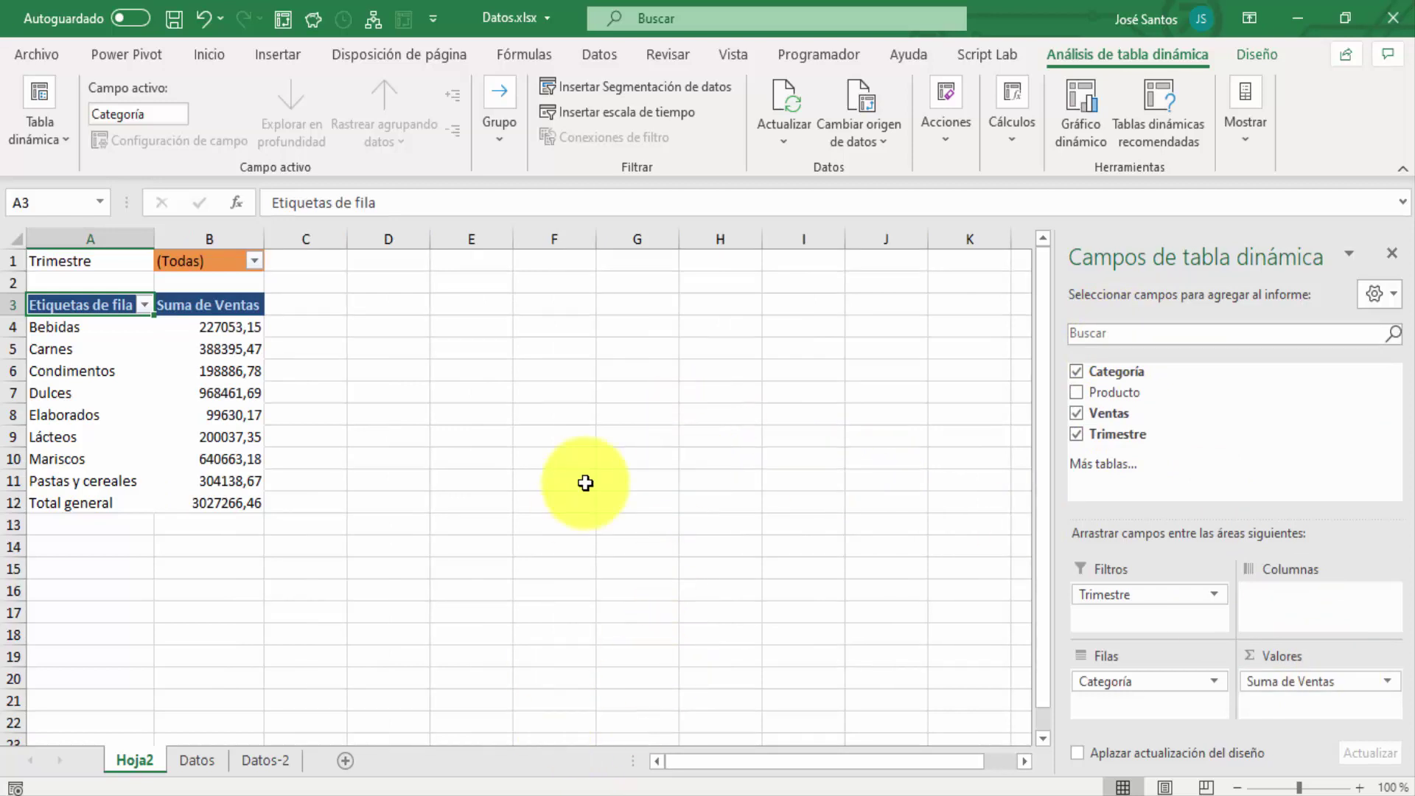
- Return to the pivot table on the Datos sheet and add its style gallery to the quick access commands
left_click(214, 763)
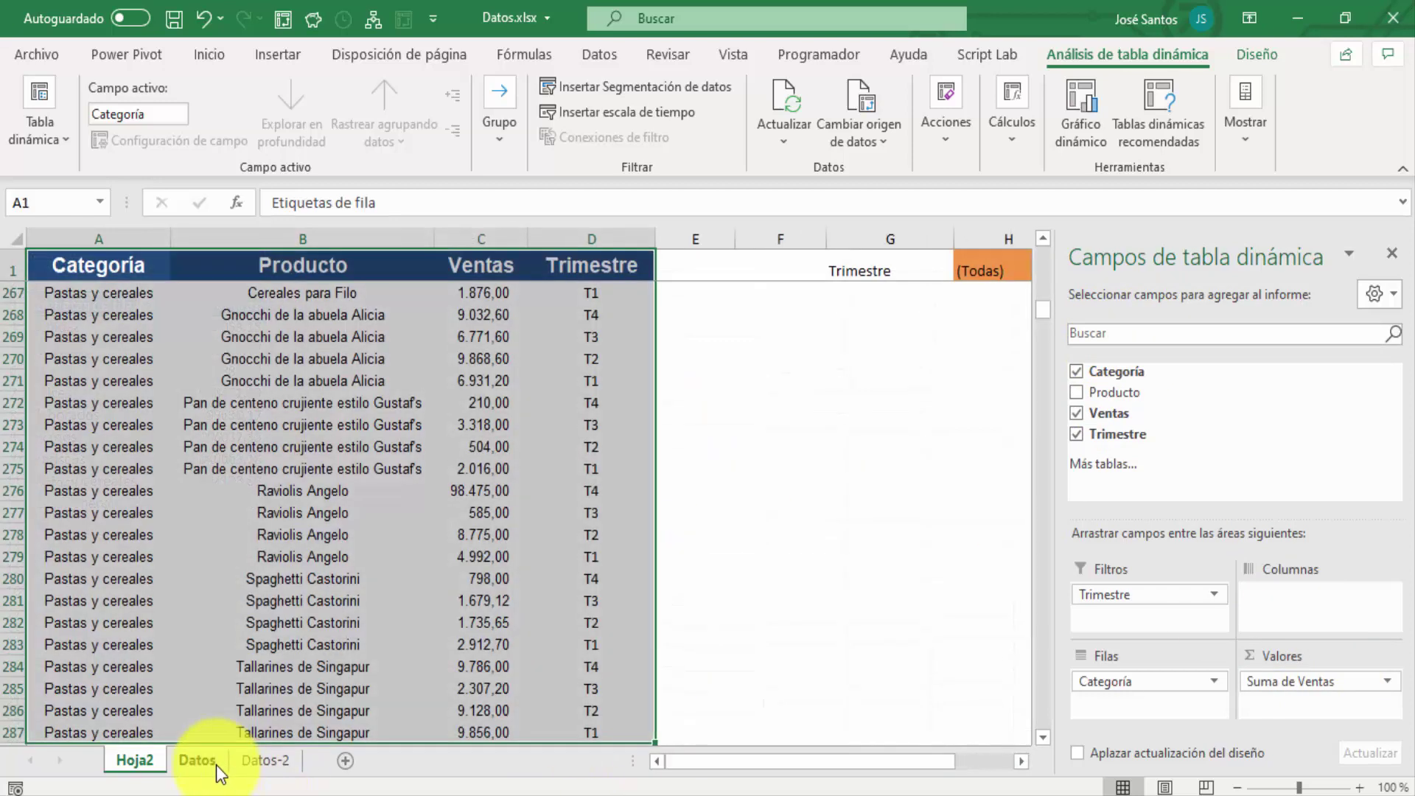
left_click(965, 267)
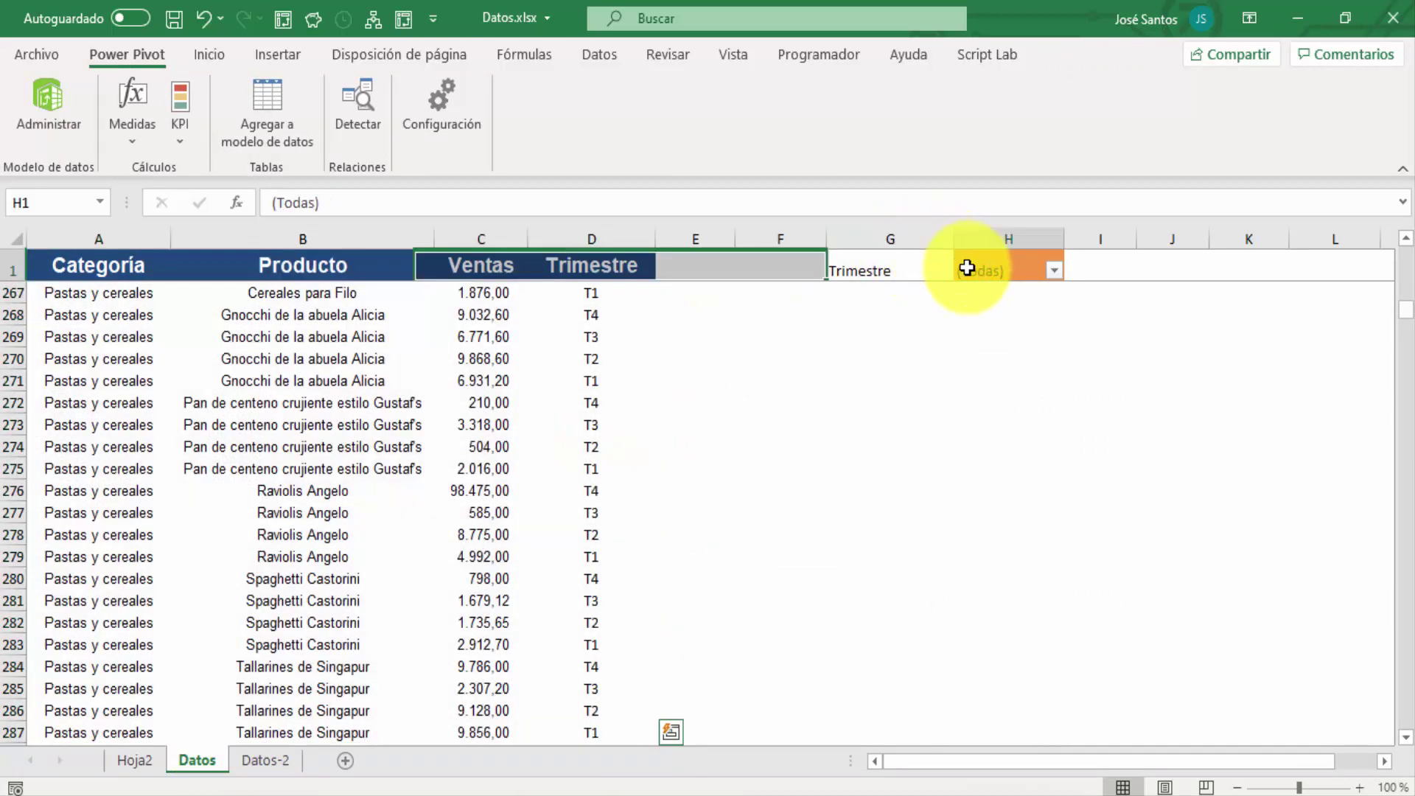
key("Down")
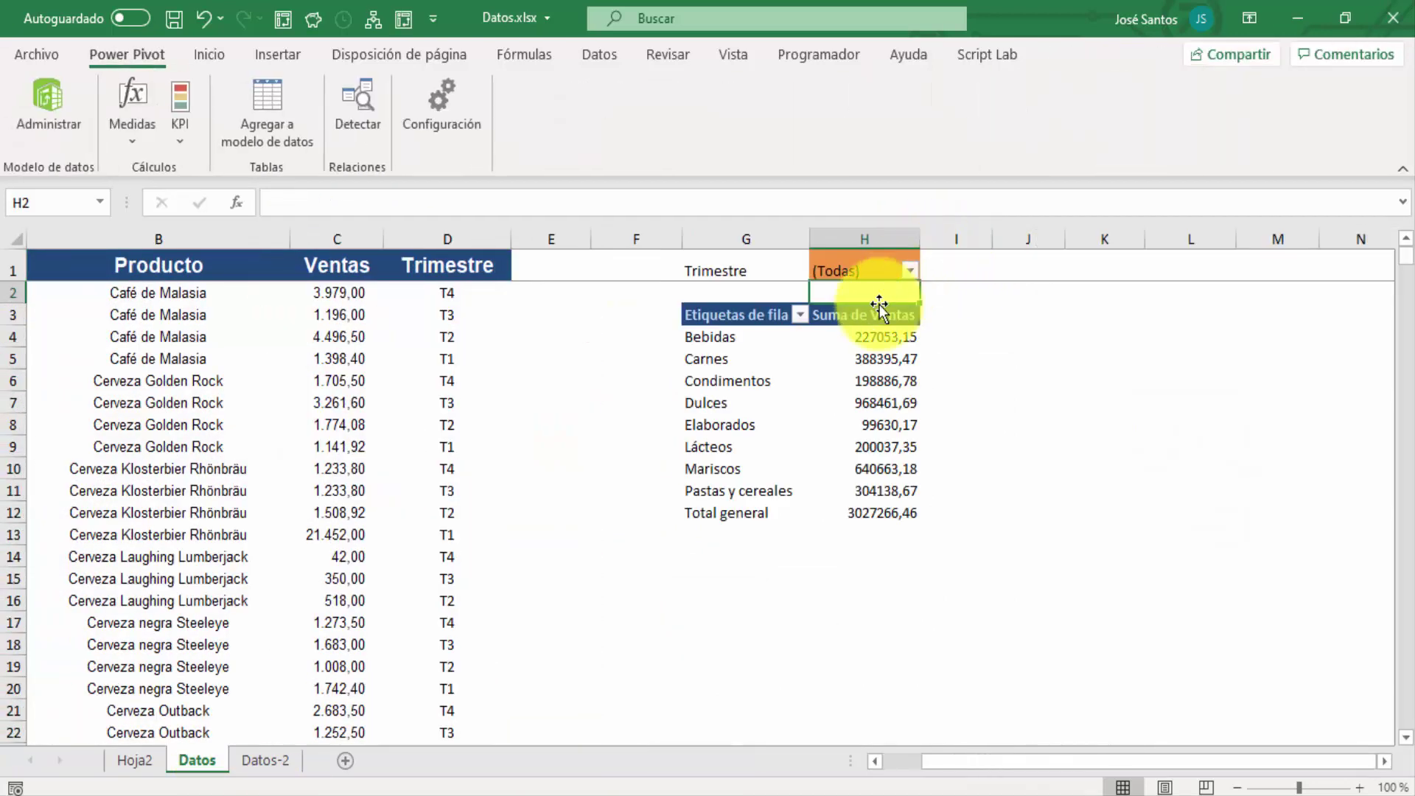
mouse_move(844, 339)
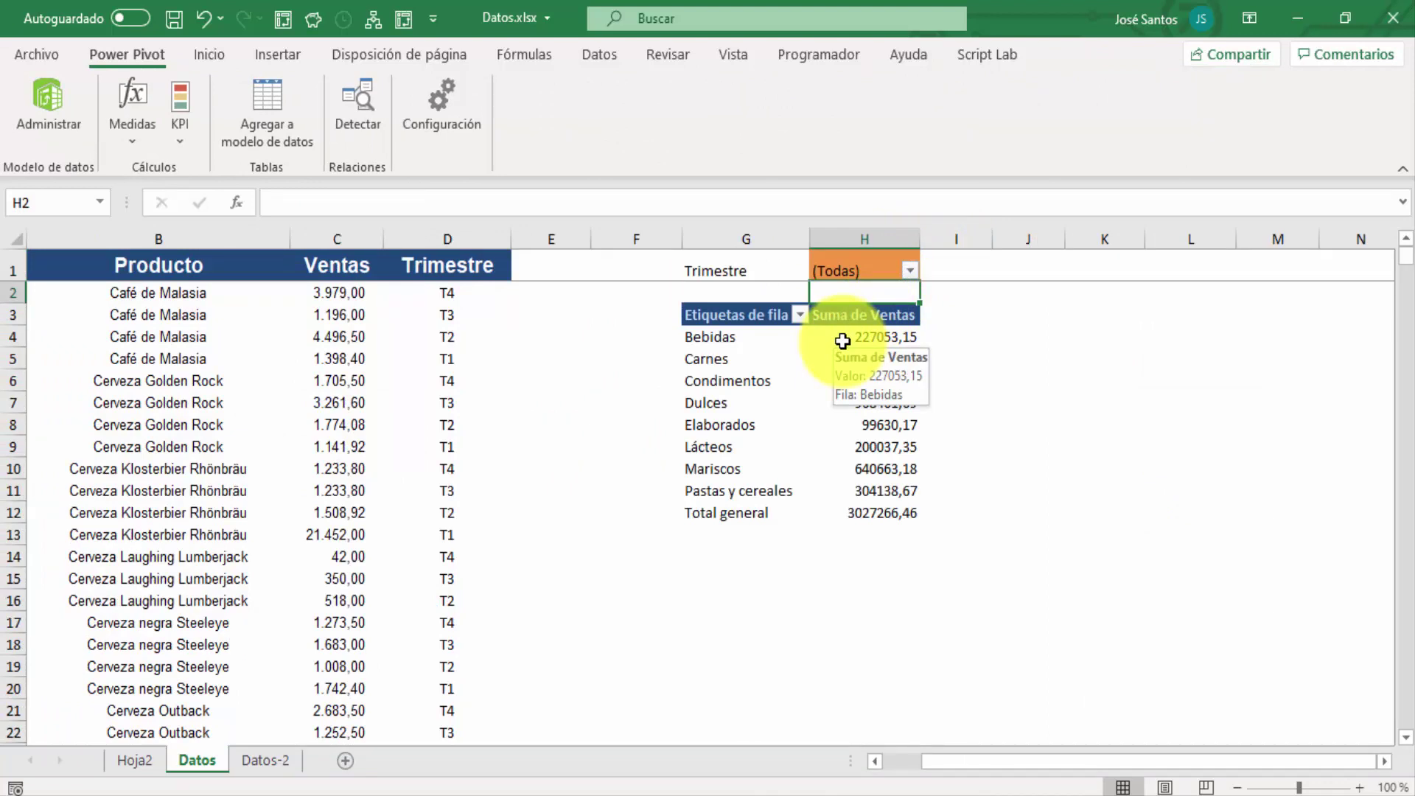
left_click(877, 344)
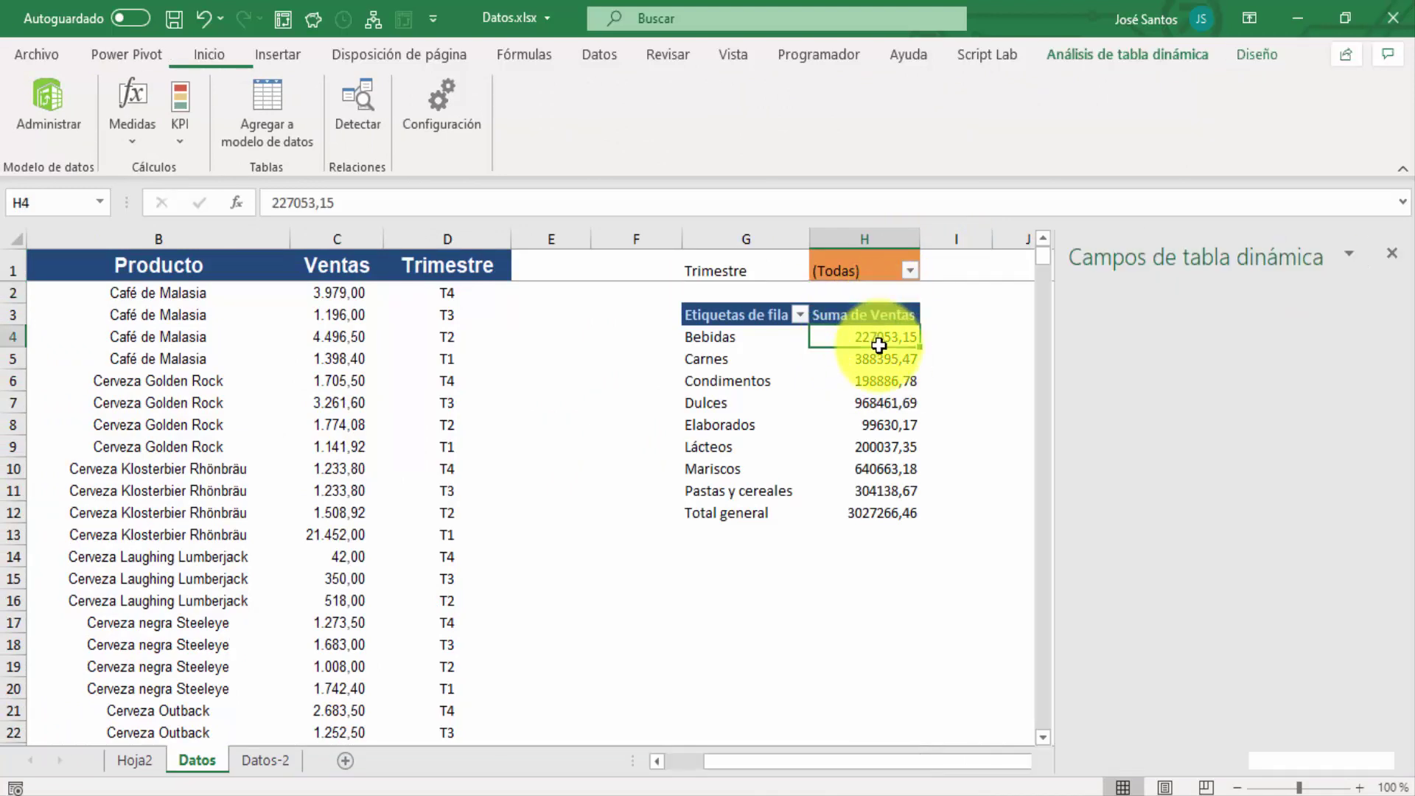
left_click(1257, 54)
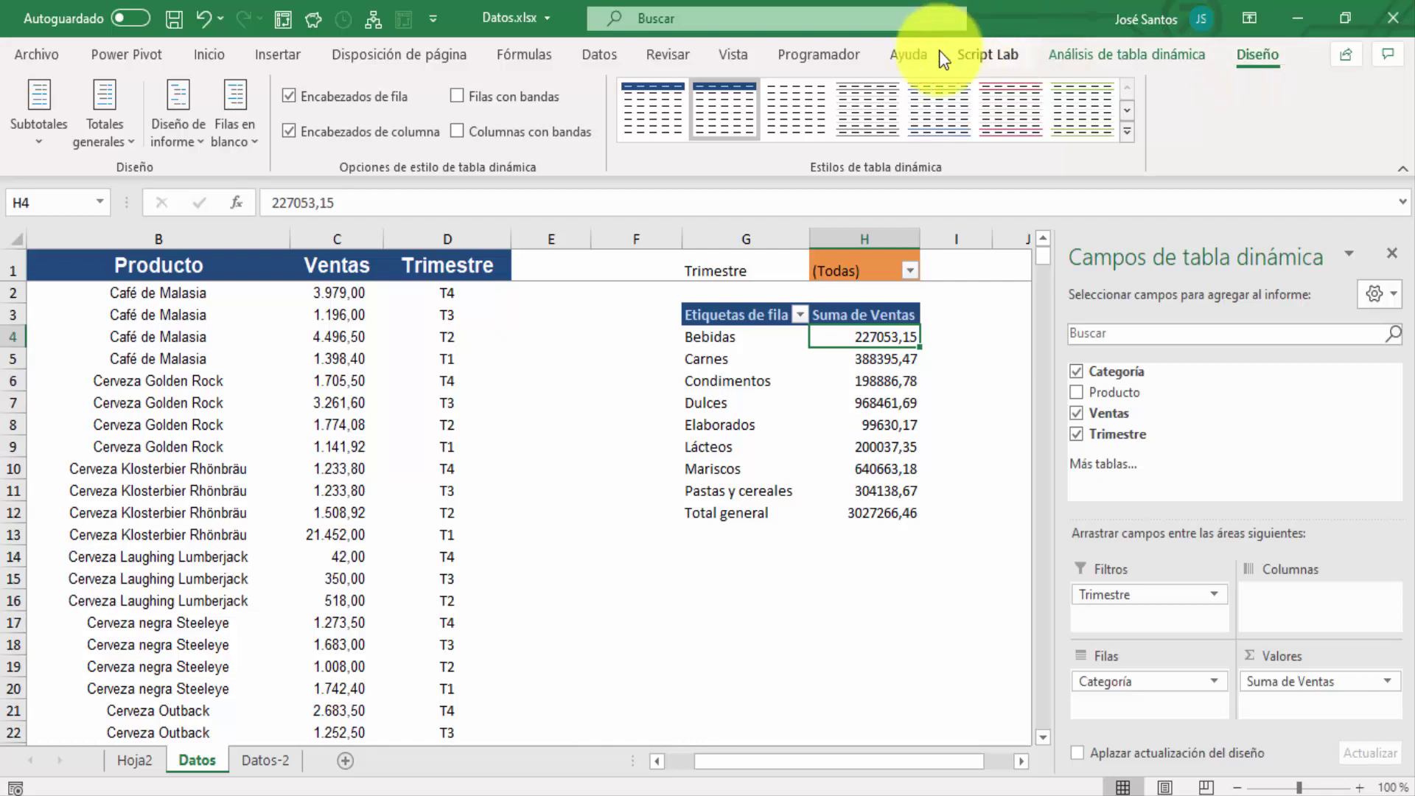
right_click(736, 97)
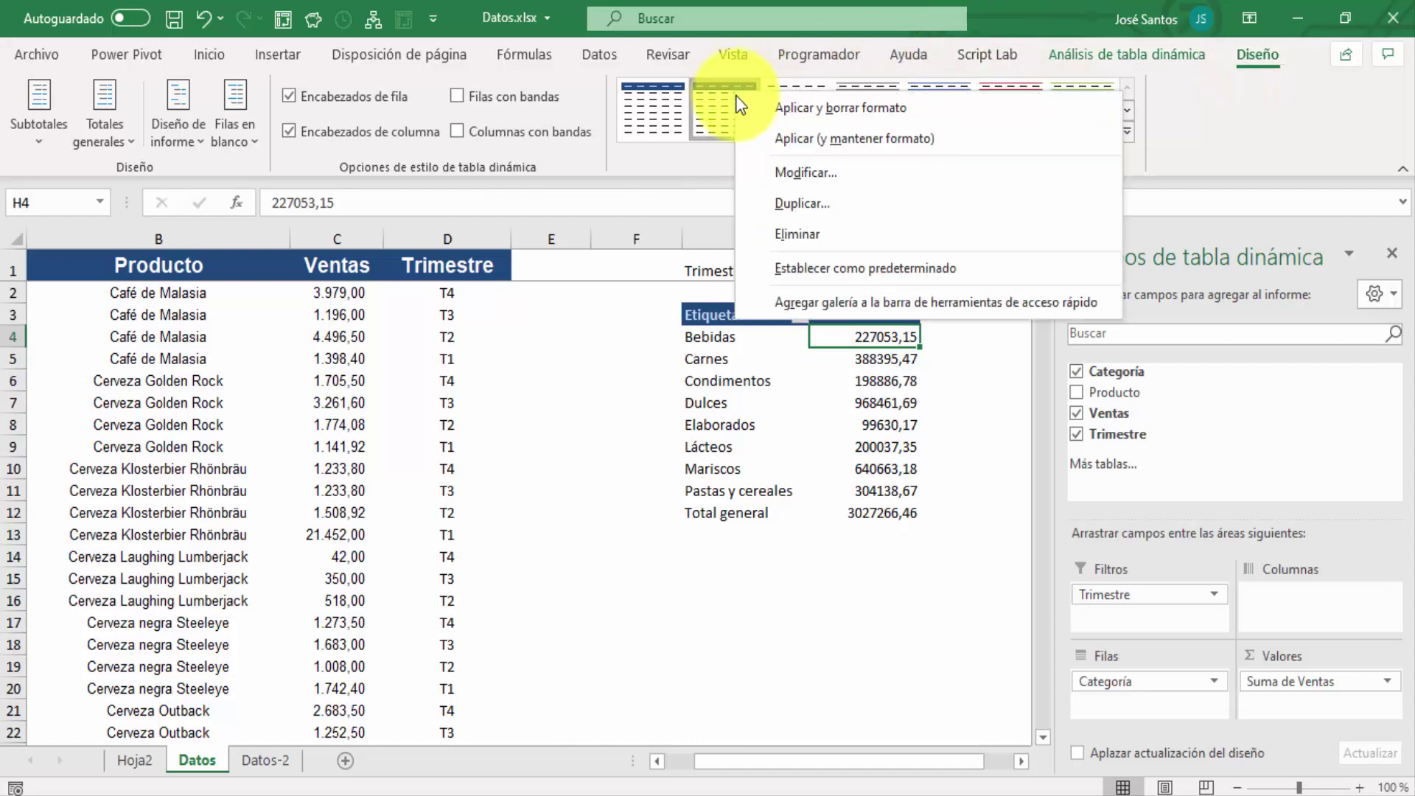
left_click(906, 302)
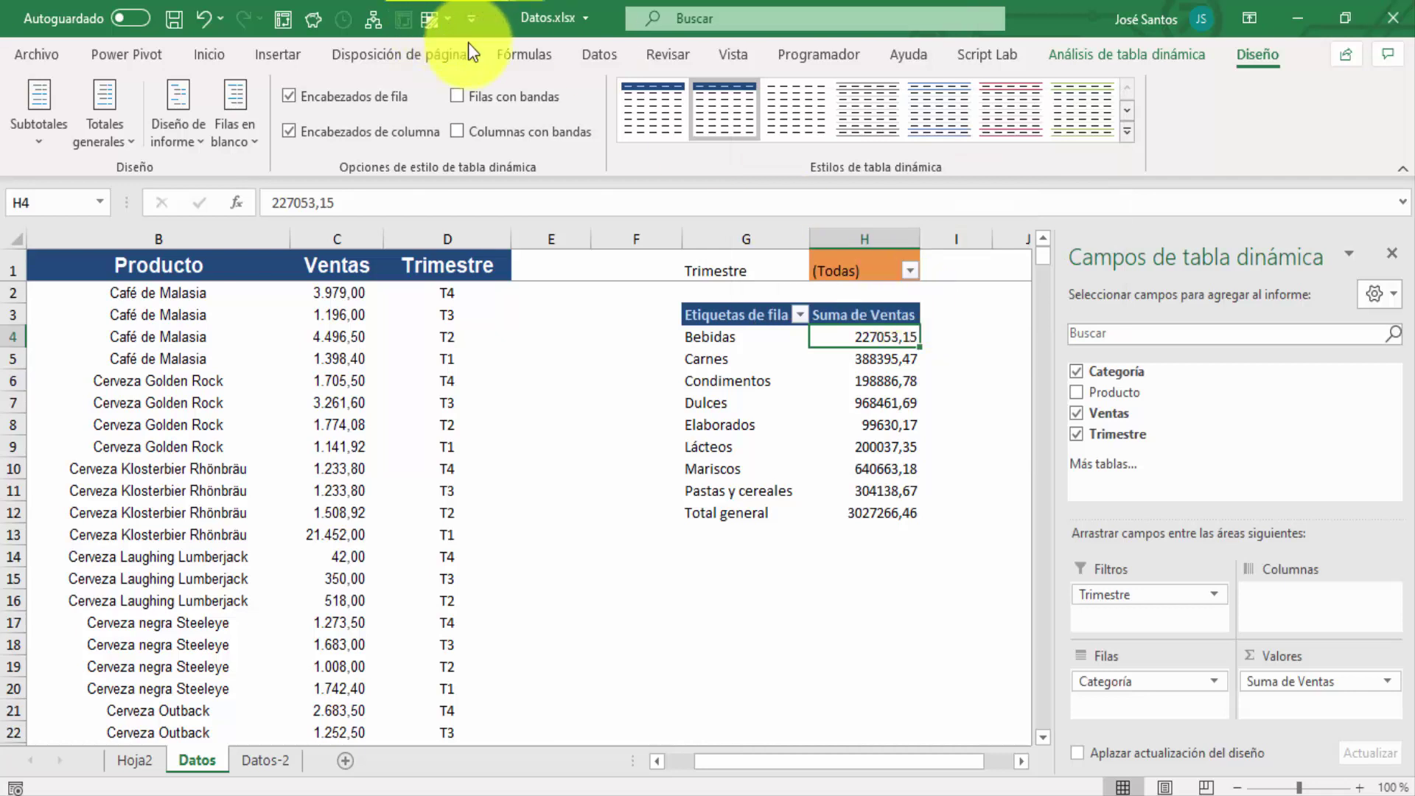
- Examine the pivot table styles offered by the quick access gallery and compare them with the full design gallery
left_click(519, 52)
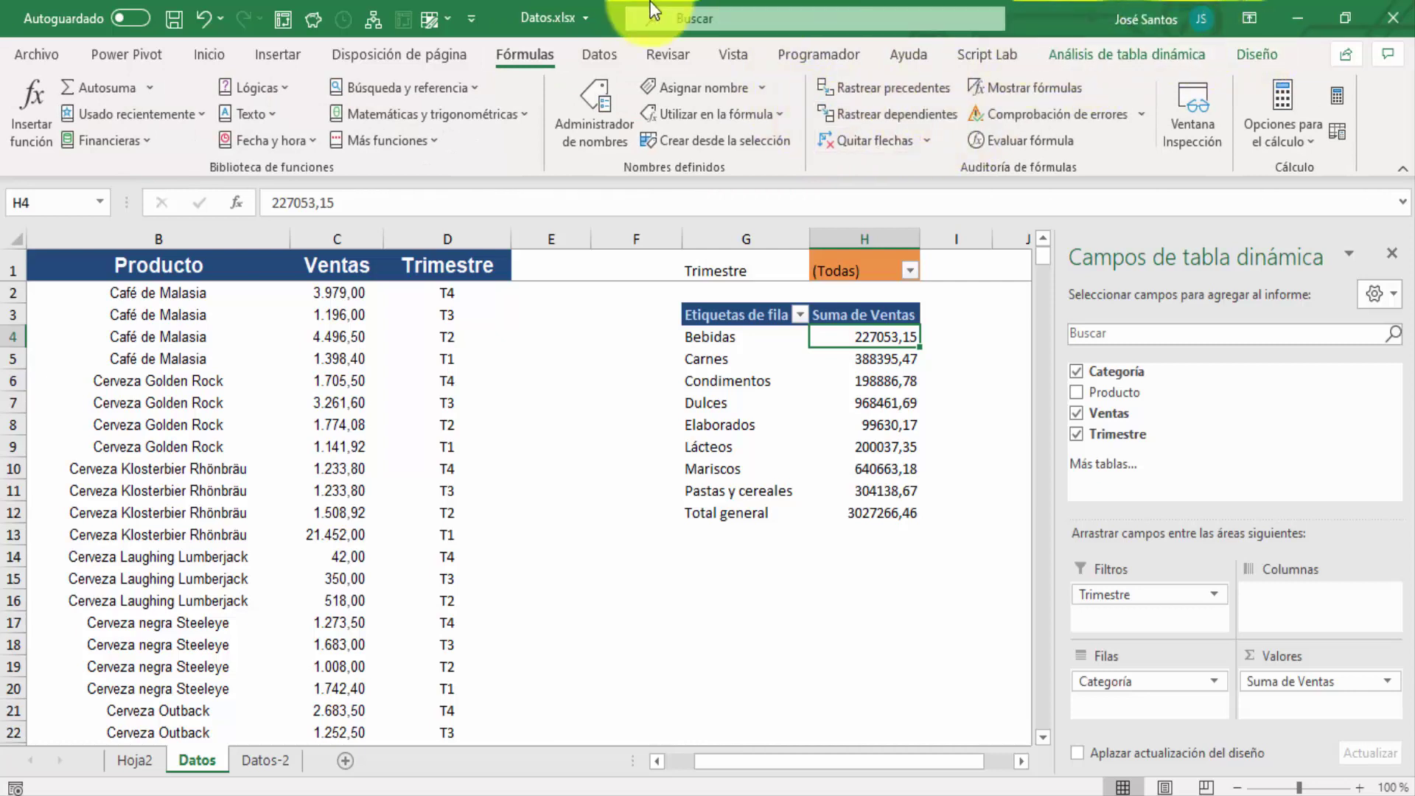
left_click(432, 24)
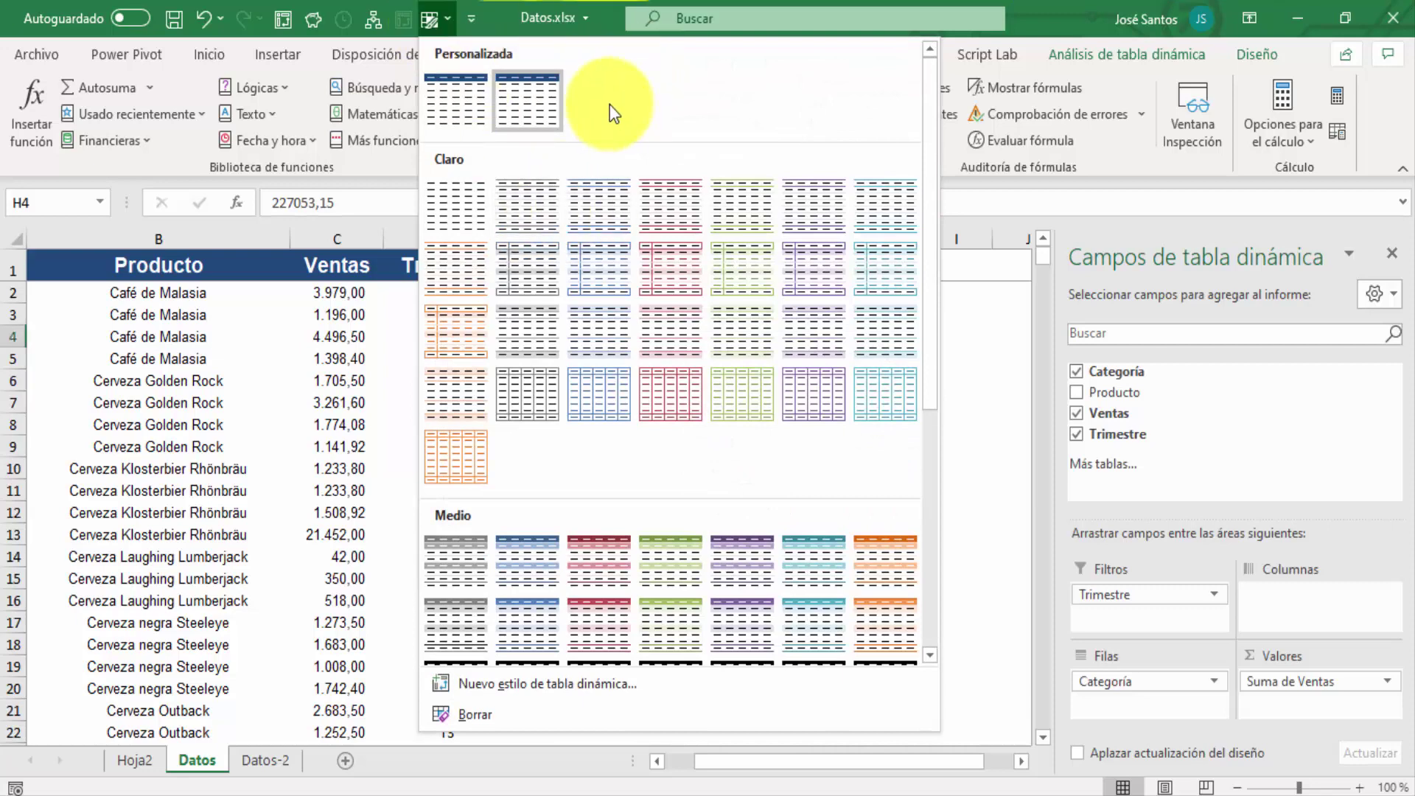
key("Escape")
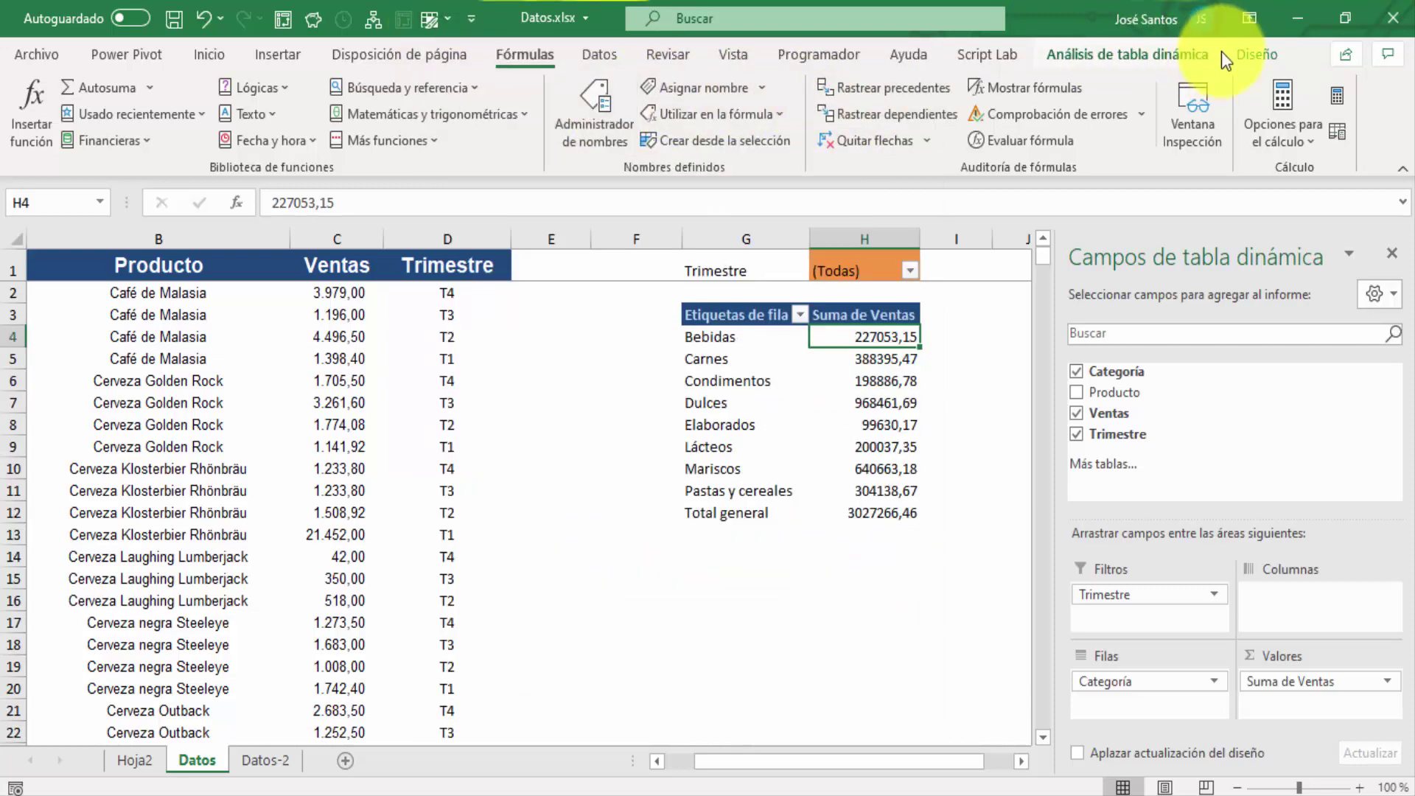
left_click(1262, 55)
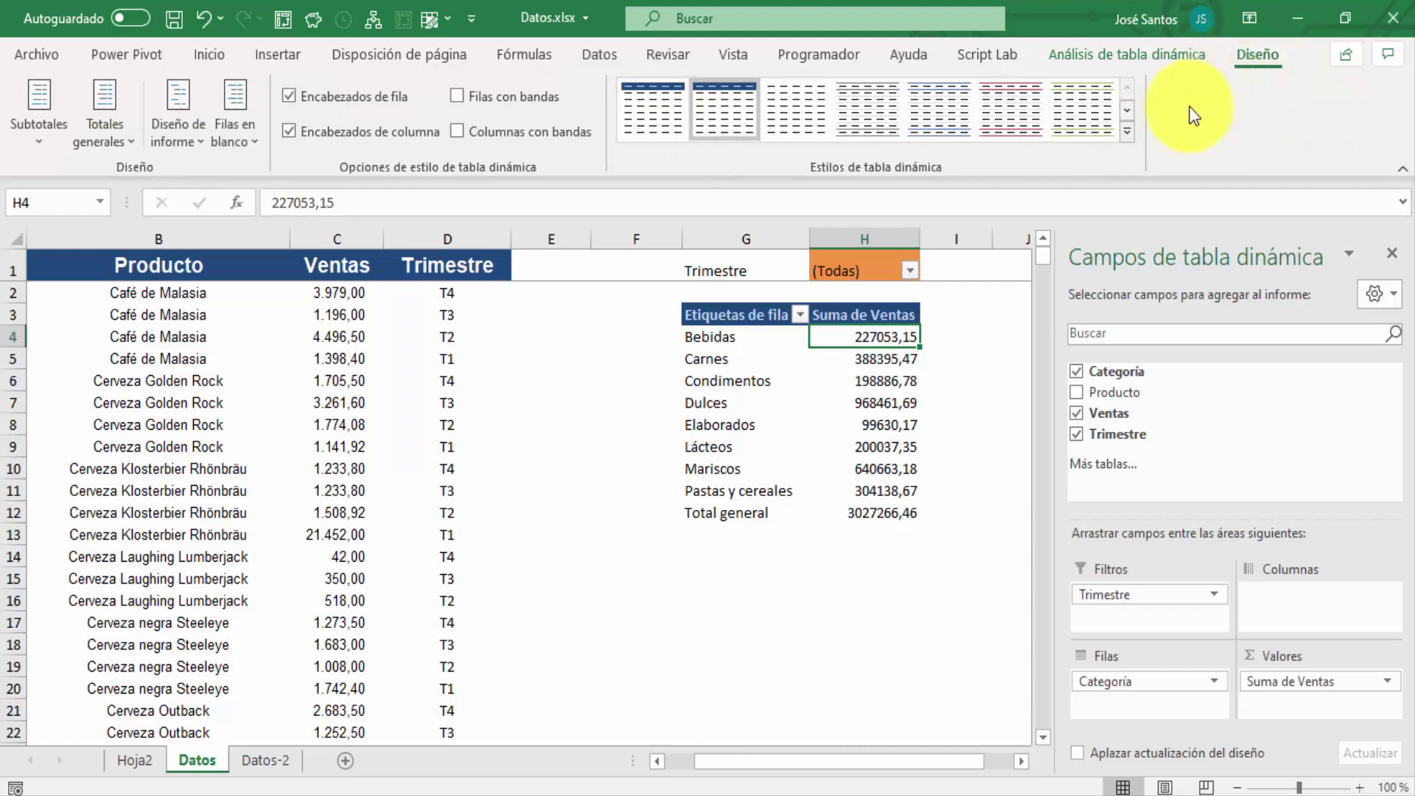
left_click(1126, 133)
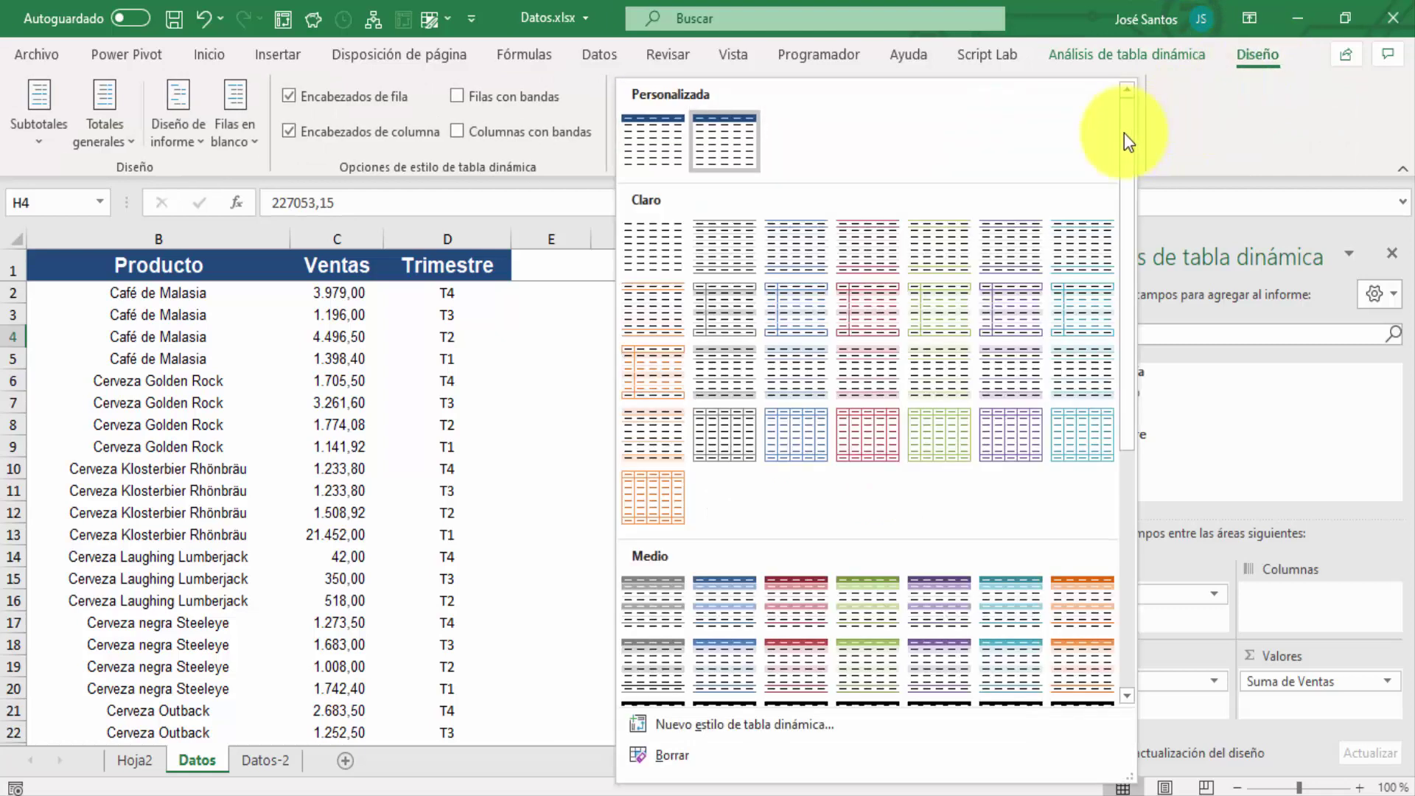
key("Escape")
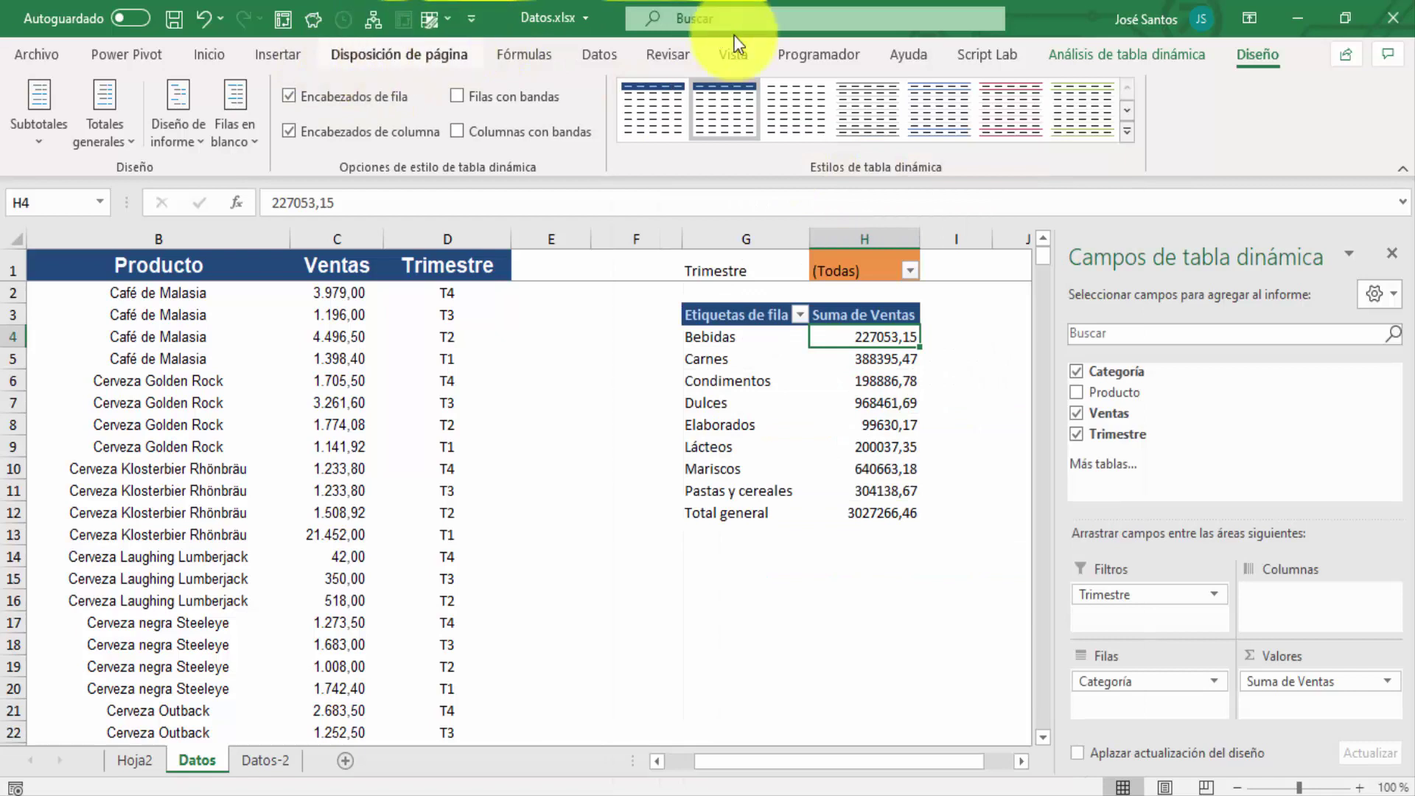
left_click(544, 55)
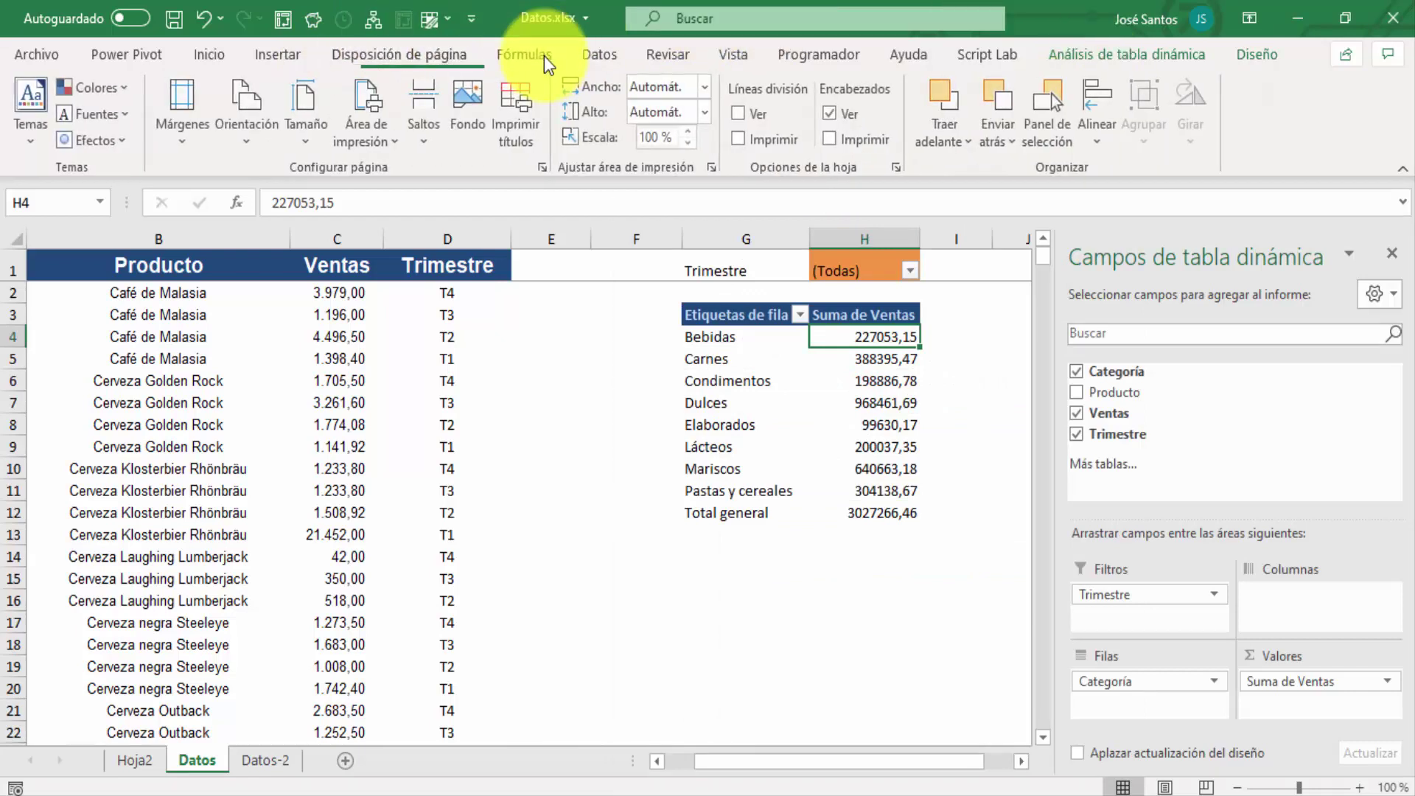
left_click(1253, 52)
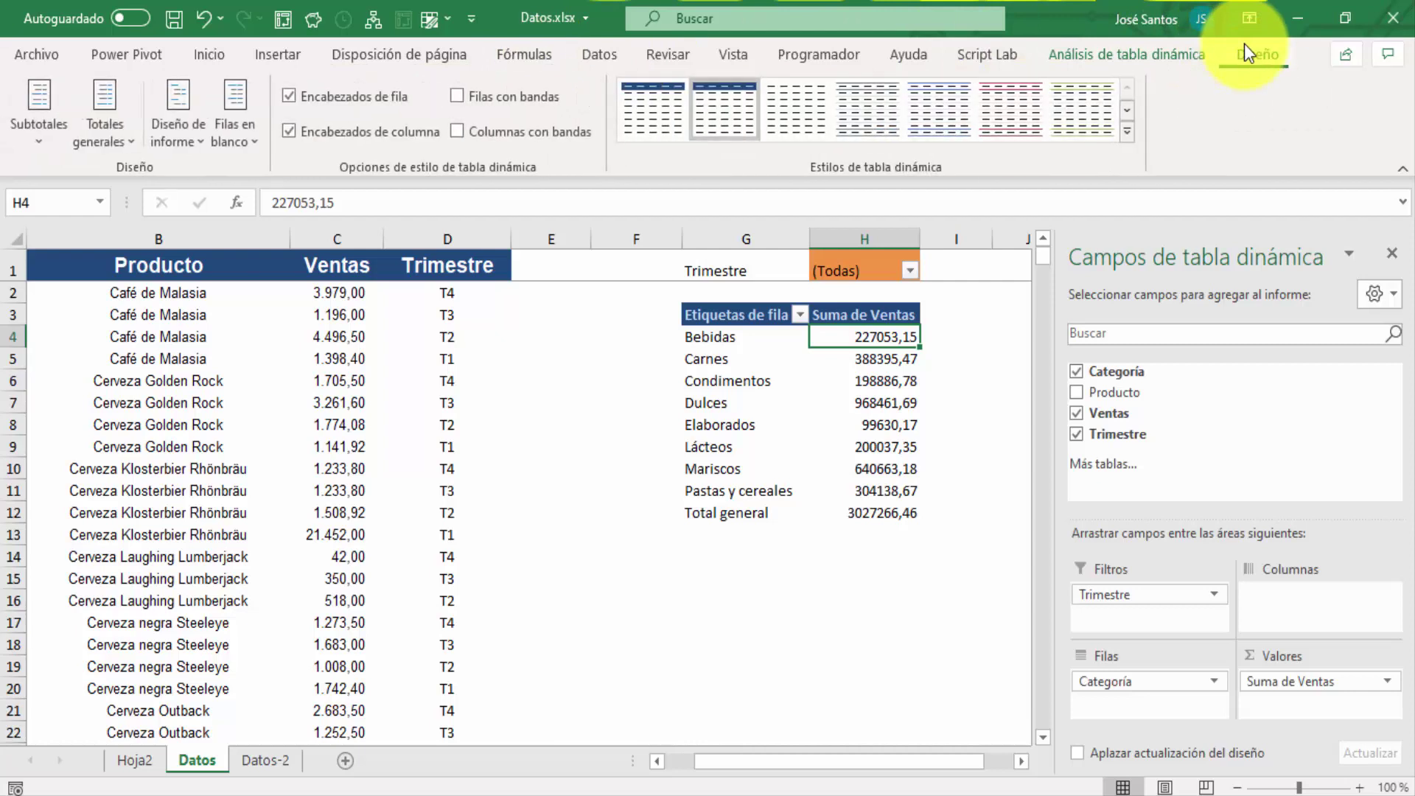
- Check which design options are offered outside and inside the pivot table, and review its full style gallery again
left_click(568, 528)
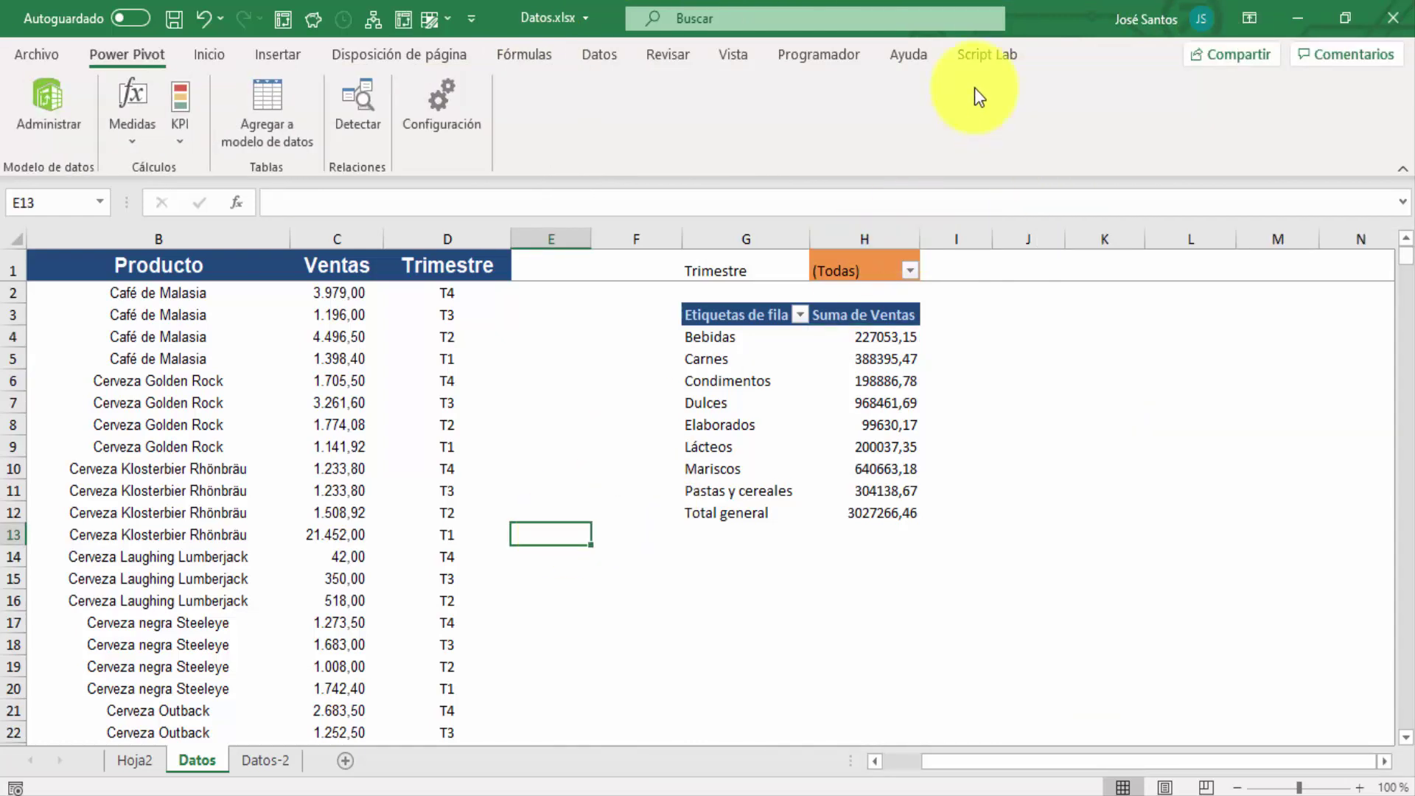
left_click(808, 402)
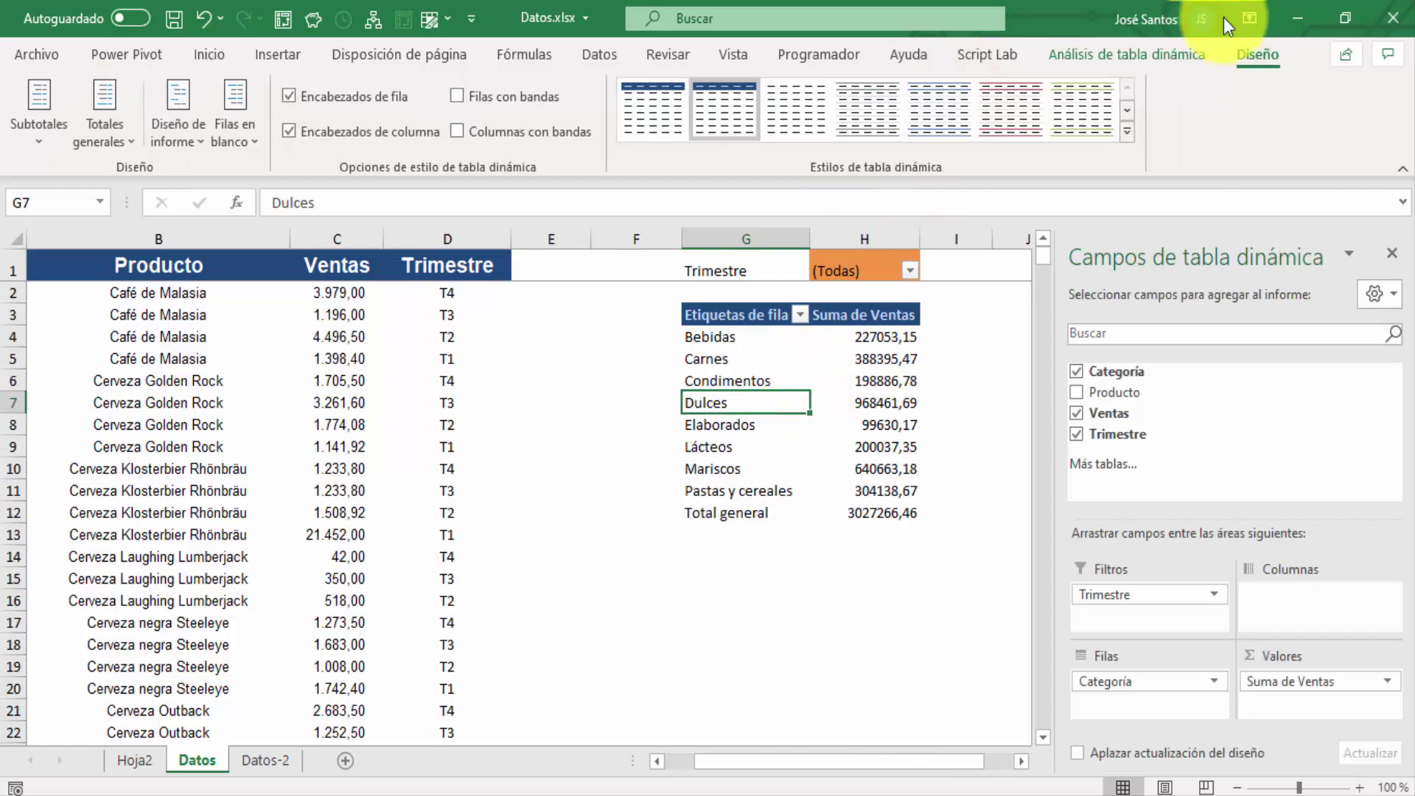
left_click(1129, 133)
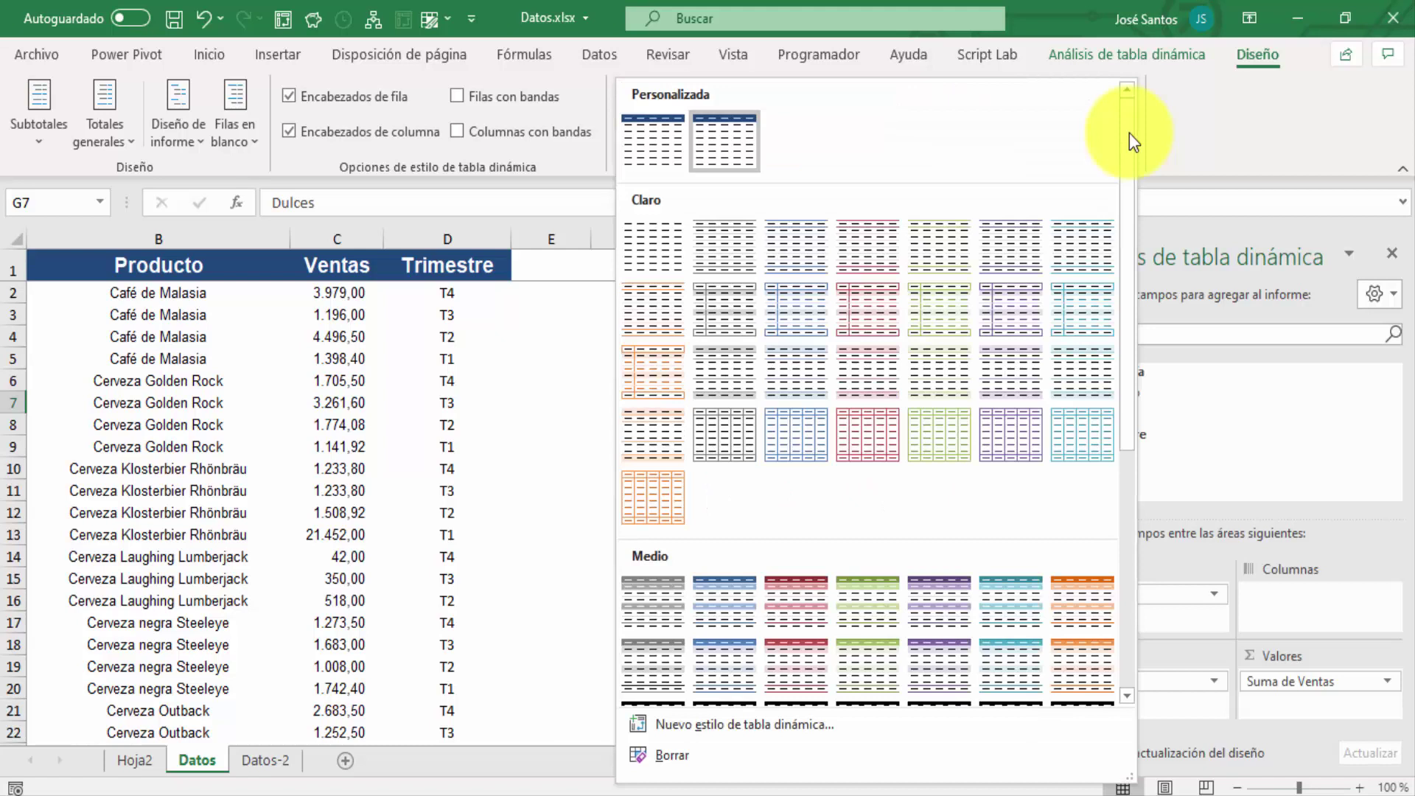
left_click(523, 349)
key("Up")
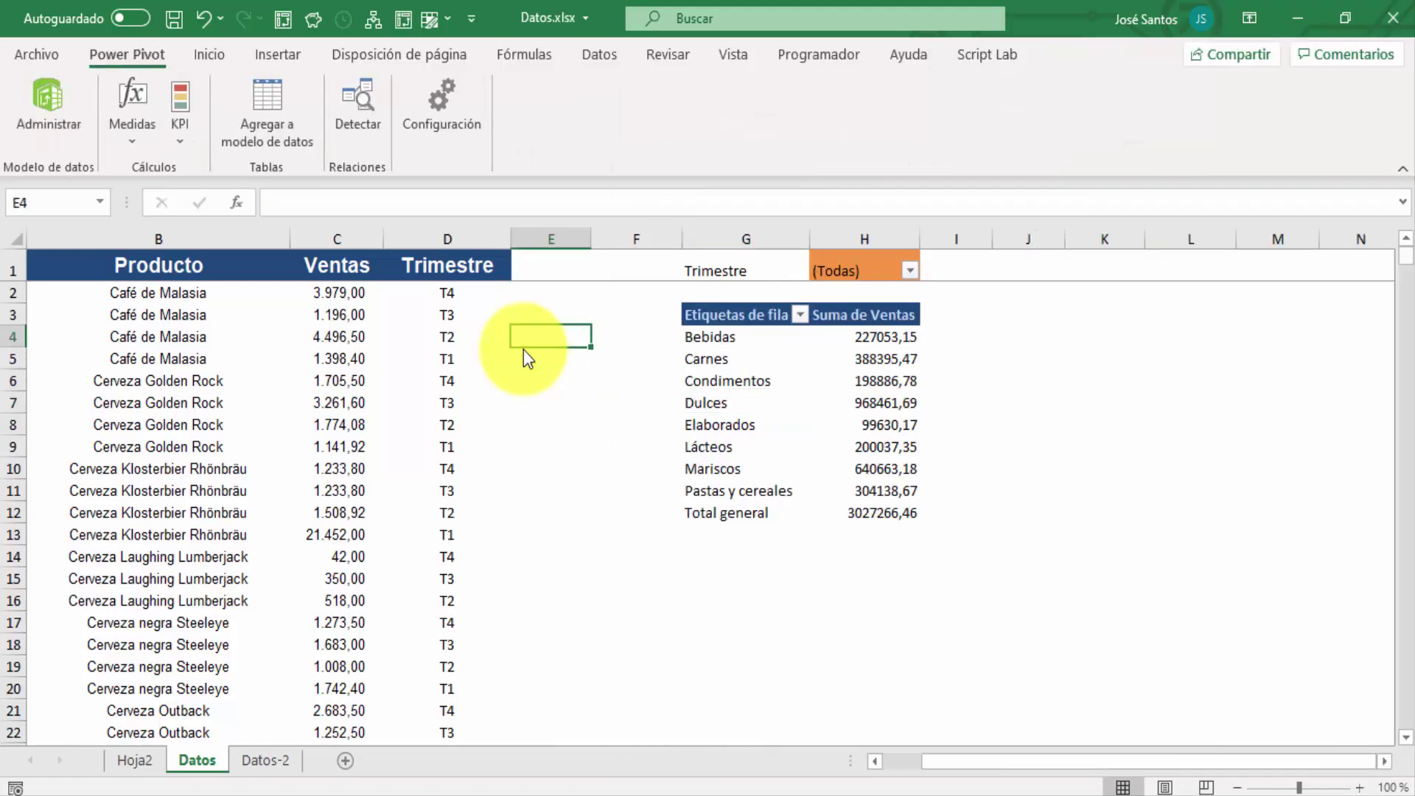
key("alt+c")
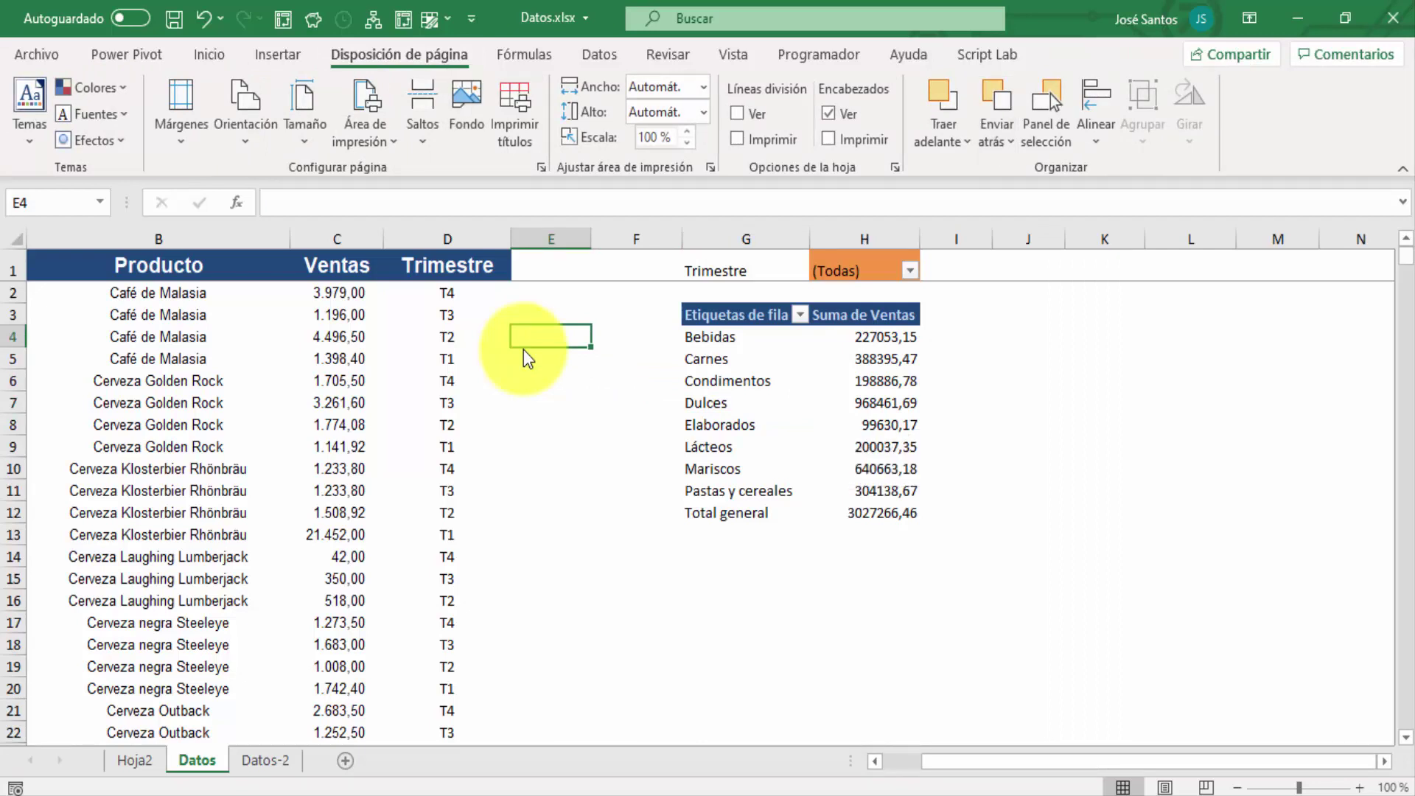
left_click(728, 350)
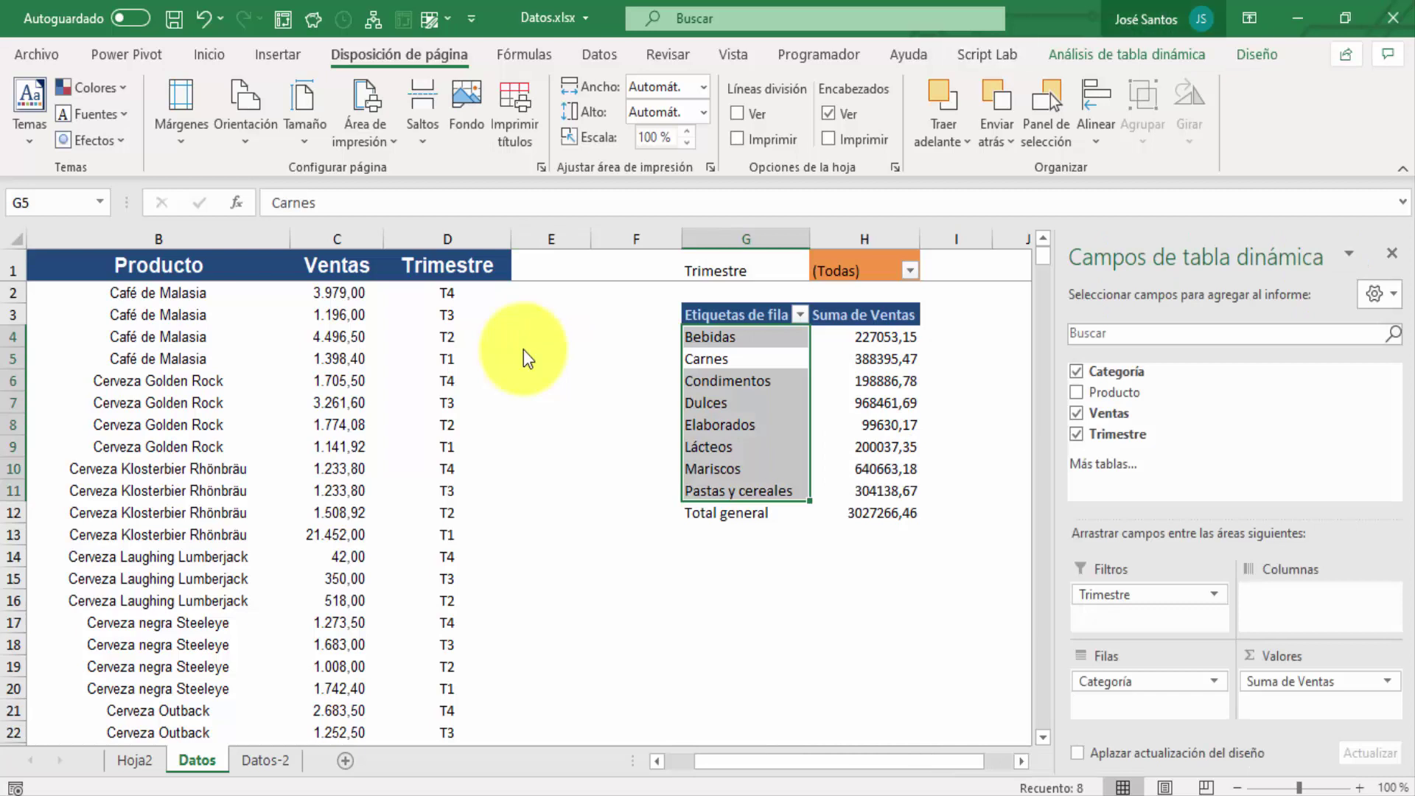
left_click(1258, 55)
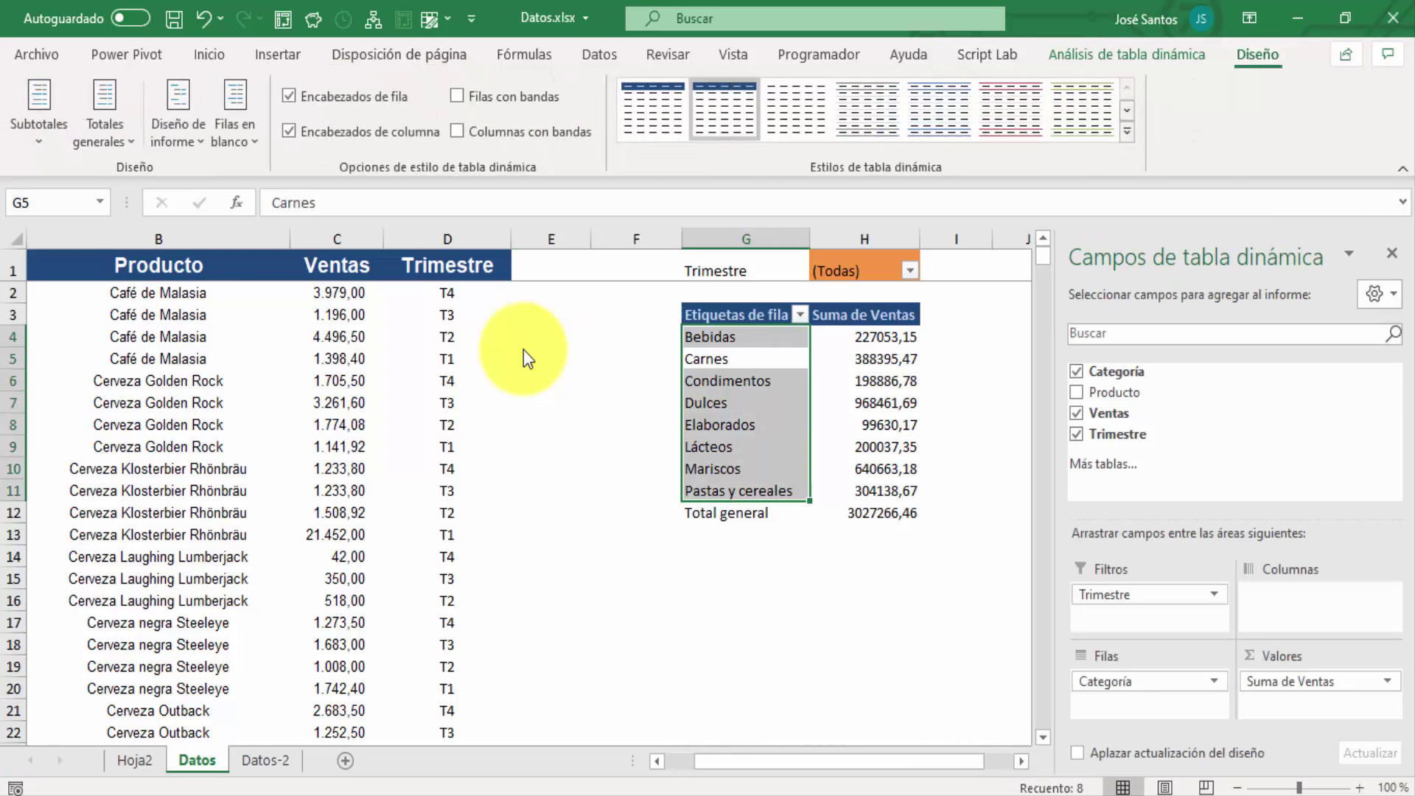
left_click(1127, 131)
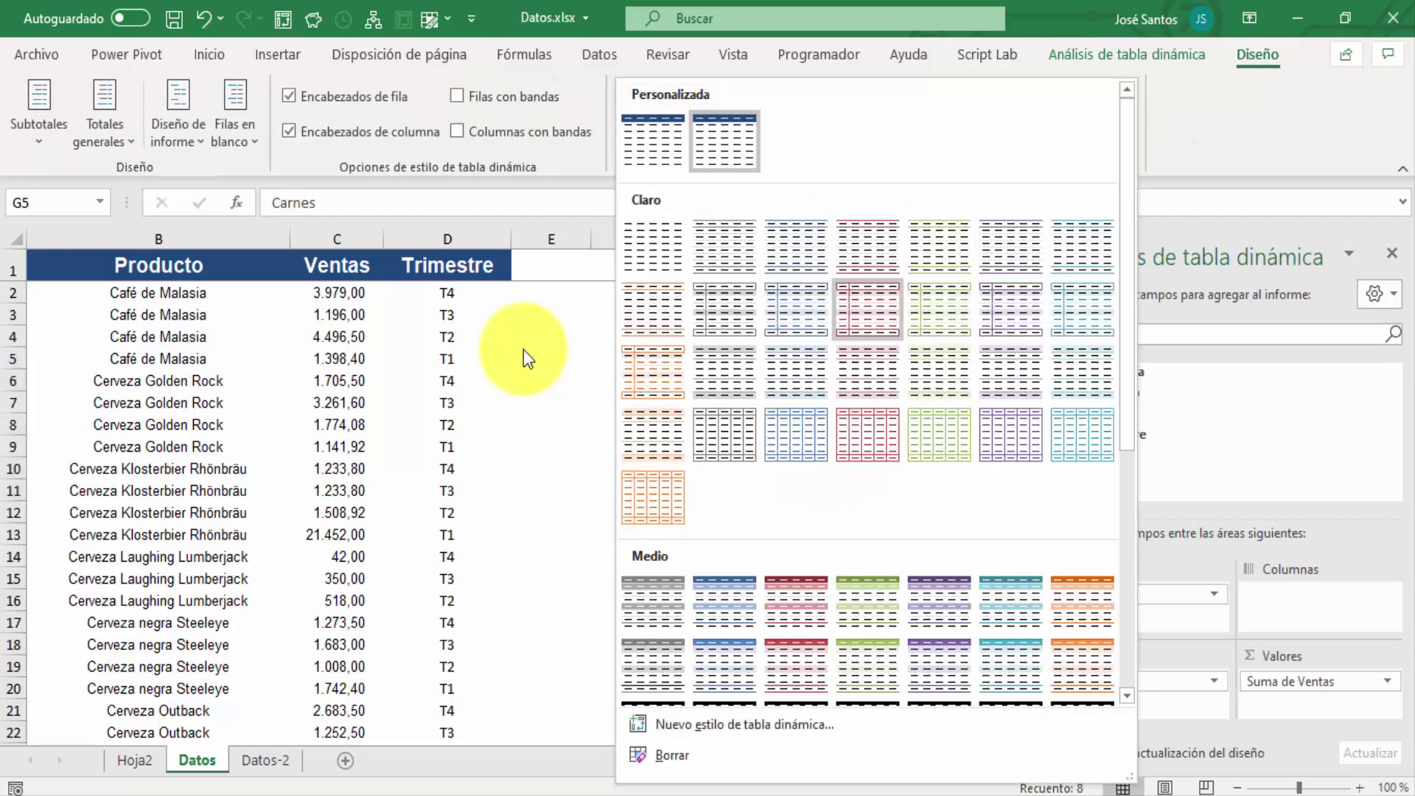
key("Escape")
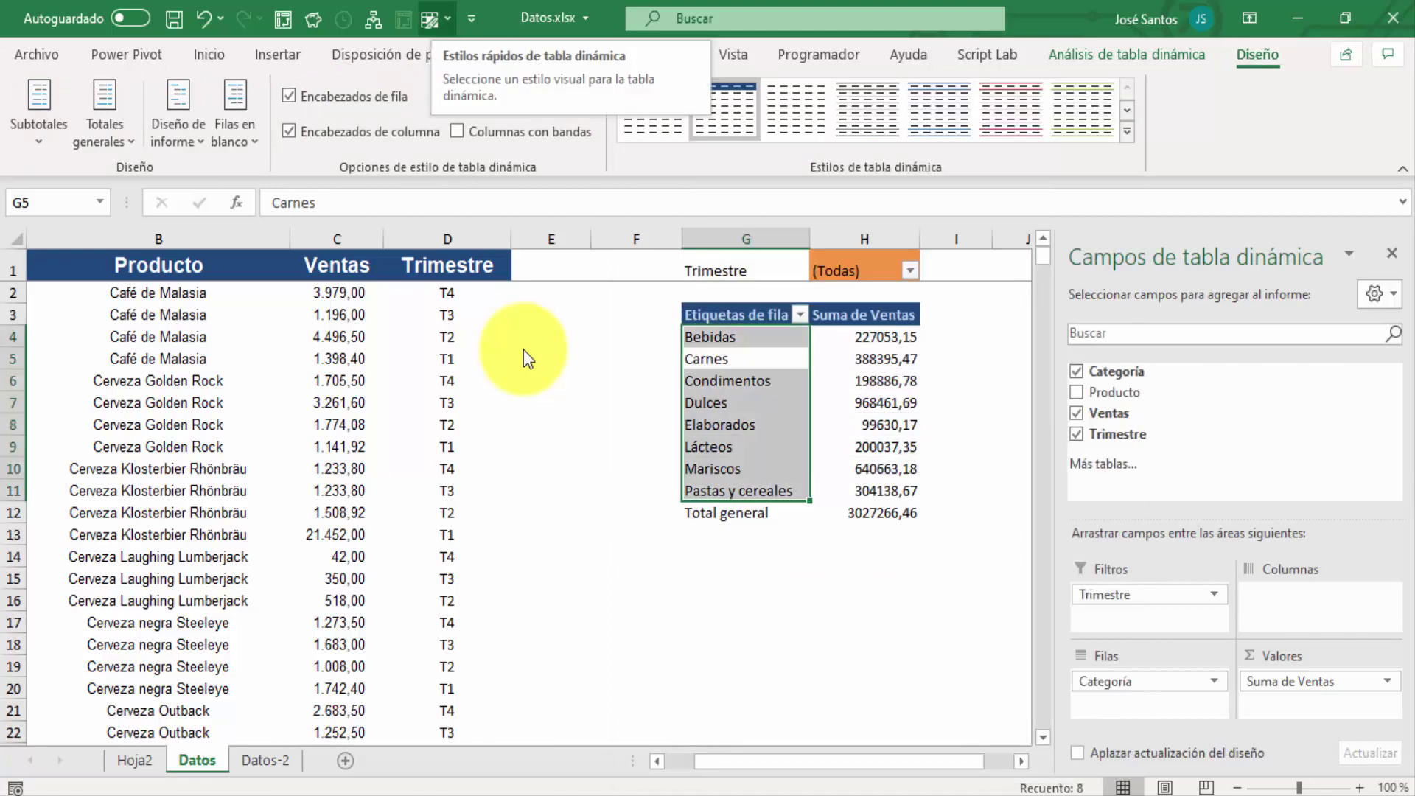
- Check the quick access style gallery once more and remove it from the quick access commands
left_click(429, 19)
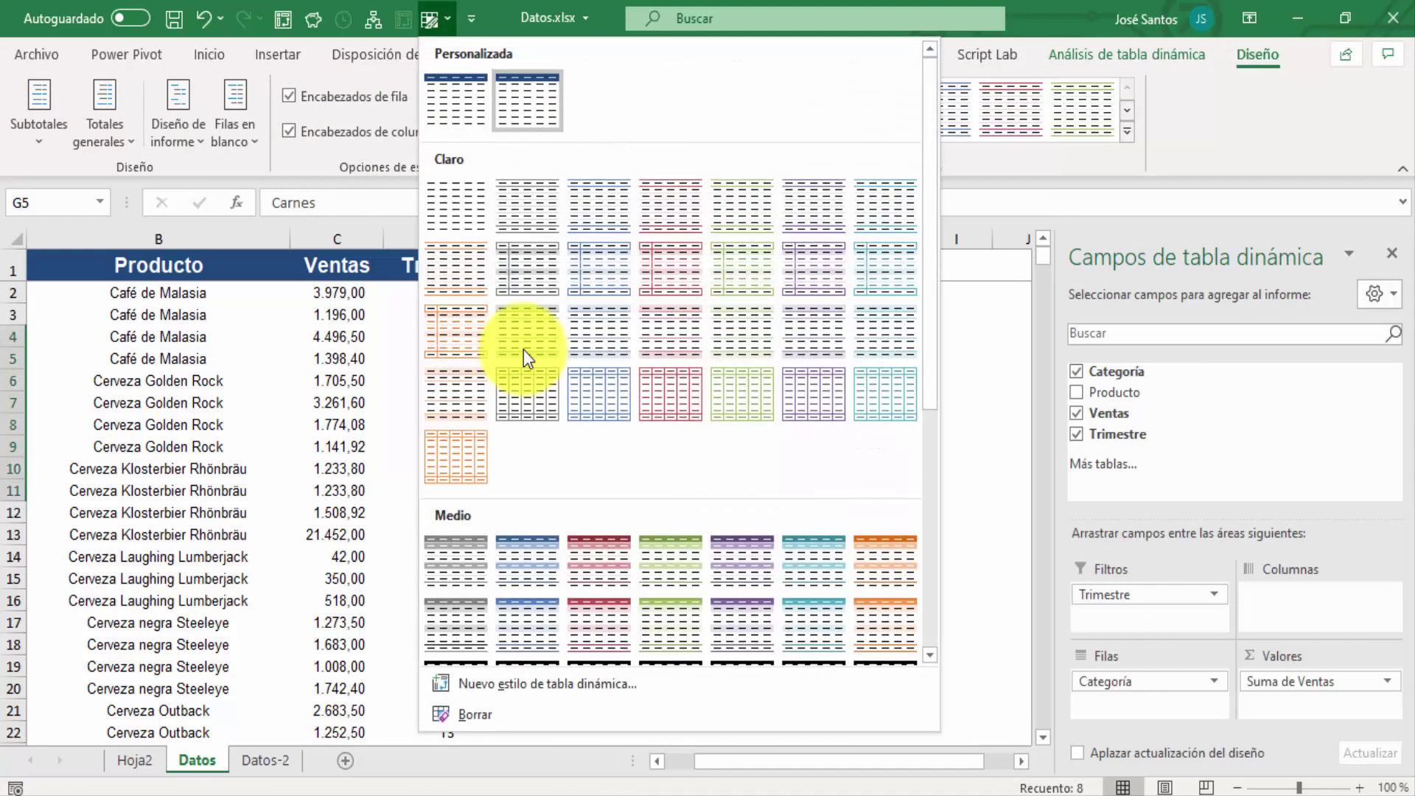
key("Escape")
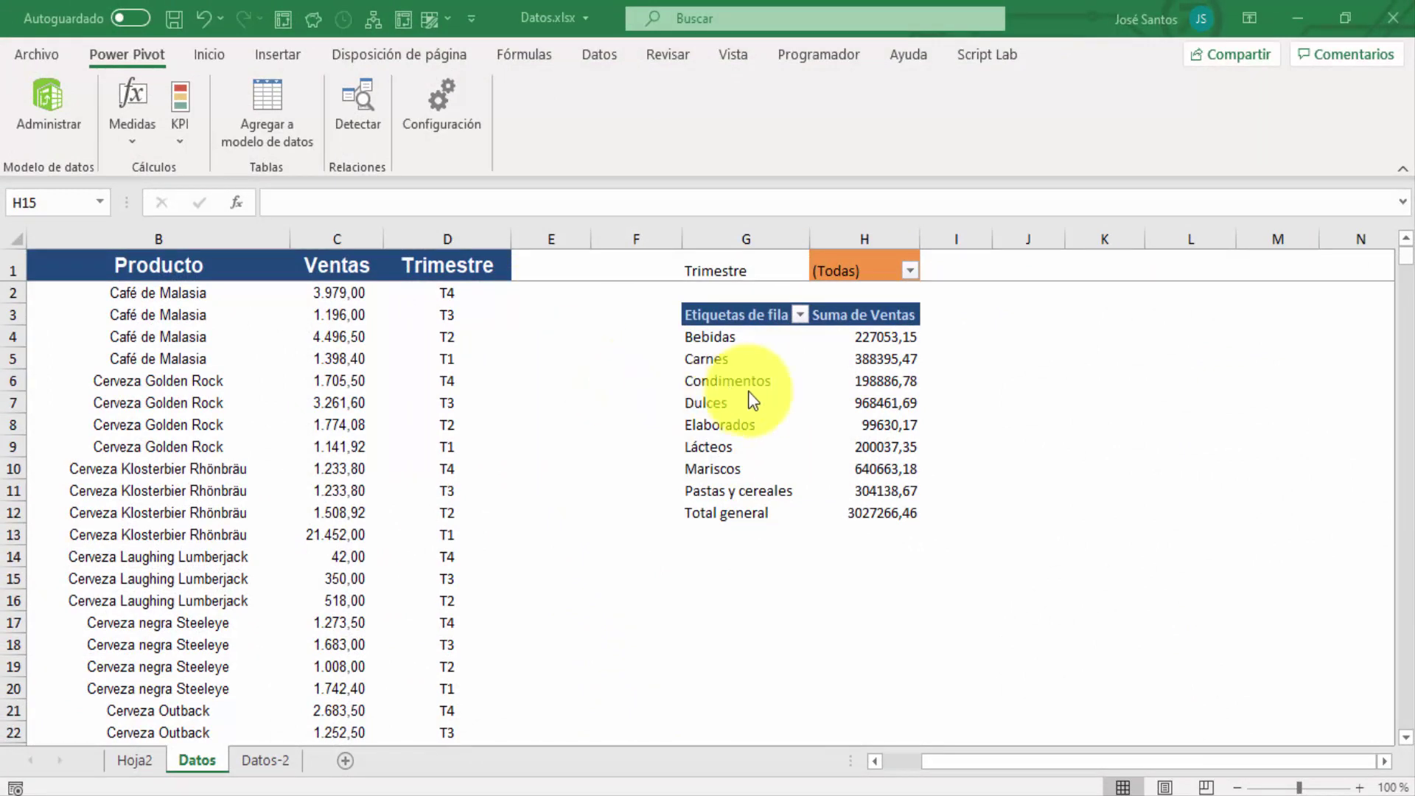
left_click(753, 389)
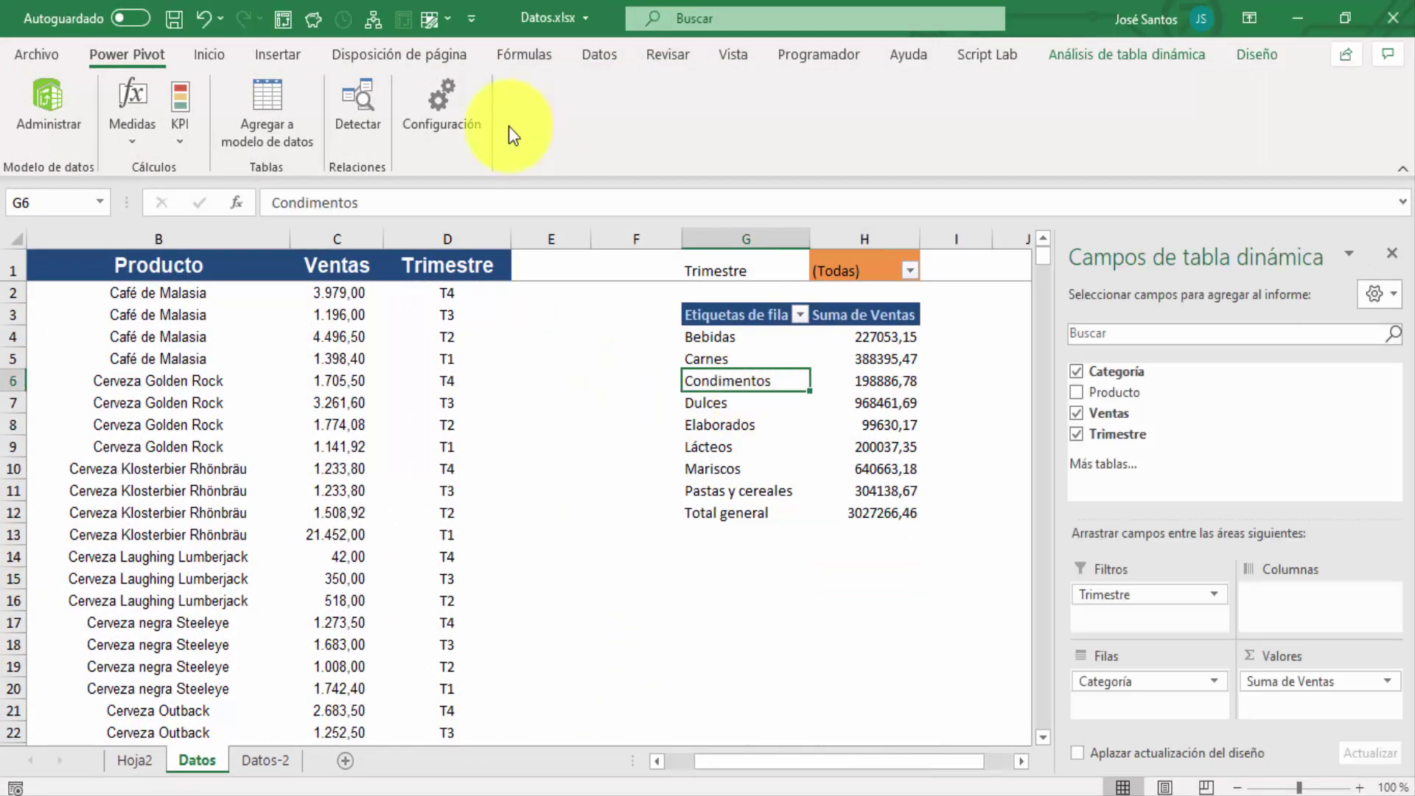
right_click(431, 20)
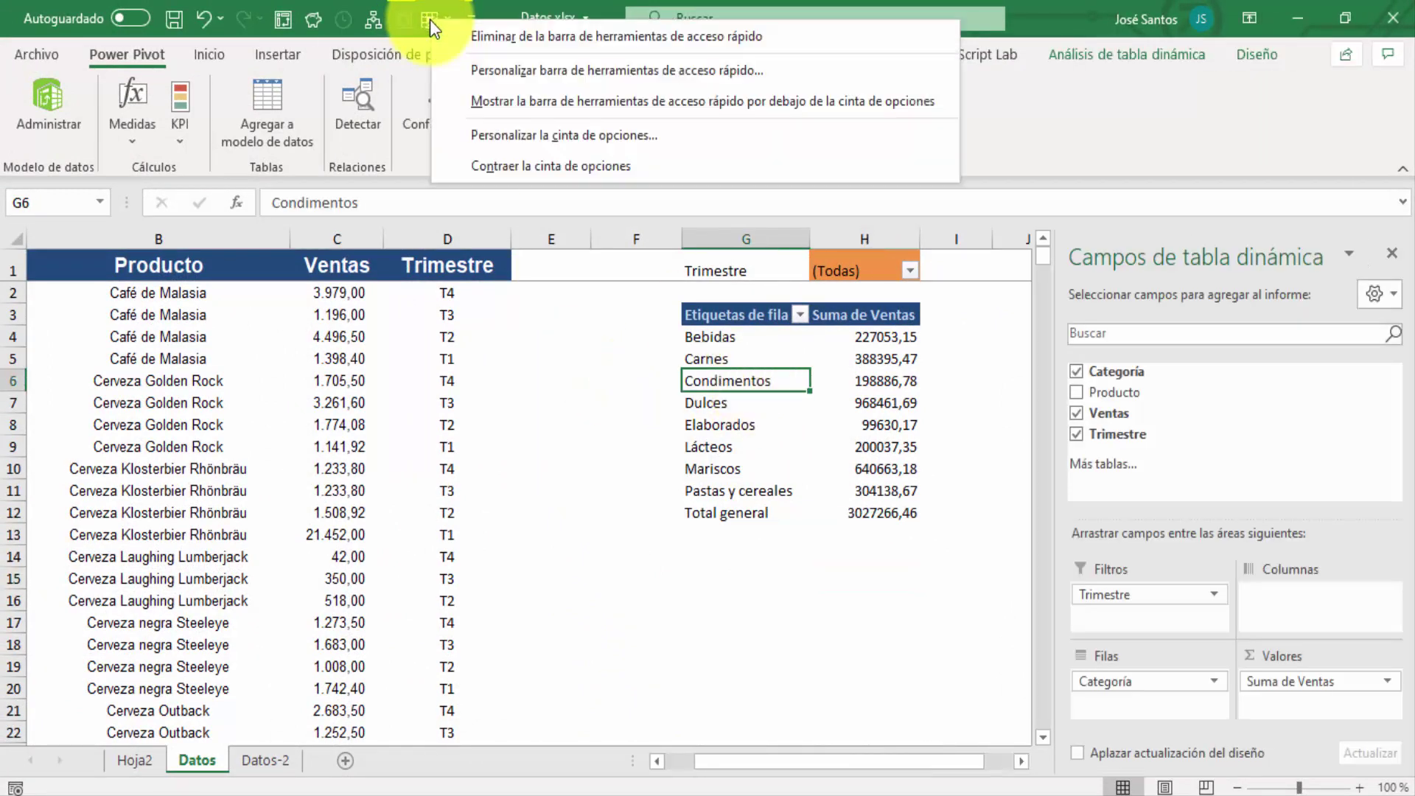
left_click(534, 36)
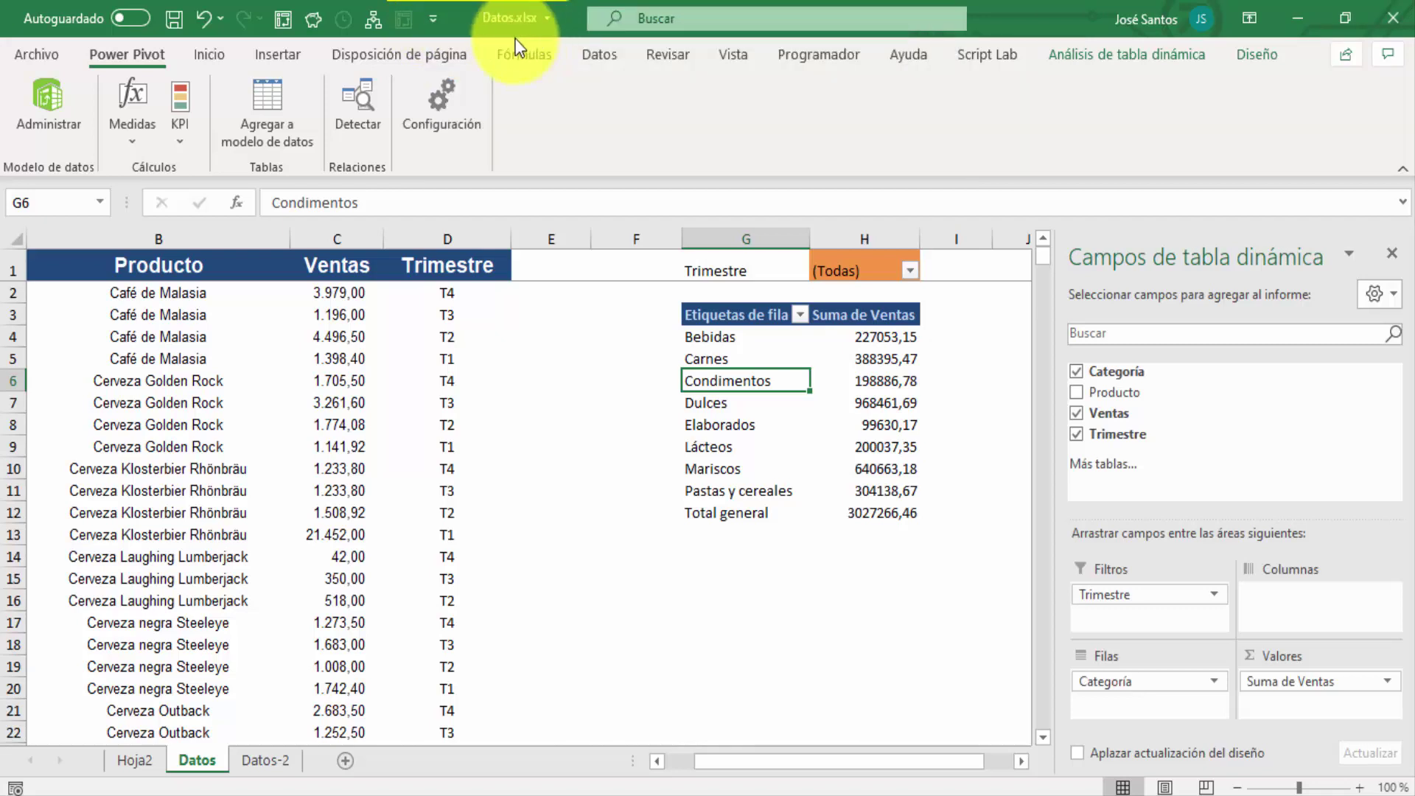
- Hide the pivot table field list and bring it back from the pivot table analysis options
left_click(770, 403)
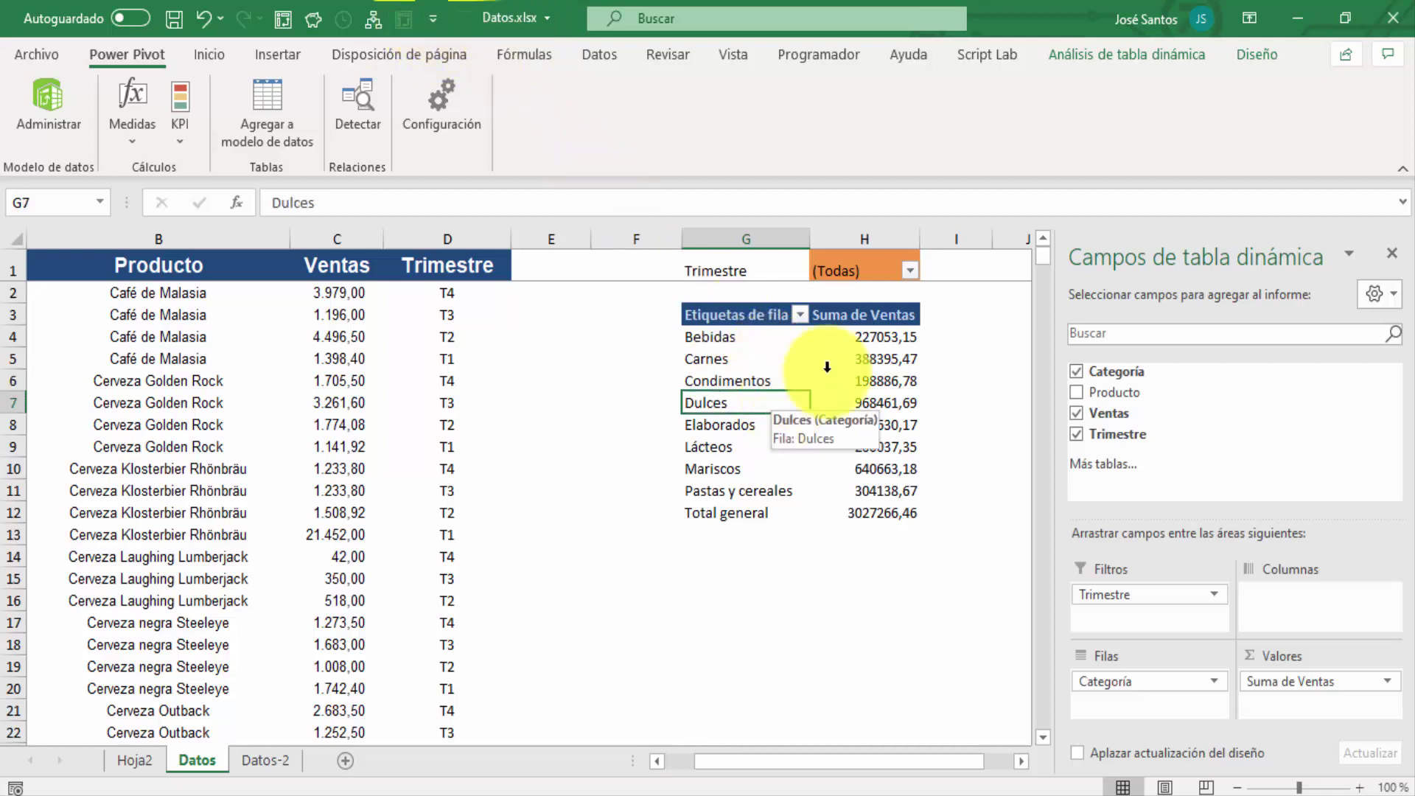
left_click(1393, 254)
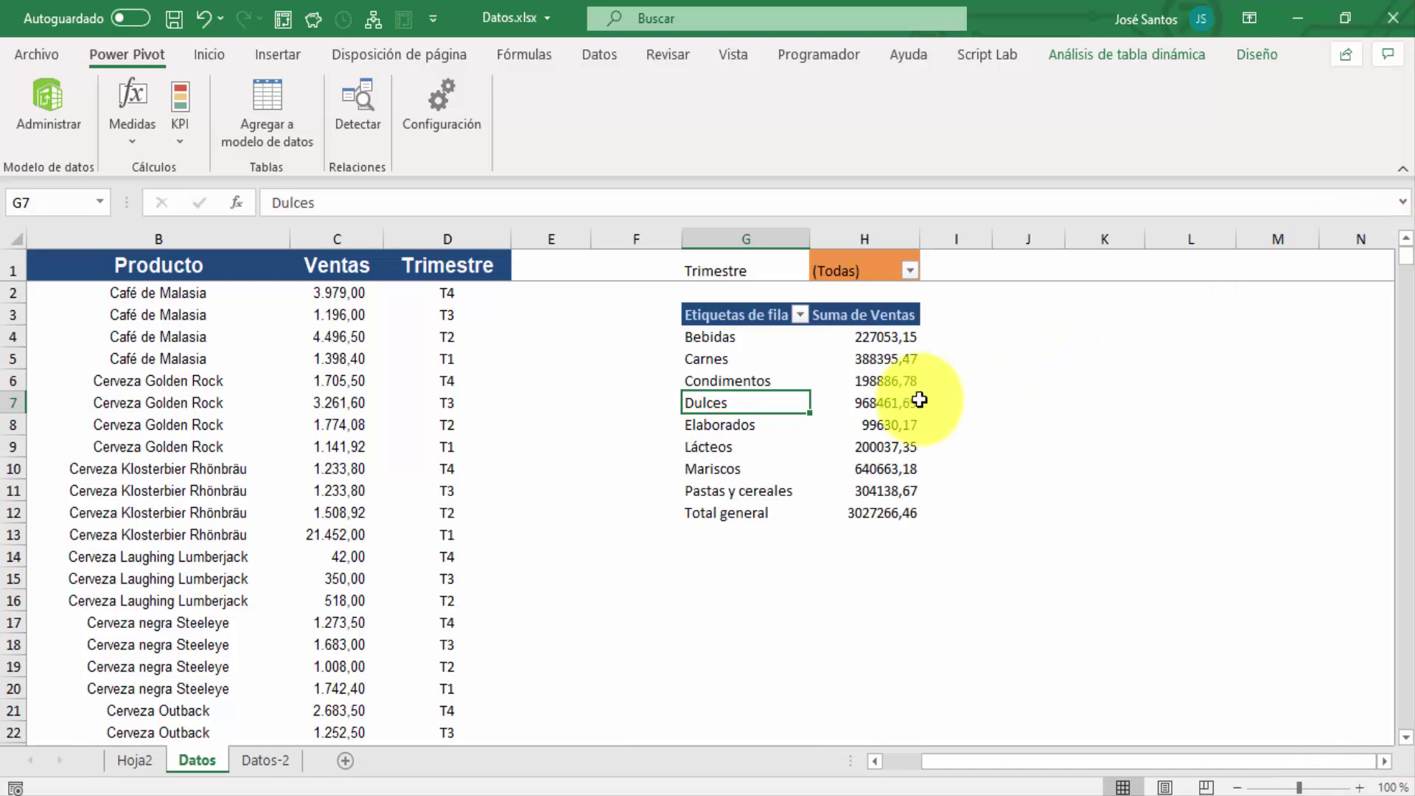
left_click(892, 421)
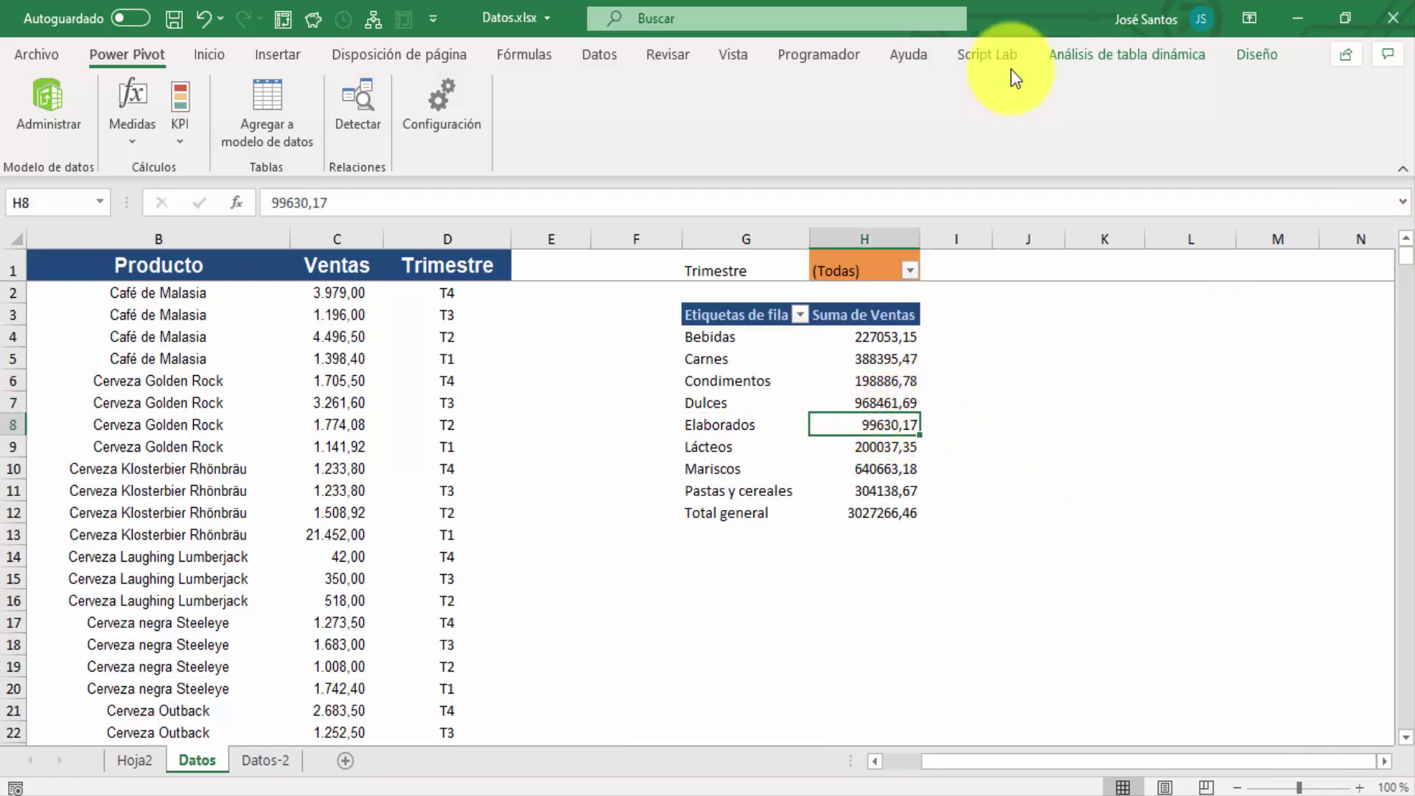
left_click(1262, 55)
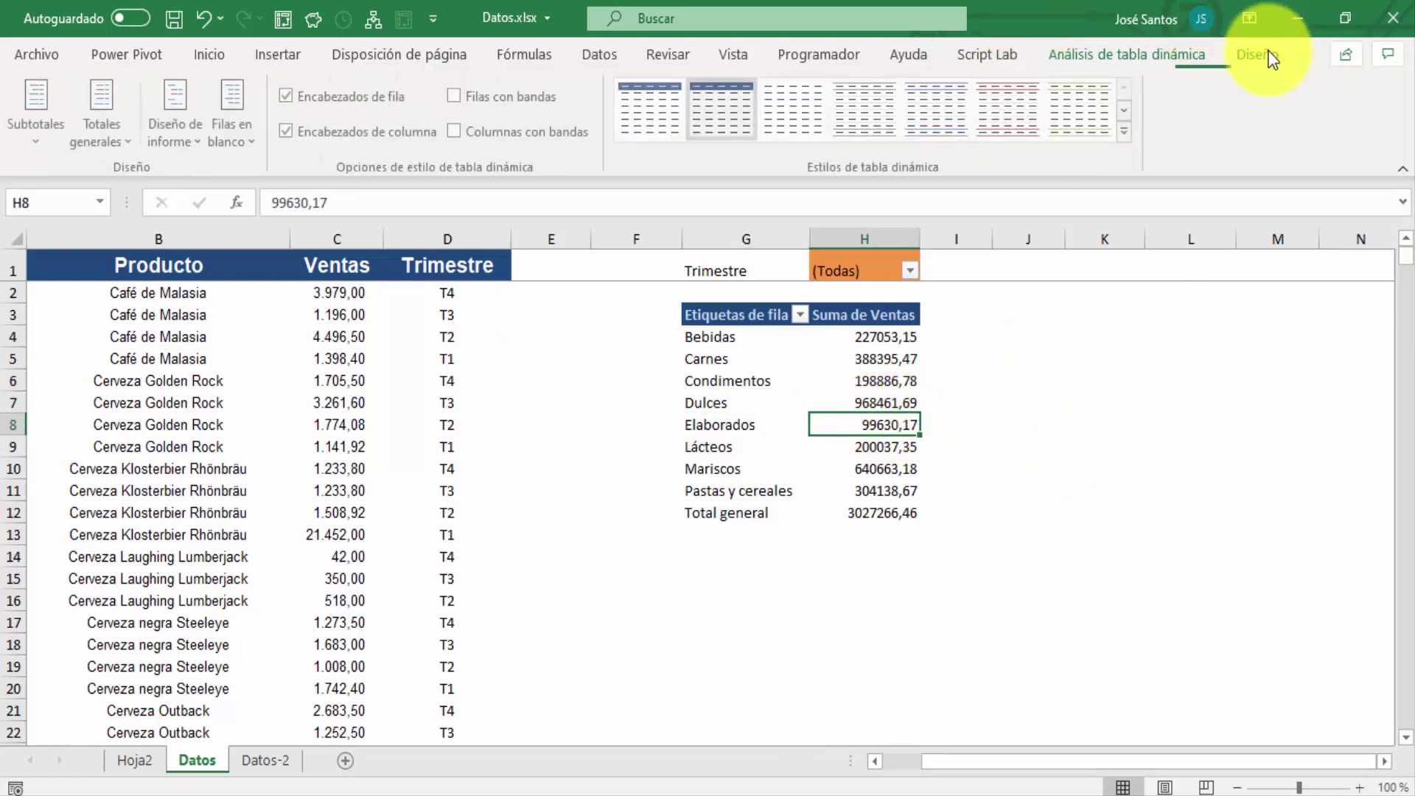
left_click(1166, 54)
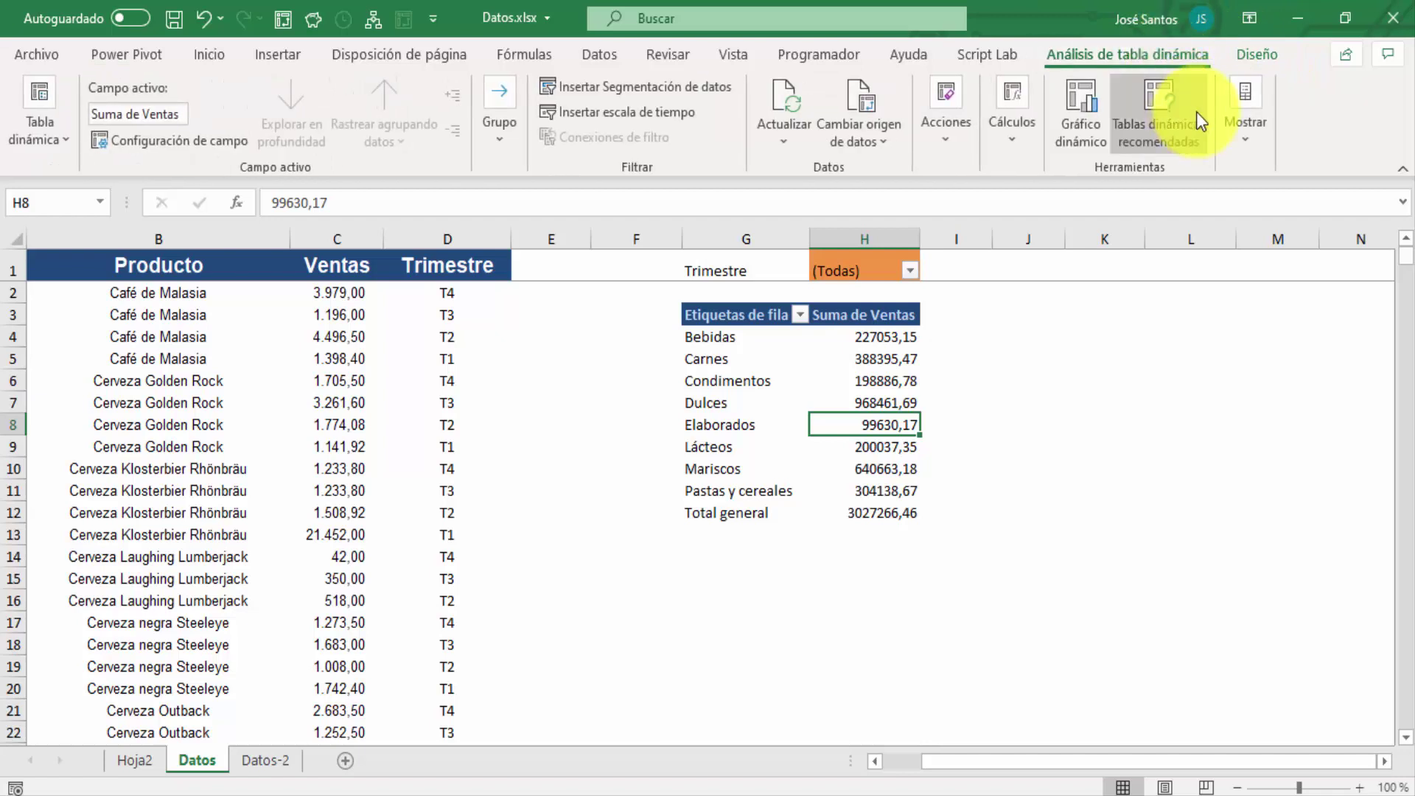
left_click(1245, 124)
left_click(1243, 216)
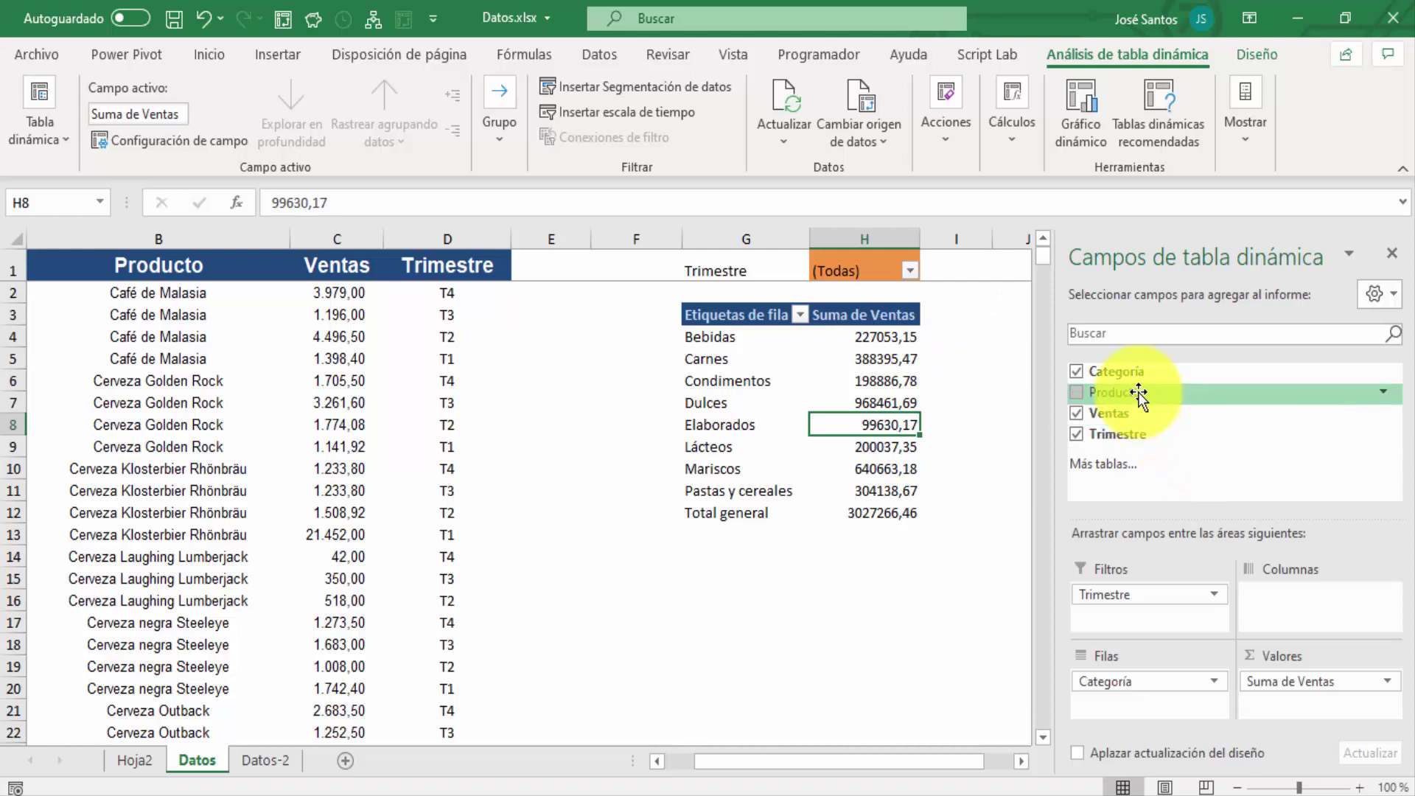
- Move the Trimestre field from the report filter to the columns of the pivot table and view all its quarters
left_click_drag(1153, 594, 1302, 608)
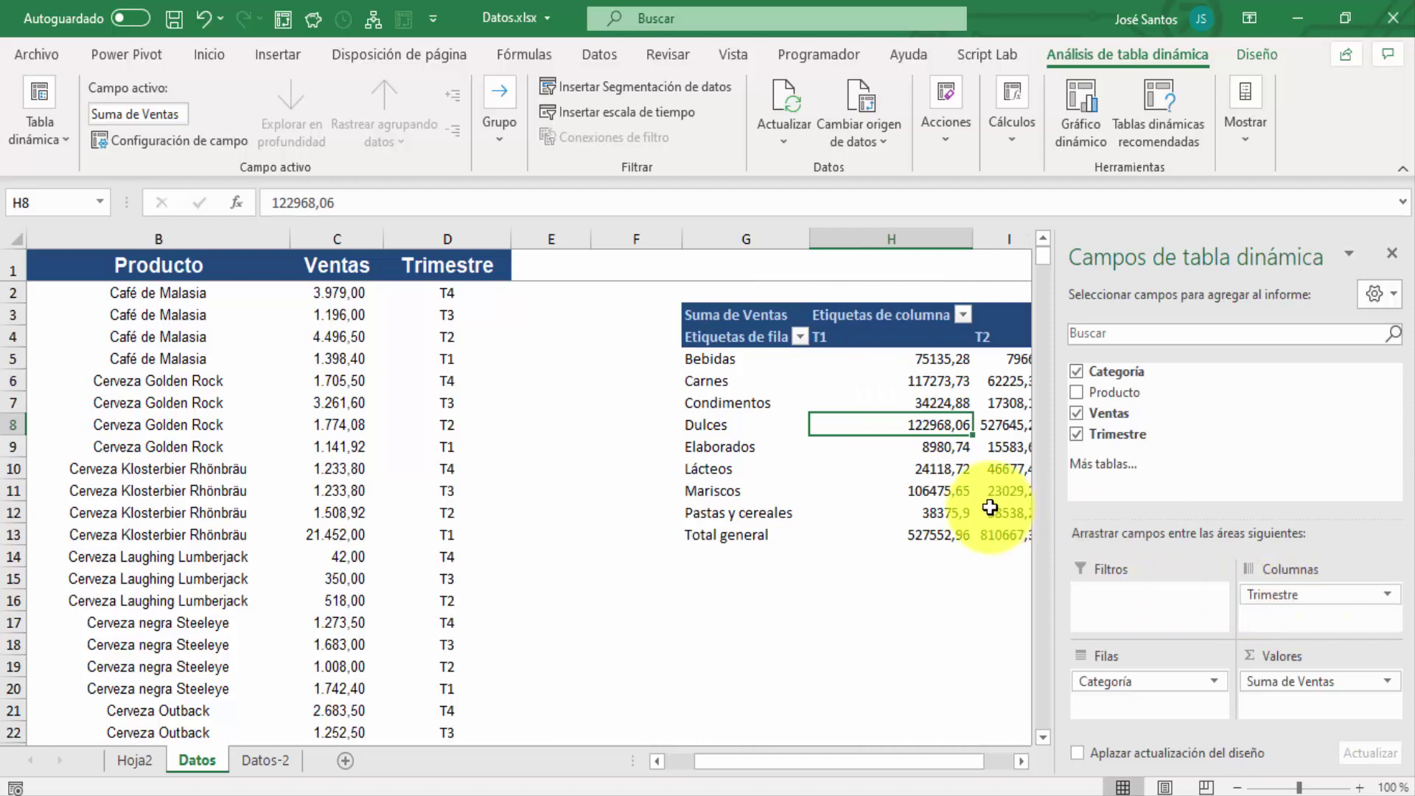
mouse_move(990, 507)
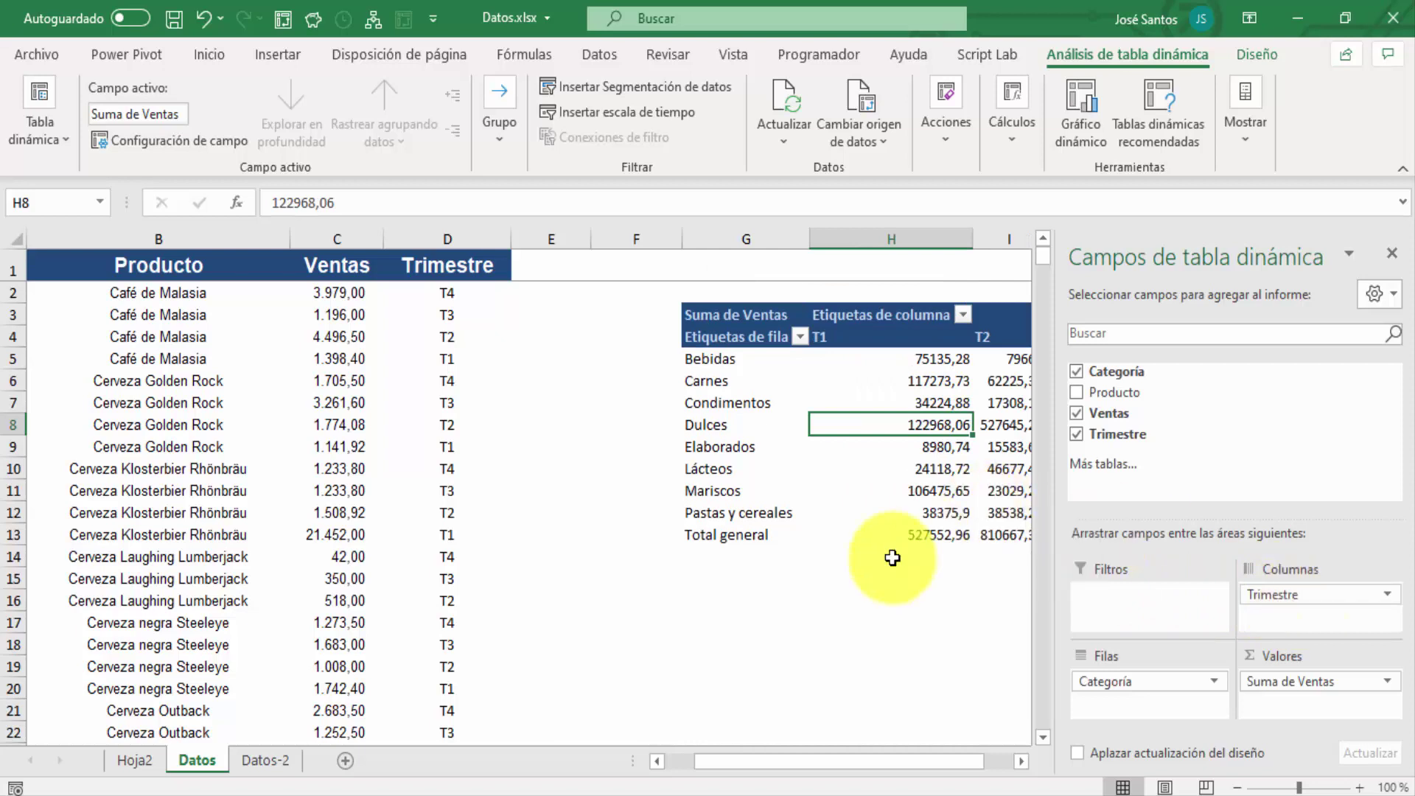
left_click(865, 566)
key("Right")
key("Right")
key("Right")
key("Right")
key("Right")
key("Right")
key("Right")
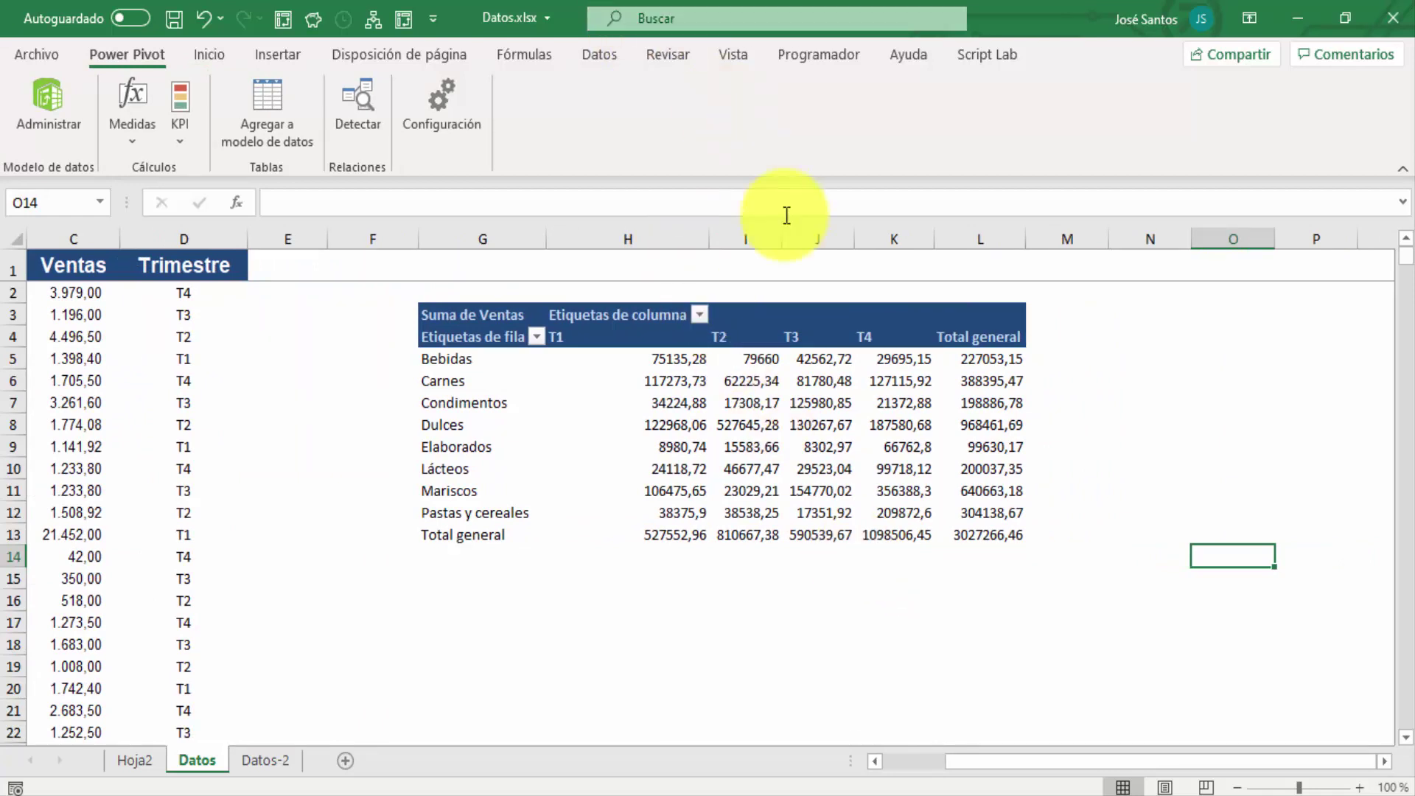
- Select the entire pivot table with the analysis selection command and look at the general formatting options
left_click(814, 398)
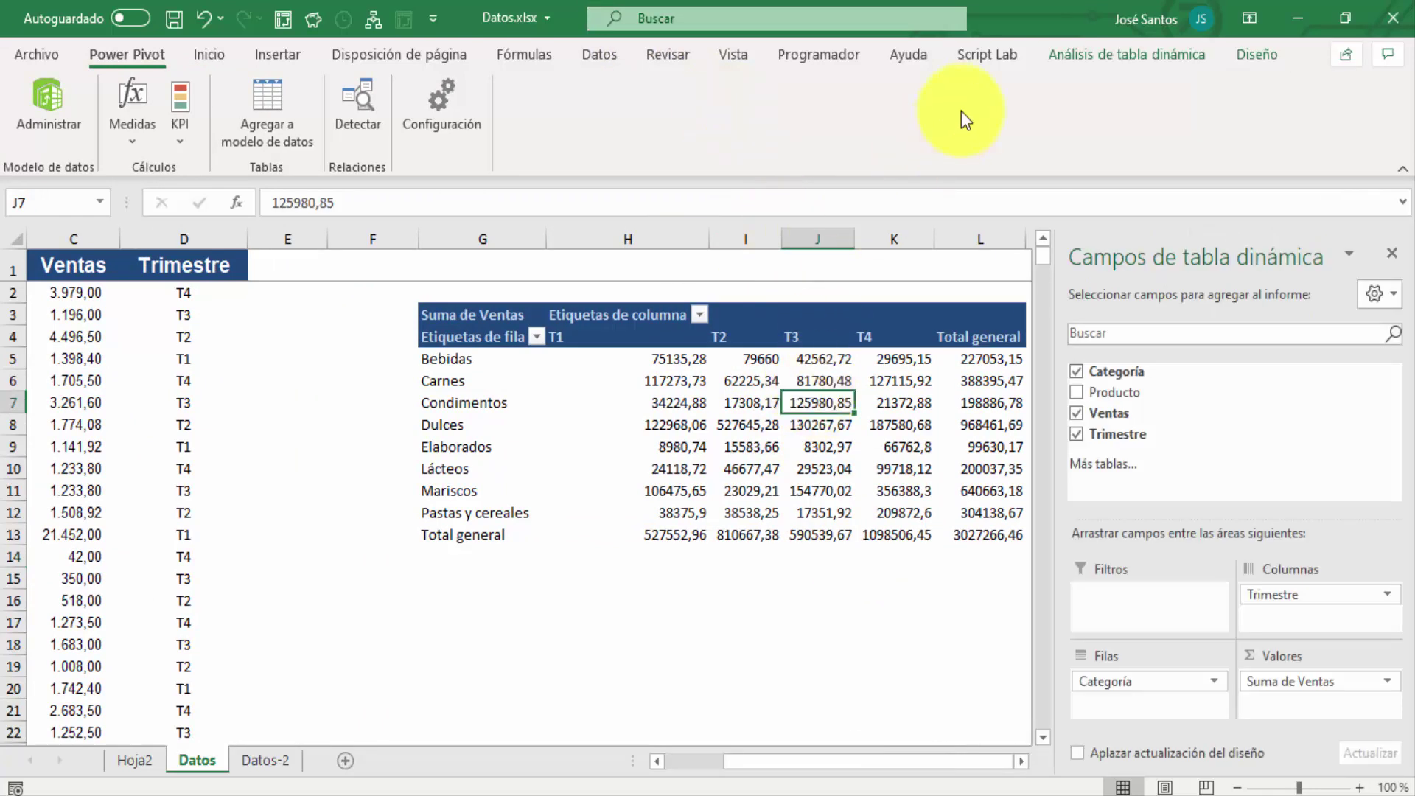
left_click(1090, 51)
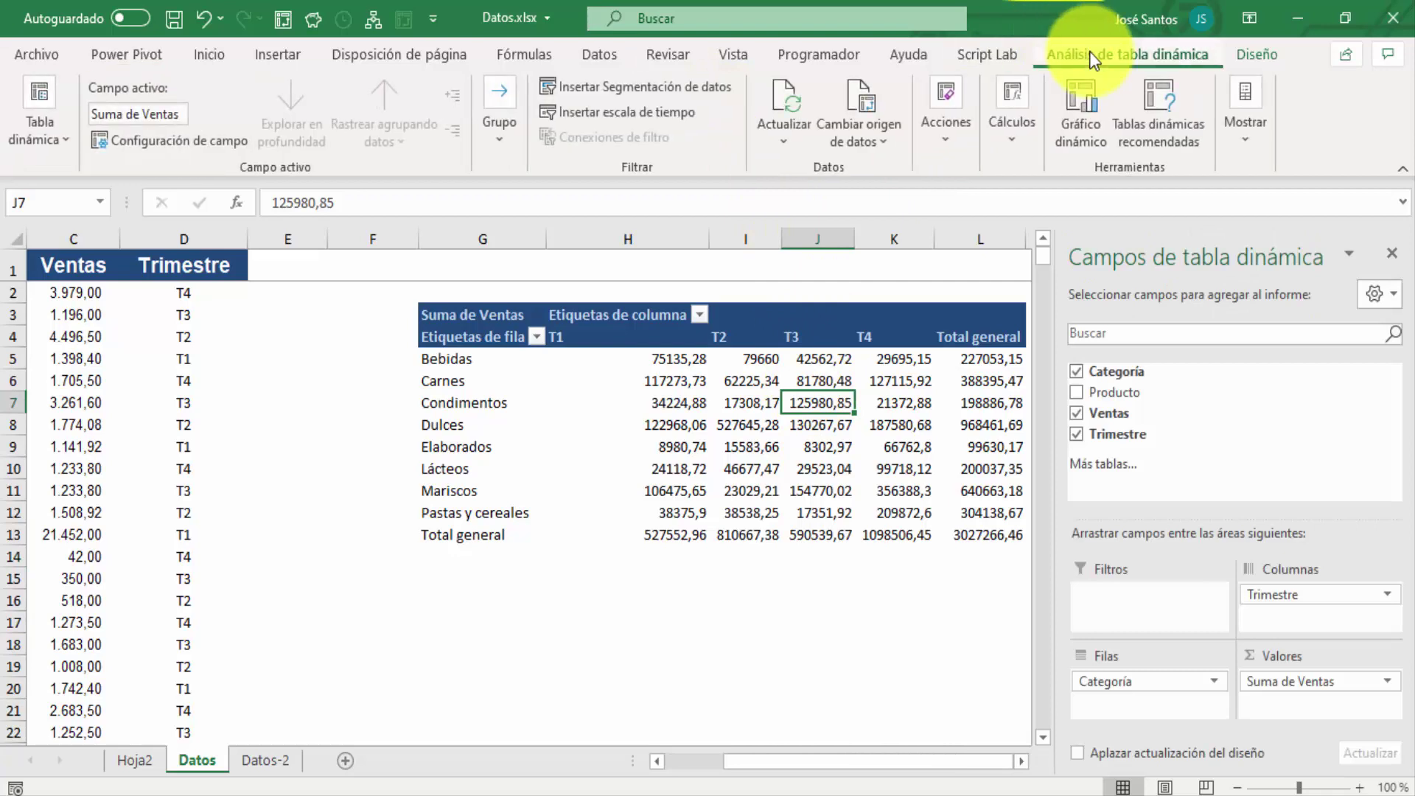
left_click(948, 144)
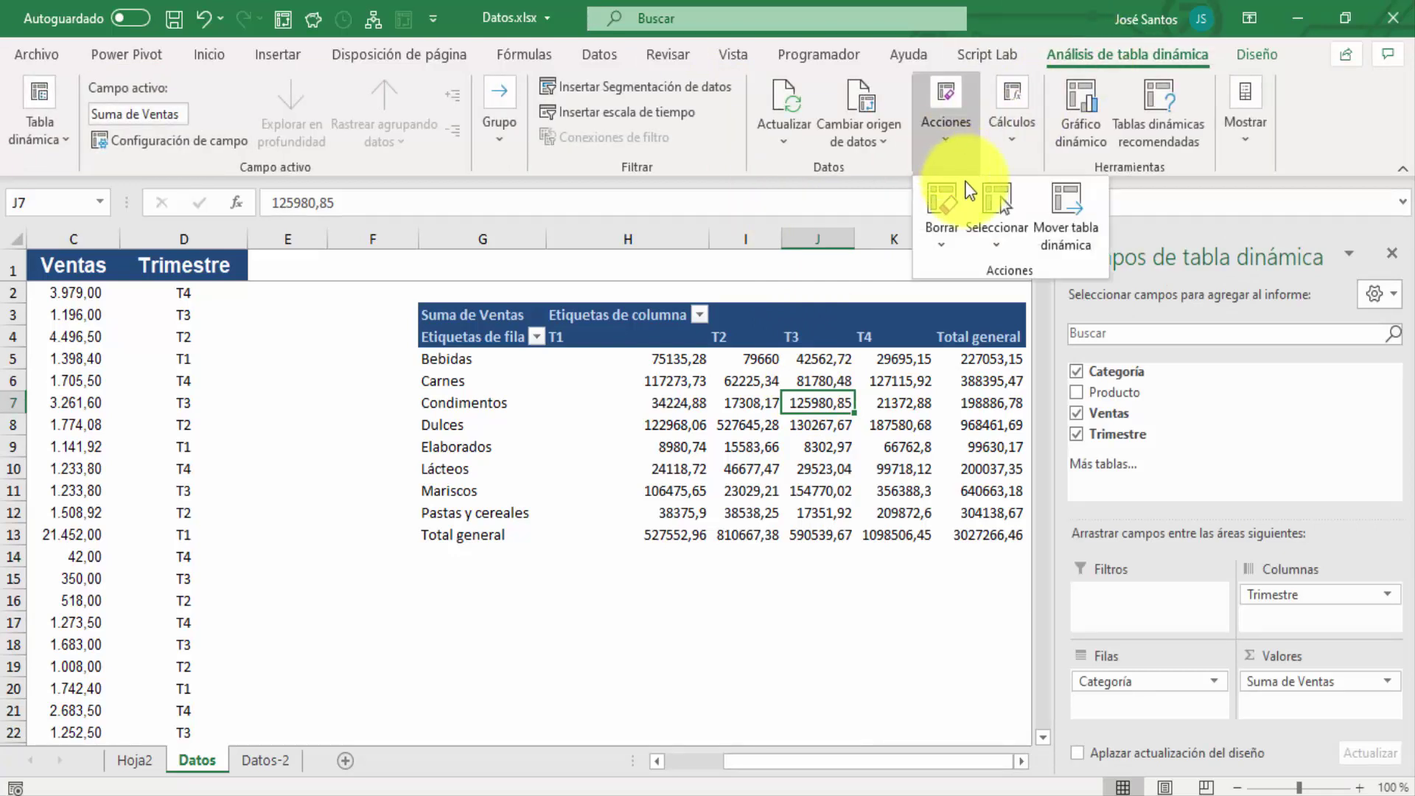
left_click(1000, 229)
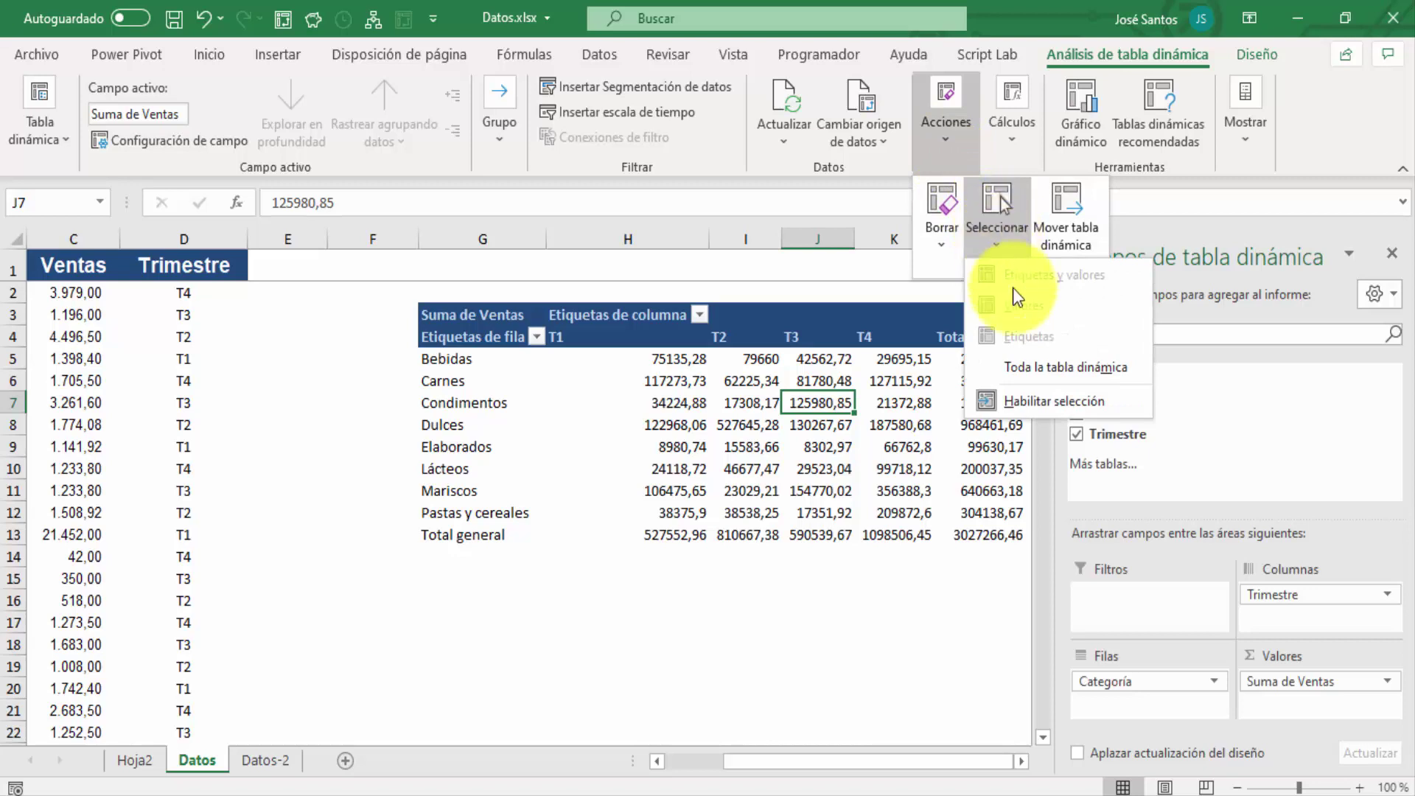
left_click(1045, 367)
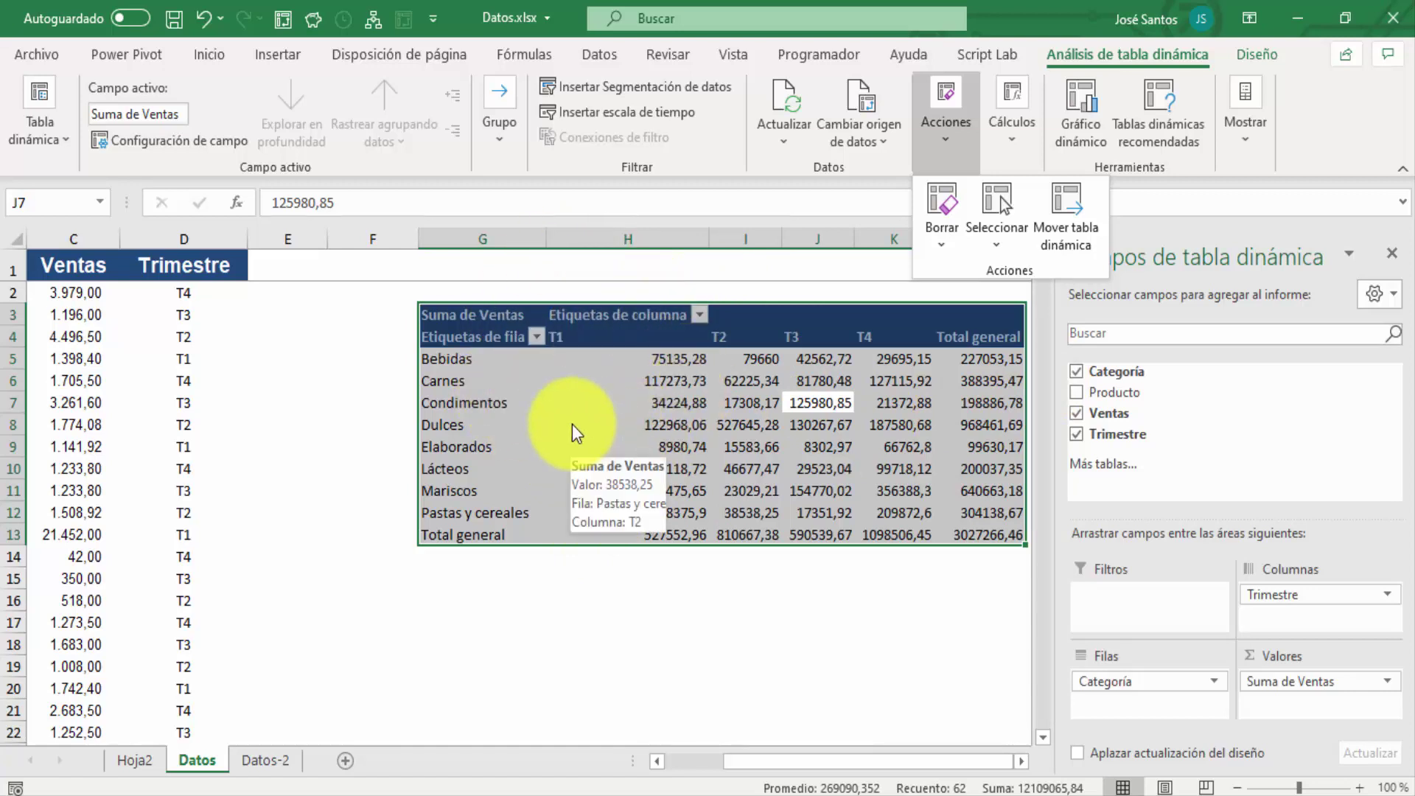
left_click(204, 52)
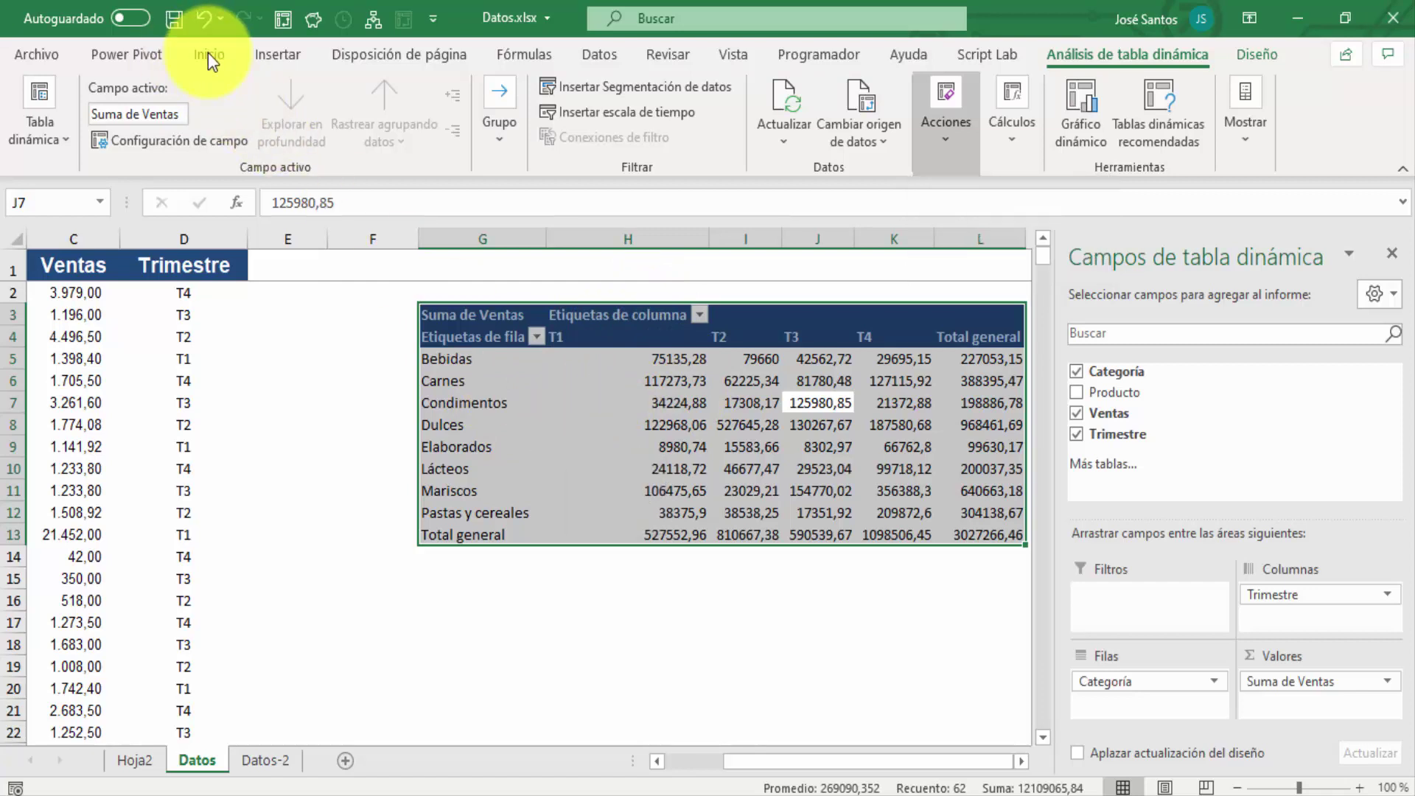
left_click(208, 52)
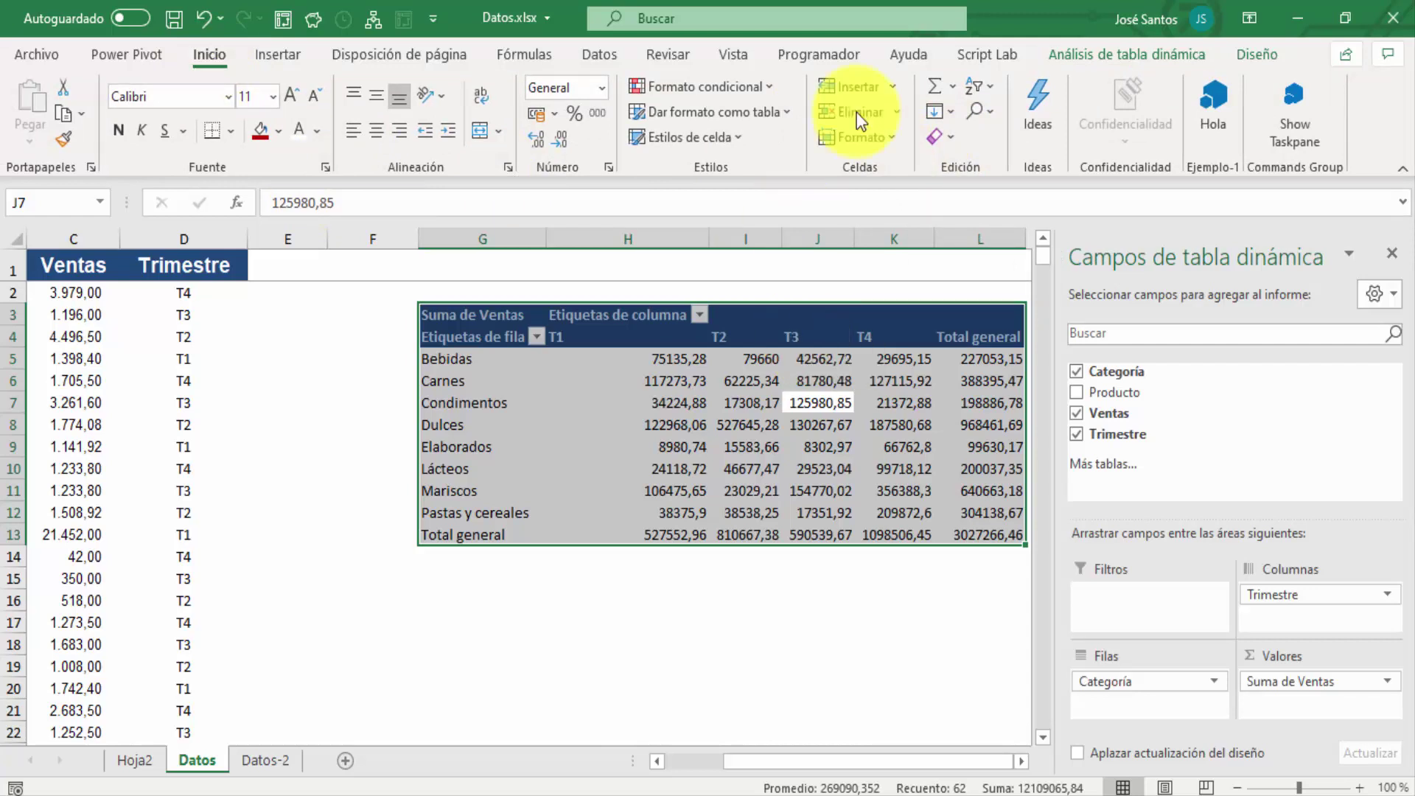
- Restrict the pivot table selection to its labels only
left_click(1117, 52)
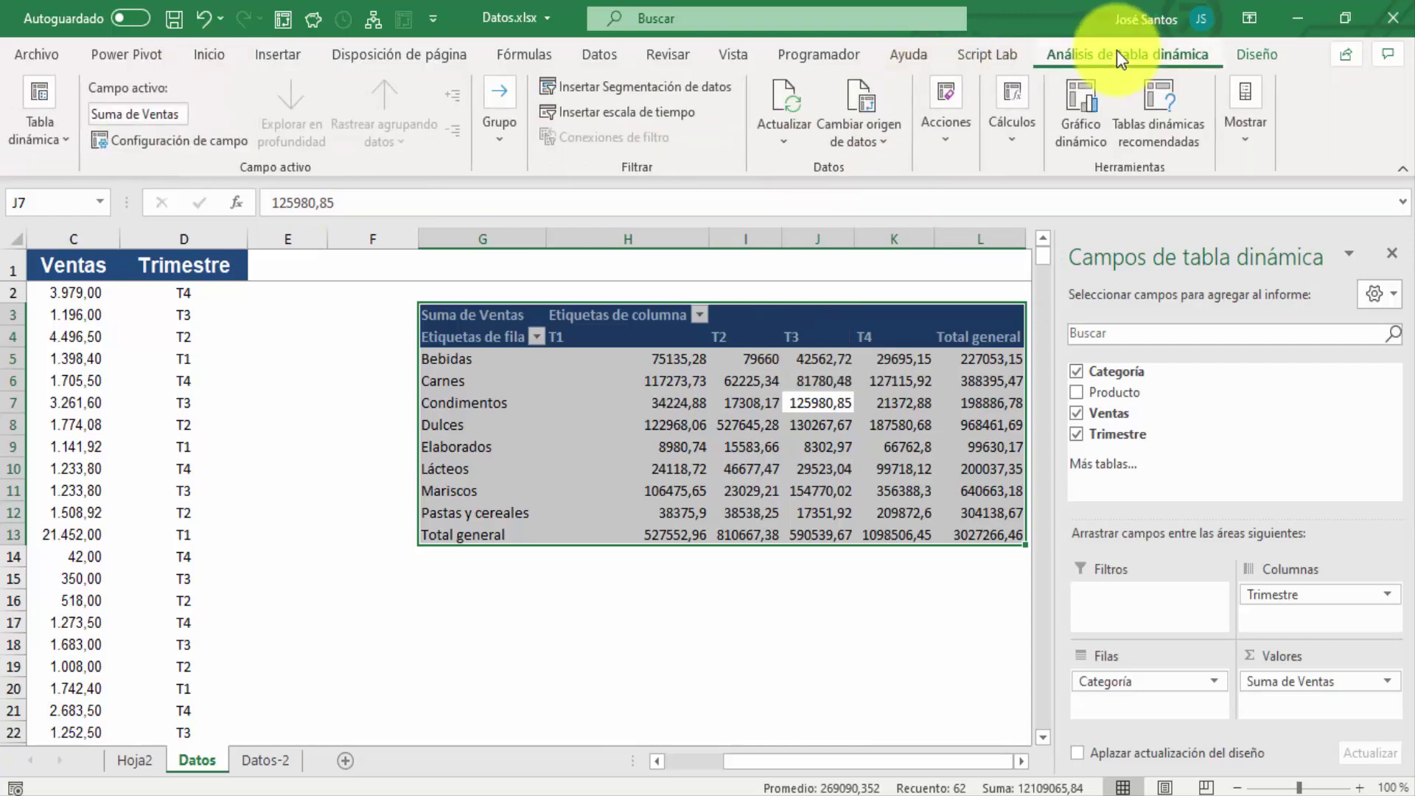
left_click(966, 148)
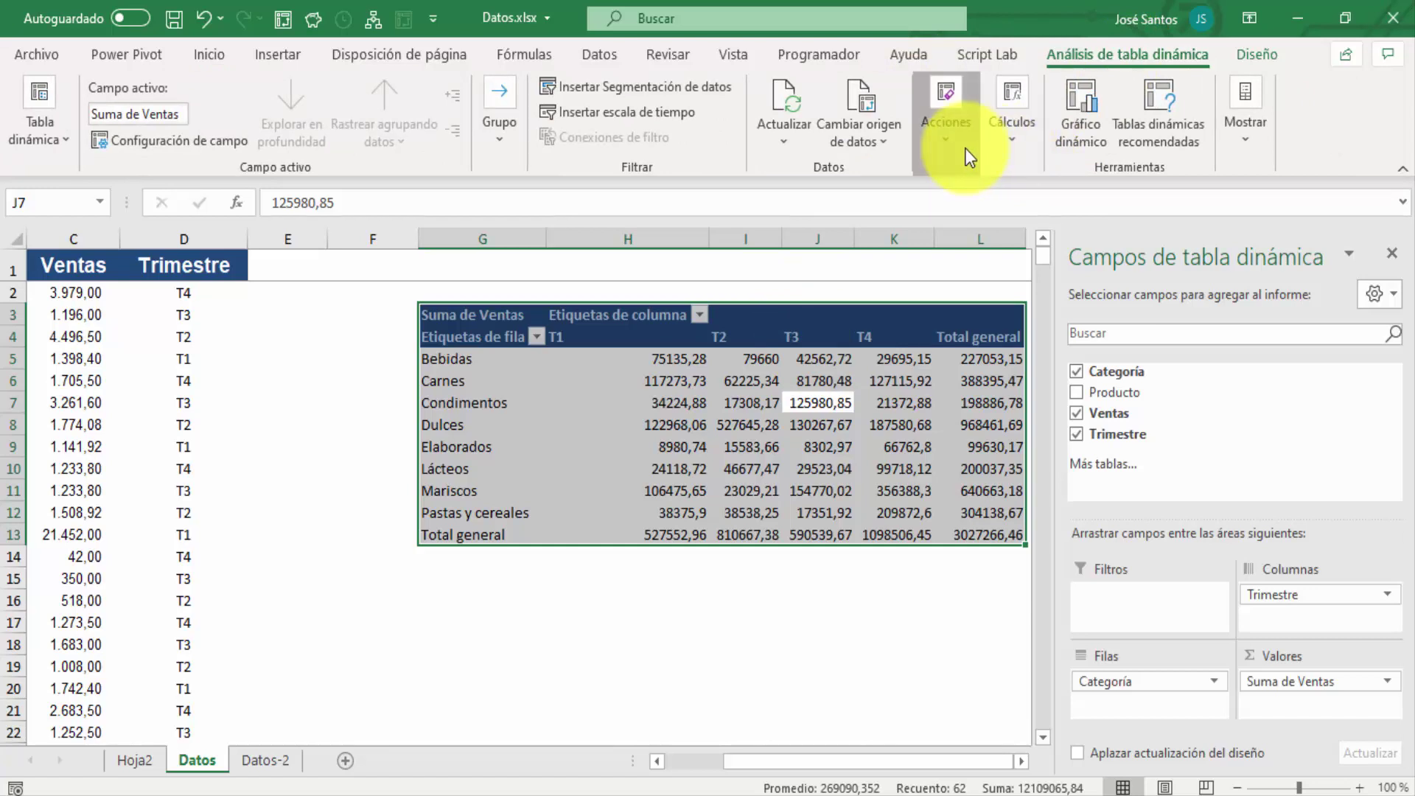
left_click(1002, 236)
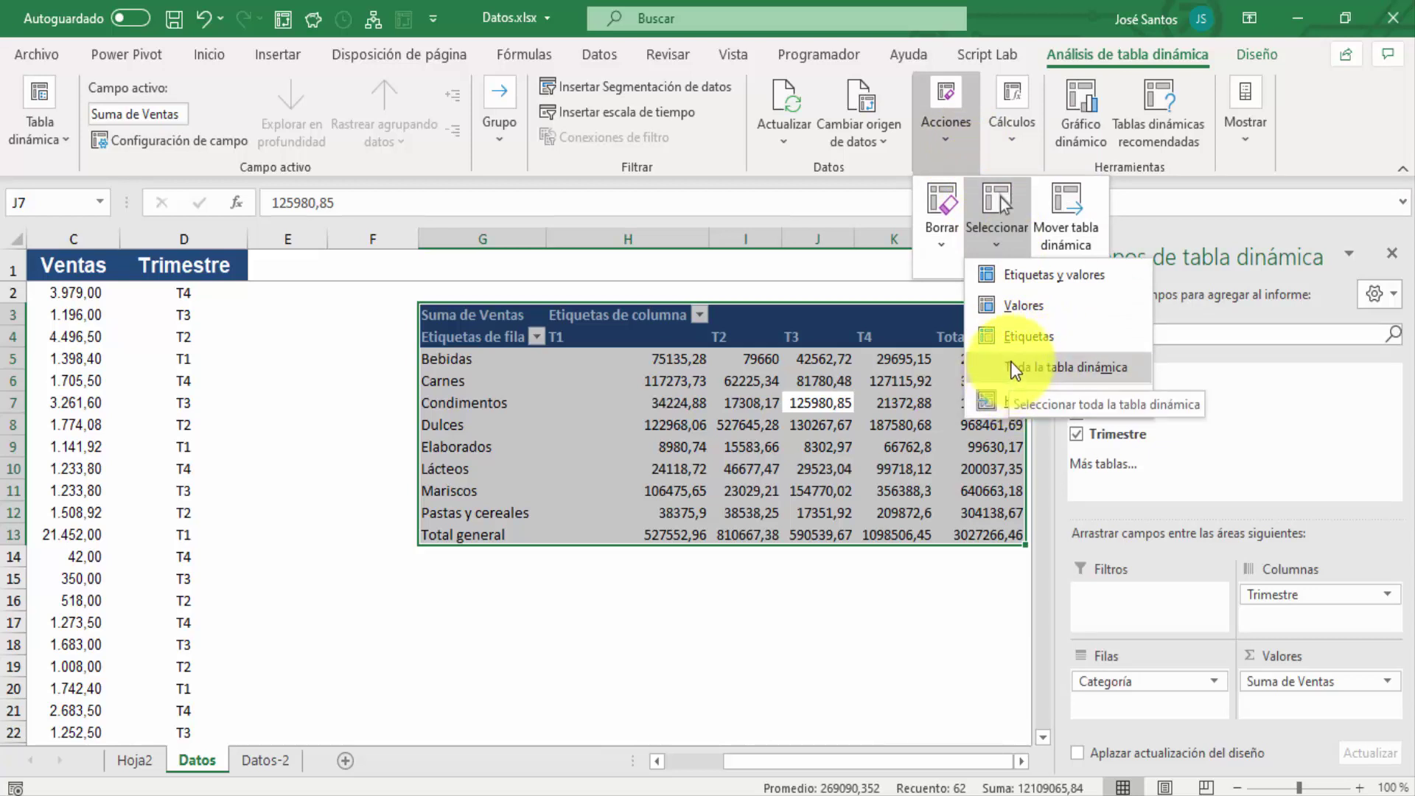
left_click(1026, 337)
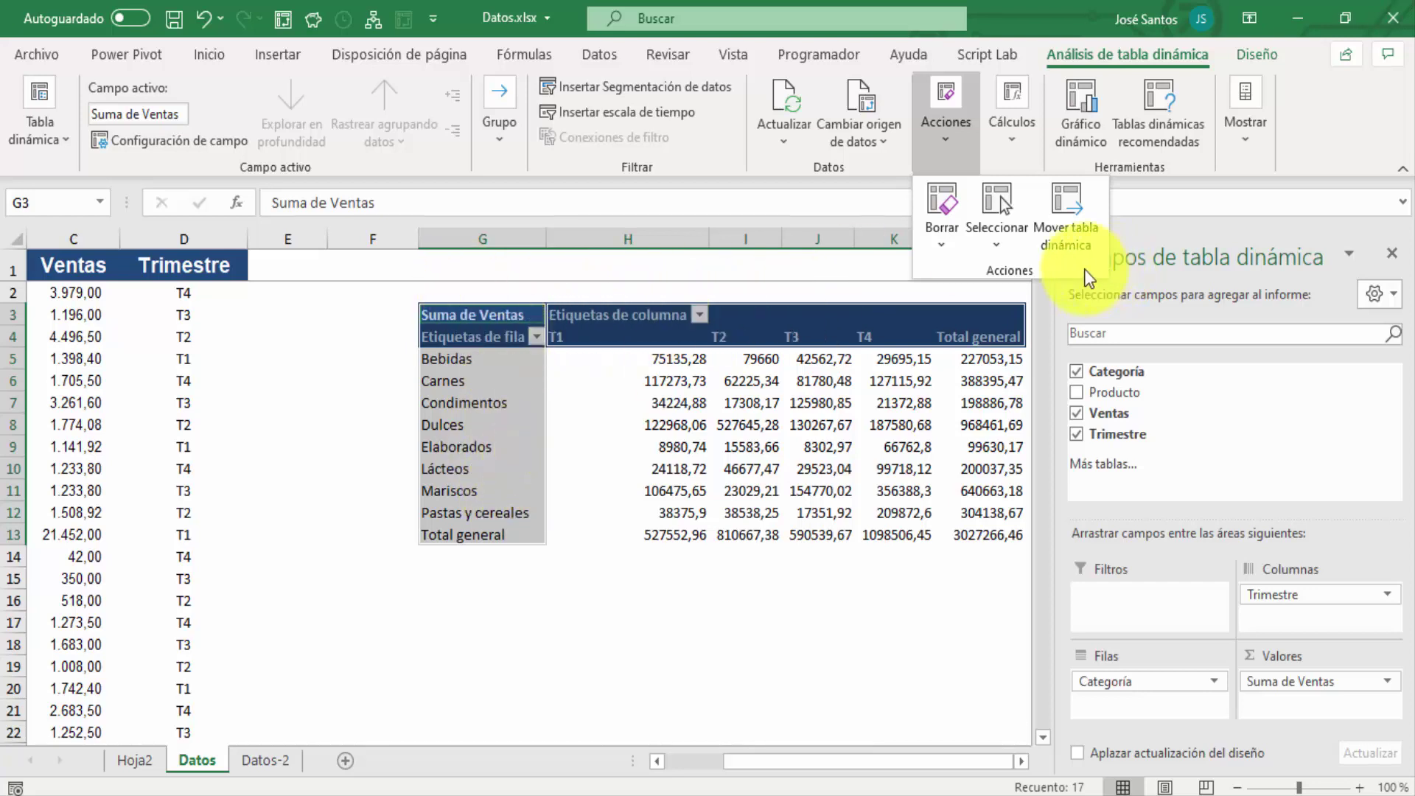
- Select only the pivot table's values and format them as Número with 2 decimals and a thousands separator
left_click(1002, 241)
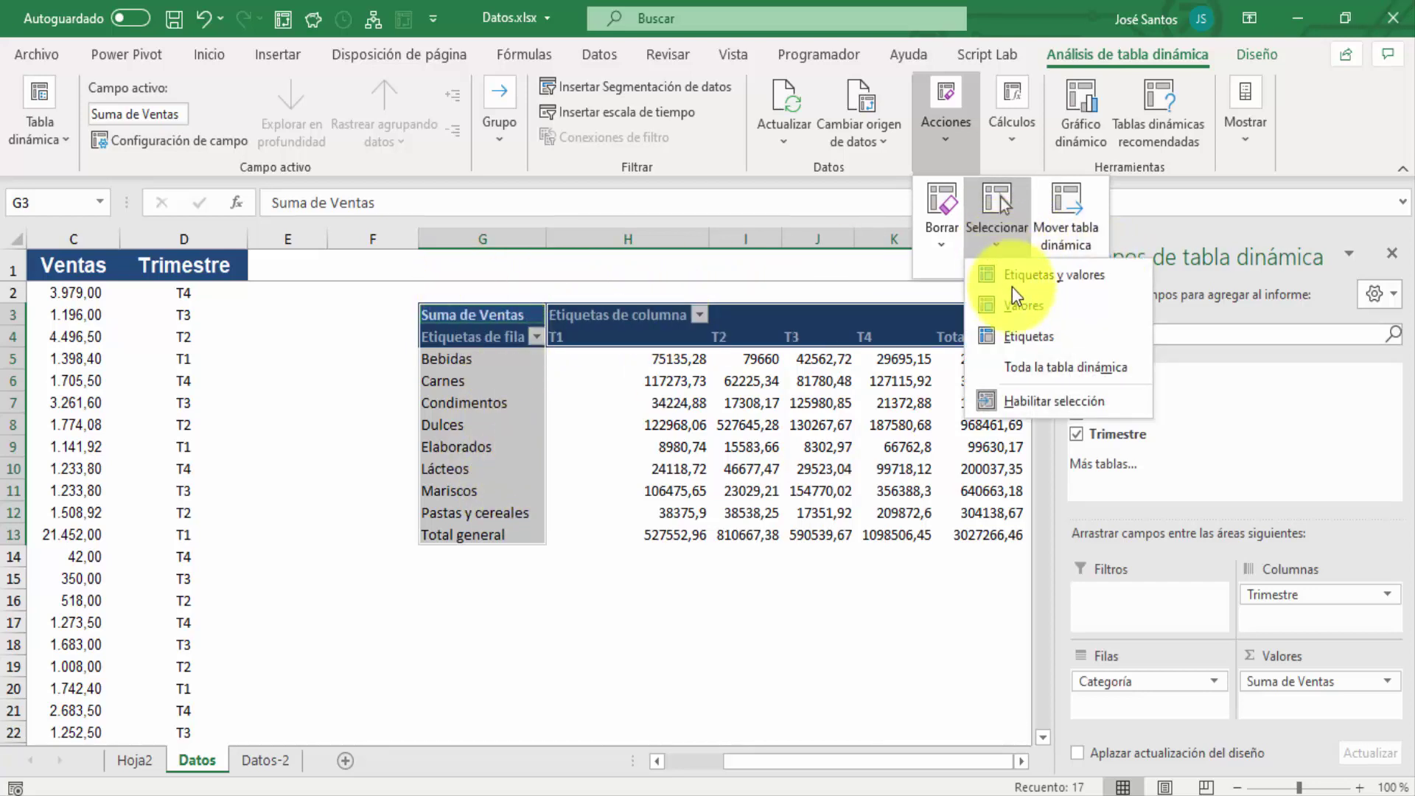
left_click(1023, 307)
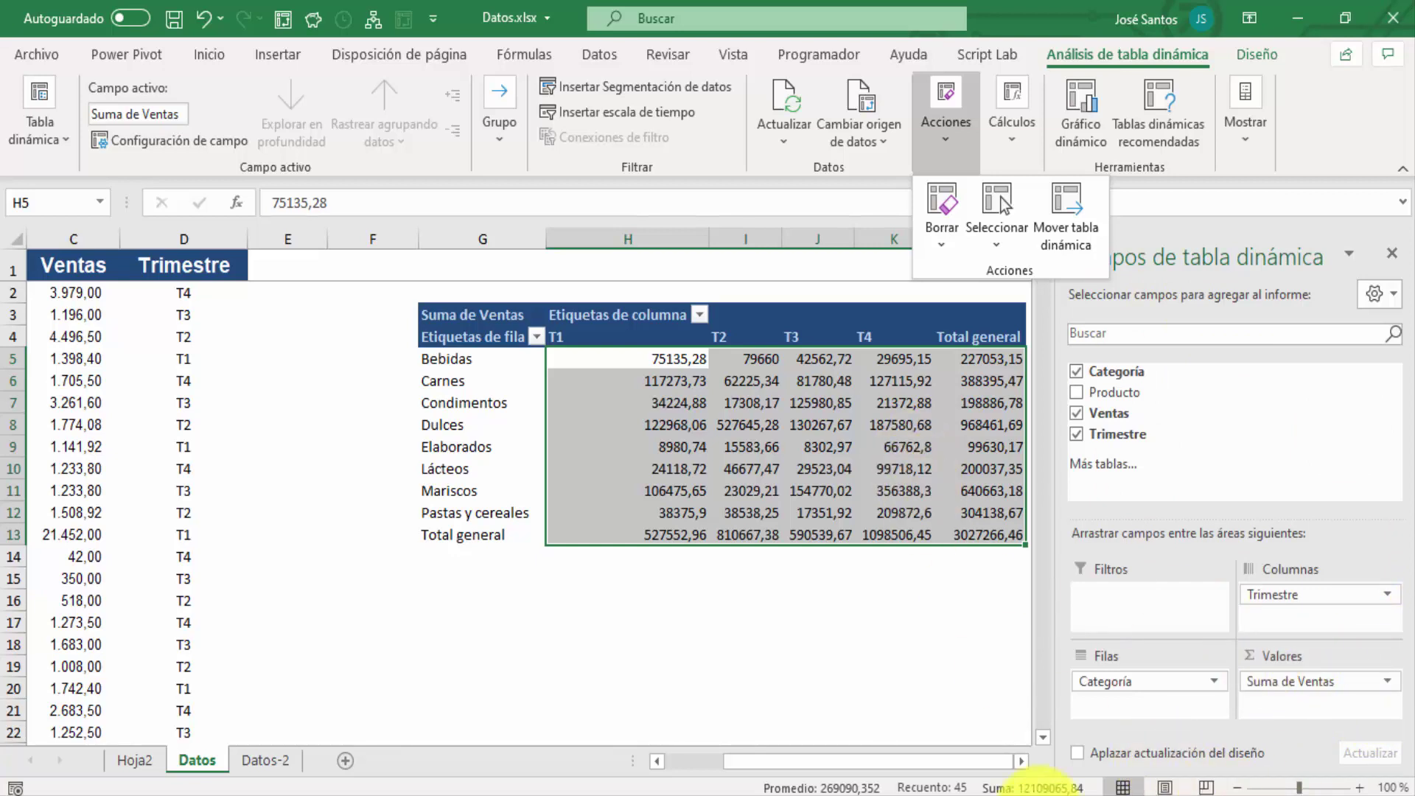
left_click(1026, 762)
left_click(1025, 762)
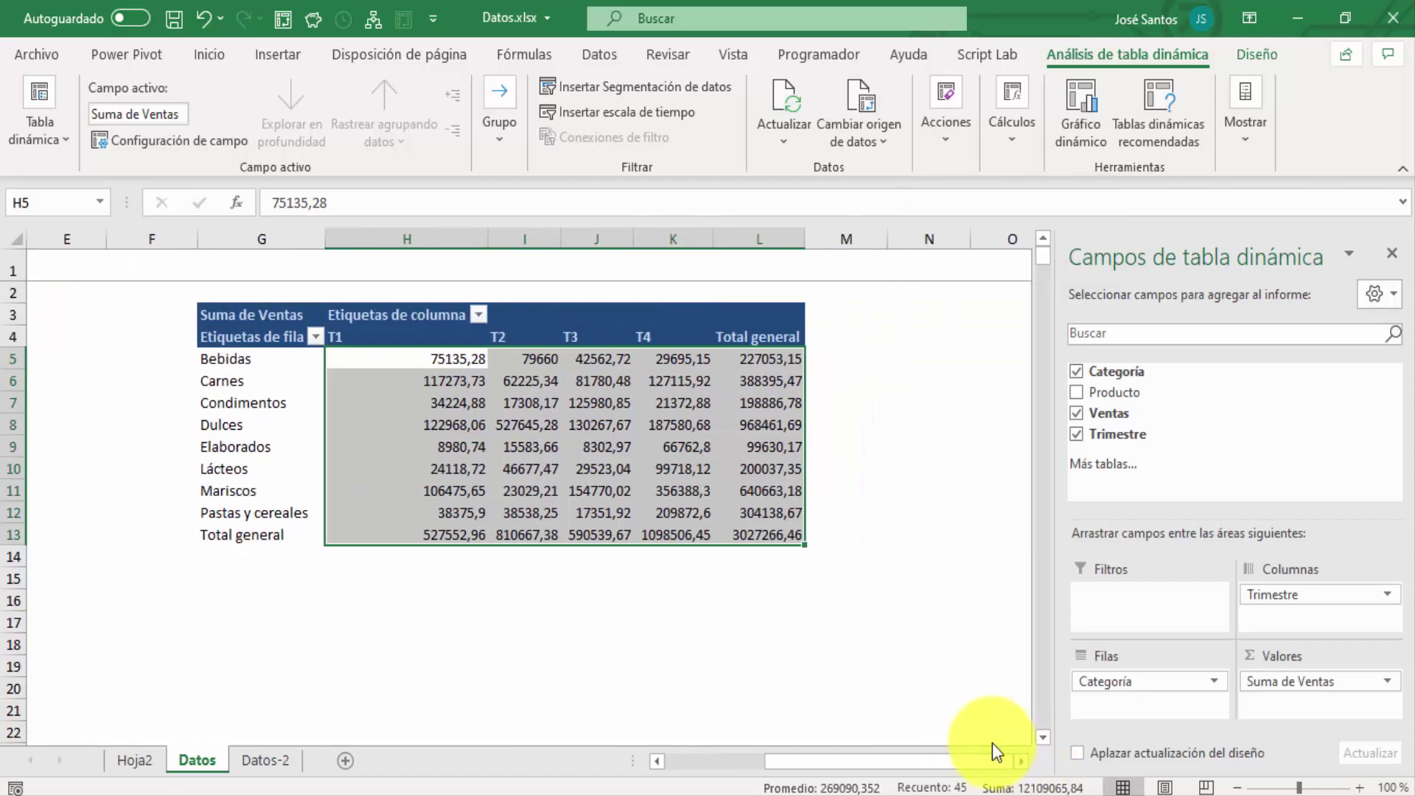
left_click(219, 54)
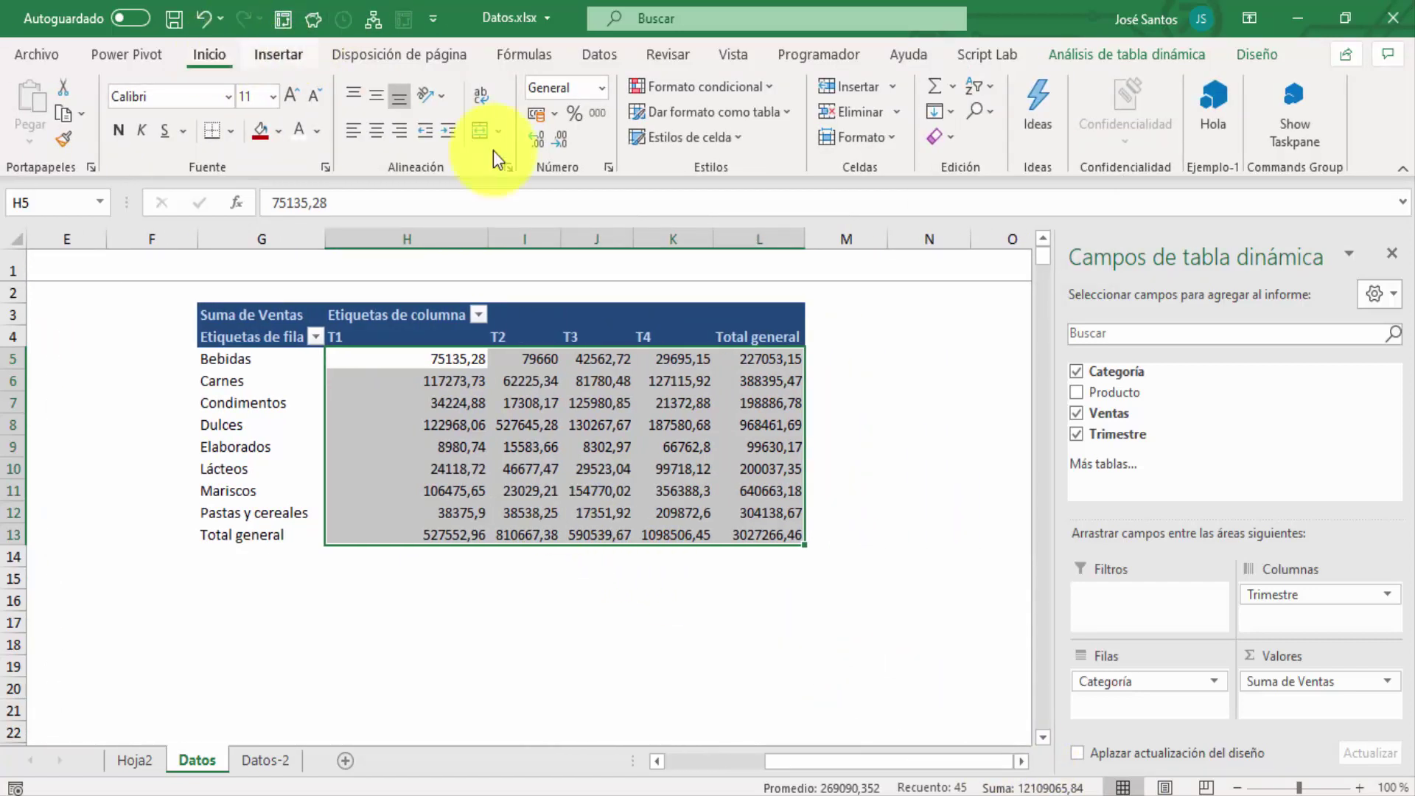
left_click(603, 90)
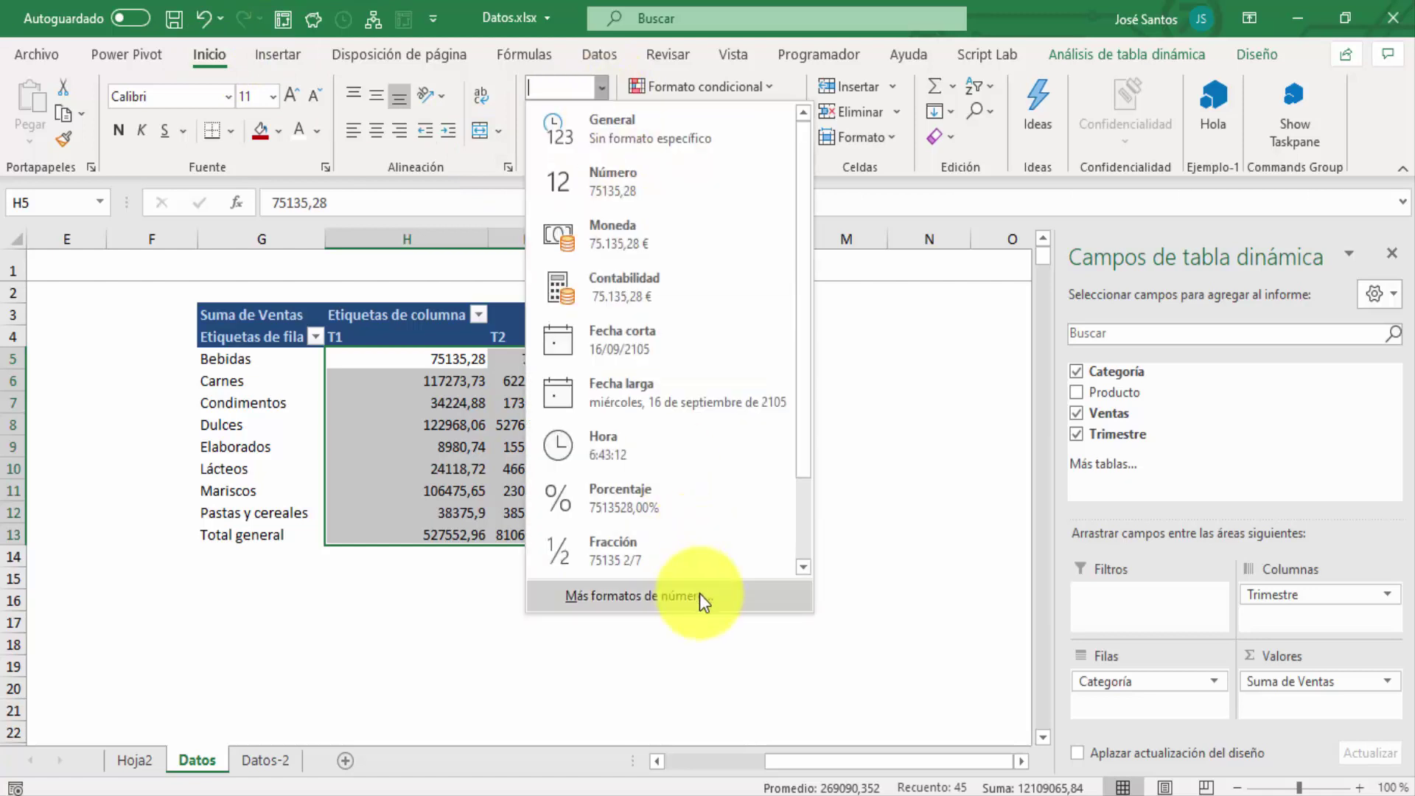
left_click(701, 595)
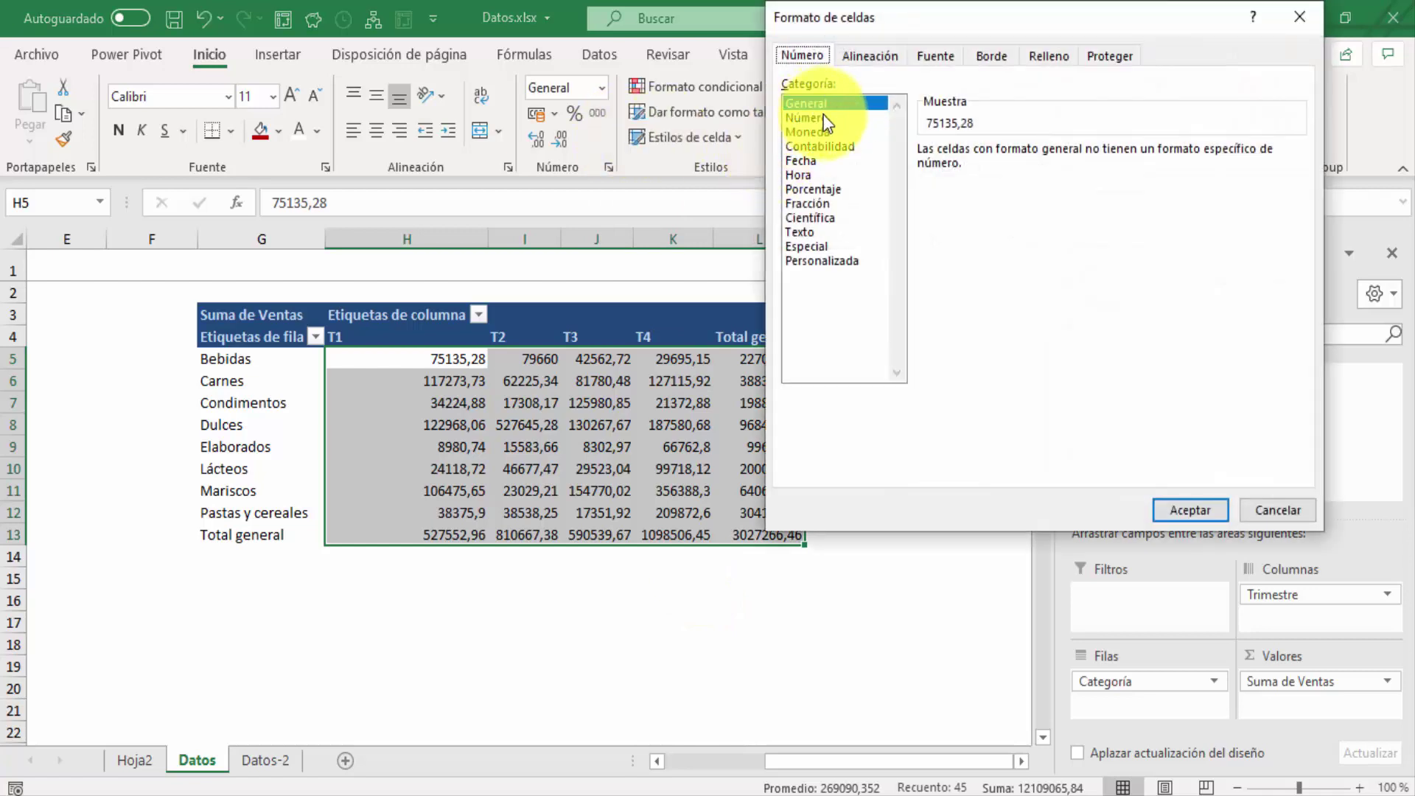
left_click(824, 117)
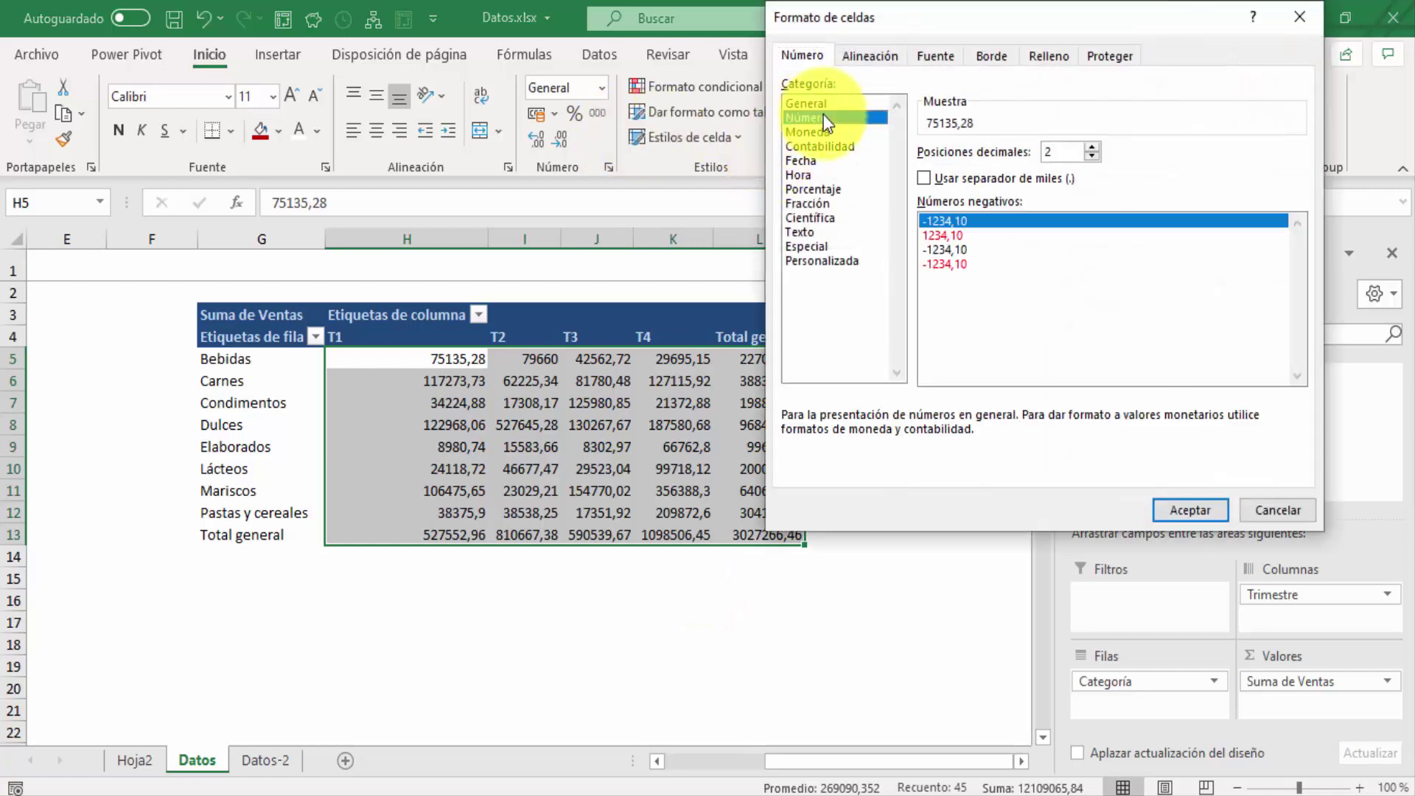
left_click(923, 178)
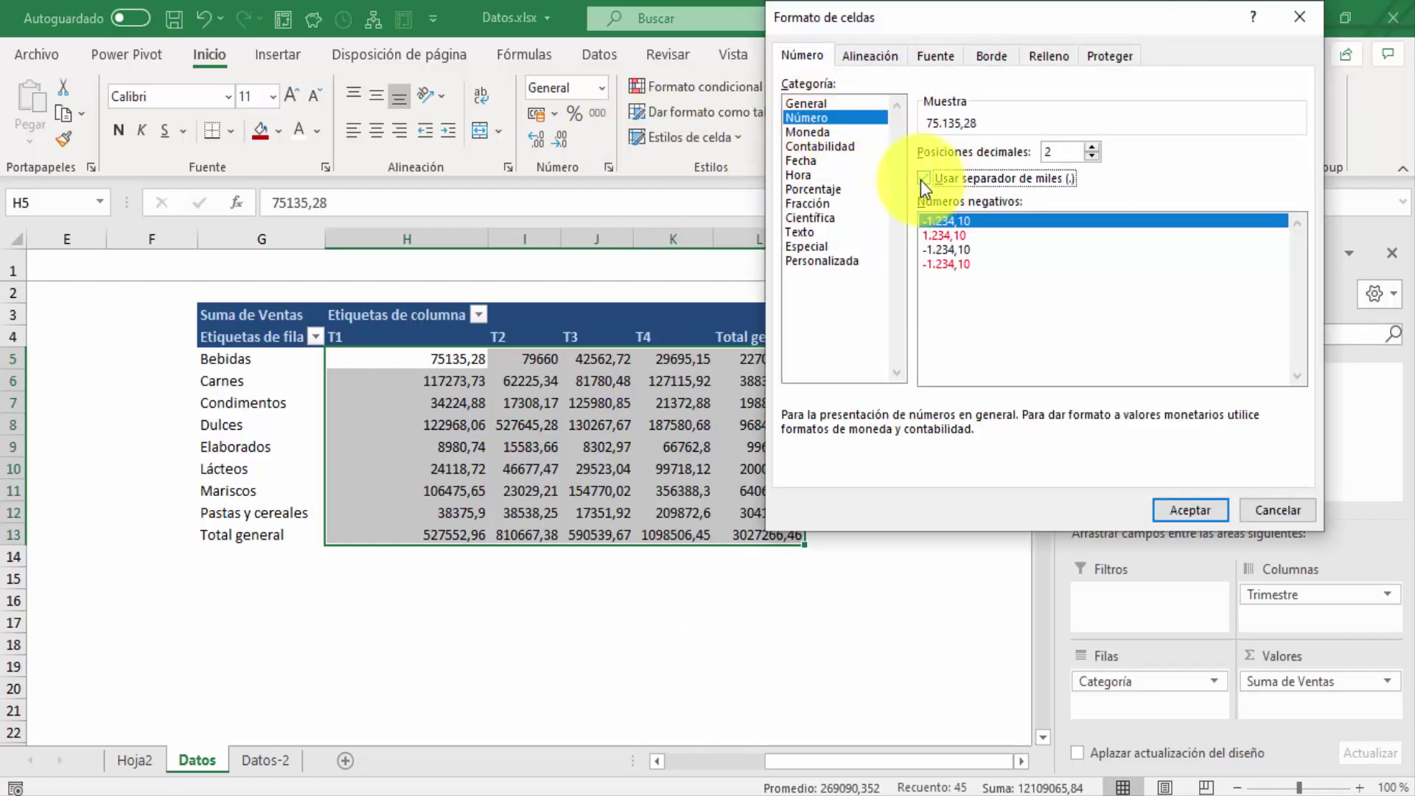
left_click(1185, 514)
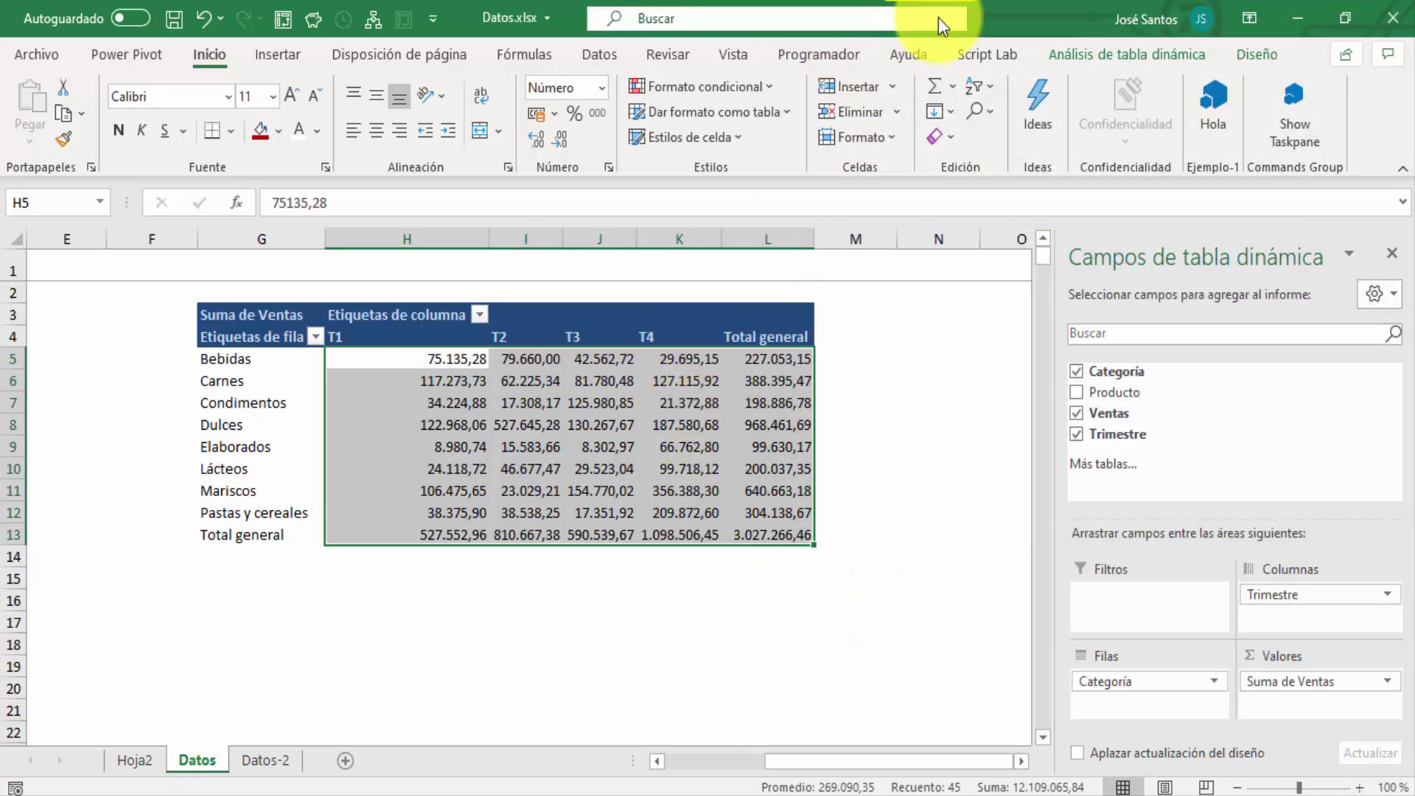
- Extend the selection to both the labels and the values of the pivot table
left_click(1087, 62)
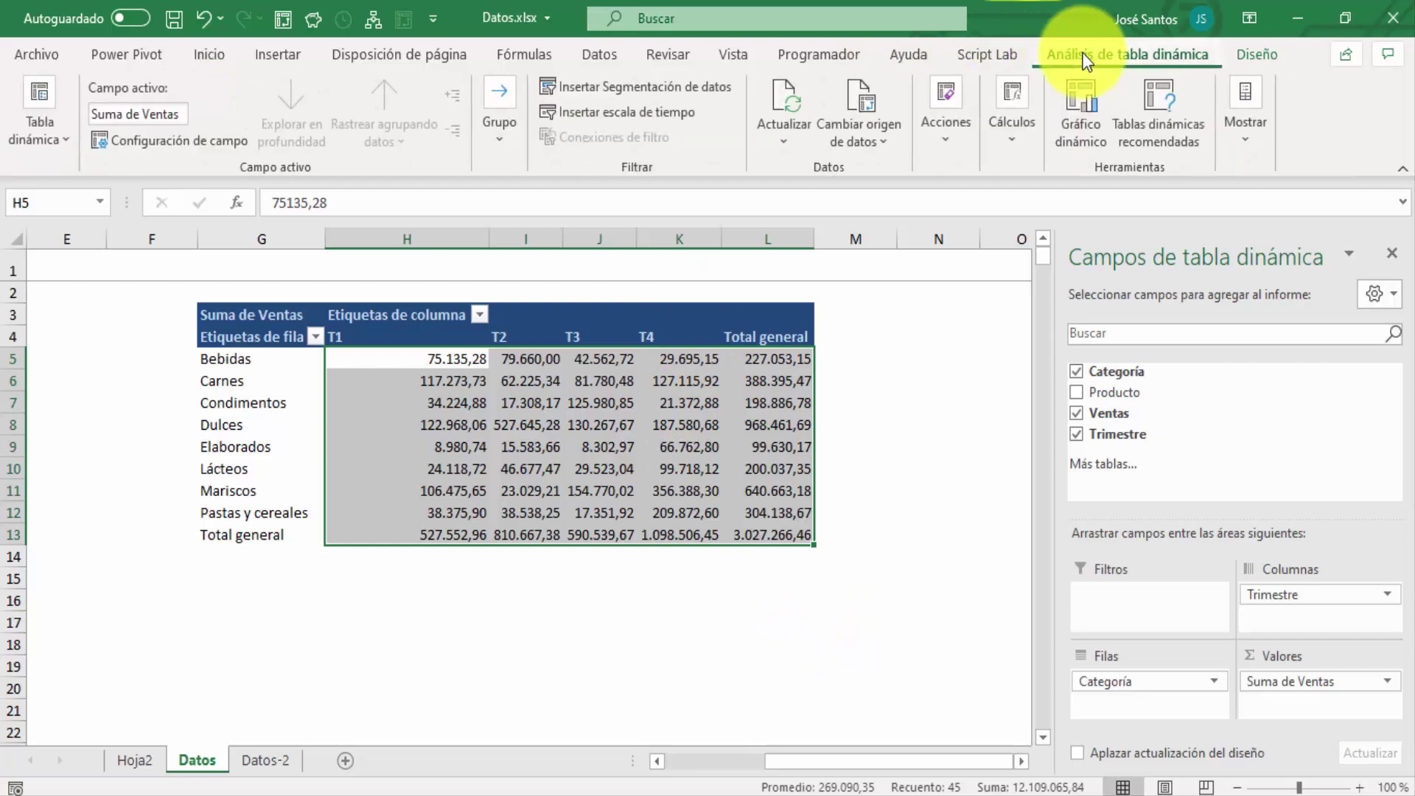
left_click(941, 150)
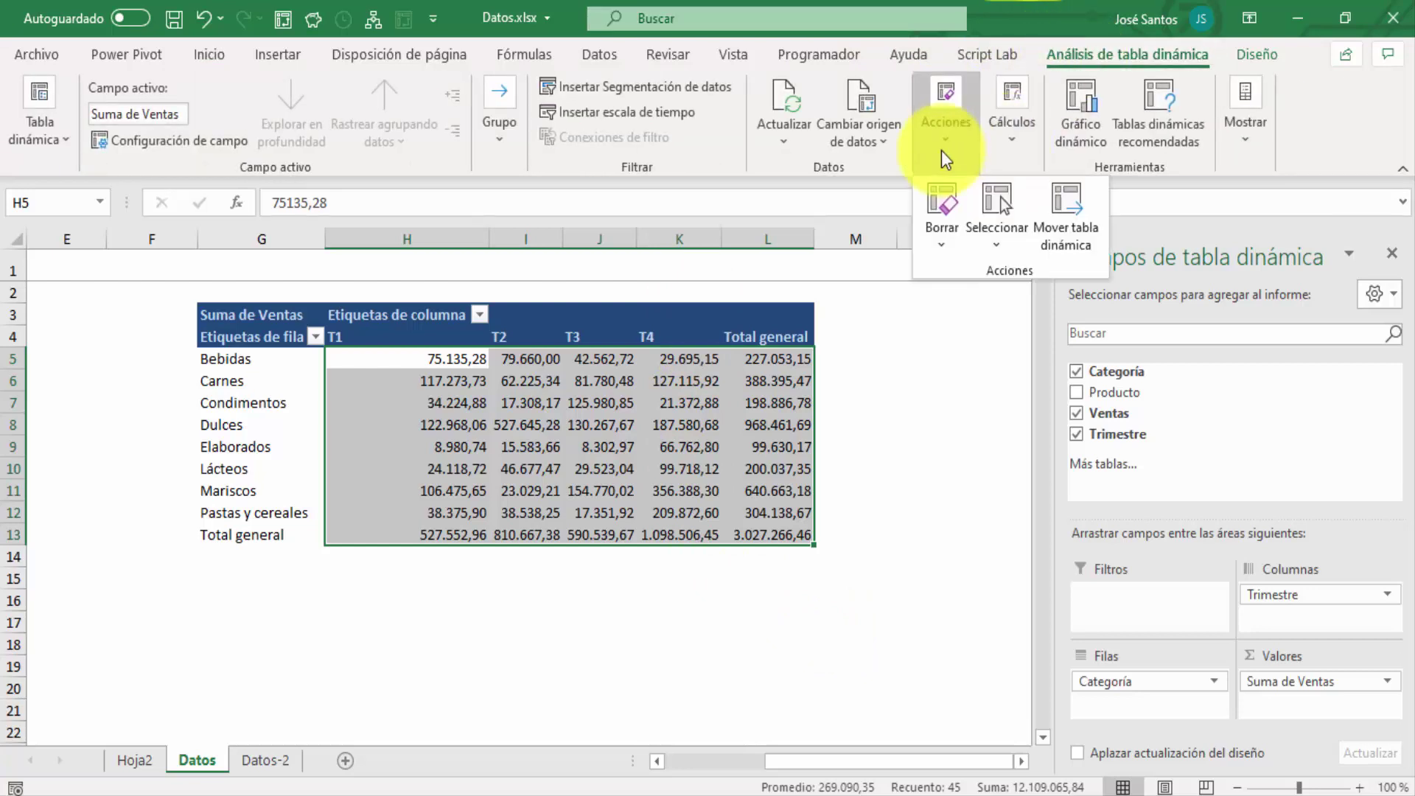
left_click(1006, 253)
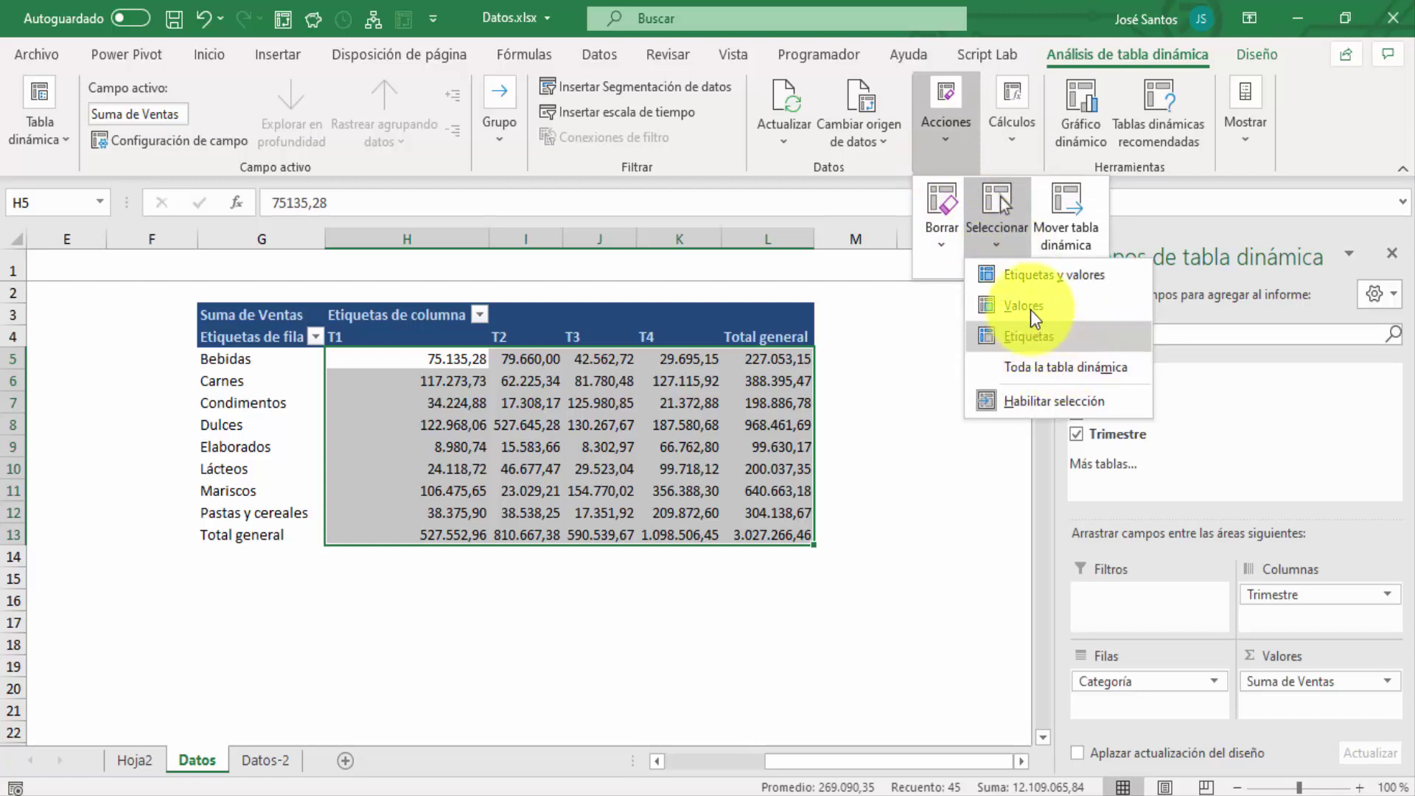
left_click(1032, 272)
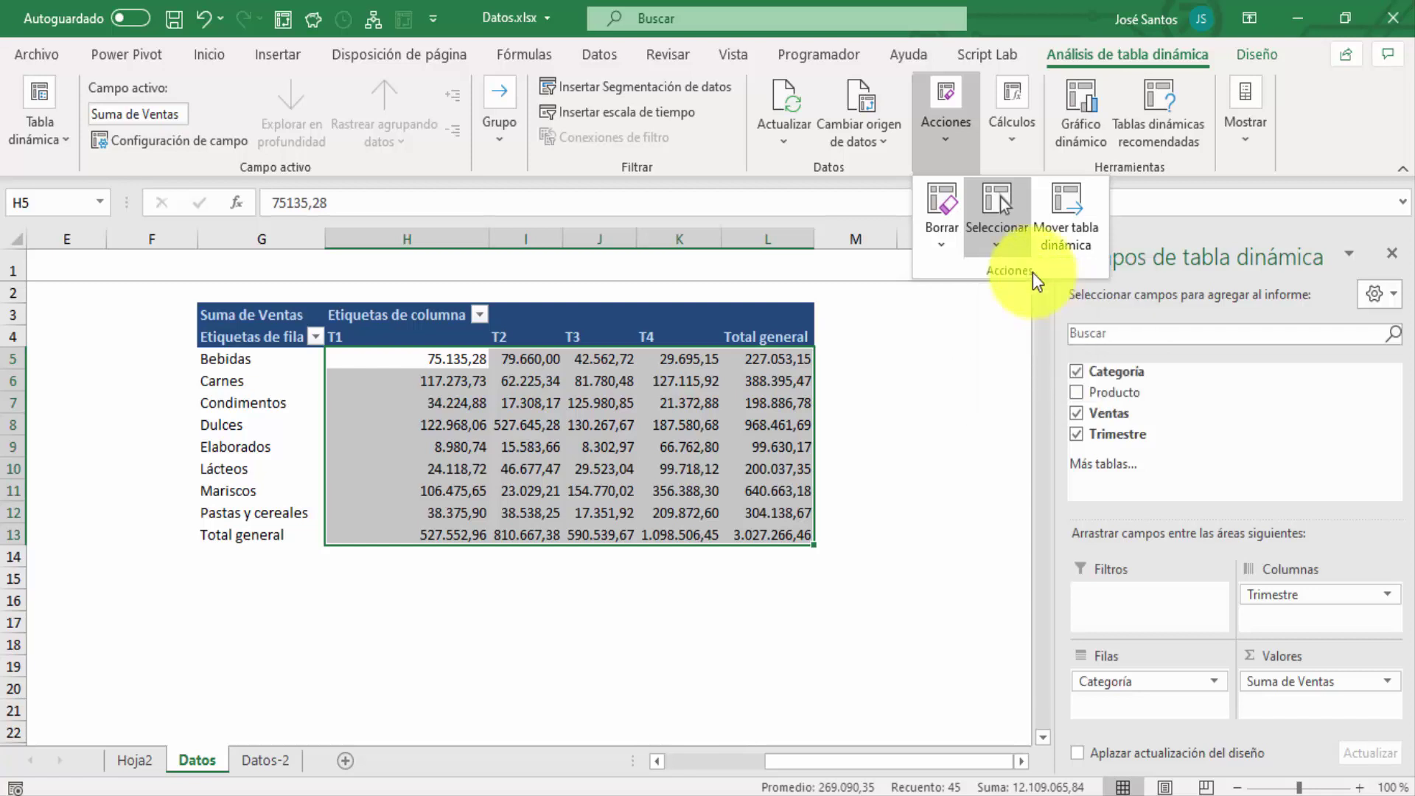
- Move the Trimestre field from the pivot table's columns to the report filter
left_click(1120, 433)
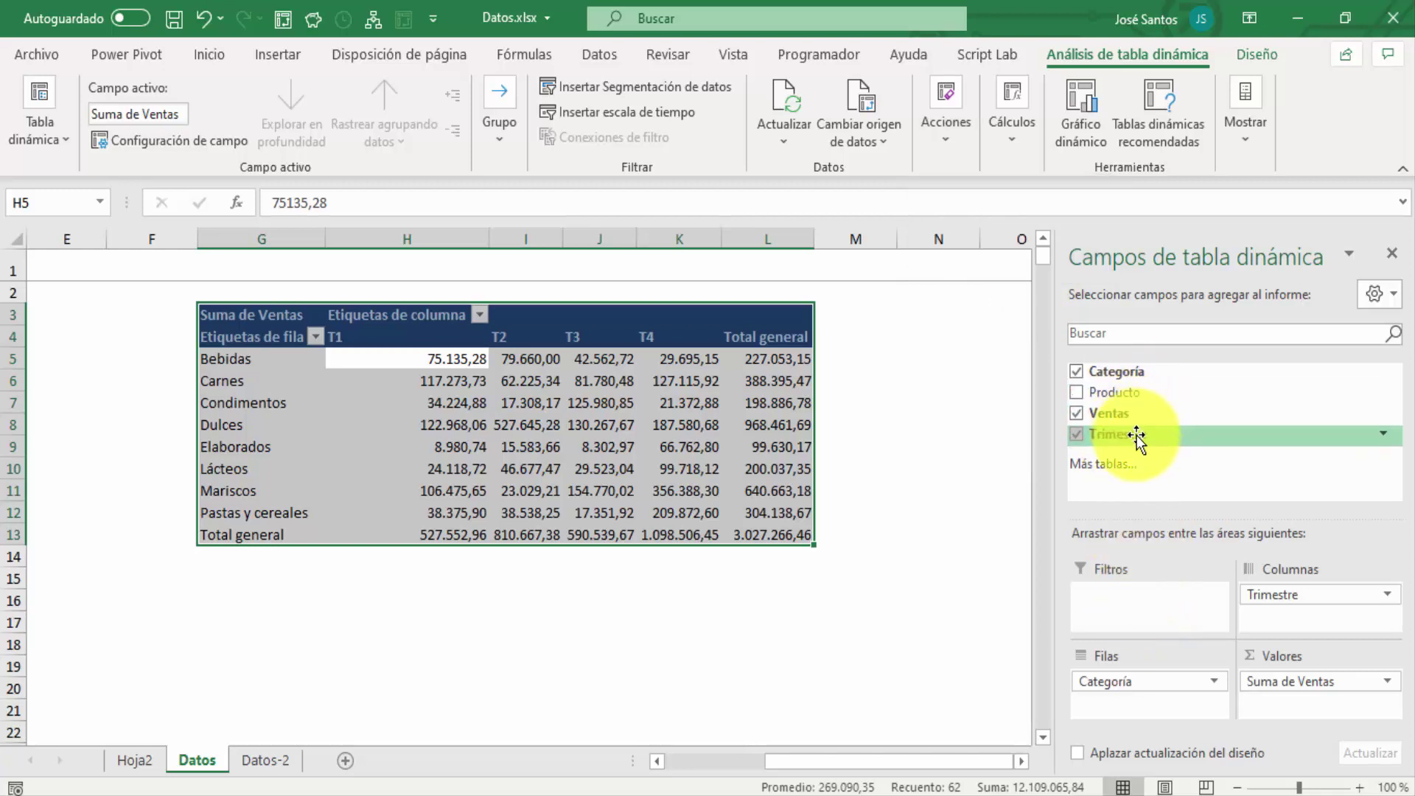
left_click_drag(1136, 435, 1143, 600)
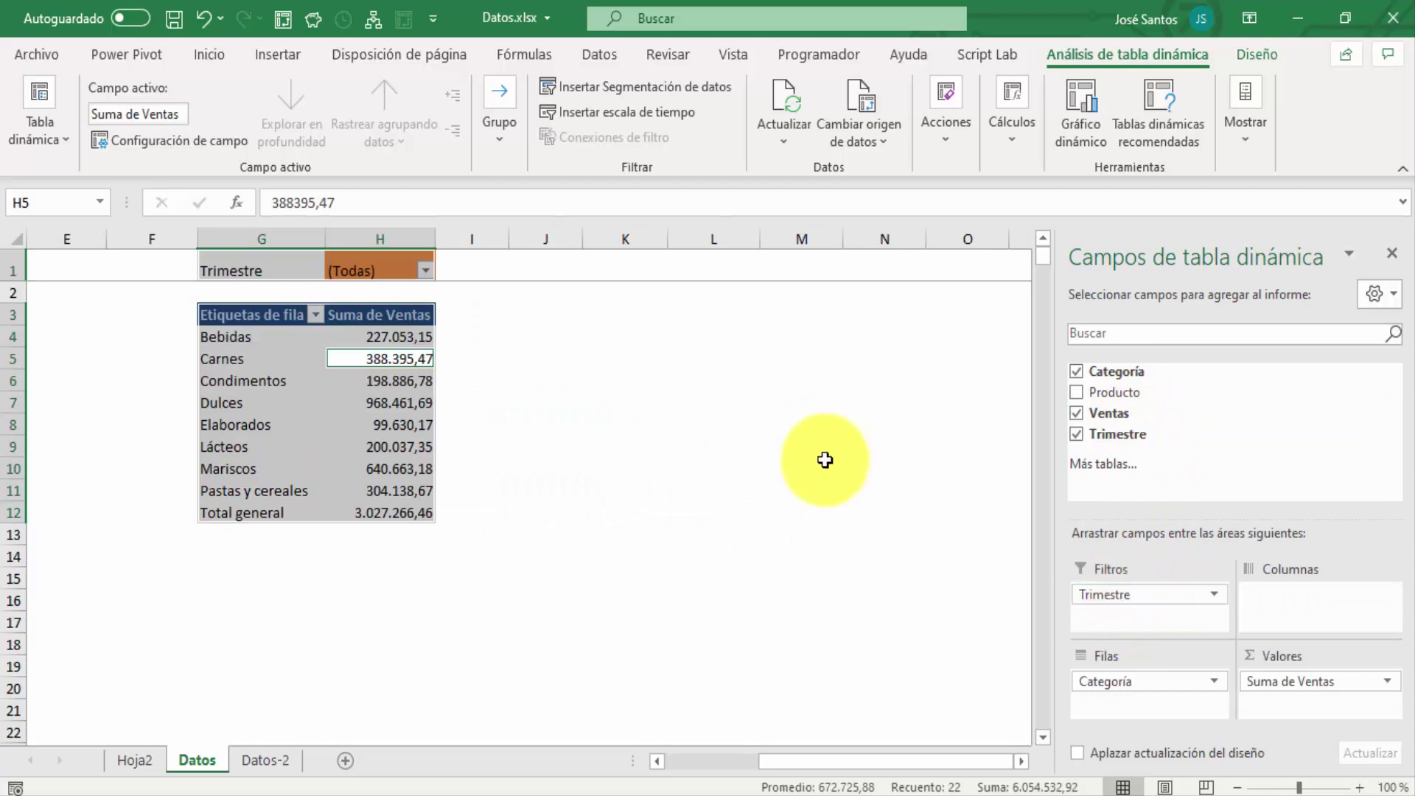
left_click(780, 466)
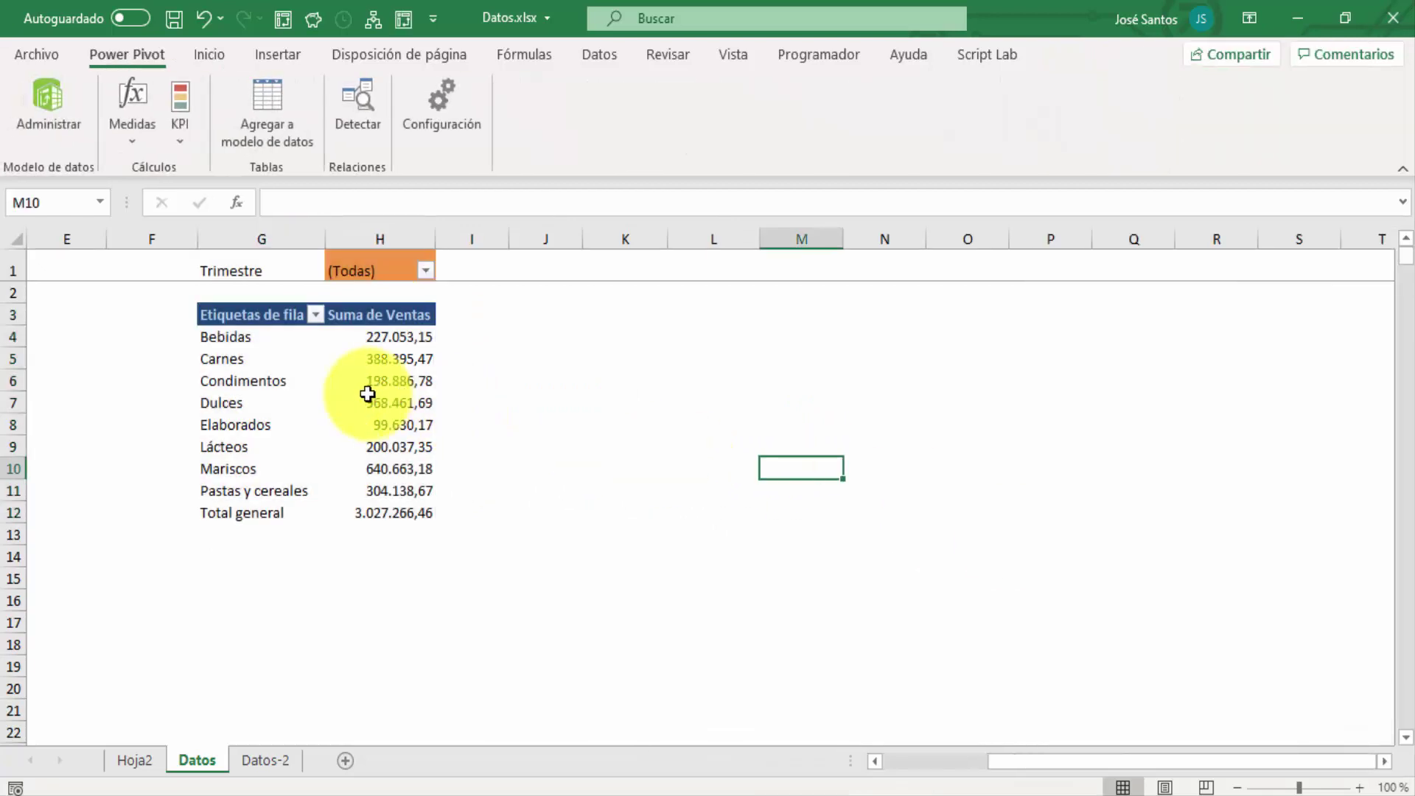
- Select the entire pivot table, including its Trimestre report filter, with the analysis selection command
left_click(401, 426)
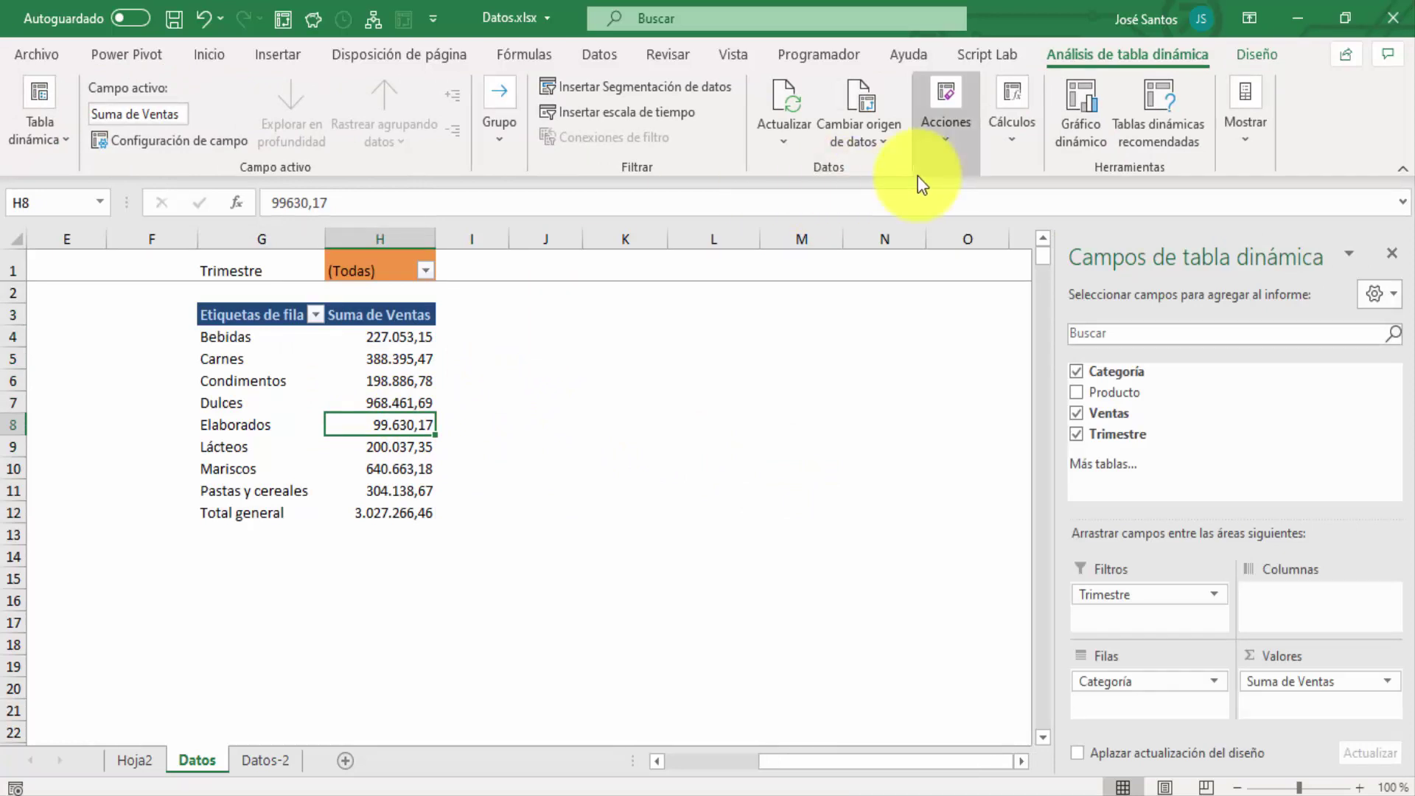
left_click(972, 140)
left_click(953, 148)
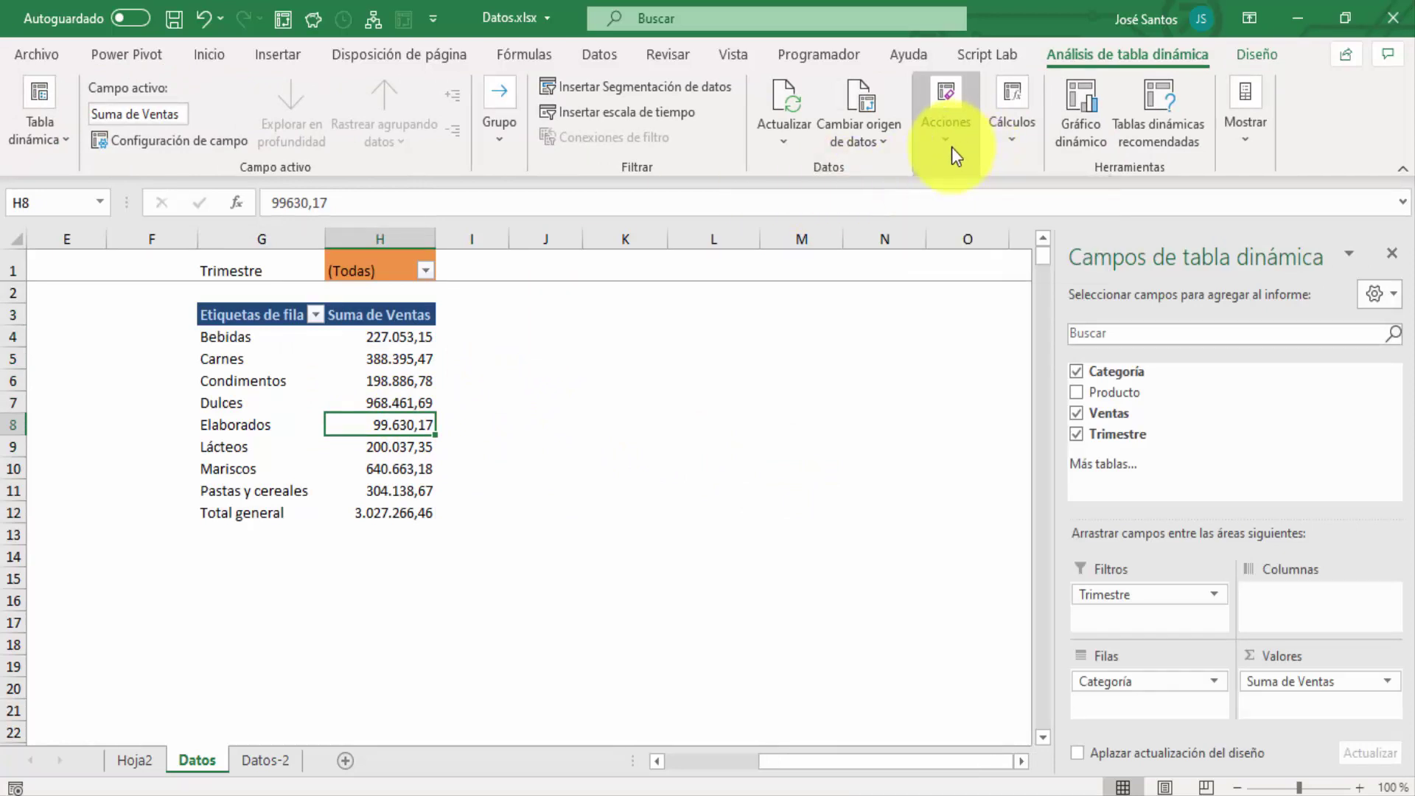
left_click(952, 147)
left_click(1007, 239)
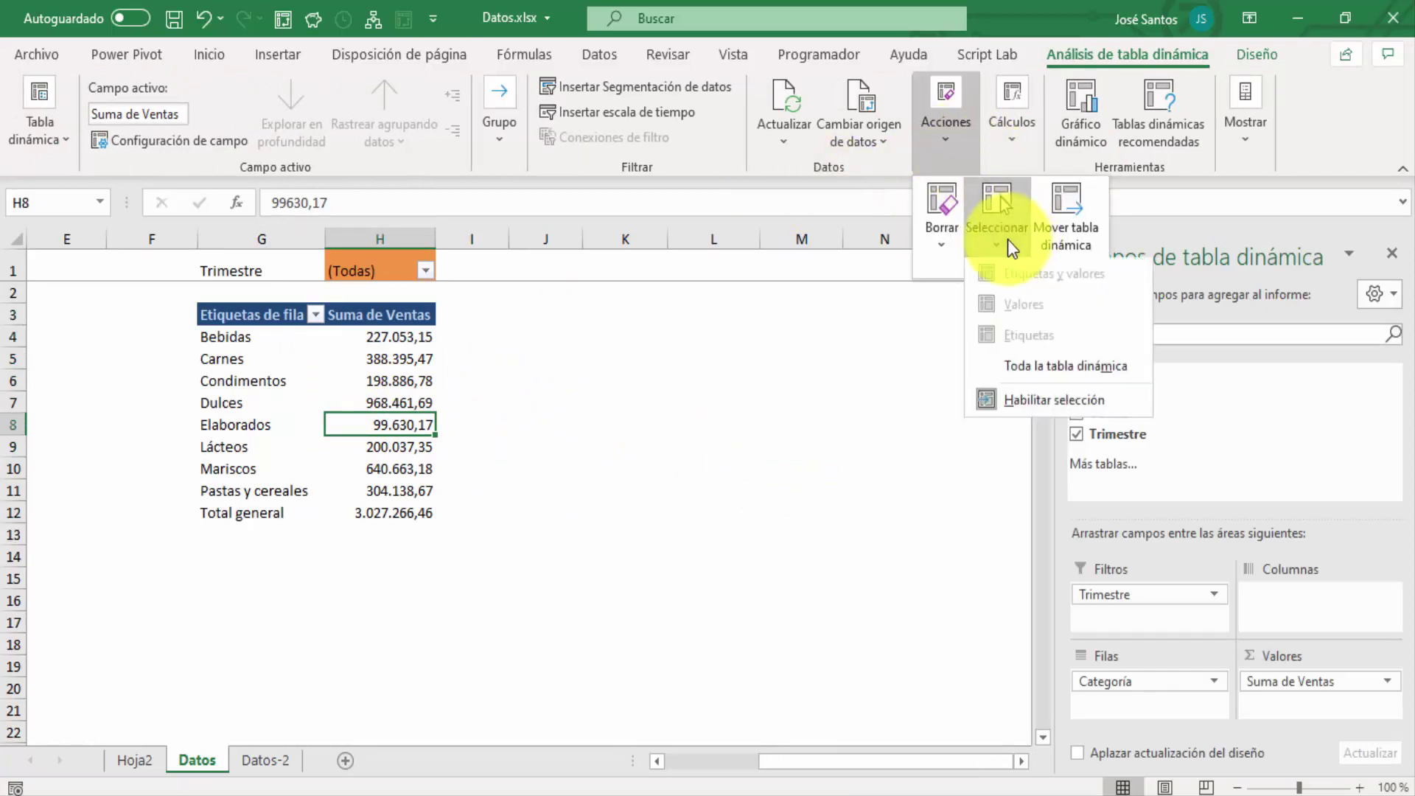
left_click(1061, 366)
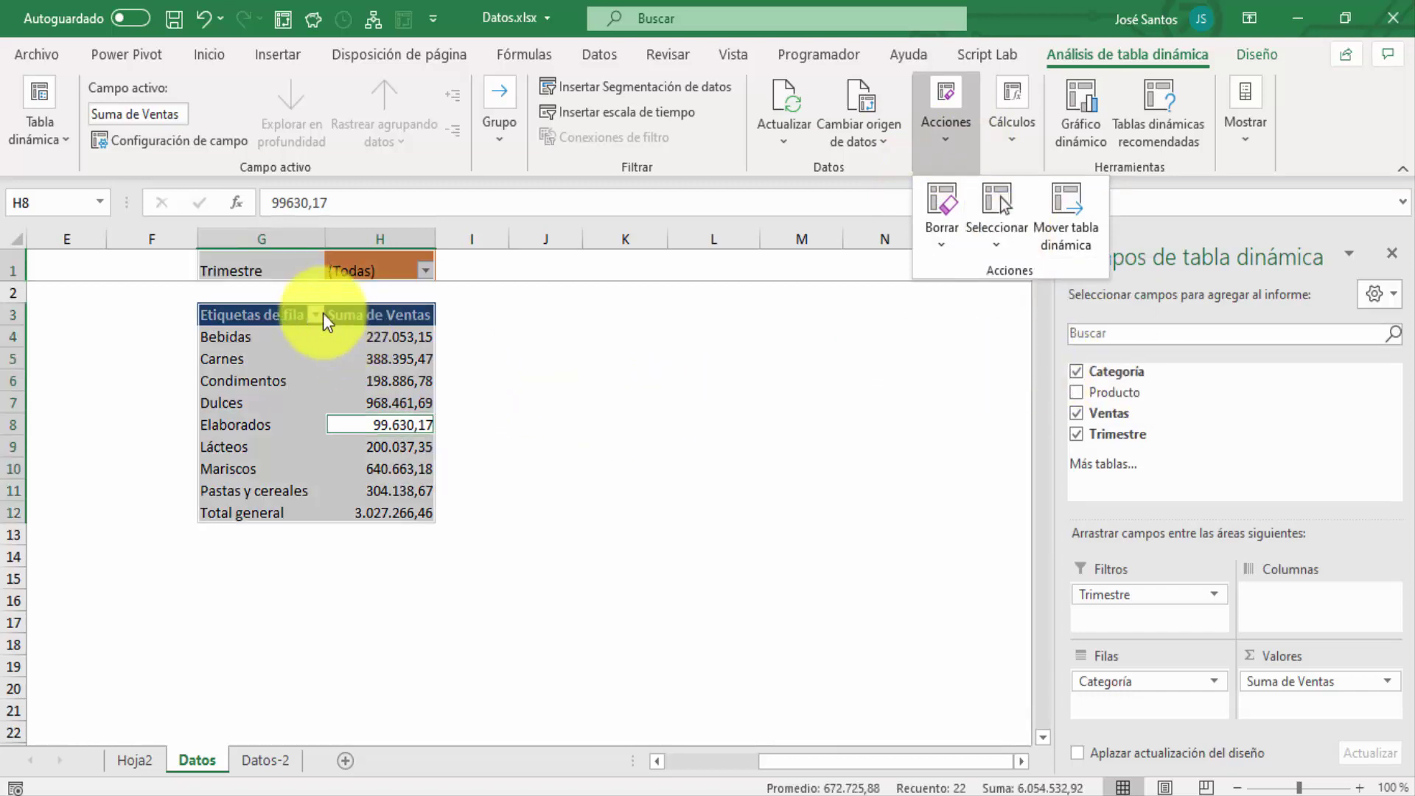
- Apply the labels and values selection to the pivot table and fill the selected cells with red
left_click(1004, 235)
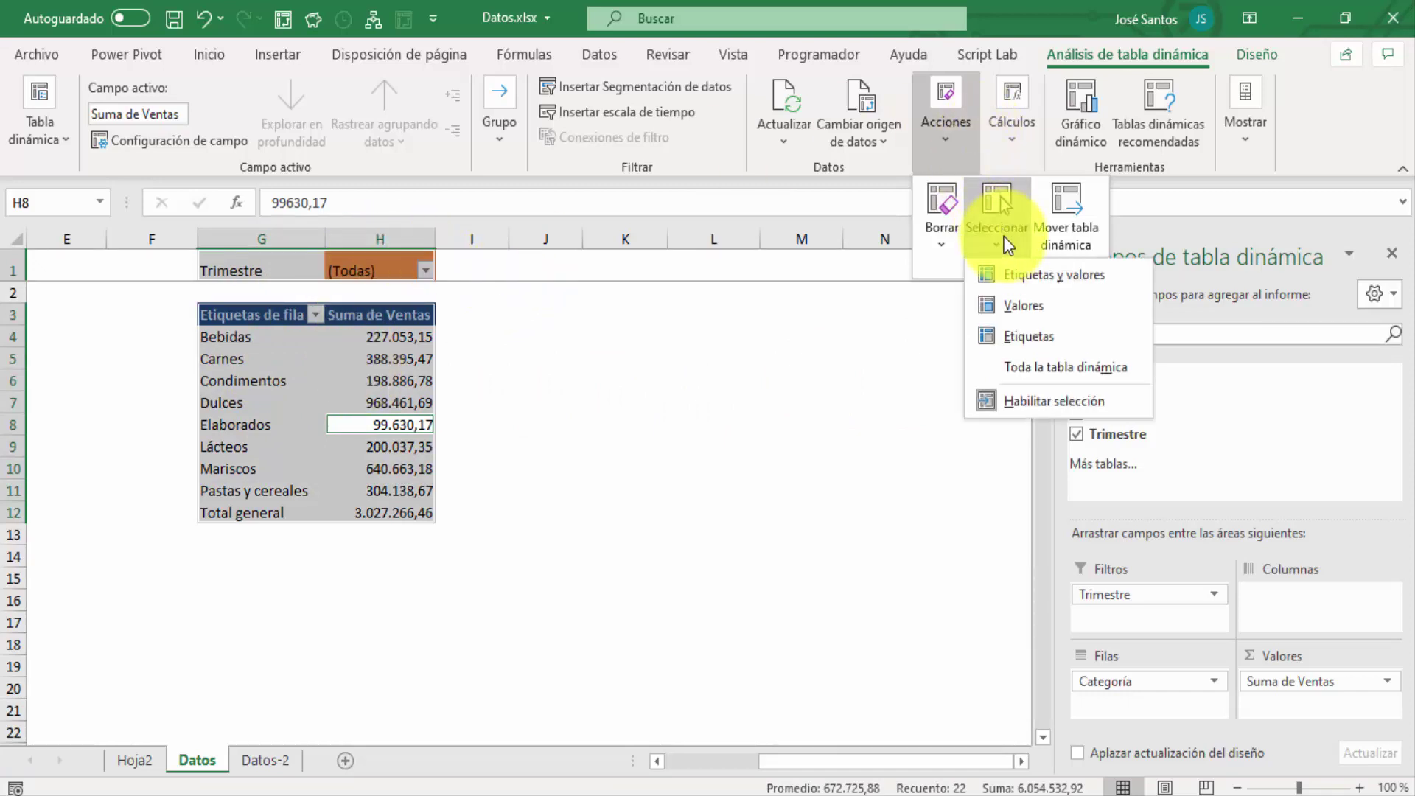
left_click(1052, 273)
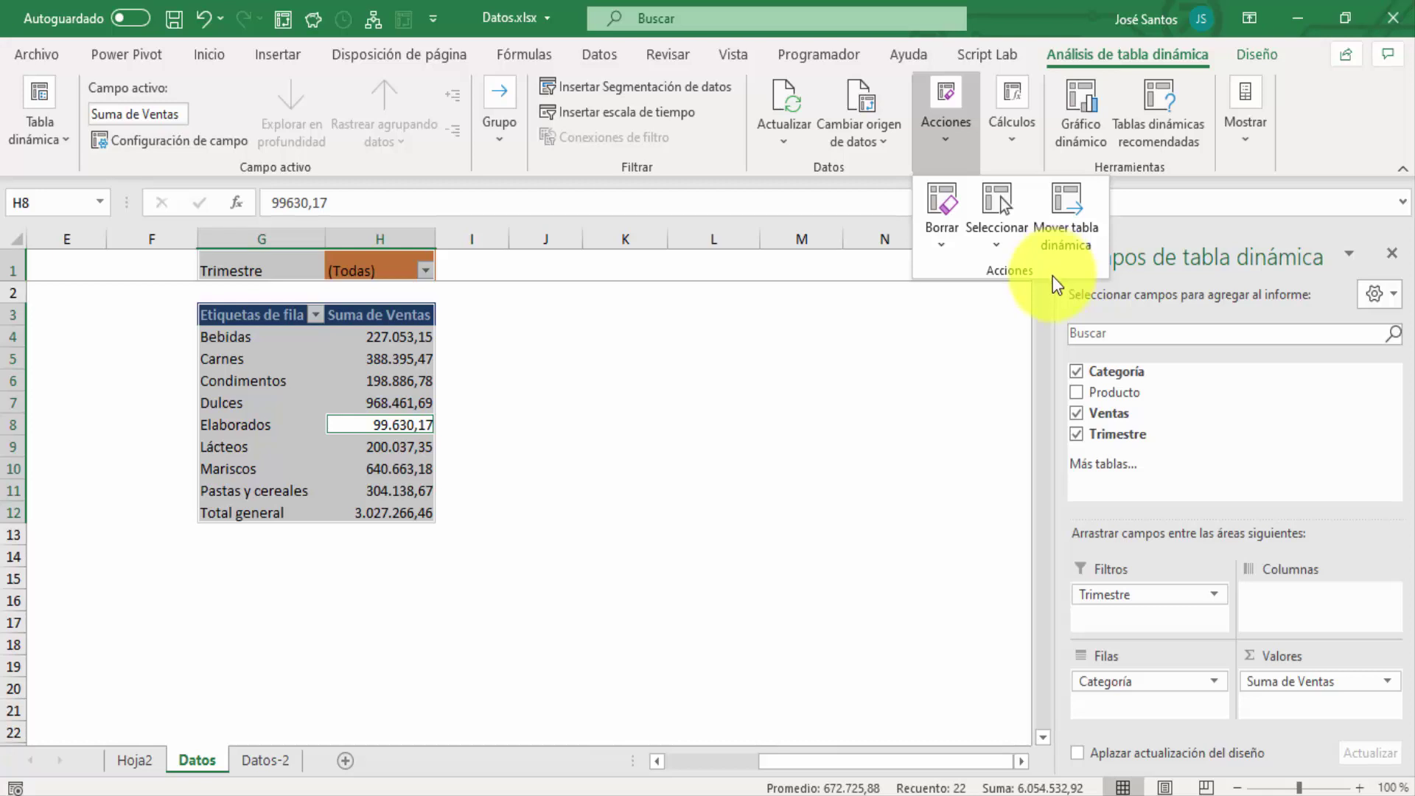
left_click(1019, 247)
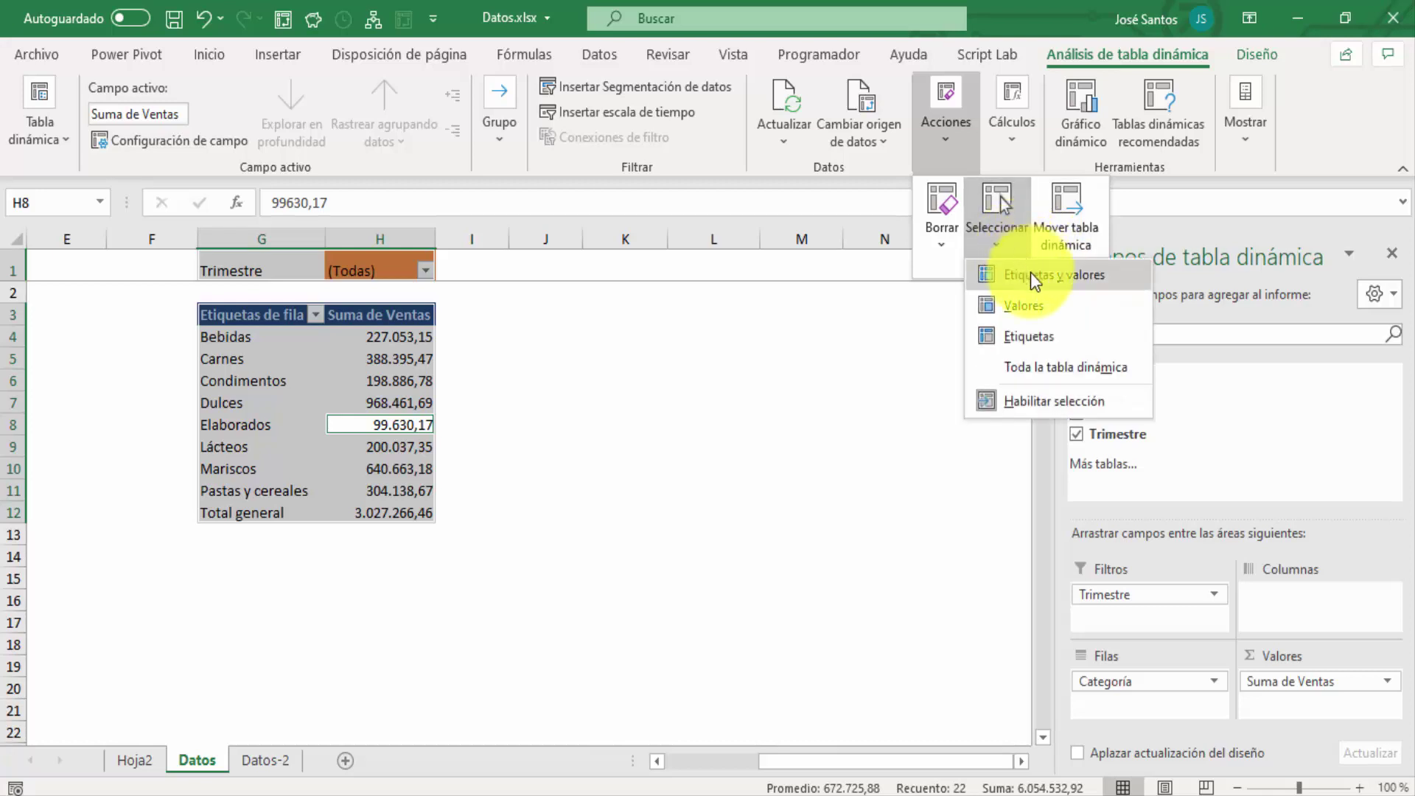
left_click(1031, 272)
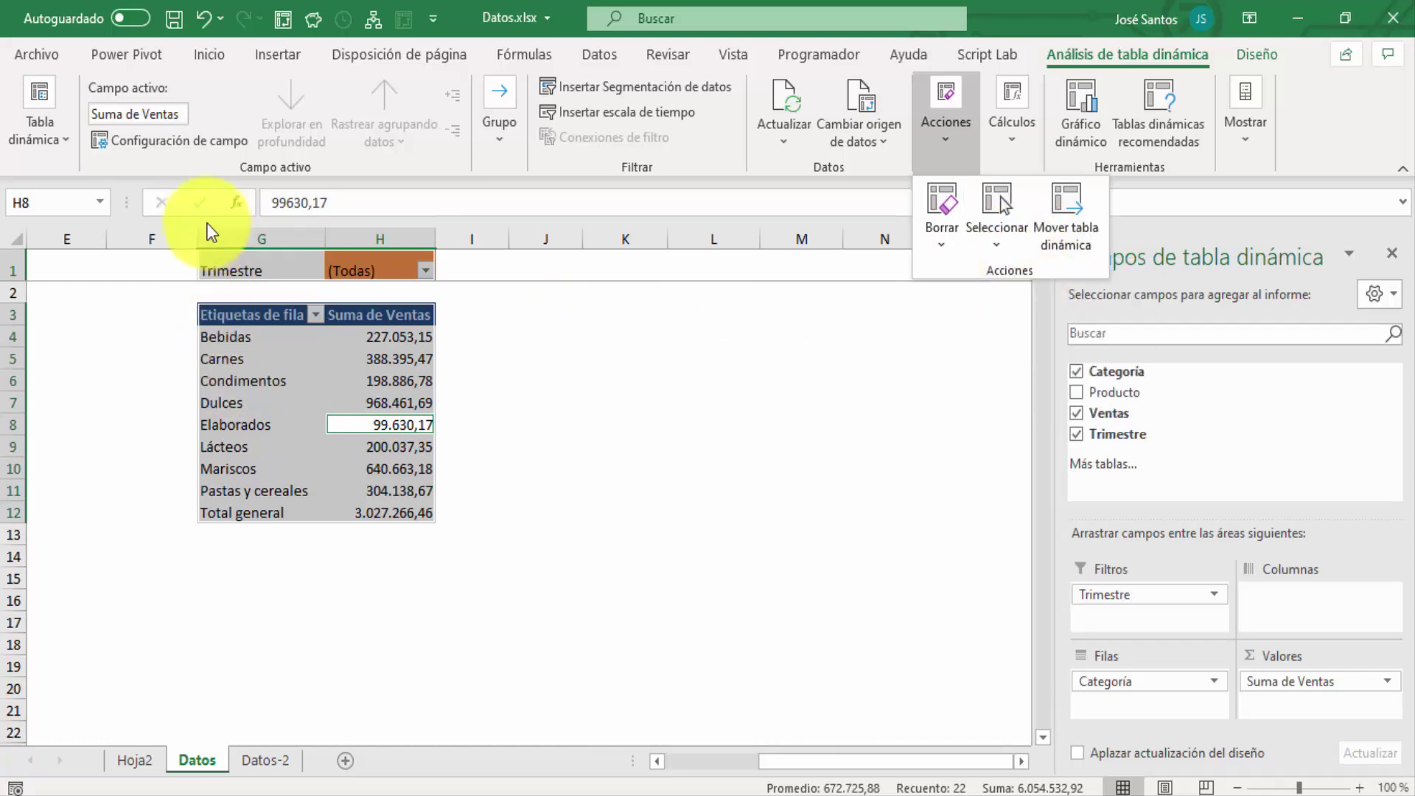
left_click(220, 56)
left_click(220, 55)
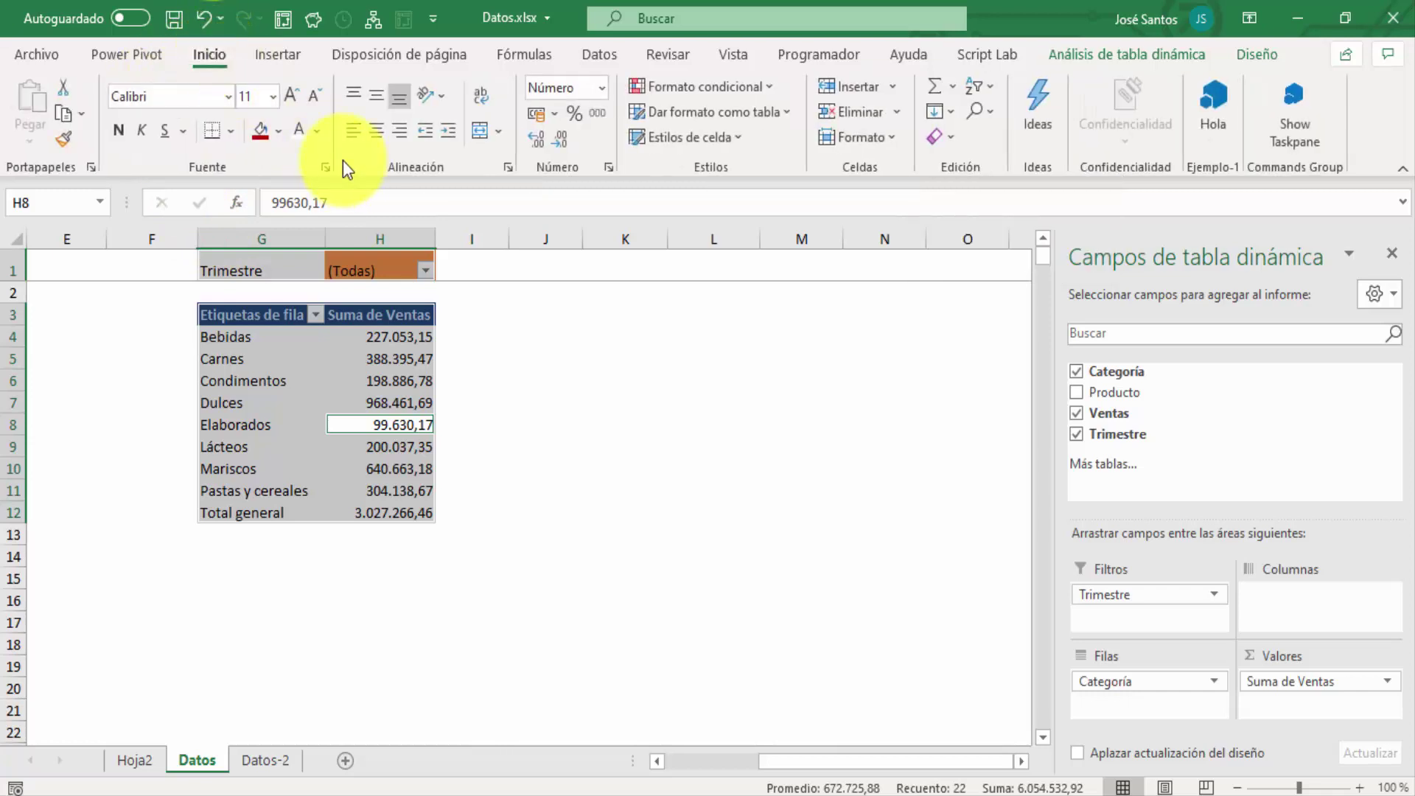
left_click(262, 133)
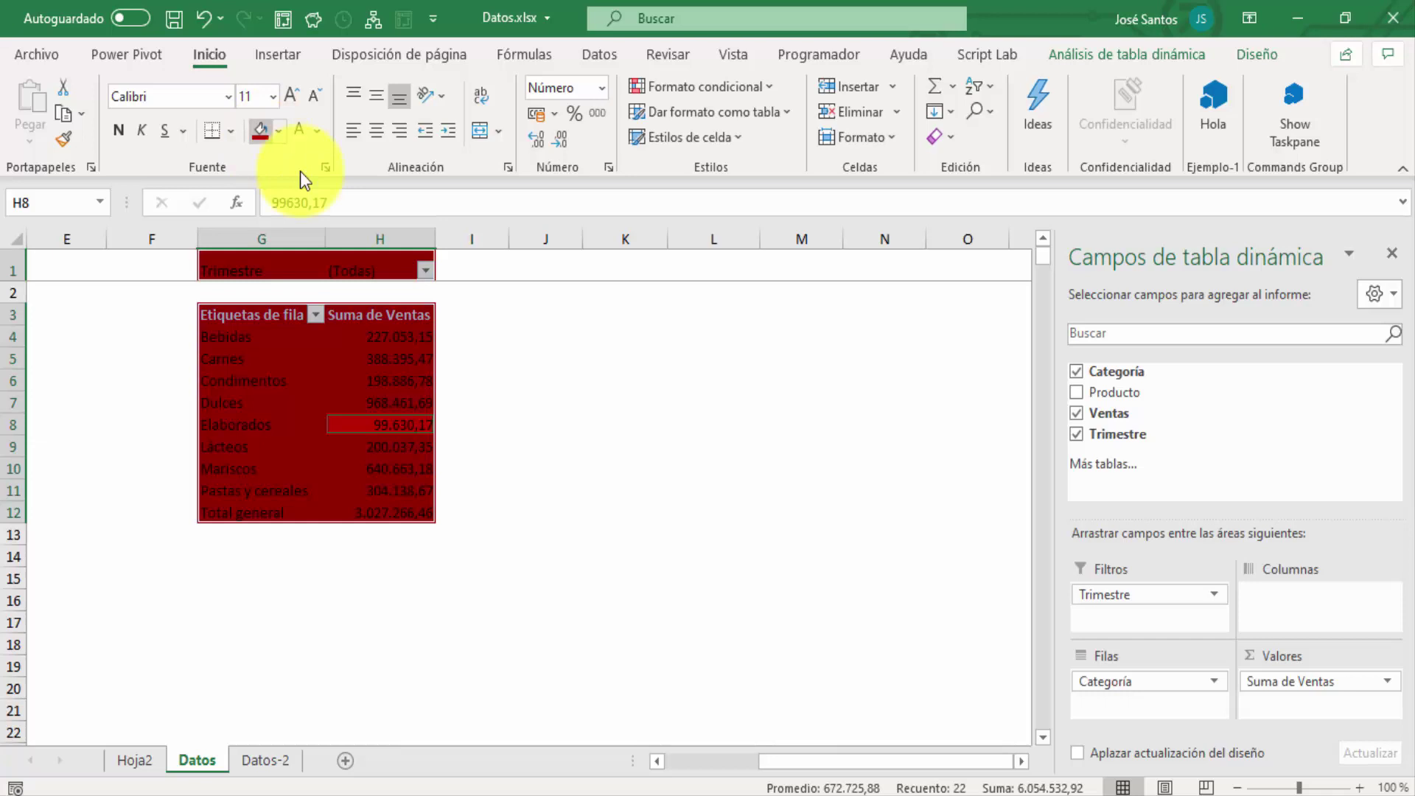
left_click(524, 339)
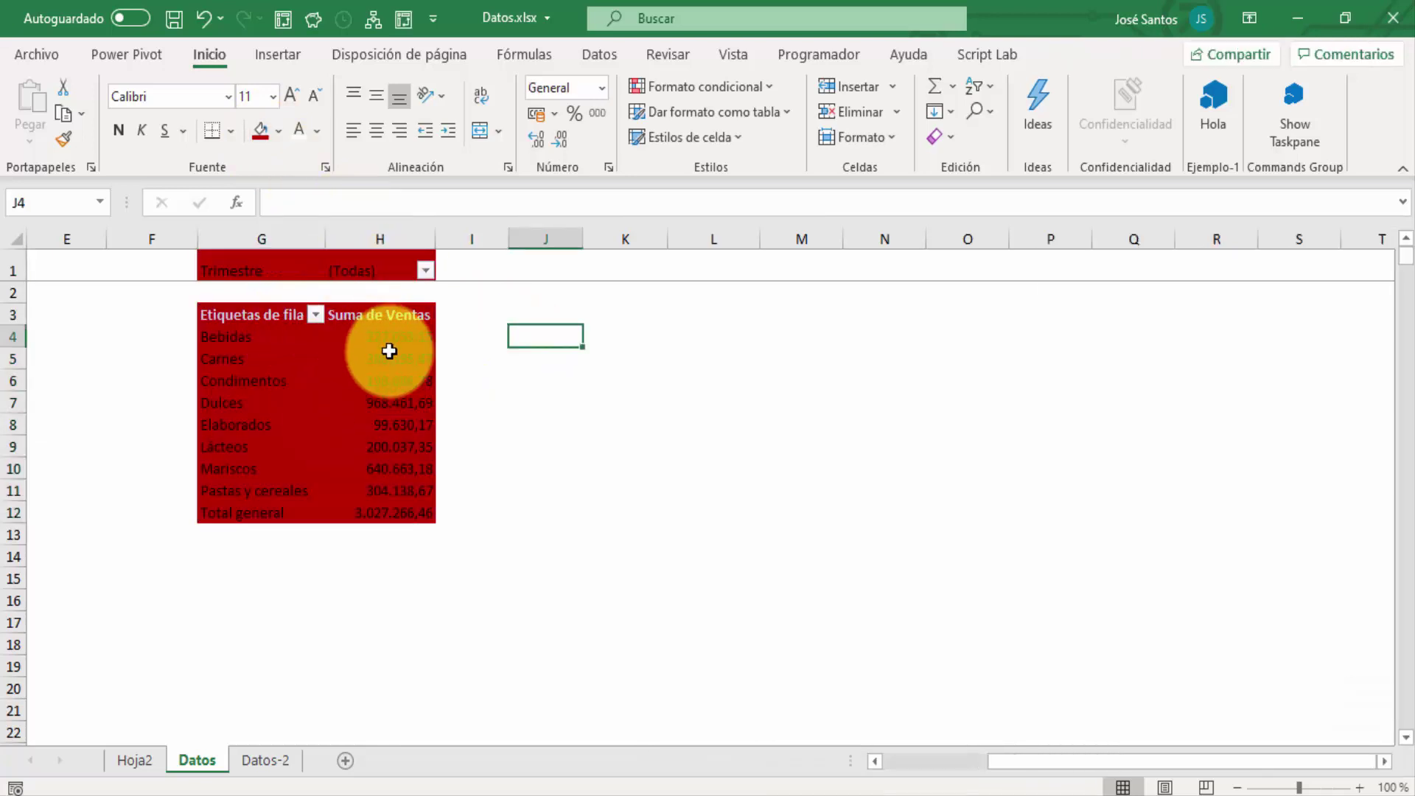
mouse_move(389, 351)
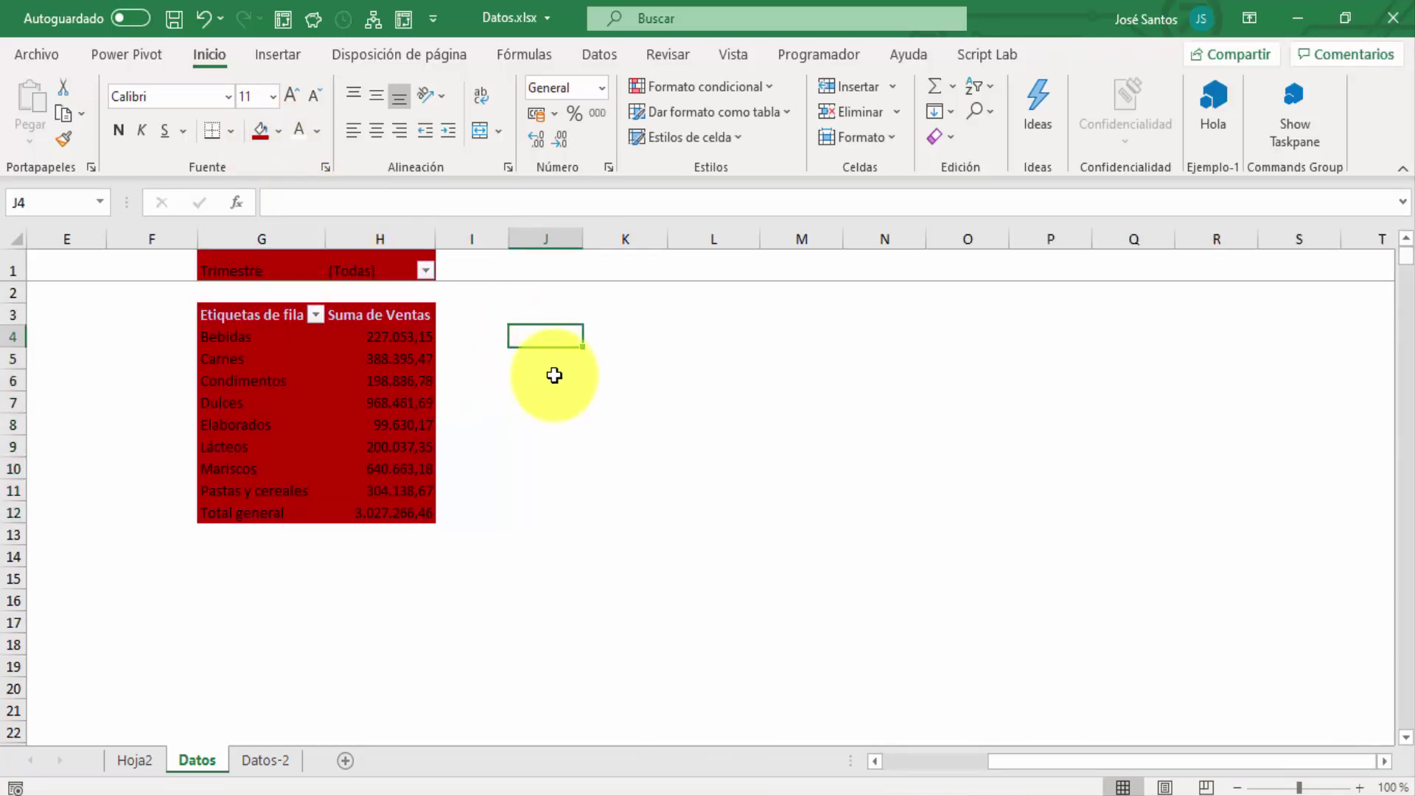
- Look over the source data columns beside the red-filled pivot table
left_click(625, 395)
key("Left")
key("Left")
key("Left")
key("Left")
key("Left")
key("Left")
key("Left")
key("Left")
key("Left")
key("Left")
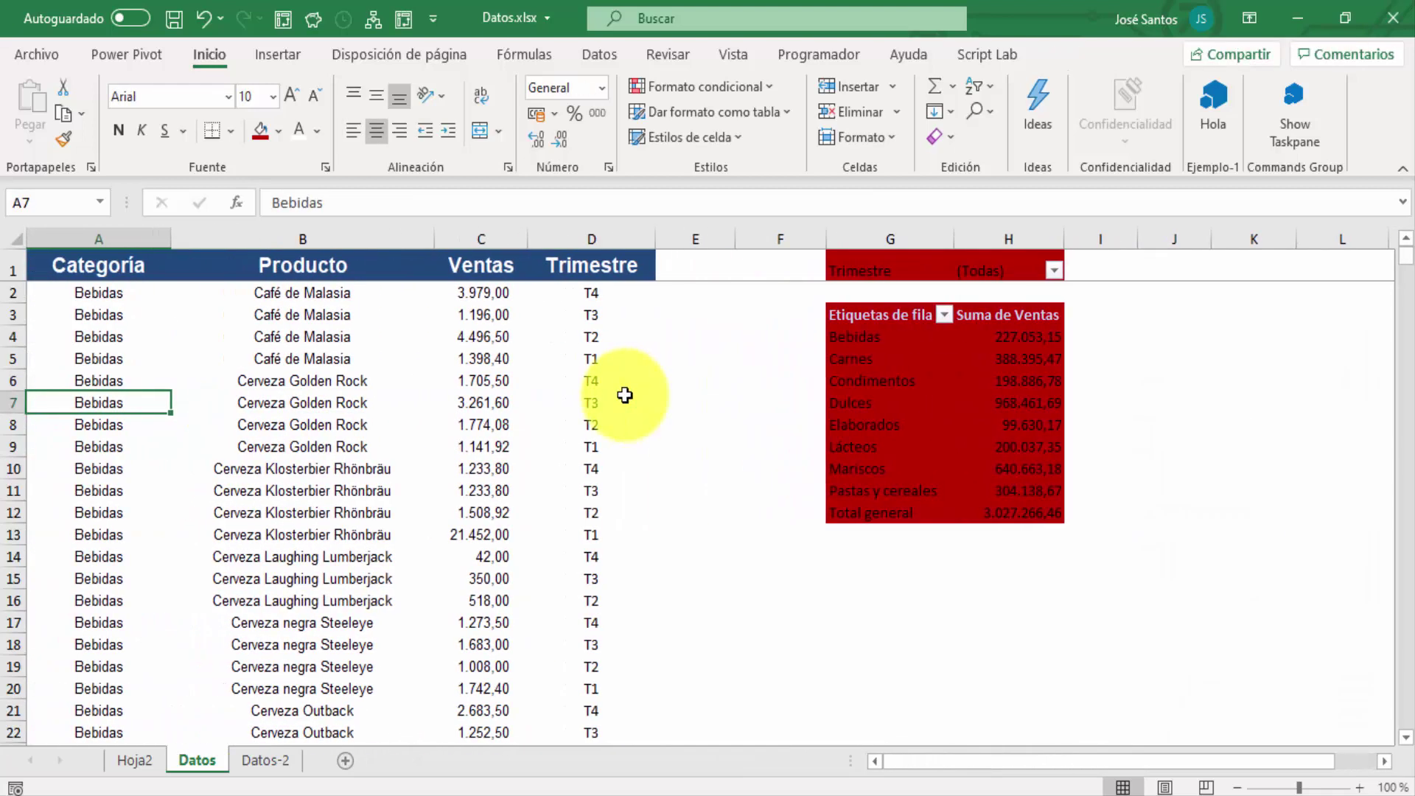
key("Right")
key("Right")
key("Right")
key("Right")
key("Right")
key("Right")
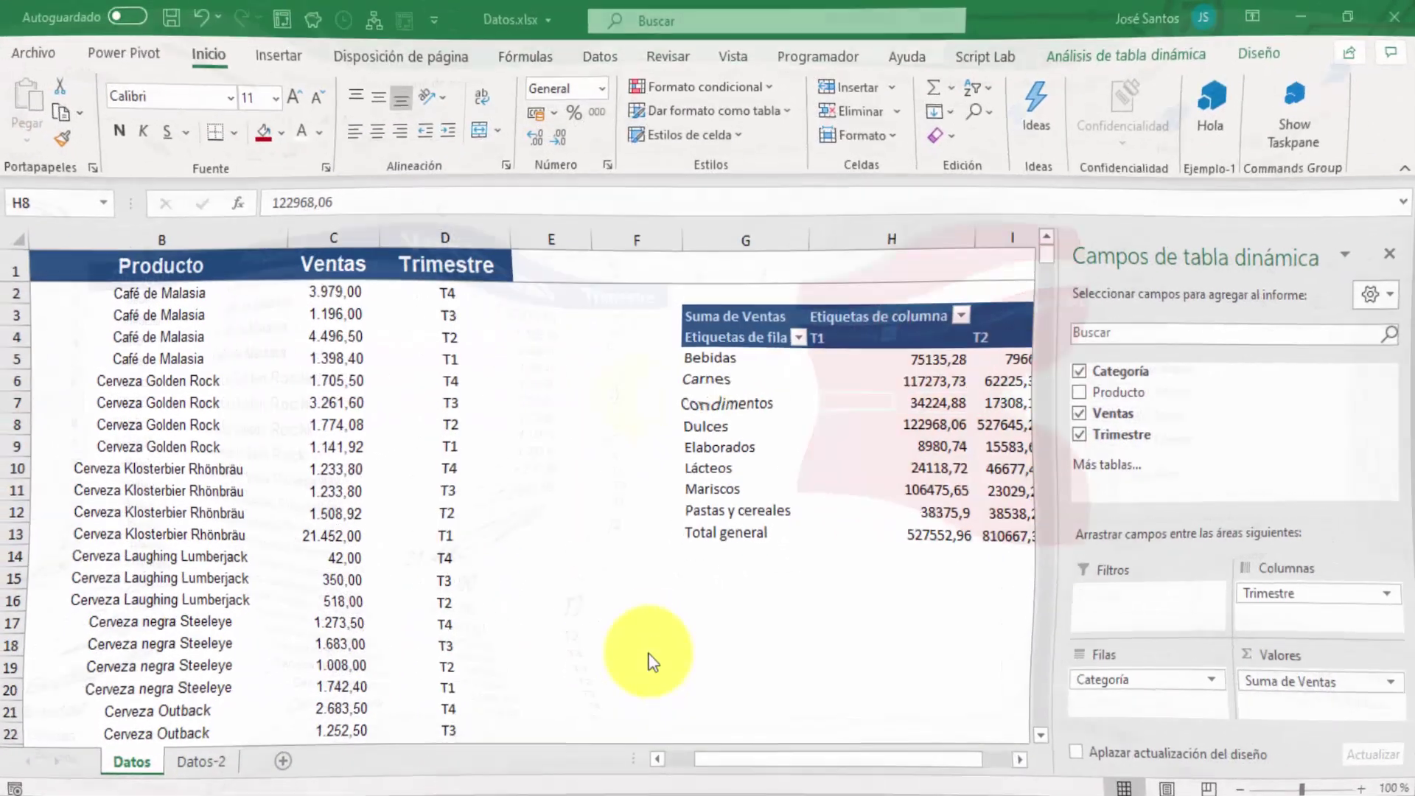
- Examine the pivot table's quarter columns, grand total column and value field header
left_click(738, 389)
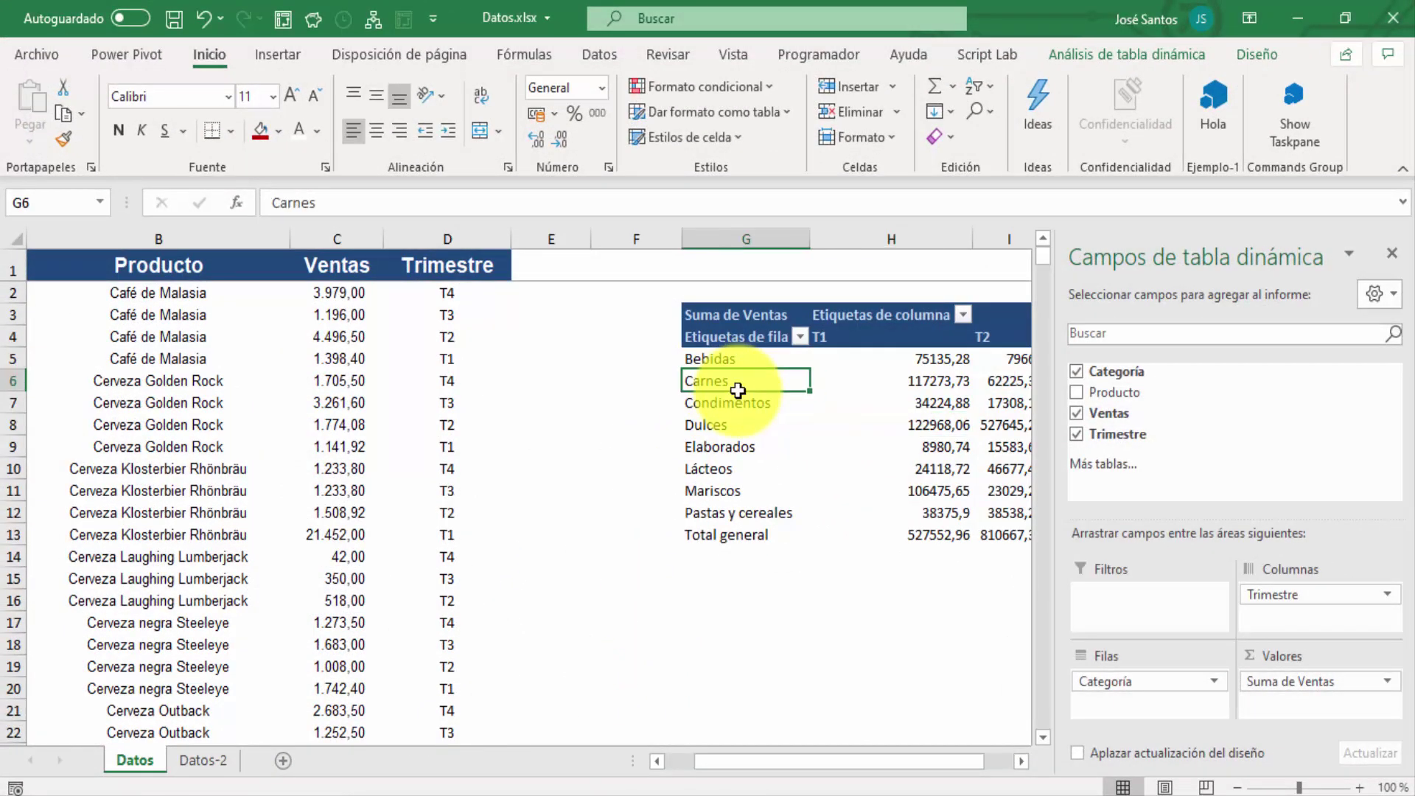
key("Right")
key("Right")
key("Right")
key("Right")
key("Right")
key("Right")
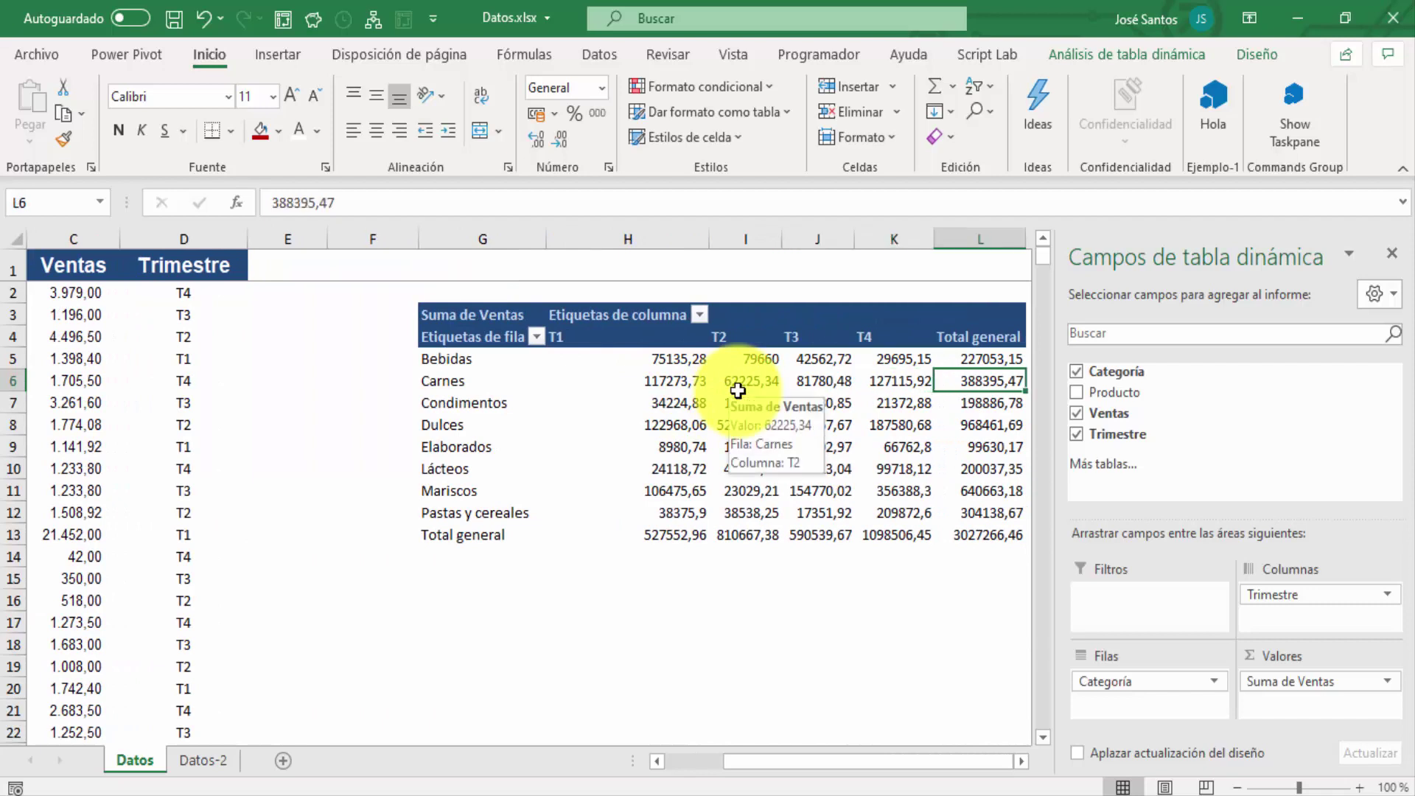
key("Left")
key("Left")
key("Left")
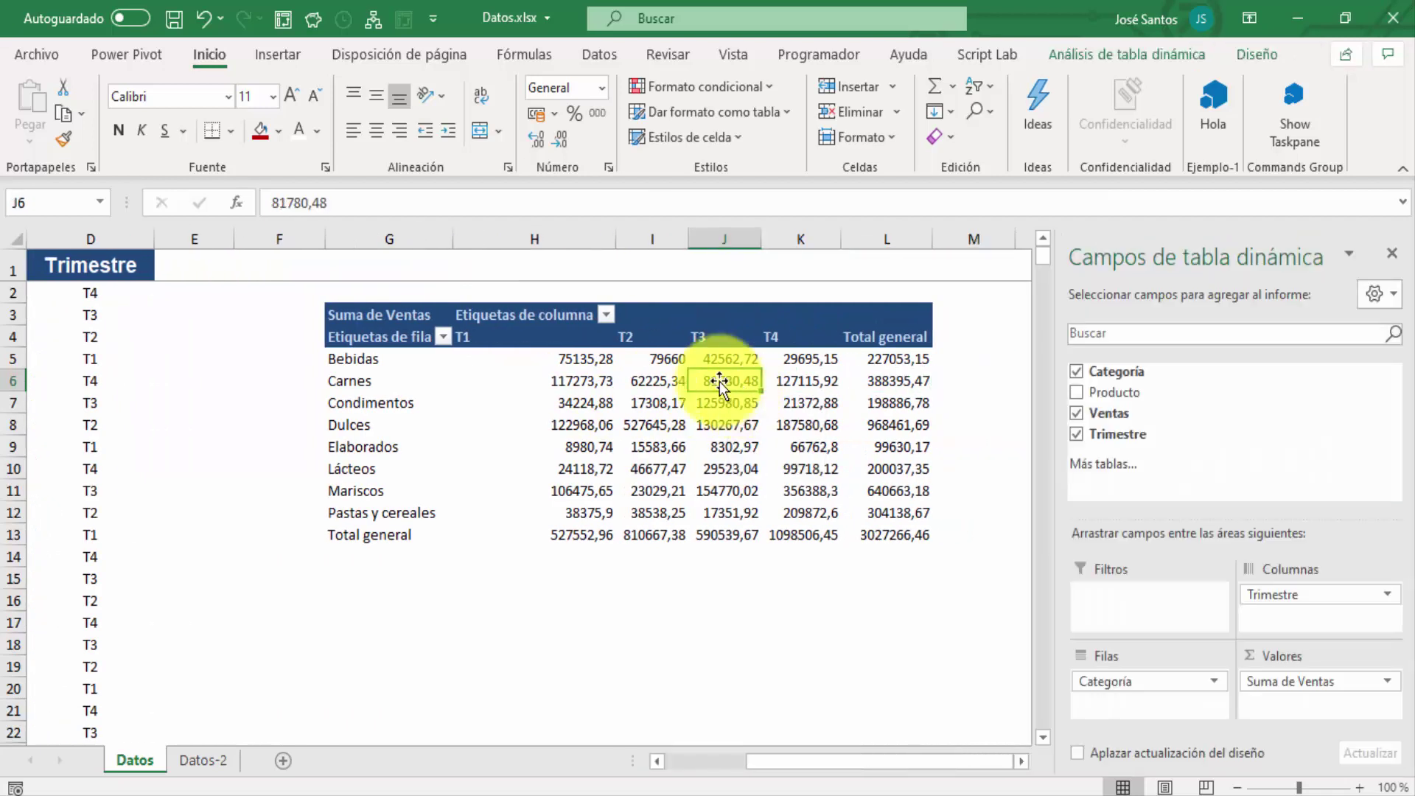
left_click(397, 316)
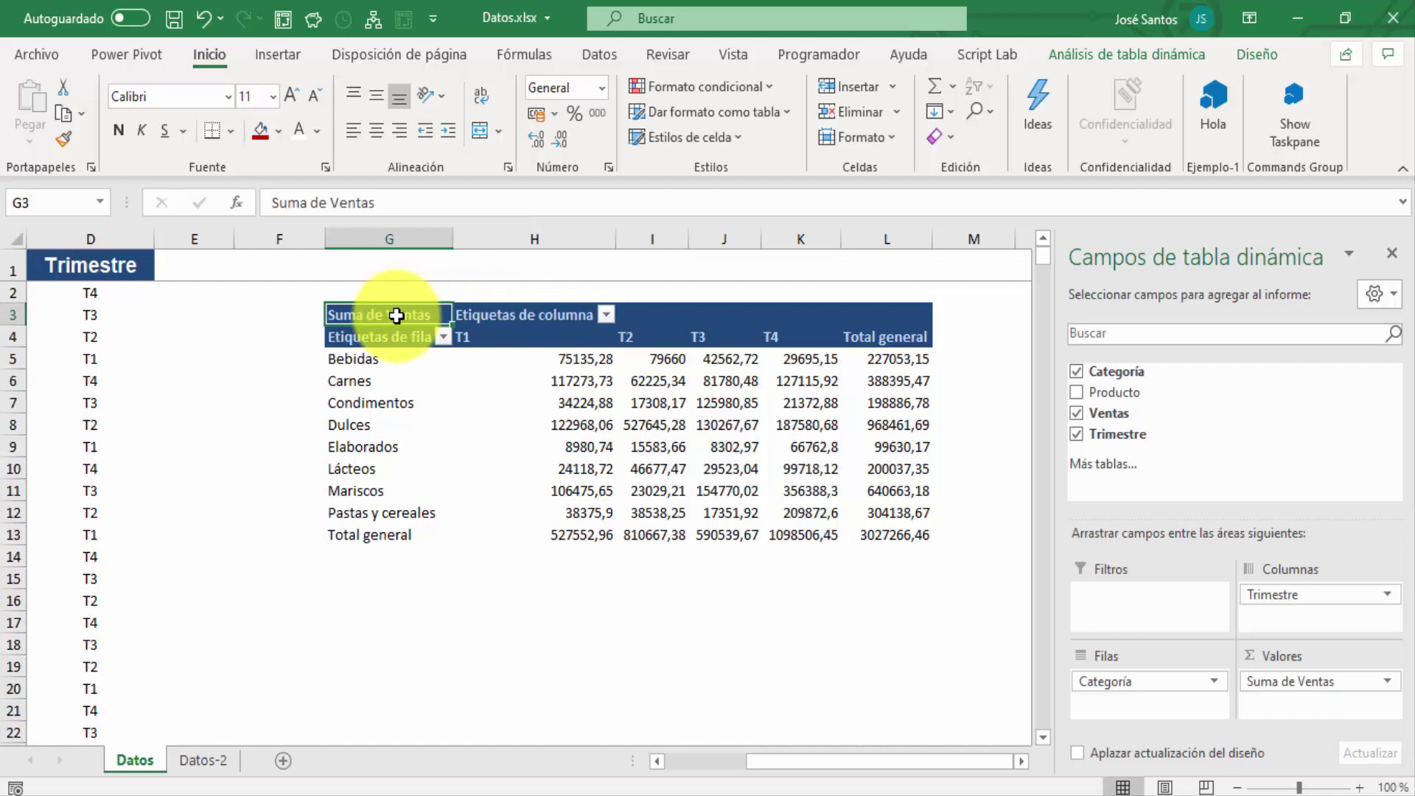
- Rename the pivot table's first two quarter column labels as T-1 and T-2
left_click(508, 337)
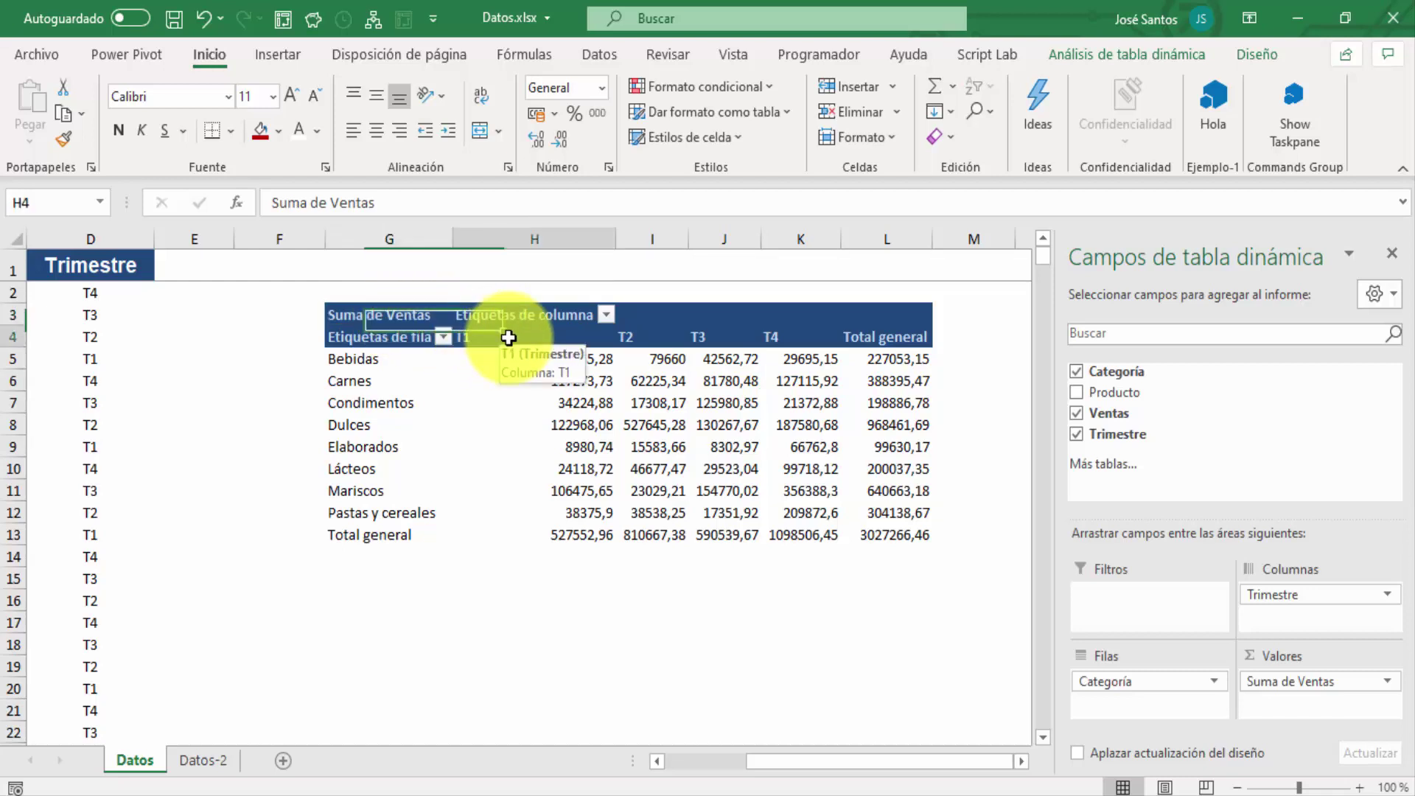
type("T")
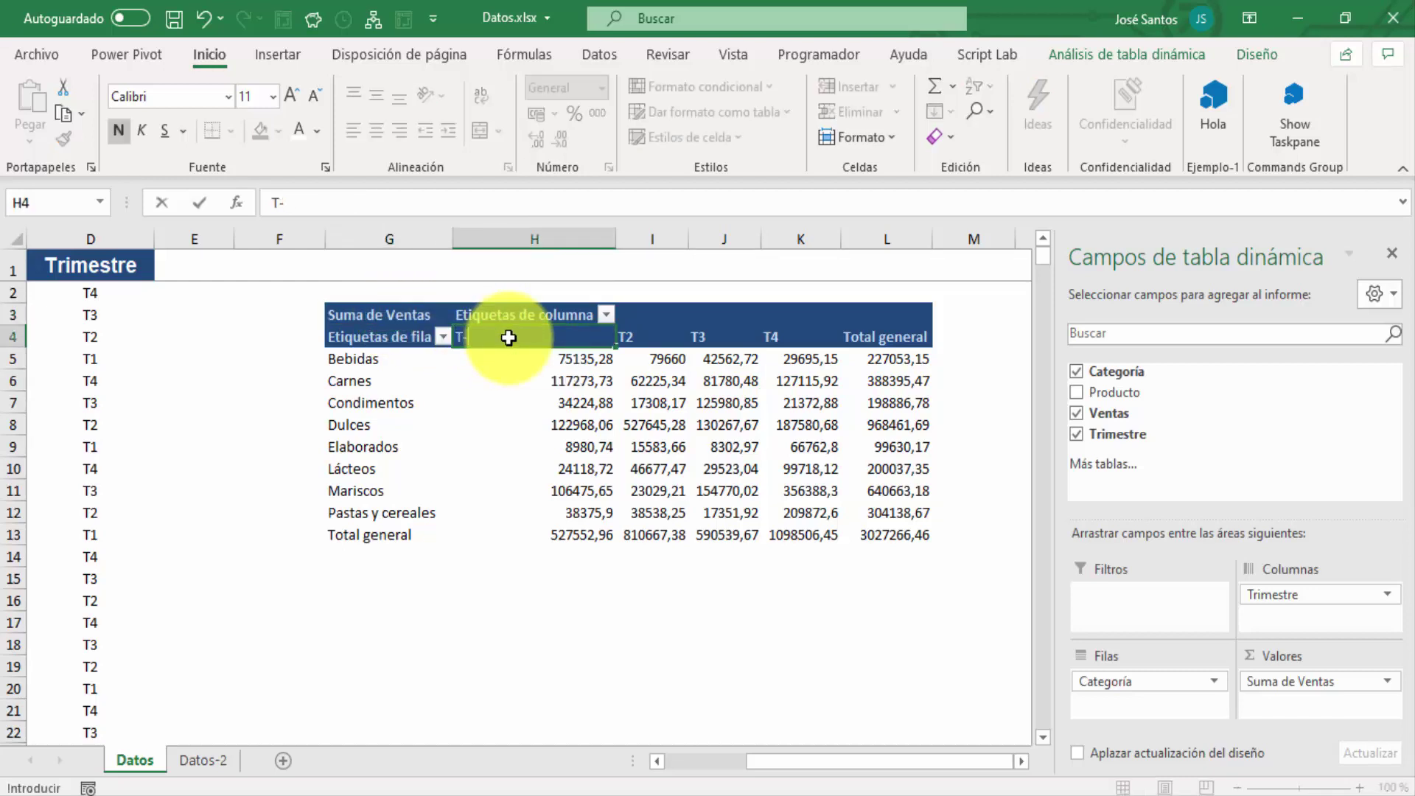
key("Return")
key("Up")
key("Right")
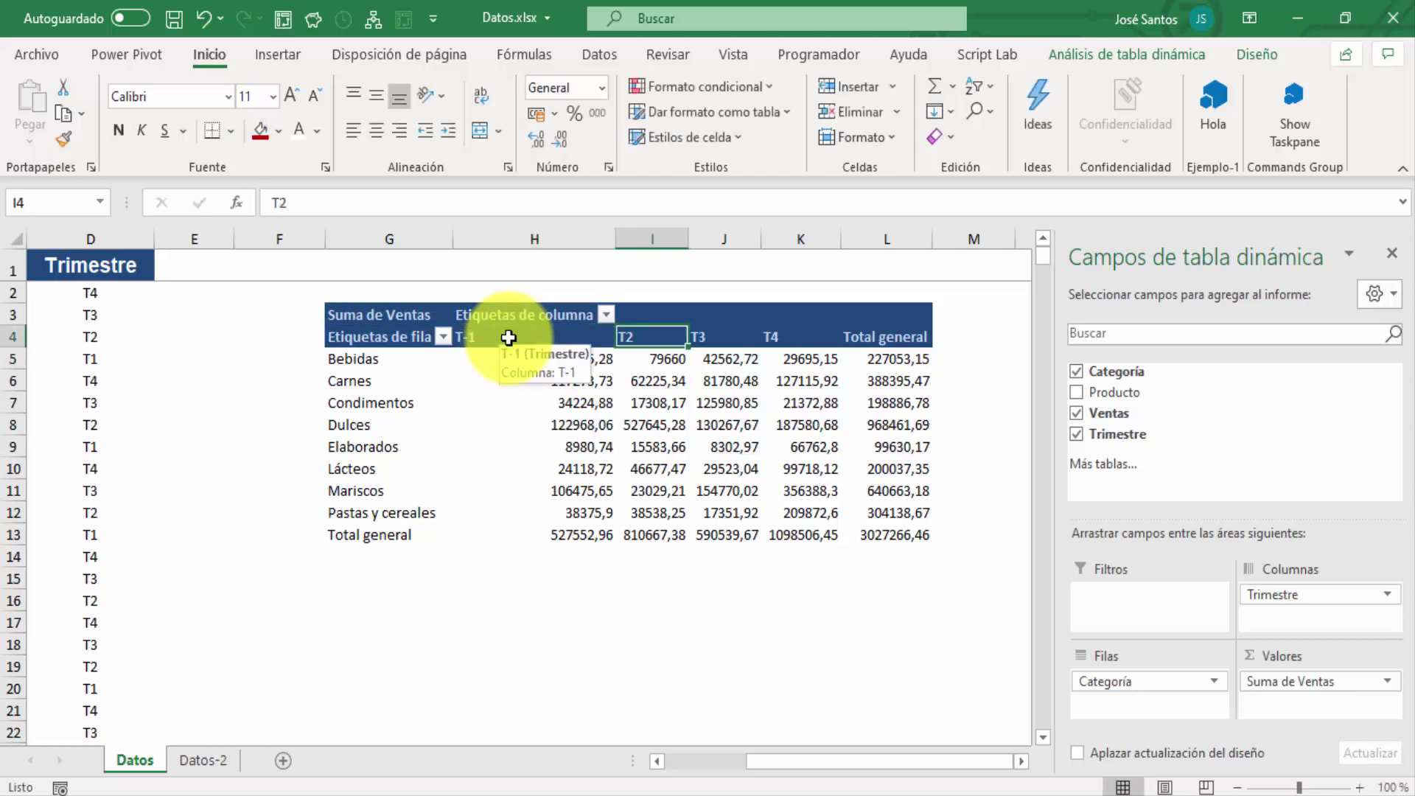
type("T-2")
key("Return")
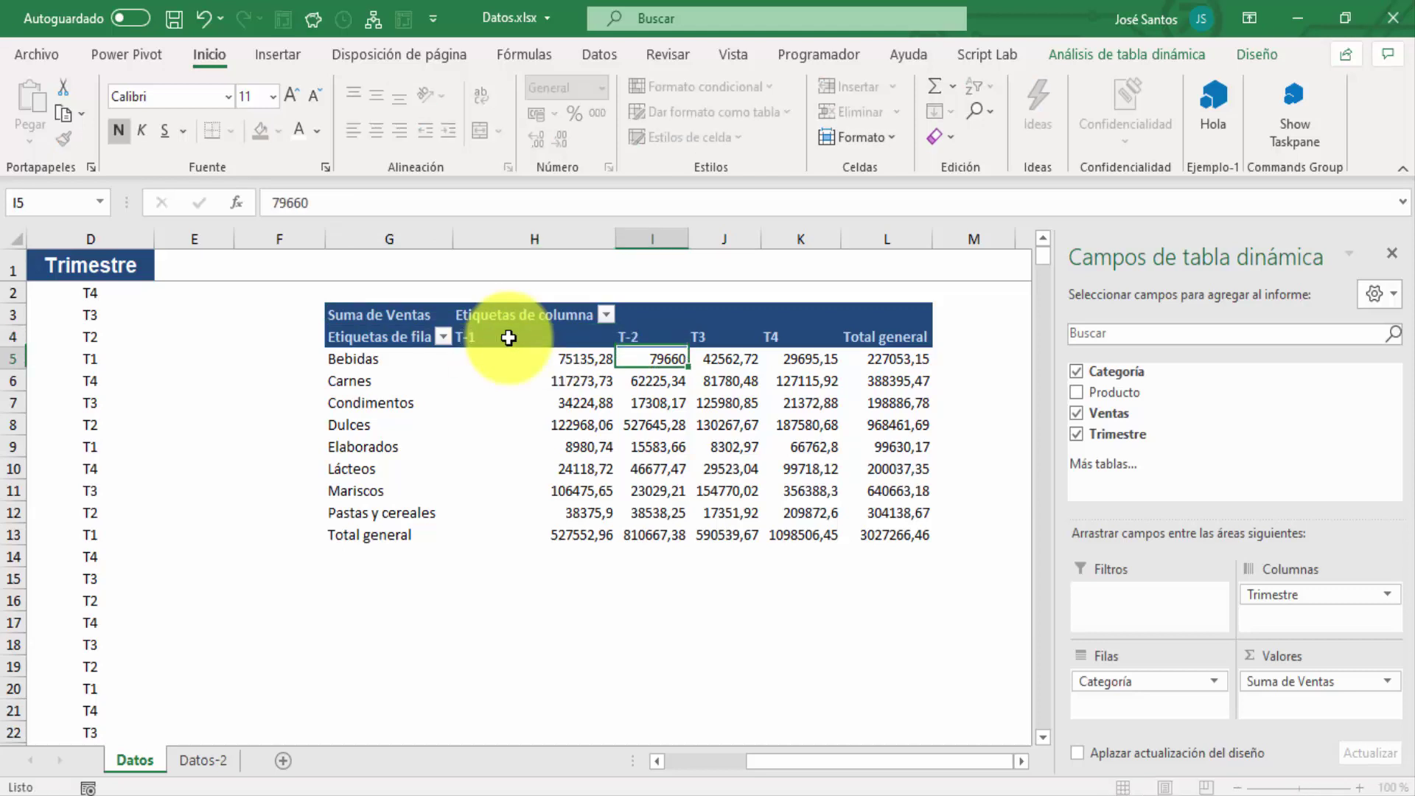
- Rename the third and fourth quarter column labels of the pivot table as T-3 and T-4
key("Up")
key("Right")
type("T")
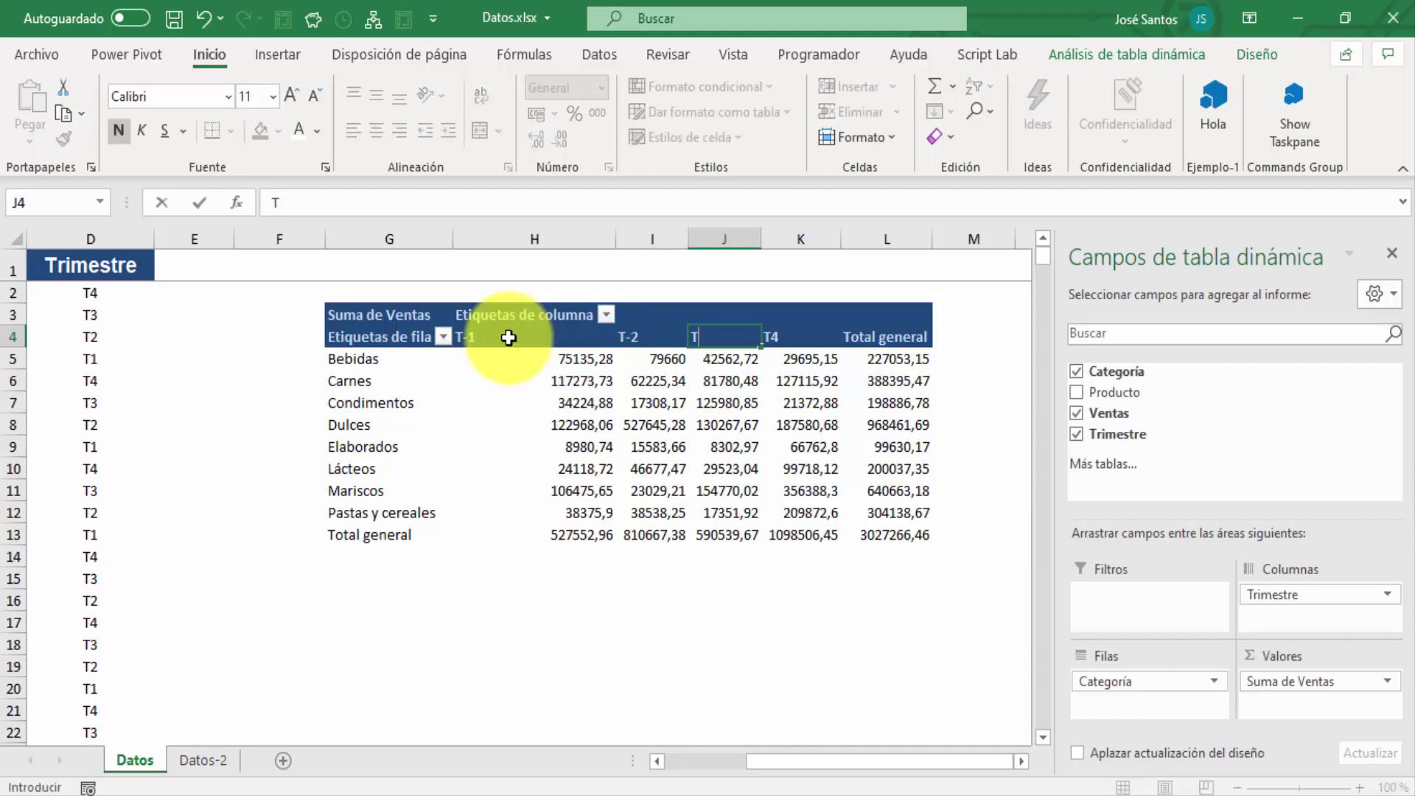
key("Return")
key("Up")
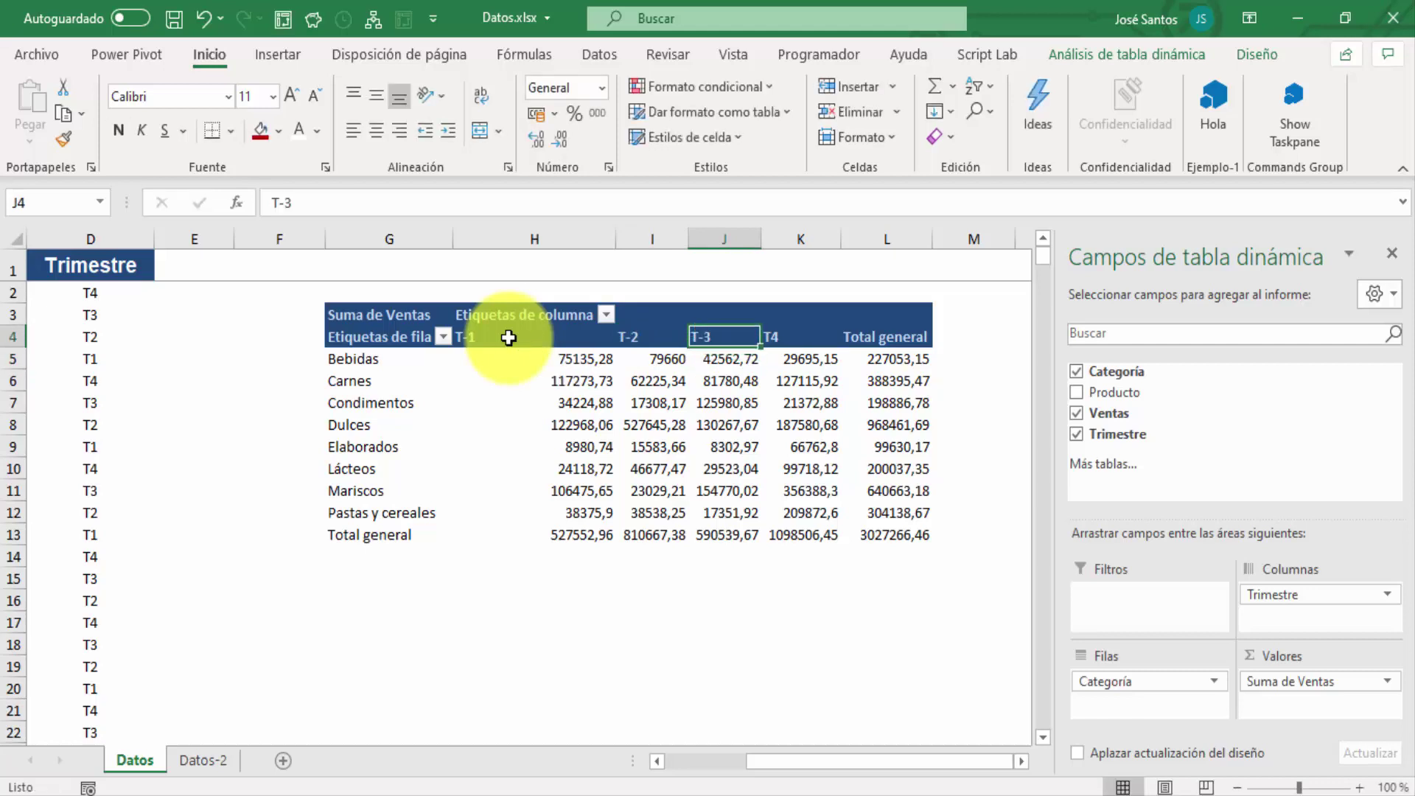
key("Right")
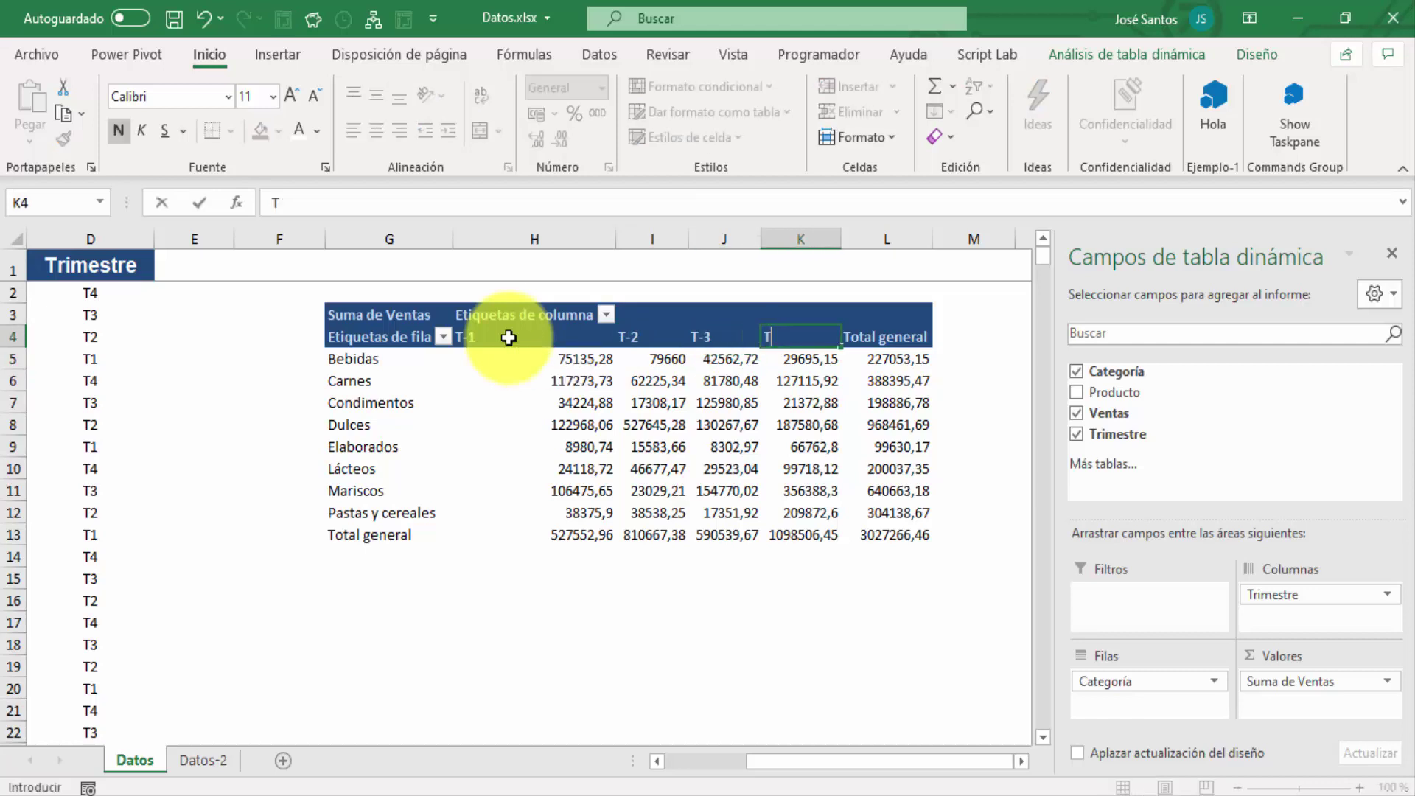
type("T-4")
key("Return")
- Rename the pivot table's Suma de Ventas header in cell G3 as Ventas 2020
key("Up")
key("Up")
key("Left")
key("Left")
key("Left")
key("Left")
key("Left")
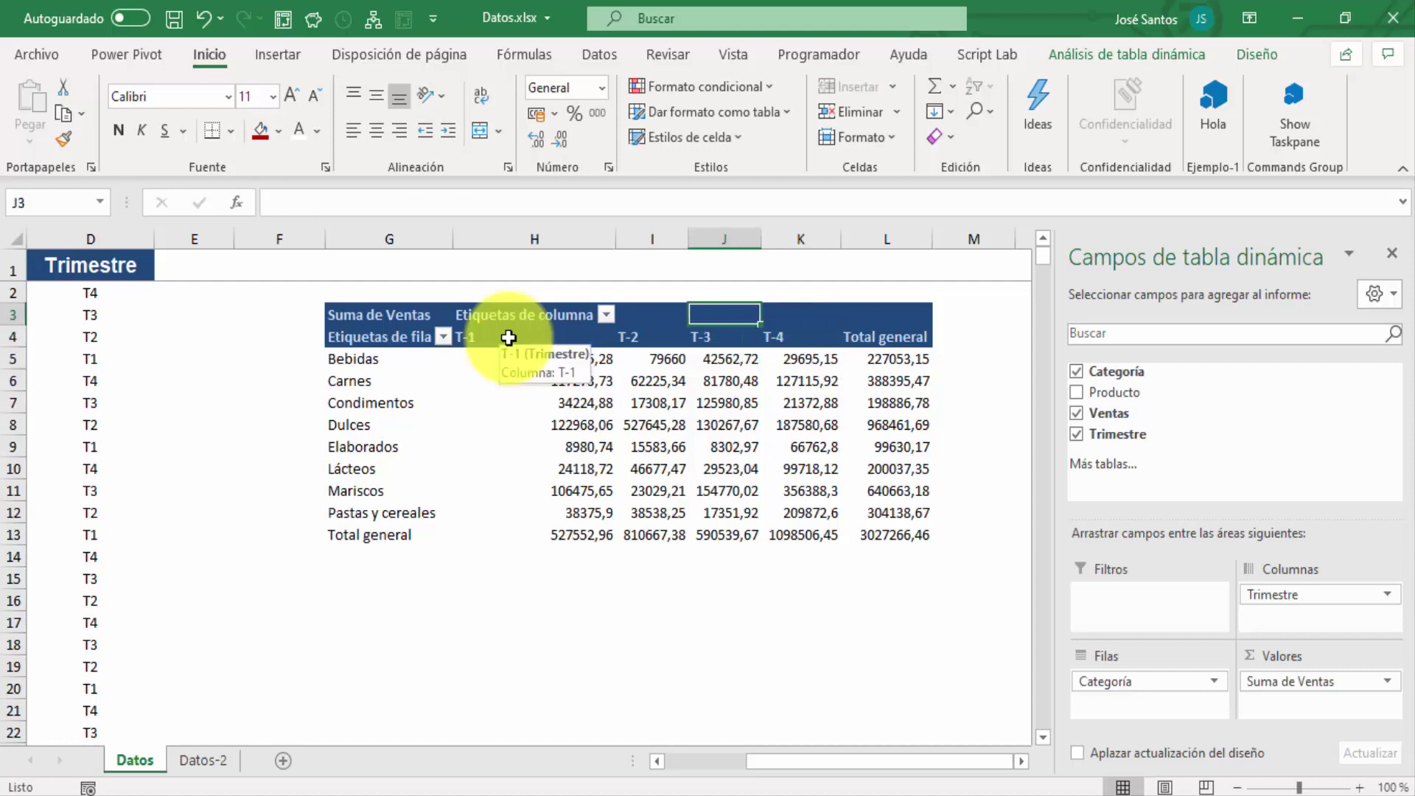
key("Right")
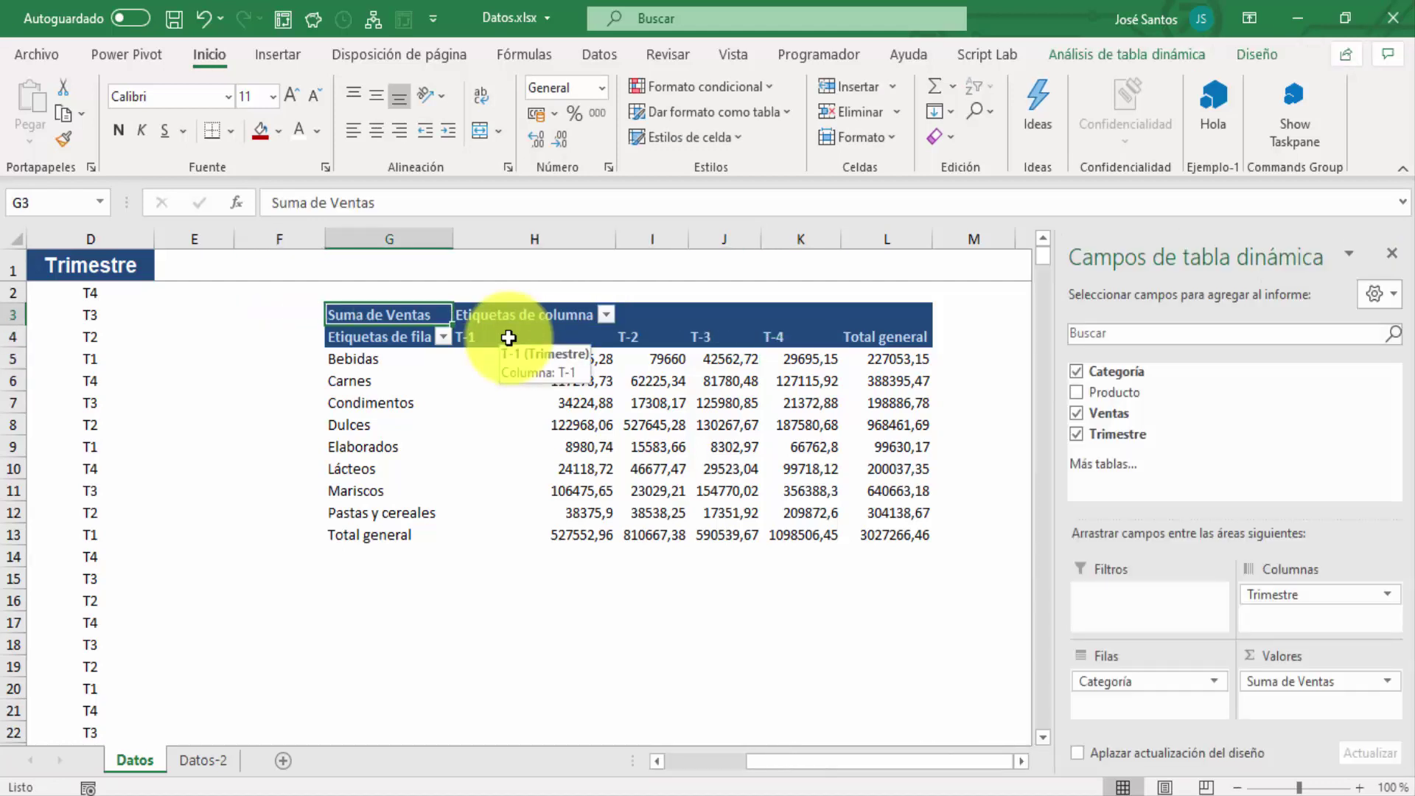
type("Ventas 2020")
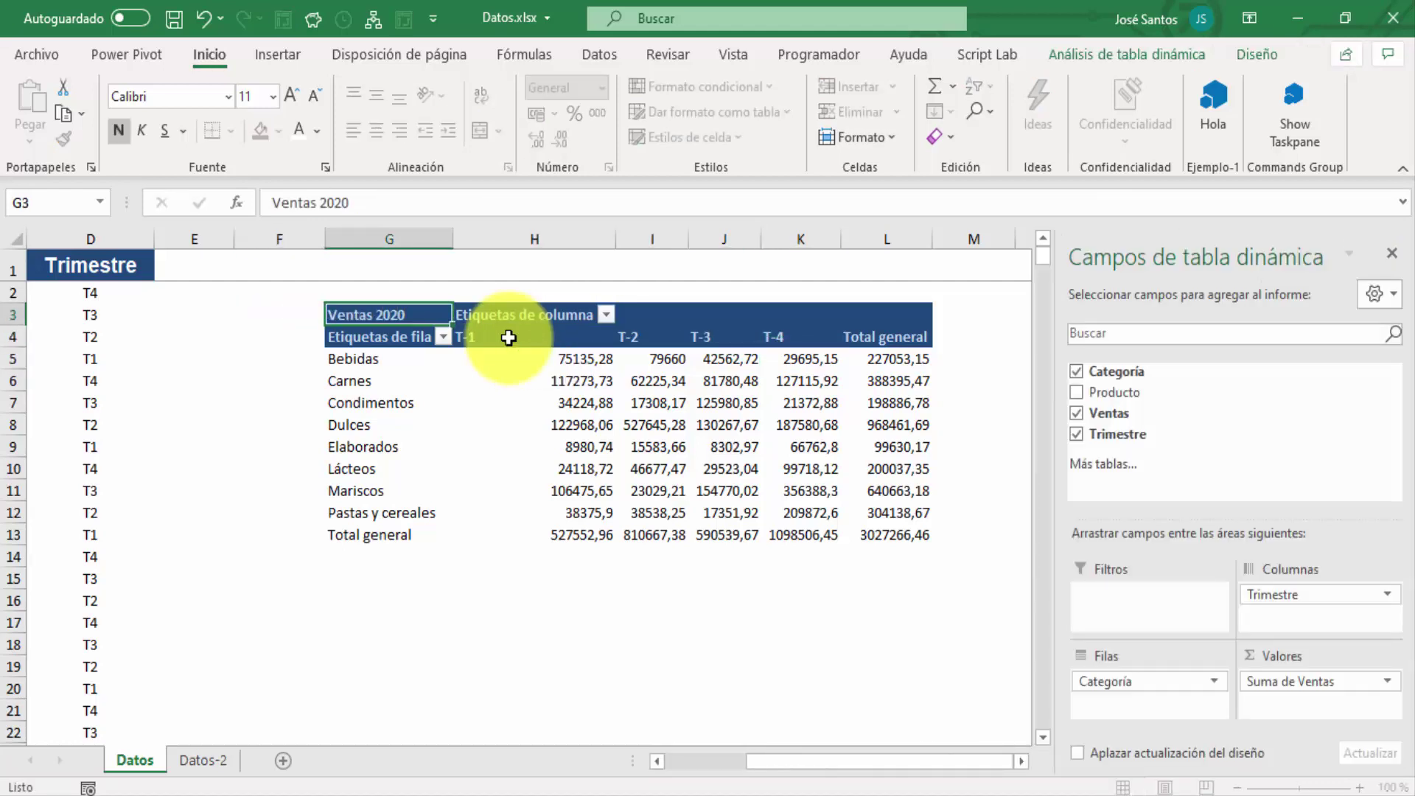
- Try renaming the pivot table's value header in cell G3 as Ventas, ending the name with a trailing space
key("Return")
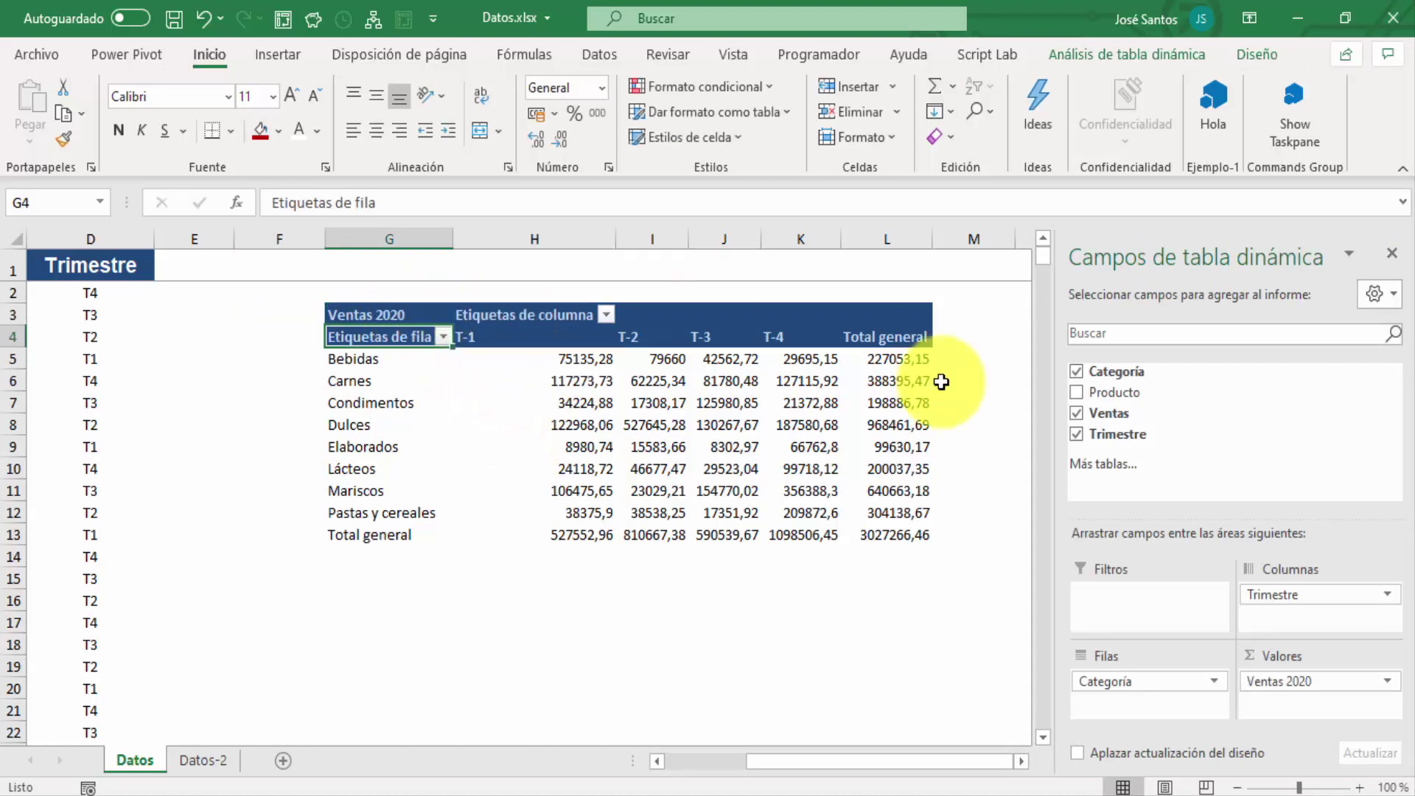
left_click(420, 315)
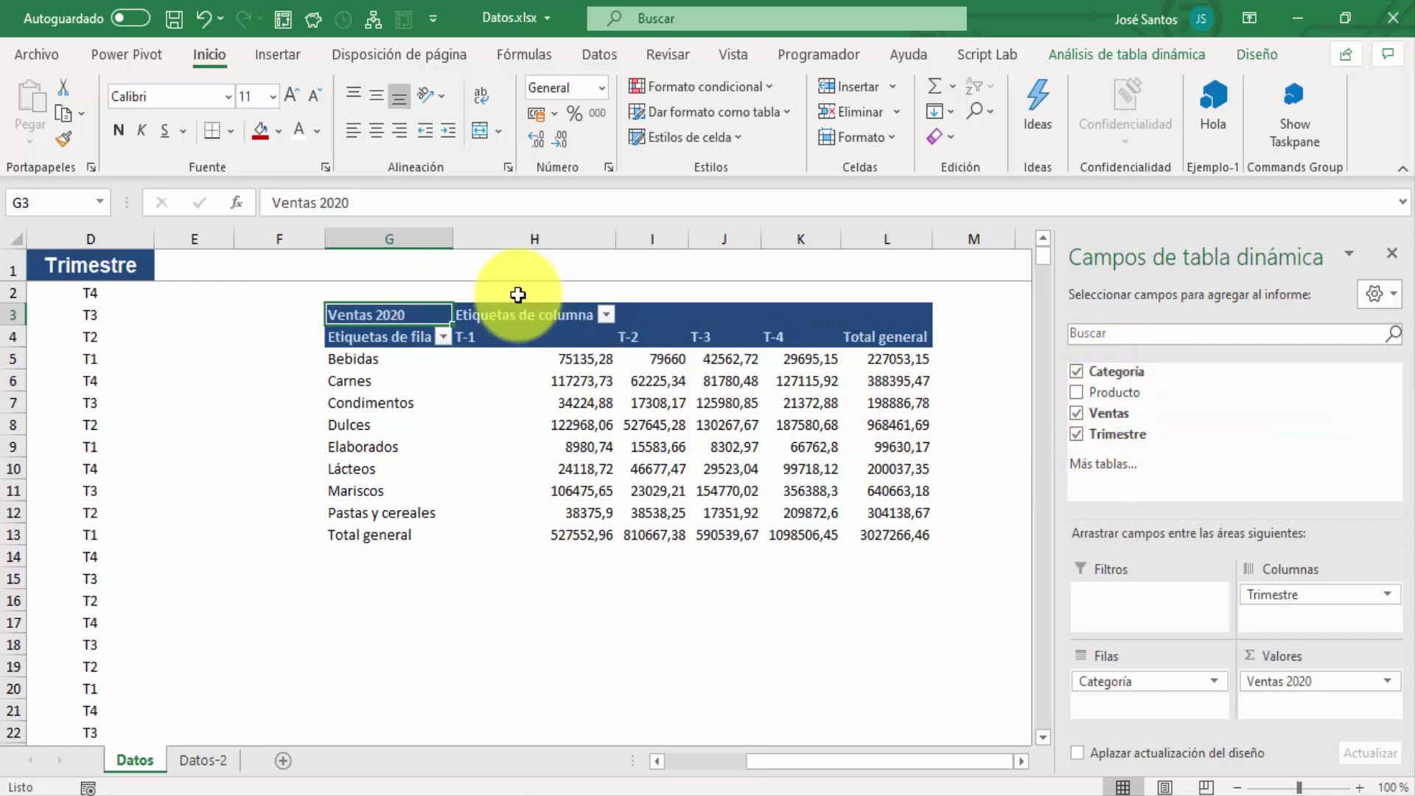
type("Venta")
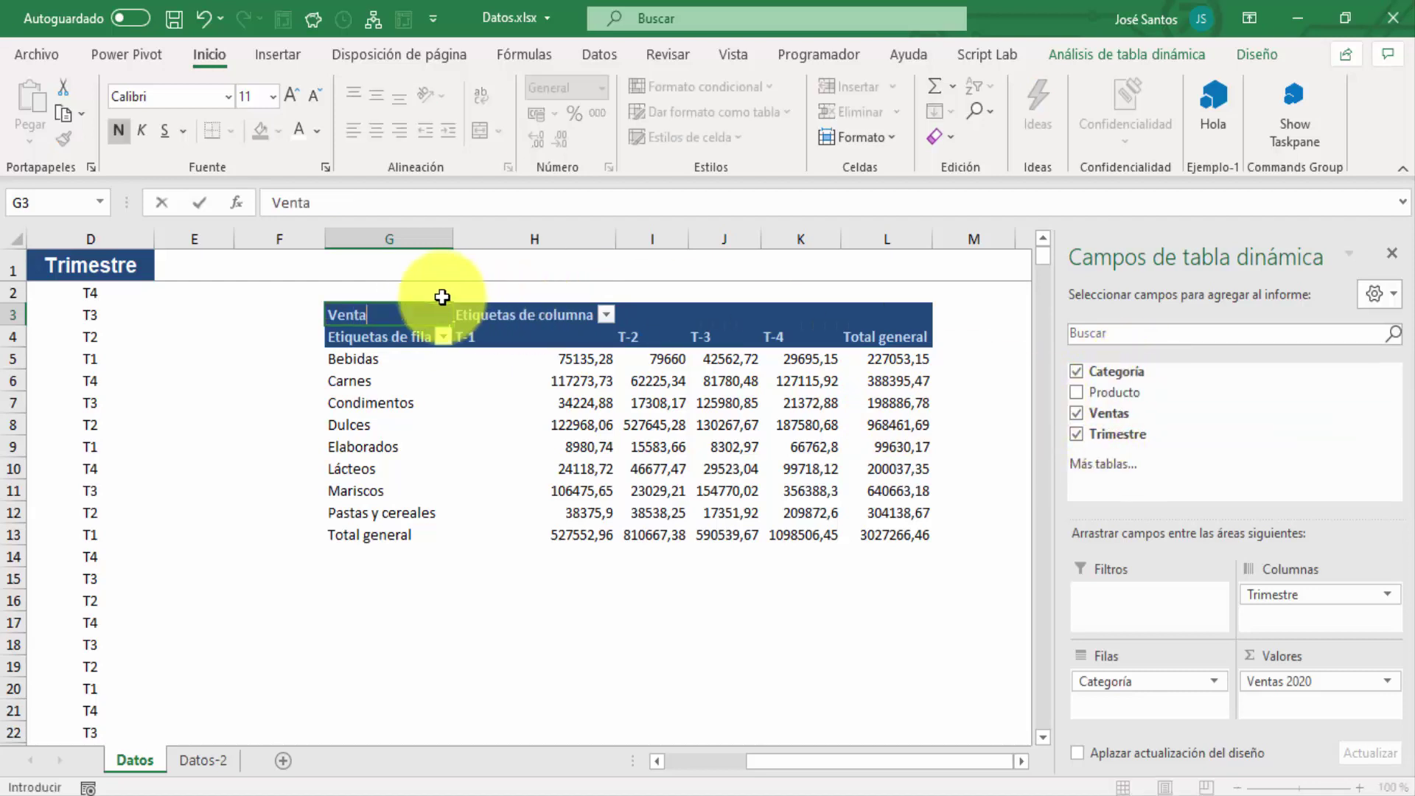
key("Return")
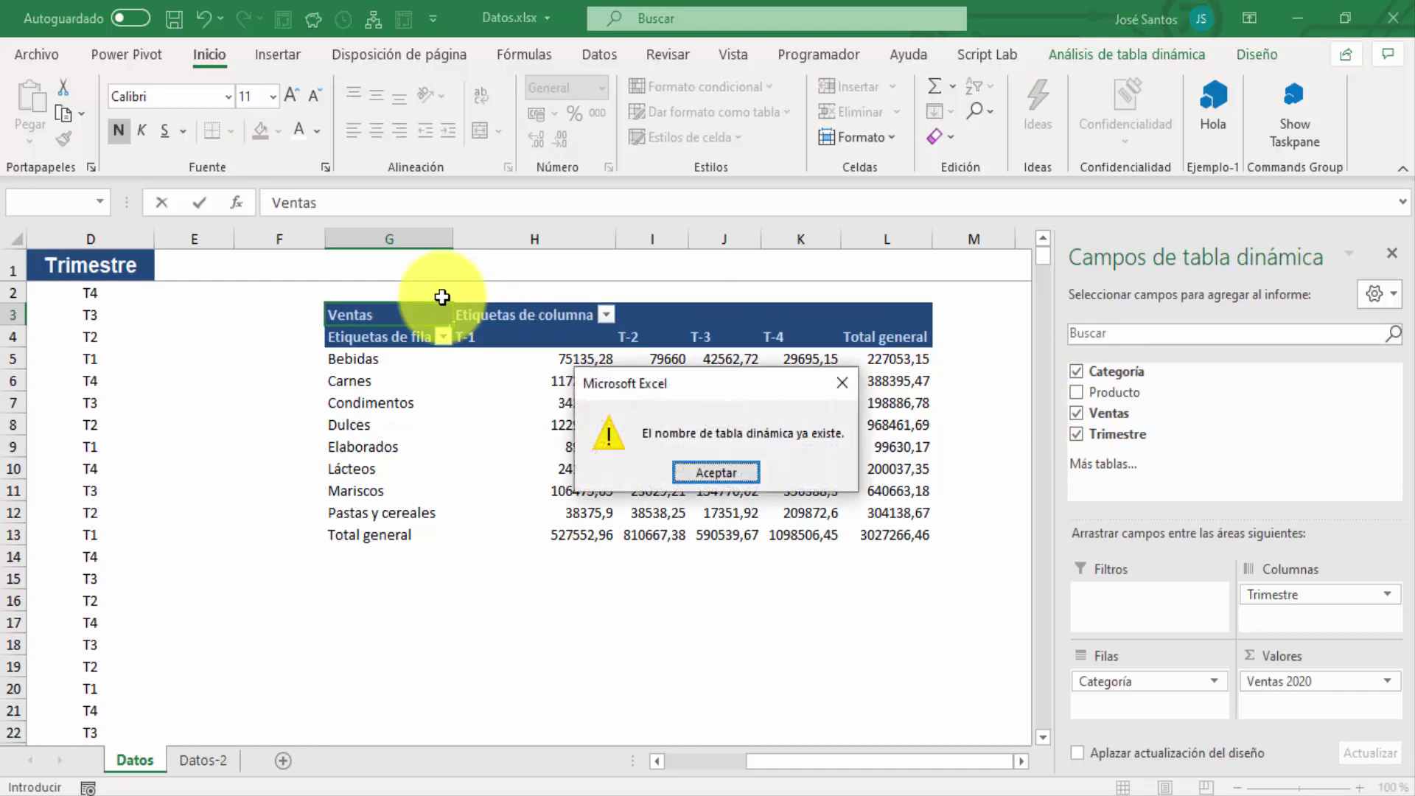
left_click(735, 468)
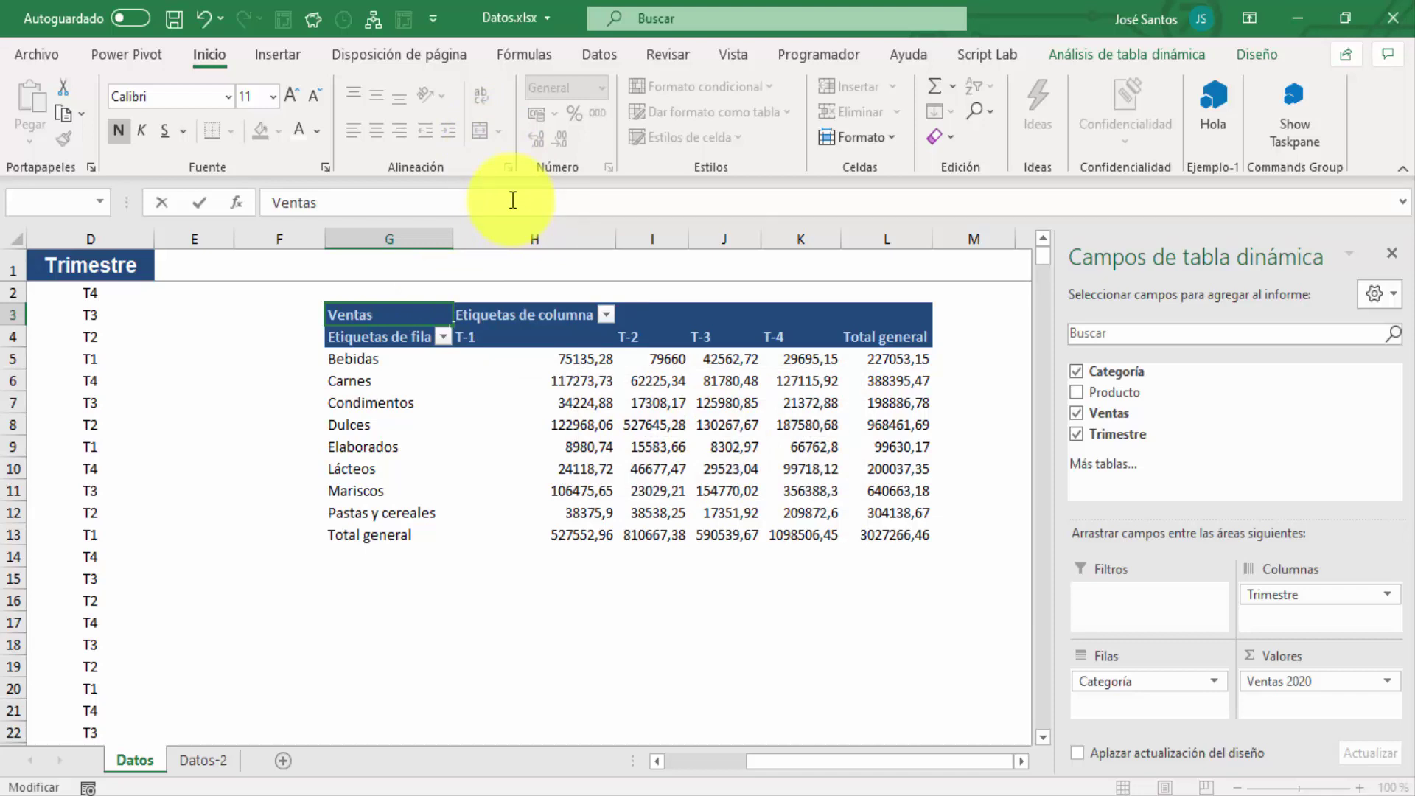
key("Return")
left_click(401, 313)
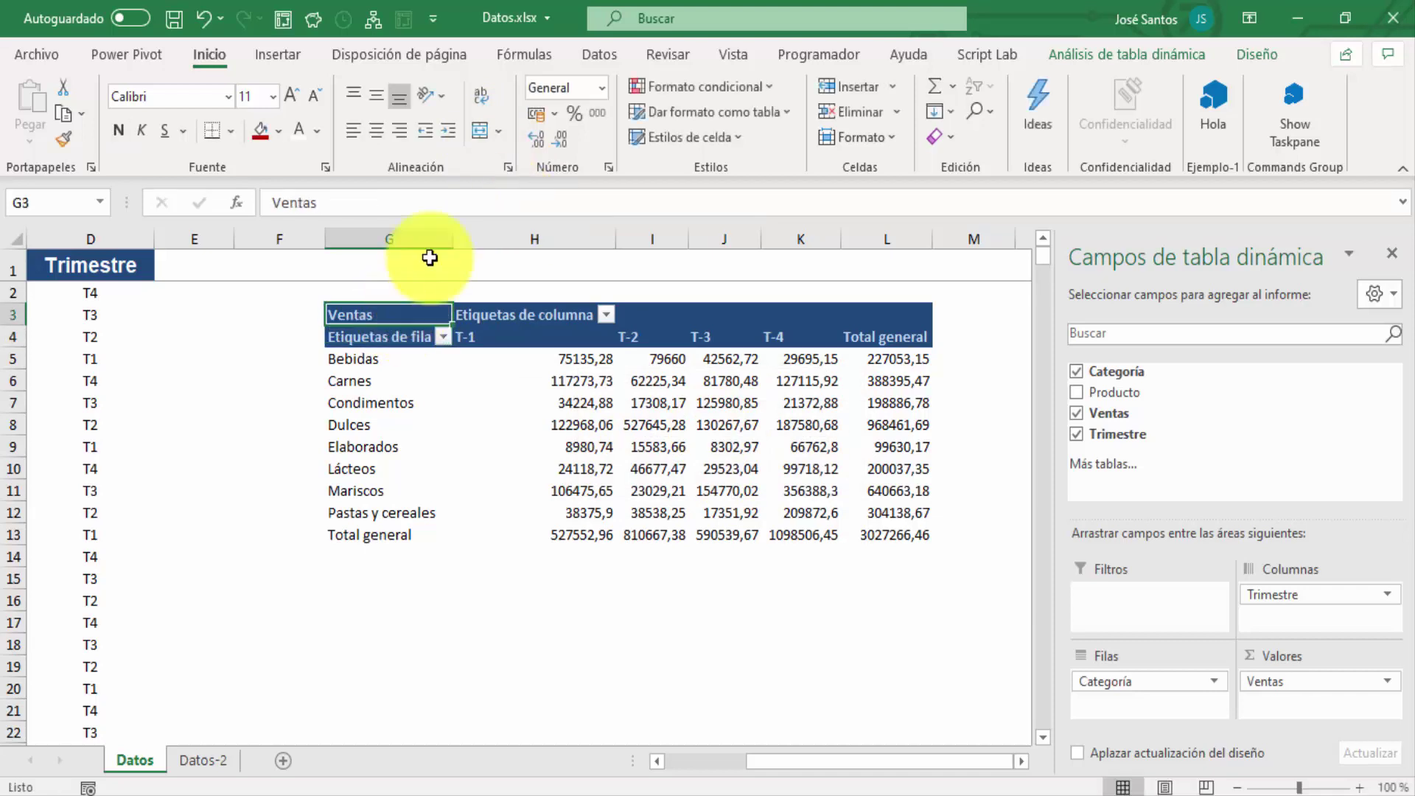
- Rename the pivot table's value header in cell G3 as Ventas 2020
left_click(456, 198)
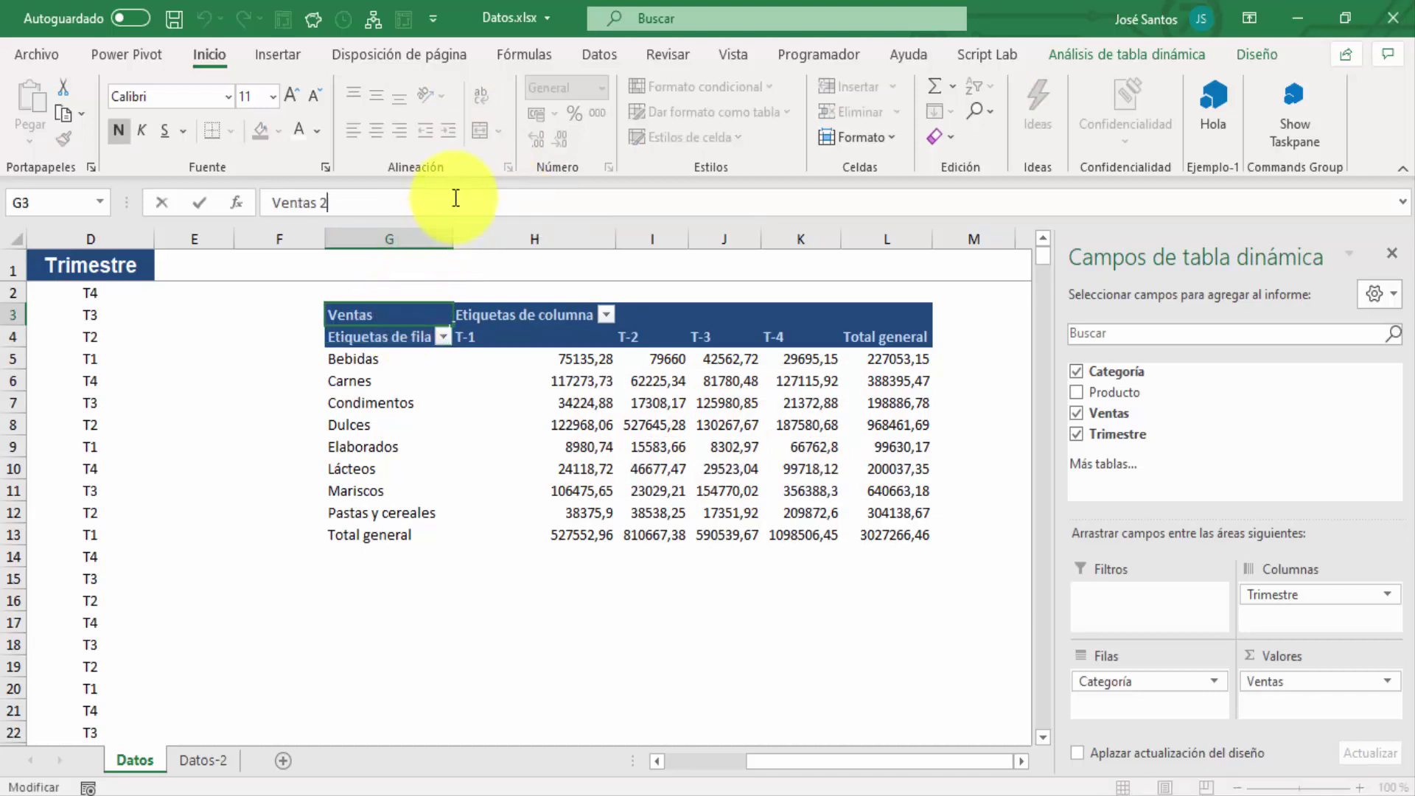
key("Return")
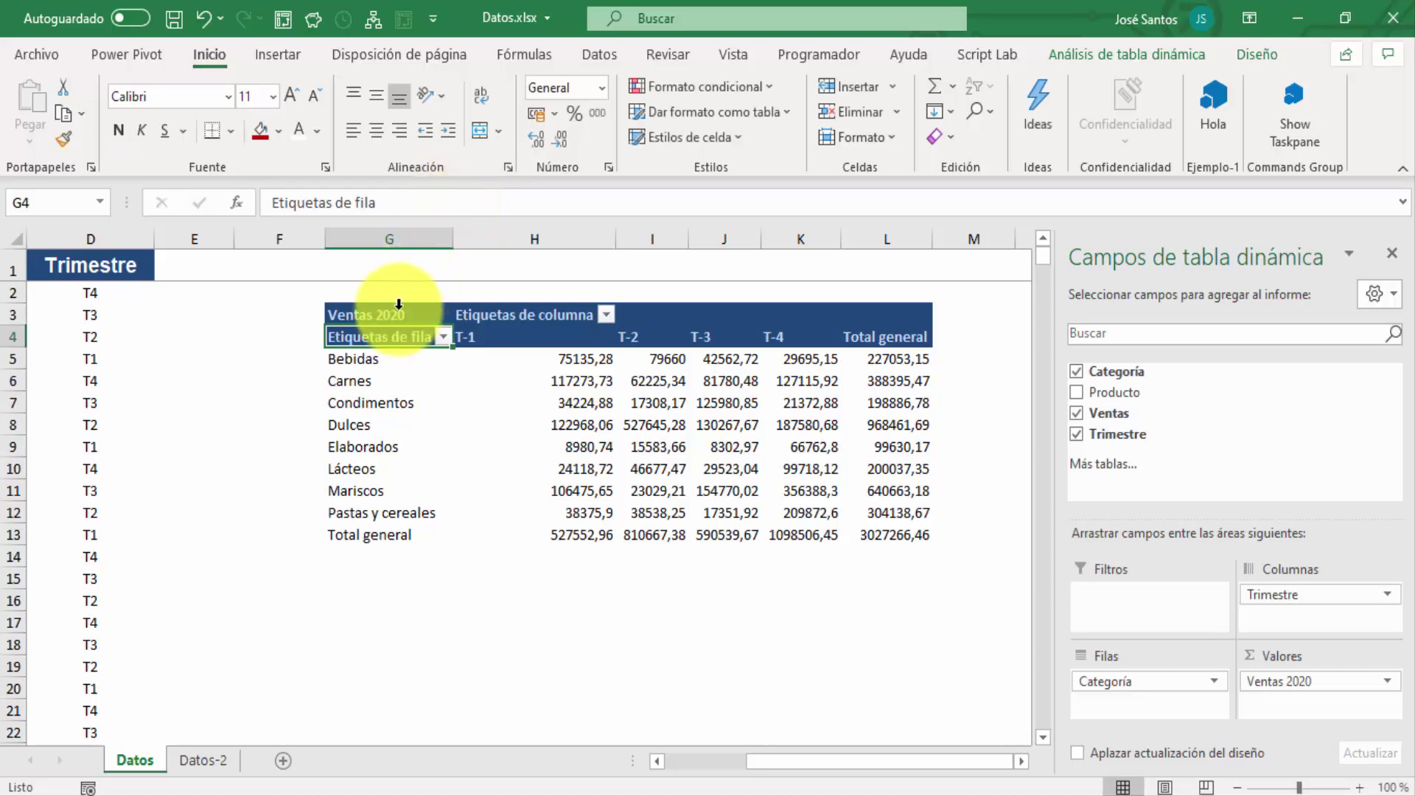
left_click(399, 302)
- Centre the Ventas 2020 header in cell G3 and set its font size to 16
left_click(396, 315)
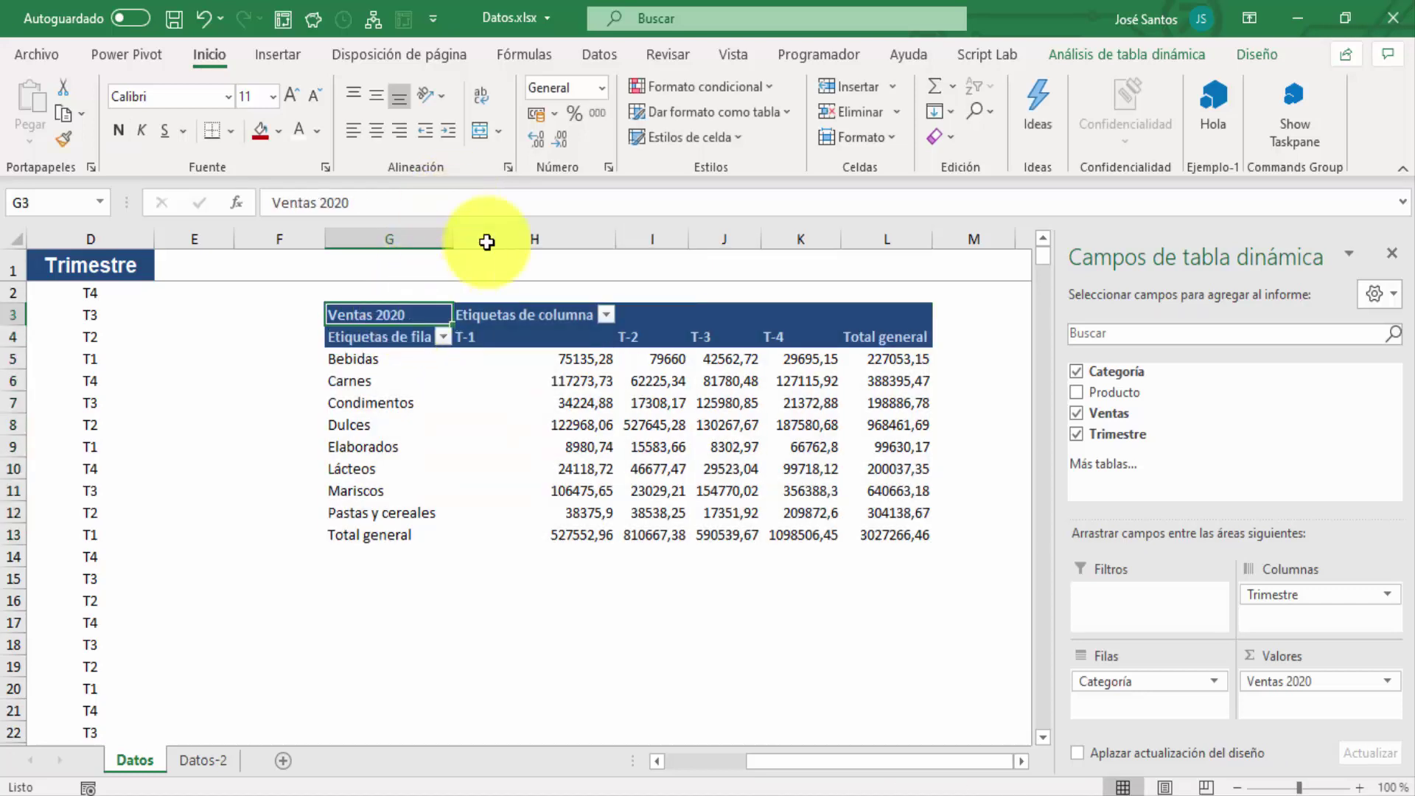
left_click(379, 132)
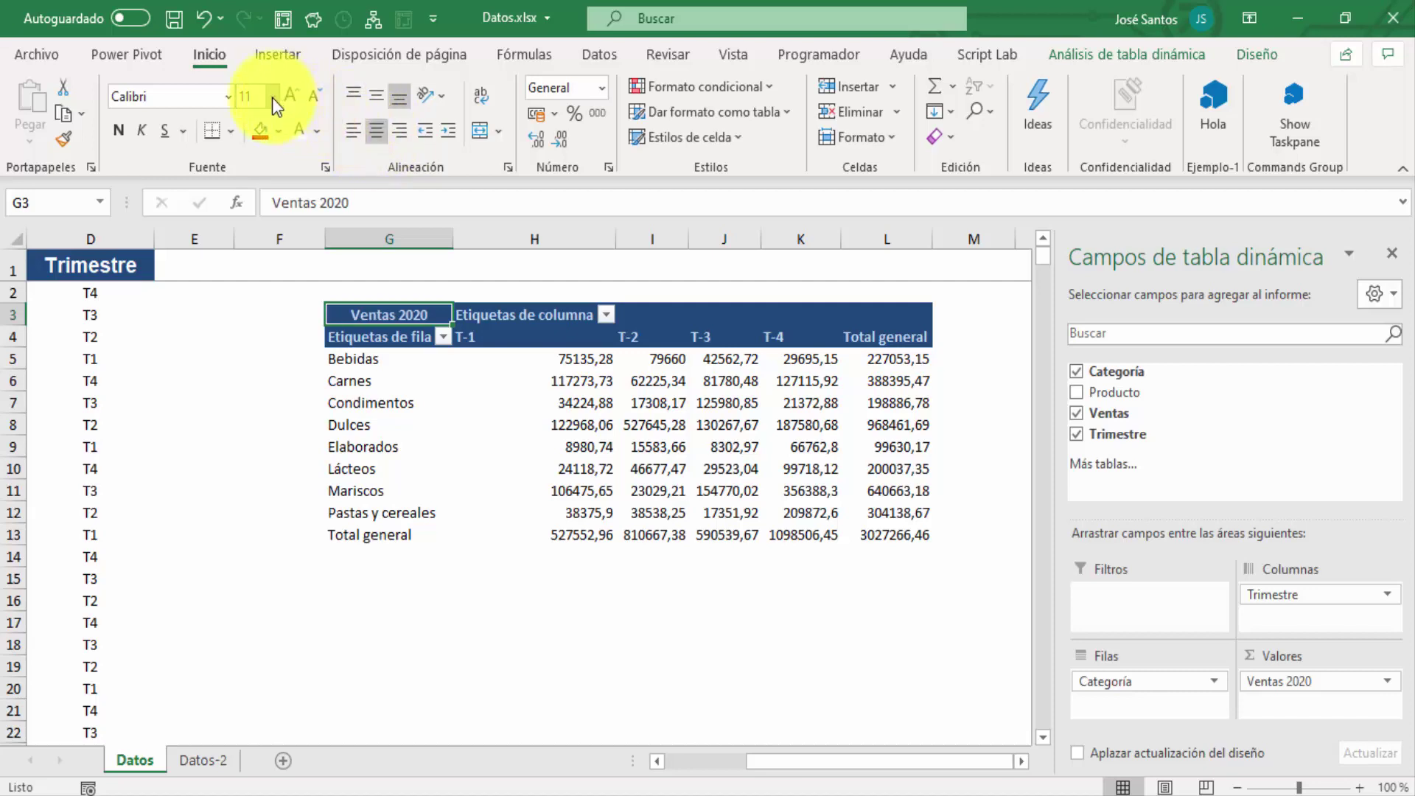
left_click(272, 97)
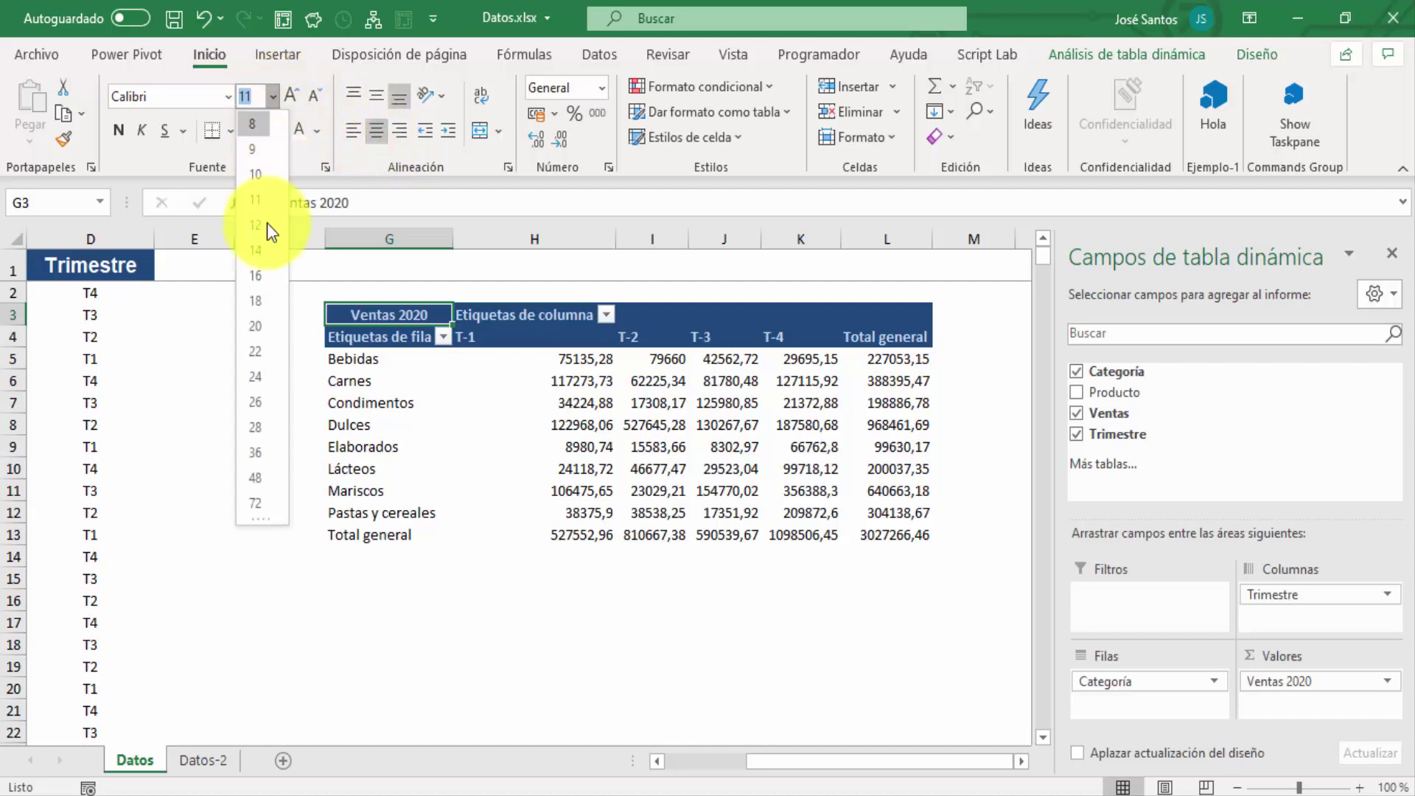
left_click(267, 276)
- Rename the pivot table's column labels header in cell H3 as Elije Trimestre and centre it
left_click(541, 320)
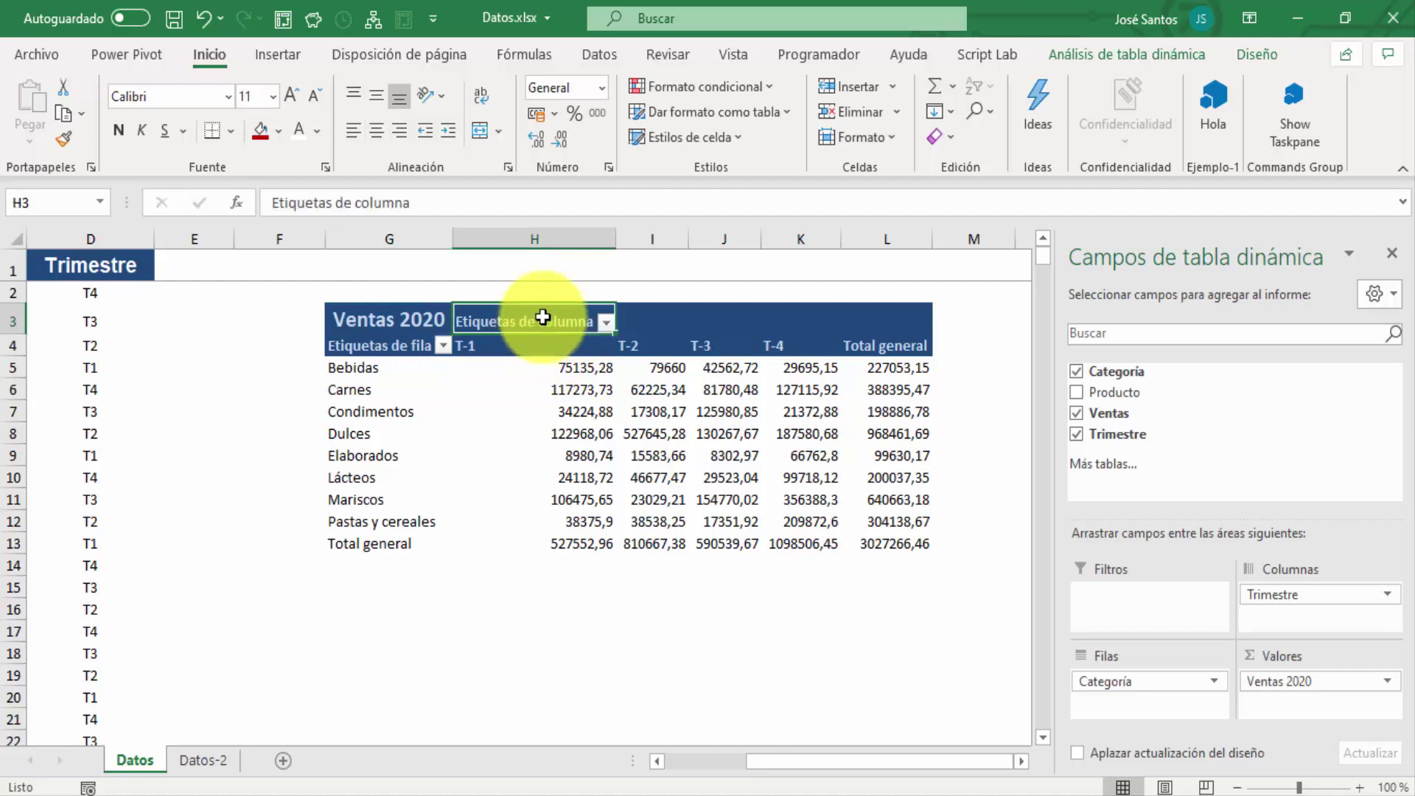
type("Trimestre")
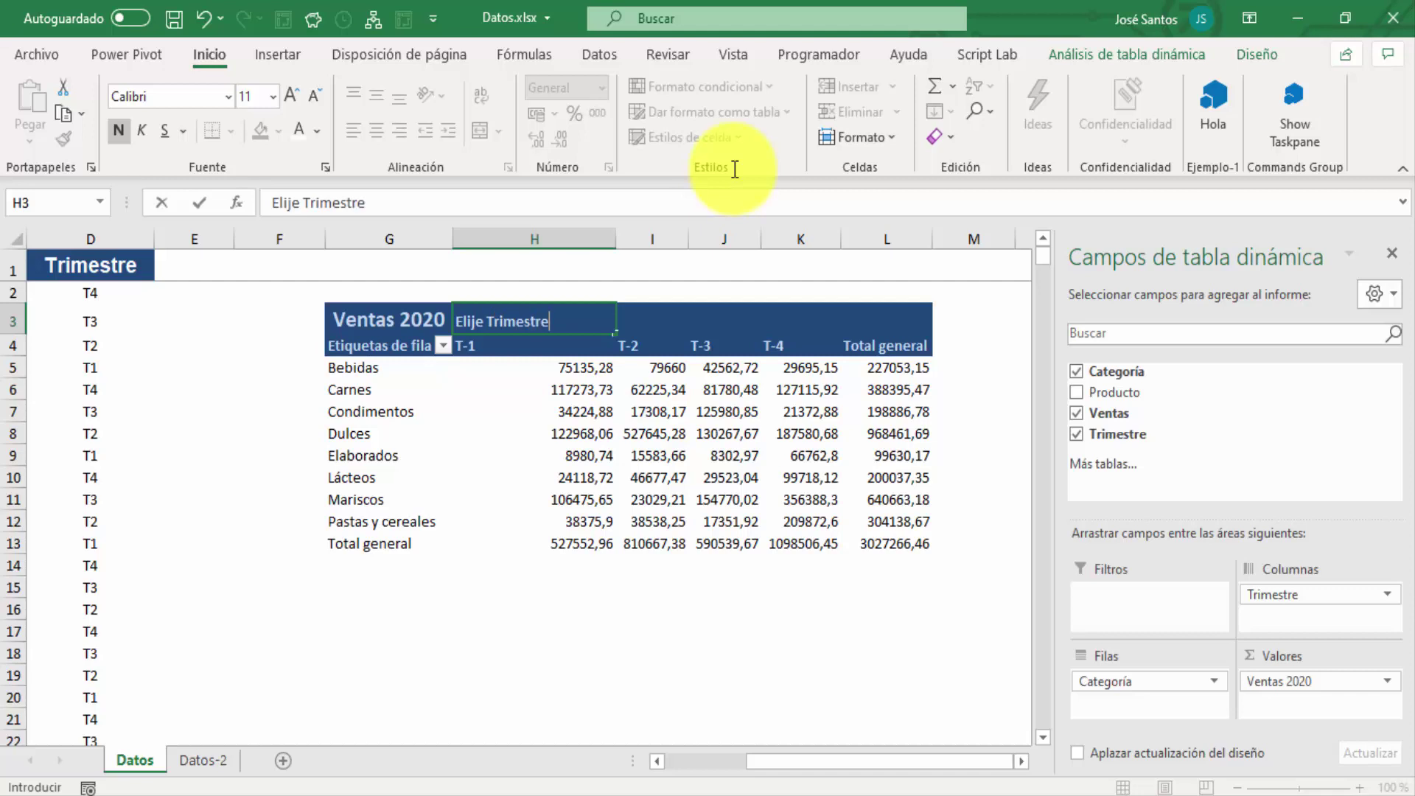
key("Return")
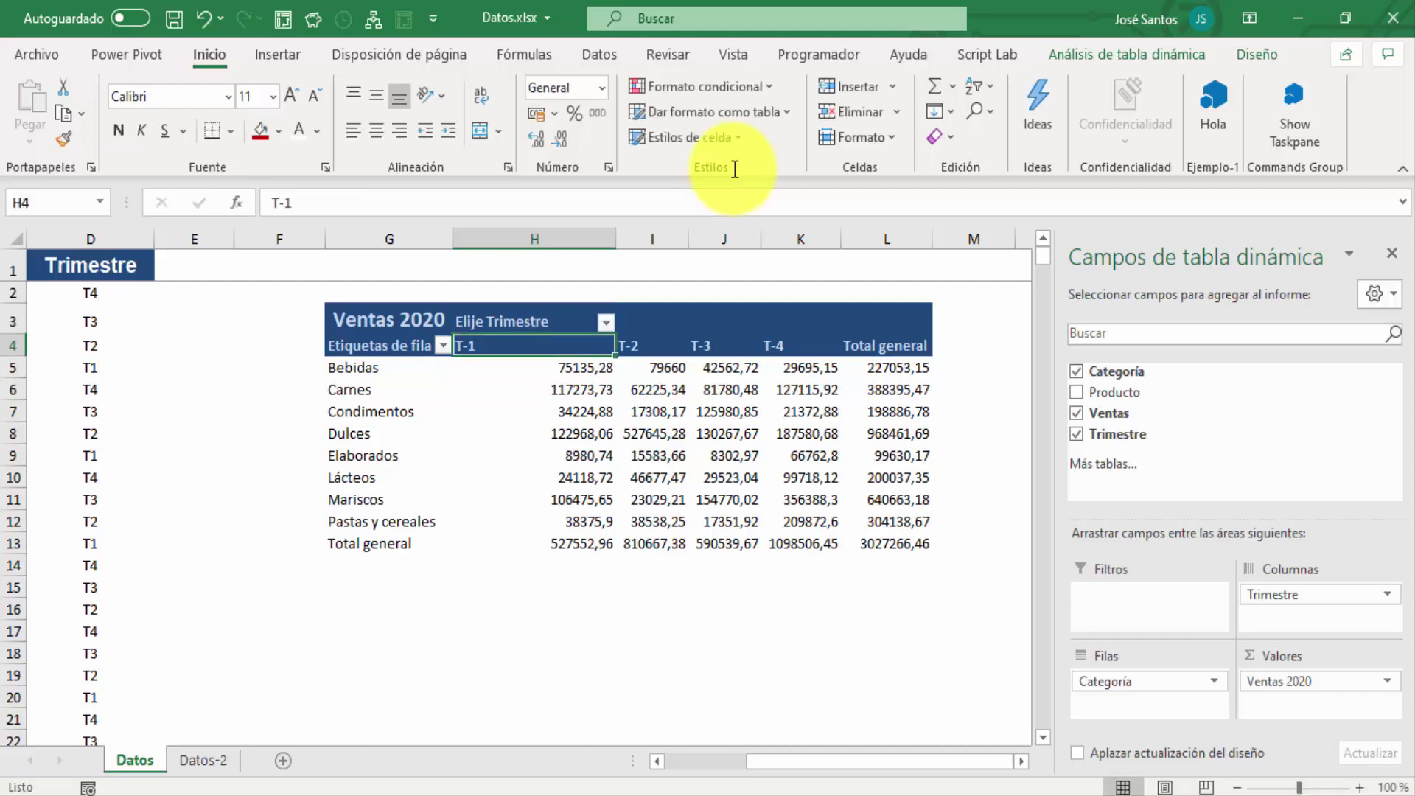
left_click(548, 319)
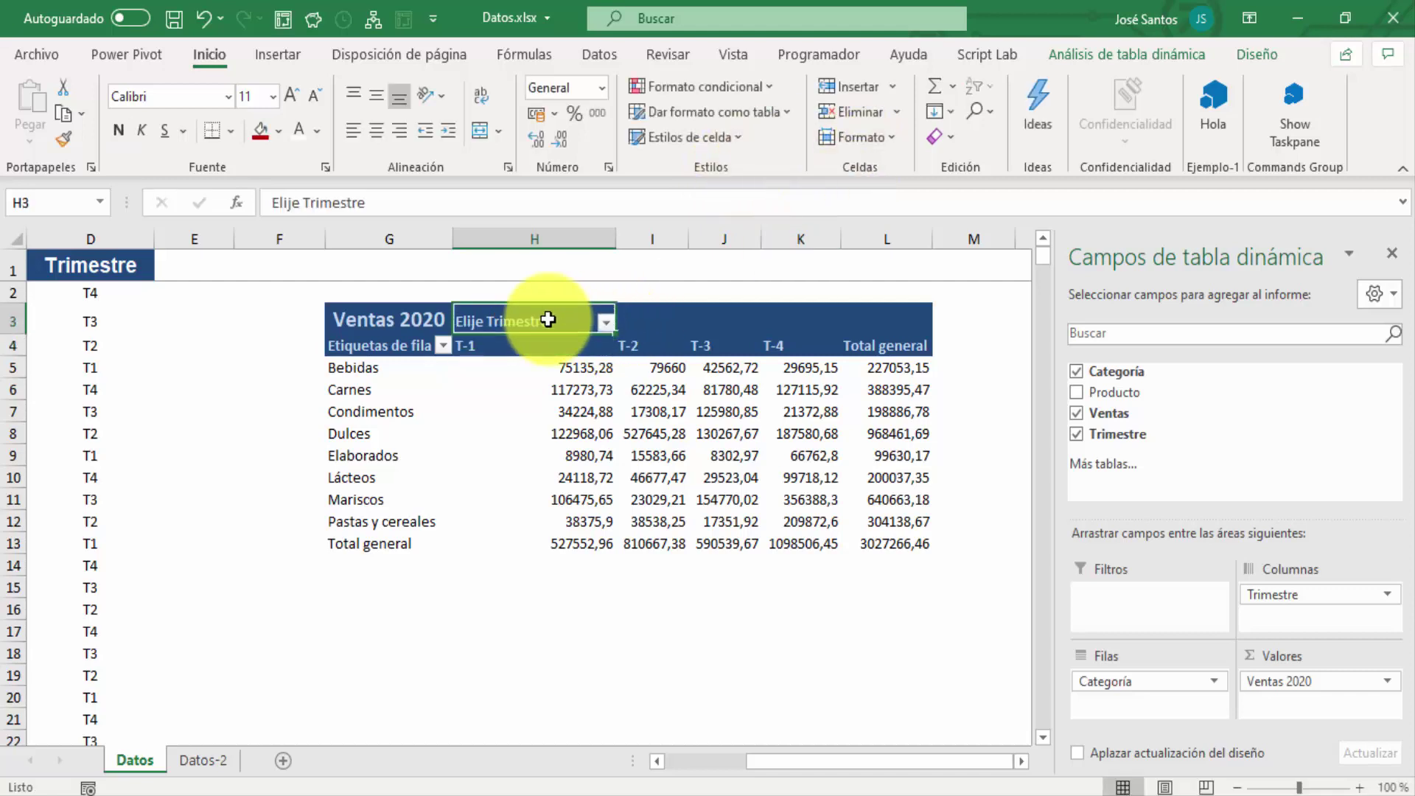
left_click(376, 131)
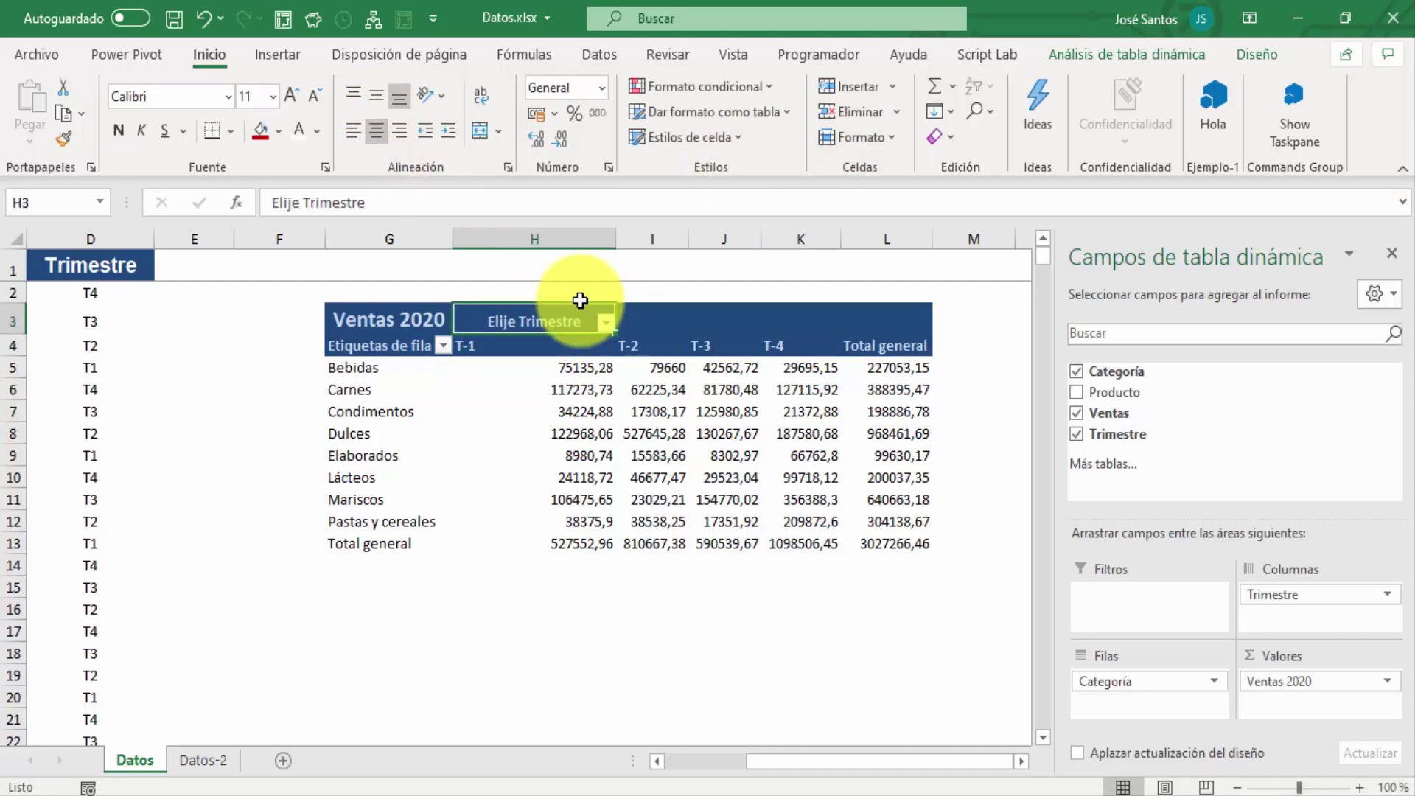
- View the quarter filter options of the Elije Trimestre header without changing them
left_click(606, 322)
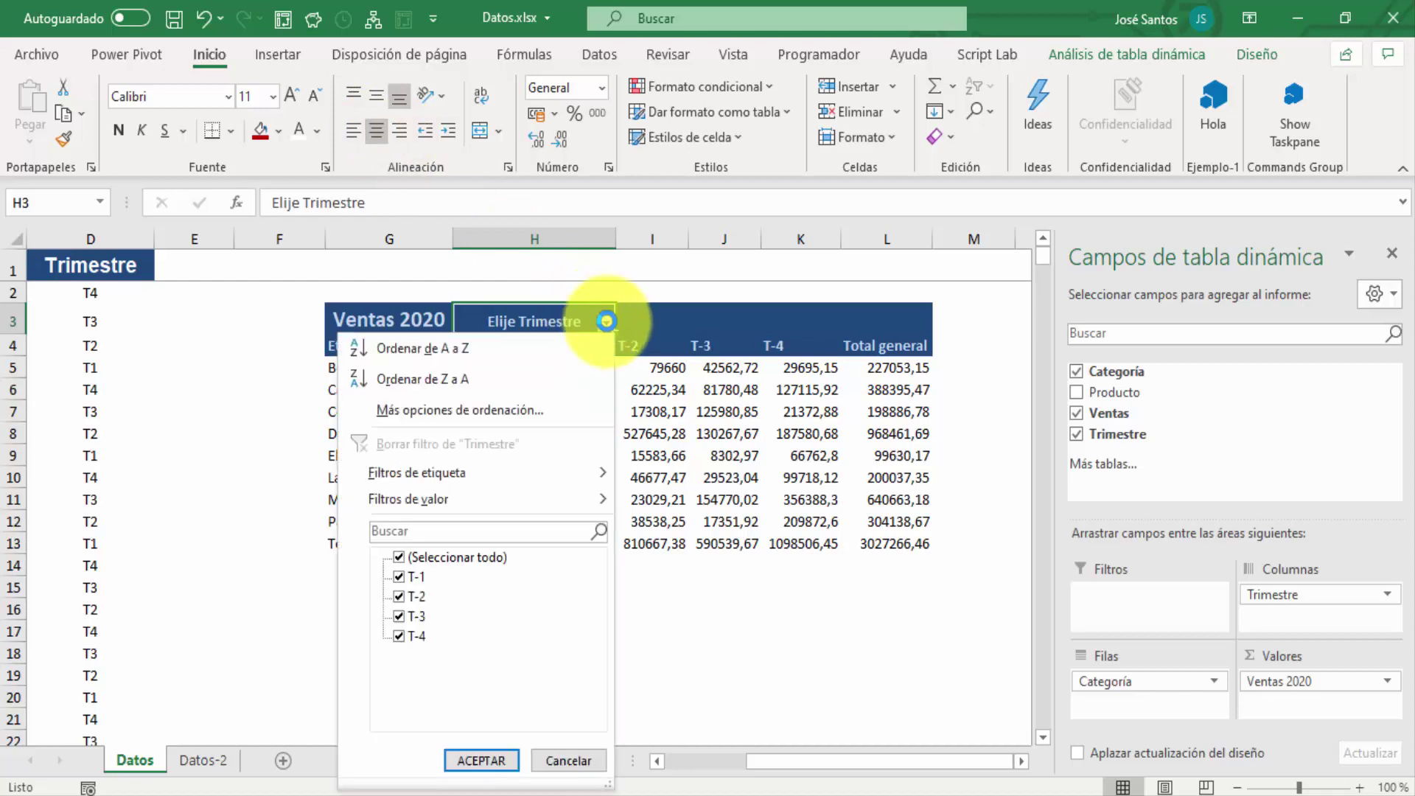
key("Escape")
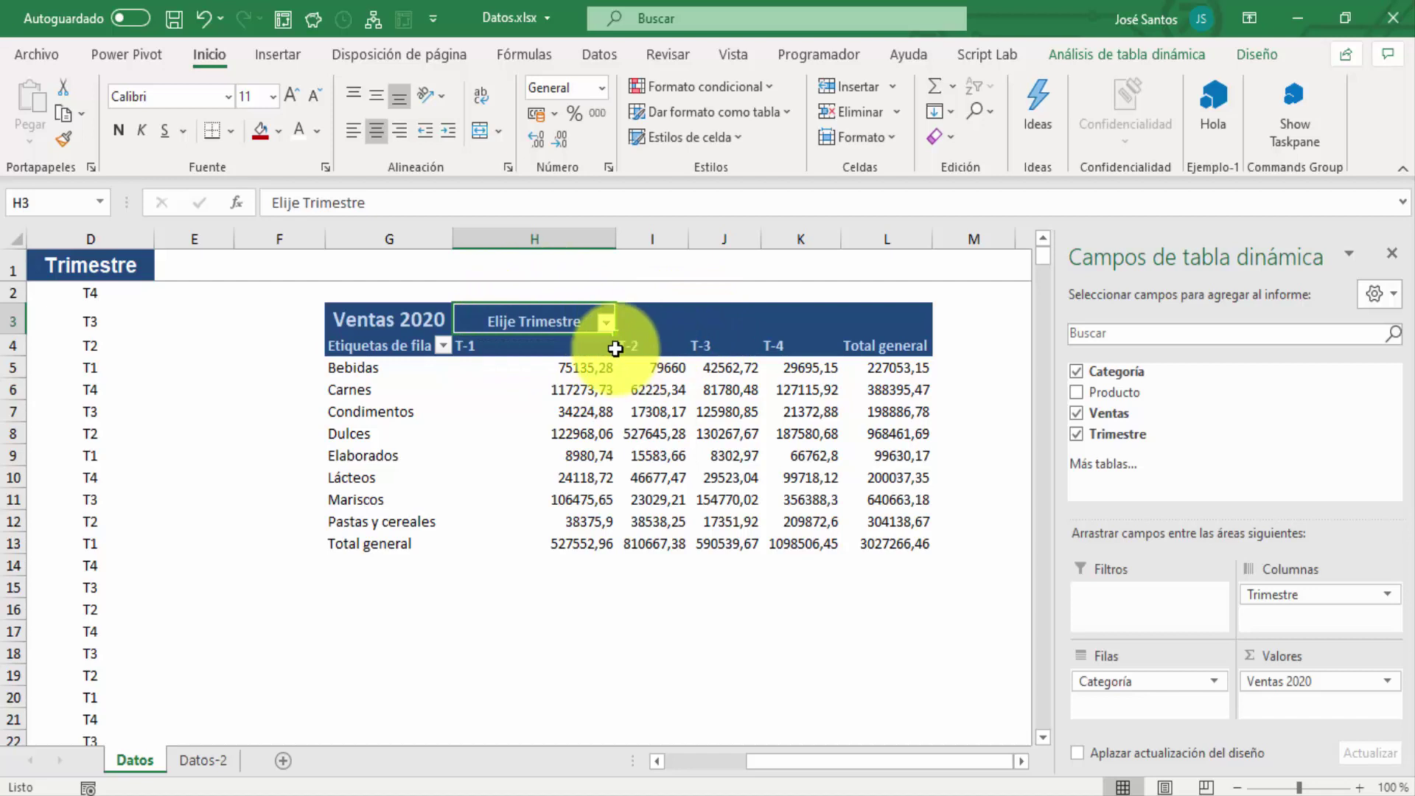
- Rename the pivot table's row labels header in cell G4 as Categorías
left_click(391, 345)
type("c")
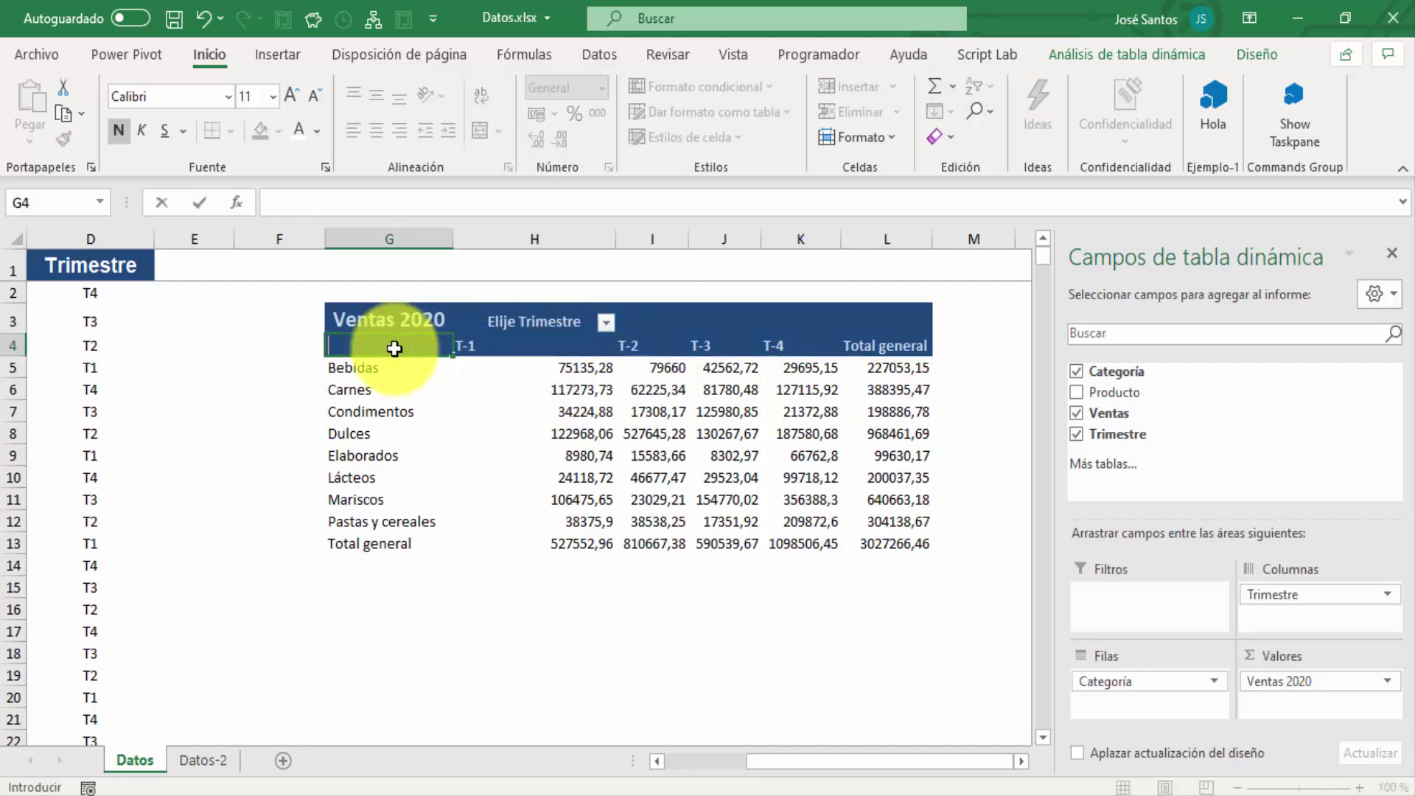
type("ategoriás")
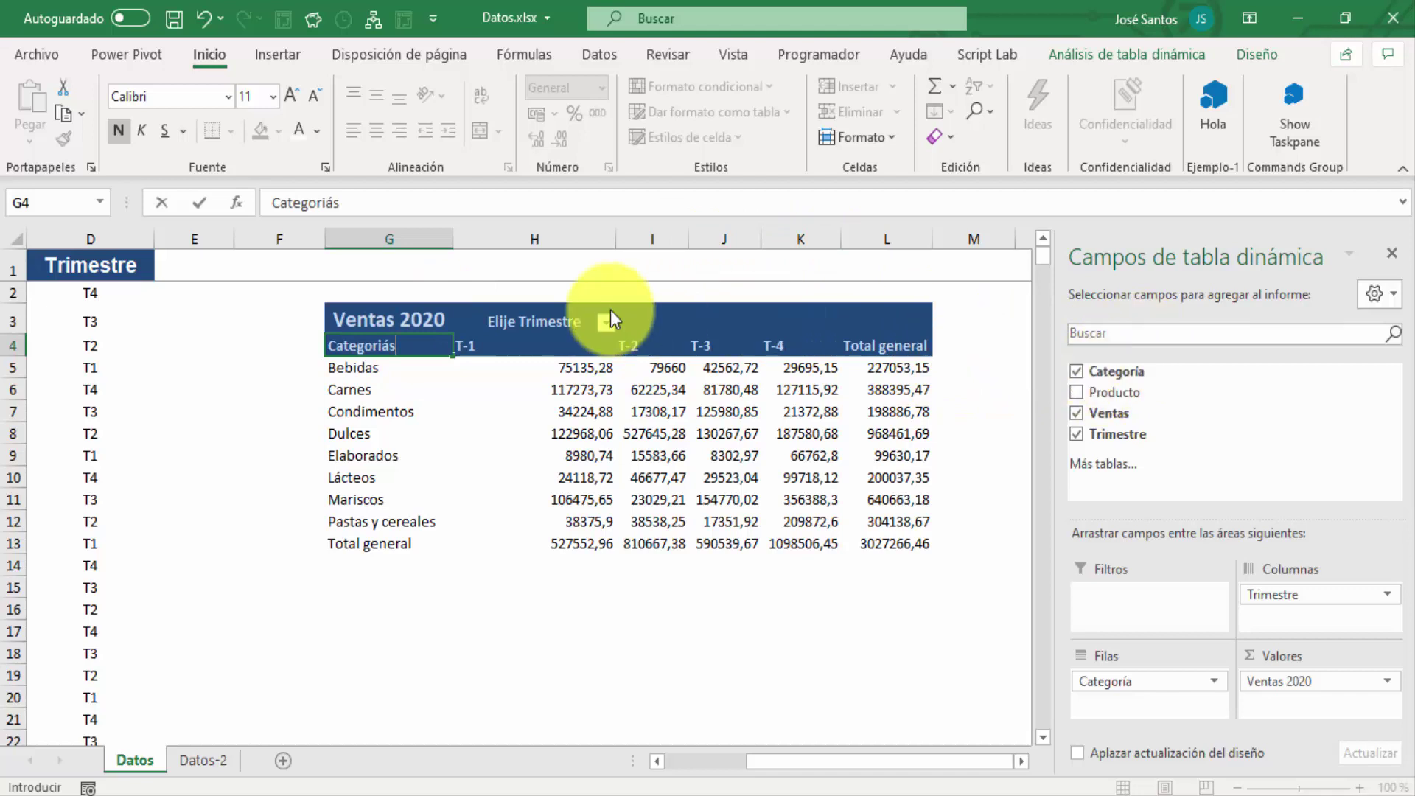
key("Return")
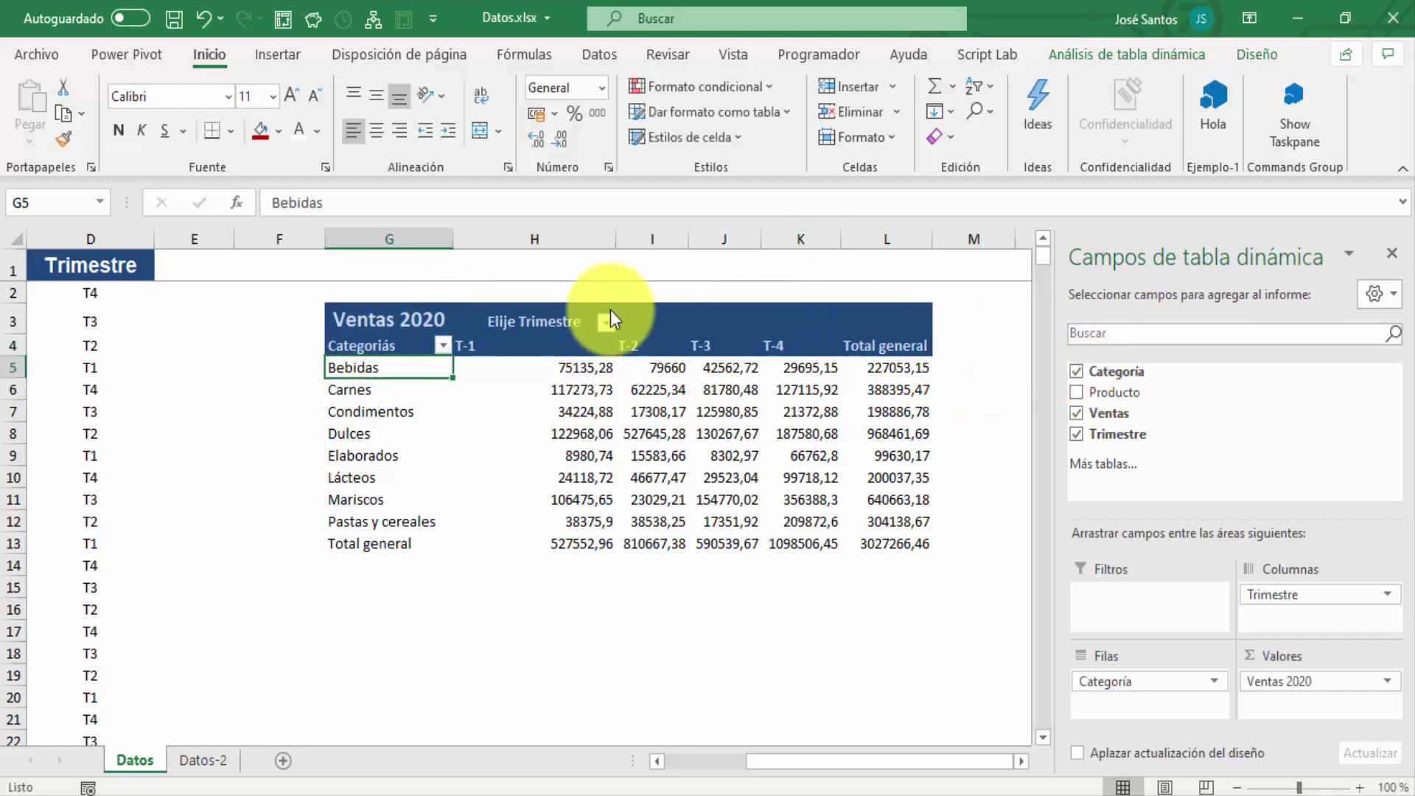
left_click(411, 347)
type("Cate")
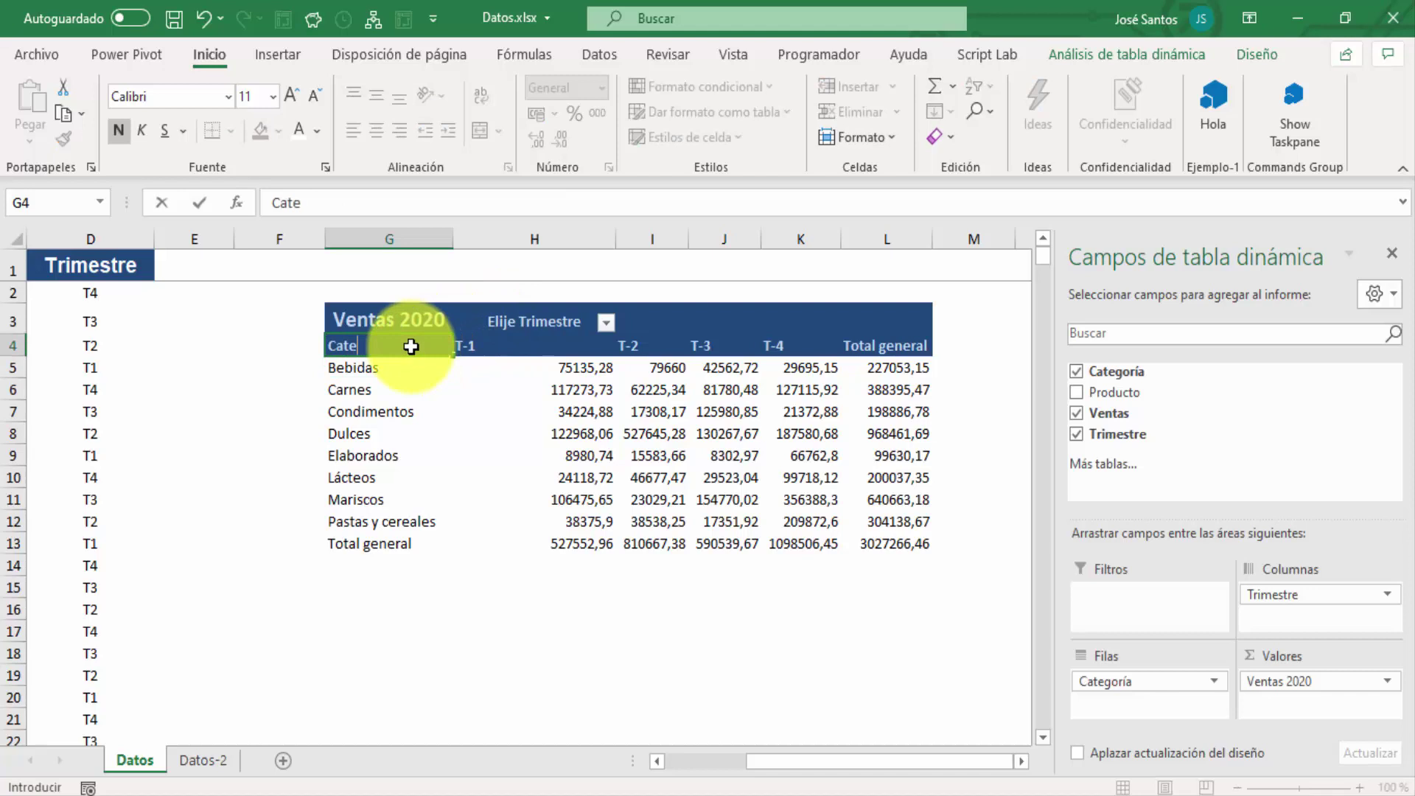
type("gorías")
key("Return")
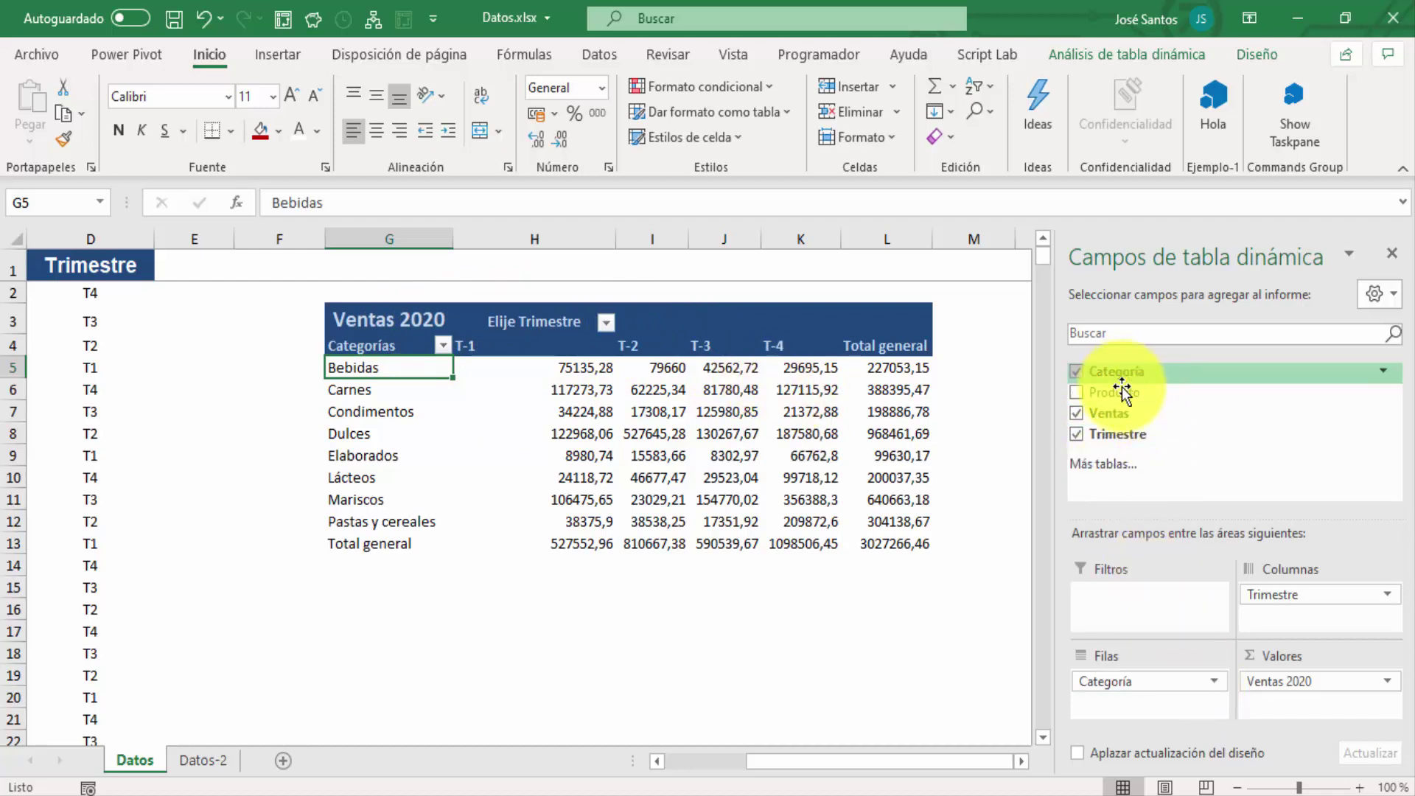
- Add the Producto field to the pivot table's rows beneath Categoría and the Trimestre field to its values
left_click_drag(1124, 396, 1133, 712)
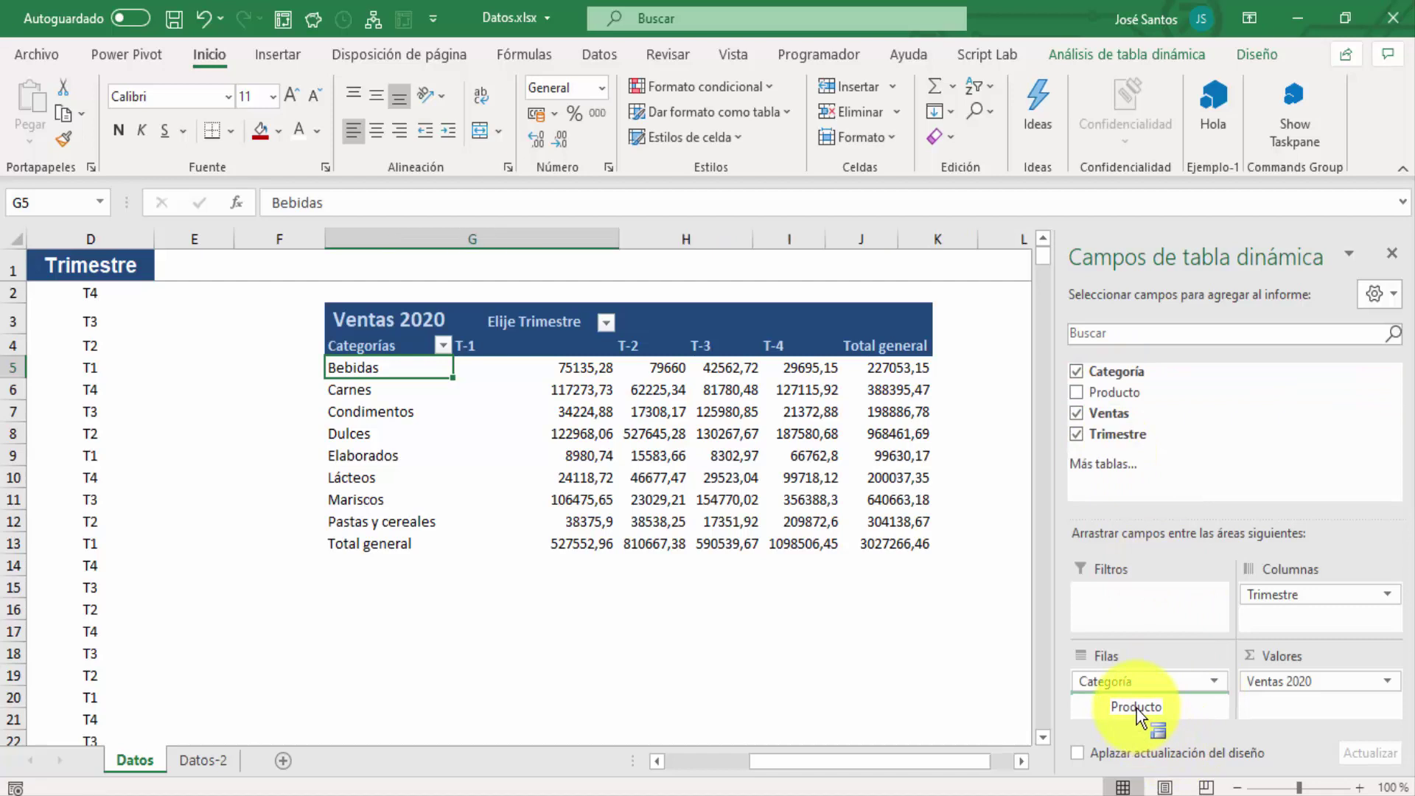
left_click_drag(1156, 433, 1298, 696)
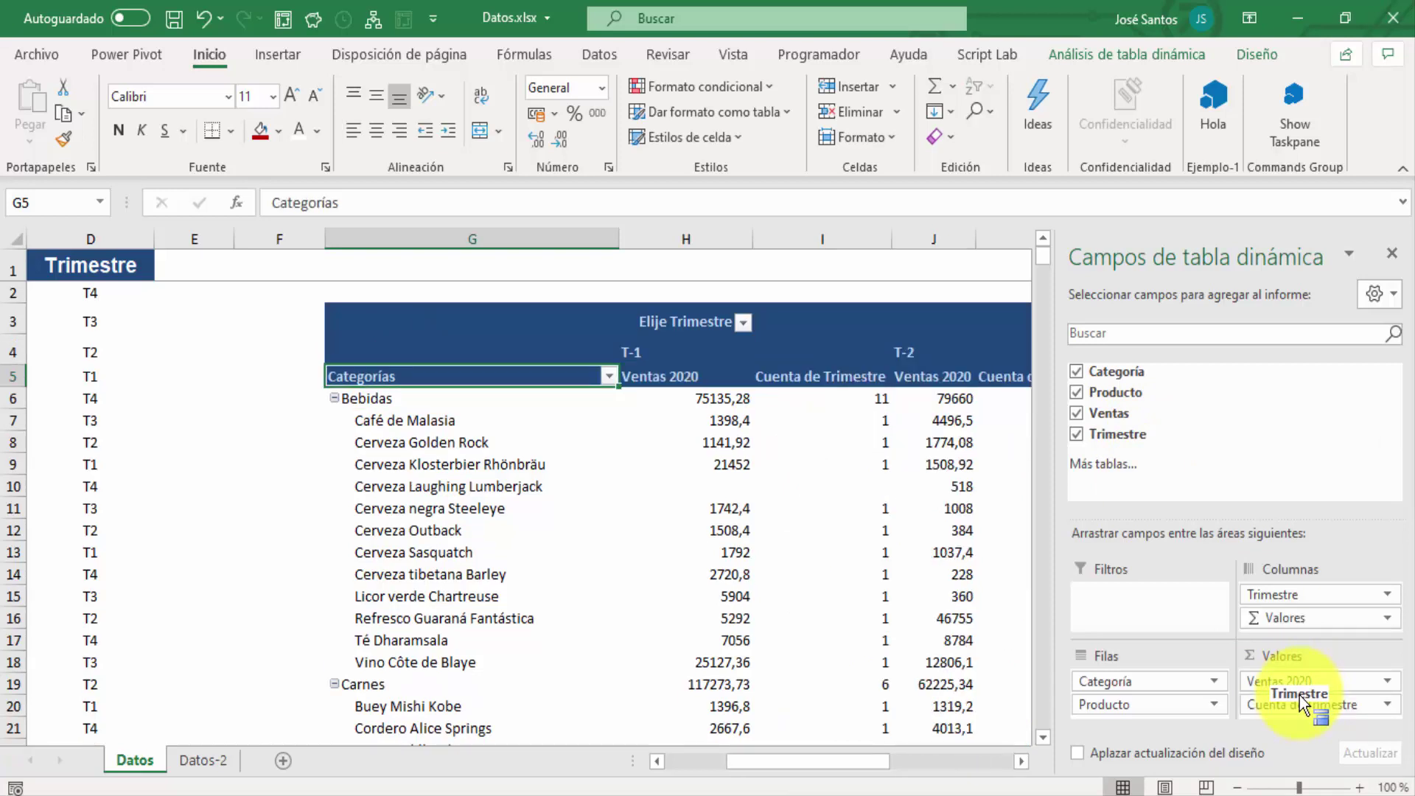
left_click(781, 435)
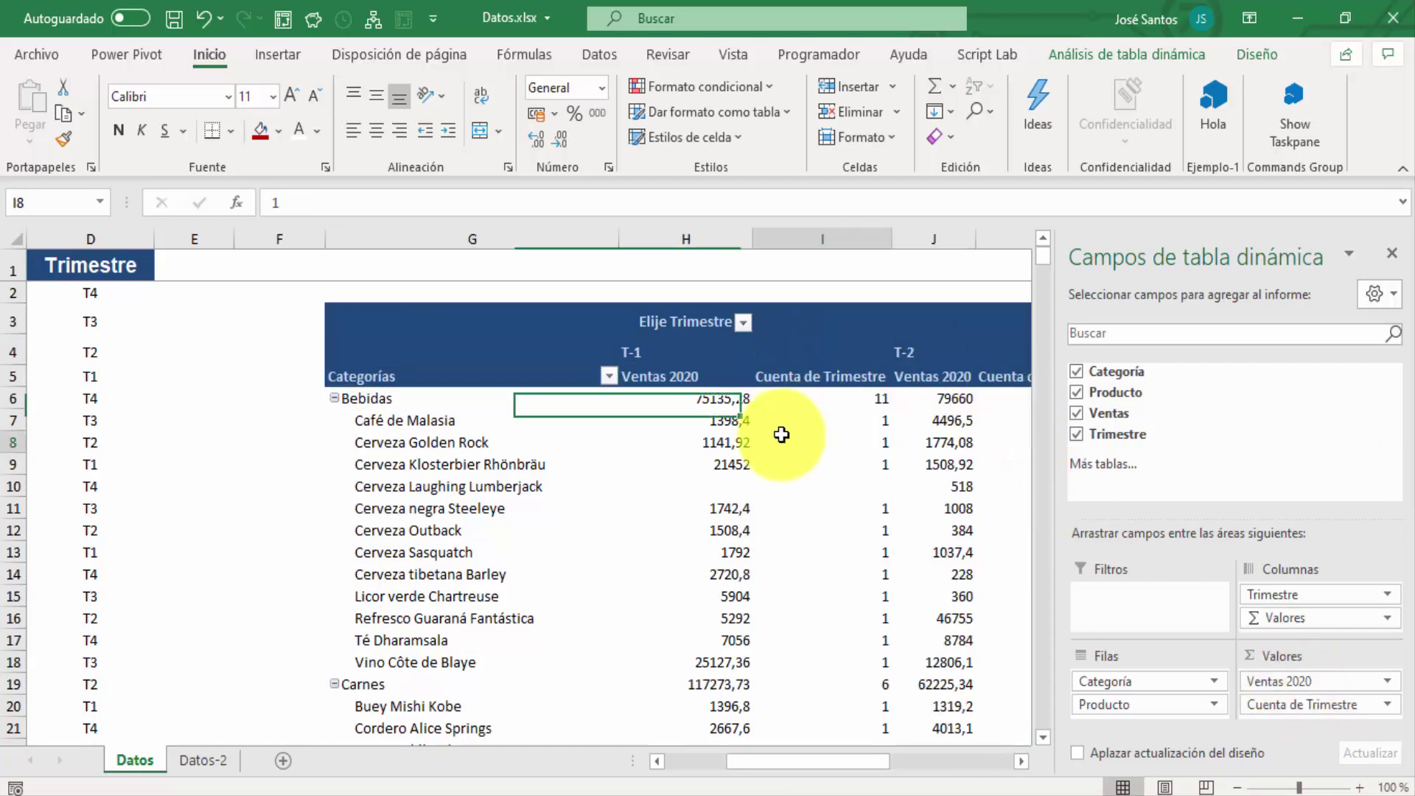
key("Right")
key("Right")
key("Right")
key("Right")
key("Right")
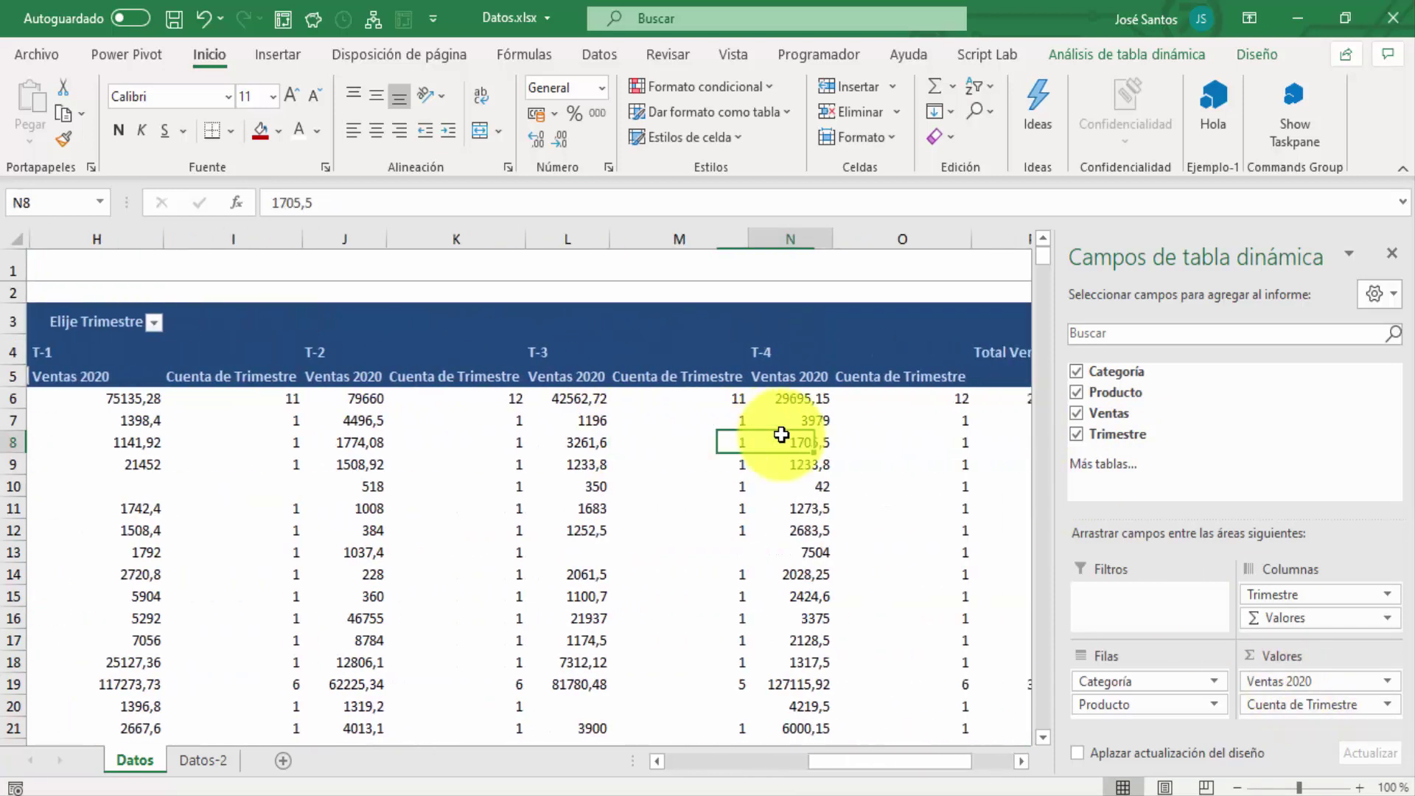
key("Left")
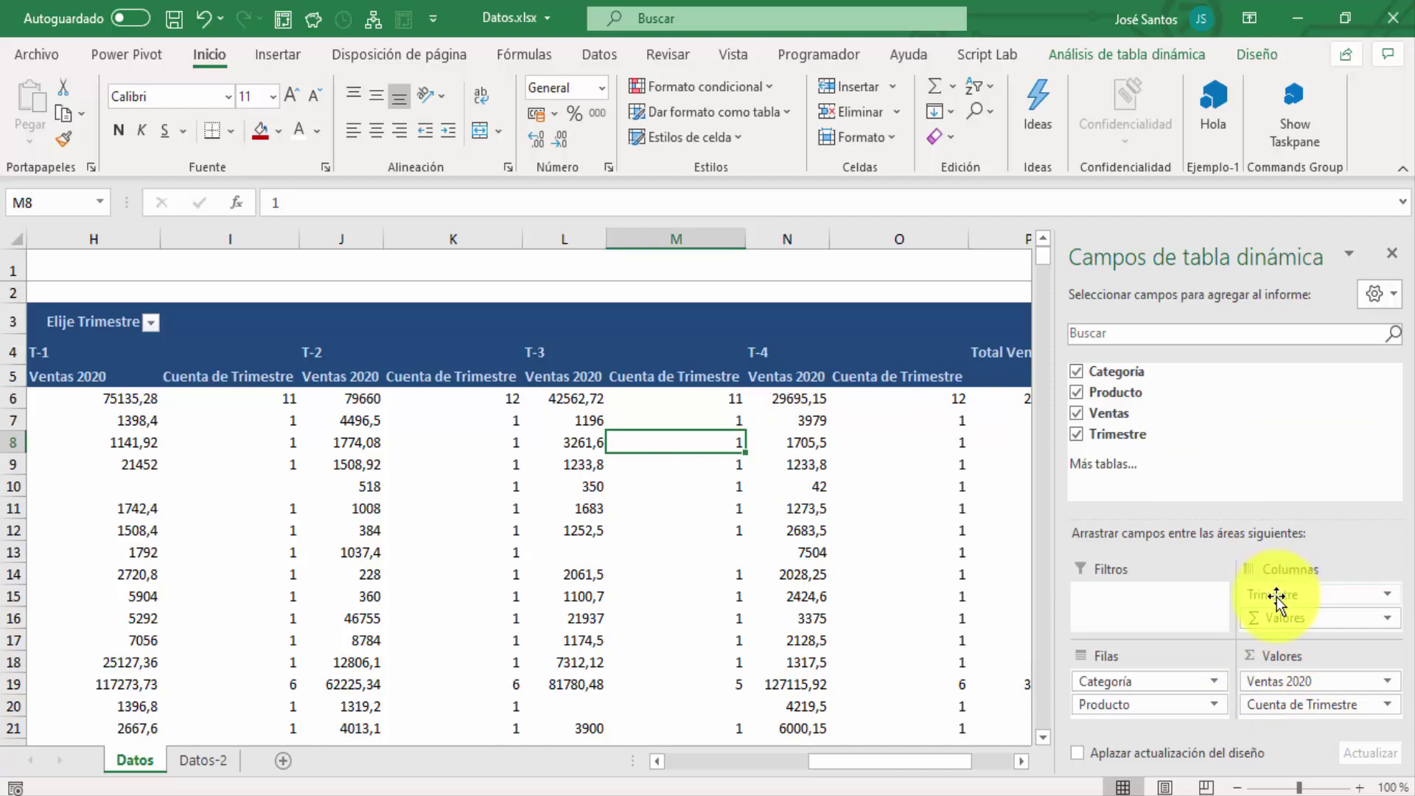
- Remove Cuenta de Trimestre from the pivot table's values and move Categoría from the rows to the columns beneath Trimestre
left_click_drag(1308, 702, 1091, 466)
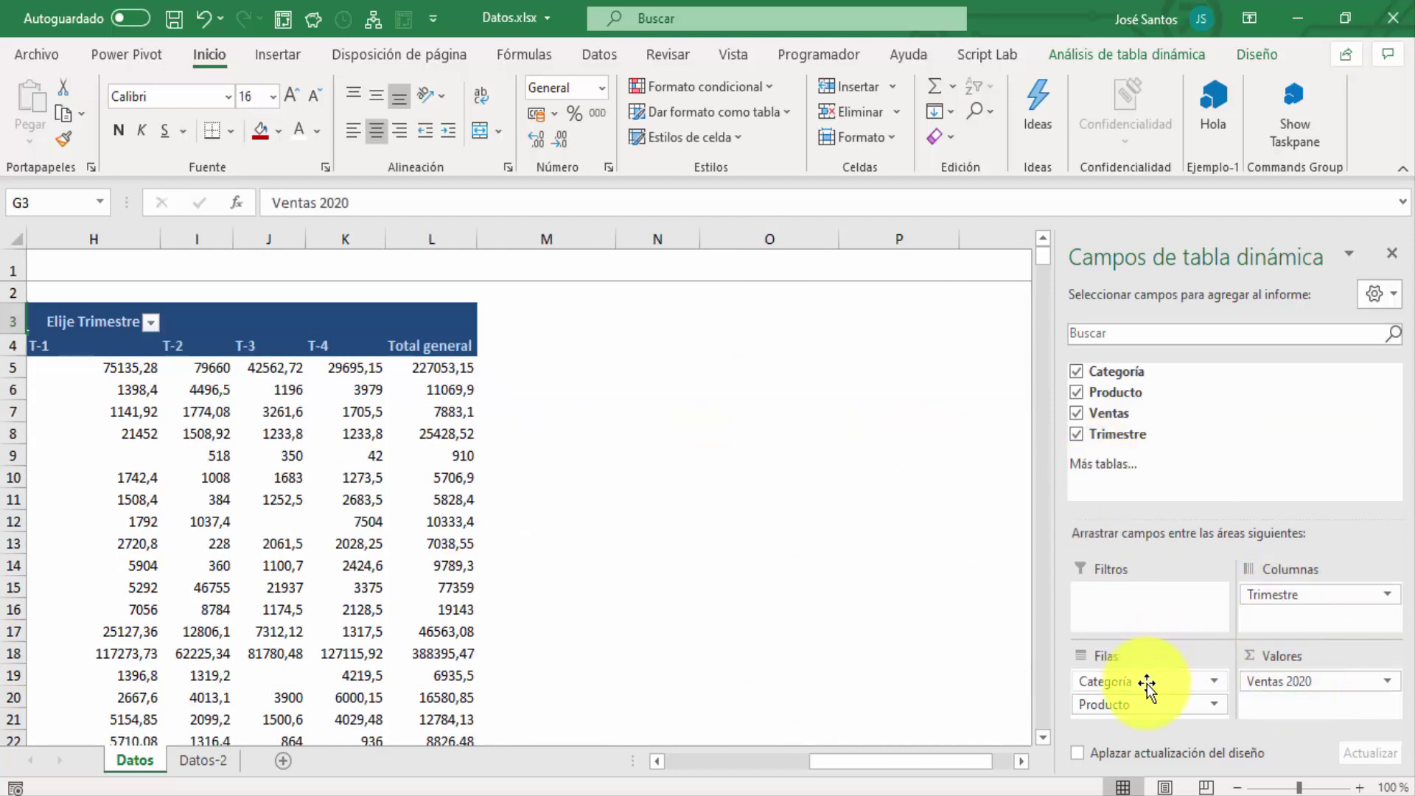
left_click_drag(1147, 684, 1311, 612)
- Examine the pivot table's product rows and the category columns grouped under the T-1 quarter
left_click(753, 507)
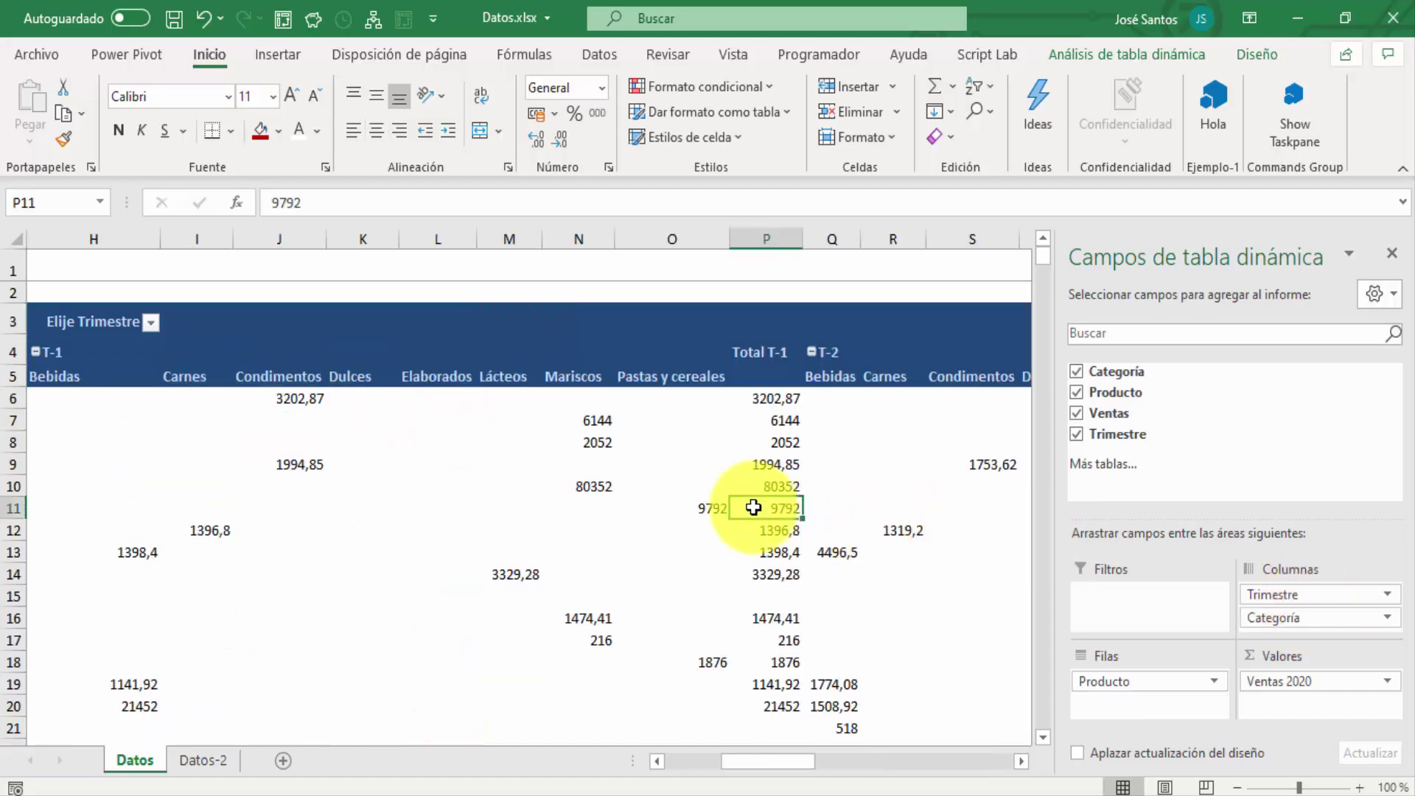
key("Left")
key("Left")
key("Left")
key("Left")
key("Left")
key("Left")
key("Left")
key("Left")
key("Left")
key("Left")
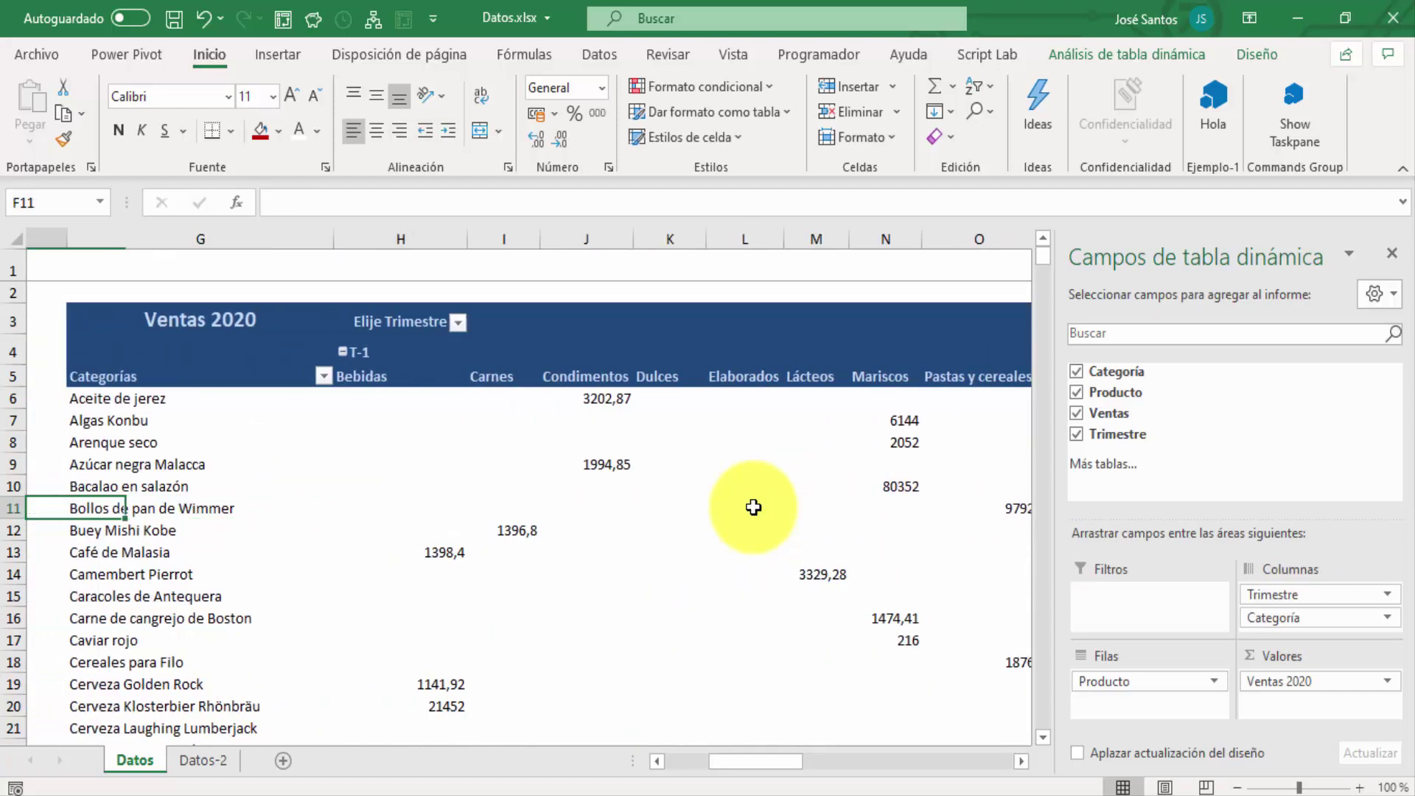
key("Up")
key("Up")
key("Up")
key("Up")
key("Up")
key("Up")
key("Up")
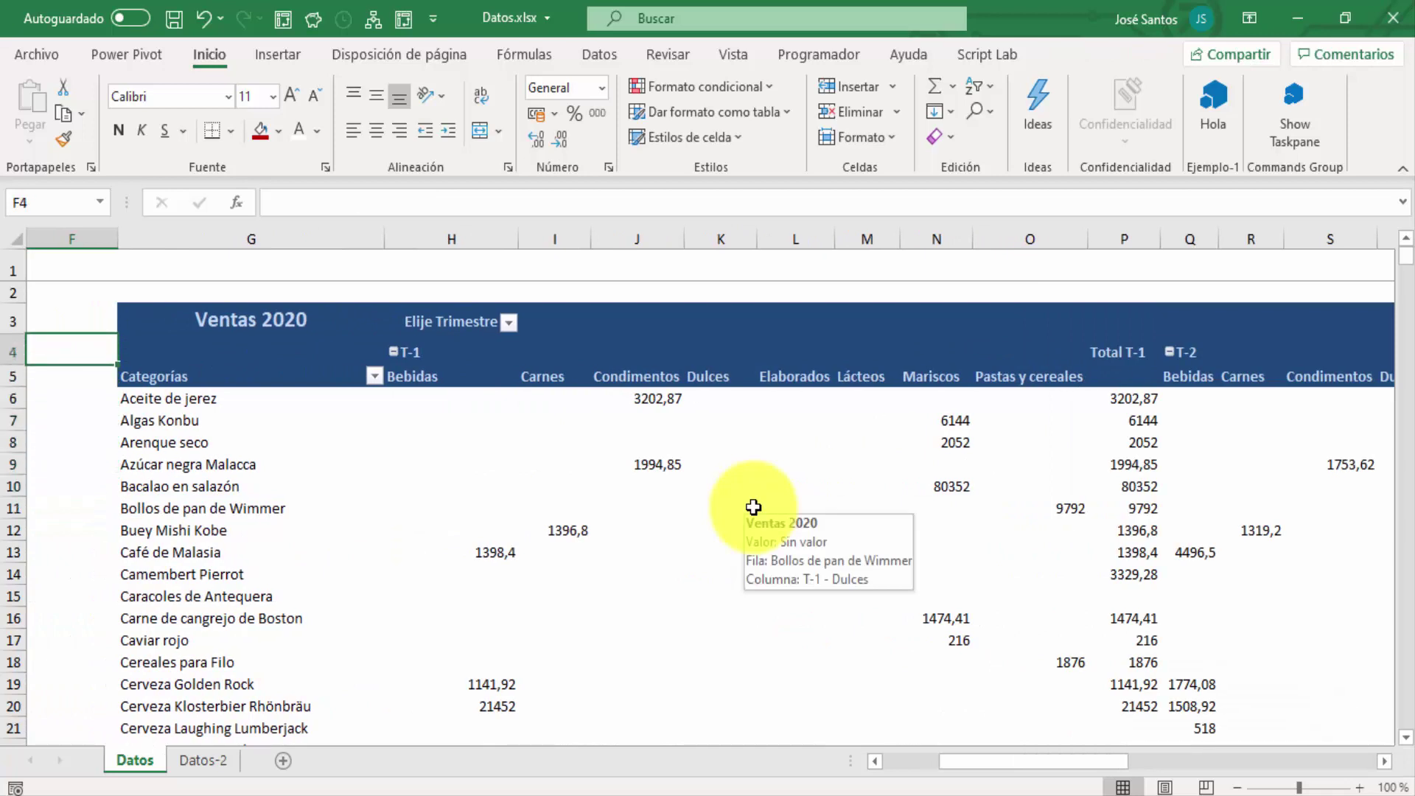
- Try to merge and center the T-1 quarter header across cells H4:O4 of the pivot table
key("Right")
key("Right")
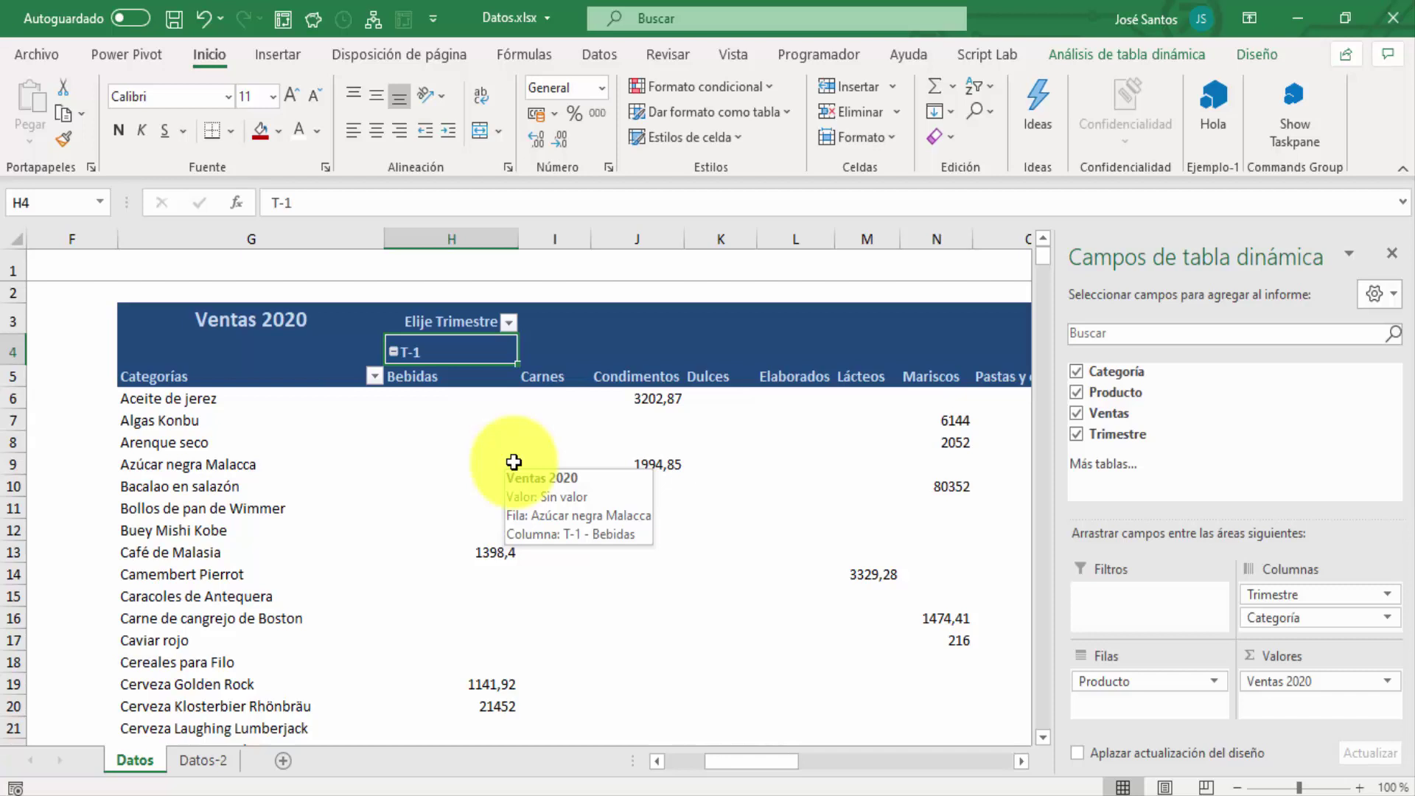
key("shift+Right")
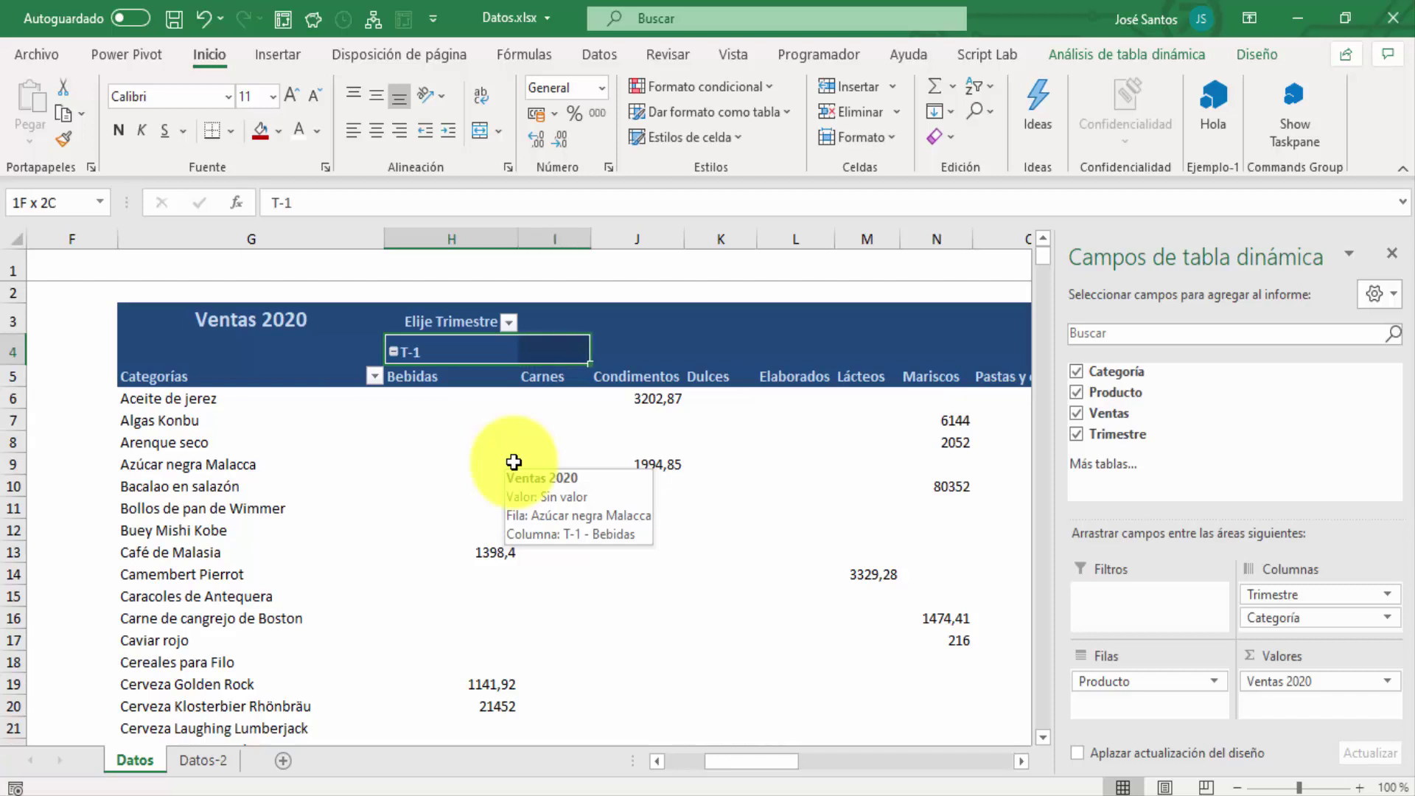
key("shift+Right")
key("shift+Right")
key("shift+Right")
key("shift+Right")
key("shift+Right")
key("shift+Right")
key("shift+Right")
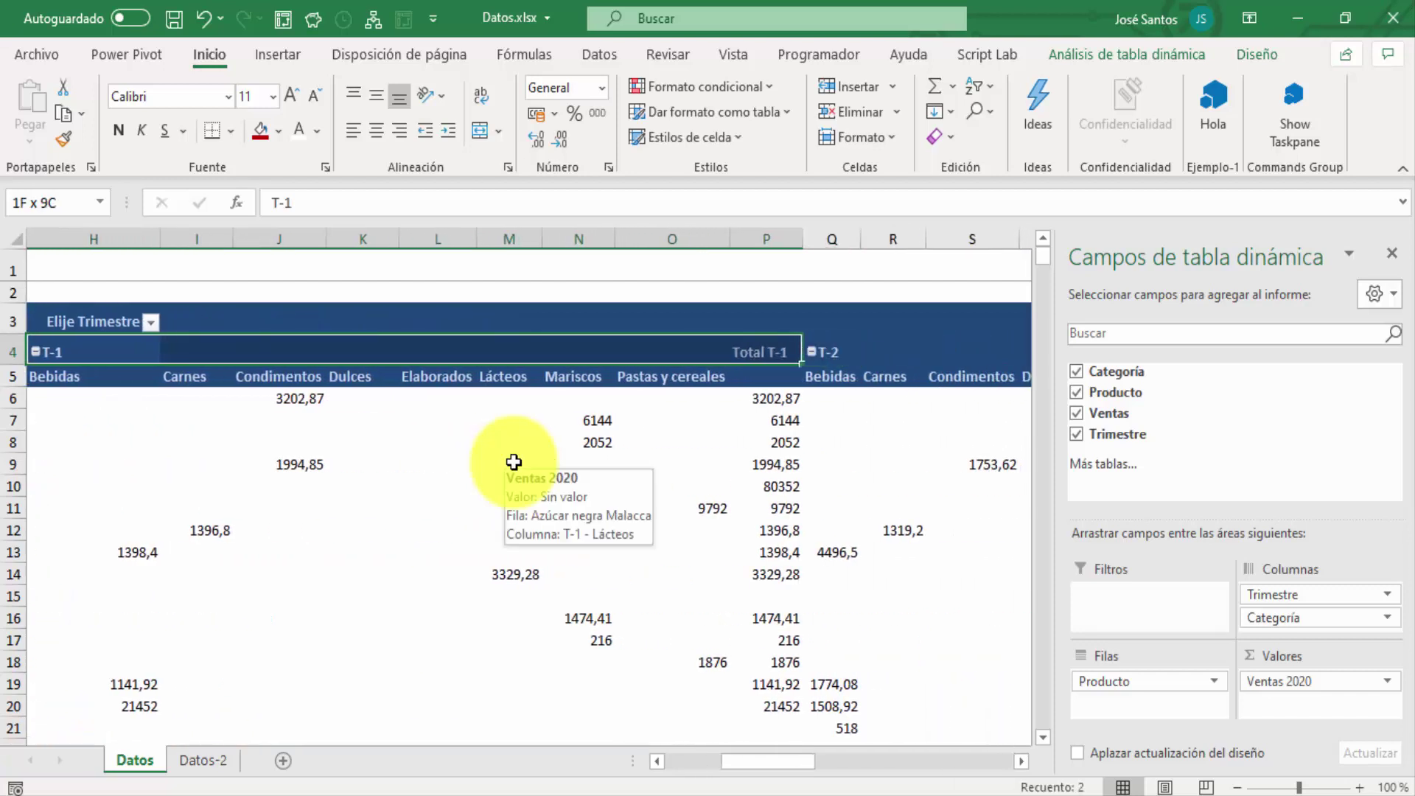
key("shift+Left")
key("shift+Left")
key("shift+Right")
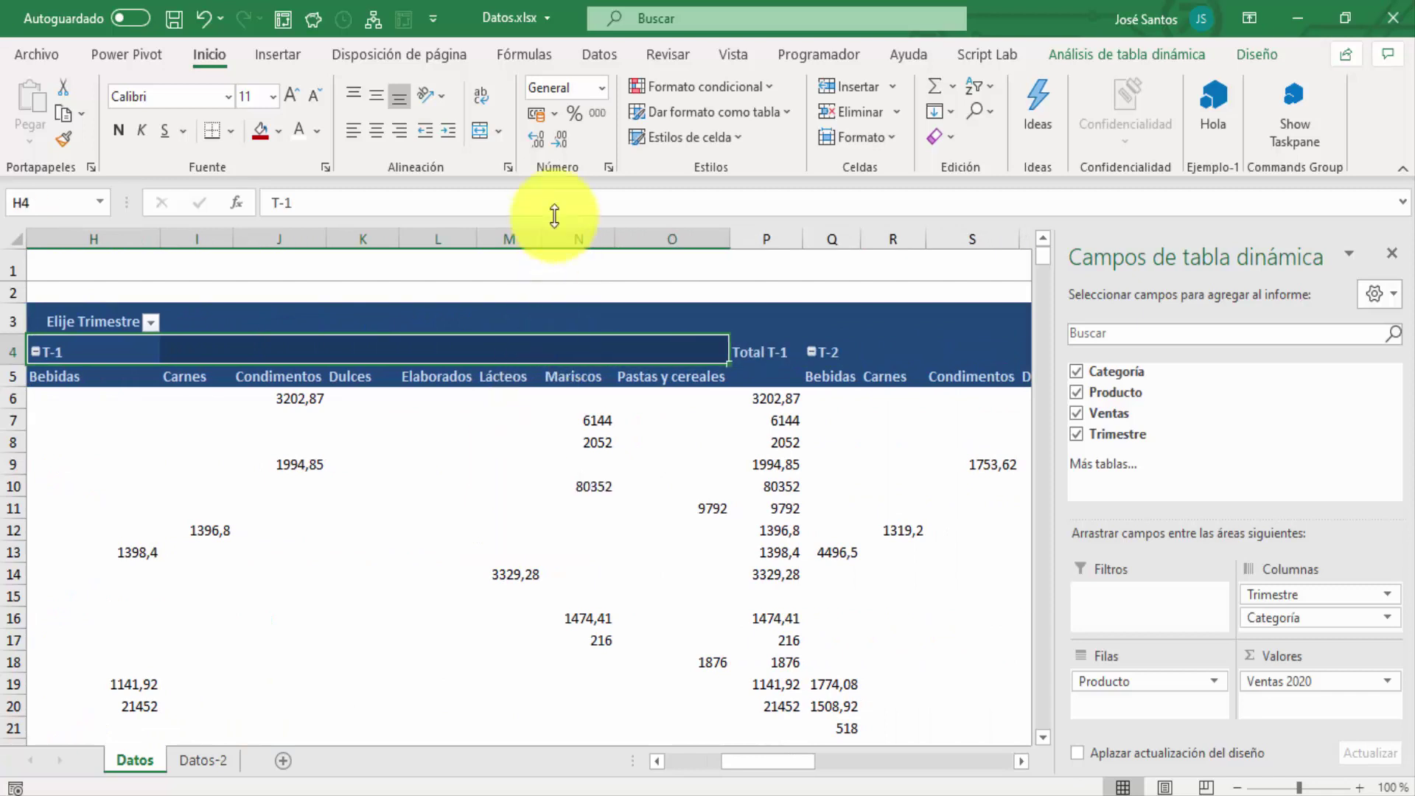
left_click(485, 135)
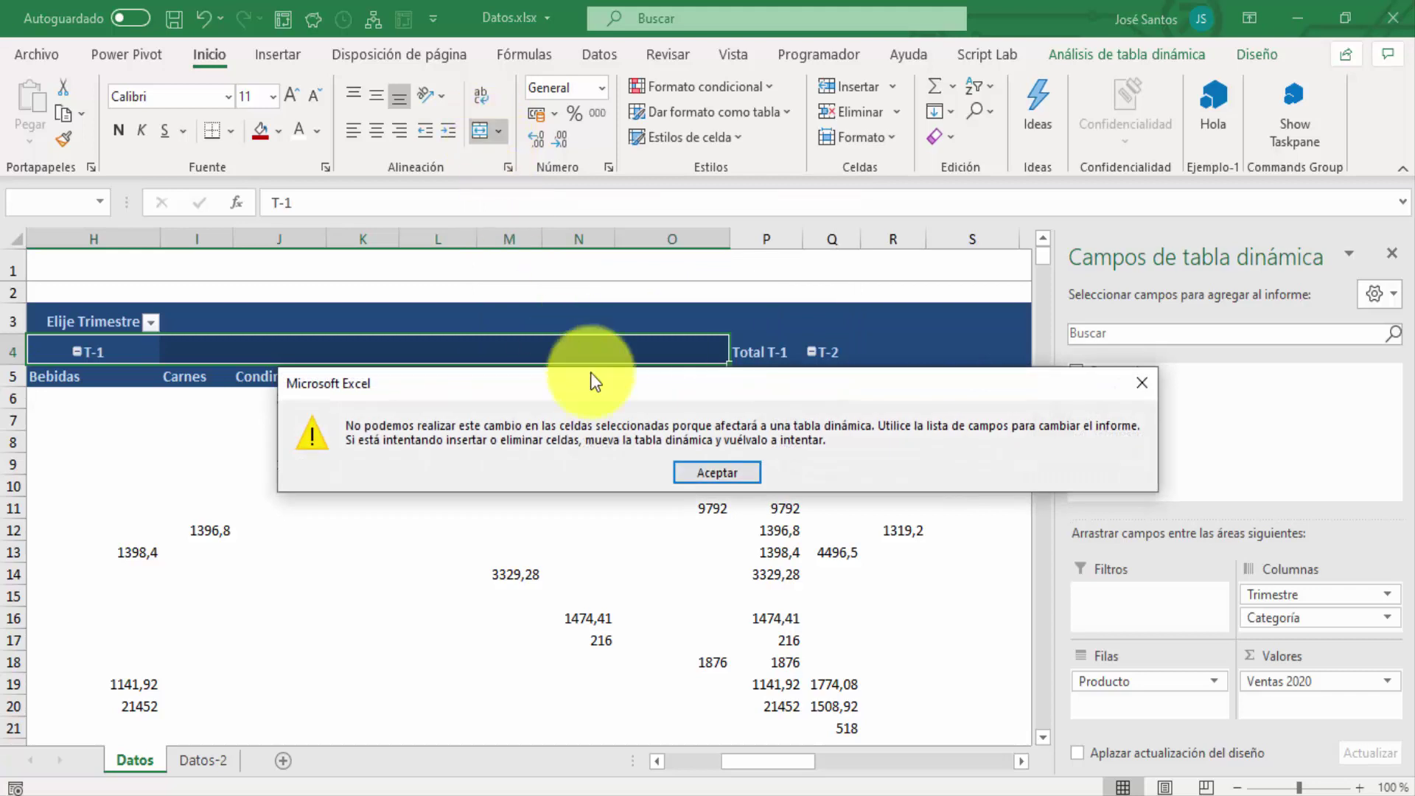
key("Return")
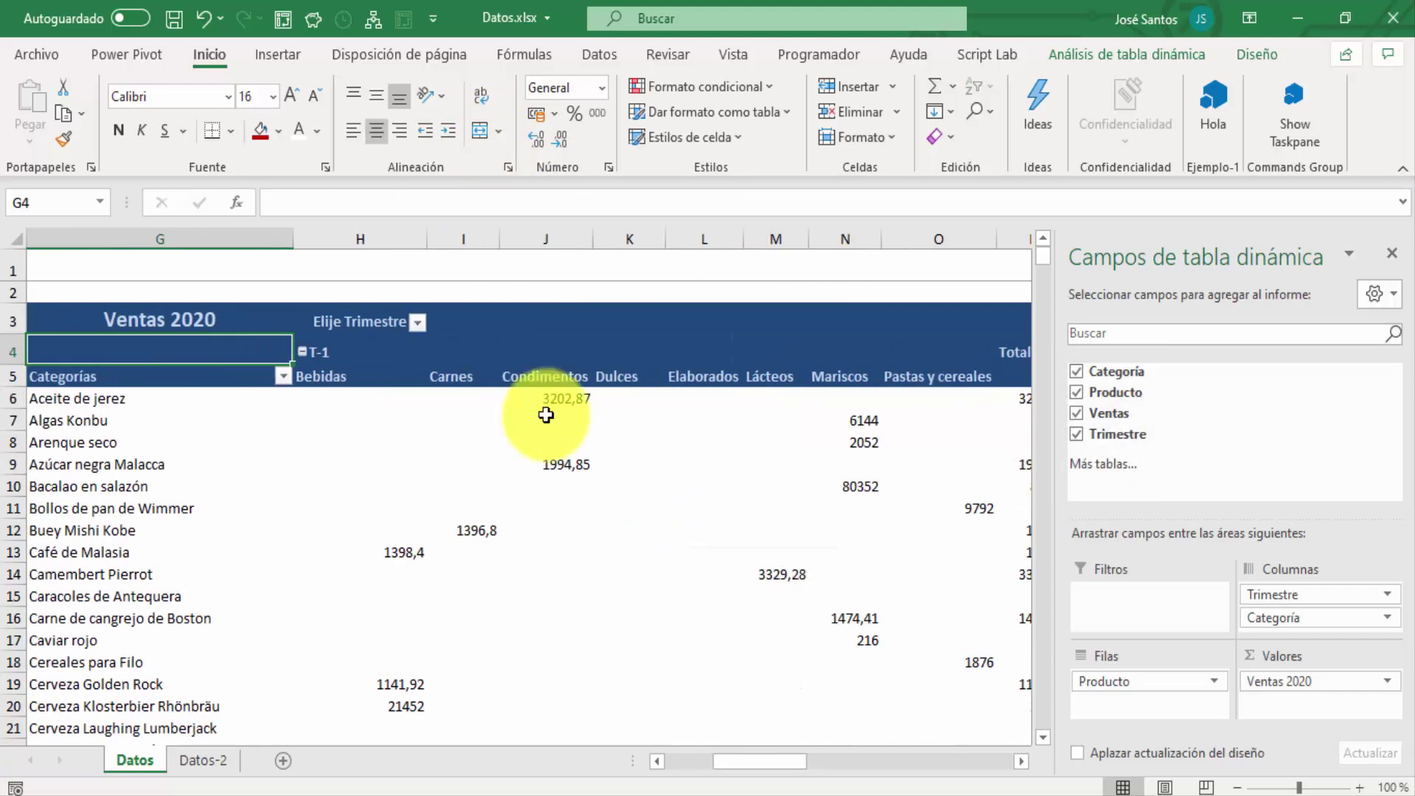
- Enable merging and centering of cells with labels in the pivot table's layout and format options
left_click(470, 400)
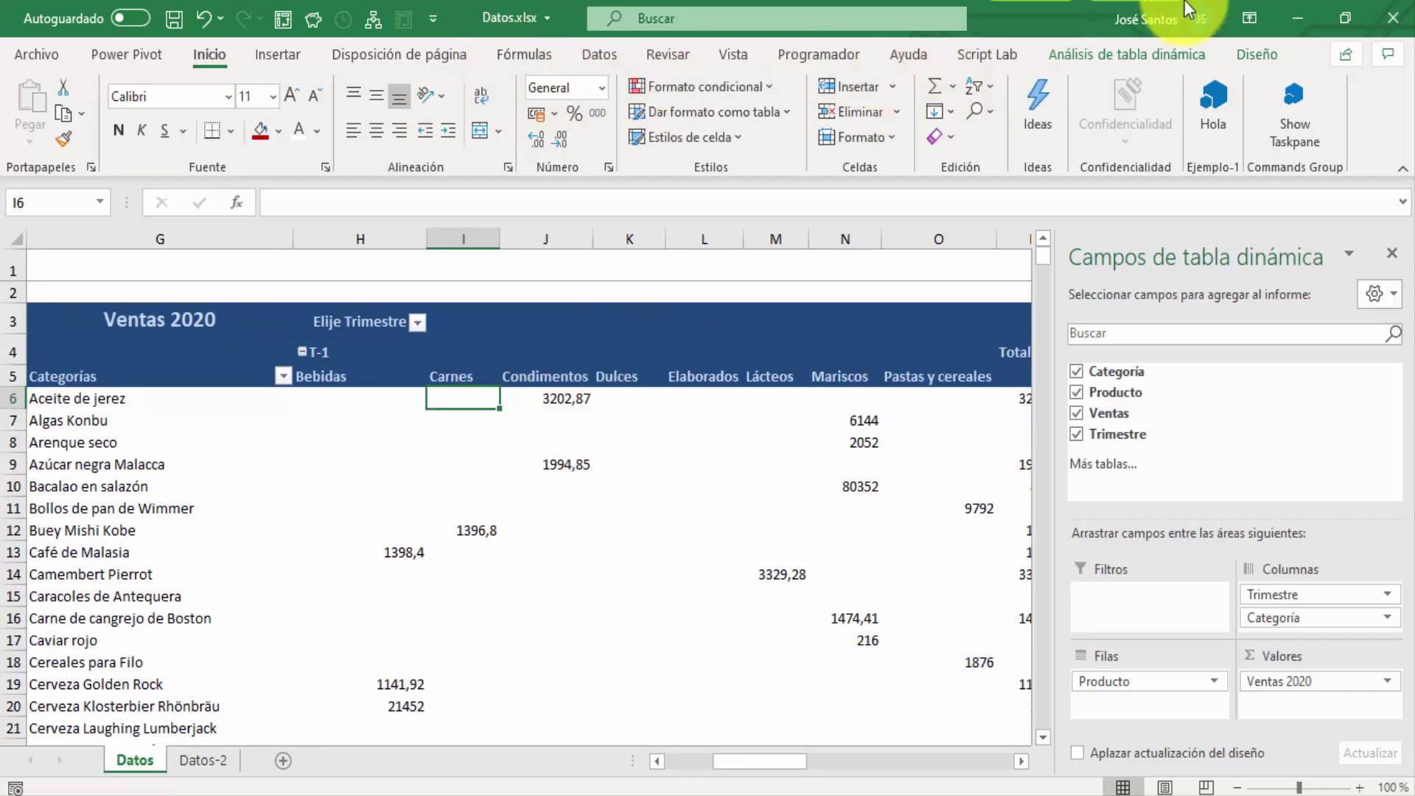
left_click(1114, 51)
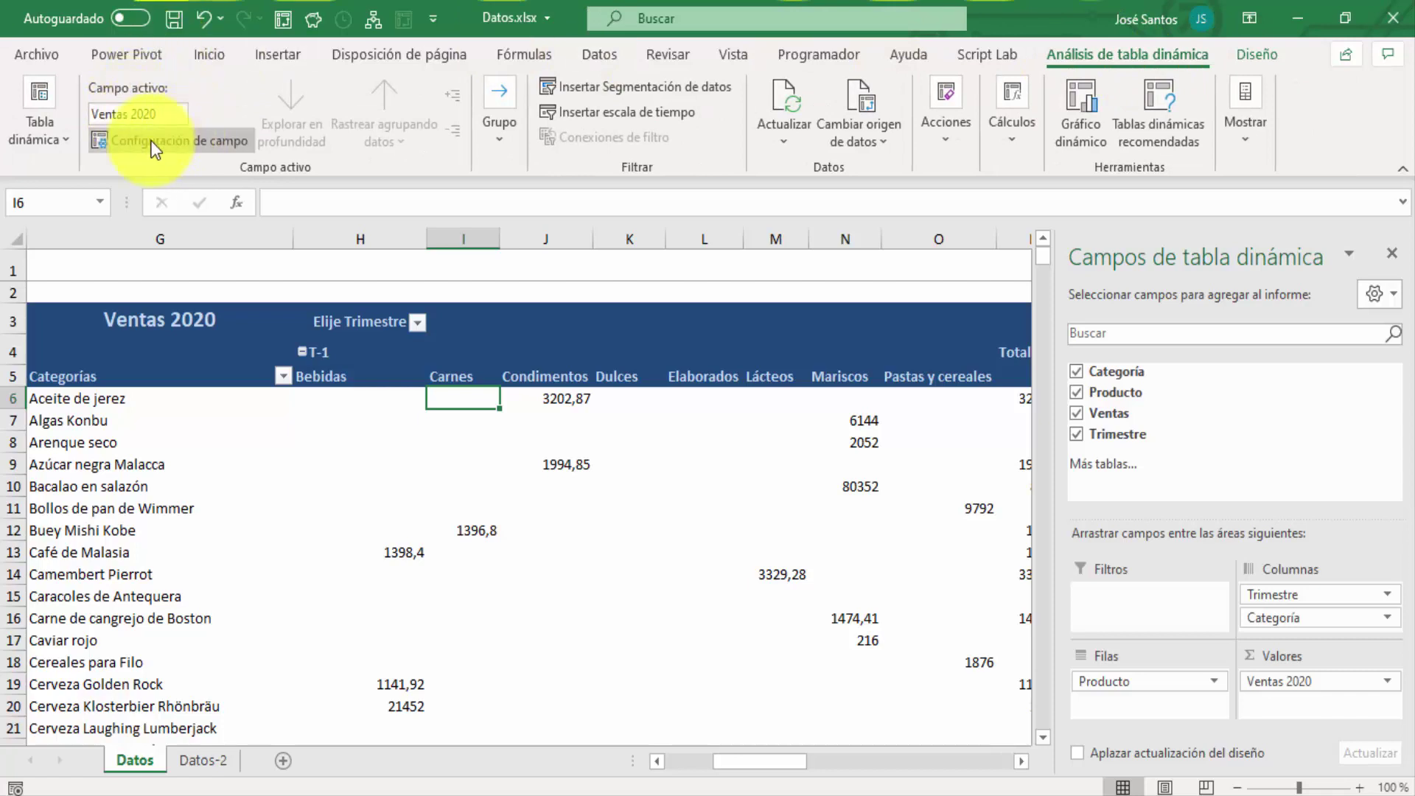
left_click(71, 139)
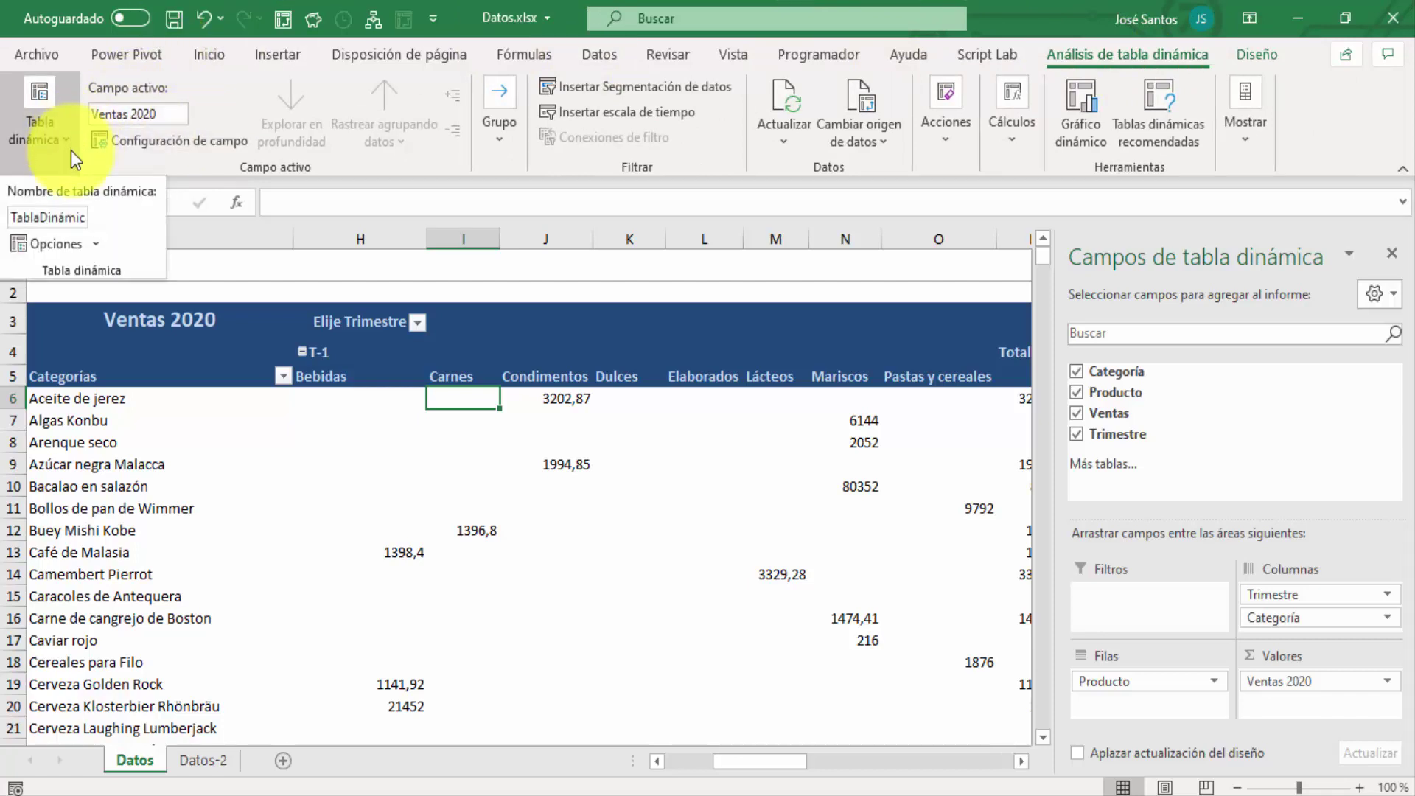
left_click(103, 249)
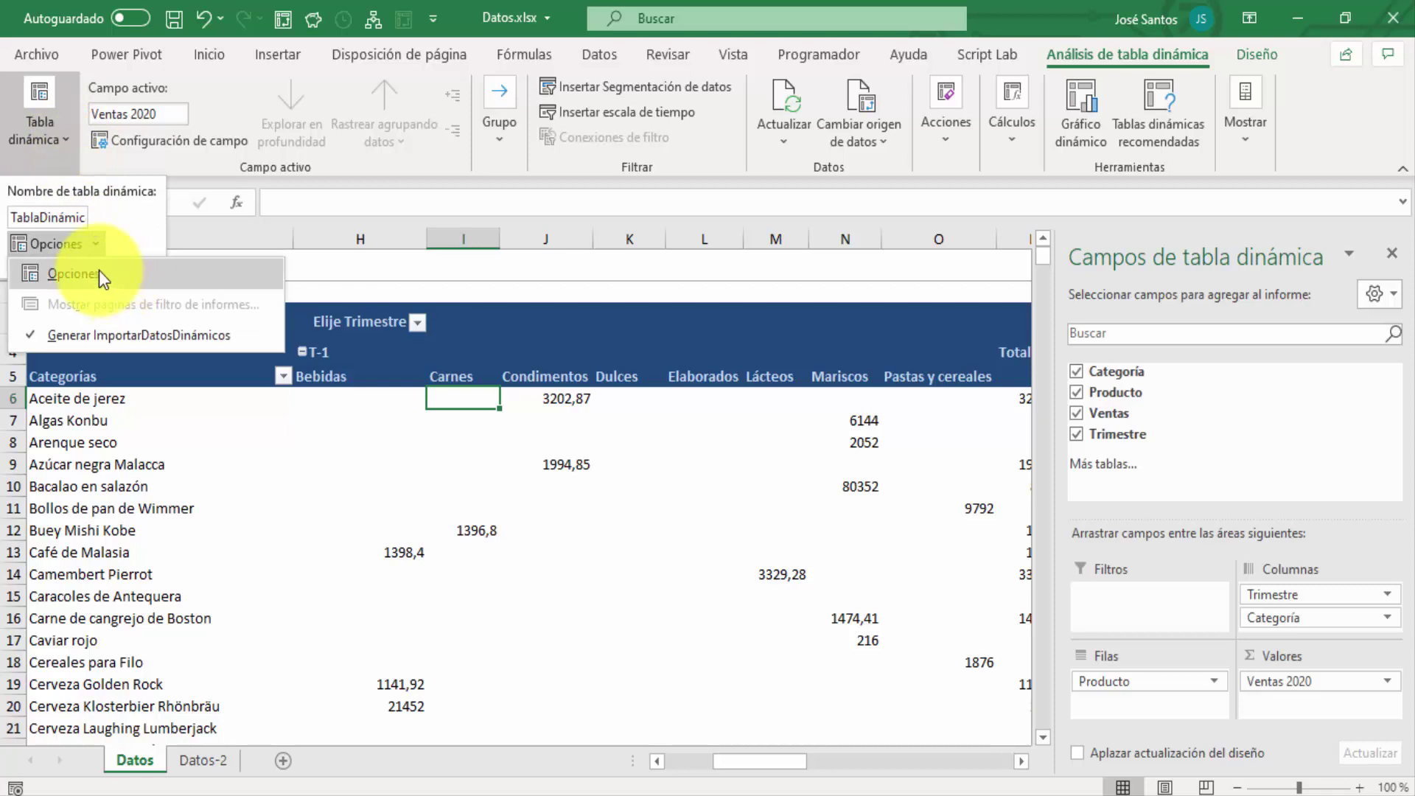
left_click(99, 271)
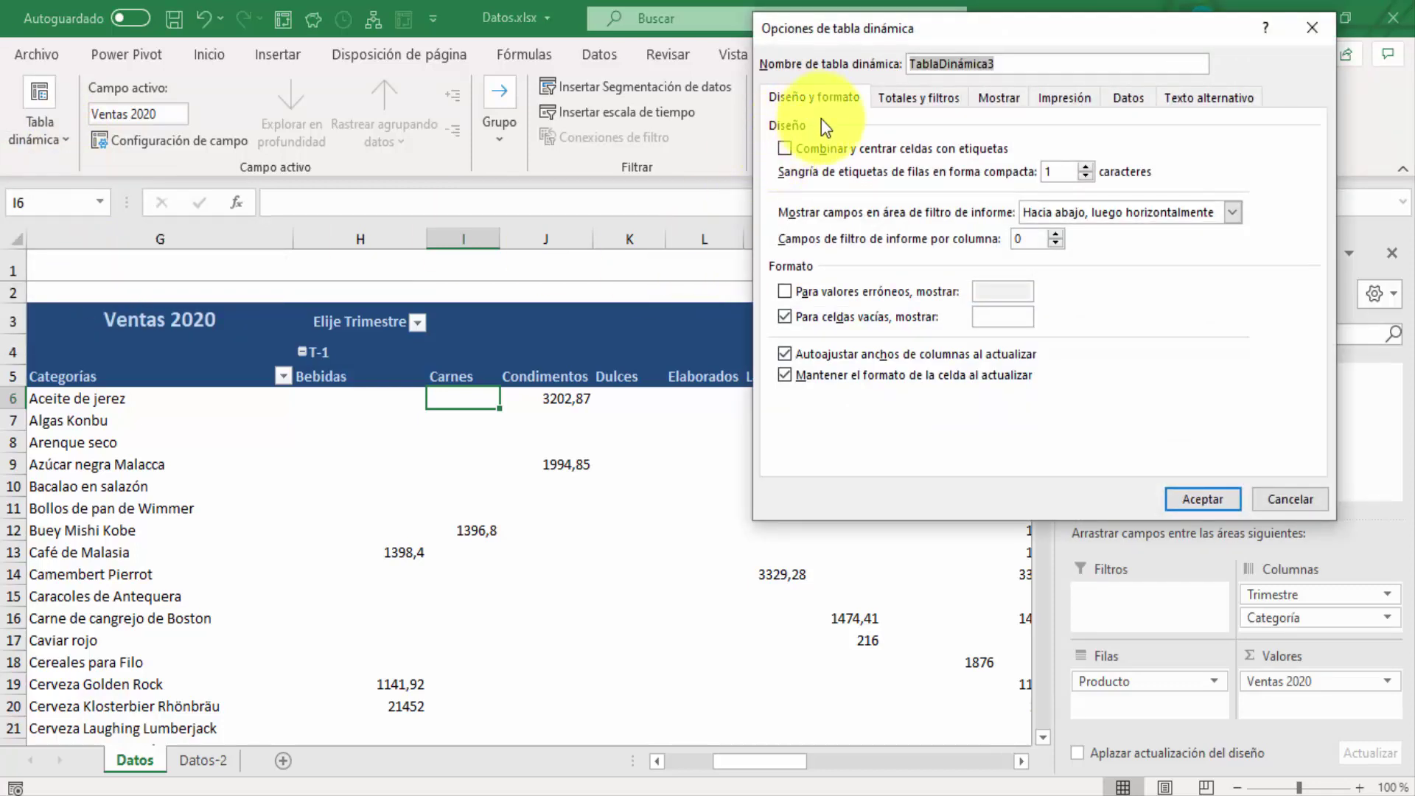
left_click(786, 152)
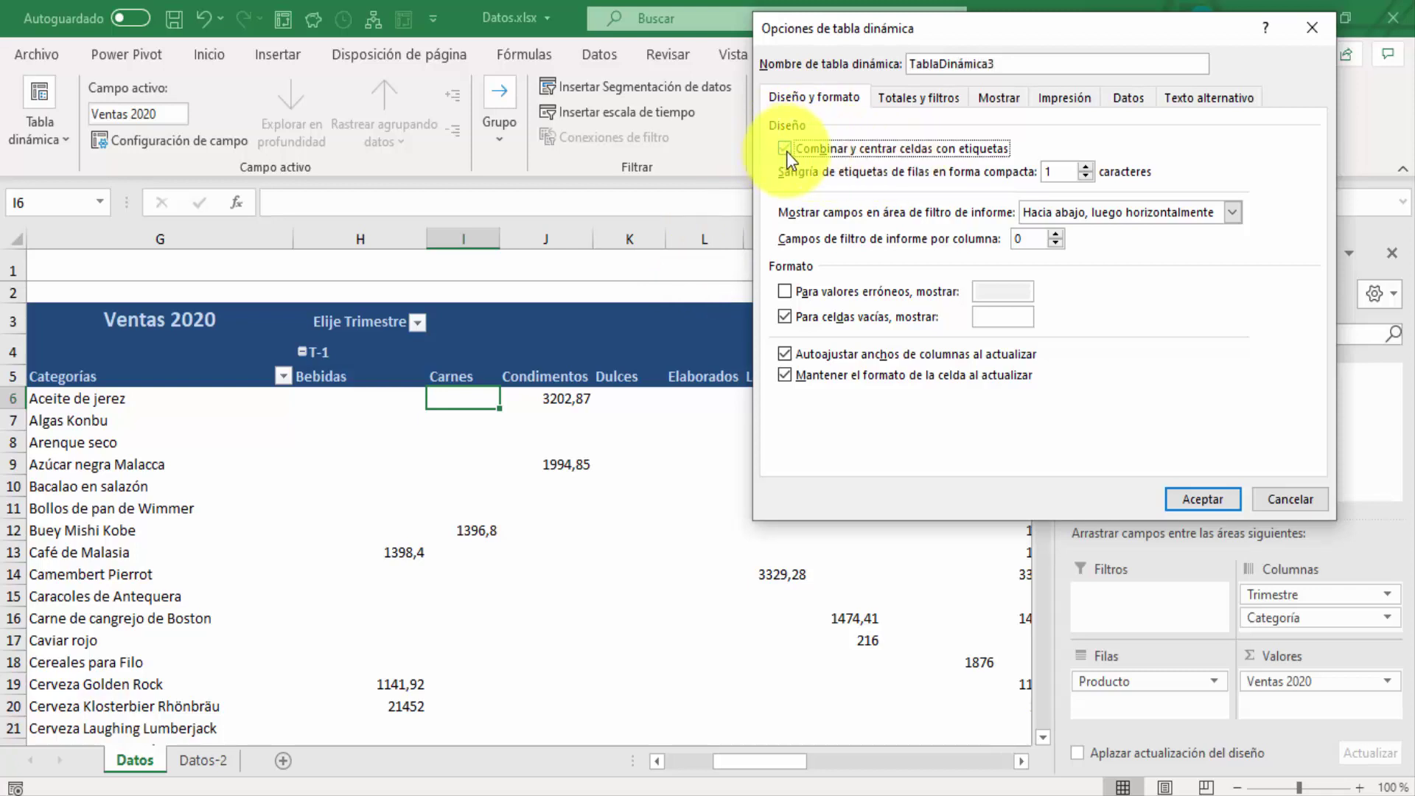
left_click(1212, 501)
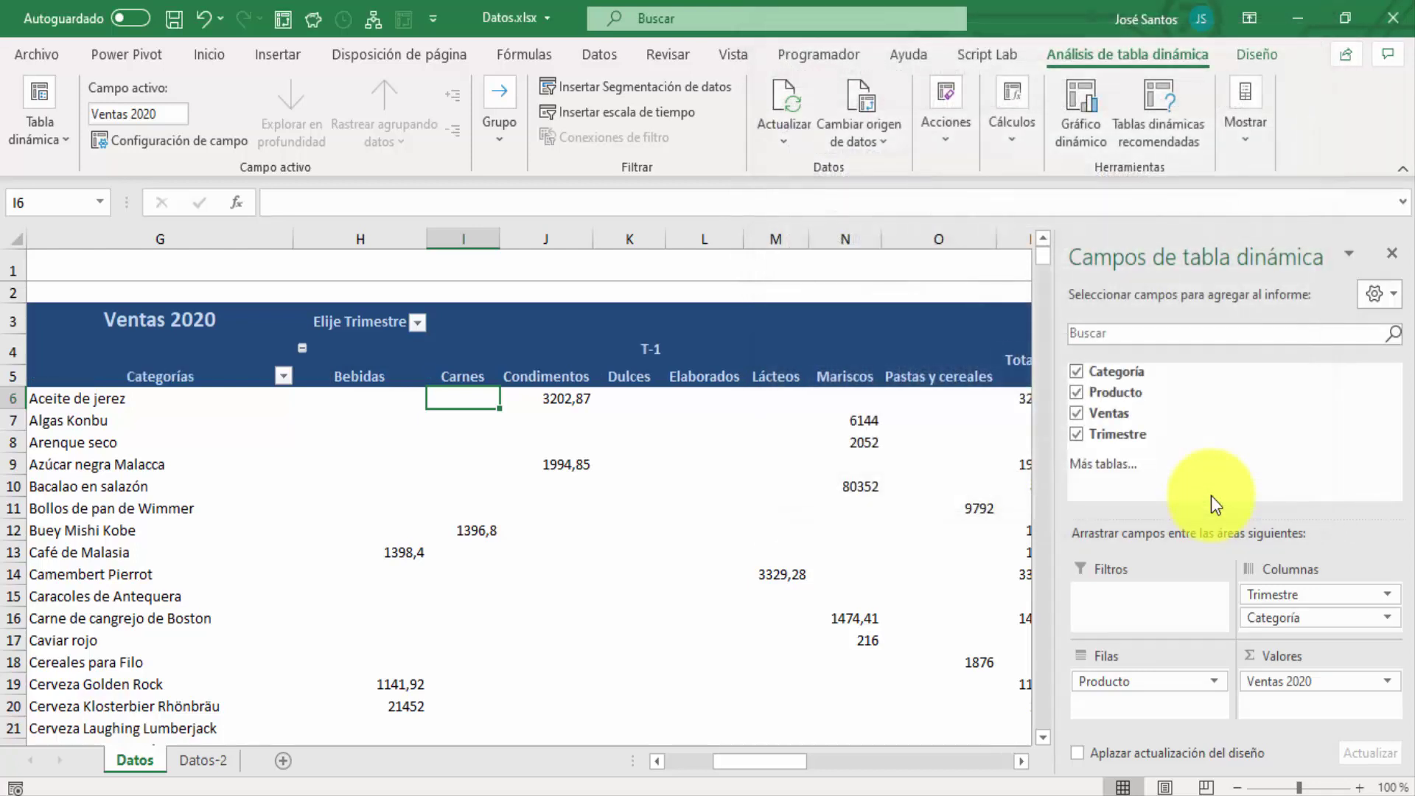
- Examine the merged quarter headers and their total columns in row 4 from T-1 to T-3
left_click(538, 351)
key("Right")
key("Left")
key("Left")
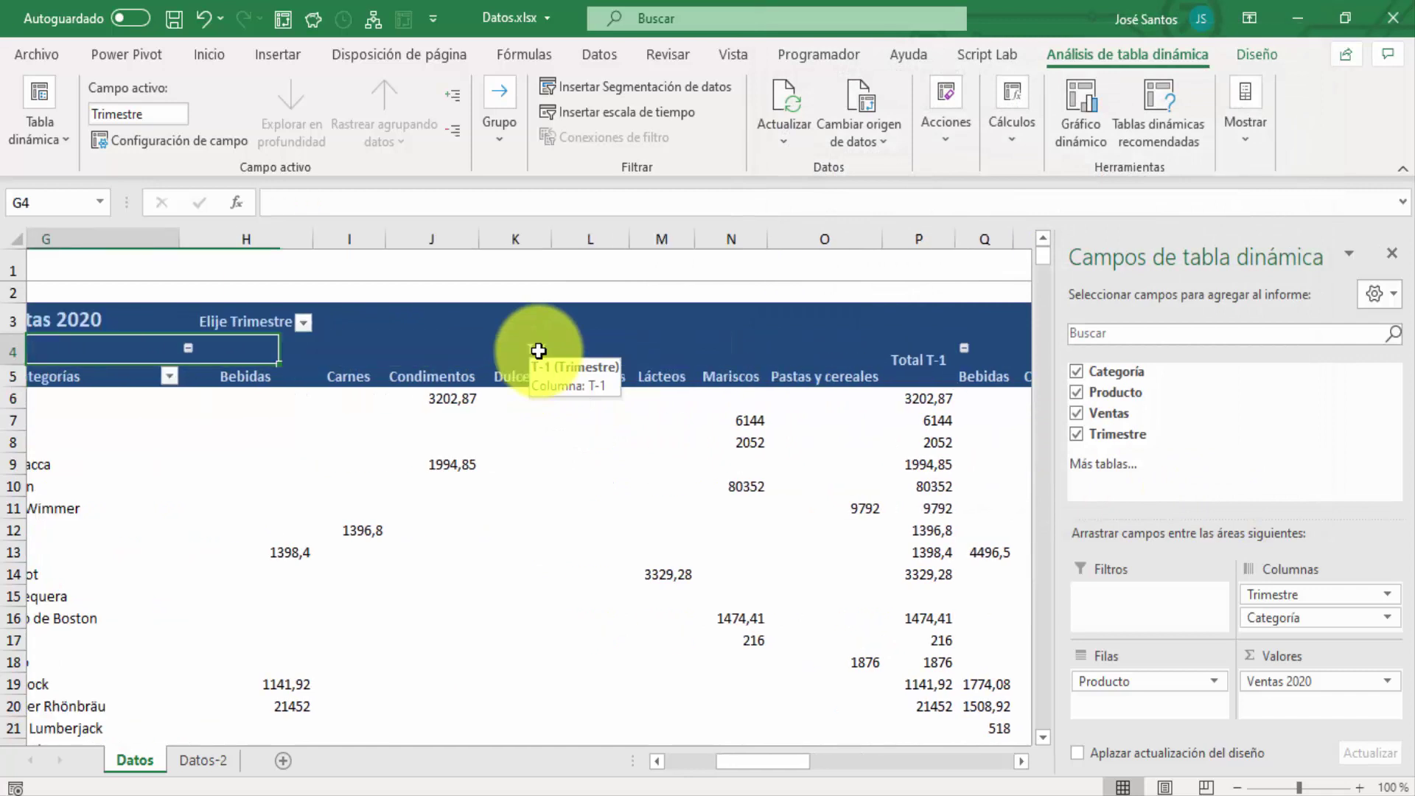
key("Right")
key("Right")
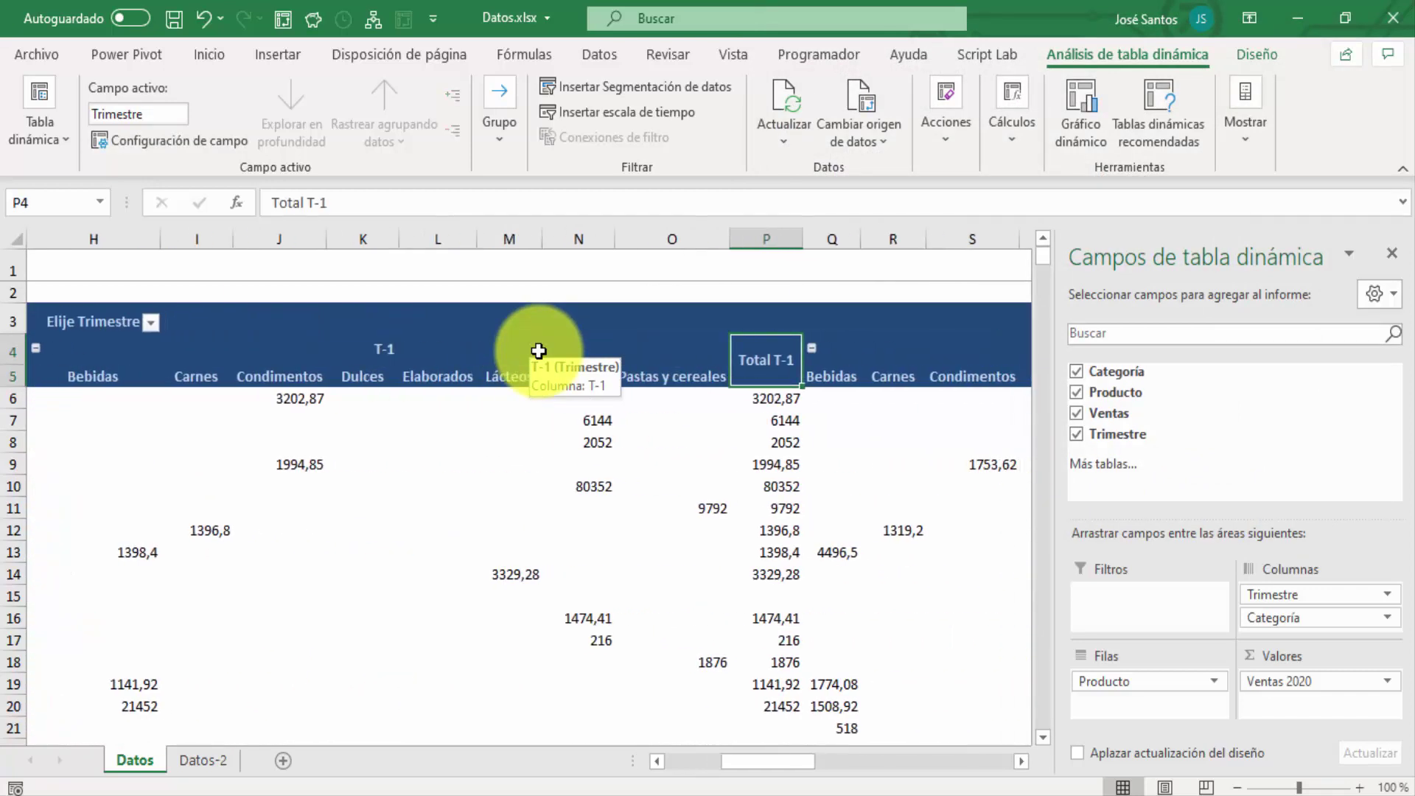
key("Right")
key("Right")
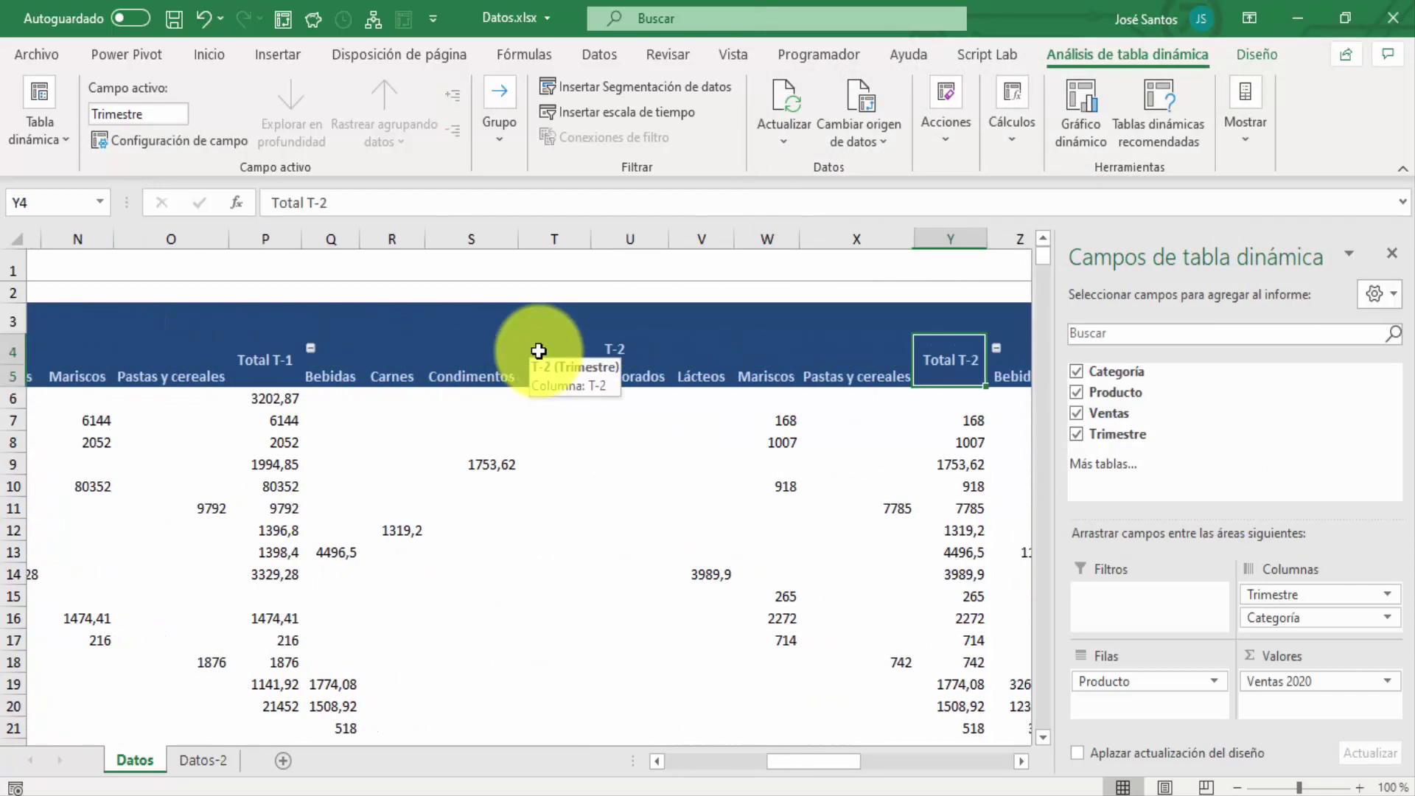
key("Right")
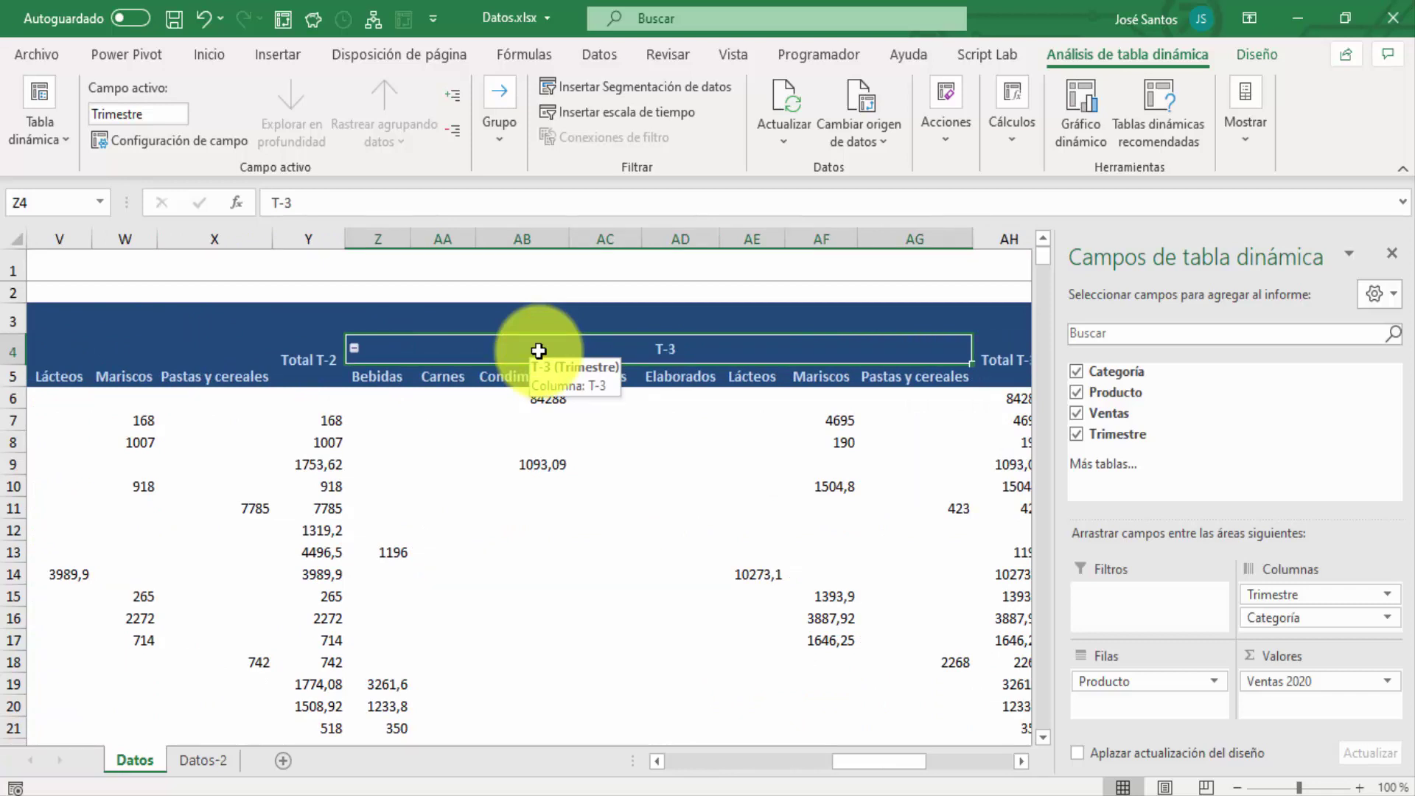
- Unmerge the T-4 quarter header cells above the category columns in row 4
key("Right")
key("Right")
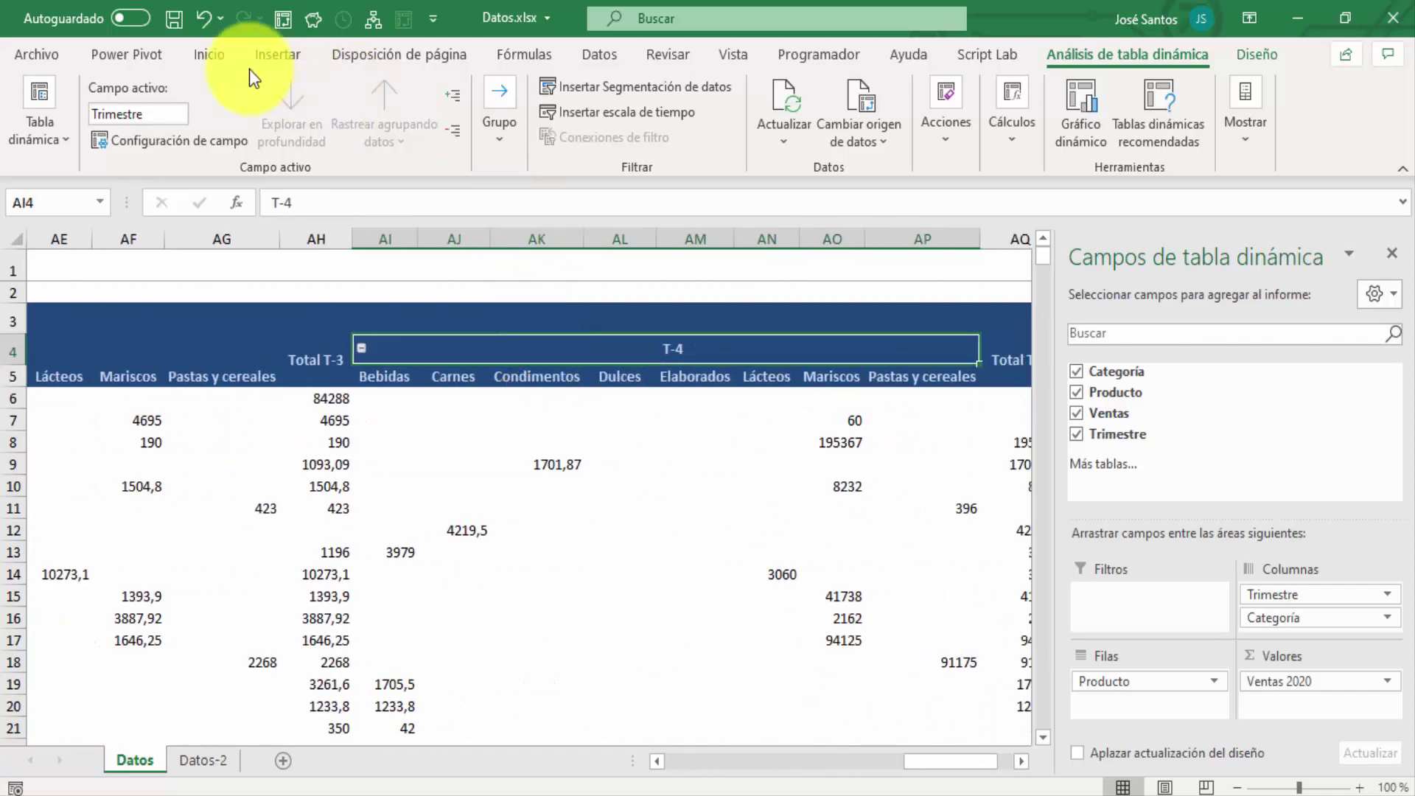
left_click(209, 56)
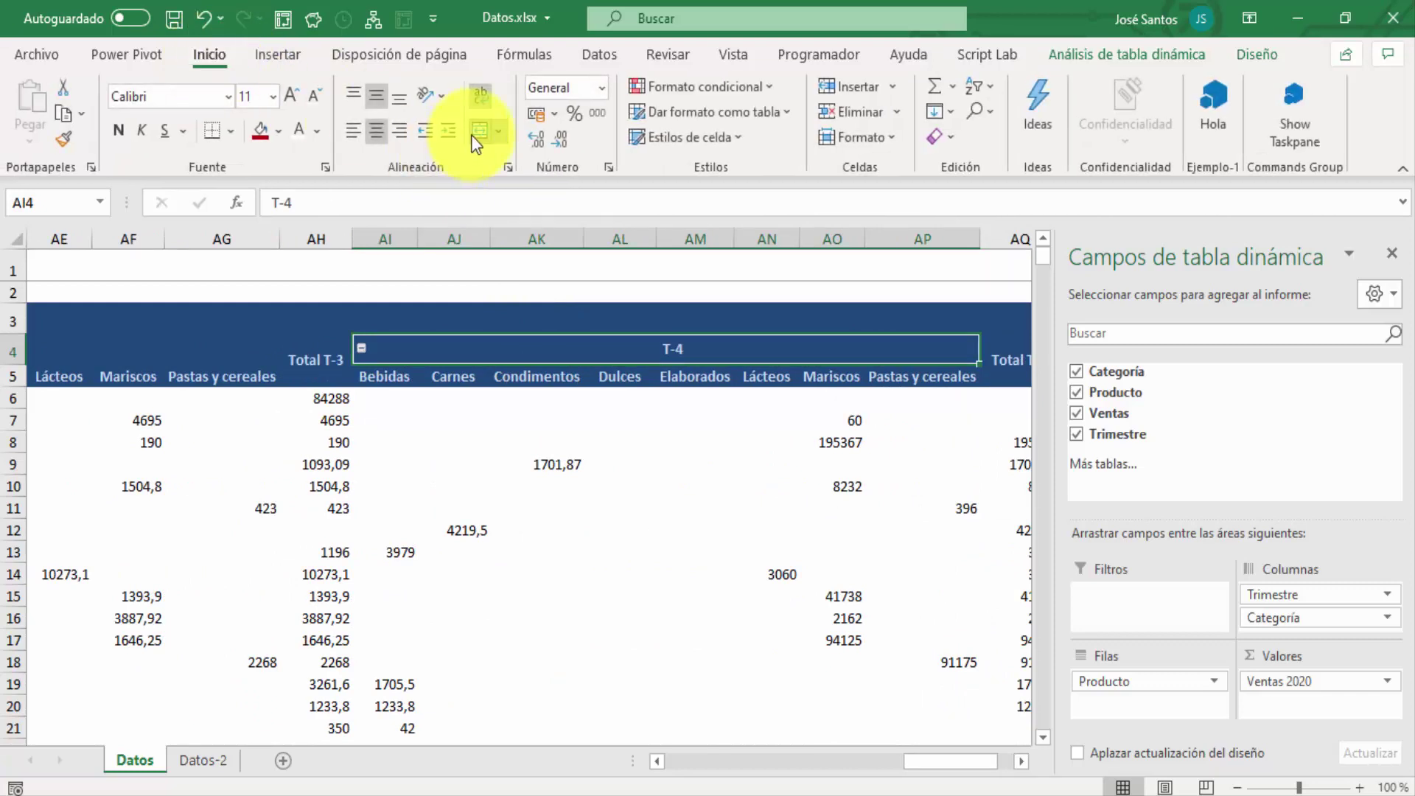
left_click(484, 134)
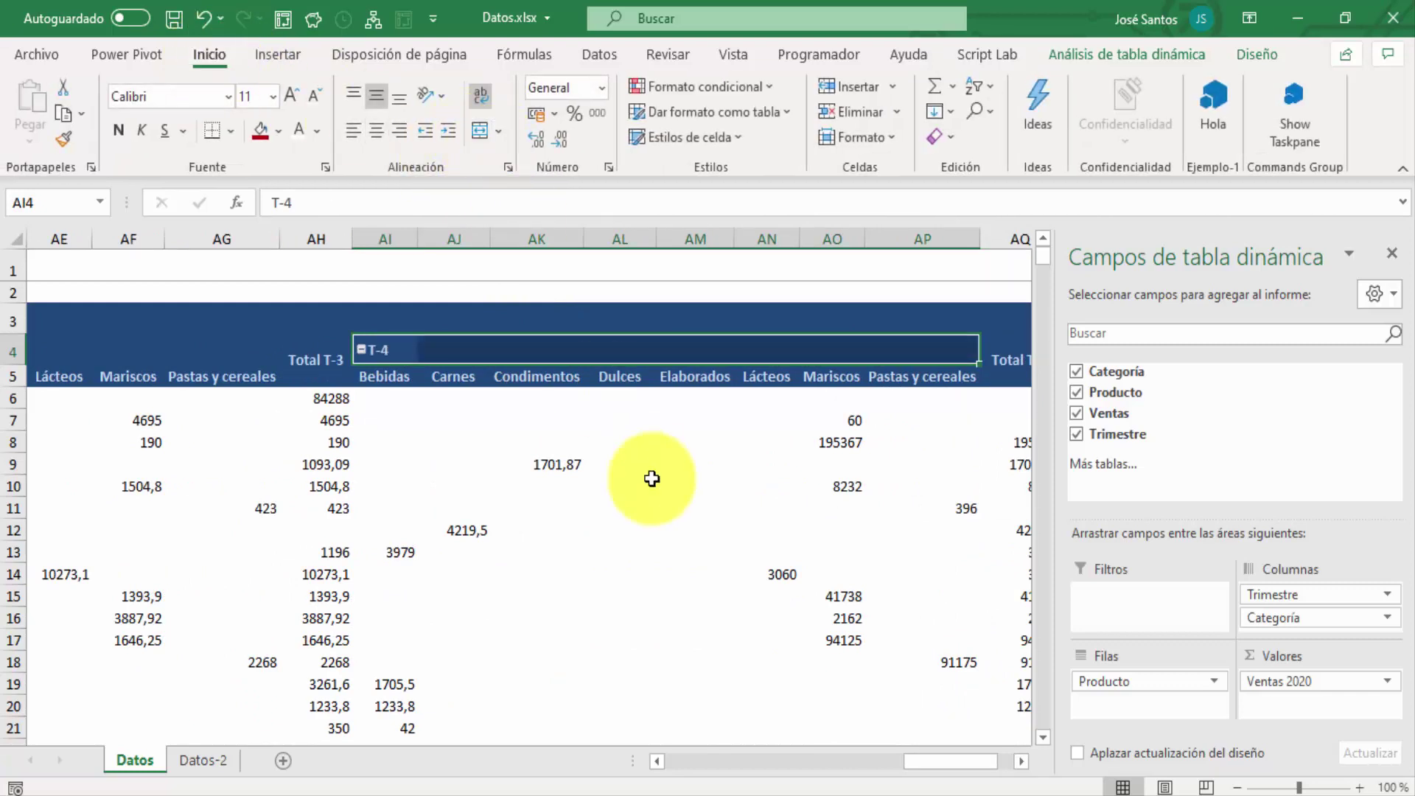
- Inspect the individual cells of the unmerged T-4 header in row 4
key("Left")
key("Right")
key("Right")
key("Right")
key("Right")
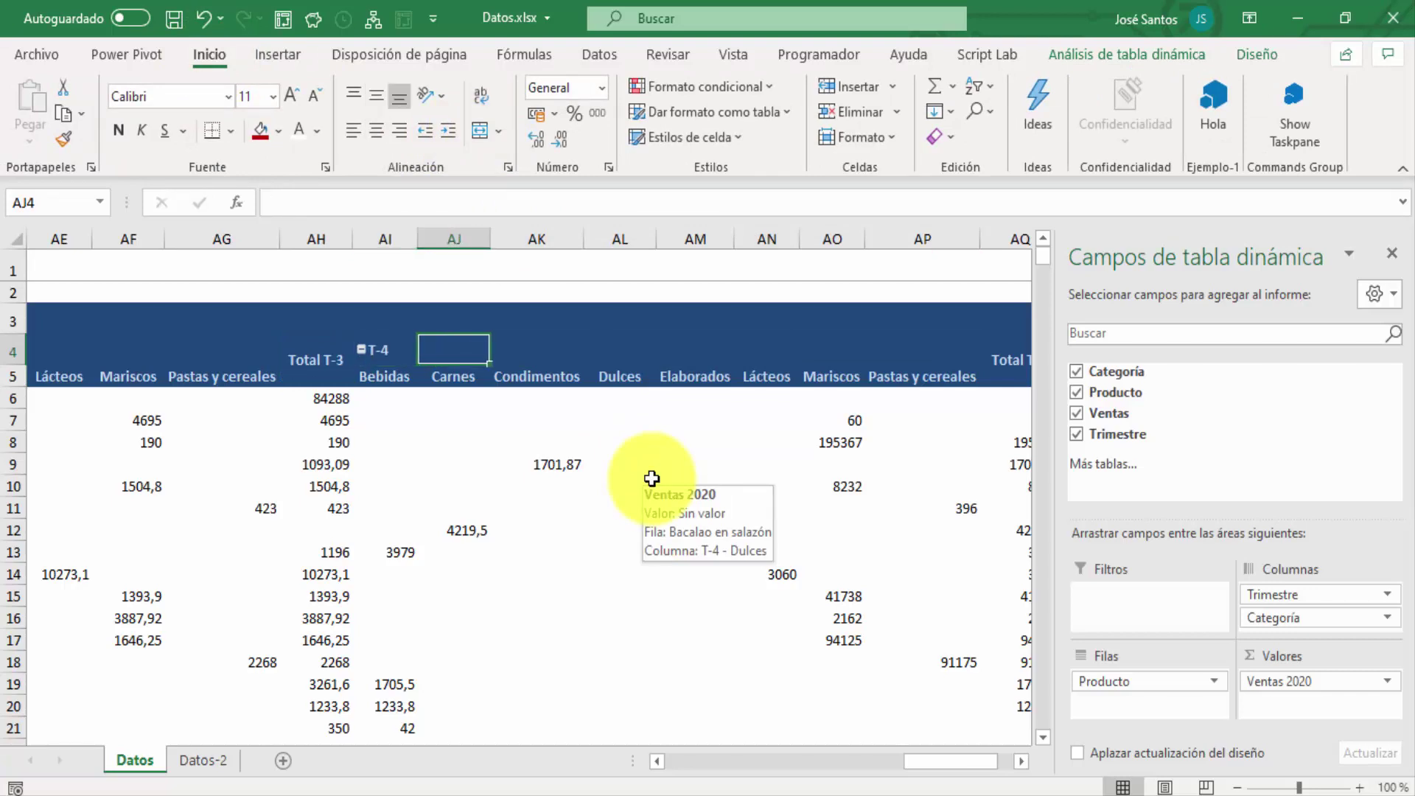
key("Right")
key("Right")
key("Right")
key("Left")
key("Left")
key("Left")
key("Left")
key("Left")
key("Left")
key("Left")
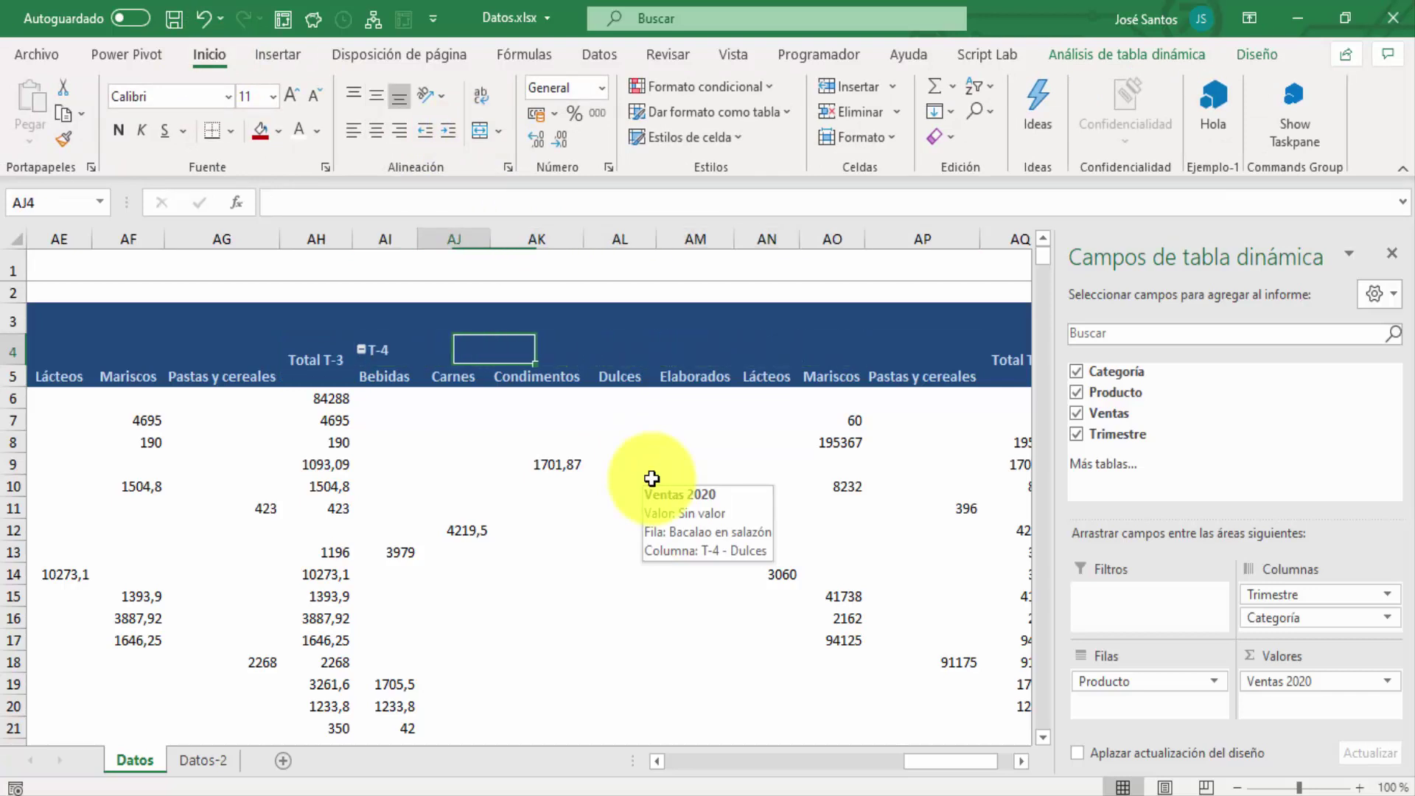
key("Right")
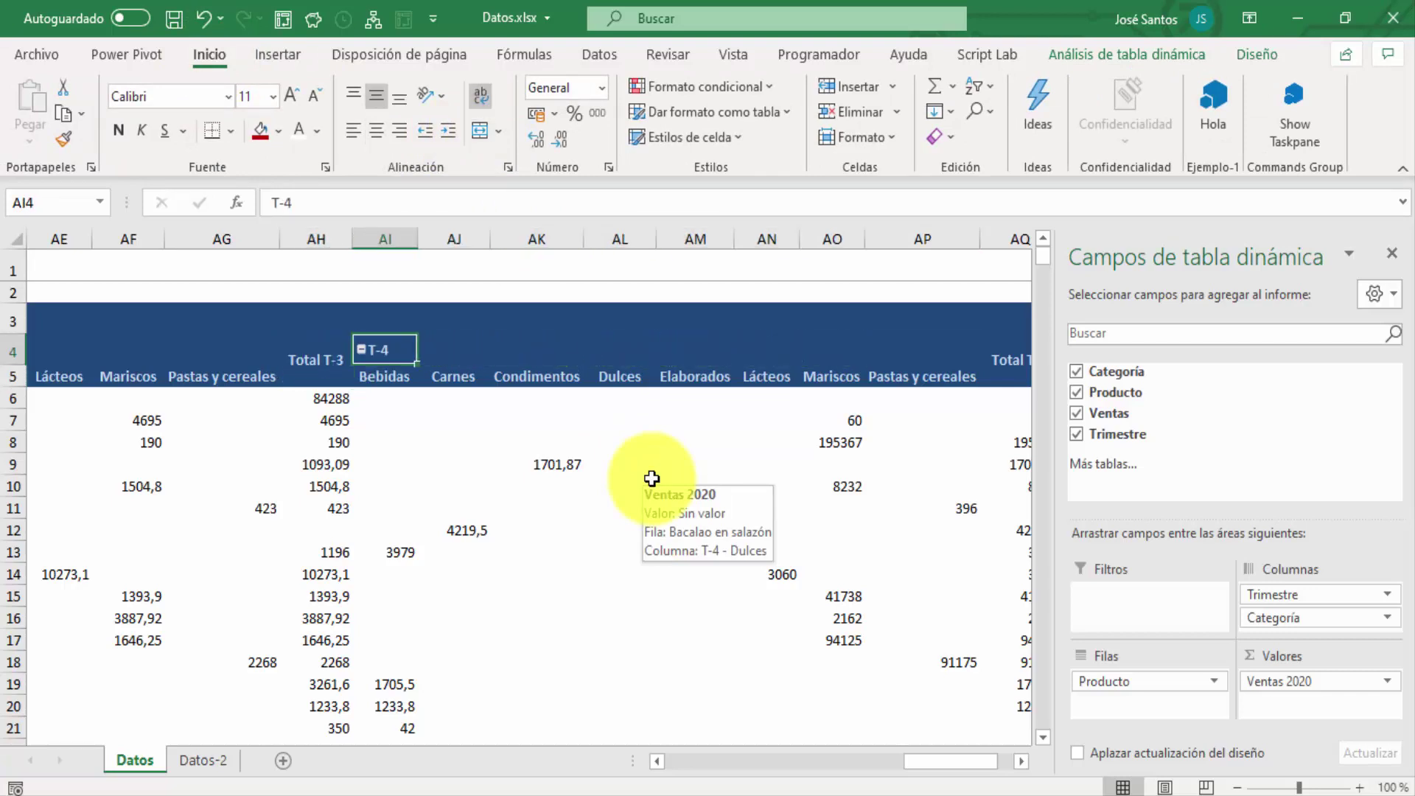
key("shift+Right")
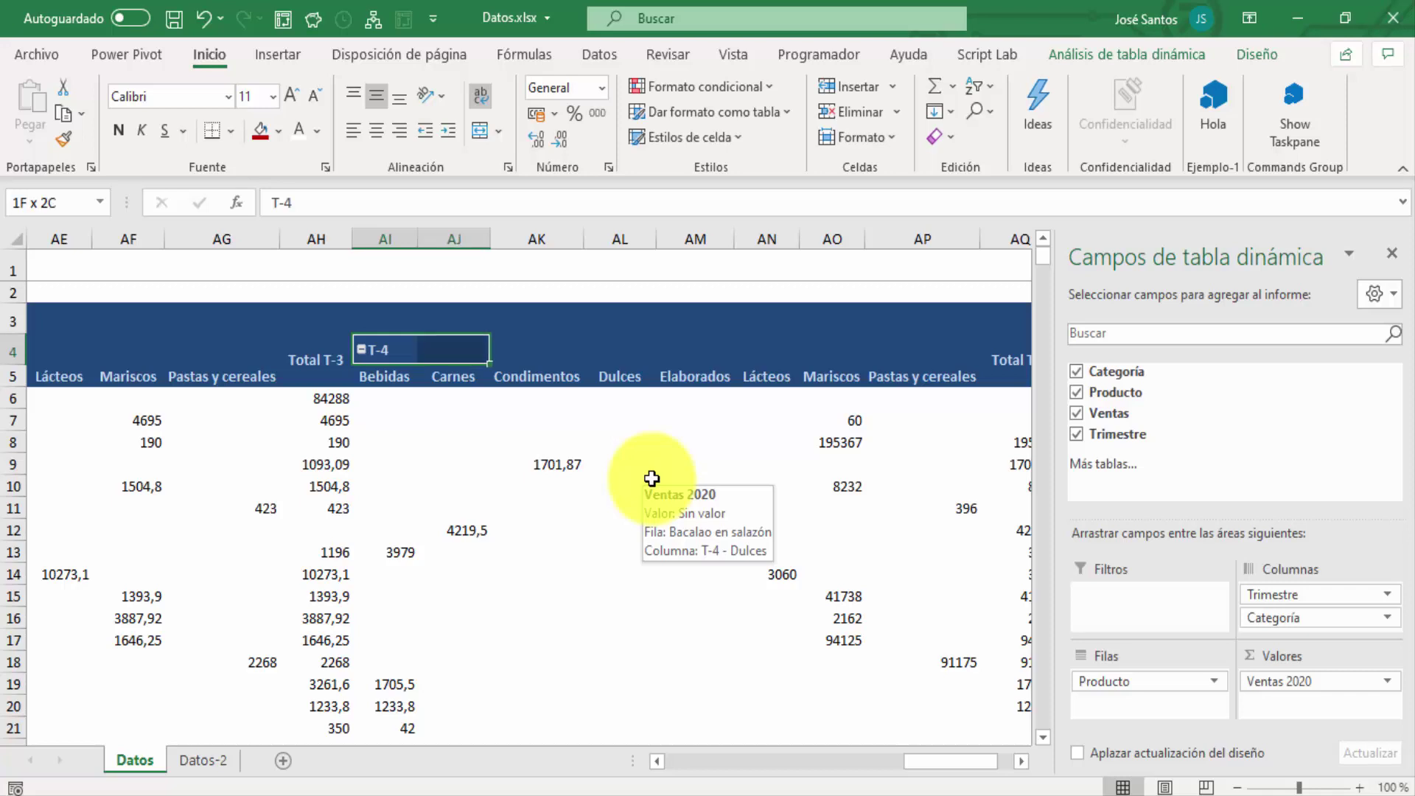
key("shift+Right")
key("shift+Right")
- Compare the T-1, T-2 and T-3 quarter headers in row 4 with the T-4 header
key("Left")
key("Left")
key("Left")
key("Left")
key("Left")
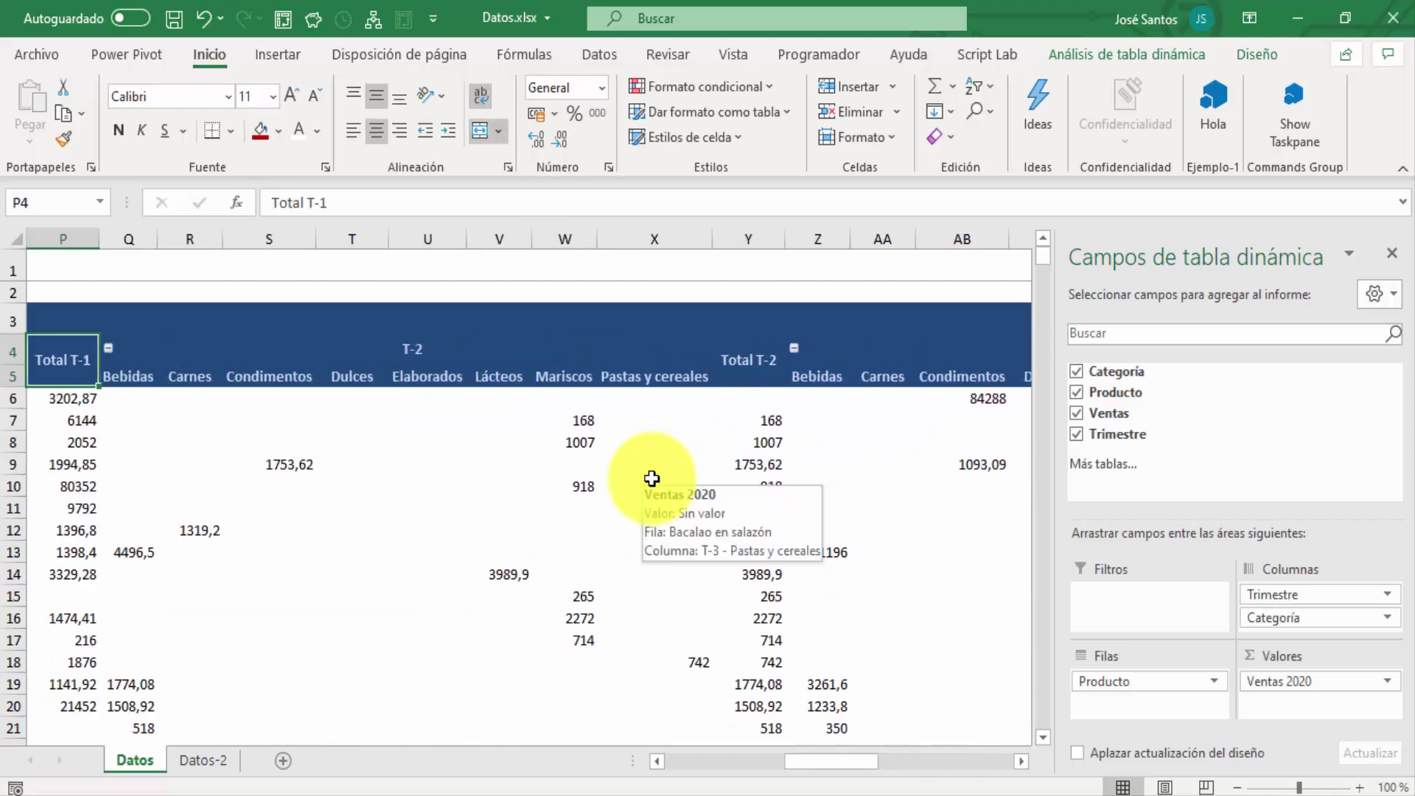
key("Left")
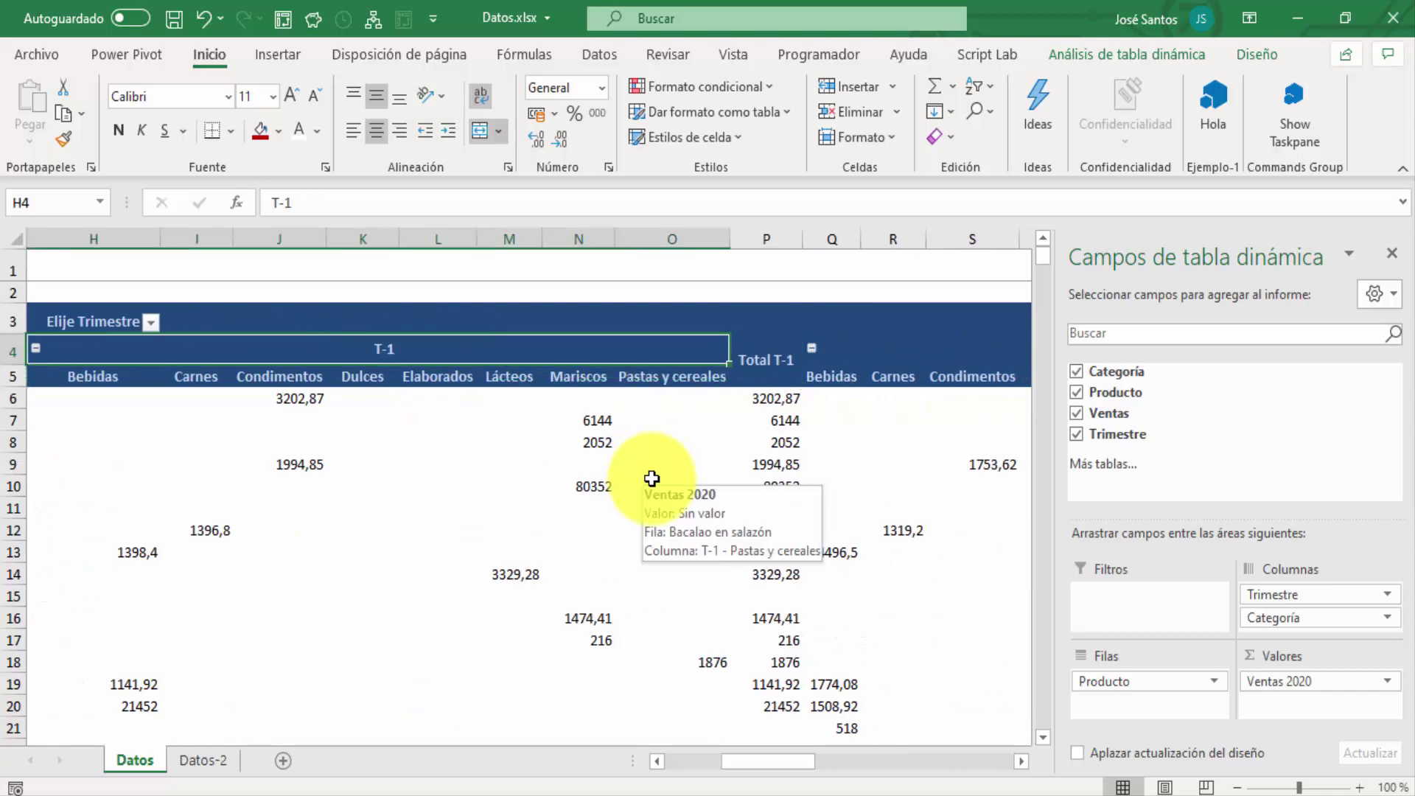
key("Right")
key("Right")
key("Right")
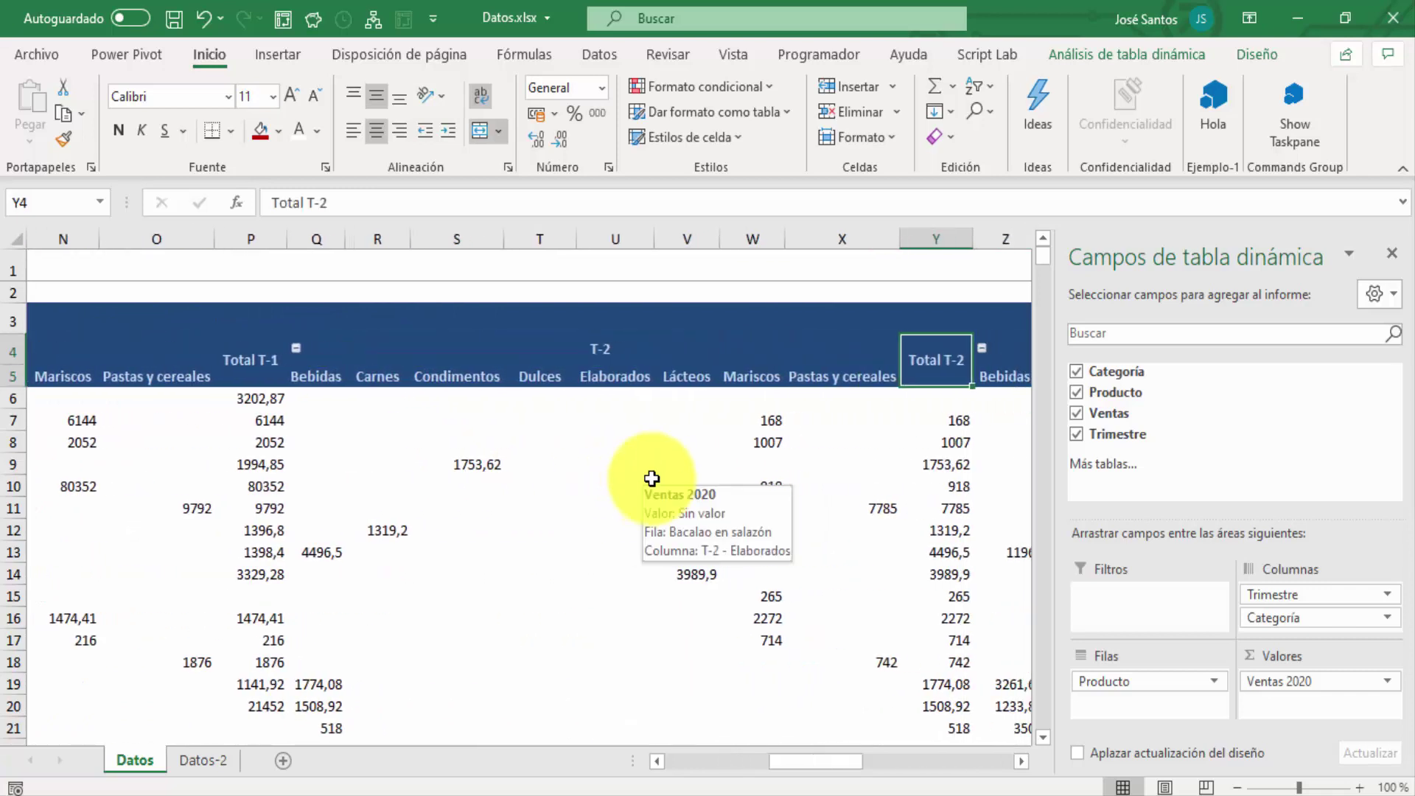
key("Right")
key("Right")
key("Right")
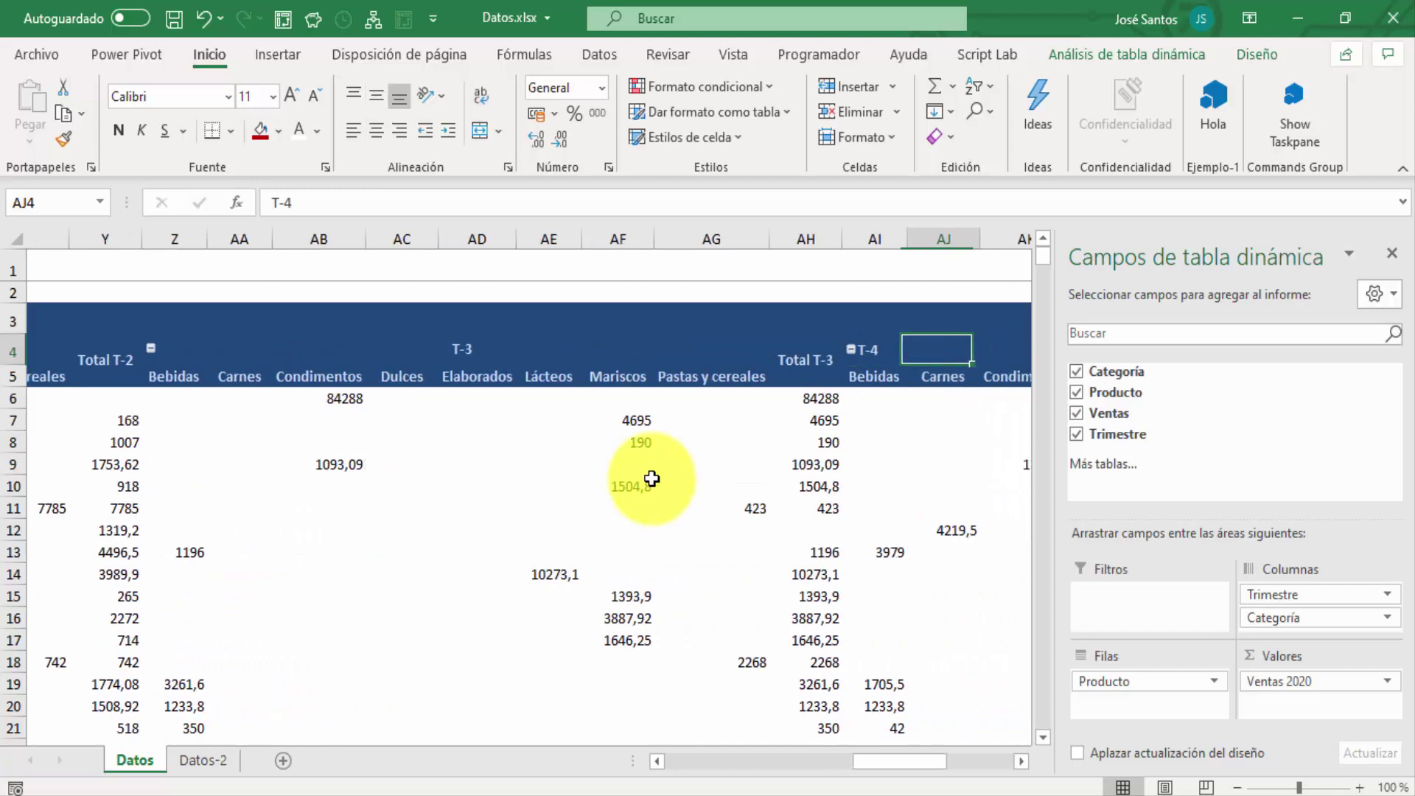
- Try to merge and center the T-4 quarter header again across cells AI4:AP4
key("Right")
key("Left")
key("Left")
key("shift+Right")
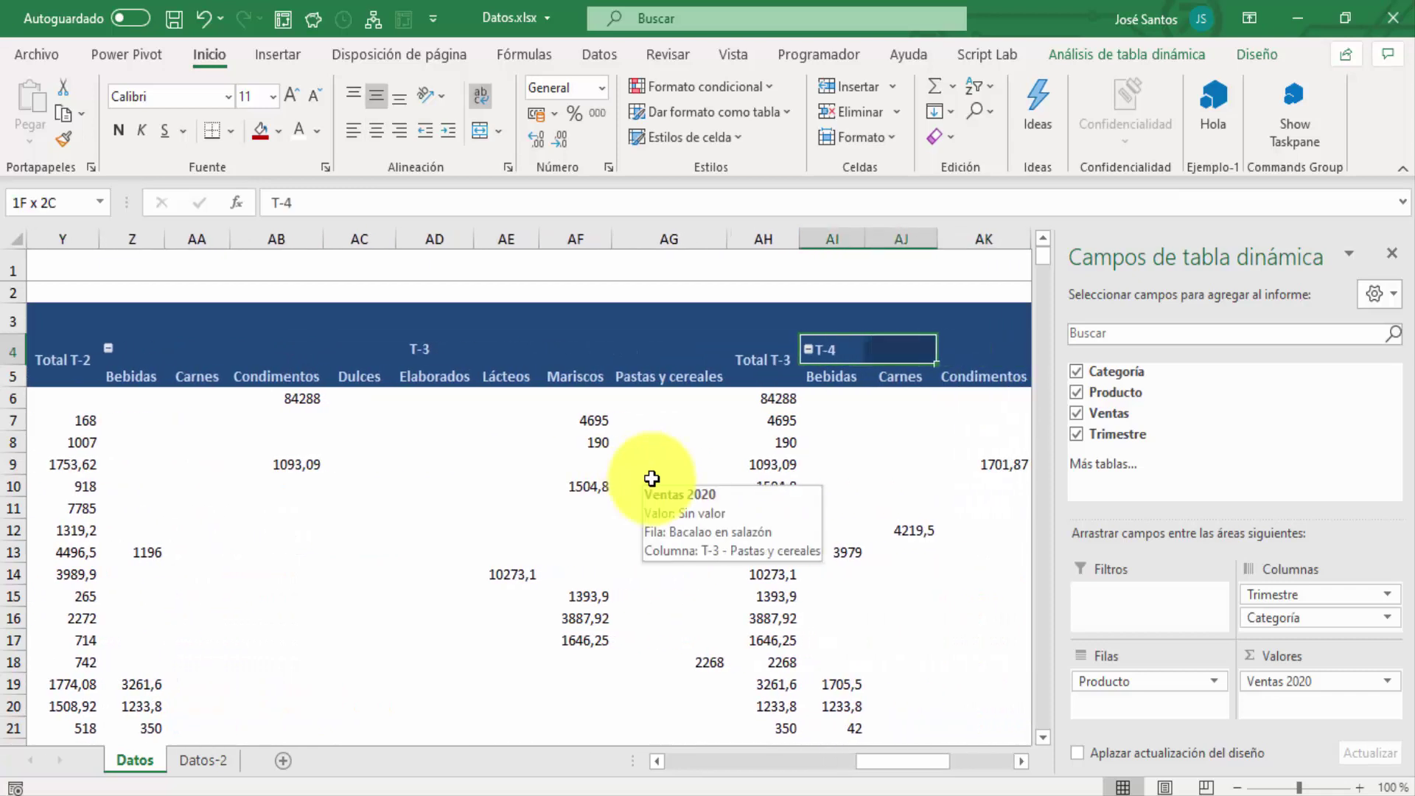
key("shift+Right")
key("shift+Right")
key("shift+Right")
key("shift+Right")
key("shift+Right")
key("shift+Right")
key("shift+Right")
key("shift+Right")
key("shift+Left")
key("shift+Left")
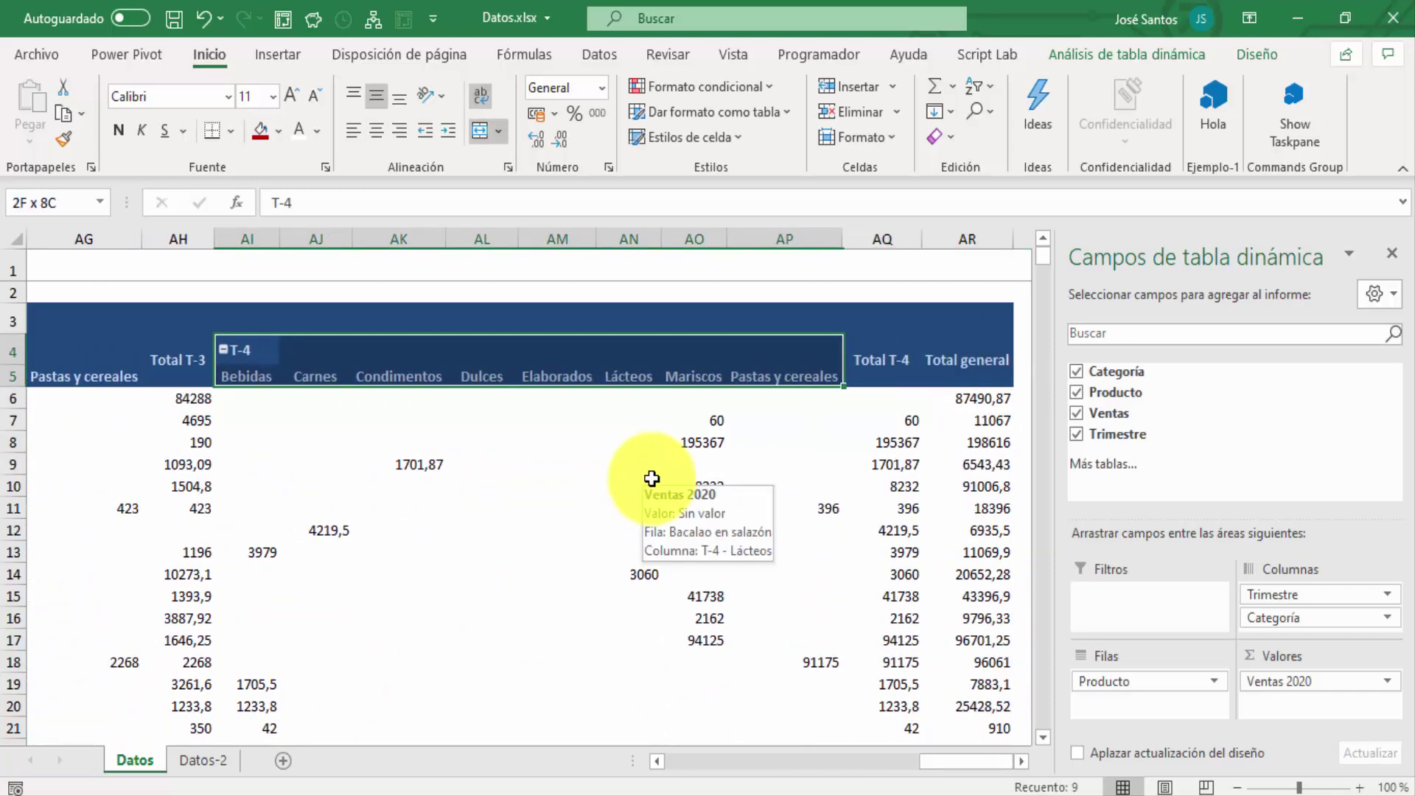
key("shift+Left")
key("shift+Right")
key("shift+Up")
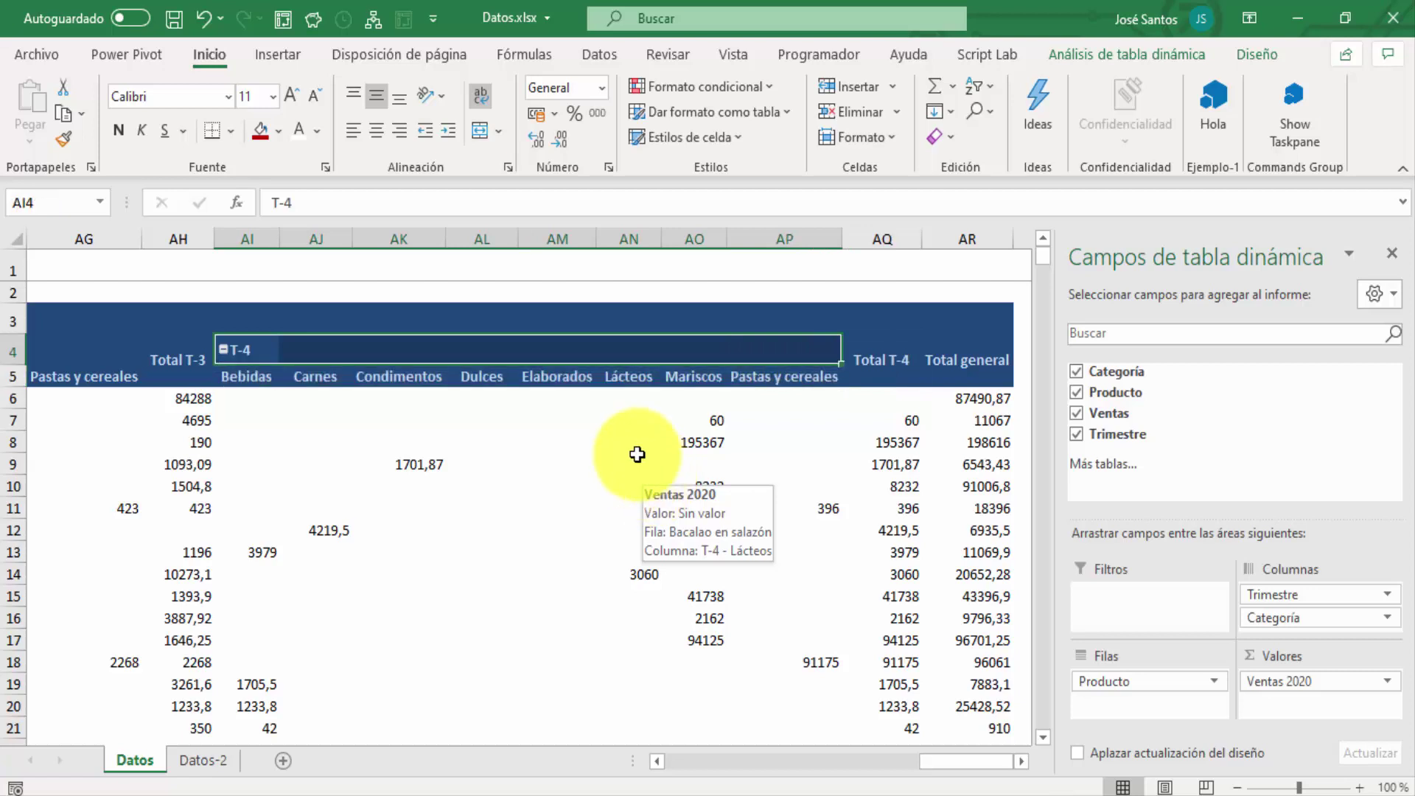
left_click(477, 139)
left_click(611, 465)
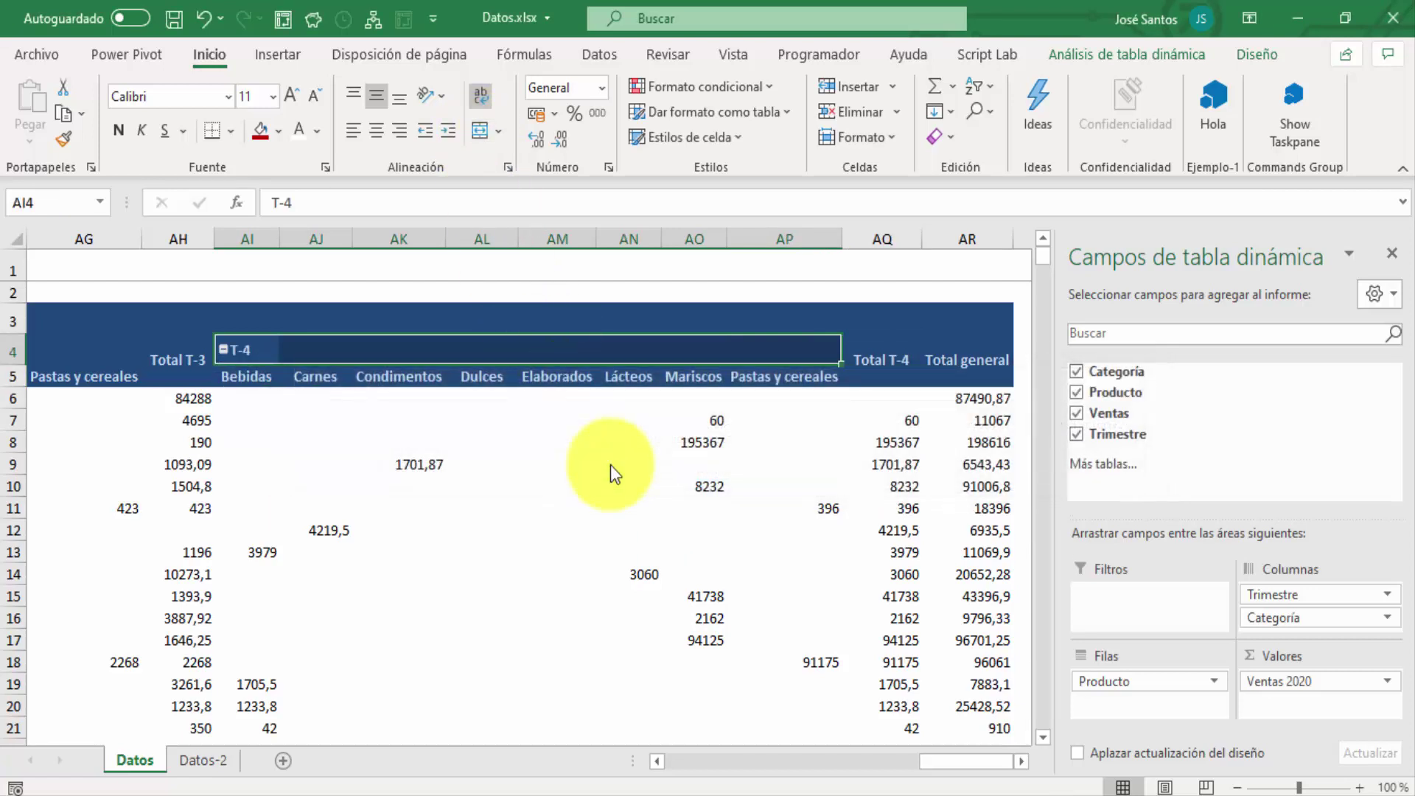
- Try to merge the T-4 quarter header cells AI4:AP4 with the merge-across option
key("Left")
key("Right")
key("shift+Right")
key("shift+Right")
key("shift+Right")
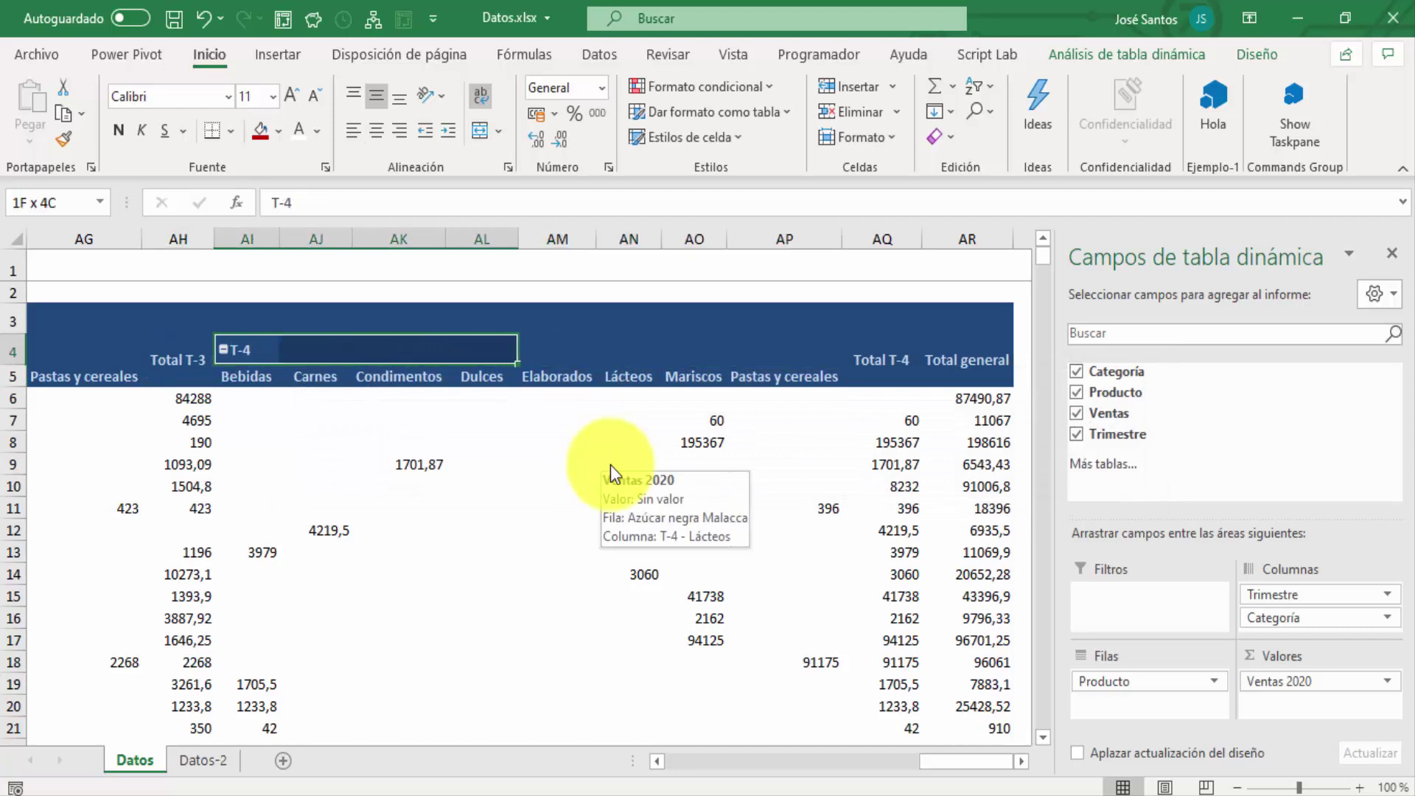
key("shift+Right")
key("shift+Right")
key("shift+Right")
key("shift+Right")
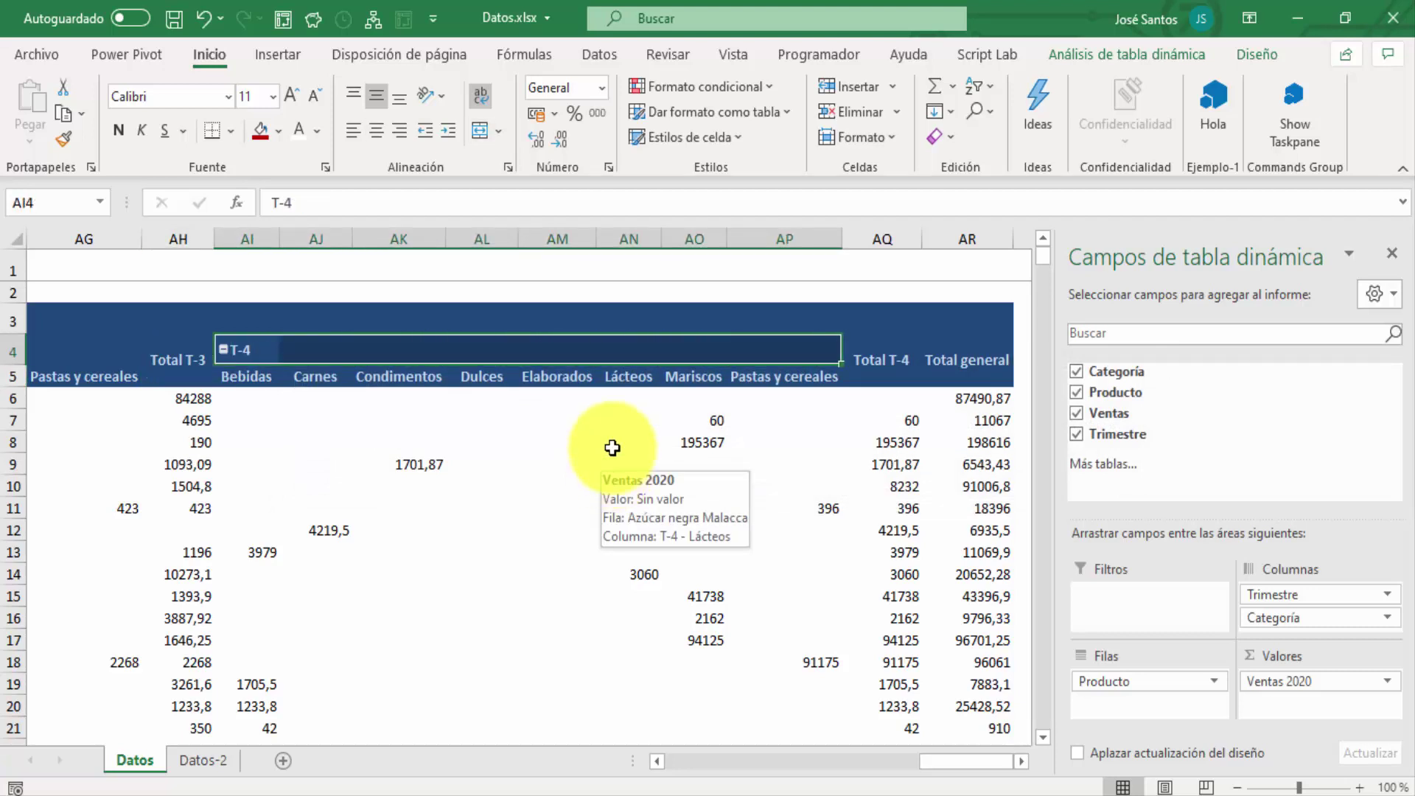
left_click(502, 137)
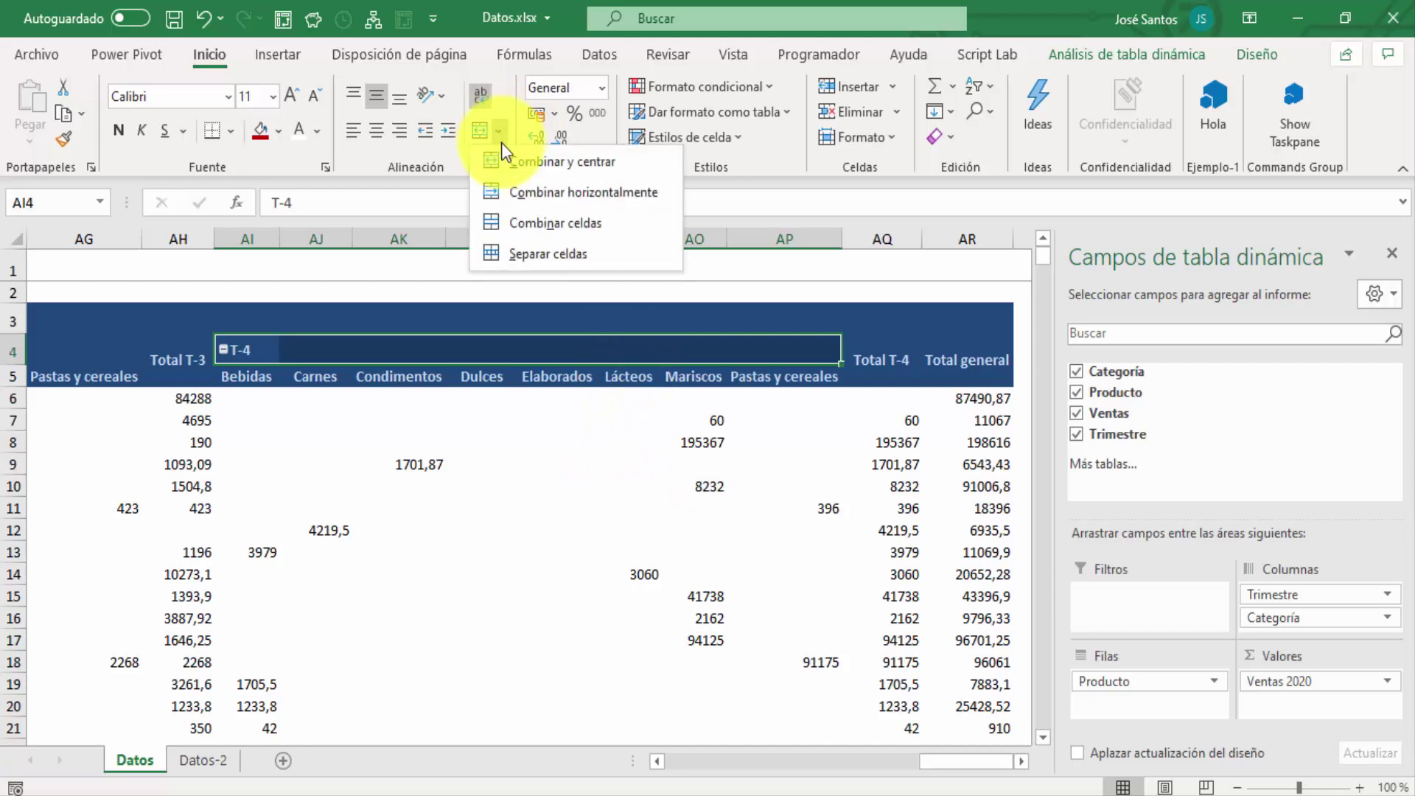
left_click(513, 190)
key("Return")
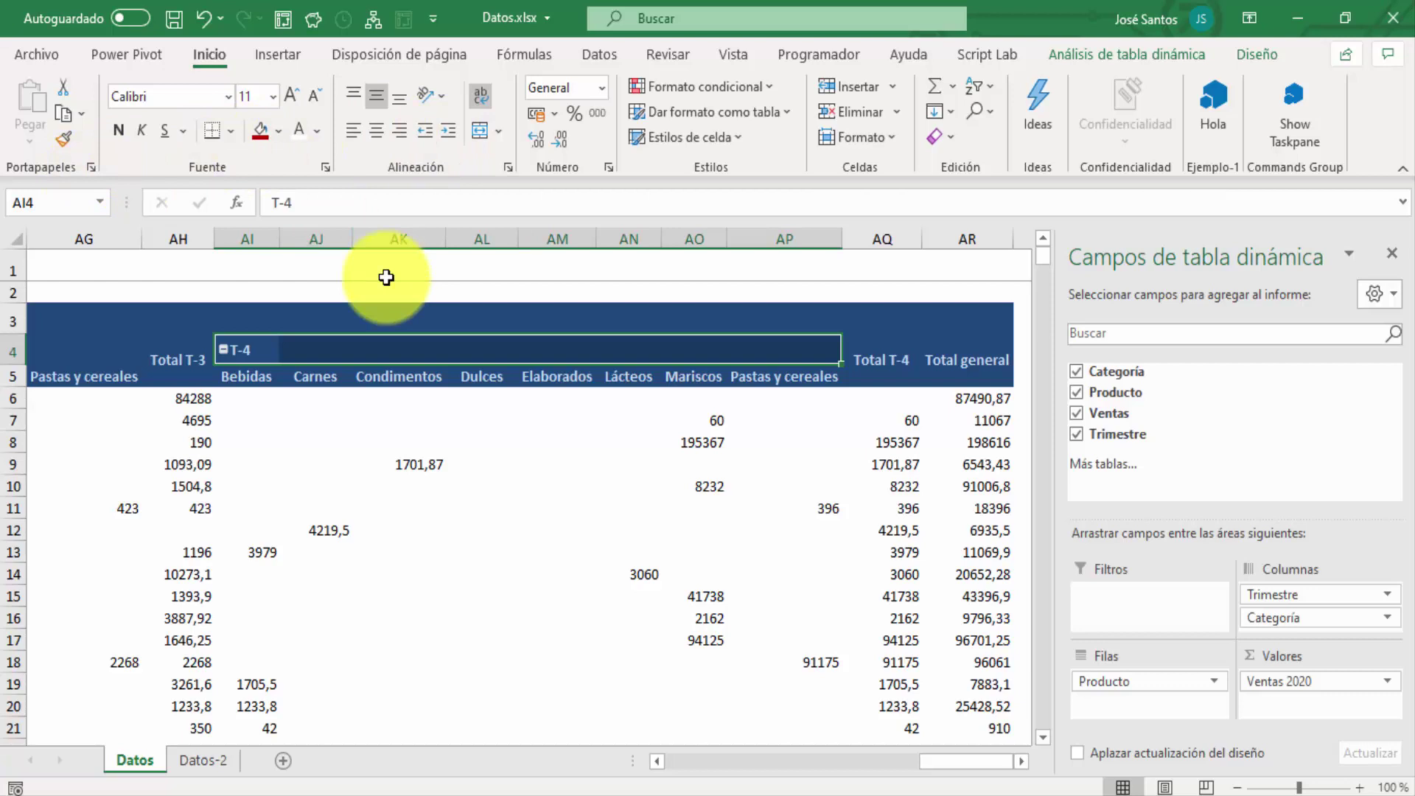
- Reapply the pivot table options from the T-4 header with "Combinar y centrar celdas con etiquetas" enabled
key("Right")
key("Left")
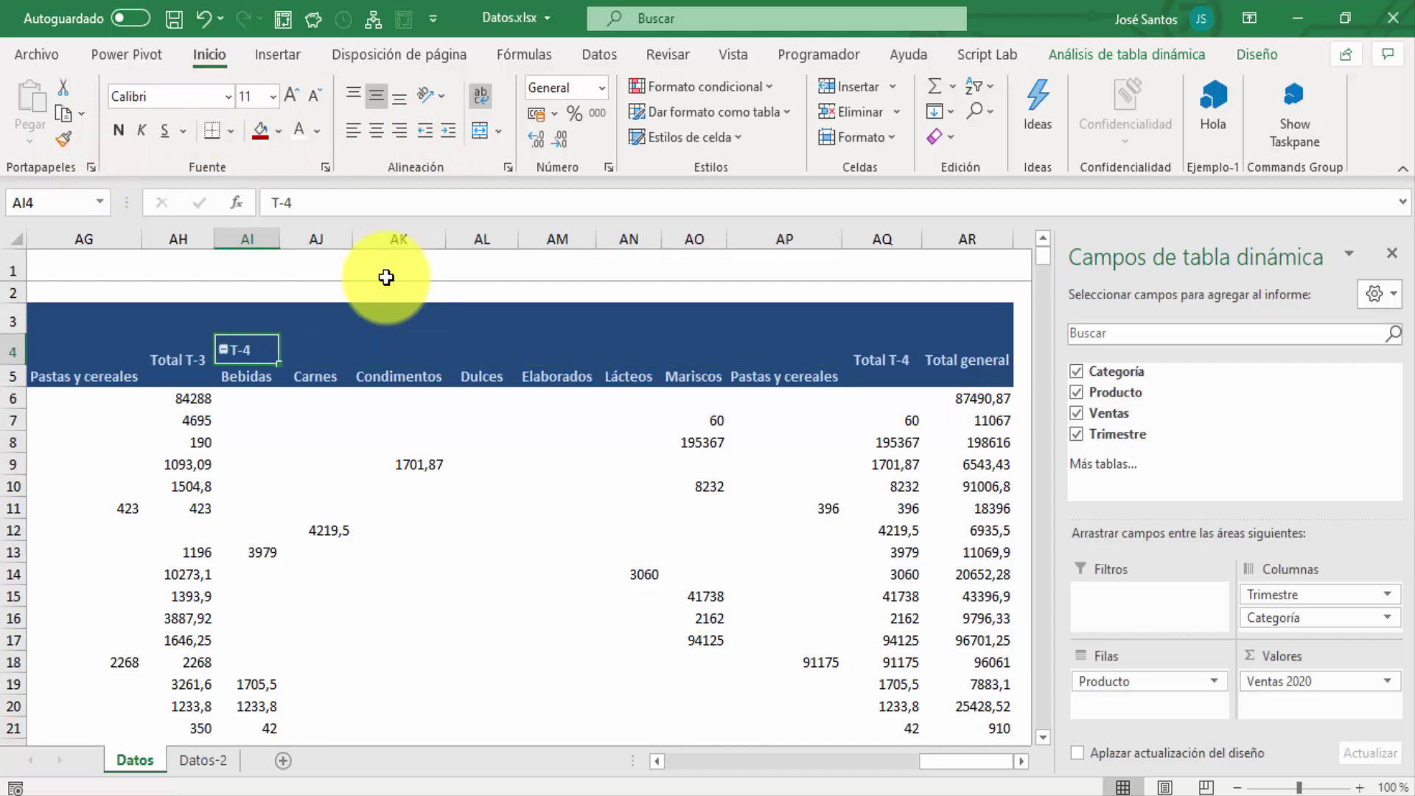
key("Left")
key("Right")
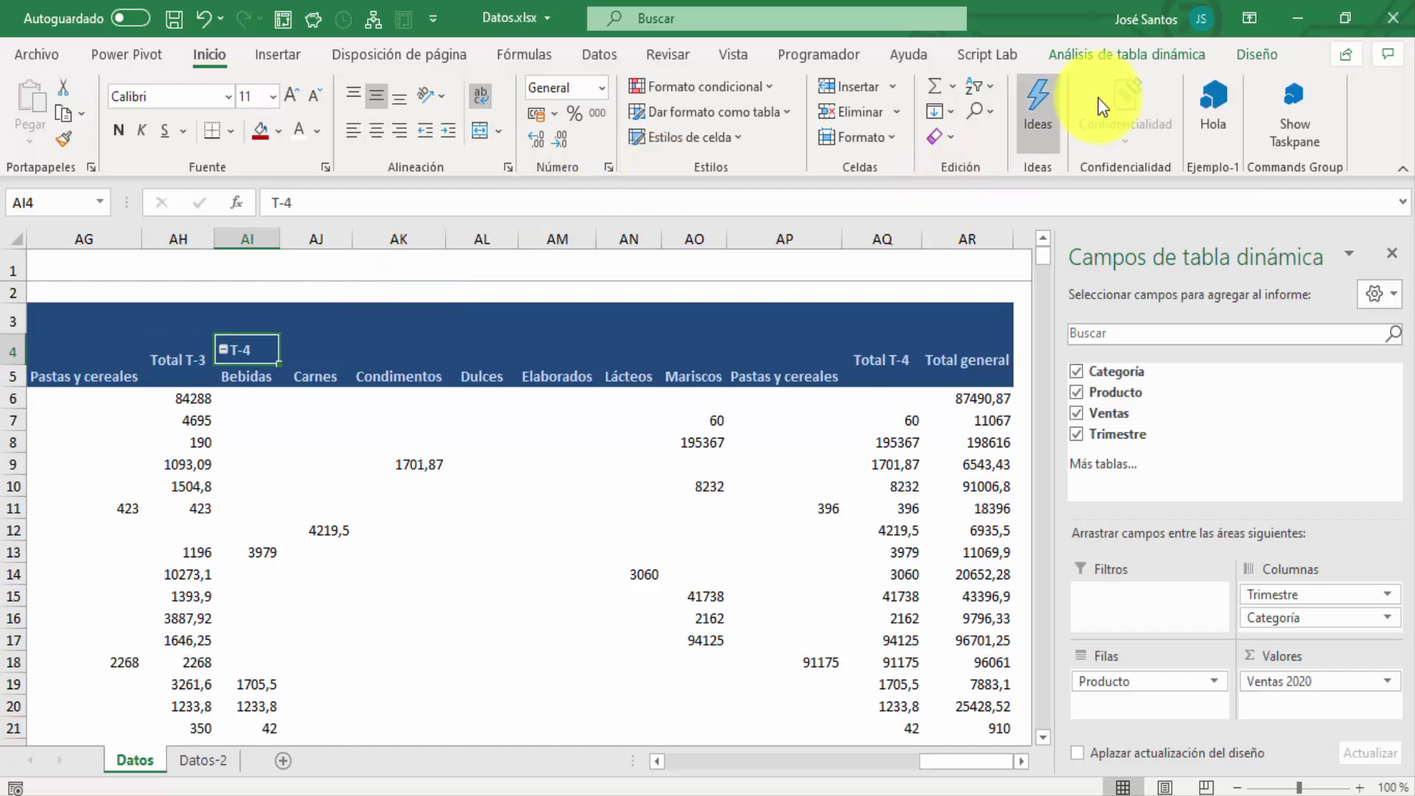
left_click(1114, 55)
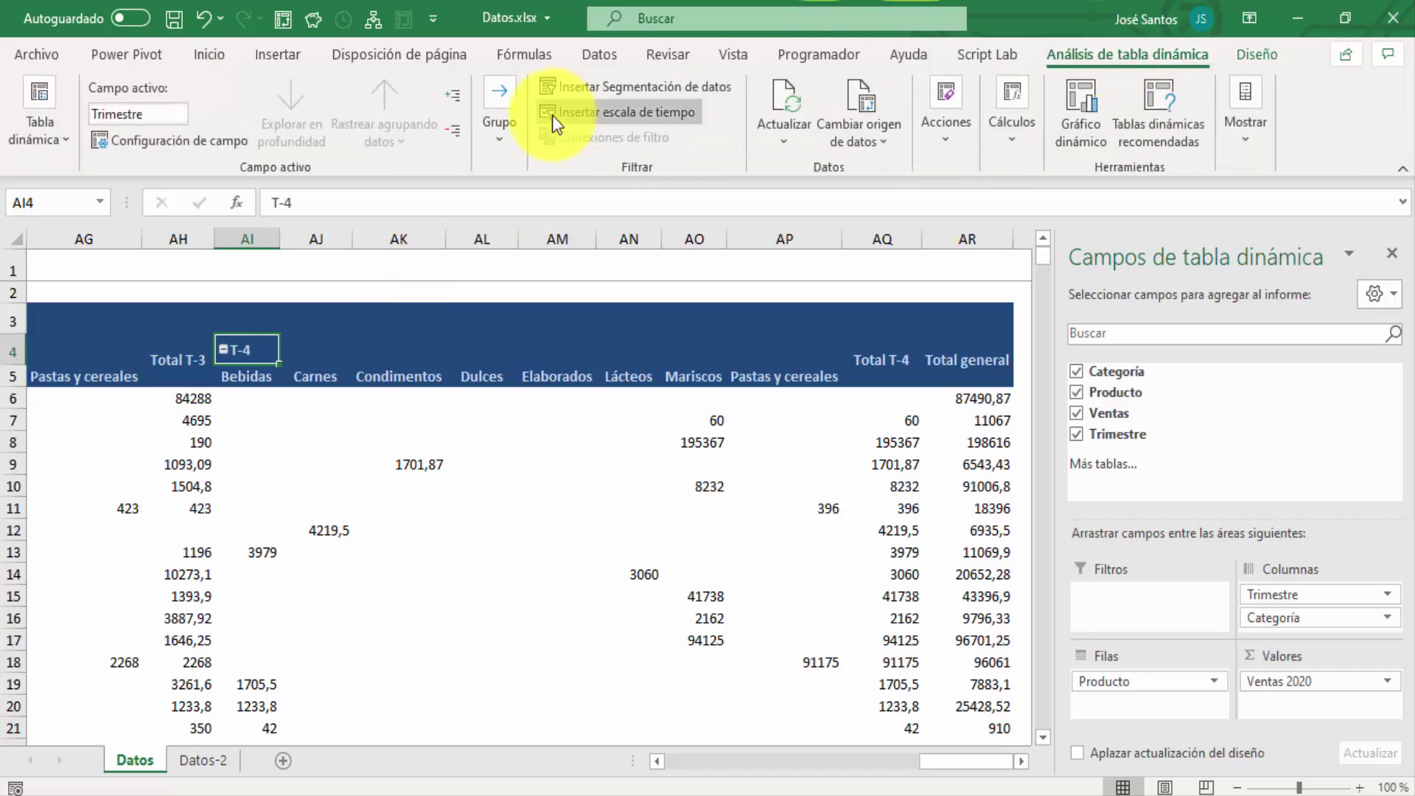
left_click(64, 144)
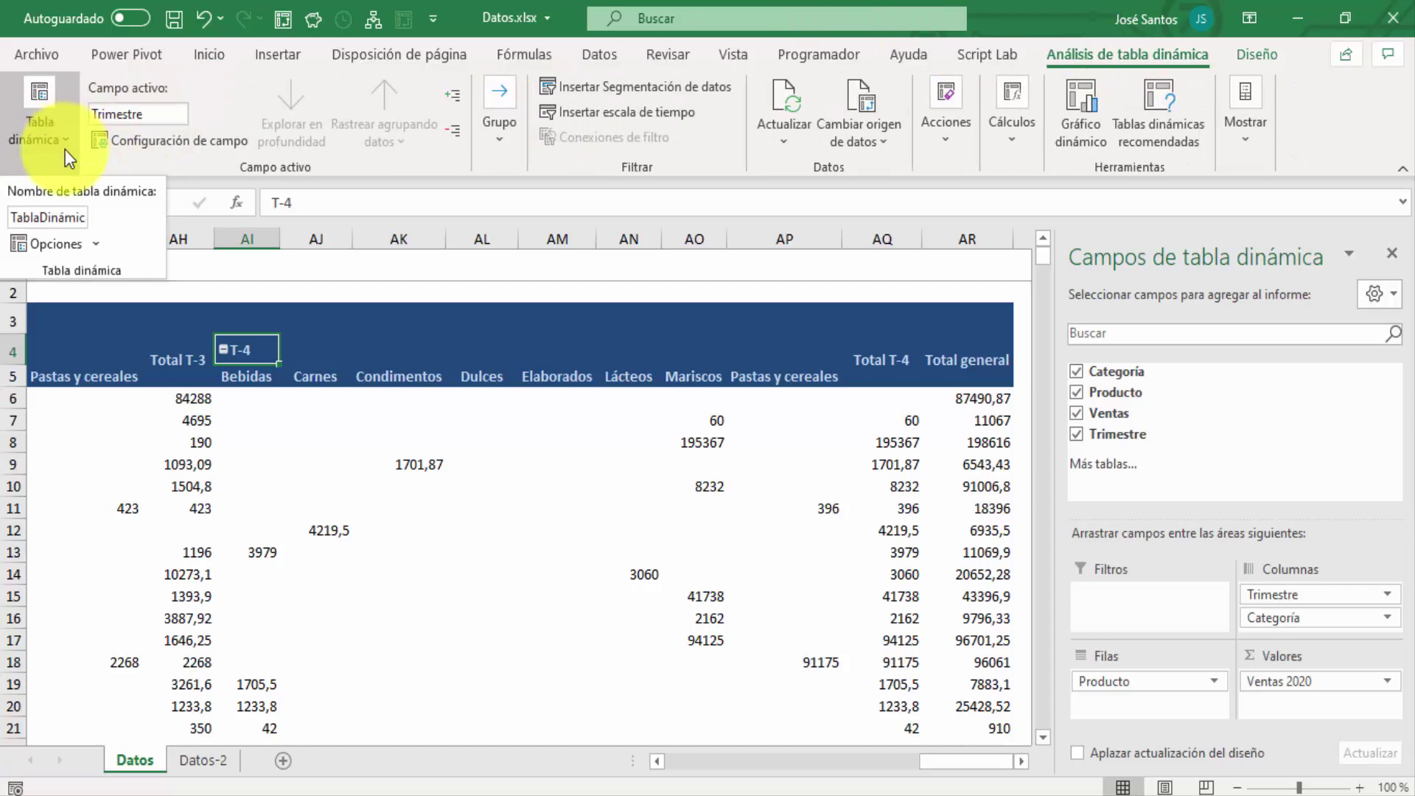
left_click(96, 246)
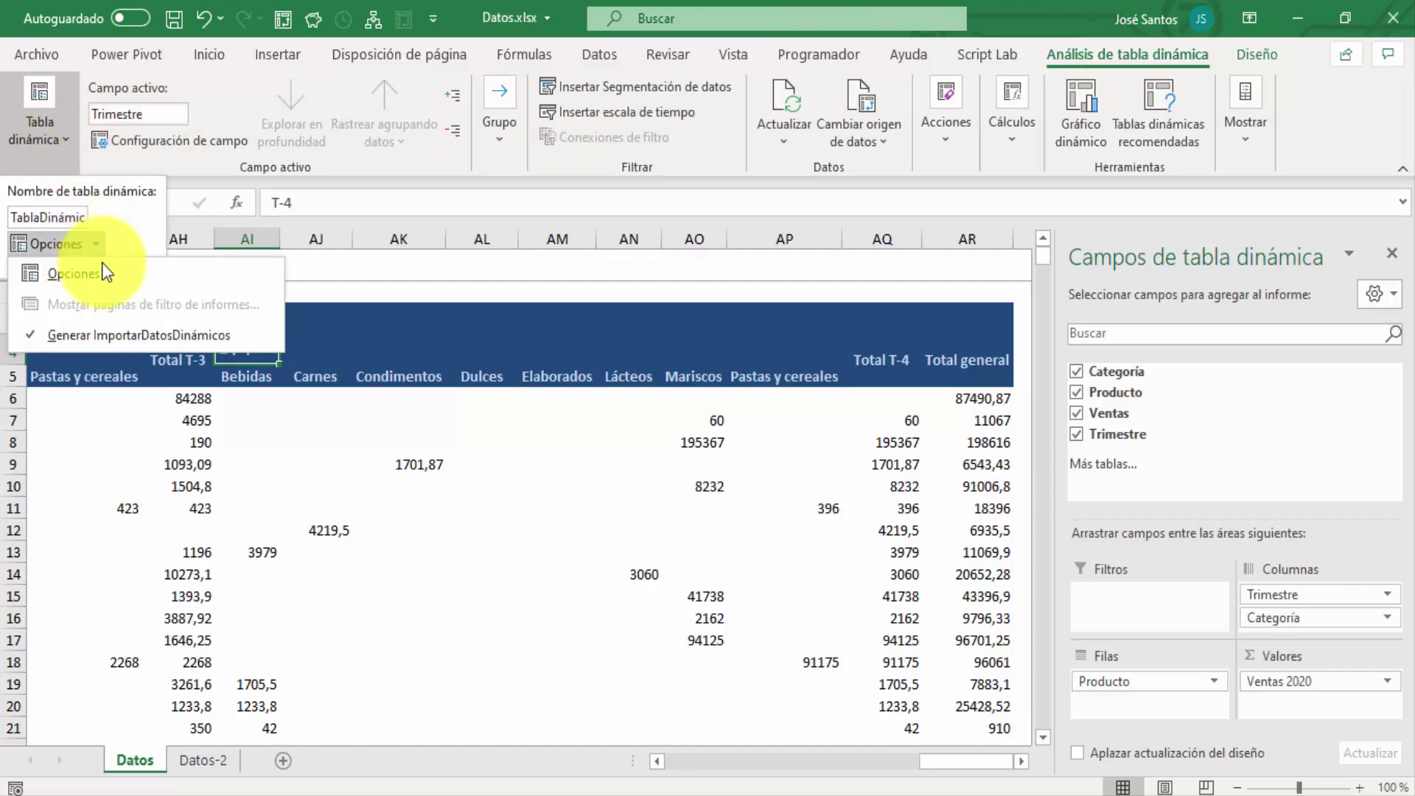
left_click(108, 270)
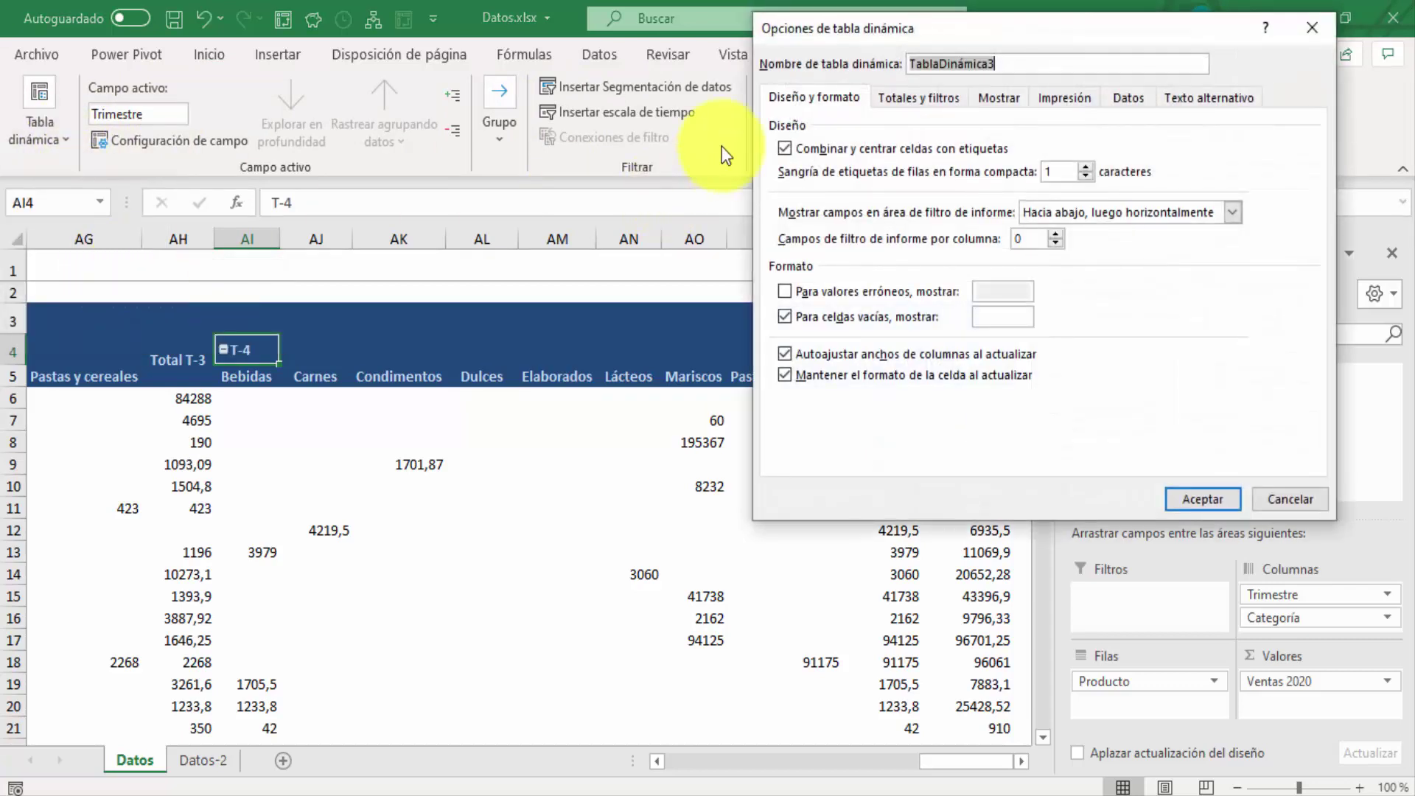
left_click(784, 148)
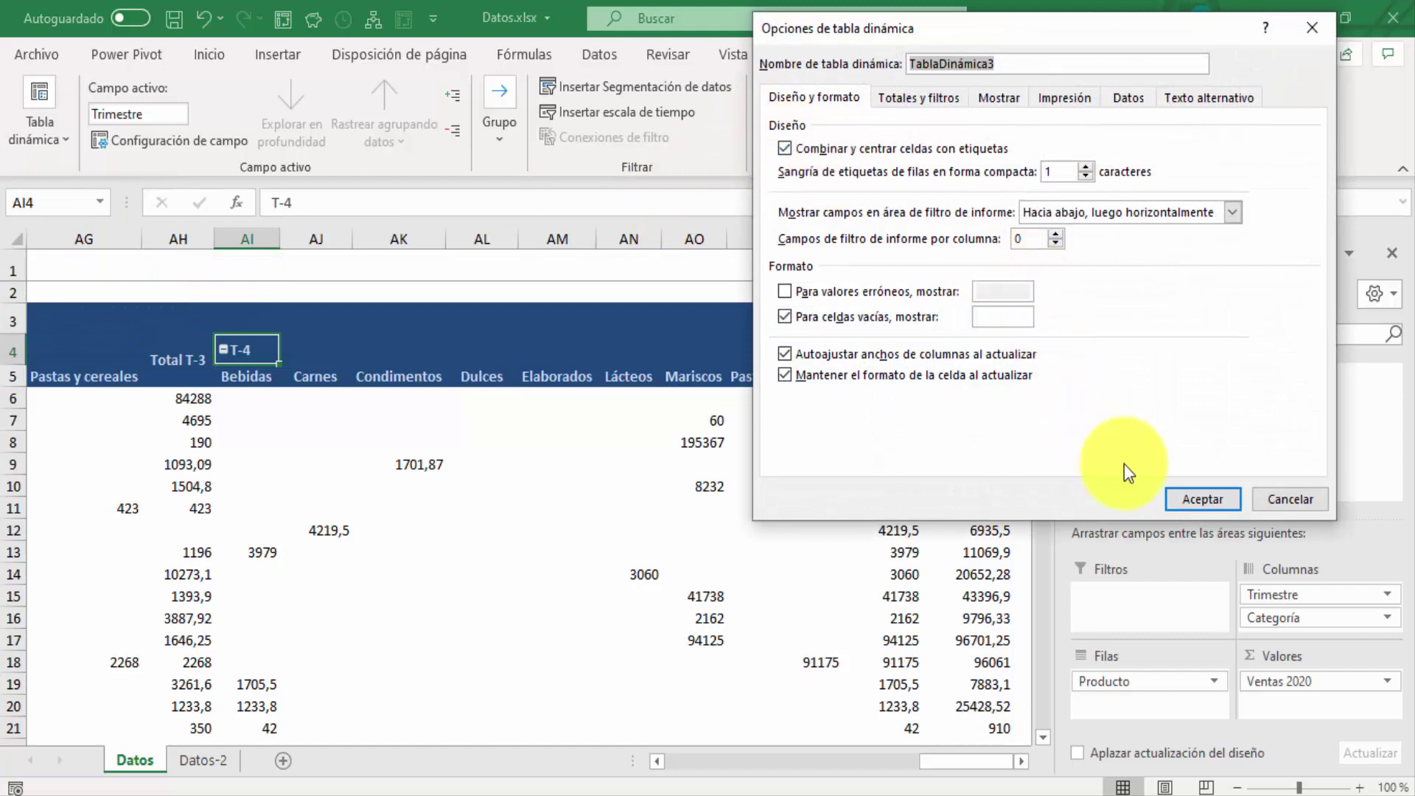
left_click(1187, 499)
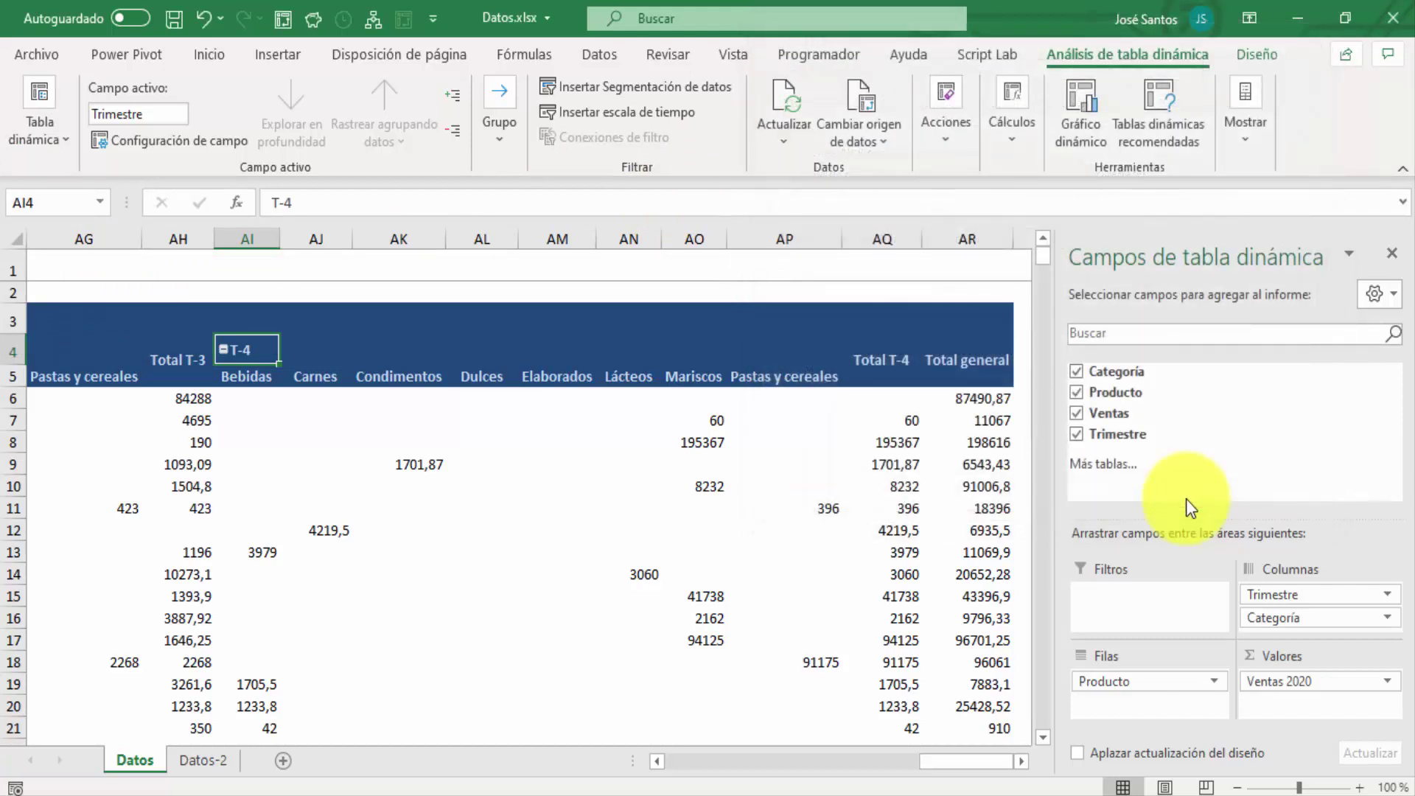
- Select the T-4 header cells AI4:AP4 again and retry merging them across
key("shift+Right")
key("shift+Right")
key("shift+Right")
key("shift+Right")
key("shift+Right")
key("shift+Right")
key("shift+Right")
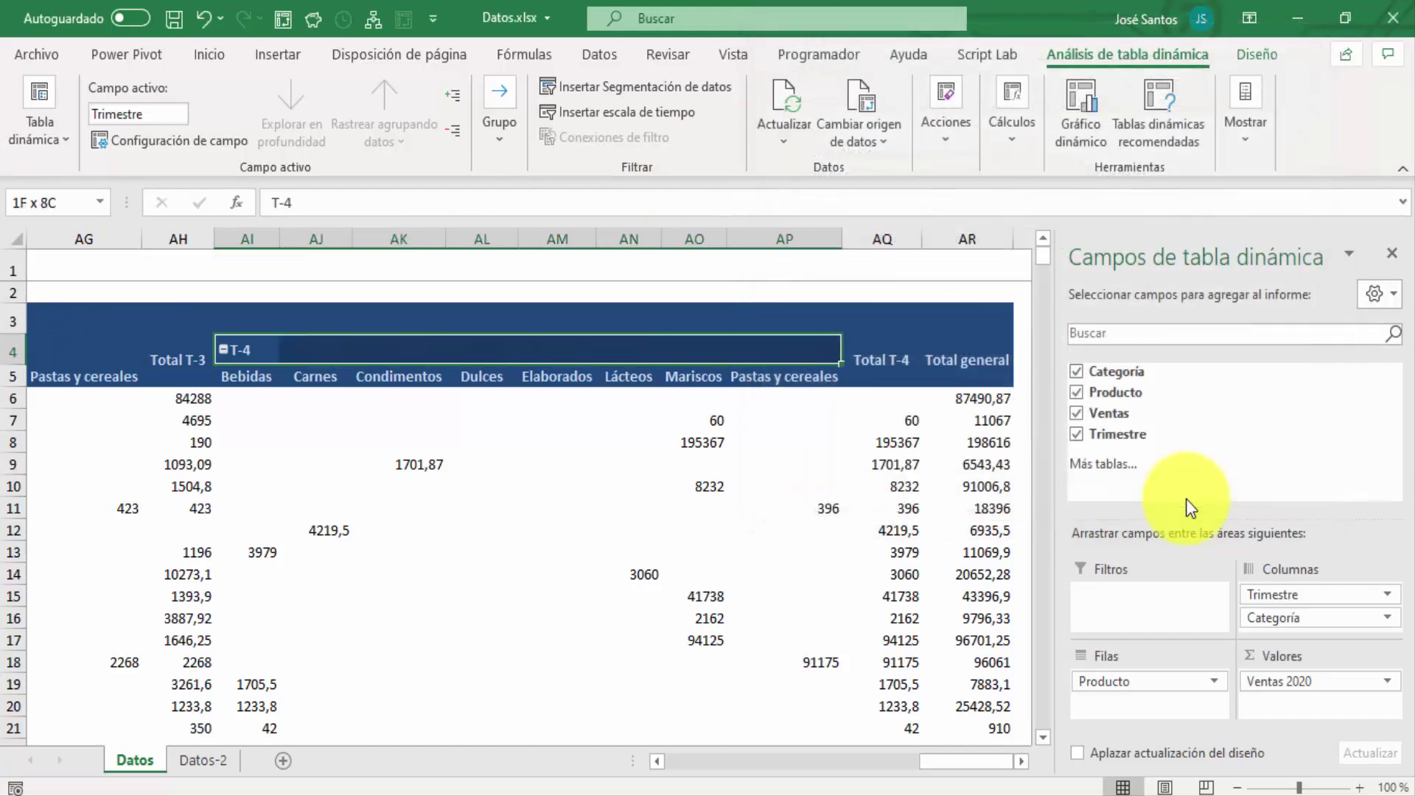
key("shift+Left")
key("shift+Left")
key("shift+Right")
key("shift+Right")
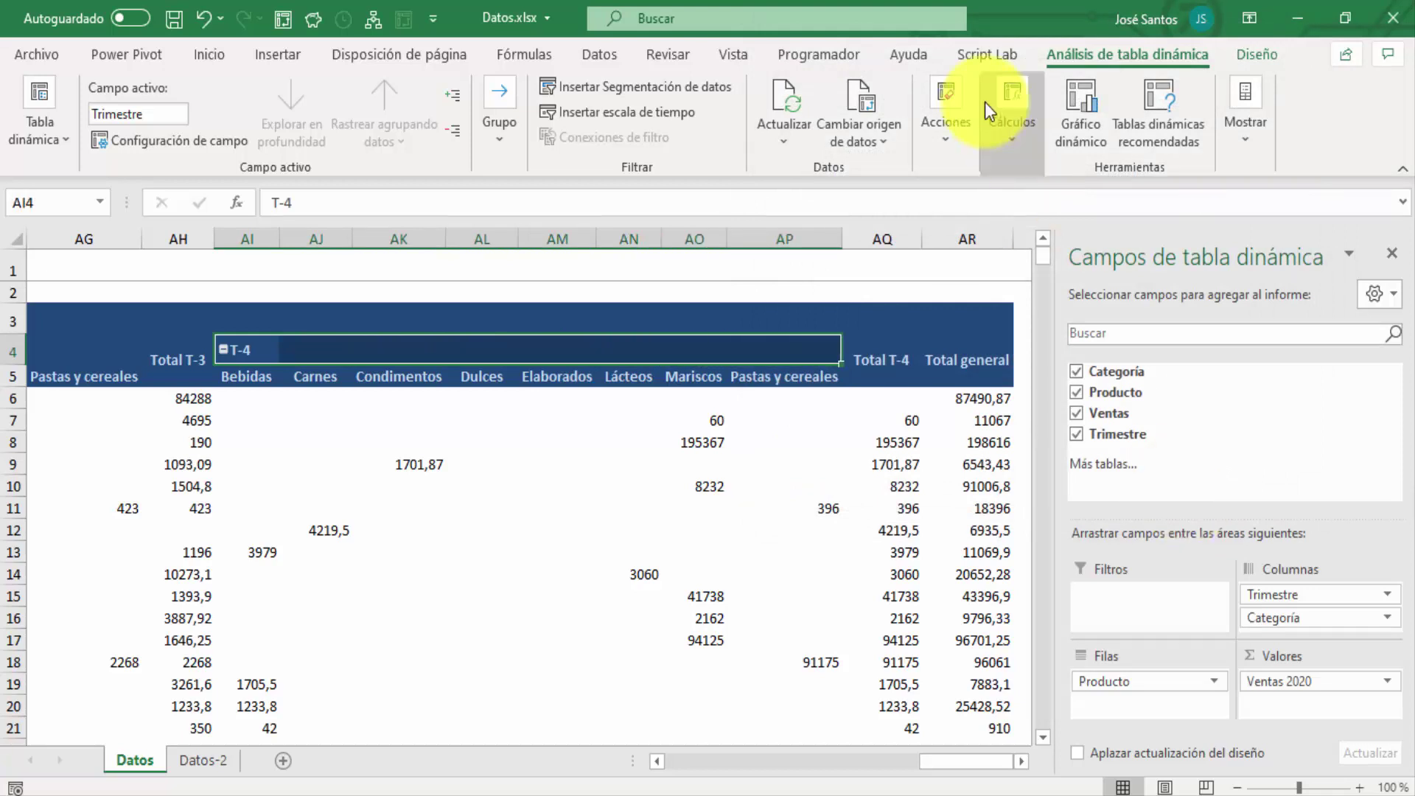
left_click(225, 58)
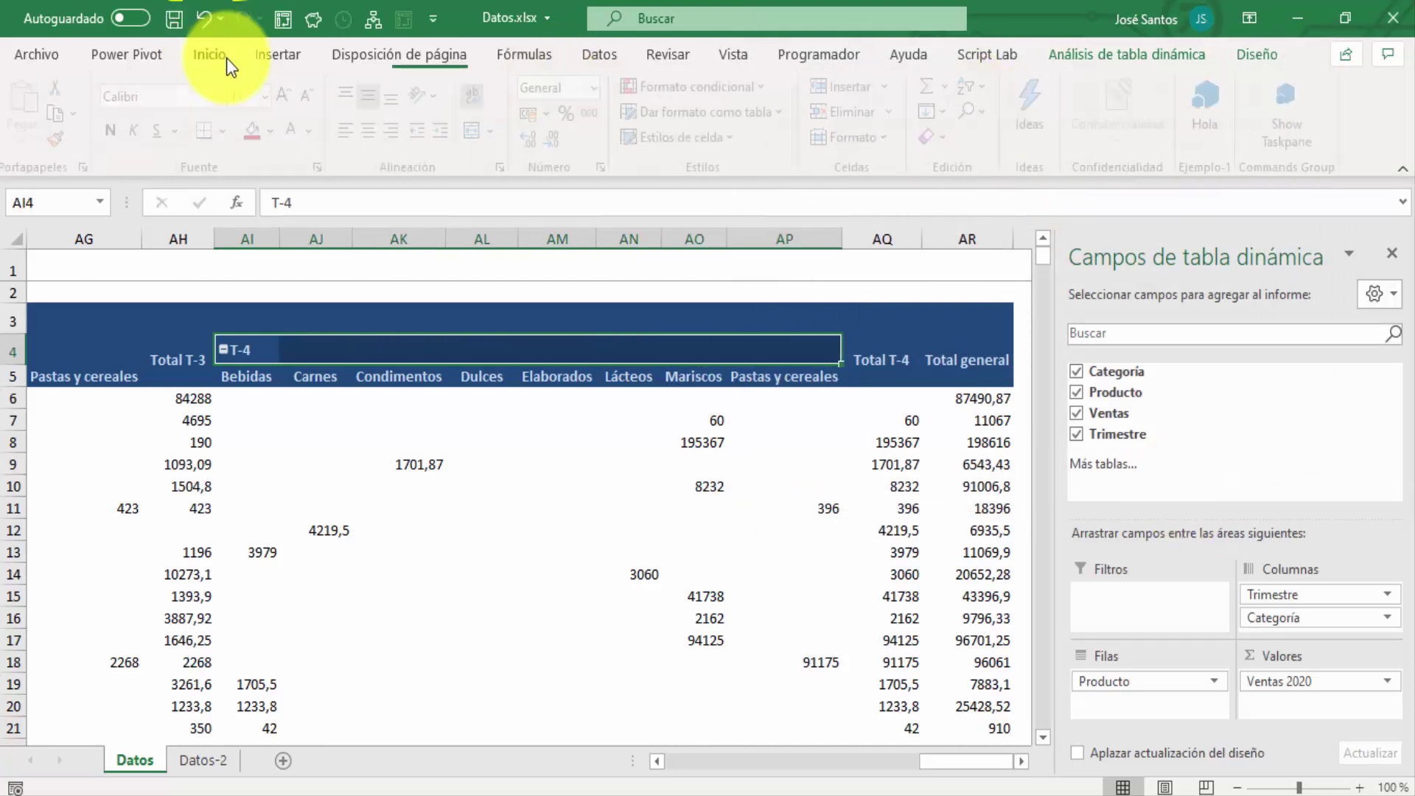
left_click(499, 131)
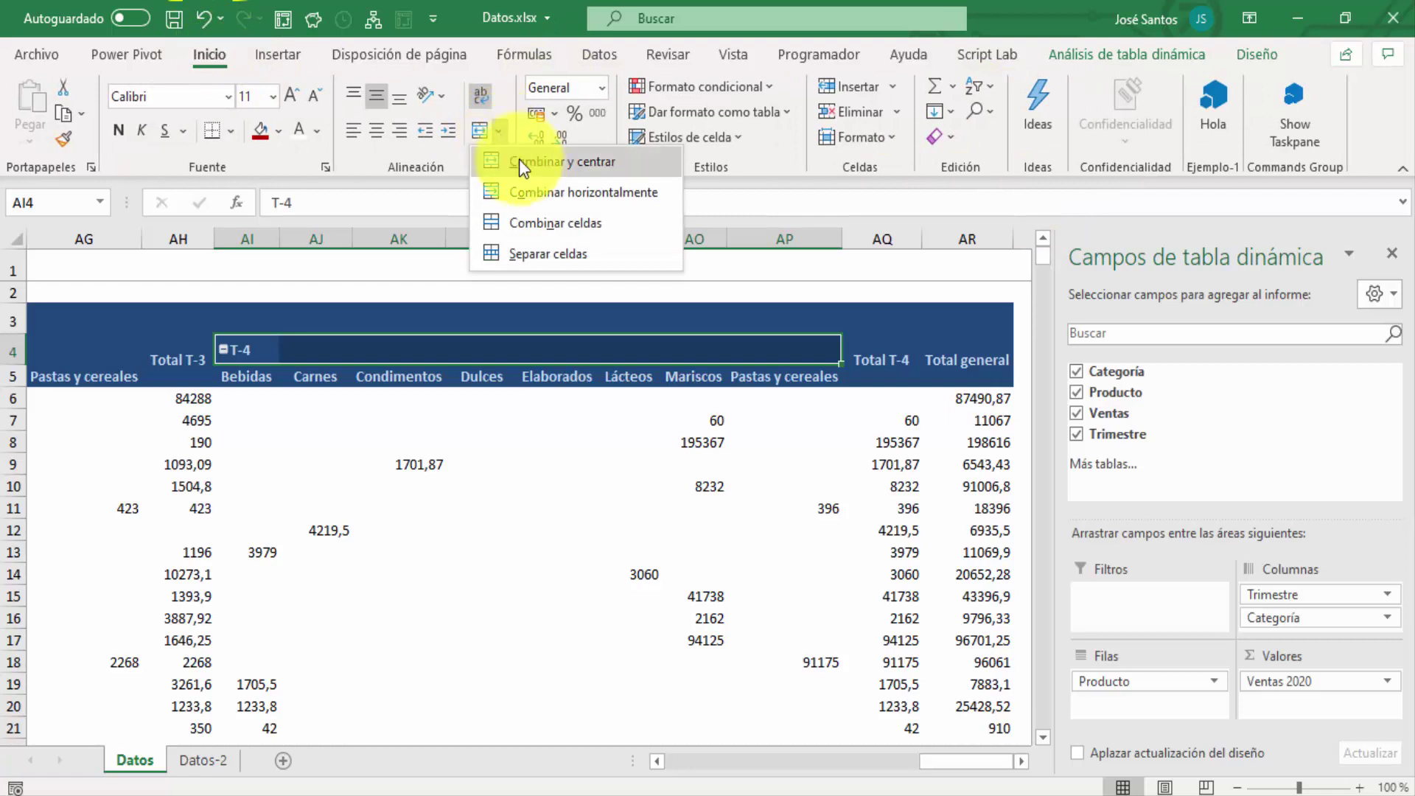
left_click(551, 193)
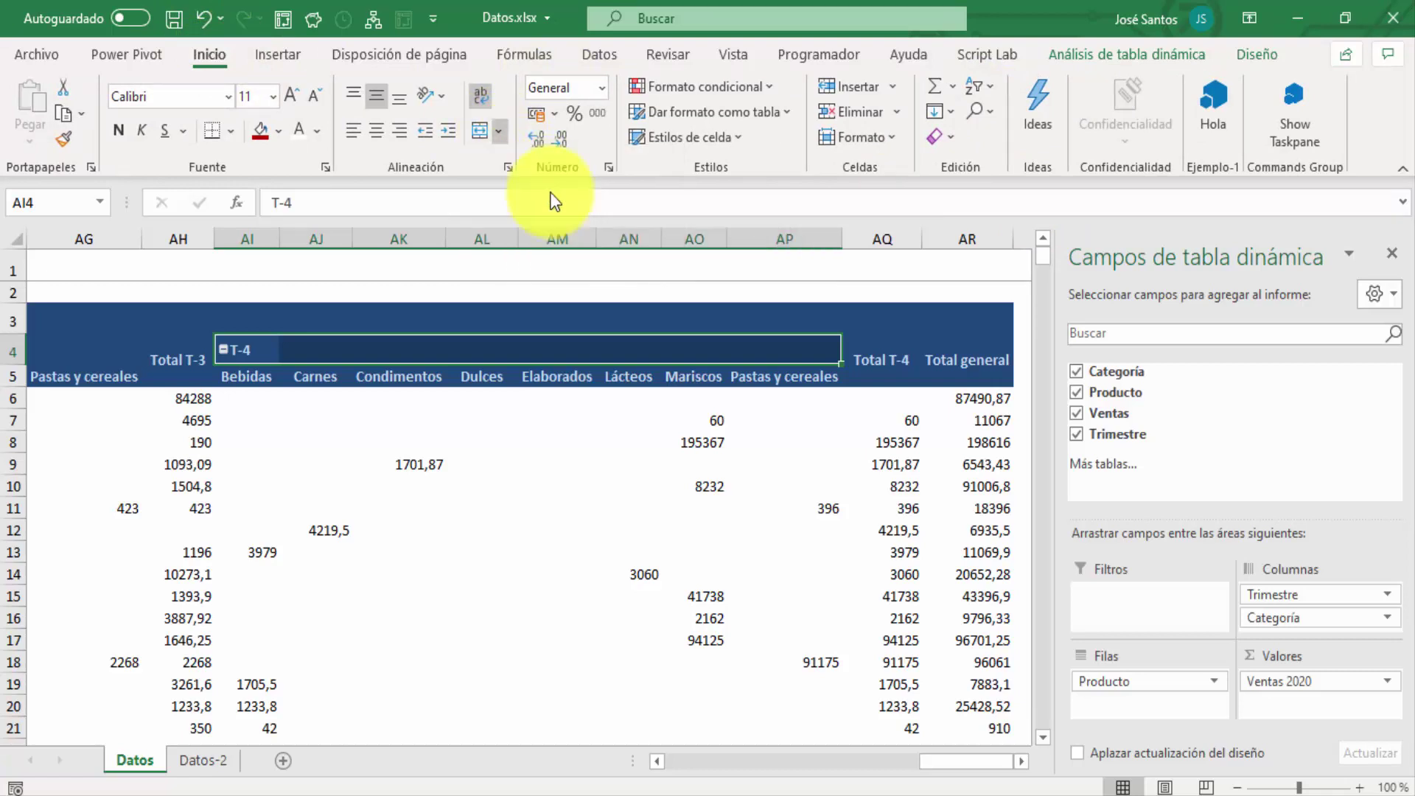
key("Return")
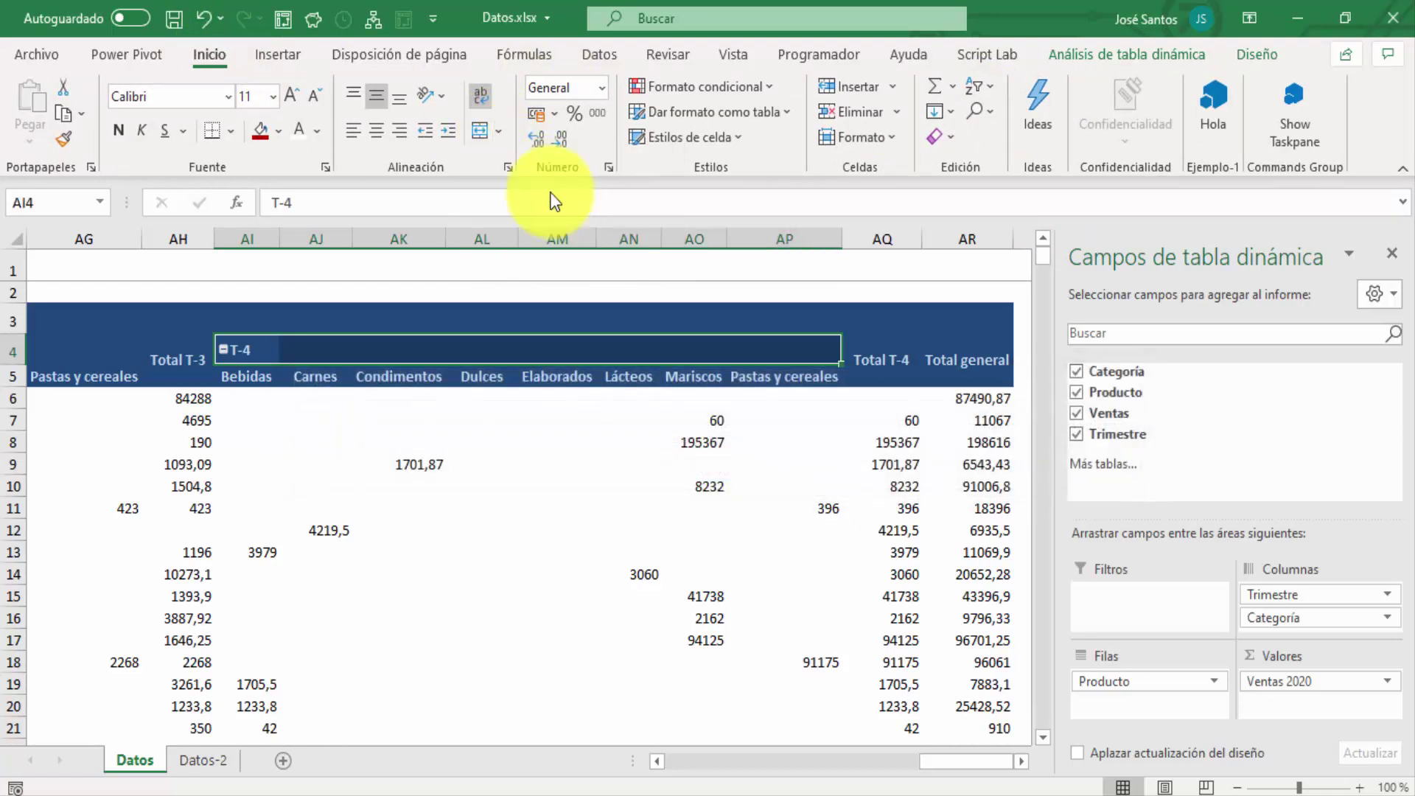
- Try to merge and center the T-4 header over cells AI4:AP4
left_click(501, 135)
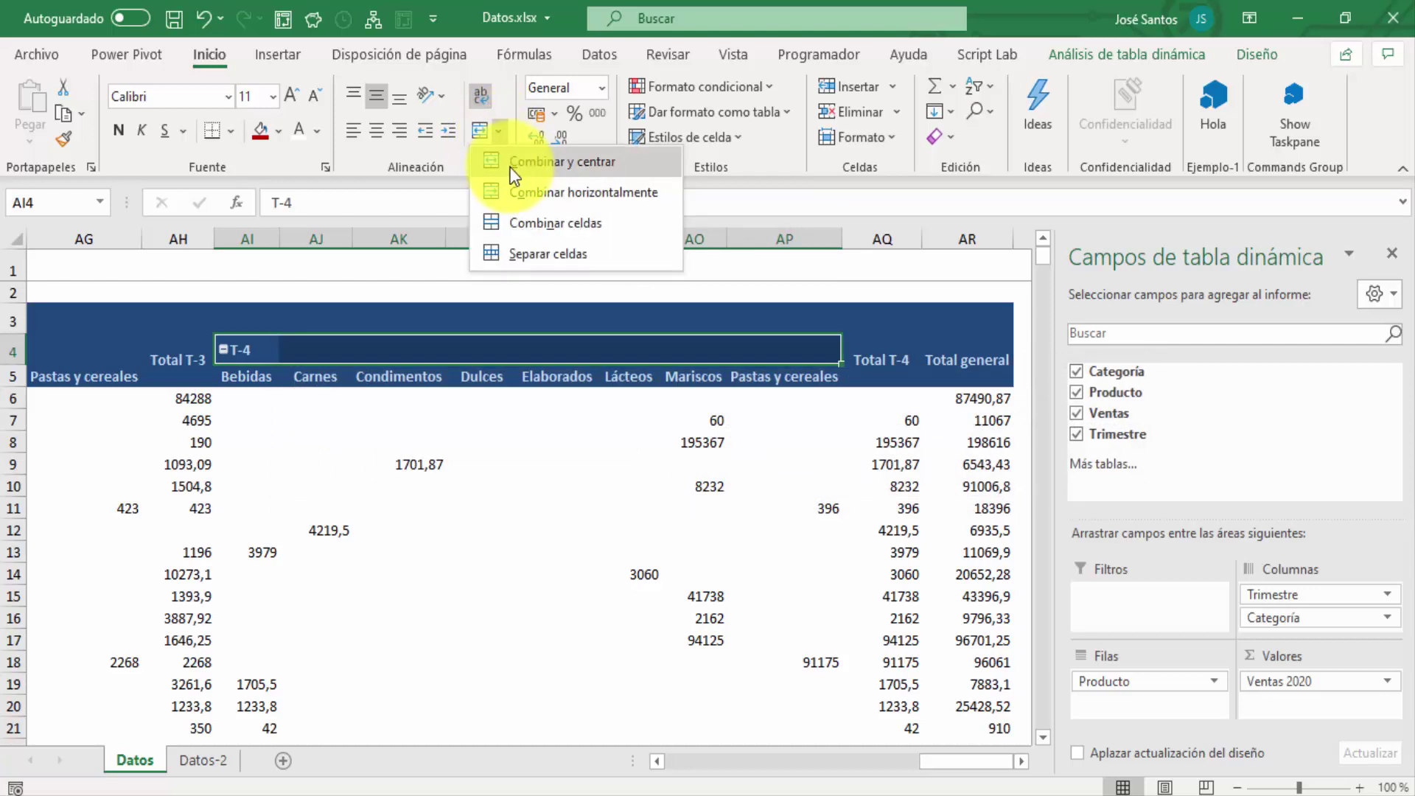
left_click(508, 156)
key("Return")
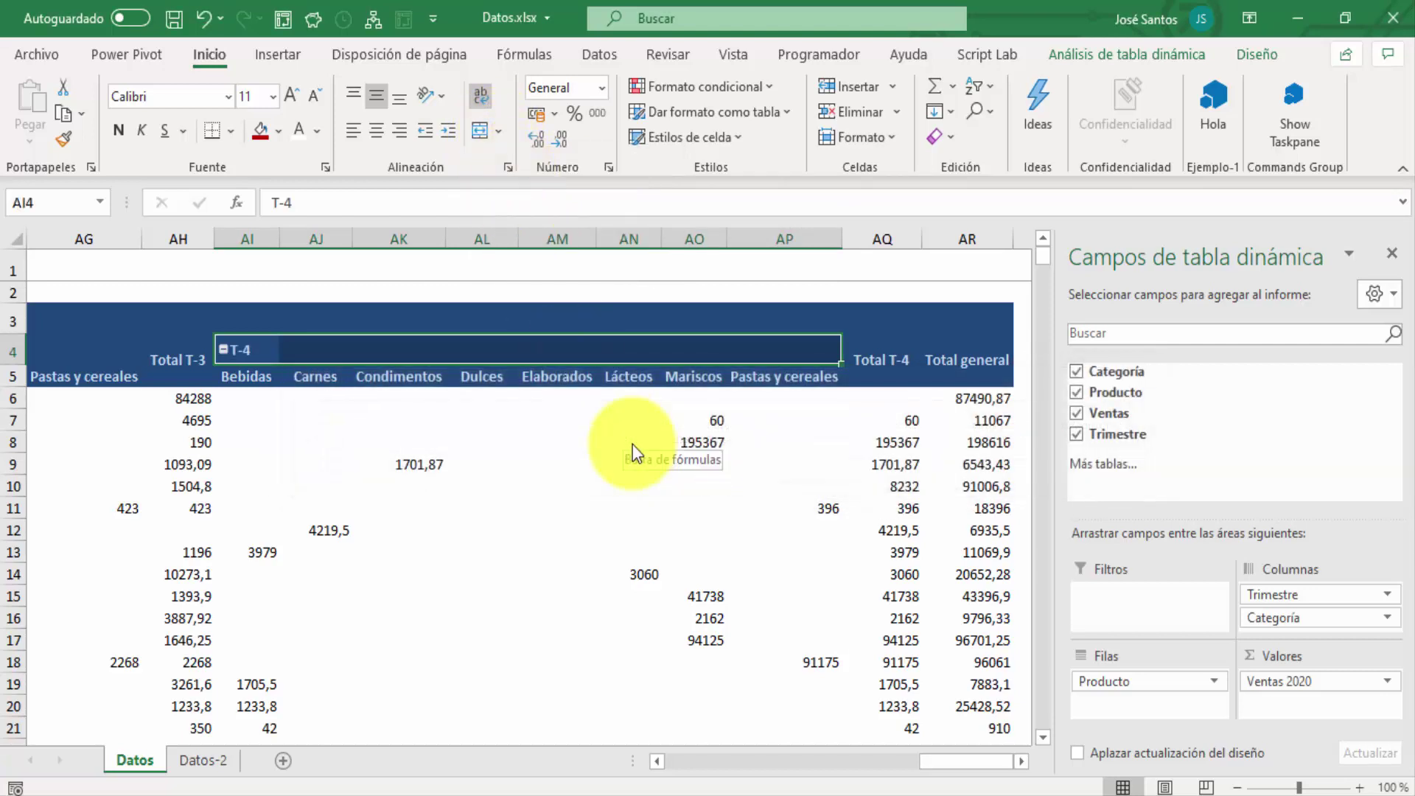
- Examine the T-1, T-2 and T-3 quarter headers and their total headers along row 4
key("Left")
key("Right")
key("Left")
key("Left")
key("Left")
key("Left")
key("Left")
key("Left")
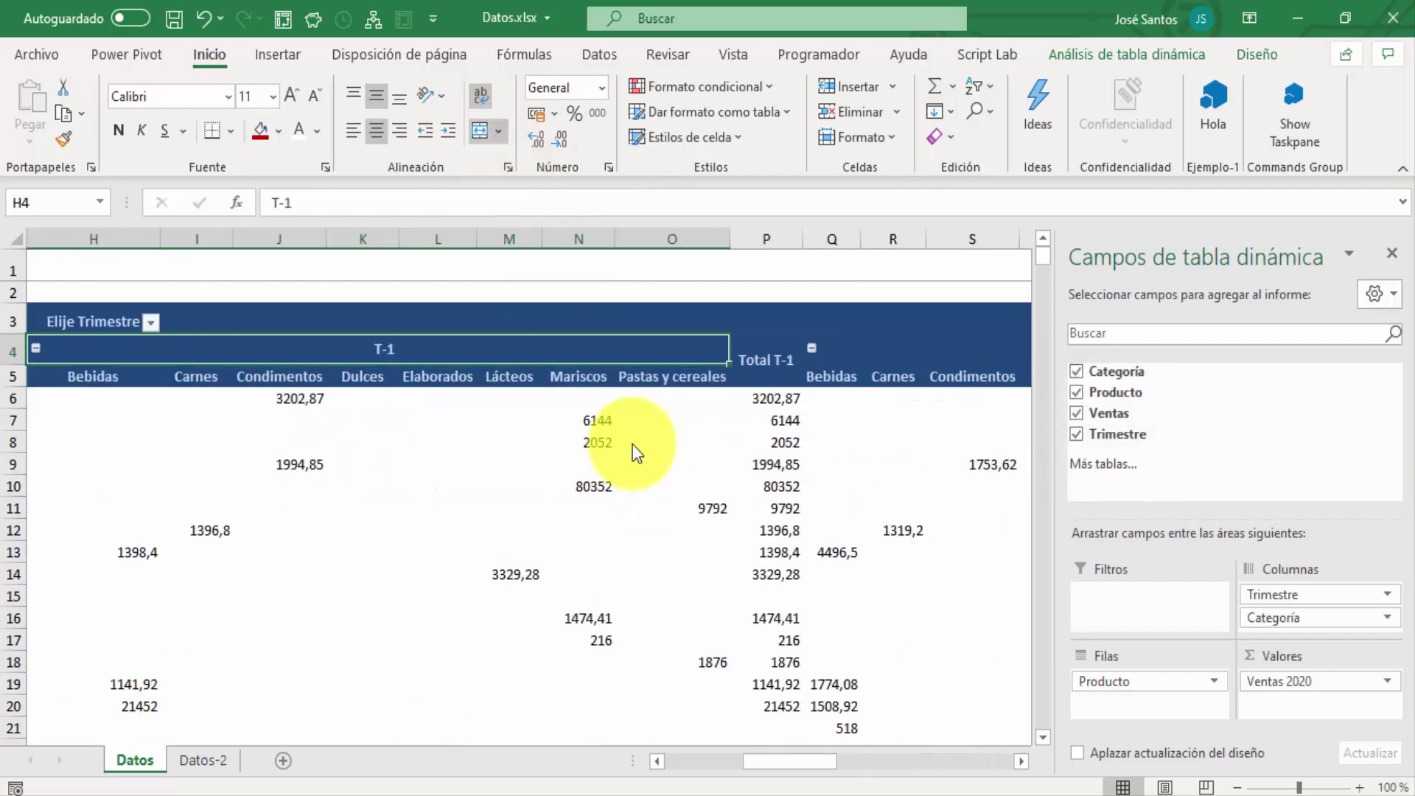
key("Right")
key("Right")
key("Right")
key("Right")
key("Right")
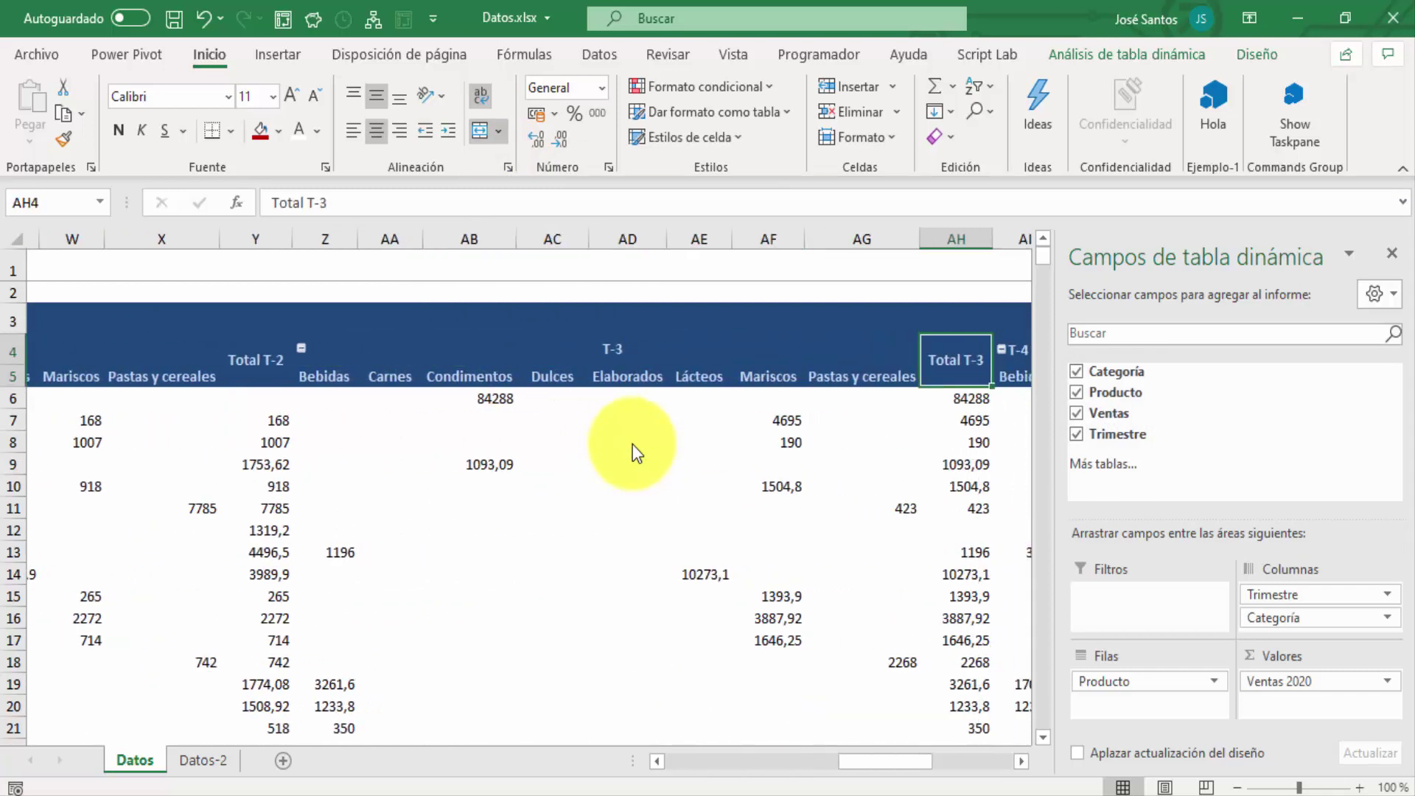
- Try to copy the merged T-3 quarter header onto the T-4 header cell AI4
key("Left")
key("ctrl+x")
key("Right")
key("Right")
key("Right")
key("Right")
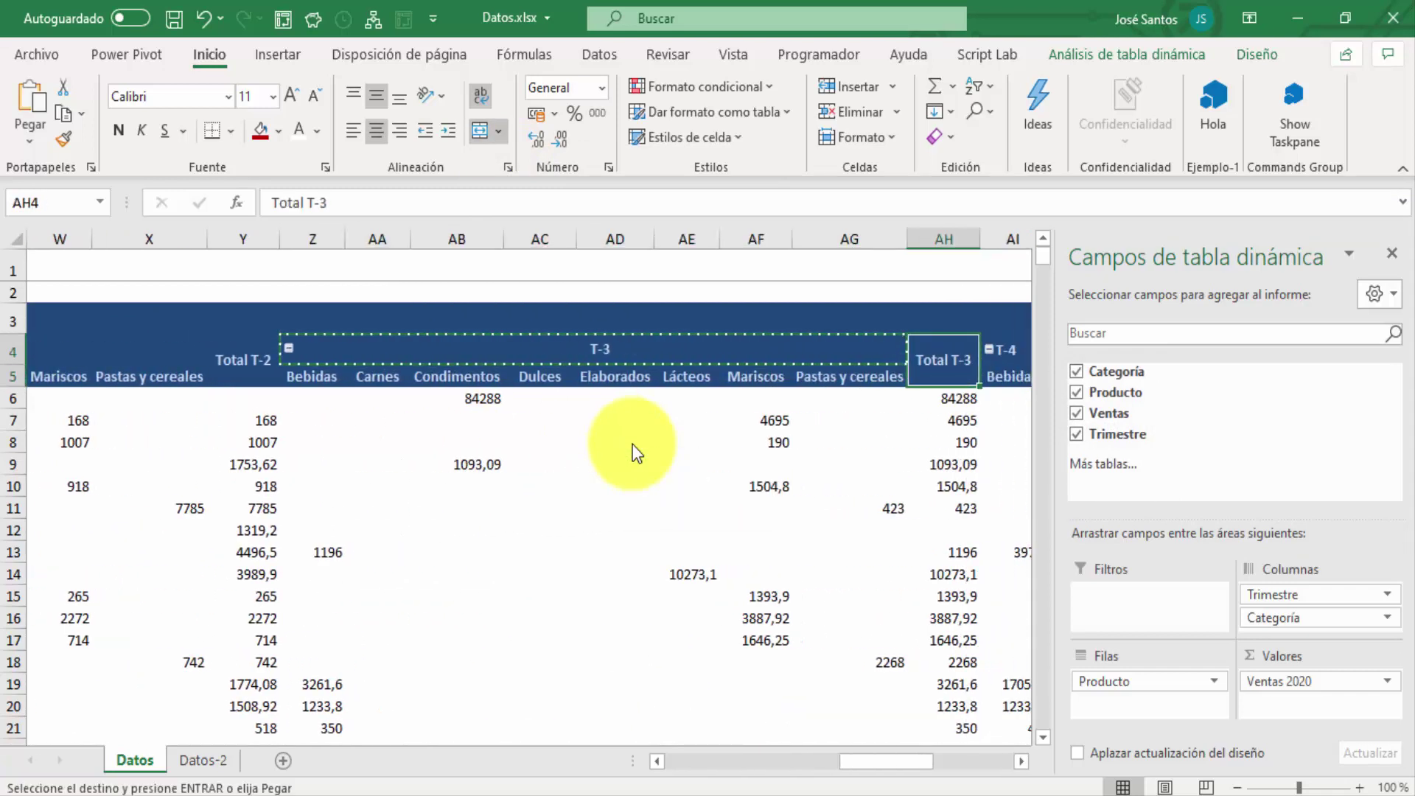
key("Left")
key("Left")
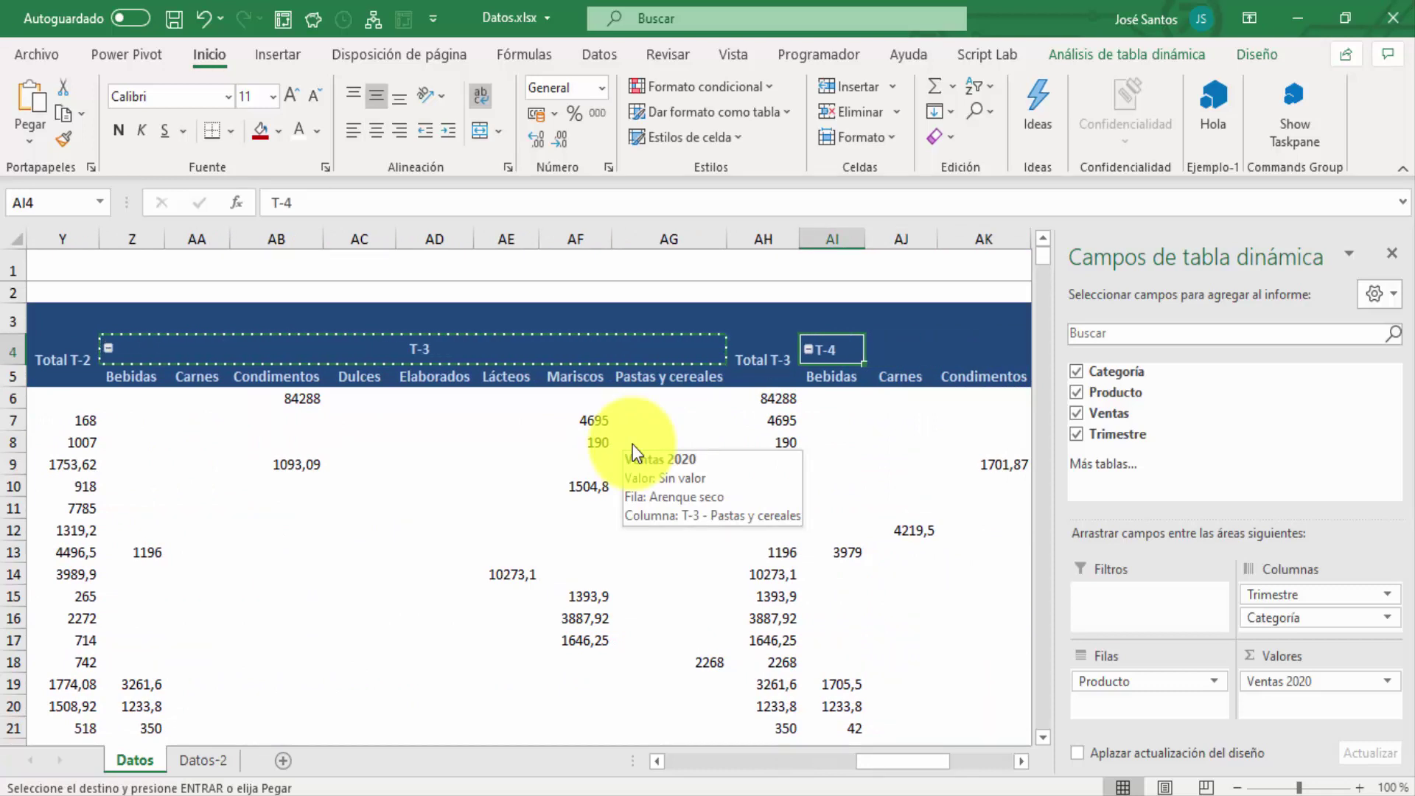
right_click(842, 349)
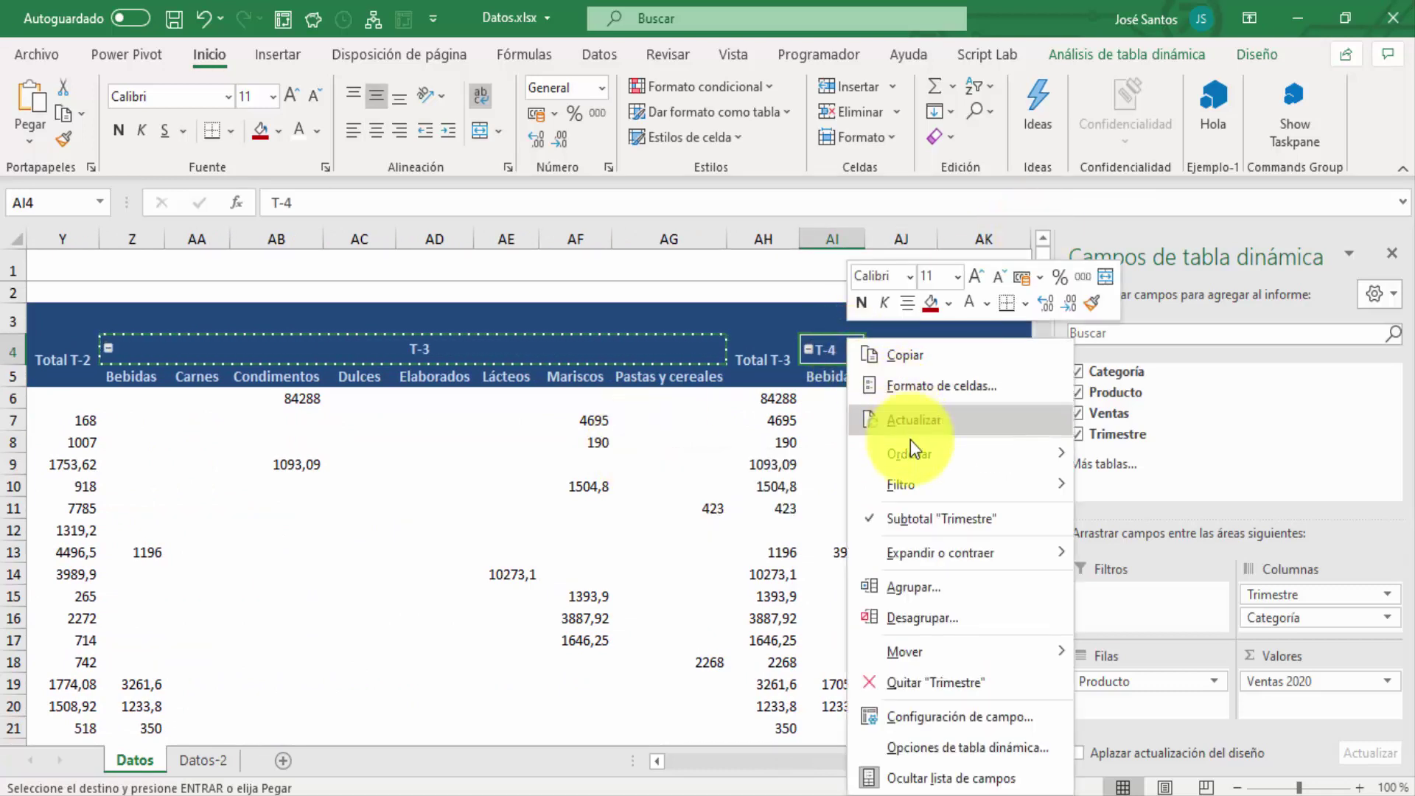
mouse_move(895, 472)
key("Escape")
key("Escape")
key("Escape")
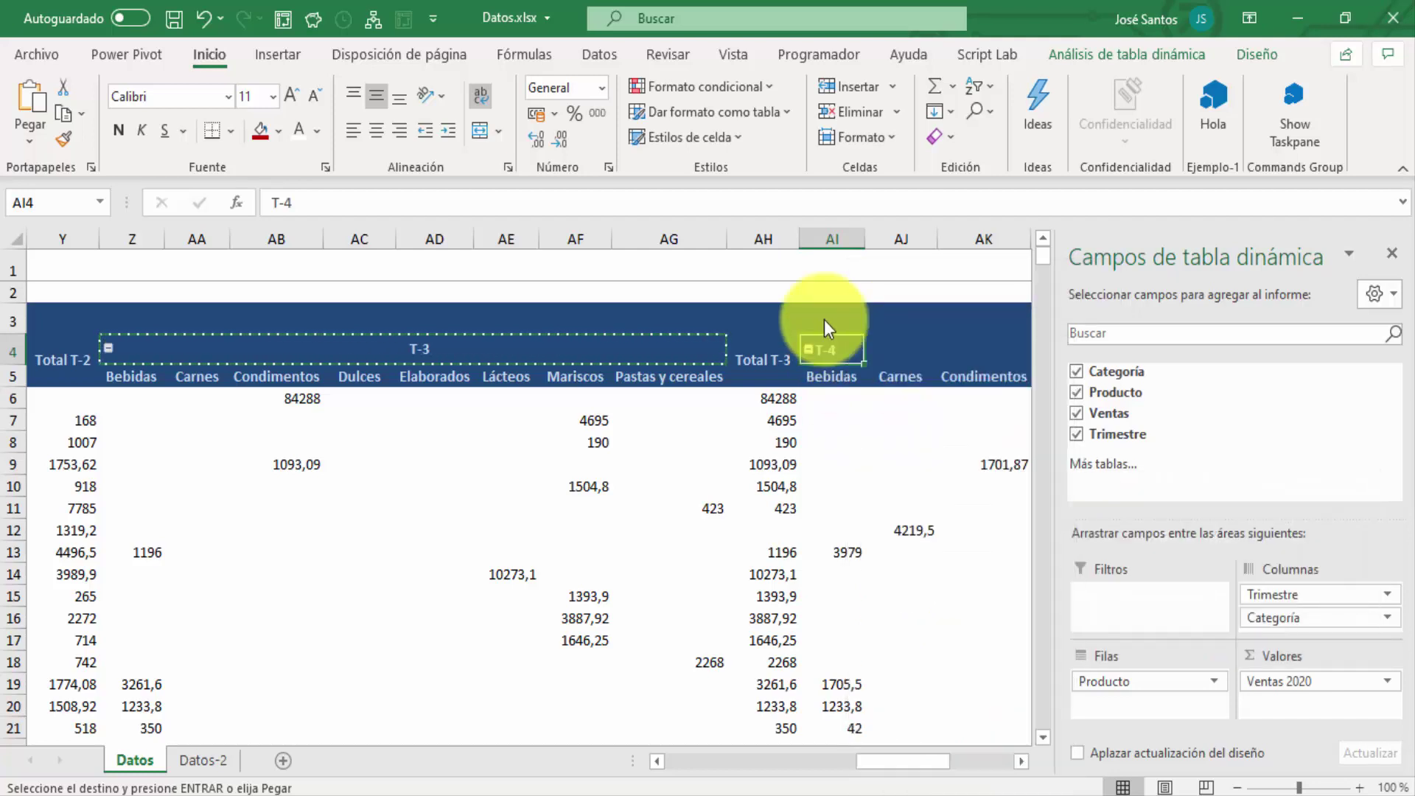
- Turn off "Combinar y centrar celdas con etiquetas" in the pivot table options, starting from the T-3 header
key("Left")
key("Left")
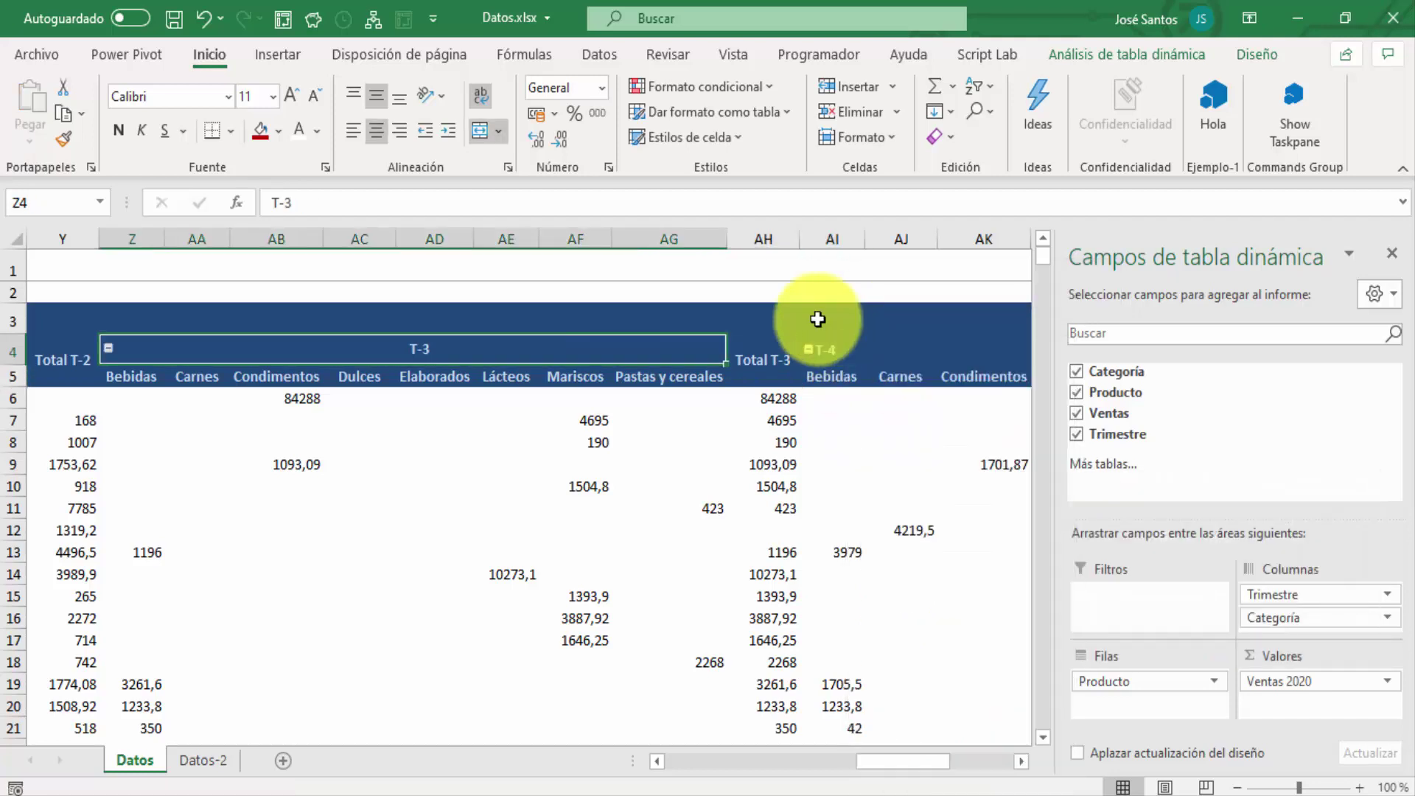
left_click(50, 54)
left_click(50, 53)
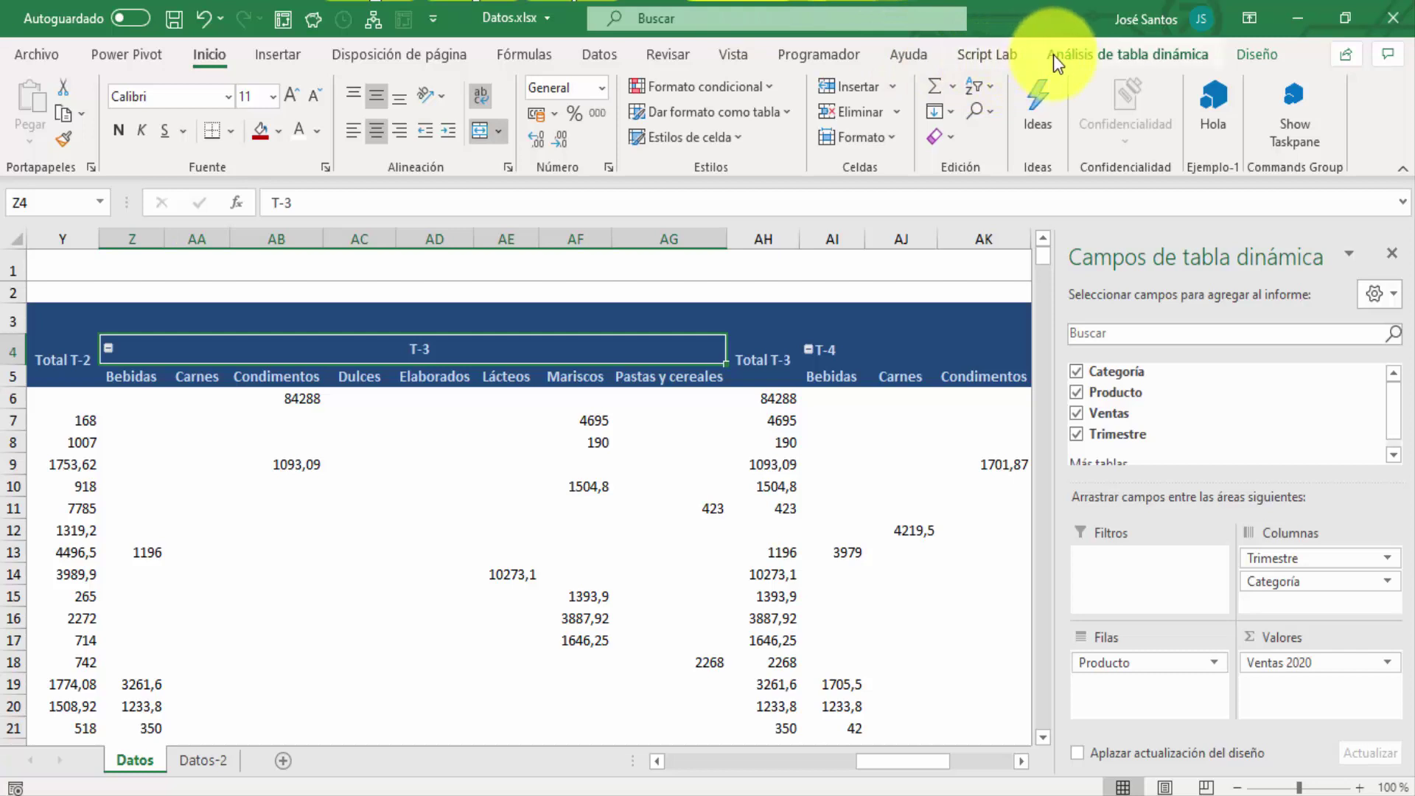
left_click(1072, 52)
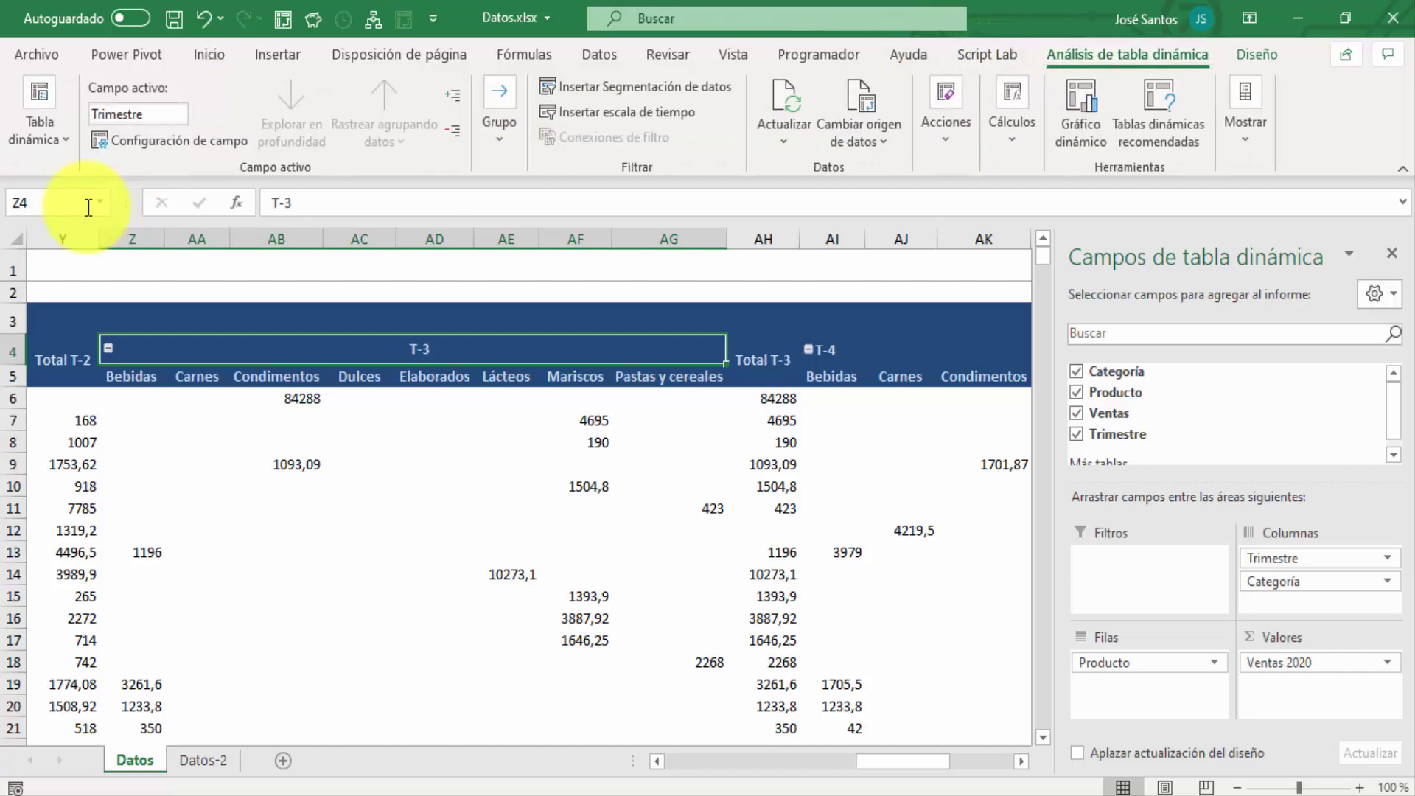
left_click(65, 159)
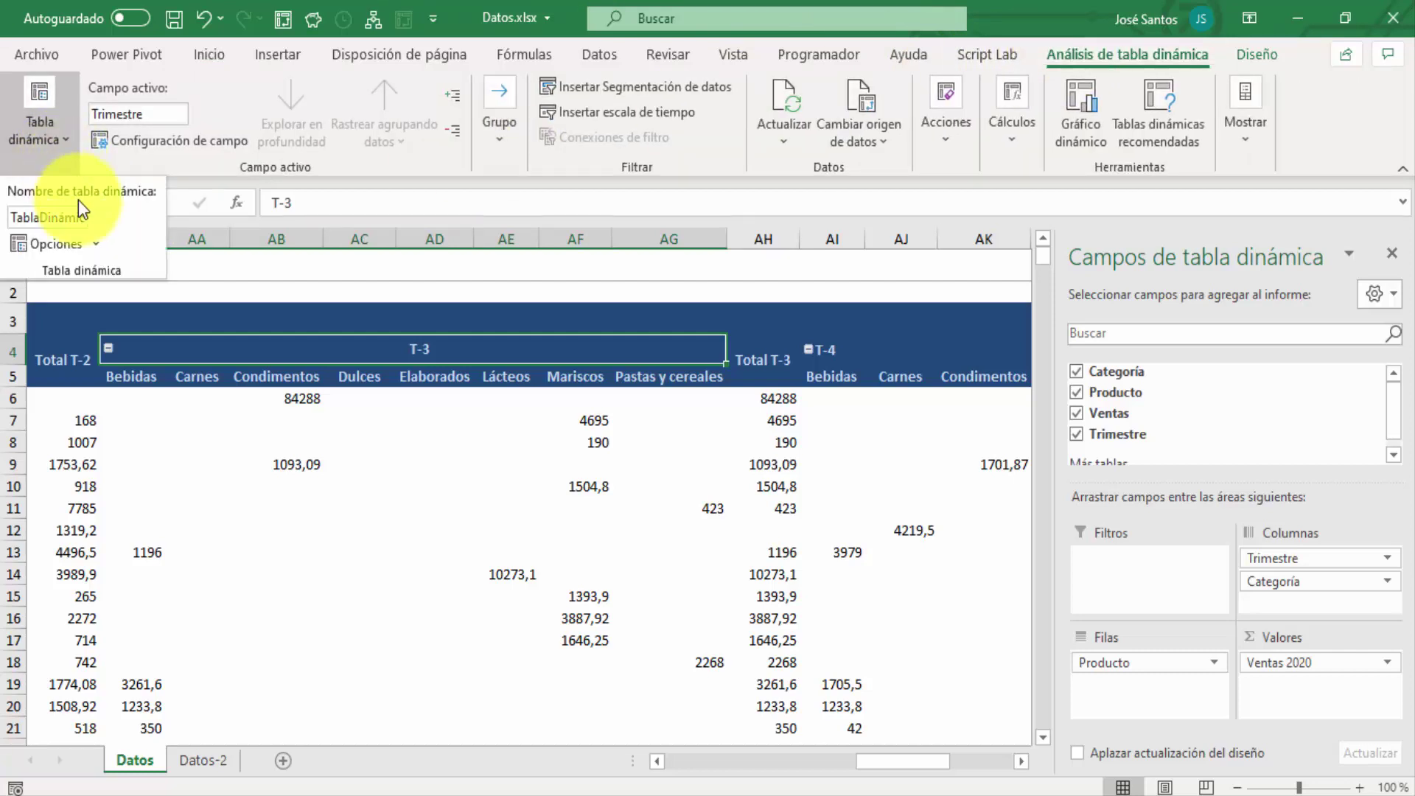
left_click(96, 246)
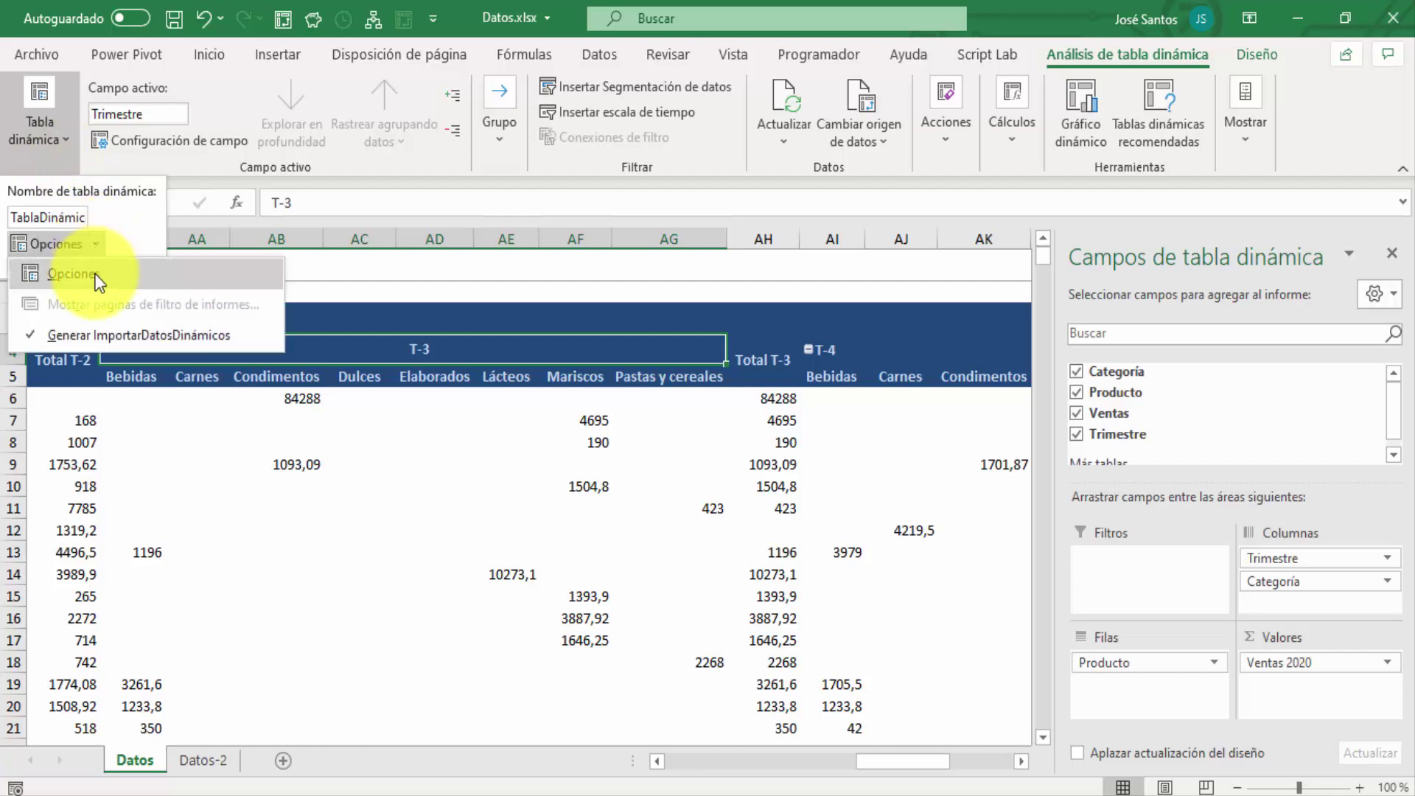
left_click(73, 274)
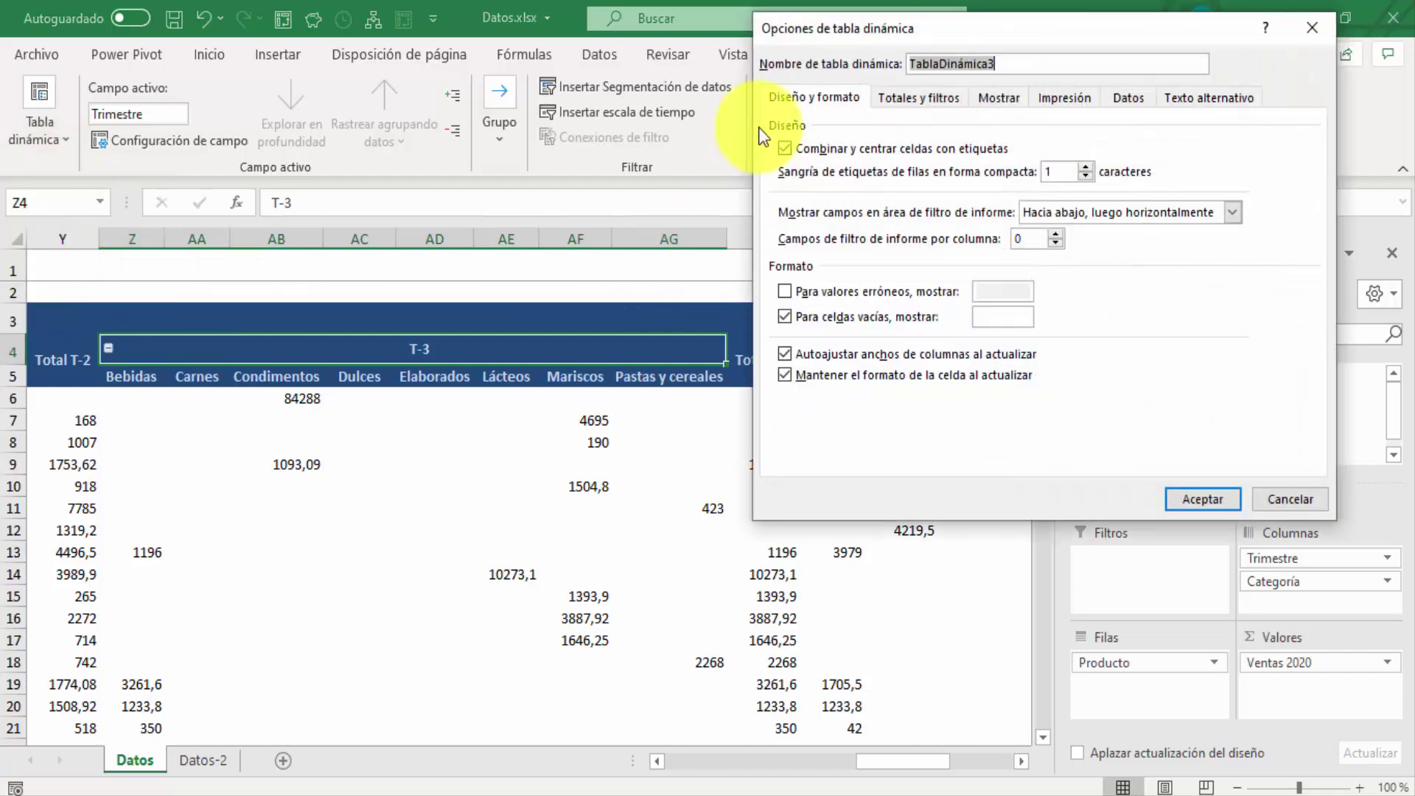
left_click(784, 148)
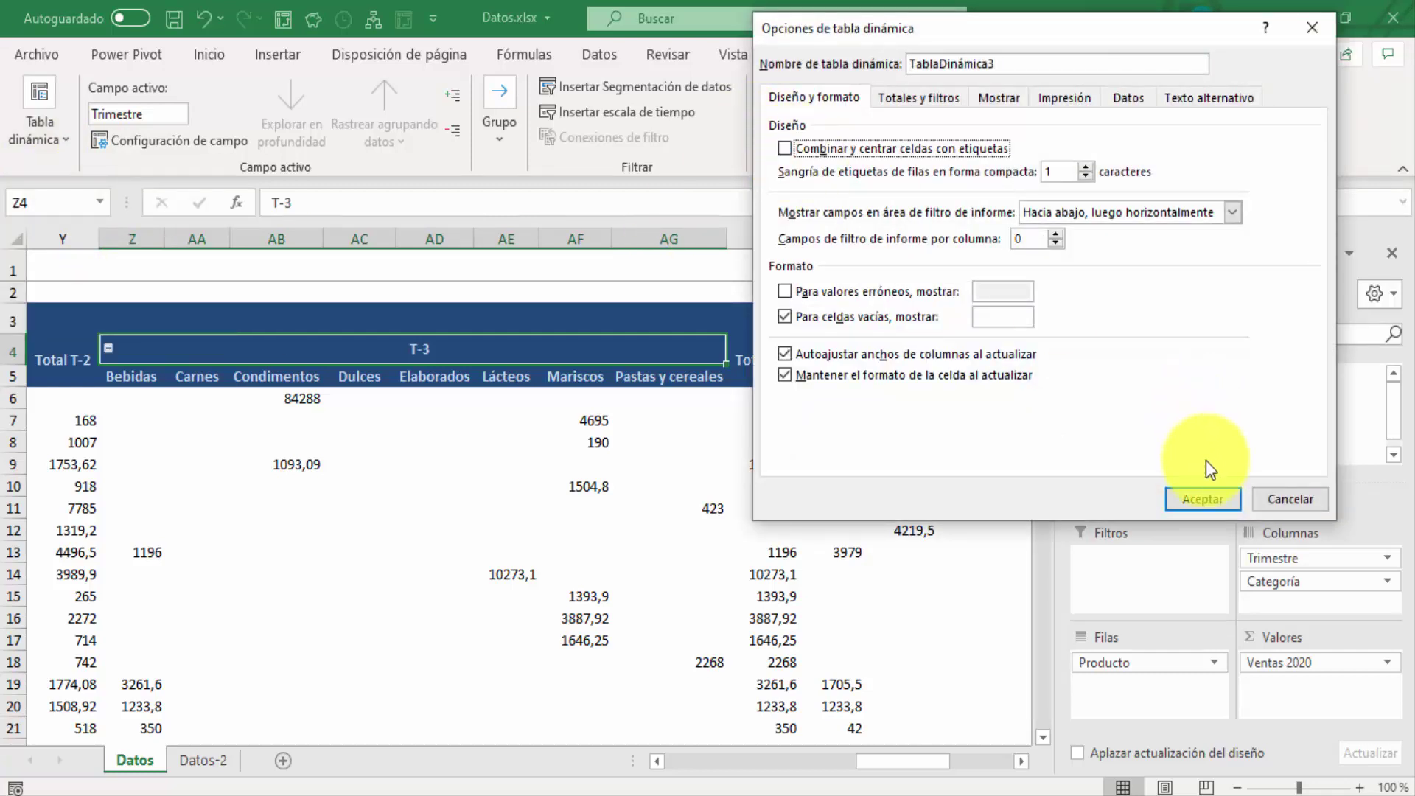
left_click(1205, 499)
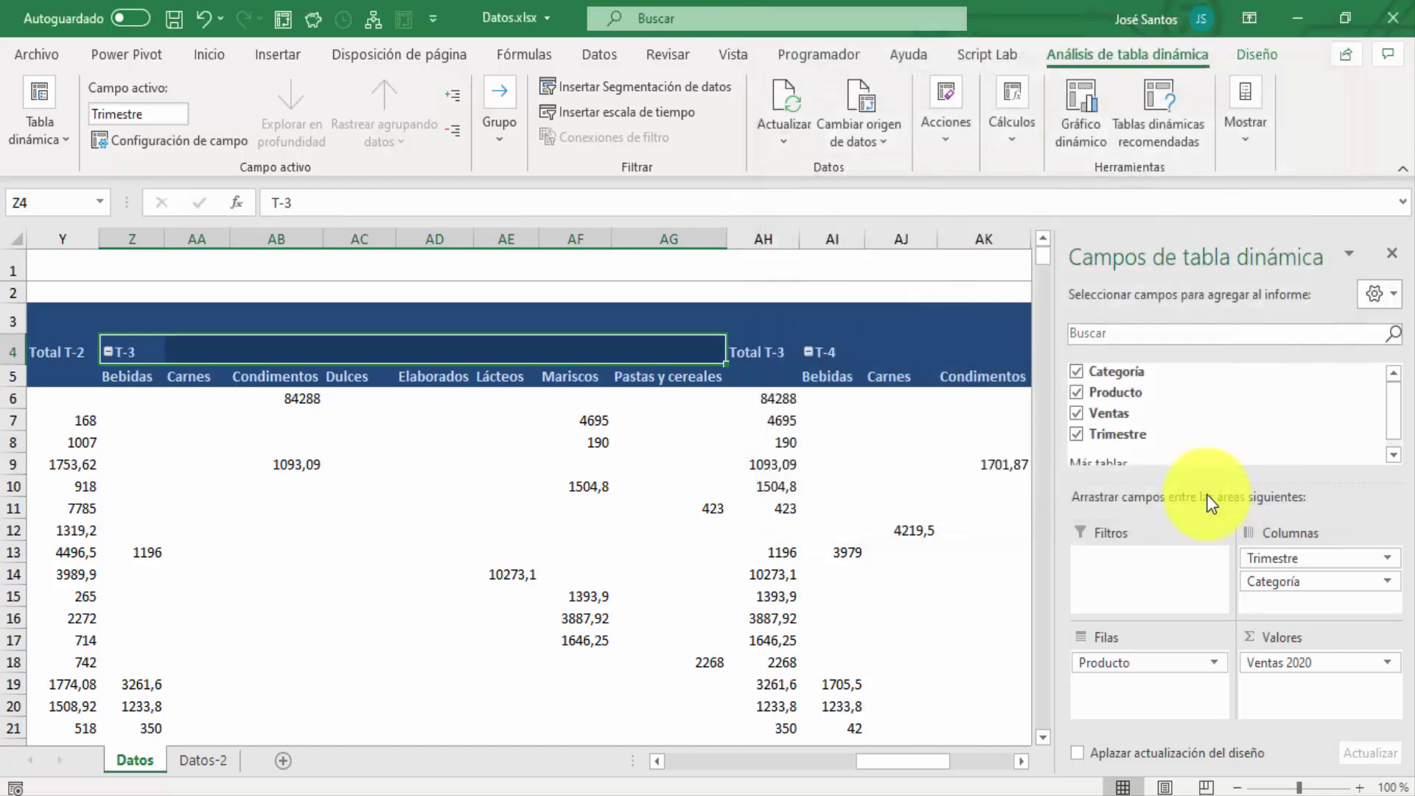
- Examine the quarter headers and their total headers along row 4, from T-3 to Total general and back to T-2
left_click(769, 487)
key("Up")
key("Up")
key("Up")
key("Up")
key("Up")
key("Up")
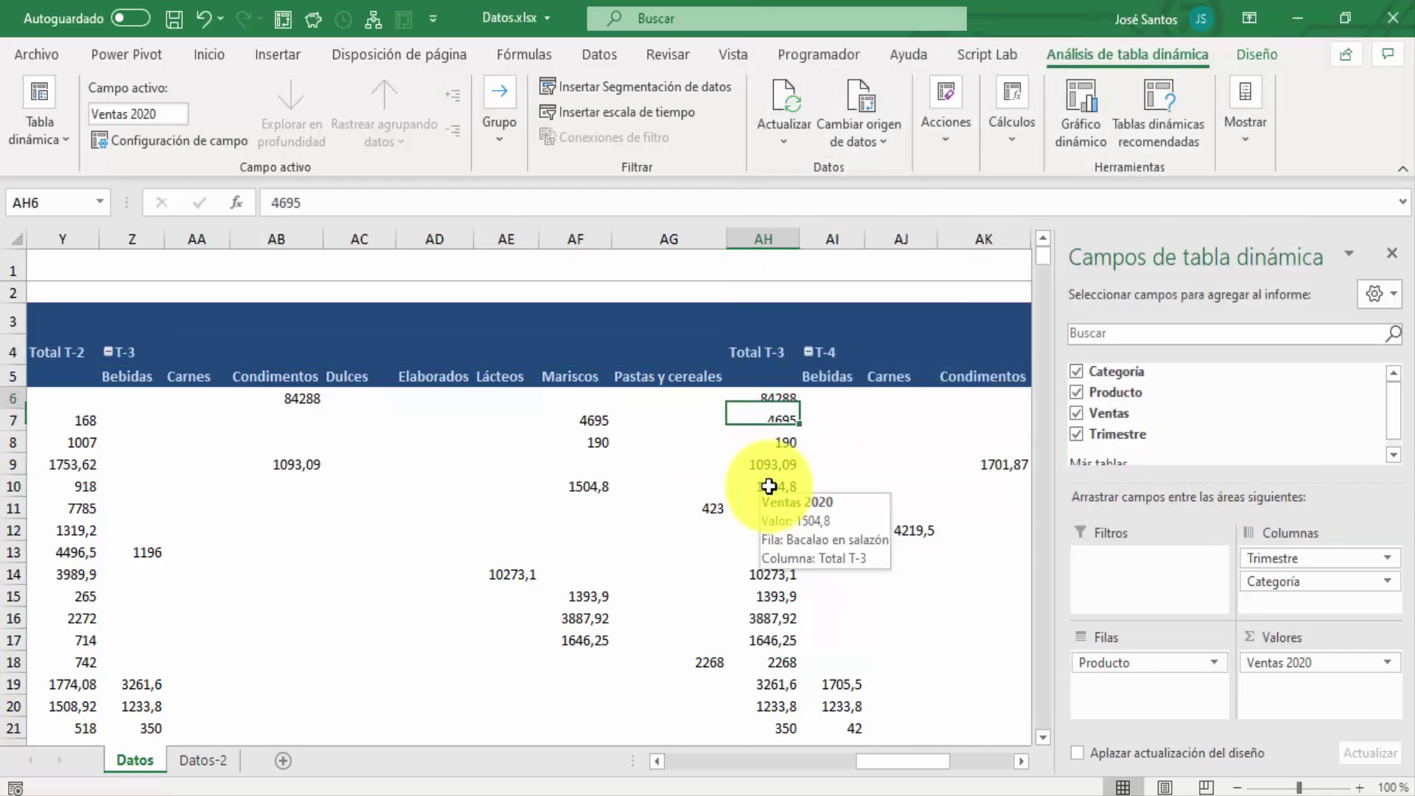
key("Right")
key("Right")
key("Right")
key("Right")
key("Right")
key("Right")
key("Right")
key("Right")
key("Right")
key("Right")
key("Right")
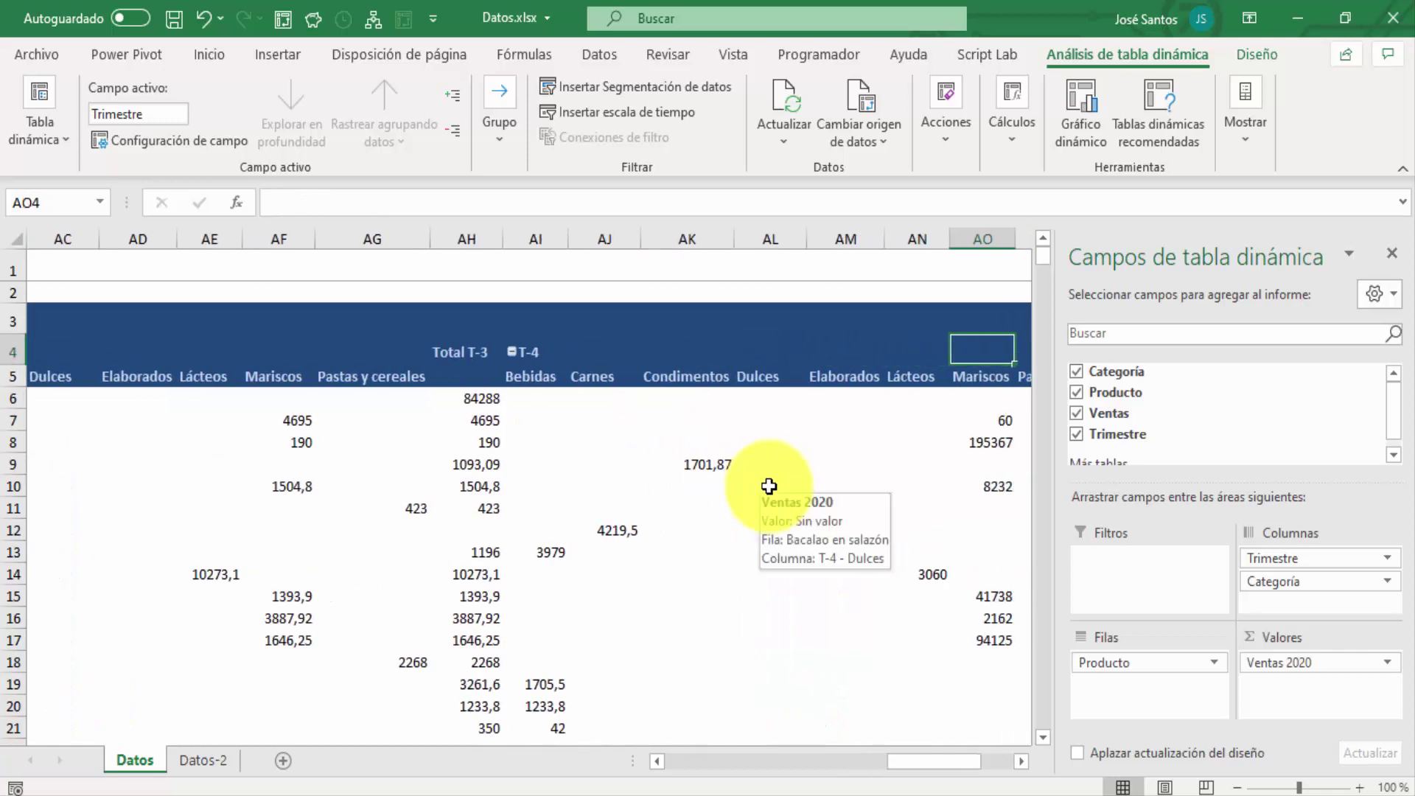
key("Left")
key("Left")
key("Left")
key("Left")
key("Left")
key("Left")
key("Left")
key("Left")
key("Left")
key("Left")
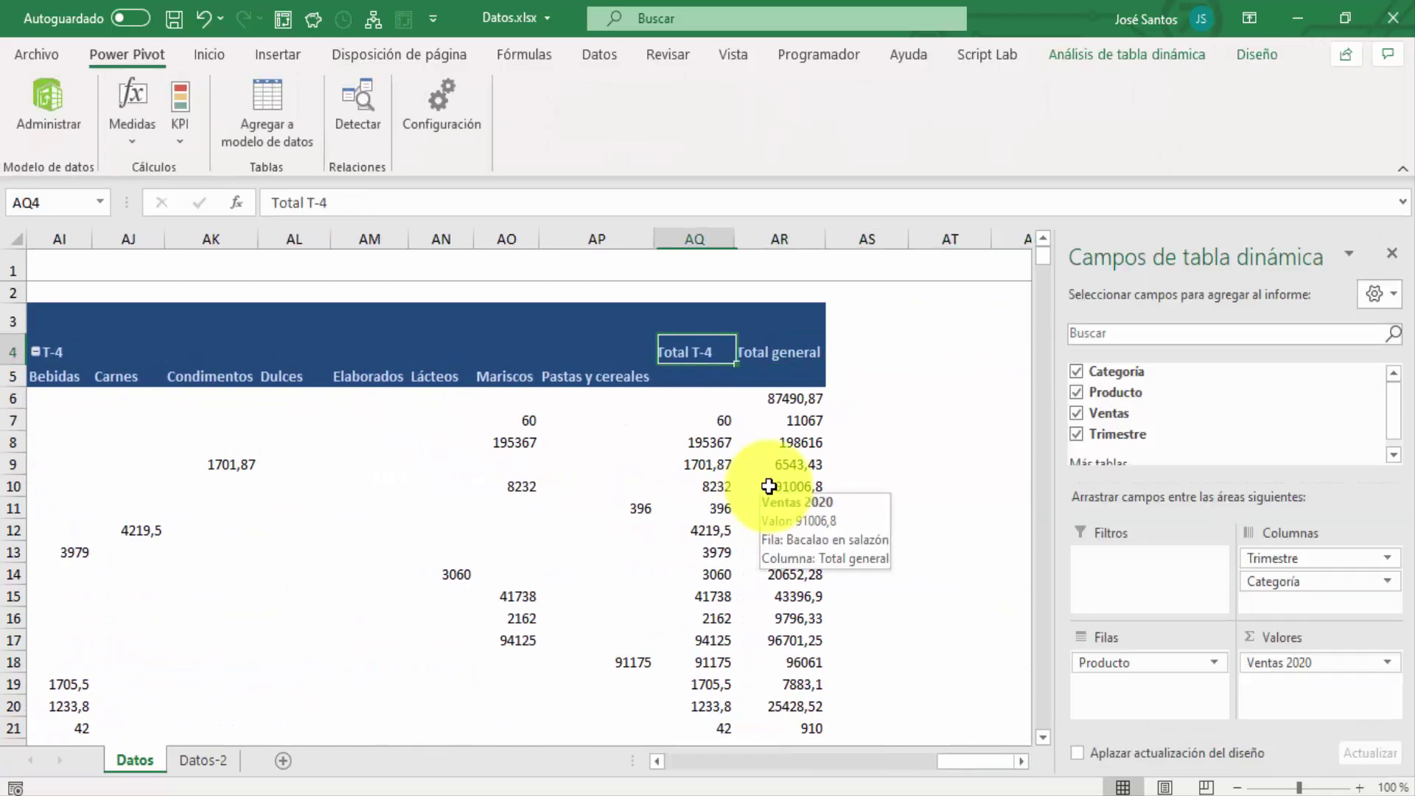
key("Left")
key("Left")
key("Left")
key("Left")
key("Left")
key("Left")
key("Left")
key("Left")
key("Left")
key("Left")
key("Left")
key("Left")
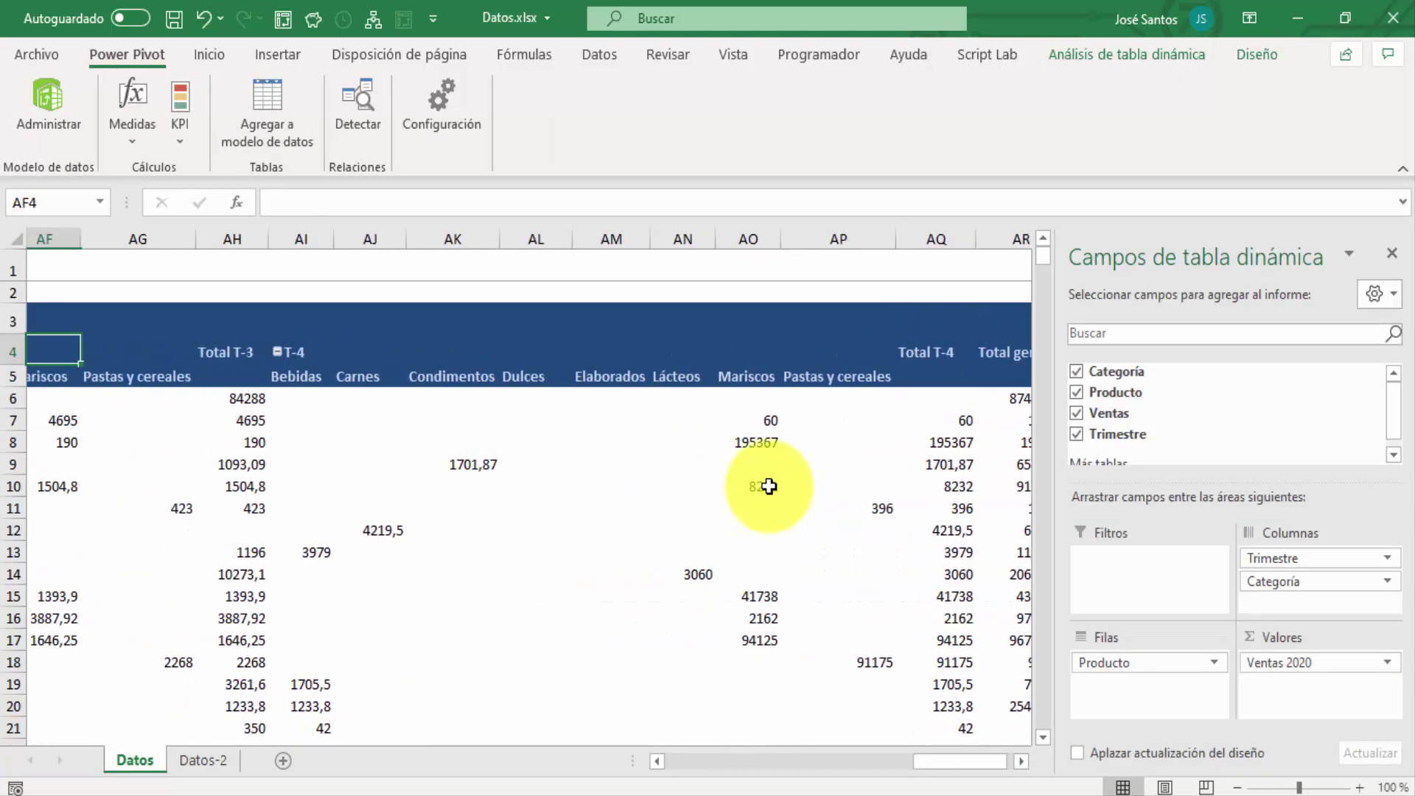
key("Left")
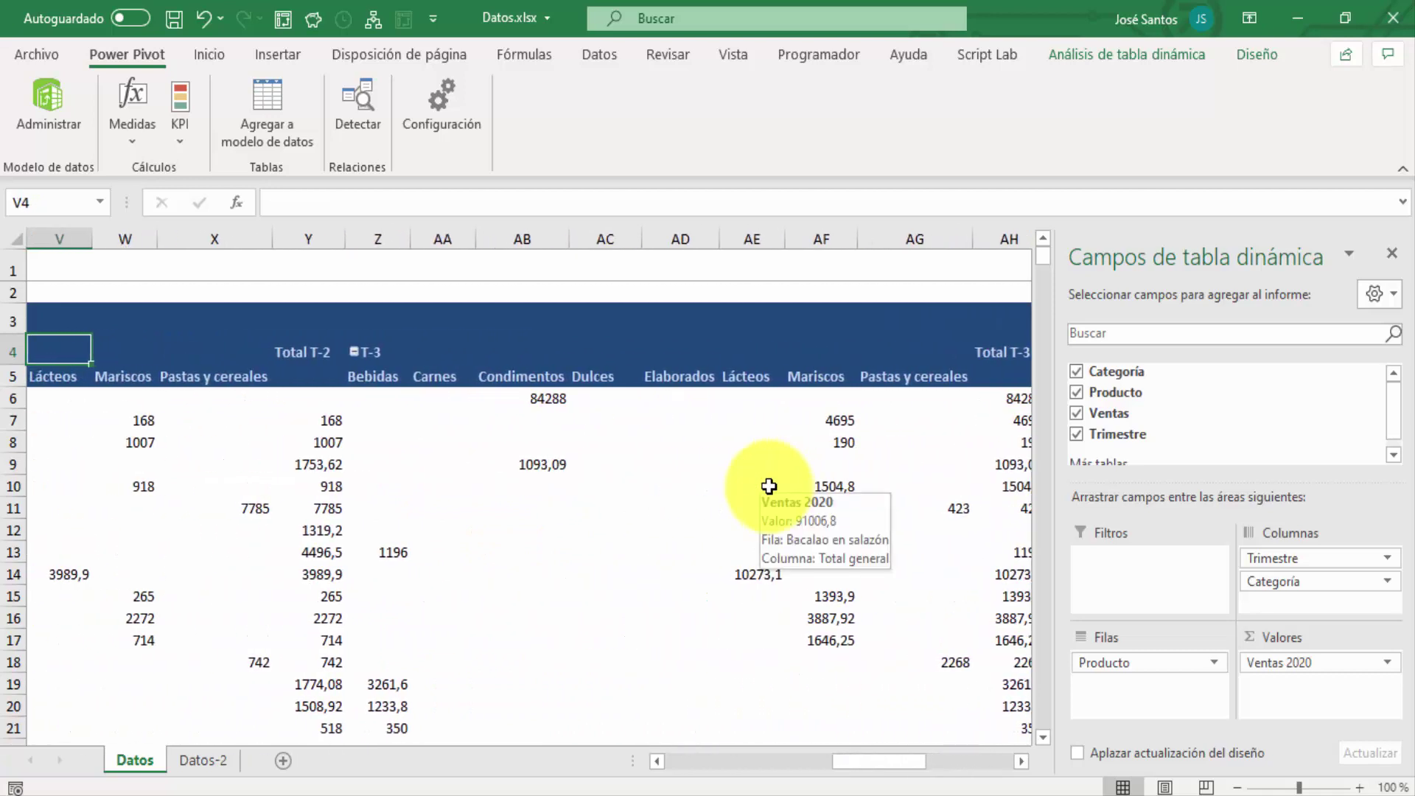
- Turn on "Combinar y centrar celdas con etiquetas" in the options of the Ventas 2020 pivot table
left_click(687, 466)
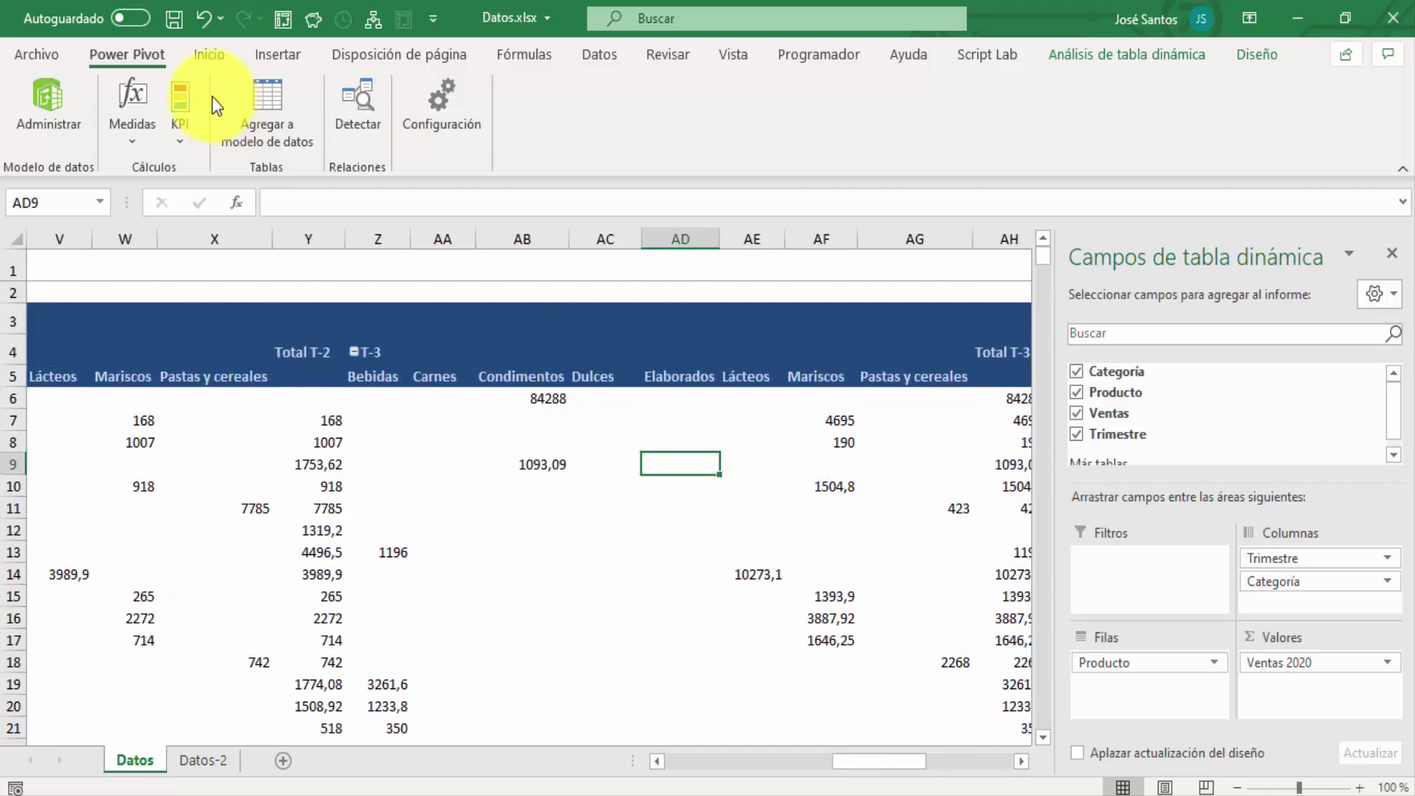
left_click(1154, 56)
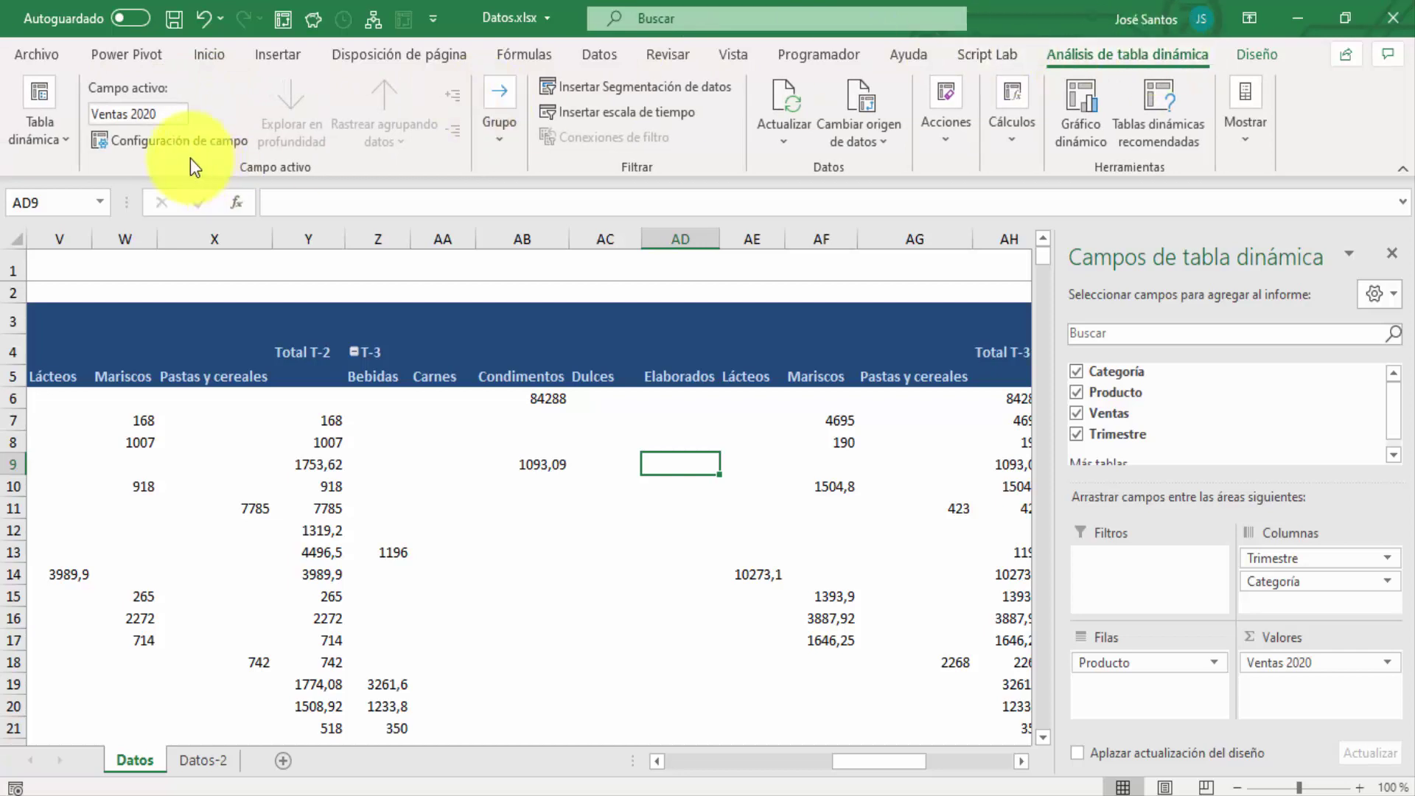
left_click(55, 134)
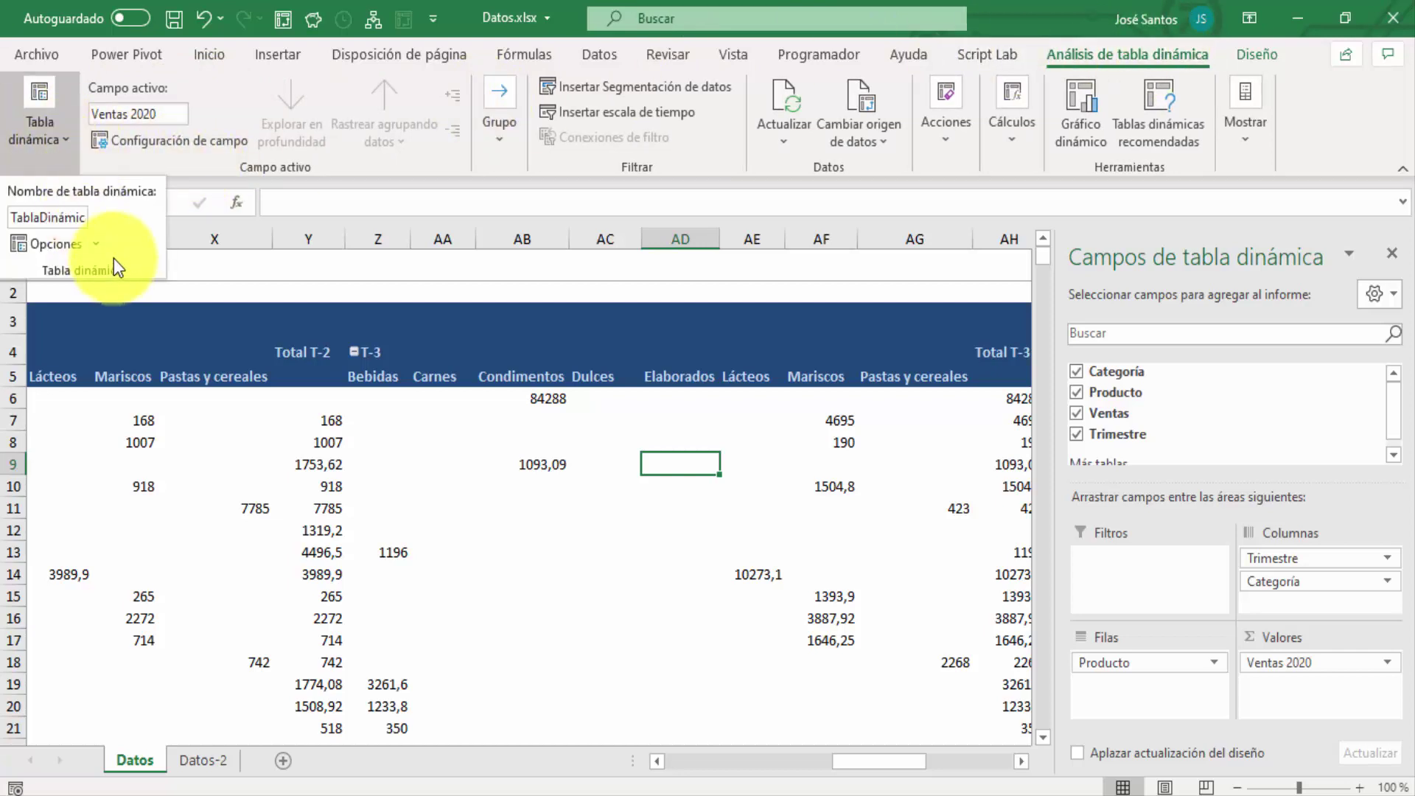
left_click(45, 244)
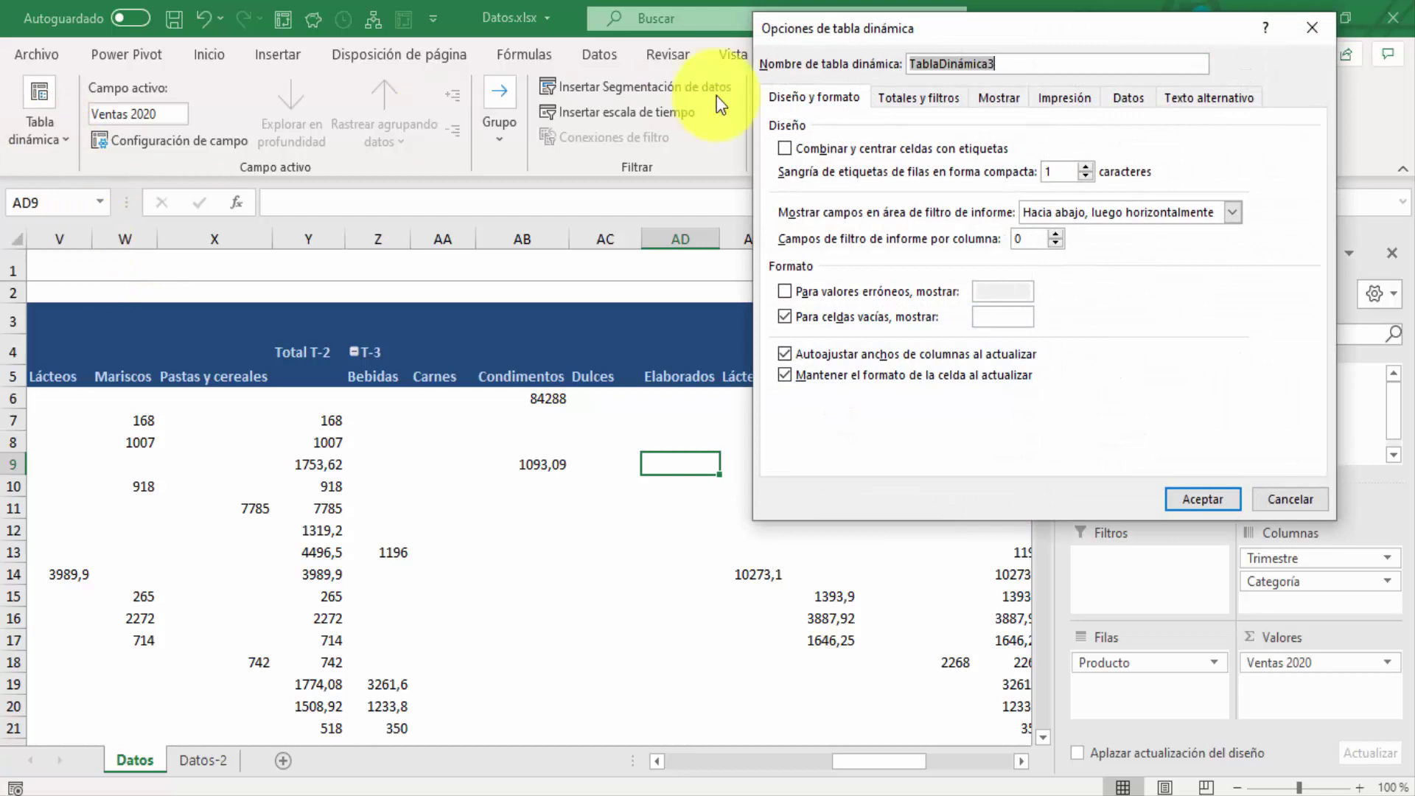
left_click(784, 149)
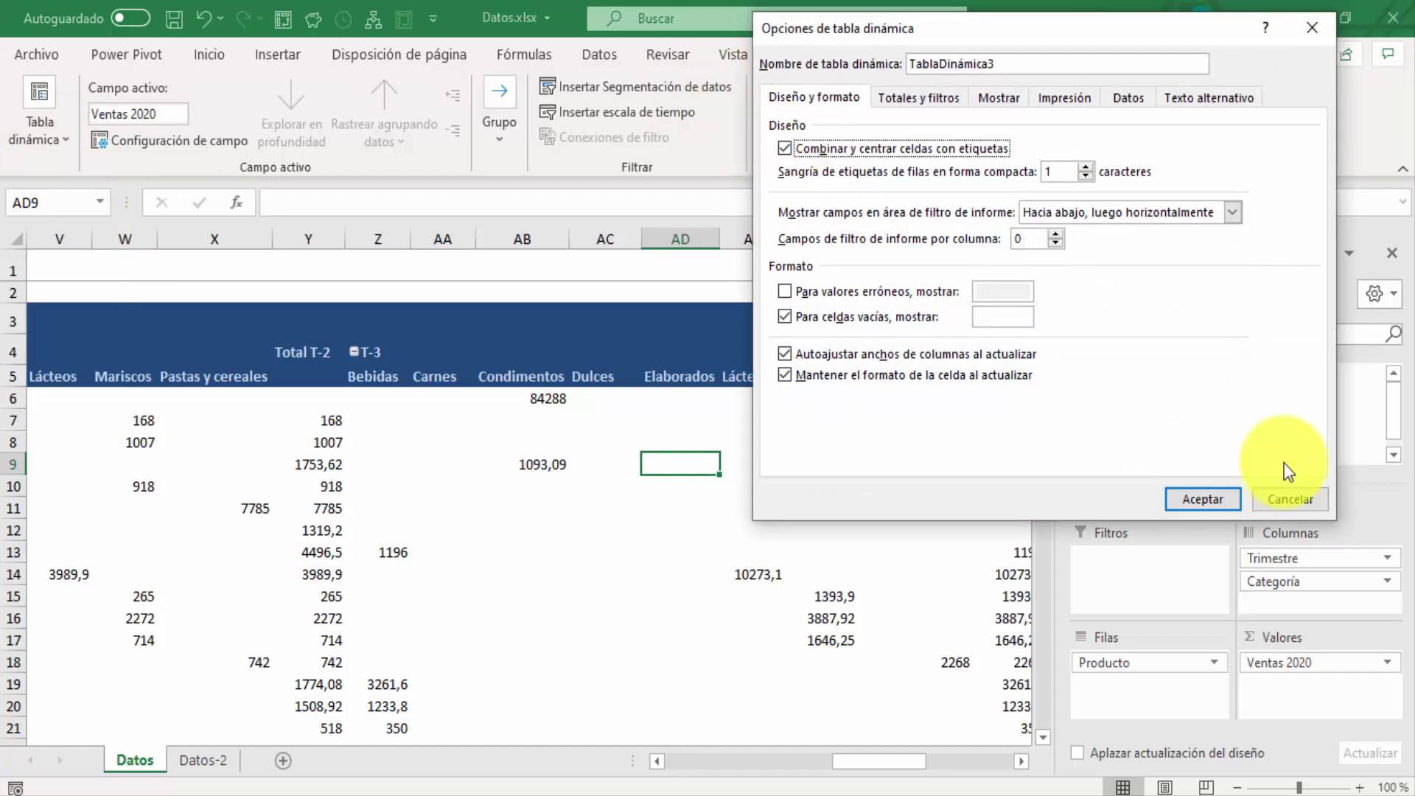
left_click(1191, 502)
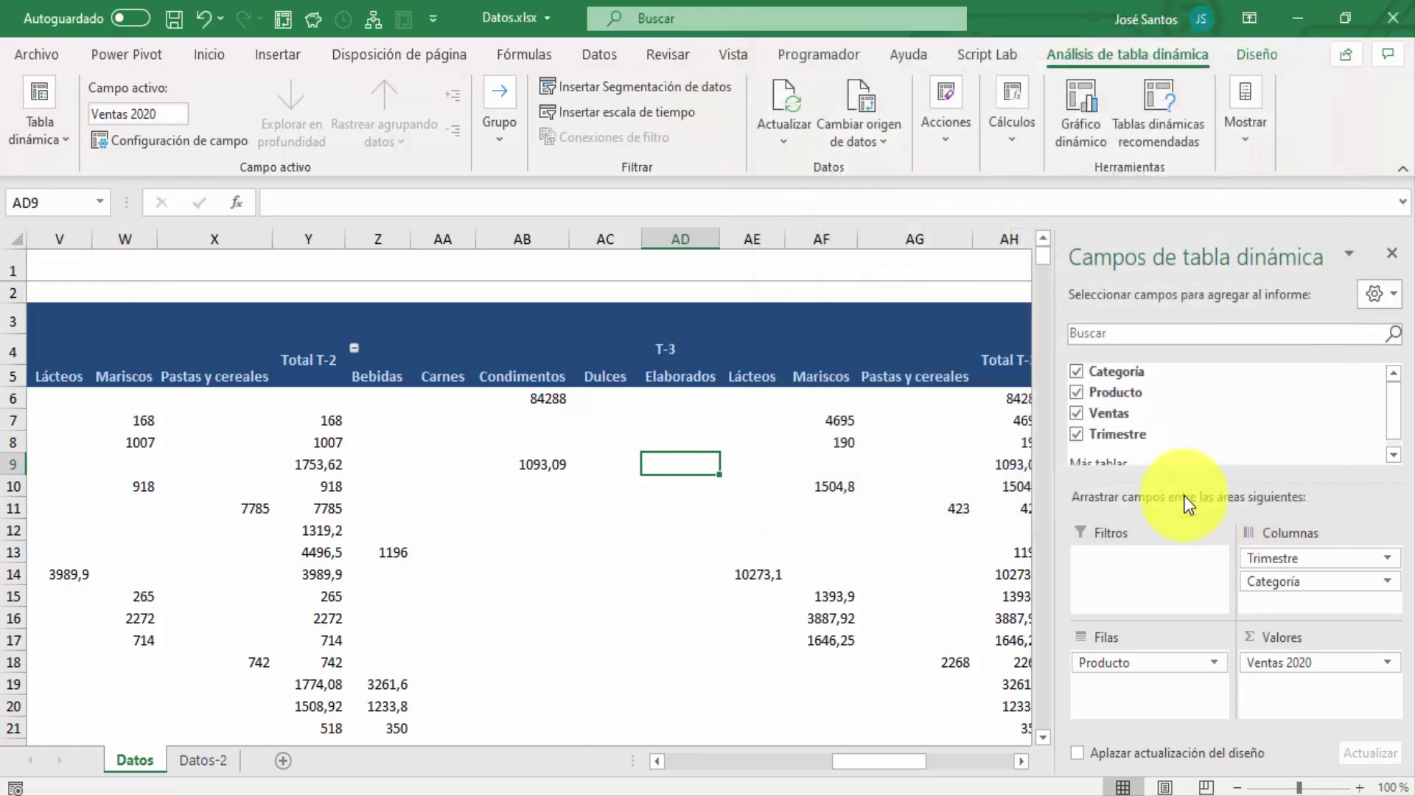
- Examine the quarter headers from T-3 back to T-1 and forward to T-4 along row 4
key("Up")
key("Up")
key("Up")
key("Up")
key("Left")
key("Left")
key("Left")
key("Left")
key("Left")
key("Left")
key("Left")
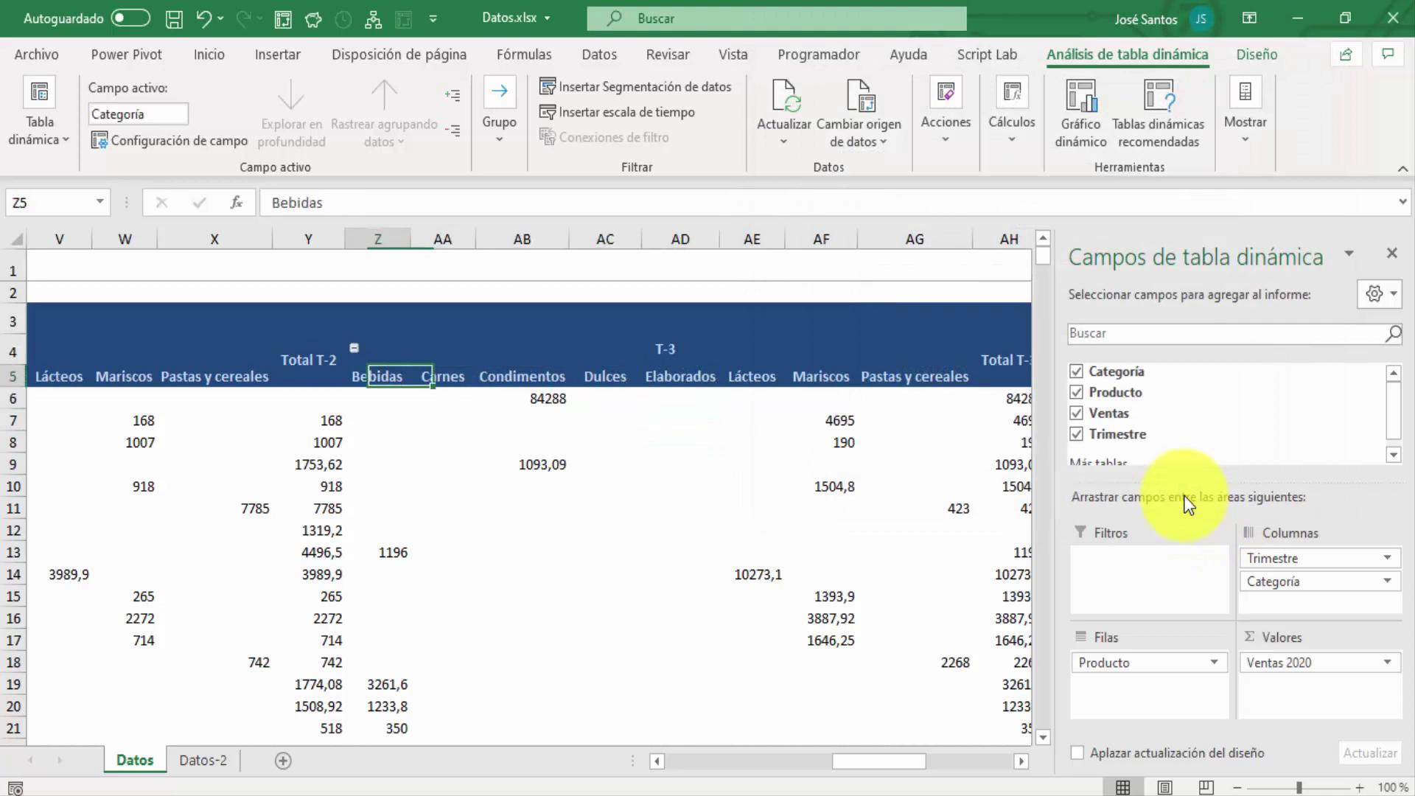
key("Left")
key("Left")
key("Left")
key("Left")
key("Left")
key("Left")
key("Left")
key("Left")
key("Left")
key("Left")
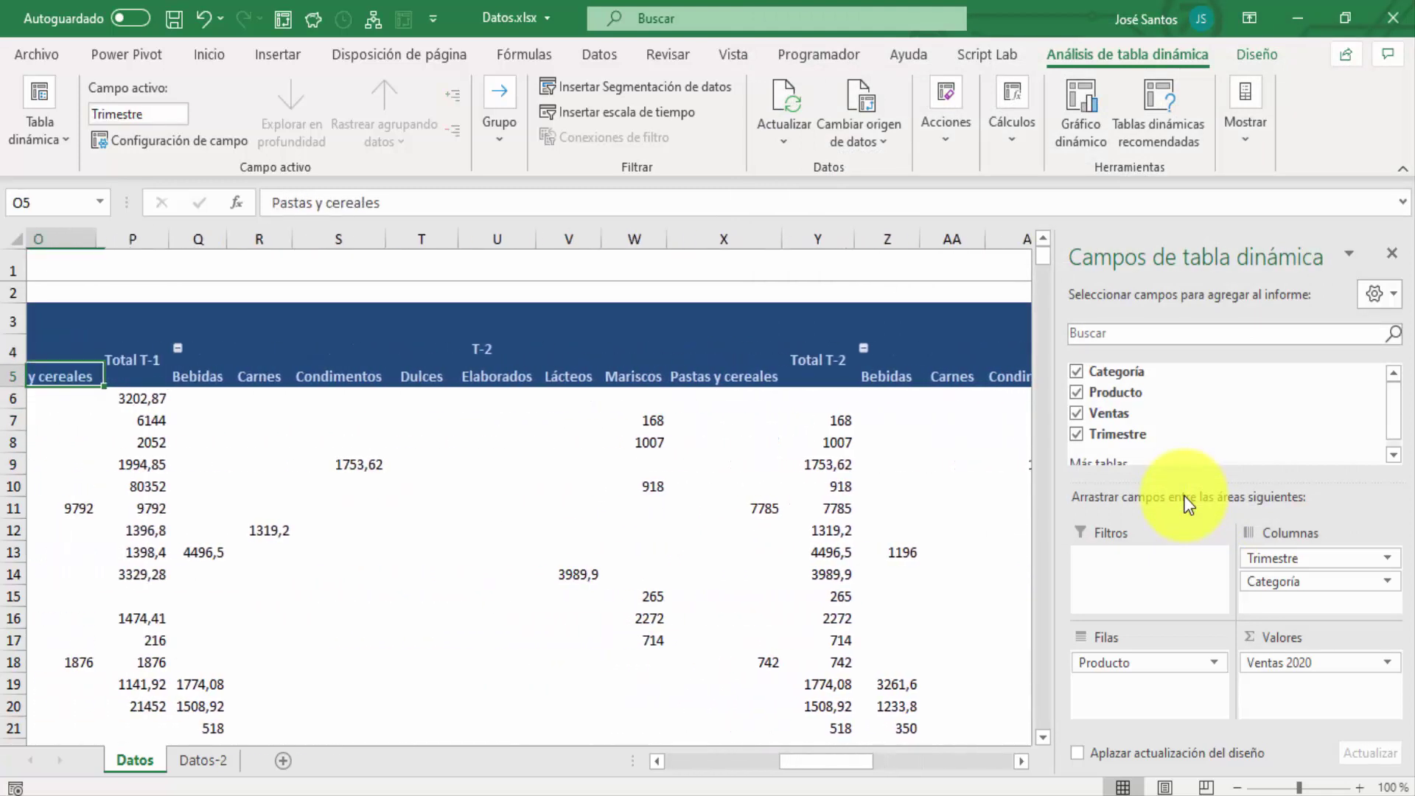
key("Left")
key("Left")
key("Left")
key("Left")
key("Left")
key("Up")
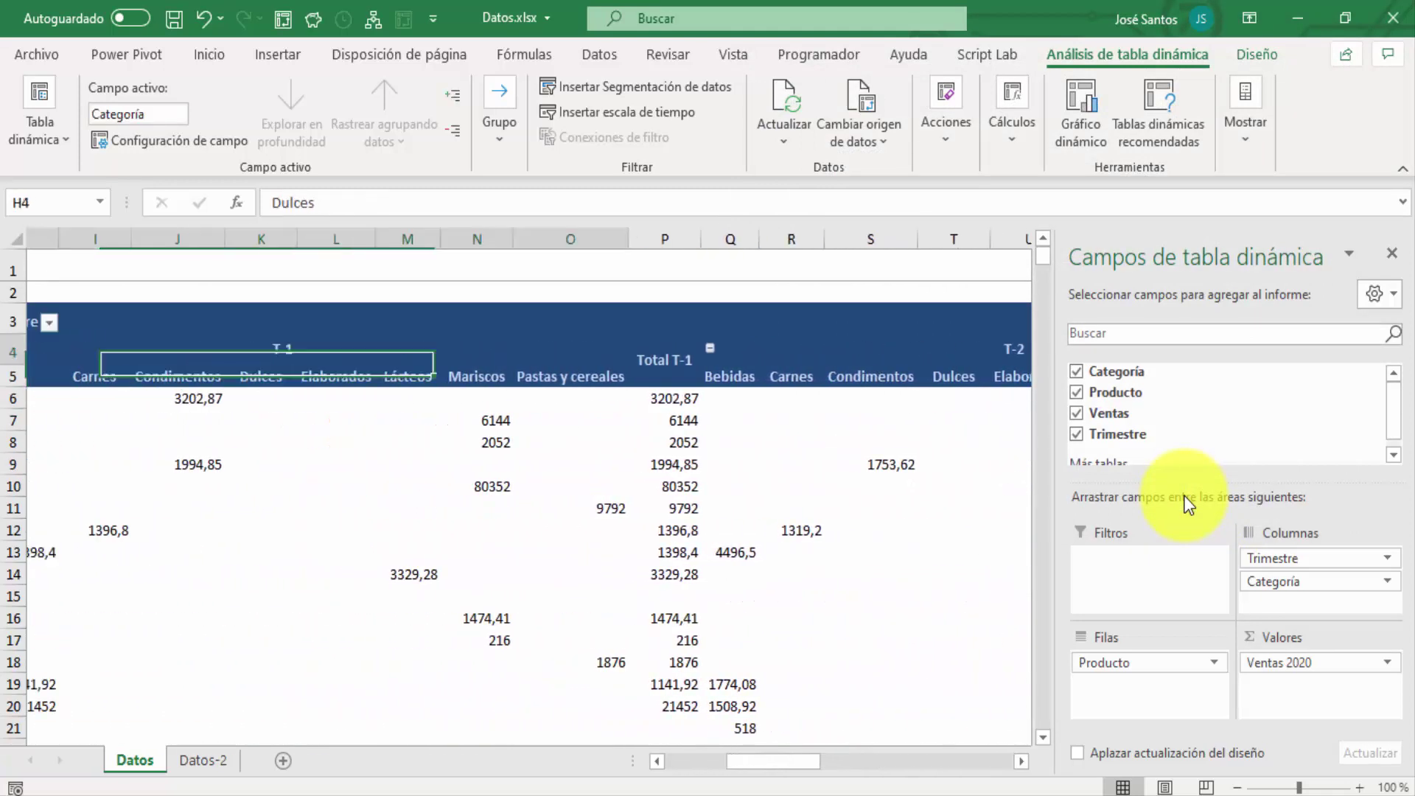
key("Right")
key("Right")
key("Right")
key("Right")
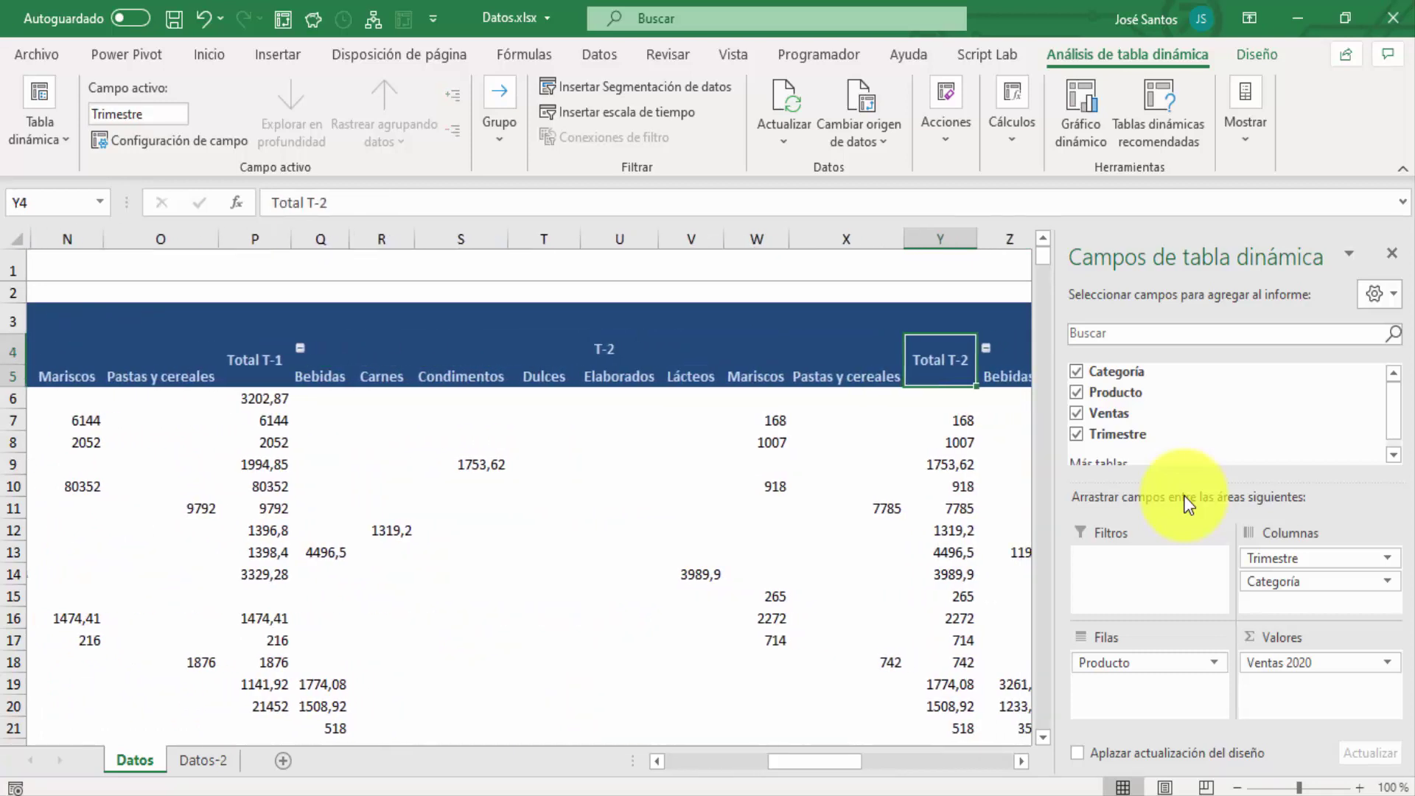
key("Right")
key("Right")
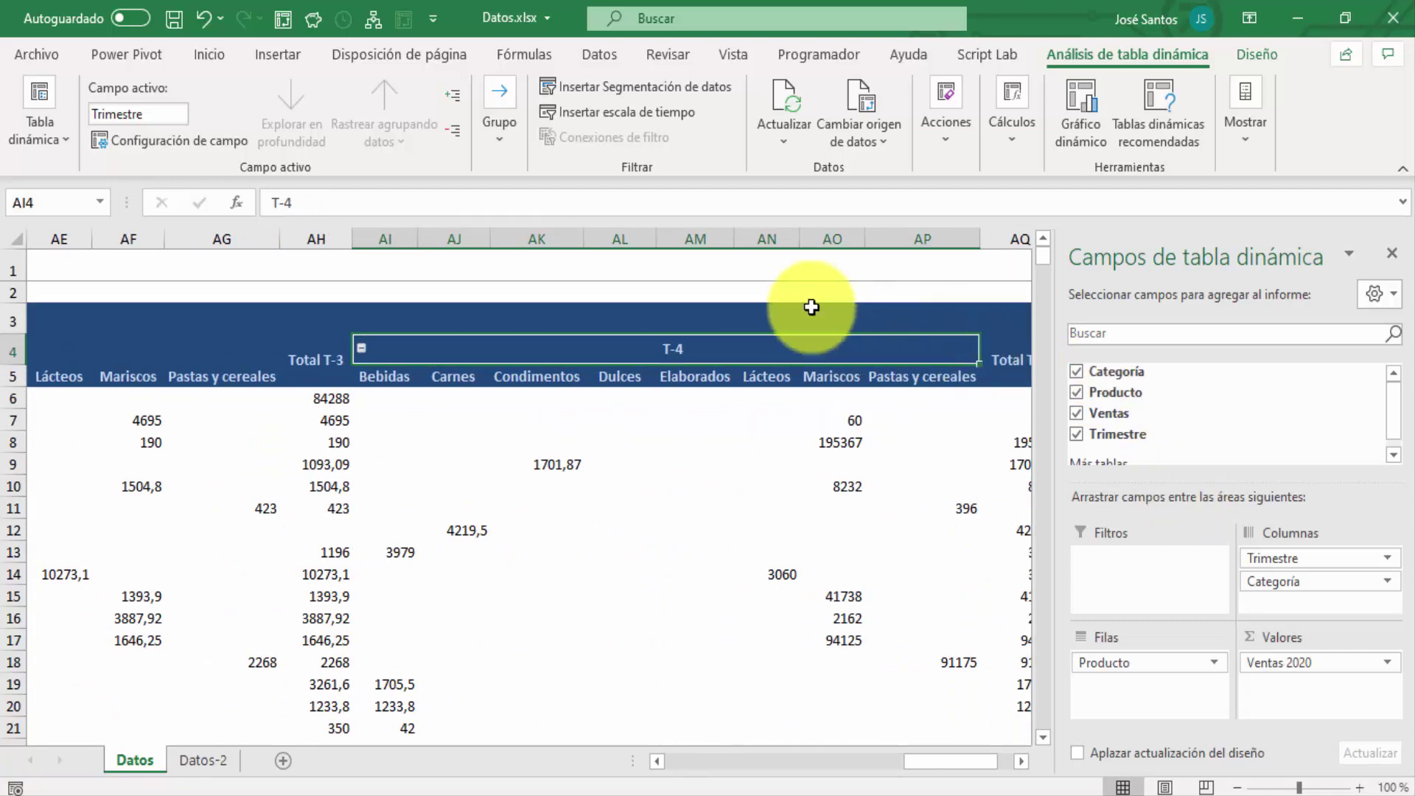
- Remove the merge and center formatting from the T-4 quarter header
left_click(214, 55)
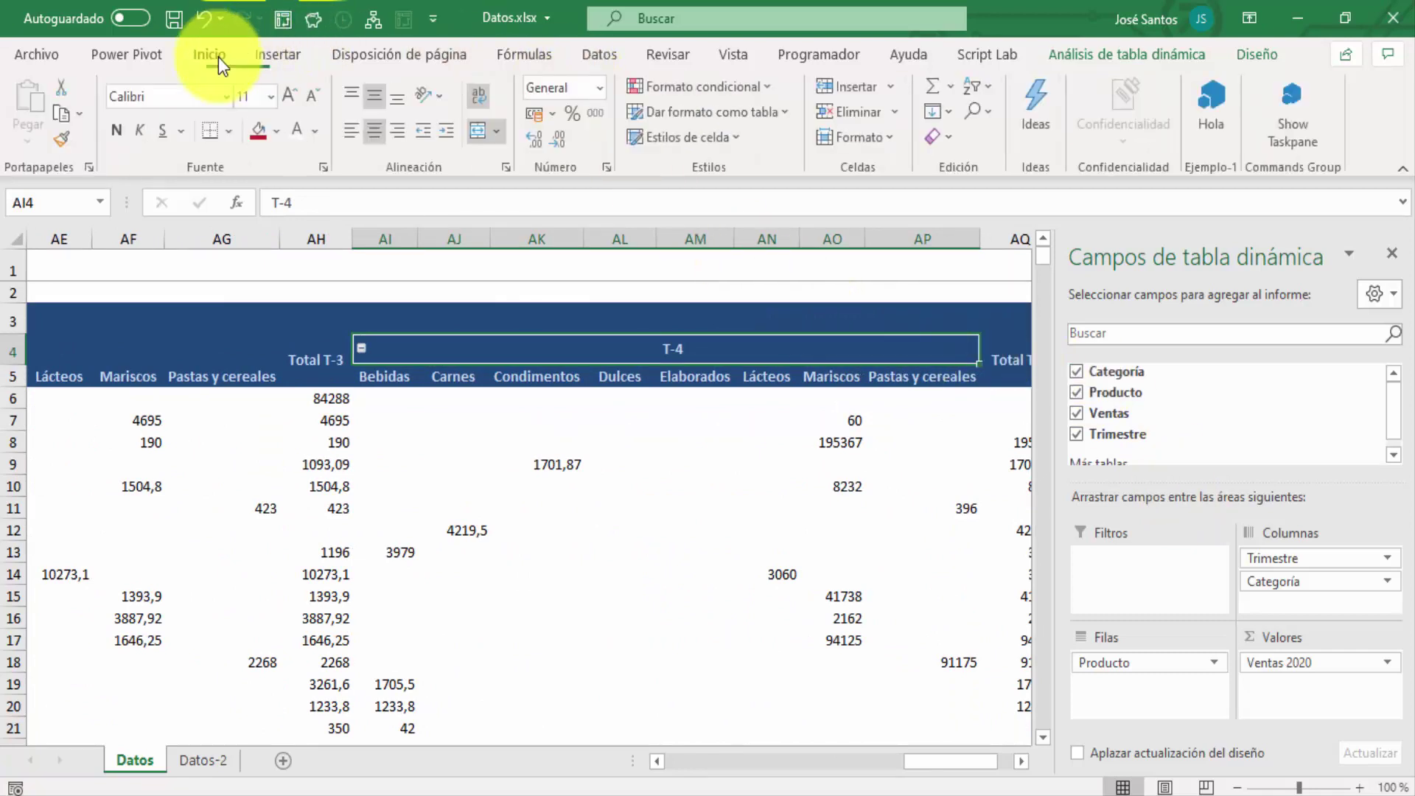
left_click(478, 132)
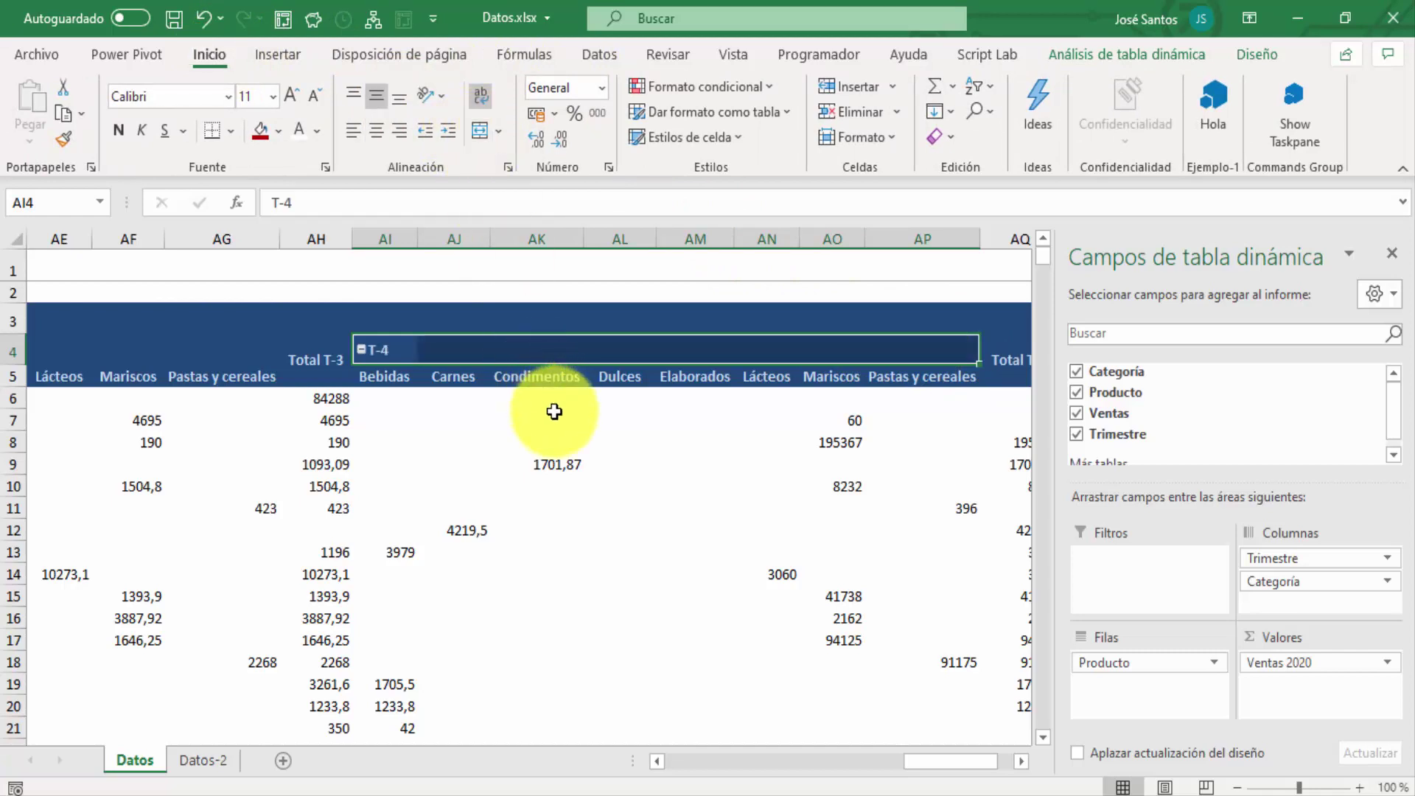
left_click(435, 317)
key("Down")
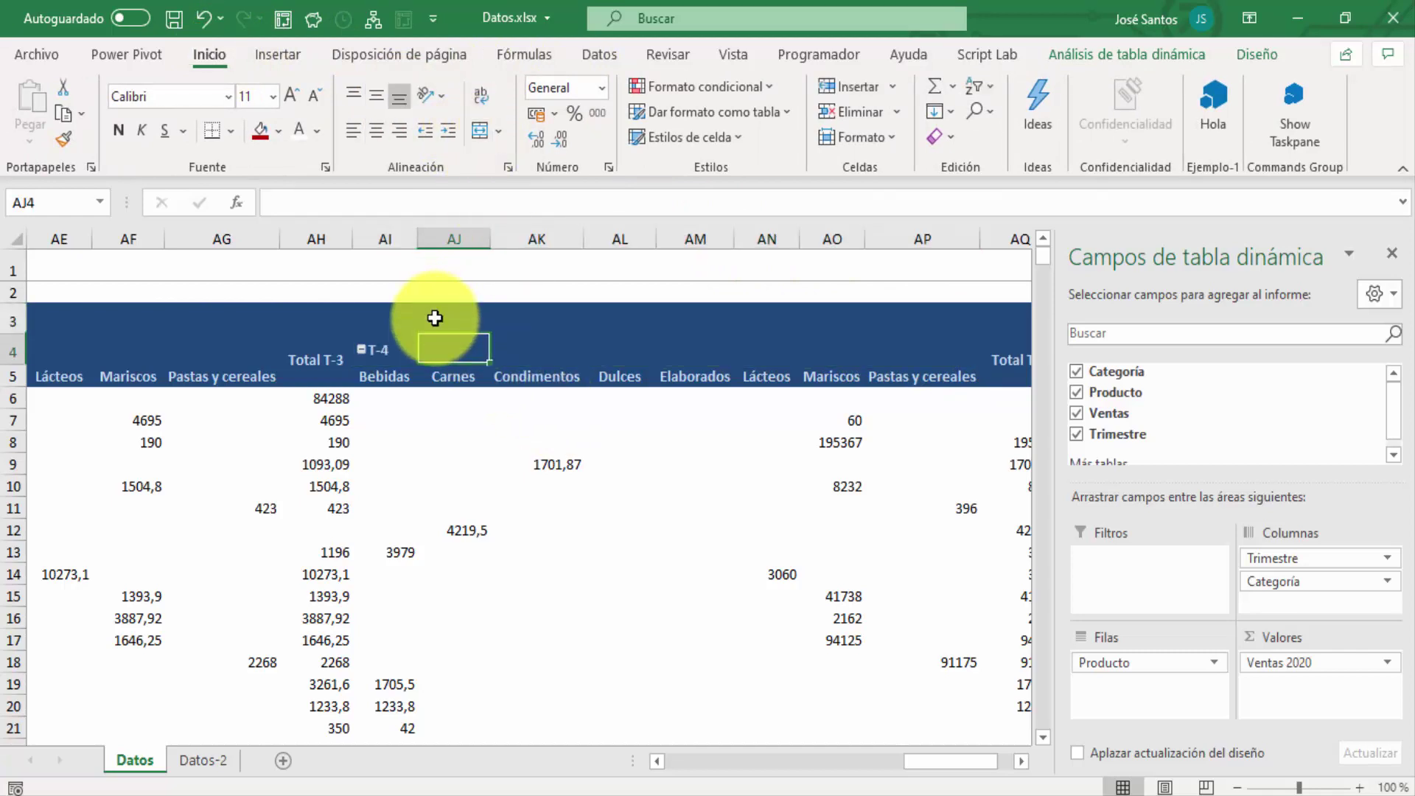
- Try to merge and center the T-4 header again across cells AI4:AP4 using Combinar y centrar
key("Left")
key("shift+Right")
key("shift+Right")
key("shift+Right")
key("shift+Right")
key("shift+Right")
key("shift+Right")
key("shift+Right")
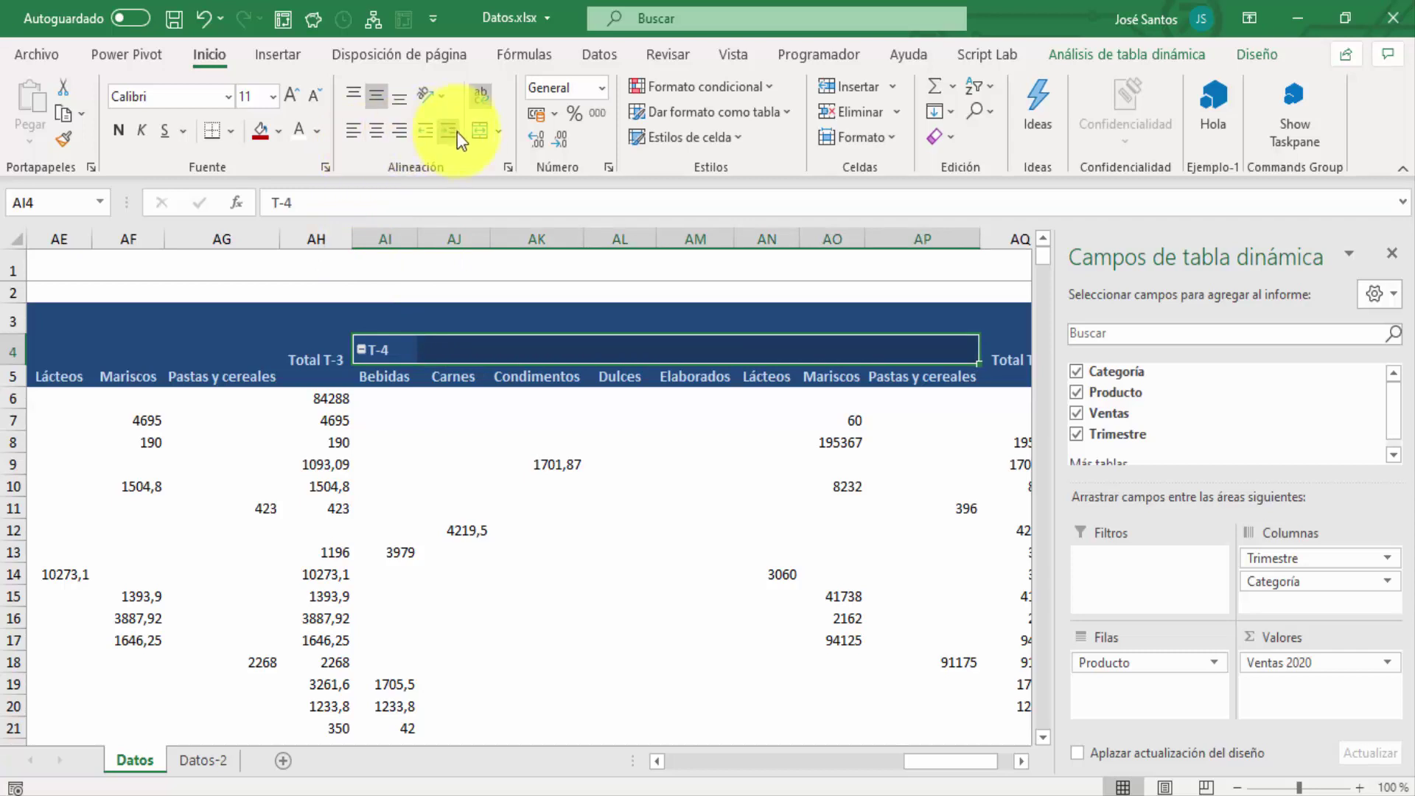
left_click(498, 130)
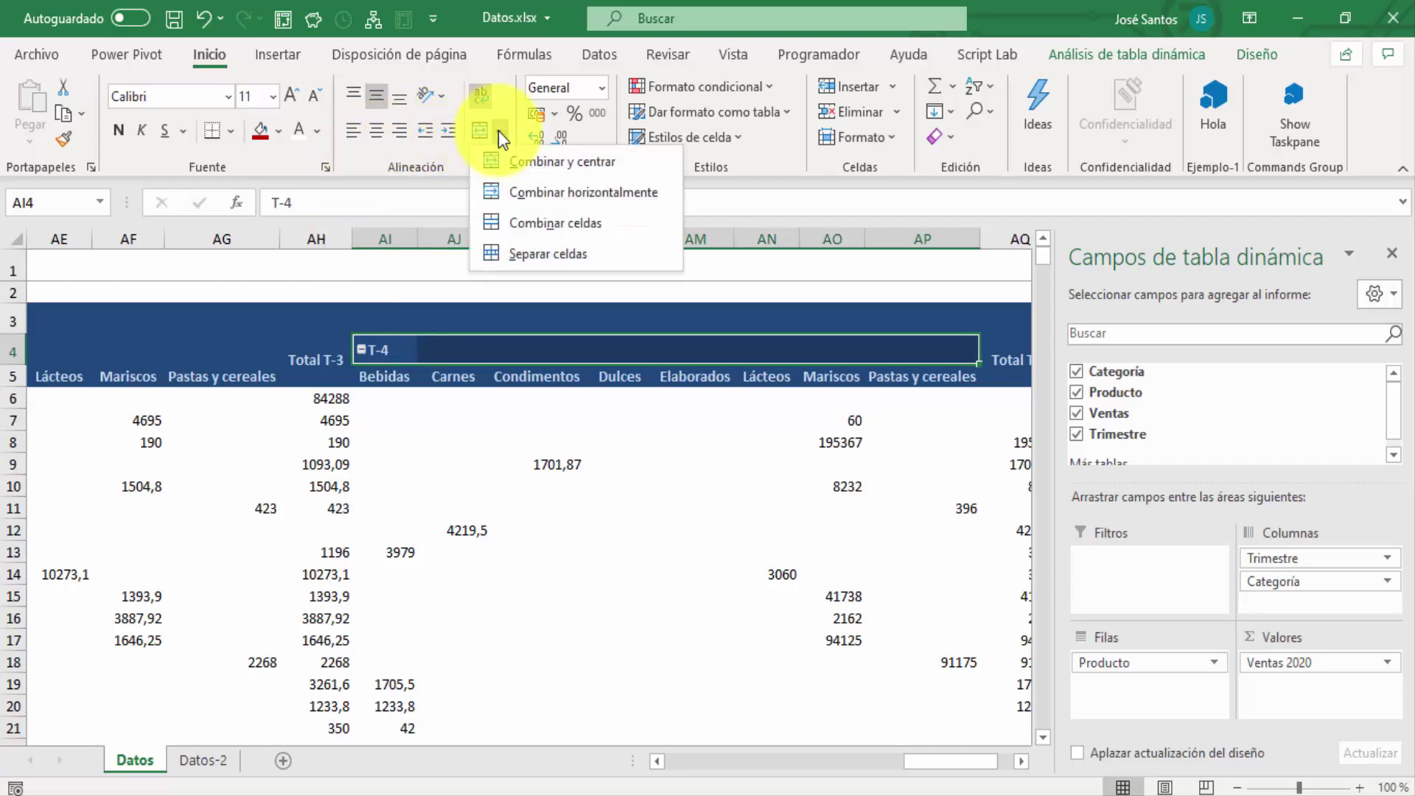
left_click(528, 162)
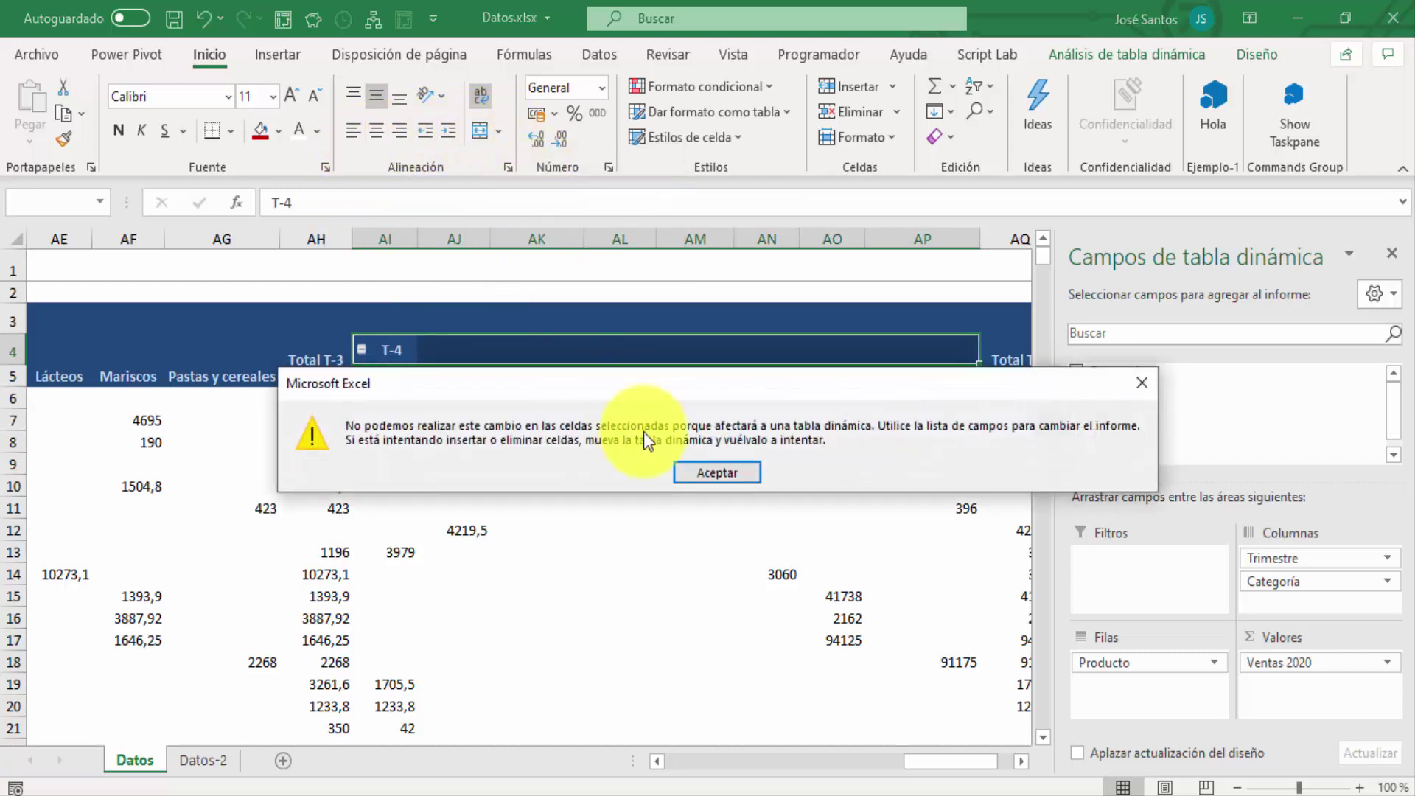
key("Return")
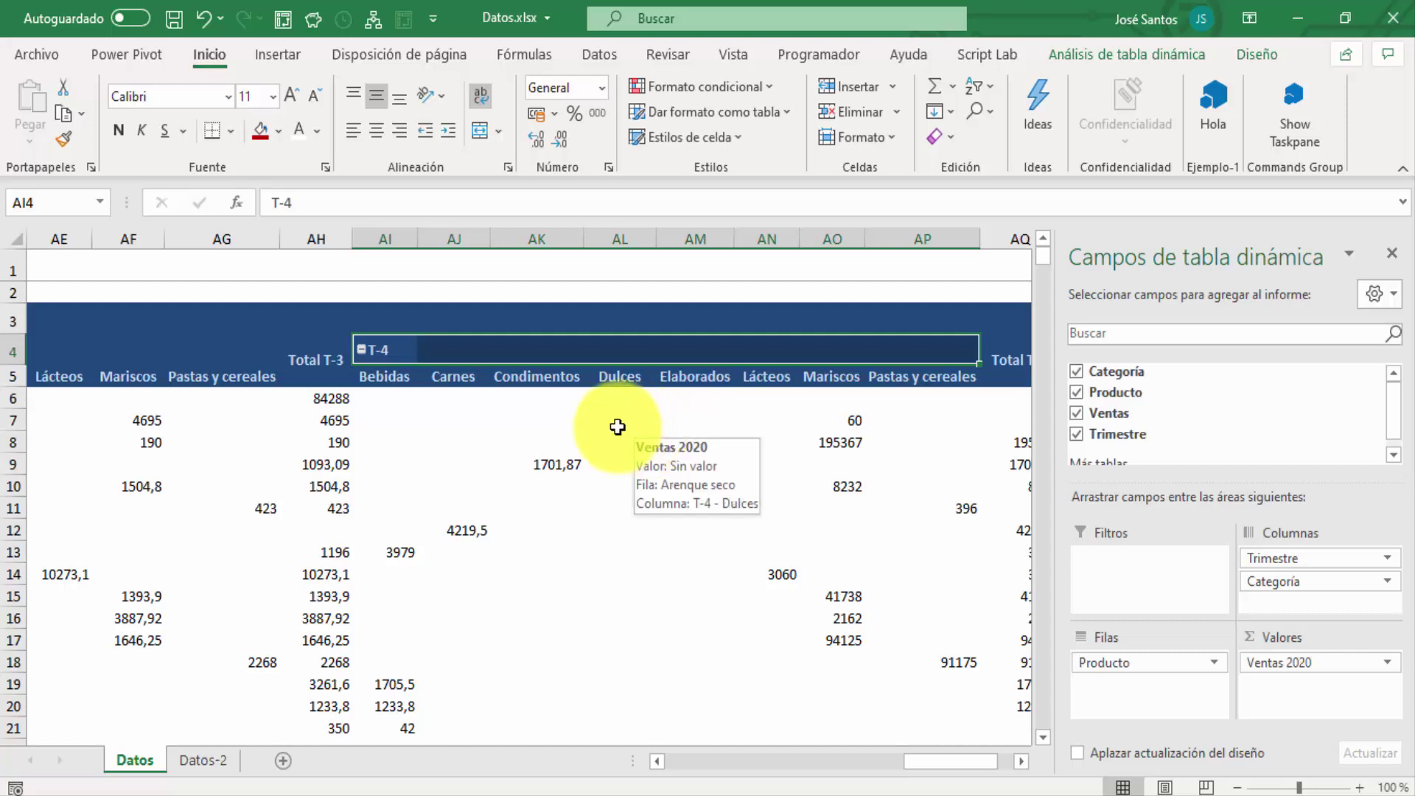
left_click(567, 317)
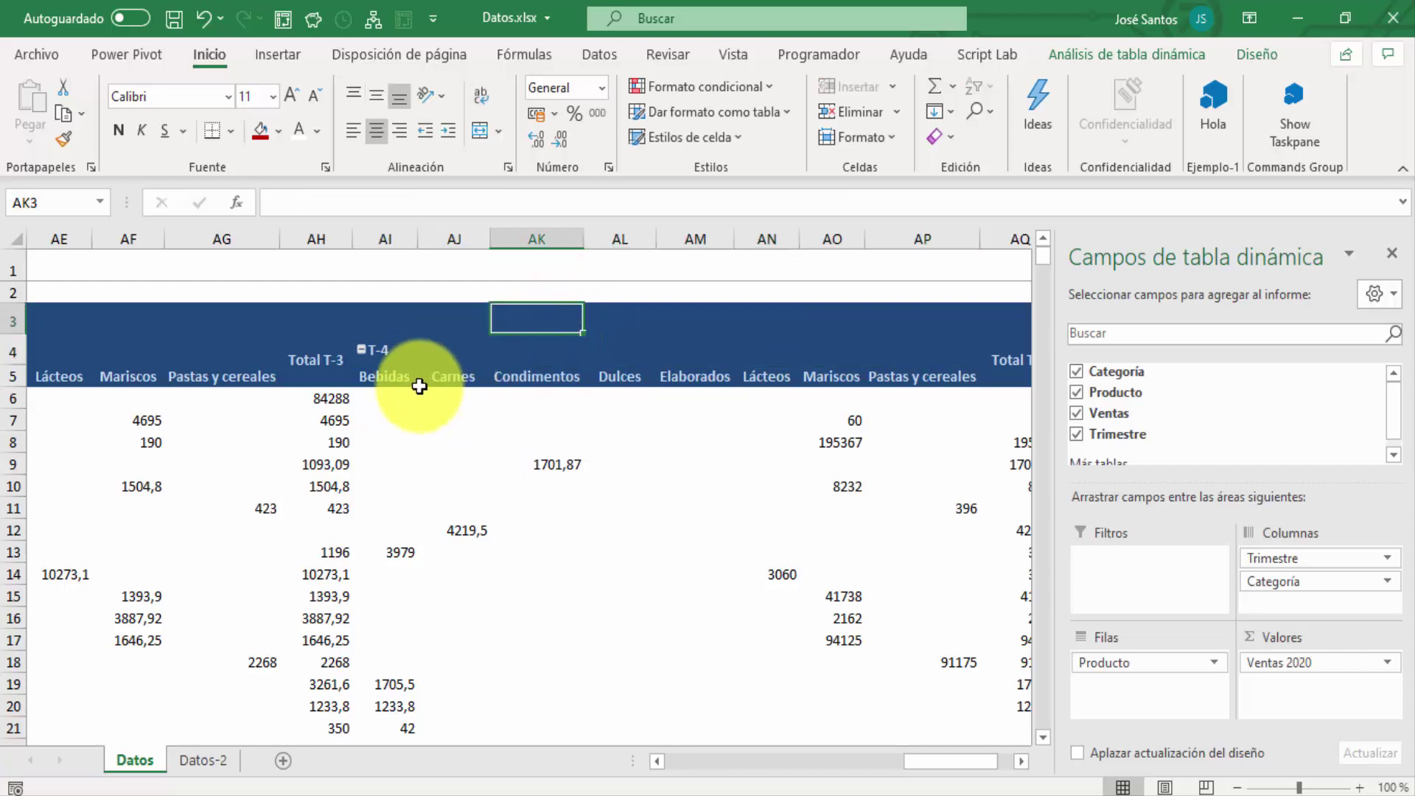
- Review row 4 from the T-4 header back through the pivot table to the source data at cell A4
left_click(460, 352)
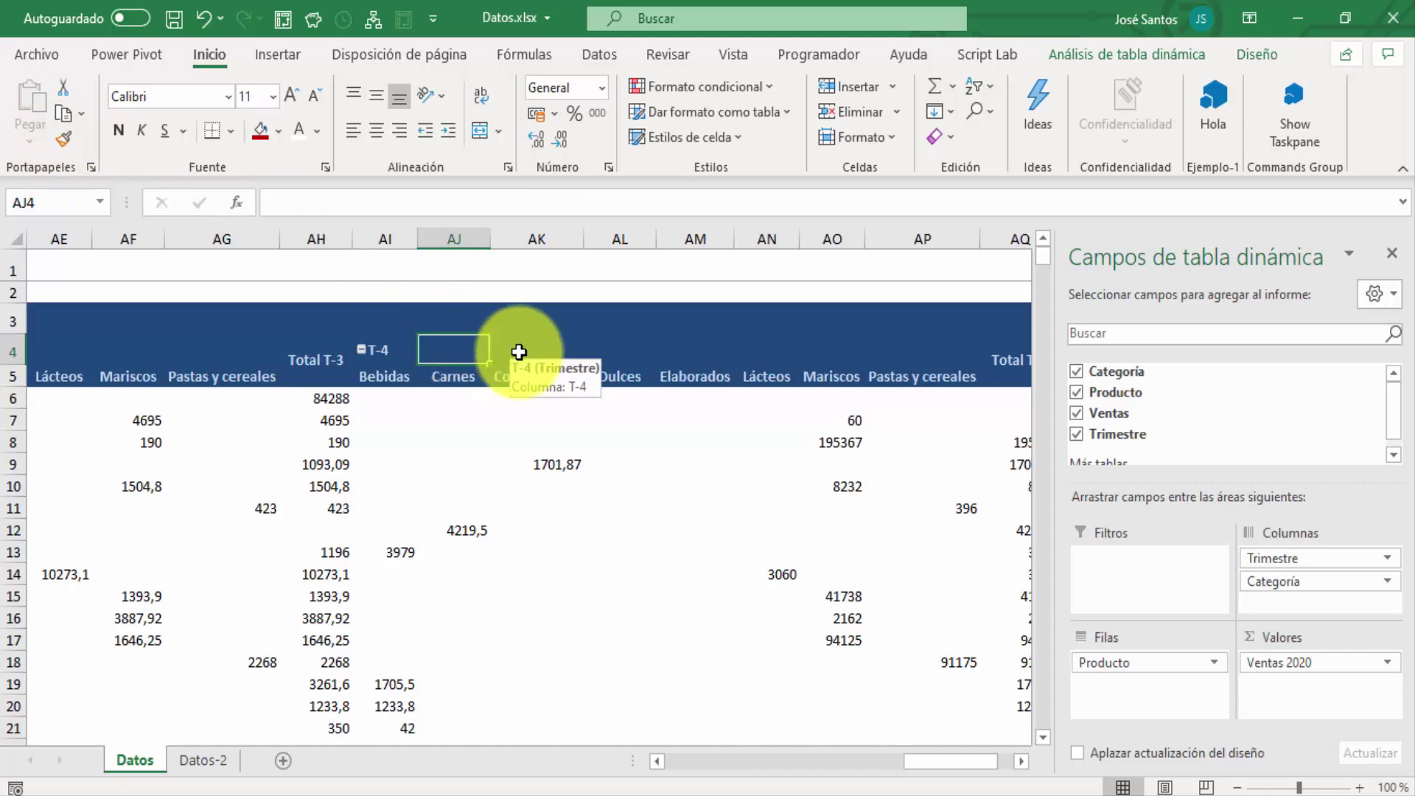
key("Left")
key("Left")
key("Left")
key("Left")
key("Left")
key("Left")
key("Left")
key("Left")
key("Left")
key("Left")
key("Left")
key("Left")
key("Left")
key("Left")
key("Left")
key("Left")
key("Left")
key("Left")
key("Left")
key("Left")
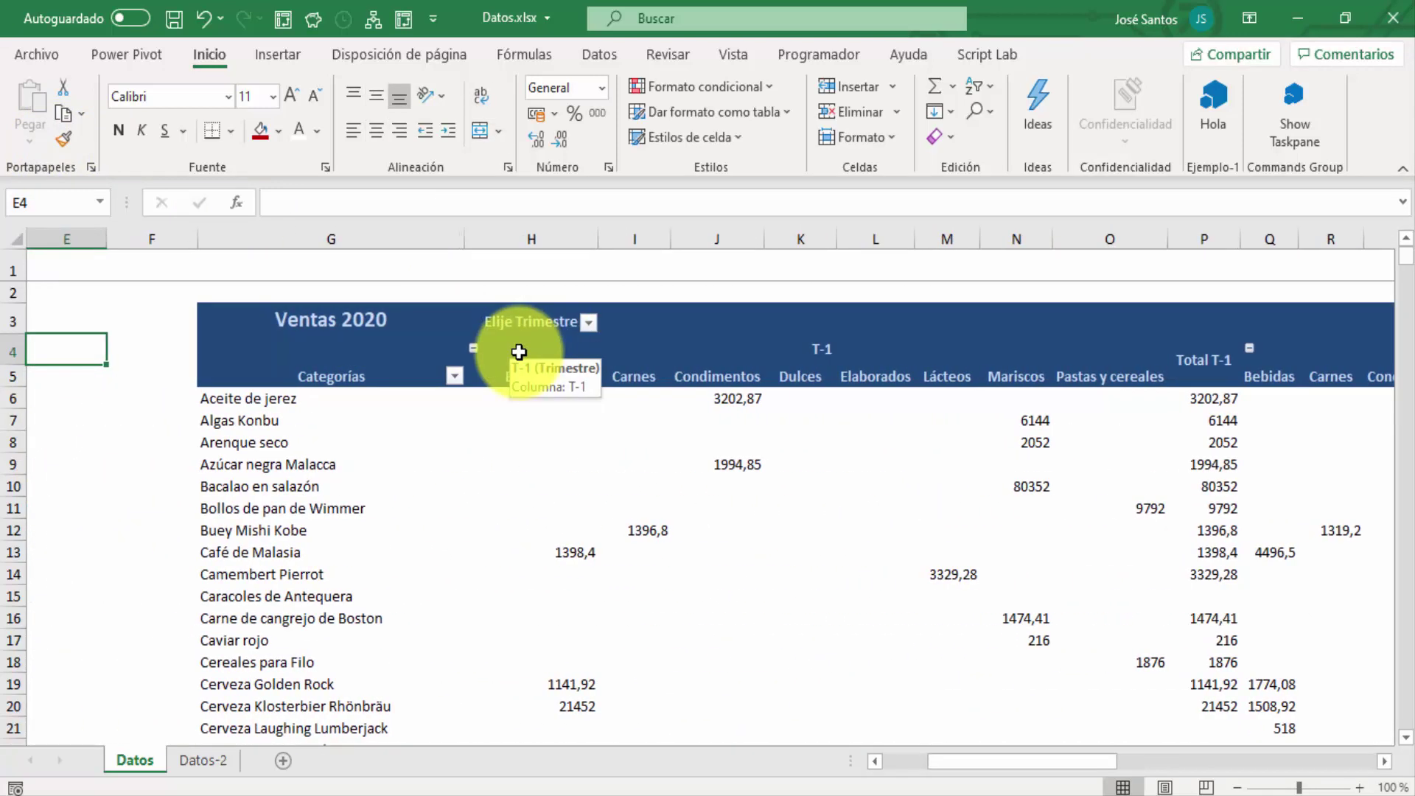
key("Left")
key("Left")
key("Left")
key("Left")
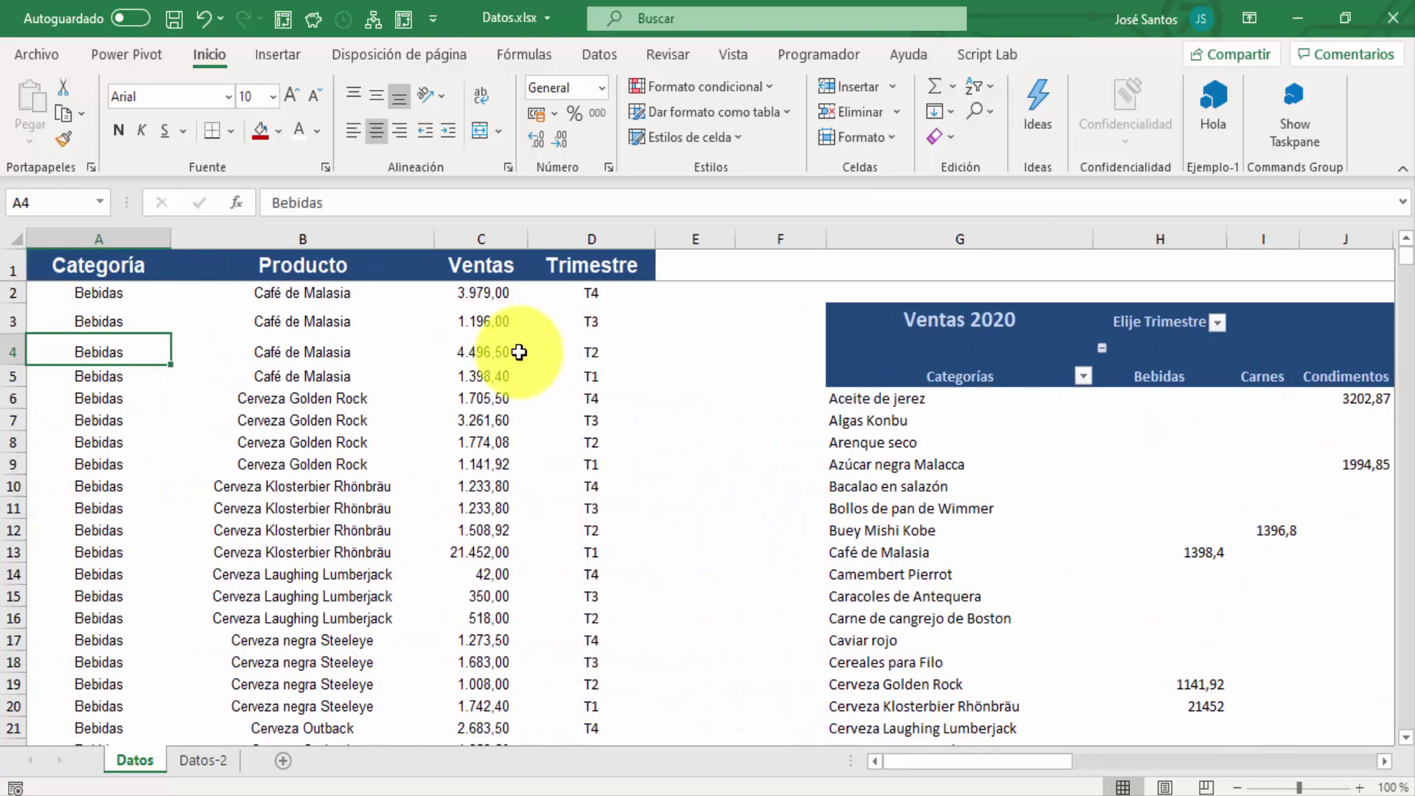